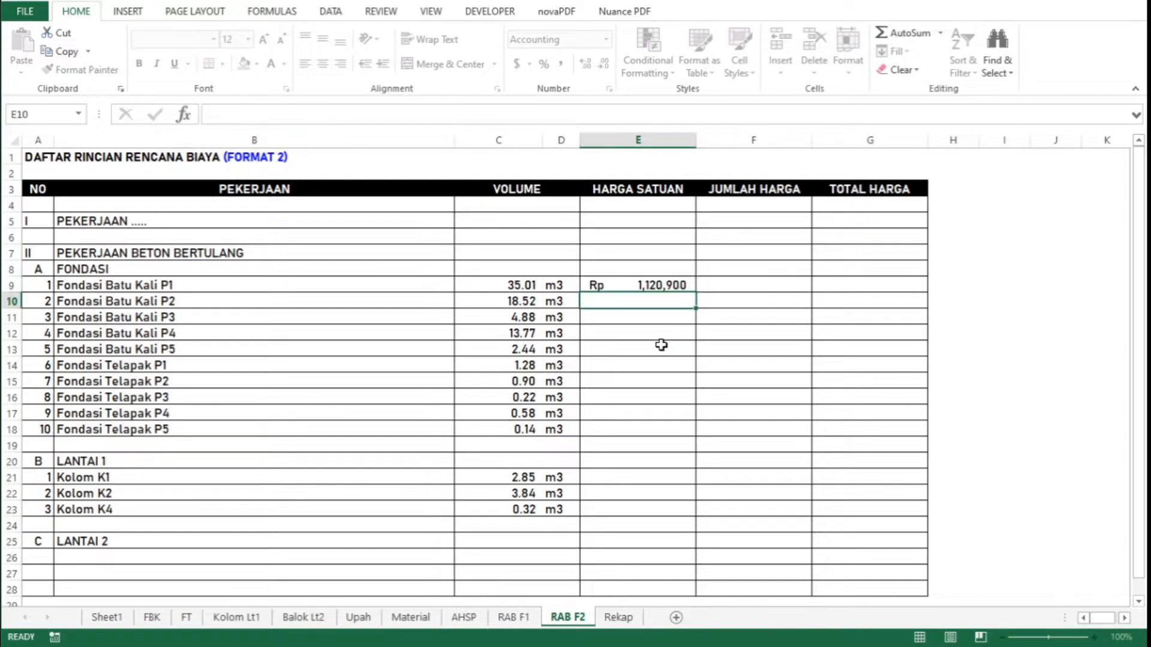
Copy the unit price of Fondasi Batu Kali P1 in E9 to the P2 through P5 rows, E10:E13
key("Up")
key("ctrl+c")
key("Down")
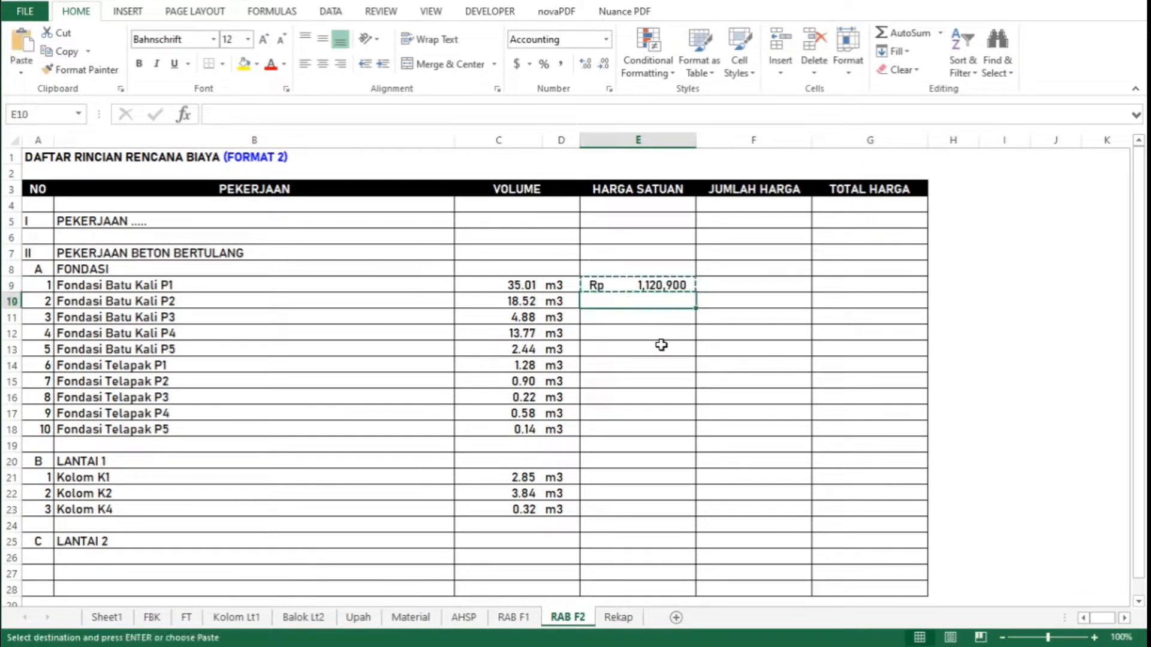
key("shift+Down")
key("shift+Down")
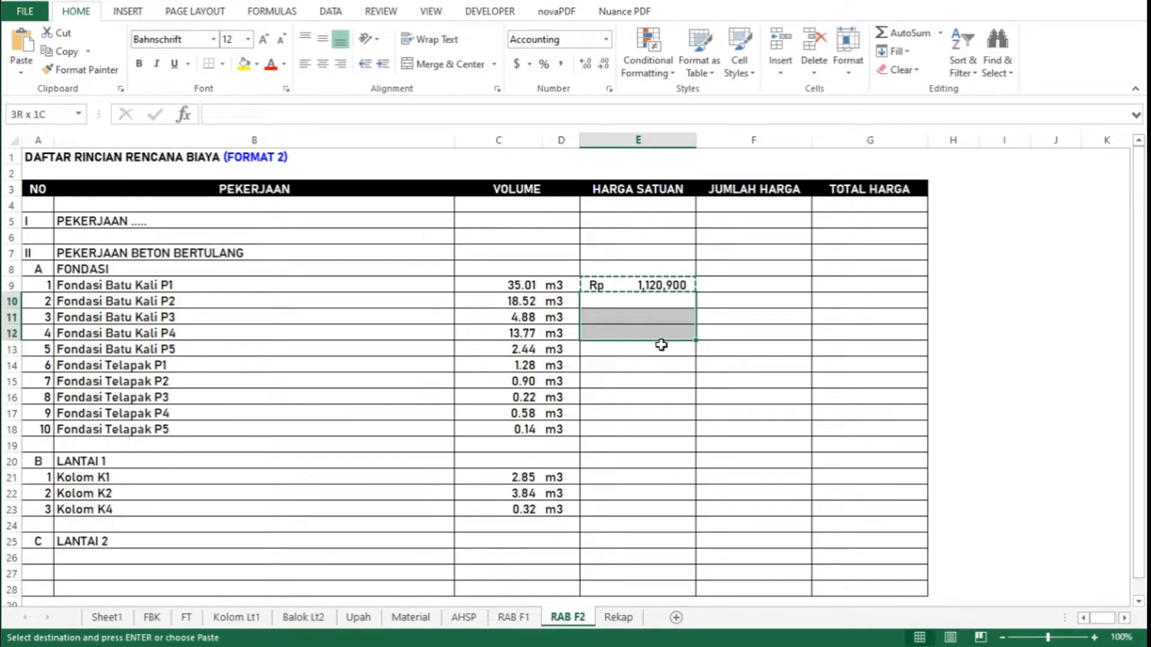
key("shift+Down")
key("Return")
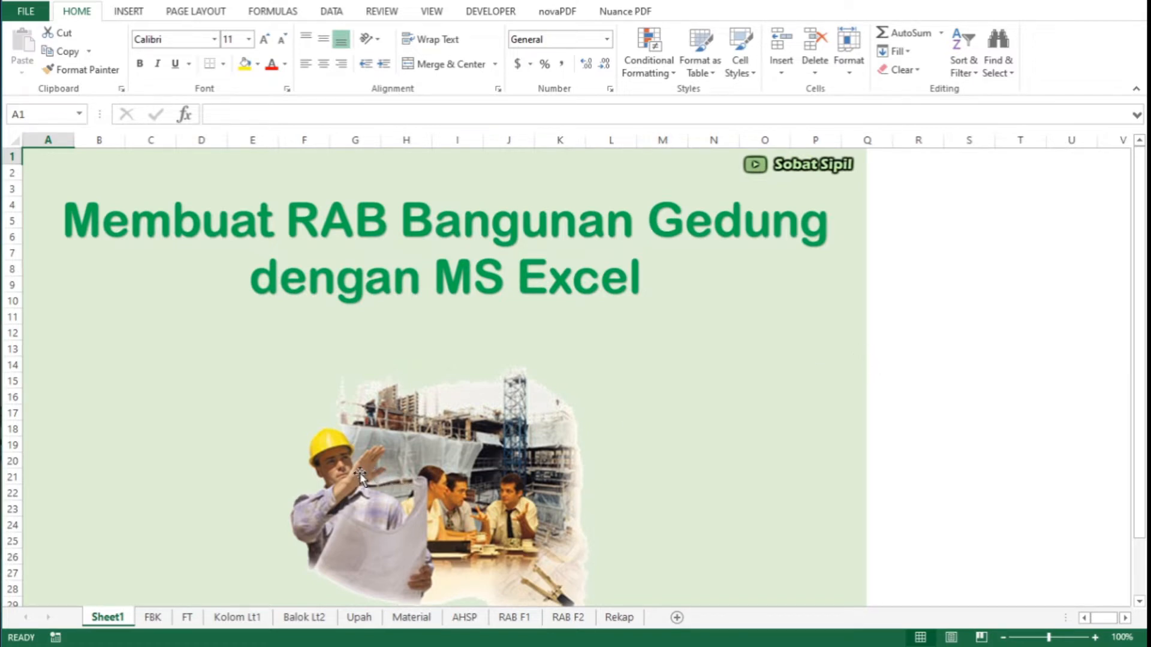
Review the volume calculations on the FBK, FT and Kolom Lt1 sheets and the price lists on Upah and Material
left_click(154, 617)
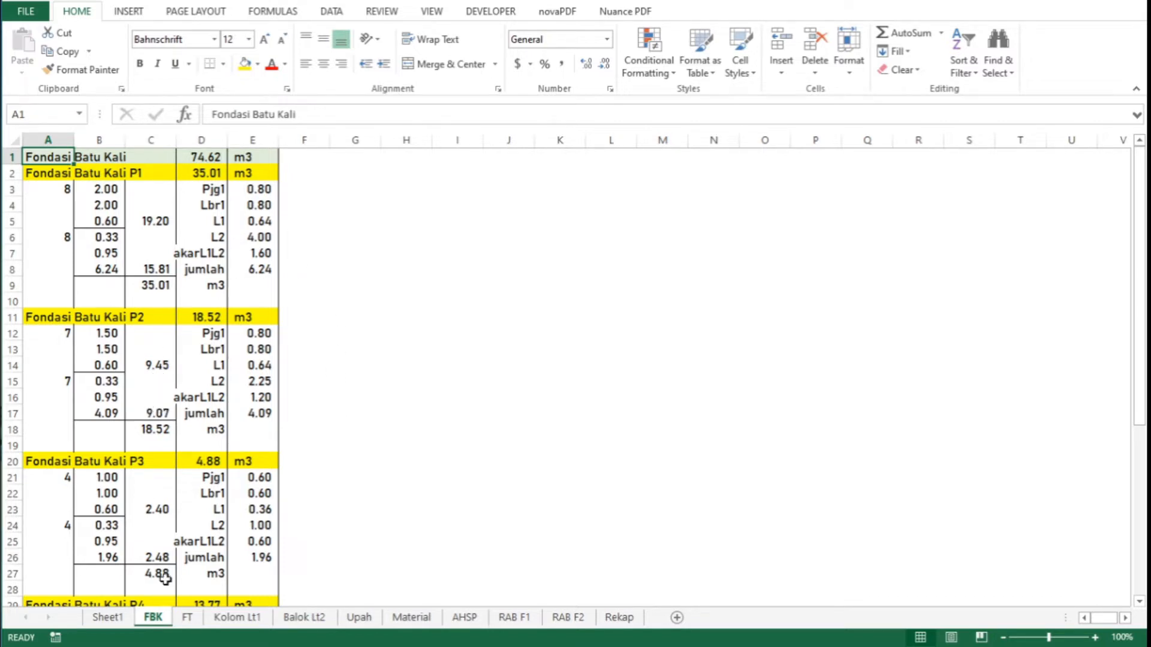
left_click(187, 618)
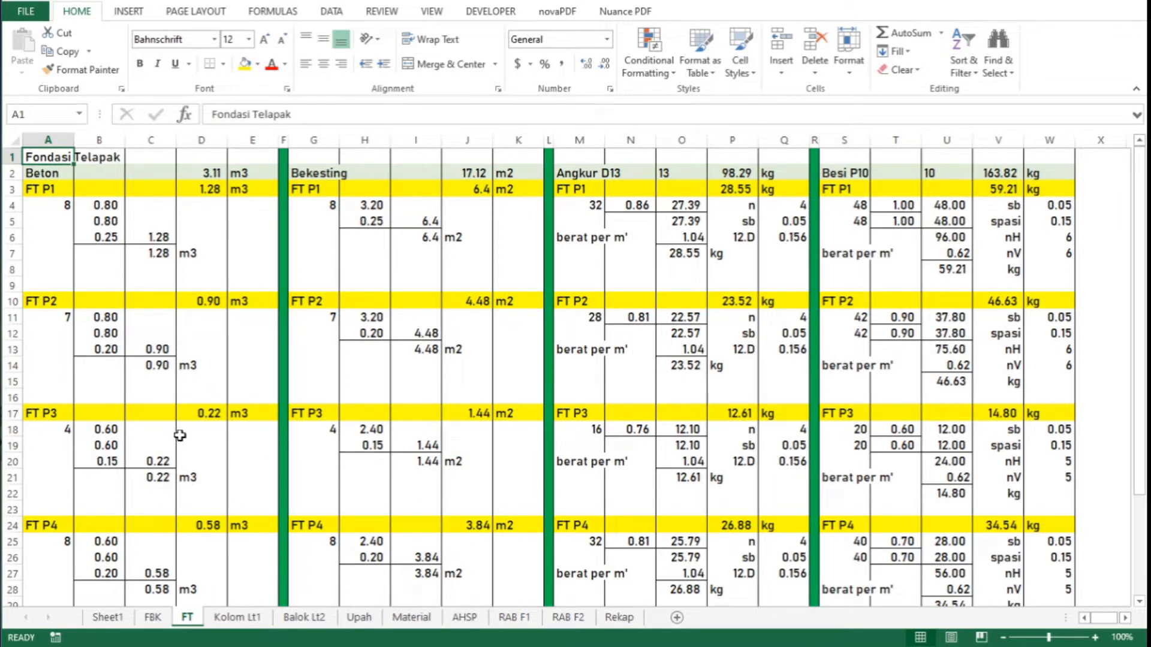
left_click(253, 623)
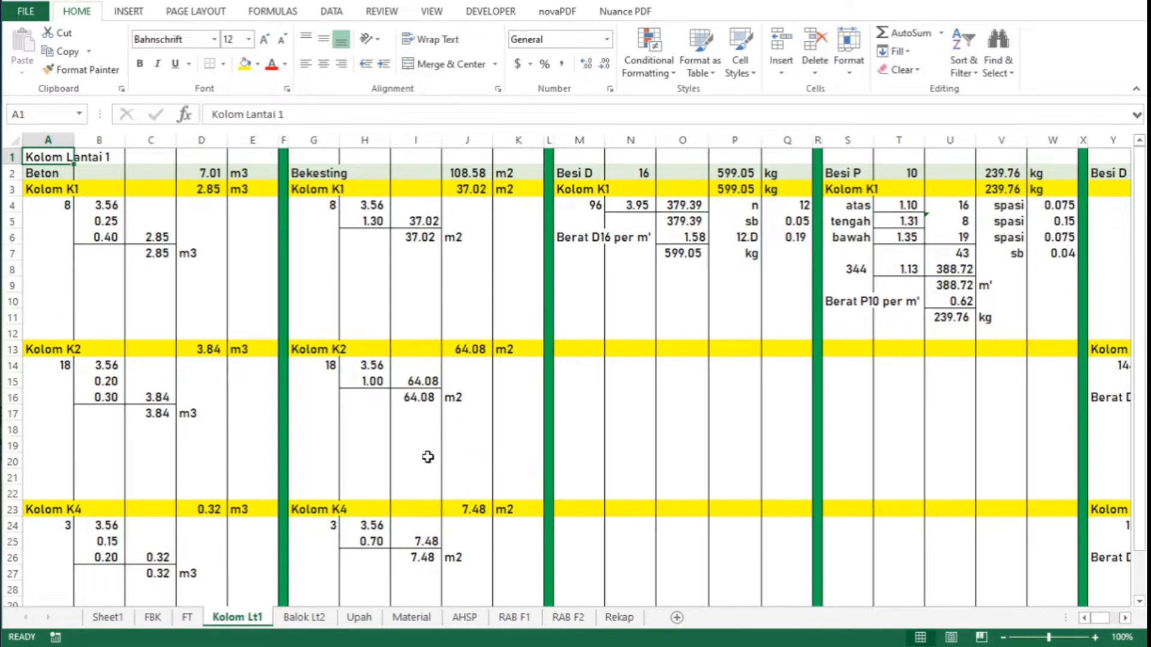
left_click(359, 618)
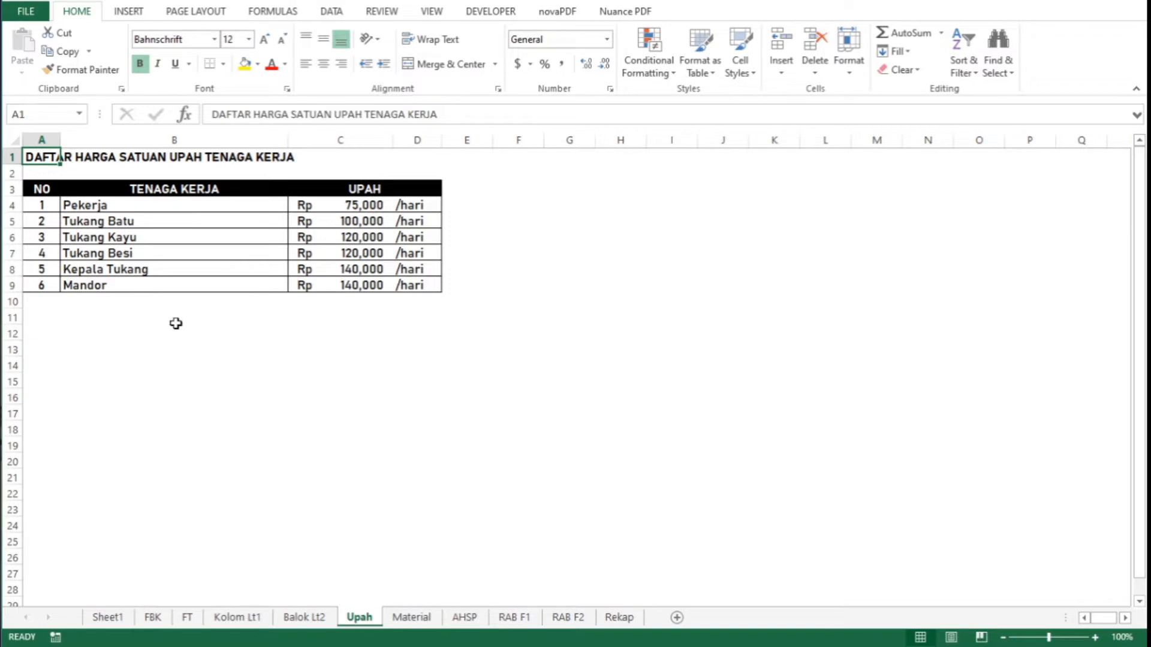
left_click(413, 621)
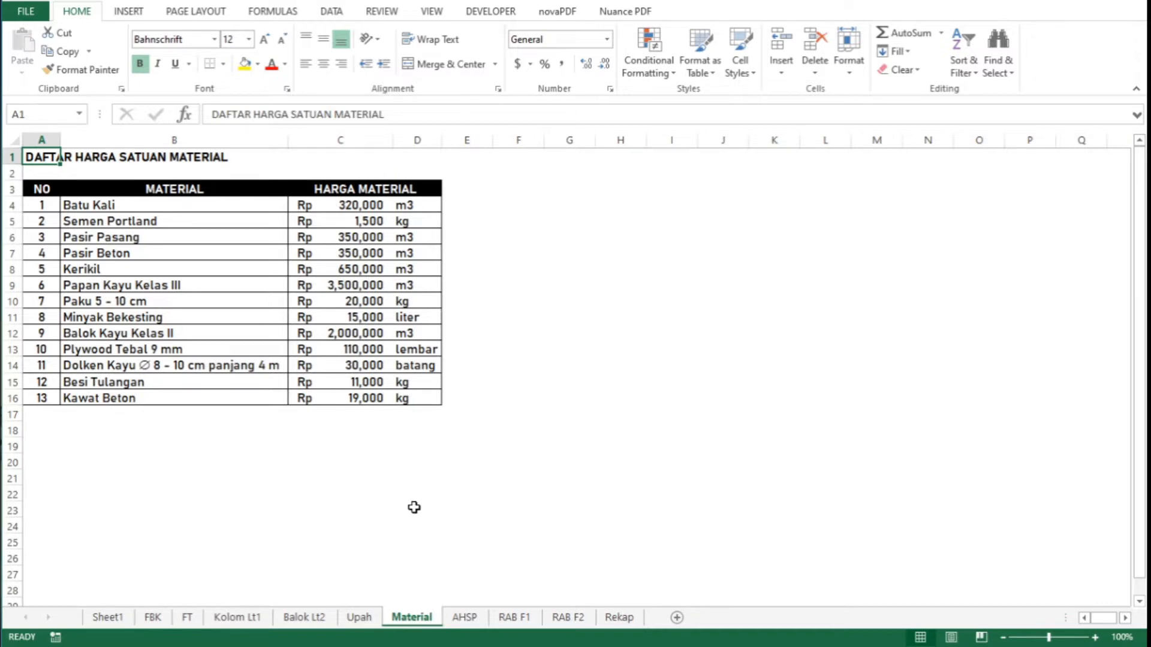
Examine the AHSP sheet's unit price analyses for Fondasi Batu Kali 1 PC : 4 PP and Beton Mutu f'c = 24 MPa (K275)
left_click(467, 617)
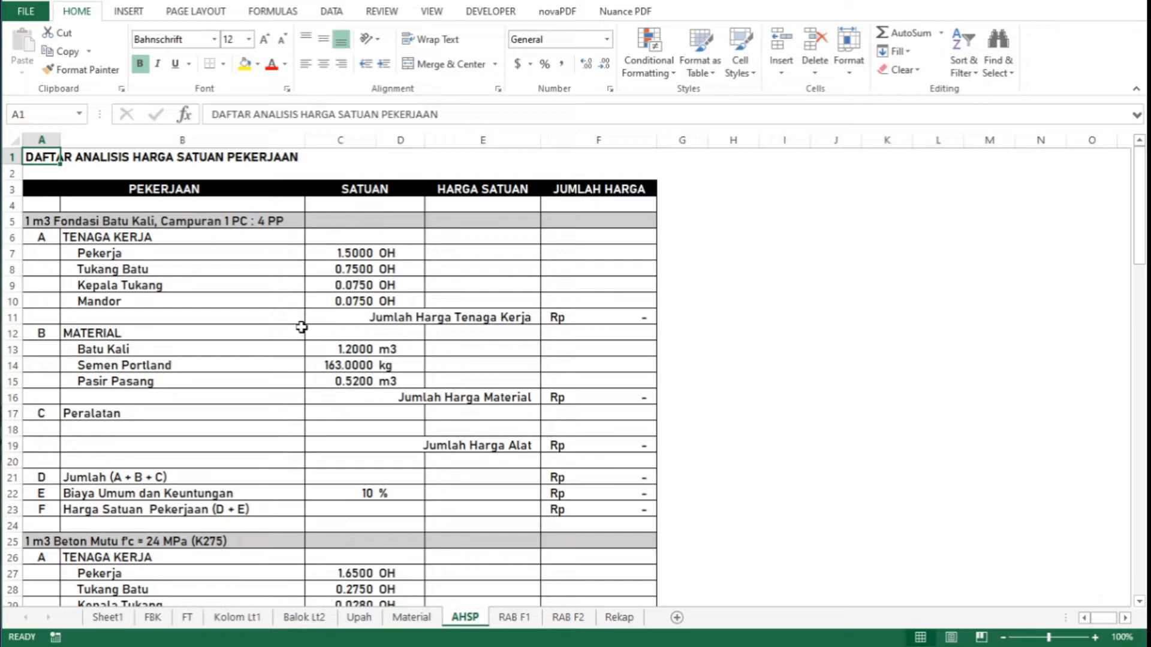
left_click(231, 254)
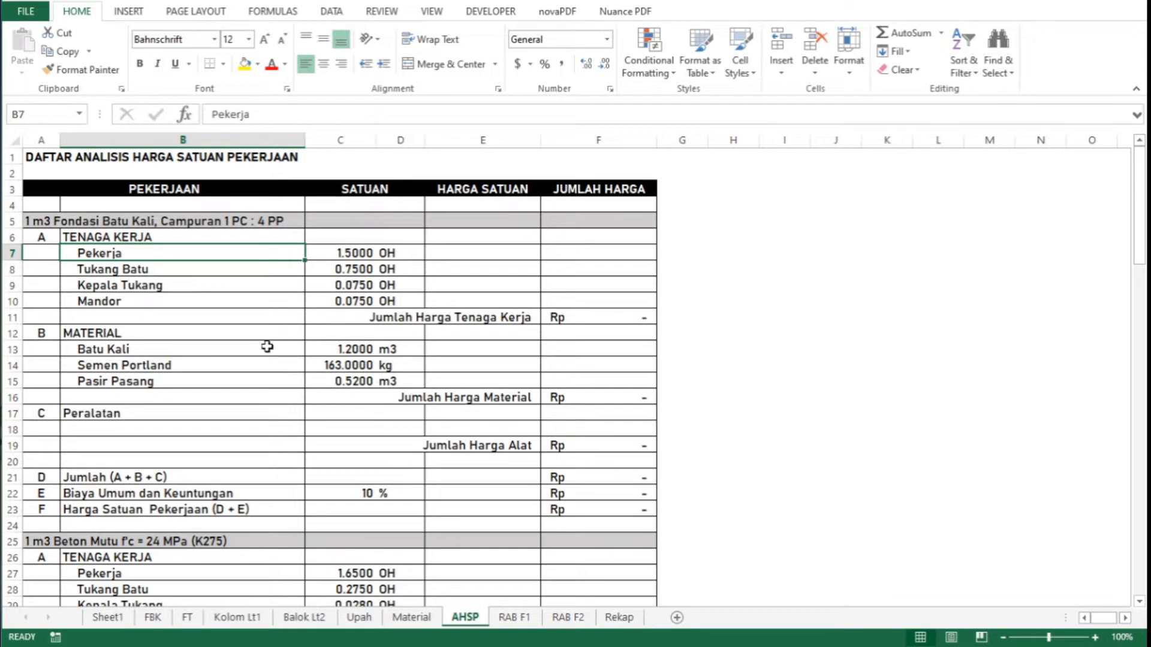
left_click(128, 221)
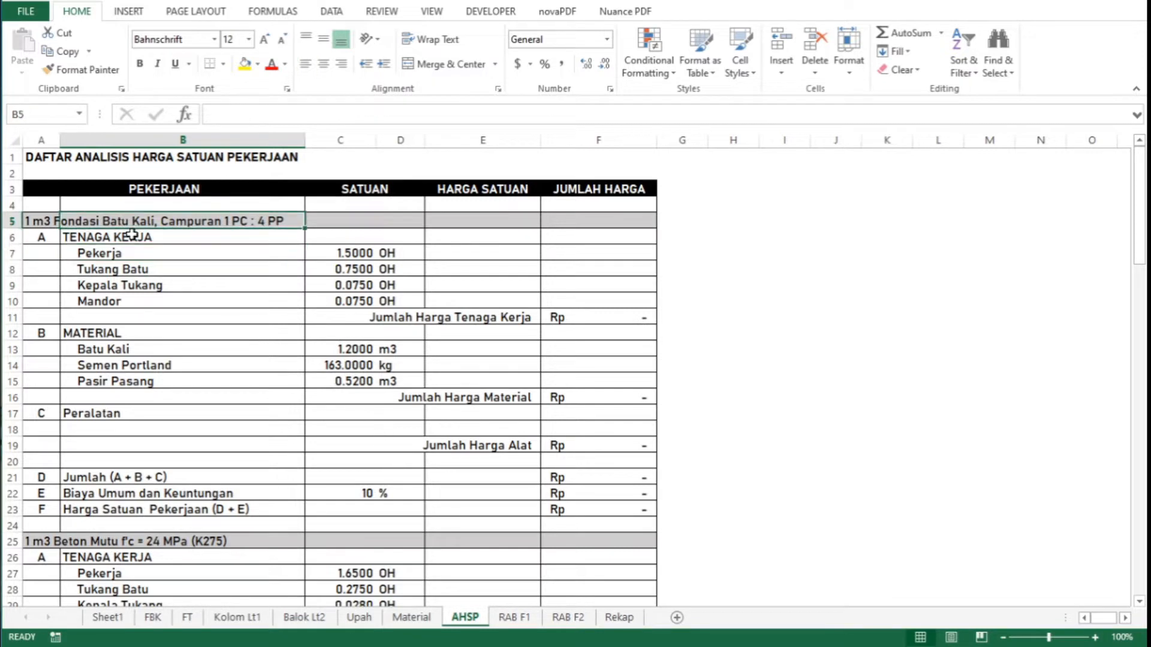
left_click(38, 221)
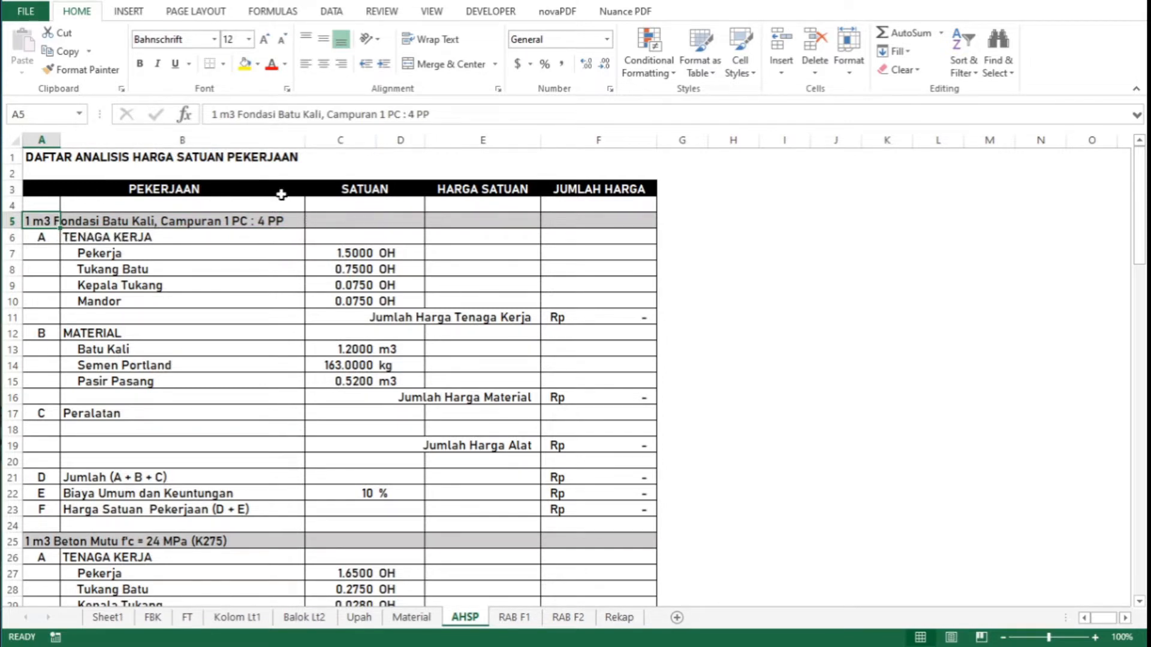
left_click(90, 540)
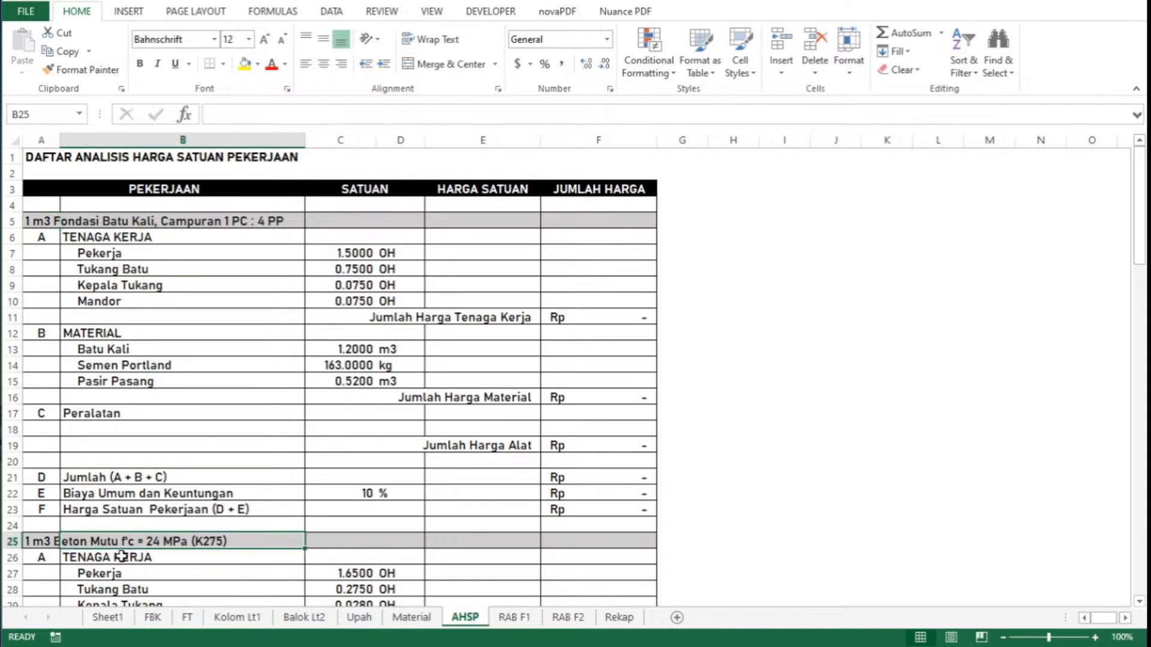
left_click(49, 545)
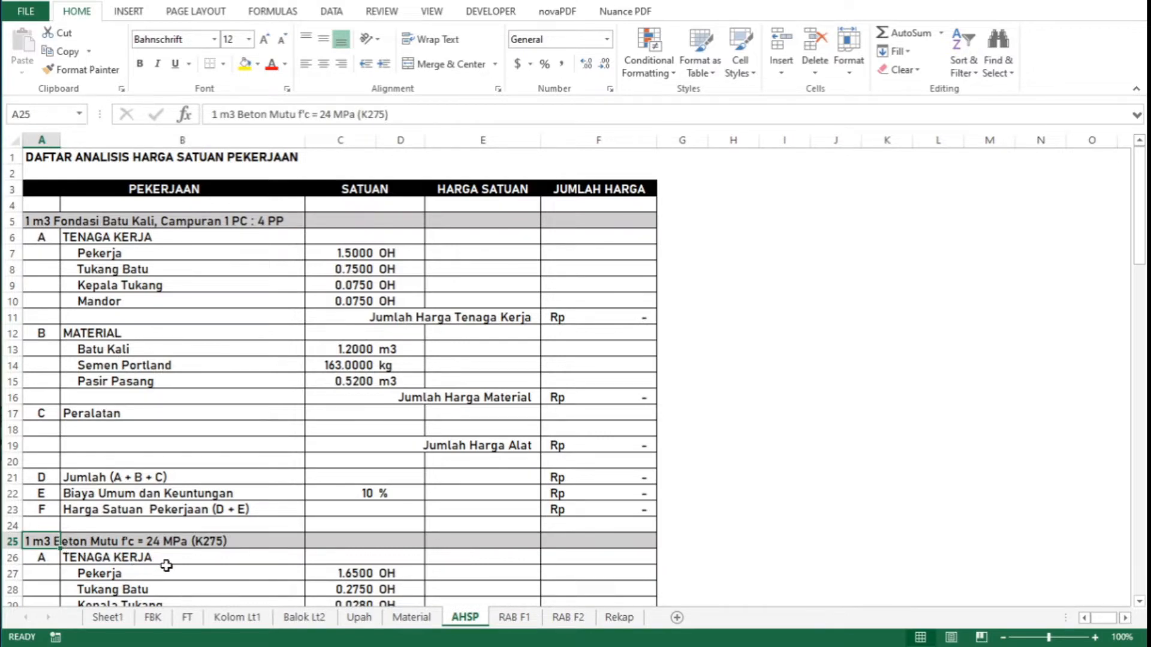
Look through the remaining AHSP analyses for foundation formwork, column formwork and reinforcement, and return to the start of the sheet
scroll(166, 566, "down", 4)
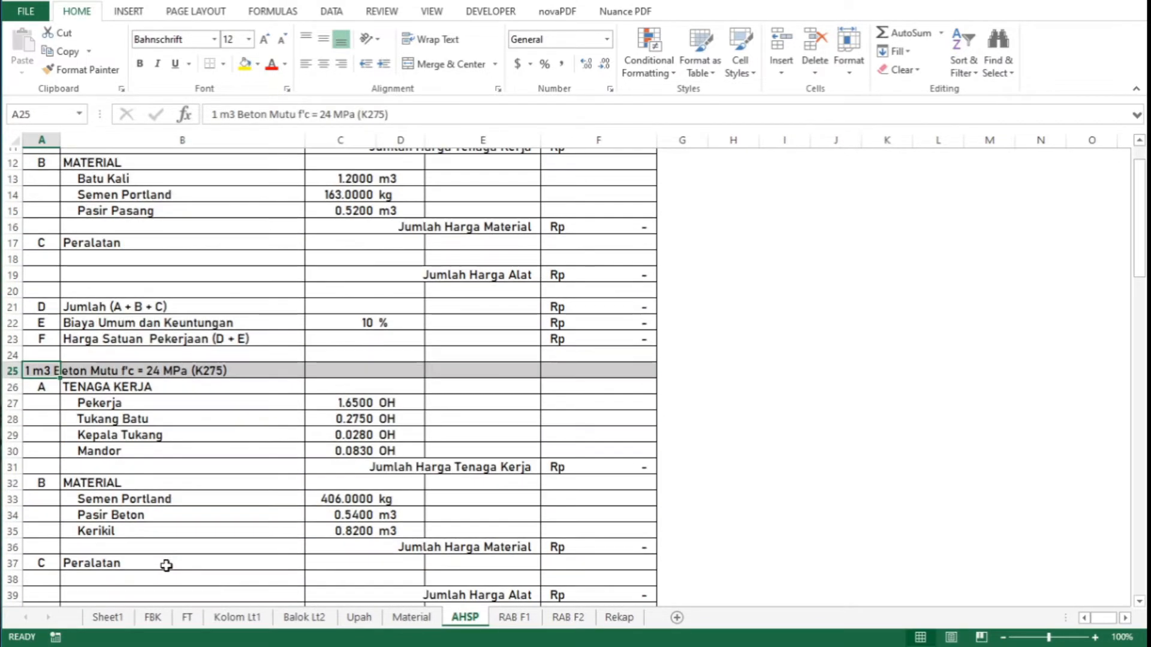
scroll(166, 566, "down", 3)
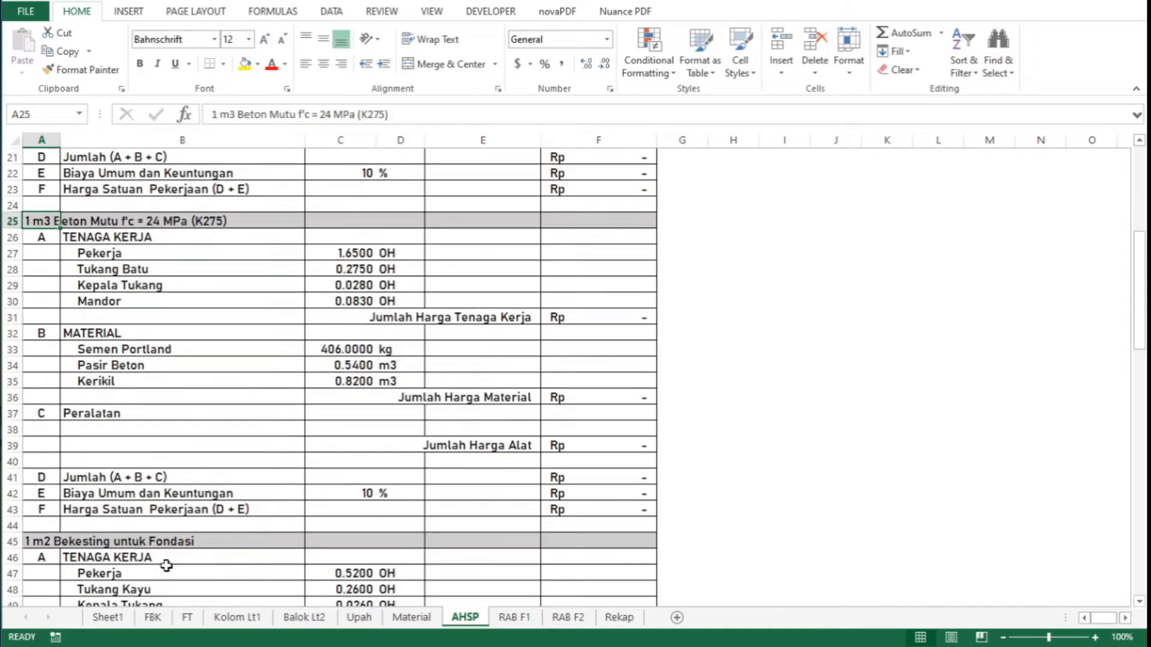
scroll(107, 549, "down", 1)
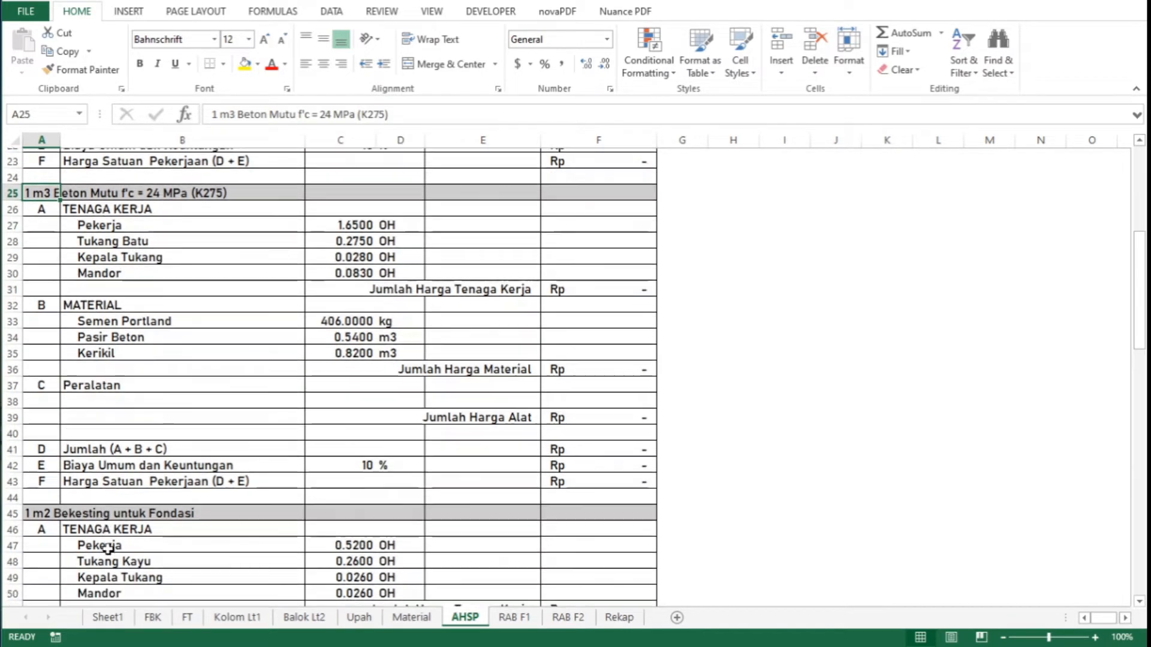
scroll(107, 548, "down", 3)
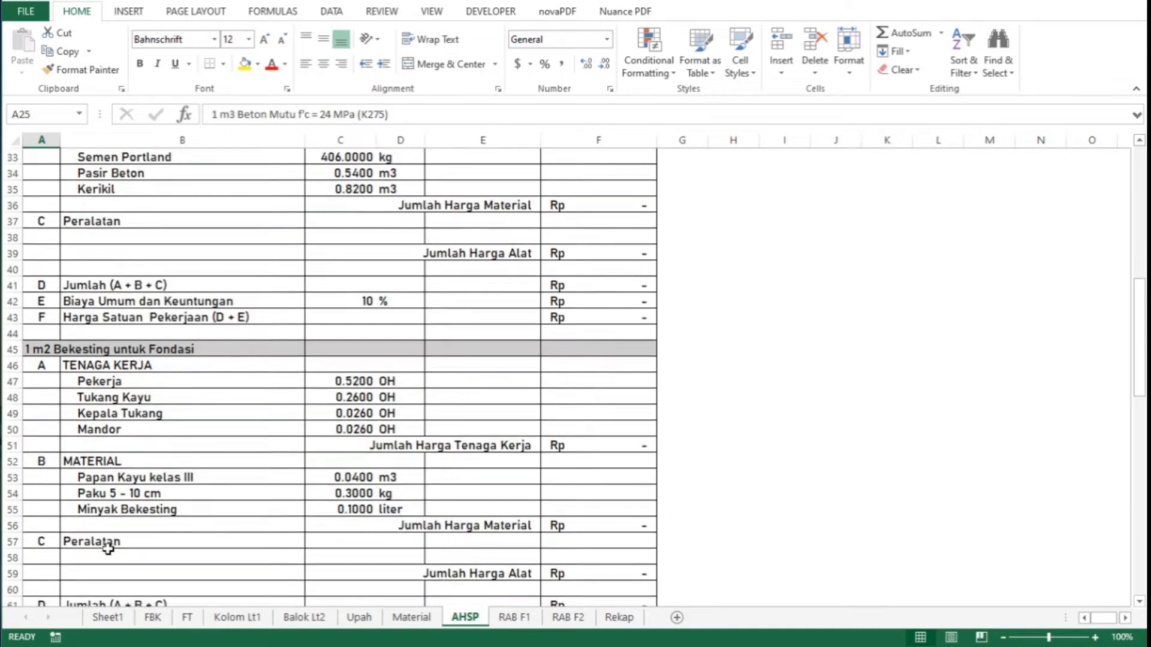
scroll(108, 549, "down", 3)
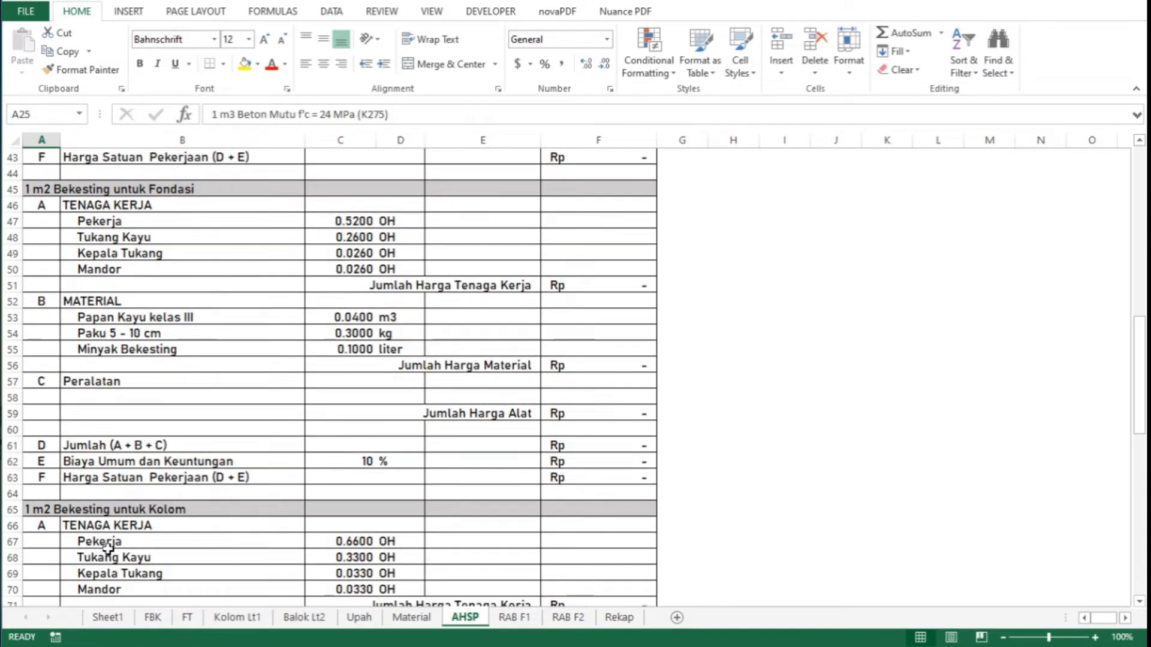
scroll(108, 548, "down", 4)
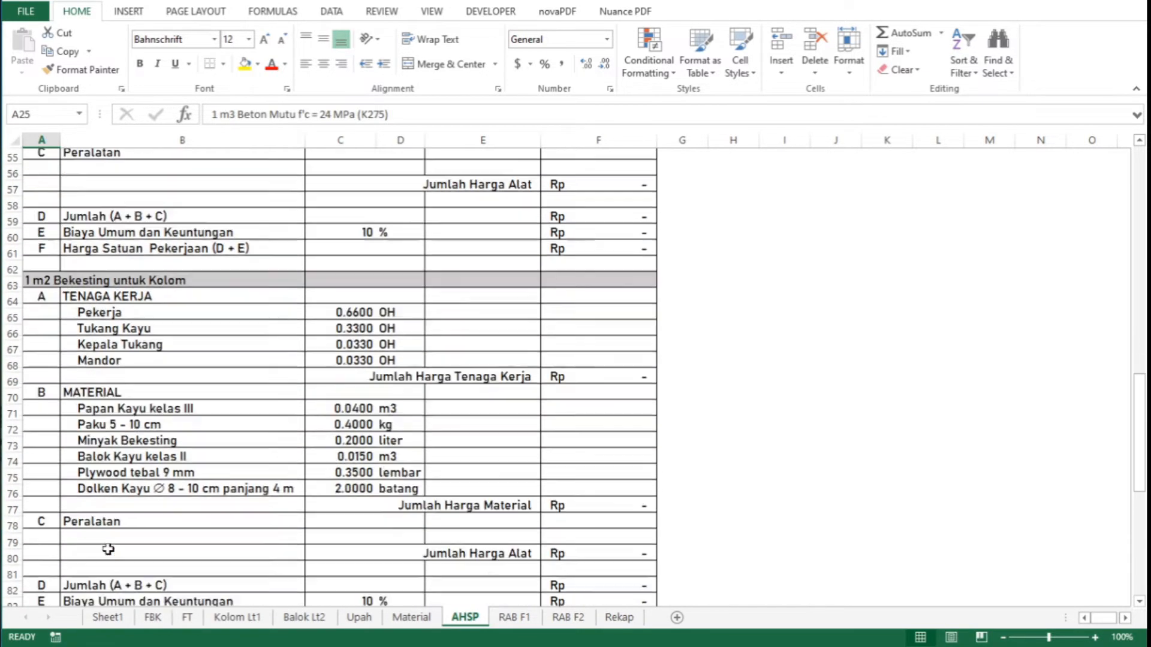
scroll(107, 548, "up", 1)
scroll(108, 549, "down", 3)
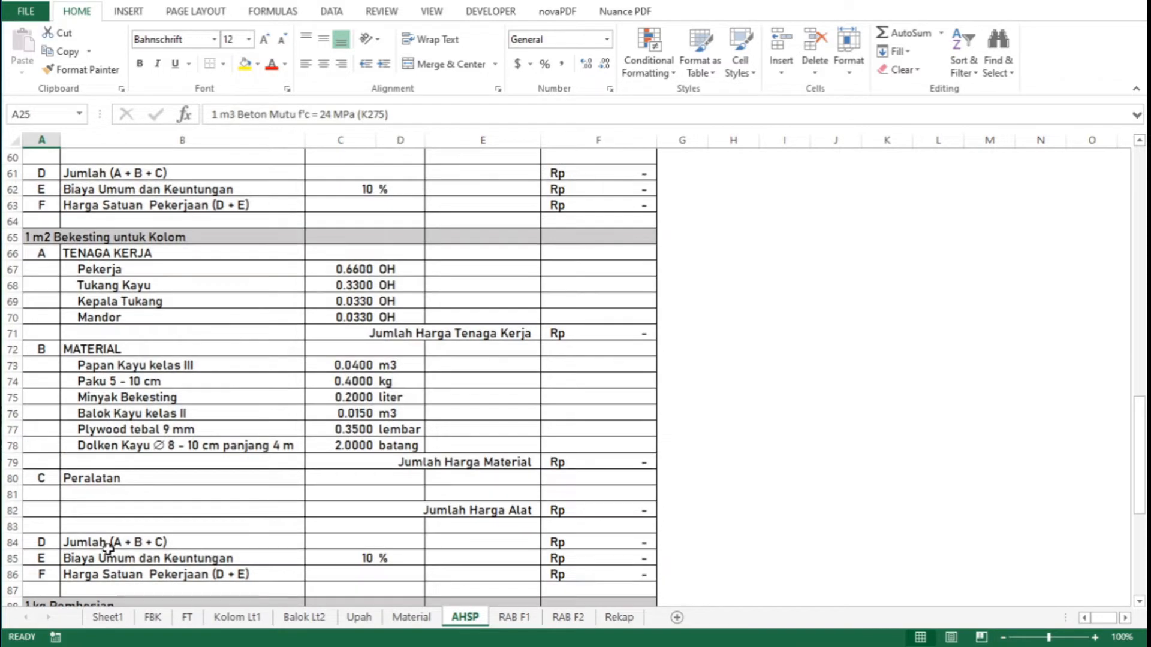
scroll(108, 548, "down", 2)
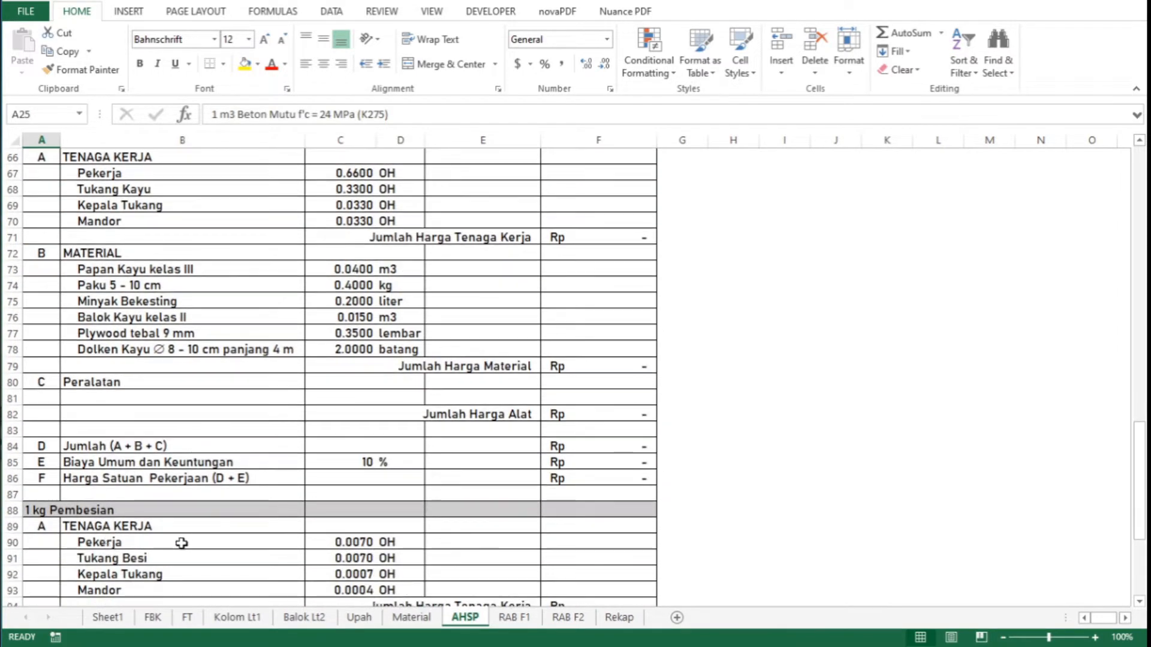
scroll(182, 543, "up", 14)
scroll(181, 543, "up", 8)
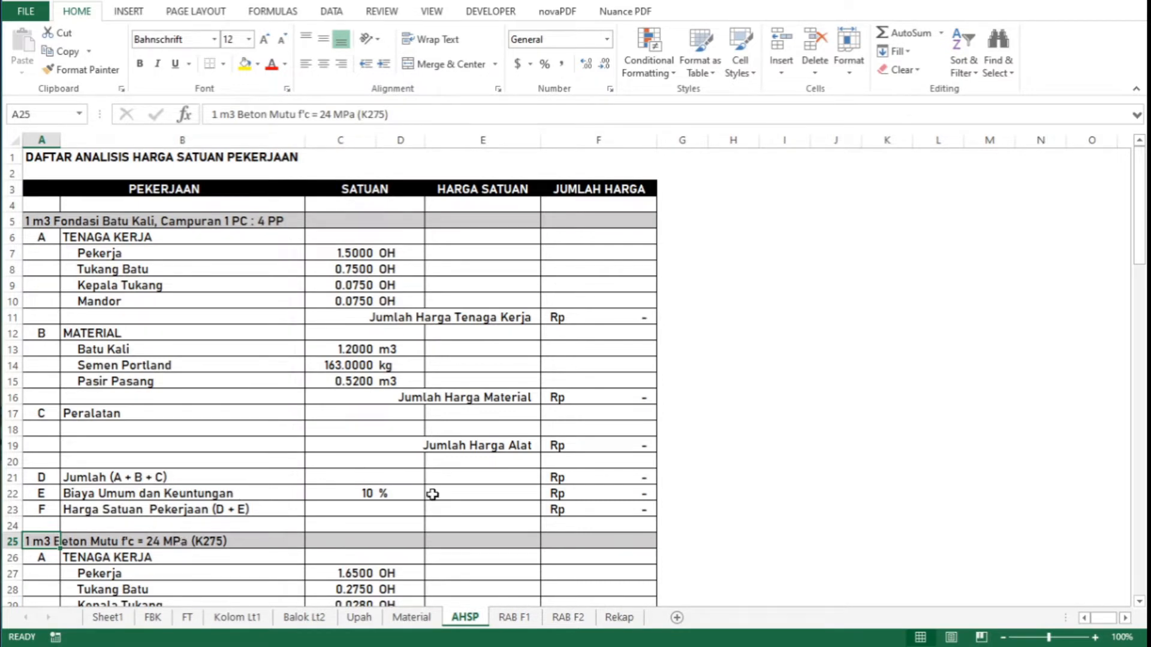
Examine the Format 1 cost breakdown on RAB F1 from FONDASI to LANTAI 2, glancing at Format 2 on RAB F2
left_click(513, 617)
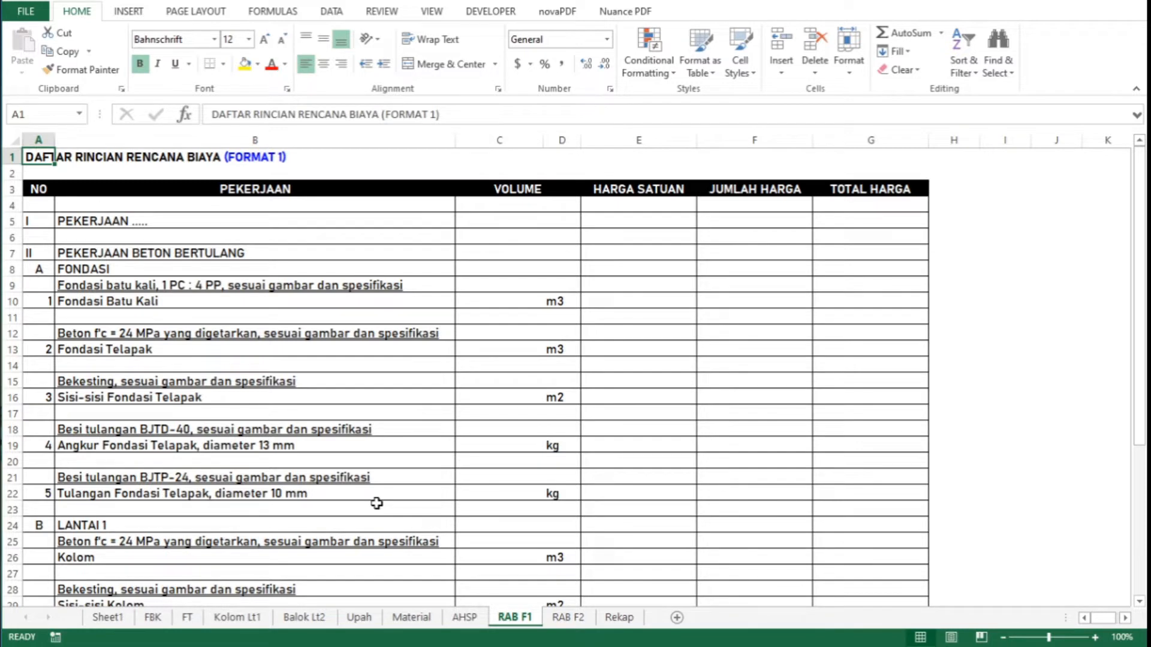
left_click(557, 624)
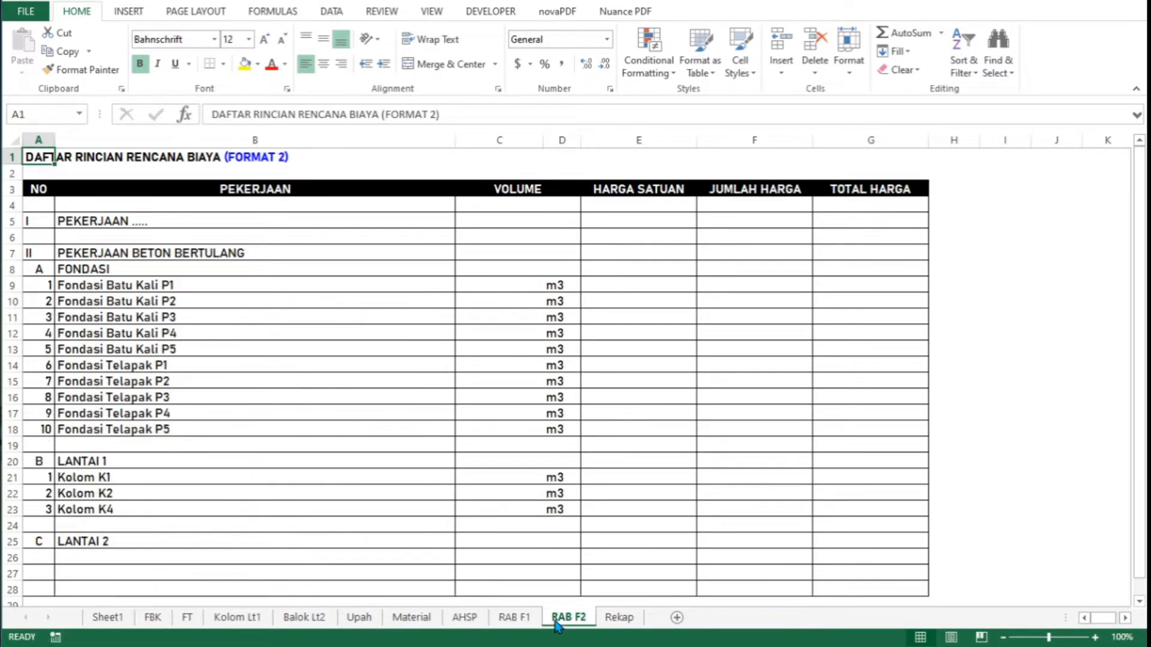
left_click(522, 625)
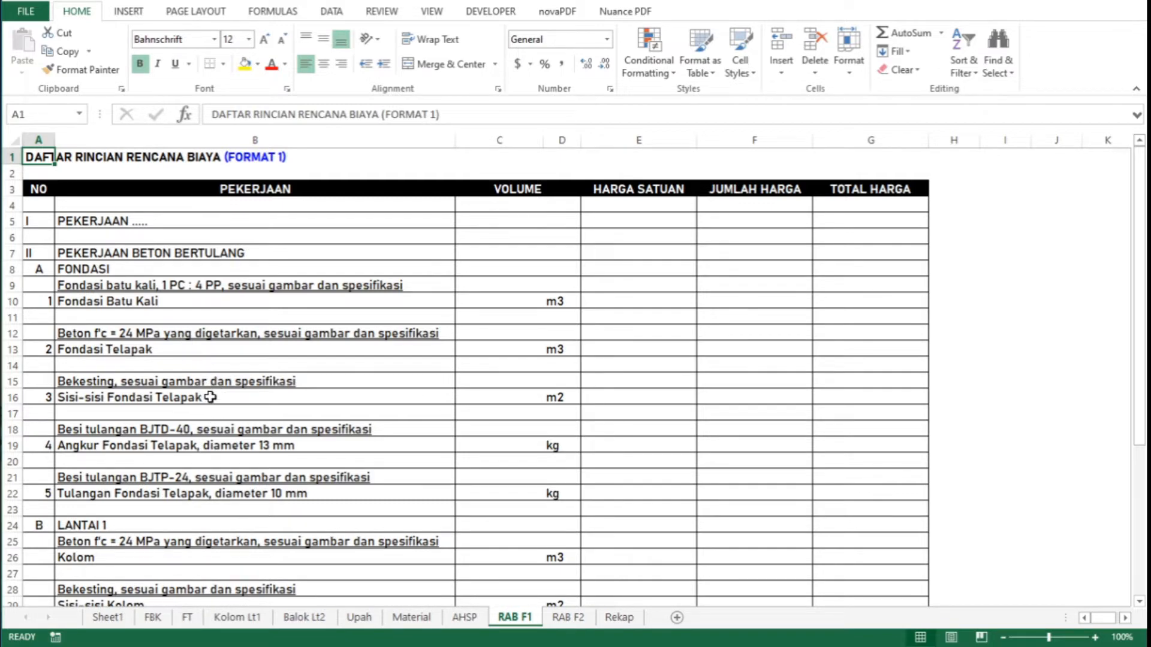
scroll(213, 396, "down", 3)
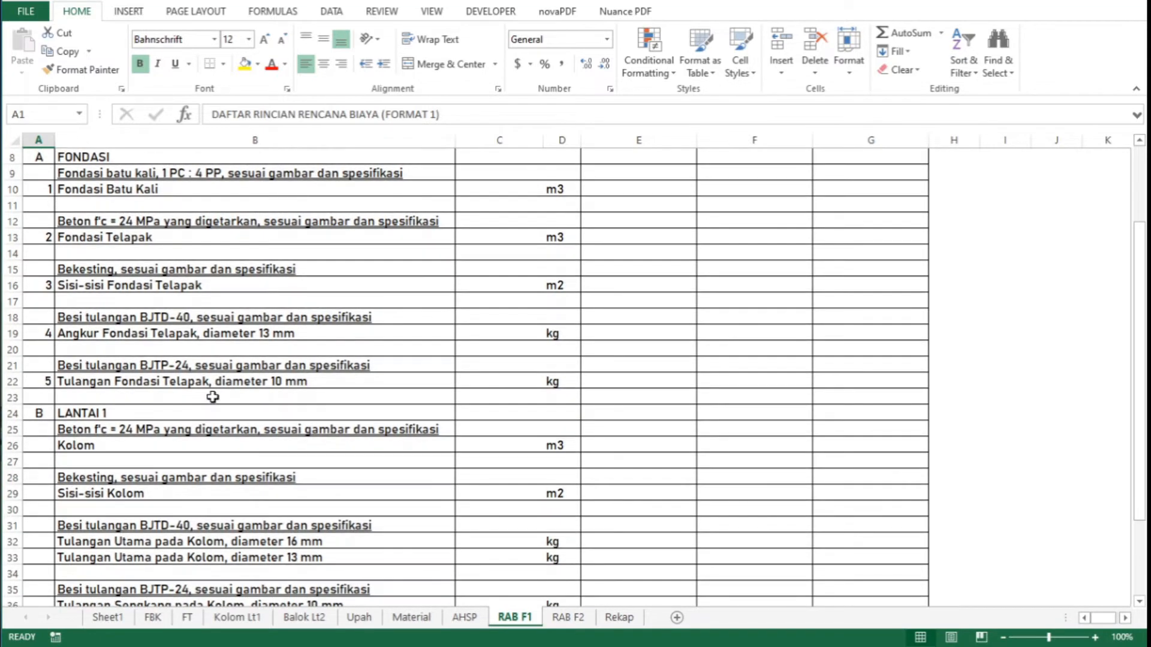
scroll(213, 397, "down", 1)
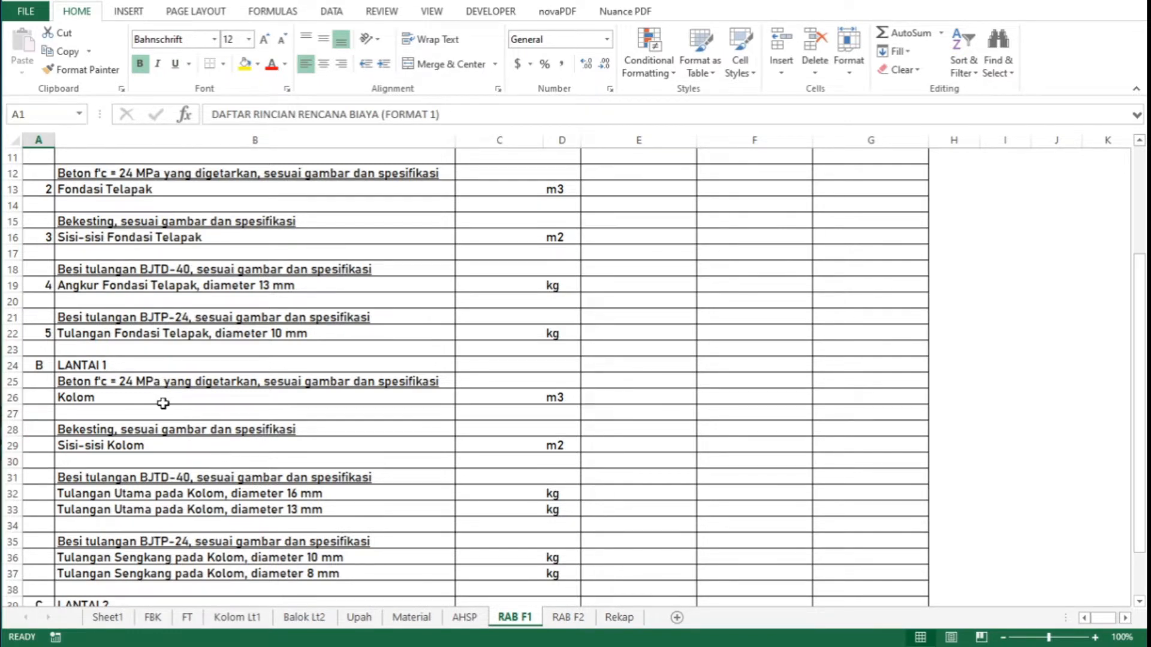
scroll(176, 431, "down", 1)
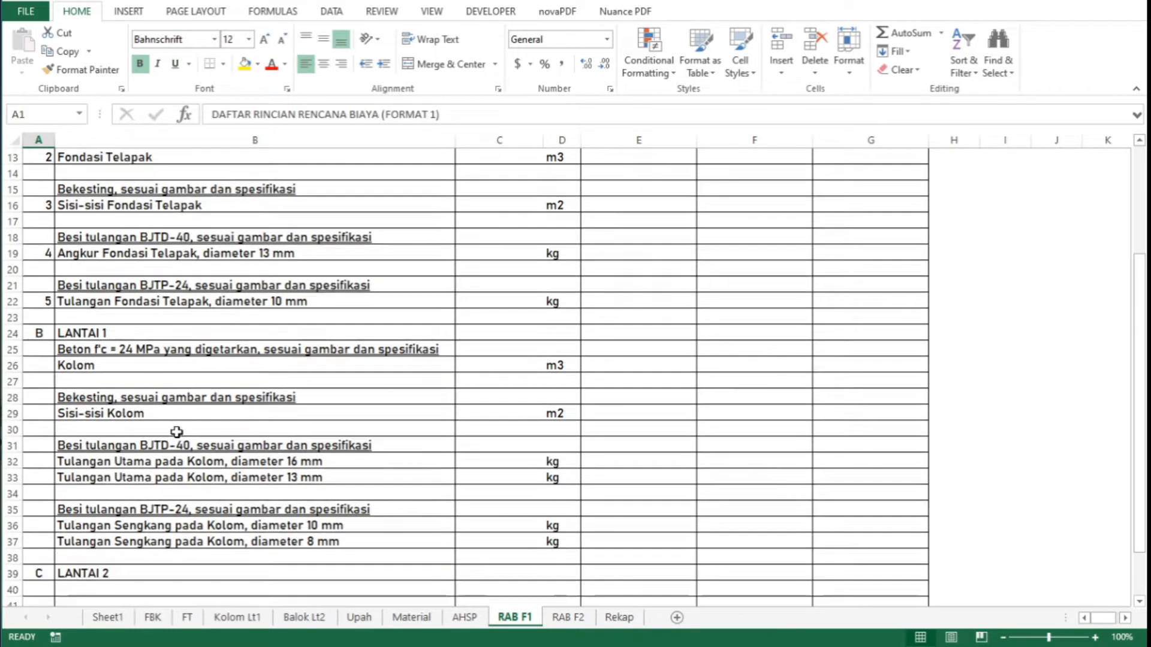
scroll(176, 432, "down", 2)
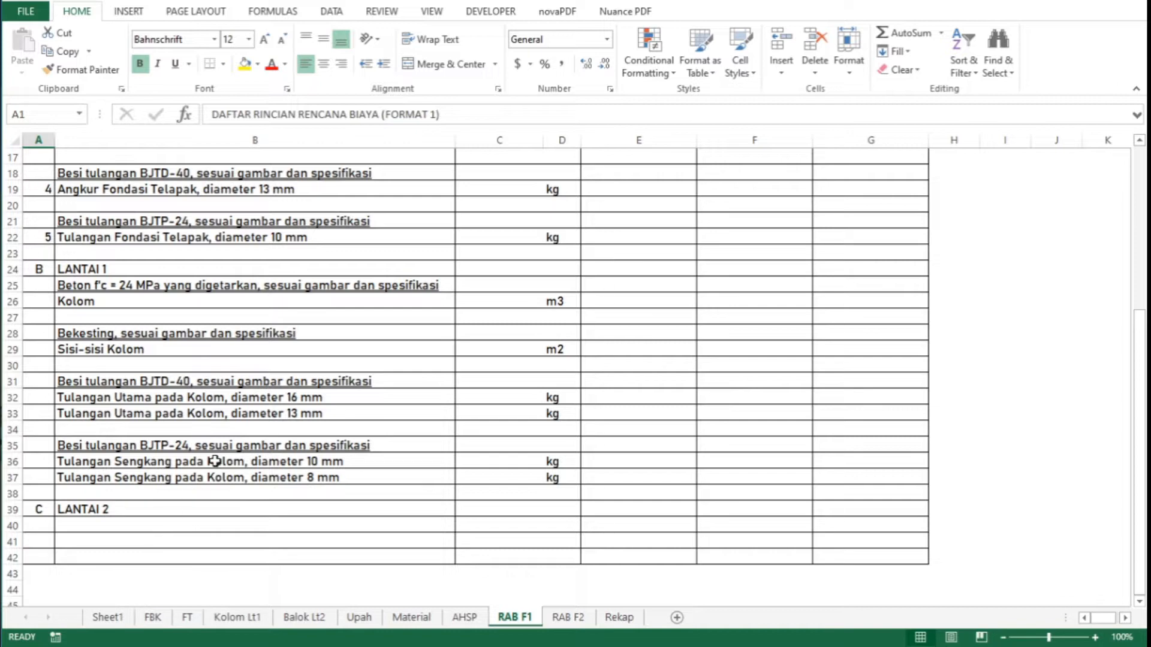
scroll(215, 461, "up", 5)
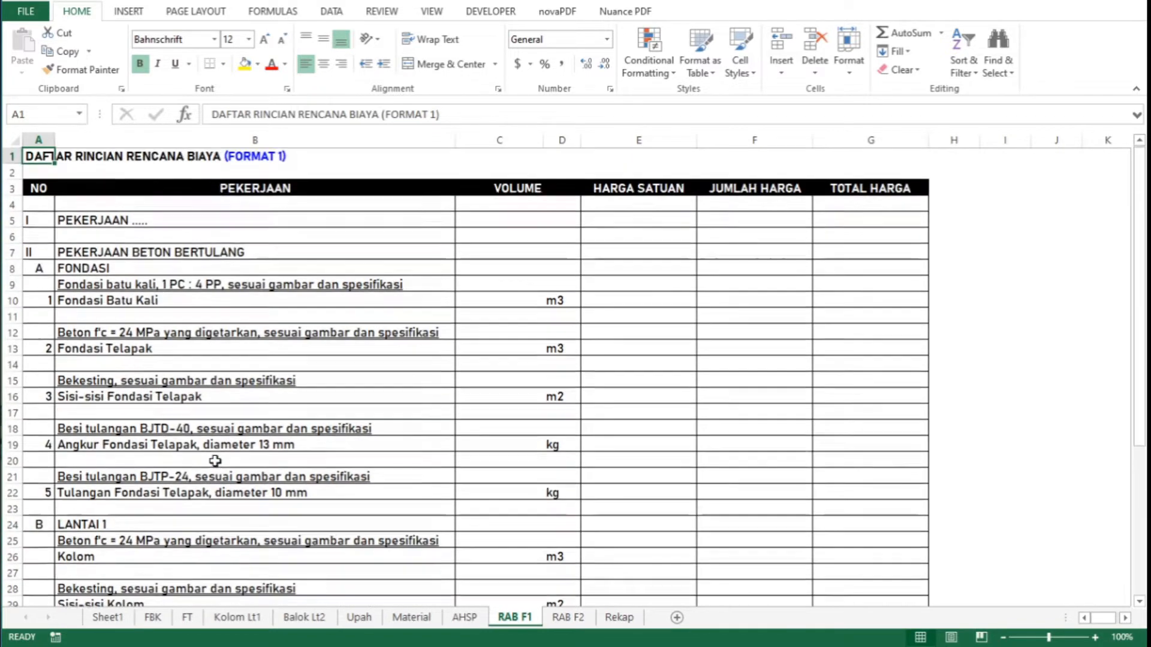
Compare the item layout of RAB F2 with RAB F1 and view the recapitulation table on the Rekap sheet
left_click(568, 618)
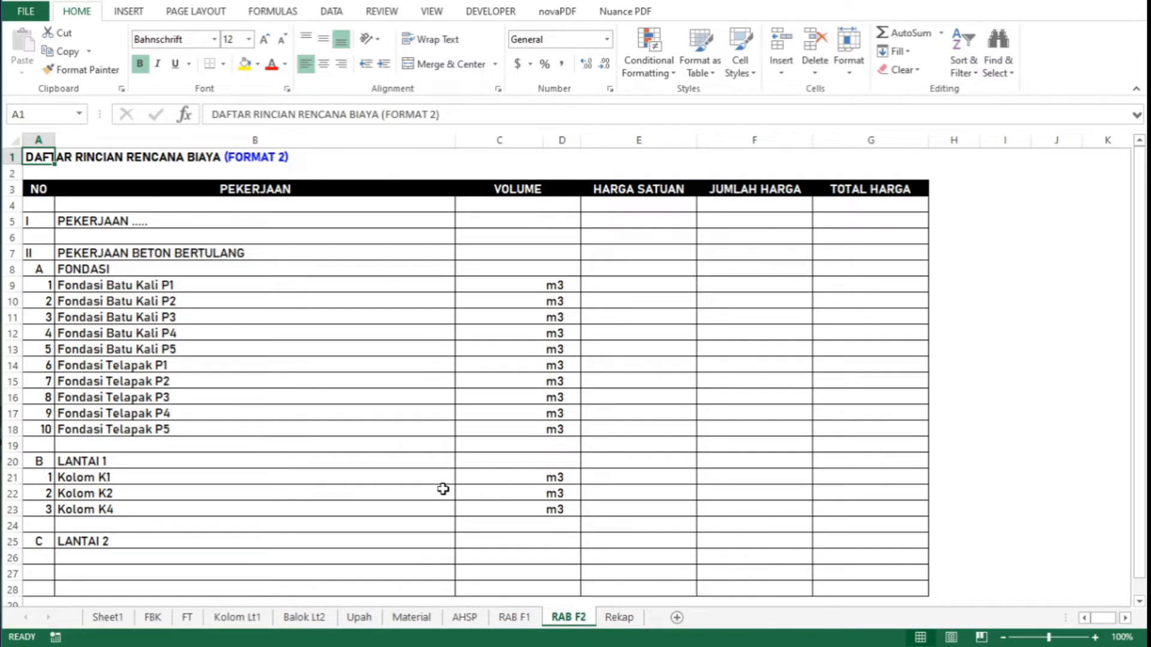
left_click(519, 618)
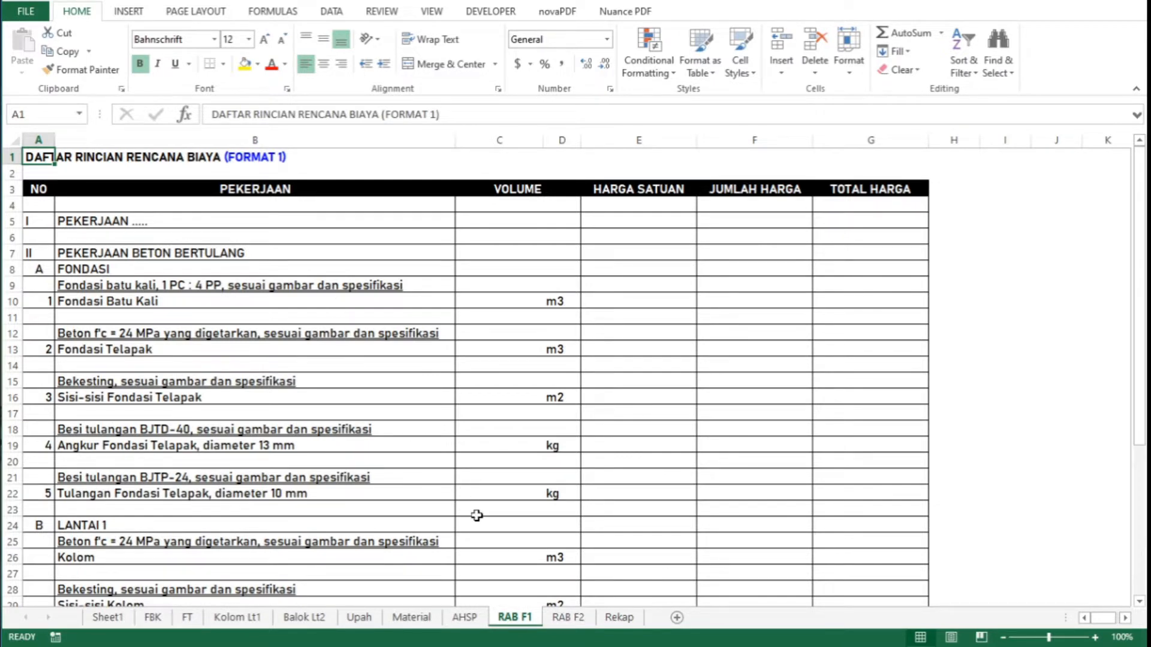
left_click(567, 617)
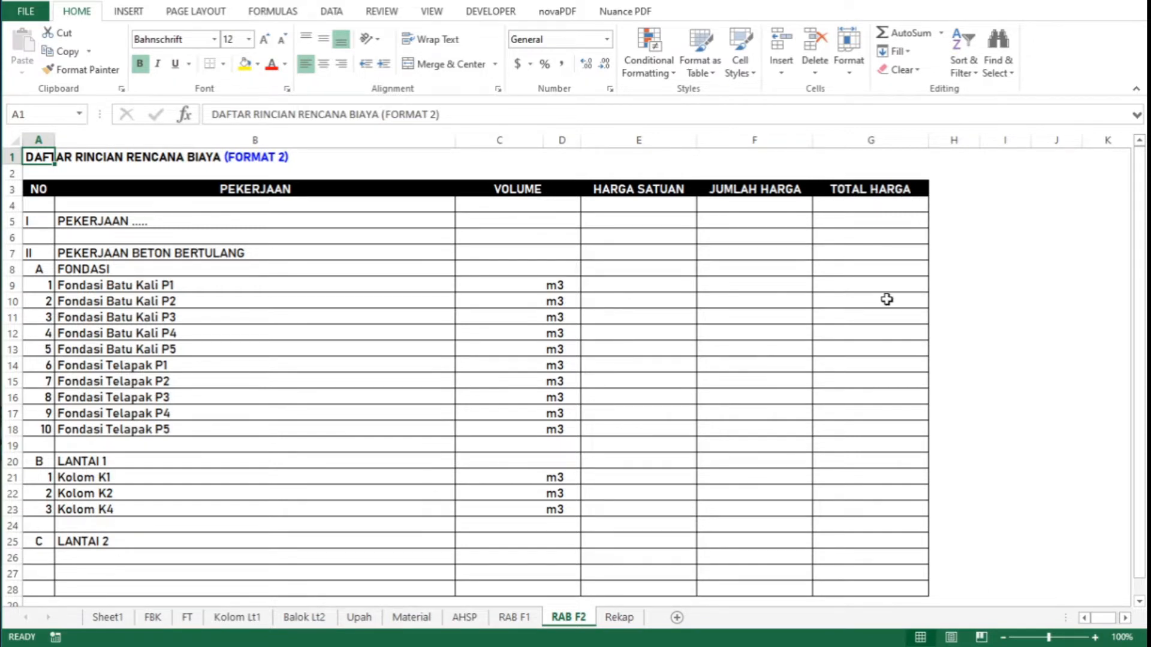
left_click(616, 619)
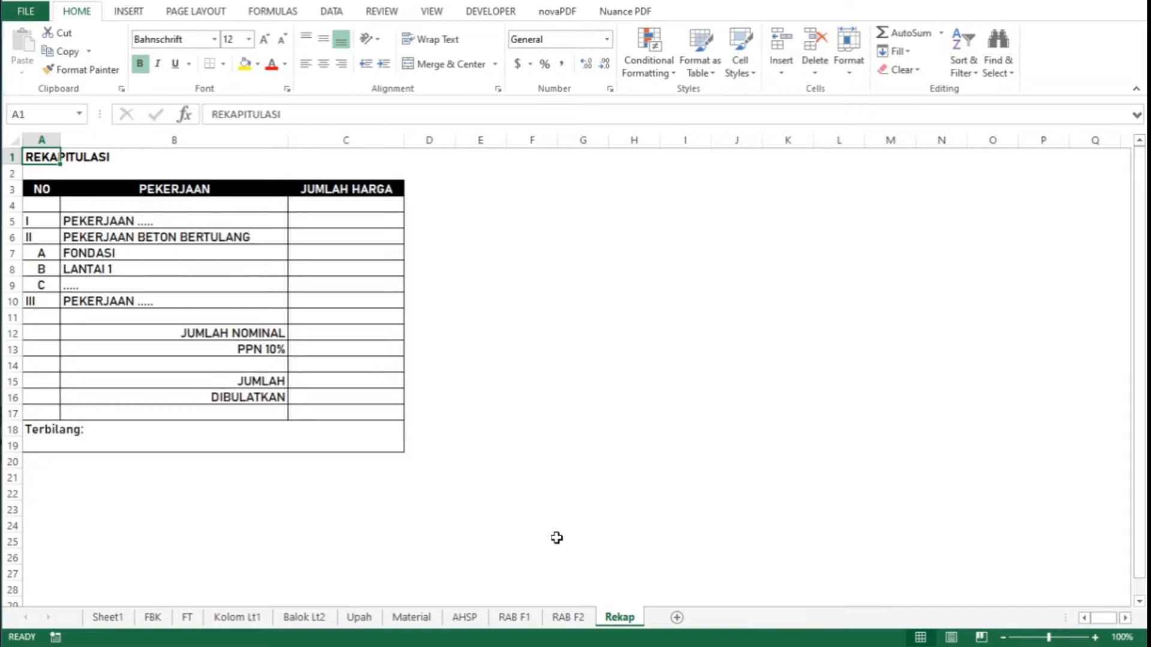
Compare the wage list on Upah and the price list on Material with the unit price analyses on AHSP
left_click(373, 621)
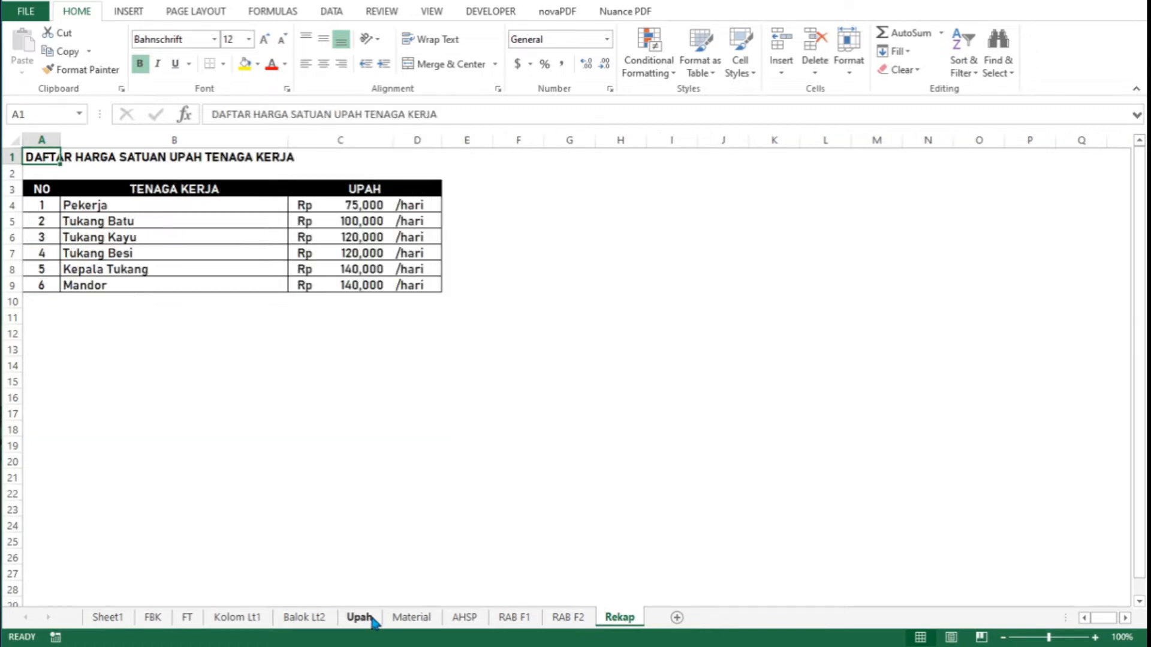
left_click(406, 621)
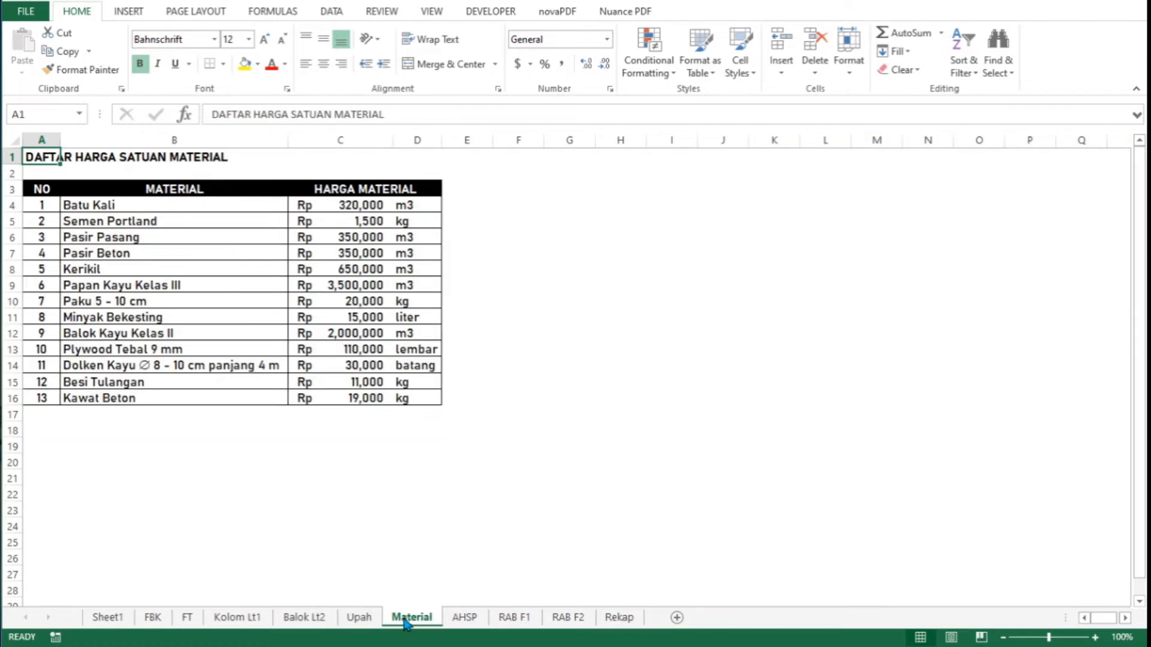
left_click(358, 623)
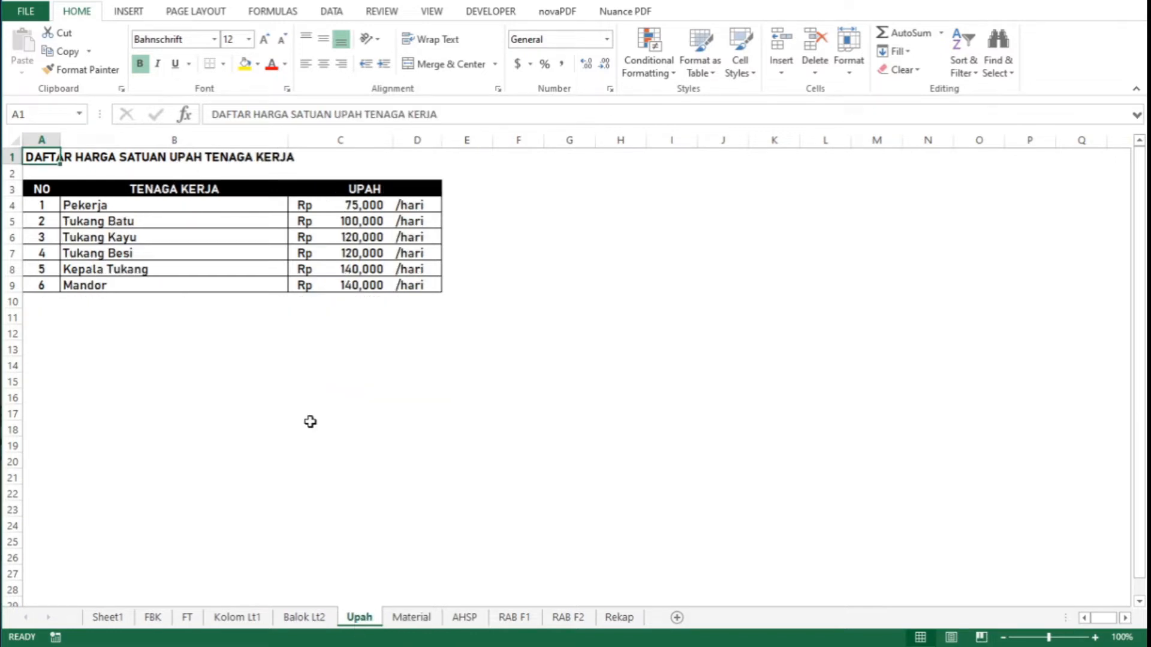
left_click(413, 623)
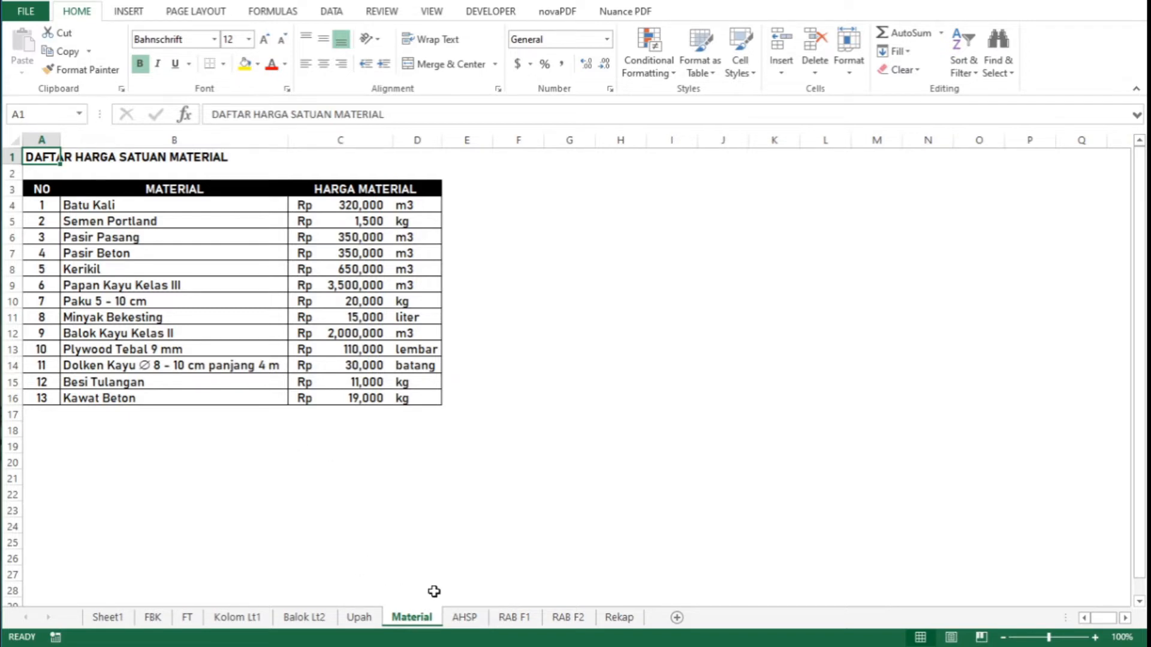
left_click(467, 621)
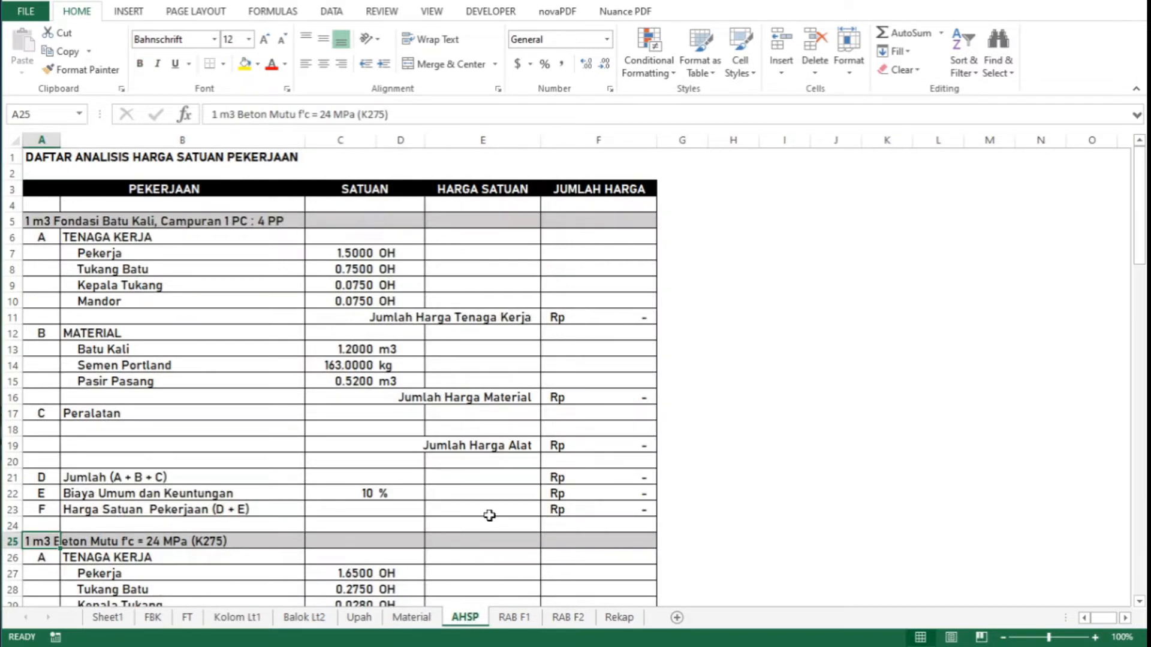
left_click(363, 620)
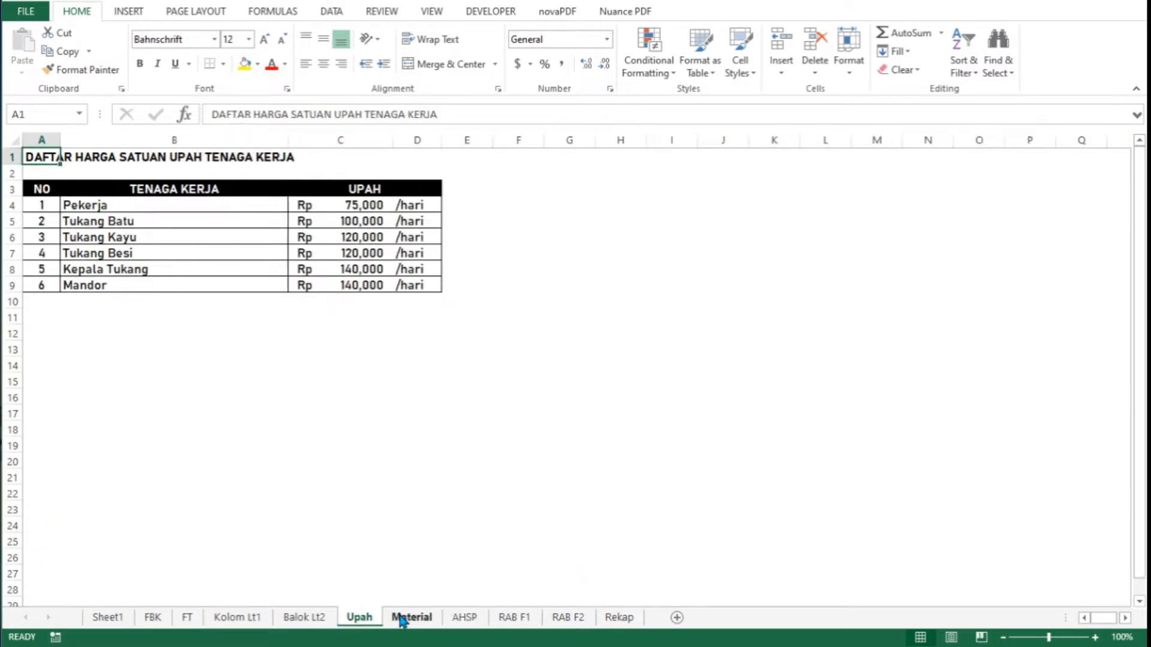
left_click(402, 620)
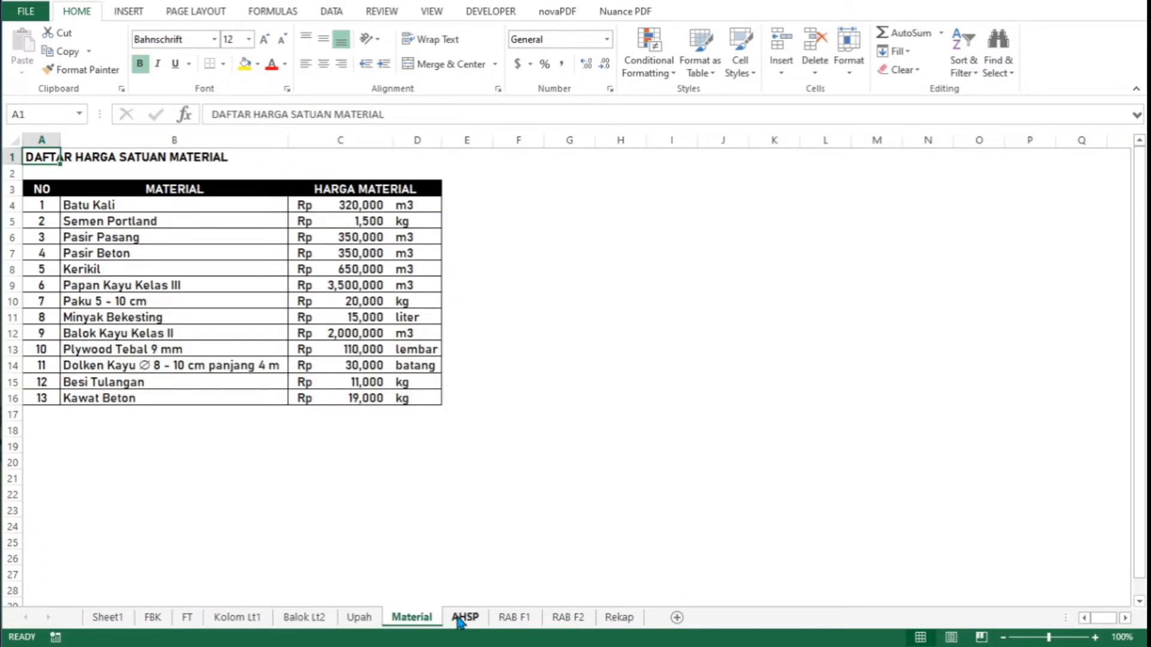
left_click(460, 620)
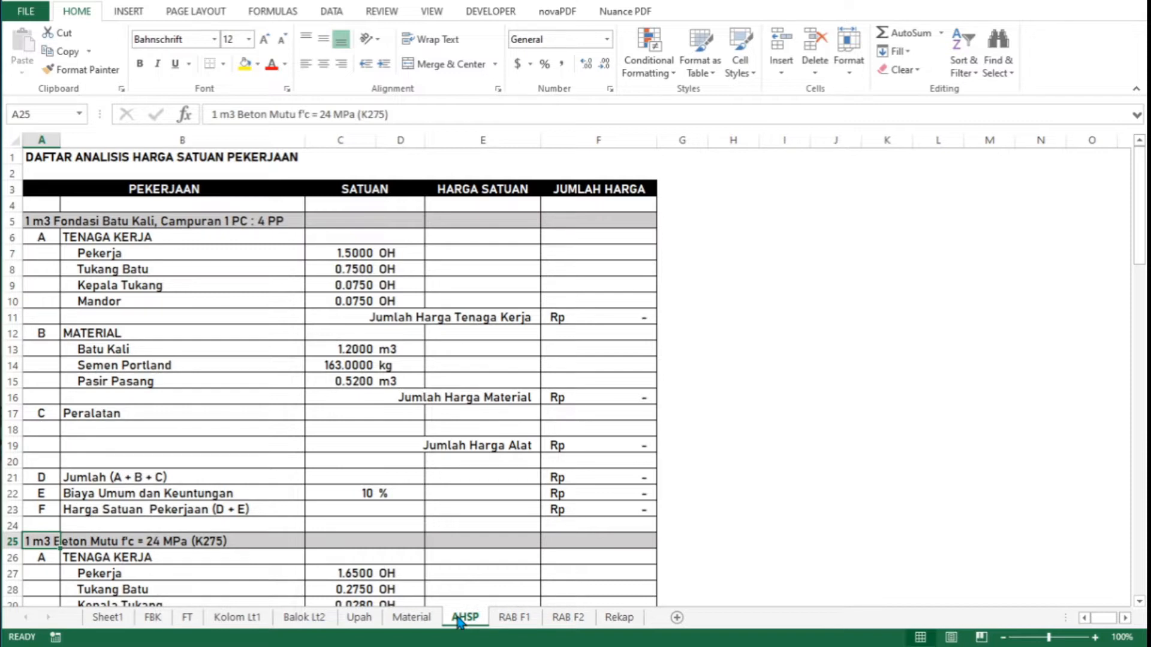
left_click(366, 622)
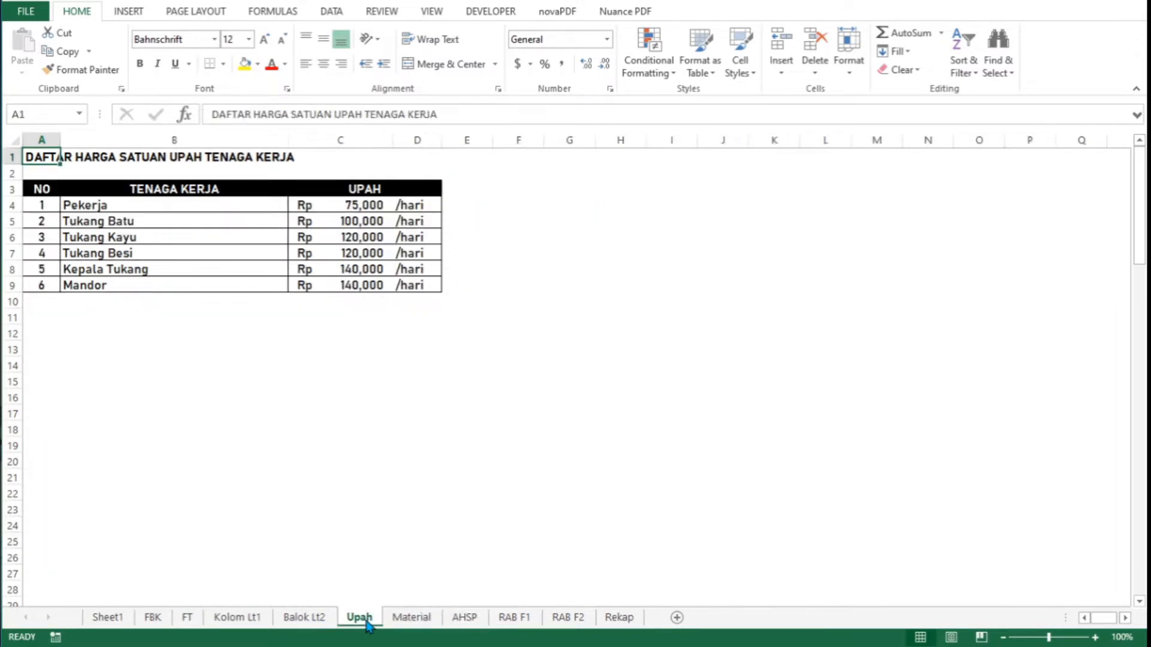
Link the Pekerja unit price in AHSP cell E7 to the Pekerja wage with the formula =Upah!C4
left_click(464, 621)
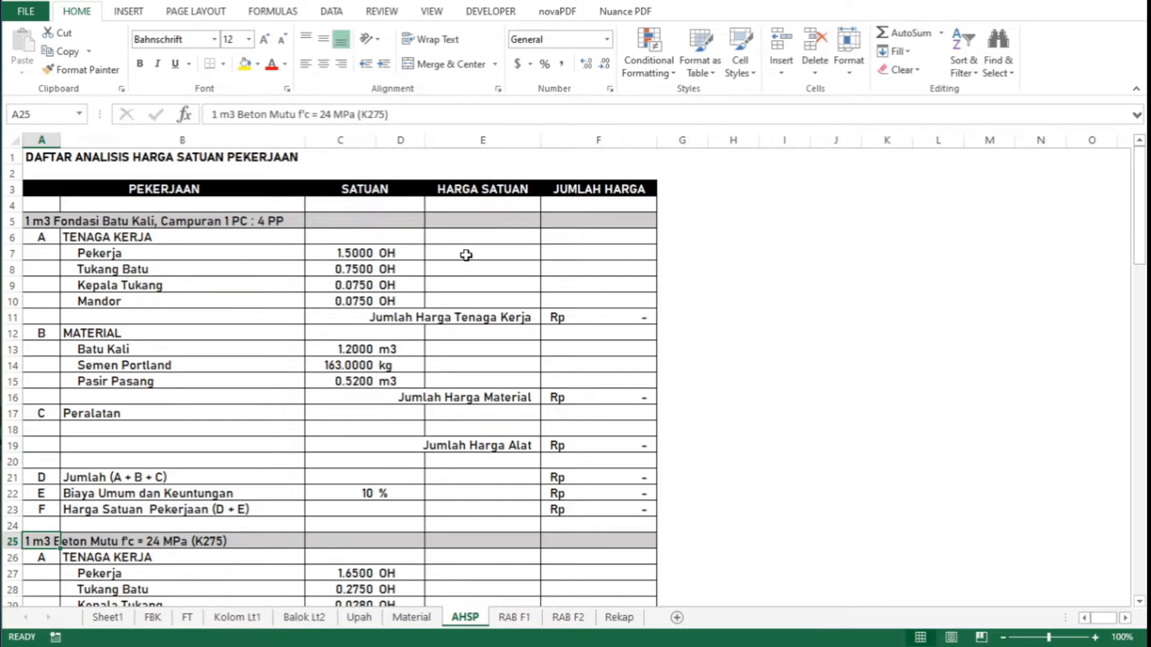
left_click(465, 255)
type("=")
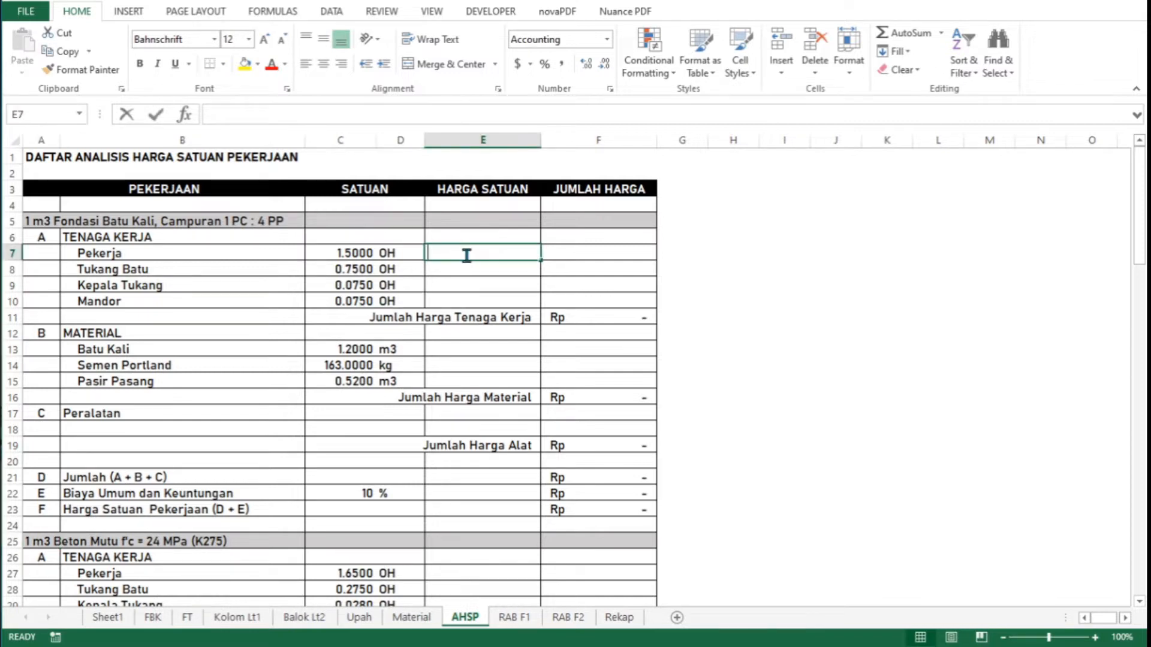
left_click(357, 620)
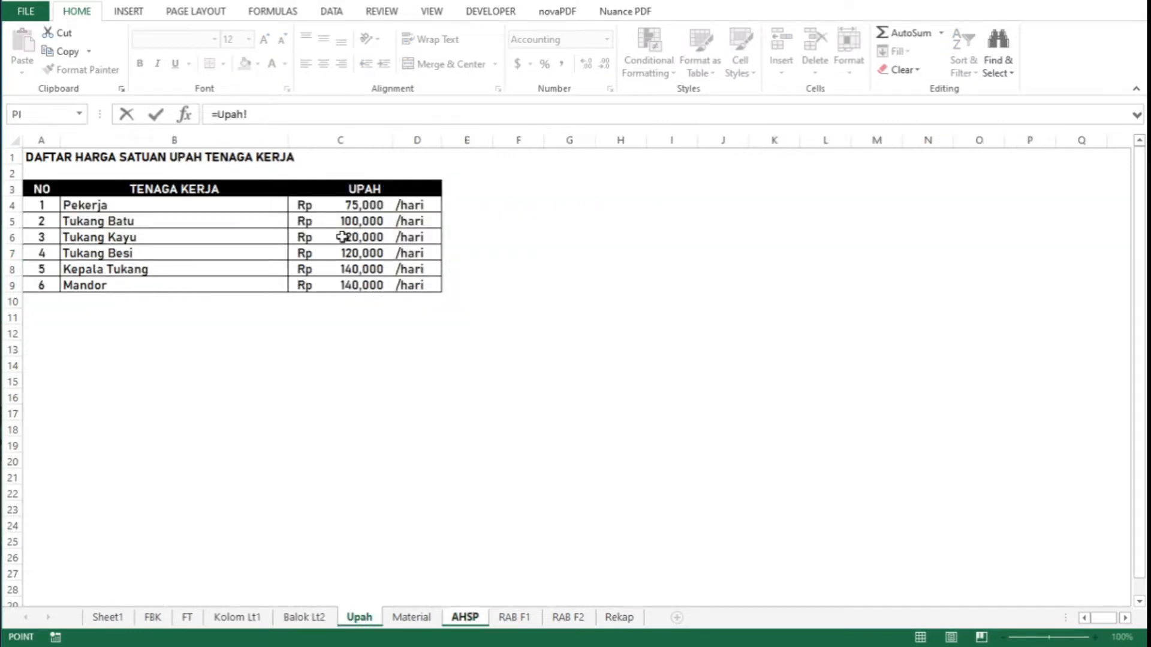
left_click(355, 206)
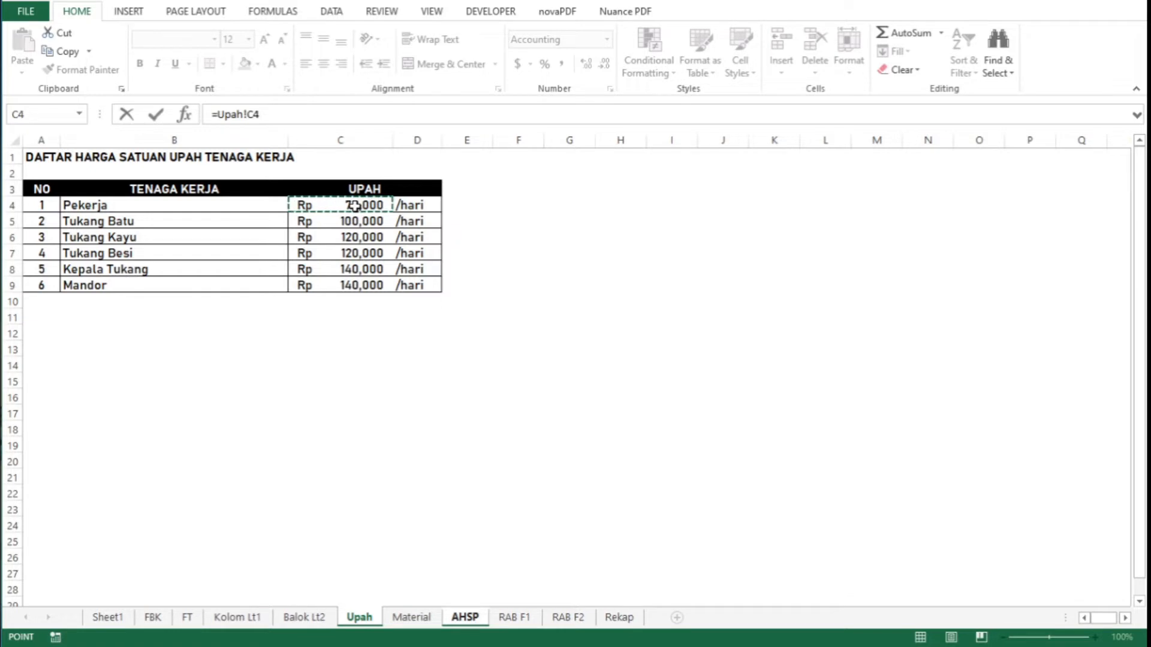
key("Return")
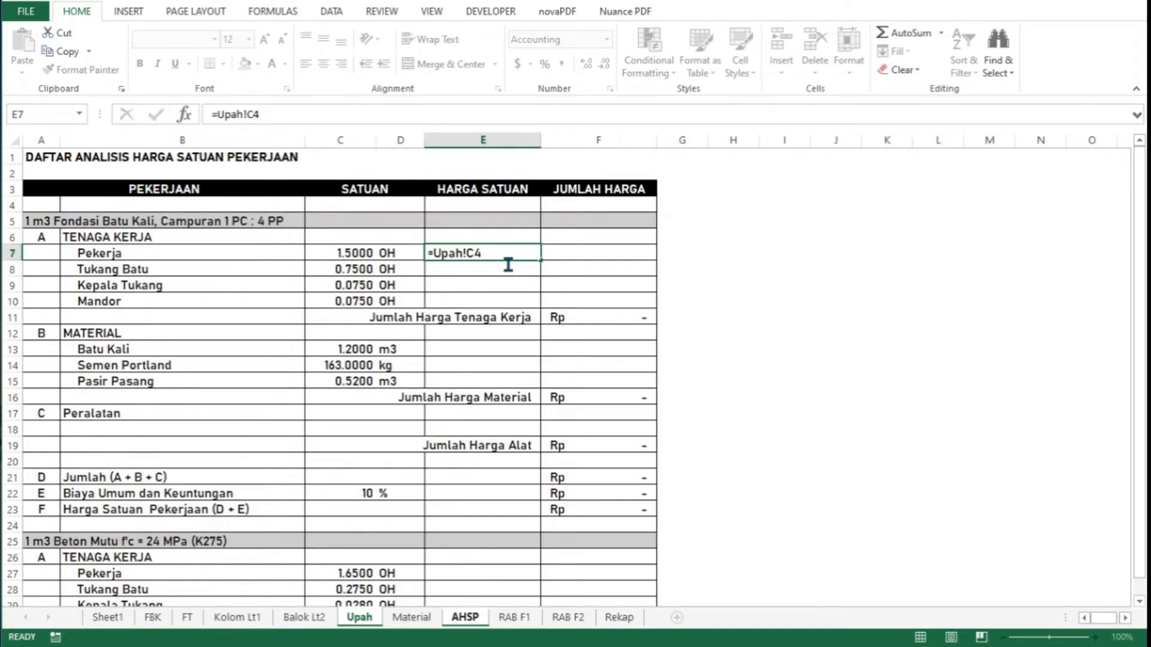
key("Return")
Clear the Pekerja unit price formula from cell E7 of the AHSP sheet
key("Up")
key("Up")
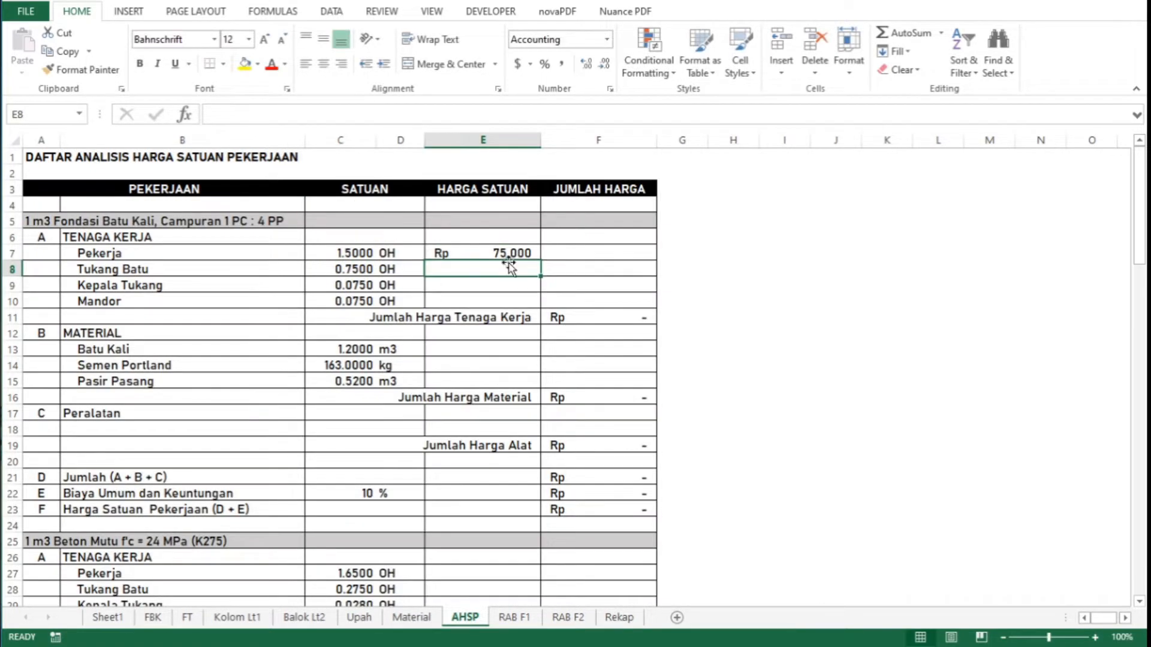
key("Delete")
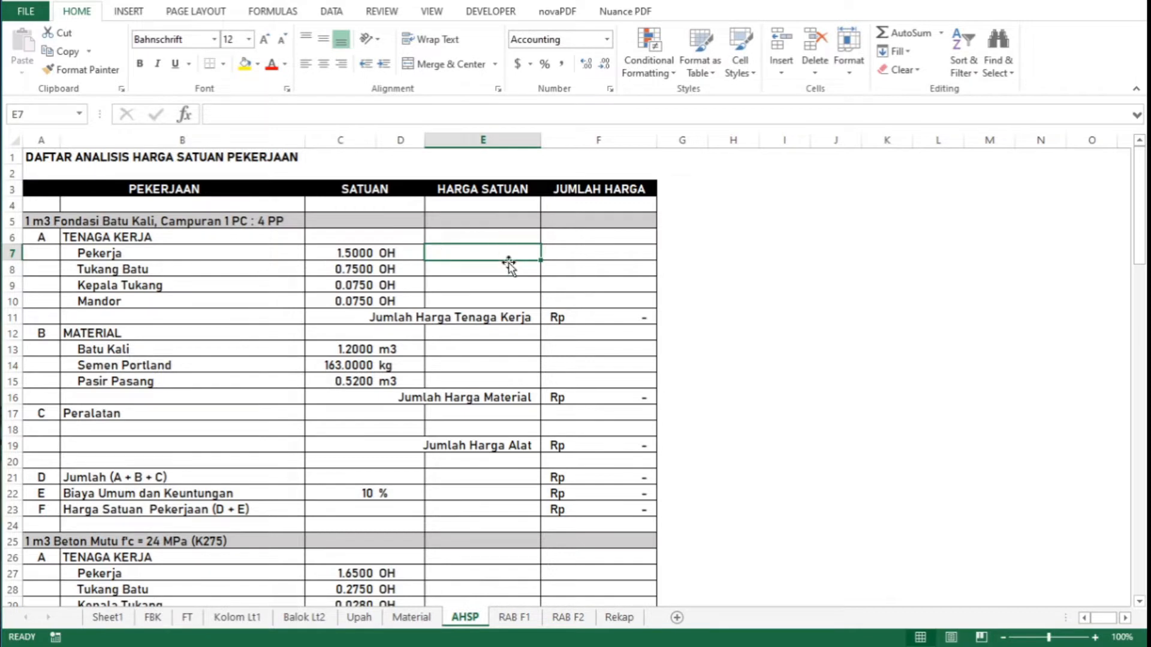
Define the workbook-scope name U_Pekerja for the Pekerja wage in cell C4 of the Upah sheet
left_click(358, 618)
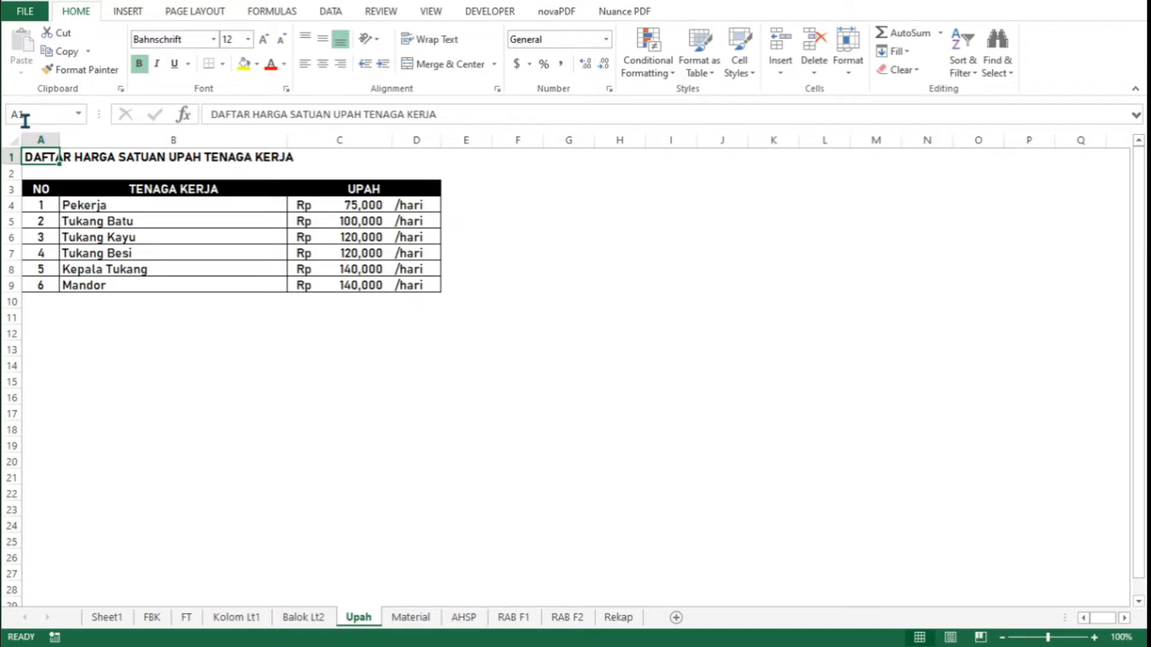
left_click(332, 206)
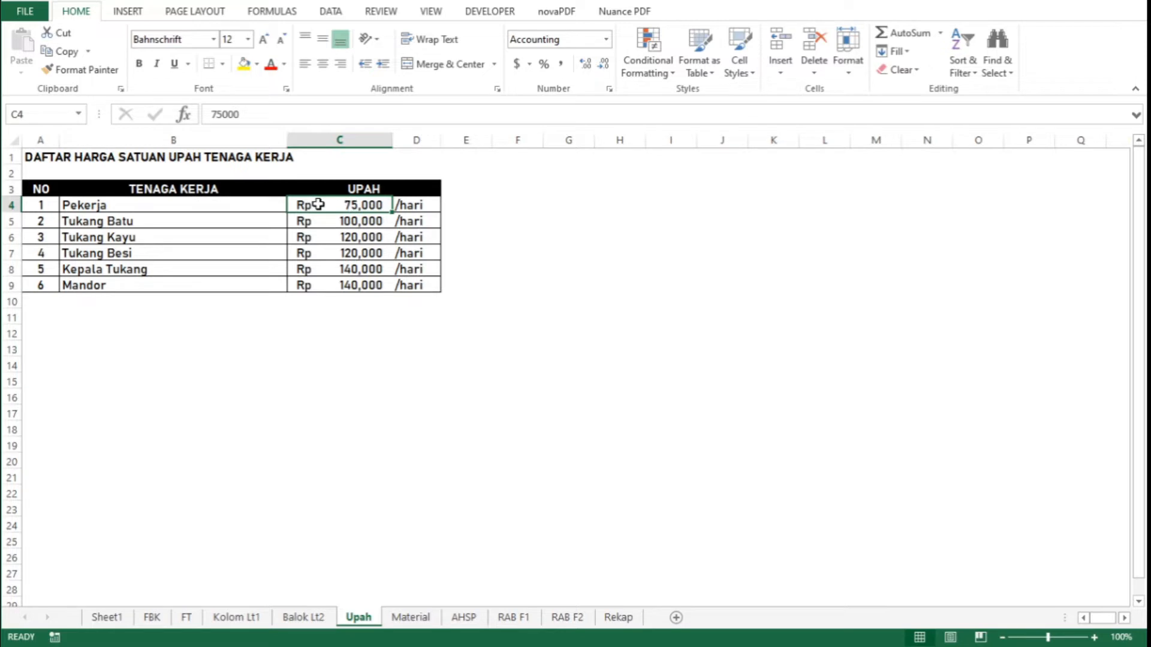
right_click(318, 205)
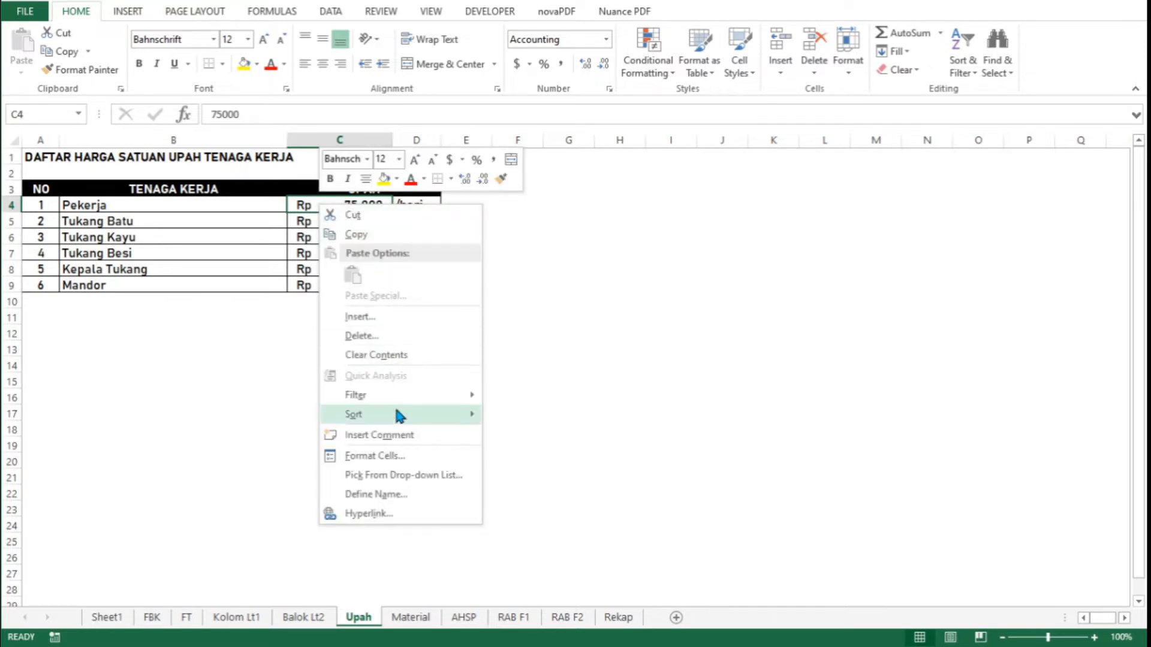
left_click(413, 495)
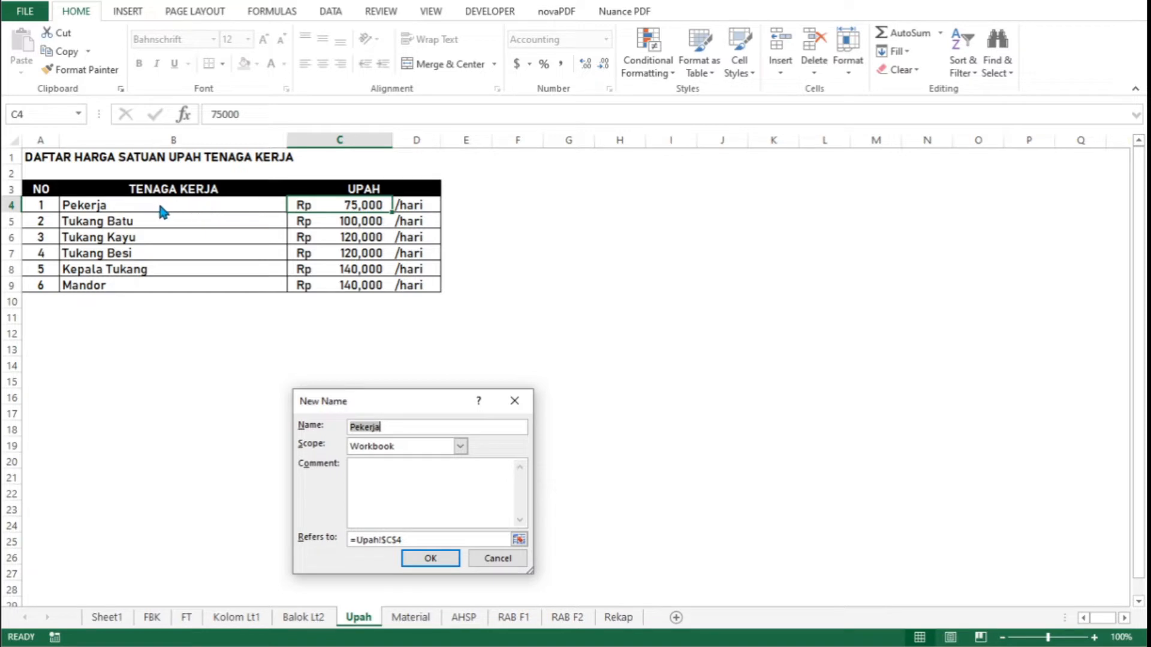
left_click(400, 428)
type("U_")
left_click(356, 428)
type("_")
left_click(433, 558)
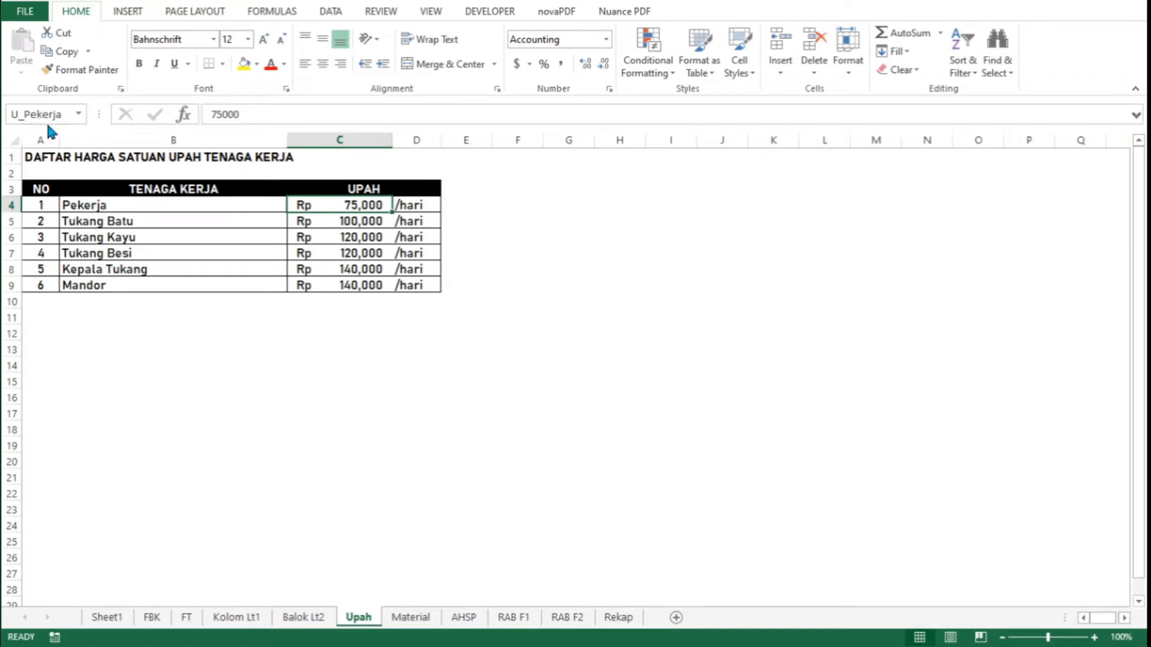
Define the workbook-scope name U_Tukang_Batu for the Tukang Batu wage in cell C5
left_click(337, 223)
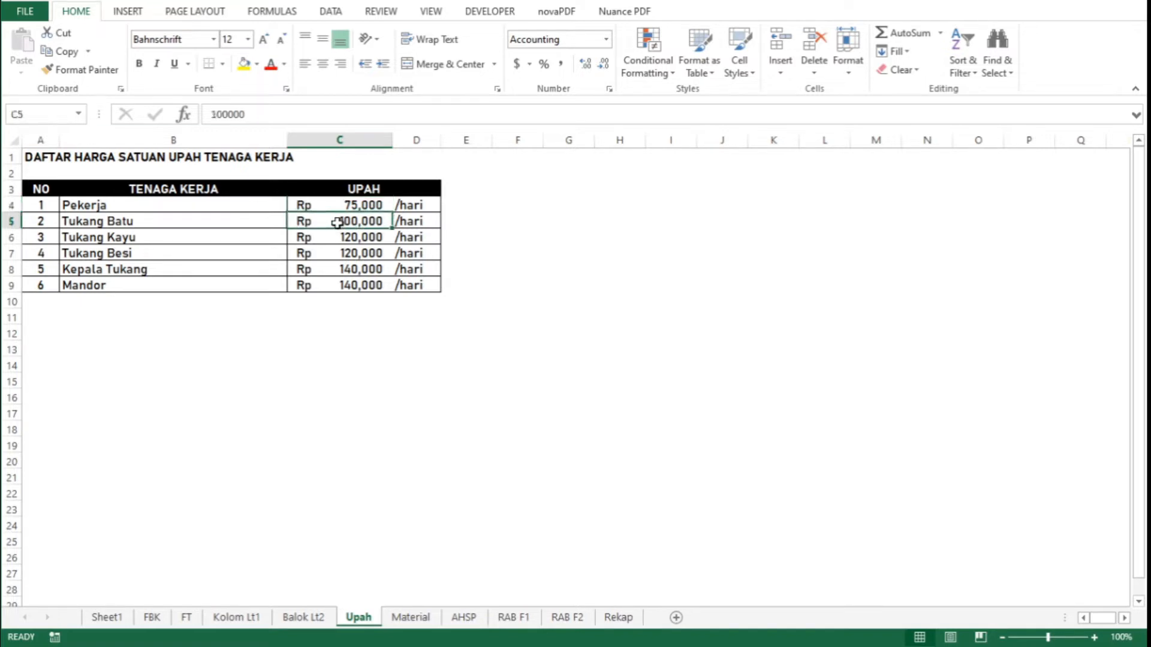
right_click(337, 222)
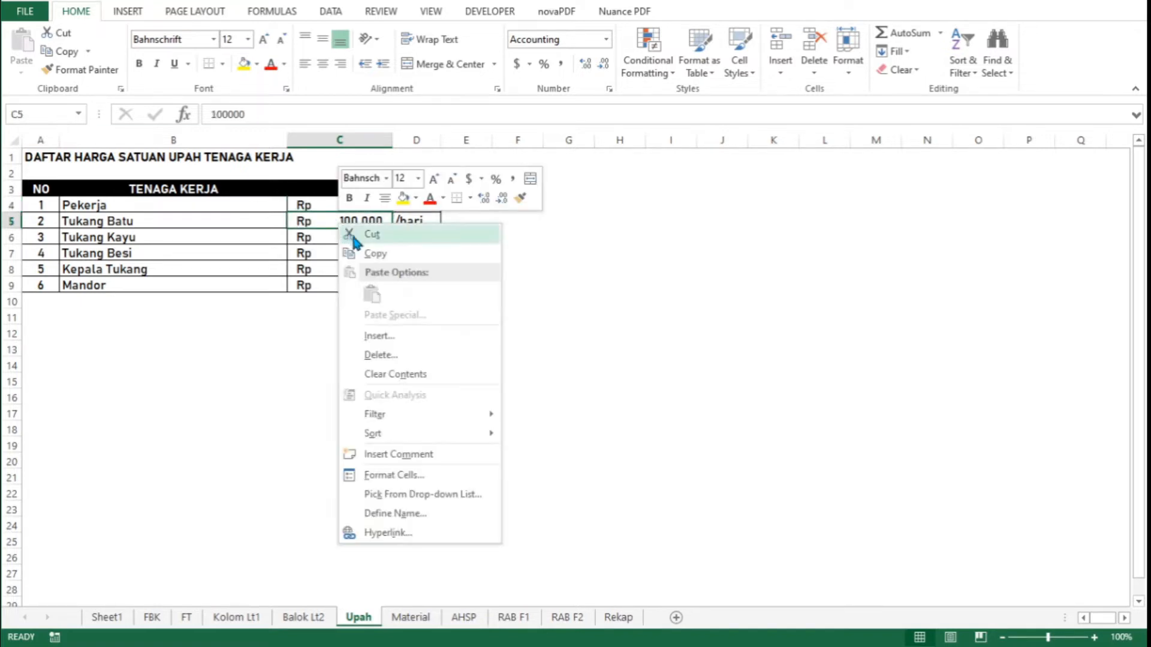
left_click(423, 514)
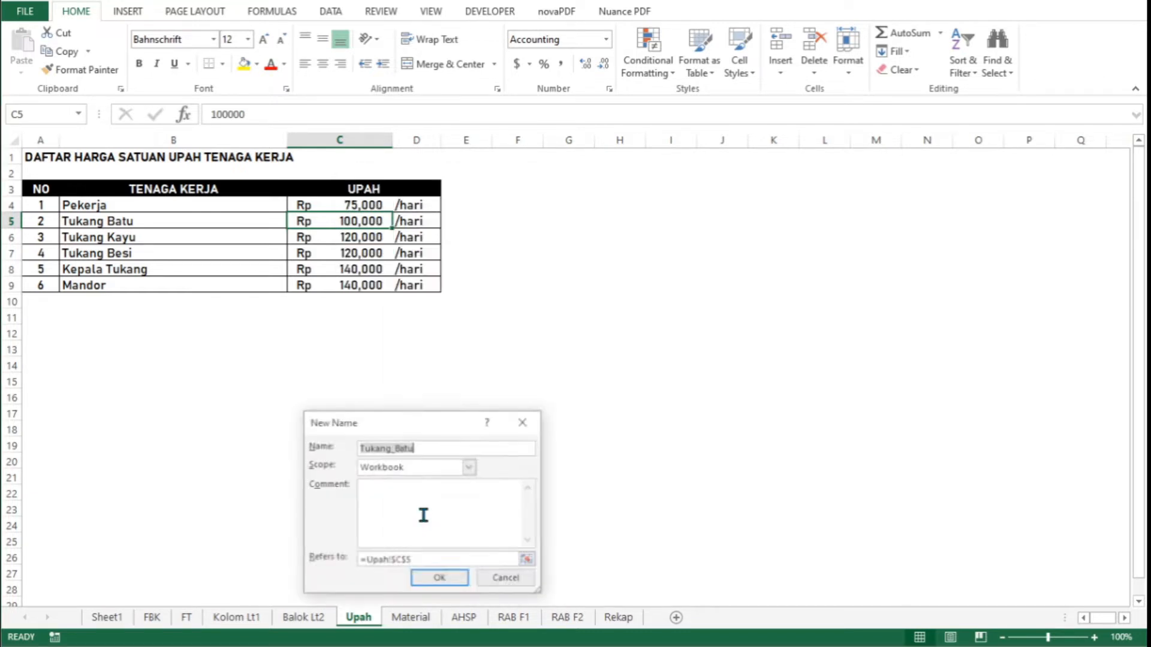
key("Home")
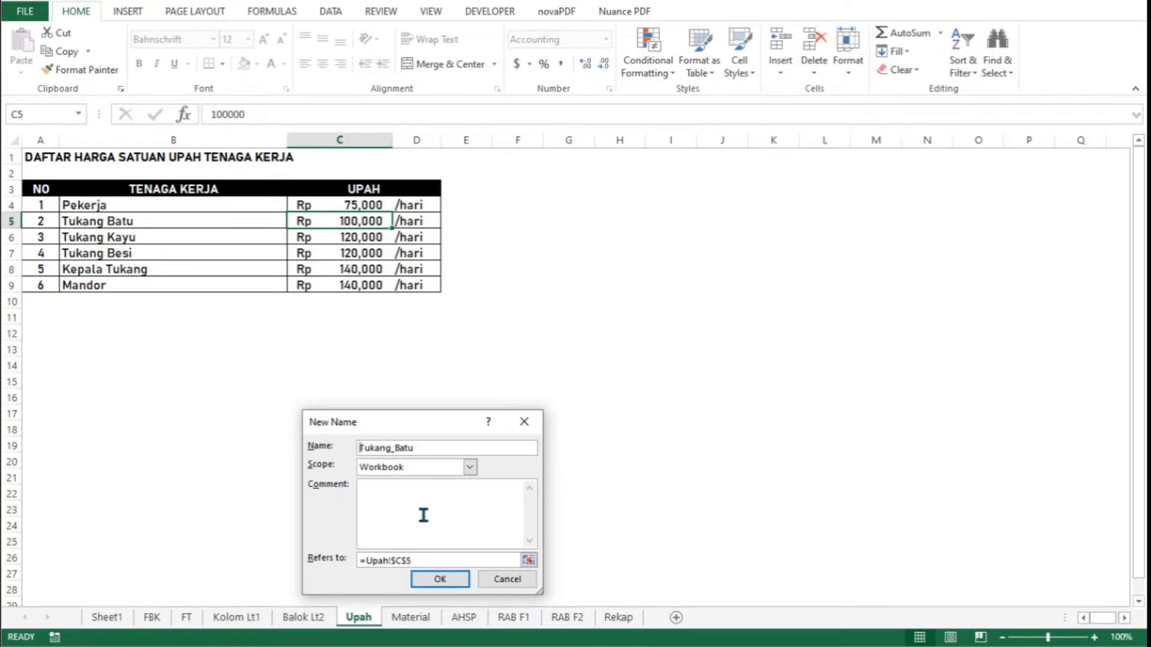
type("U_")
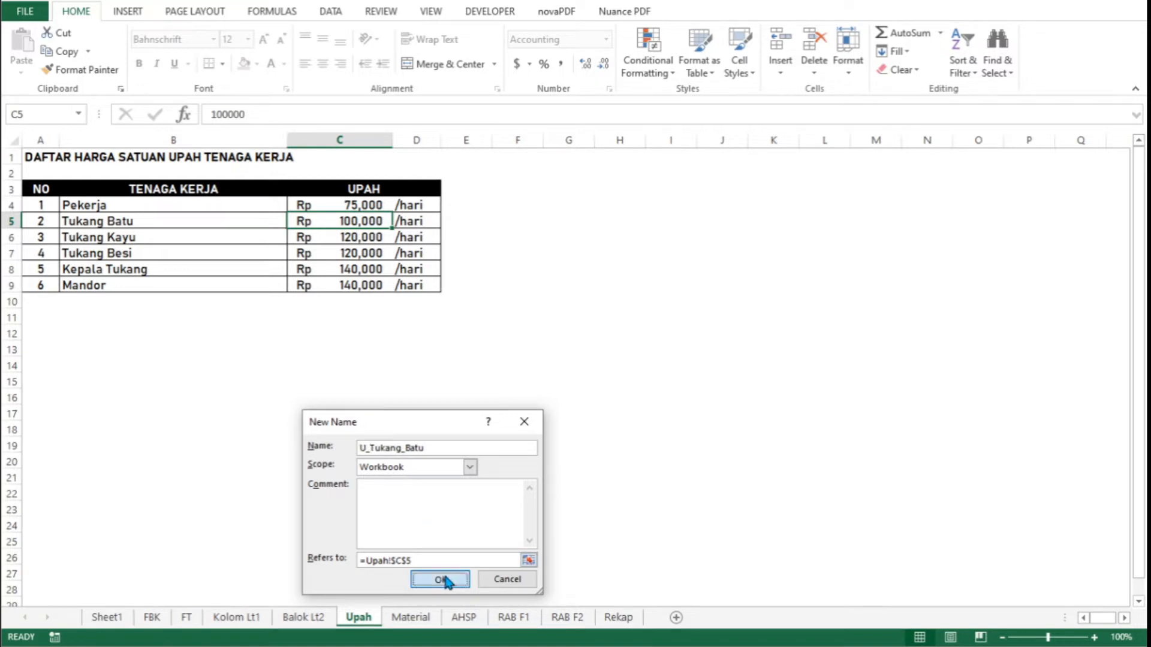
left_click(444, 579)
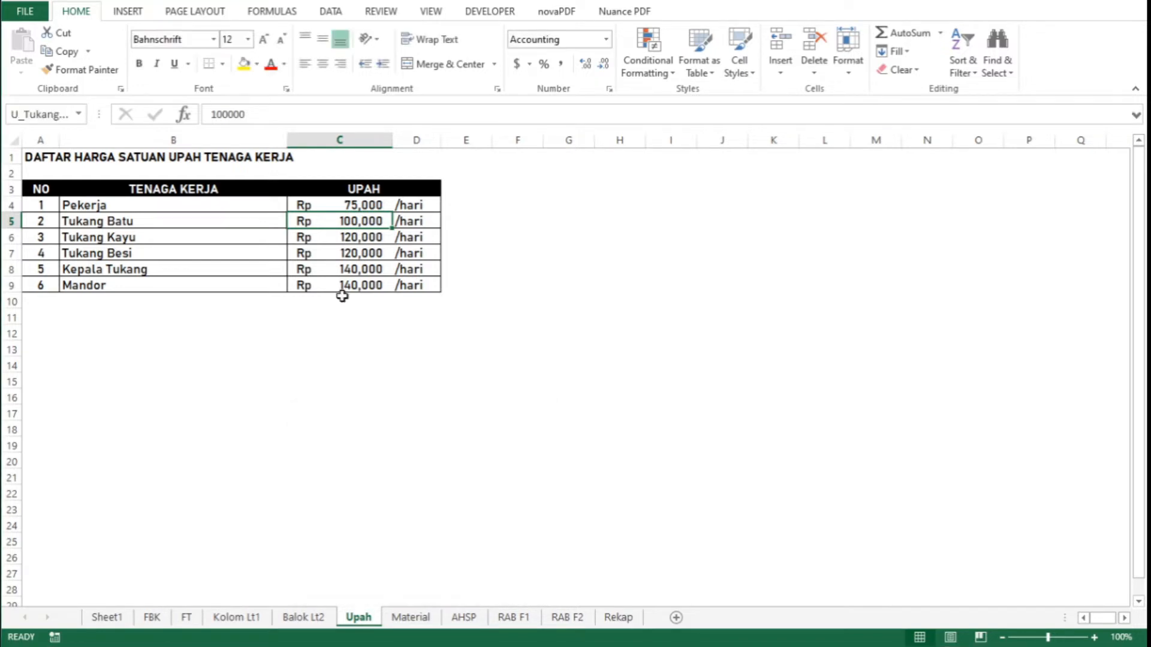
Define the workbook-scope name U_Tukang_Kayu for the Tukang Kayu wage in cell C6
right_click(346, 237)
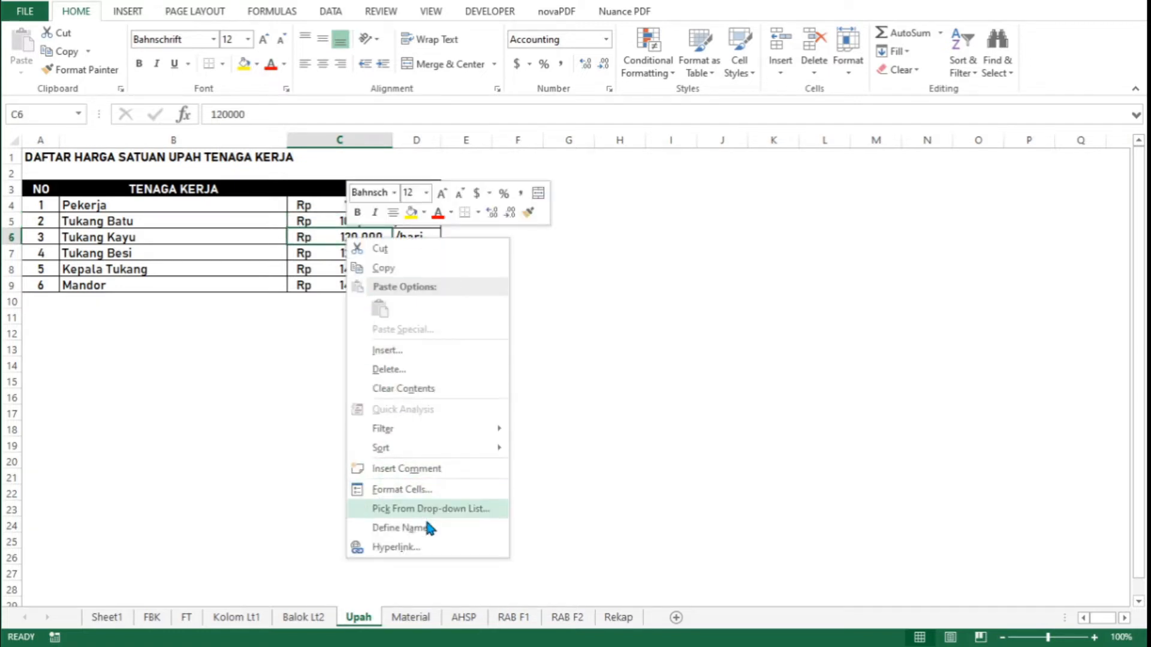
left_click(431, 528)
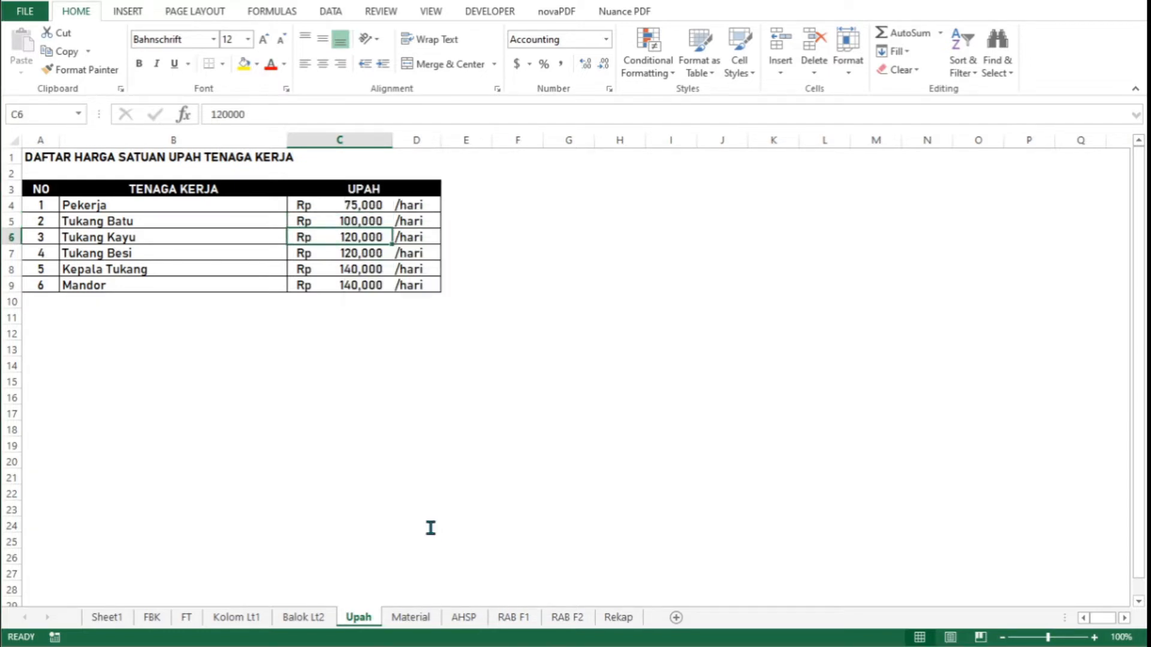
key("Left")
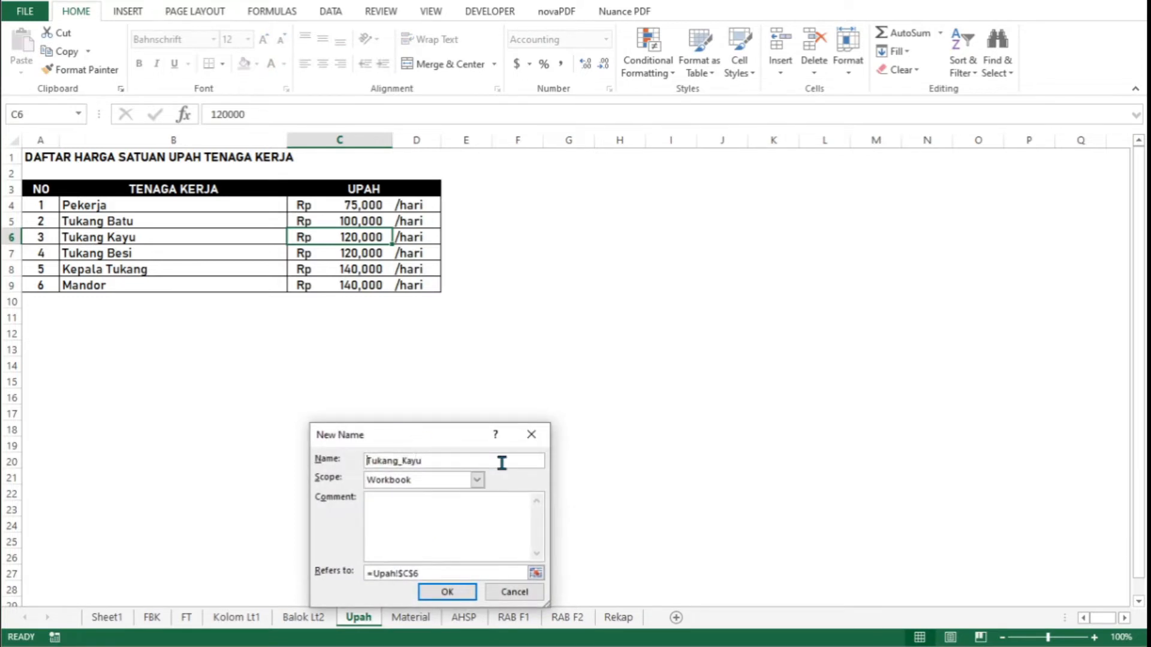
key("Home")
type("U_")
key("Return")
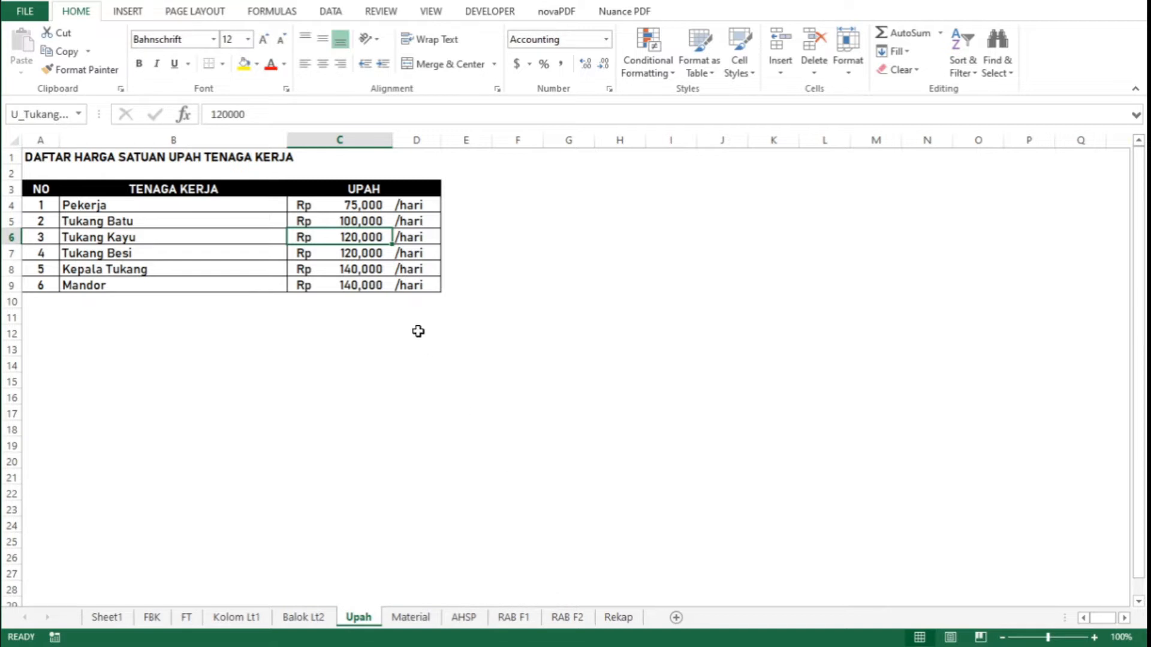
Define the workbook-scope name U_Tukang_Besi for the Tukang Besi wage in cell C7
left_click(366, 255)
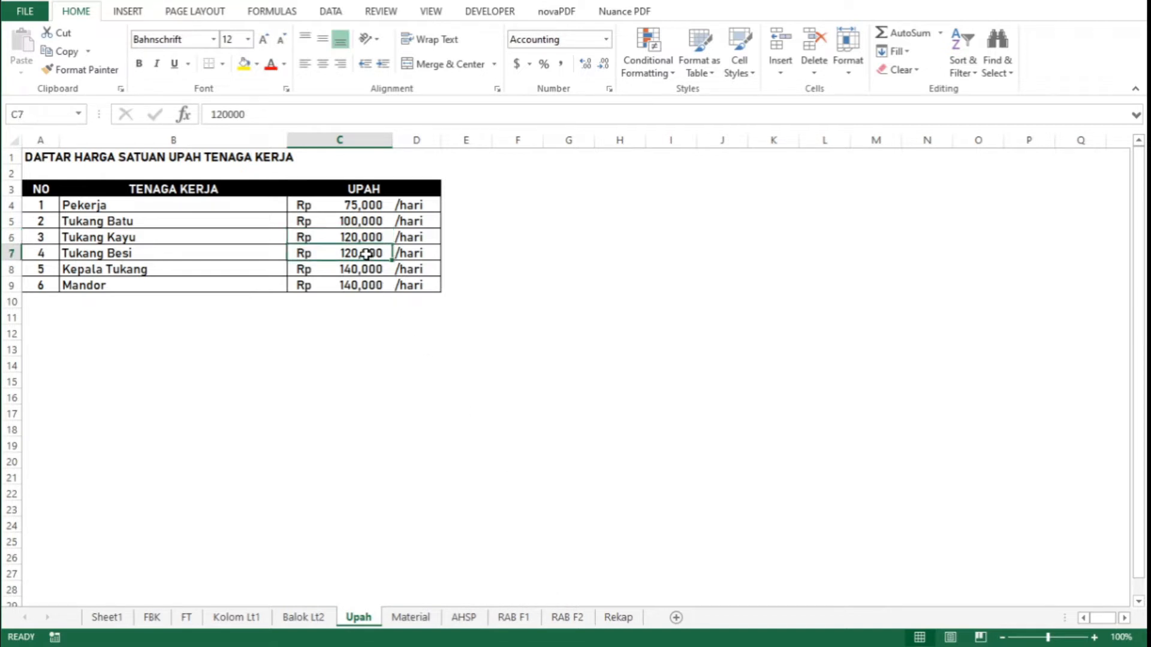
right_click(366, 254)
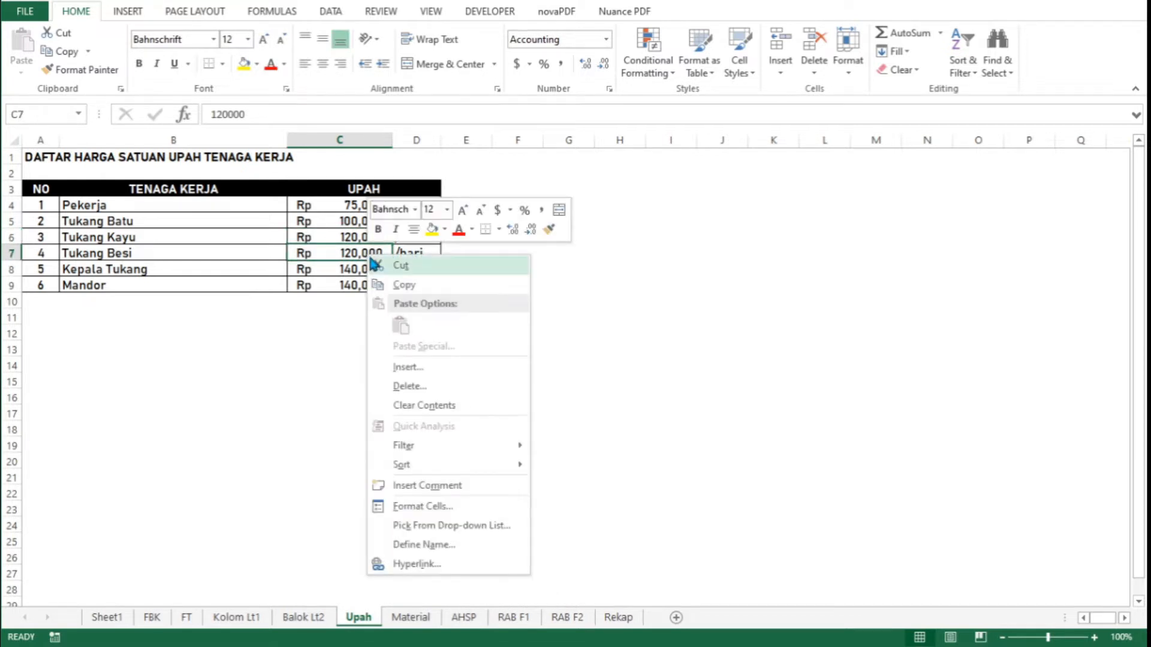
left_click(458, 547)
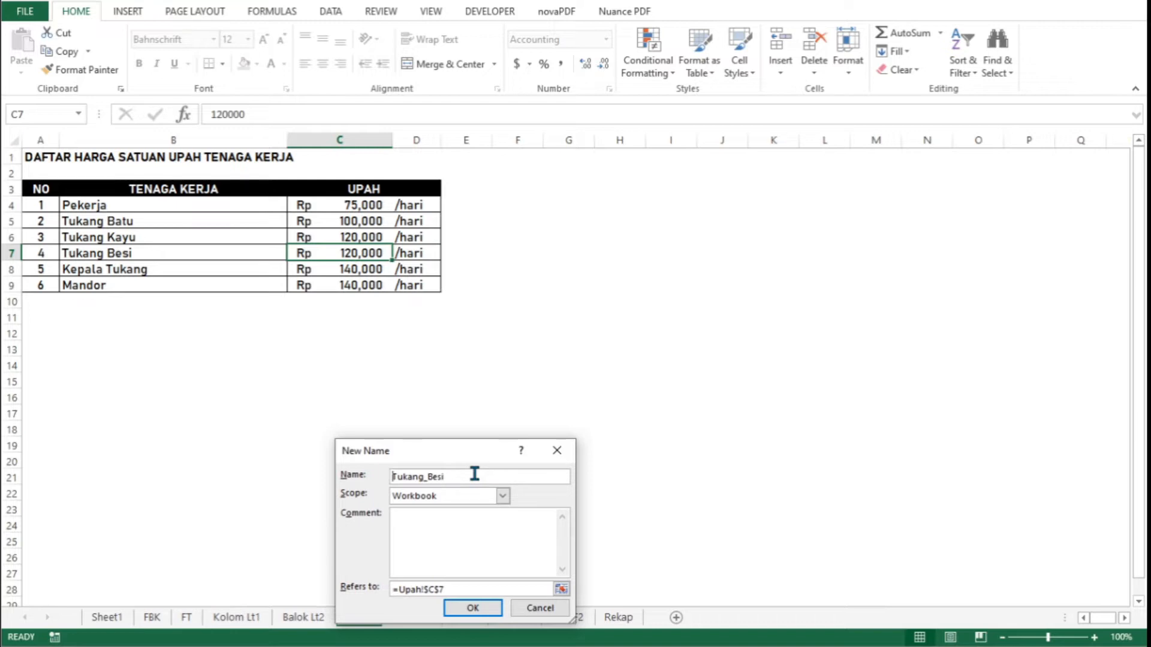
type("U_")
left_click(475, 609)
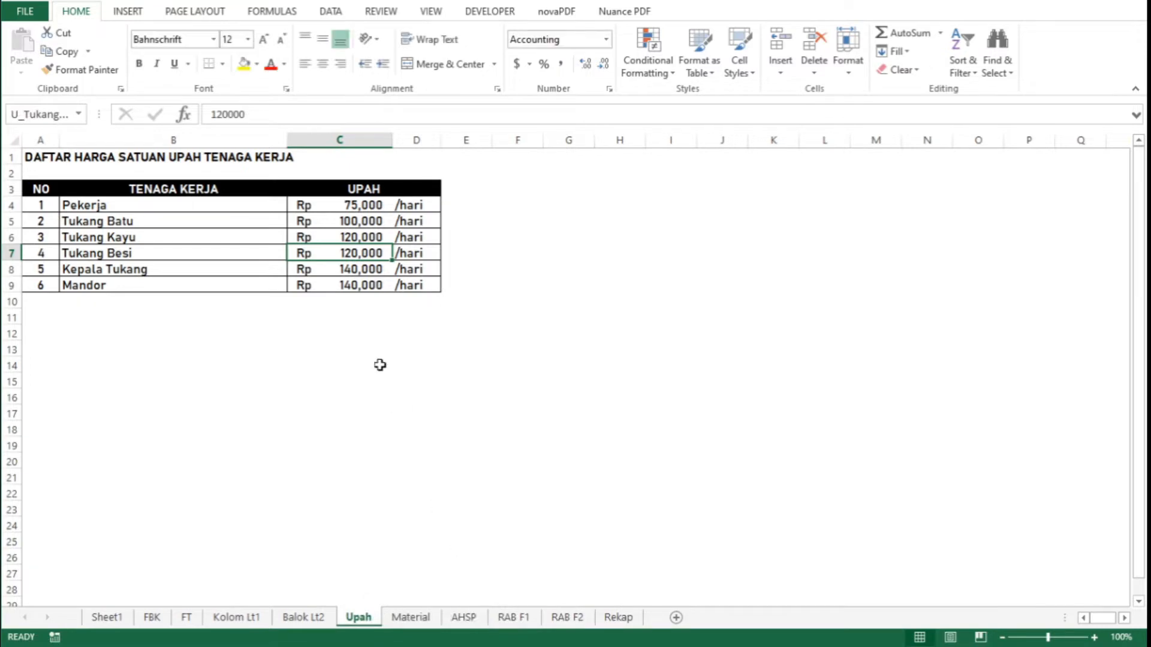
Define the workbook-scope name U_Kepala_Tukang for the Kepala Tukang wage in cell C8
left_click(354, 271)
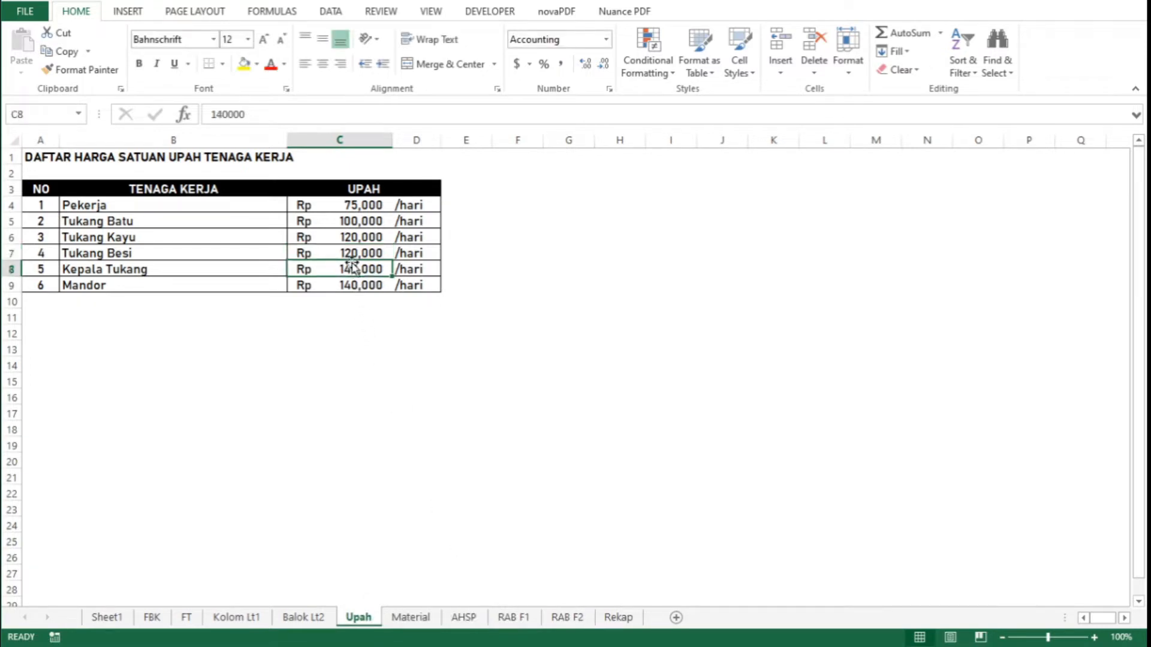
right_click(351, 270)
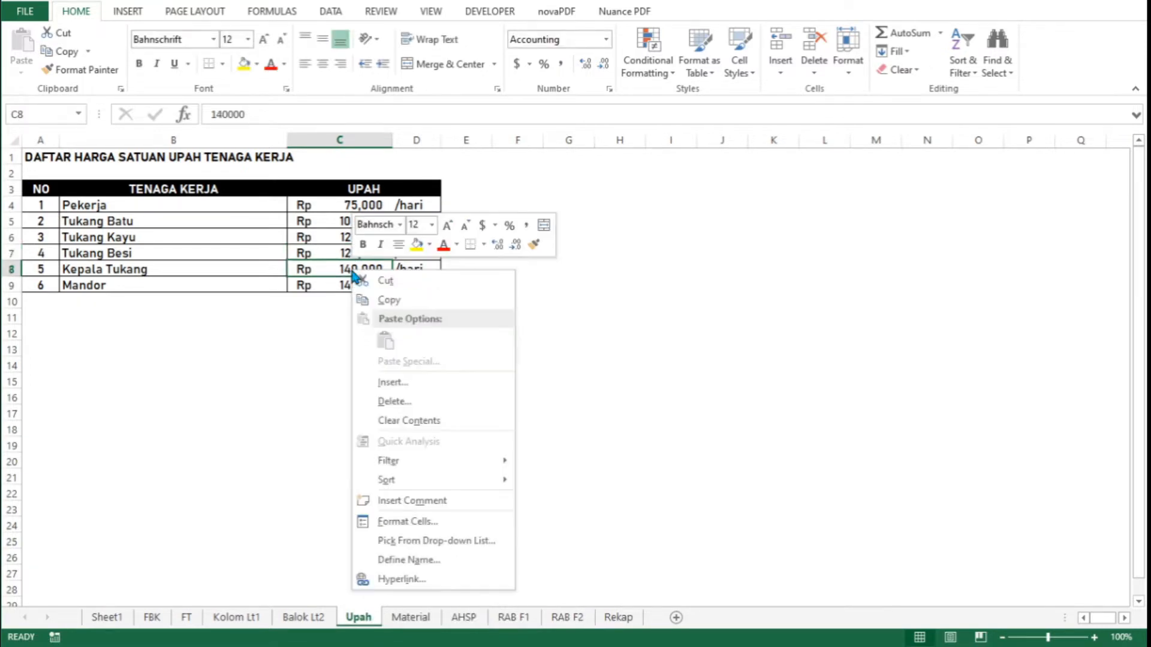
left_click(451, 560)
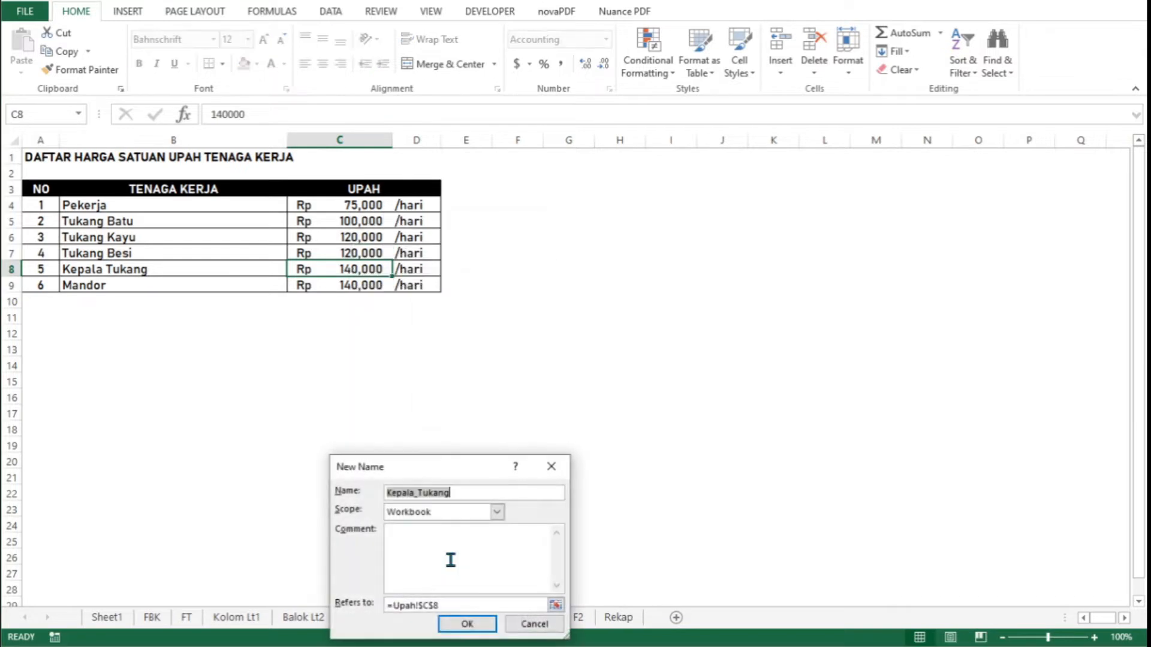
key("Home")
type("U_")
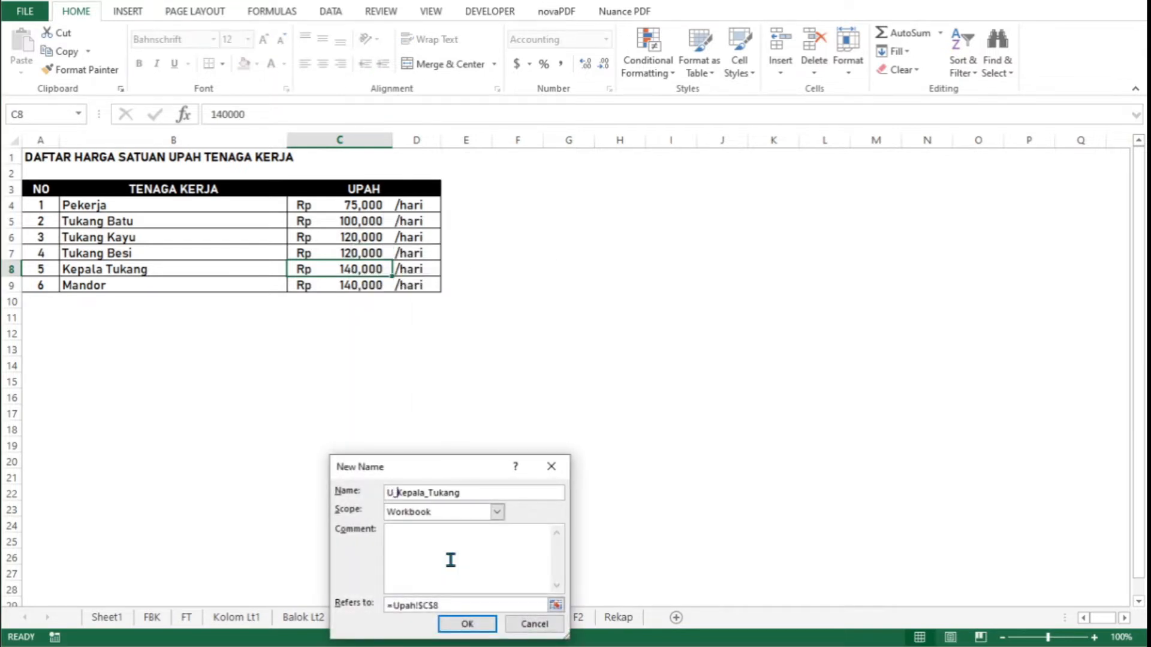
left_click(467, 624)
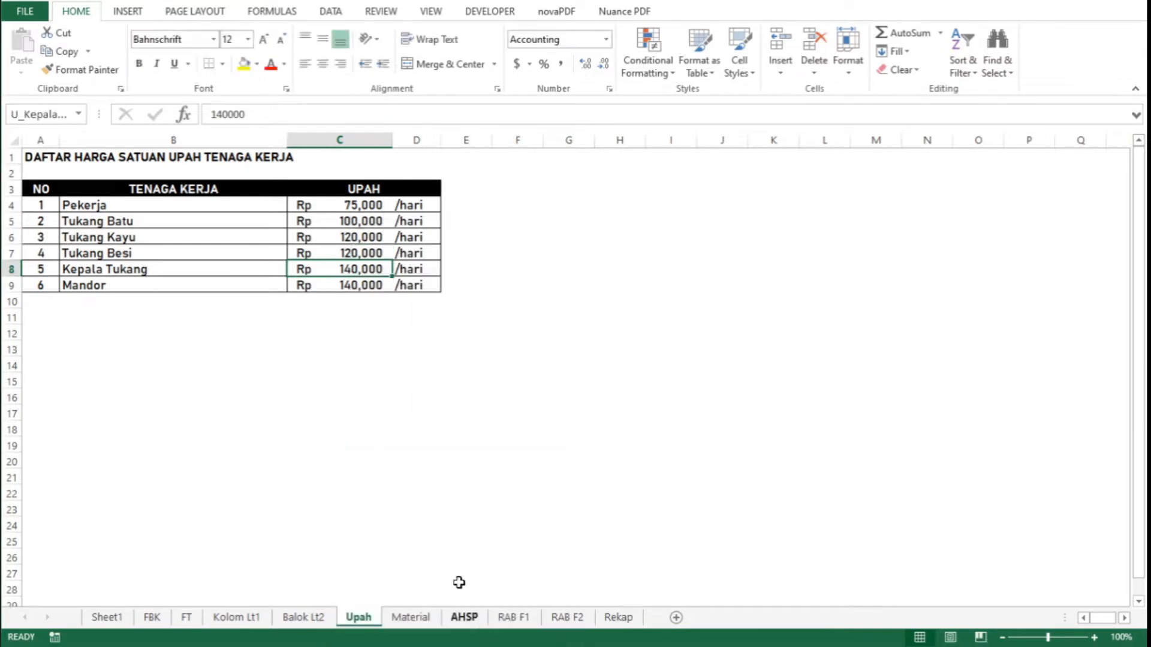
Define the workbook-scope name U_Mandor for the Mandor wage in cell C9
left_click(350, 290)
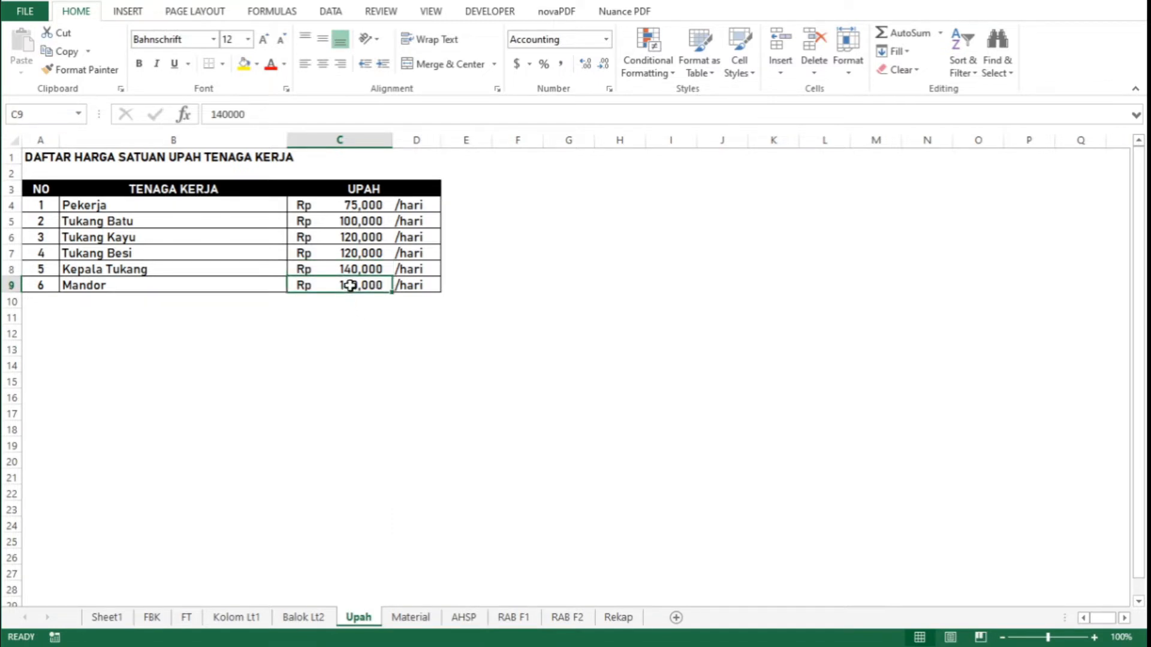
right_click(350, 285)
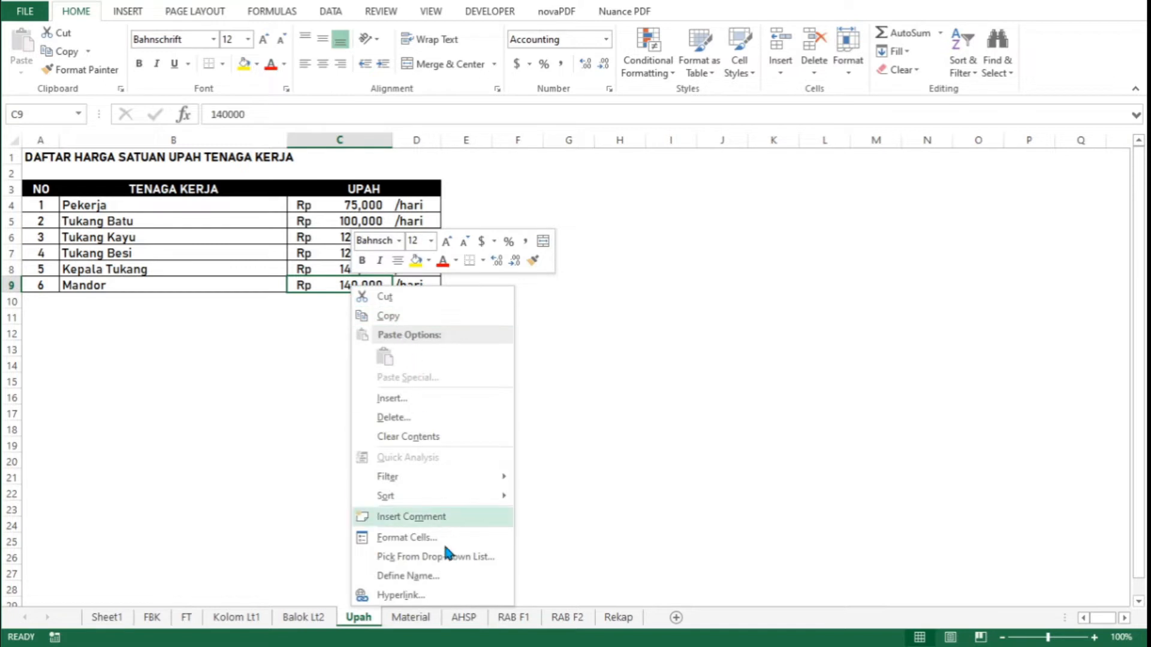
left_click(455, 576)
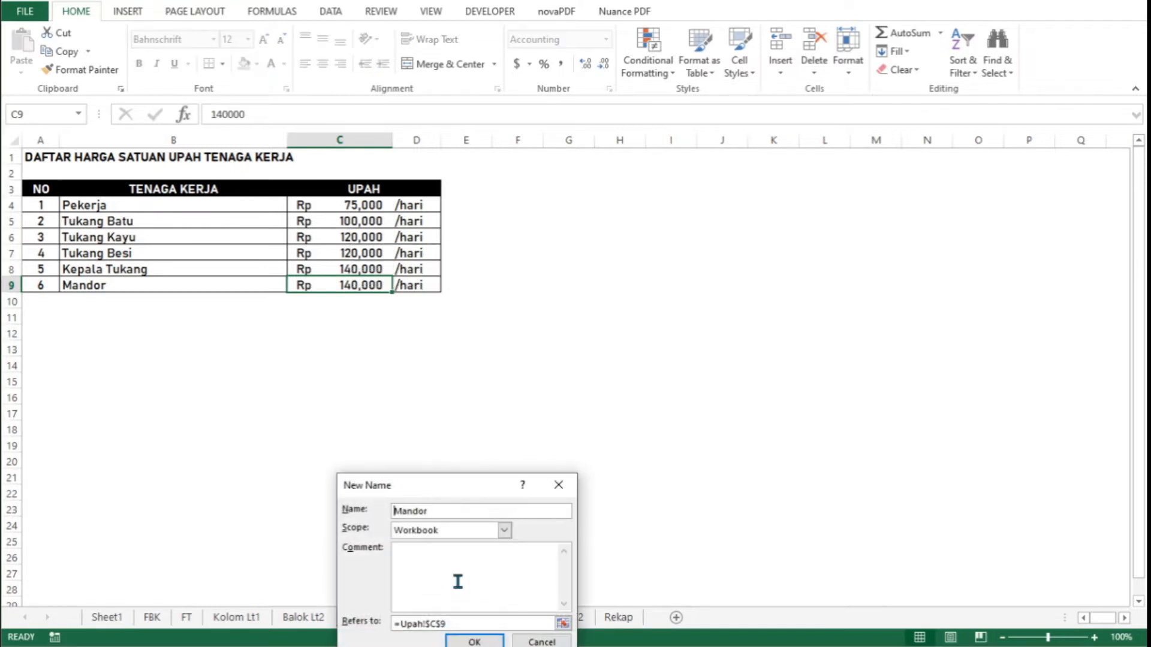
key("Home")
type("U_")
left_click(476, 641)
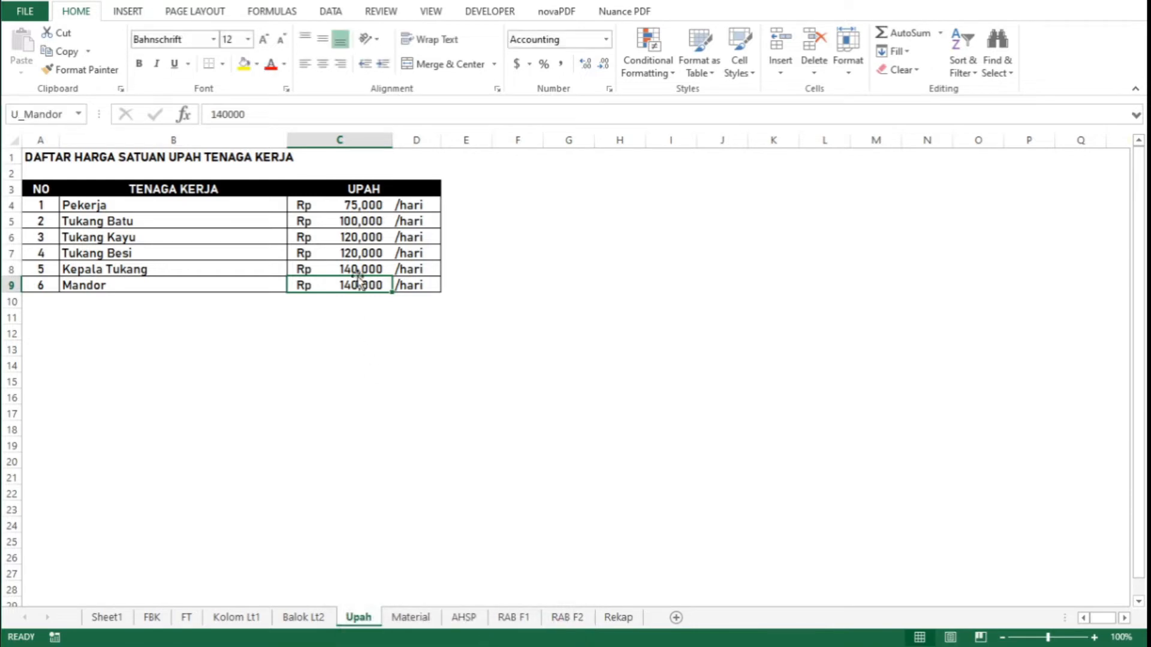
Check the defined names of the wage cells C4 to C8 one by one, then return to cell A1
left_click(356, 209)
key("Down")
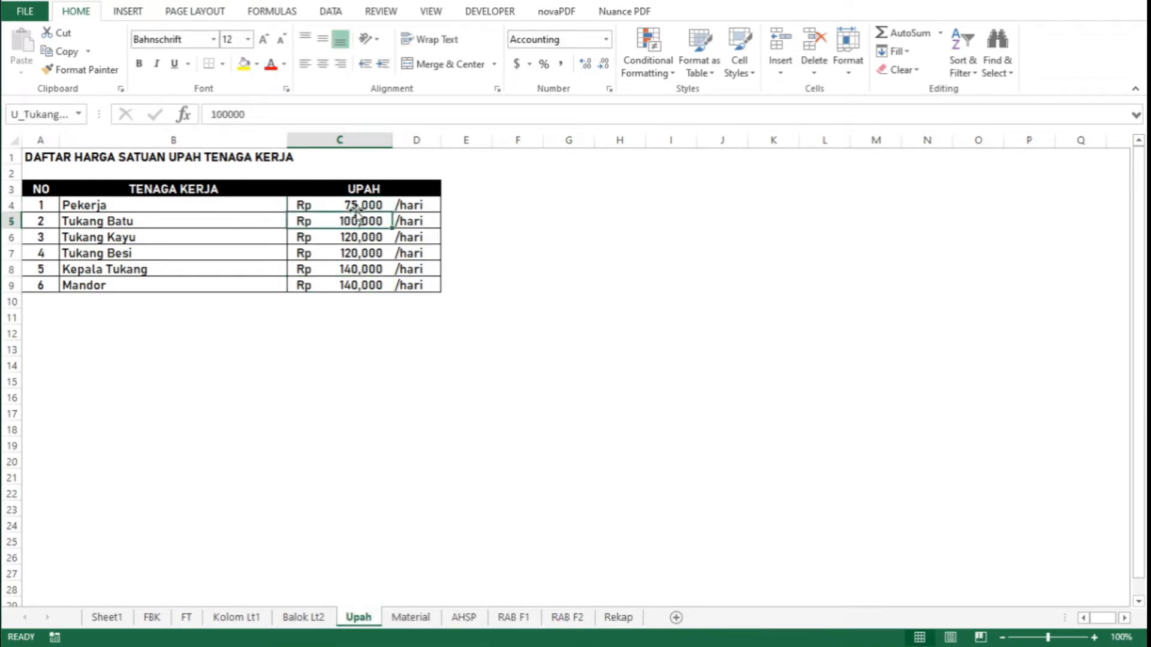
key("Down")
key("Down")
key("Down")
key("Down")
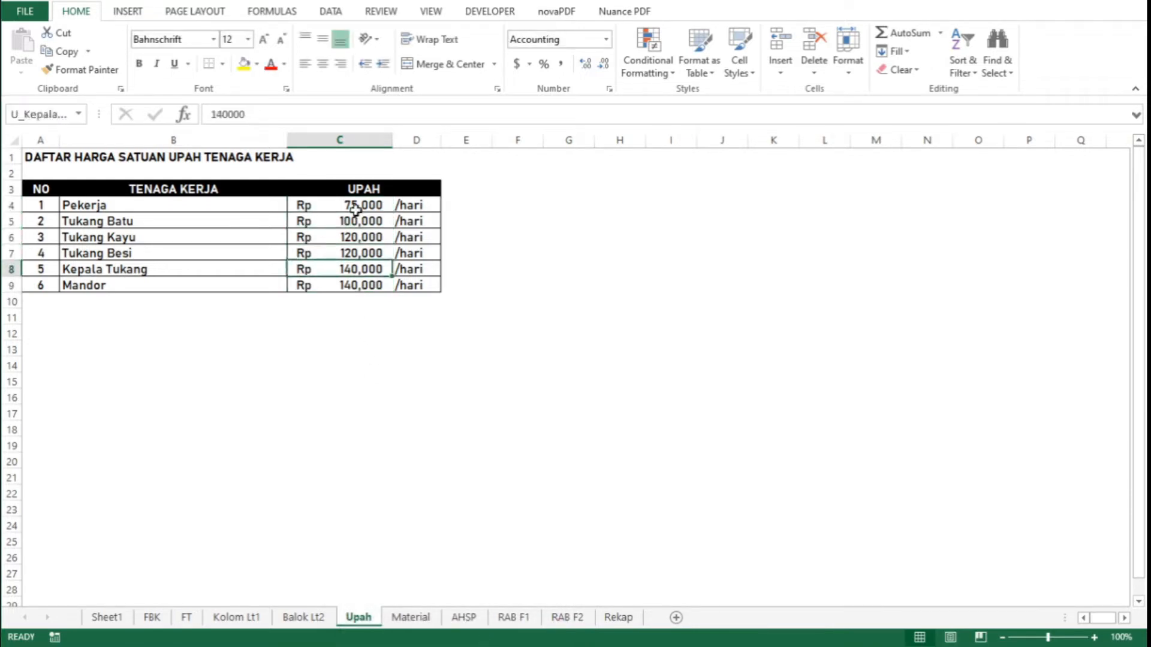
key("Up")
key("Up")
key("Up")
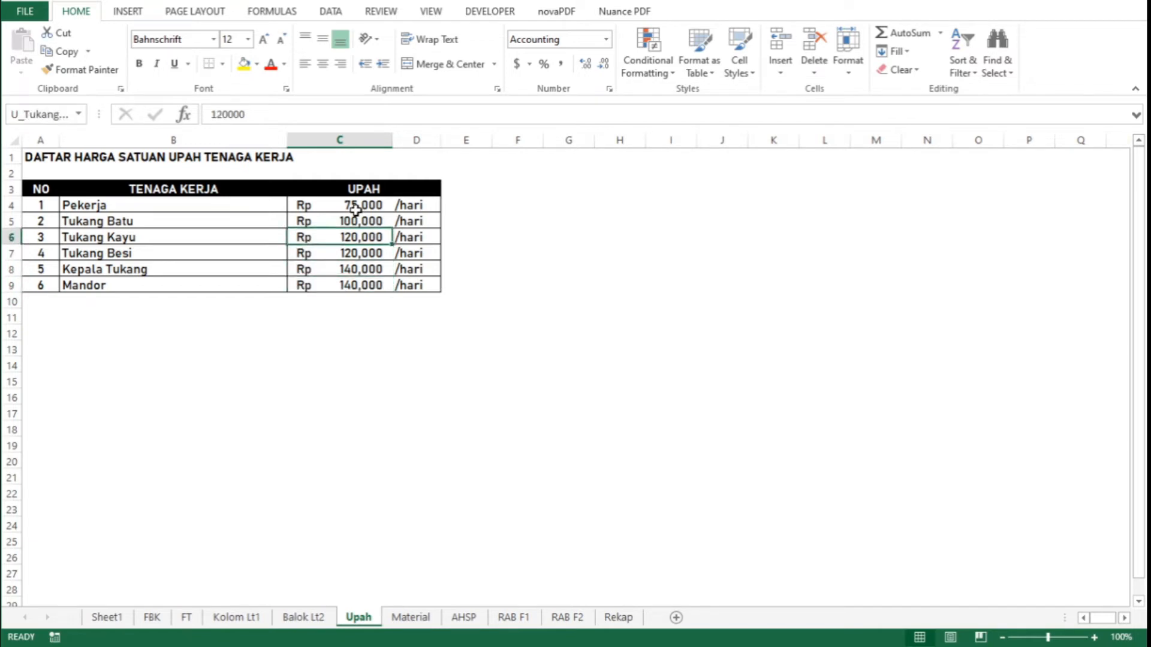
key("ctrl+Home")
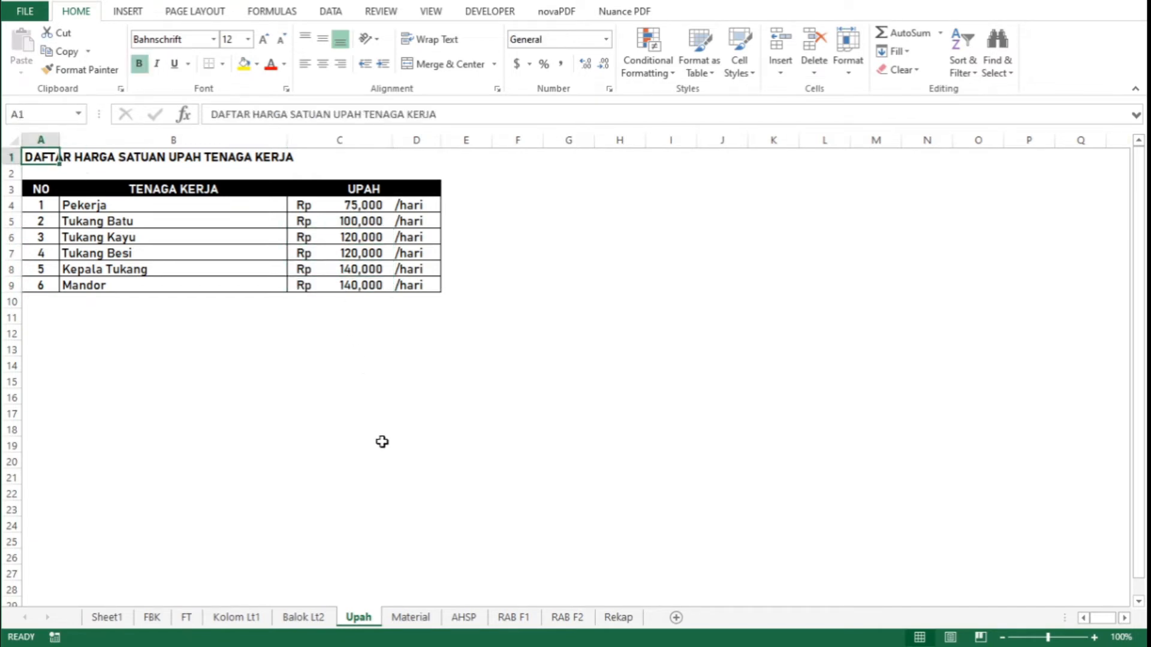
Define the workbook-scope name M_Batu_Kali for the Batu Kali price in cell C4 of the Material sheet
left_click(412, 619)
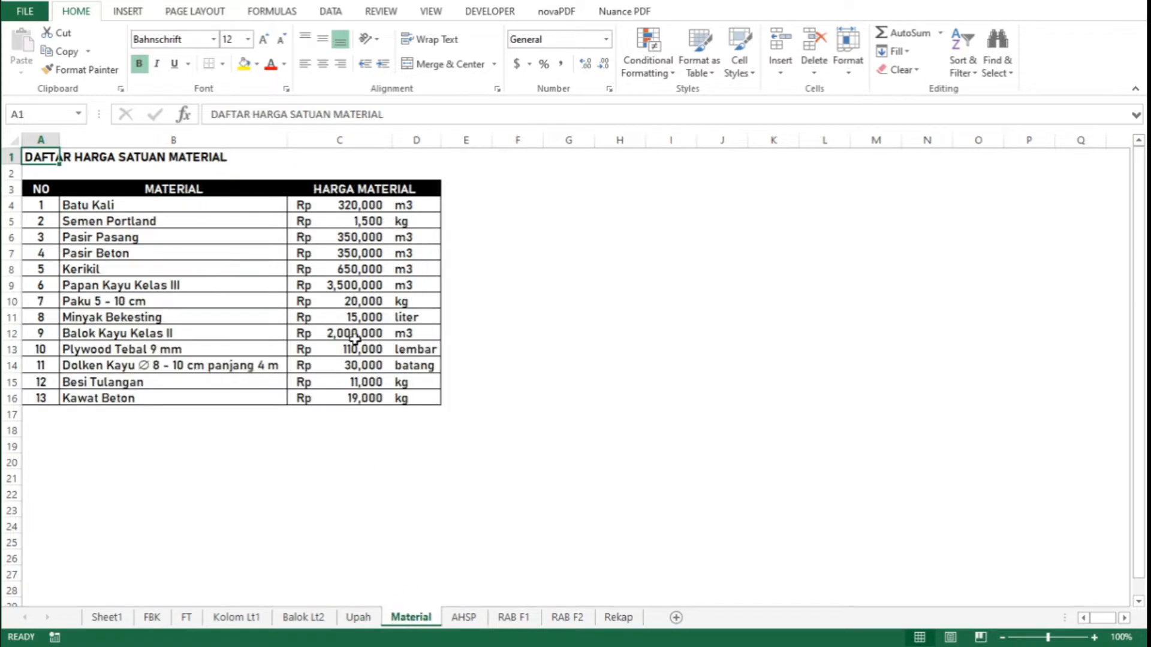
left_click(352, 205)
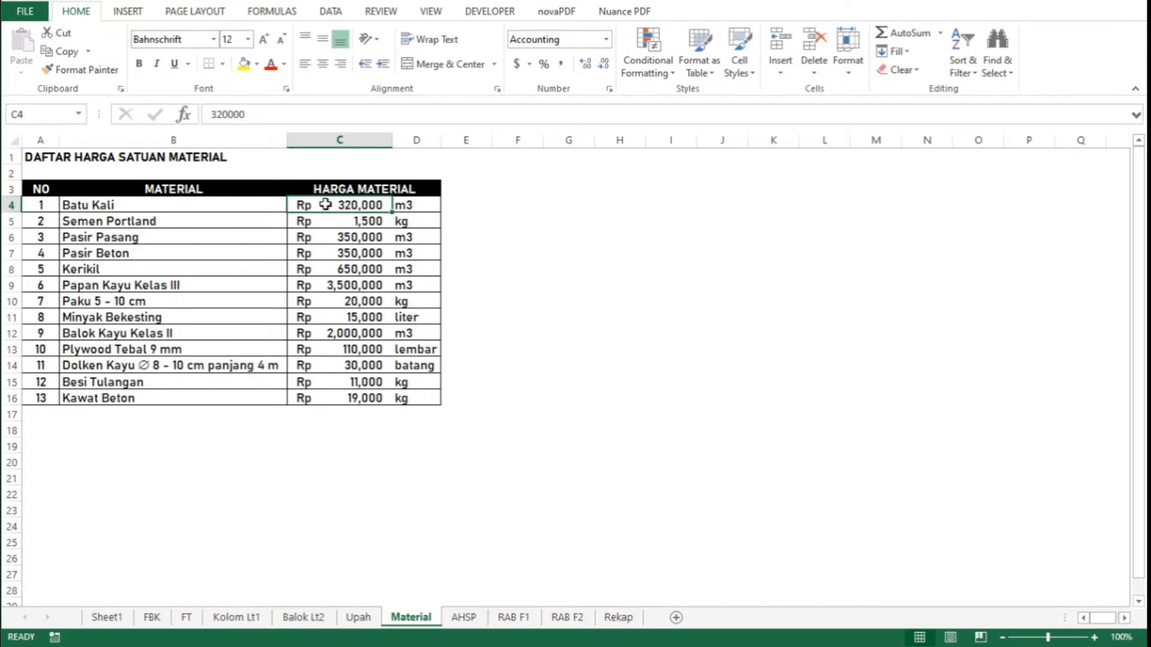
right_click(325, 205)
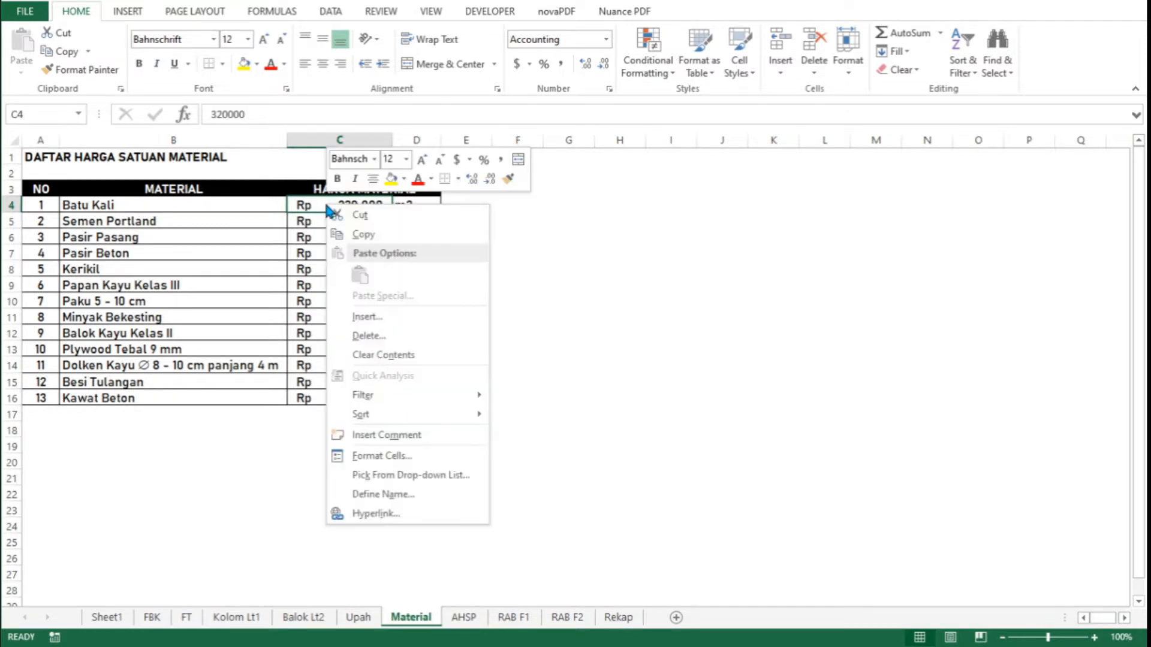
left_click(415, 493)
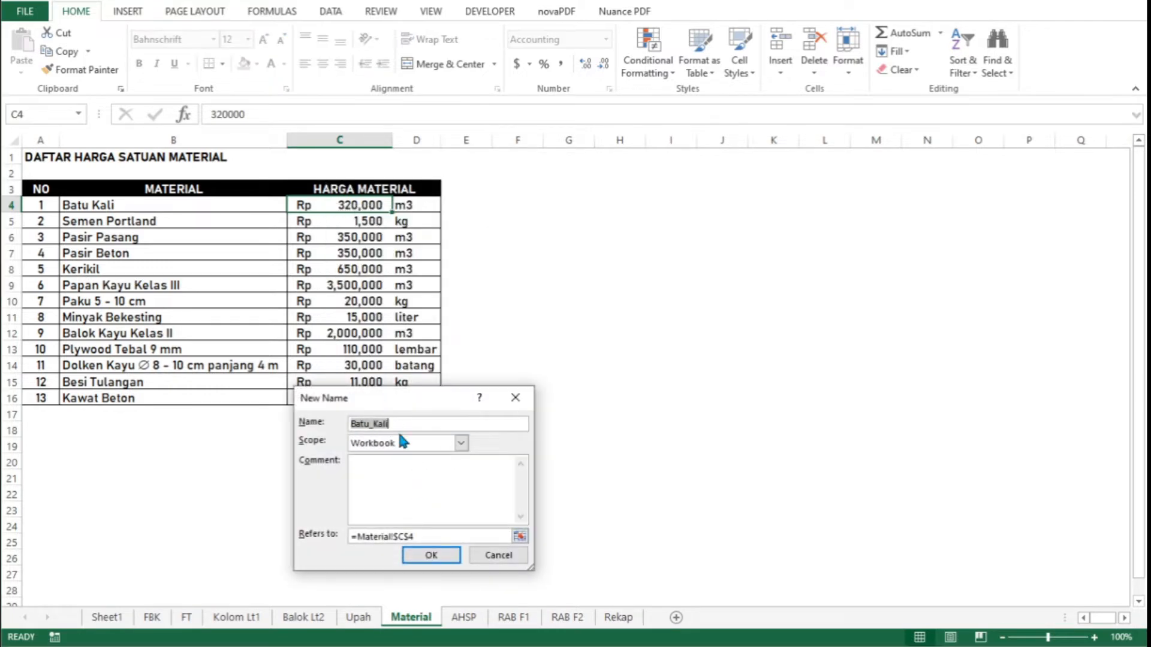
key("Home")
type("M_")
key("Return")
Define the workbook-scope name M_Semen_Portland for the Semen Portland price in cell C5
key("Down")
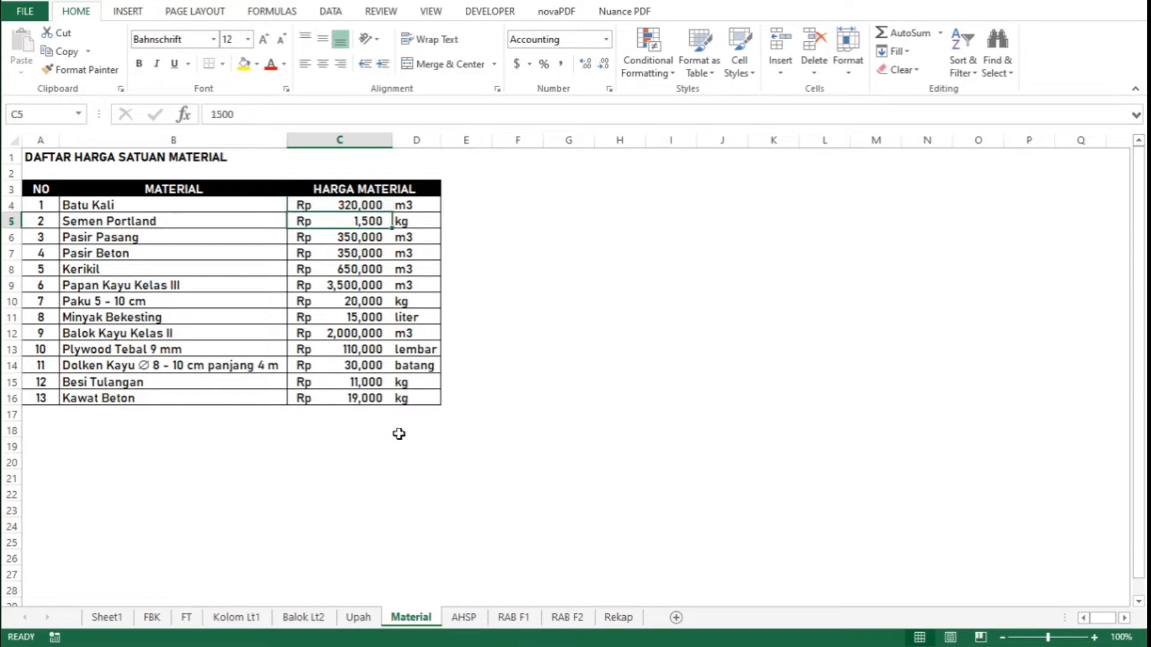
right_click(329, 218)
left_click(438, 510)
key("Home")
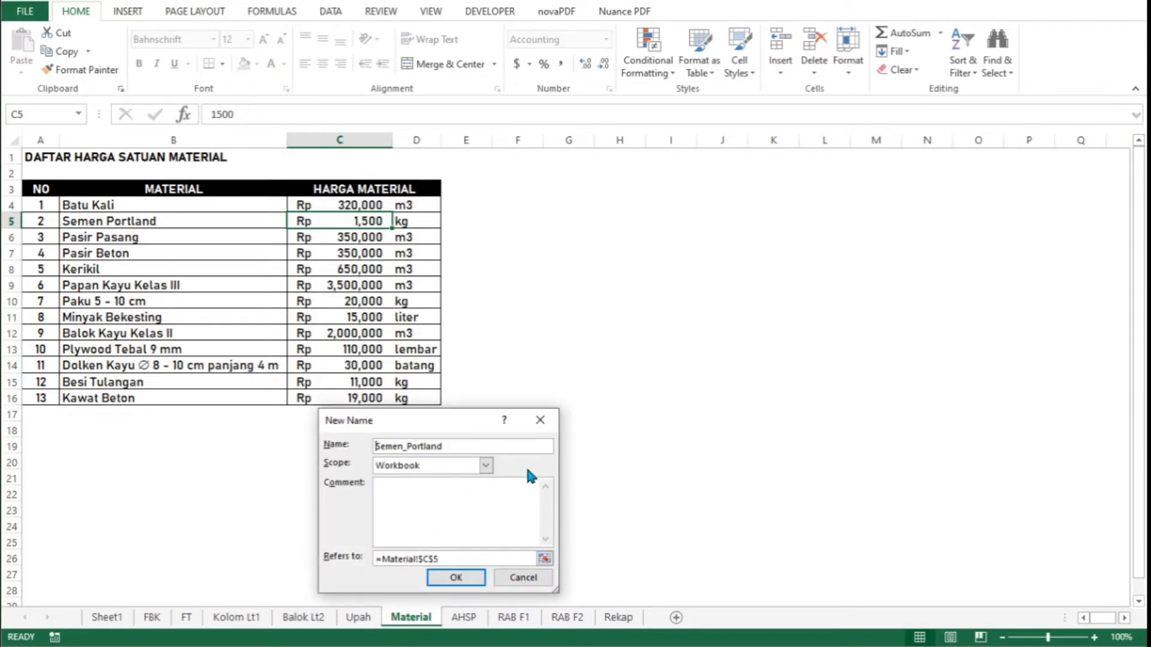
type("M_")
key("Return")
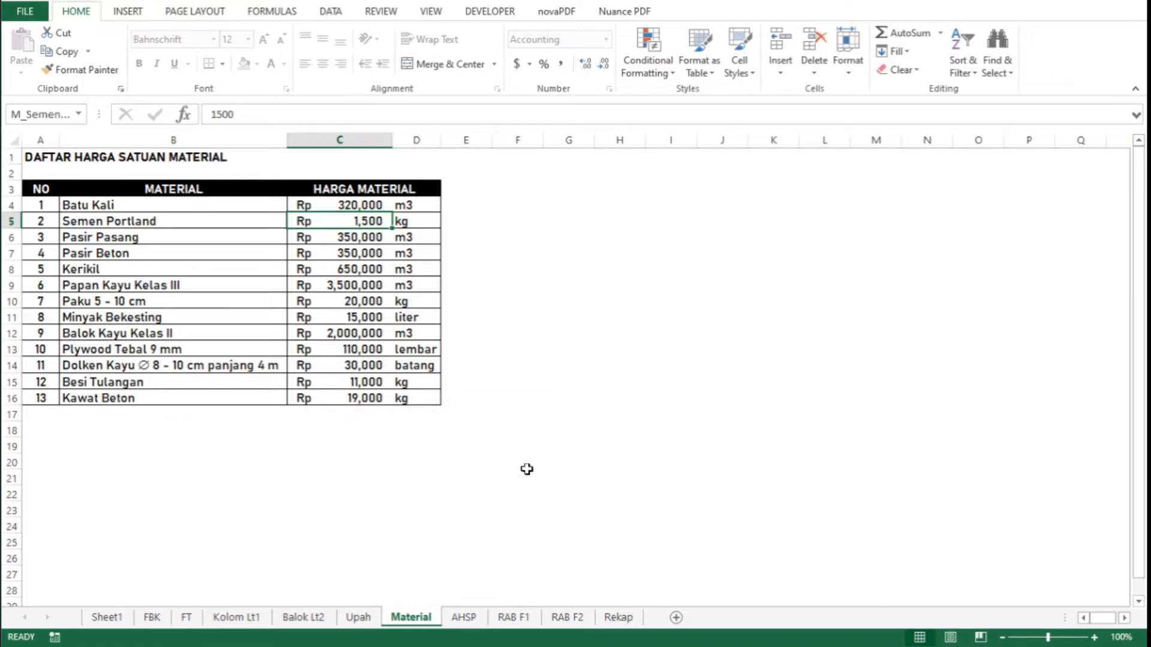
Define the workbook-scope name M_Pasir_Pasang for the Pasir Pasang price in cell C6
left_click(341, 241)
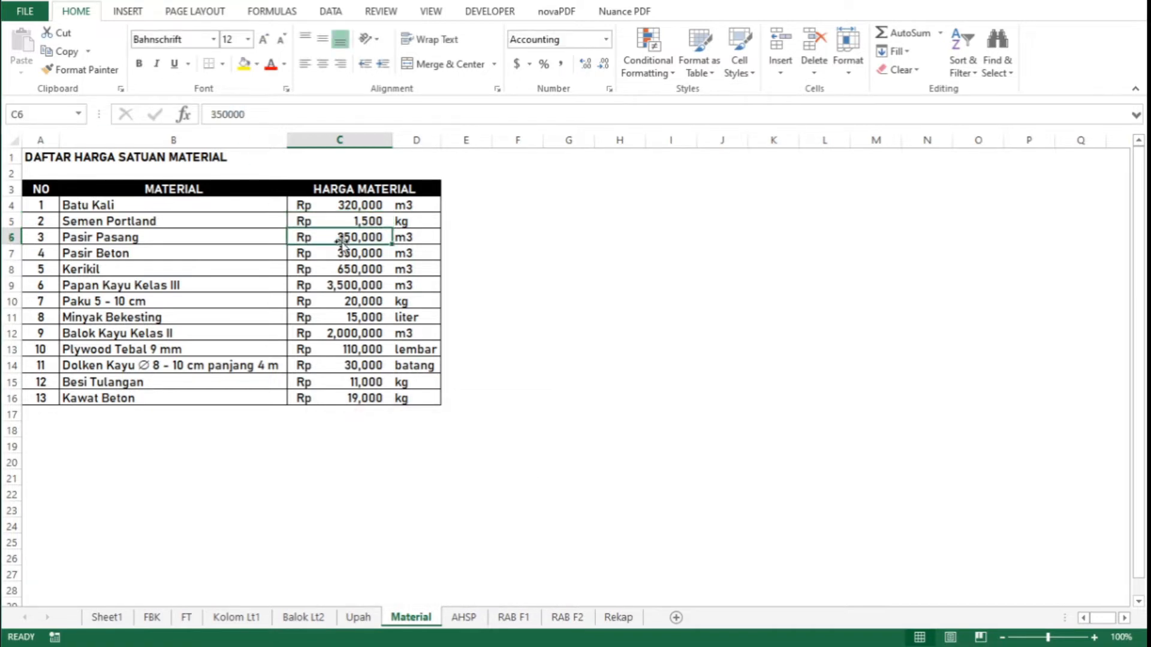
right_click(342, 242)
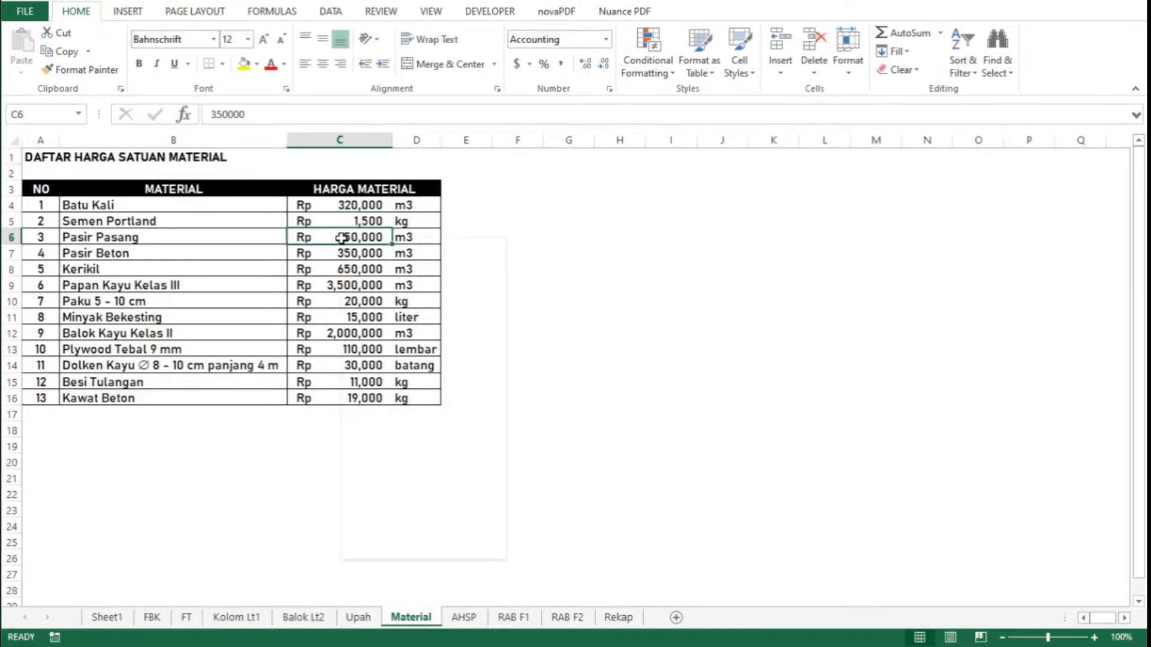
left_click(455, 528)
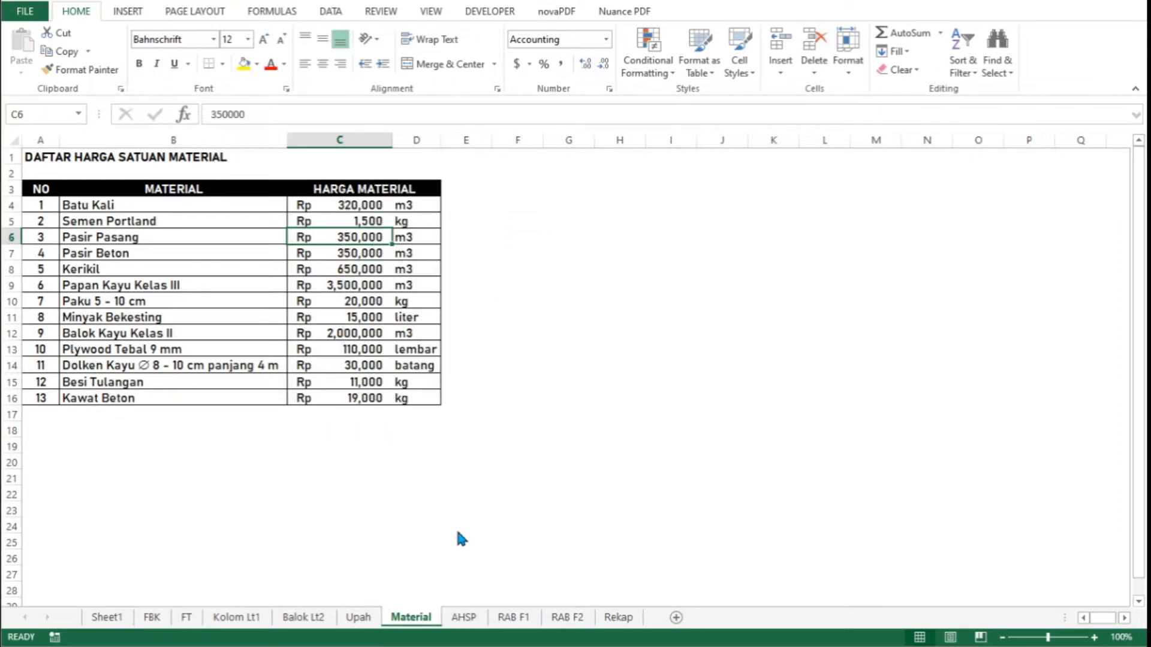
key("Left")
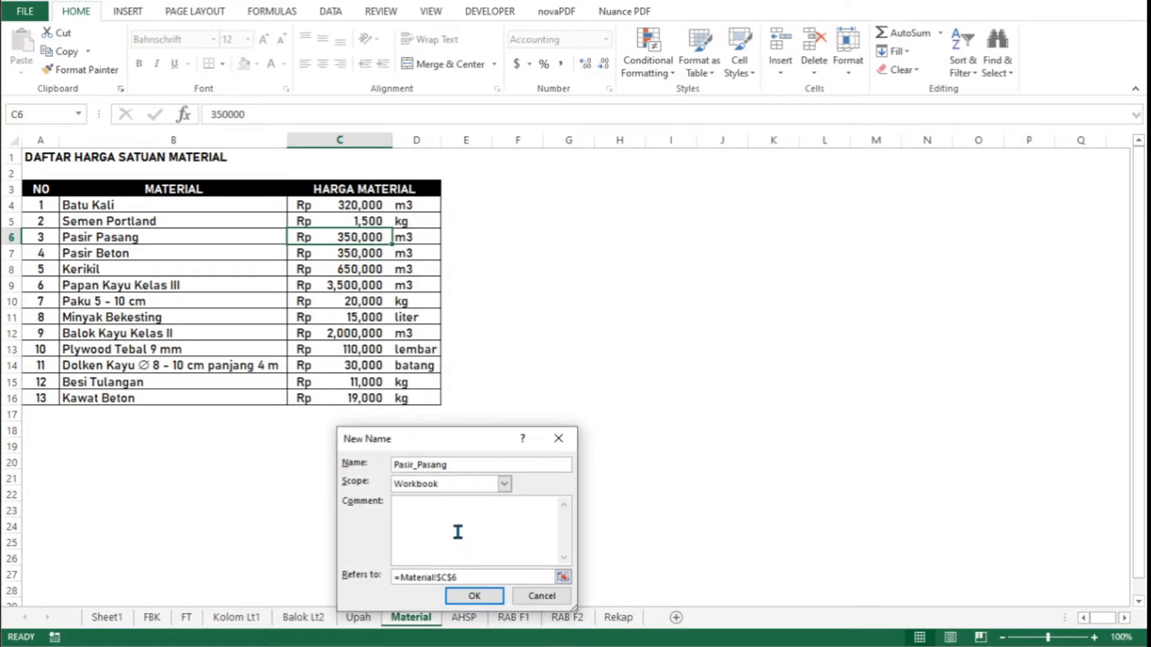
type("M_")
key("Return")
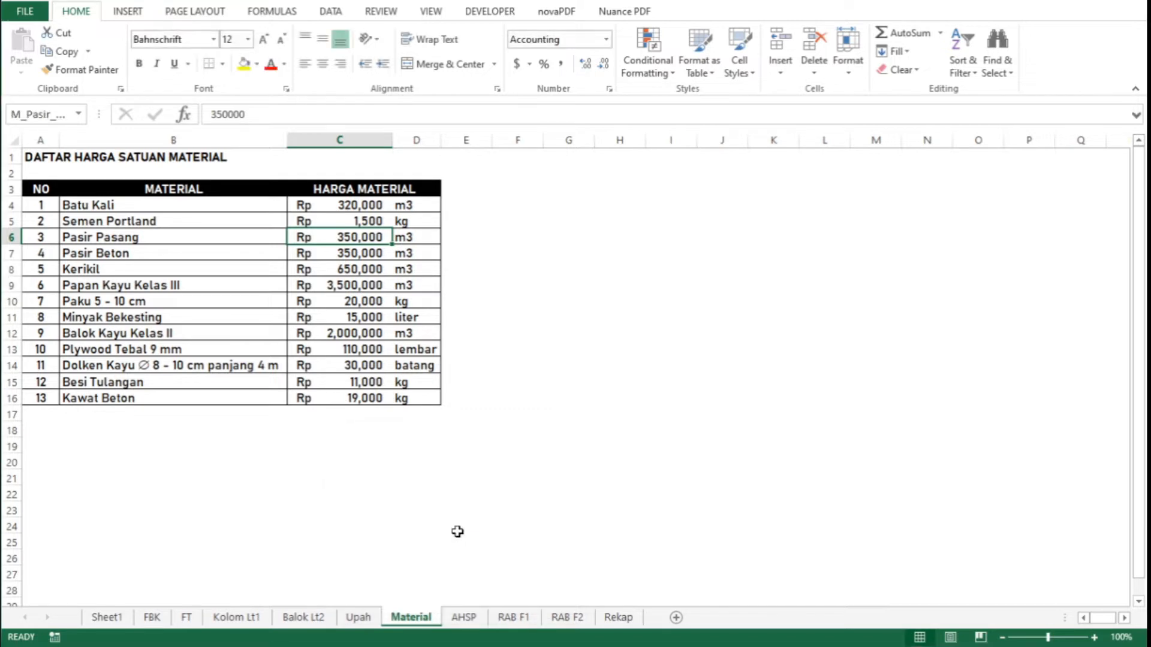
Define the workbook-scope name M_Pasir_Beton for the Pasir Beton price in cell C7
left_click(349, 254)
right_click(349, 255)
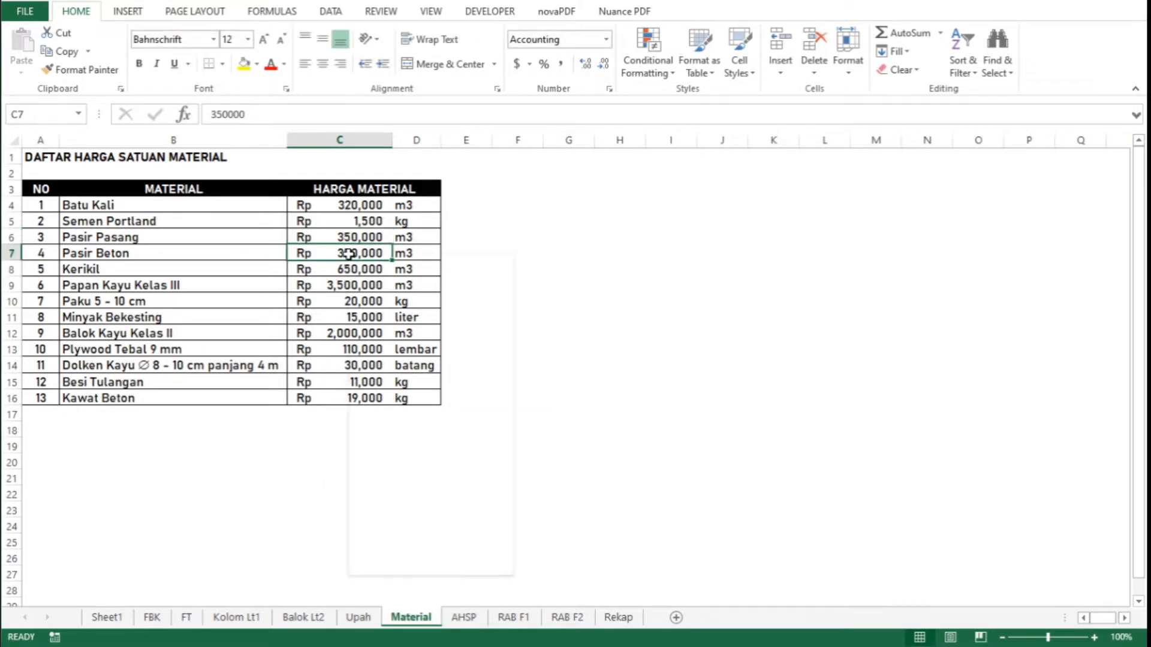
left_click(465, 545)
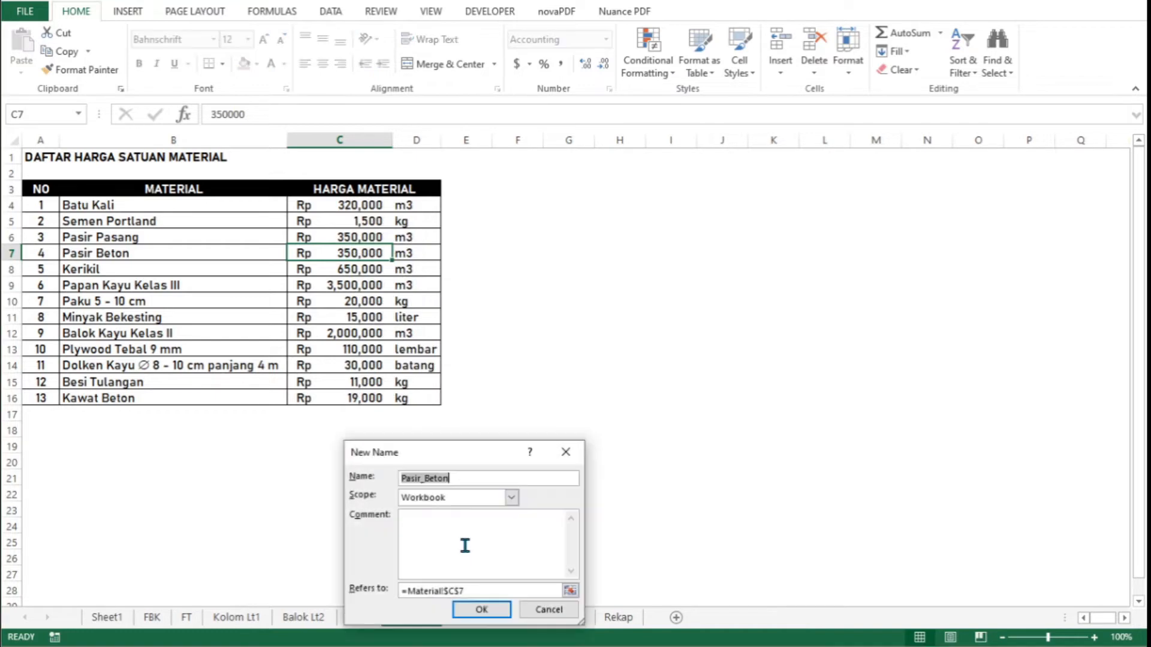
key("Home")
type("M_")
key("Return")
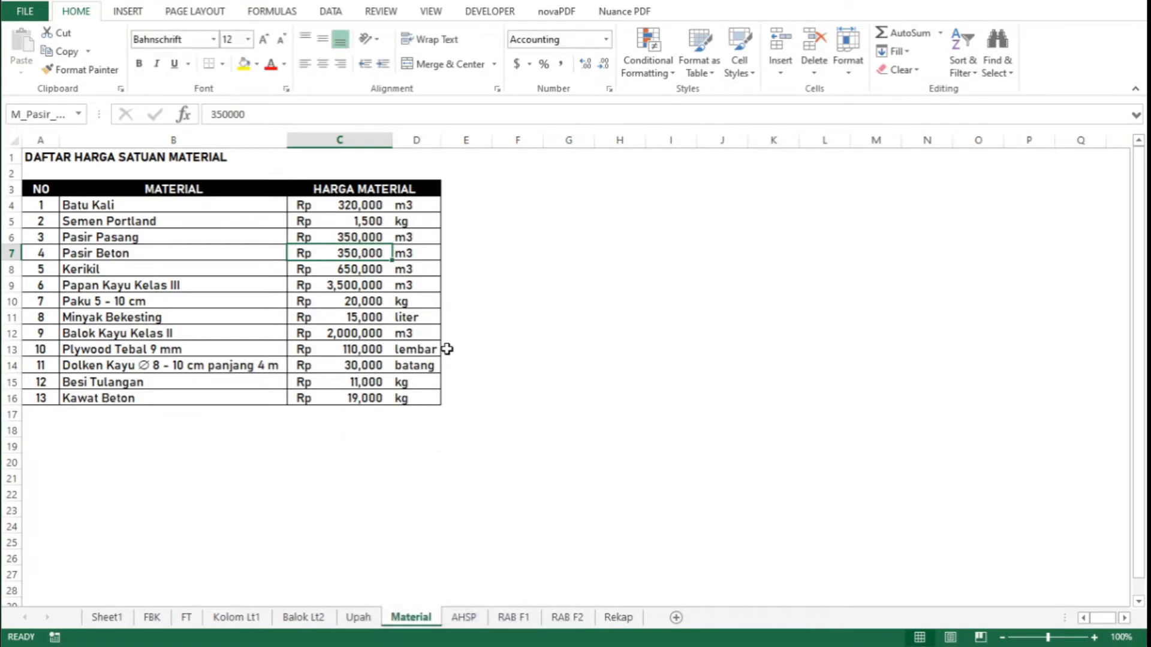
Define the workbook-scope name M_Kerikil for the Kerikil price in cell C8
left_click(347, 276)
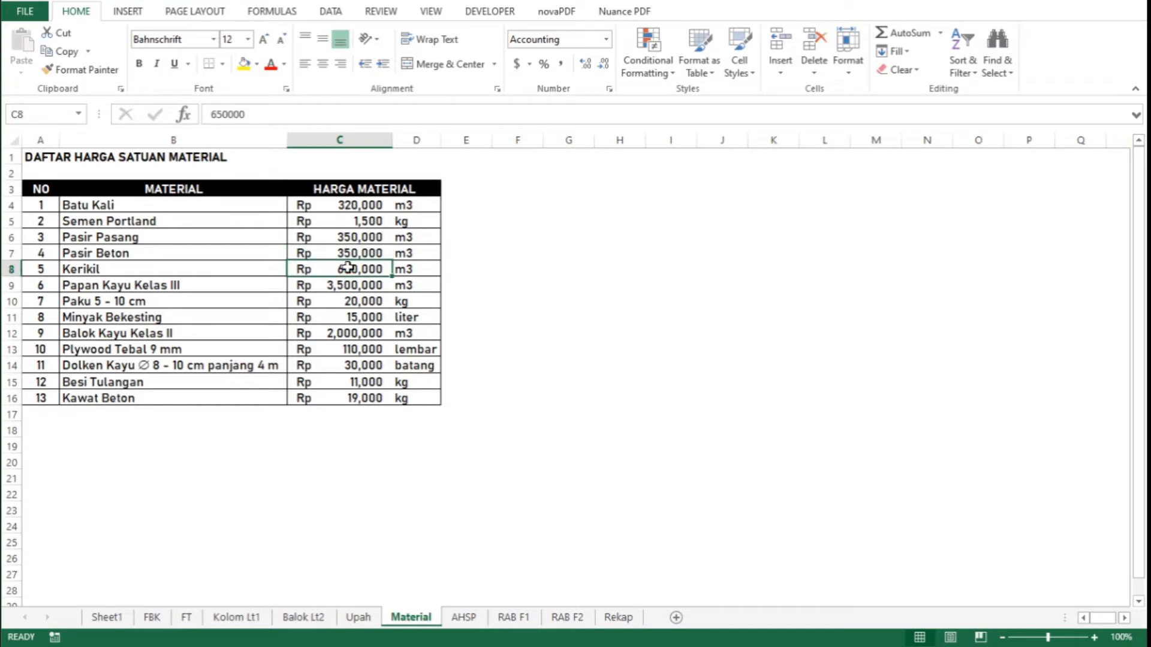
right_click(347, 267)
left_click(456, 555)
key("Home")
type("M_")
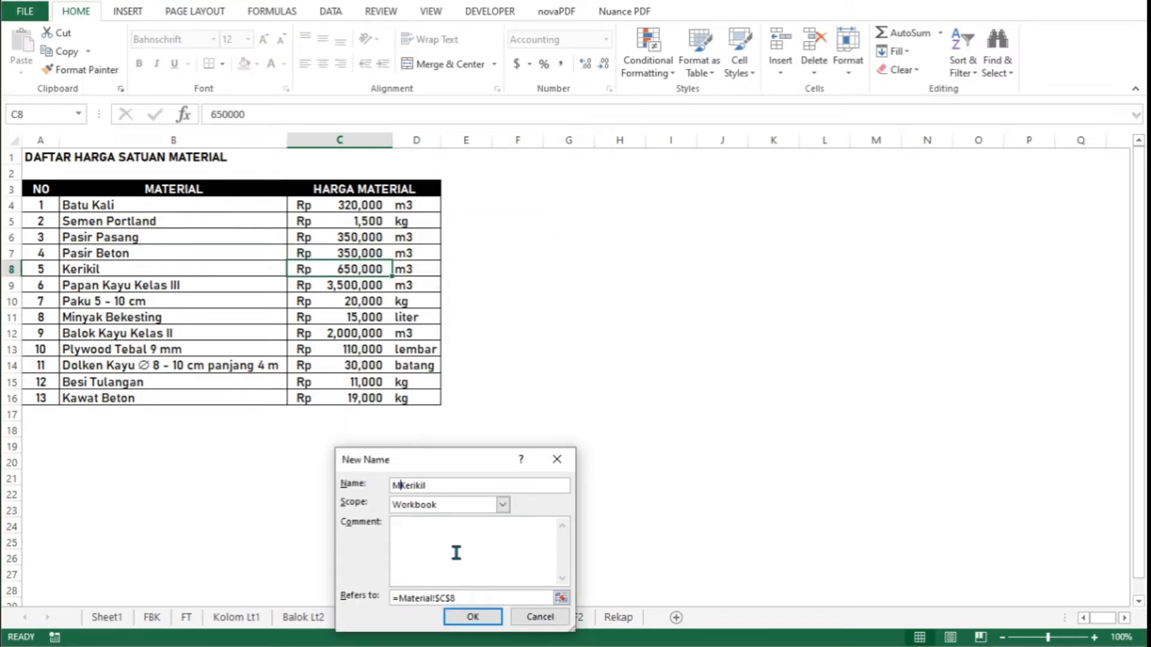
key("Return")
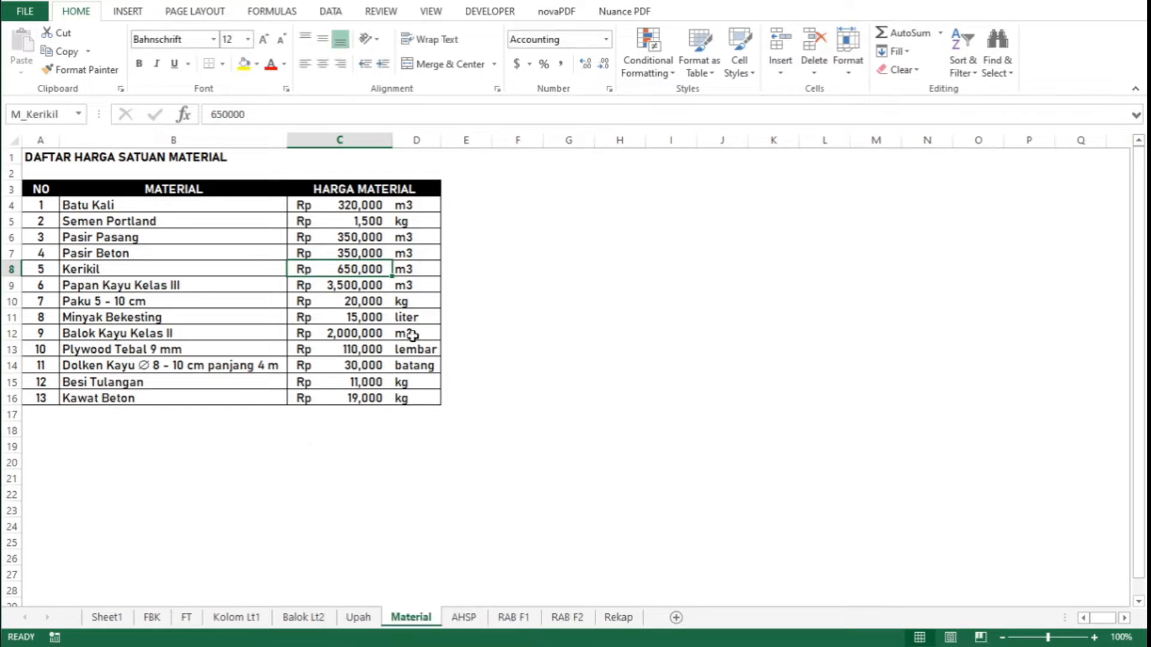
Define the workbook-scope name M_Papan_Kayu_Kelas_III for the Papan Kayu Kelas III price in cell C9
left_click(368, 286)
right_click(368, 286)
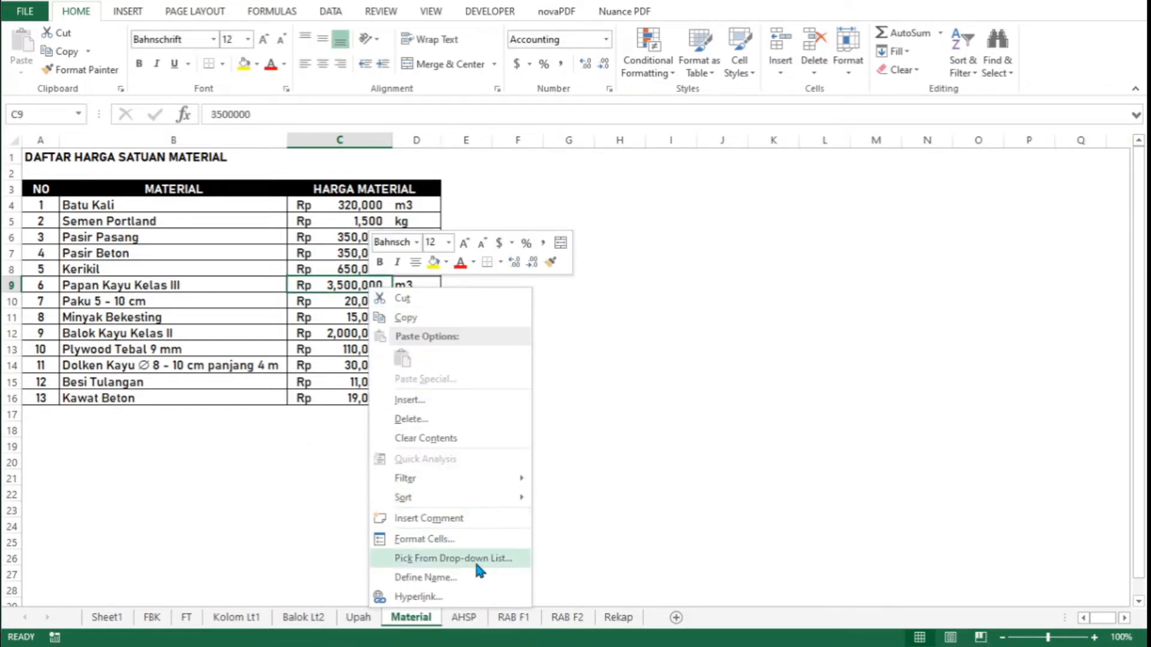
left_click(484, 578)
key("Home")
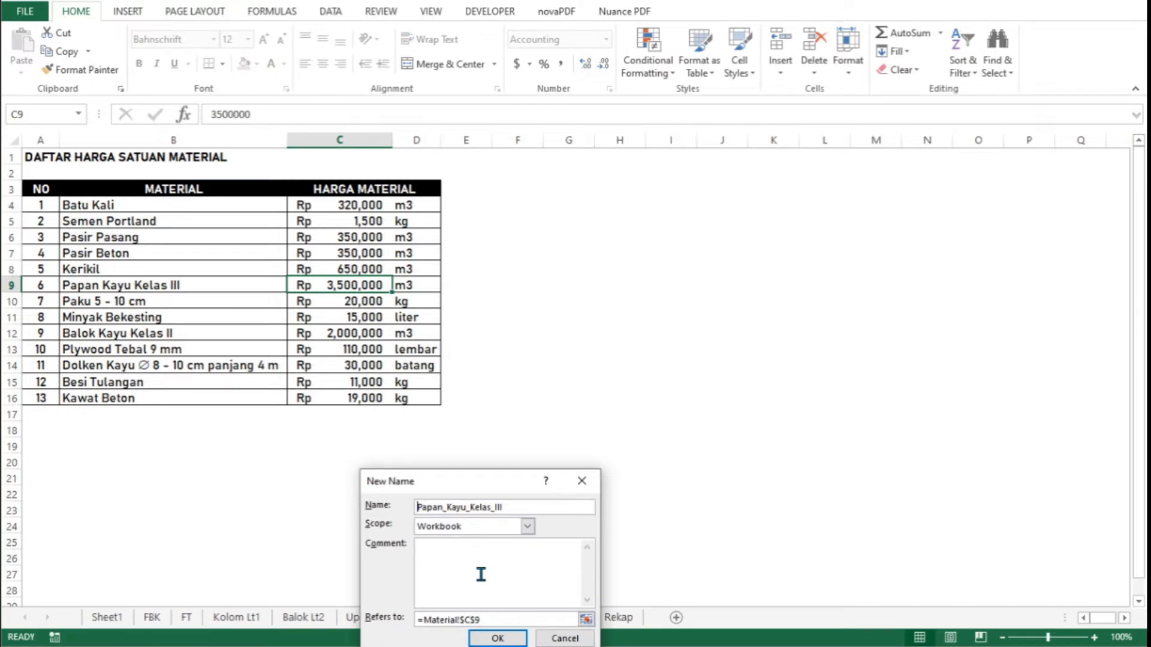
type("M_")
key("Return")
Define the workbook-scope name M_Paku_5___10_cm for the Paku 5 - 10 cm price in cell C10
left_click(361, 301)
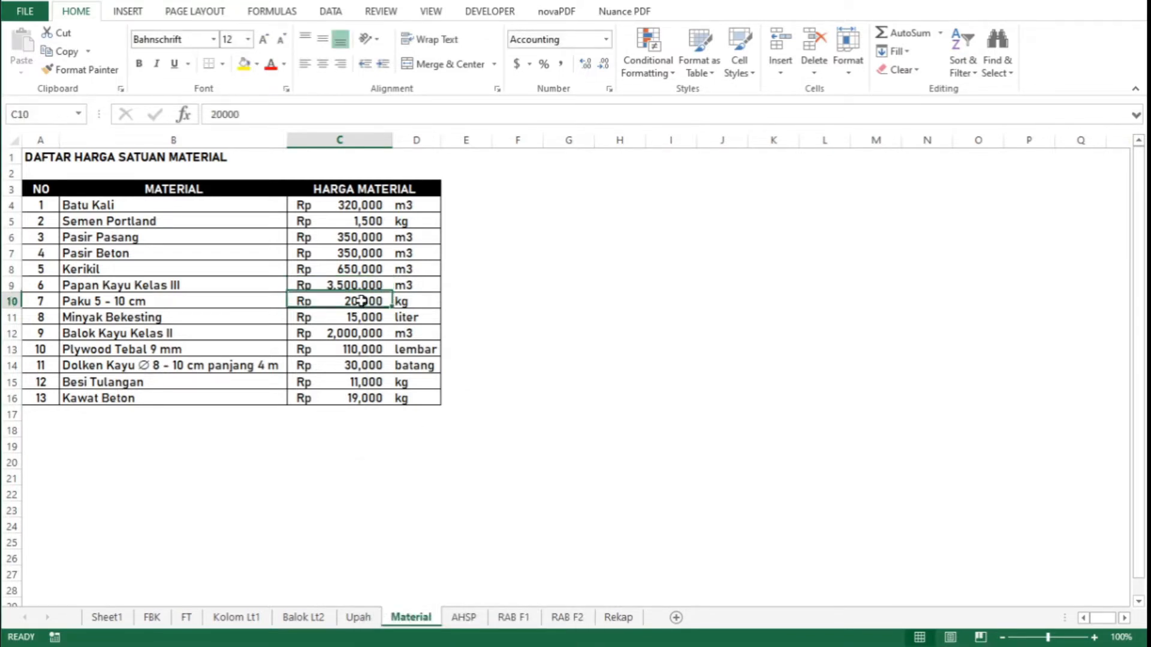
right_click(361, 301)
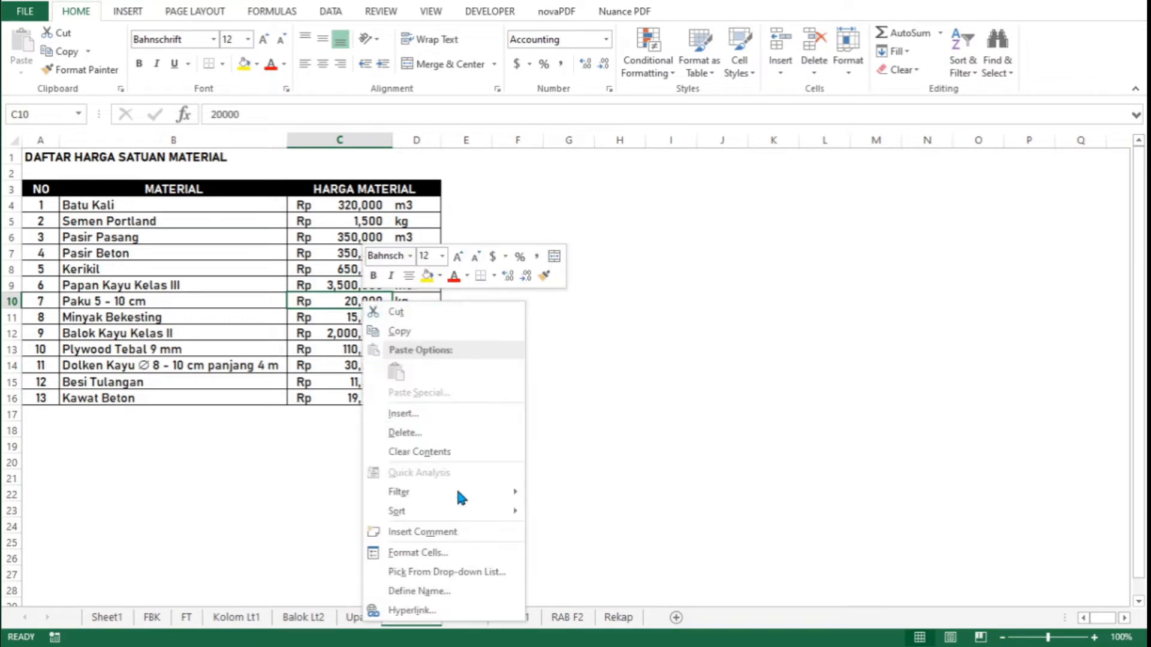
left_click(472, 594)
key("Home")
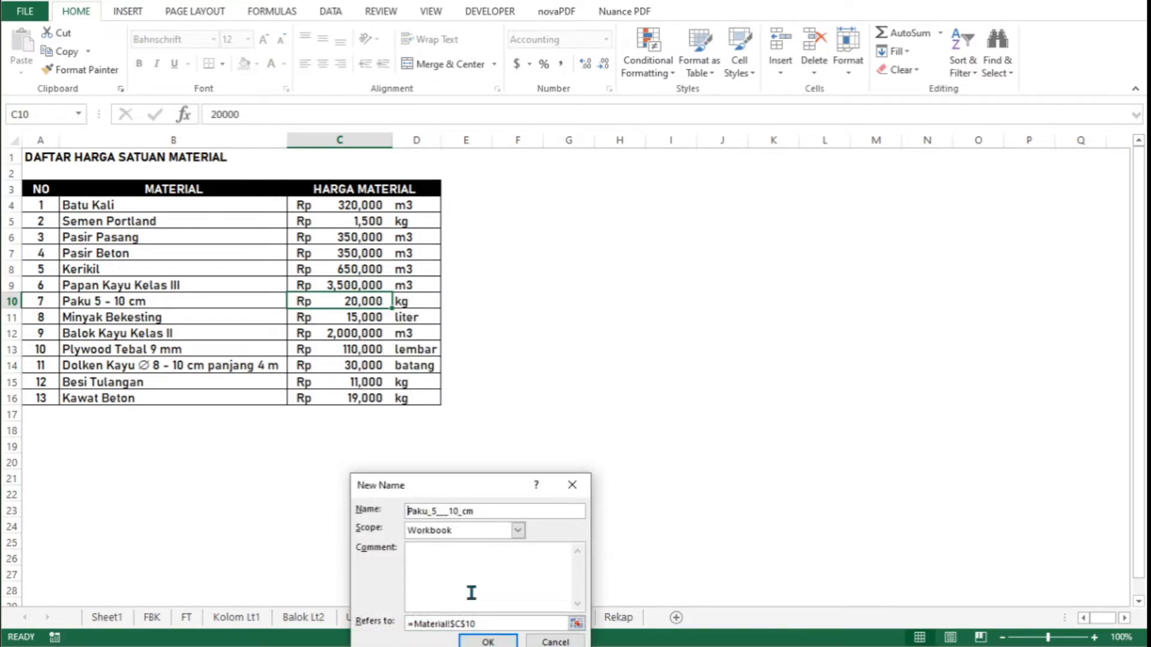
type("M_")
key("Return")
Define the workbook-scope name M_Minyak_Bekesting for the Minyak Bekesting price in cell C11
key("Return")
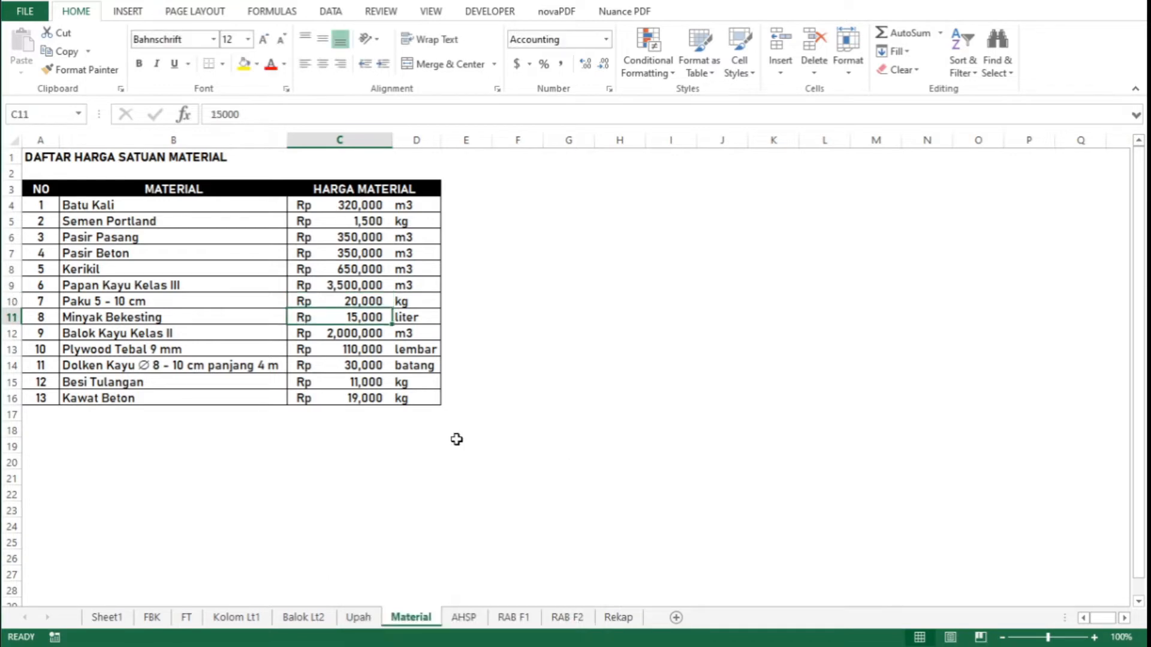
right_click(342, 318)
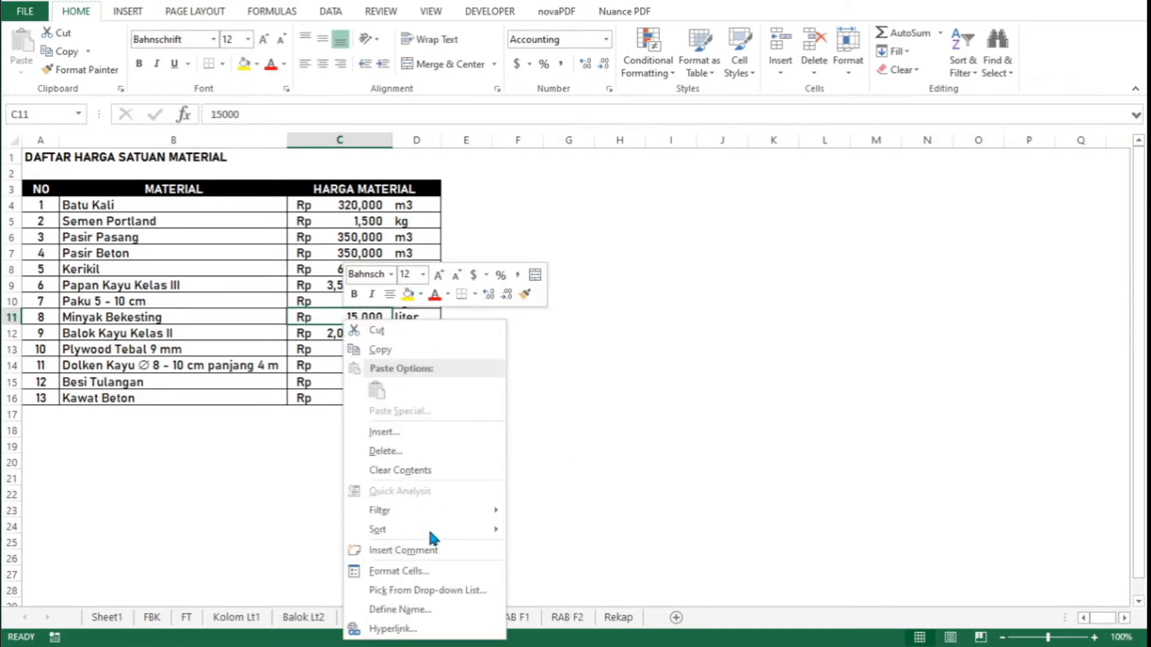
left_click(446, 608)
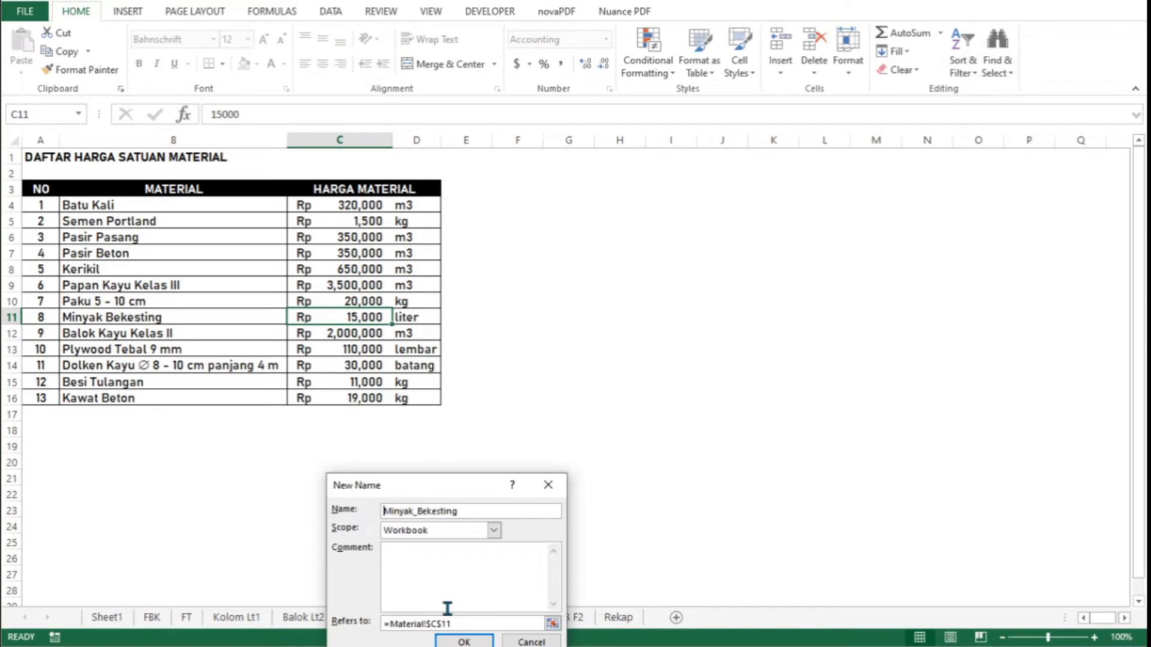
type("M_")
key("Return")
Define the workbook-scope name M_Balok_Kayu_Kelas_II for the Balok Kayu Kelas II price in cell C12
left_click(357, 334)
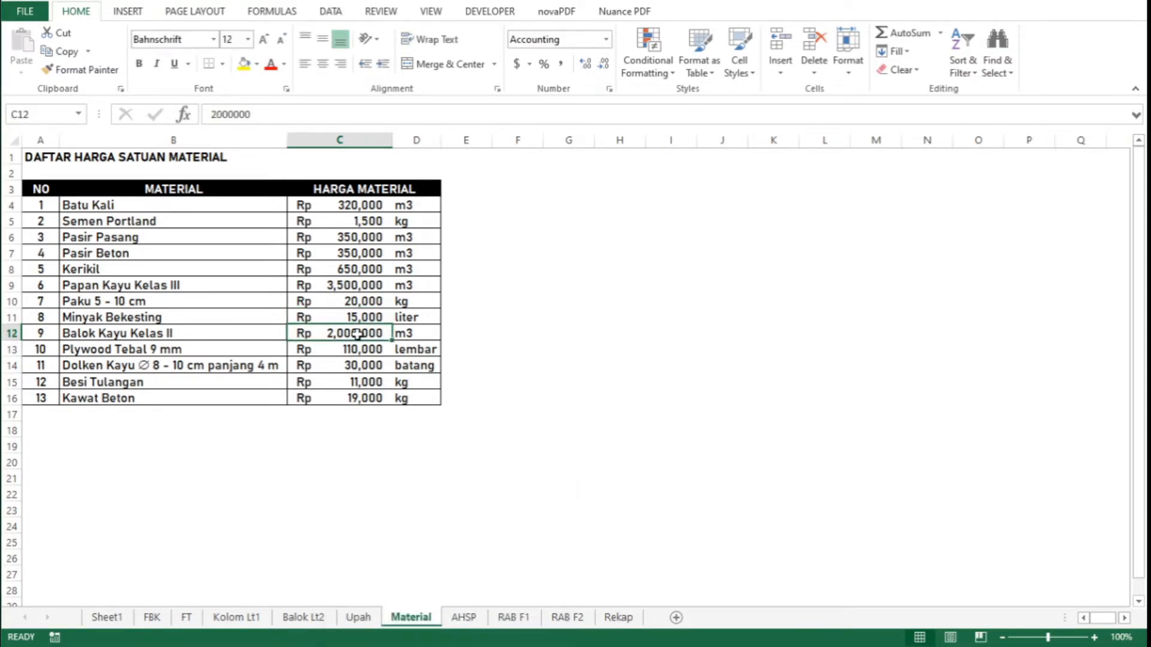
right_click(358, 334)
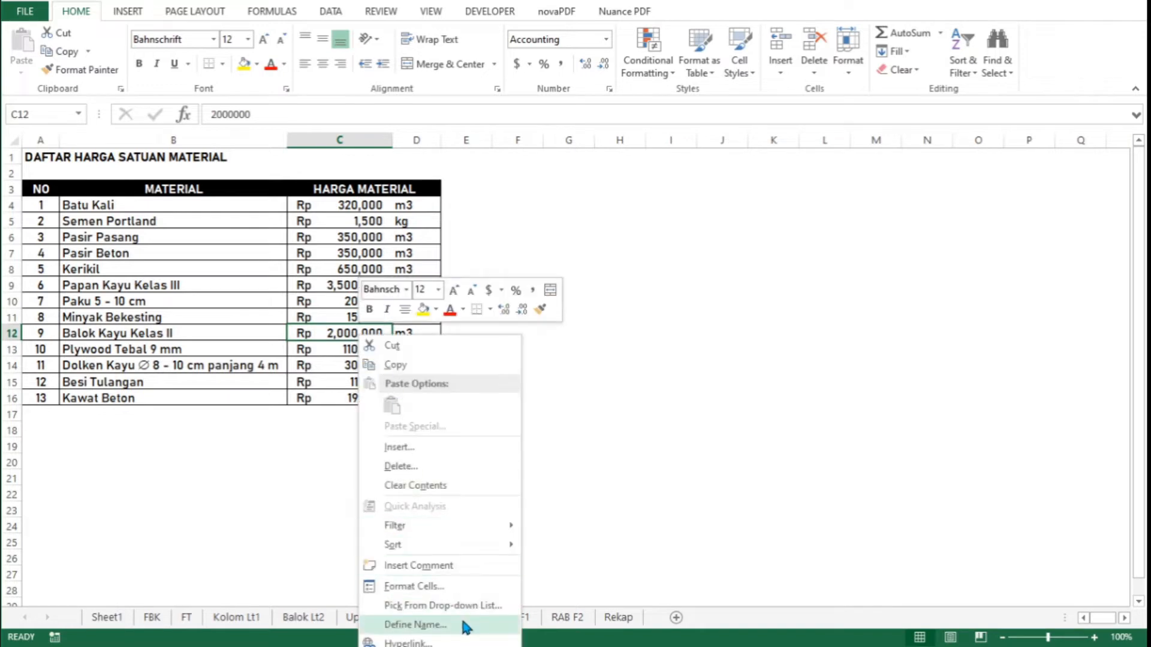
left_click(465, 625)
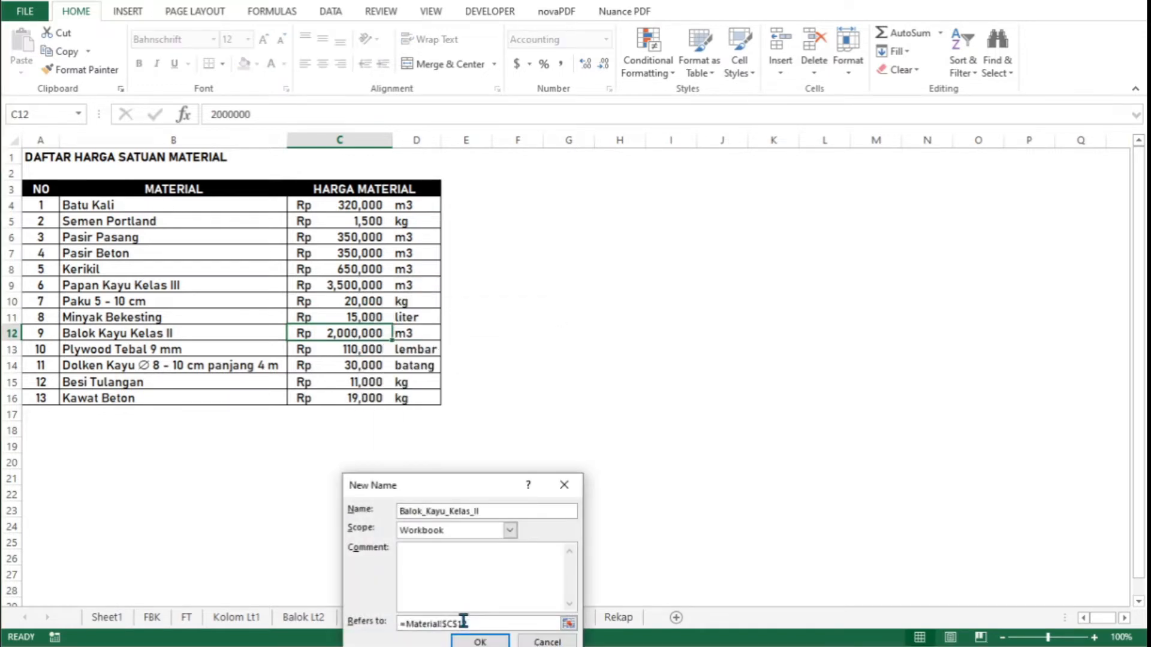
key("Home")
type("M_")
key("Return")
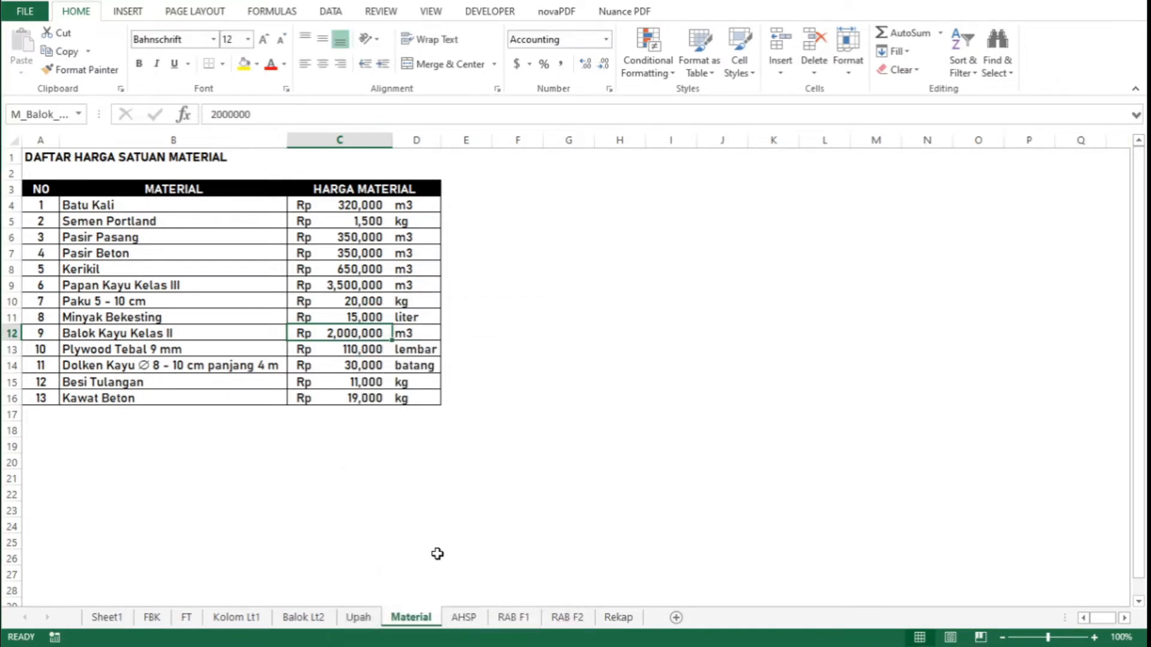
Define the workbook-scope name M_Plywood_Tebal_9_mm for the Plywood Tebal 9 mm price in cell C13
left_click(342, 354)
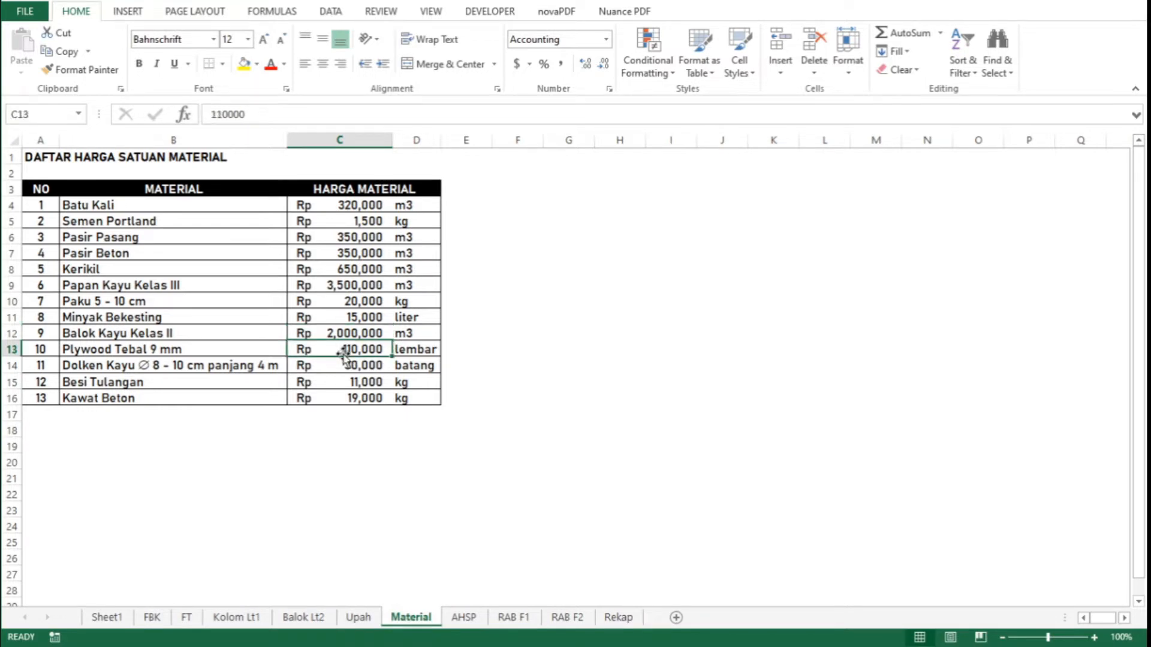
right_click(343, 352)
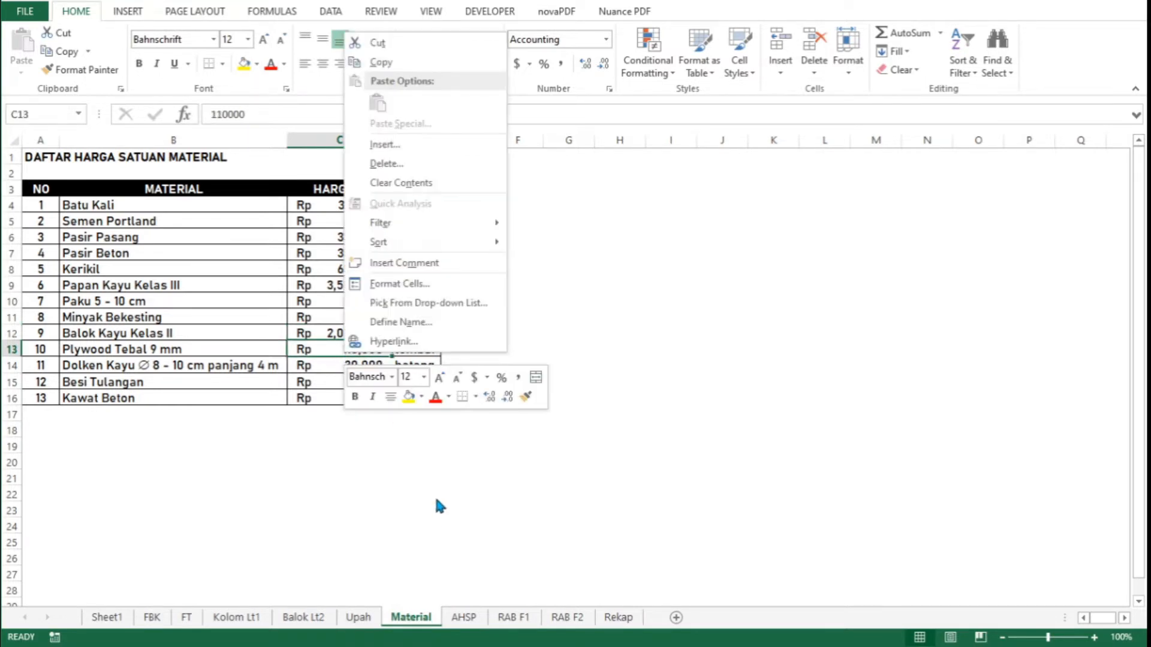
left_click(428, 323)
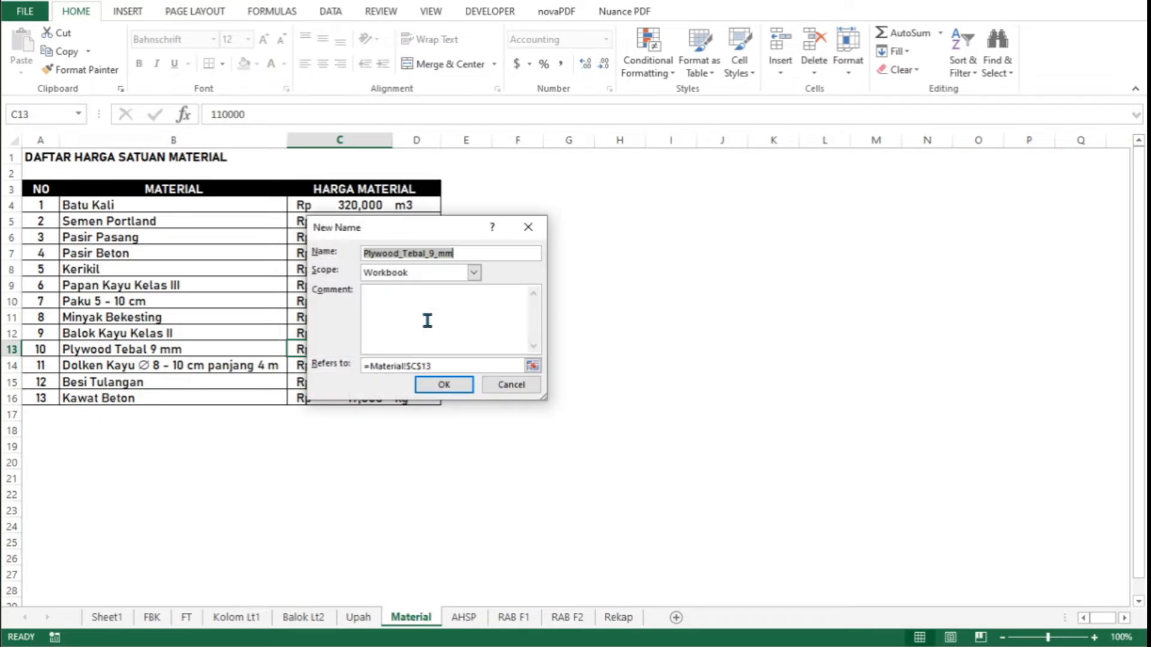
key("Home")
type("M_")
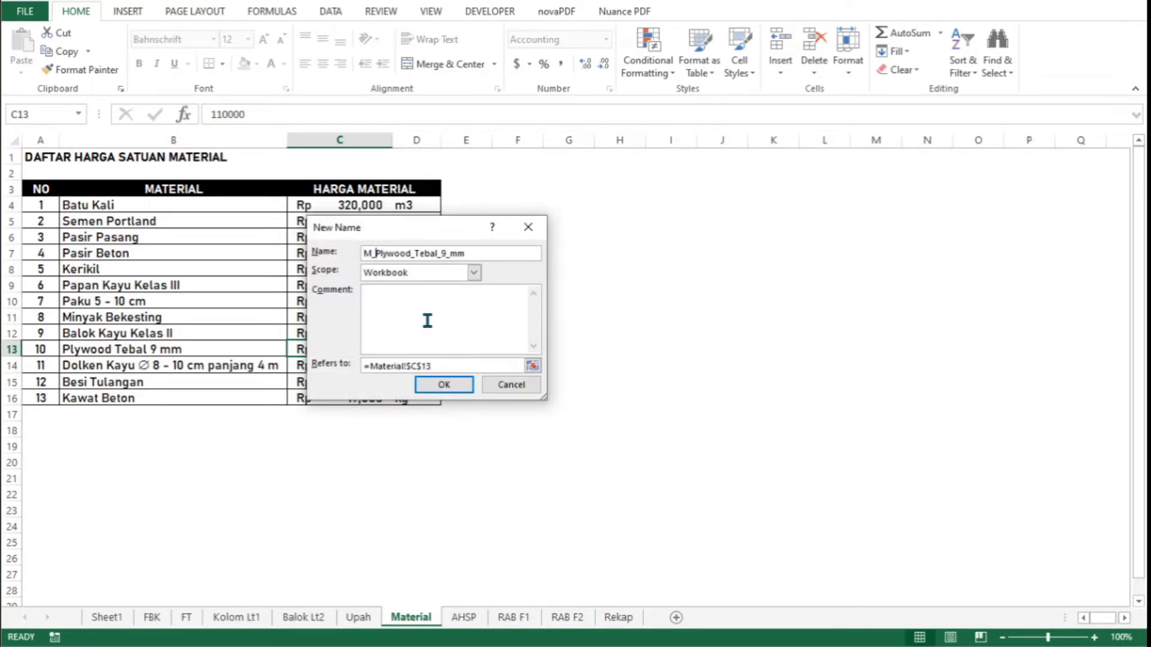
key("Return")
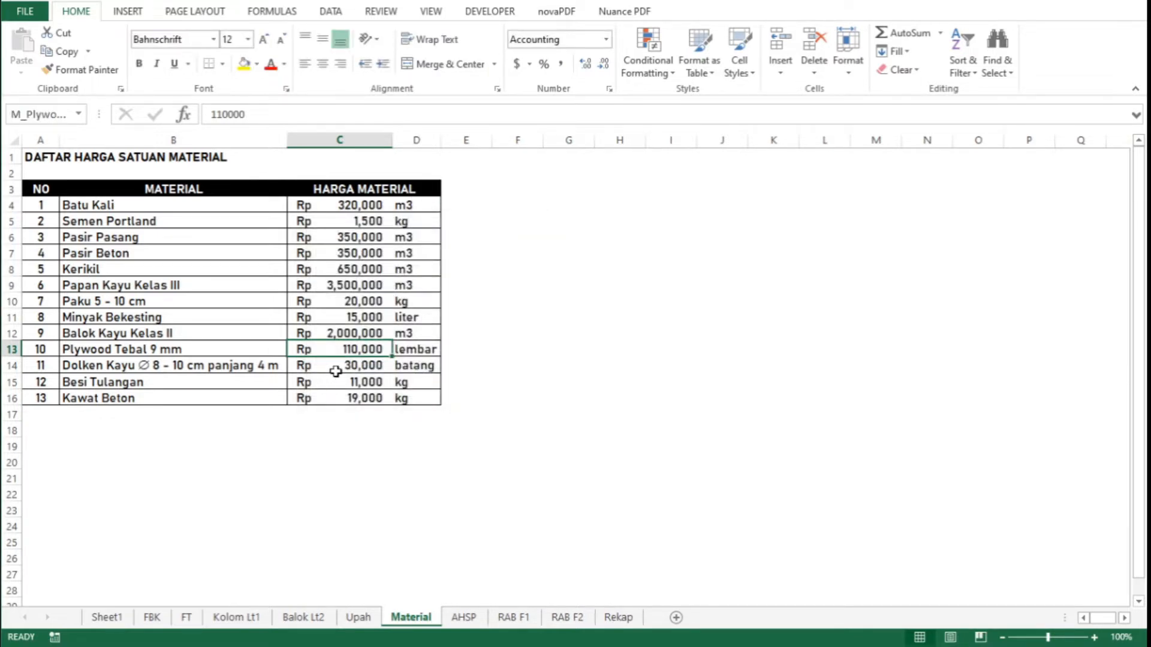
Define the workbook-scope name M_Dolken_Kayu_Æ_8___10_cm_panjang_4_m for the Dolken Kayu price in cell C14
left_click(336, 367)
right_click(336, 367)
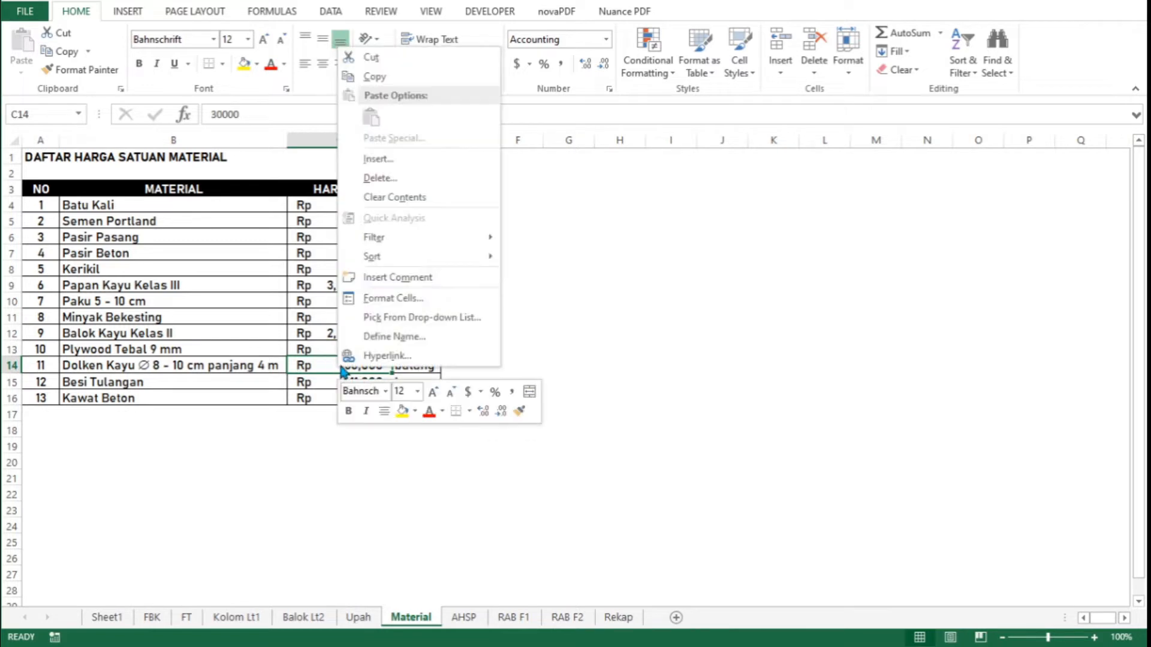
left_click(419, 337)
key("Home")
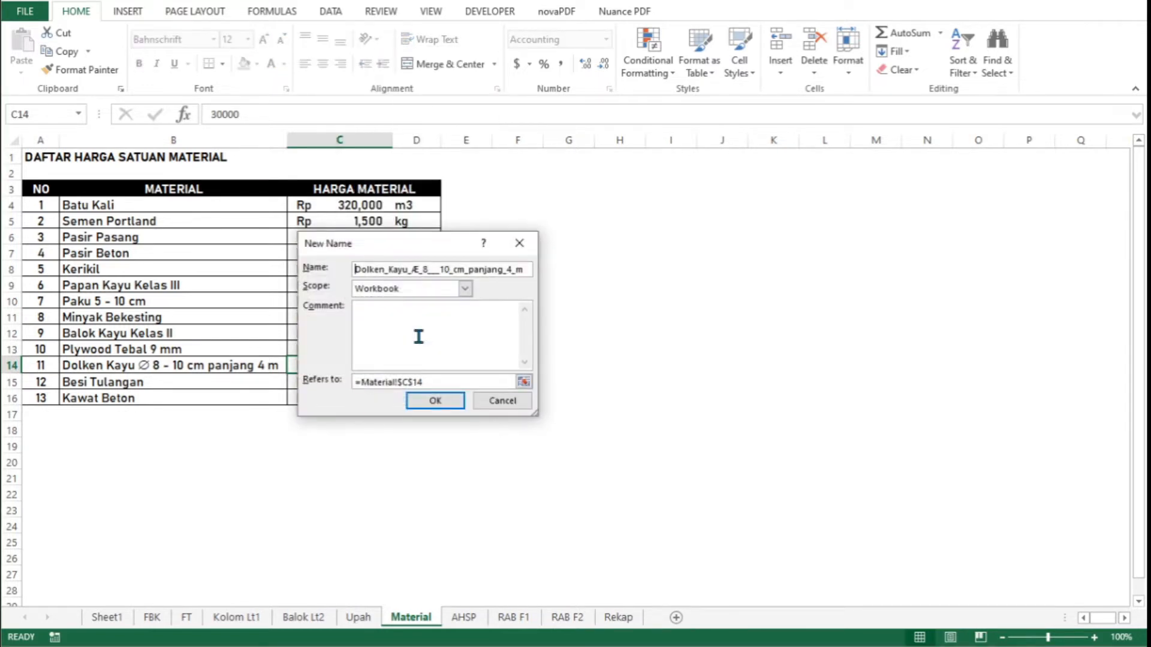
type("M_")
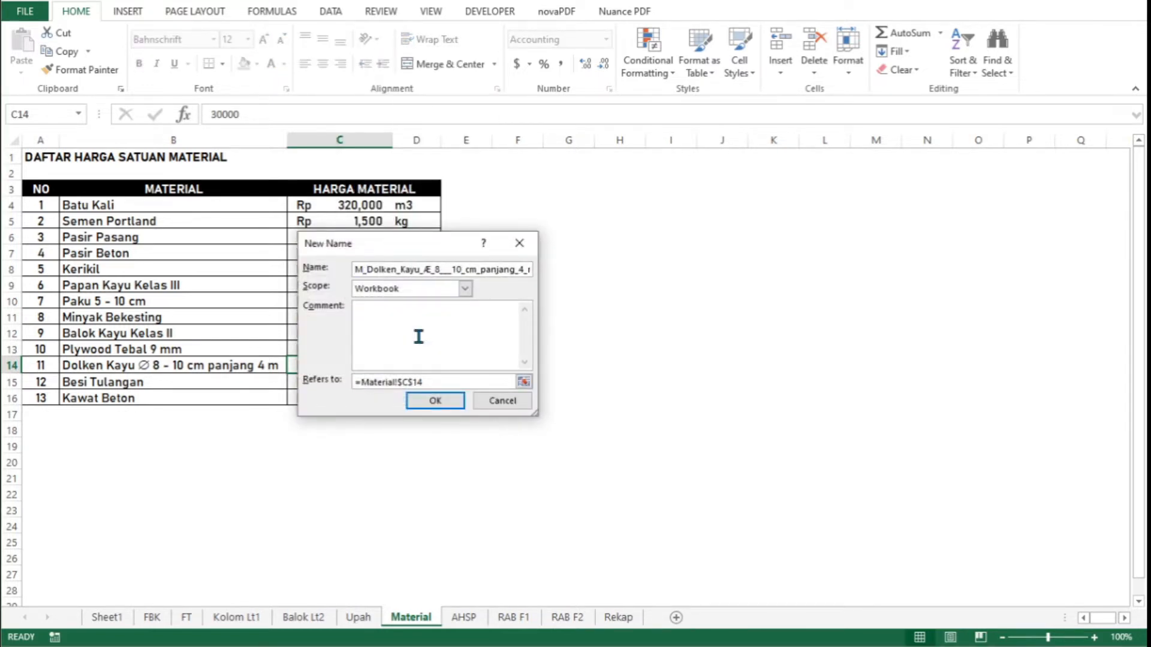
key("Return")
Define the workbook-scope name M_Besi_Tulangan for the Besi Tulangan price in cell C15
left_click(335, 382)
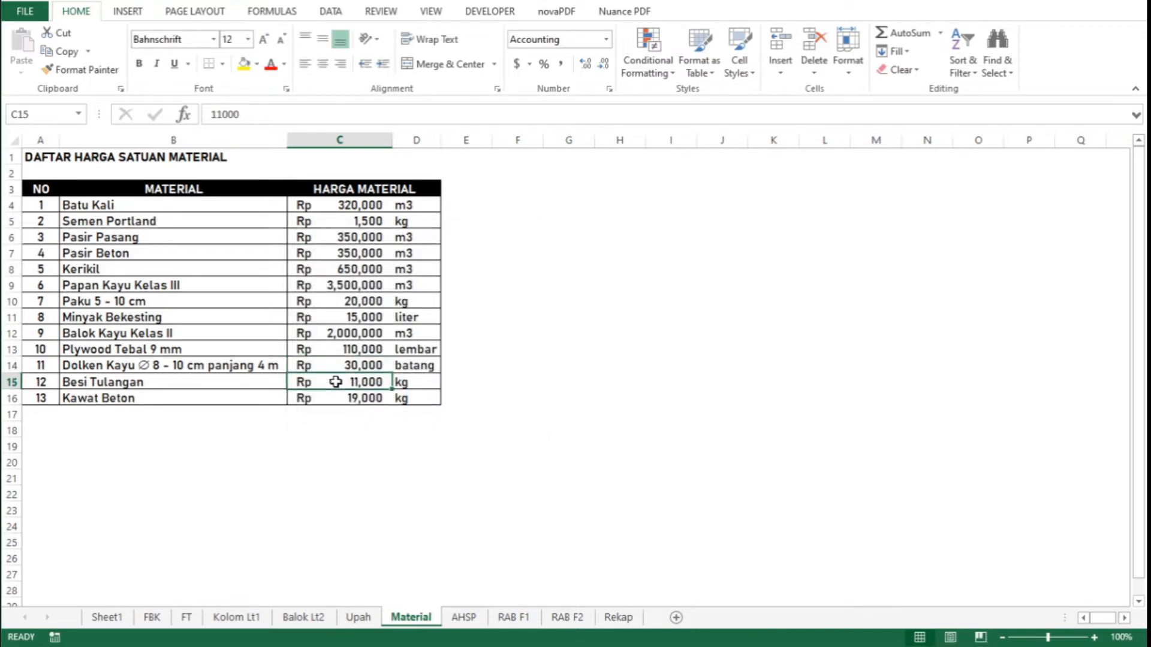
right_click(335, 382)
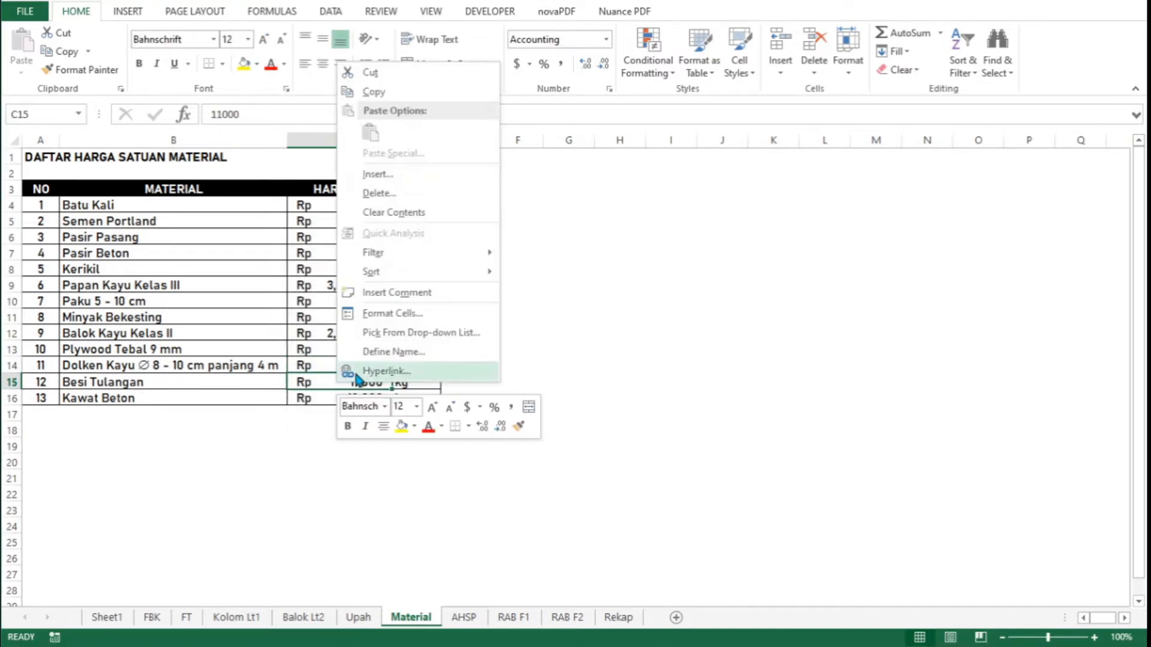
left_click(407, 353)
key("Home")
type("M_")
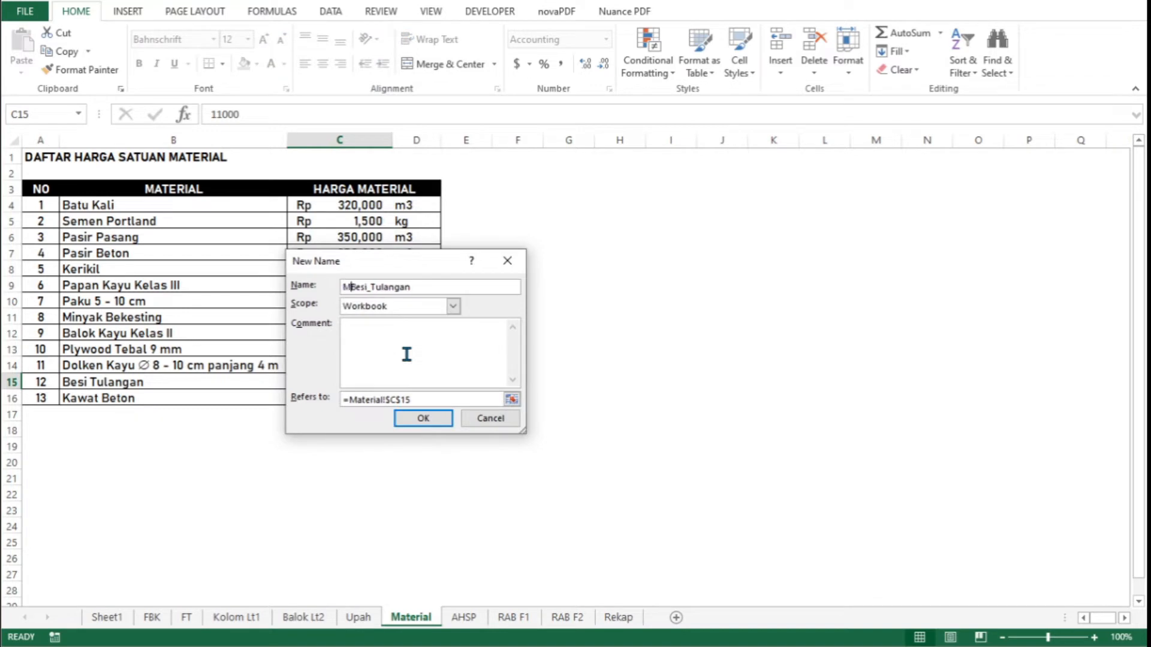
key("Return")
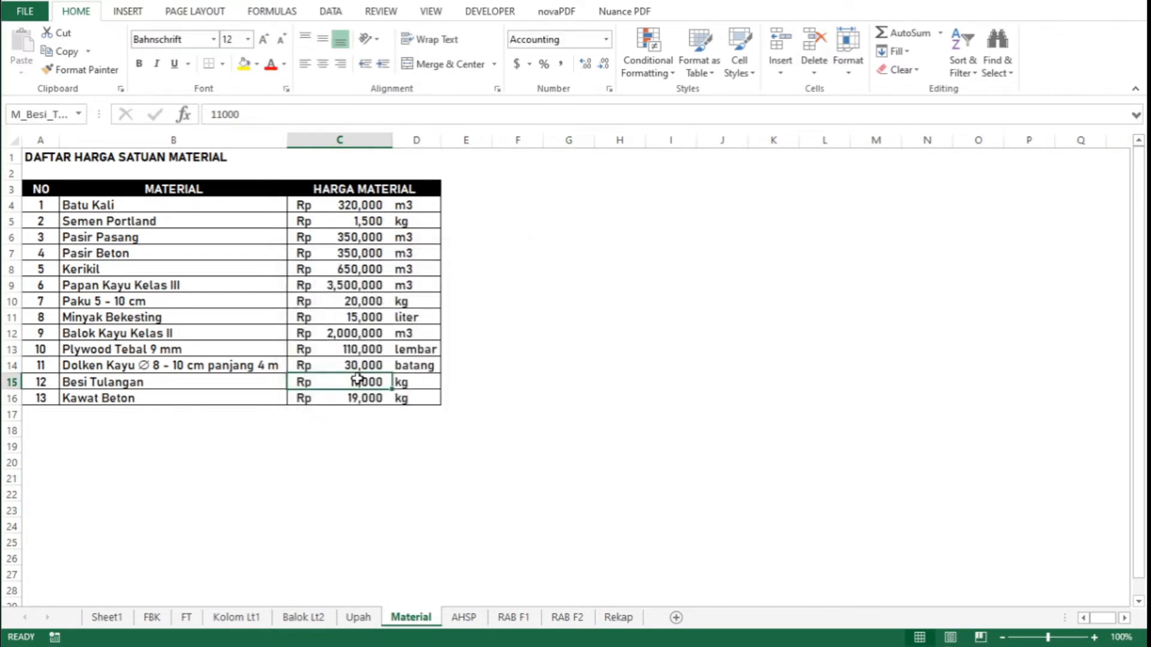
Define the workbook-scope name M_Kawat_Beton for the Kawat Beton price in cell C16
left_click(361, 398)
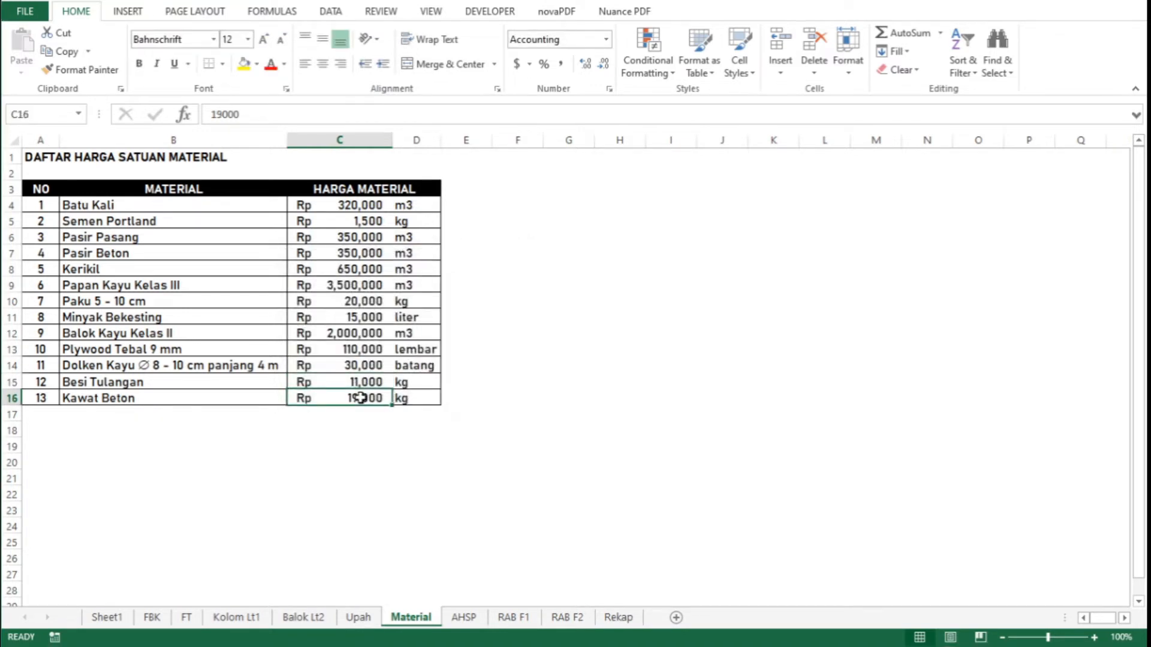
right_click(360, 398)
left_click(415, 368)
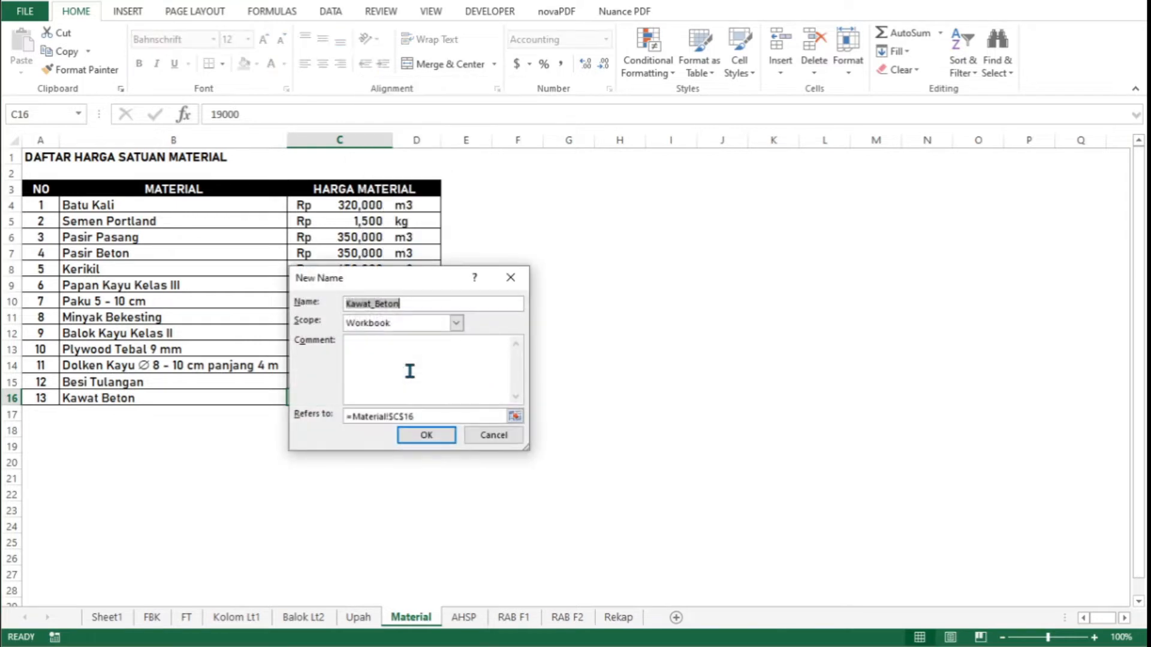
key("Home")
type("M_")
key("Return")
Go through the material price cells C4 to C16 one by one and check the defined name of each
key("Up")
key("Up")
key("Up")
key("Up")
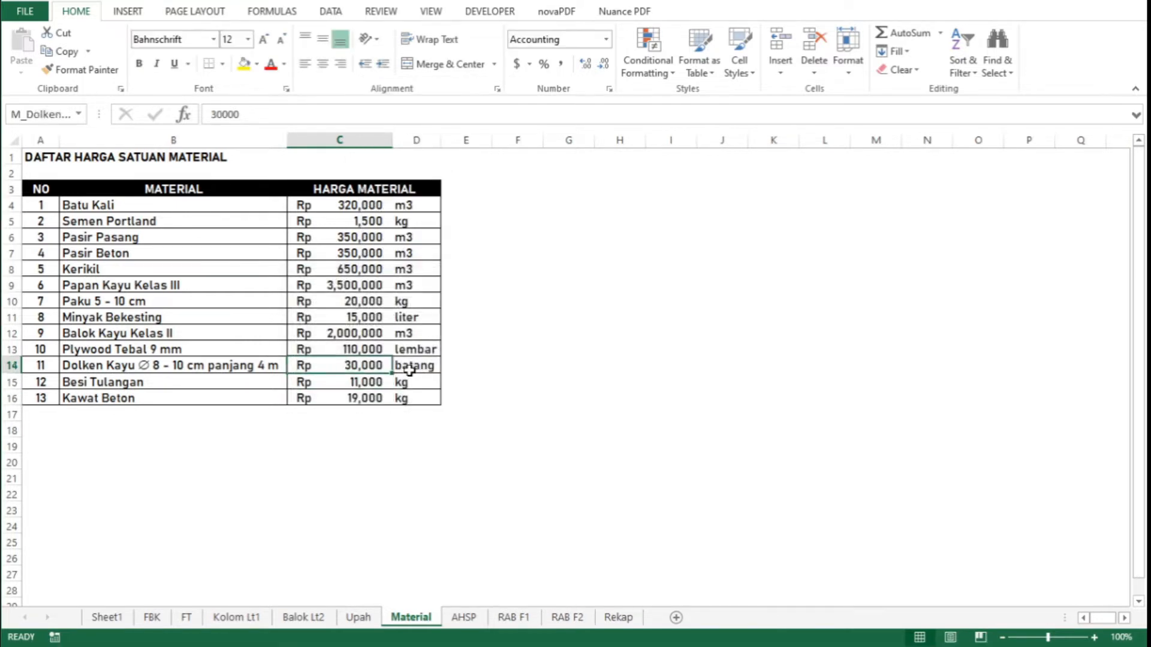
key("Up")
key("Up")
key("Up")
key("Up")
key("Up")
key("Up")
key("Up")
key("Up")
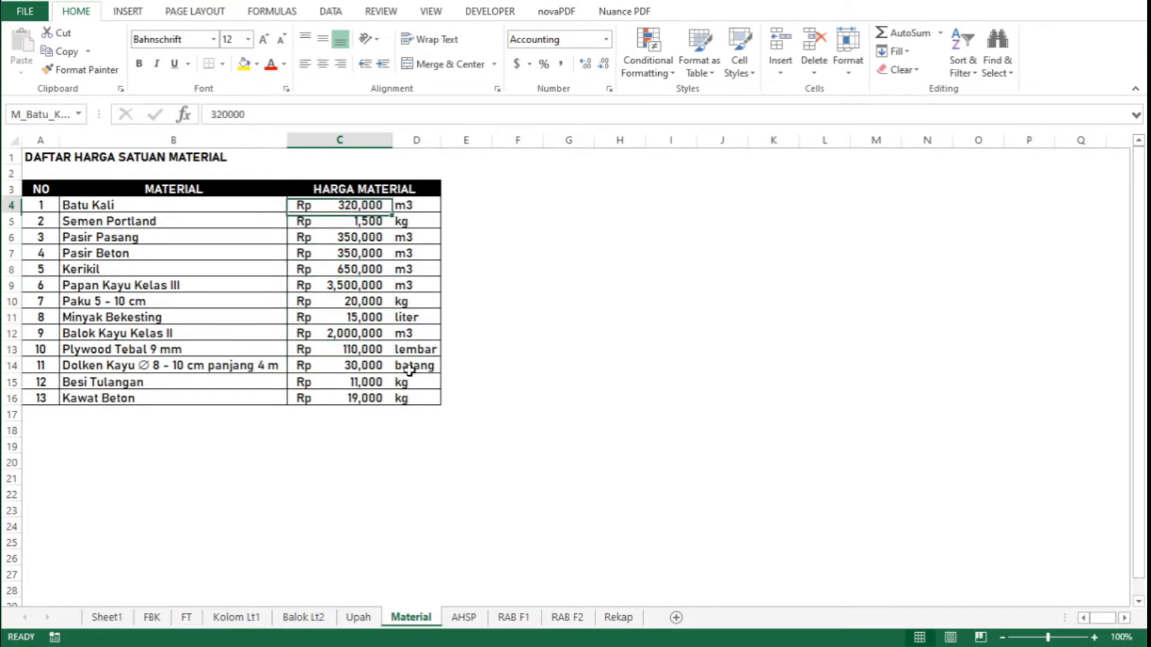
key("Down")
key("Down")
key("Down")
key("Down")
key("Down")
key("Down")
key("Down")
key("Down")
key("Down")
key("Down")
key("Down")
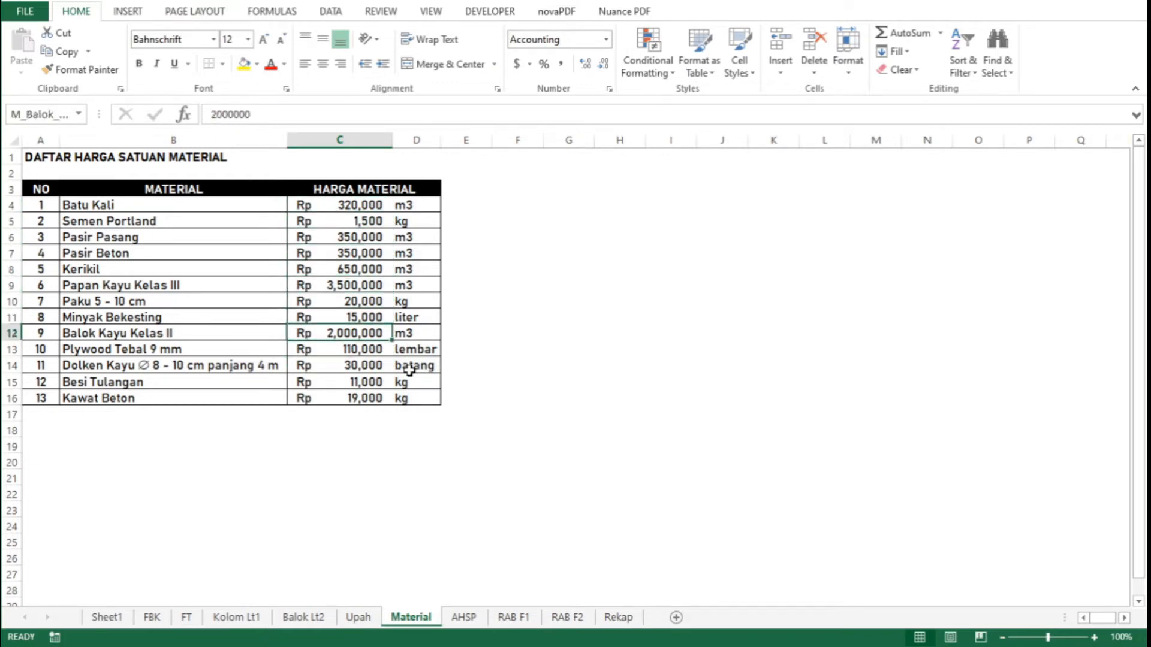
key("Down")
key("Down")
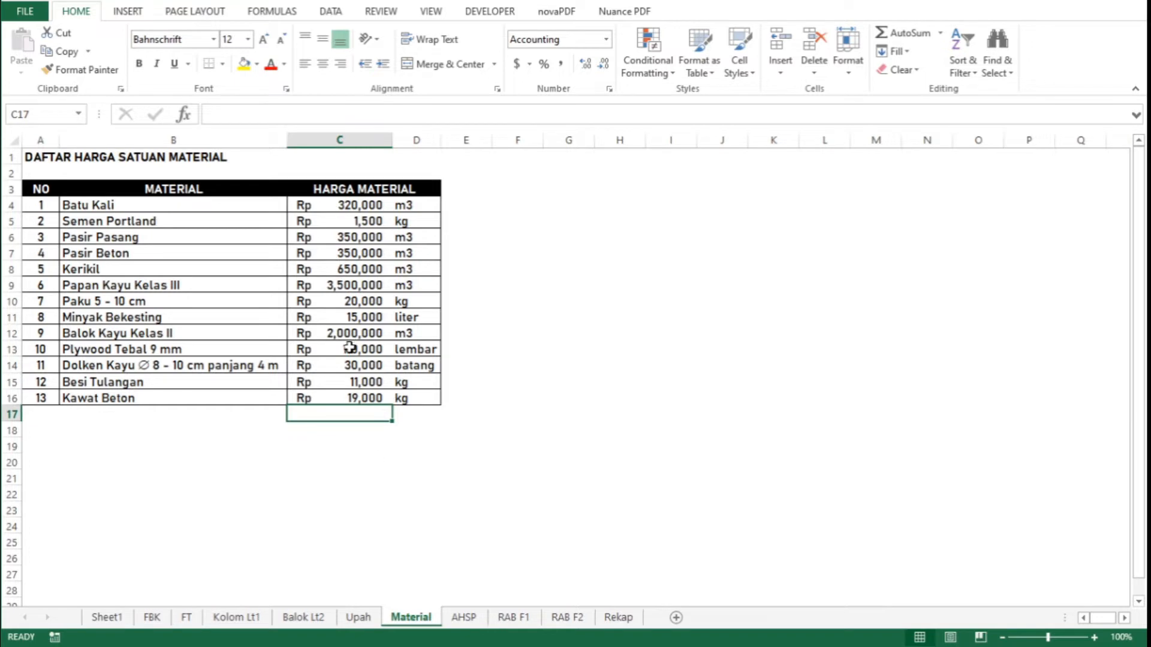
key("ctrl+Home")
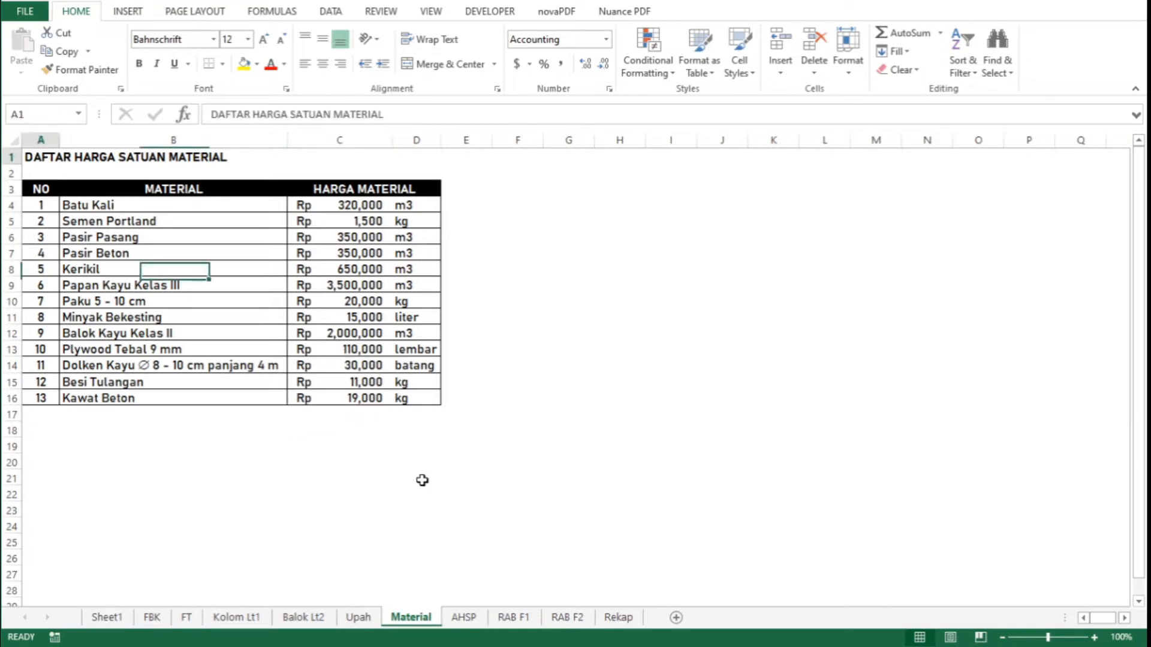
left_click(420, 446)
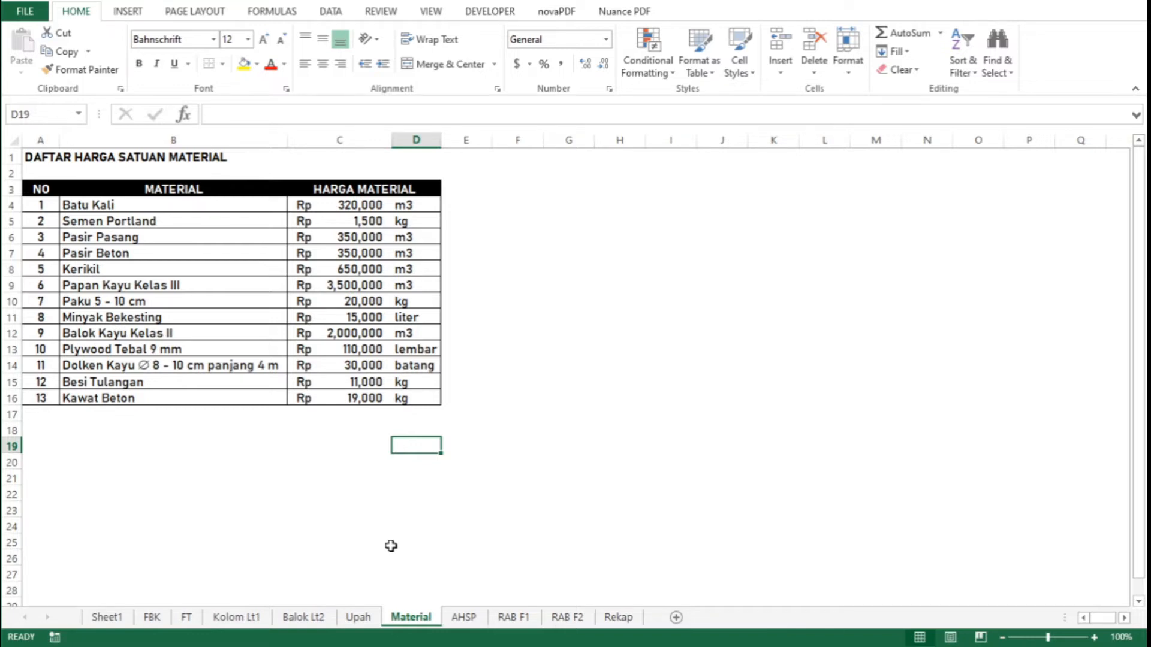
On the AHSP sheet, link the Pekerja unit price in E7 to the named wage with =U_Pekerja
left_click(465, 618)
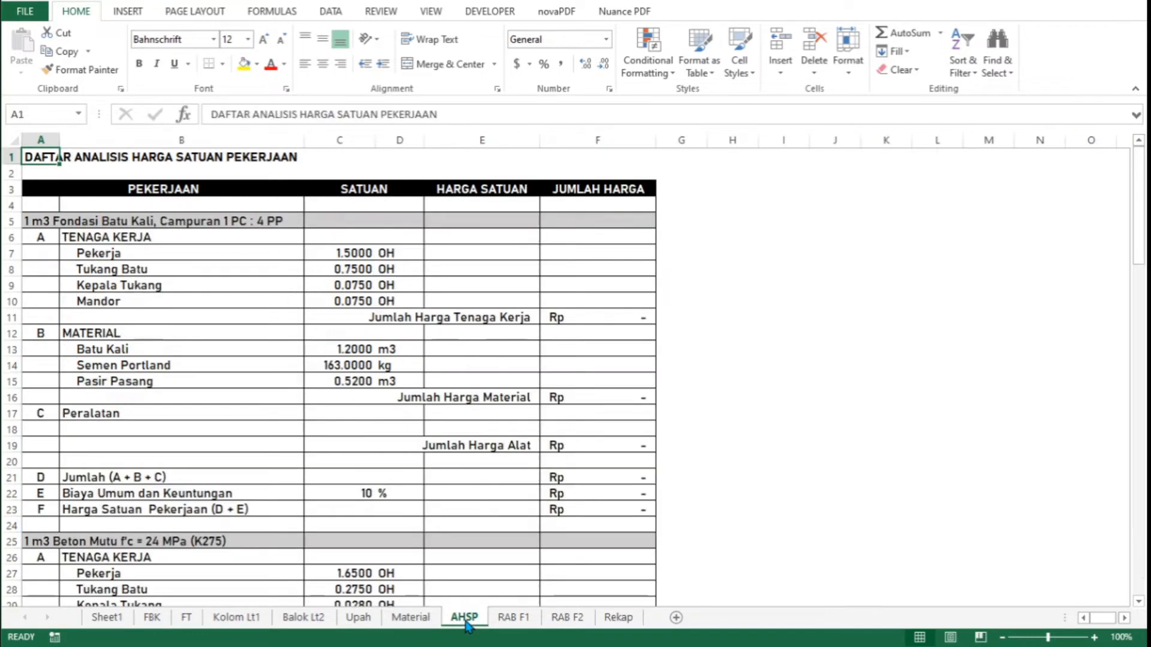
left_click(513, 256)
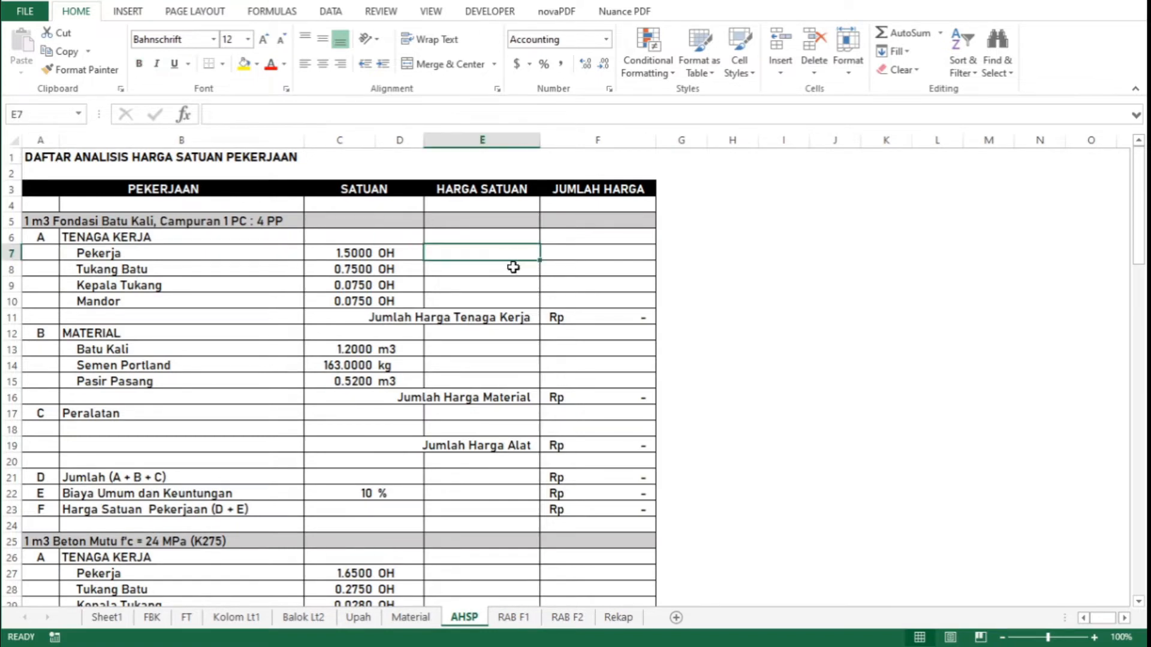
type("=")
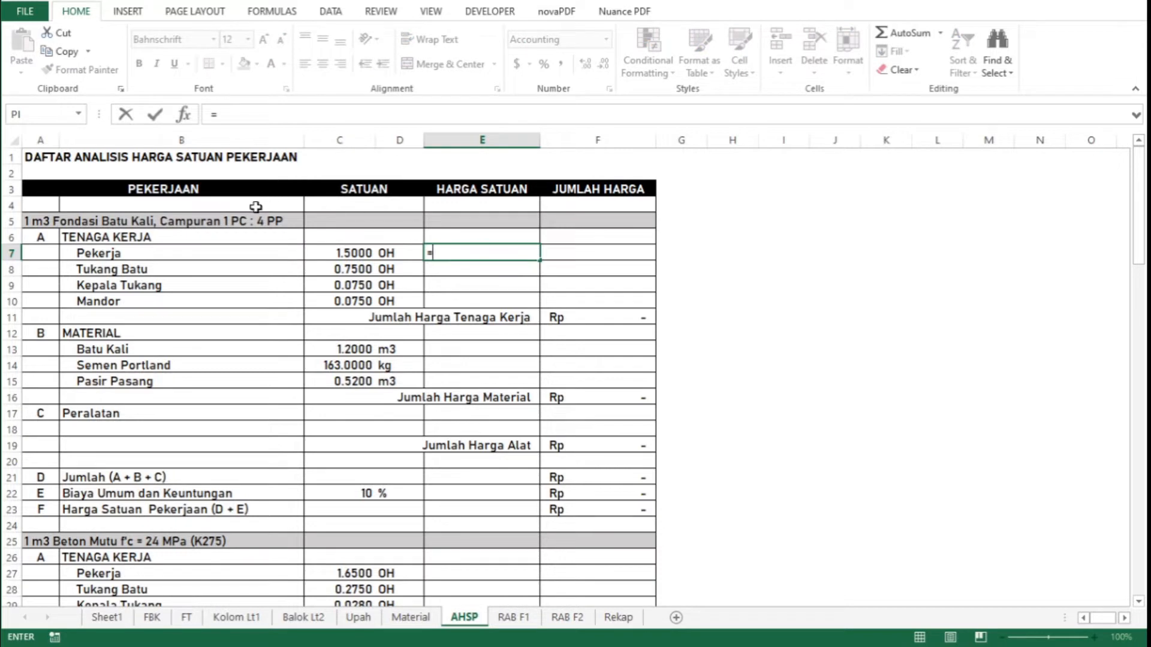
type("u")
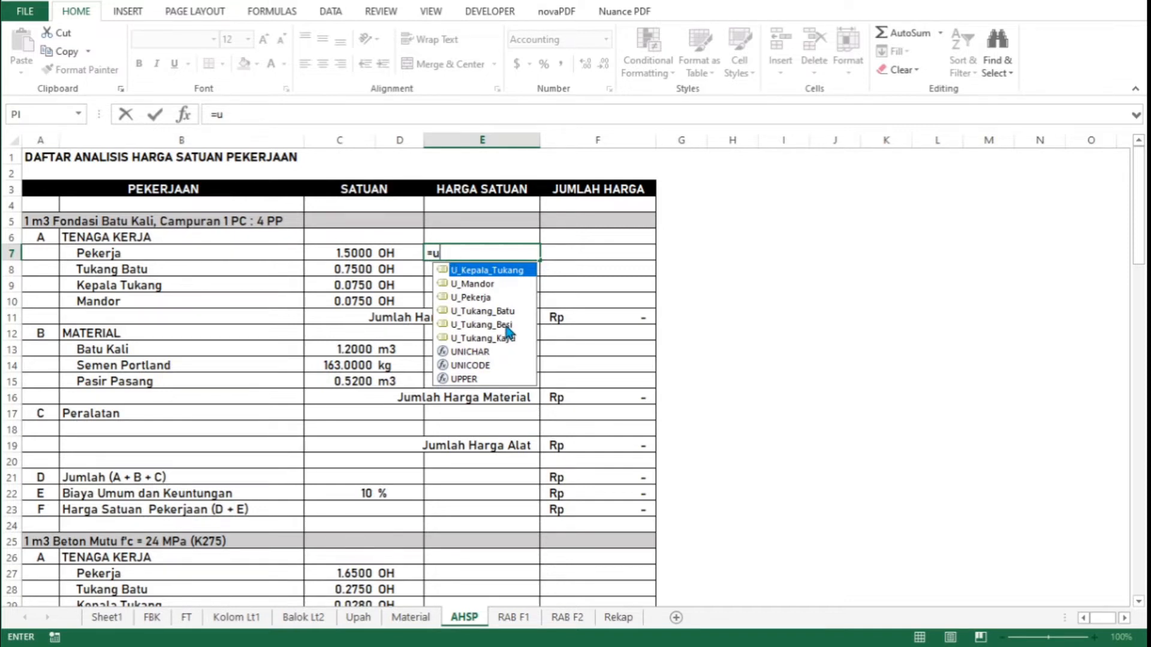
left_click(488, 303)
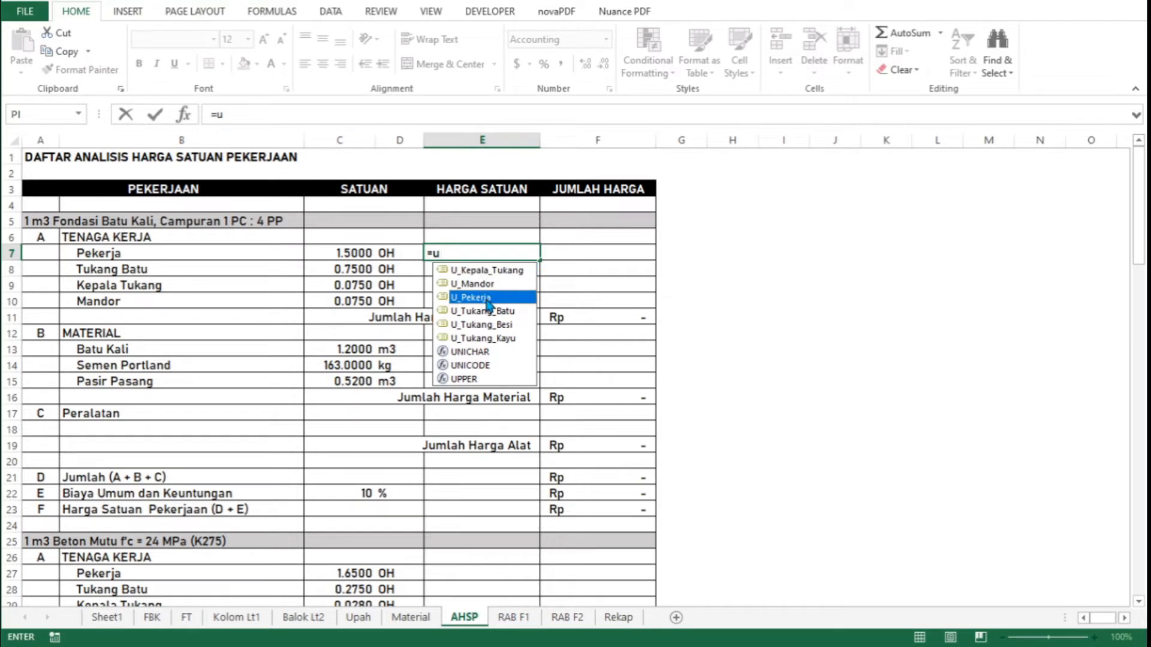
double_click(490, 298)
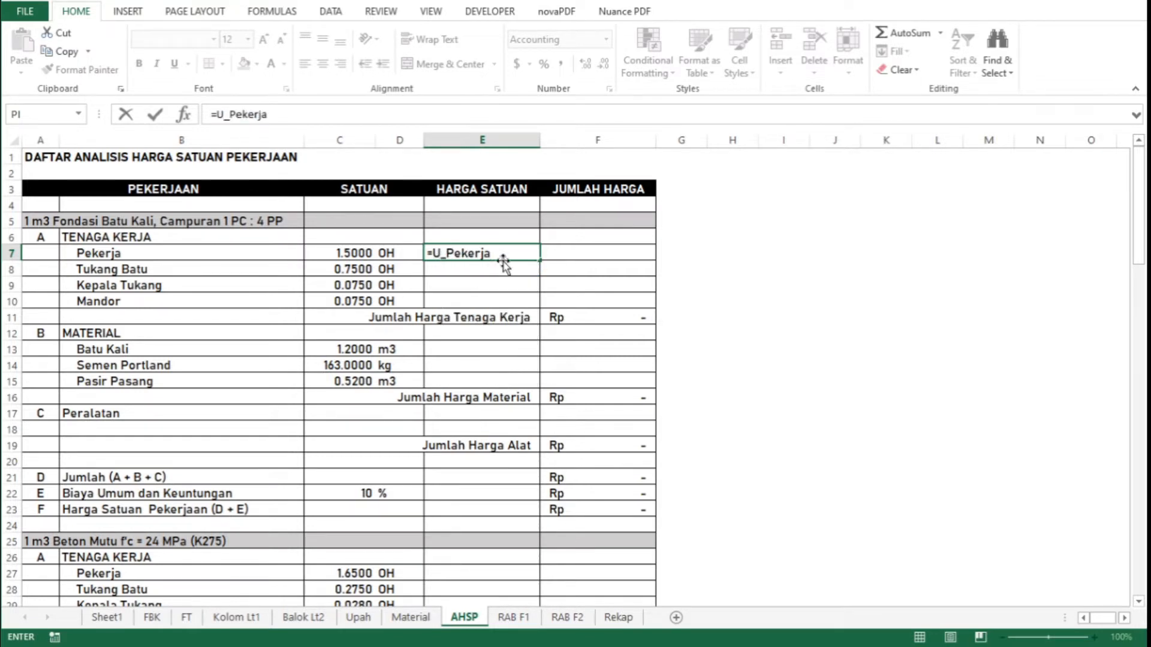
key("Return")
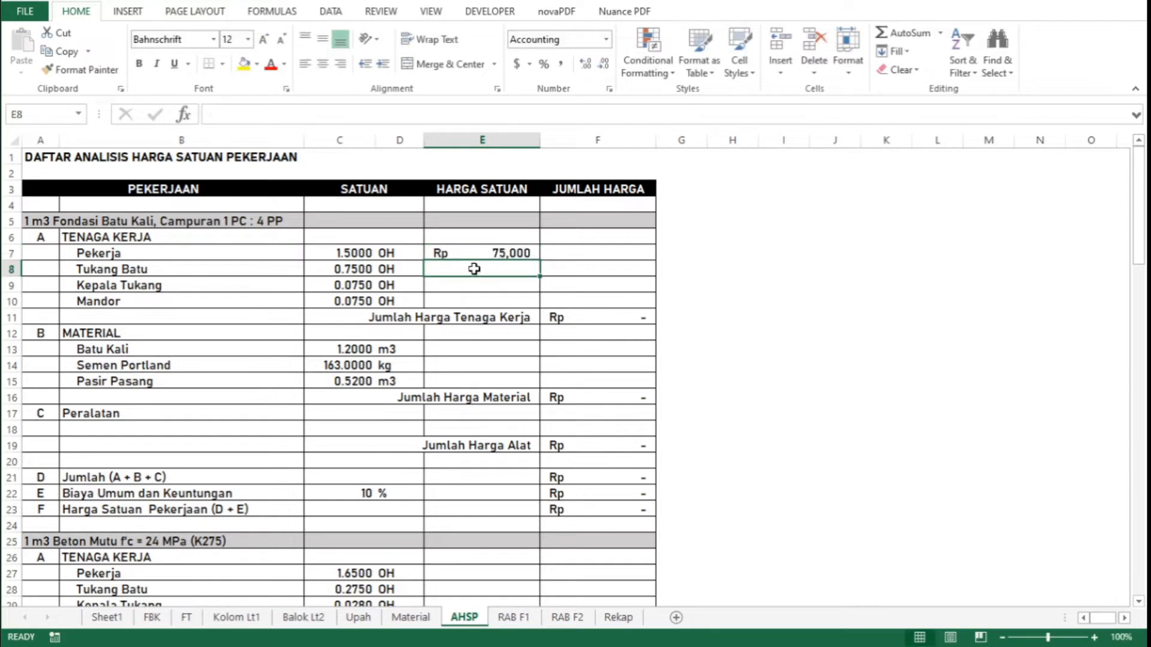
Compare the Pekerja wage on the Upah sheet with the linked unit price in E7 of the AHSP sheet
left_click(356, 621)
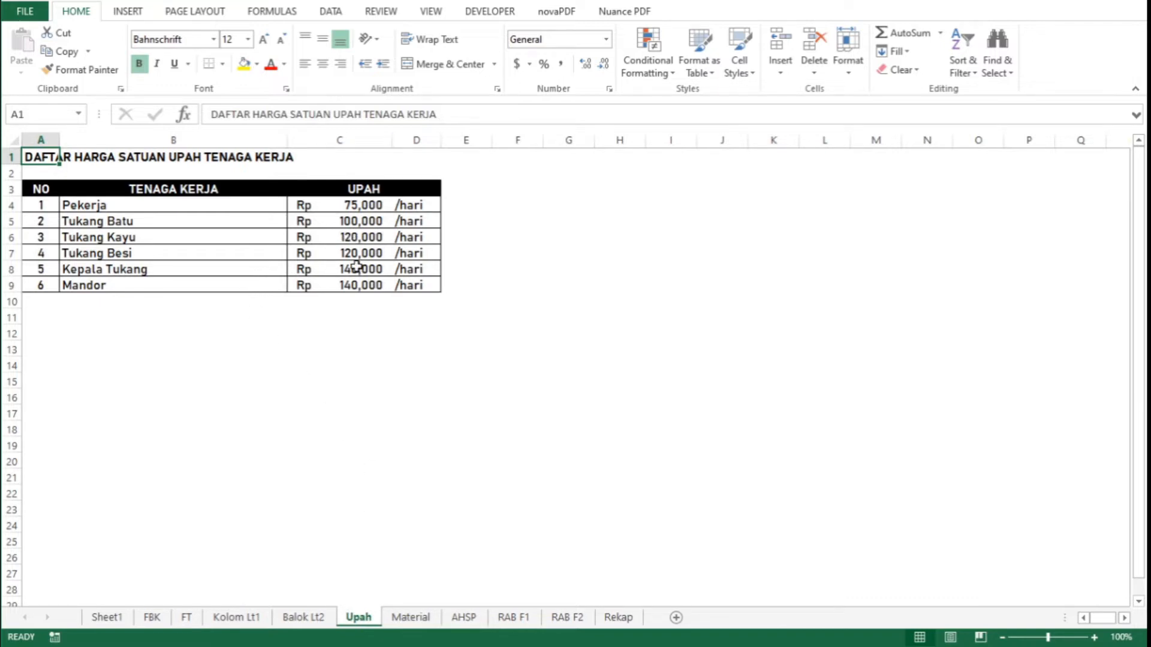
left_click(474, 618)
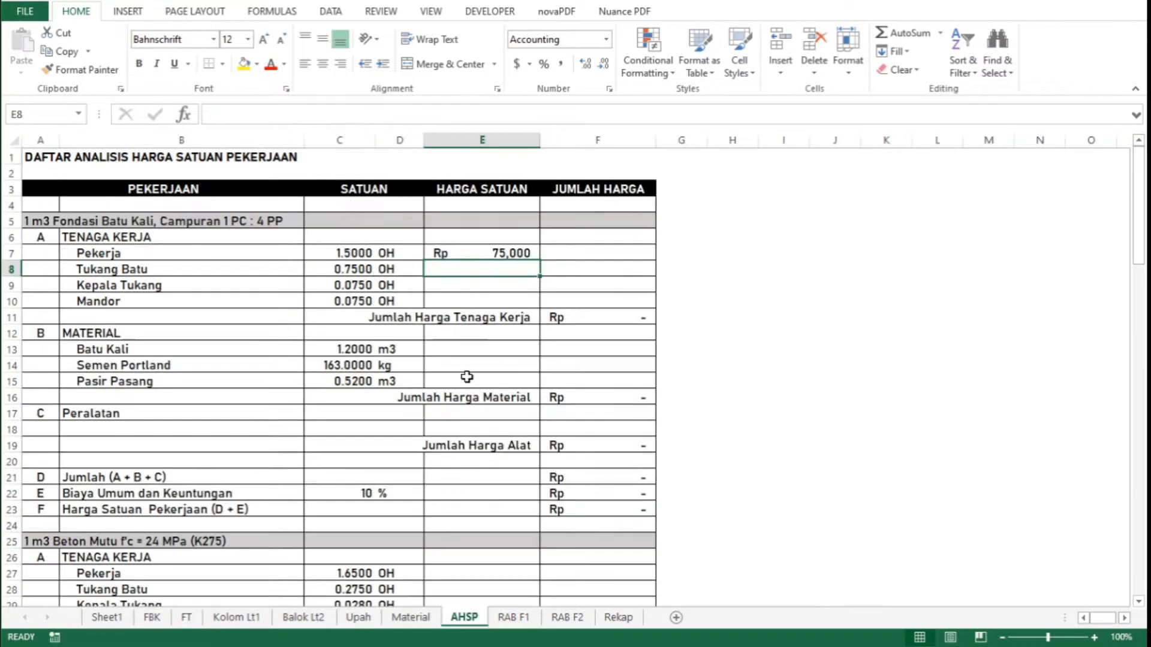
left_click(495, 252)
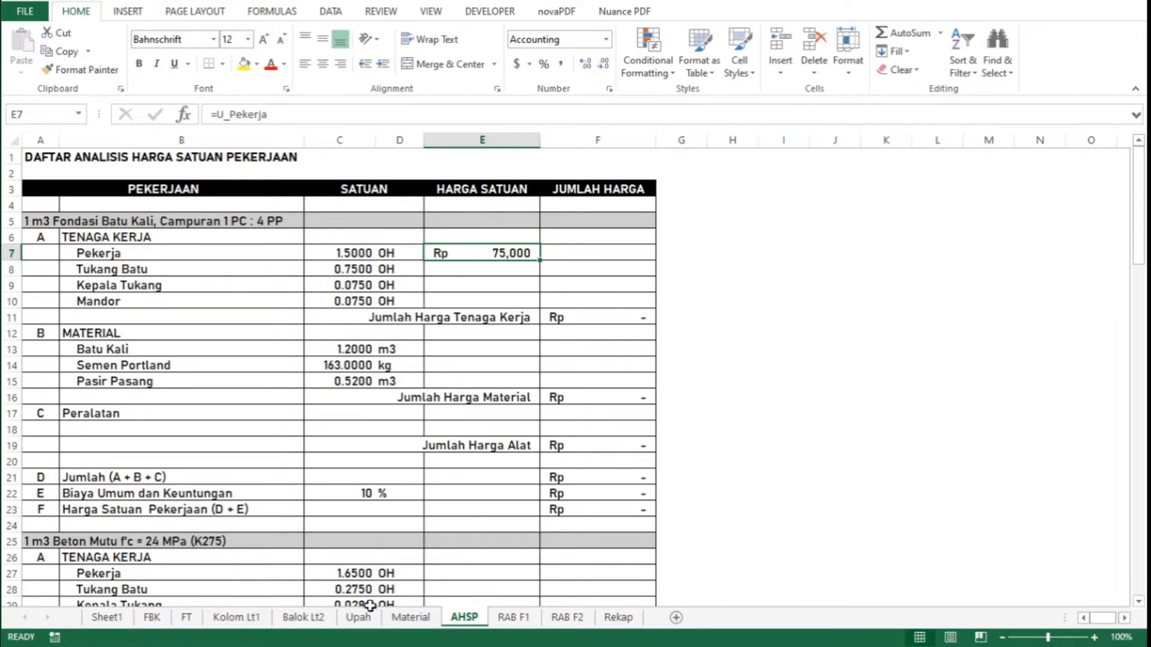
Set the Pekerja wage in C4 of the Upah sheet to 80000 and check E7 on the AHSP sheet
left_click(367, 618)
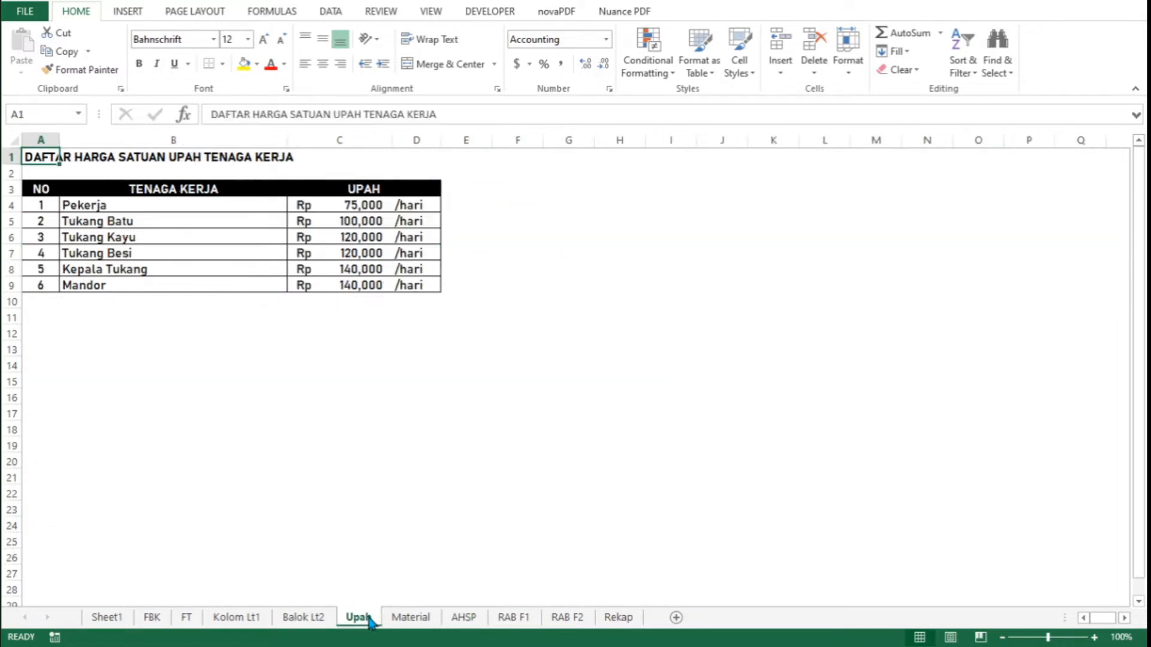
left_click(354, 203)
type("80")
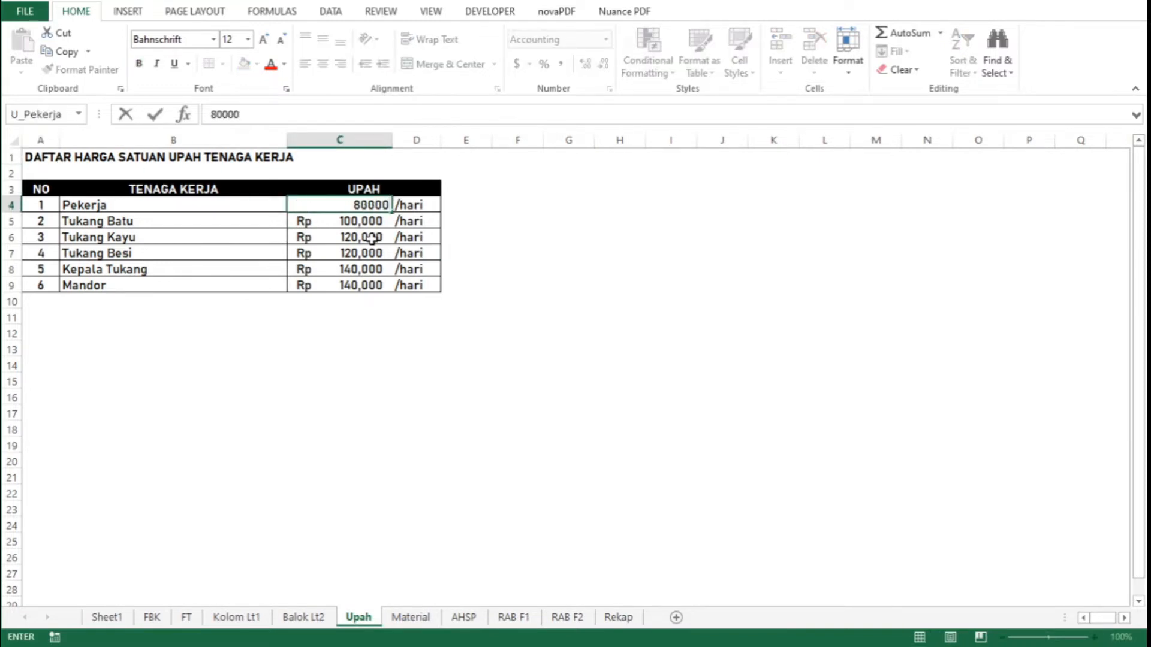
key("Return")
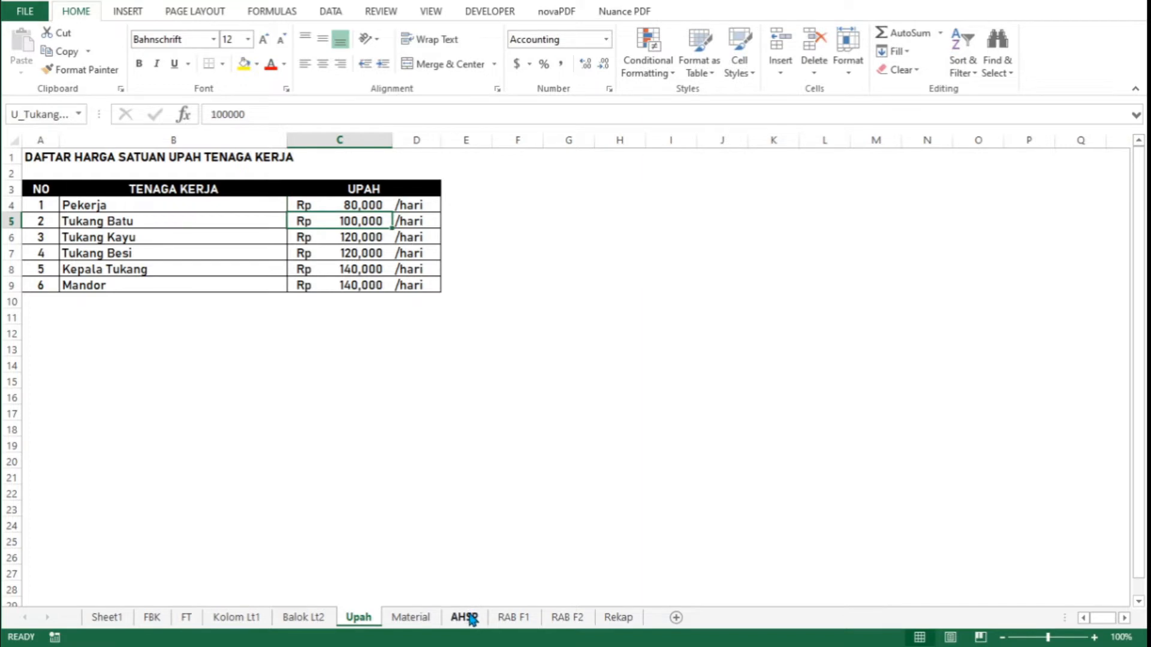
left_click(466, 618)
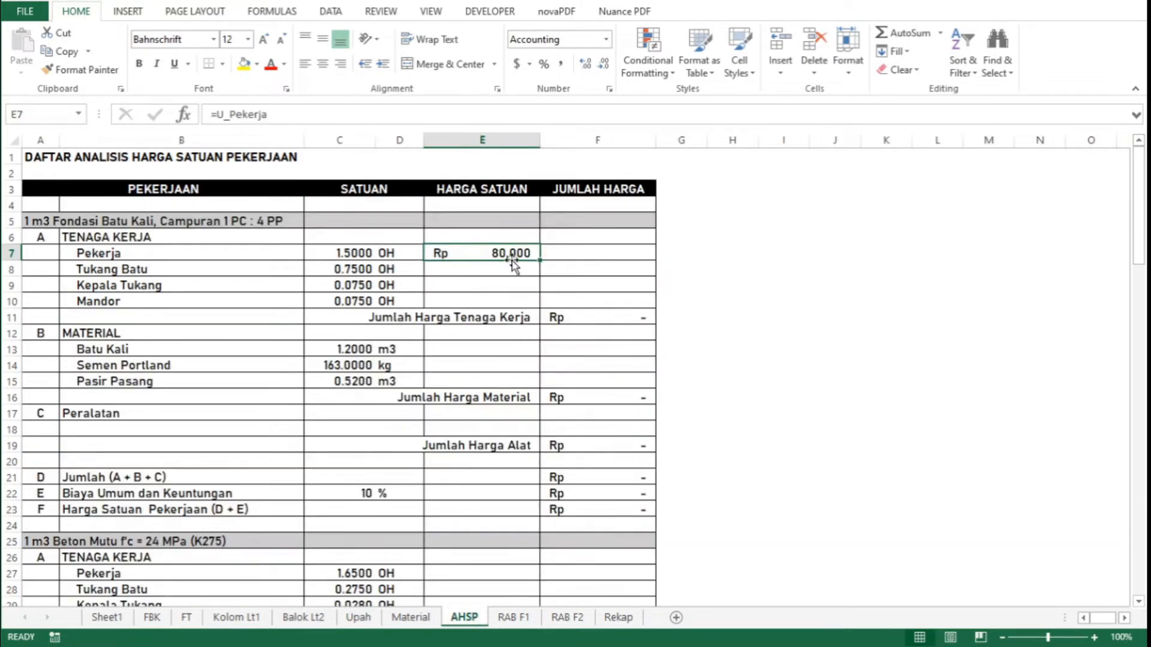
Restore the Pekerja wage on the Upah sheet to 75000 and check the linked price on the AHSP sheet
left_click(365, 621)
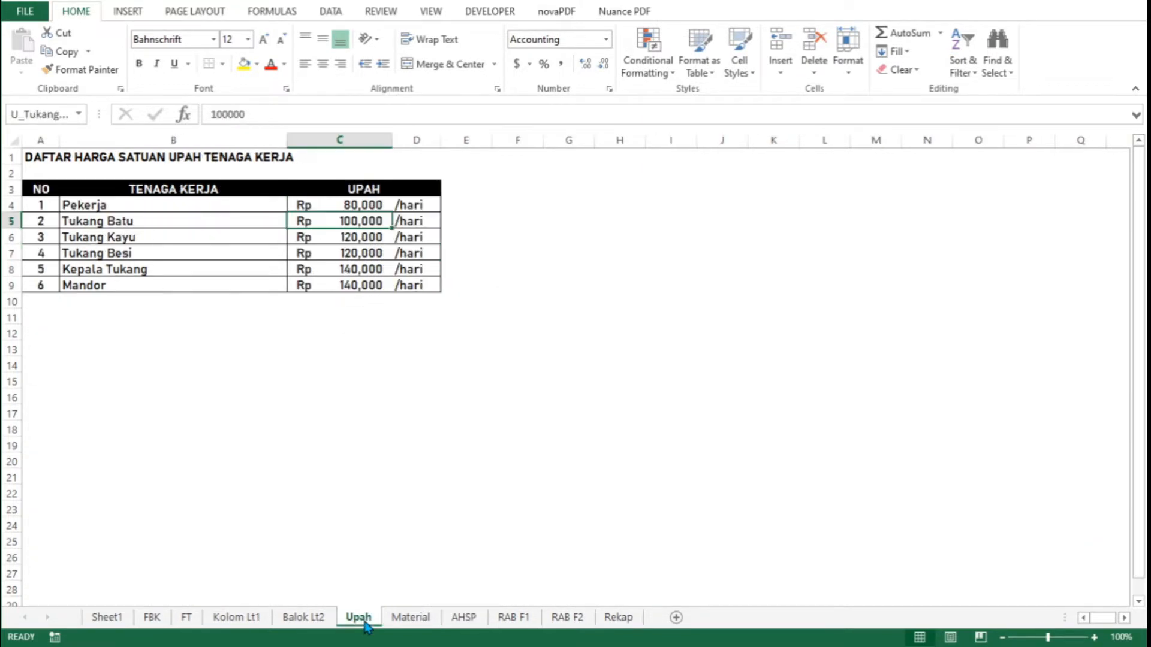
key("Up")
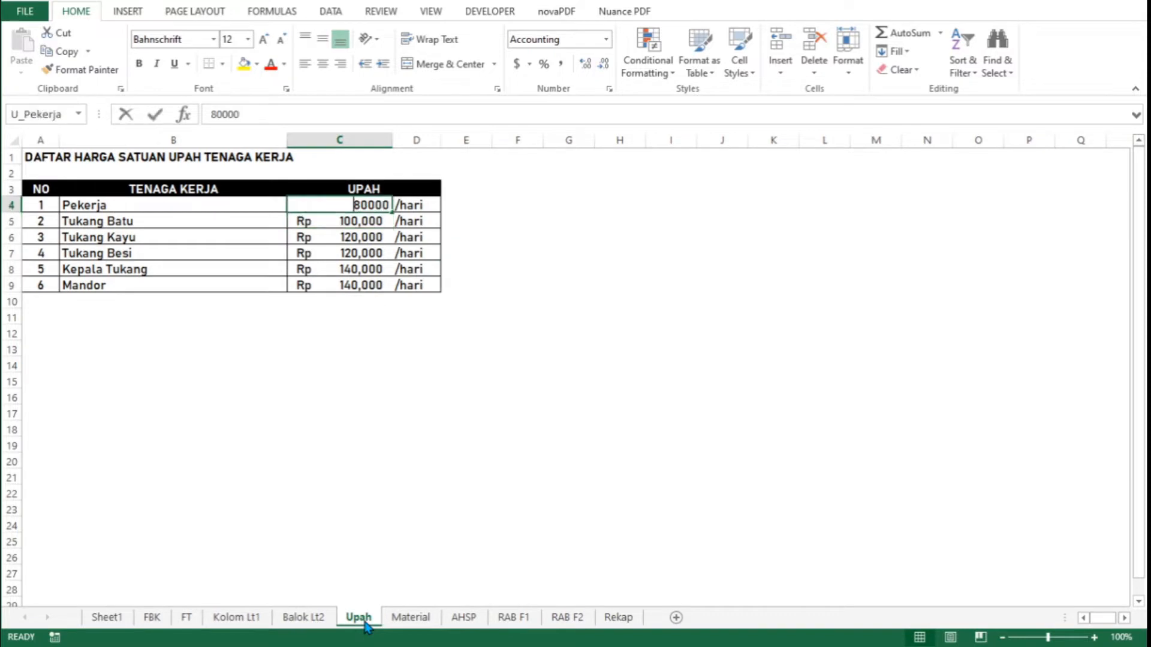
type("7500")
key("Return")
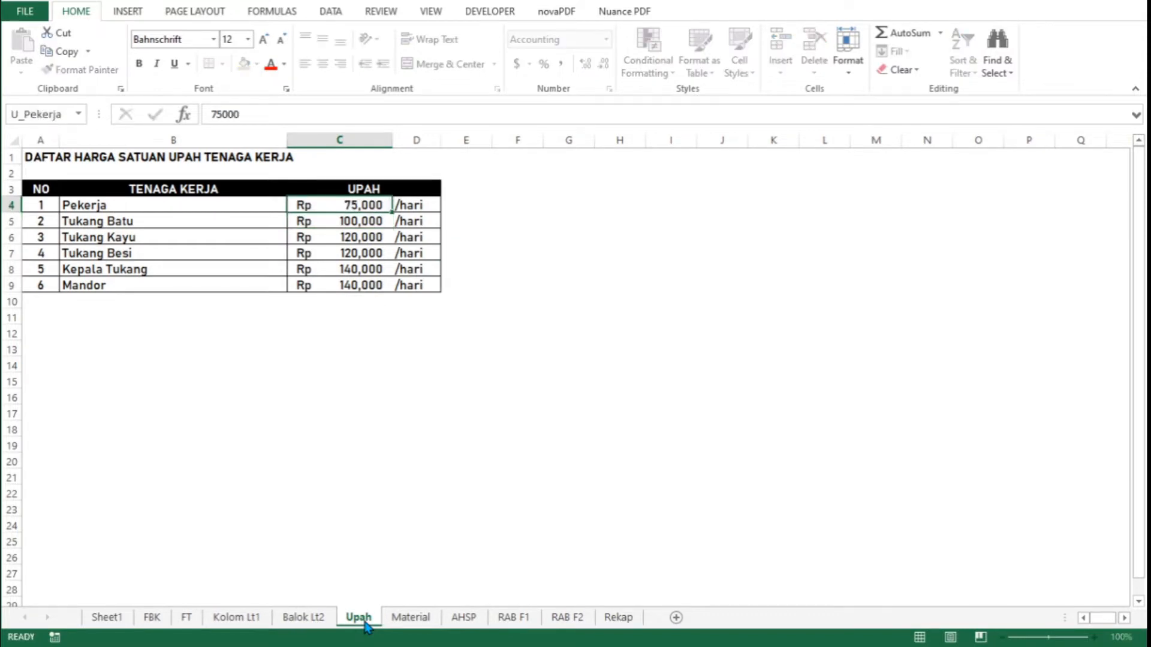
left_click(468, 619)
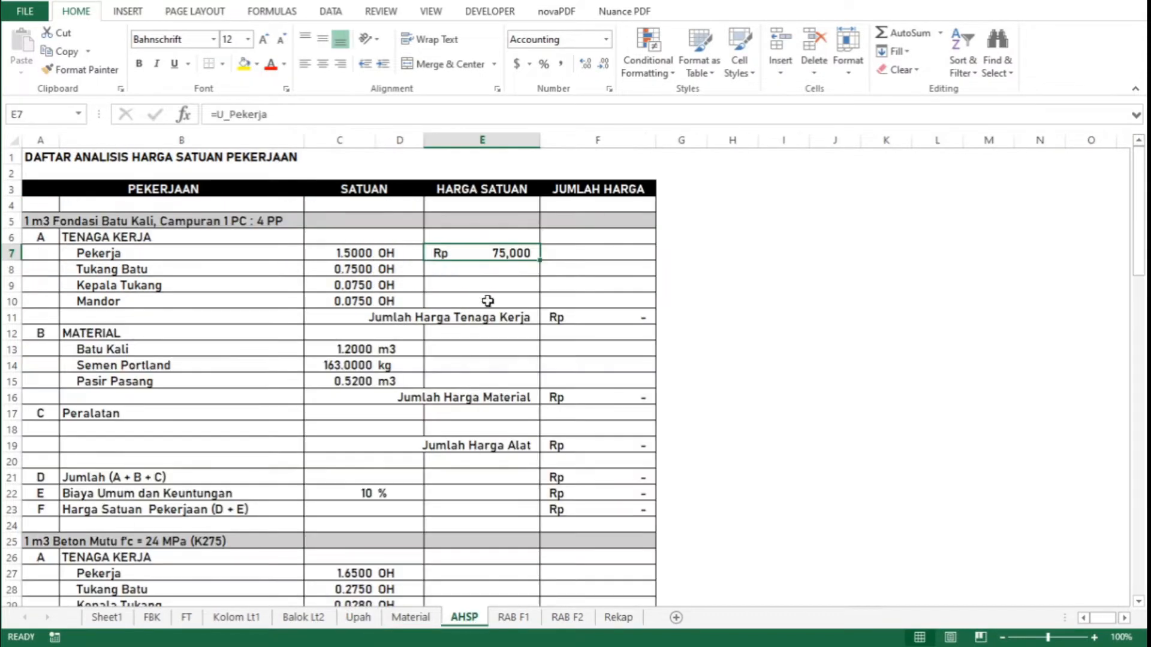
Link the Tukang Batu unit price in E8 to the named wage with =U_Tukang_Batu
left_click(497, 273)
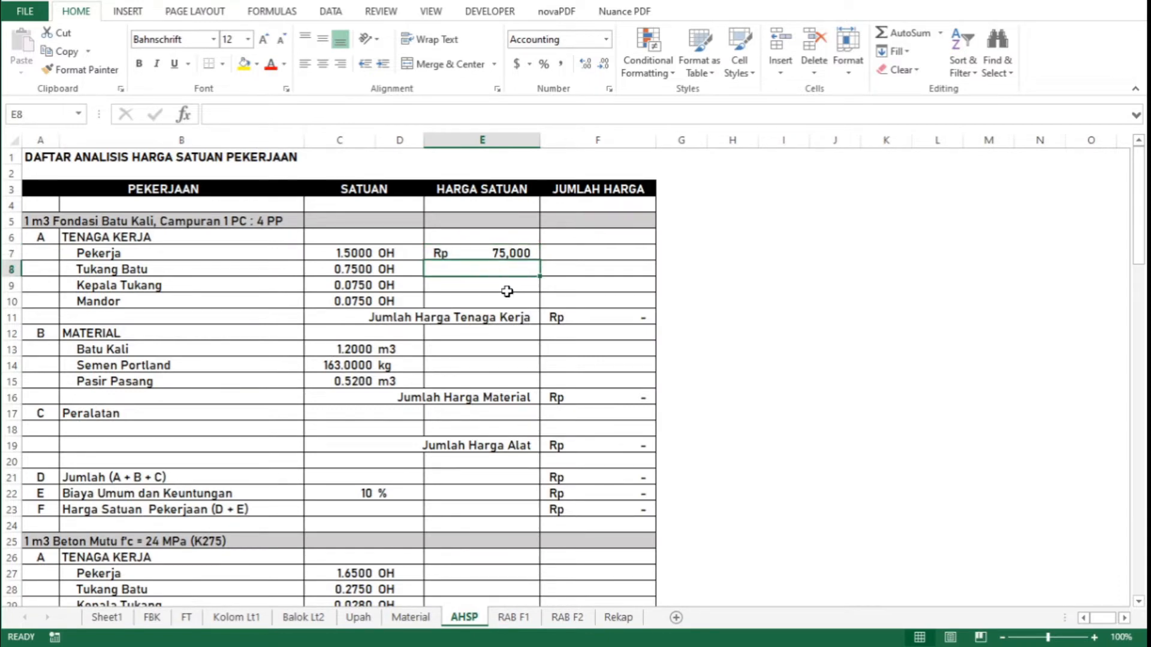
type("=u")
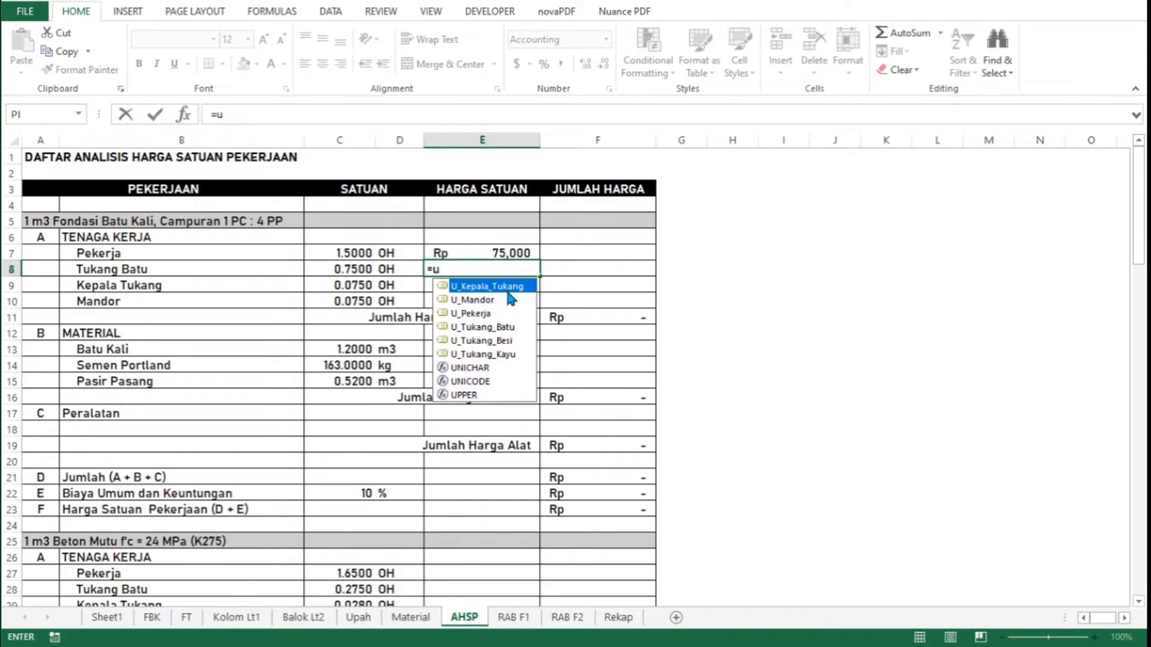
left_click(514, 333)
key("Tab")
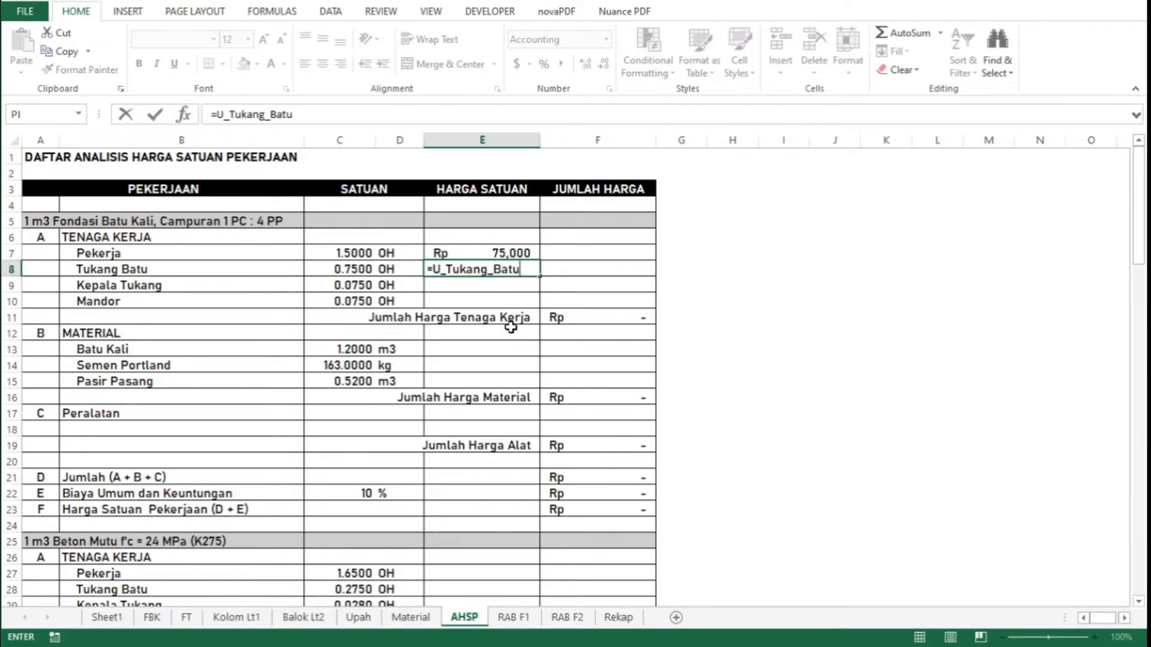
key("Return")
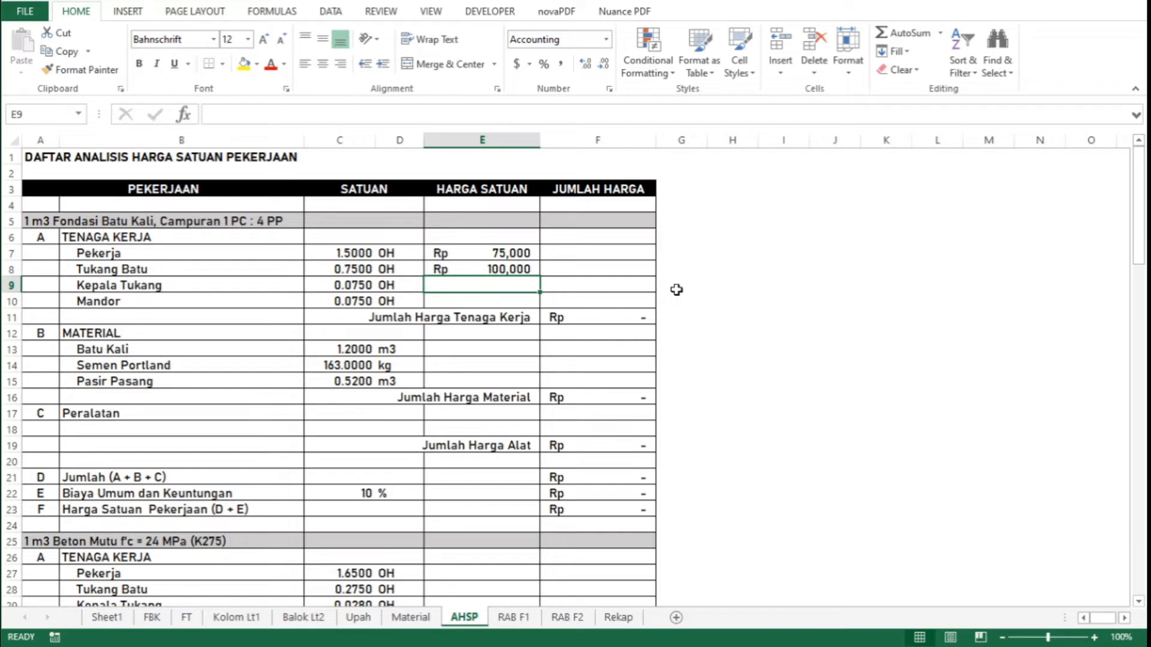
Link the unit prices of Kepala Tukang in E9 and Mandor in E10 to U_Kepala_Tukang and U_Mandor
type("=u")
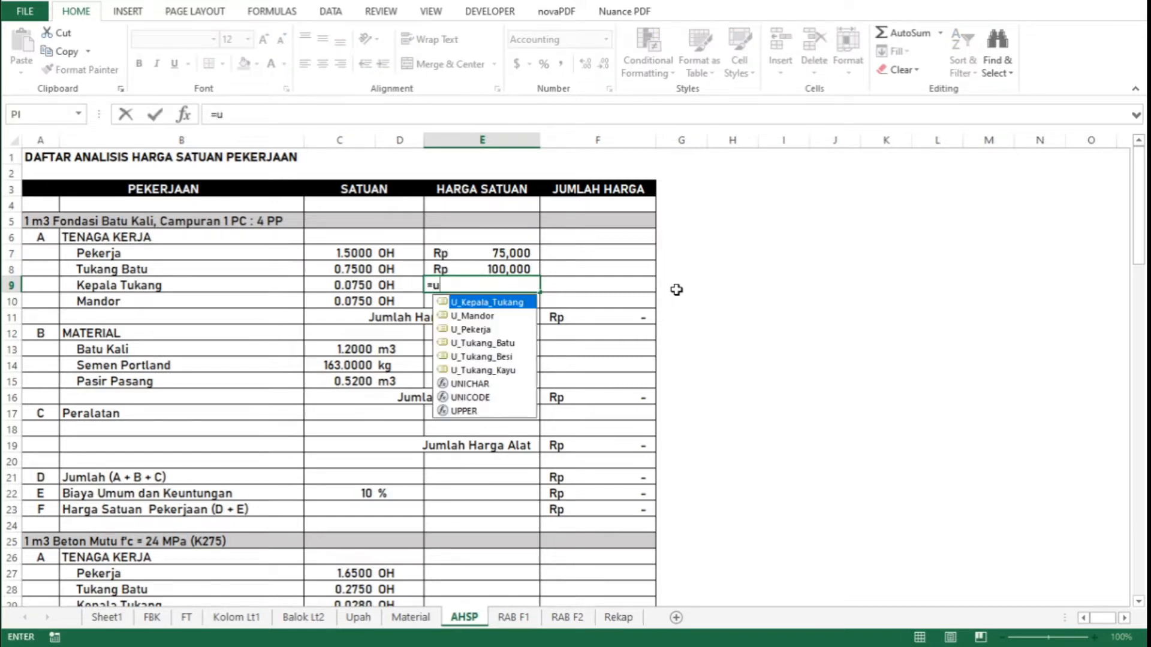
double_click(507, 303)
key("Return")
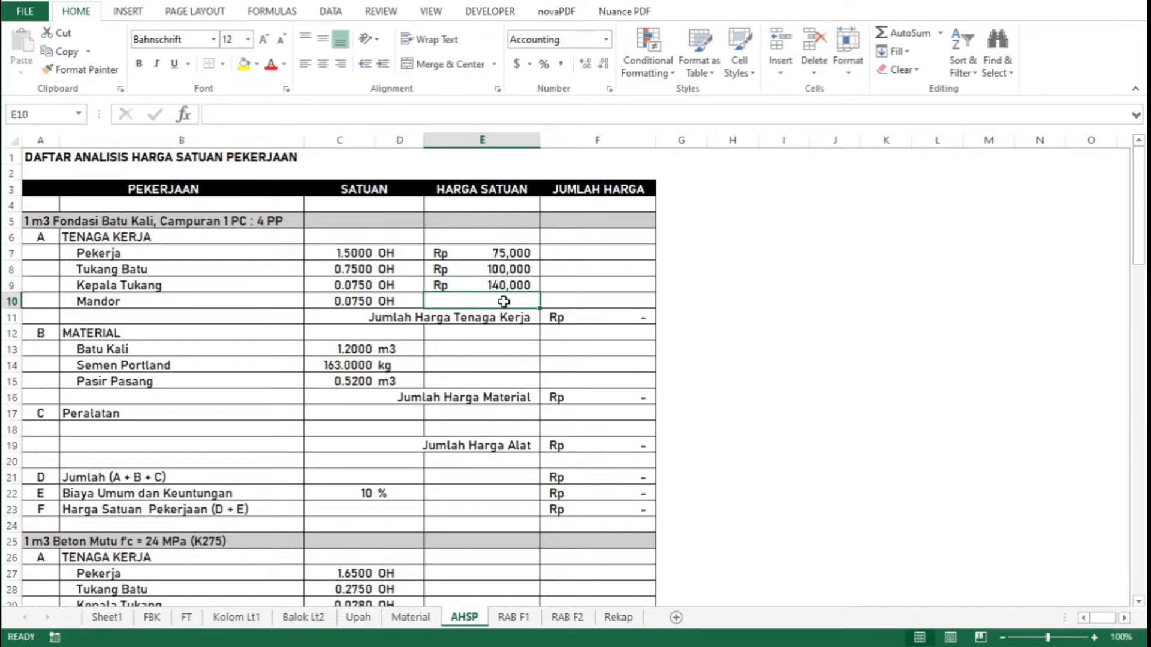
type("=u")
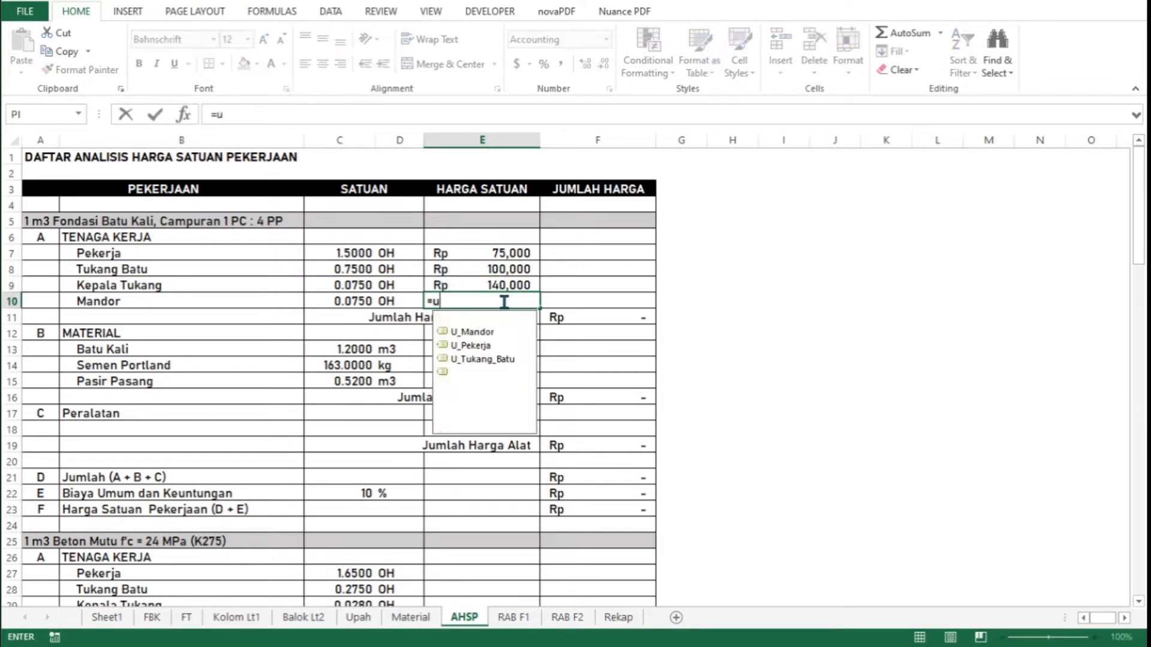
double_click(487, 332)
key("Return")
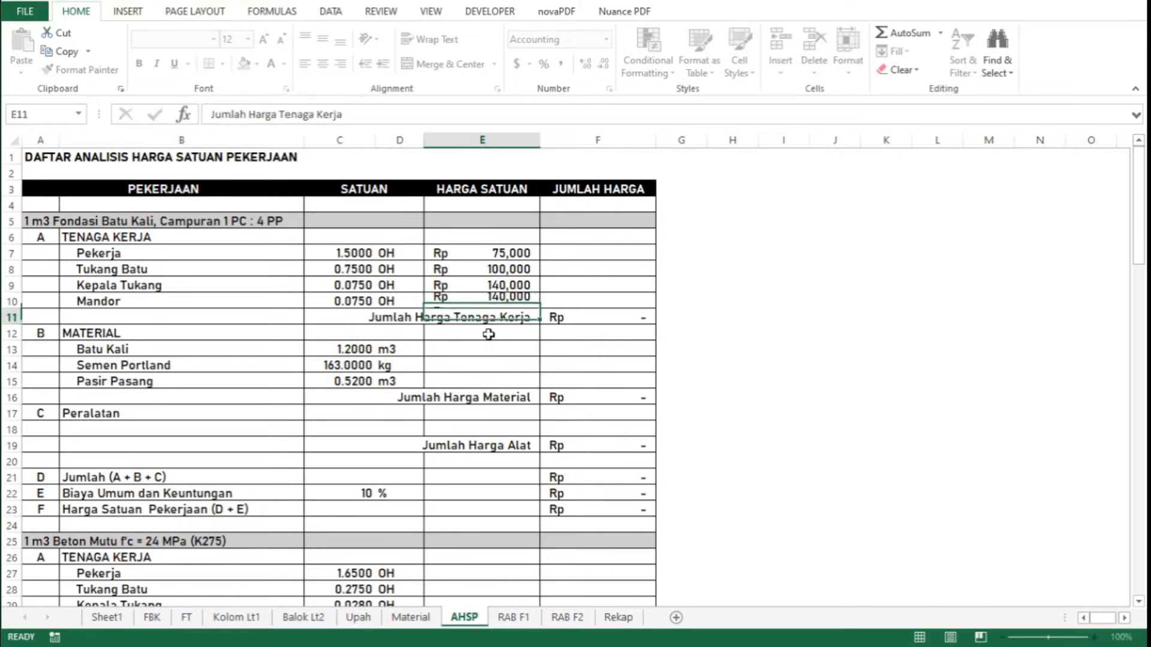
Calculate the Pekerja total price in F7 with the formula =C7*E7
key("Up")
key("Up")
key("Up")
key("Up")
key("Right")
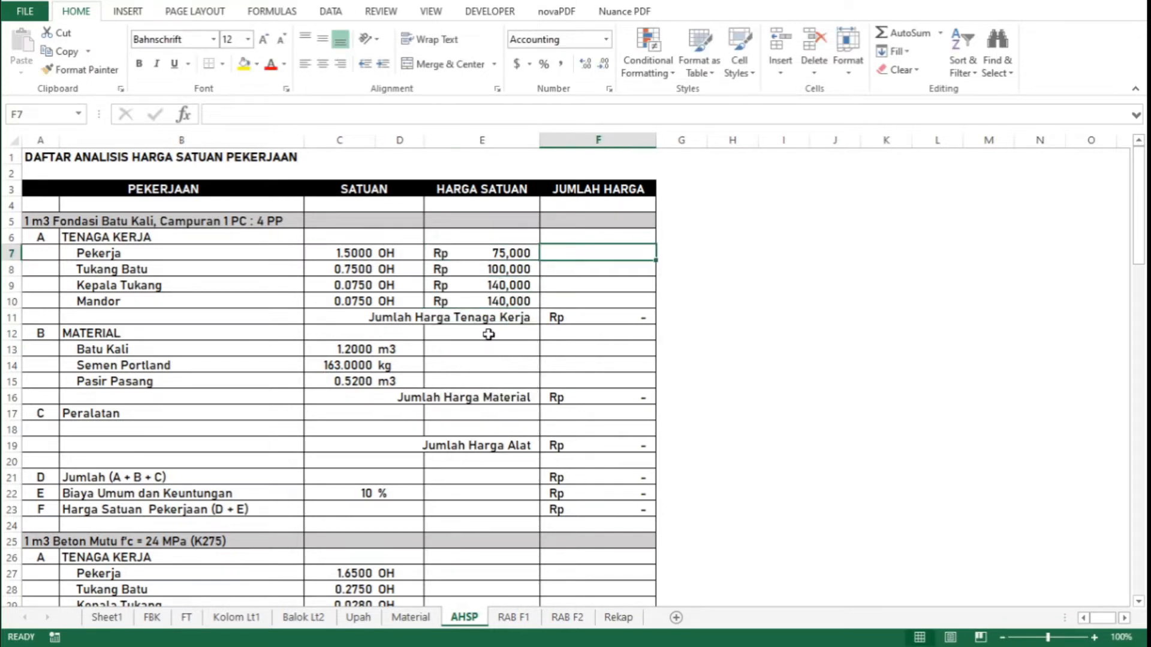
type("=")
key("Left")
key("Left")
key("Left")
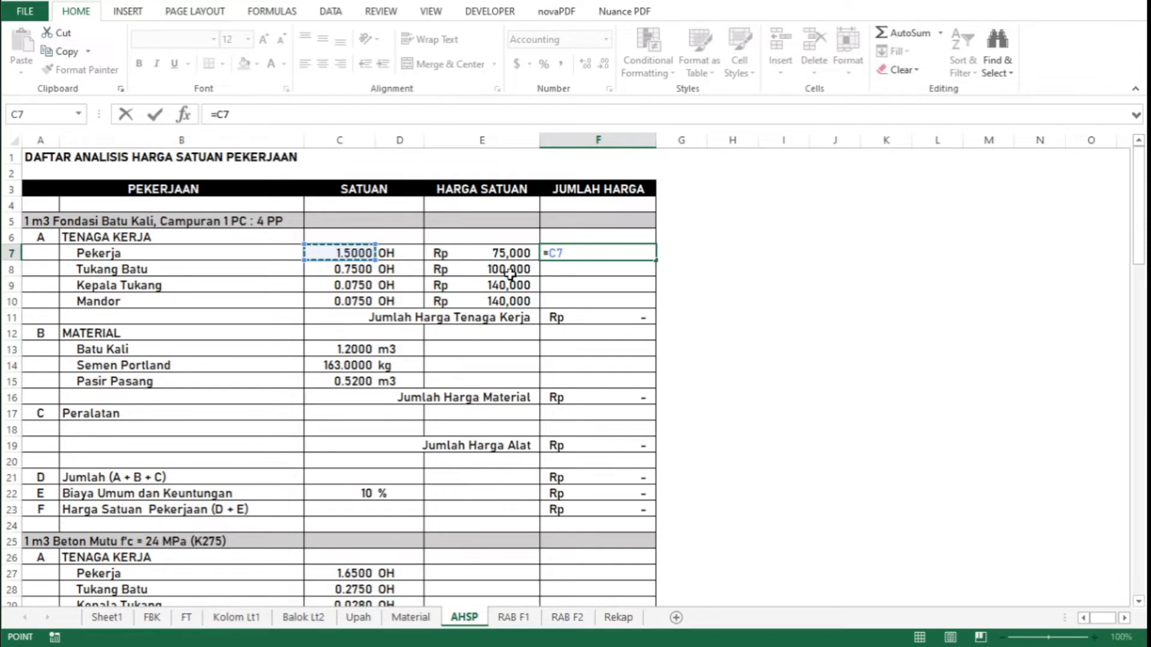
type("*")
left_click(484, 256)
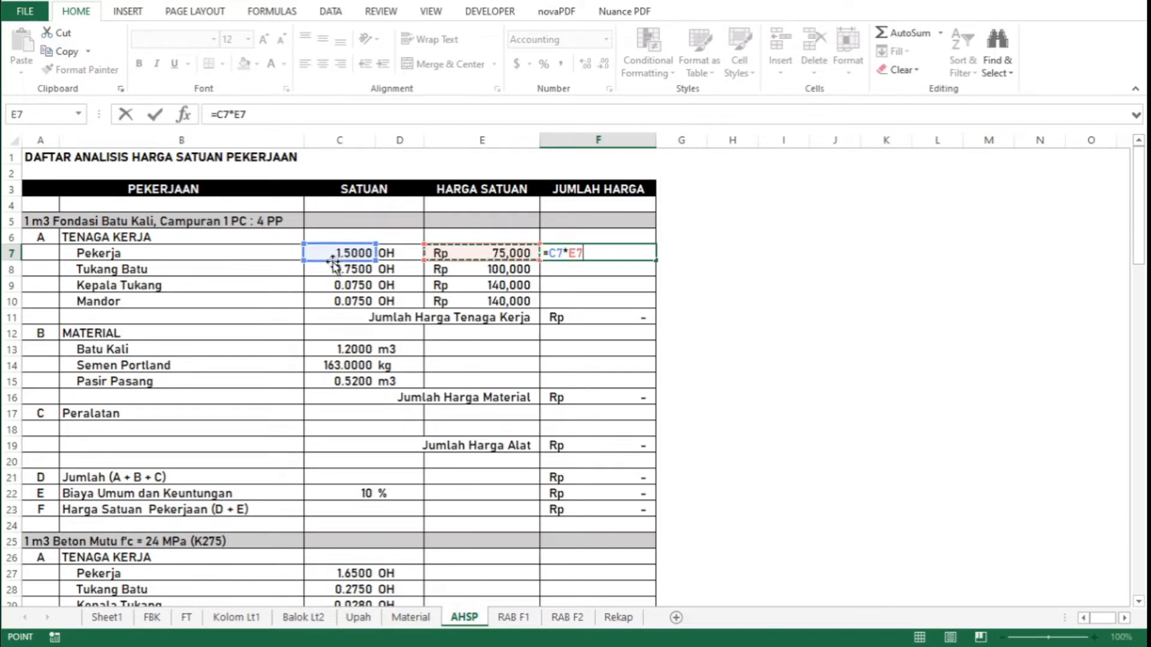
key("ctrl+Return")
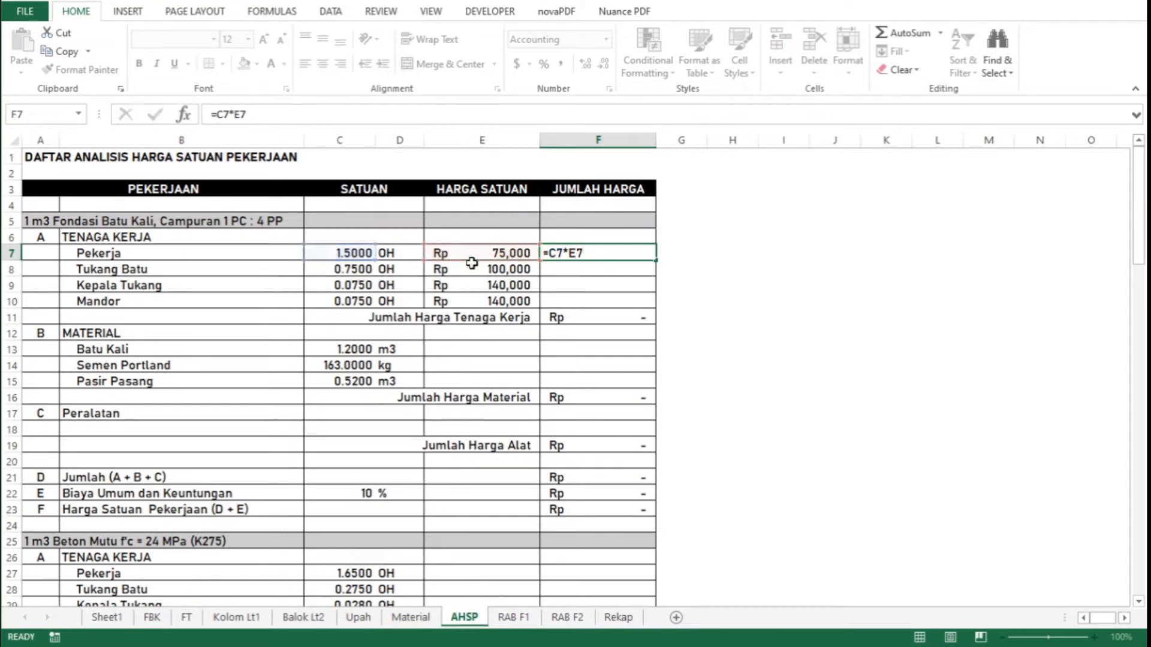
Copy the total price formula from F7 to F8:F10 for the remaining labour rows
key("Up")
key("ctrl+c")
key("Down")
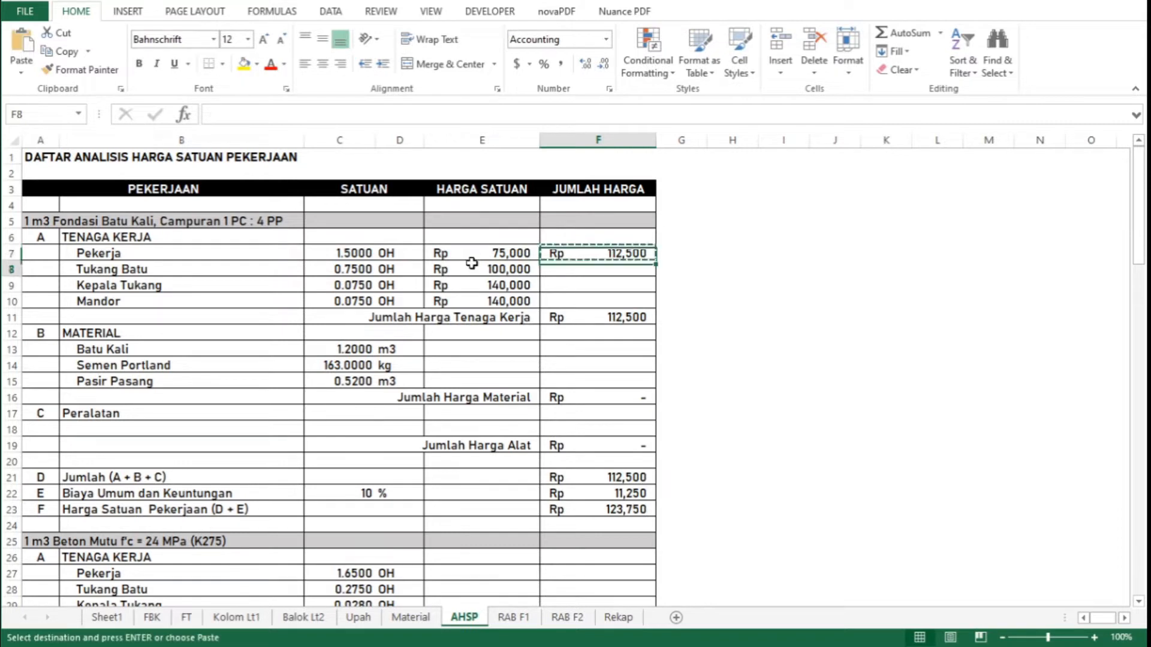
key("shift+Down")
key("shift+Down")
key("ctrl+v")
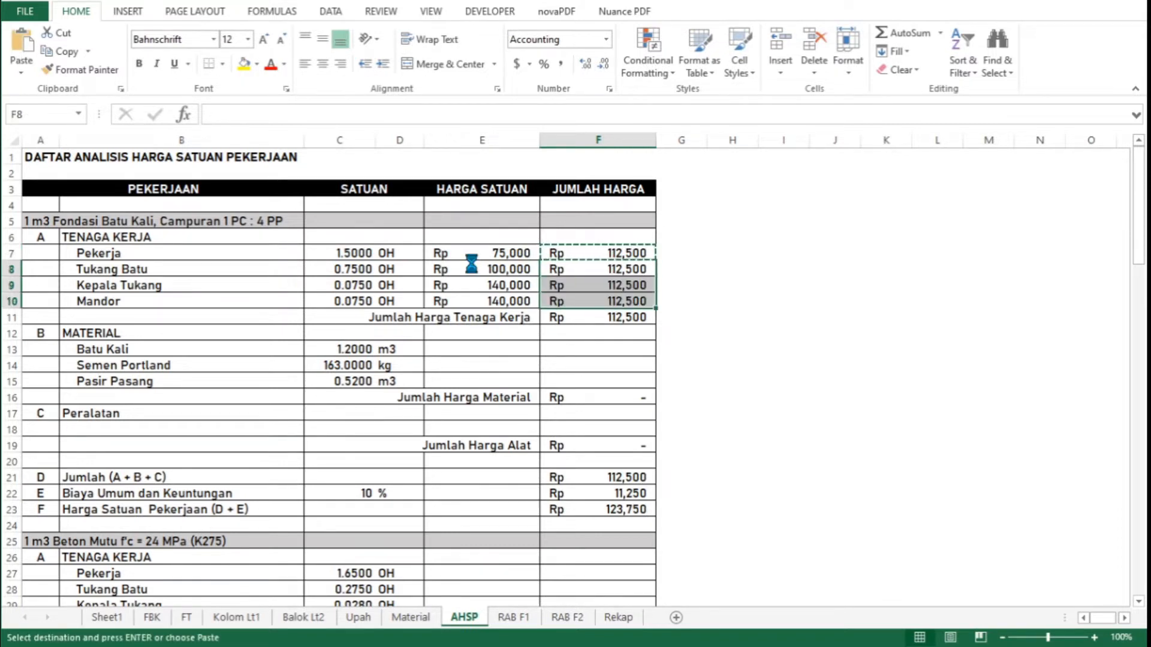
key("Escape")
Inspect the formulas of the labour subtotal in F11 and the Jumlah (A + B + C) sum in F21
key("Down")
key("Down")
key("Down")
key("Down")
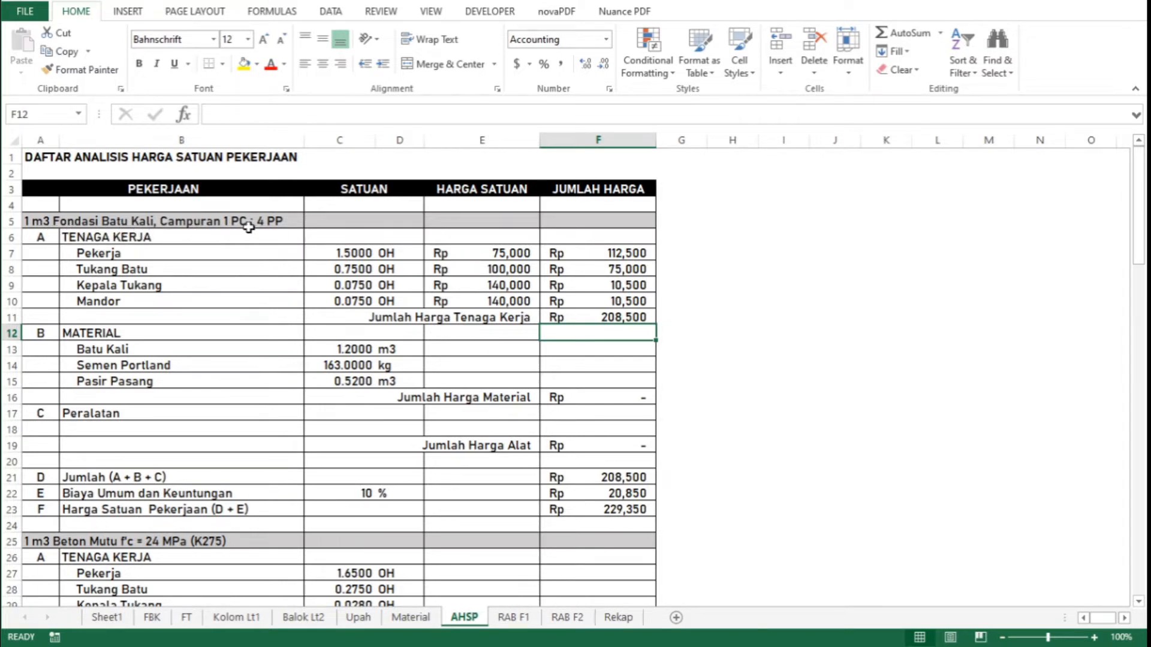
left_click(614, 317)
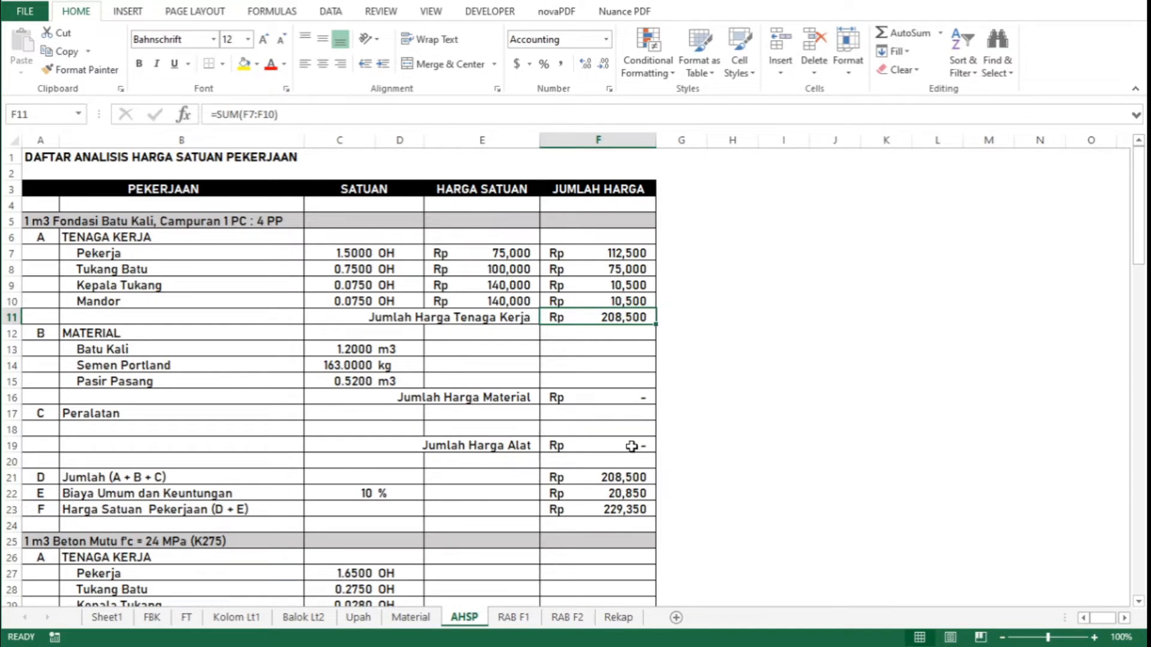
left_click(628, 479)
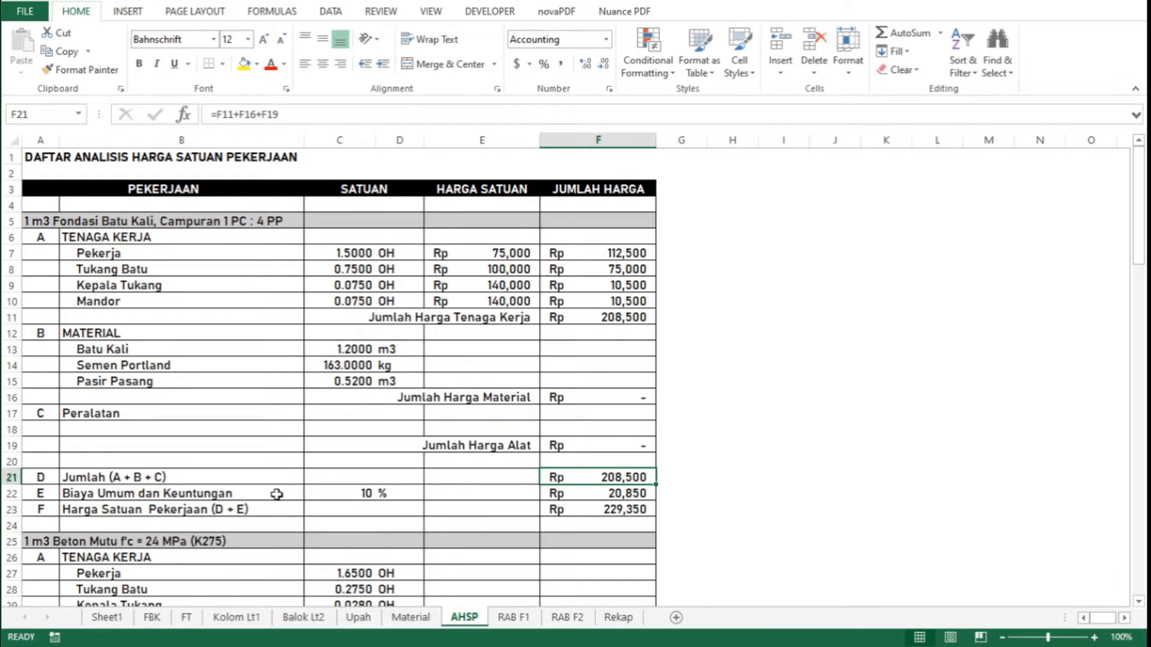
Inspect the overhead and profit percentage in C22 and the formulas of its amount in F22 and the final unit price in F23
left_click(341, 497)
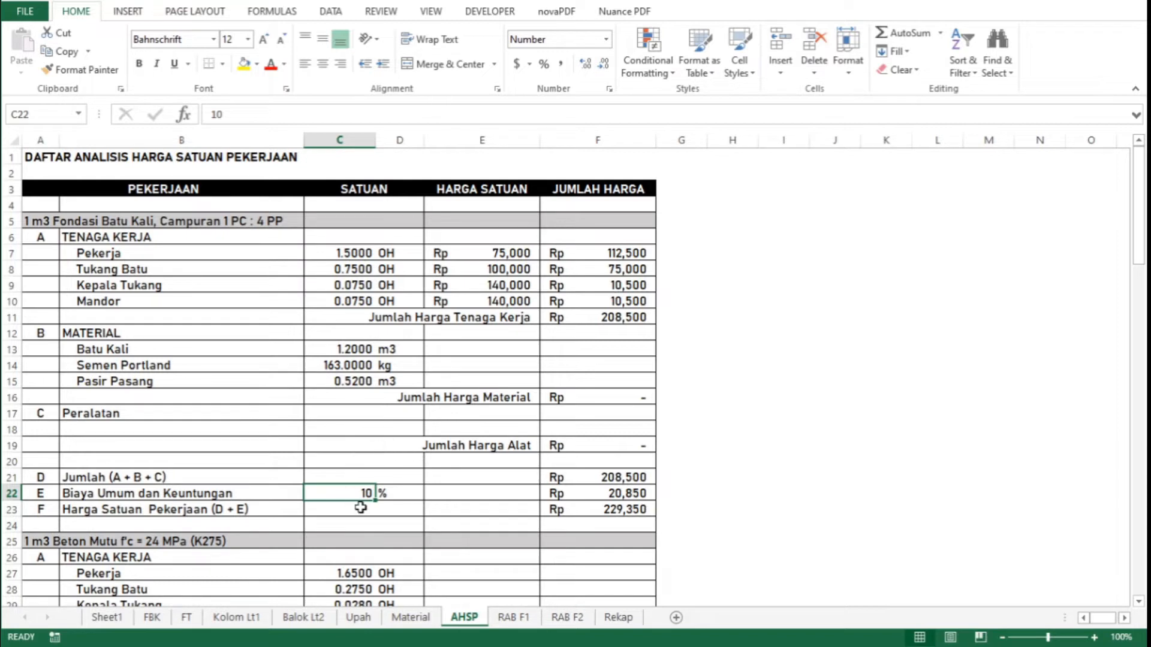
left_click(594, 497)
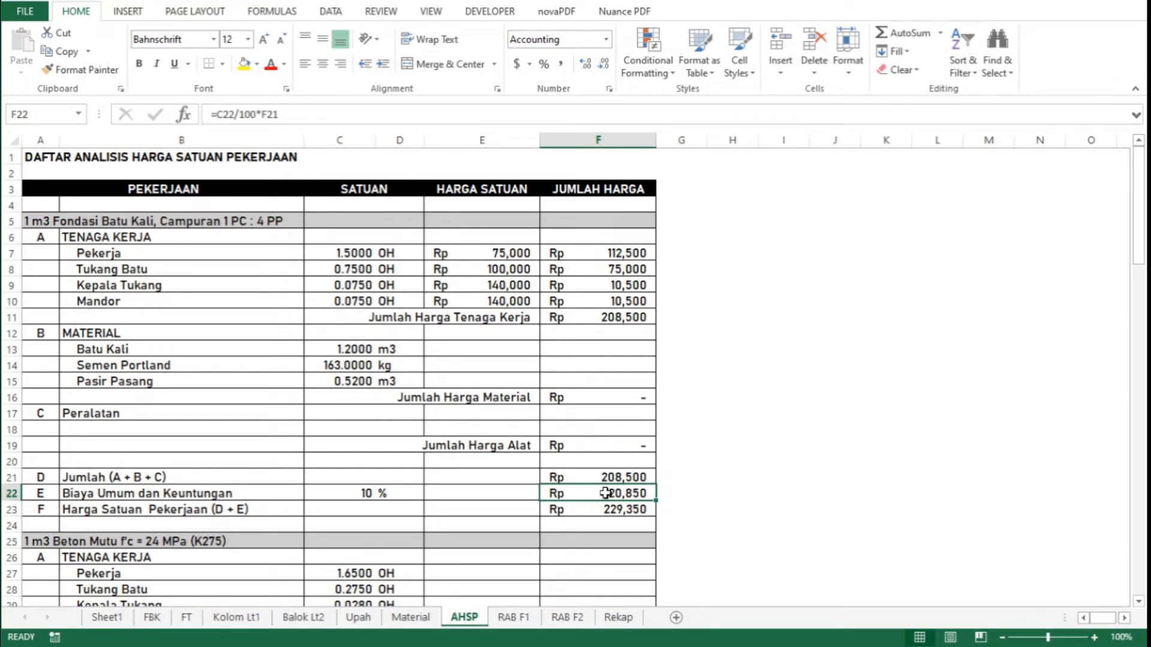
left_click(600, 512)
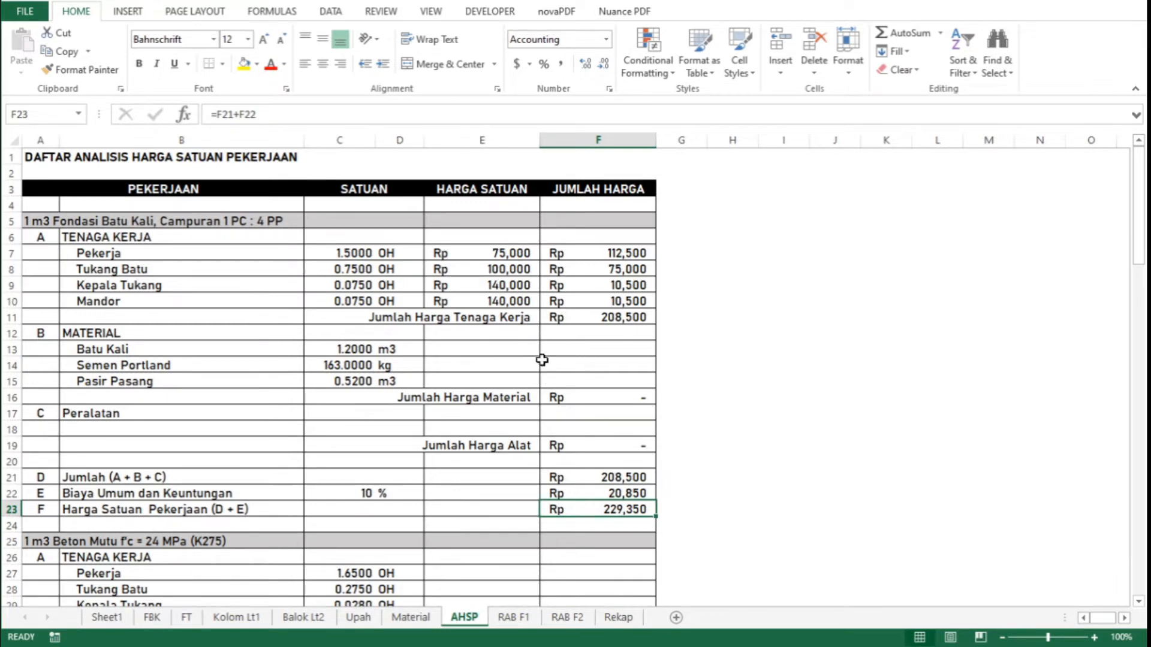
Copy the labour unit price and total formulas from E7:F10 to E27:F30 in the Beton Mutu f'c = 24 MPa (K275) analysis
left_click(495, 257)
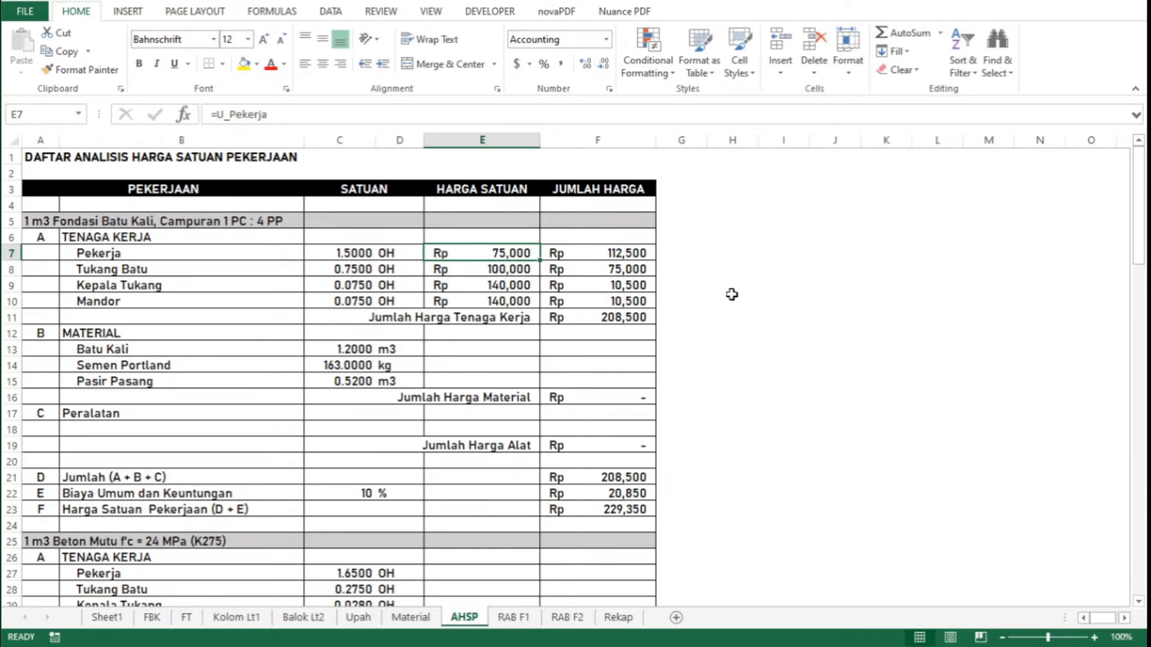
key("shift+Down")
key("shift+Down")
key("shift+Down")
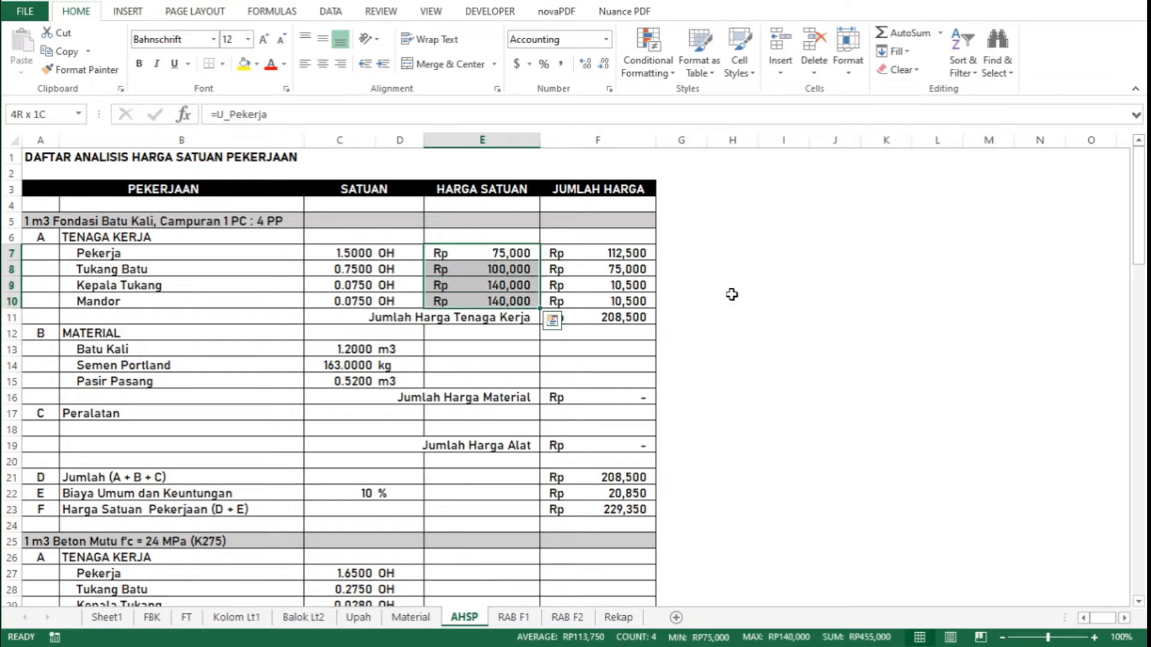
key("shift+Right")
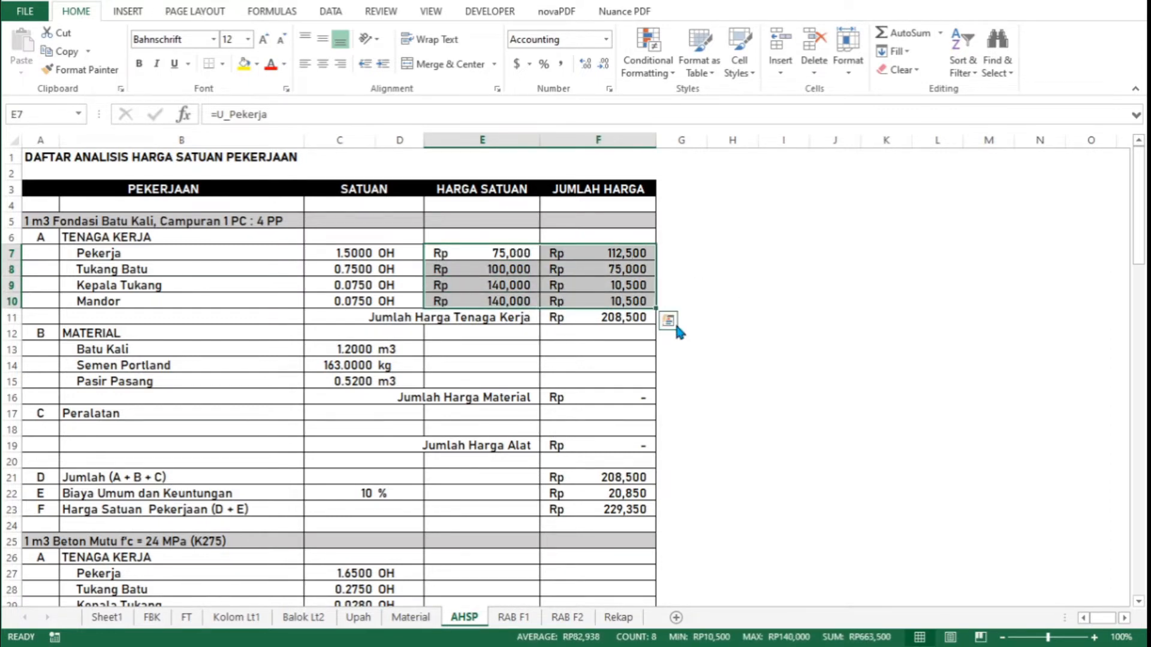
key("ctrl+c")
key("Down")
key("Down")
key("Down")
key("Down")
key("Down")
key("Down")
key("Down")
key("Down")
key("Down")
key("Down")
key("Down")
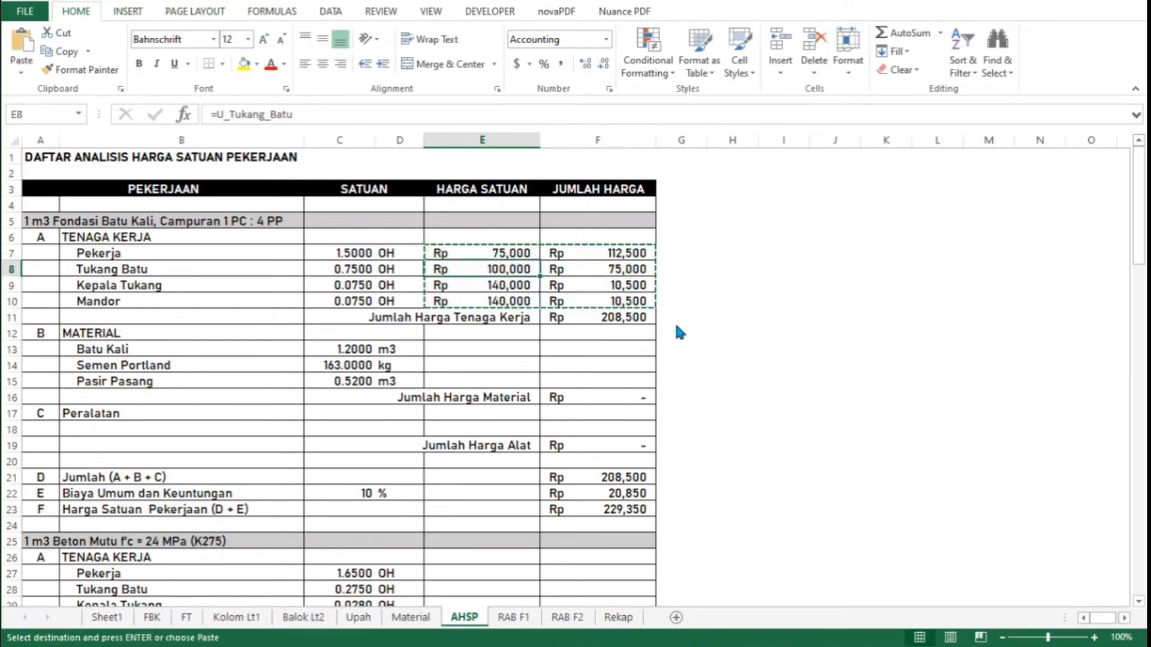
key("Down")
key("Down")
key("Down")
key("Down")
key("Down")
key("Down")
key("Down")
key("Down")
key("Down")
key("Down")
key("Down")
key("Down")
key("Down")
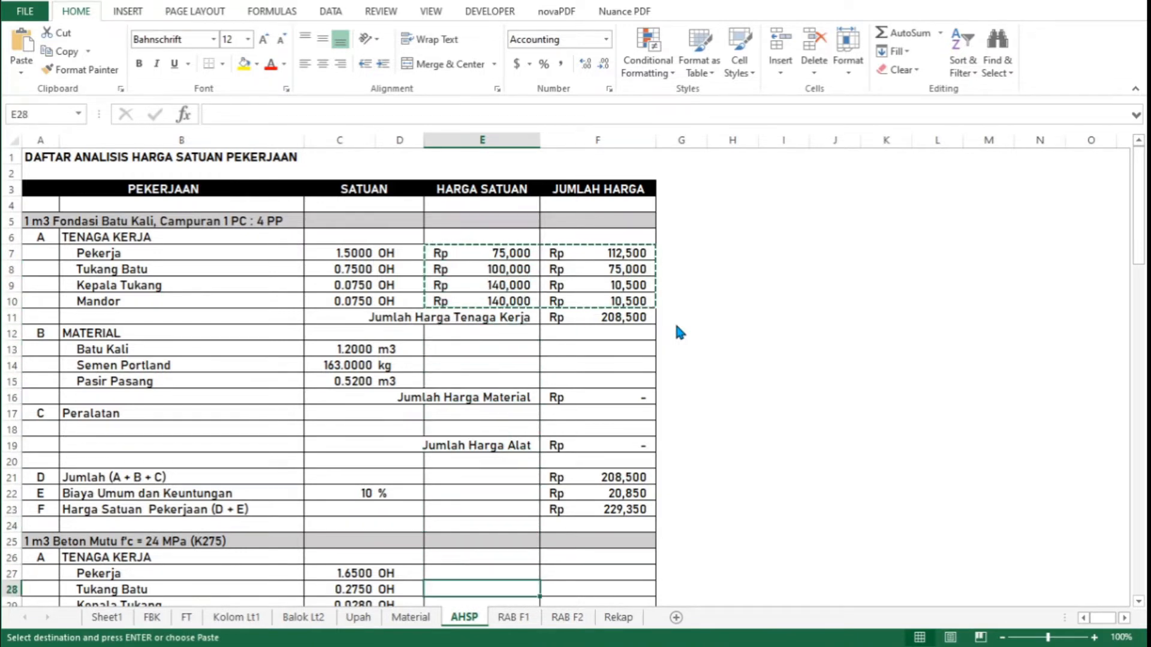
key("Up")
key("Up")
key("Up")
key("Up")
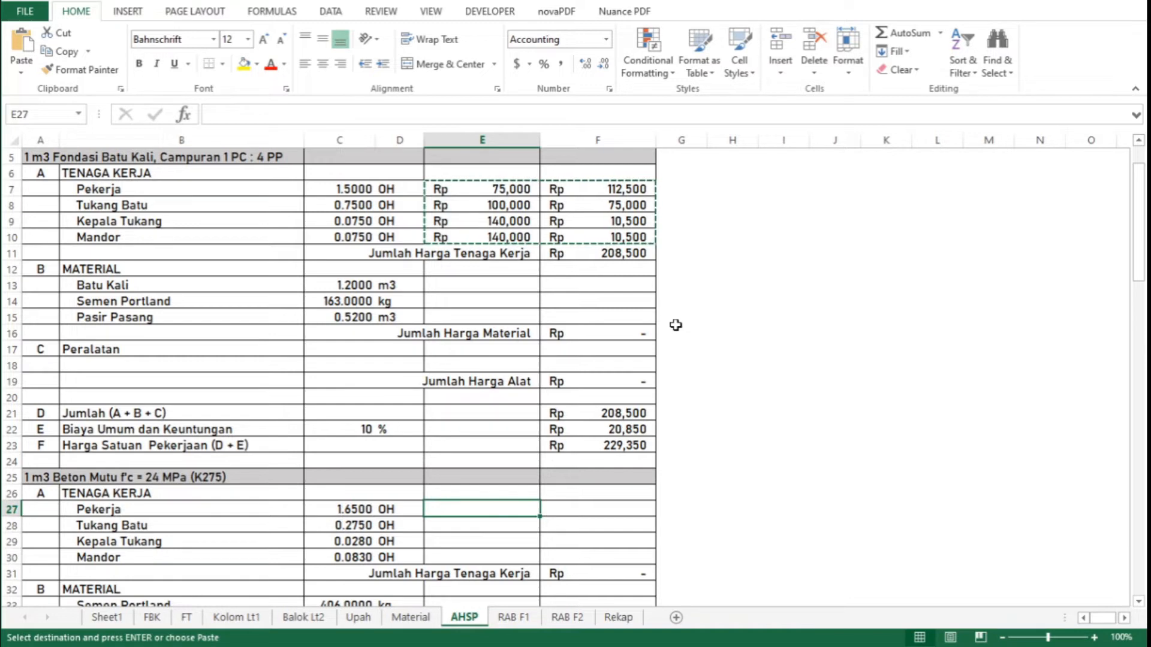
key("ctrl+v")
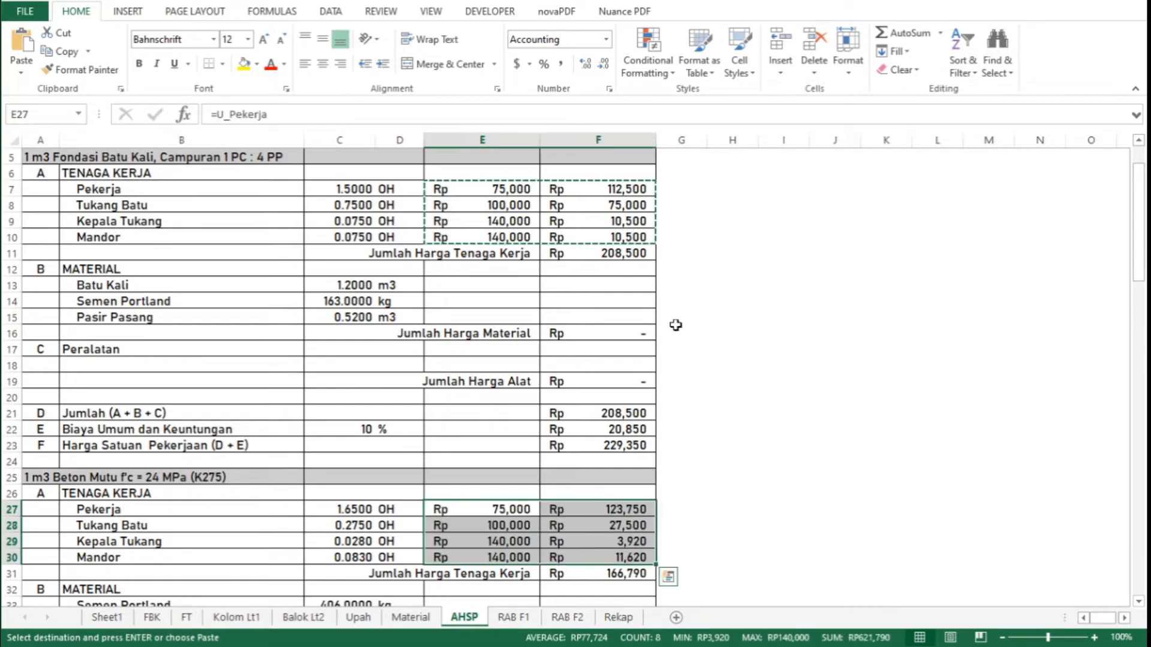
Check the wage name references in the copied labour unit price cells E27:E30
key("Down")
key("Up")
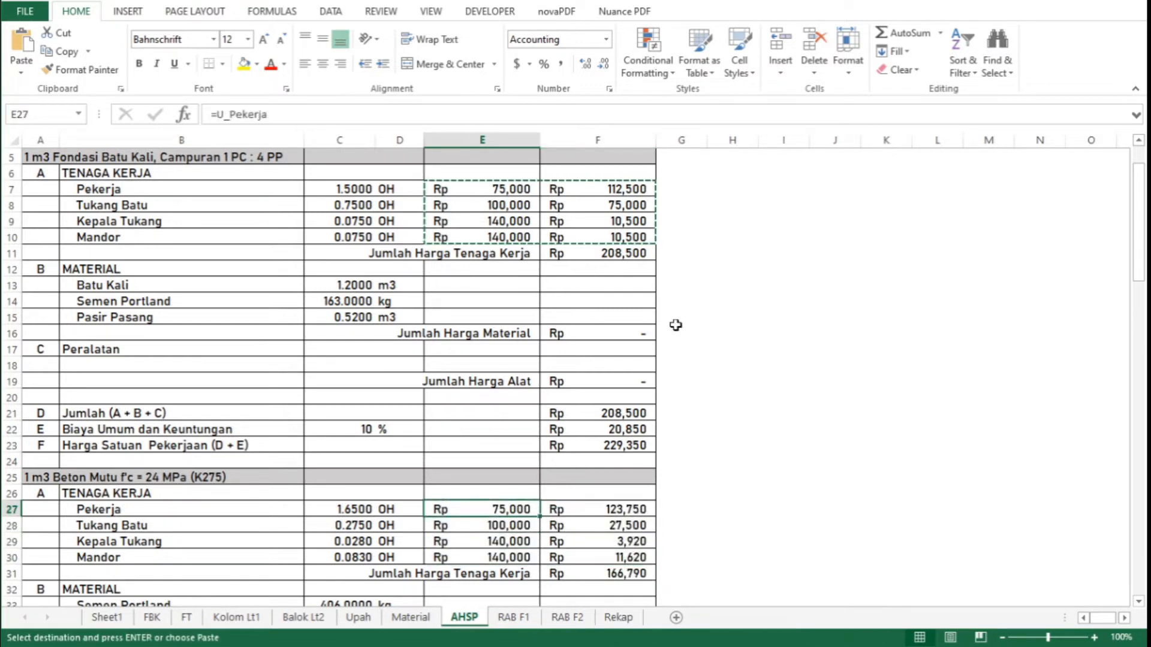
left_click(523, 532)
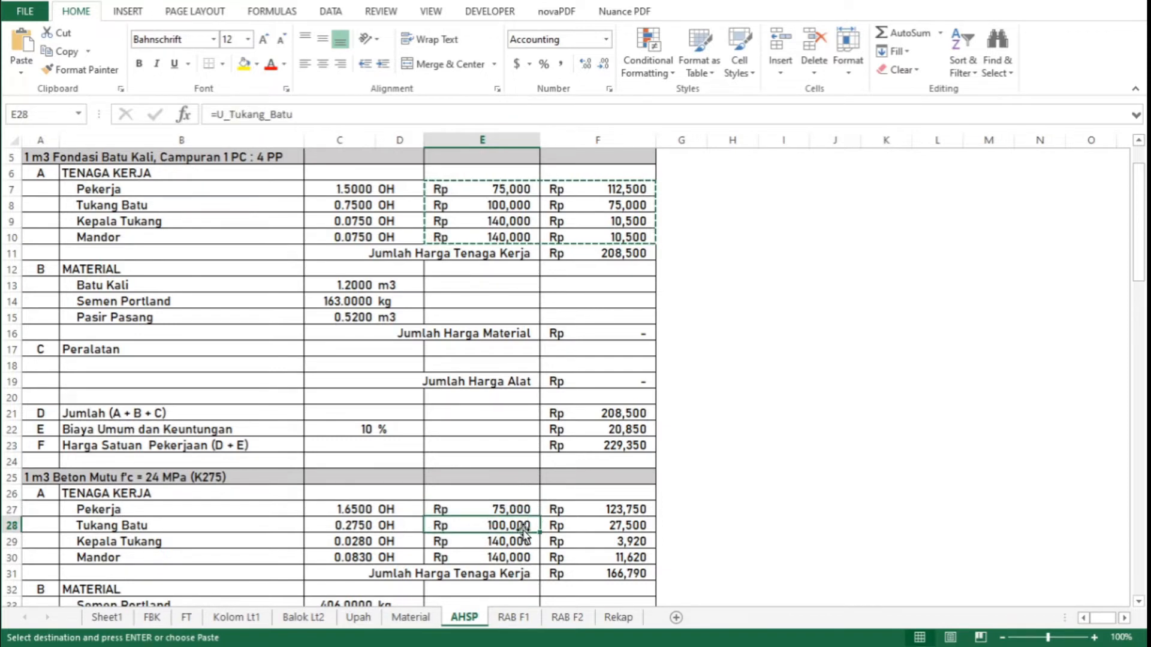
left_click(529, 551)
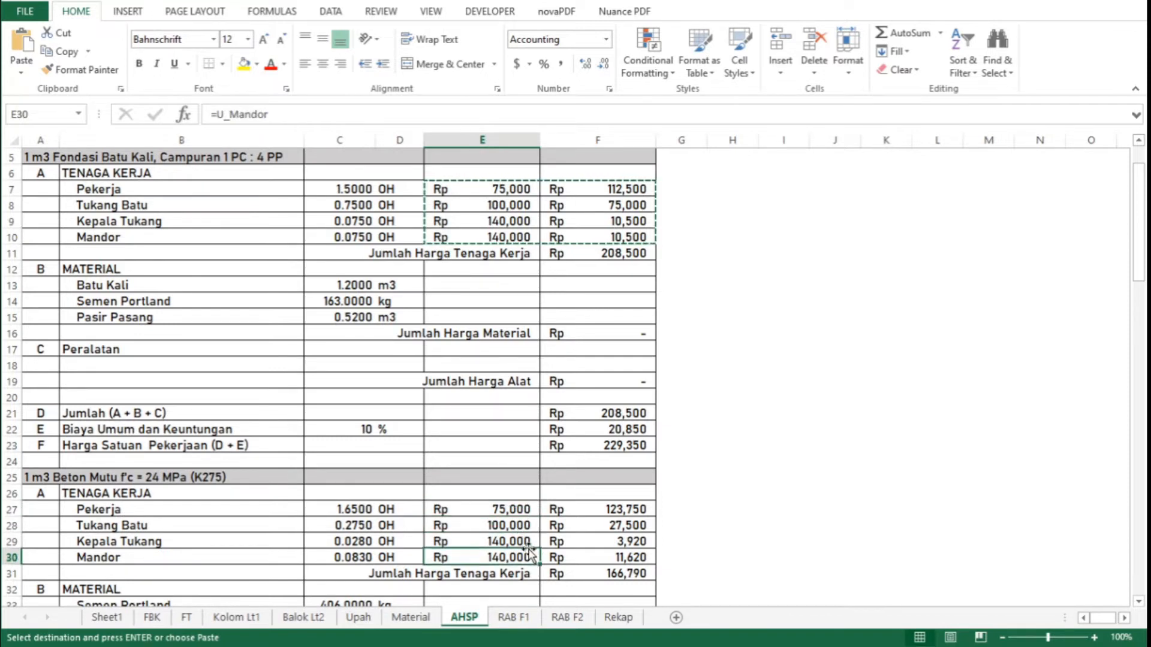
left_click(527, 540)
key("Down")
Copy the labour price formulas from E27:F30 to E47:F50 in the Bekesting untuk Fondasi analysis
key("Up")
key("Up")
key("Up")
key("shift+Down")
key("shift+Down")
key("shift+Down")
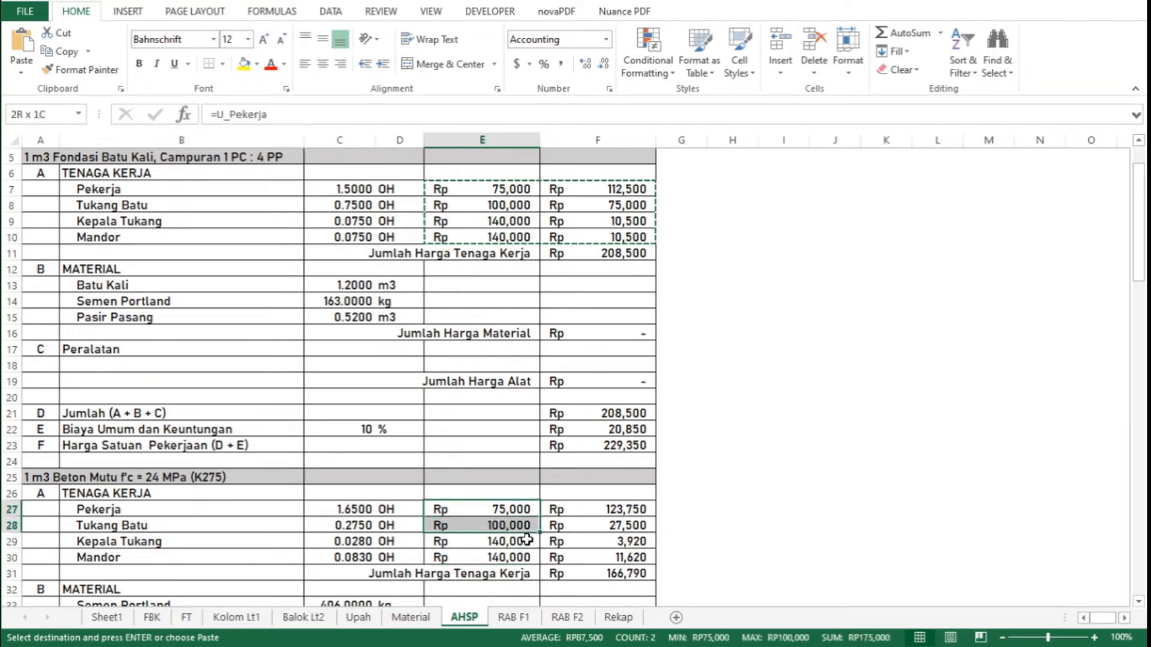
key("shift+Right")
key("Return")
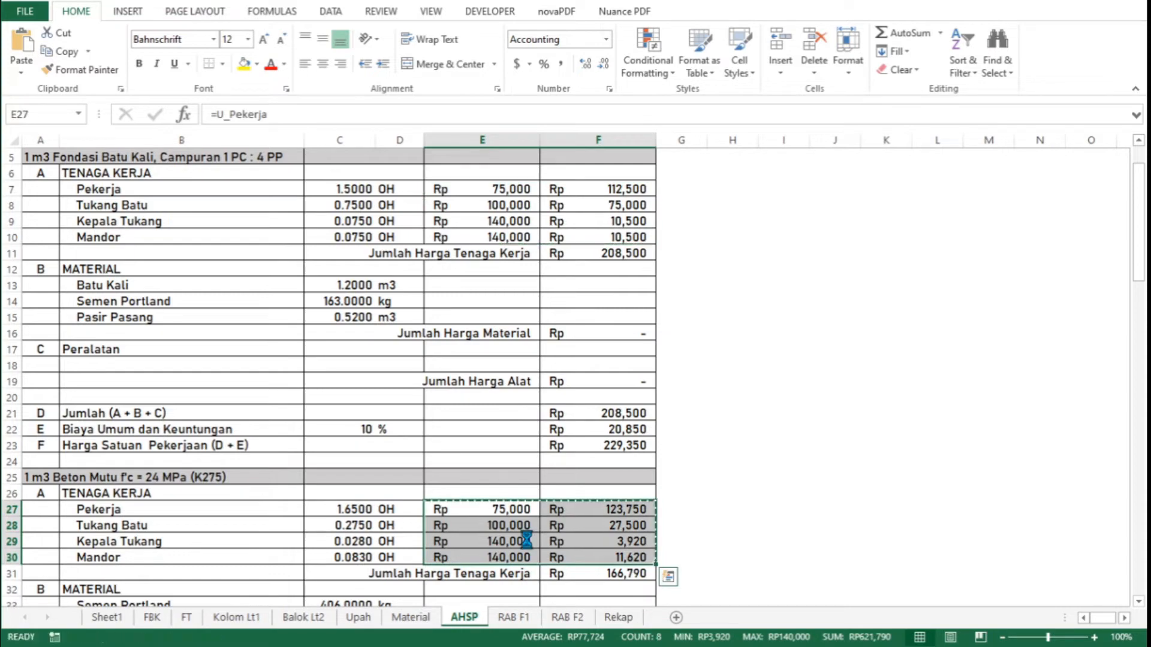
key("ctrl+c")
key("Down")
key("Down")
key("Down")
key("Down")
key("Down")
key("Down")
key("Down")
key("Down")
key("Down")
key("Down")
key("Down")
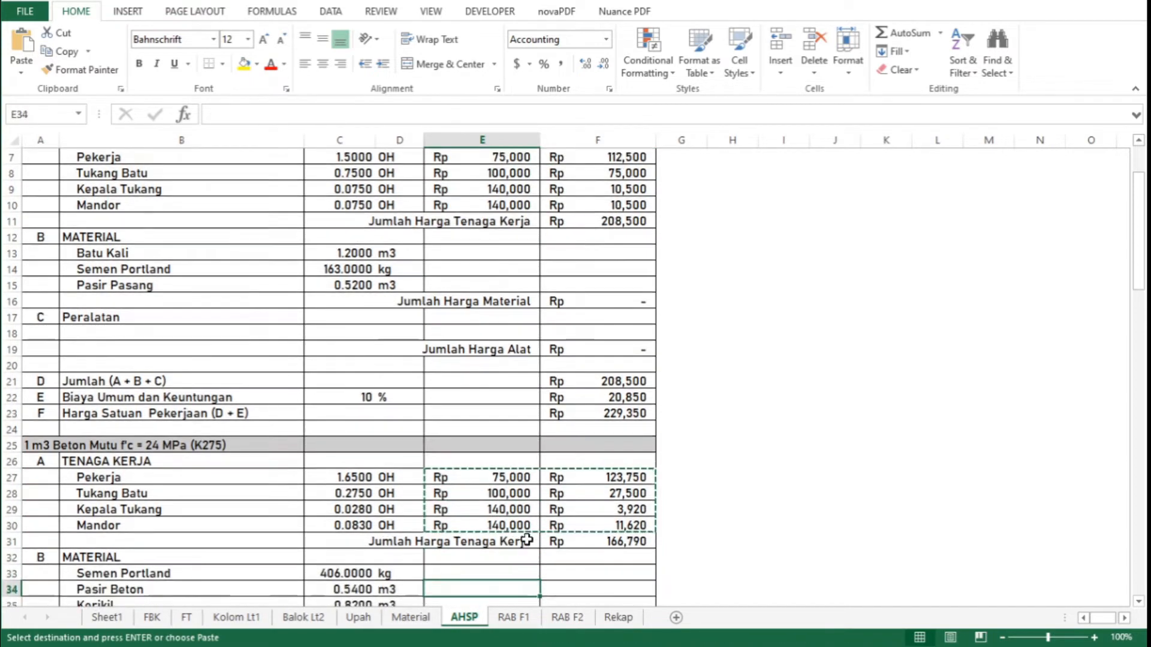
key("Down")
key("Down")
key("Down")
key("Down")
key("Down")
key("Down")
key("Down")
key("Down")
key("Down")
key("Down")
key("Down")
key("Down")
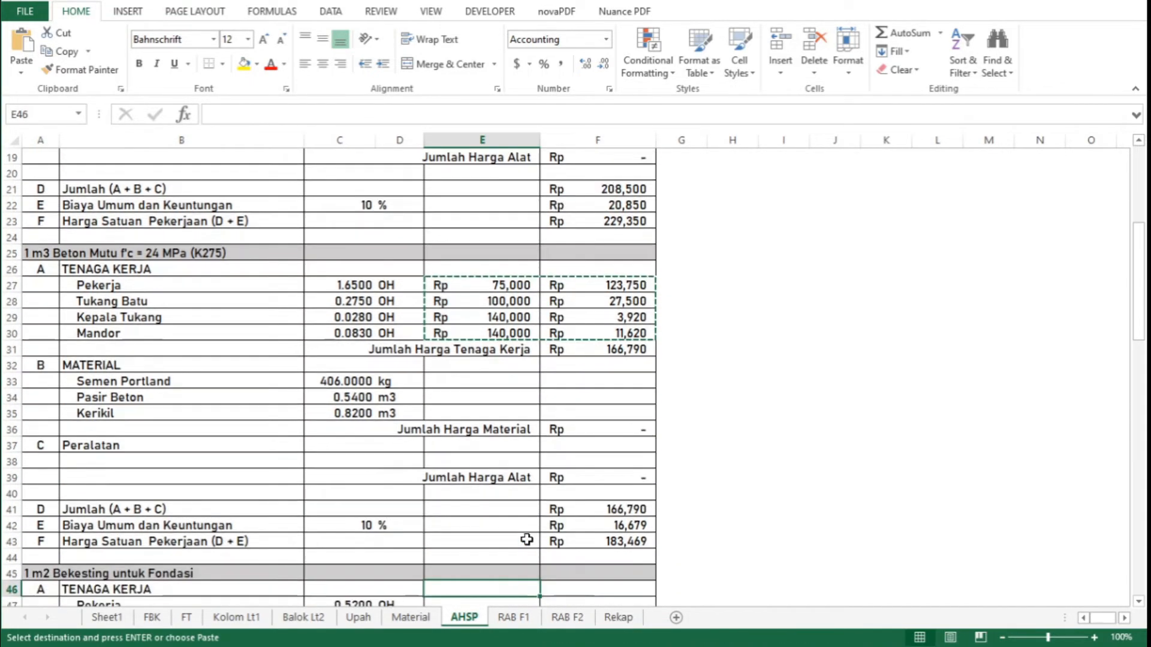
key("Down")
key("Down")
key("Down")
key("Up")
key("Up")
key("Up")
key("Up")
key("Up")
key("Up")
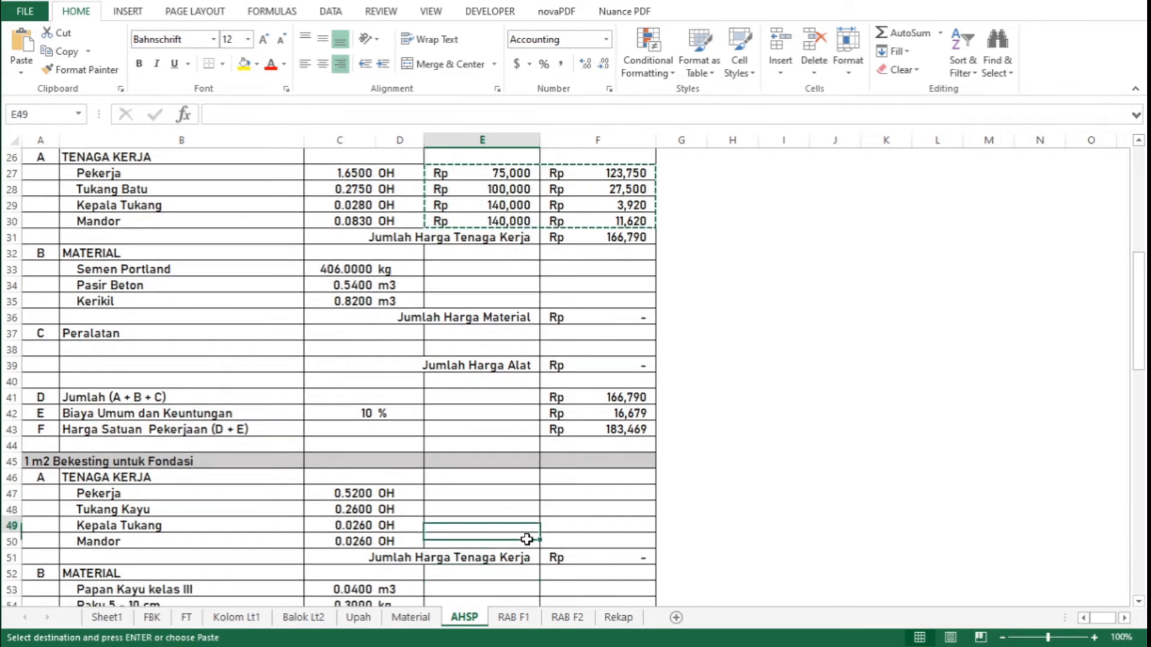
key("ctrl+v")
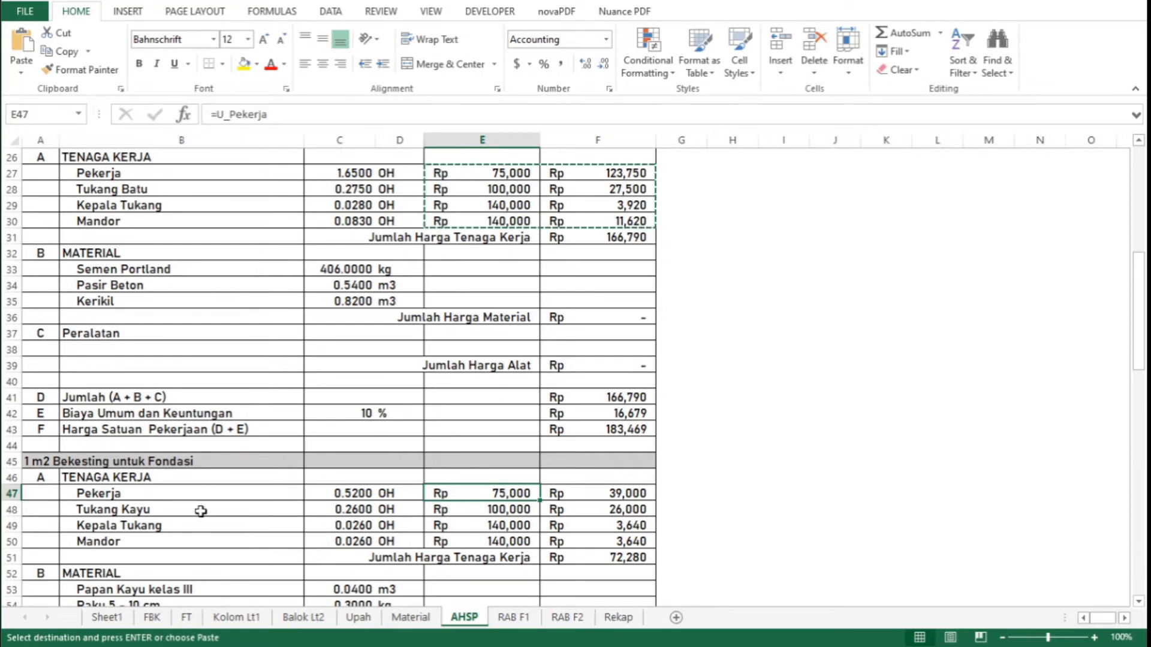
Change the Tukang Kayu unit price link in E48 to =U_Tukang_Kayu
left_click(462, 511)
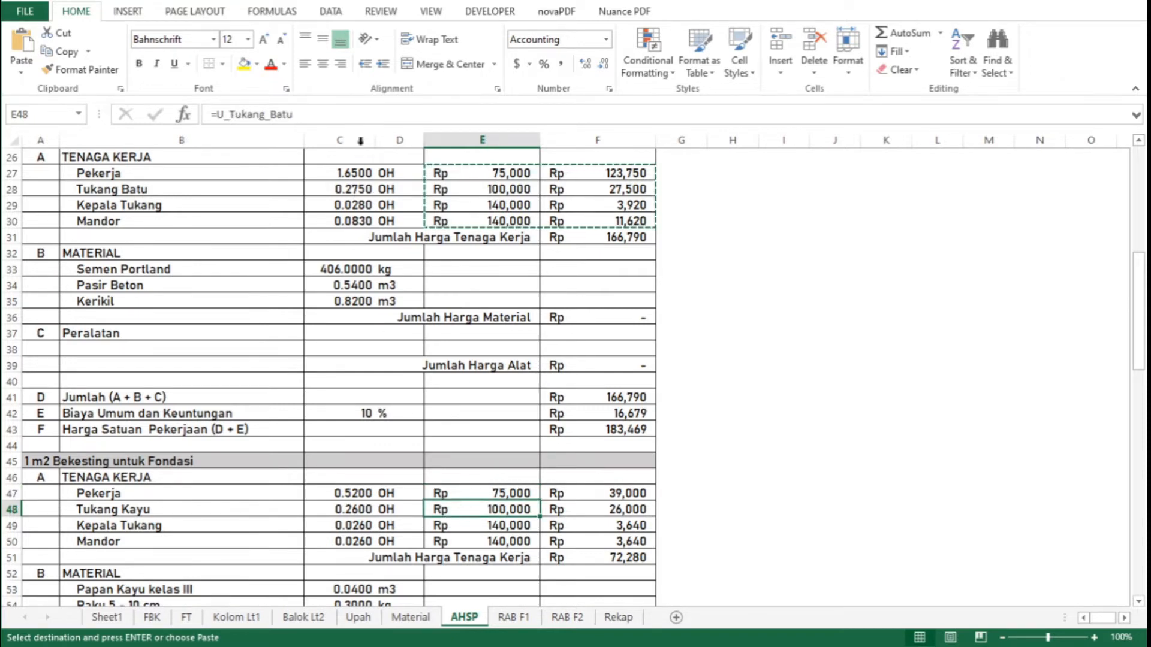
left_click(349, 116)
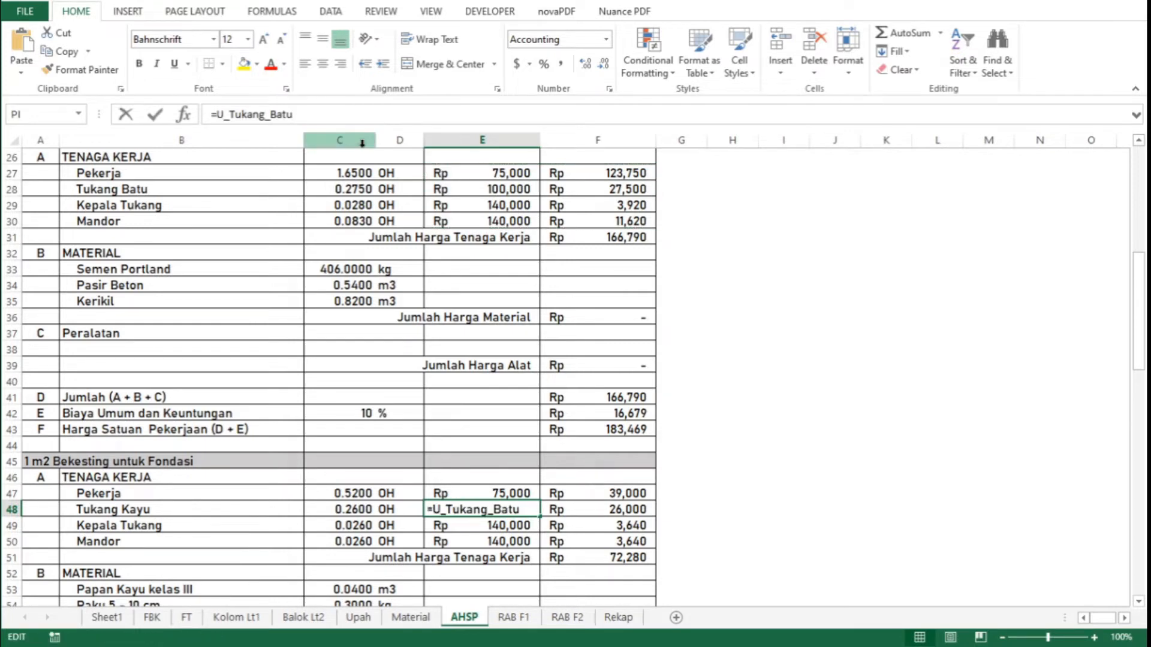
key("BackSpace")
key("BackSpace")
key("BackSpace")
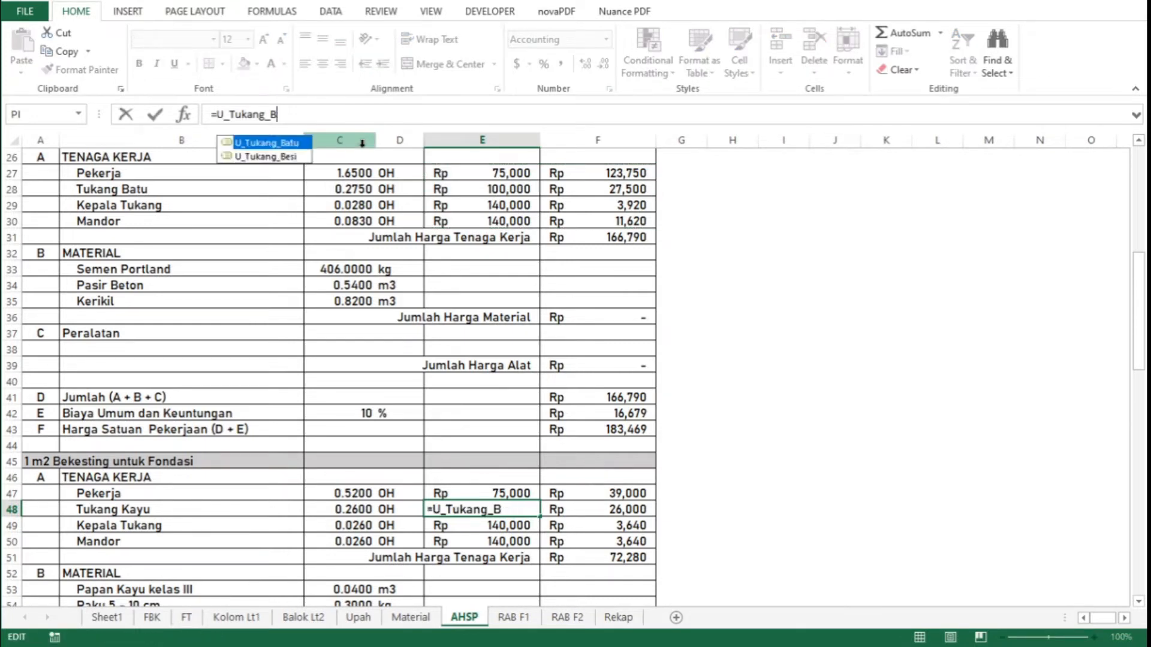
type("K")
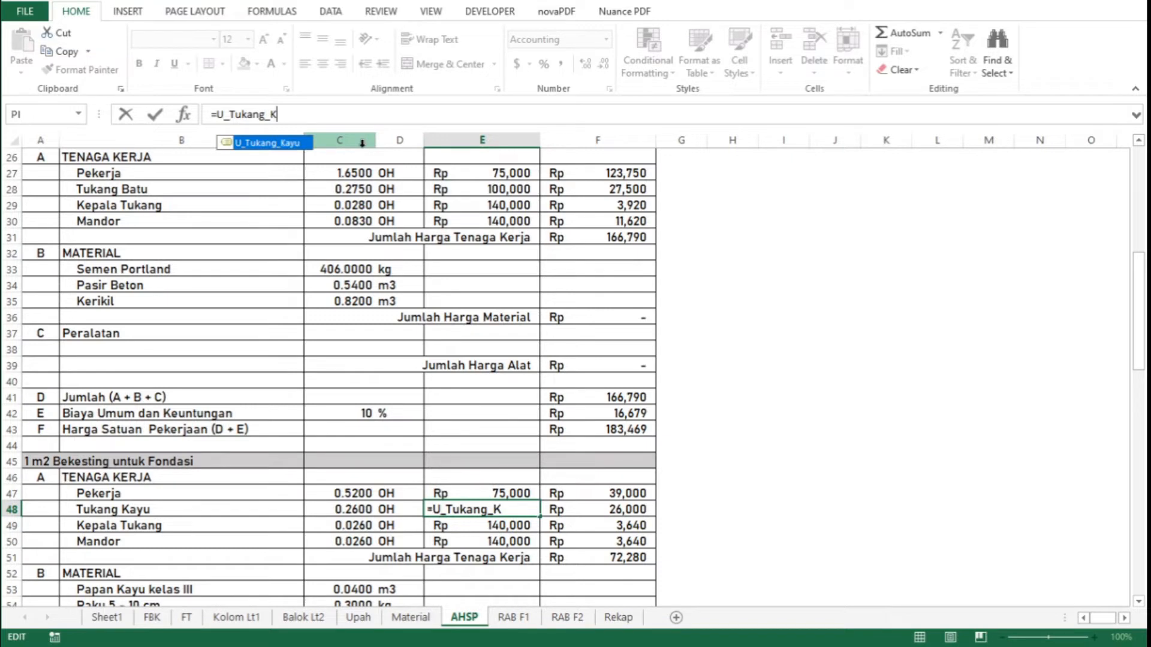
type("ayu")
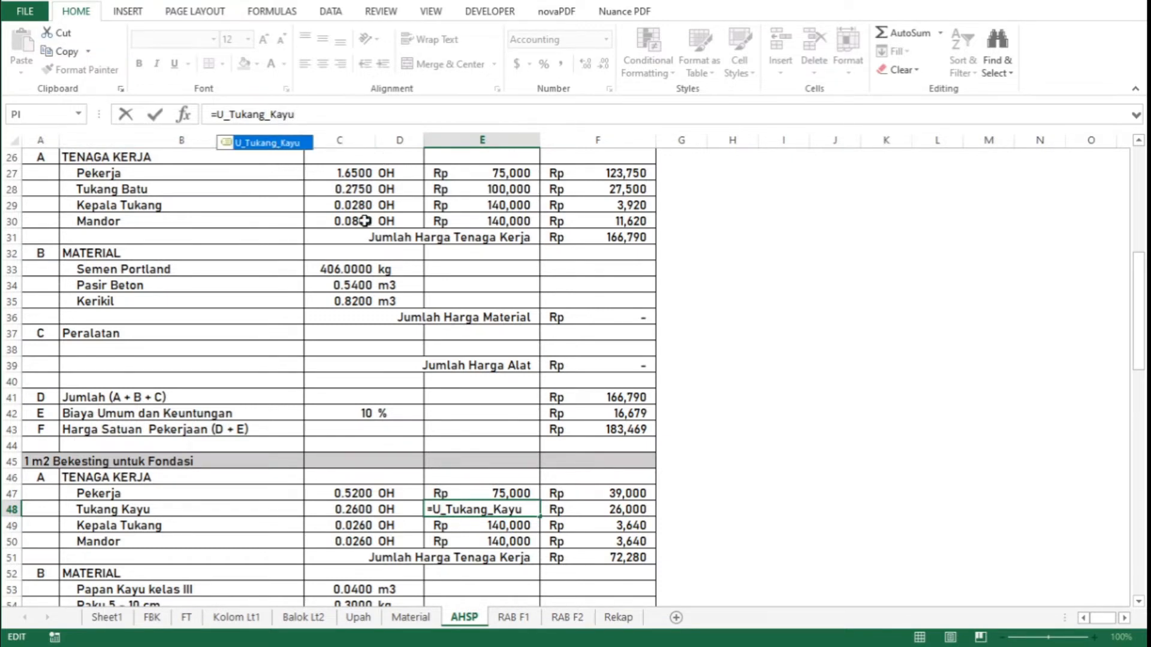
key("Return")
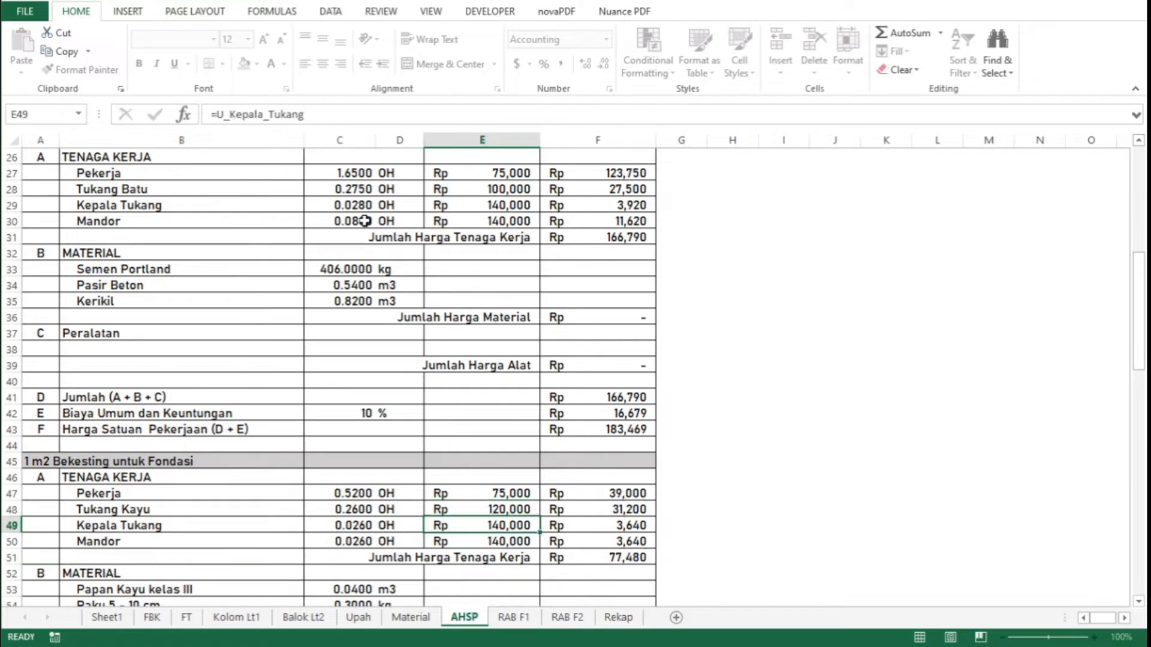
Copy the labour price formulas from E47:F50 to E67:F70 in the Bekesting untuk Kolom analysis
key("Up")
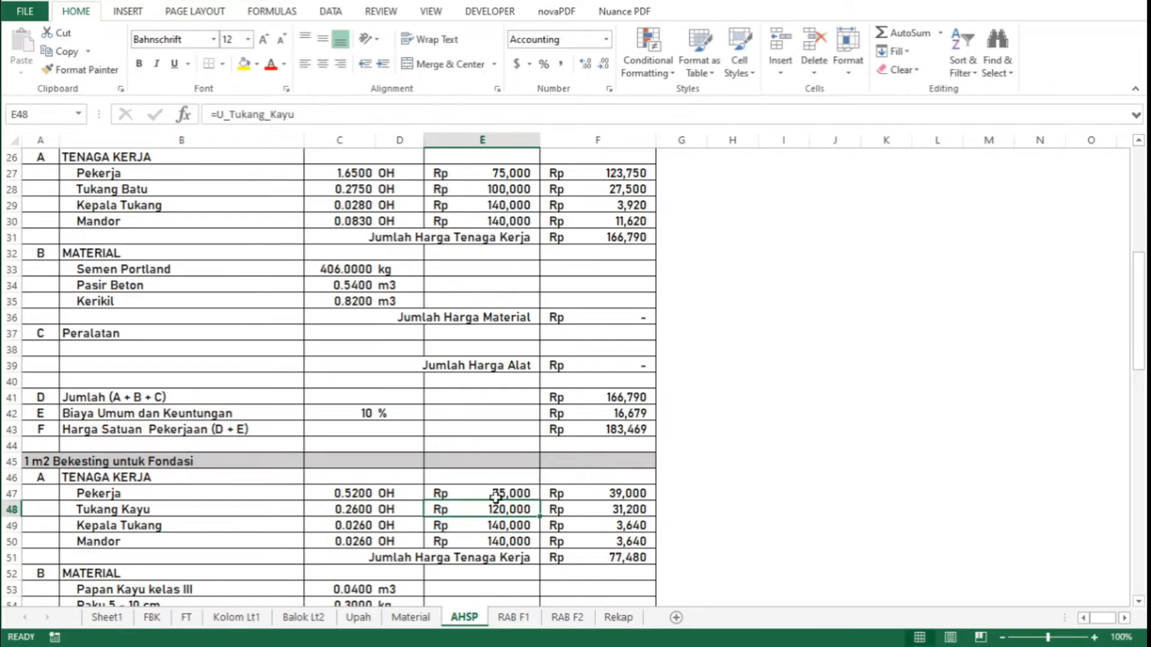
key("Up")
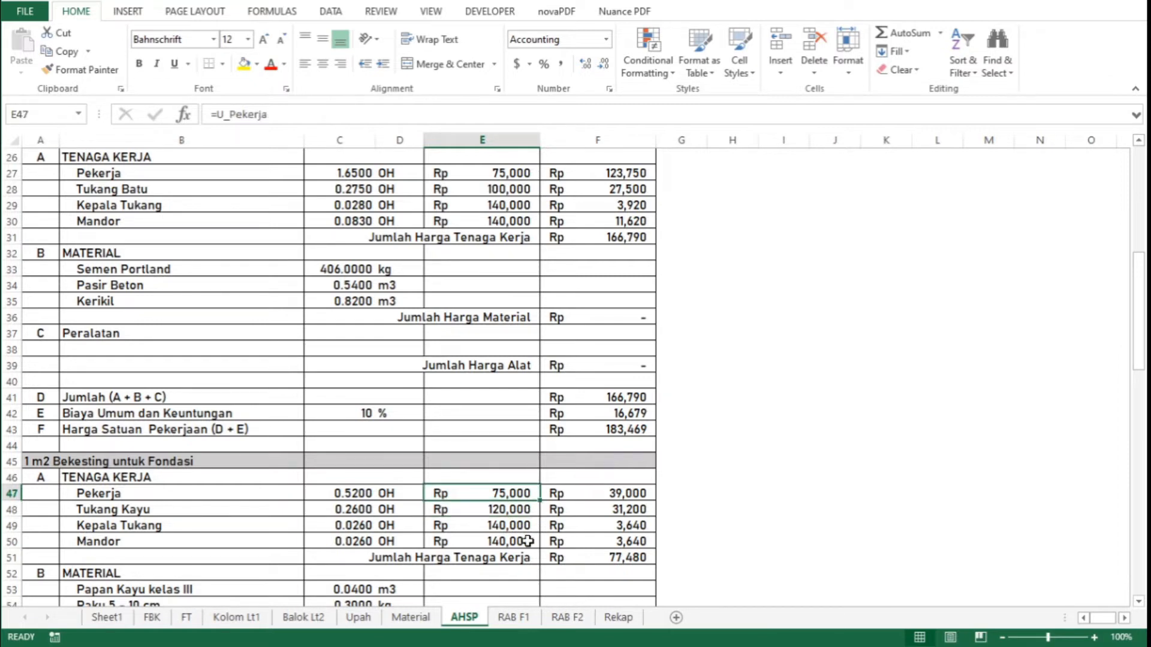
key("shift+Down")
key("shift+Down")
key("shift+Down")
key("shift+Right")
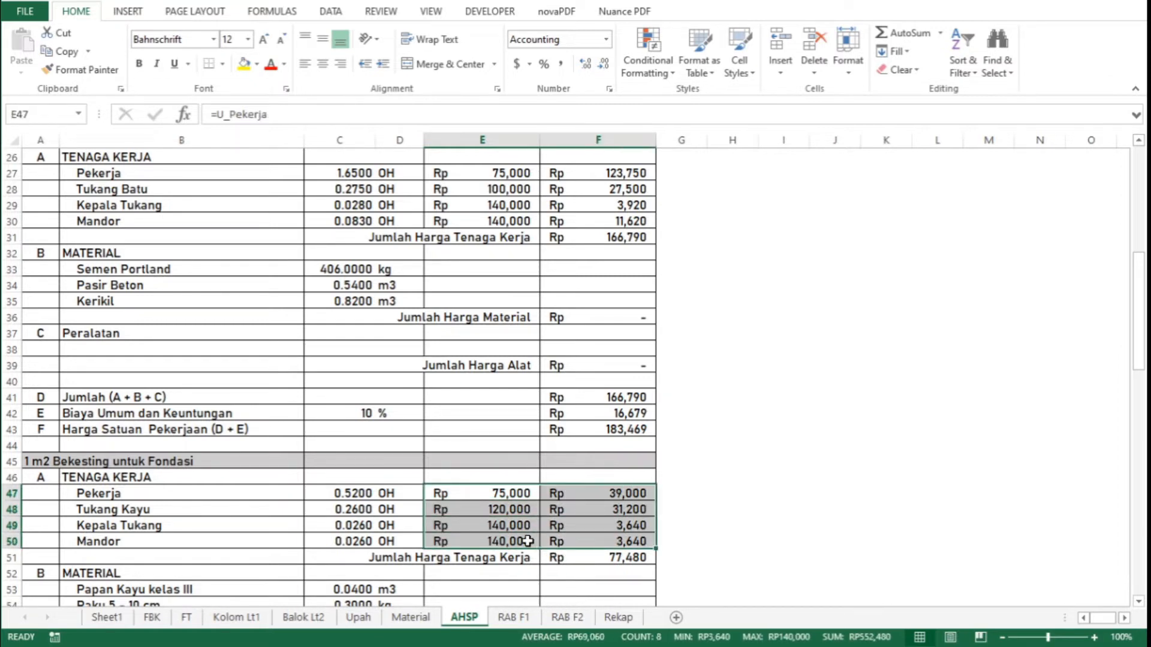
key("ctrl+c")
key("Down")
key("Down")
key("Down")
key("Down")
key("Down")
key("Down")
key("Down")
key("Down")
key("Down")
key("Down")
key("Down")
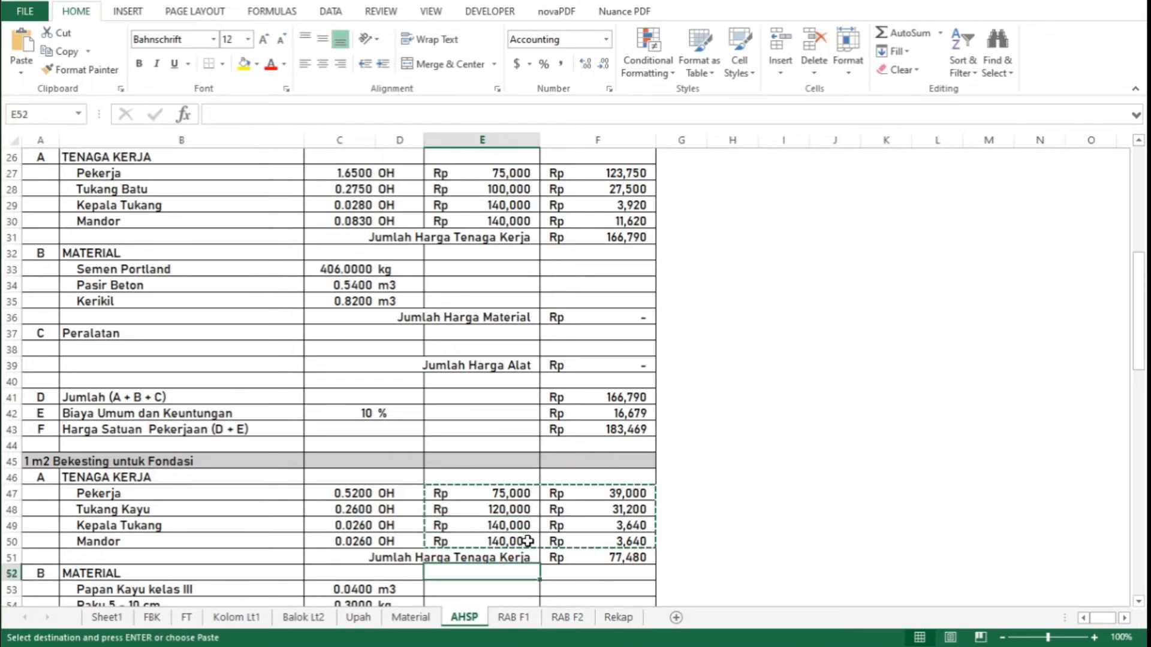
key("Down")
key("Down")
key("Down")
key("Down")
key("Down")
key("Down")
key("Down")
key("Down")
key("Down")
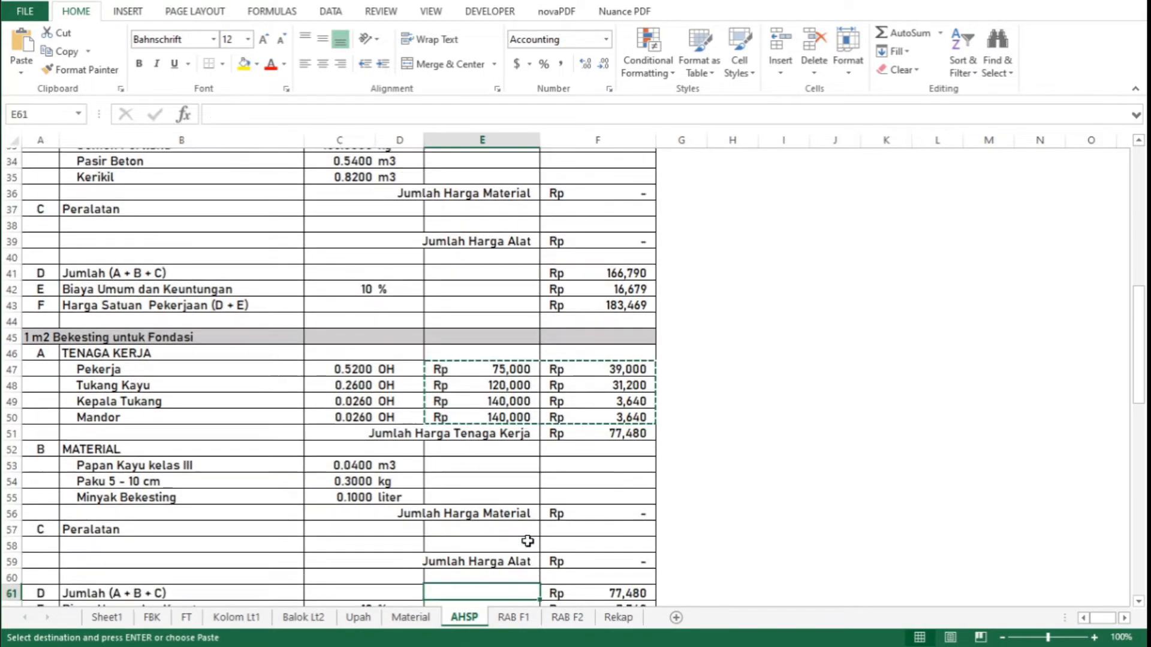
key("Down")
key("Down")
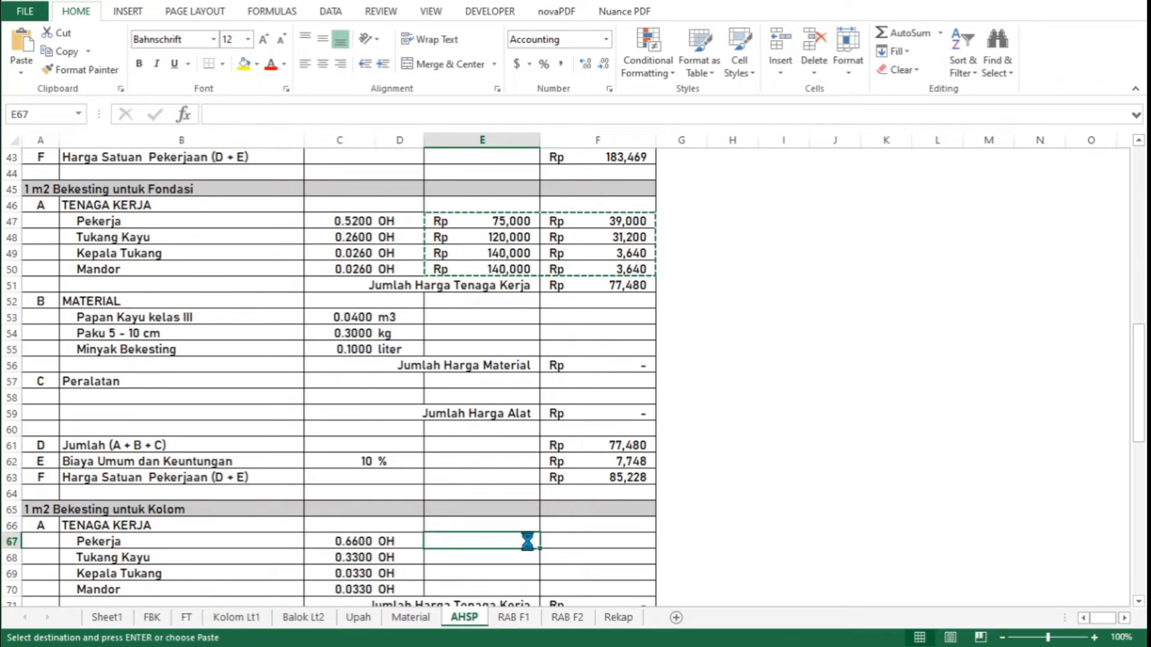
key("ctrl+v")
key("Down")
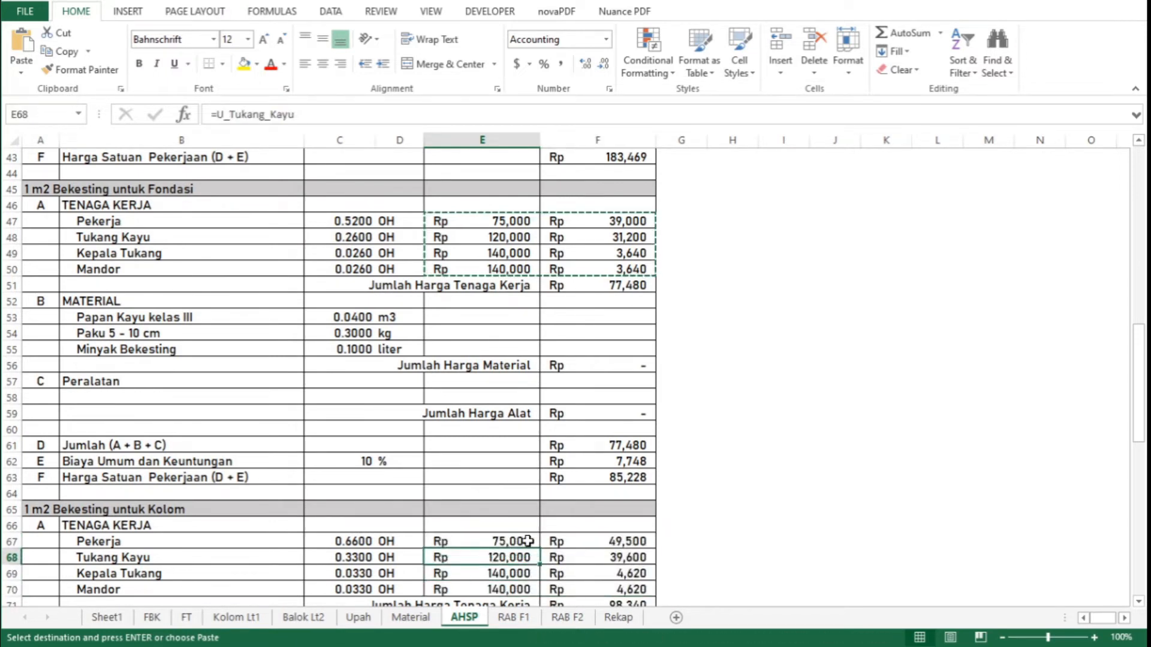
Copy the labour price formulas from E47:F50 to E90:F93 in the 1 kg Pembesian analysis
key("Down")
key("Down")
key("Down")
key("Down")
key("Down")
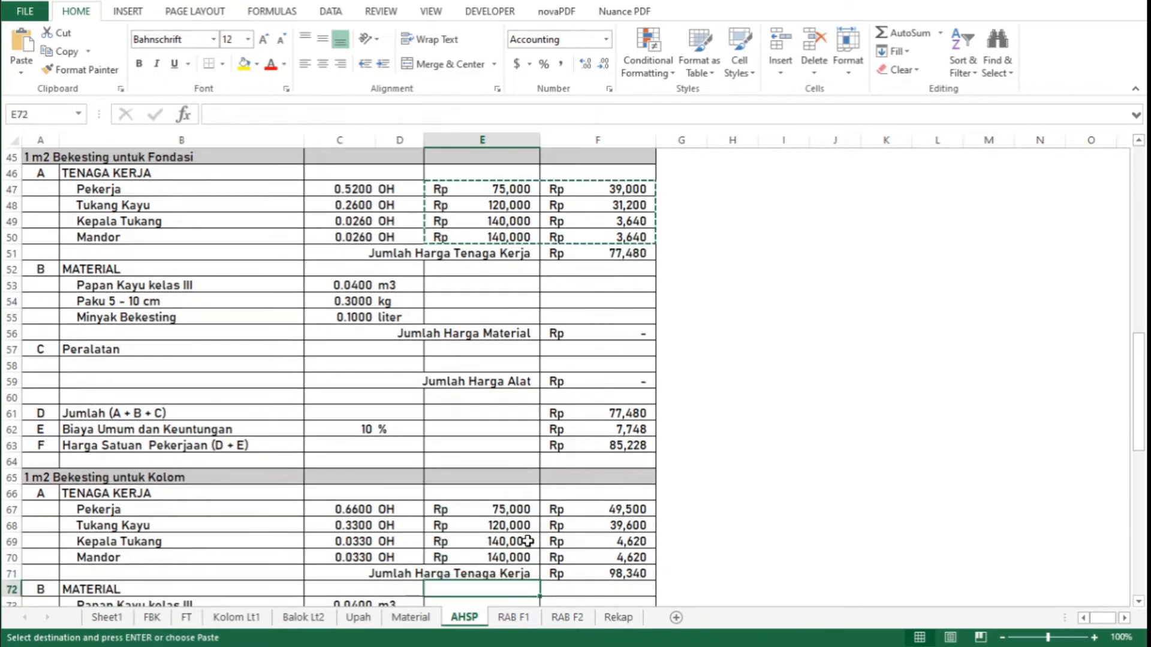
key("Down")
key("Down")
key("Down")
key("Down")
key("Down")
key("Down")
key("Down")
key("Down")
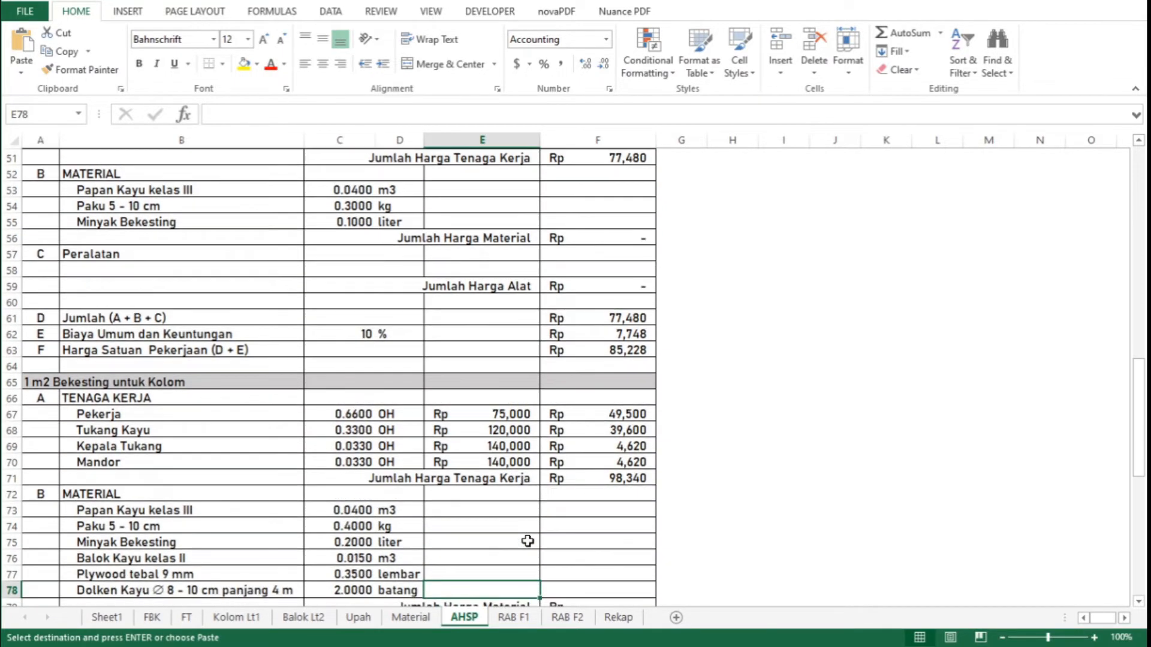
key("Down")
key("Down")
key("Down")
key("Down")
key("Down")
key("Down")
key("Down")
key("Down")
key("Down")
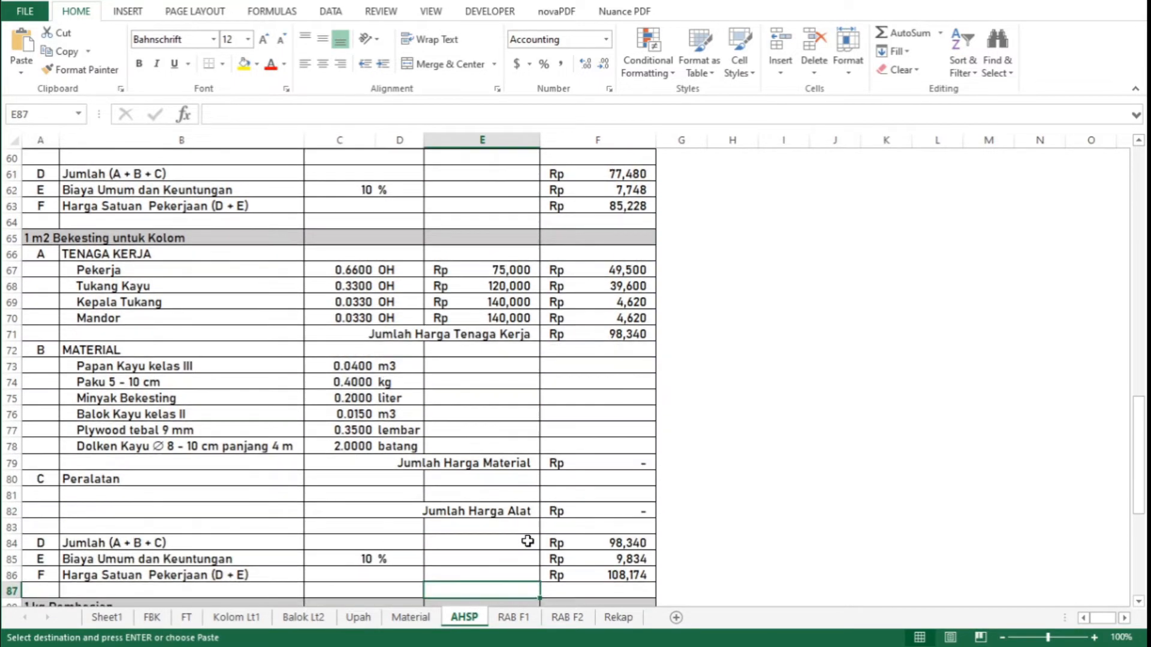
key("Down")
key("Down")
key("Down")
key("Down")
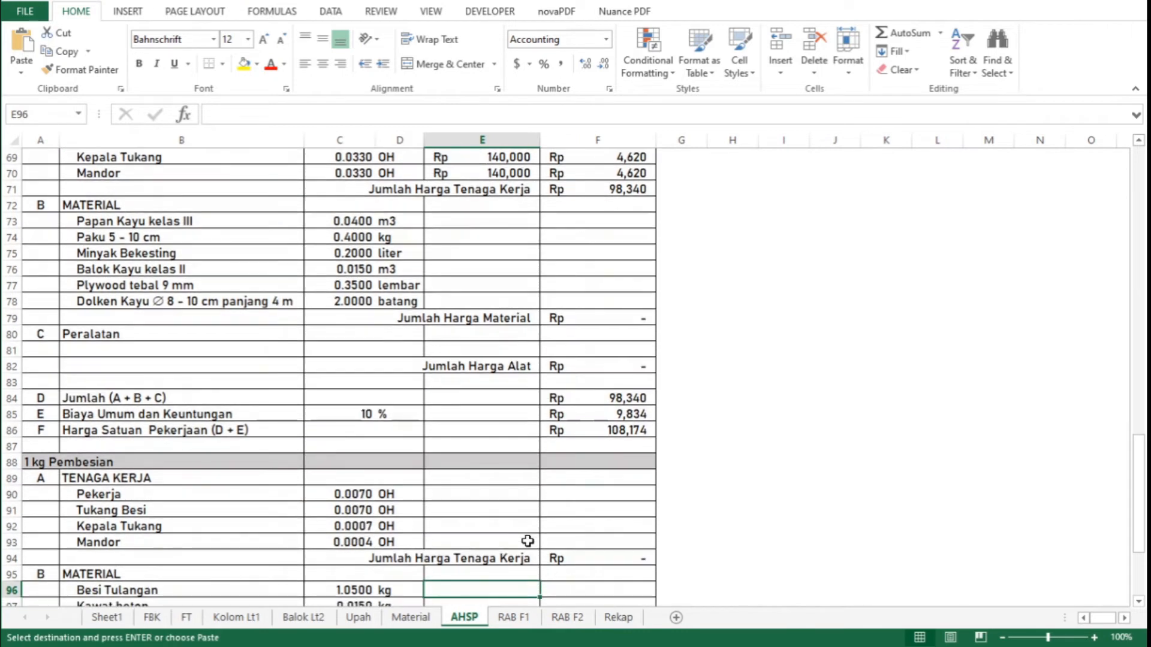
key("Up")
key("Up")
key("Up")
key("Up")
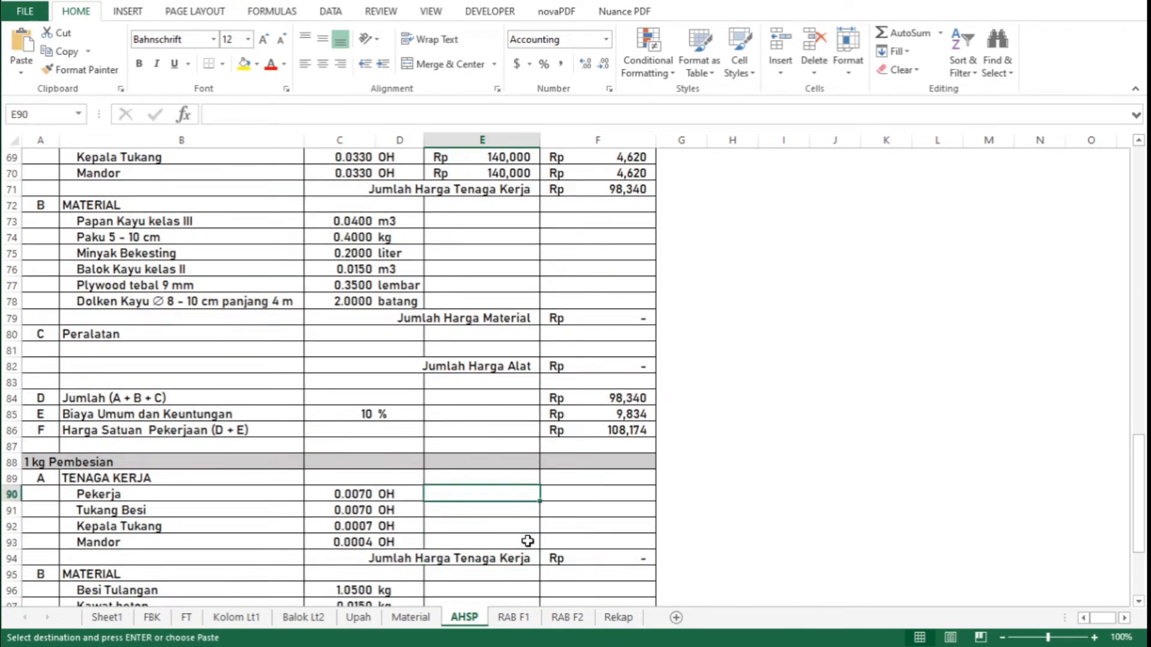
key("ctrl+v")
Change the Tukang Besi unit price link in E91 to =U_Tukang_Besi
key("Down")
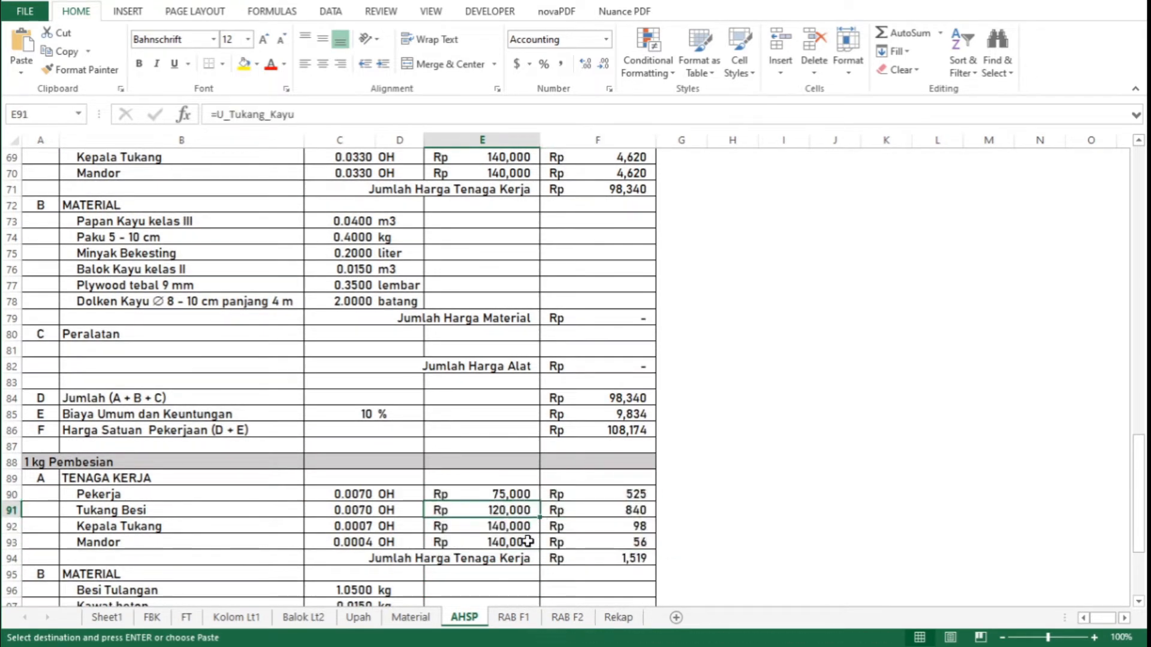
left_click(434, 117)
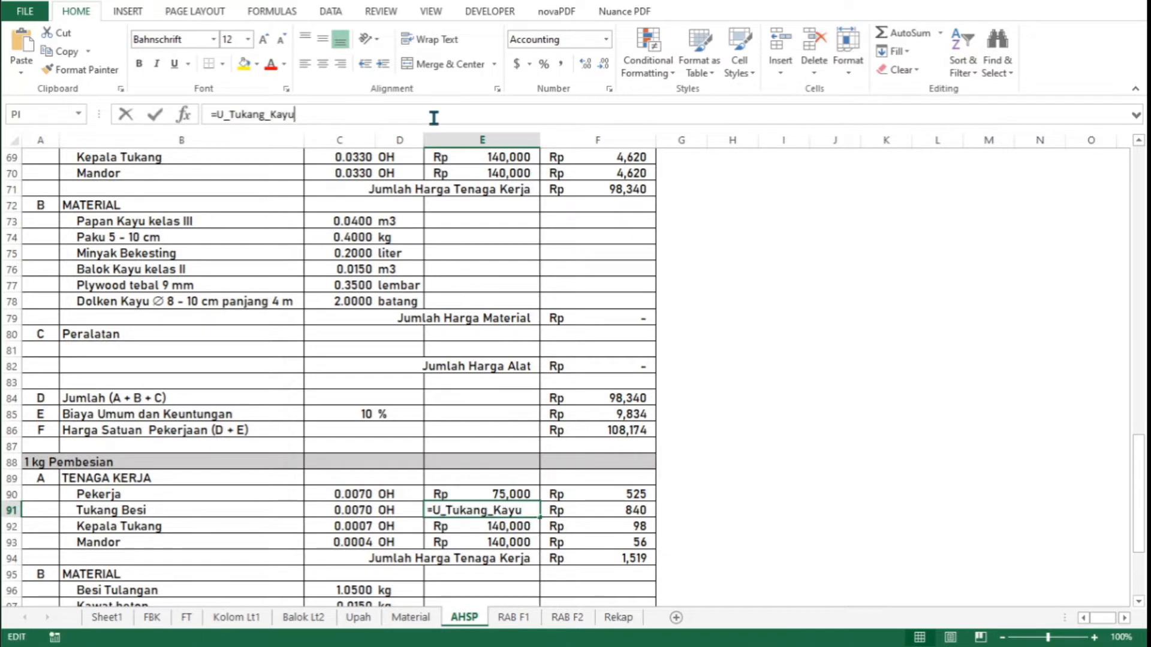
key("shift+Left")
key("shift+Left")
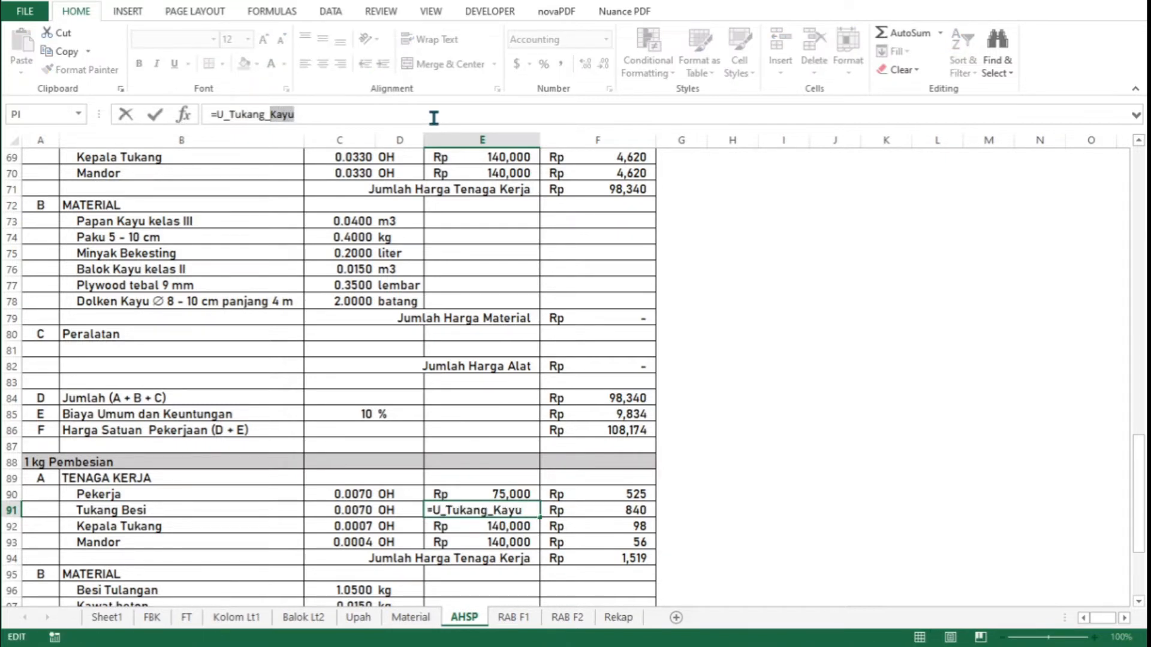
key("BackSpace")
type("Besi")
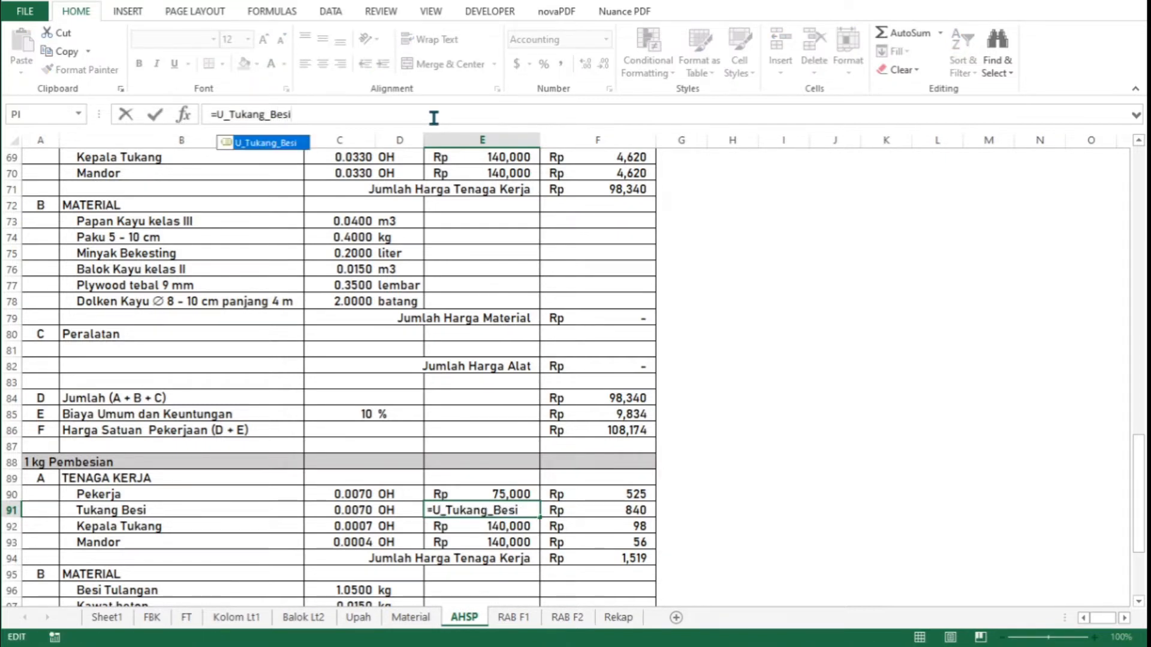
key("ctrl+Return")
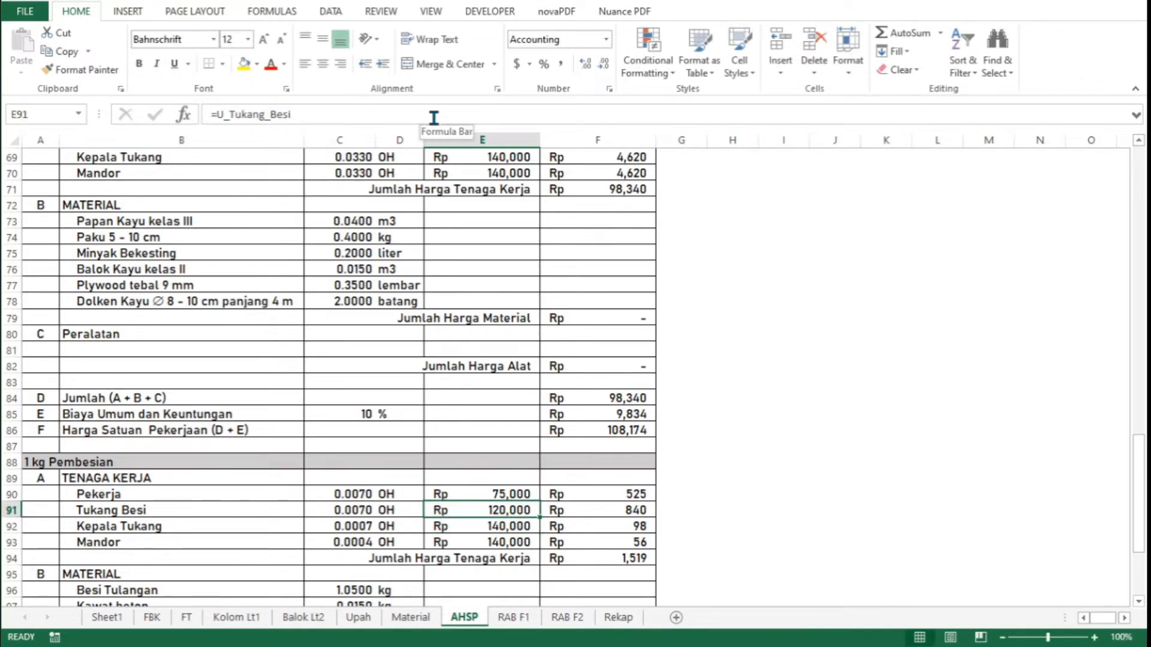
Compare the Tukang Kayu and Tukang Besi wages in the Upah sheet, then return to the AHSP sheet
left_click(360, 619)
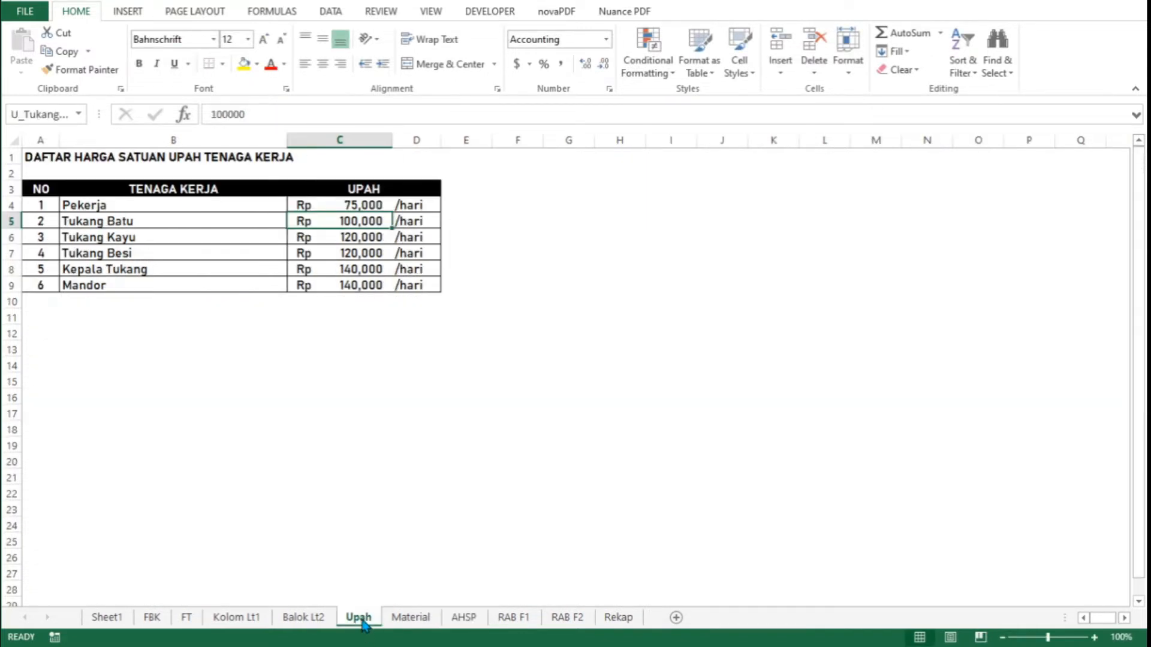
left_click(364, 240)
left_click(367, 254)
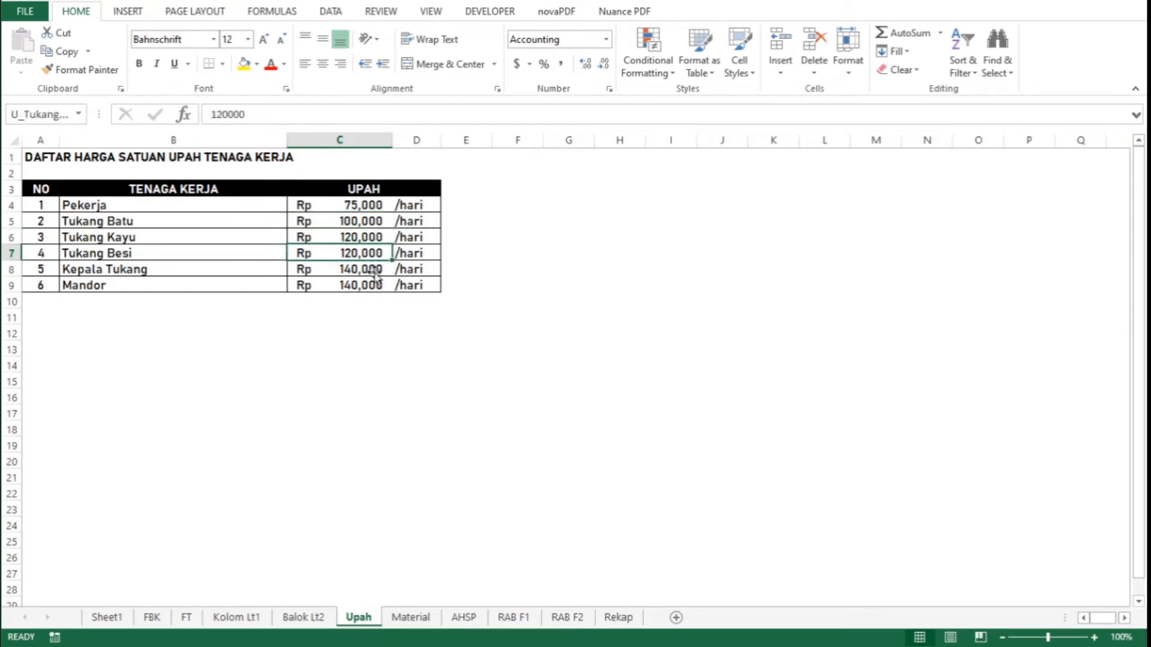
left_click(473, 618)
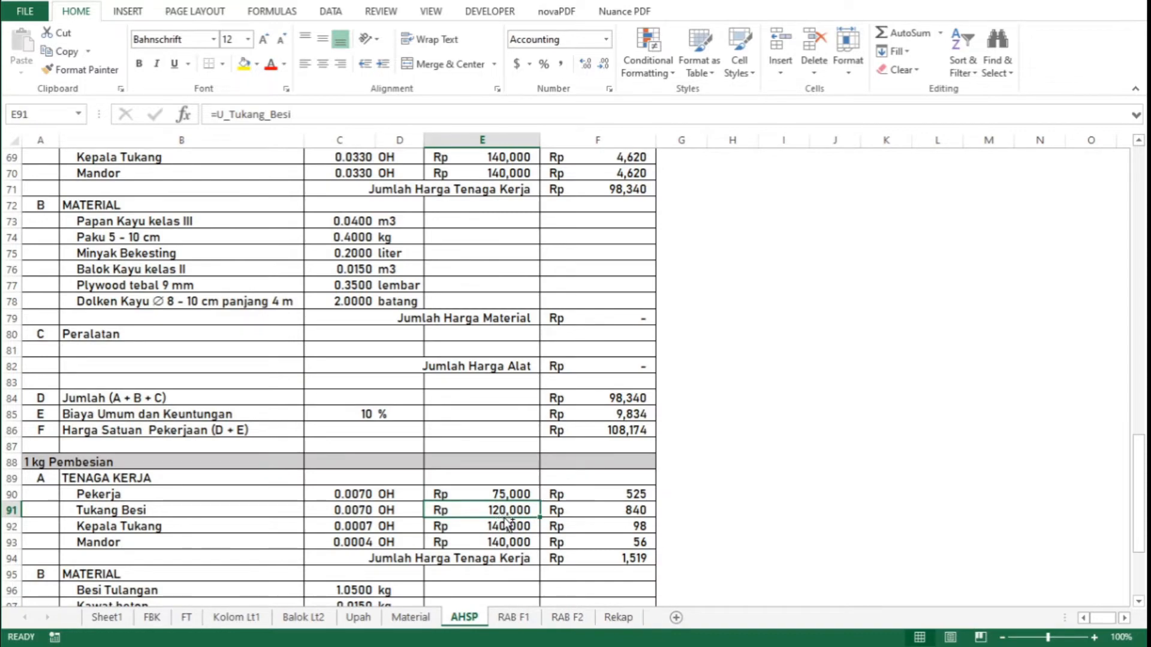
Link the Batu Kali unit price in E13 of the Fondasi Batu Kali analysis to =M_Batu_Kali
key("ctrl+Home")
key("Down")
key("Down")
key("Down")
key("Down")
key("Down")
key("Down")
key("Down")
key("Down")
key("Down")
key("Down")
key("Down")
key("Down")
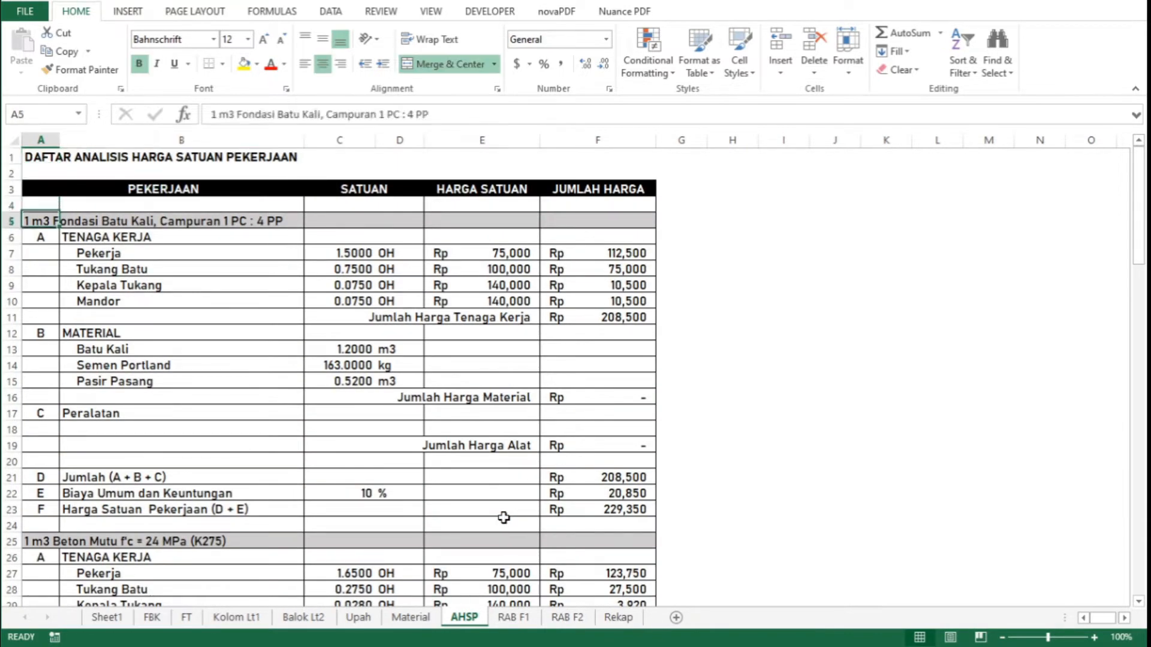
key("Right")
key("Right")
key("Right")
key("Right")
key("Right")
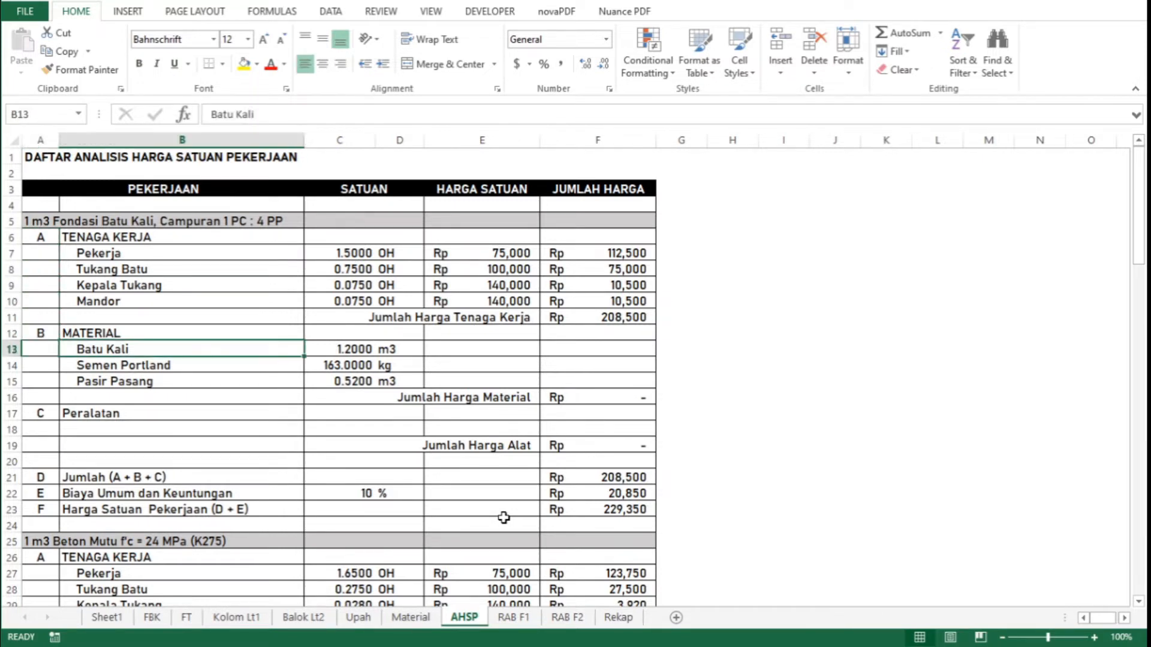
key("Left")
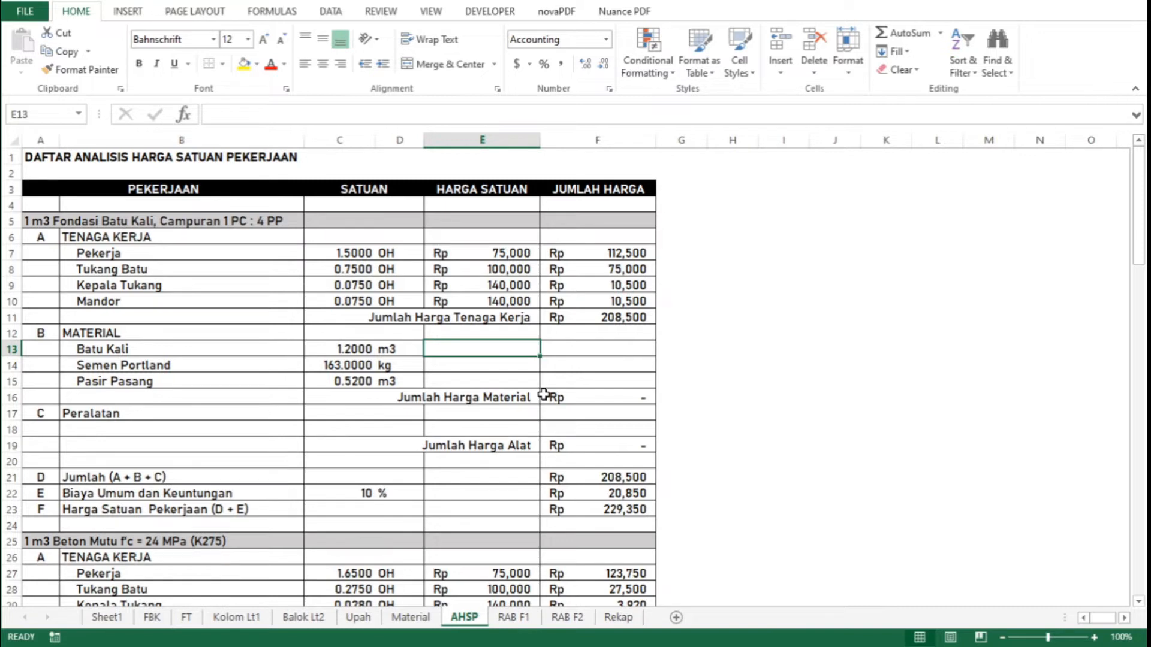
type("=m")
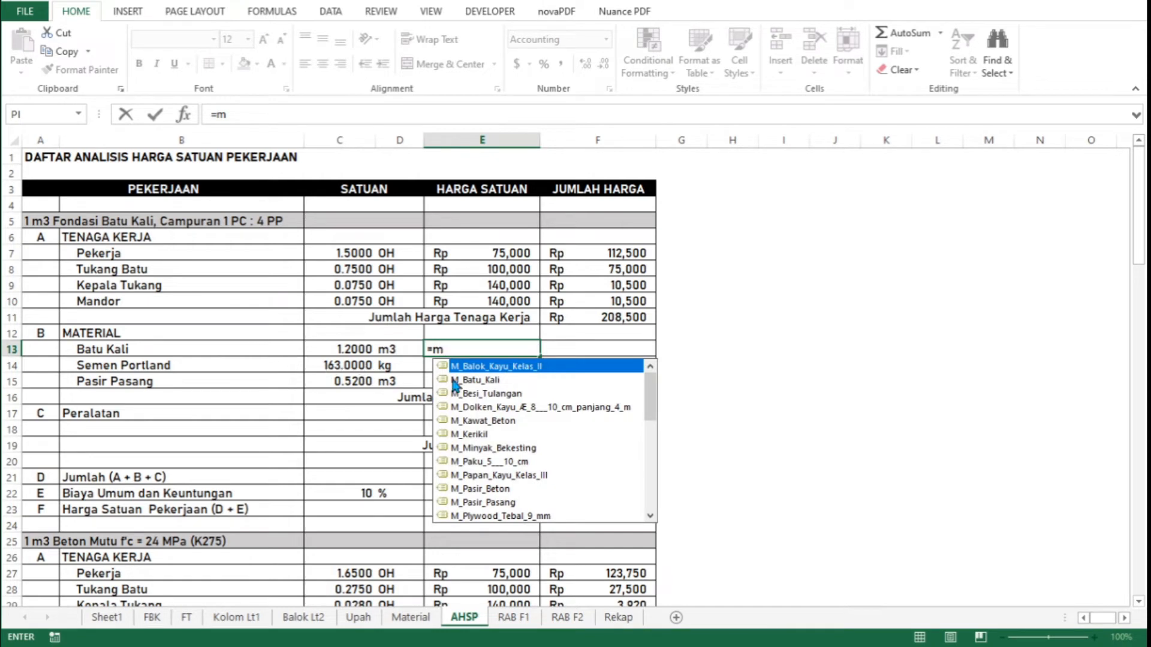
left_click(477, 382)
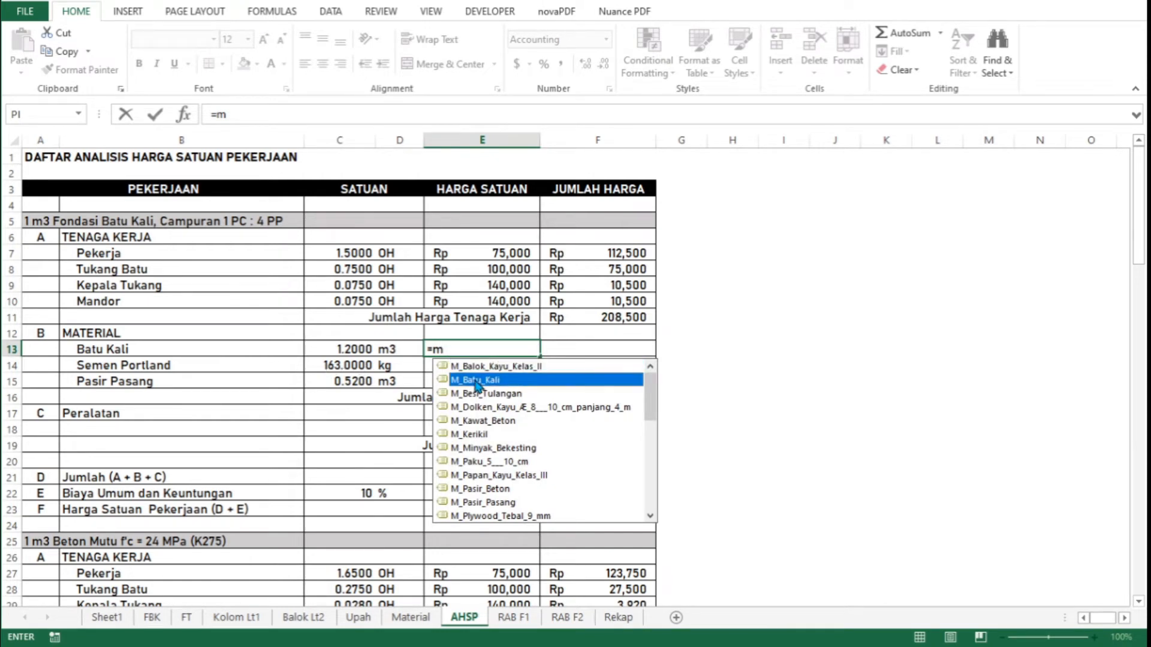
double_click(477, 383)
key("Return")
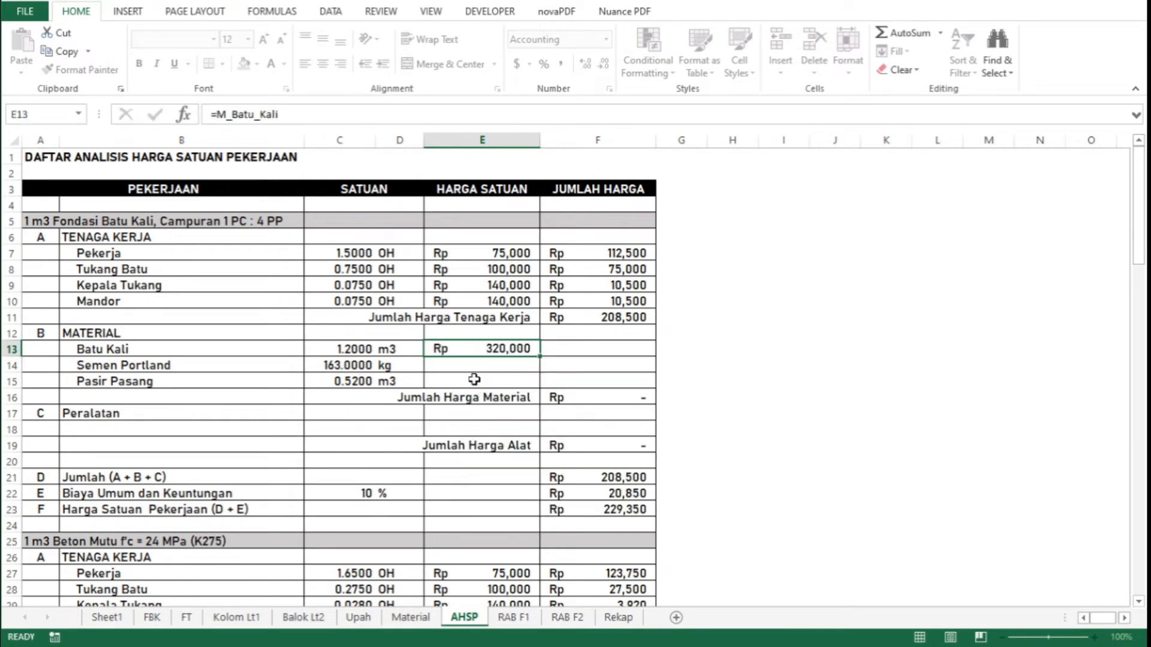
Link the Semen Portland unit price in E14 to =M_Semen_Portland
type("=m")
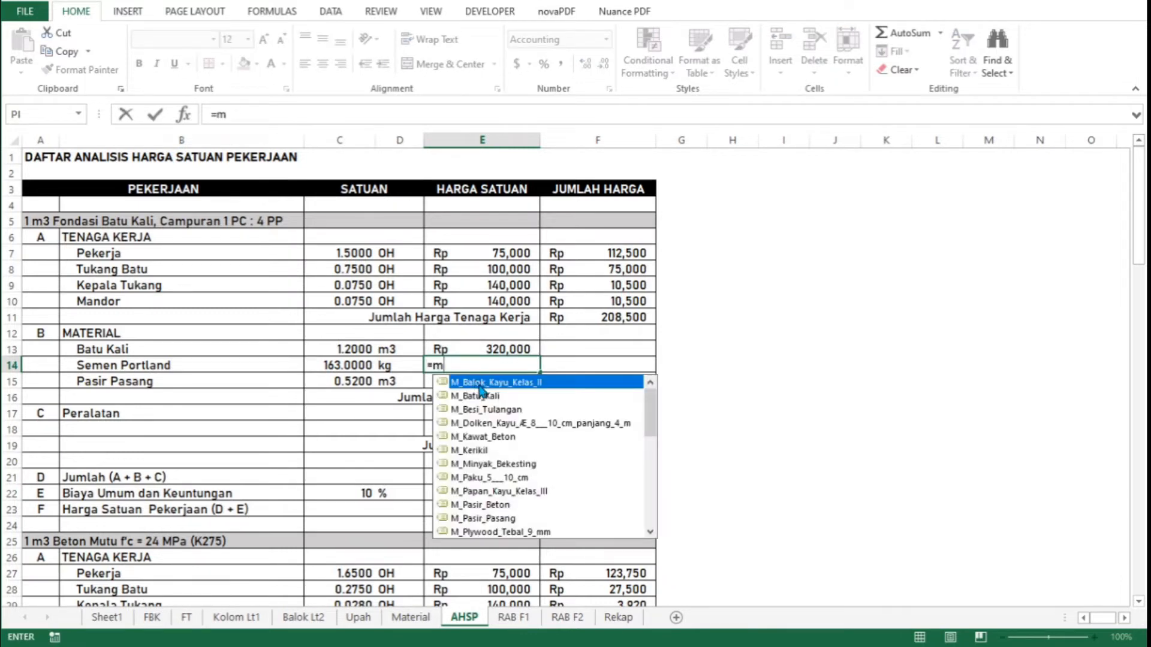
type("s")
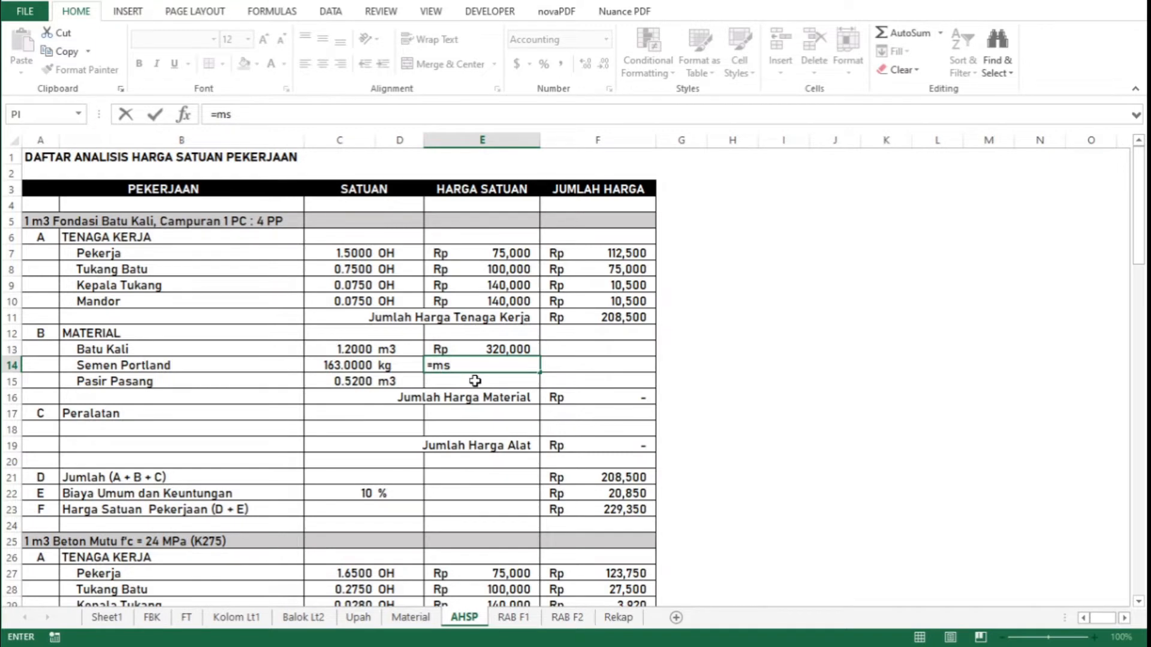
key("BackSpace")
type("_")
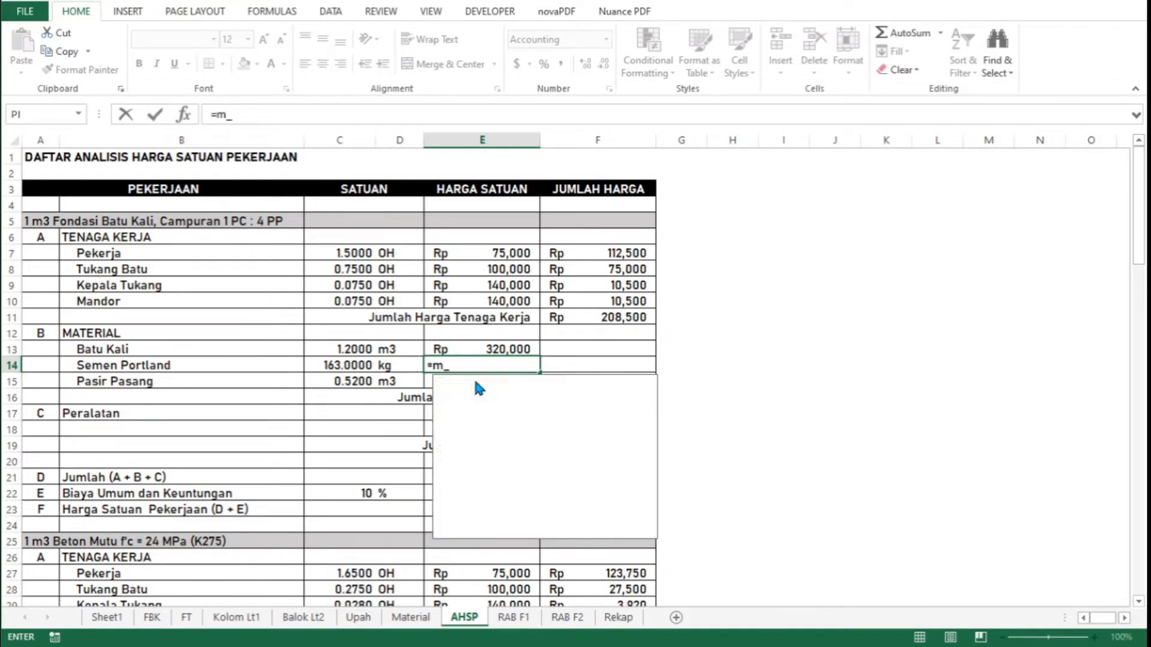
type("s")
double_click(479, 383)
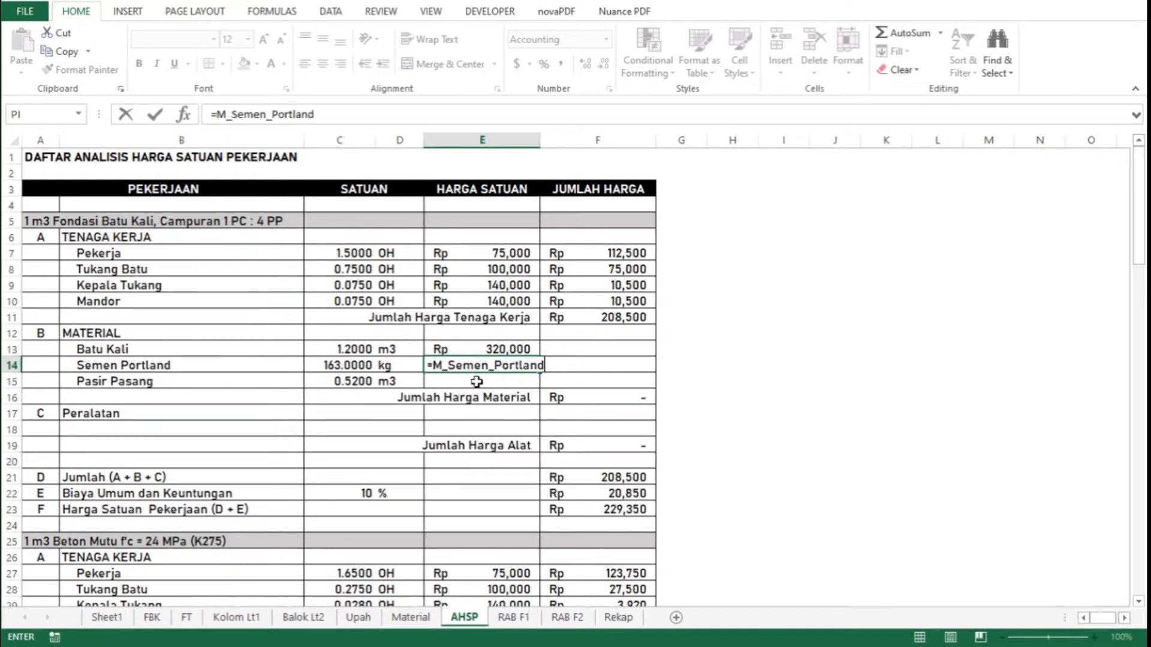
key("Return")
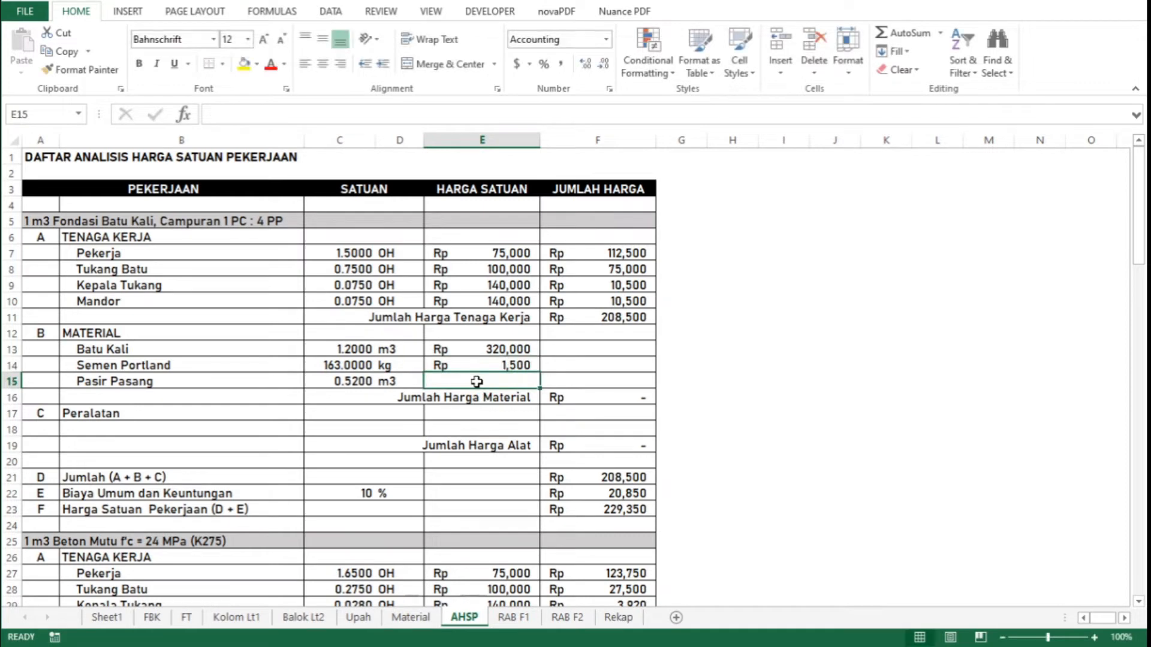
Link the Pasir Pasang unit price in E15 to =M_Pasir_Pasang
type("=m")
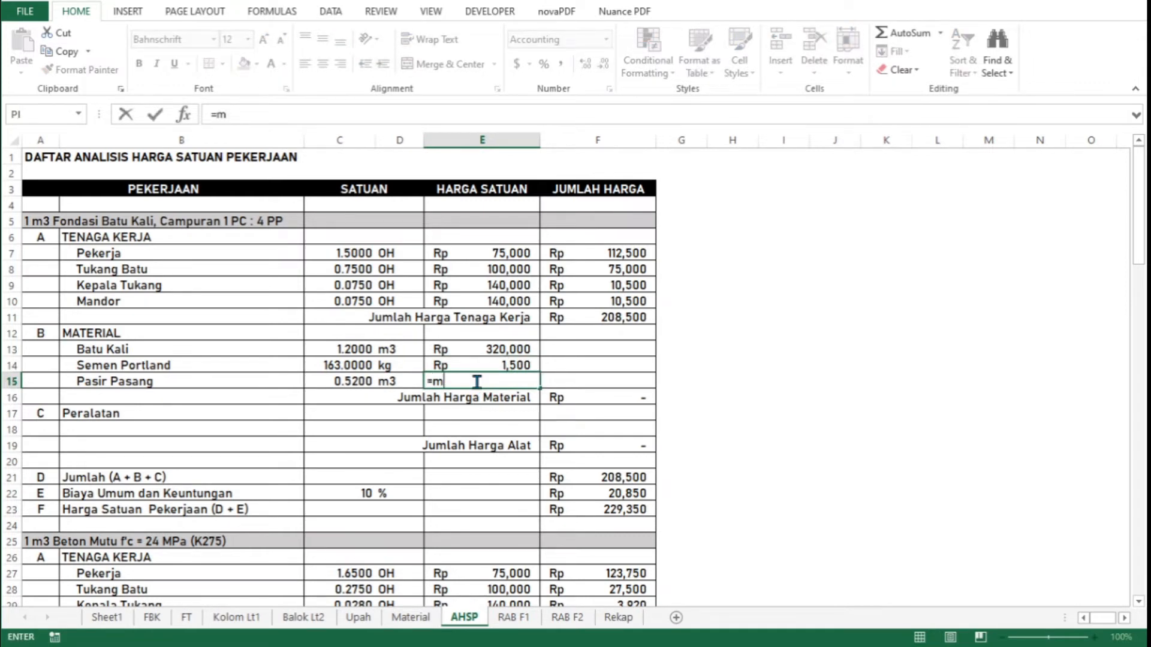
type("_p")
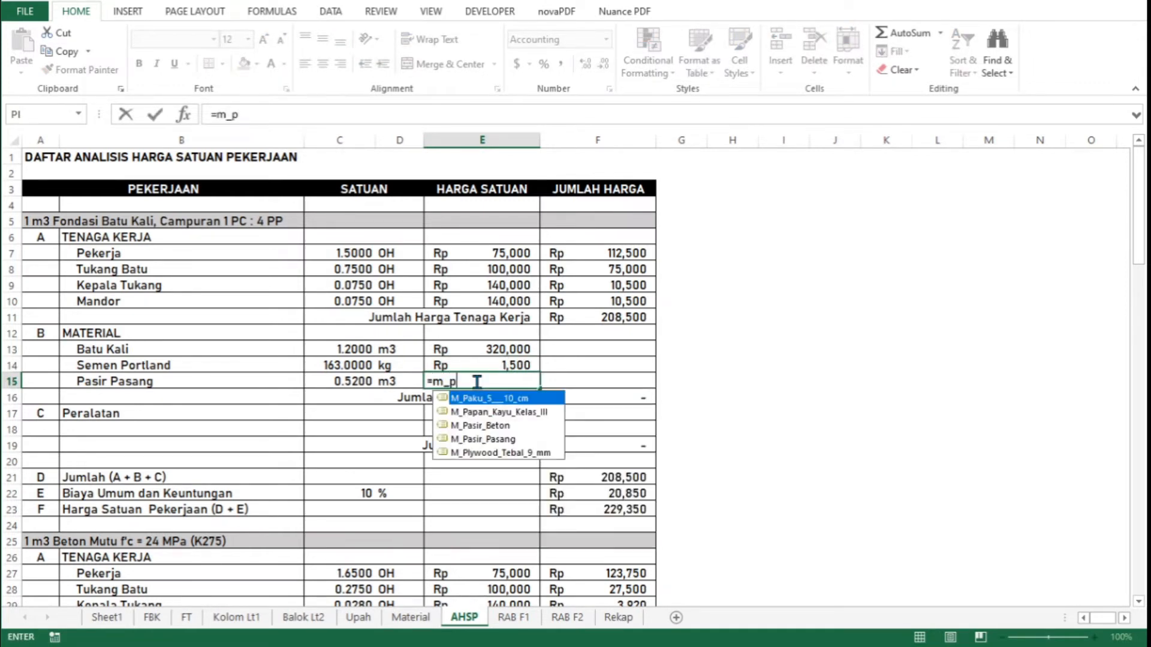
double_click(500, 439)
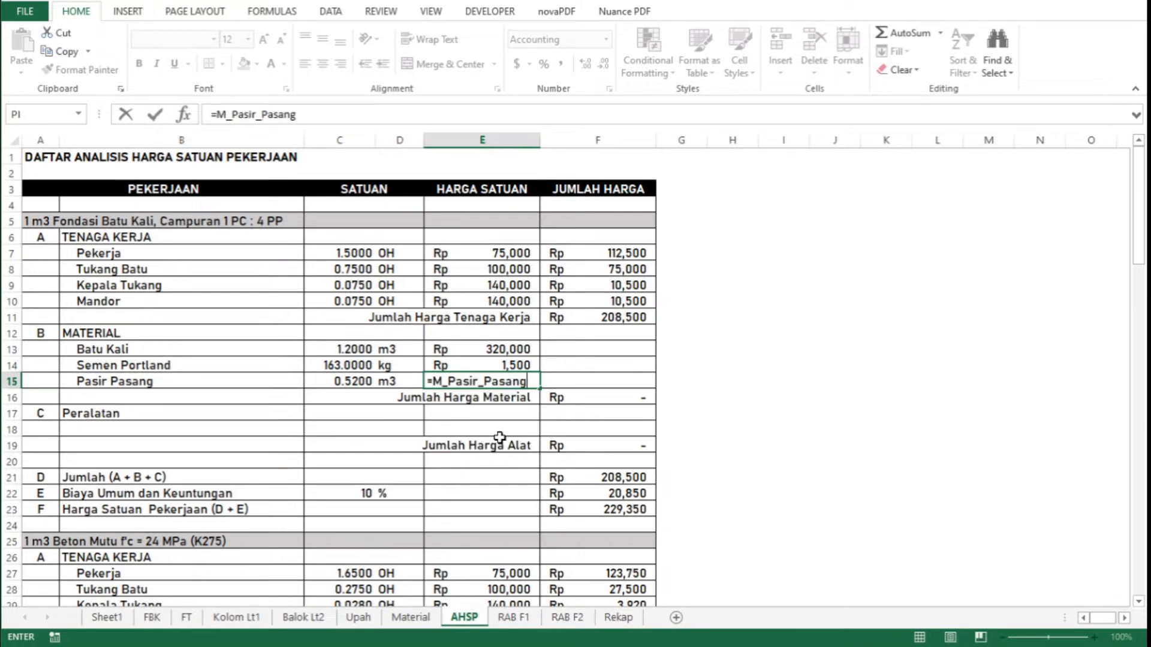
key("Return")
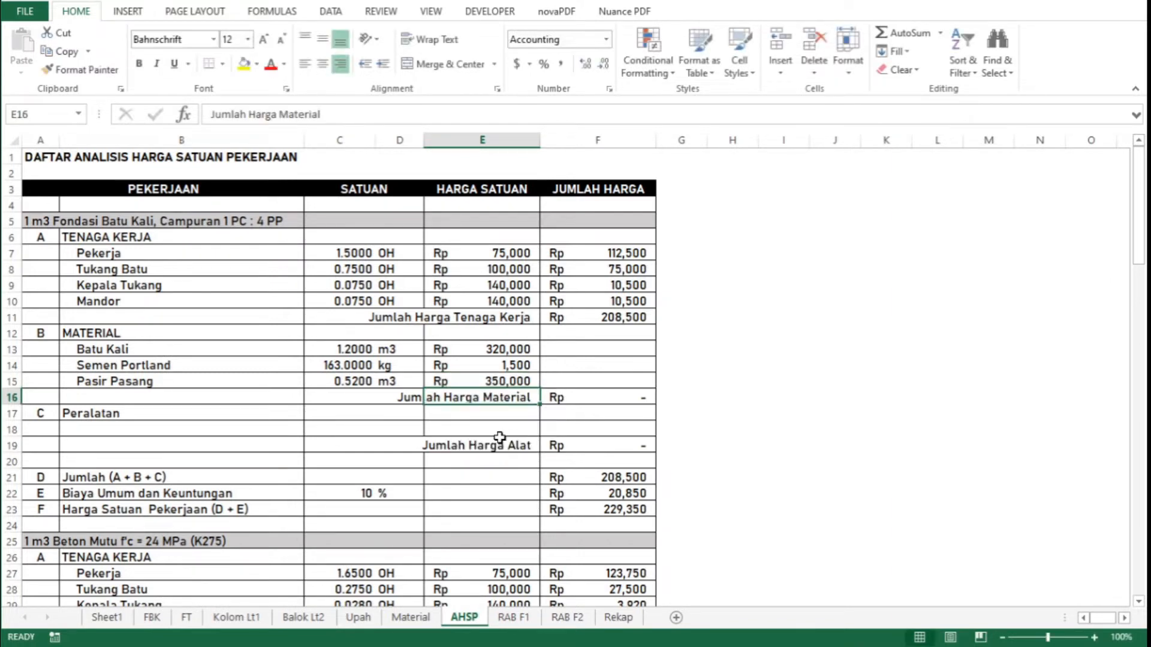
Calculate the Batu Kali total price in F13 with the formula =C13*E13
key("Up")
key("Up")
key("Up")
key("Up")
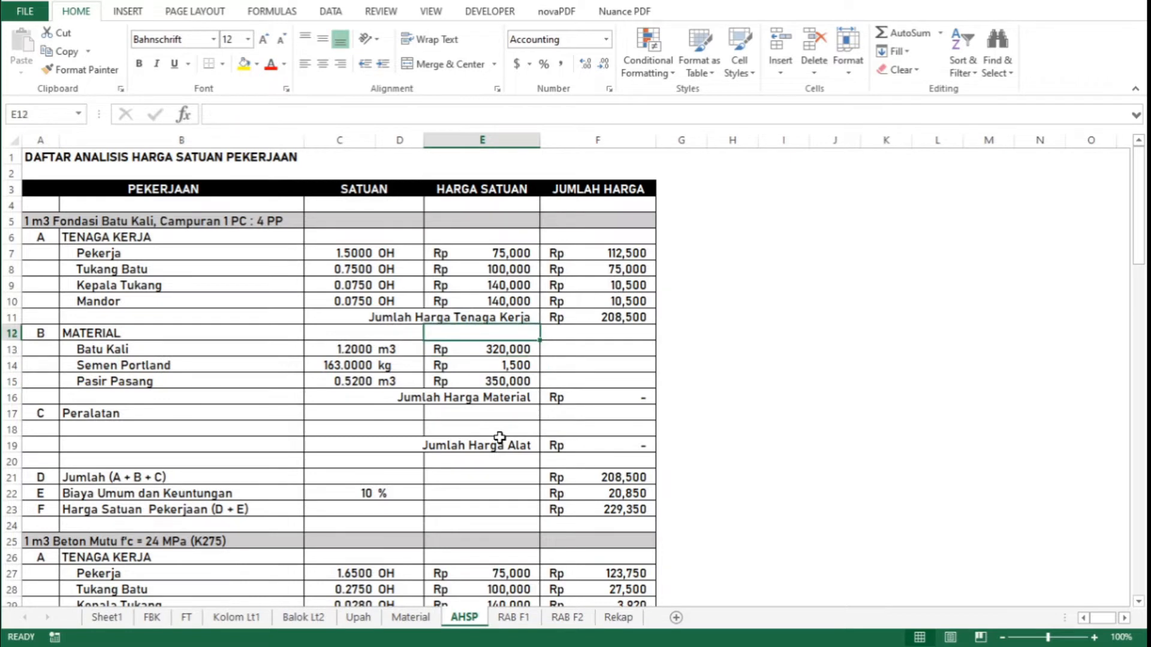
key("Down")
key("Right")
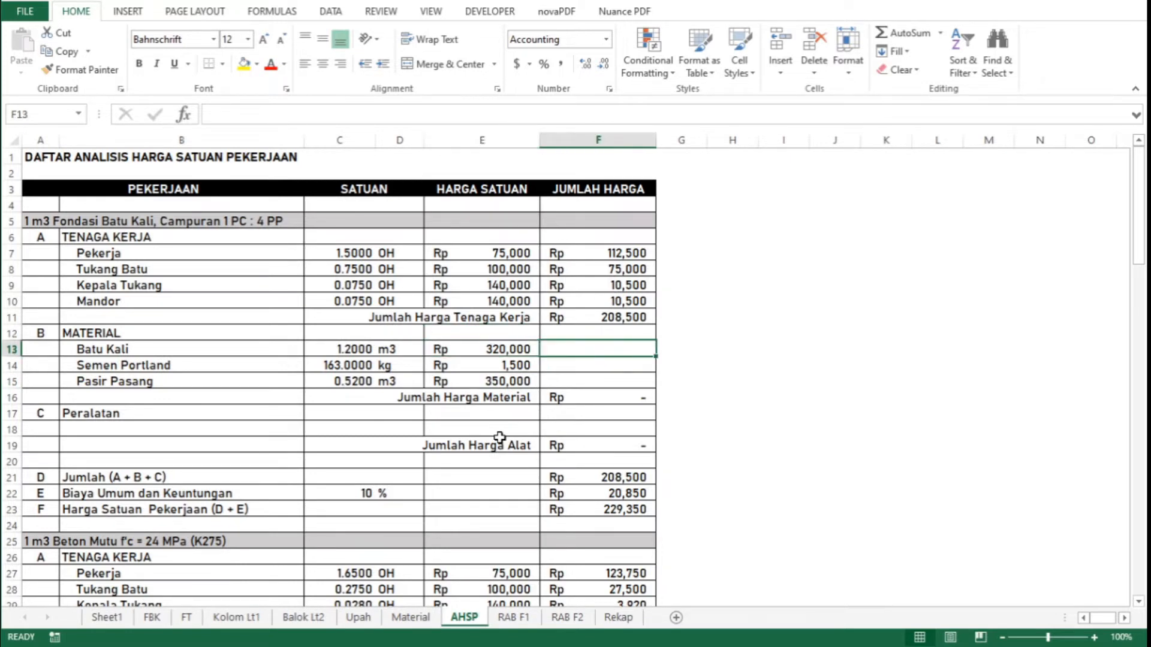
type("=")
key("Left")
key("Left")
key("Left")
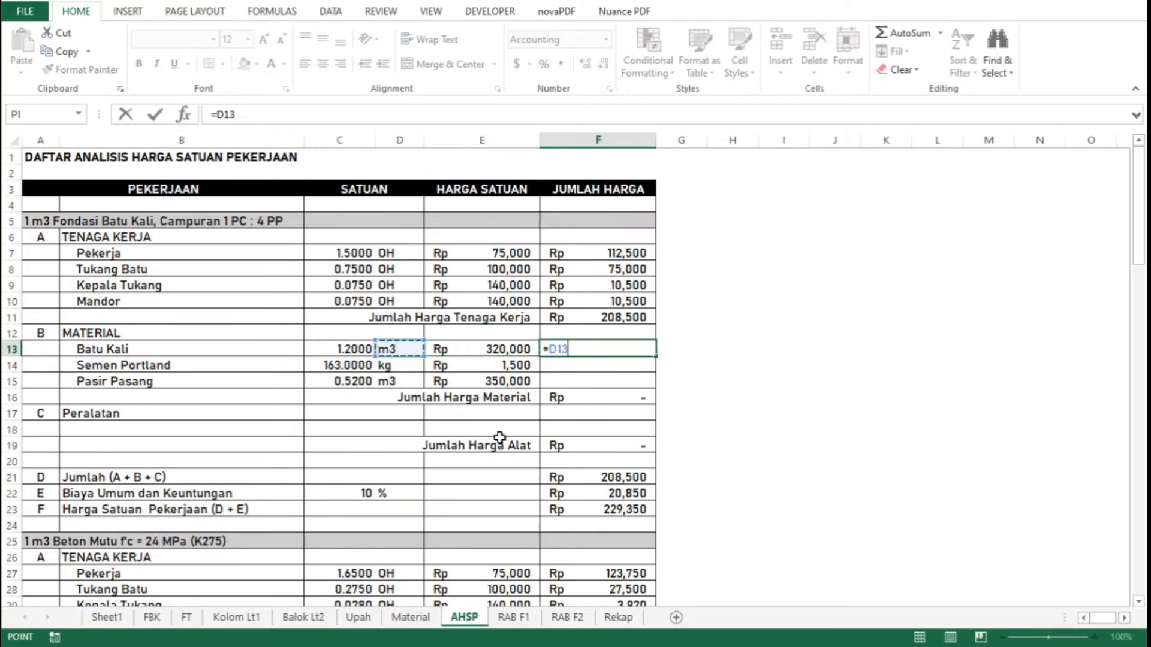
type("*")
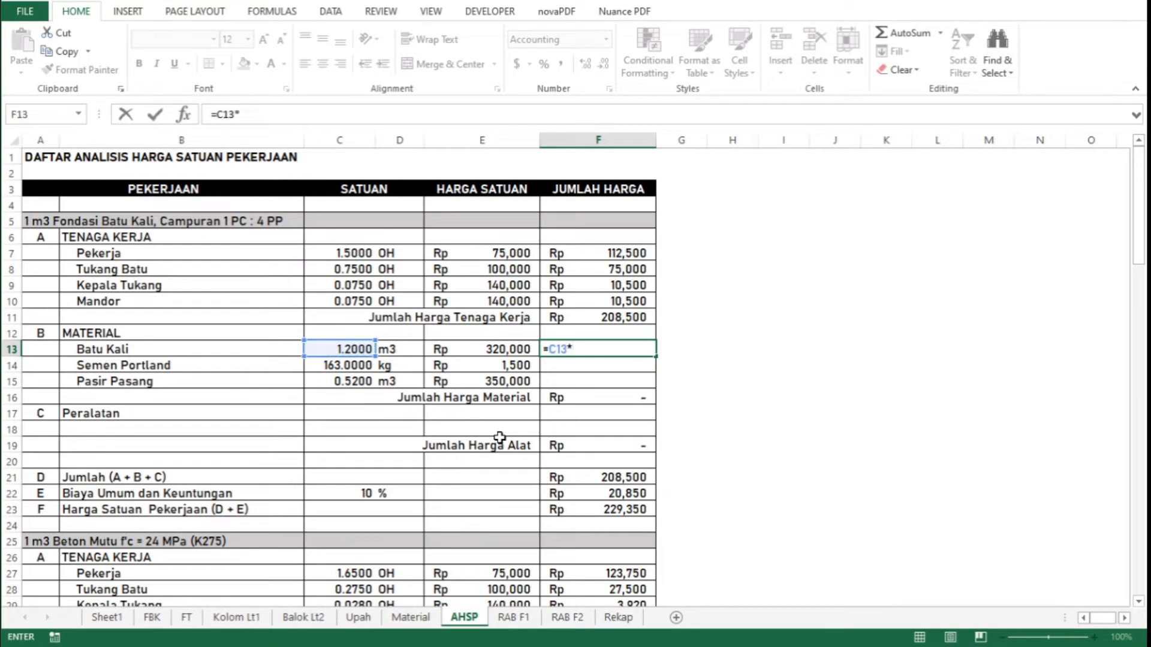
key("Left")
key("Return")
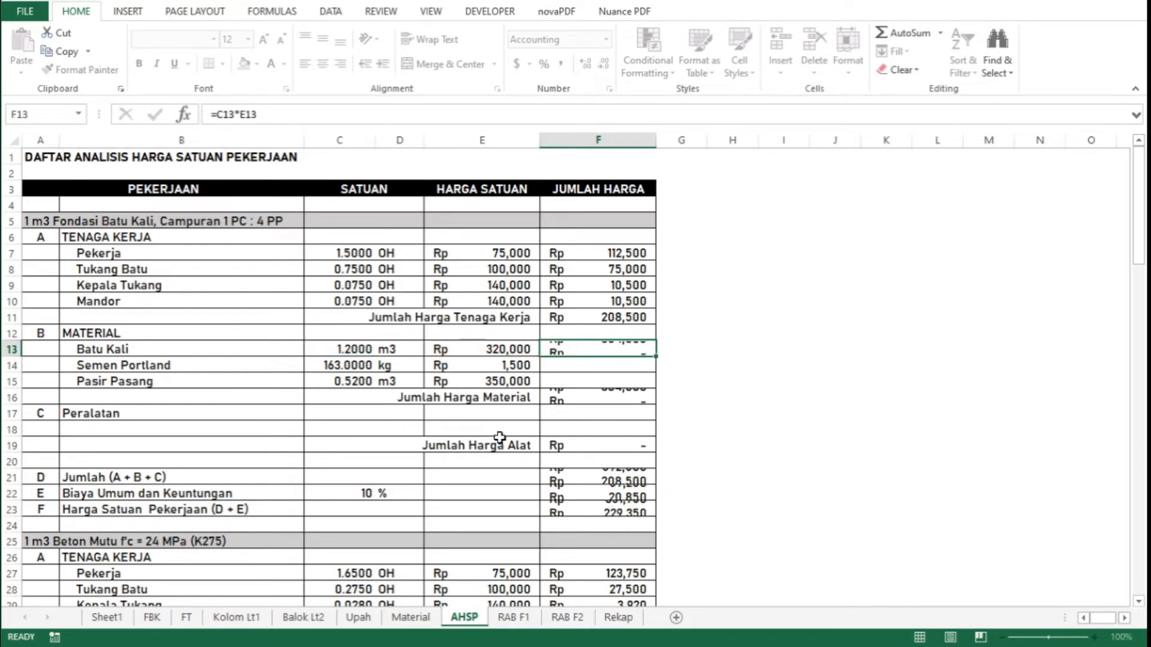
Copy the total price formula from F13 to F14:F15 for Semen Portland and Pasir Pasang
key("Up")
key("ctrl+c")
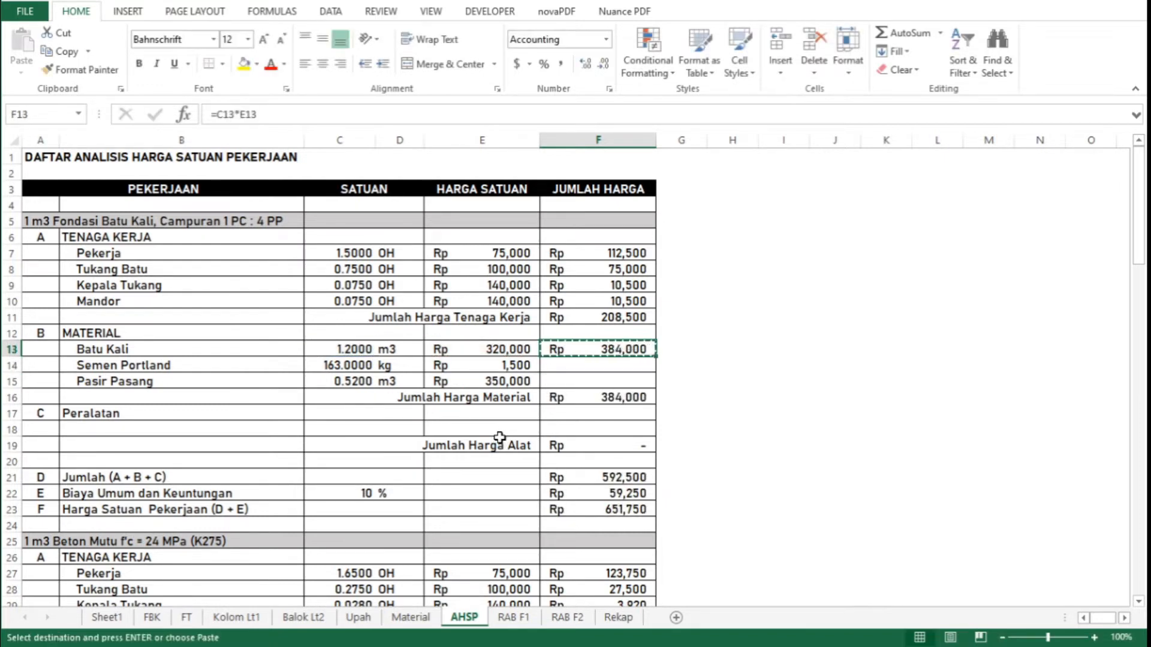
key("Down")
key("shift+Down")
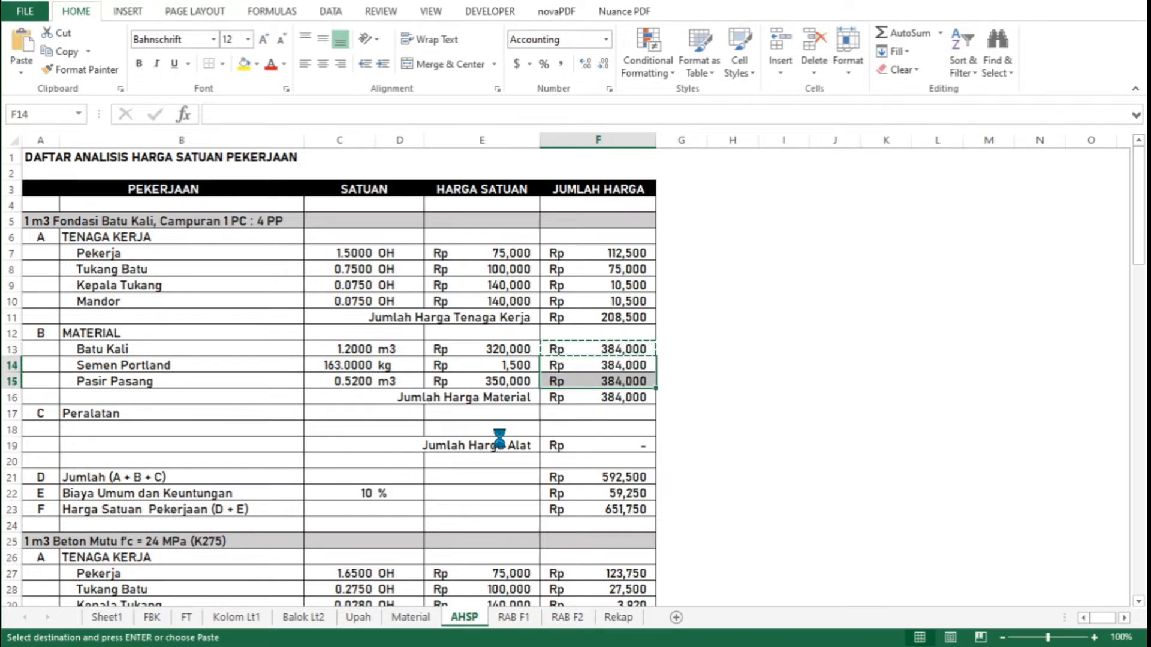
Paste the copied Batu Kali total formula into F14:F15 and select the Jumlah Harga Material cell F16
key("Return")
key("Down")
key("Down")
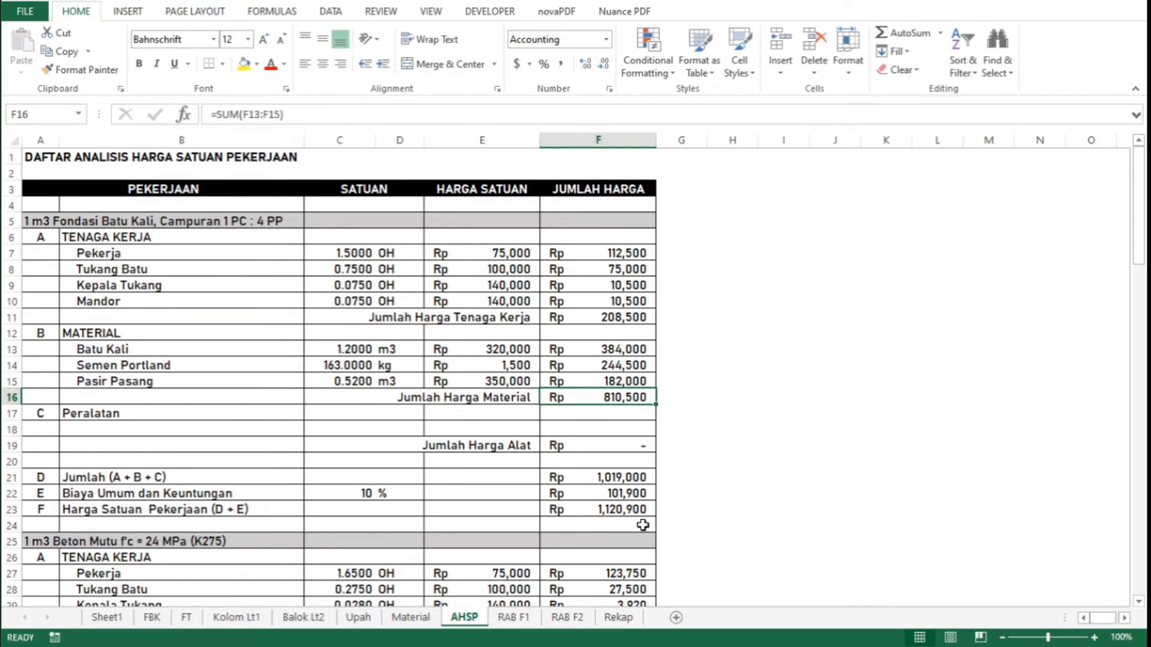
Link the Semen Portland unit price in E33 of the Beton Mutu f'c = 24 MPa (K275) analysis to =M_Semen_Portland
scroll(643, 525, "down", 5)
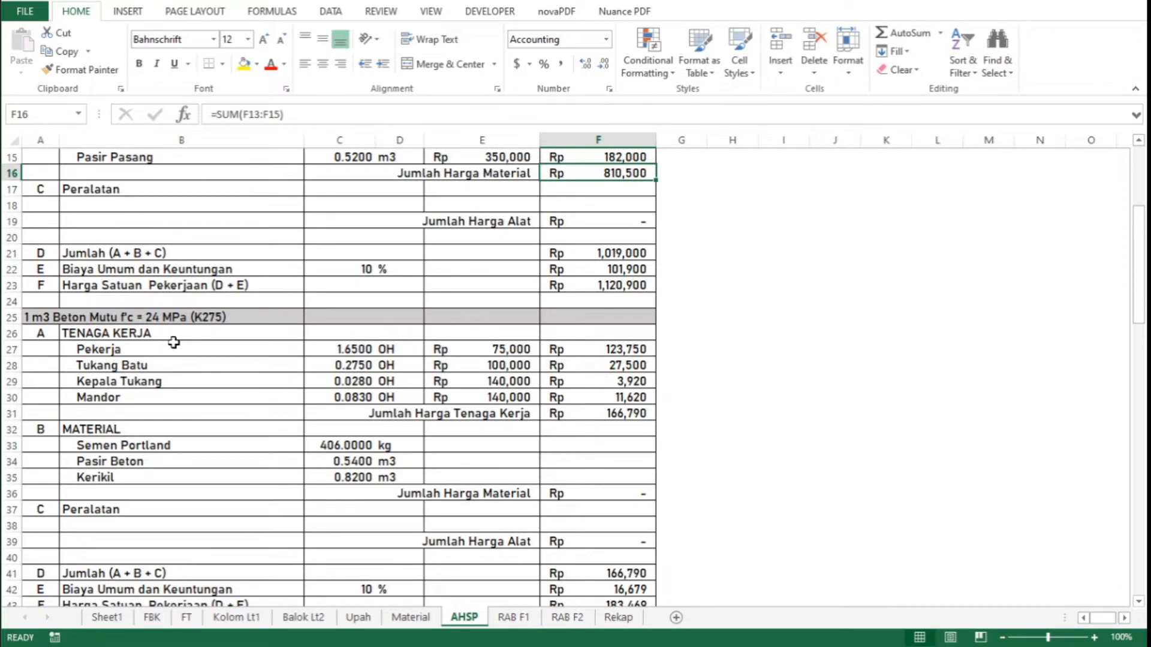
left_click(498, 450)
type("=m")
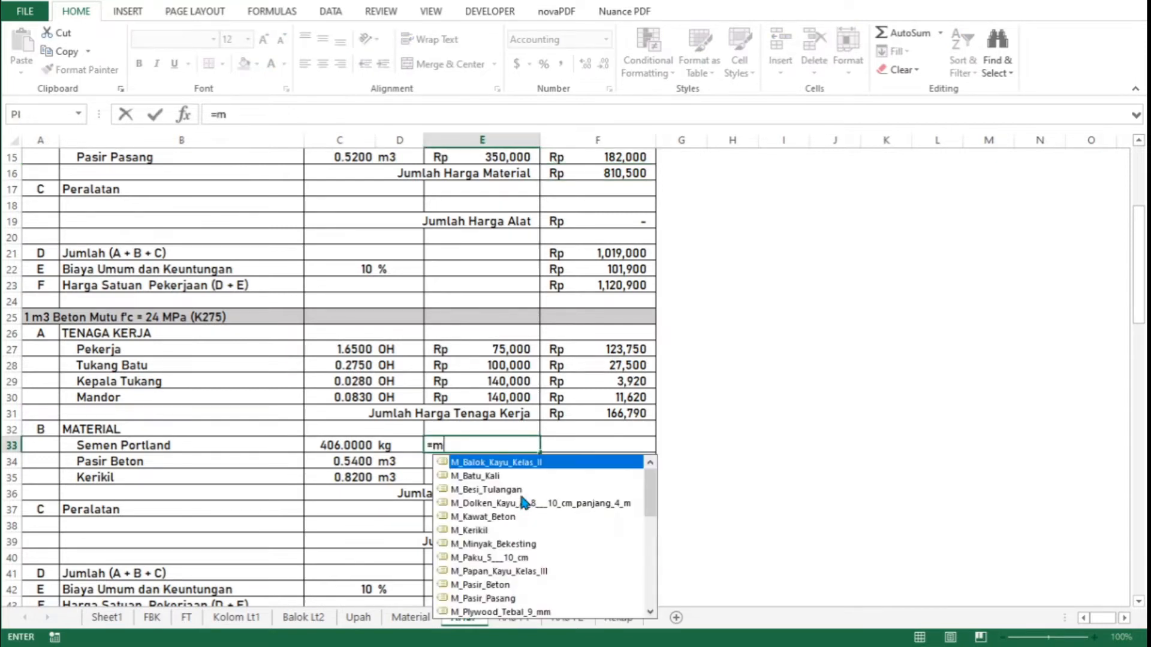
type("_s")
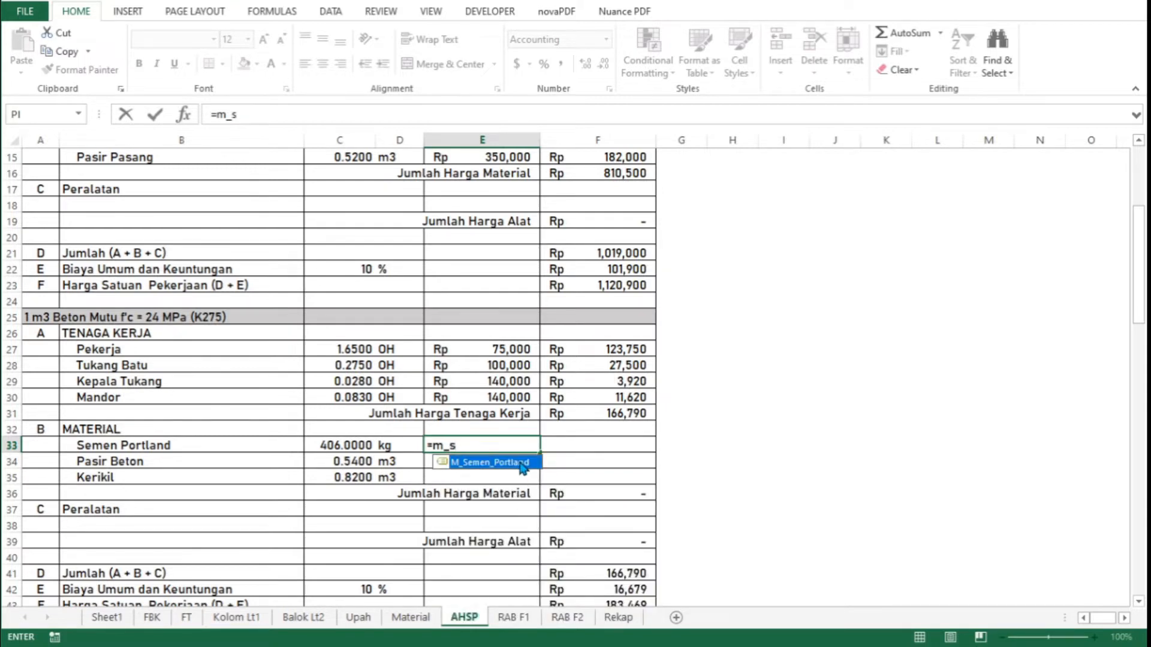
double_click(521, 465)
key("Return")
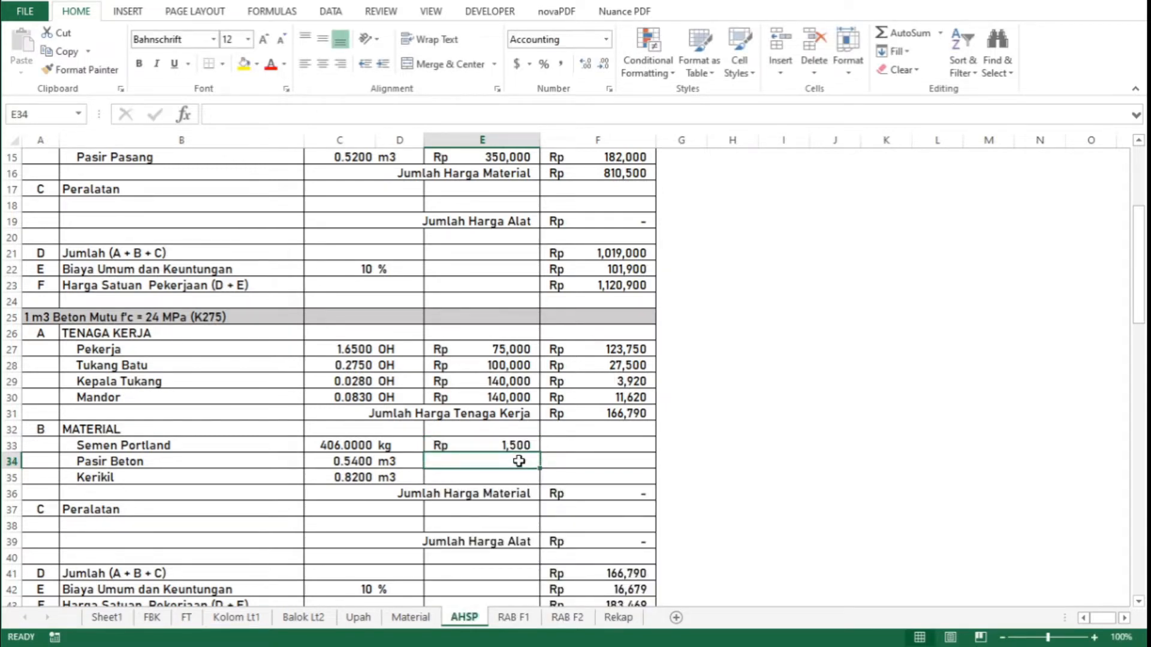
Link the Pasir Beton unit price in E34 to =M_Pasir_Beton
type("=m")
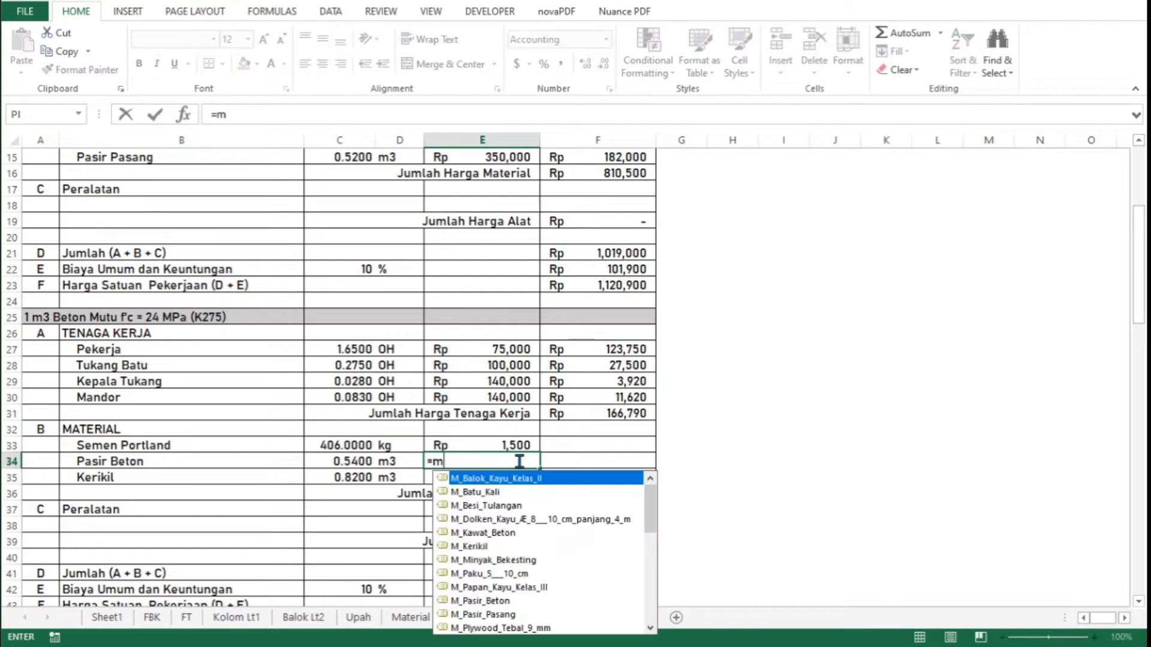
type("_pa")
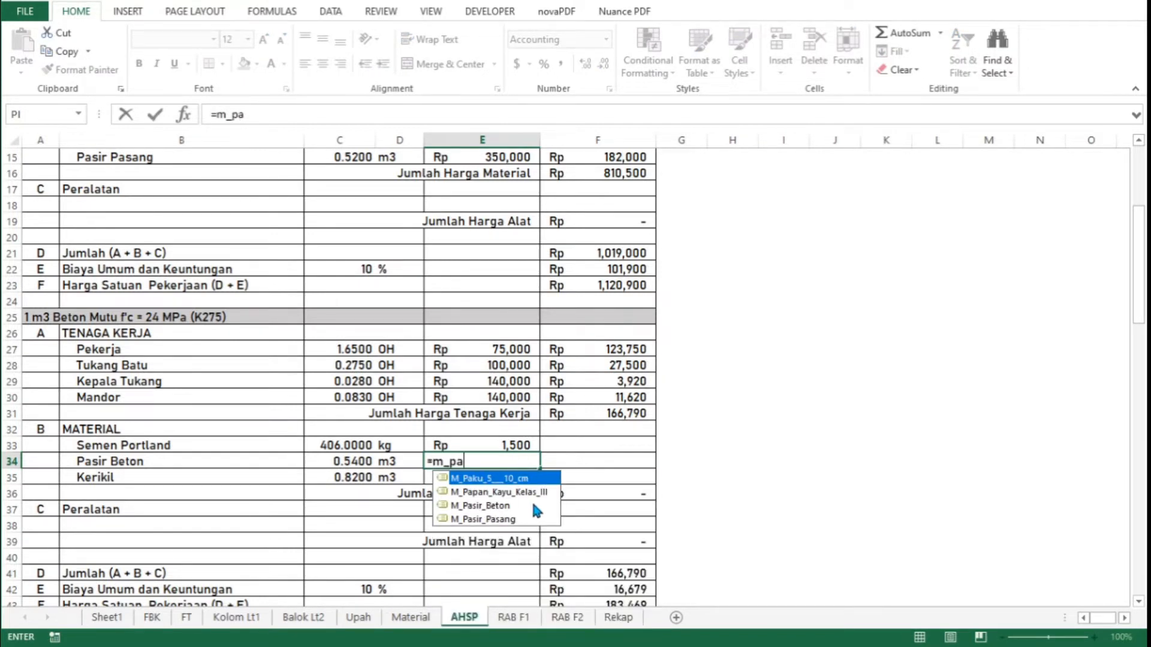
double_click(533, 505)
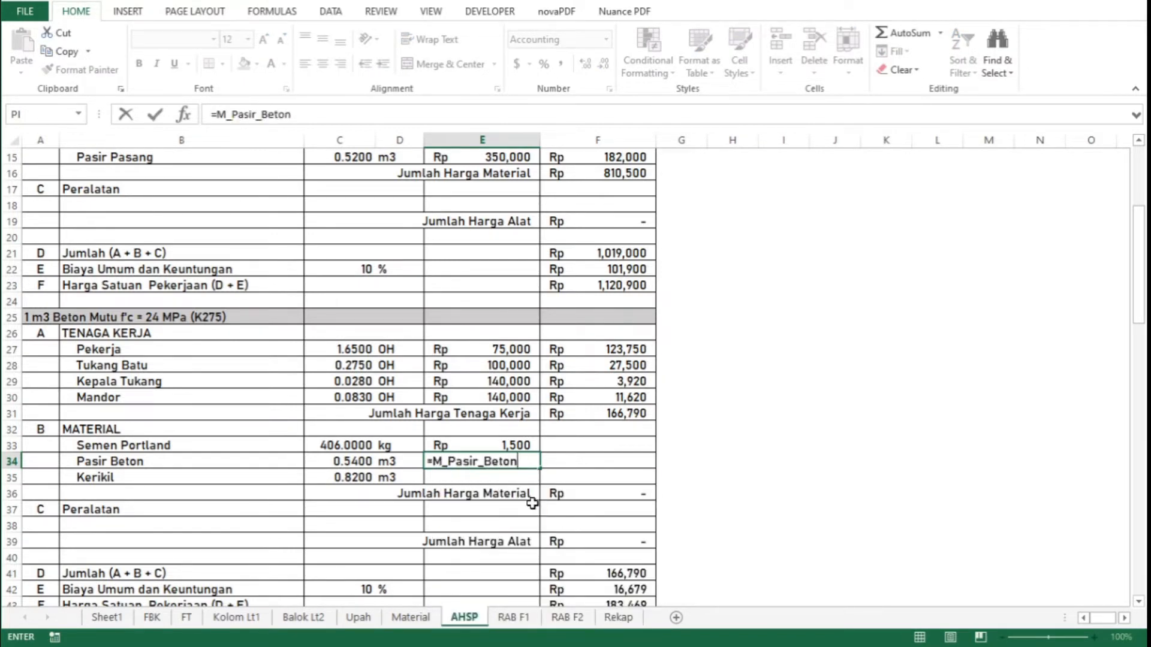
key("Return")
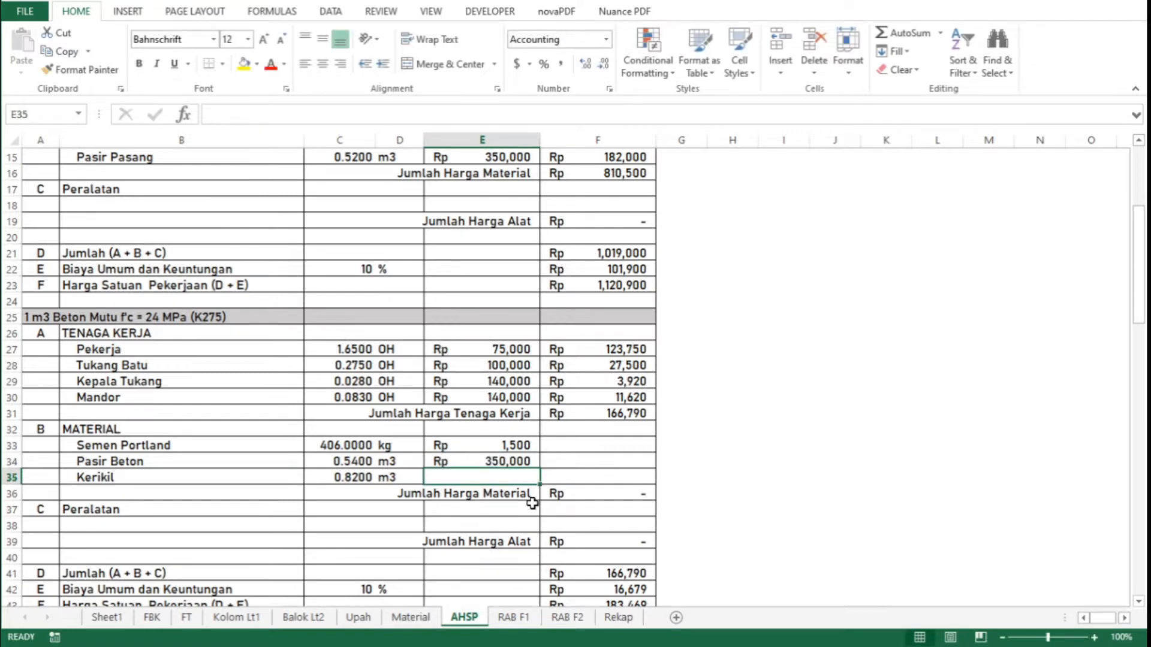
Link the Kerikil unit price in E35 to =M_Kerikil
type("=")
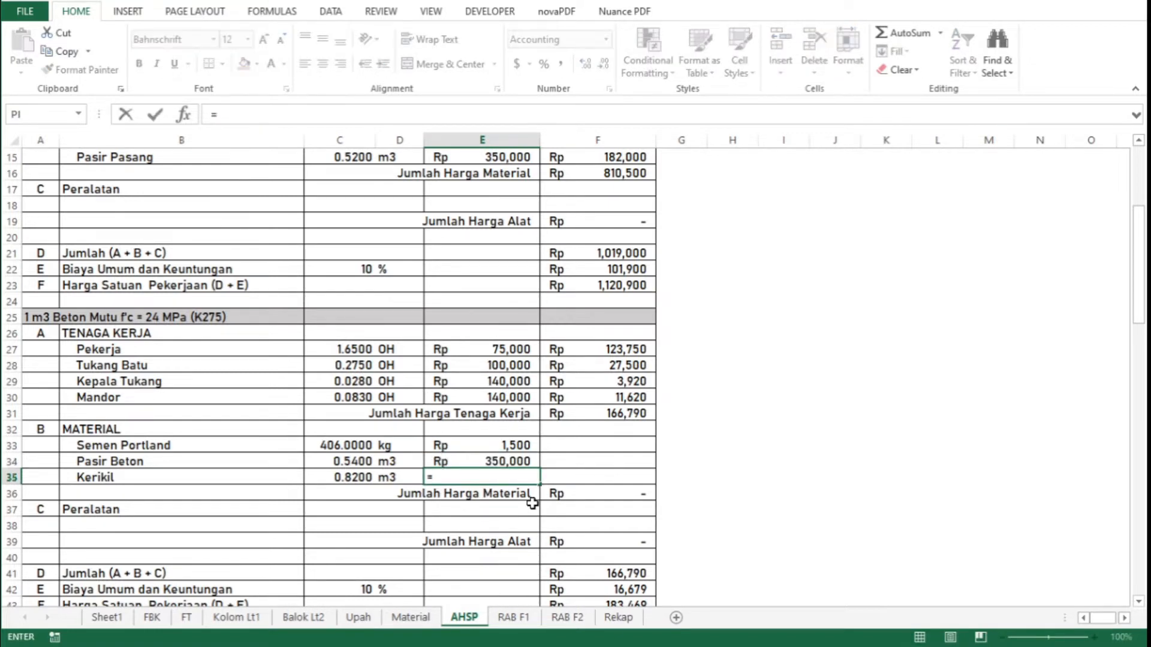
type("m")
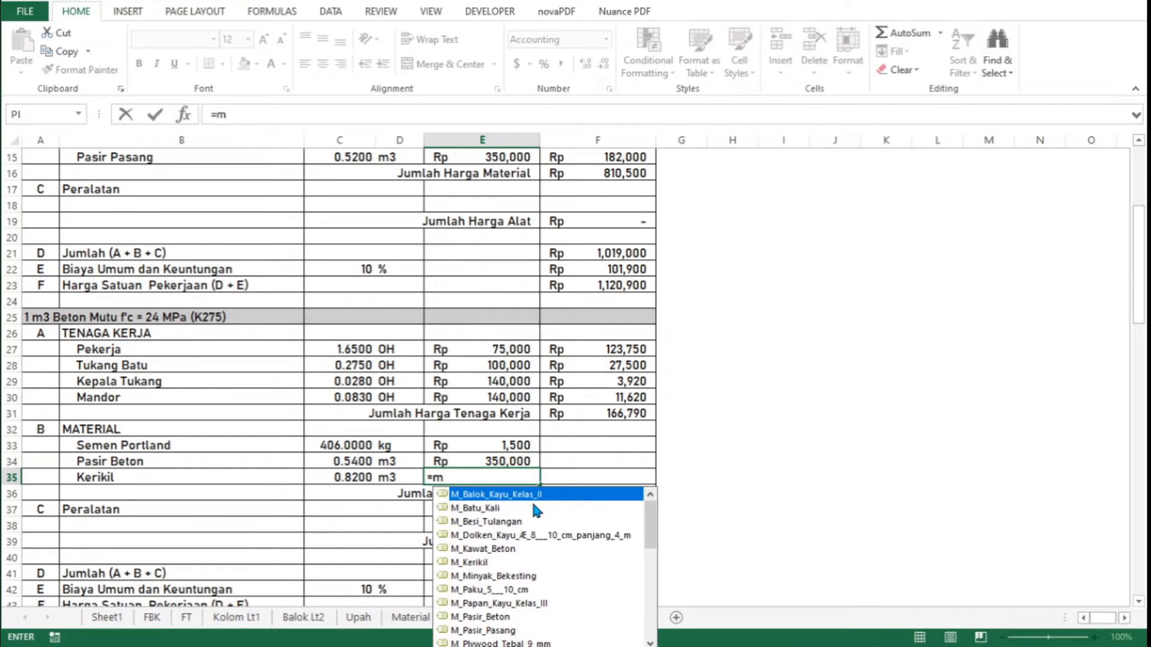
type("_ker")
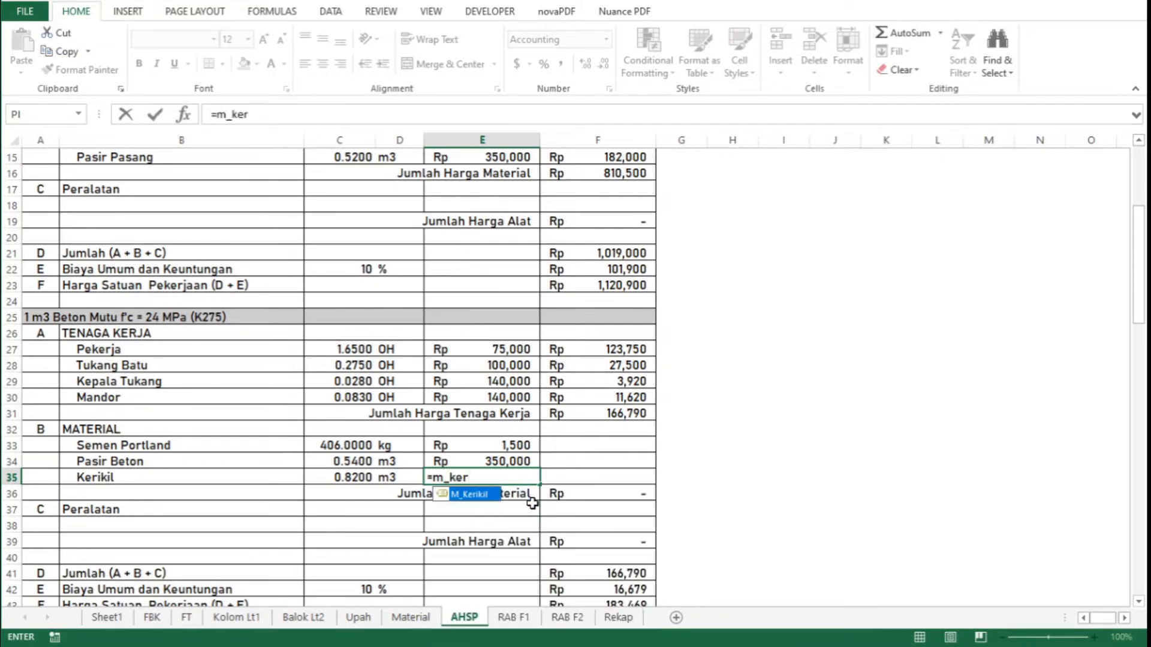
double_click(474, 494)
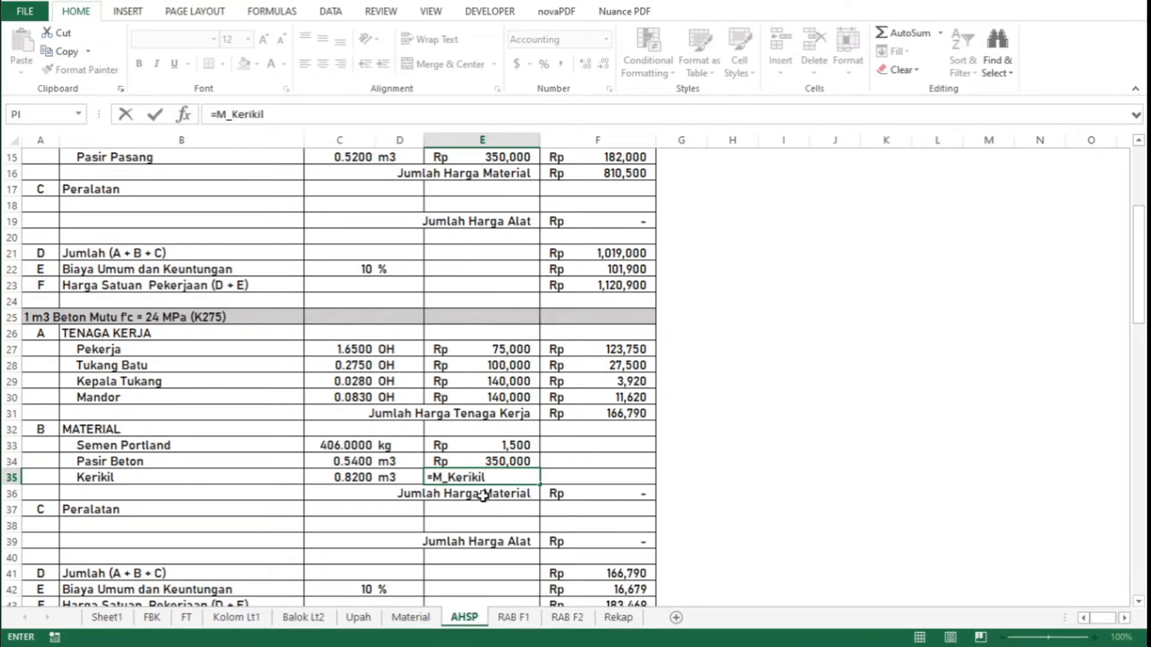
key("Return")
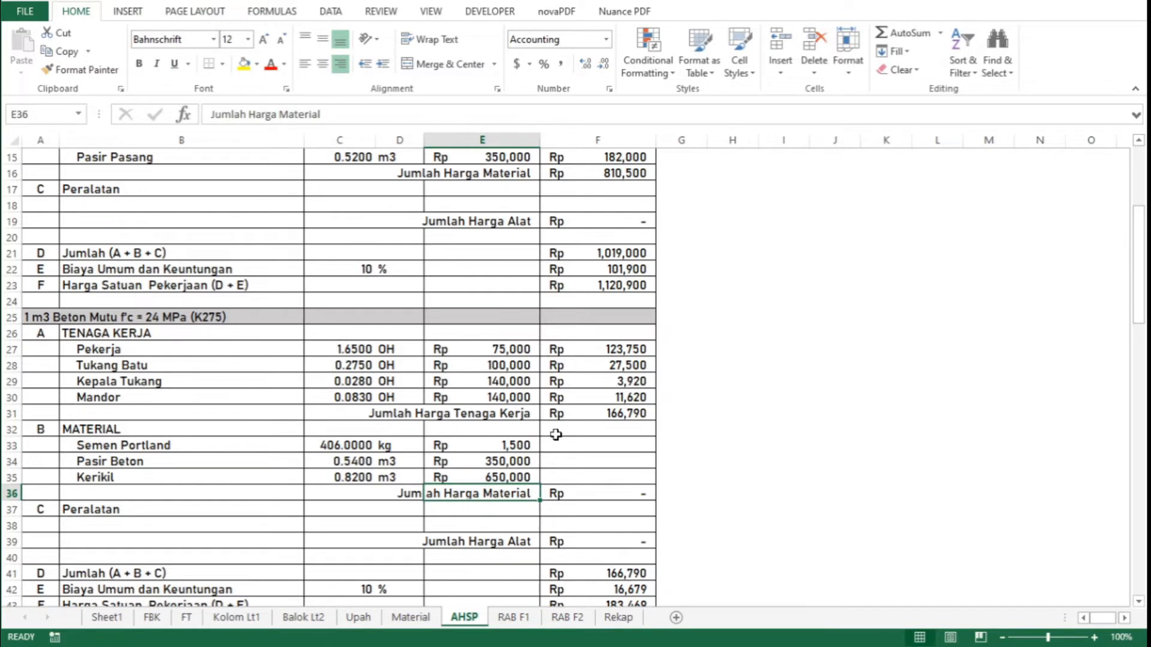
Copy the Mandor total price formula from F30 to F33:F35 for Semen Portland, Pasir Beton and Kerikil
left_click(605, 397)
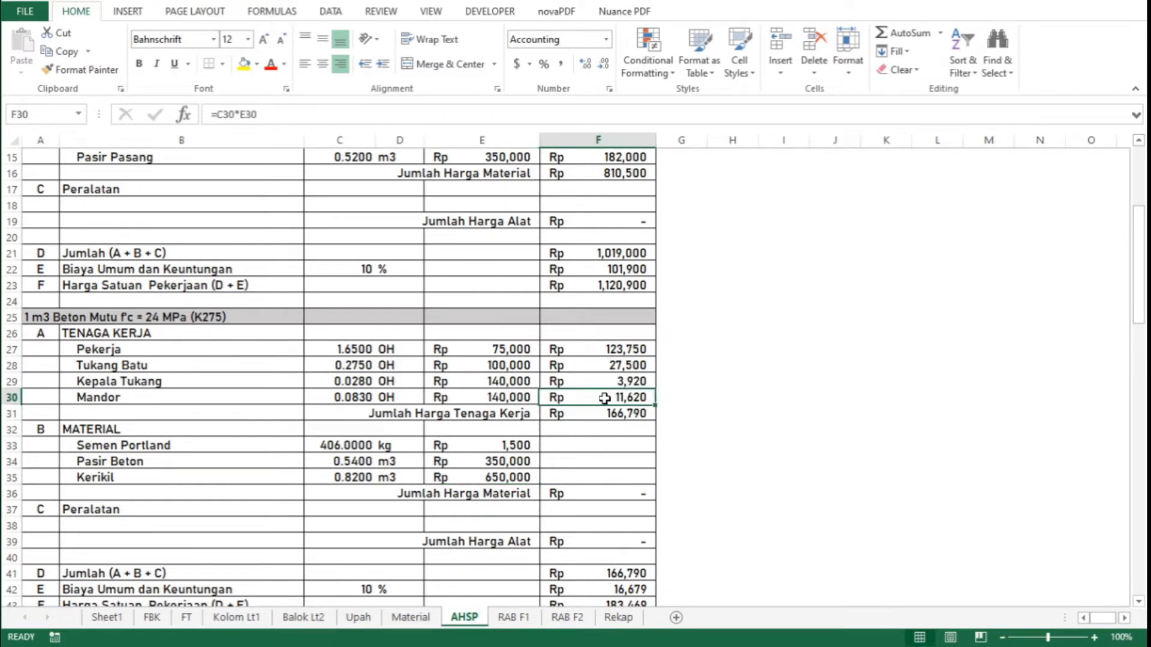
key("ctrl+c")
key("Down")
key("Down")
key("Down")
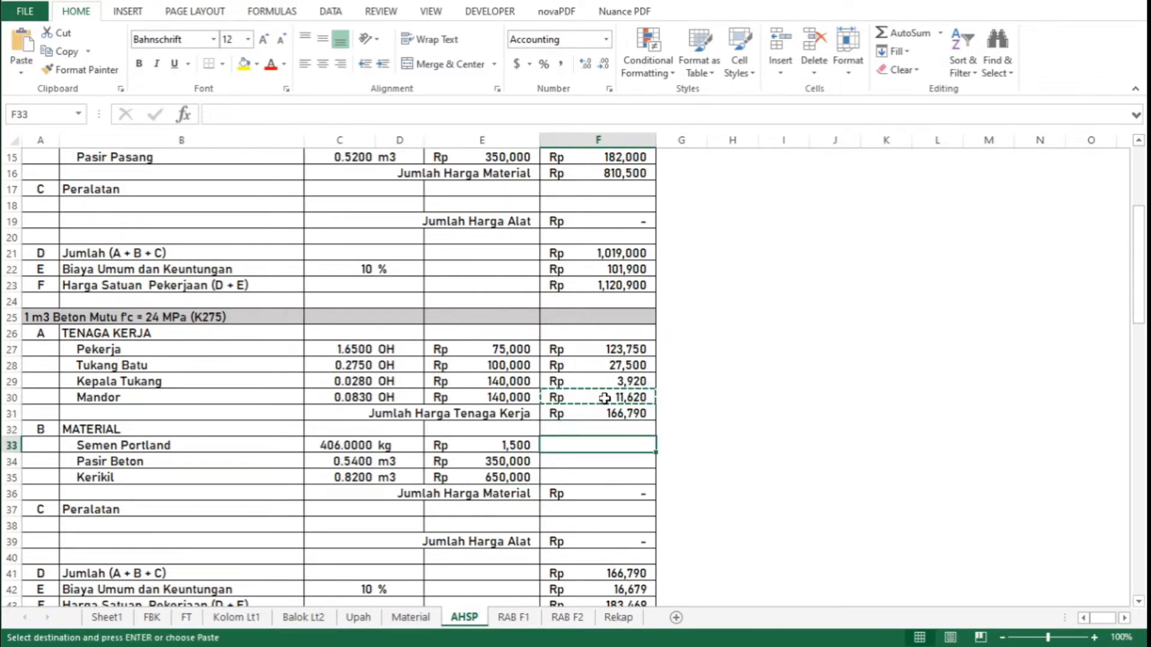
key("shift+Down")
key("shift+Down")
key("Return")
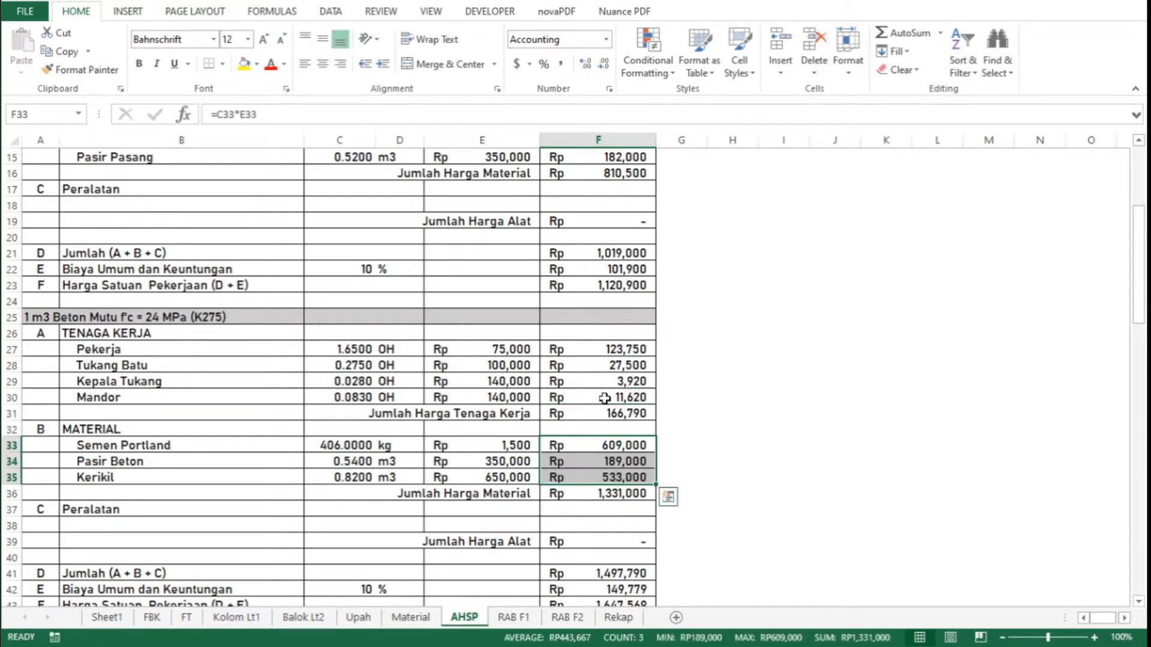
Check the material subtotal and the D, E and F total rows of the Beton Mutu f'c = 24 MPa (K275) analysis
key("Down")
key("Down")
key("Down")
key("Down")
key("Down")
key("Down")
key("Down")
key("Down")
key("Down")
key("Down")
key("Down")
key("Down")
key("Down")
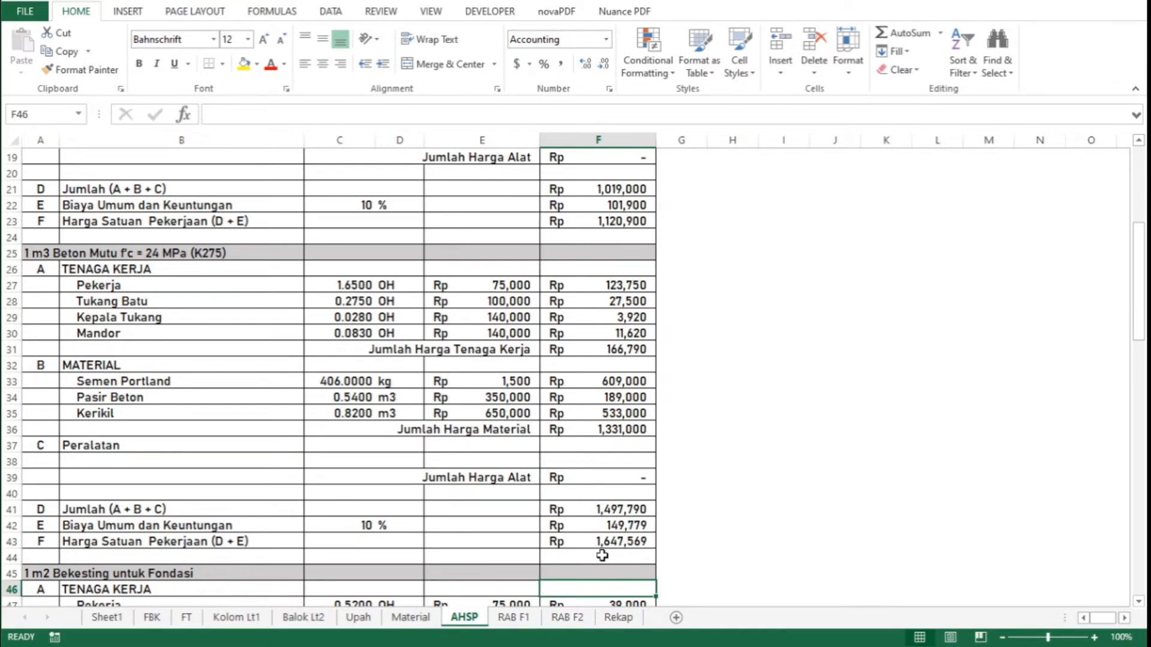
Link the Papan Kayu kelas III unit price in E53 of the Bekesting untuk Fondasi analysis to =M_Papan_Kayu_Kelas_III
scroll(690, 556, "down", 4)
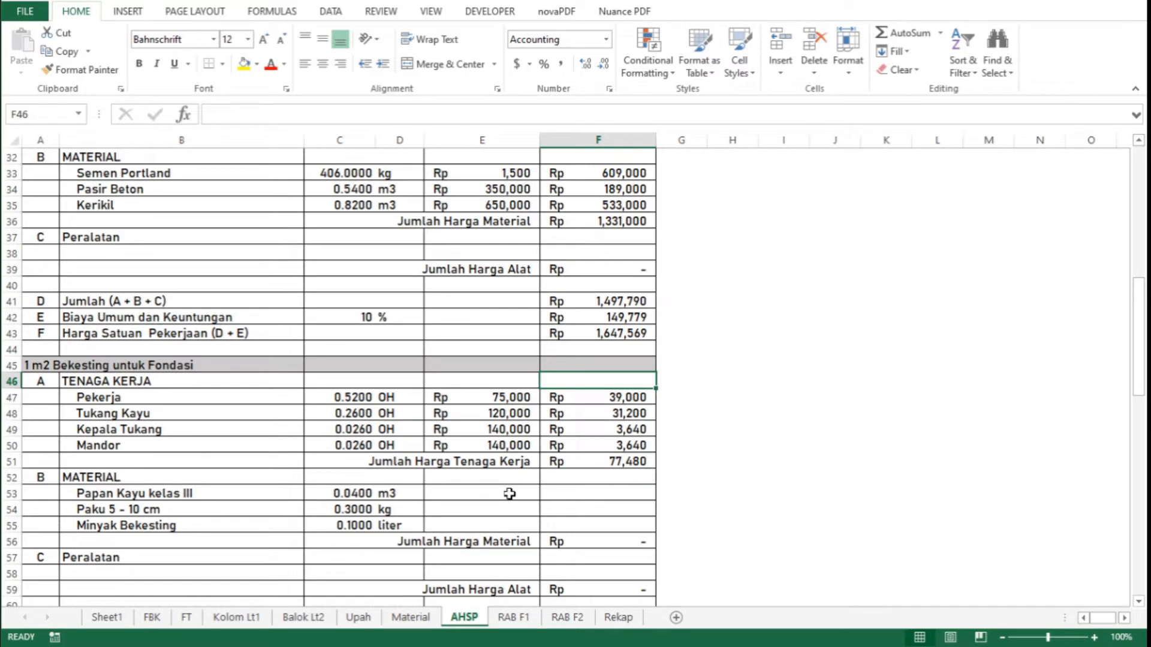
left_click(509, 494)
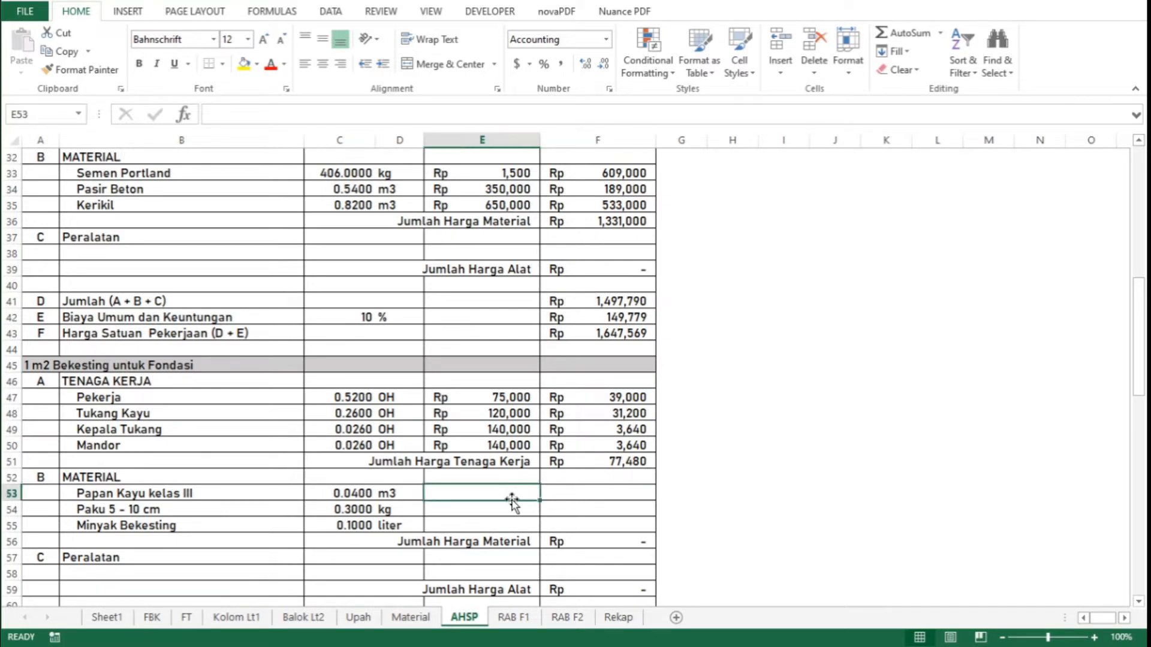
type("=m")
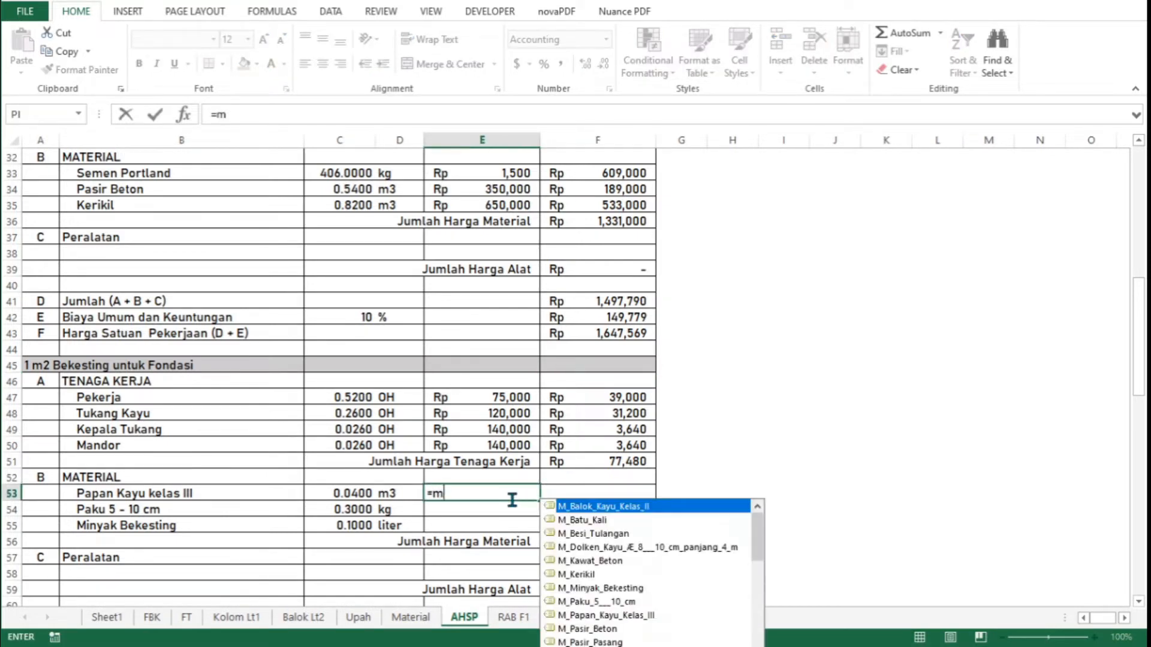
type("_pa")
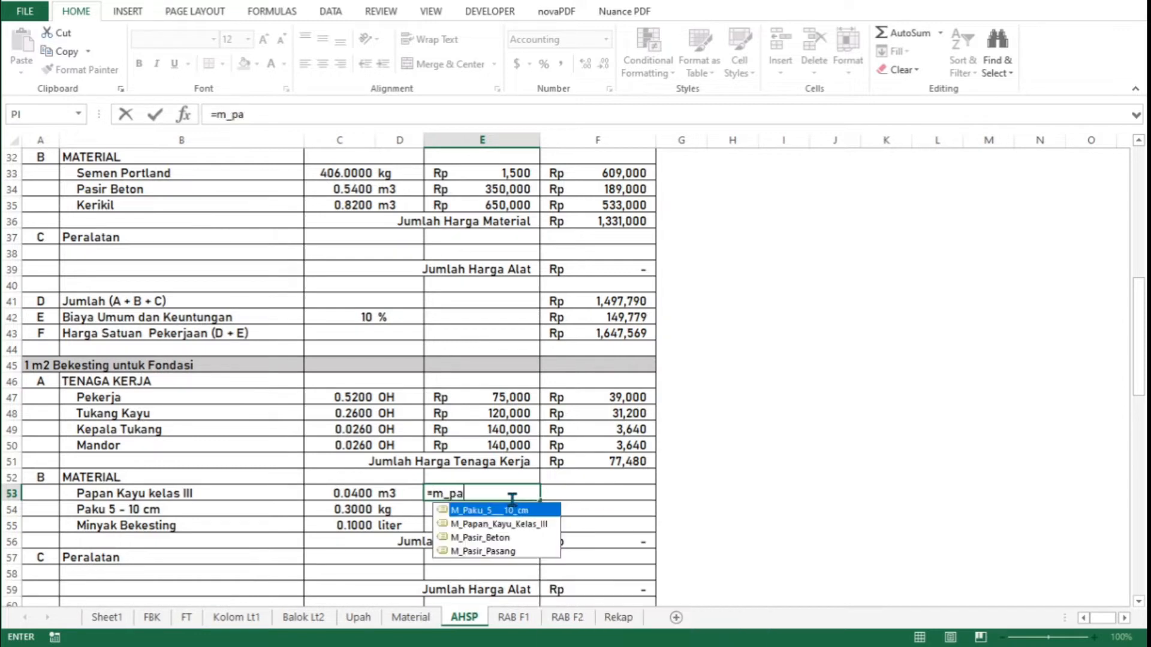
double_click(528, 524)
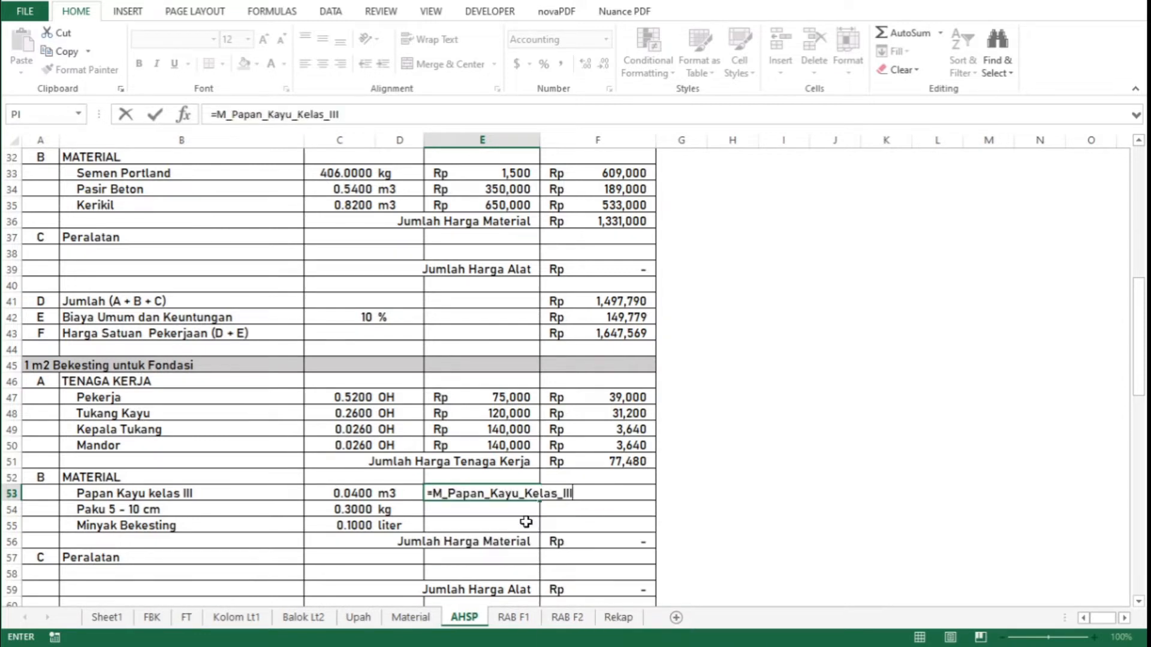
key("Return")
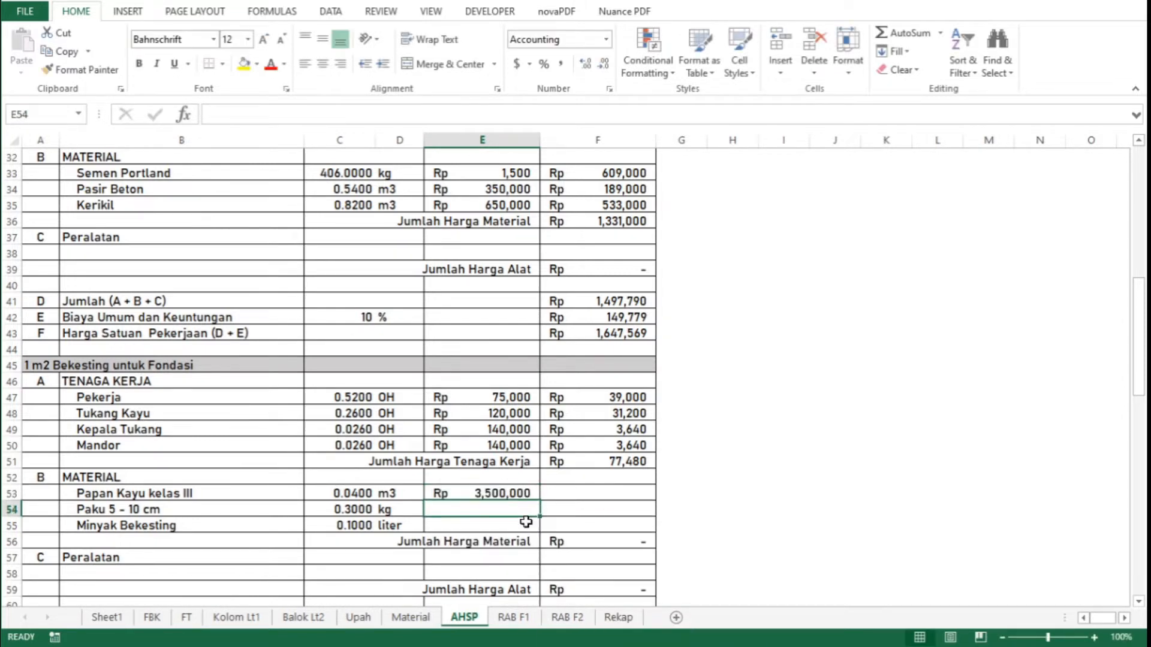
Link the Paku 5 - 10 cm unit price in E54 to =M_Paku_5___10_cm
type("=m")
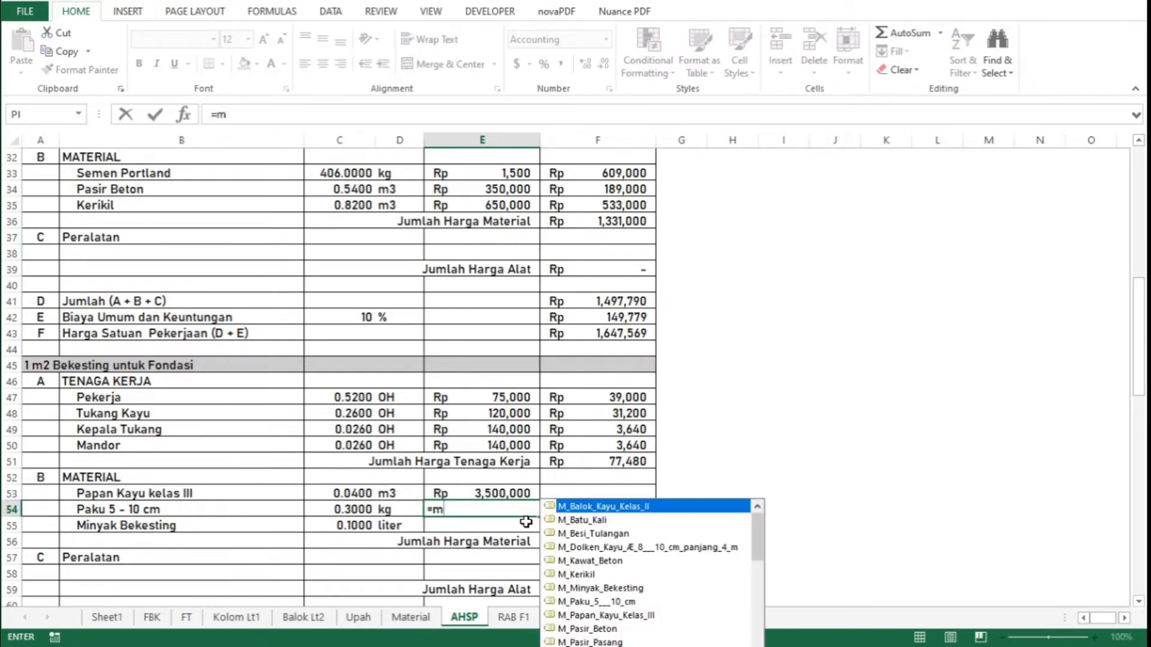
type("_")
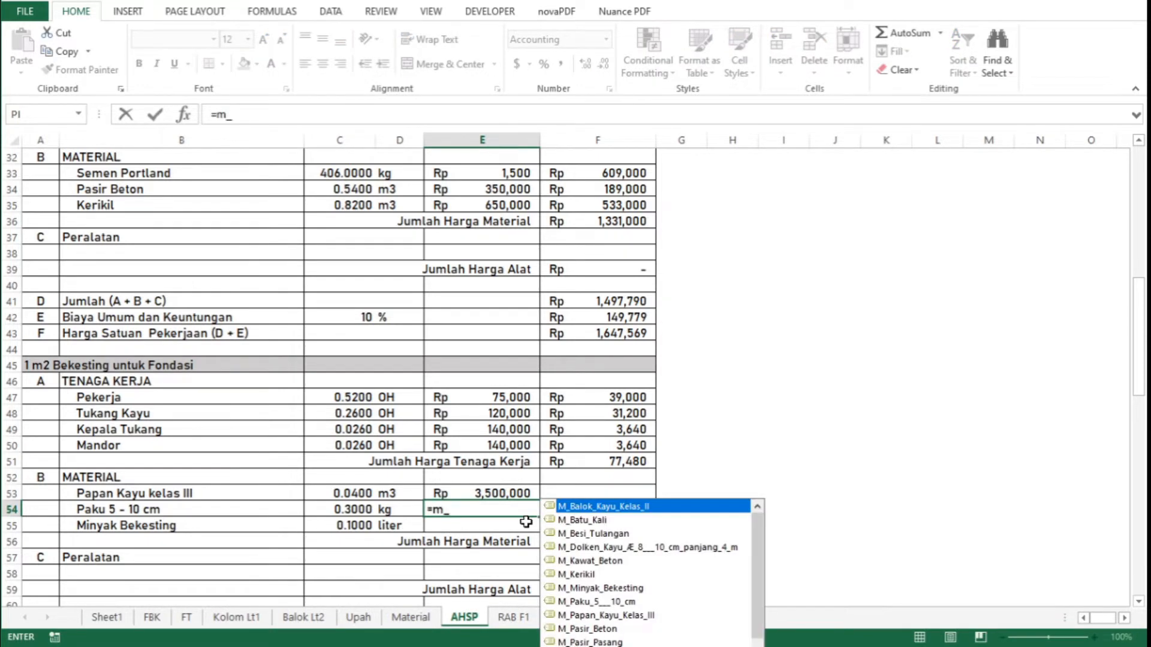
type("pa")
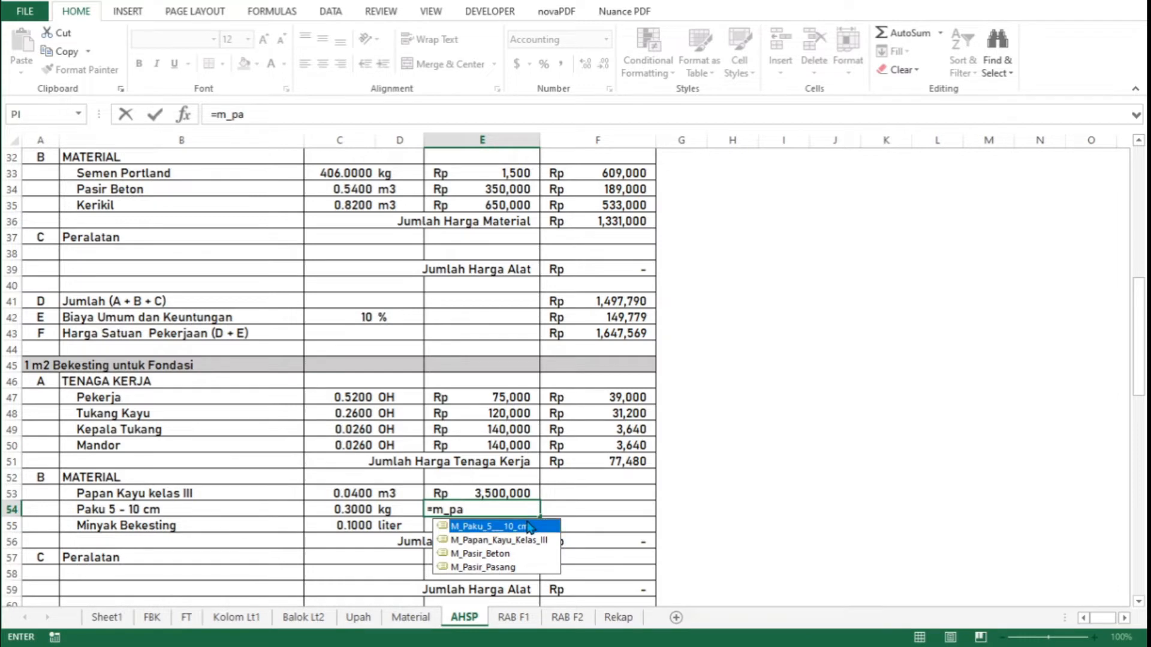
double_click(530, 527)
key("Return")
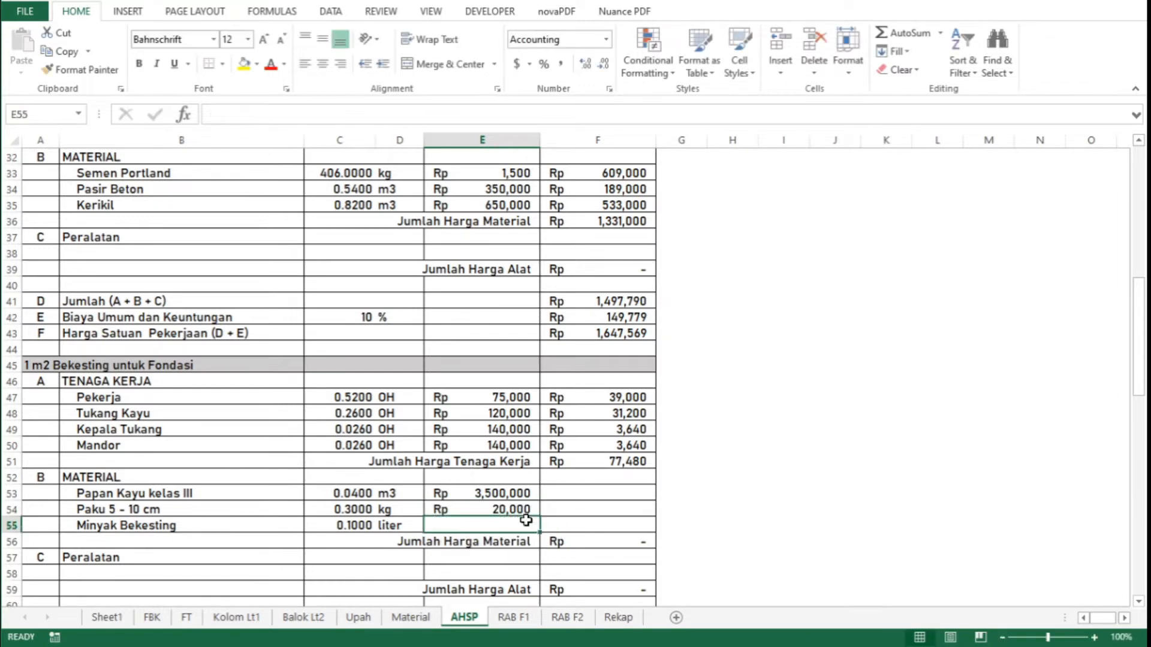
Link the Minyak Bekesting unit price in E55 to =M_Minyak_Bekesting
type("=")
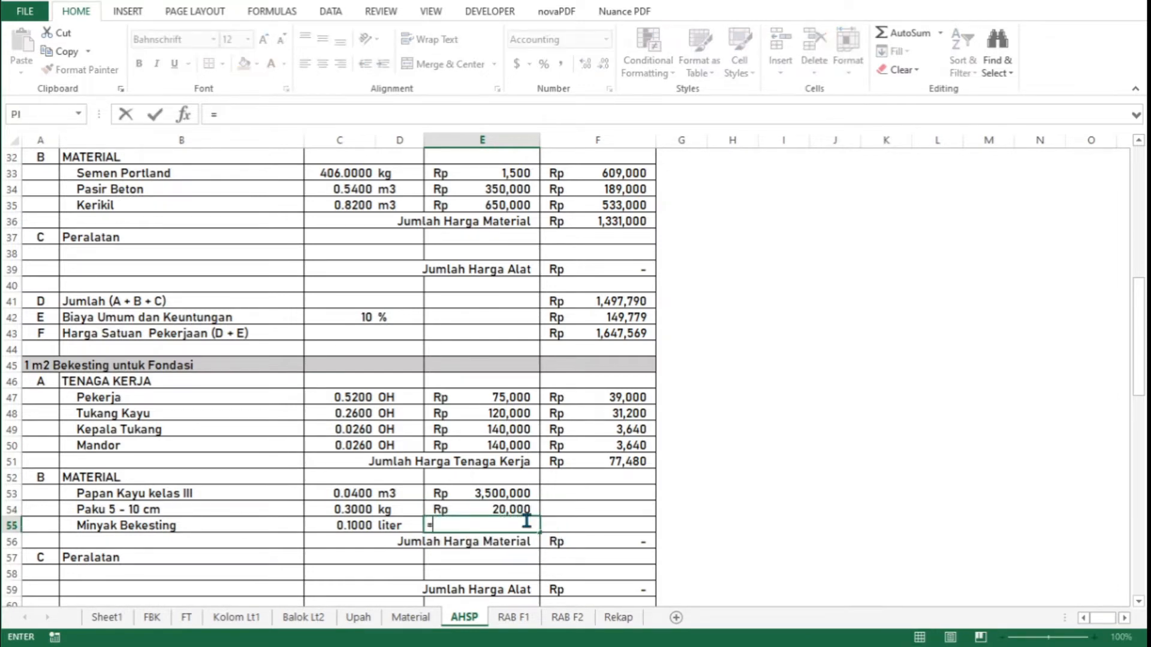
type("m_")
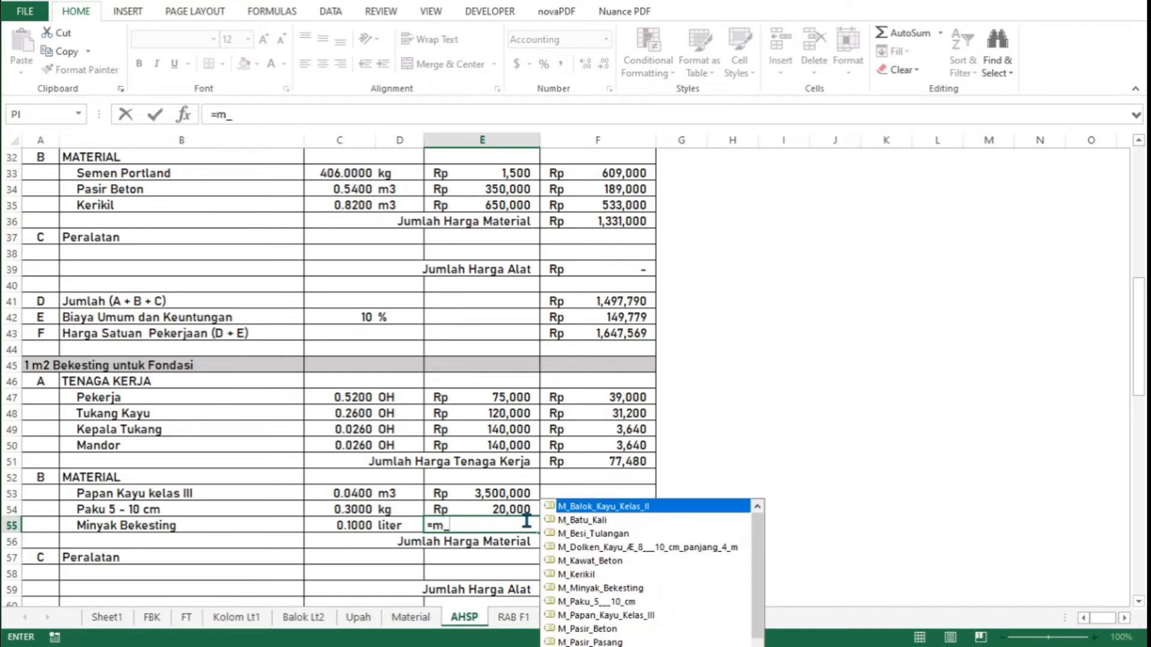
type("mi")
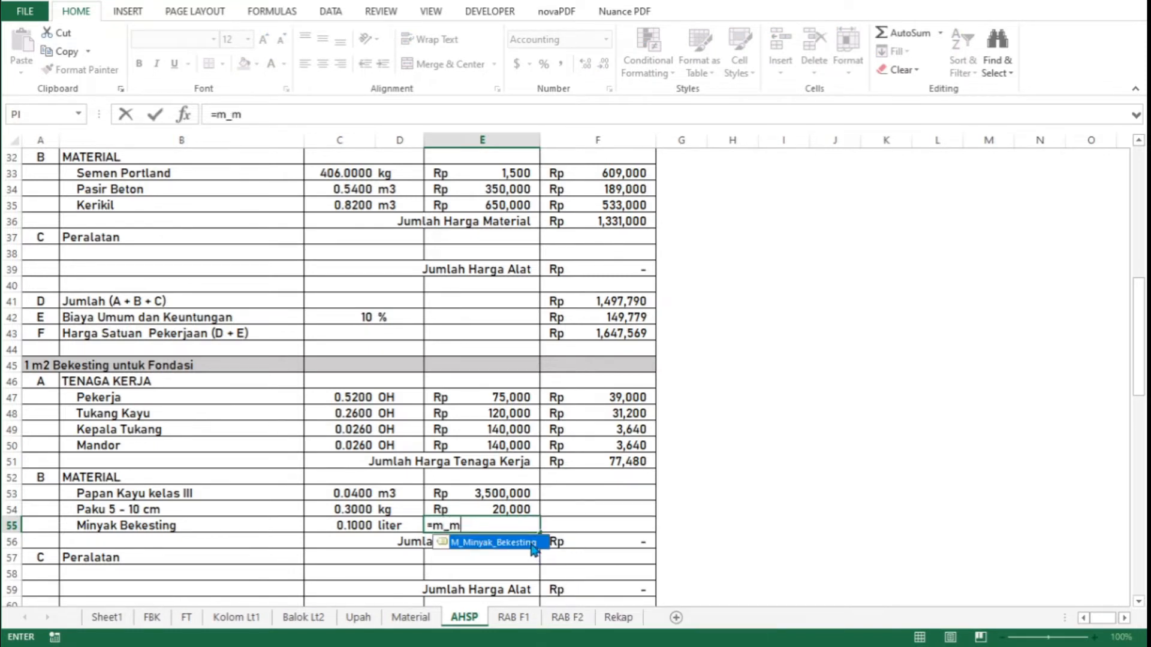
double_click(531, 542)
key("Return")
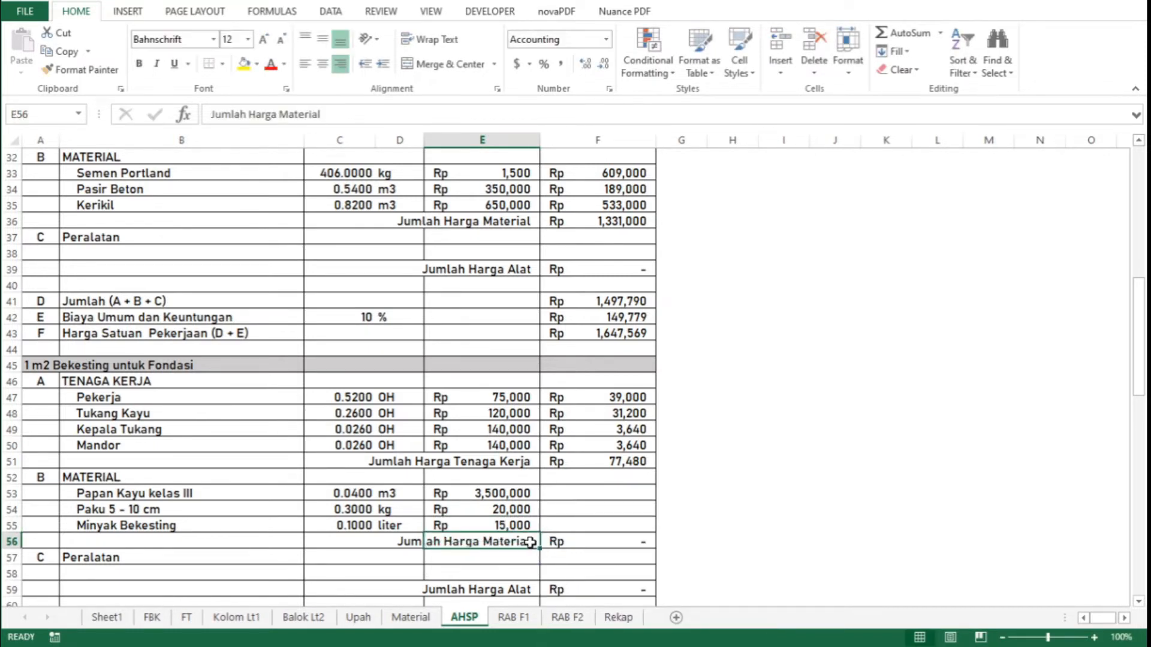
Copy the Mandor total price formula from F50 to F53:F55 for Papan Kayu, Paku and Minyak Bekesting
left_click(605, 444)
key("ctrl+c")
key("Down")
key("Down")
key("Down")
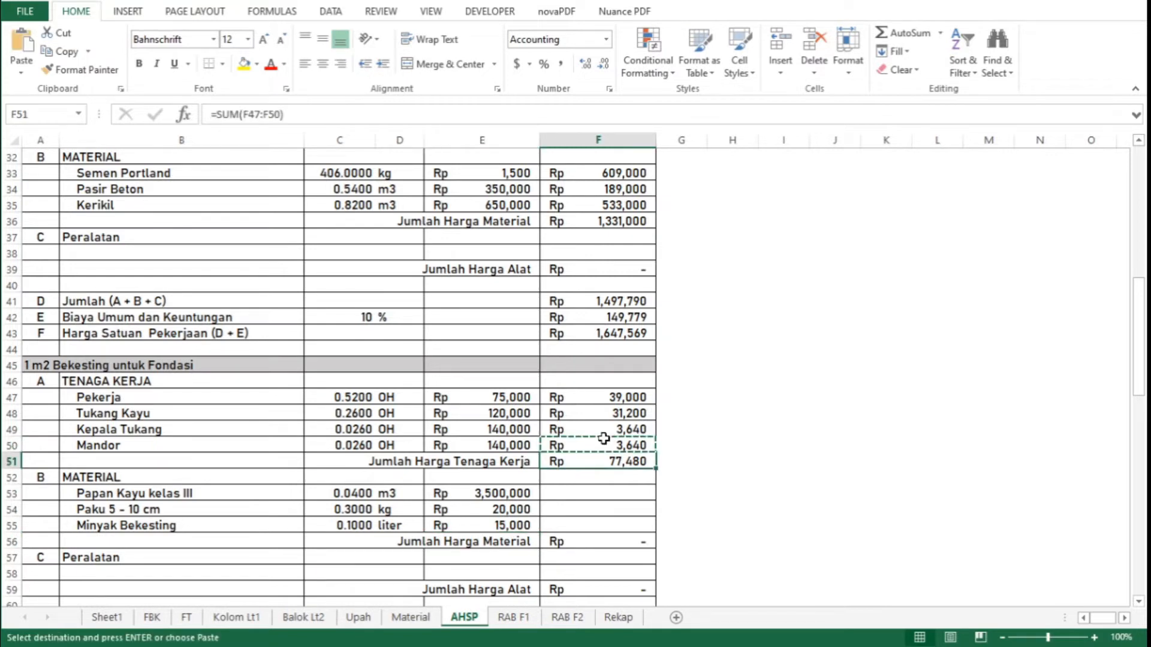
key("shift+Down")
key("shift+Down")
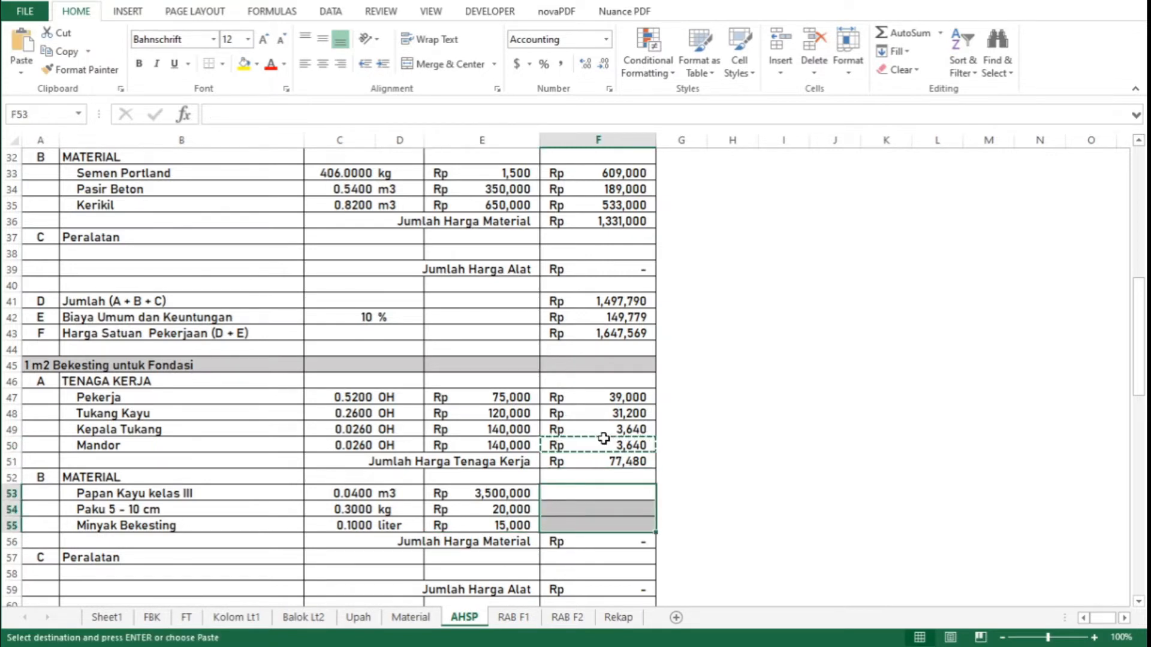
key("Return")
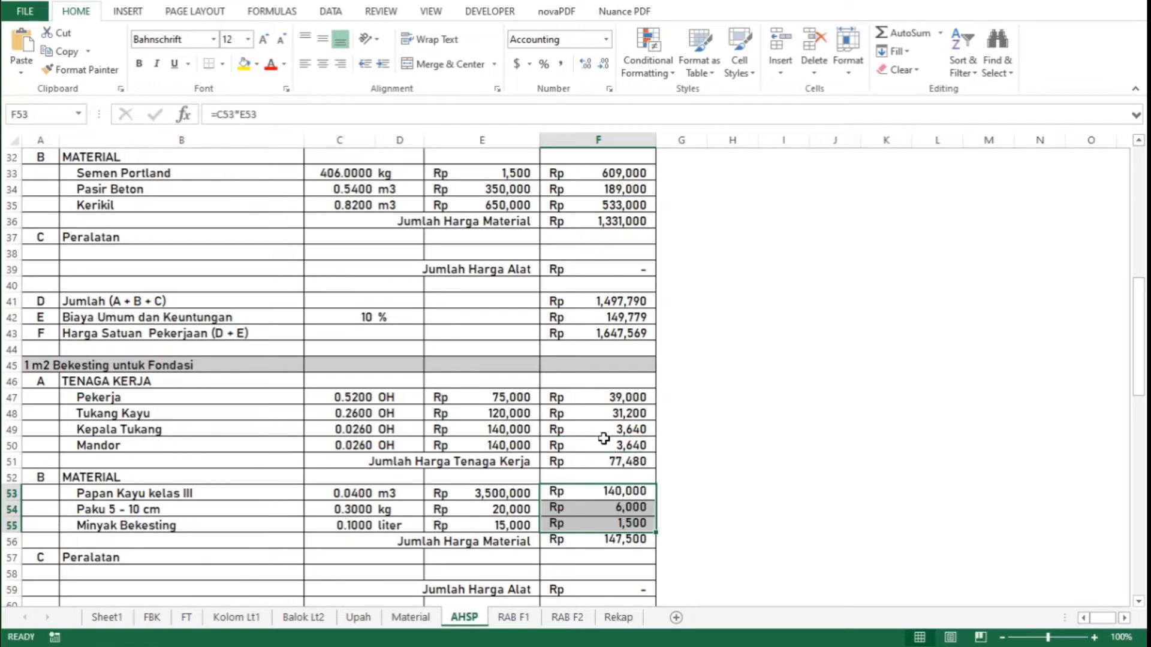
Copy the Papan Kayu, Paku and Minyak Bekesting unit and total prices from E53:F55 to E73:F75 in the Bekesting untuk Kolom analysis
key("Down")
key("Down")
key("Down")
key("Down")
key("Down")
key("Down")
key("Down")
key("Down")
key("Down")
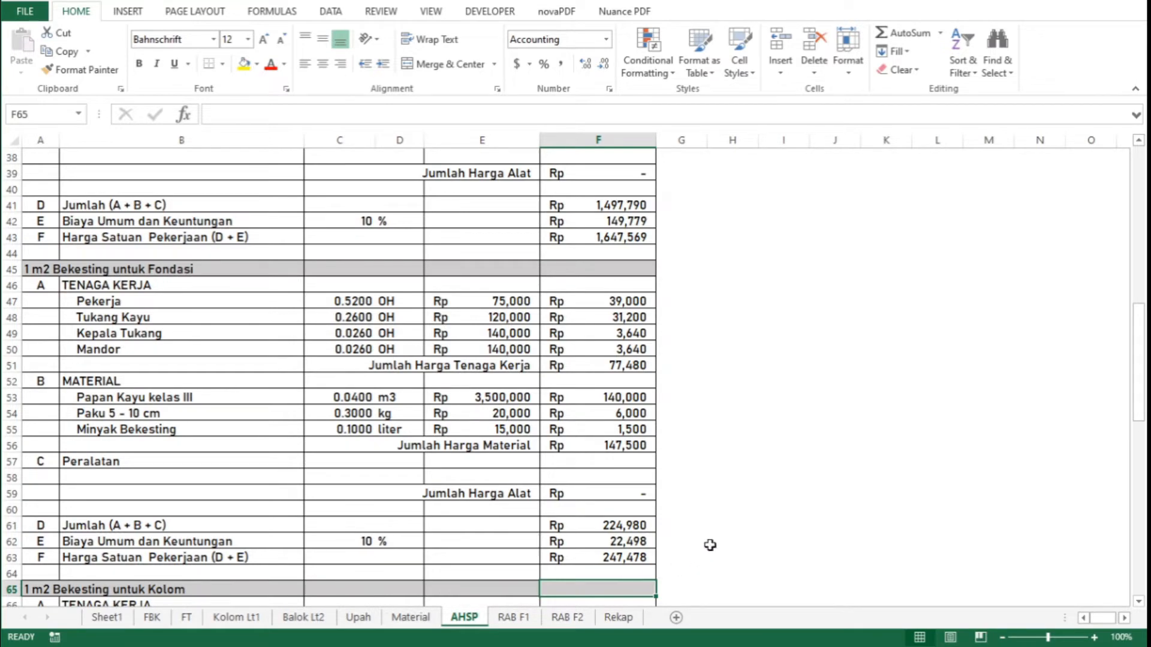
scroll(710, 545, "down", 3)
scroll(711, 545, "down", 1)
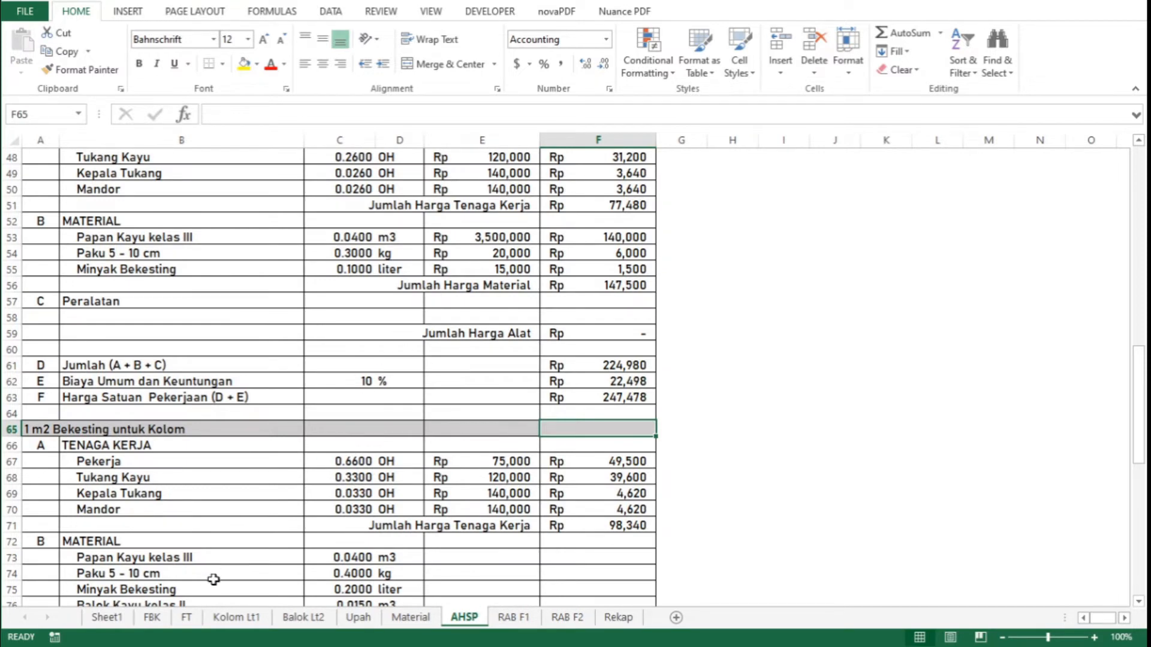
scroll(224, 574, "down", 1)
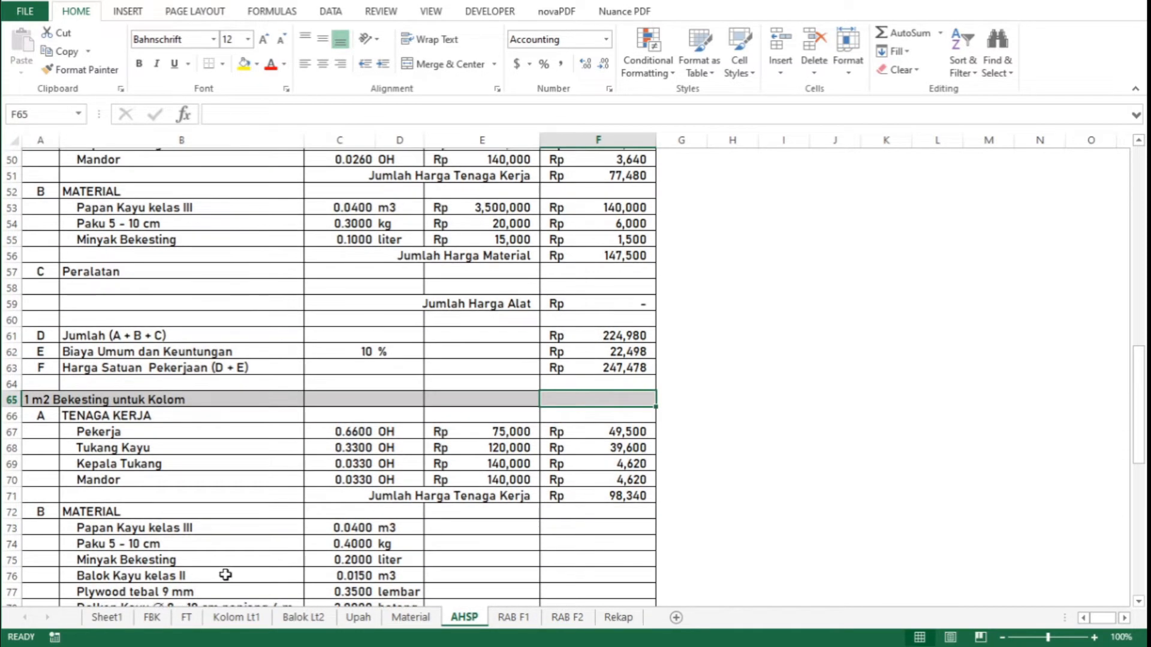
left_click(470, 206)
key("shift+Down")
key("shift+Down")
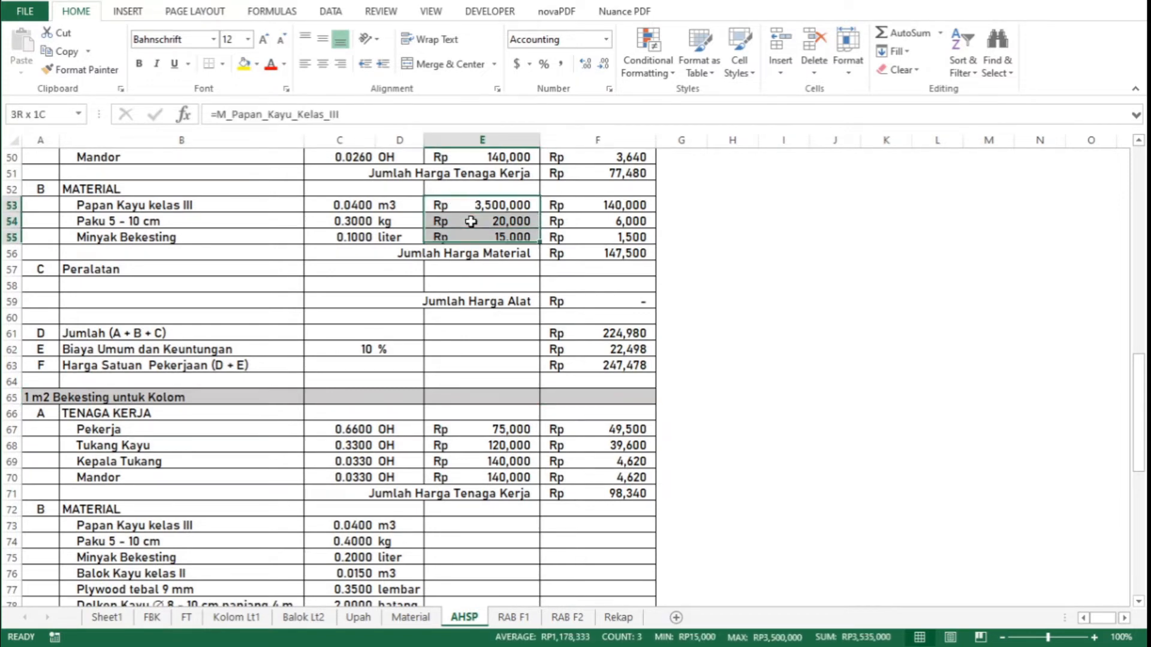
key("shift+Right")
key("ctrl+c")
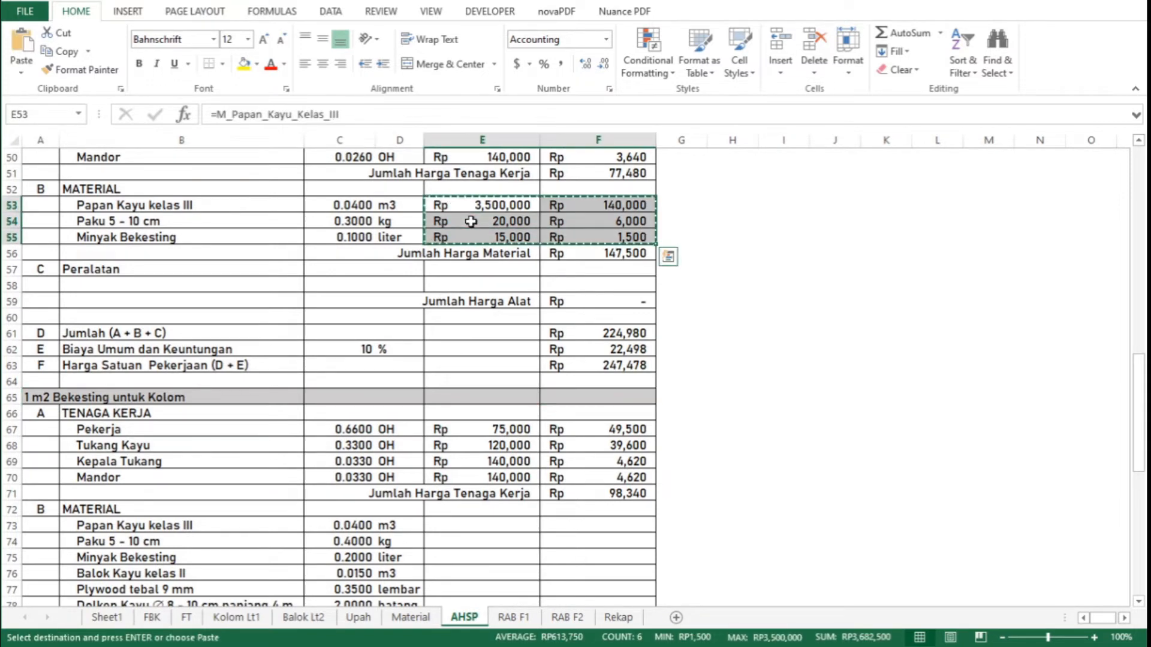
left_click(490, 525)
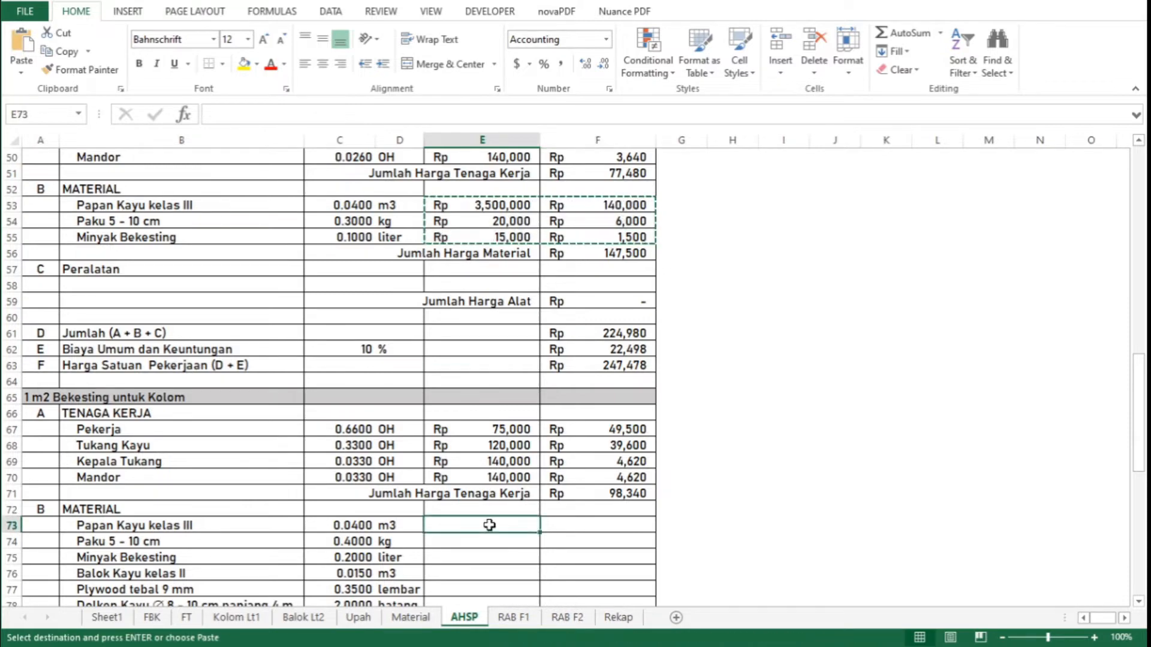
key("ctrl+v")
Link the Balok Kayu kelas II unit price in E76 to =M_Balok_Kayu_Kelas_II
key("Down")
key("Down")
key("Down")
key("Down")
key("Down")
key("Down")
key("Down")
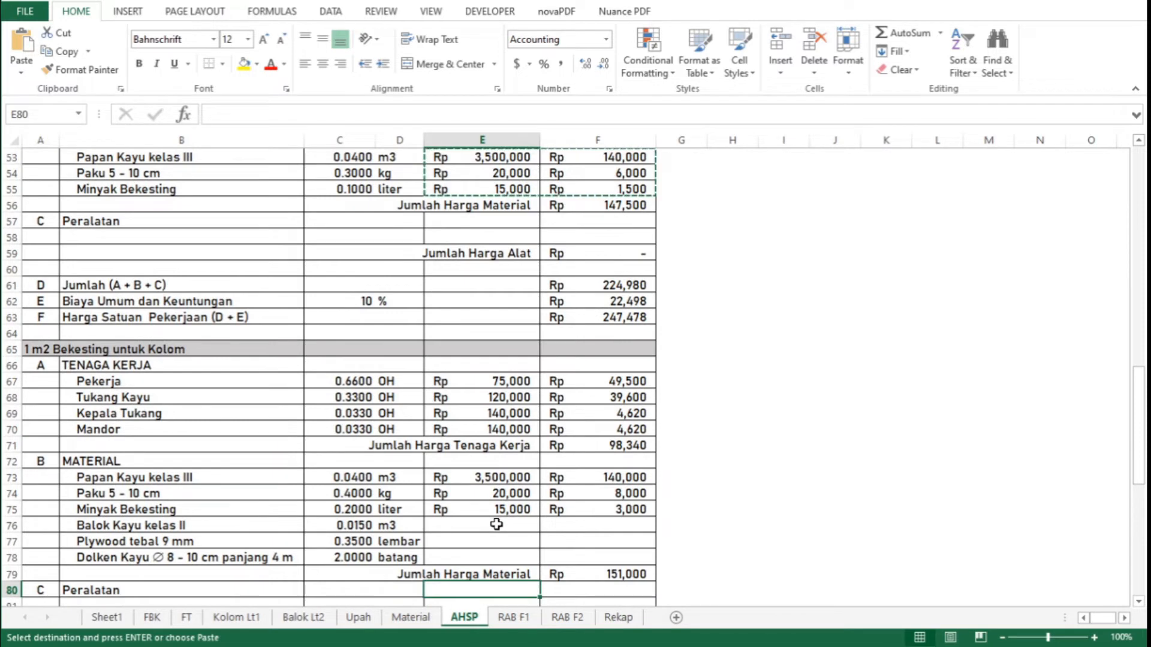
left_click(497, 525)
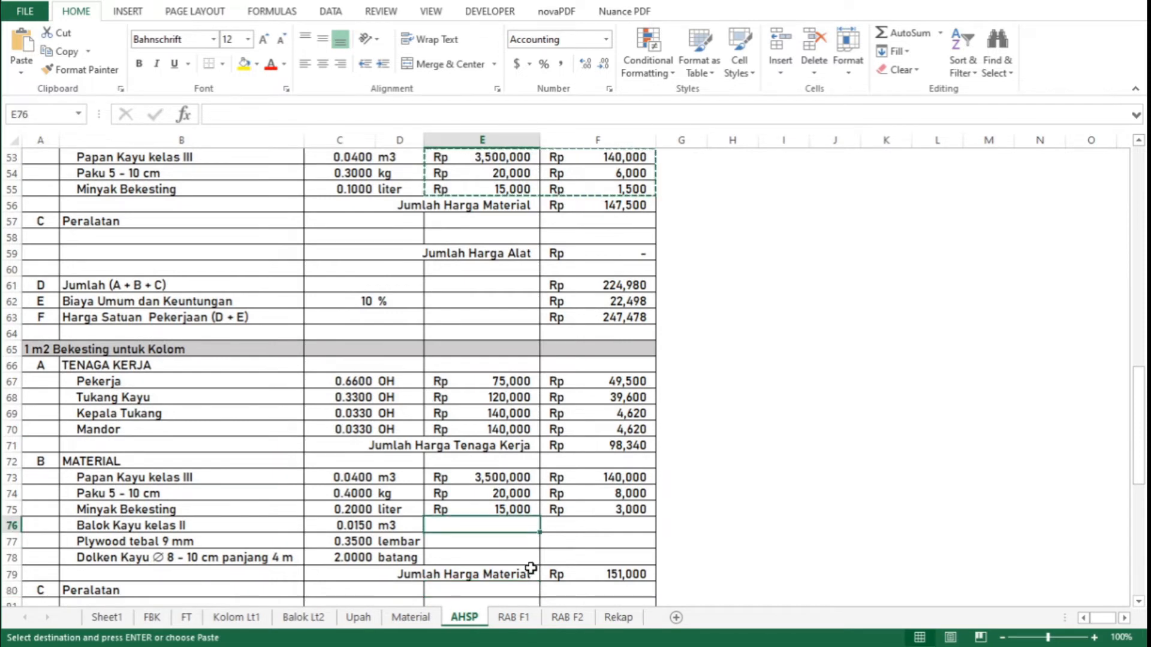
type("=m_ba")
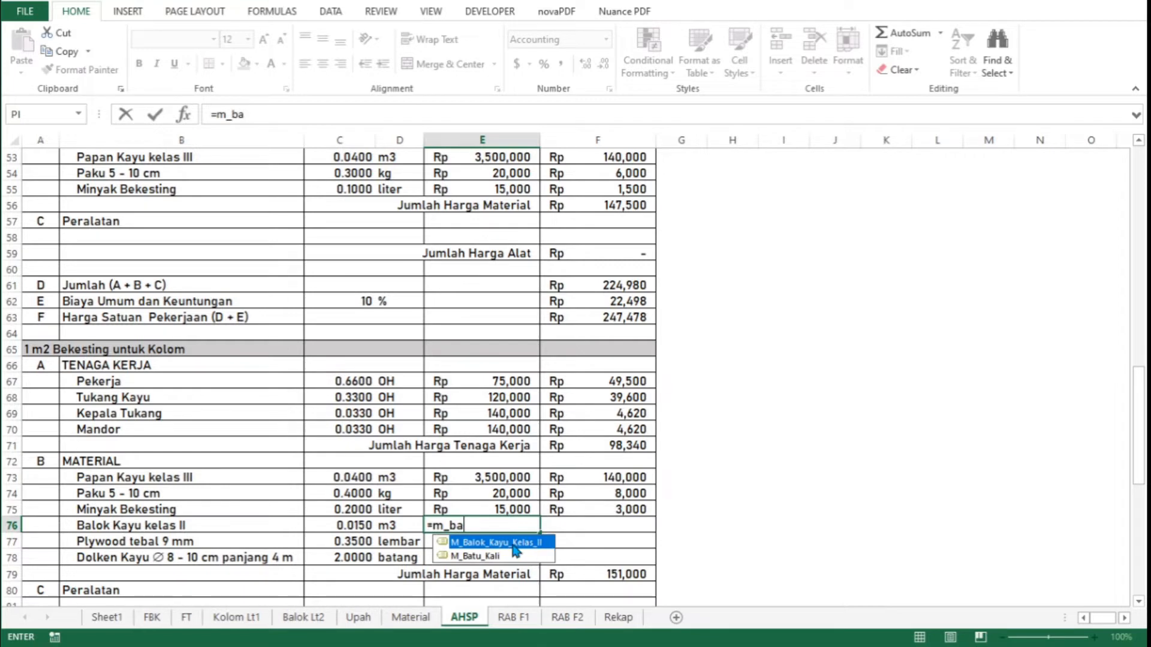
double_click(511, 543)
key("Return")
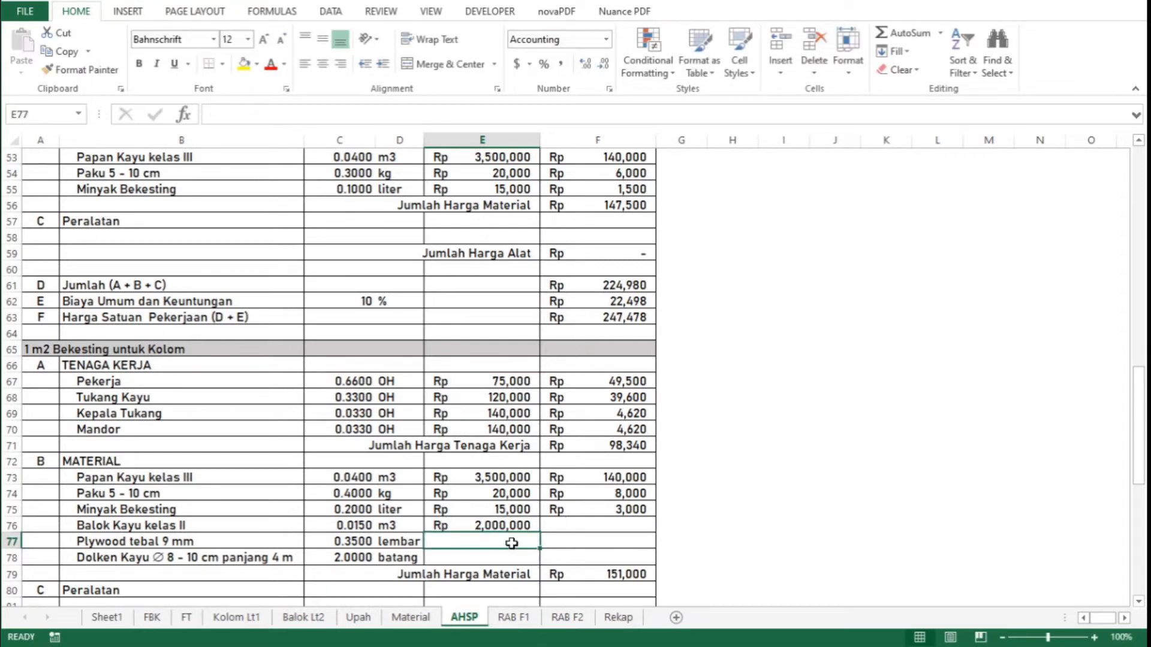
Link the Plywood tebal 9 mm unit price in E77 to =M_Plywood_Tebal_9_mm
type("=")
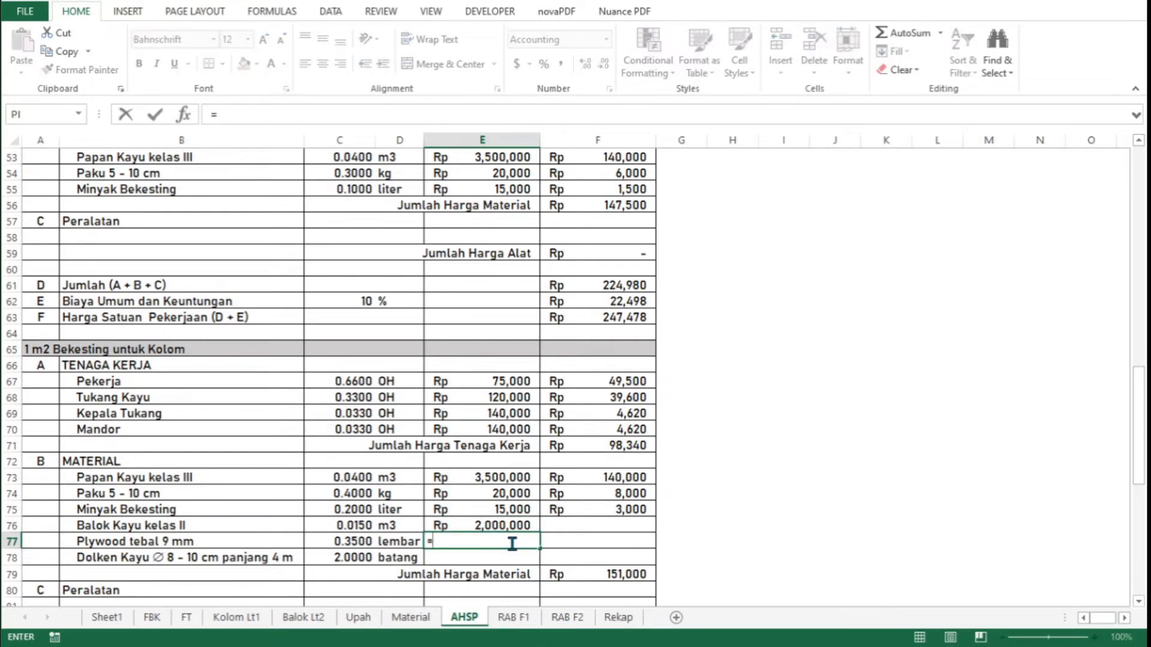
type("m_pl")
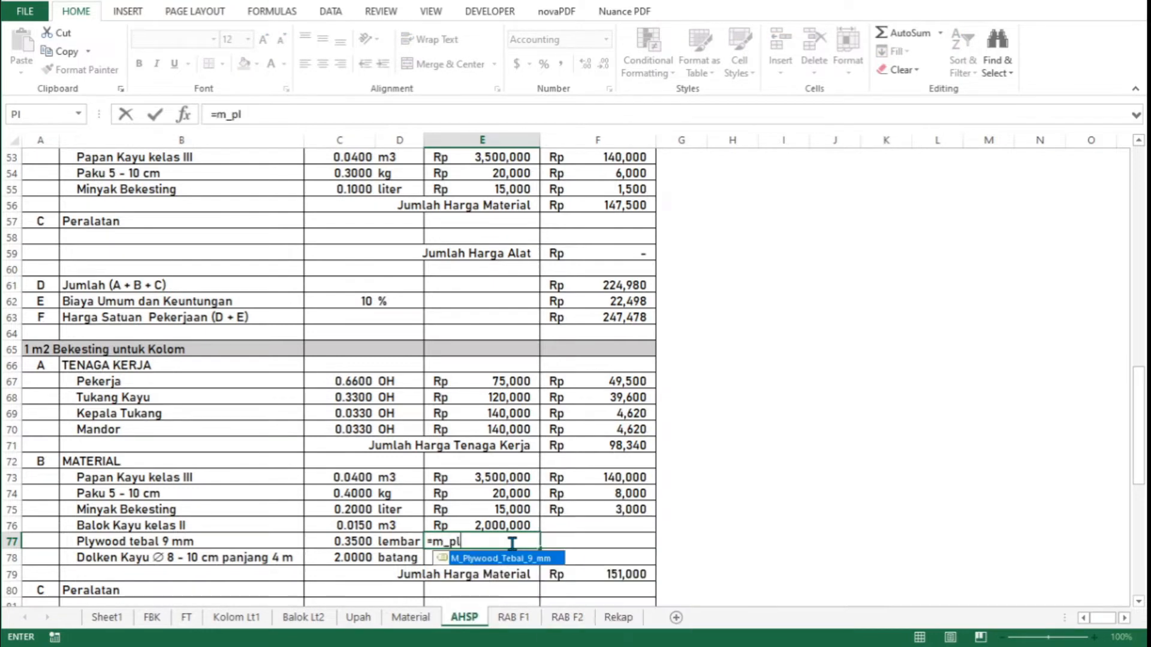
double_click(529, 563)
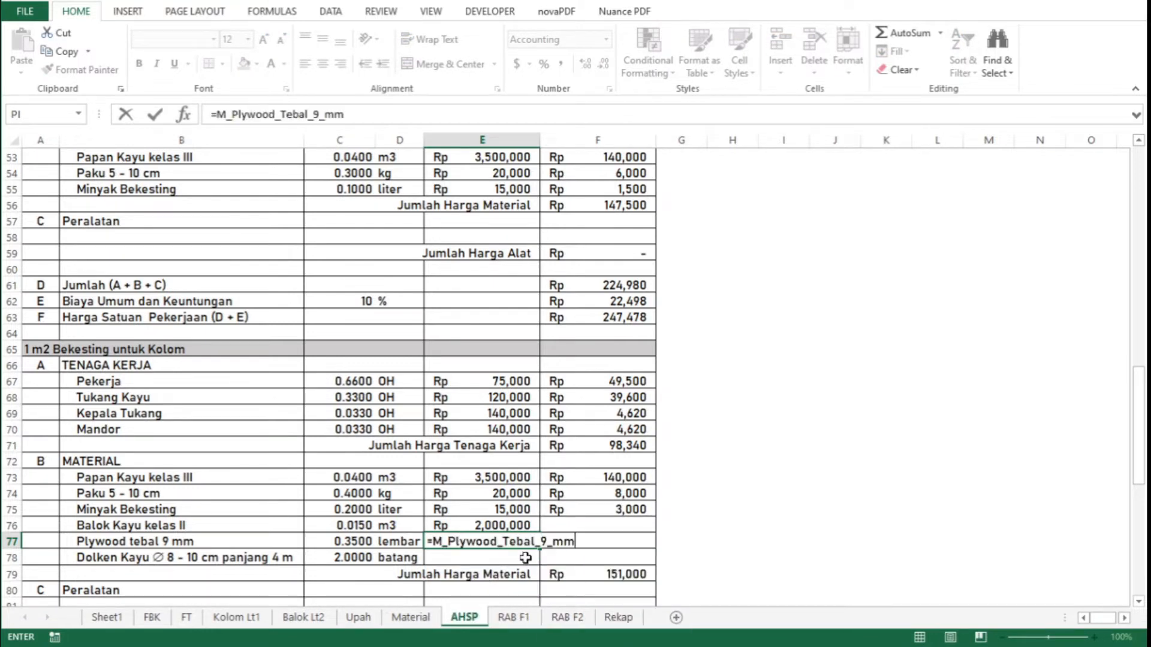
key("Return")
Link the Dolken Kayu unit price in E78 to =M_Dolken_Kayu_Æ_8___10_cm_panjang_4_m
type("=")
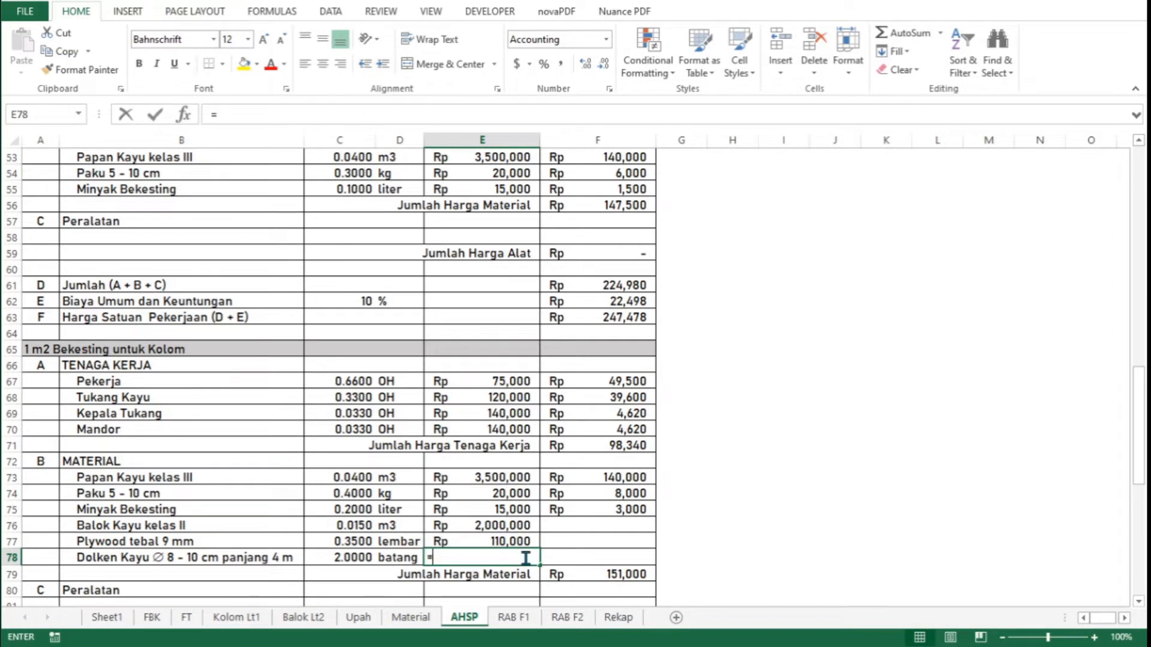
type("m")
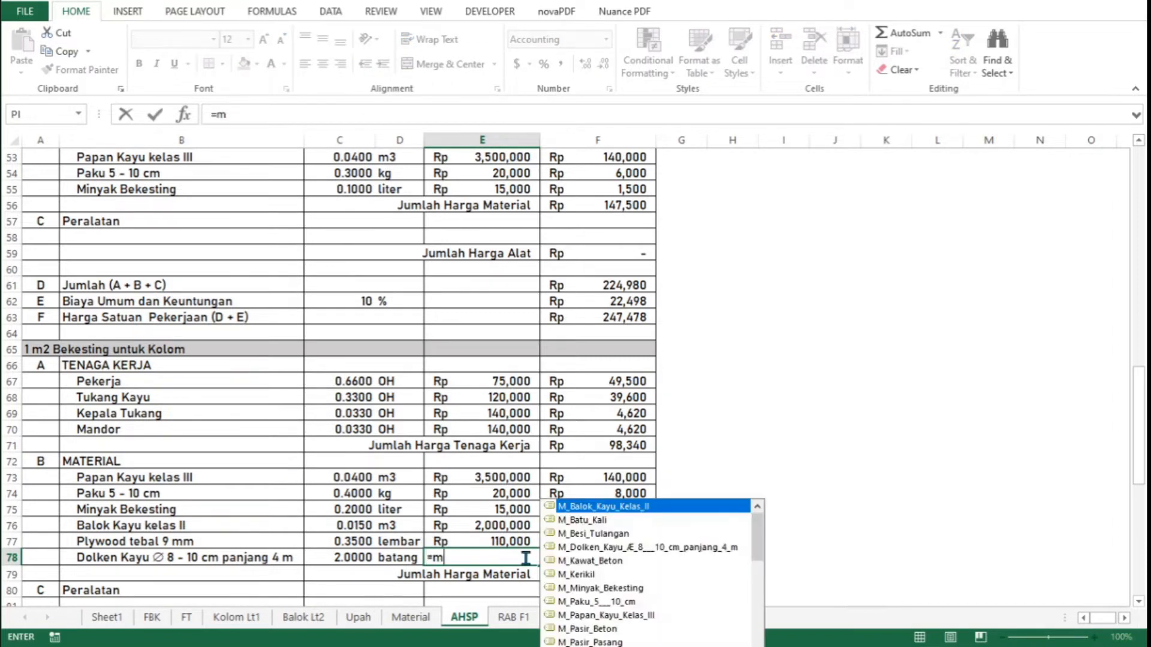
type("_d")
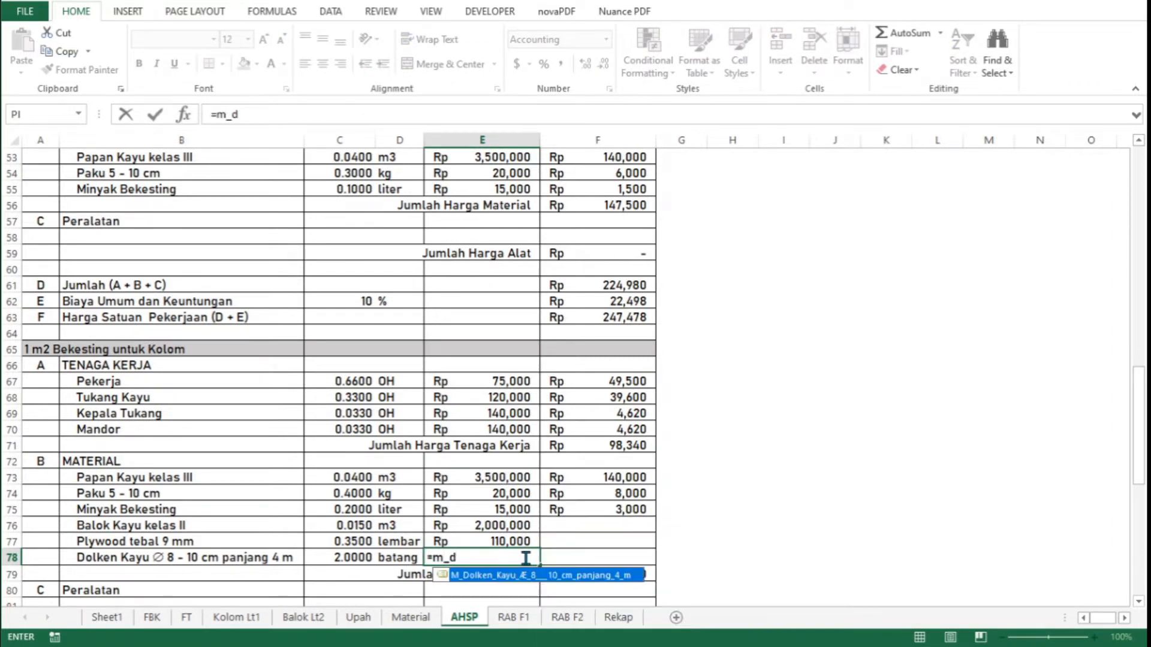
double_click(533, 575)
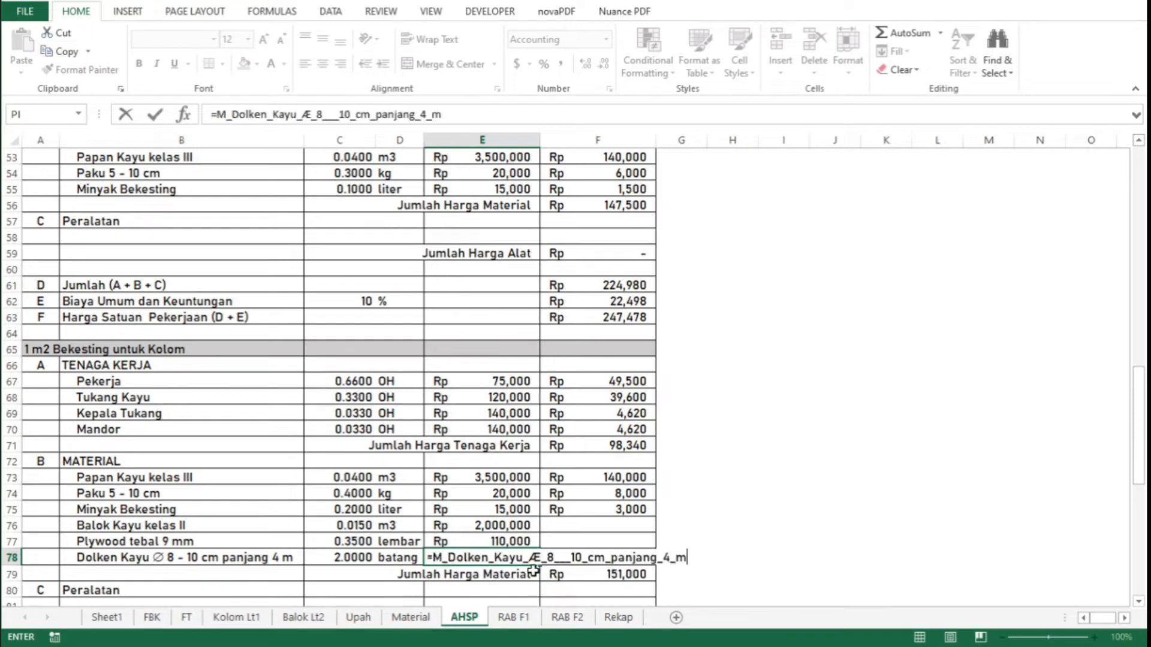
key("Return")
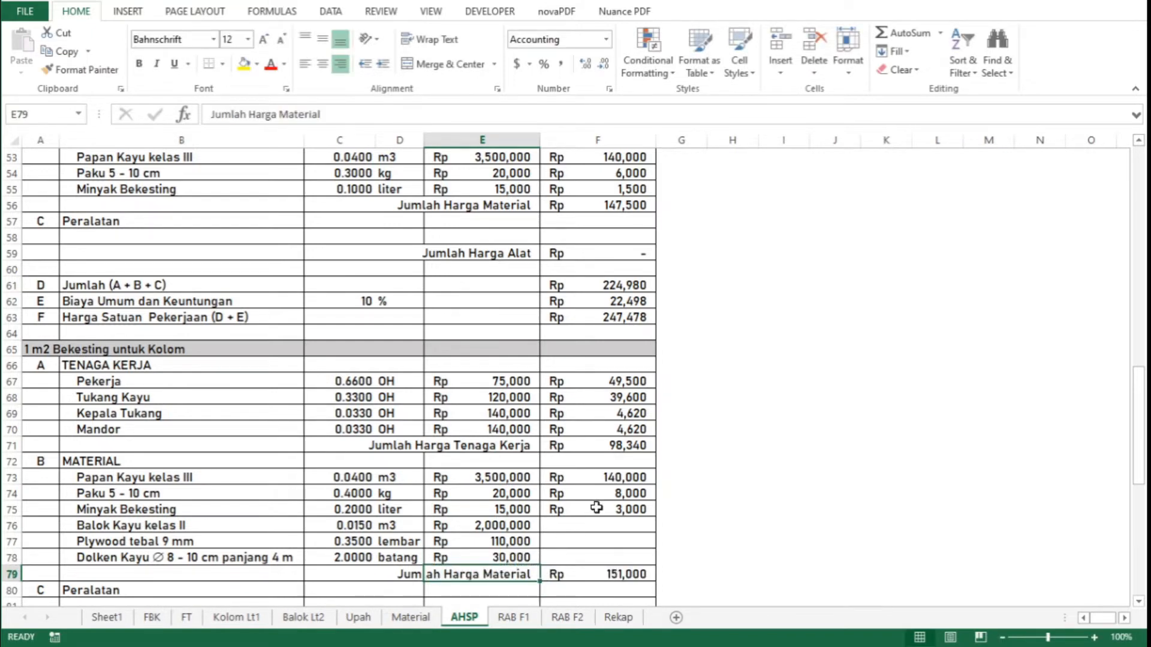
Copy the Minyak Bekesting total price formula from F75 to F76:F78 for Balok Kayu, Plywood and Dolken Kayu
left_click(599, 511)
key("ctrl+c")
key("Down")
key("shift+Down")
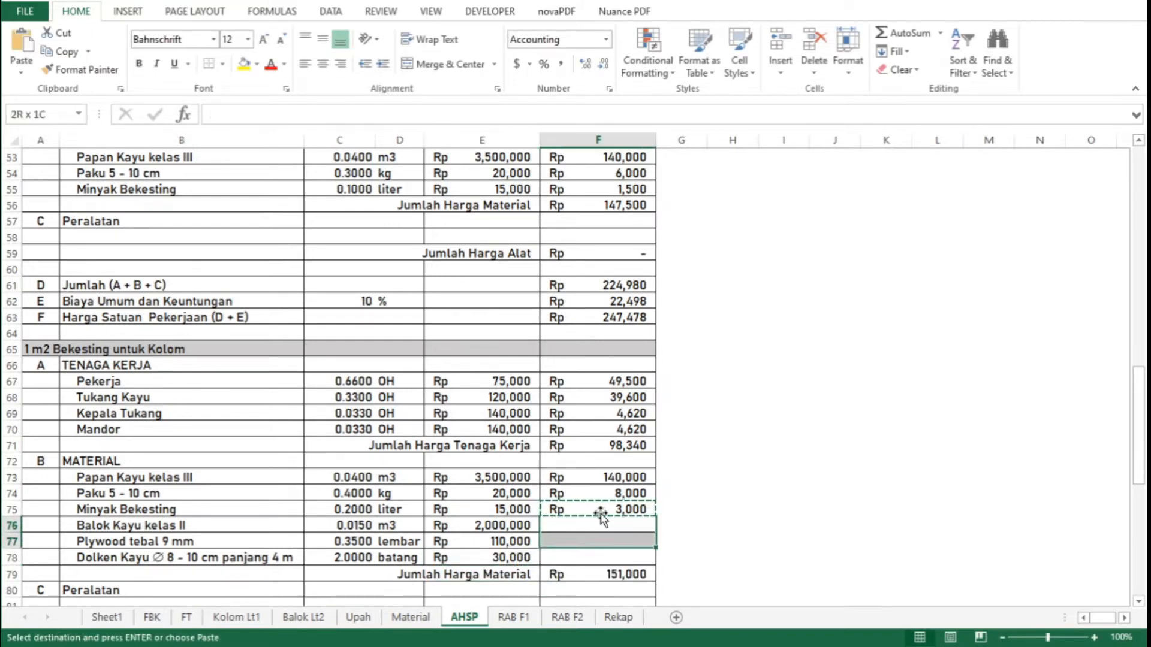
key("shift+Down")
key("Return")
Link the Besi Tulangan unit price in E96 of the 1 kg Pembesian analysis to =M_Besi_Tulangan
key("Down")
key("Down")
key("Down")
key("Down")
key("Down")
key("Down")
key("Down")
key("Down")
key("Down")
key("Down")
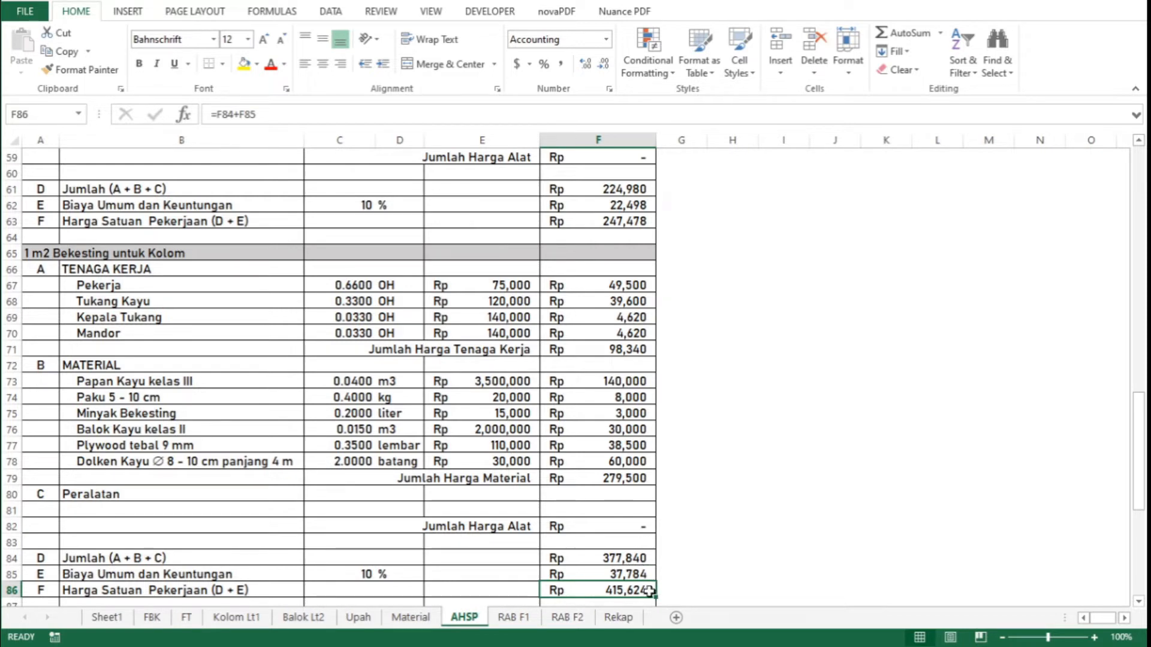
key("Down")
key("Down")
key("Down")
key("Down")
key("Down")
key("Down")
key("Down")
key("Down")
key("Down")
key("Down")
key("Down")
key("Down")
key("Down")
key("Down")
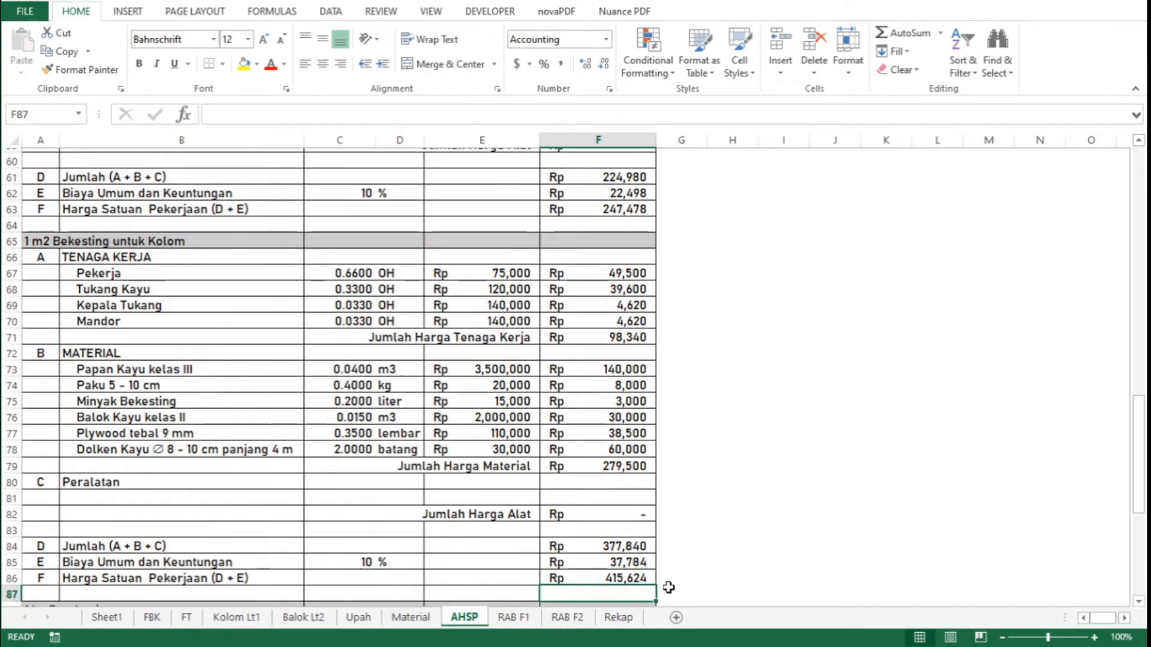
key("Down")
key("Down")
key("Down")
key("Down")
key("Down")
key("Down")
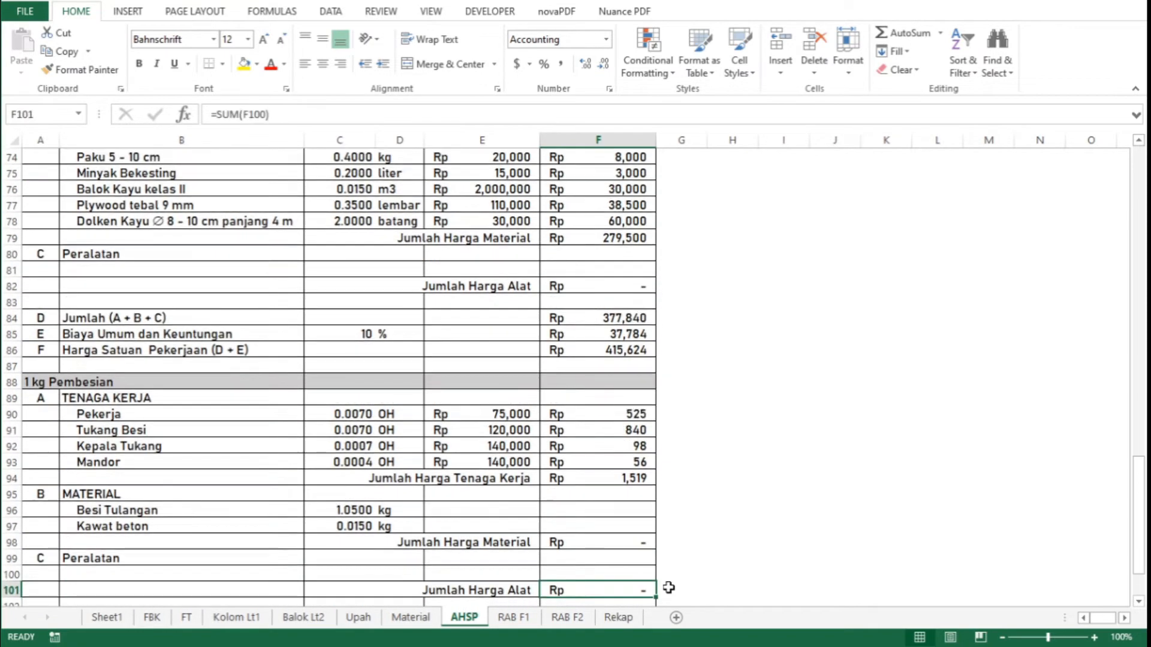
key("Down")
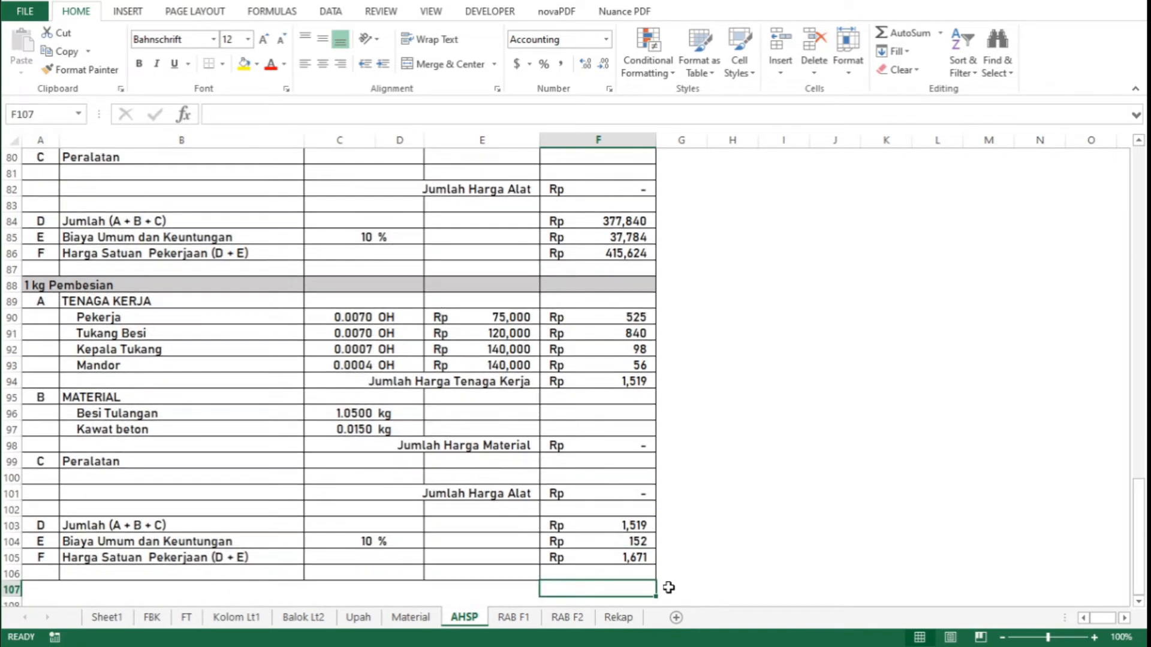
left_click(502, 413)
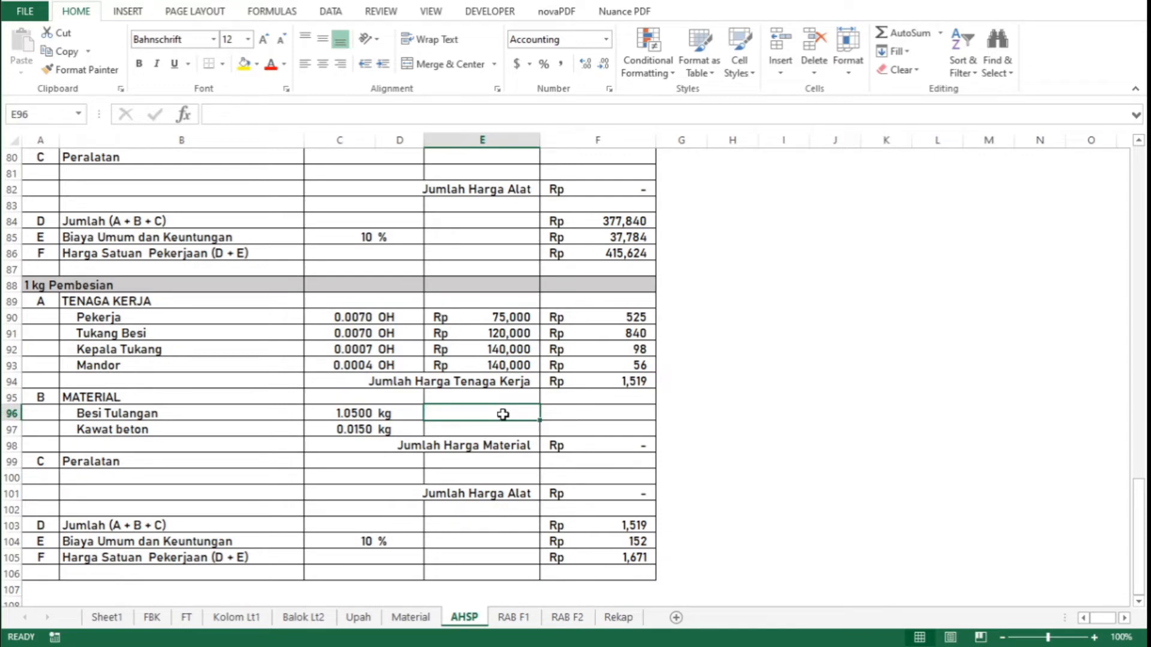
type("=m")
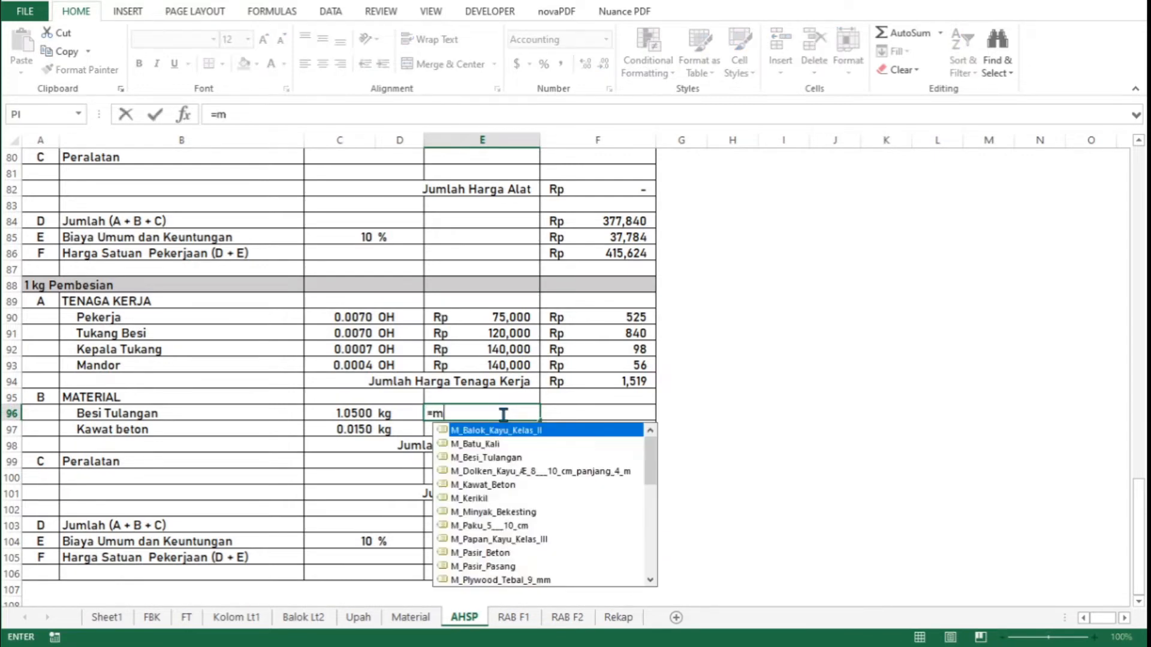
type("_be")
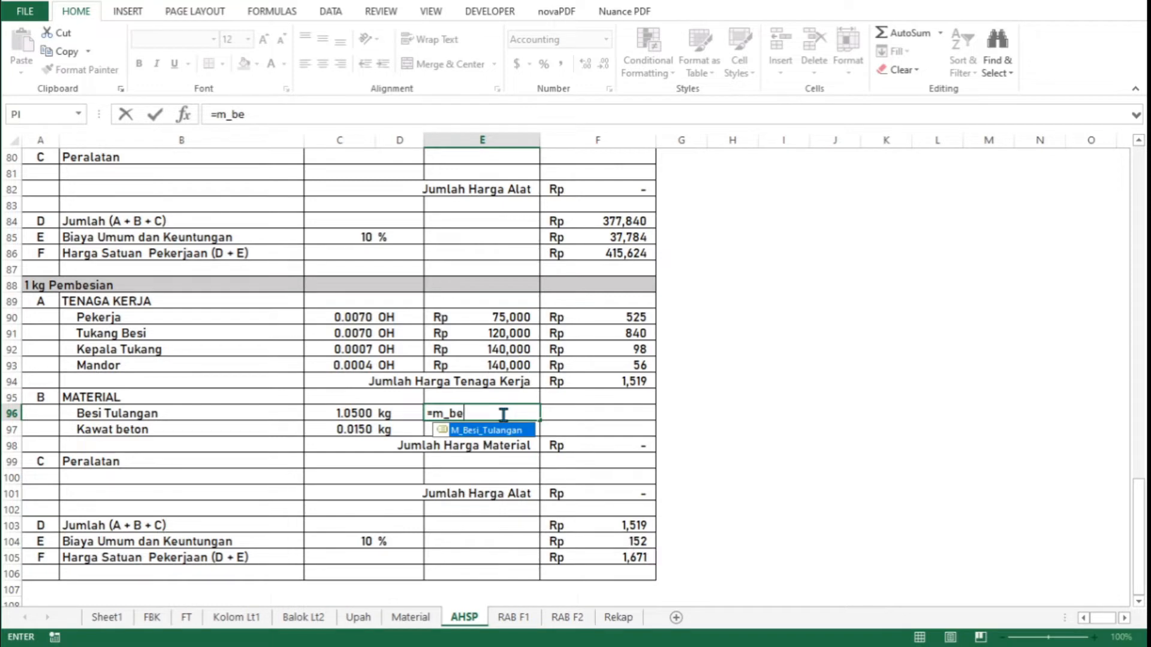
key("Tab")
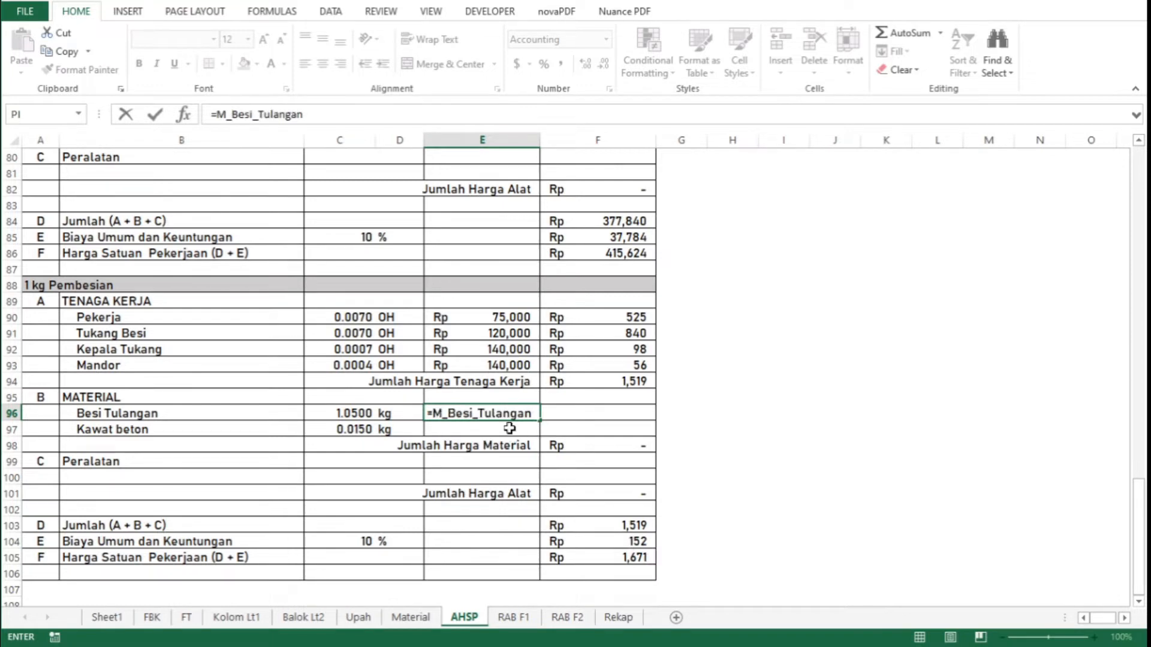
key("Return")
Link the Kawat beton unit price in E97 to =M_Kawat_Beton
type("=")
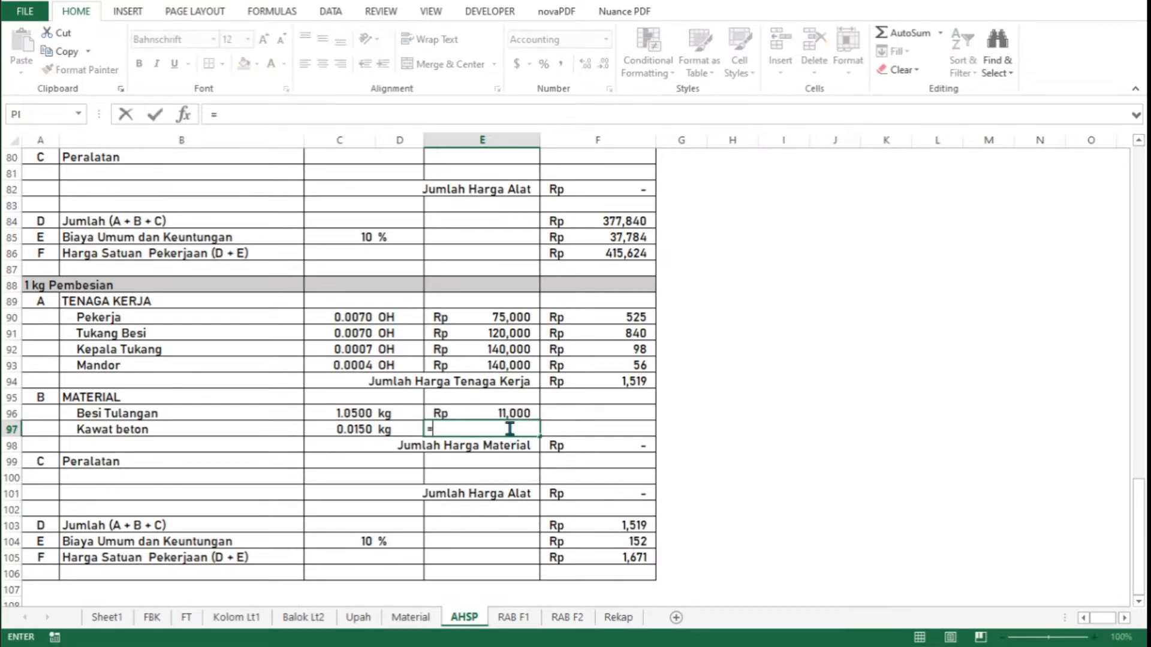
type("m_ka")
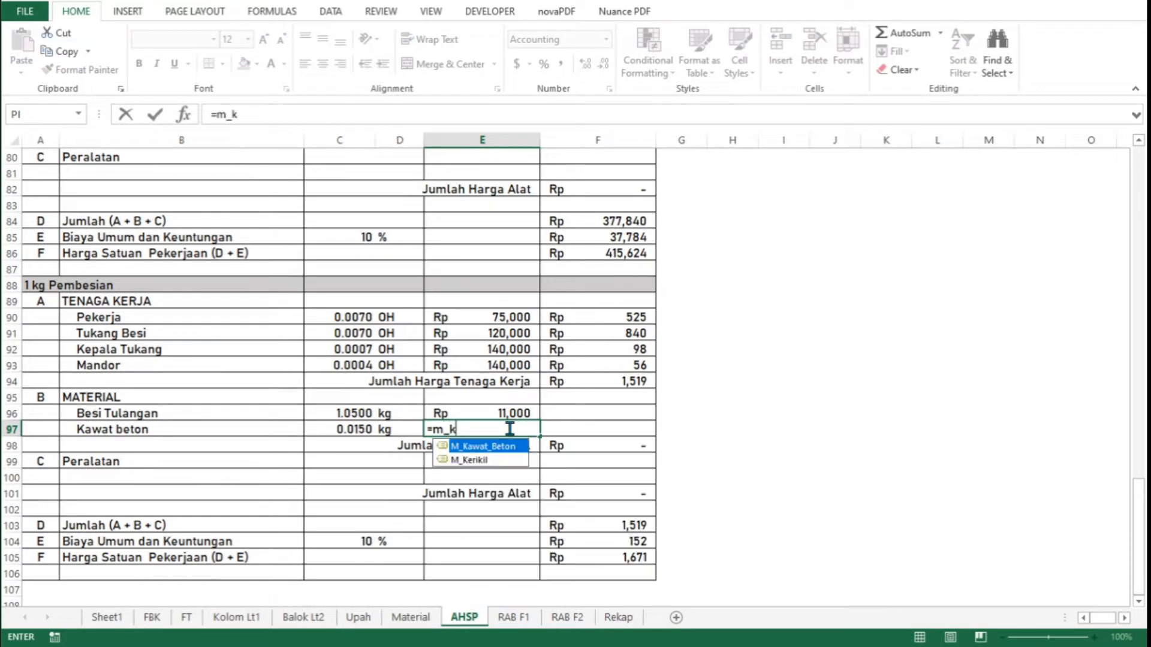
double_click(516, 451)
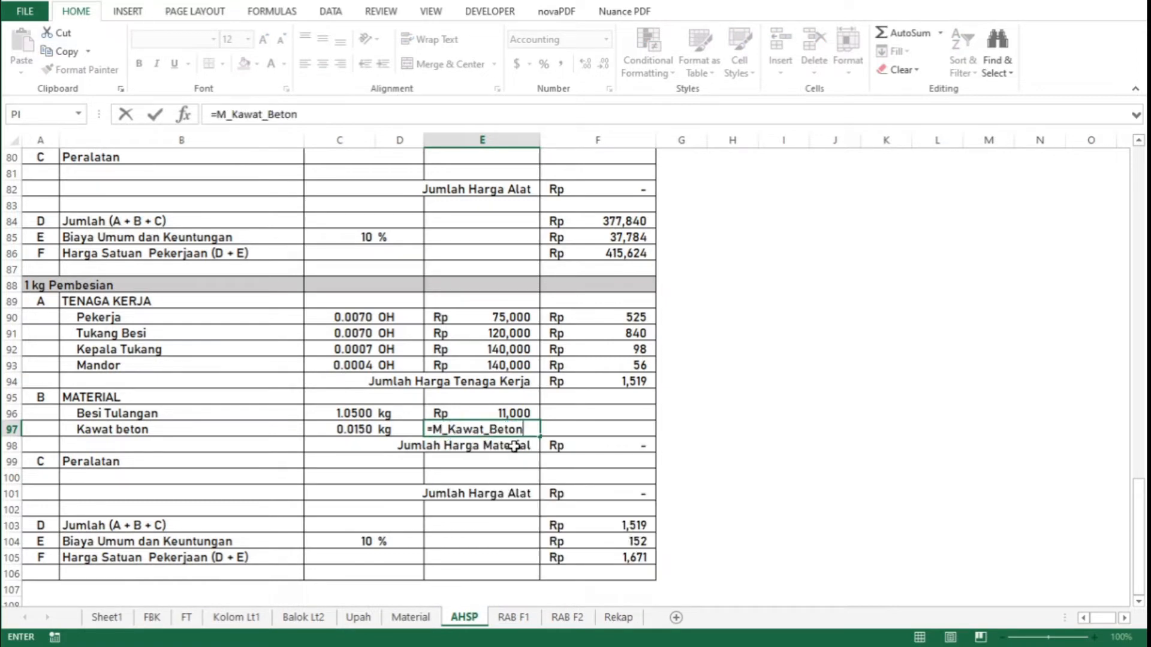
key("Return")
Copy the Mandor total price formula from F93 to F96:F97 for Besi Tulangan and Kawat beton
key("Up")
key("Up")
key("Up")
key("Up")
key("Up")
key("Right")
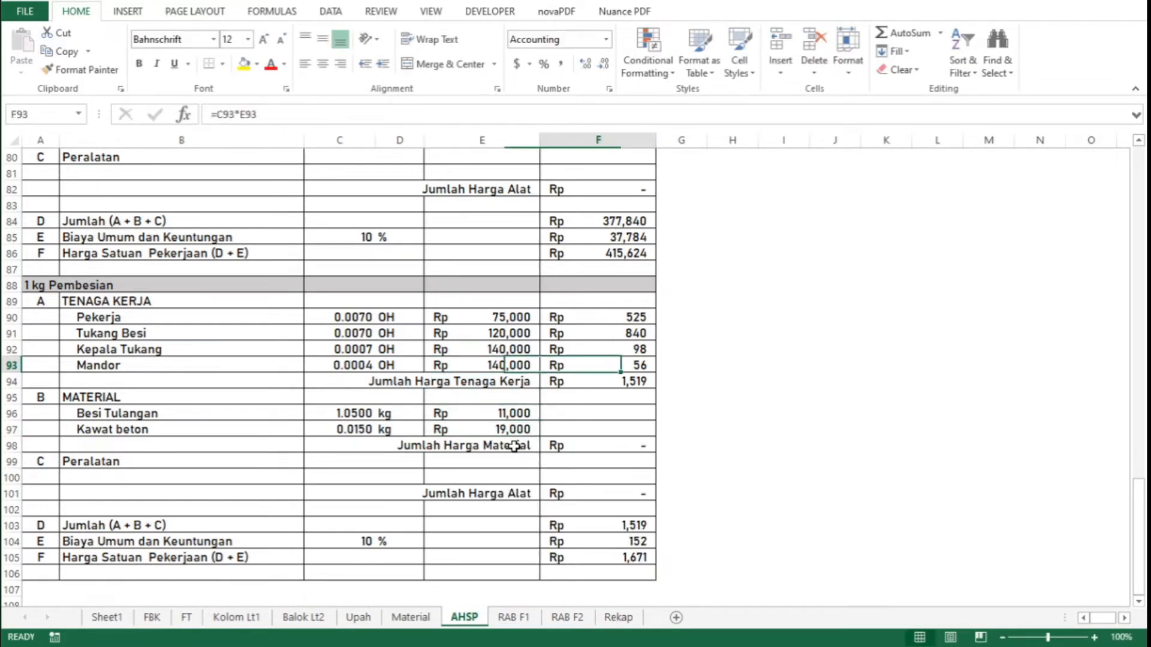
key("ctrl+c")
key("Down")
key("Down")
key("Down")
key("shift+Down")
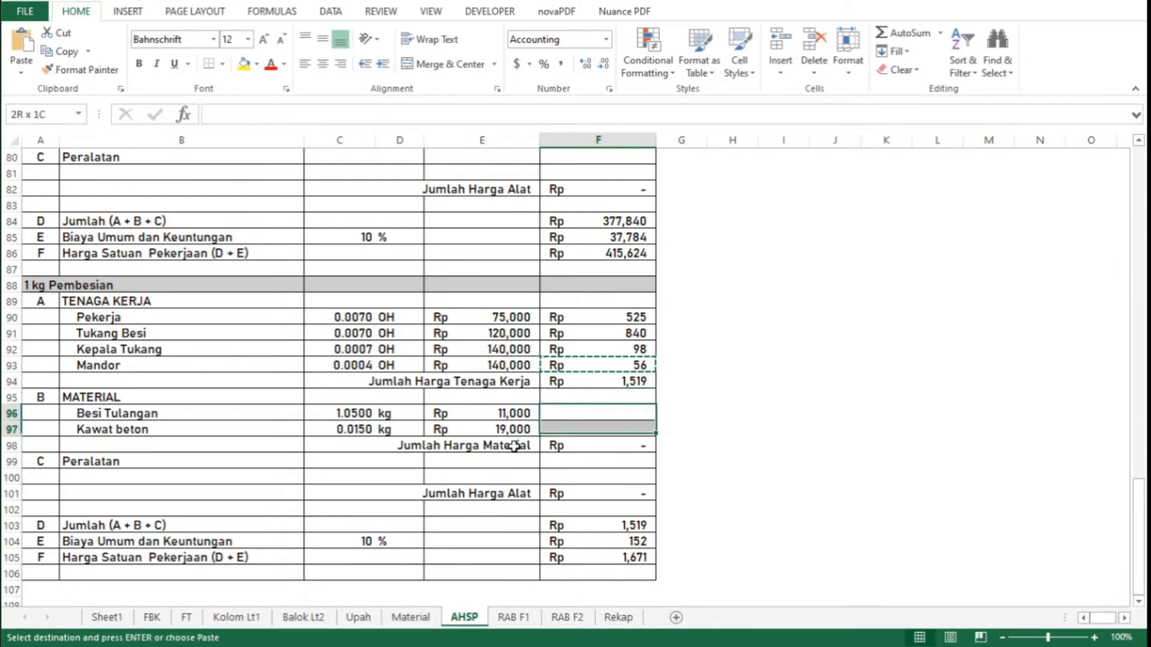
key("Return")
Define a workbook name beginning with A_Pembe for the Harga Satuan Pekerjaan cell F105 of the 1 kg Pembesian analysis
key("Down")
key("Down")
key("Down")
key("Down")
key("Down")
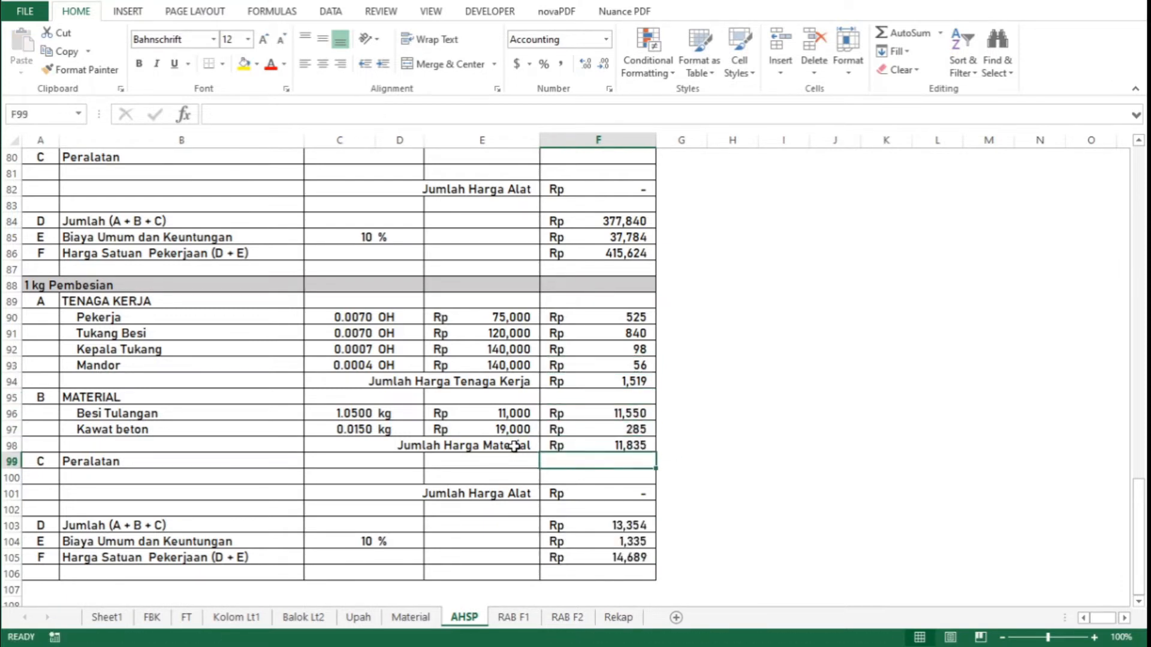
key("Down")
key("Down")
key("Down")
key("Down")
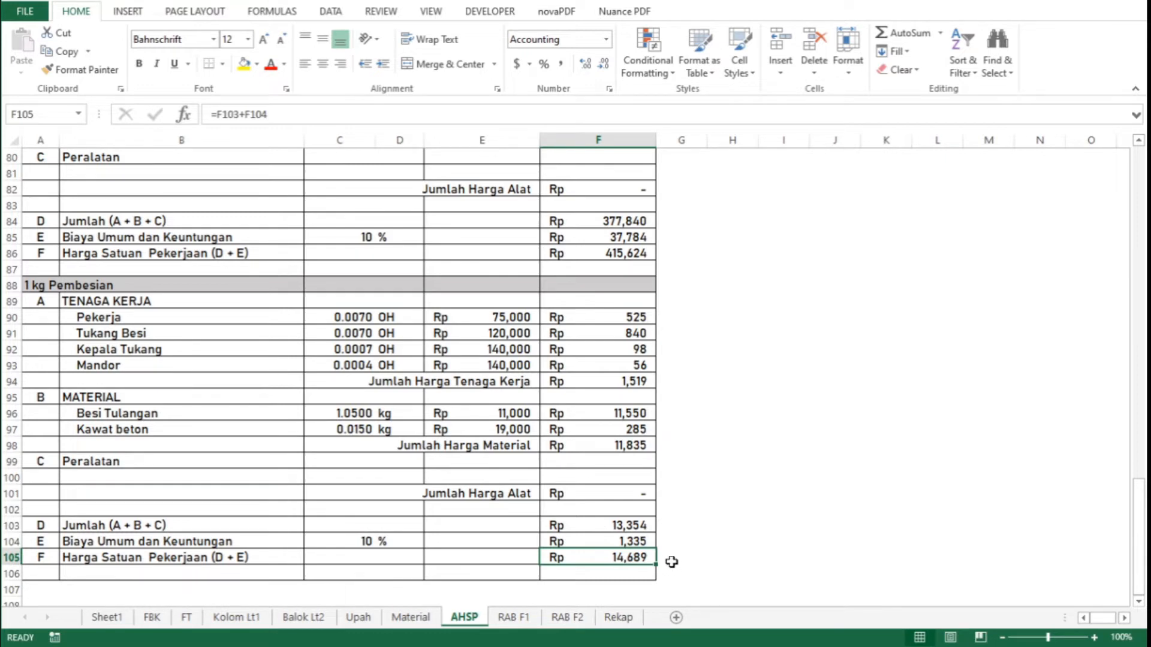
right_click(616, 556)
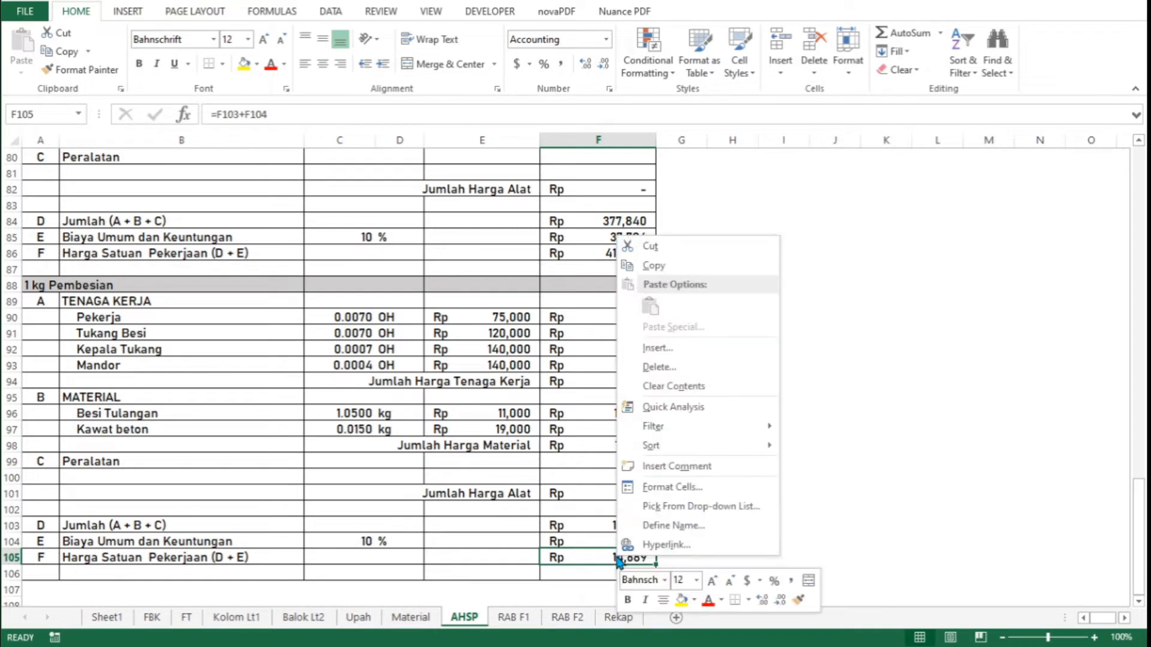
left_click(678, 528)
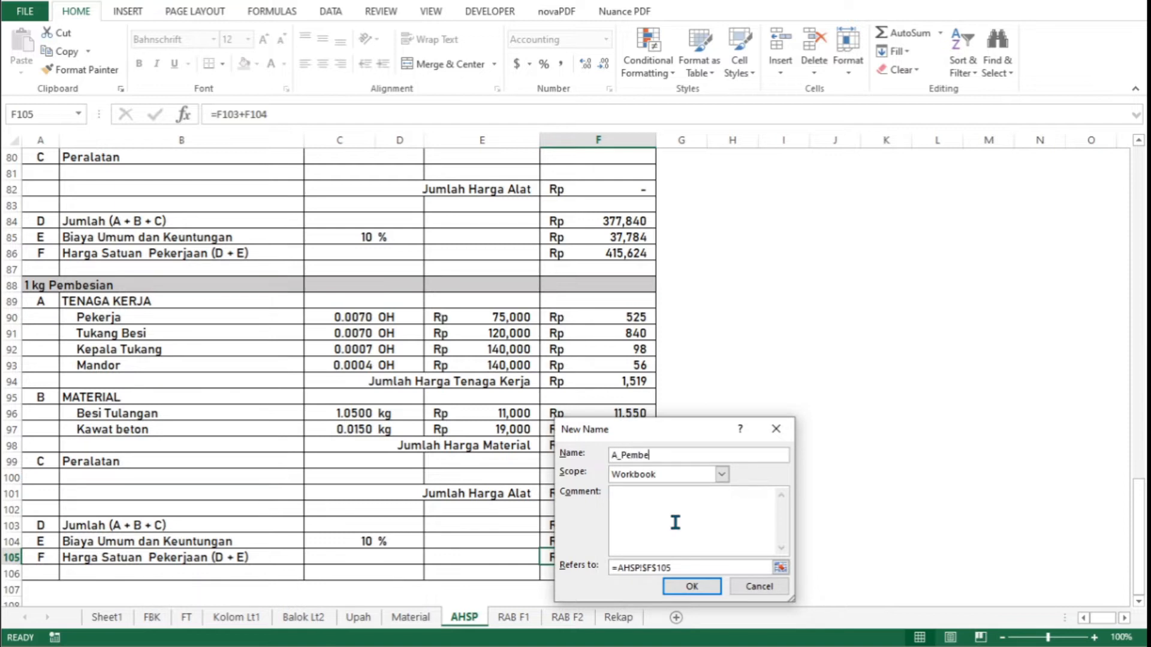
key("Return")
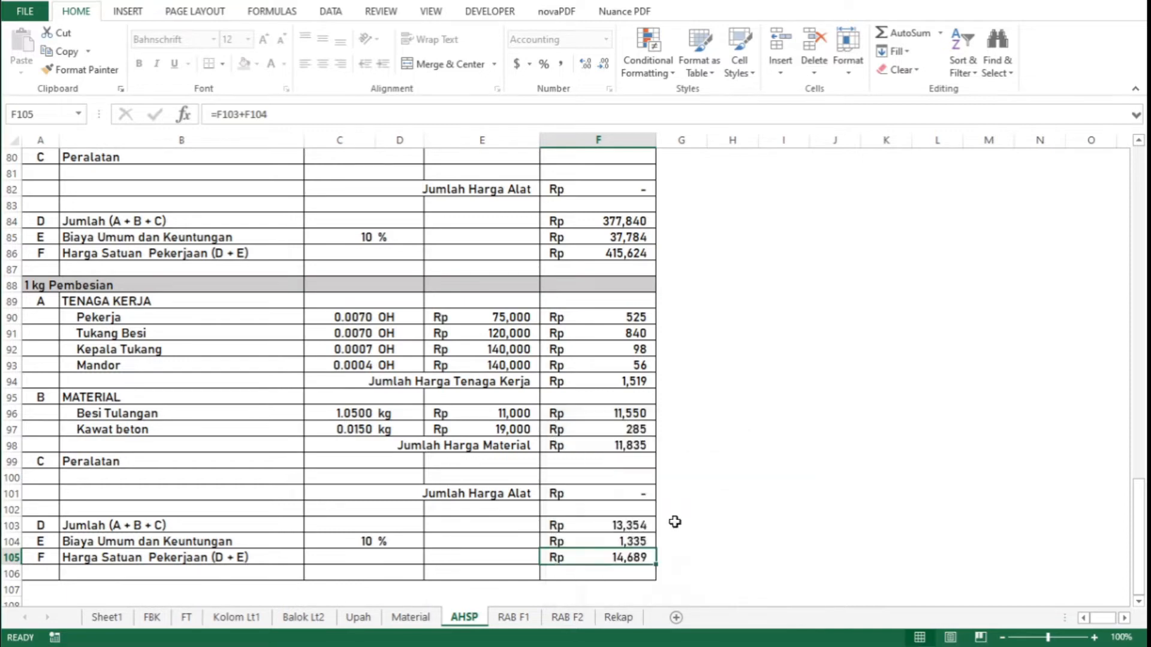
Define the workbook name A_BekestingKolom for the Harga Satuan Pekerjaan cell F86 of the 1 m2 Bekesting untuk Kolom analysis
scroll(752, 340, "up", 2)
scroll(753, 340, "up", 2)
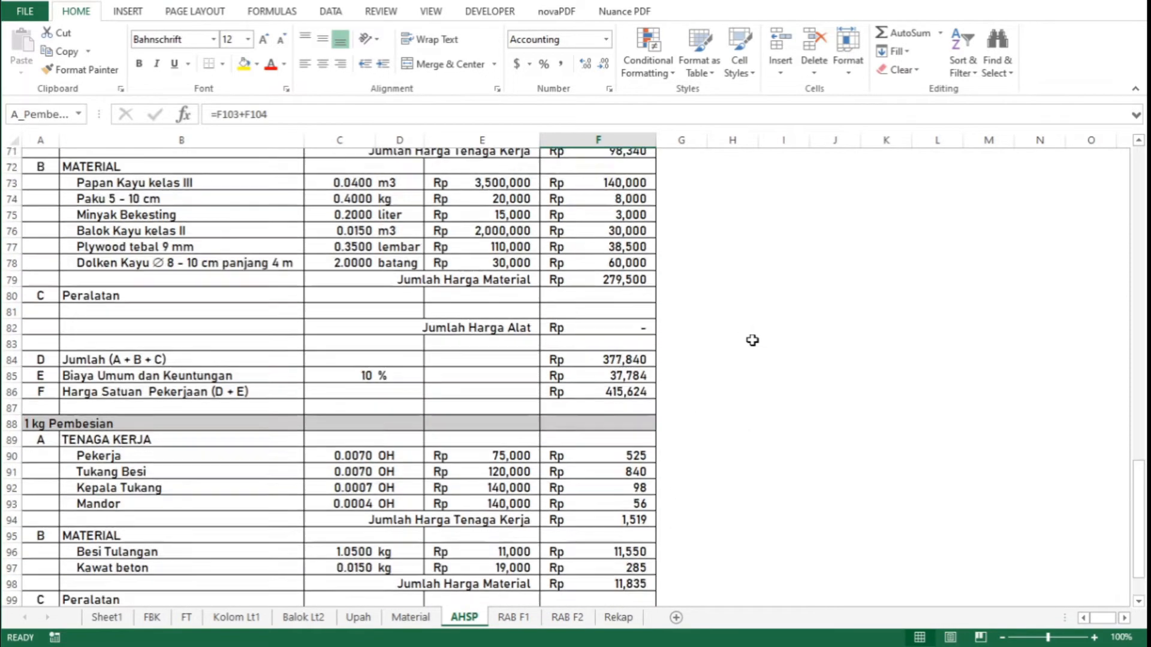
scroll(752, 339, "up", 2)
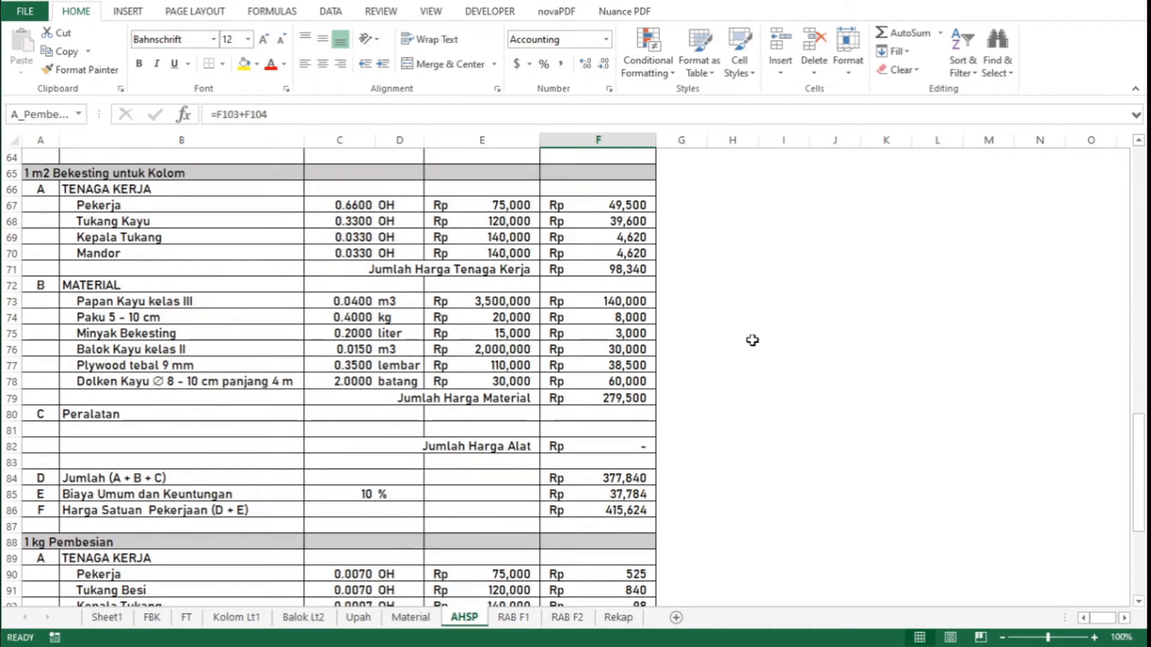
left_click(624, 511)
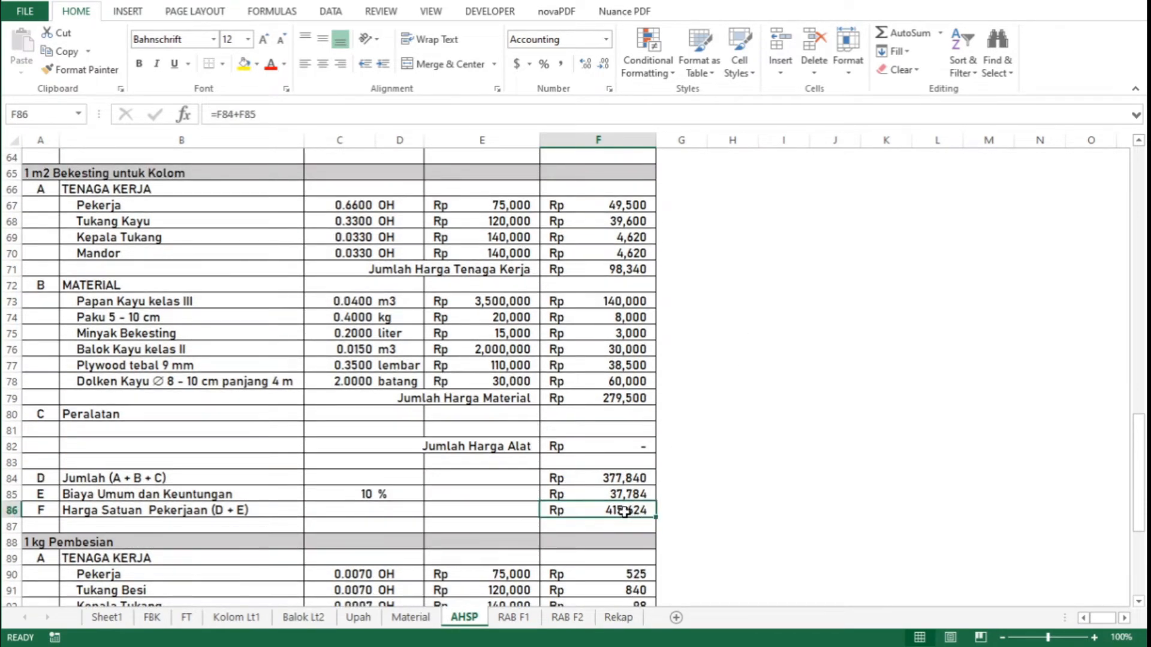
right_click(625, 512)
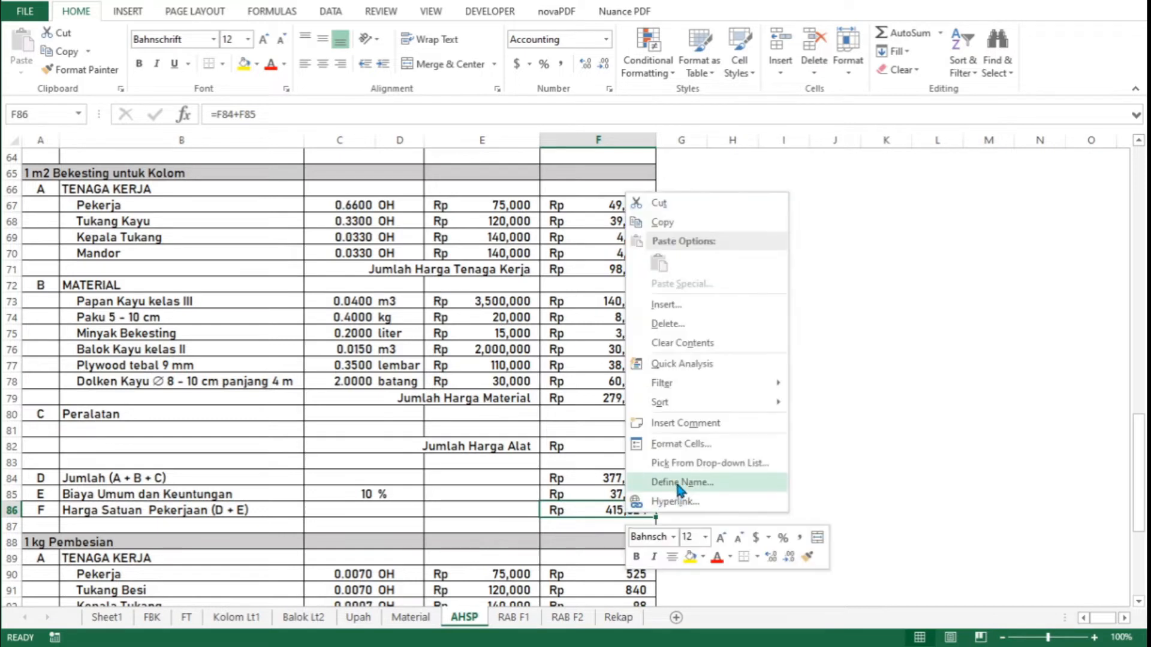
left_click(676, 485)
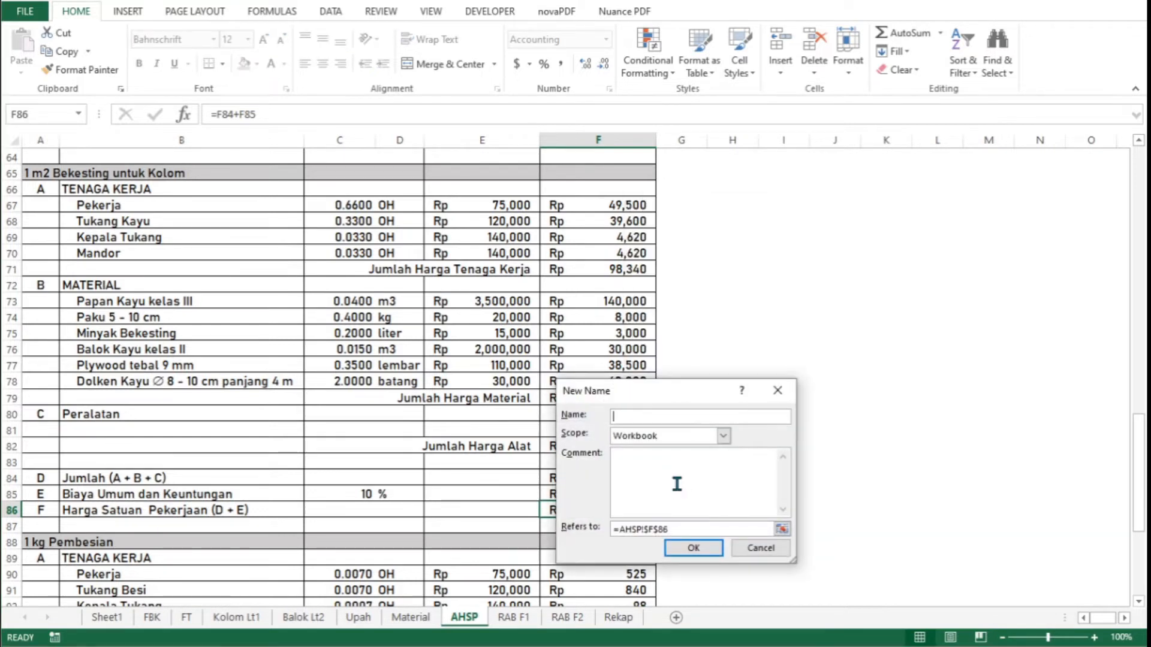
type("A_BekestingKolo")
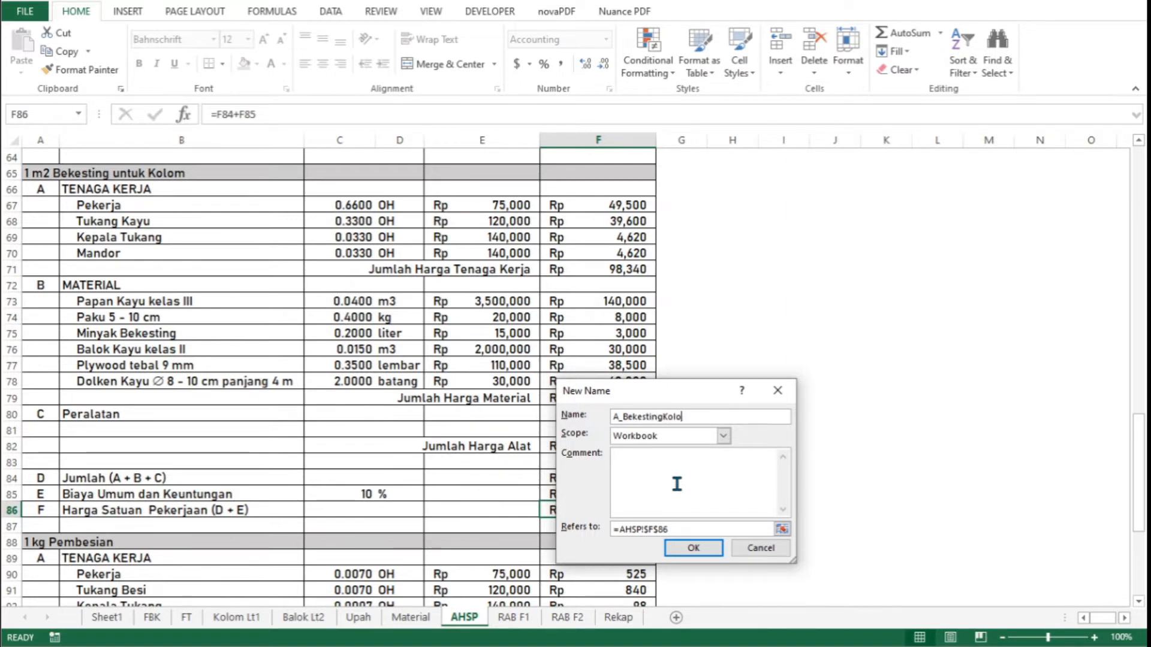
type("m")
key("Return")
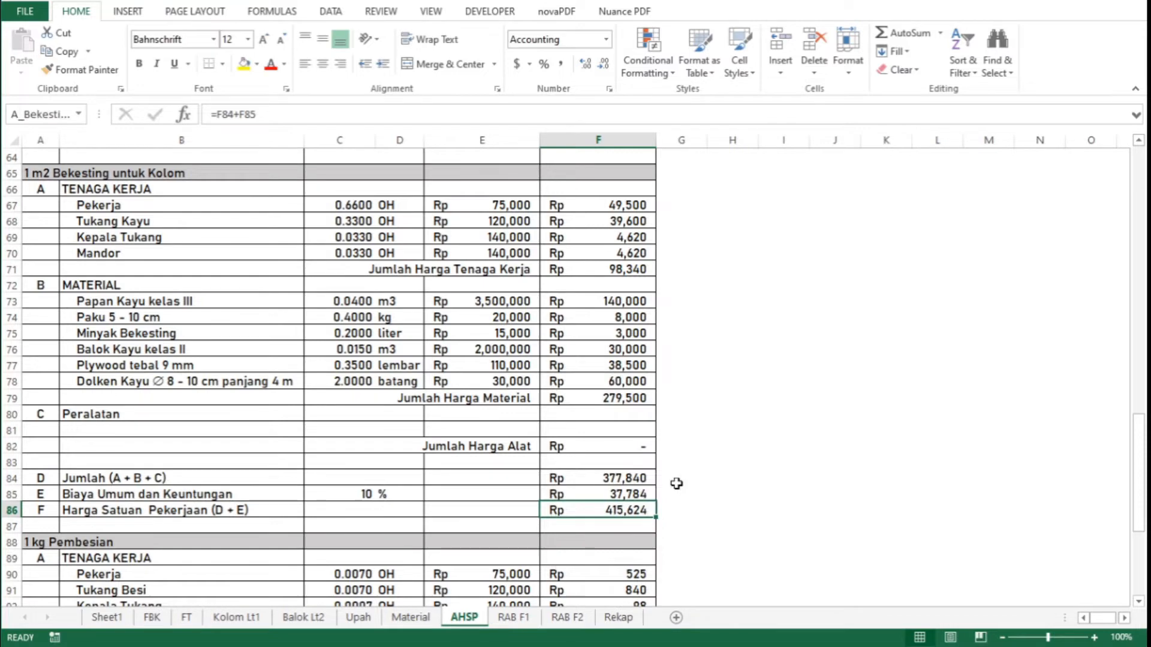
Select the Harga Satuan Pekerjaan cell F63 of the 1 m2 Bekesting untuk Fondasi analysis
scroll(677, 483, "up", 2)
scroll(676, 484, "up", 5)
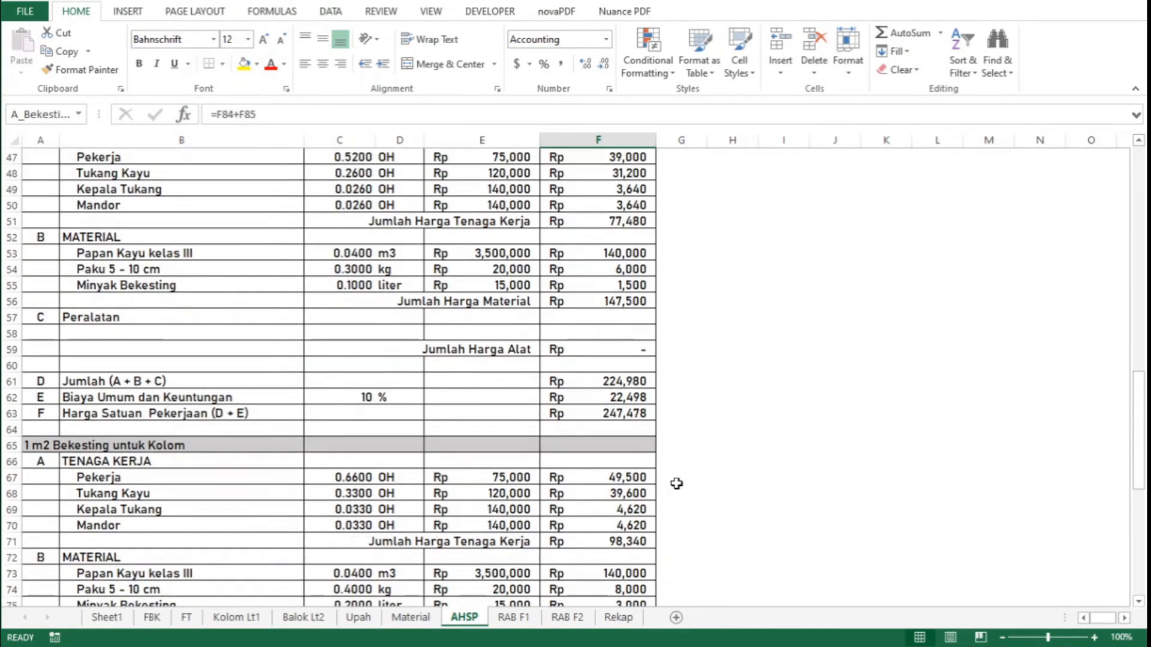
left_click(639, 464)
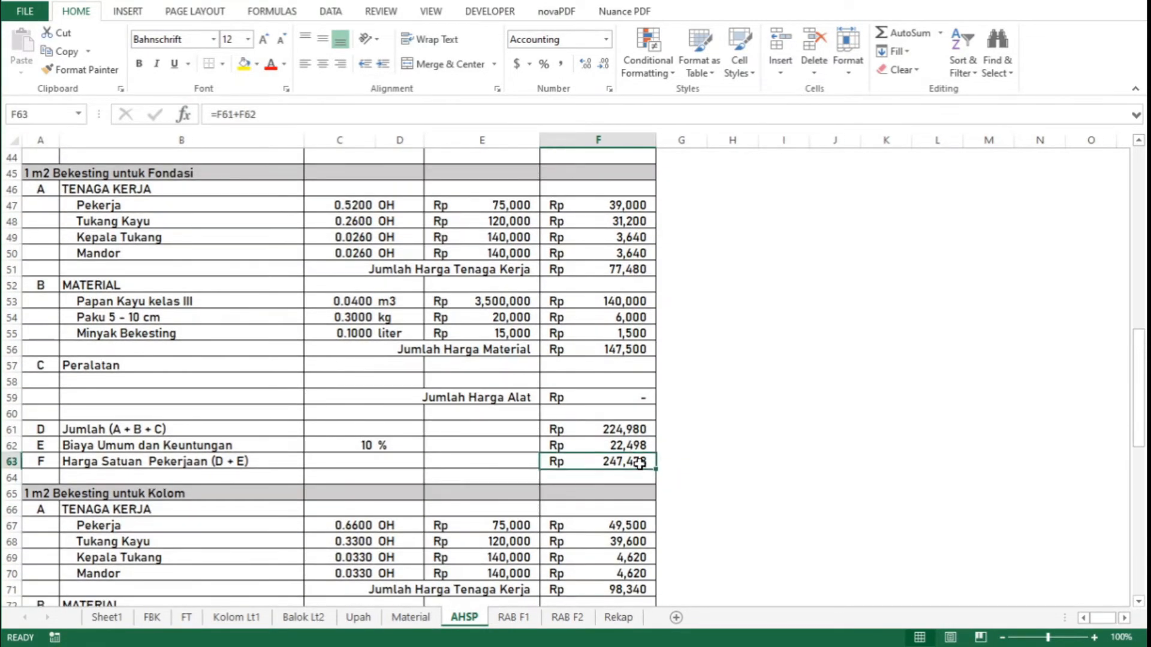
Define the name A_BekestingFondasi for the foundation formwork unit price in F63 of the AHSP sheet
right_click(637, 461)
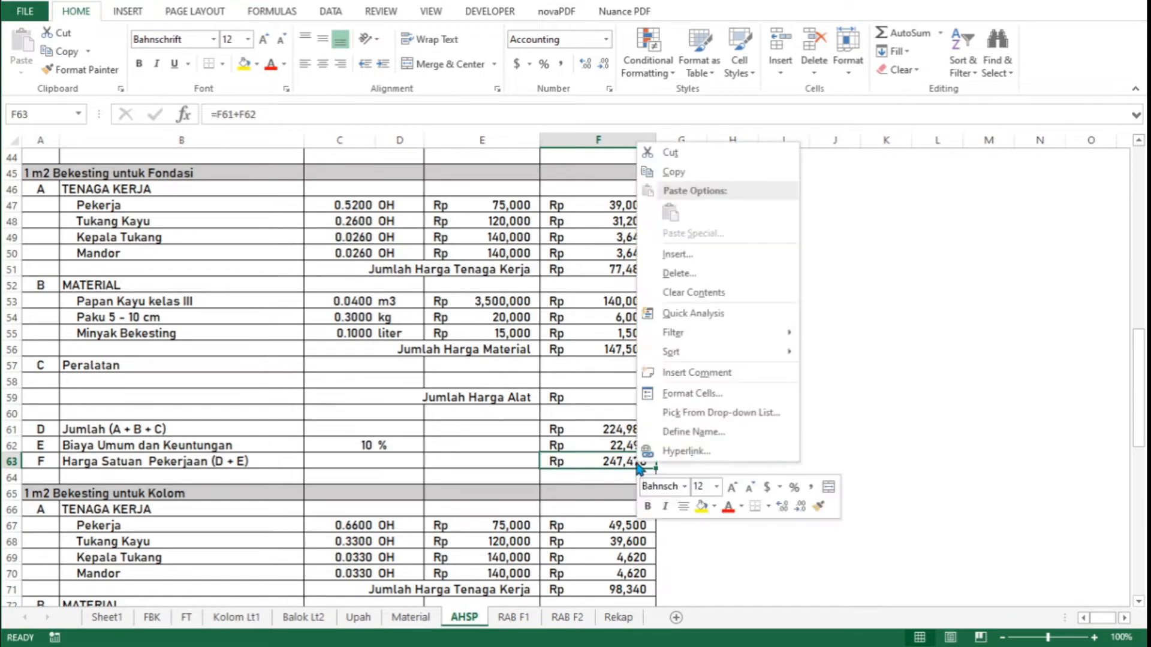
left_click(683, 430)
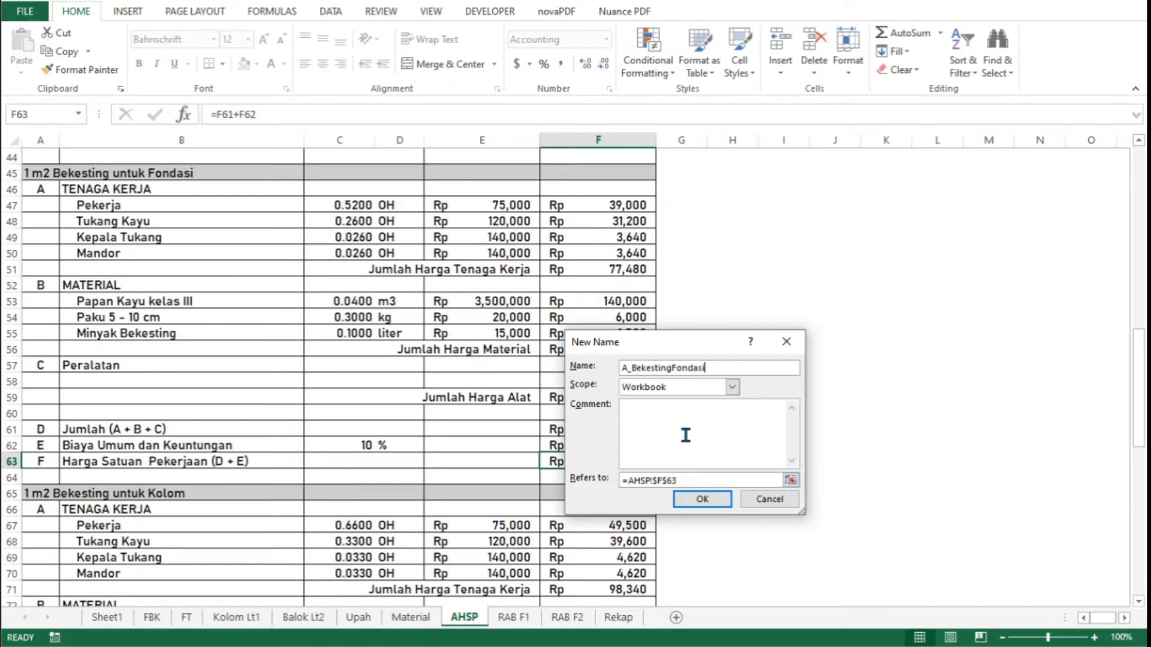
key("Return")
Define the name A_Beton for the f'c = 24 MPa (K275) concrete unit price in F43
scroll(717, 387, "up", 7)
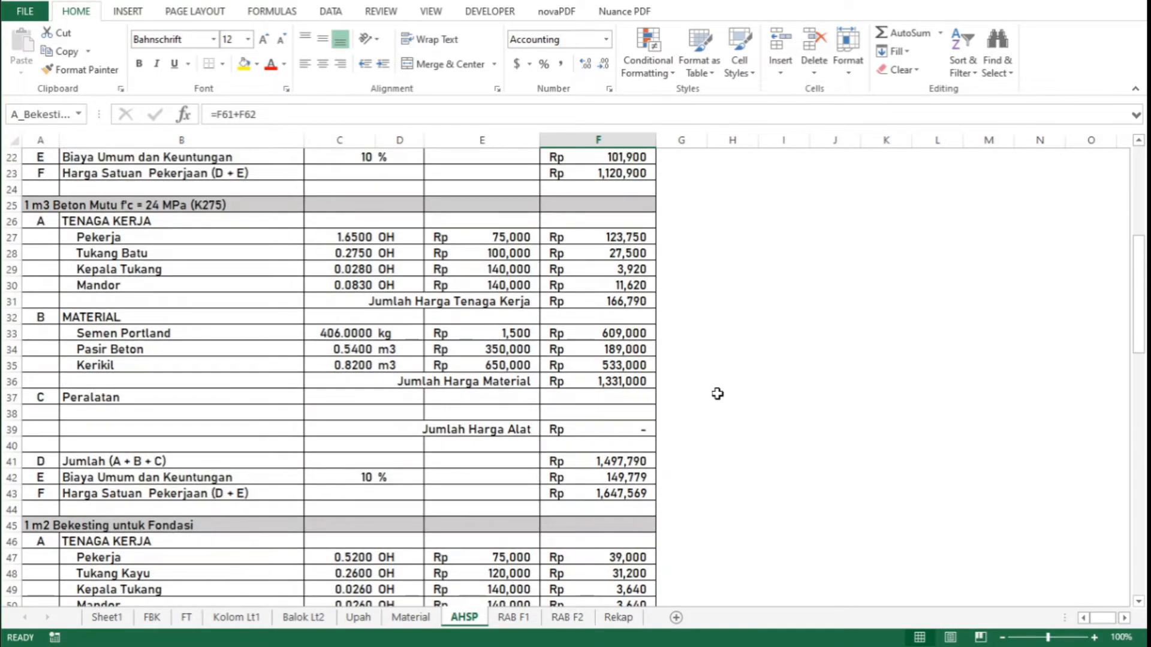
left_click(615, 493)
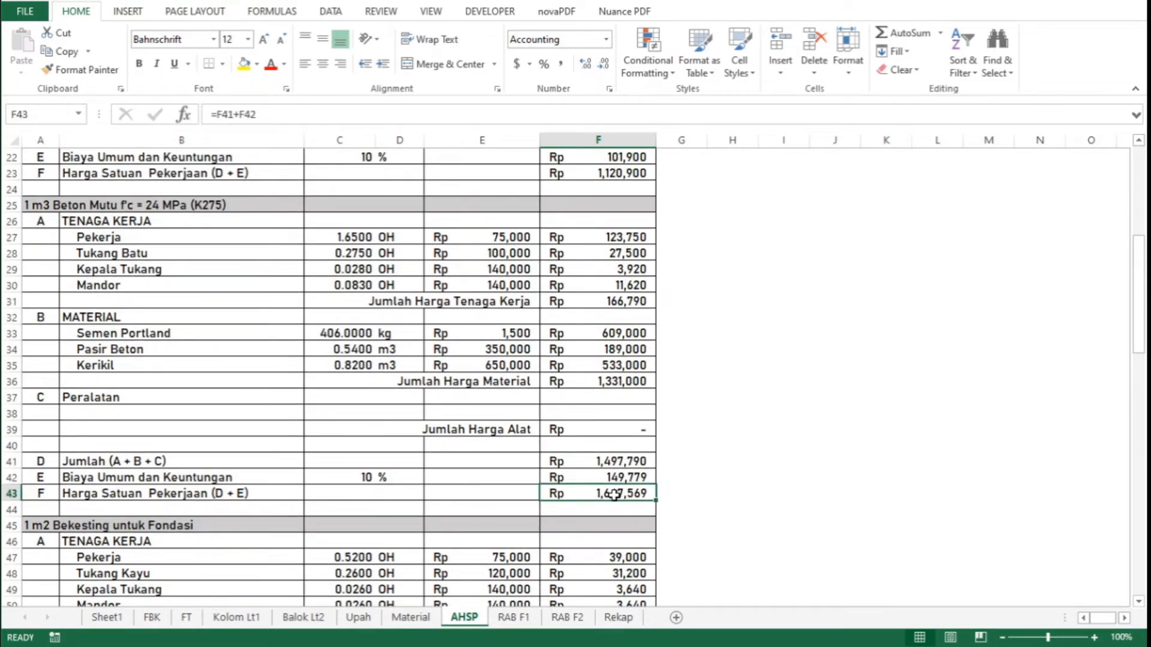
right_click(615, 495)
left_click(674, 471)
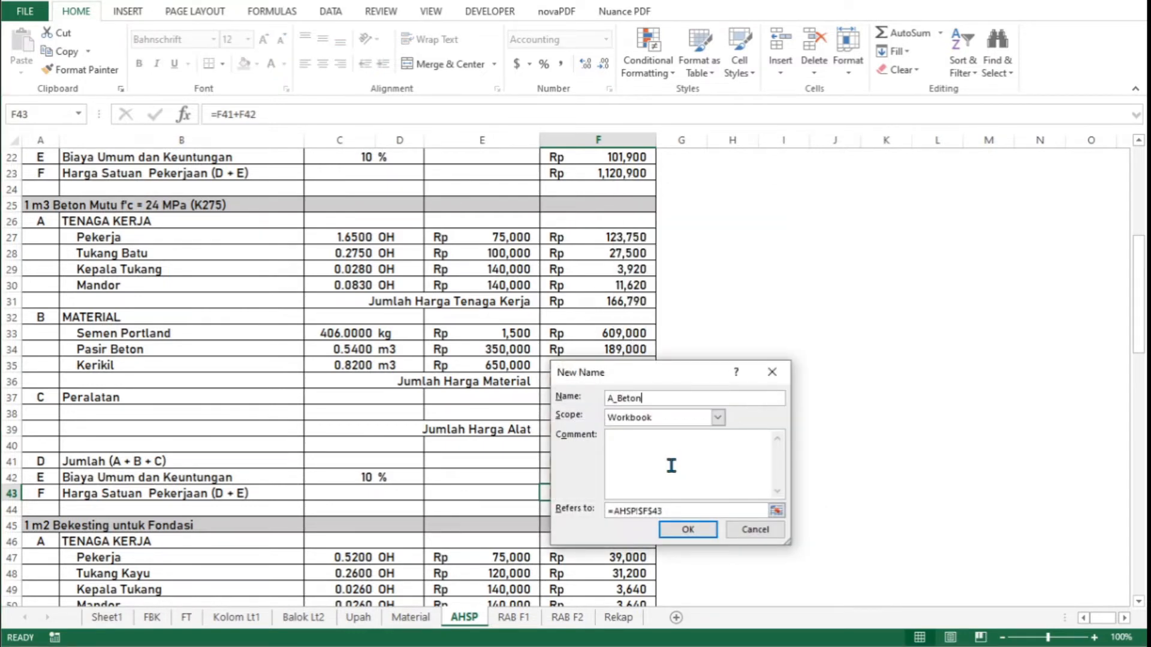
key("Return")
Define the name A_FondasiBatuKali for the Fondasi Batu Kali unit price in F23
scroll(723, 386, "up", 7)
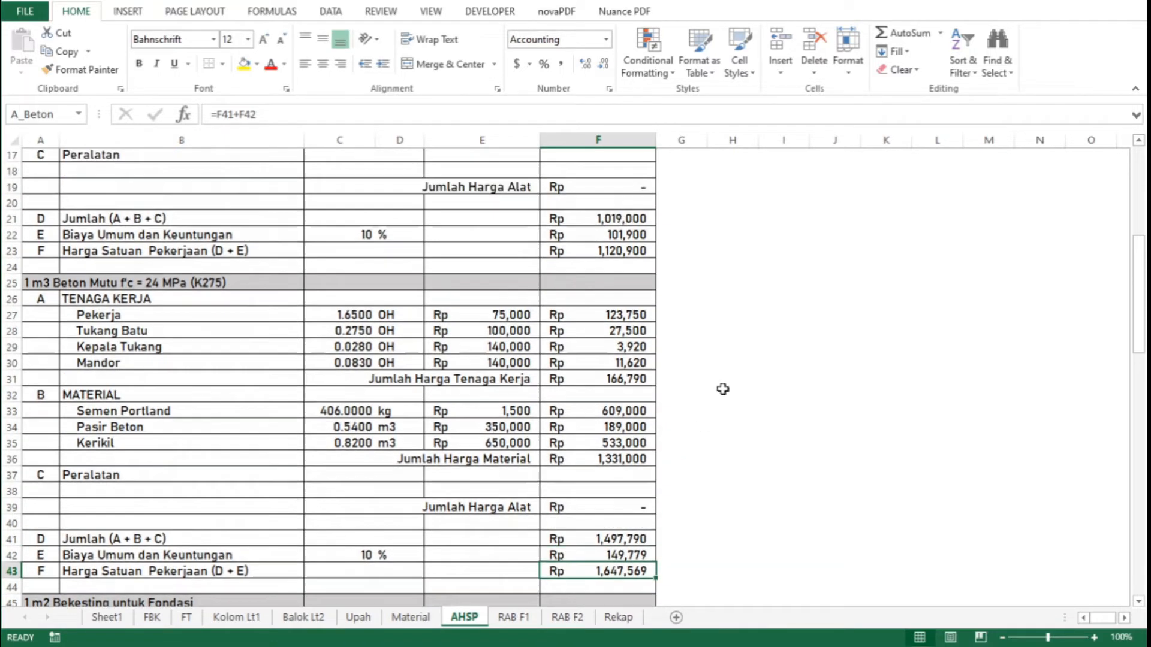
left_click(615, 509)
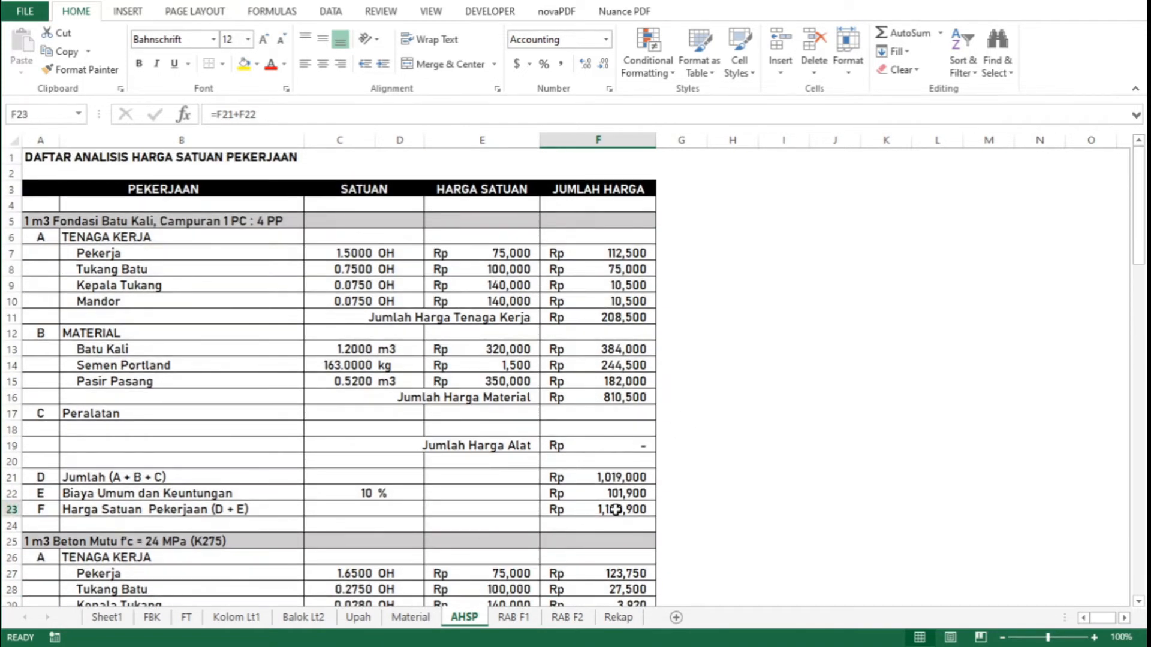
right_click(616, 509)
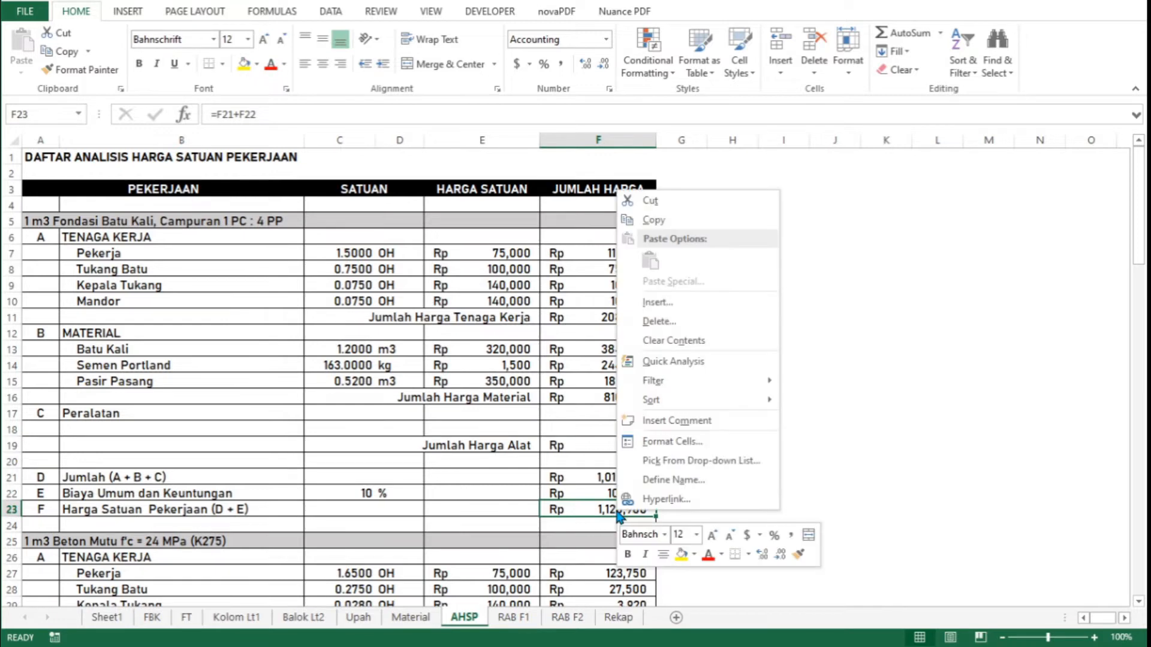
left_click(654, 474)
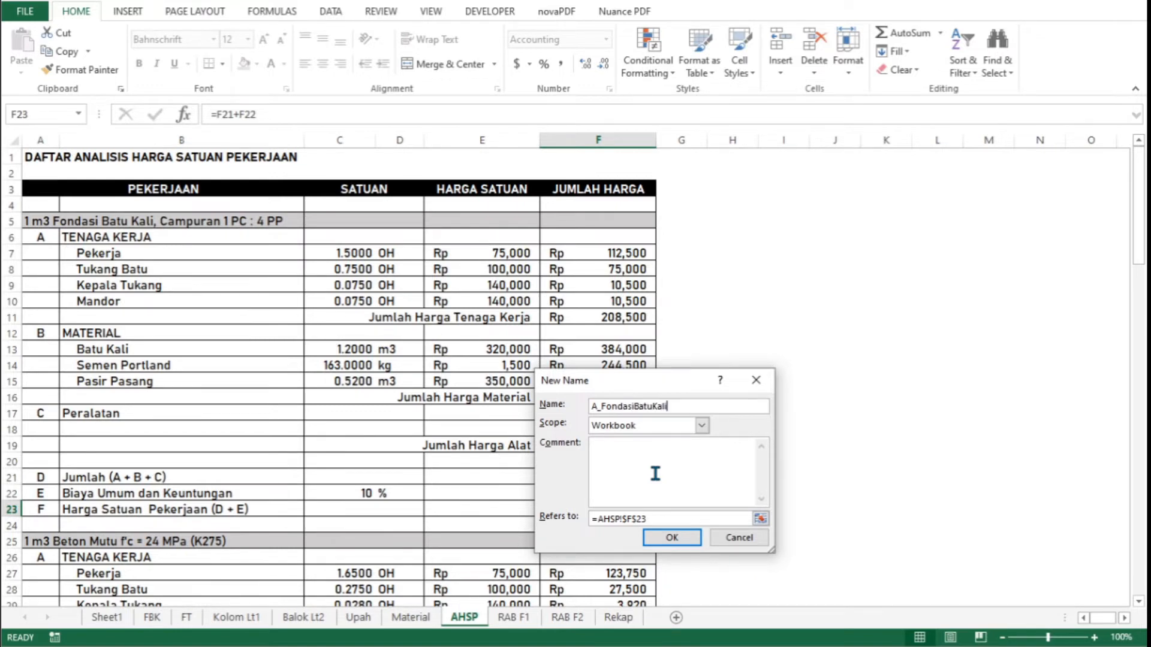
key("Return")
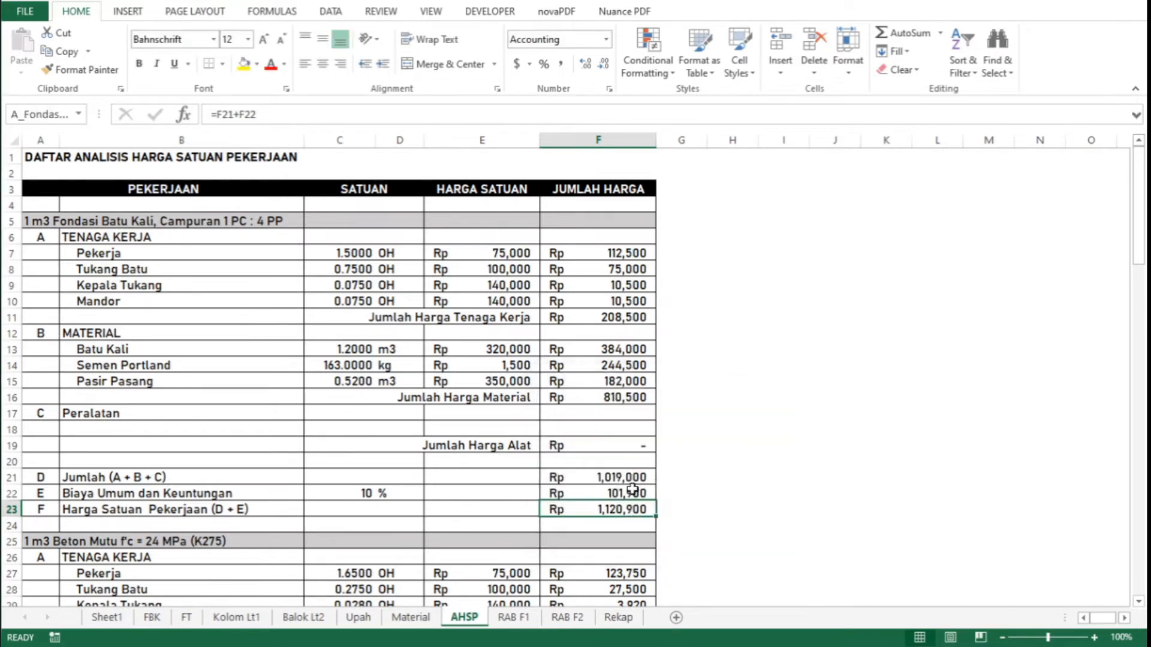
Compare the cost breakdown layouts of the RAB F1 and RAB F2 sheets
left_click(516, 617)
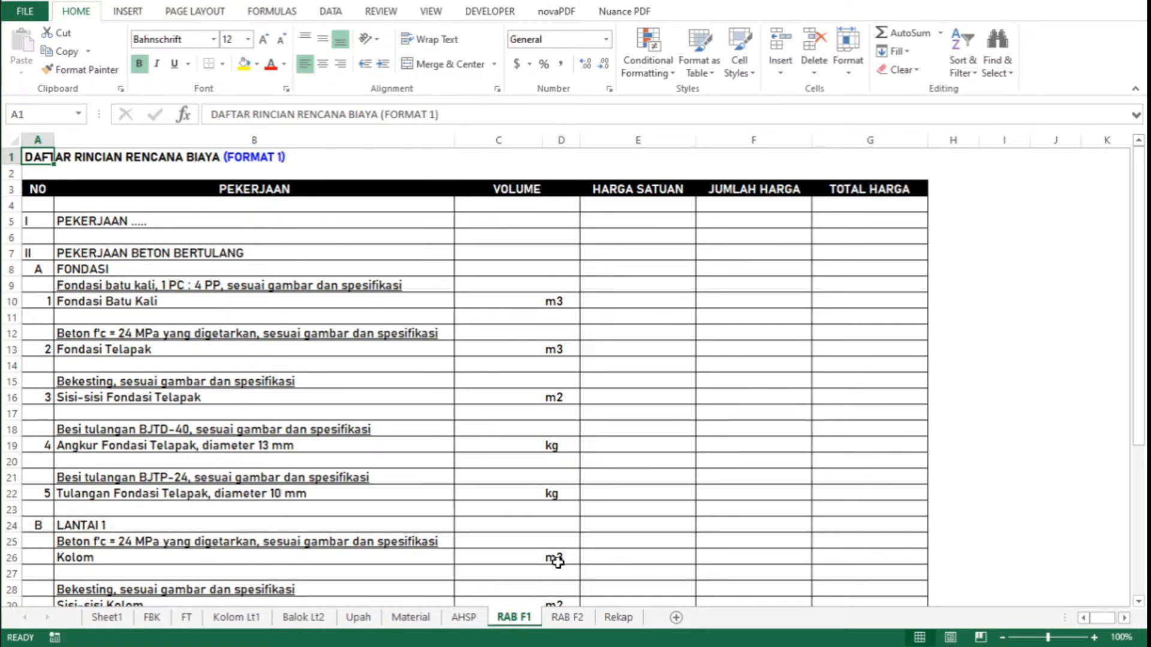
left_click(567, 623)
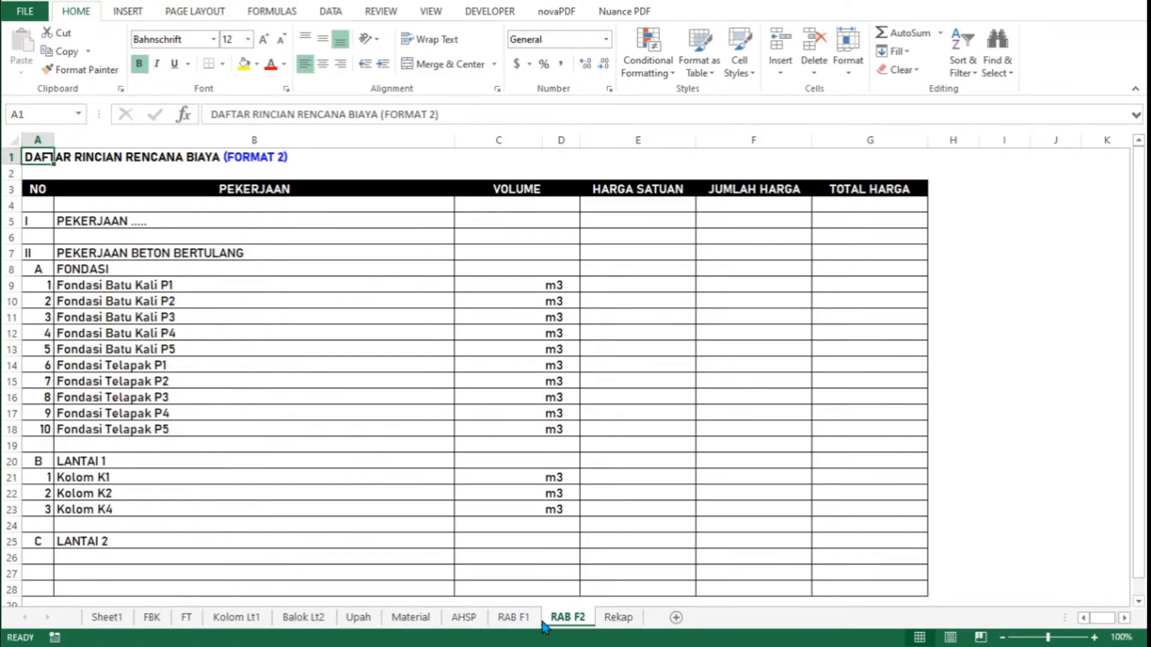
left_click(514, 618)
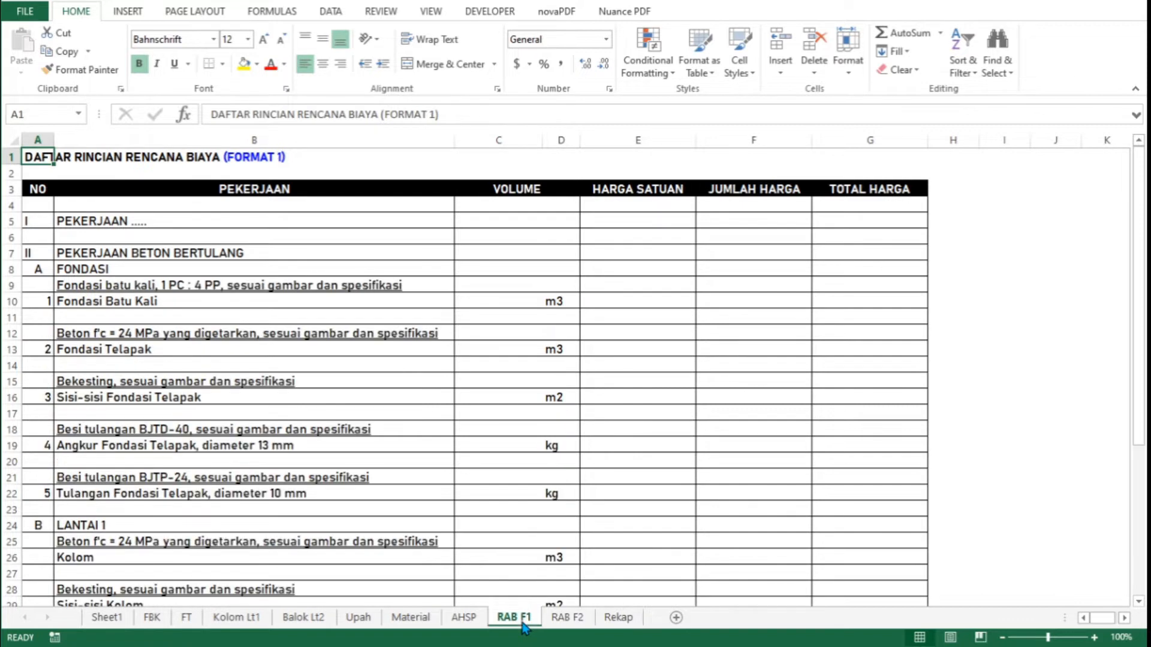
left_click(566, 622)
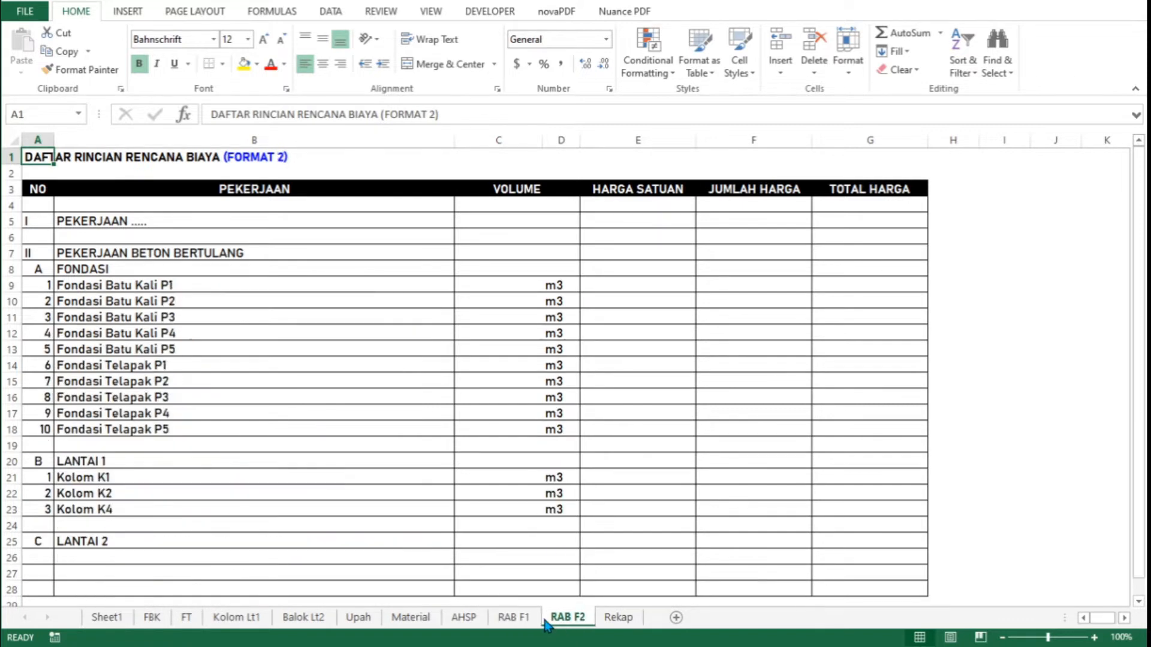
On the RAB F1 sheet, link the Fondasi Batu Kali volume in C10 to the total in FBK!D1
left_click(515, 620)
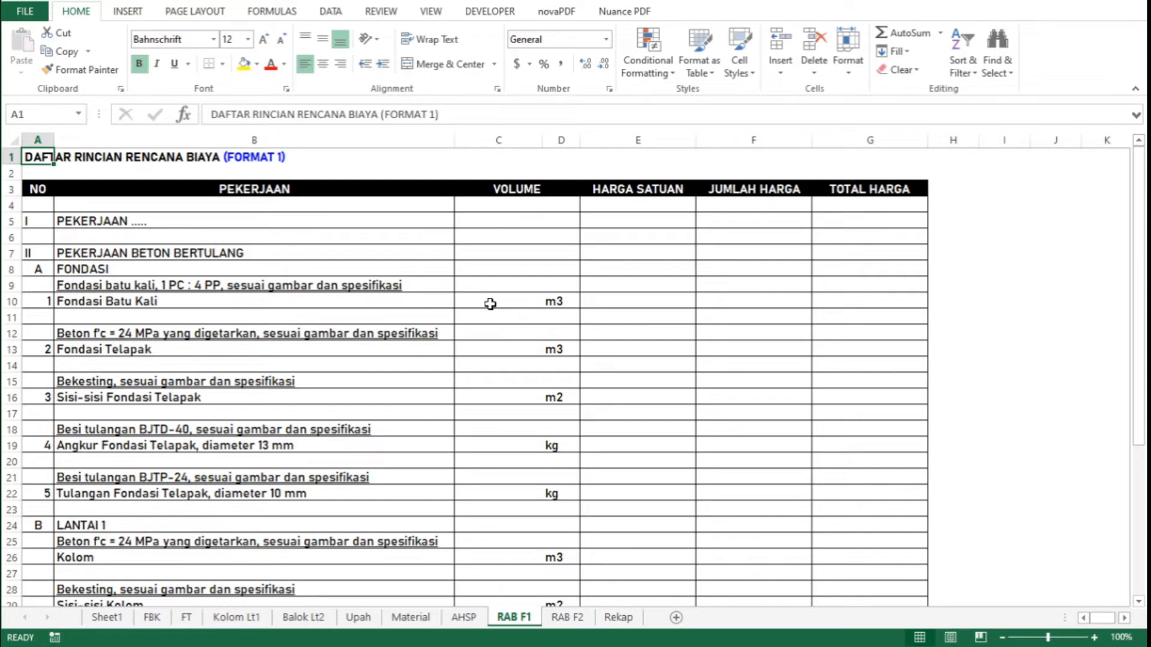
left_click(491, 304)
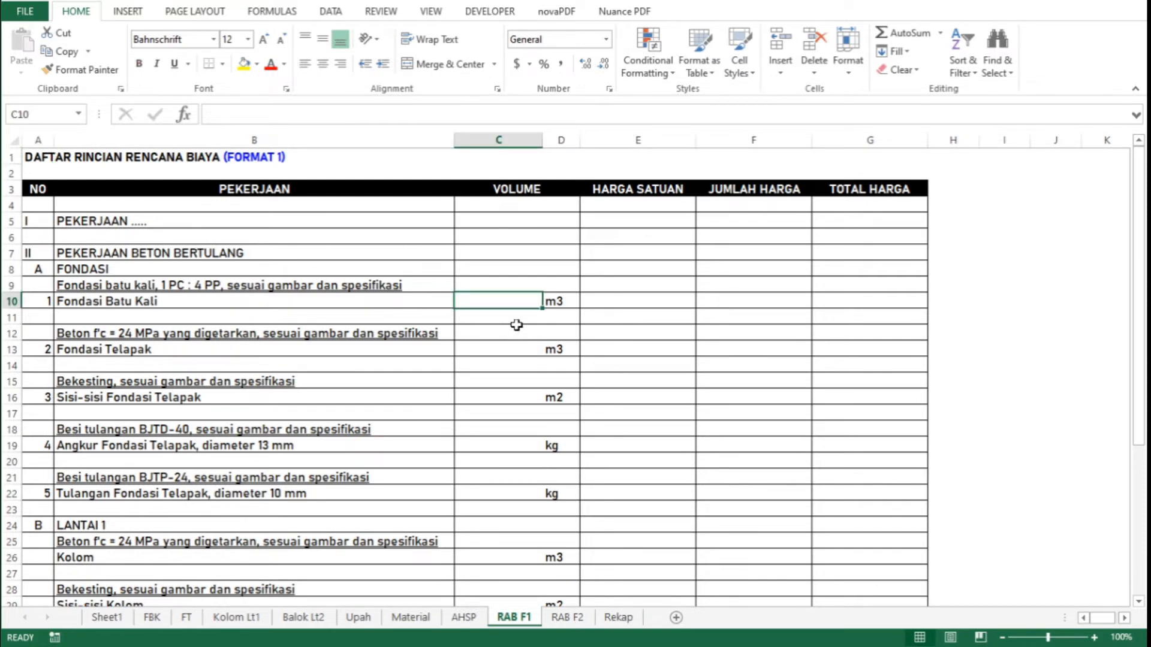
type("=")
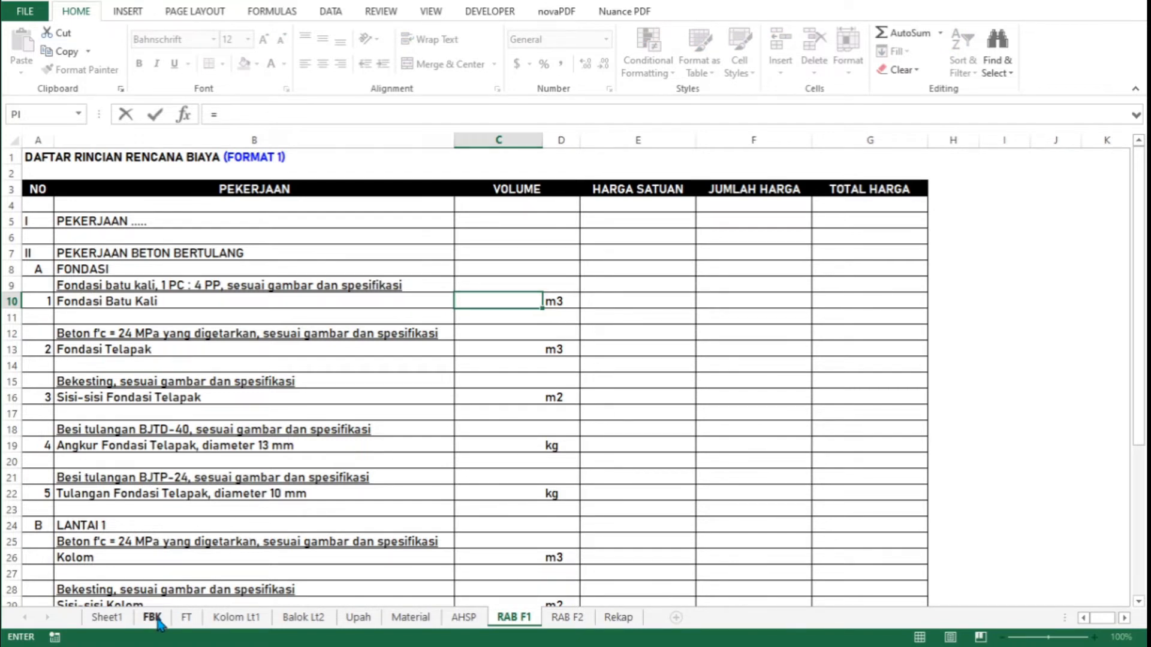
left_click(153, 618)
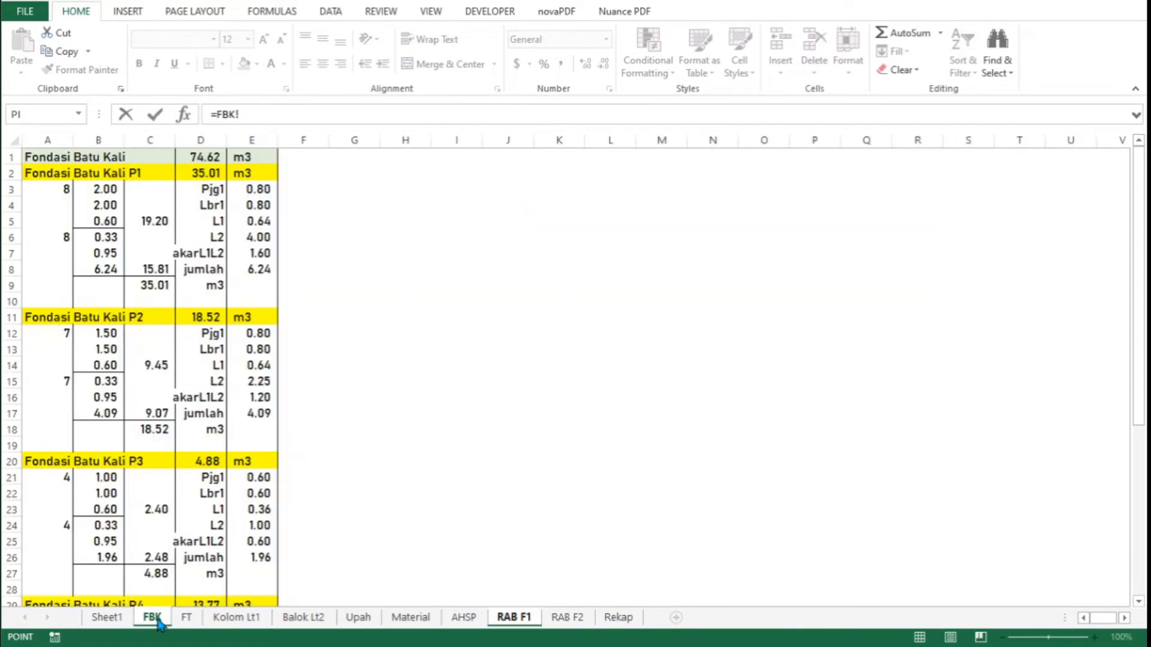
left_click(208, 157)
key("Return")
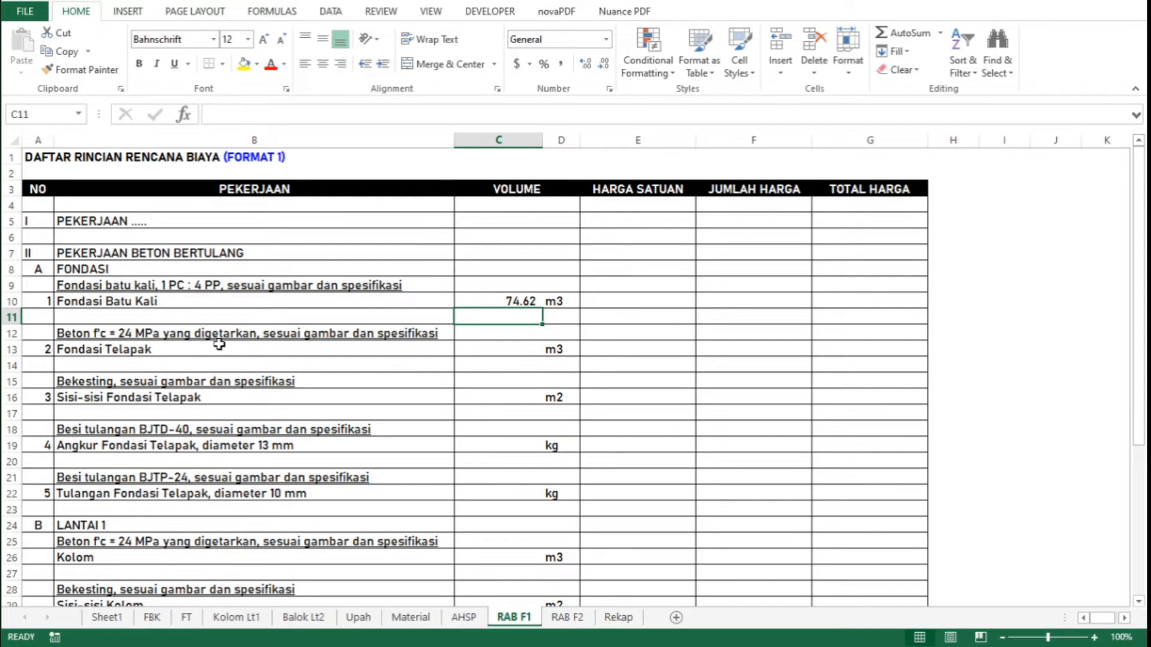
Link the Fondasi Telapak concrete volume in C13 of RAB F1 to the Beton total in FT!D2
left_click(501, 349)
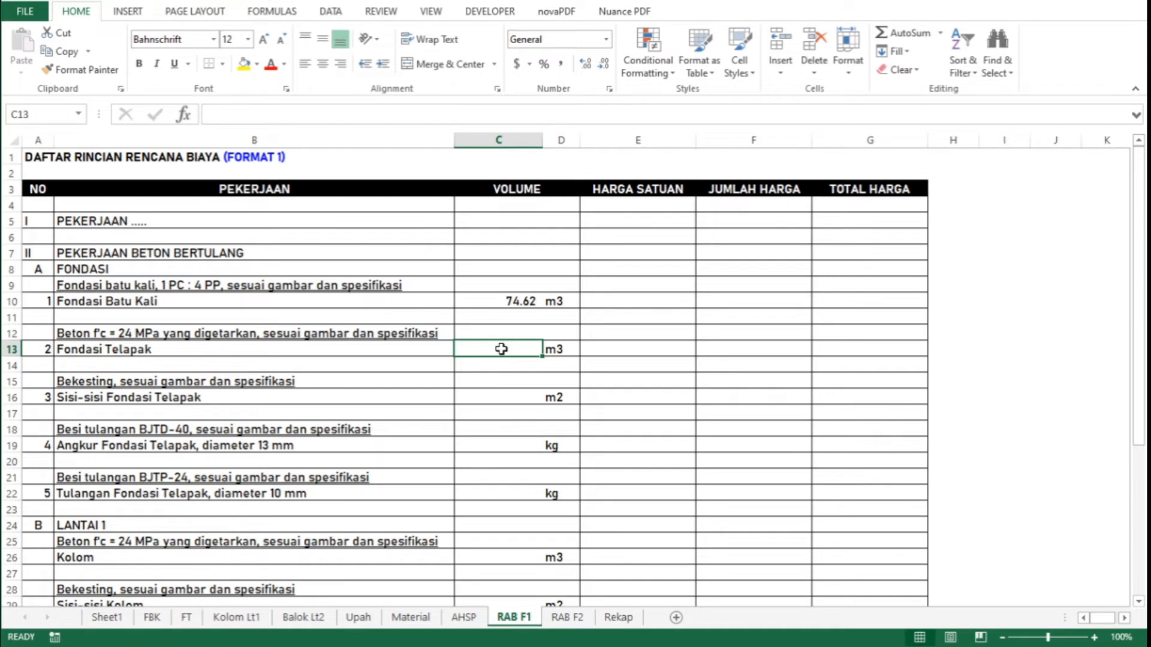
type("=")
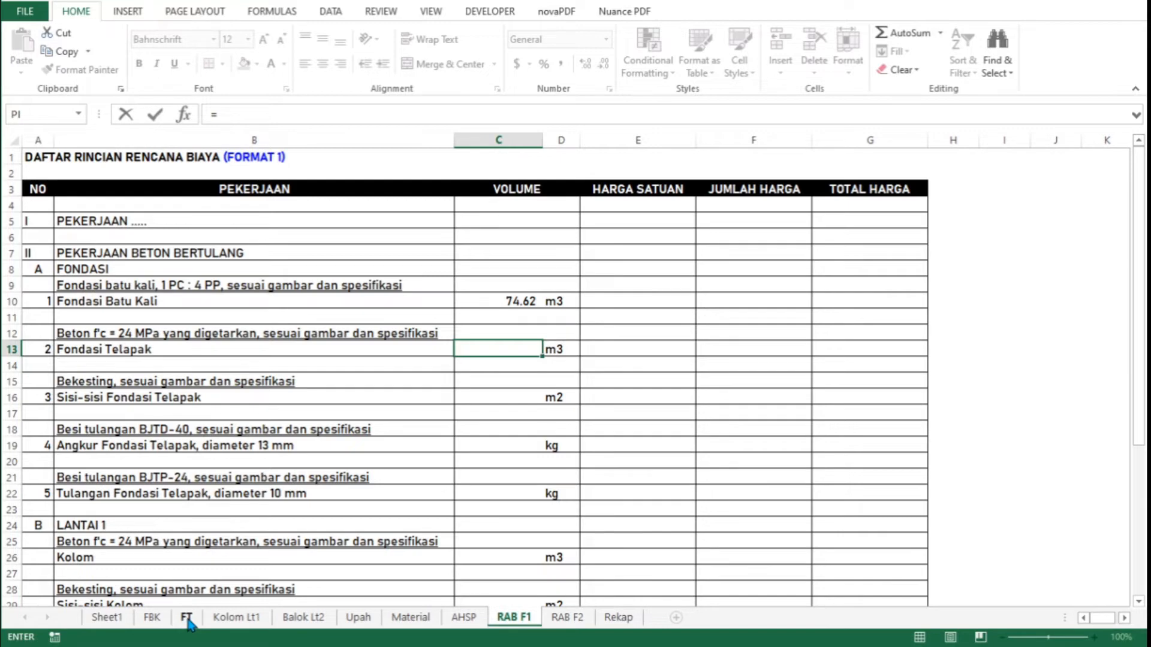
left_click(188, 619)
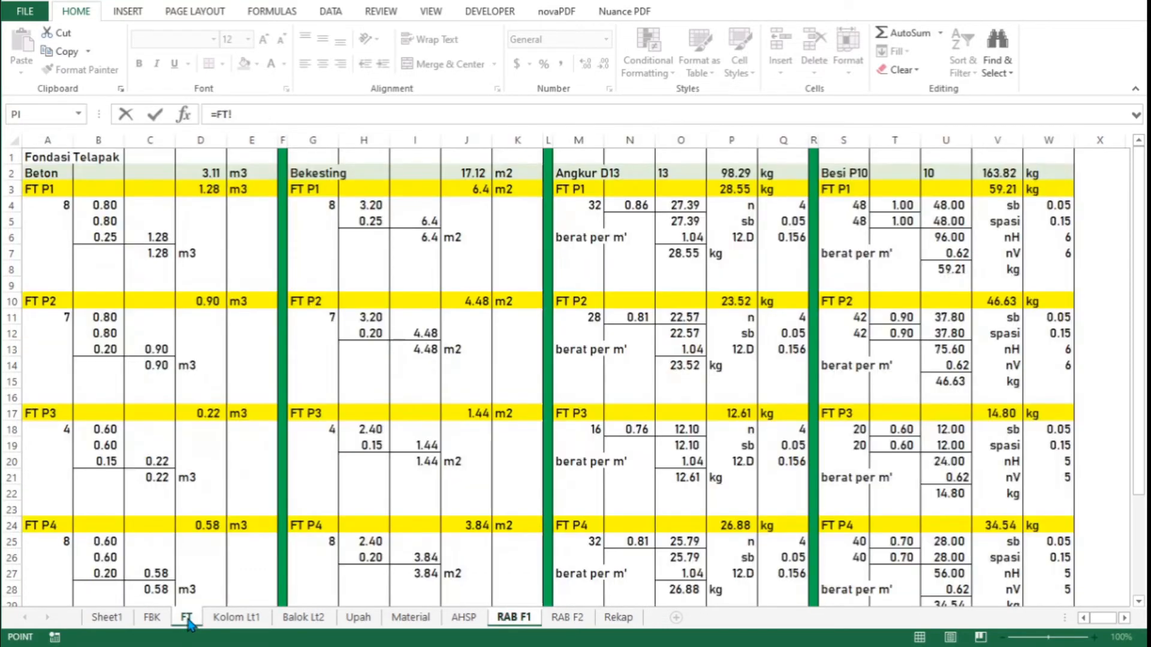
left_click(212, 174)
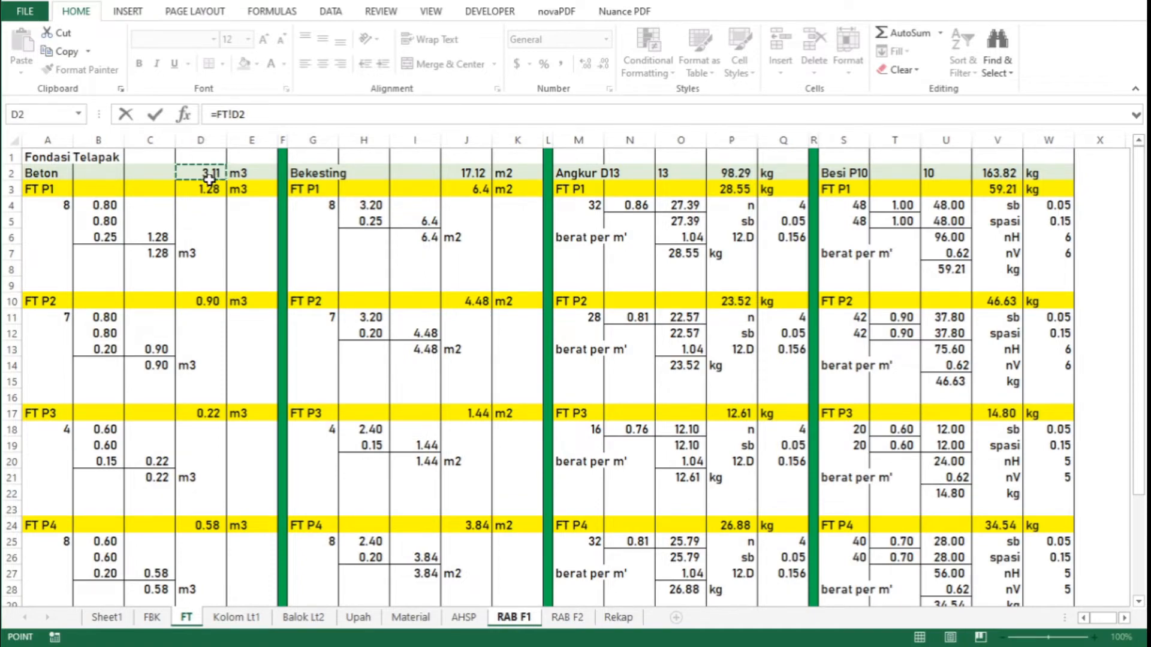
key("Return")
Link the Sisi-sisi Fondasi Telapak formwork quantity in C16 to the Bekesting total in FT!J2
key("Down")
key("Down")
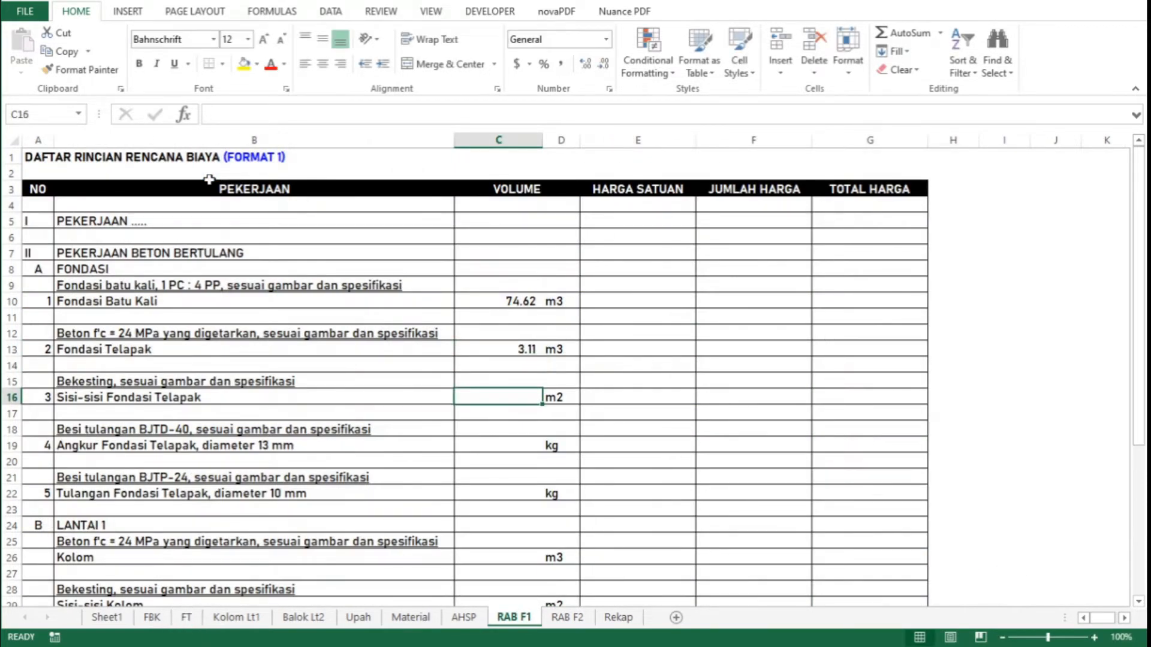
type("=")
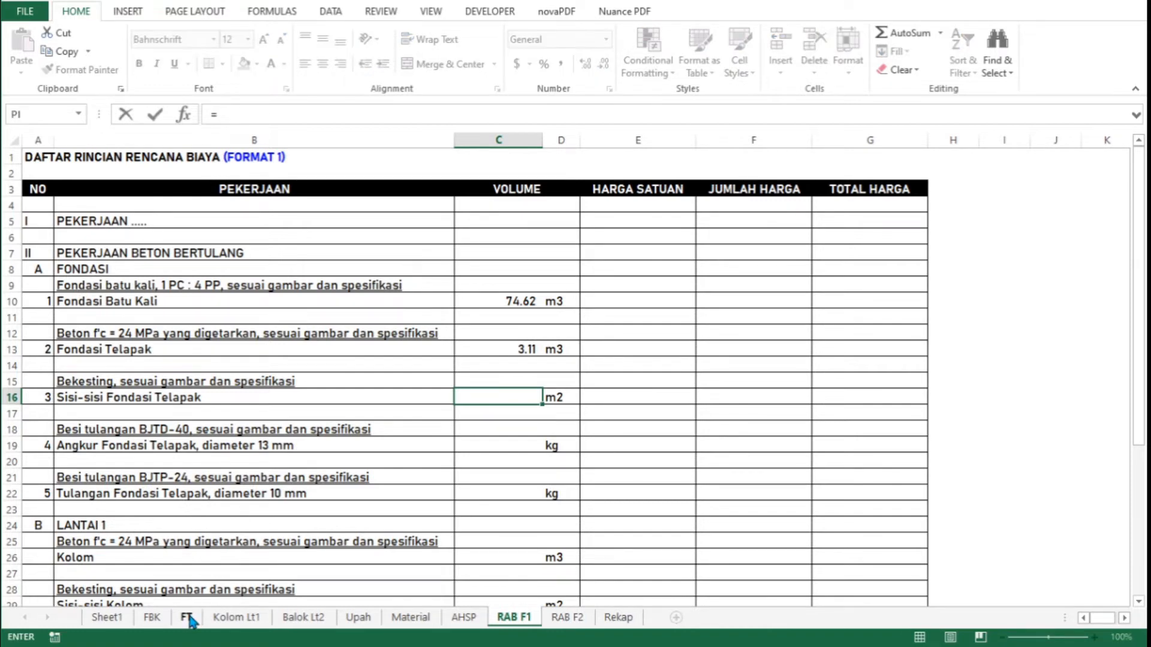
left_click(187, 618)
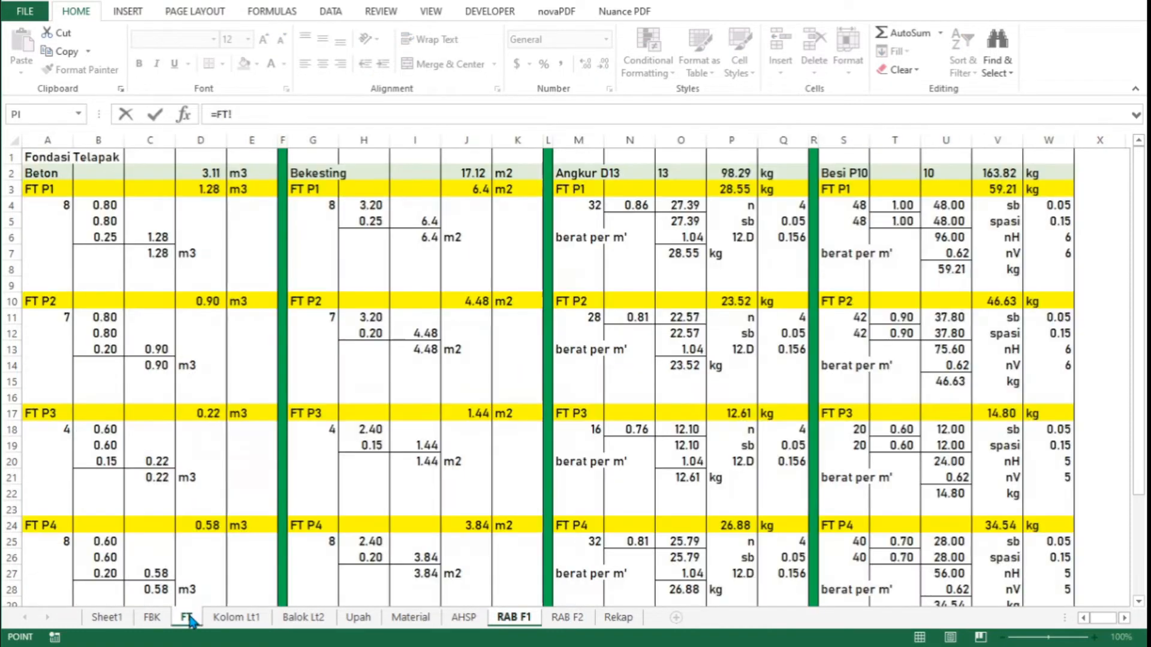
left_click(467, 171)
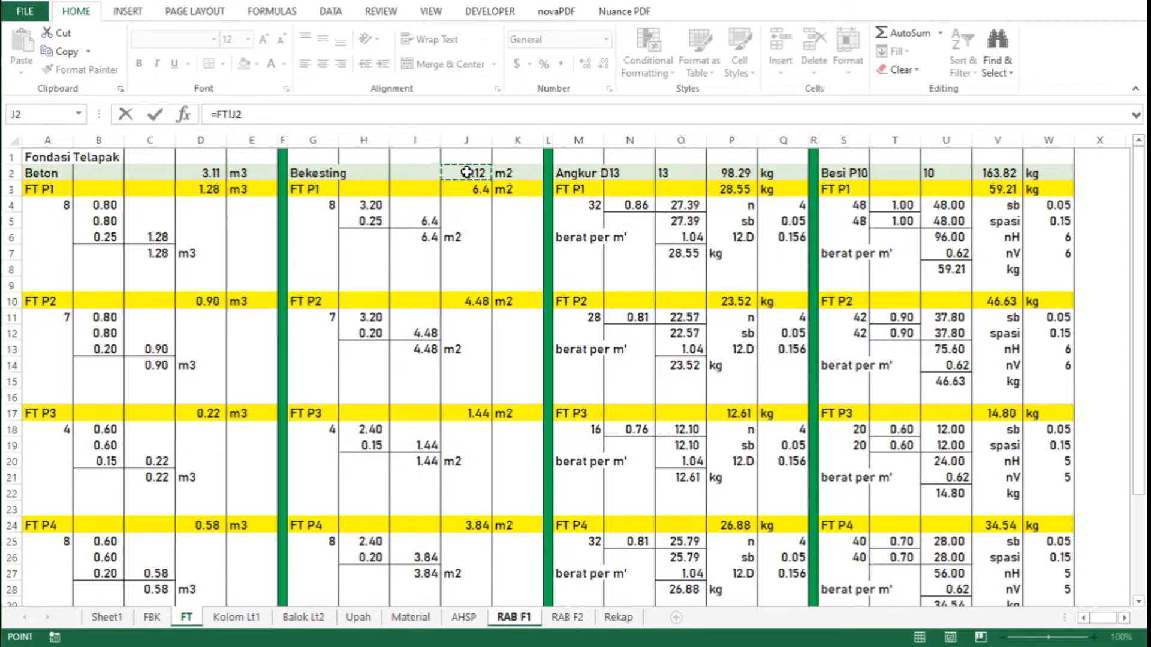
key("Return")
Link the 13 mm Angkur Fondasi Telapak quantity in C19 to the Angkur D13 total in FT!P2
key("Down")
key("Down")
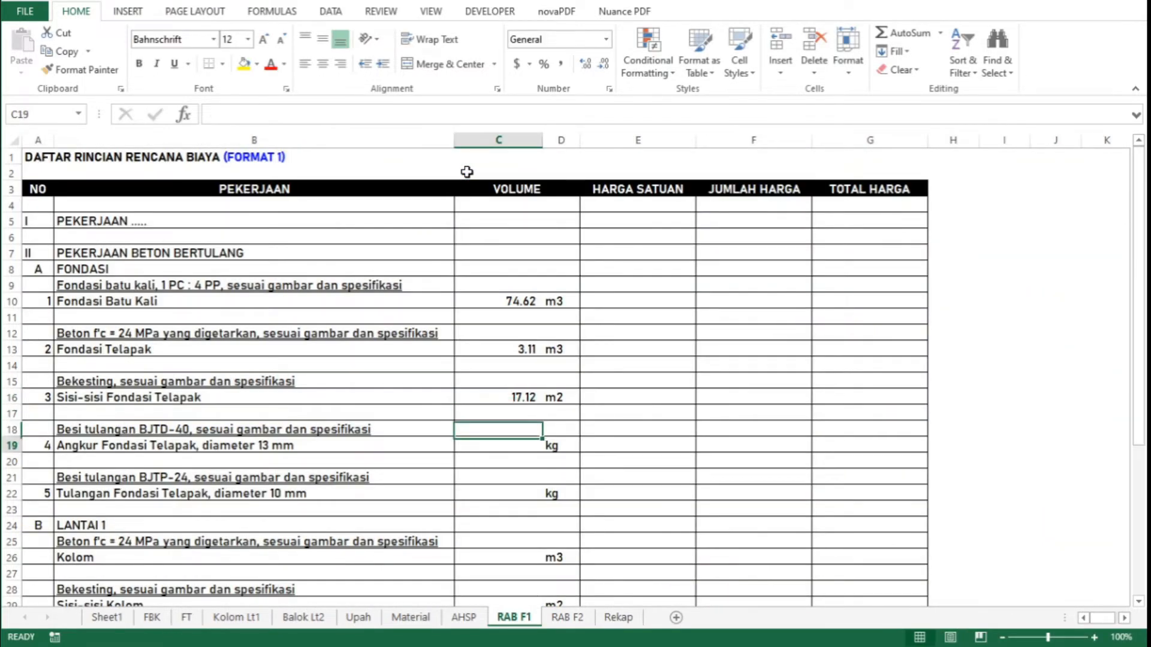
type("=")
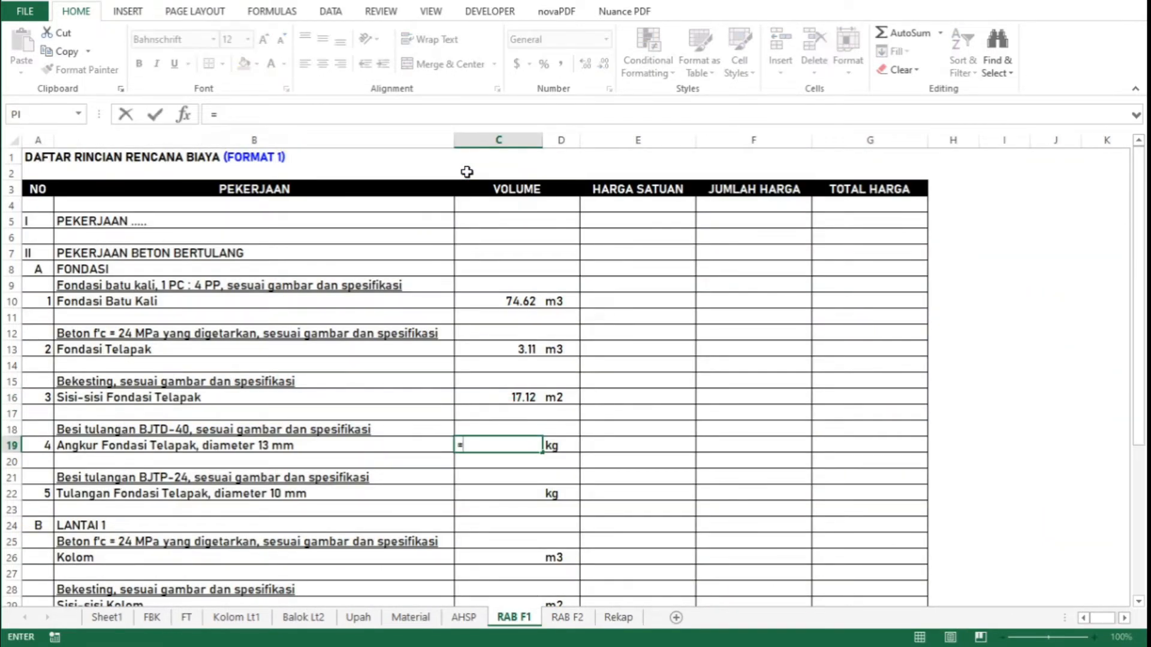
left_click(188, 619)
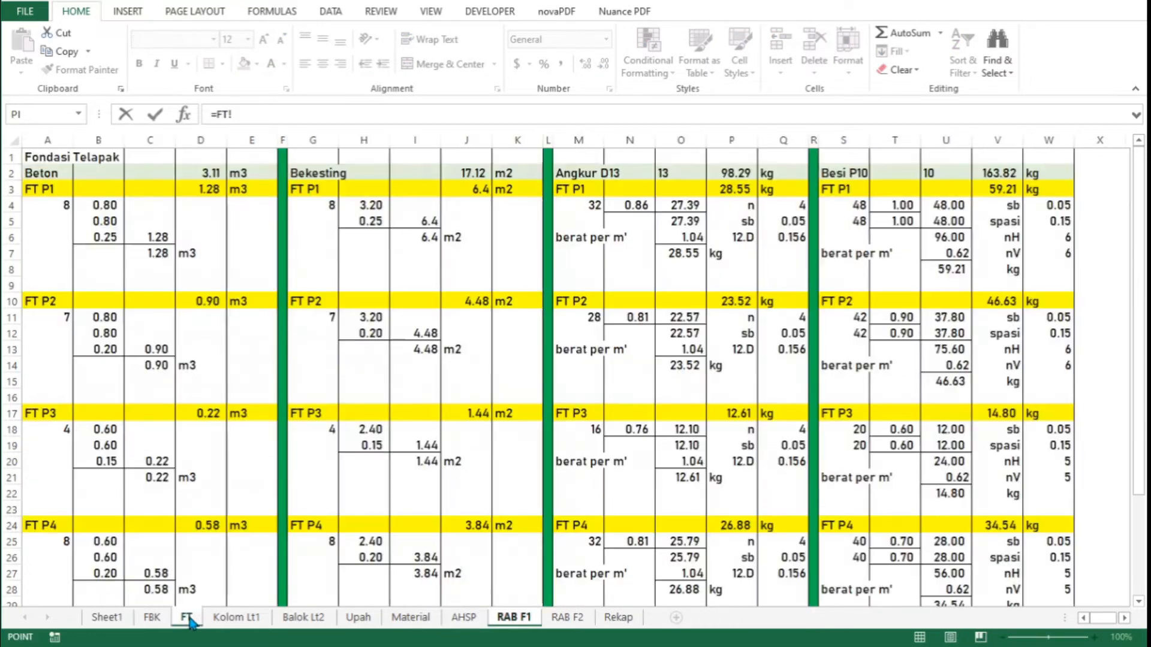
left_click(735, 173)
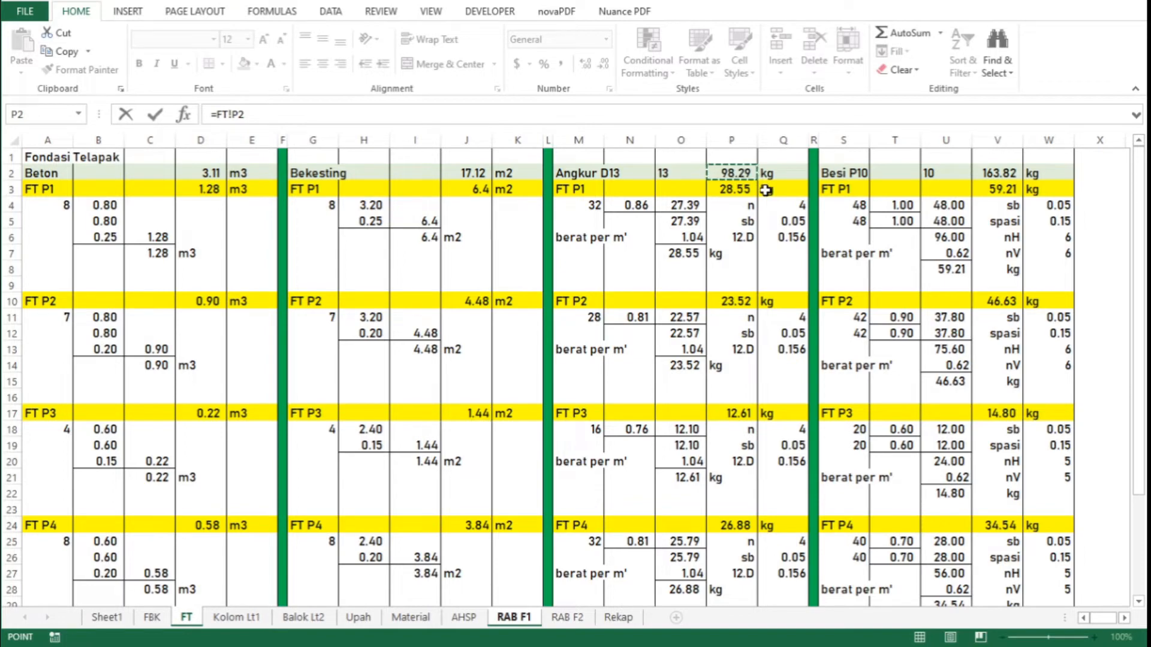
key("Return")
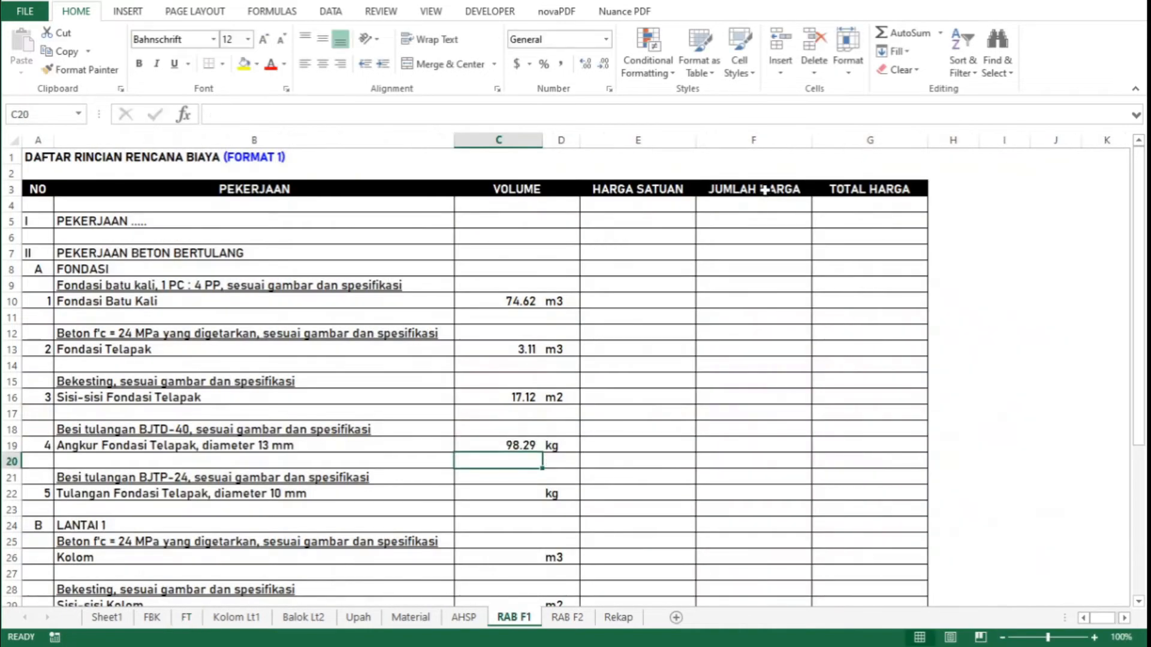
Link the 10 mm Tulangan Fondasi Telapak quantity in C22 of RAB F1 to the Besi P10 total in FT!V2
key("Down")
key("Down")
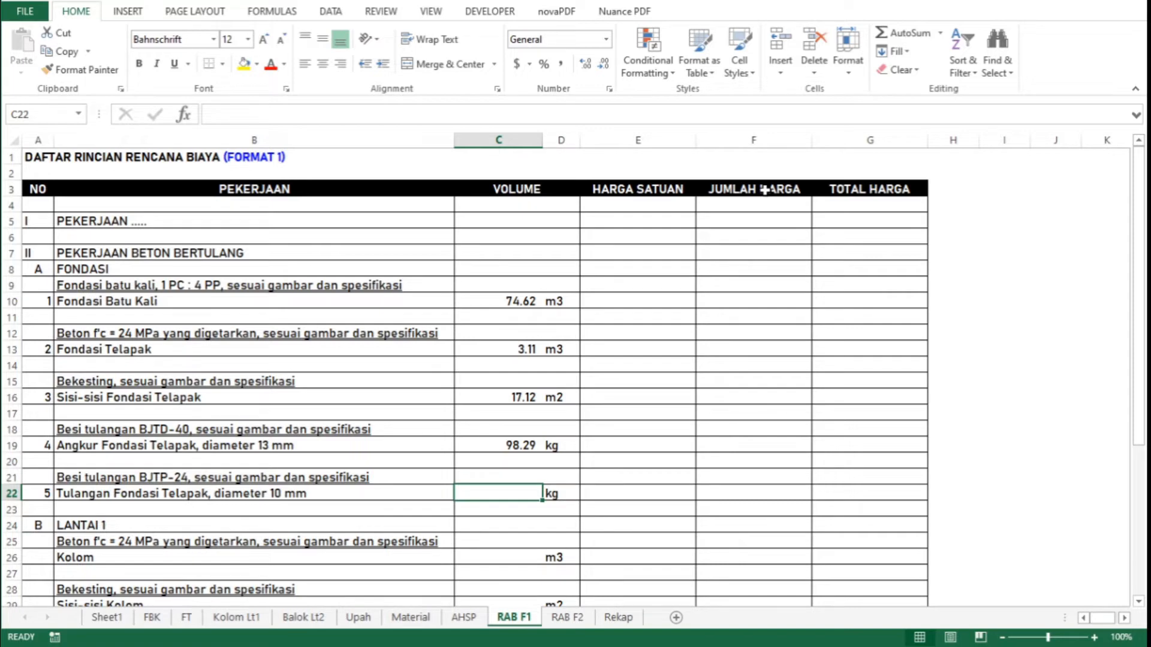
type("=")
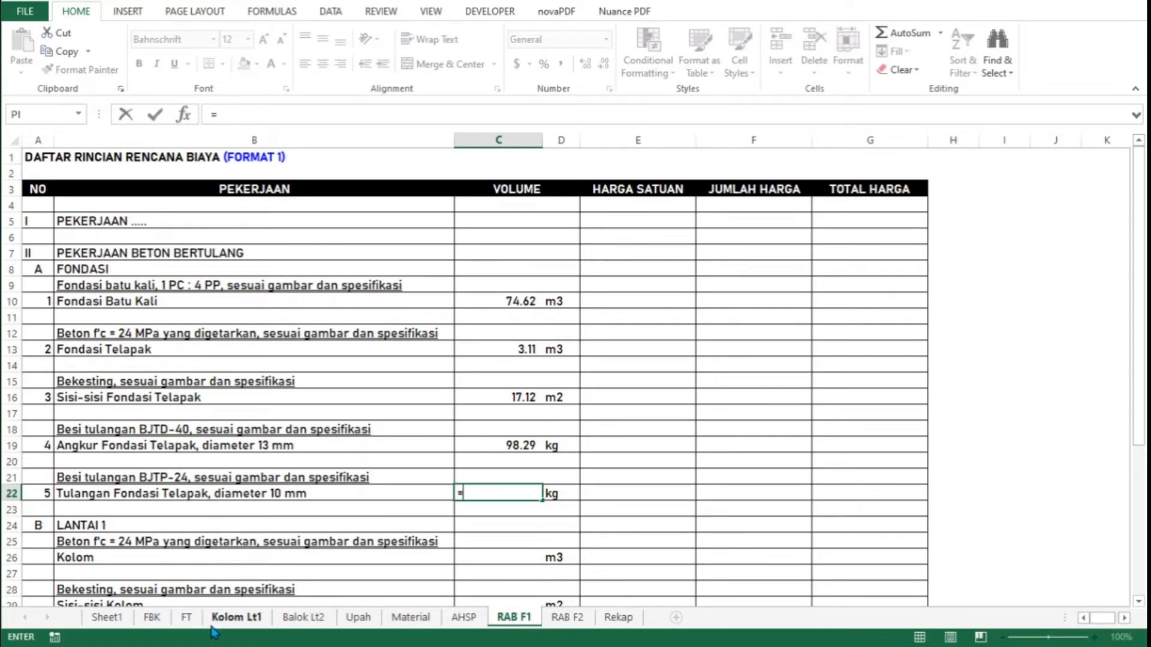
left_click(188, 621)
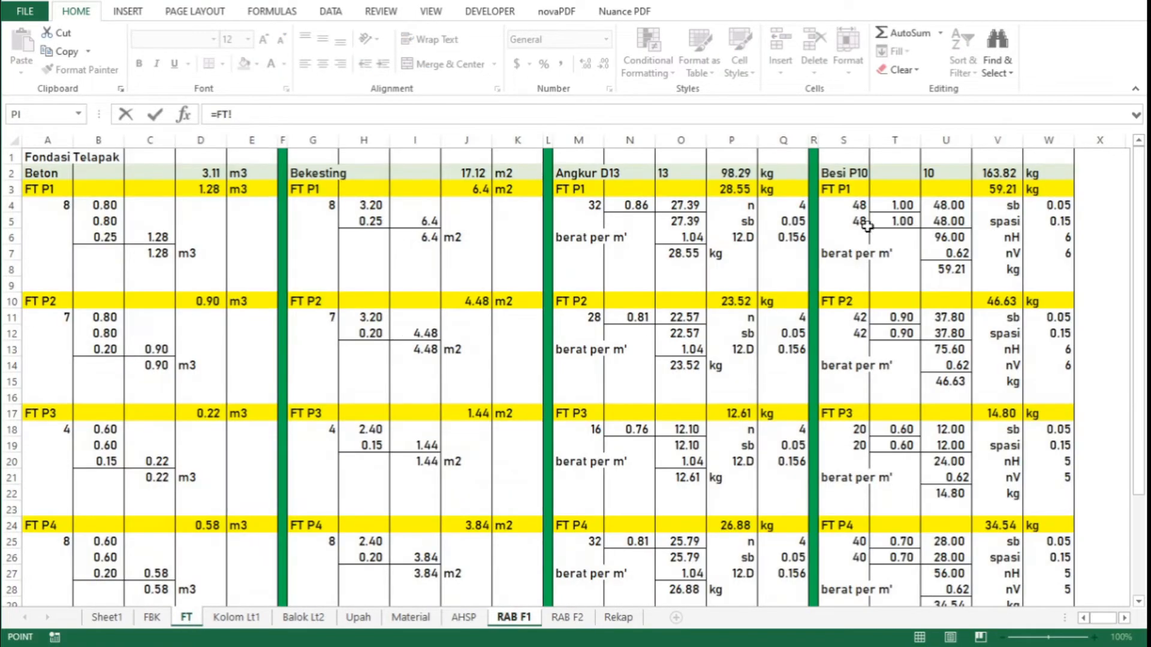
left_click(993, 173)
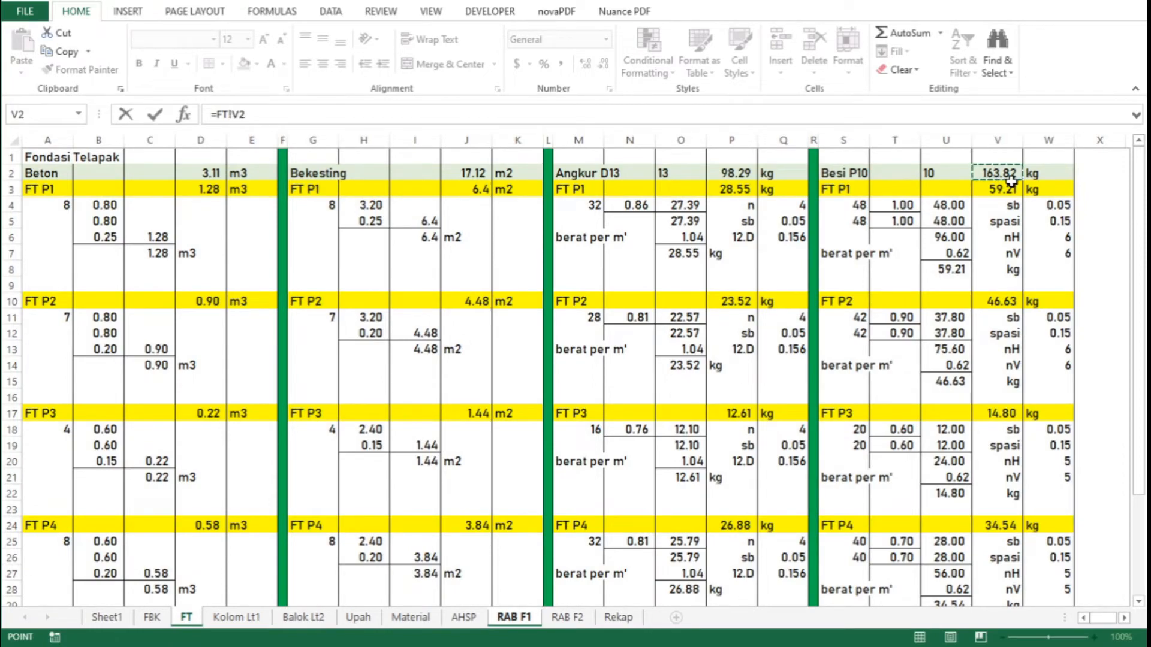
key("Return")
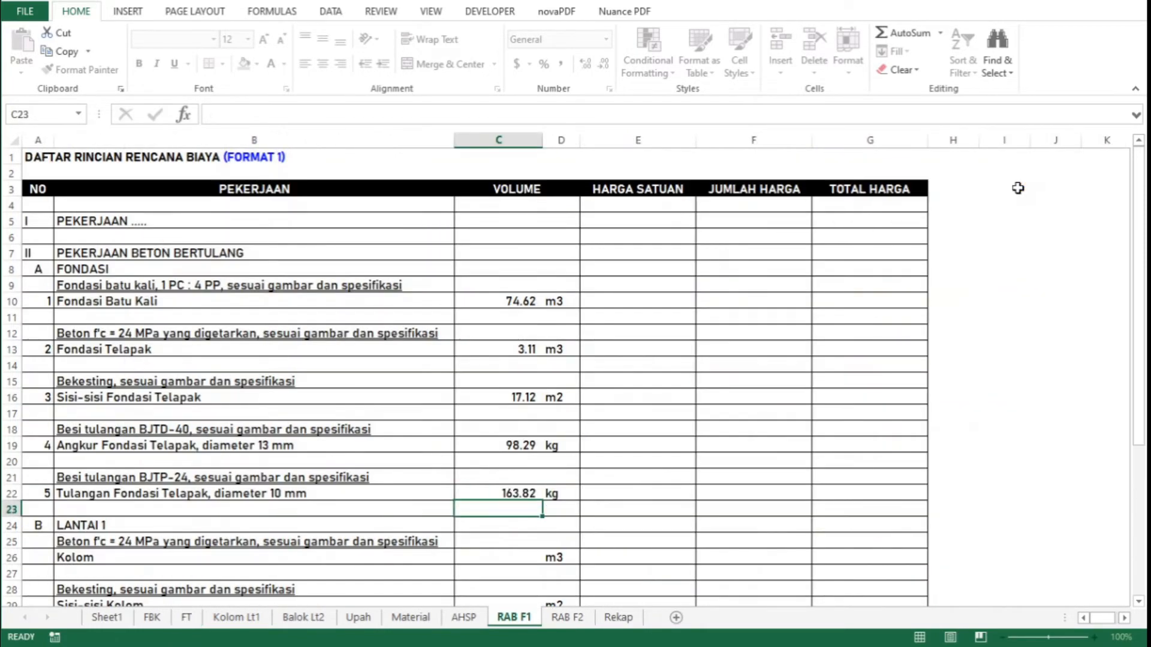
Link the Lantai 1 Kolom concrete volume in C26 of RAB F1 to the Beton total in 'Kolom Lt1'!D2
key("Down")
key("Down")
key("Down")
key("Down")
key("Down")
key("Down")
key("Down")
key("Down")
key("Down")
key("Down")
key("Down")
key("Down")
key("Down")
key("Down")
key("Down")
key("Down")
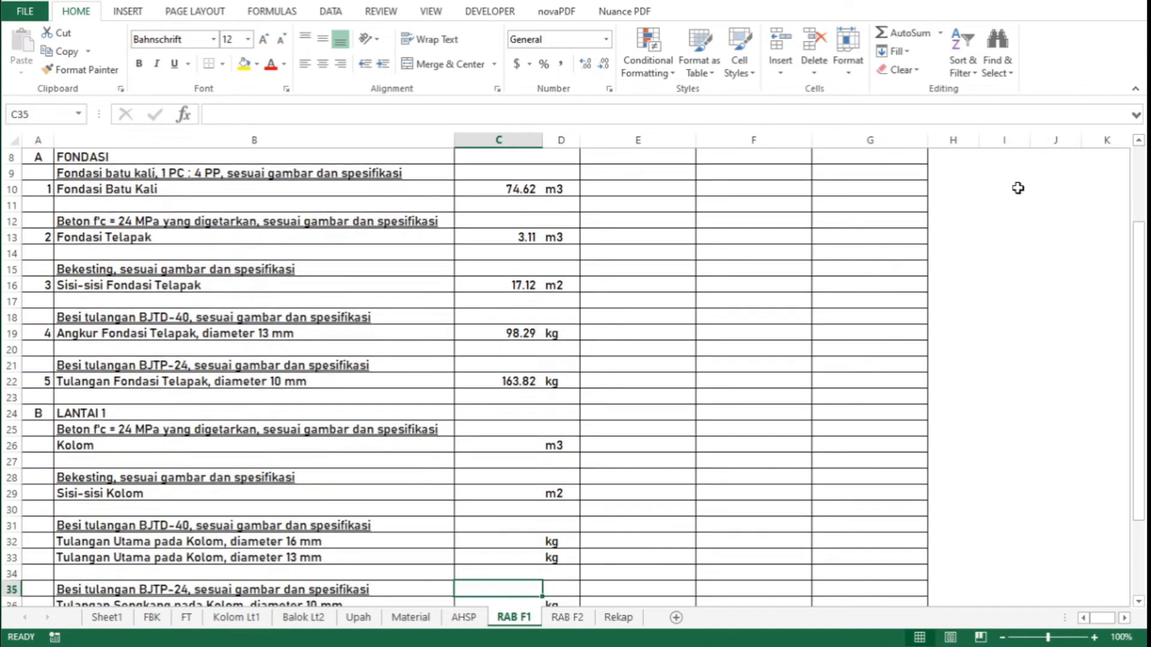
key("Down")
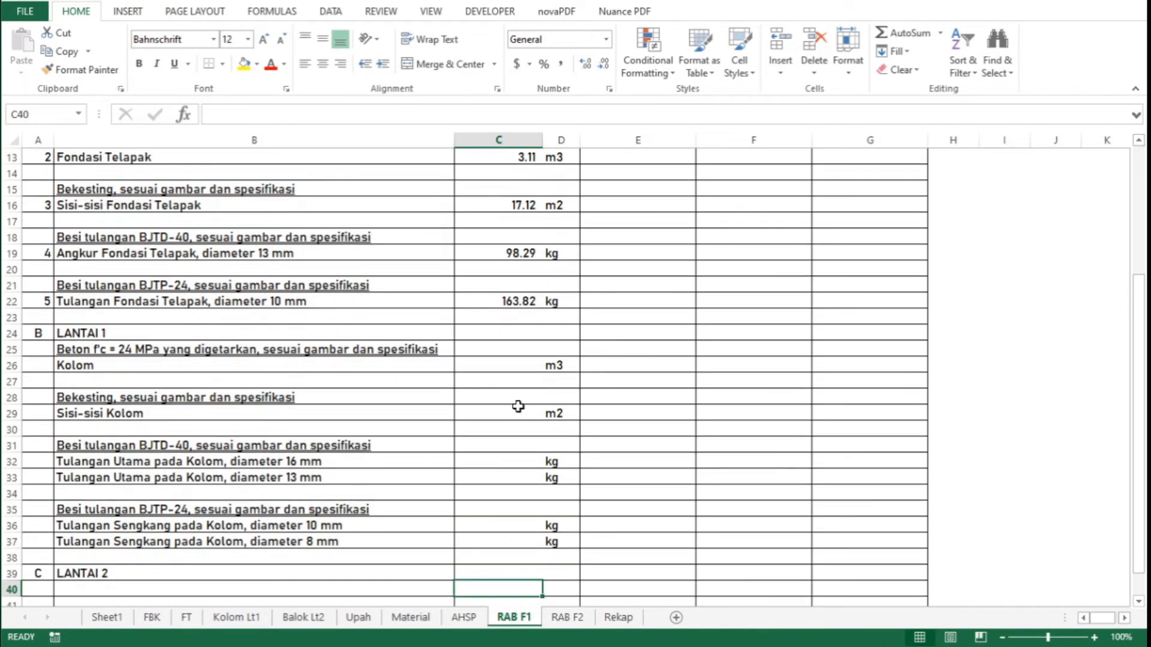
left_click(508, 359)
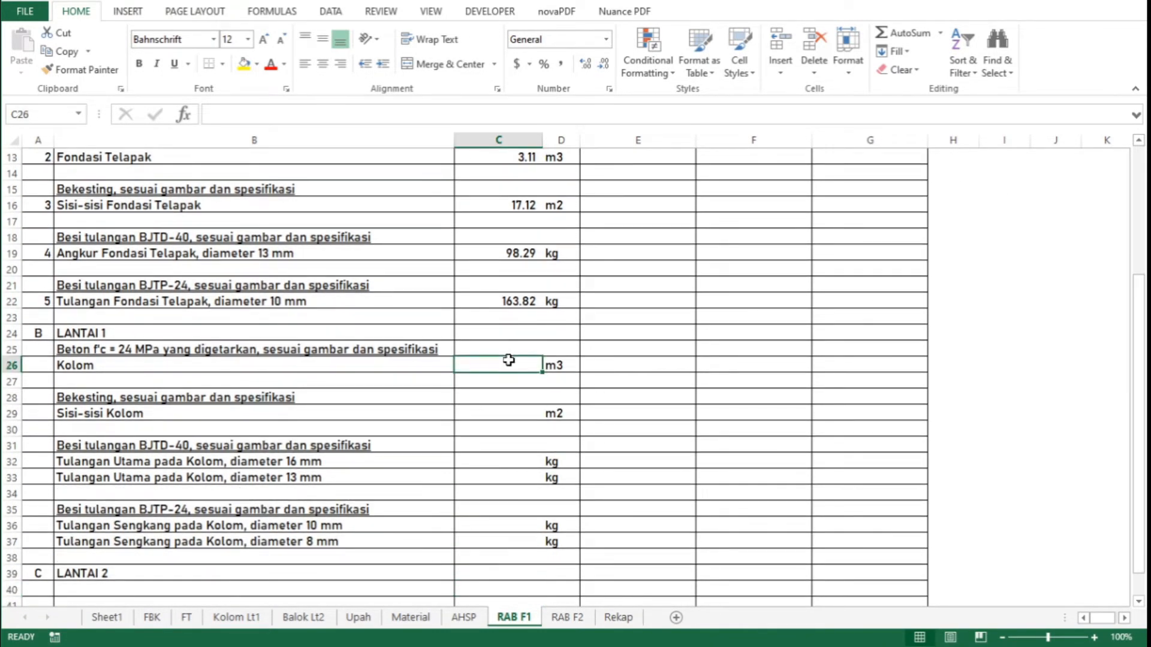
type("=")
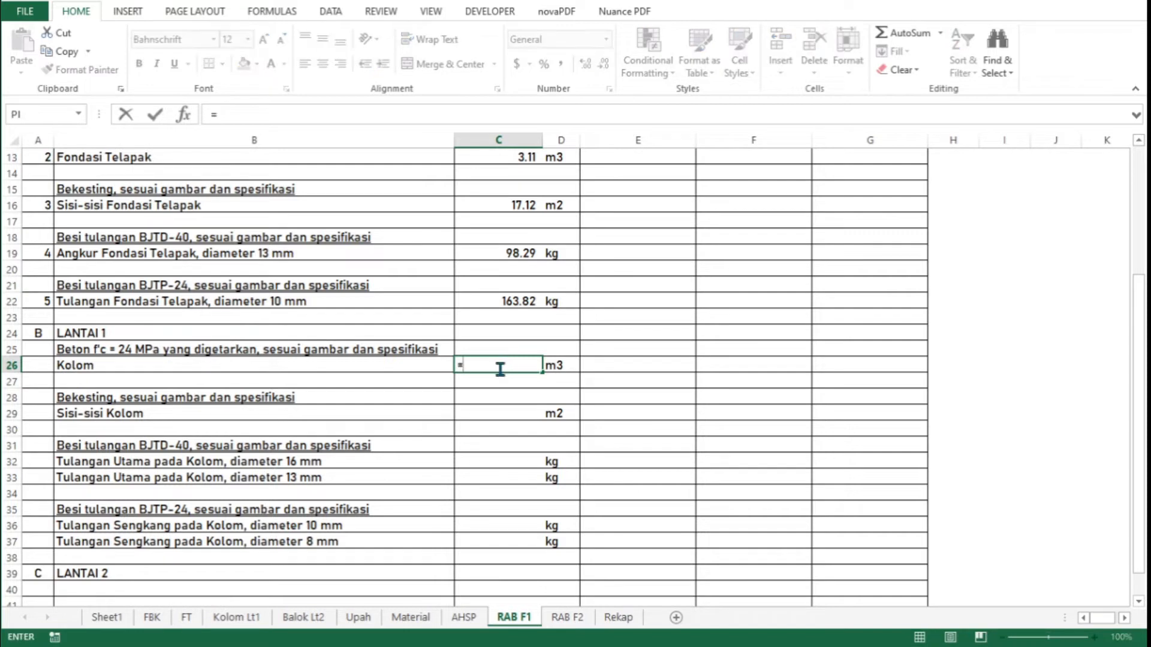
left_click(252, 623)
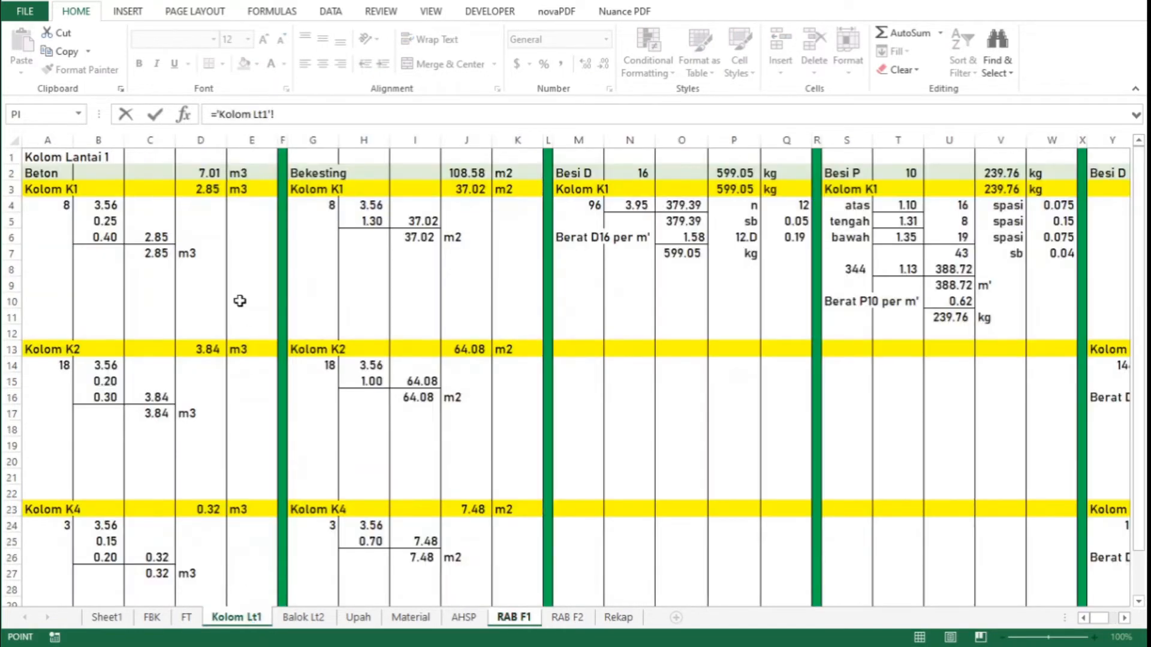
left_click(207, 175)
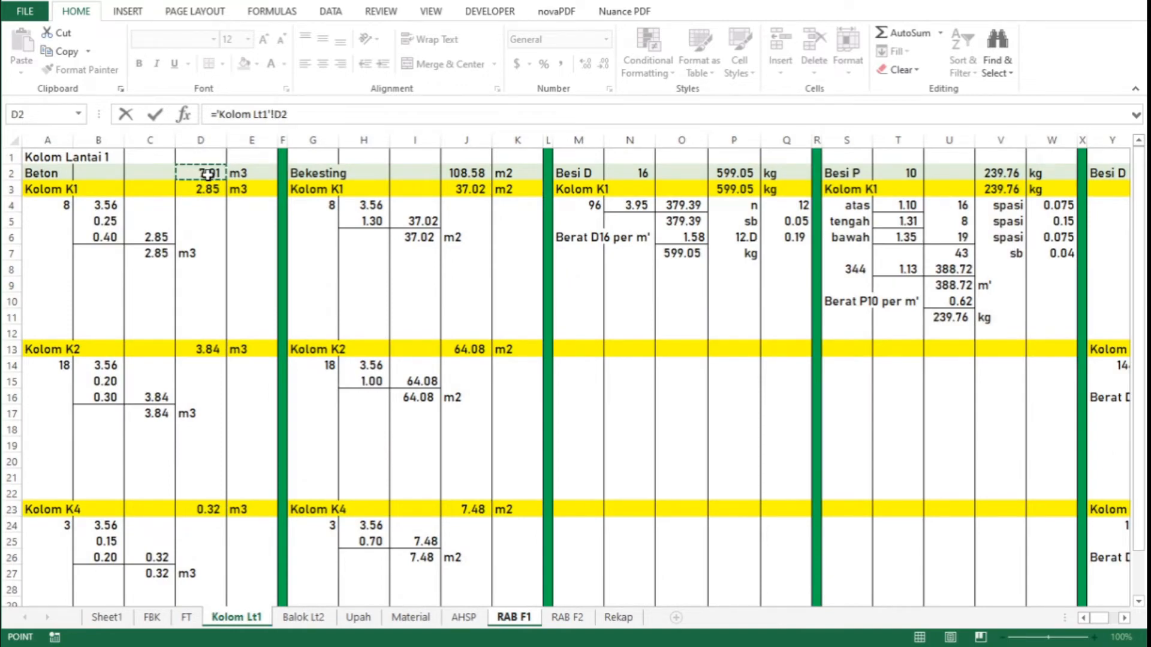
key("Return")
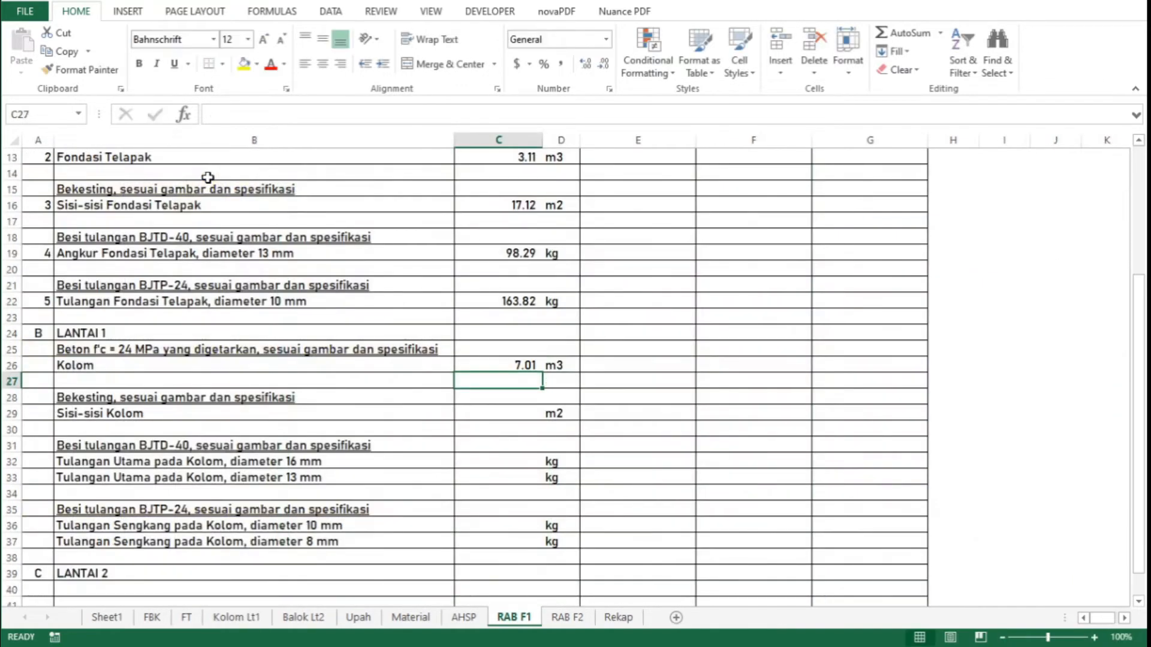
Link the Sisi-sisi Kolom formwork quantity in C29 to the Bekesting total in 'Kolom Lt1'!J2
key("Down")
key("Down")
type("=")
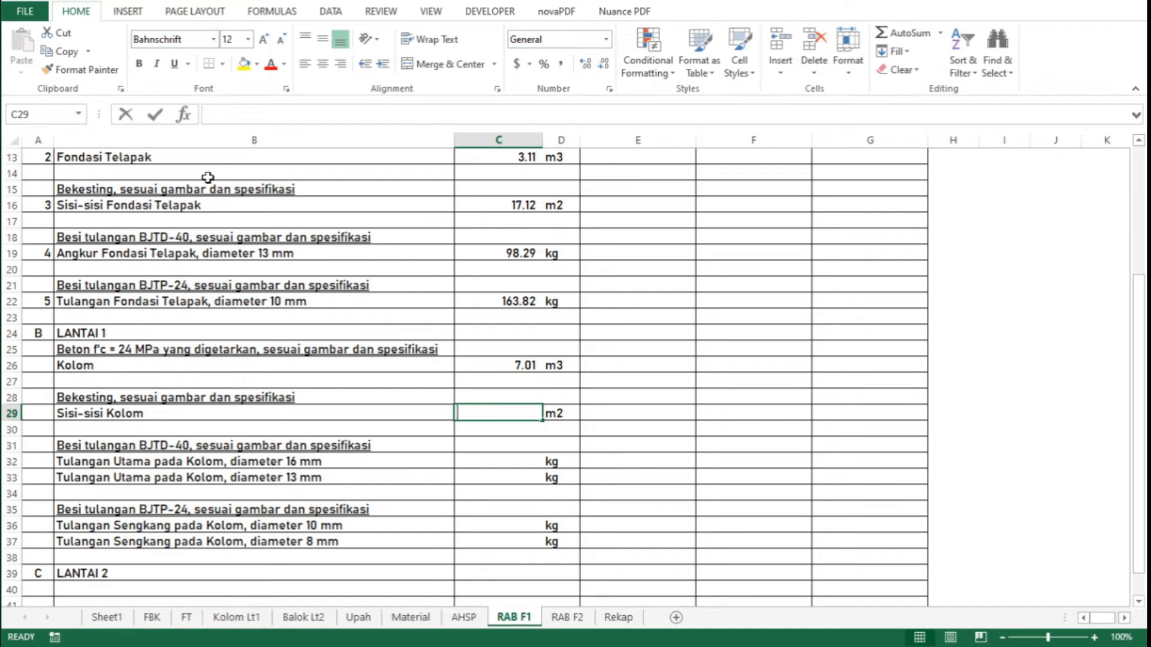
left_click(251, 618)
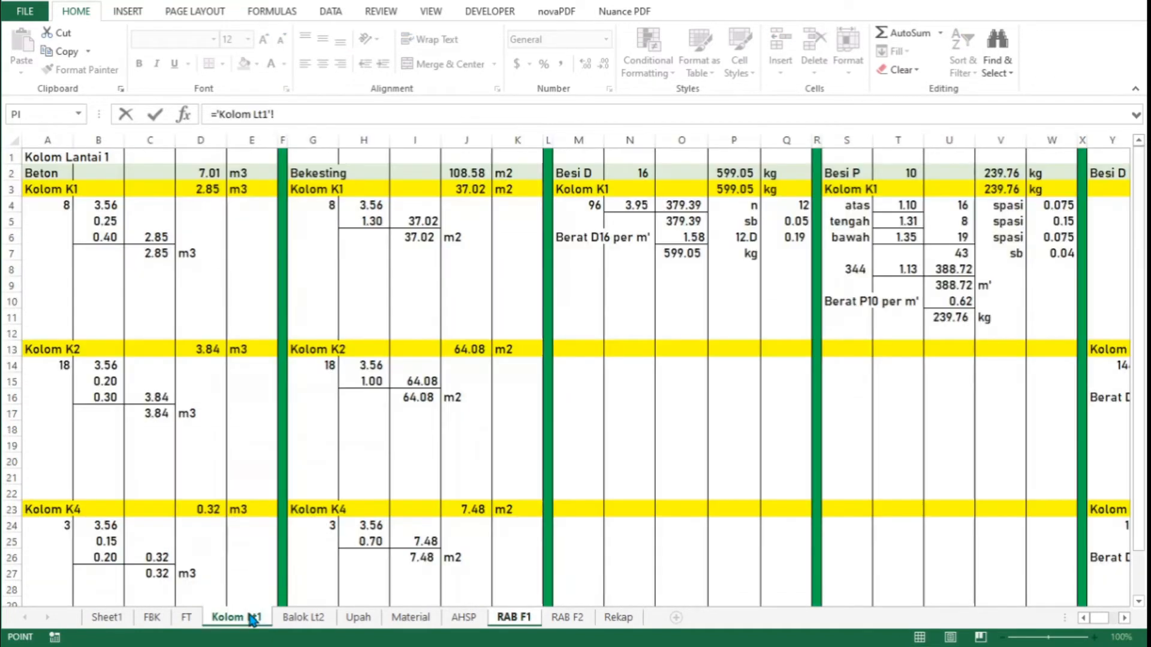
left_click(477, 170)
key("Return")
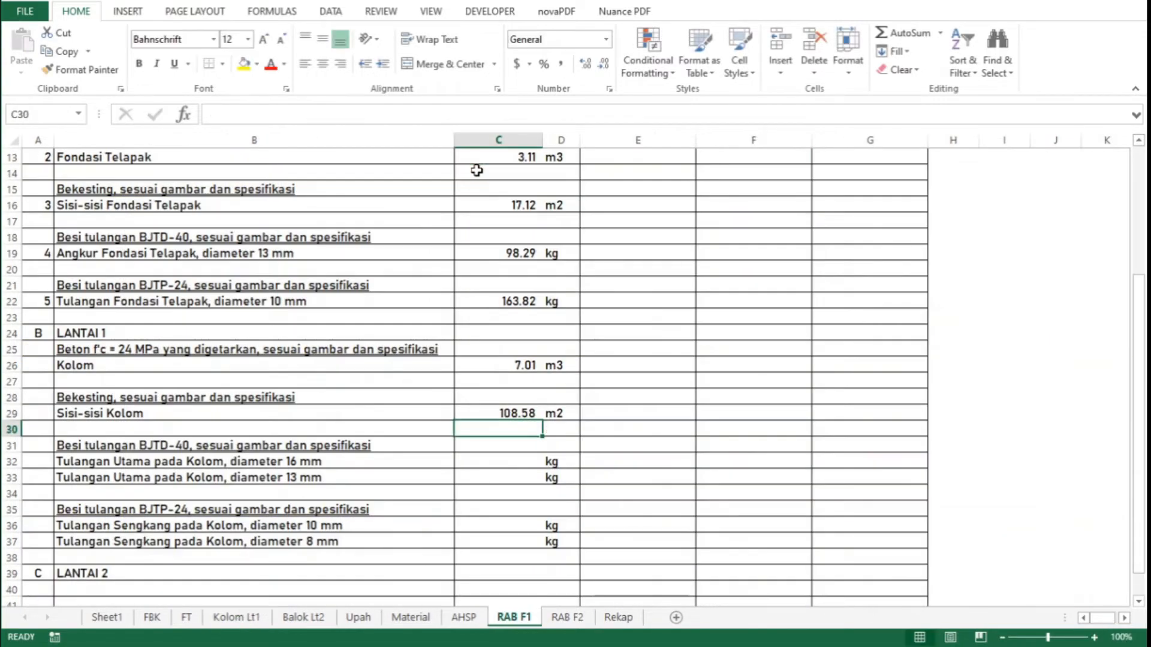
Link the 16 mm Tulangan Utama pada Kolom quantity in C32 to the Besi D 16 total in 'Kolom Lt1'!P2
key("Down")
key("Down")
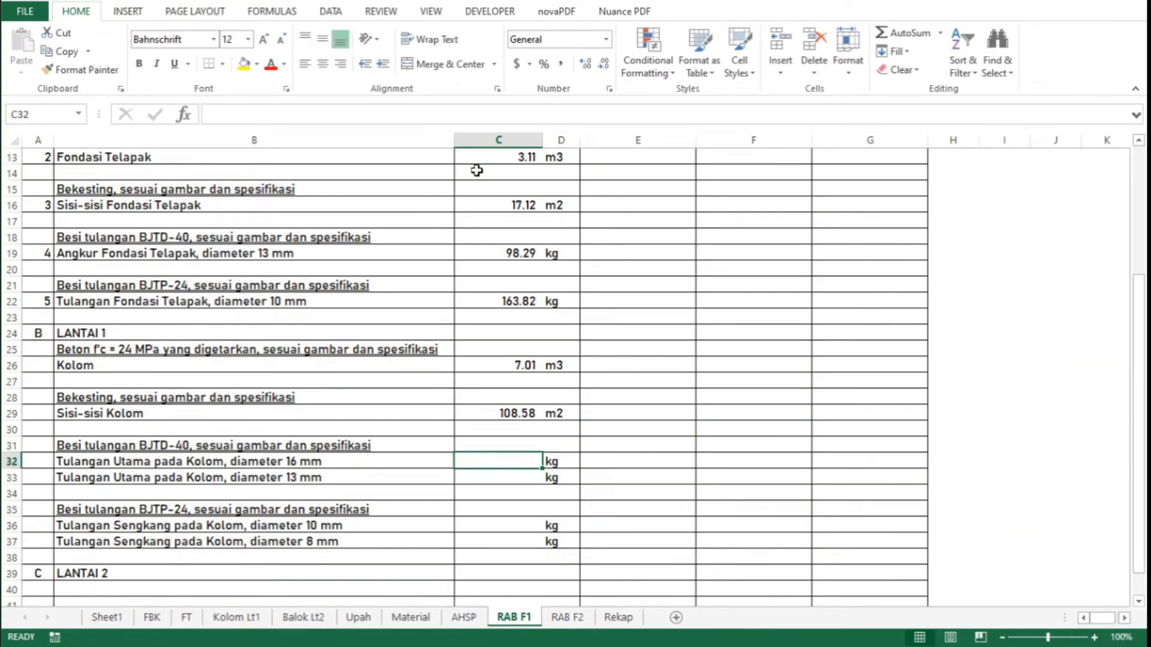
type("=")
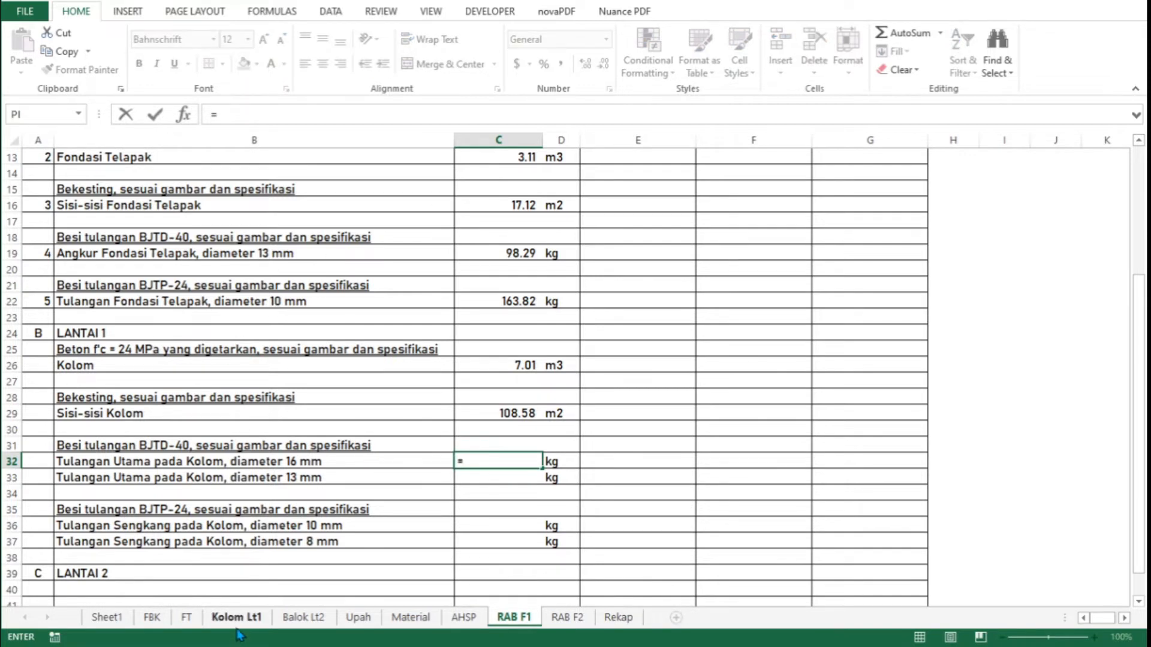
left_click(237, 617)
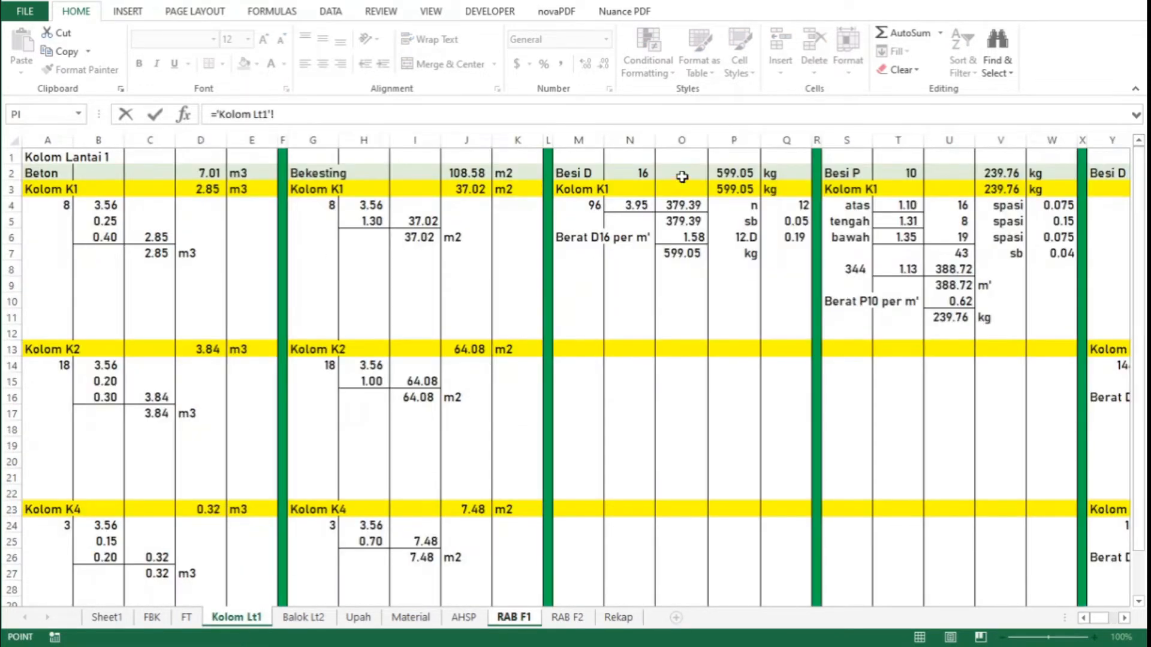
left_click(727, 174)
key("Return")
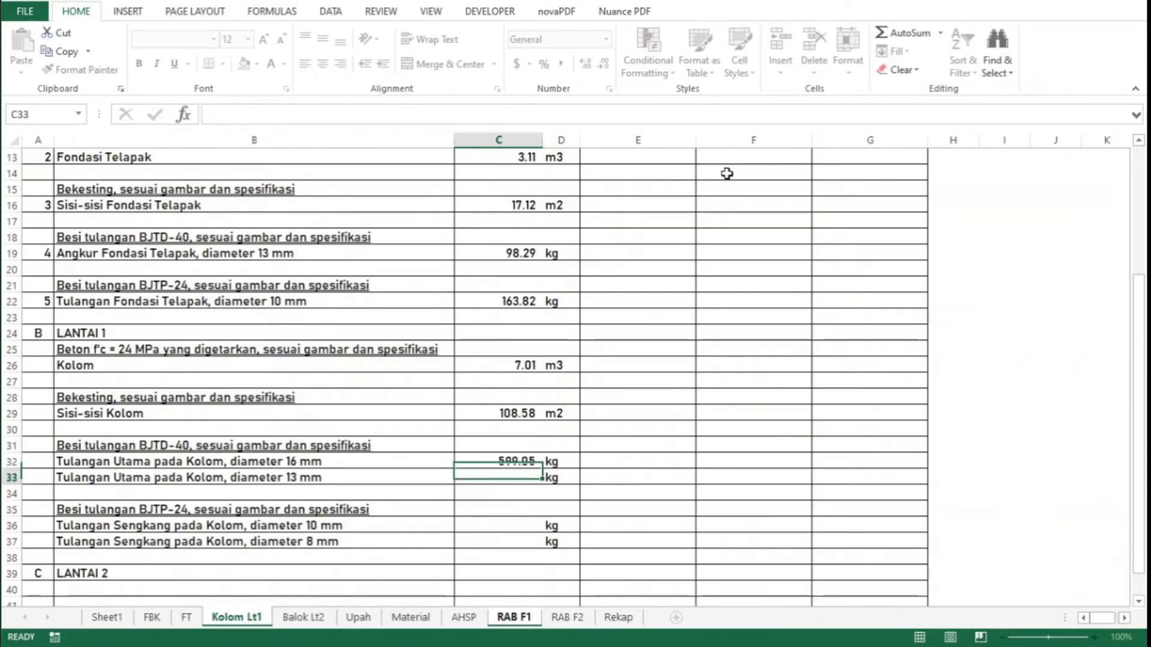
Link the 13 mm Tulangan Utama pada Kolom quantity in C33 to the Besi D 13 total in 'Kolom Lt1'!AB2
type("=")
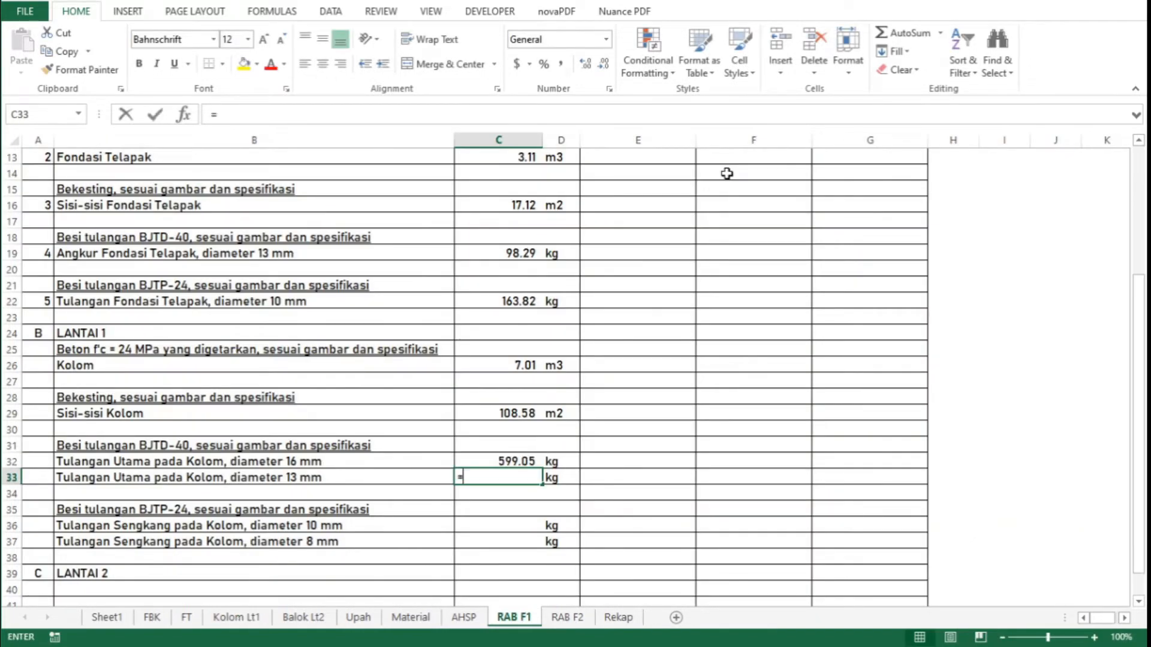
left_click(256, 624)
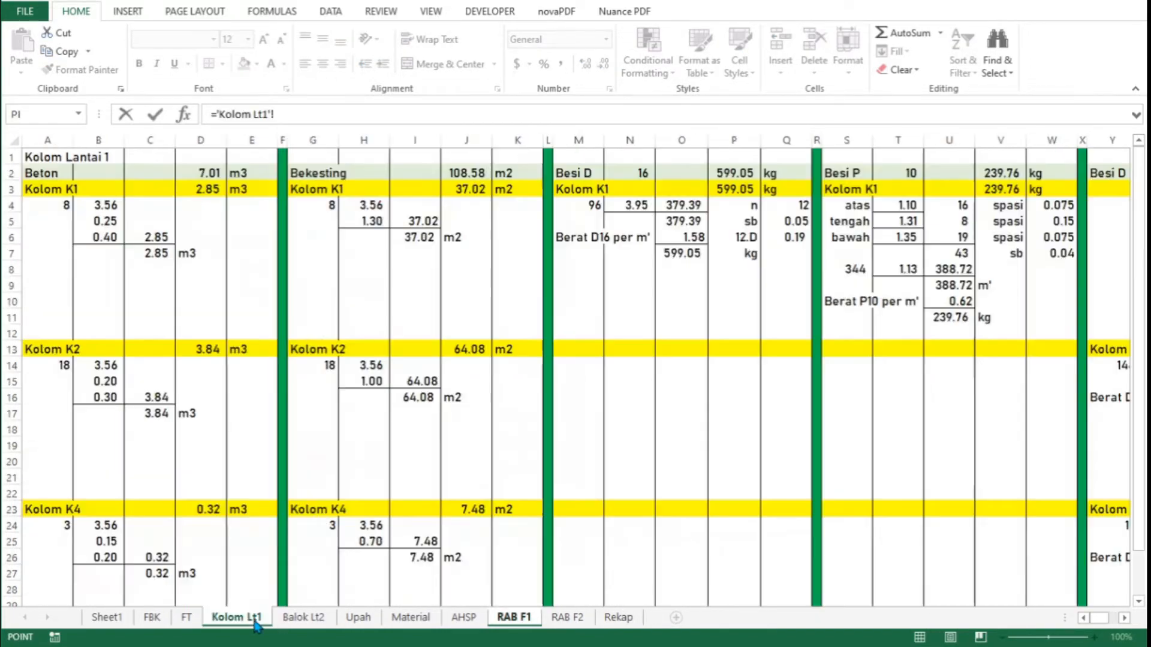
scroll(974, 200, "right", 6)
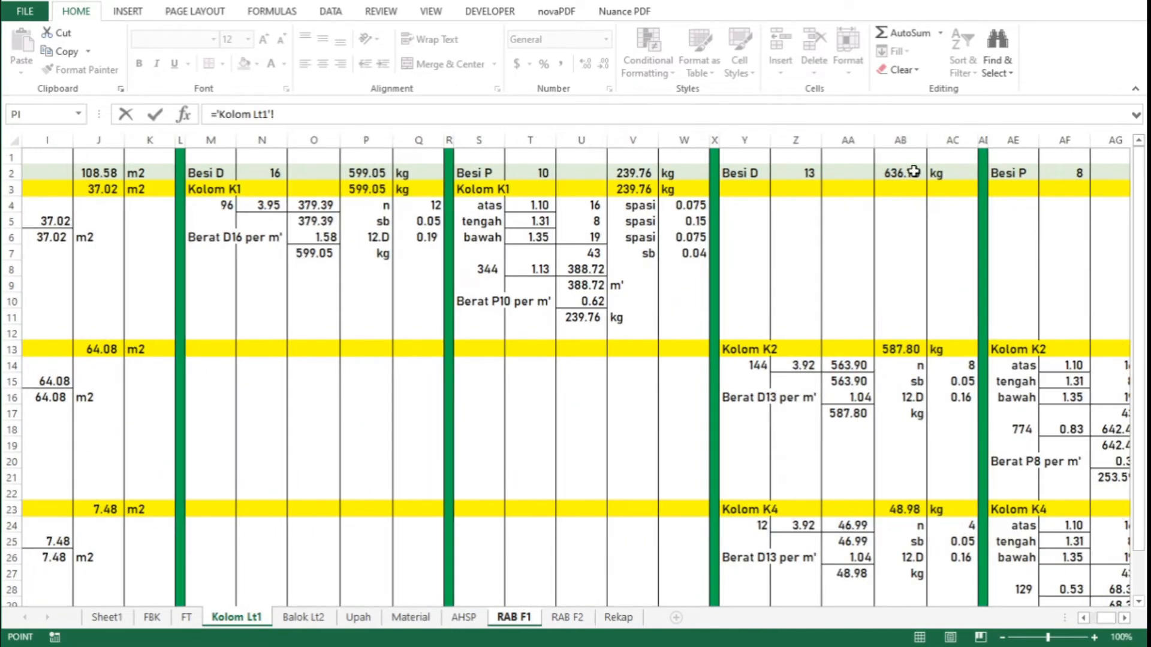
left_click(912, 173)
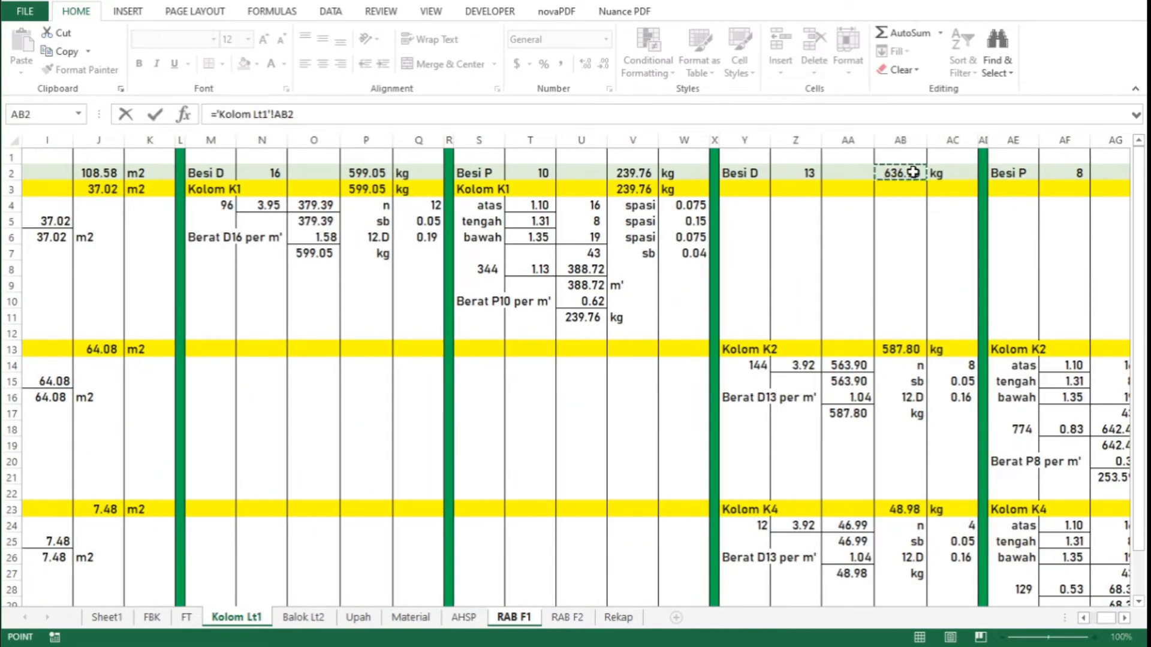
key("Return")
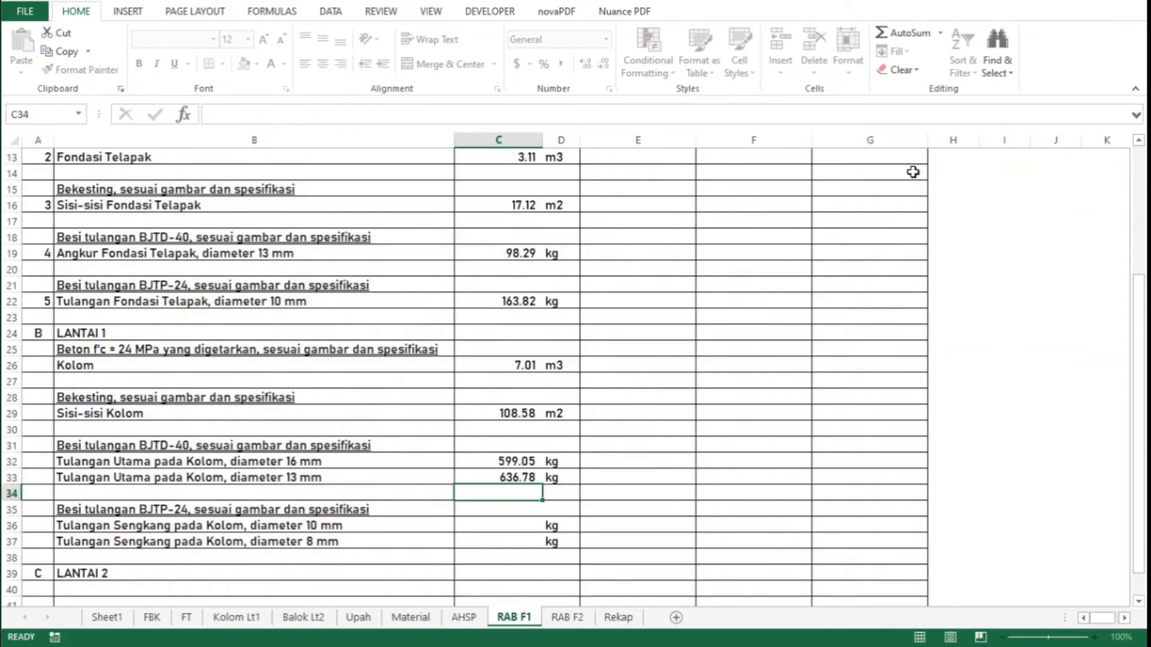
Link the 10 mm Tulangan Sengkang pada Kolom quantity in C36 to the Besi P 10 total in 'Kolom Lt1'!V2
key("Down")
key("Down")
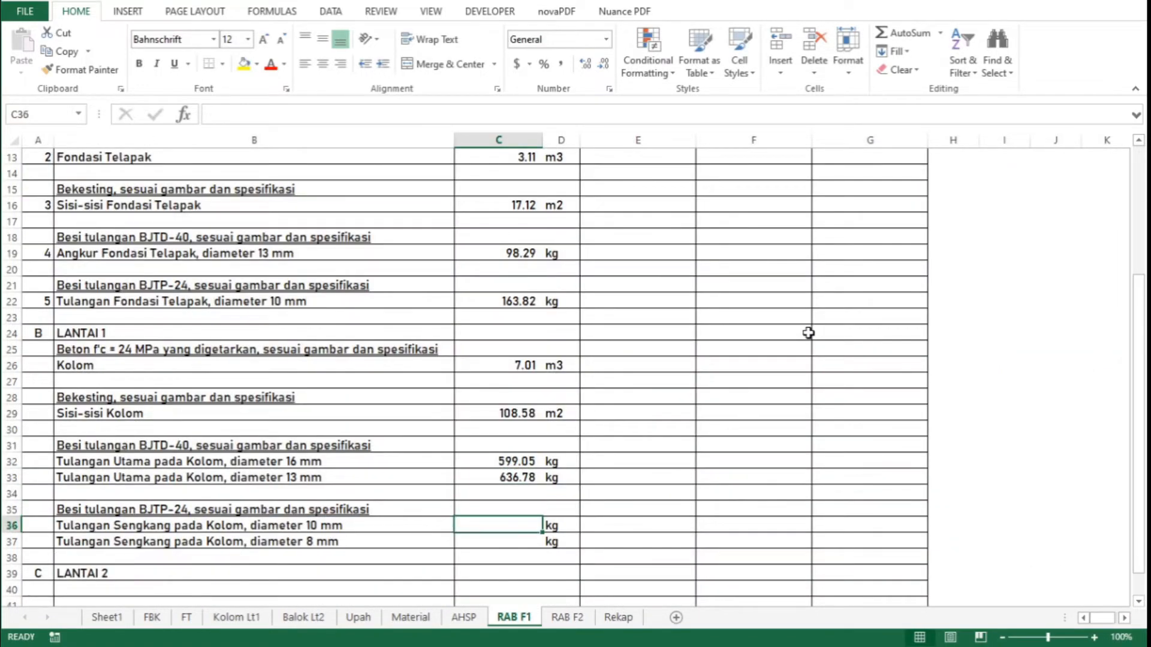
type("=")
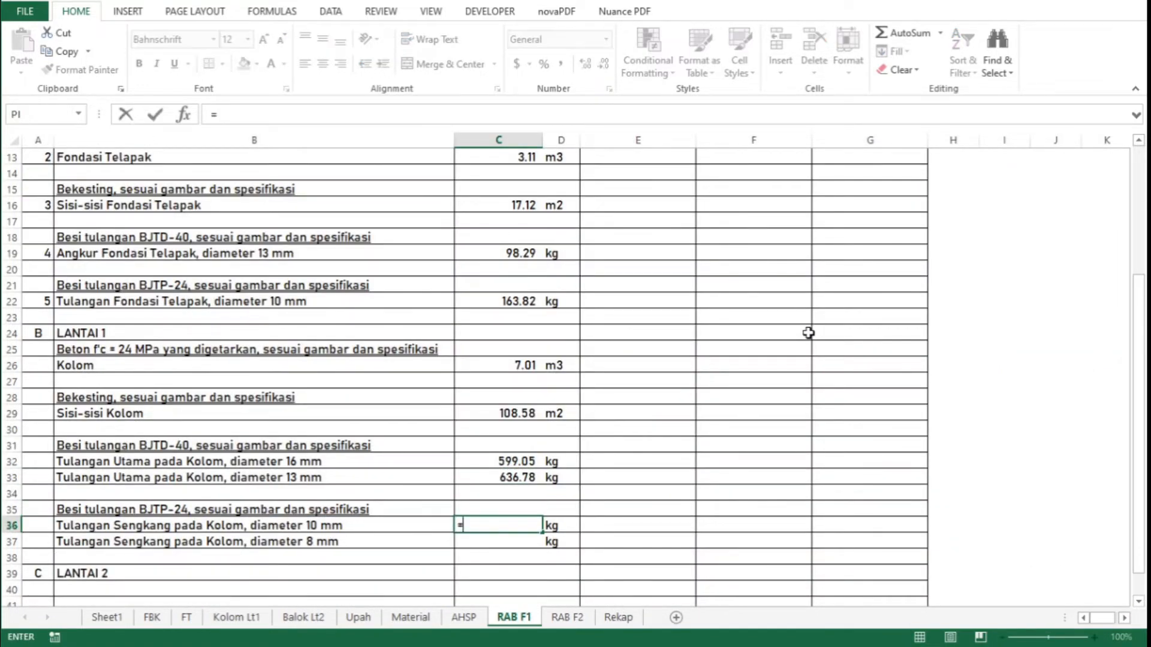
left_click(243, 617)
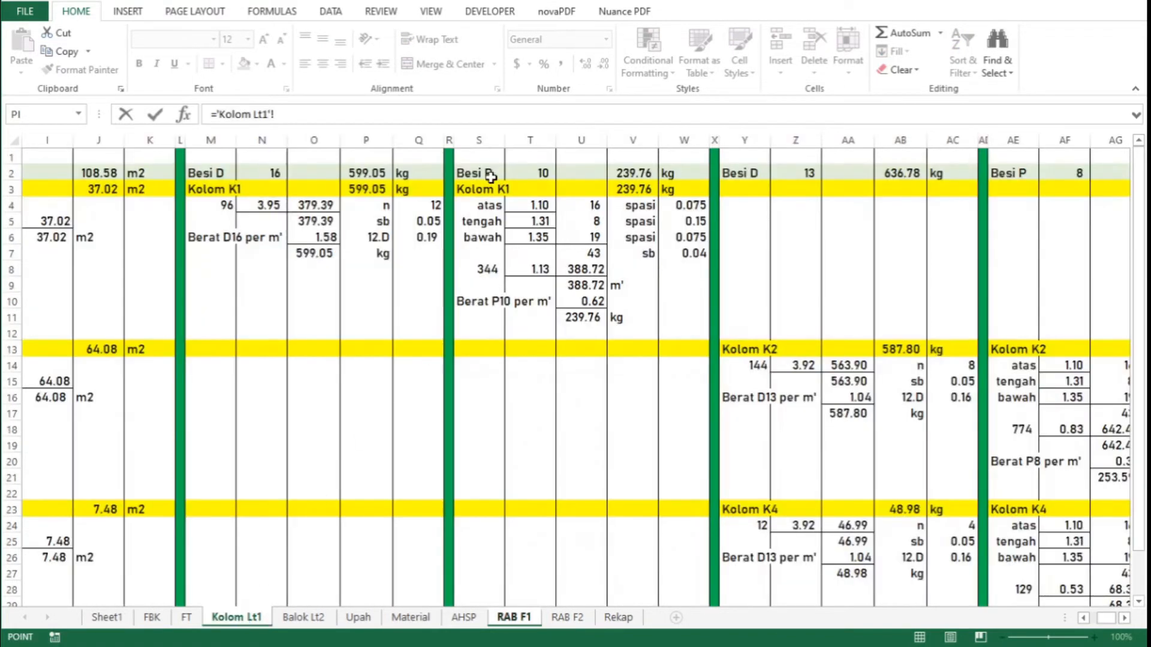
left_click(640, 174)
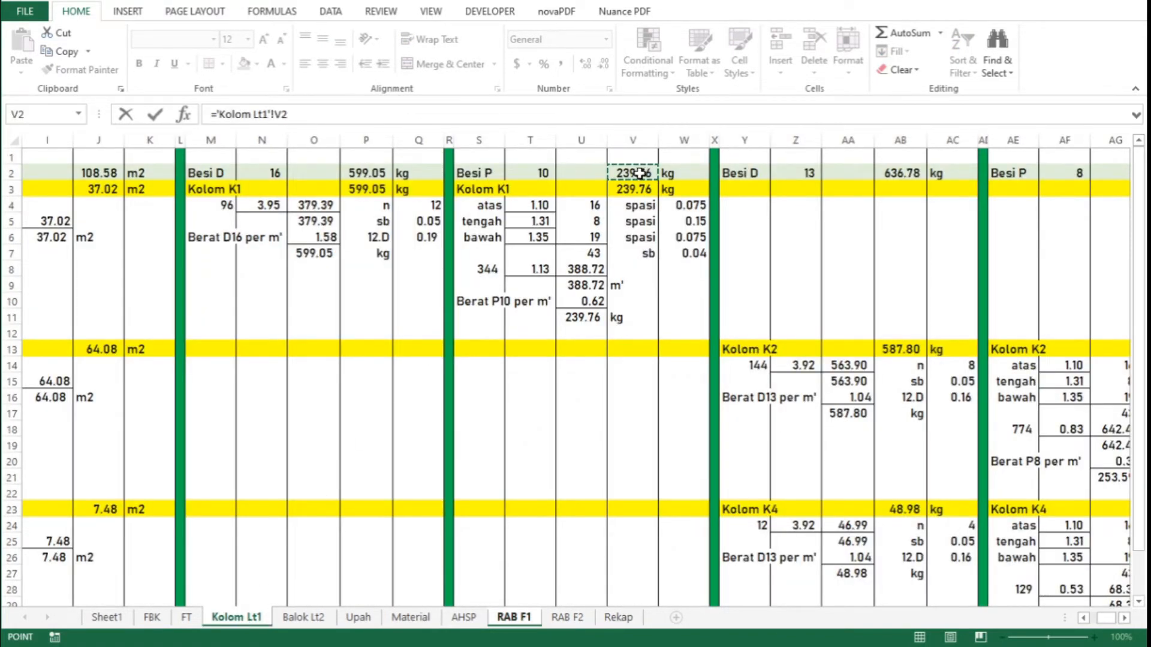
key("Return")
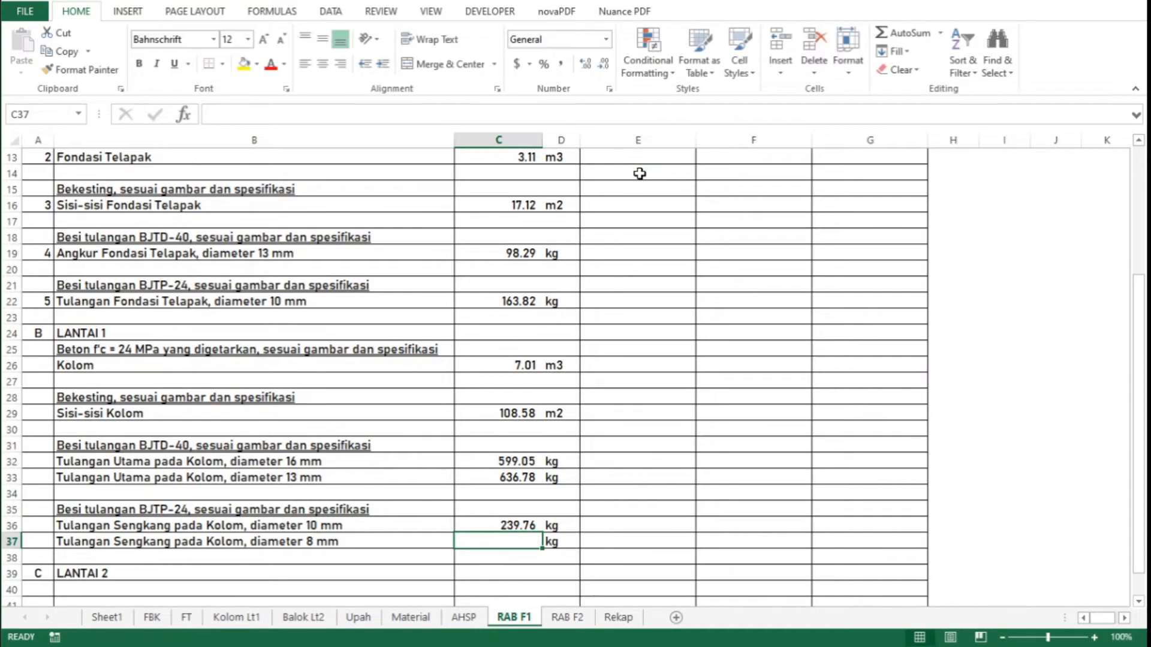
Link the 8 mm Tulangan Sengkang pada Kolom quantity in C37 to the Besi P 8 total in 'Kolom Lt1'!AH2
type("=")
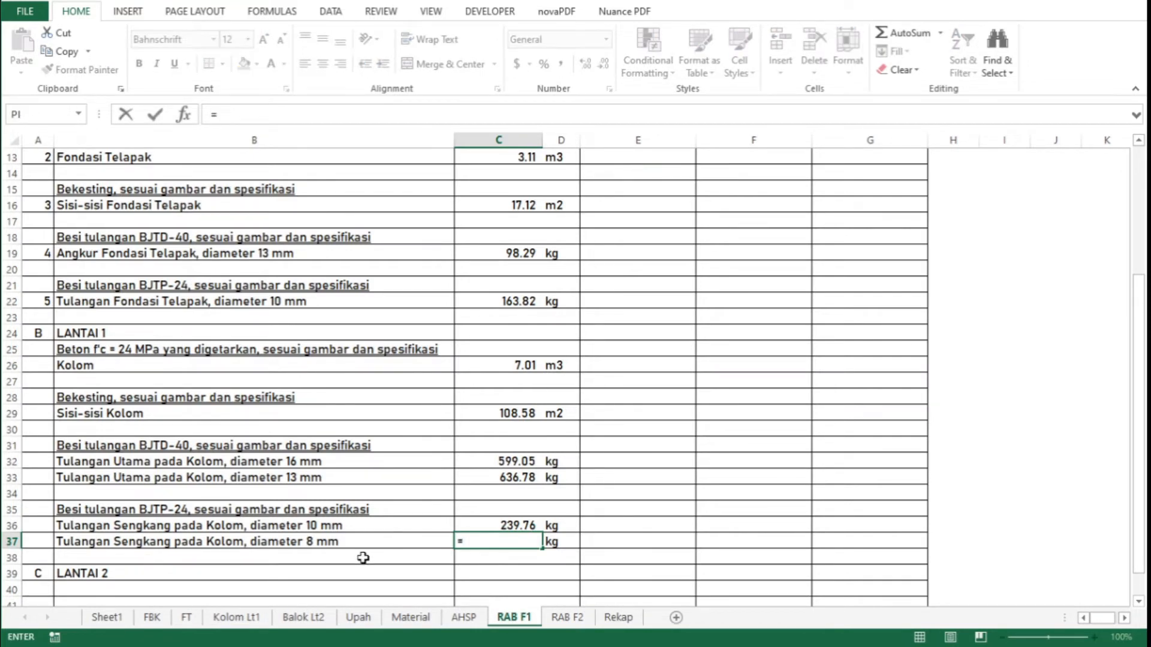
left_click(249, 620)
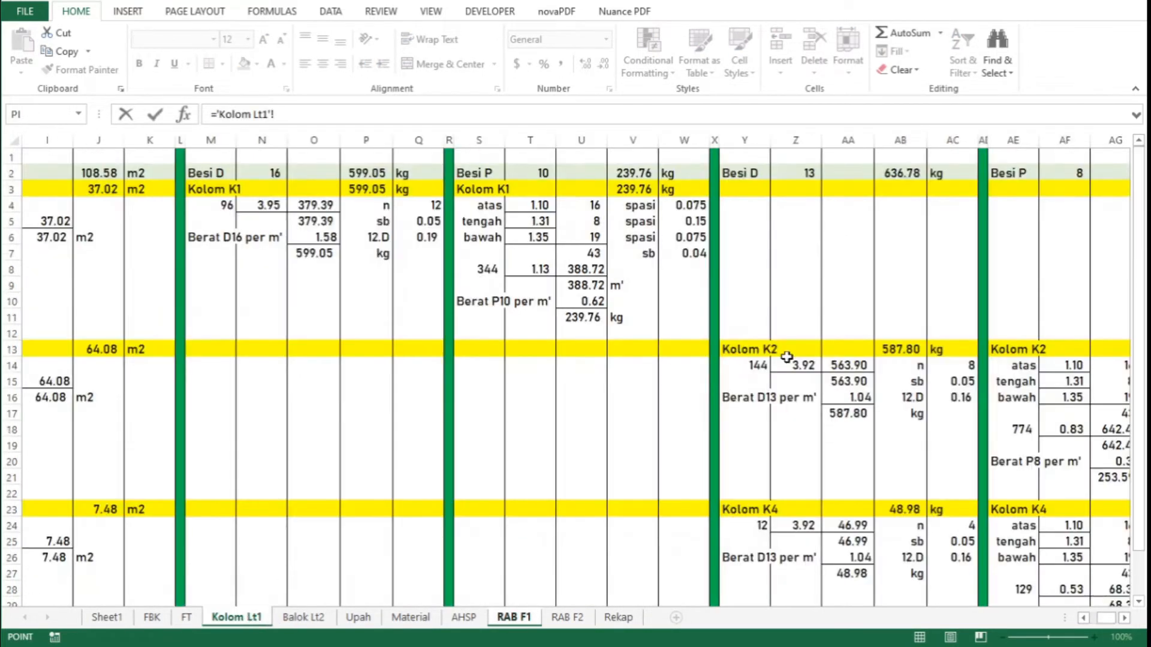
scroll(796, 321, "right", 2)
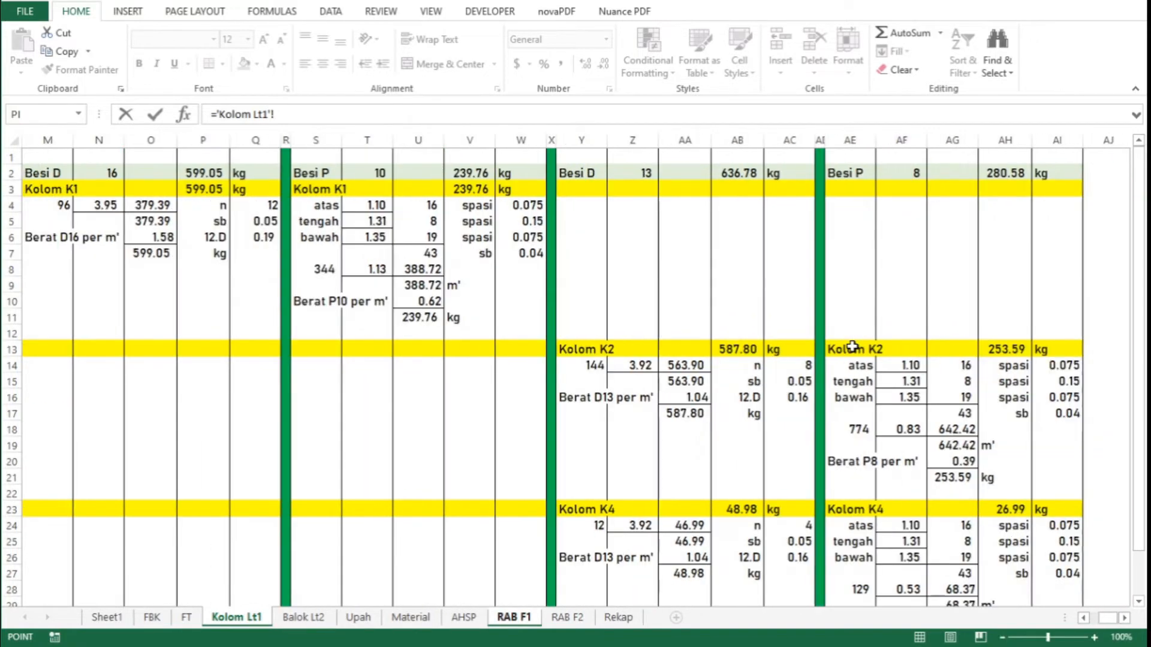
left_click(1019, 174)
key("Return")
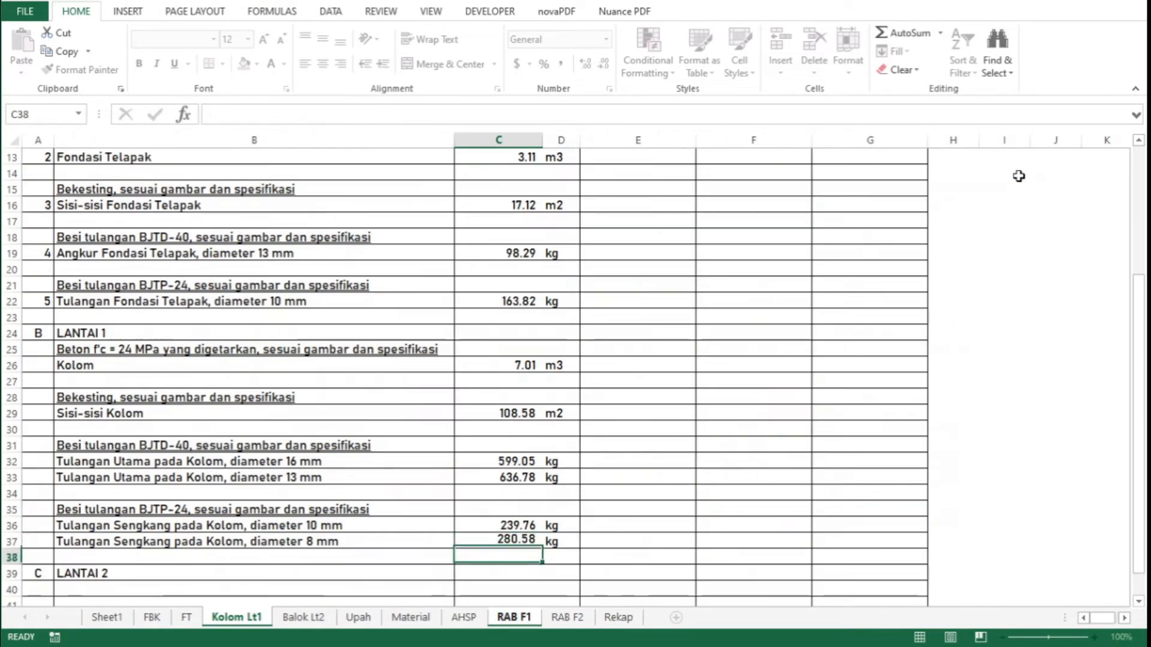
Link the Fondasi Batu Kali HARGA SATUAN in E10 to the named price A_FondasiBatuKali and check it against the AHSP sheet
key("ctrl+Home")
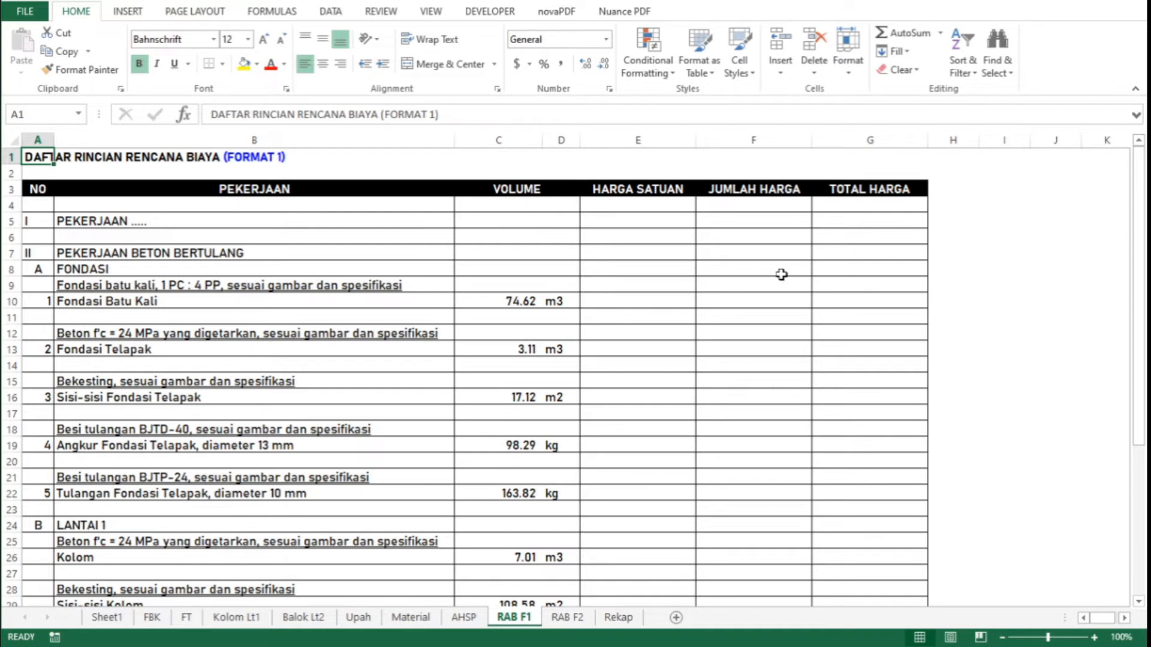
left_click(670, 303)
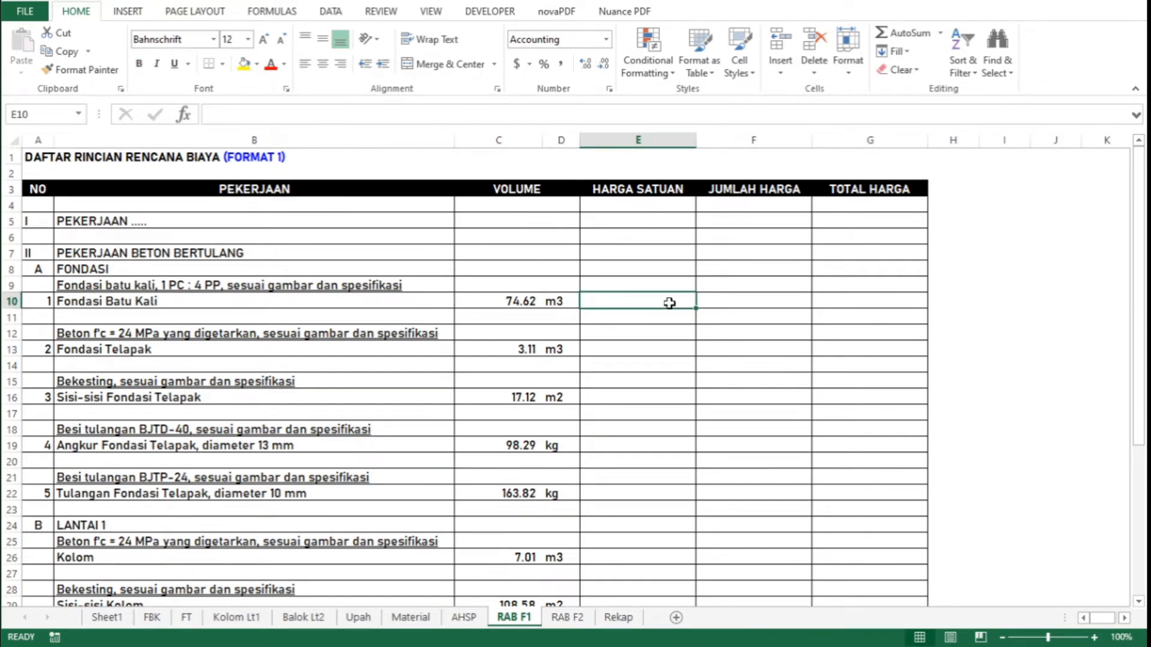
type("=a")
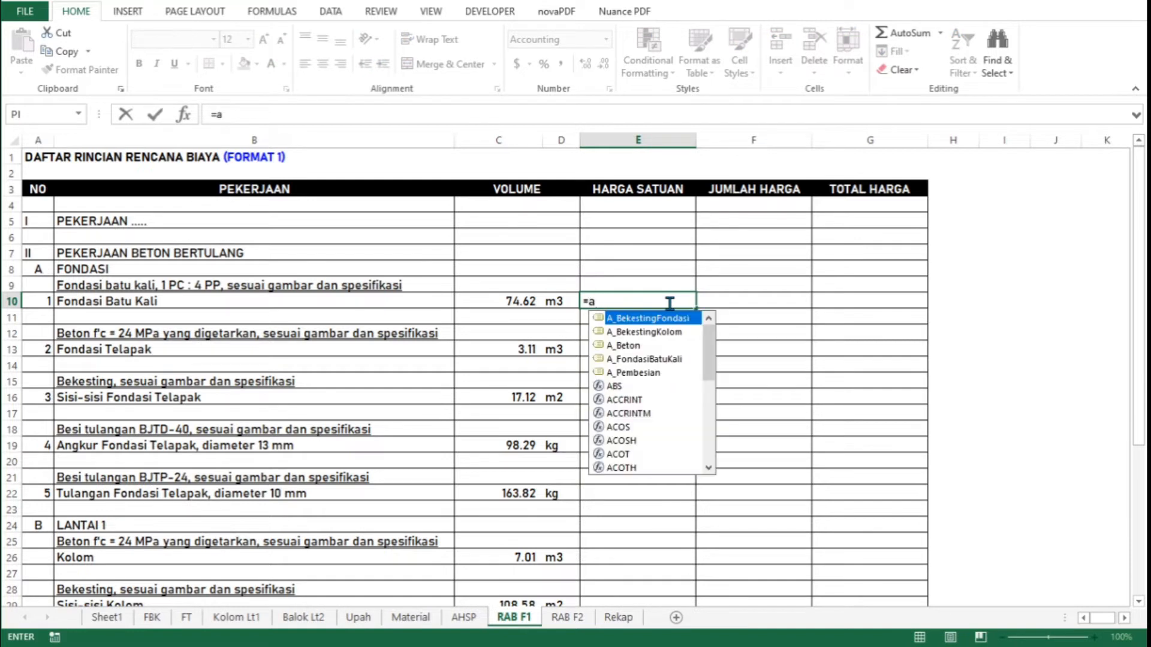
double_click(641, 361)
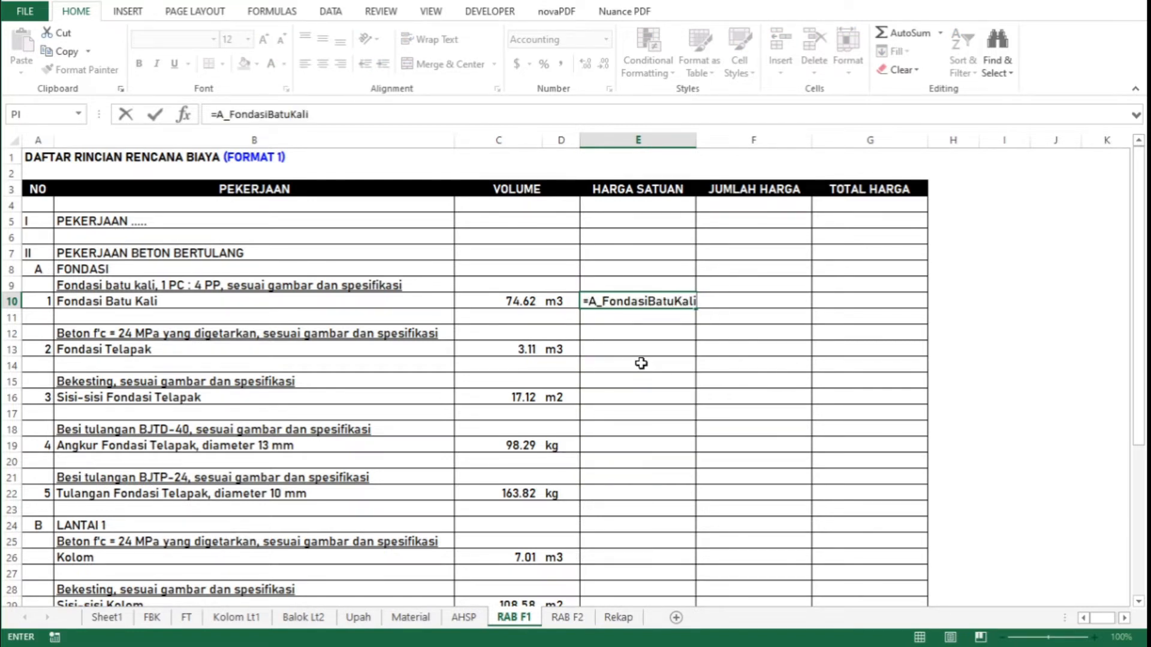
key("Return")
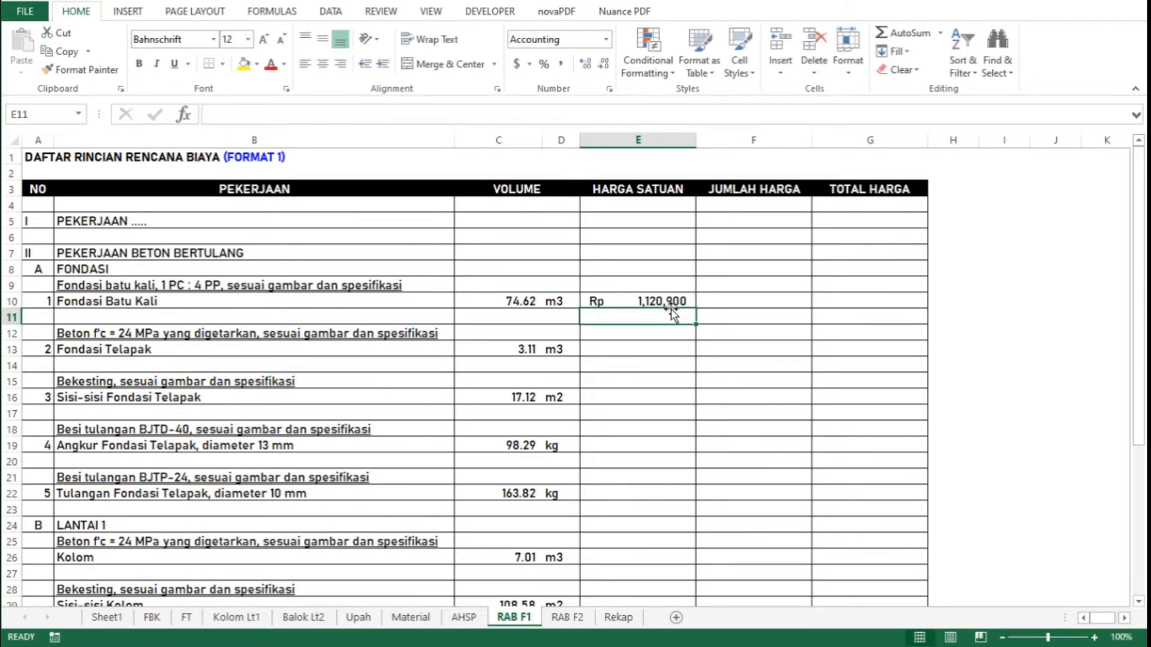
left_click(466, 622)
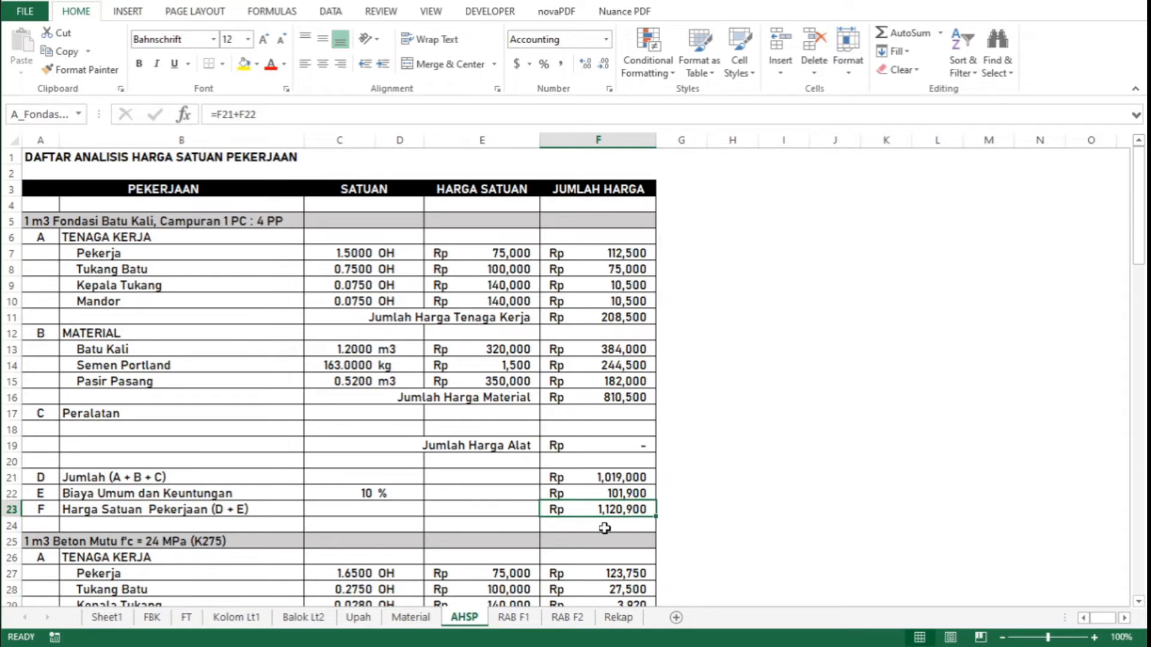
left_click(512, 621)
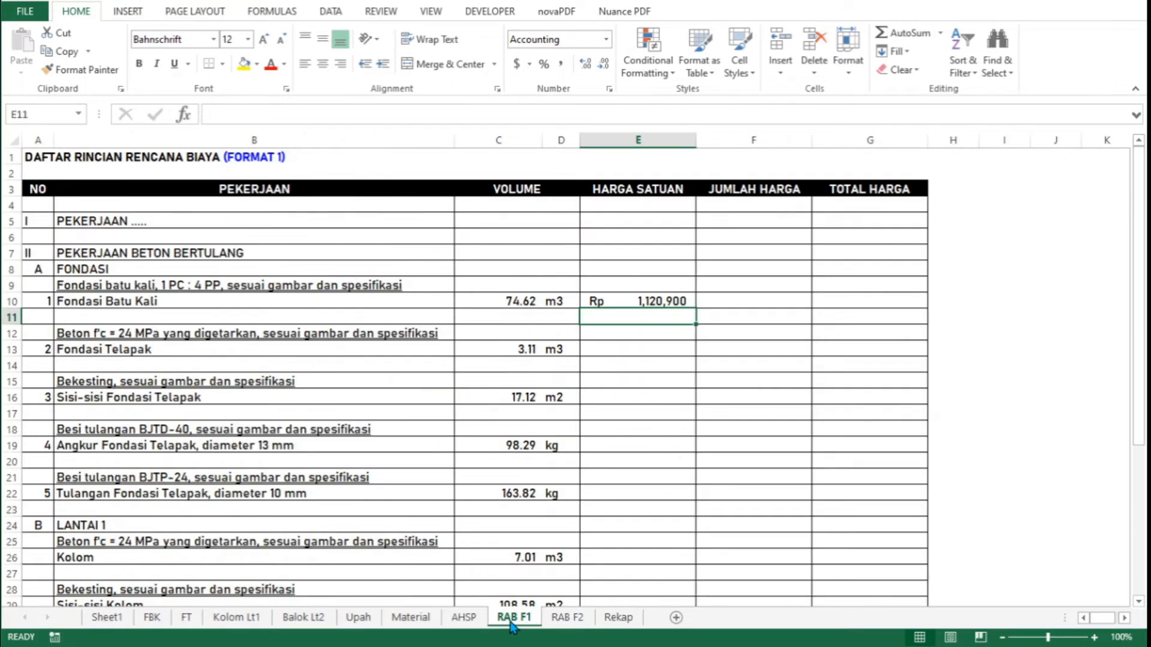
Link the Fondasi Telapak concrete HARGA SATUAN in E13 to the named price A_Beton
key("Down")
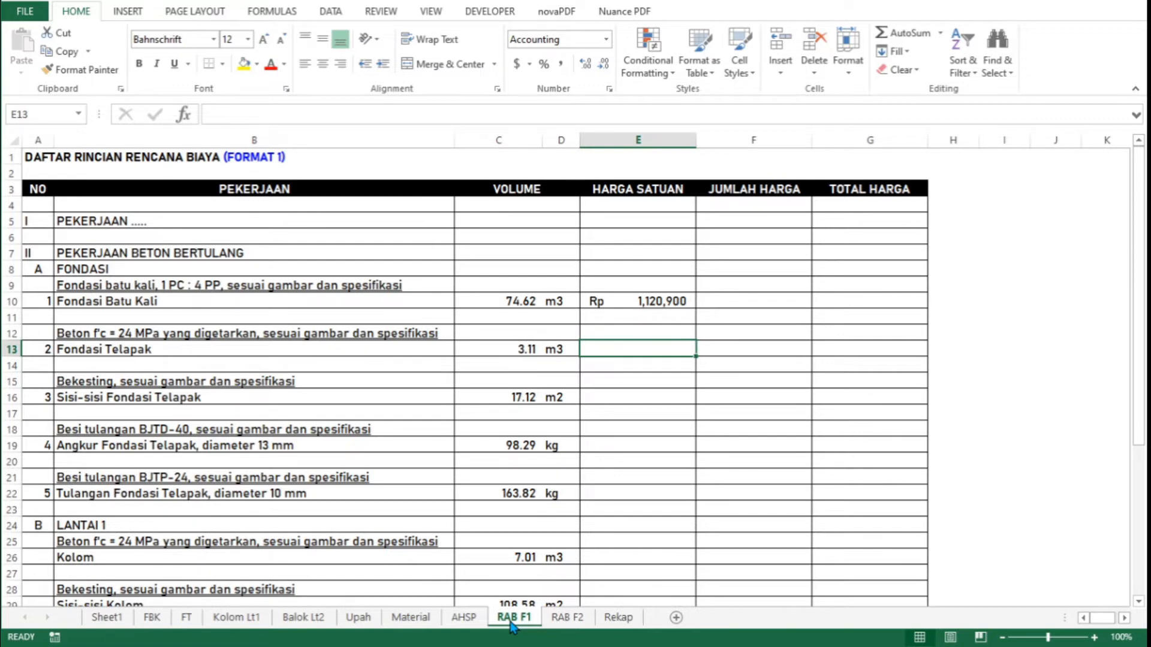
type("=a_")
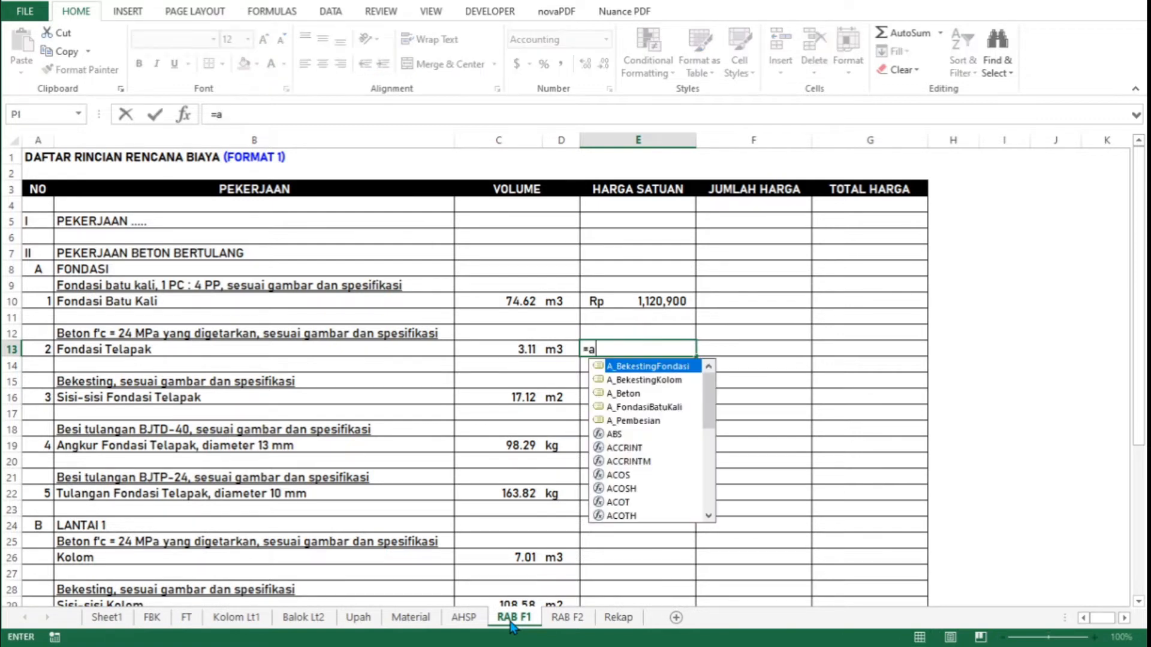
double_click(649, 392)
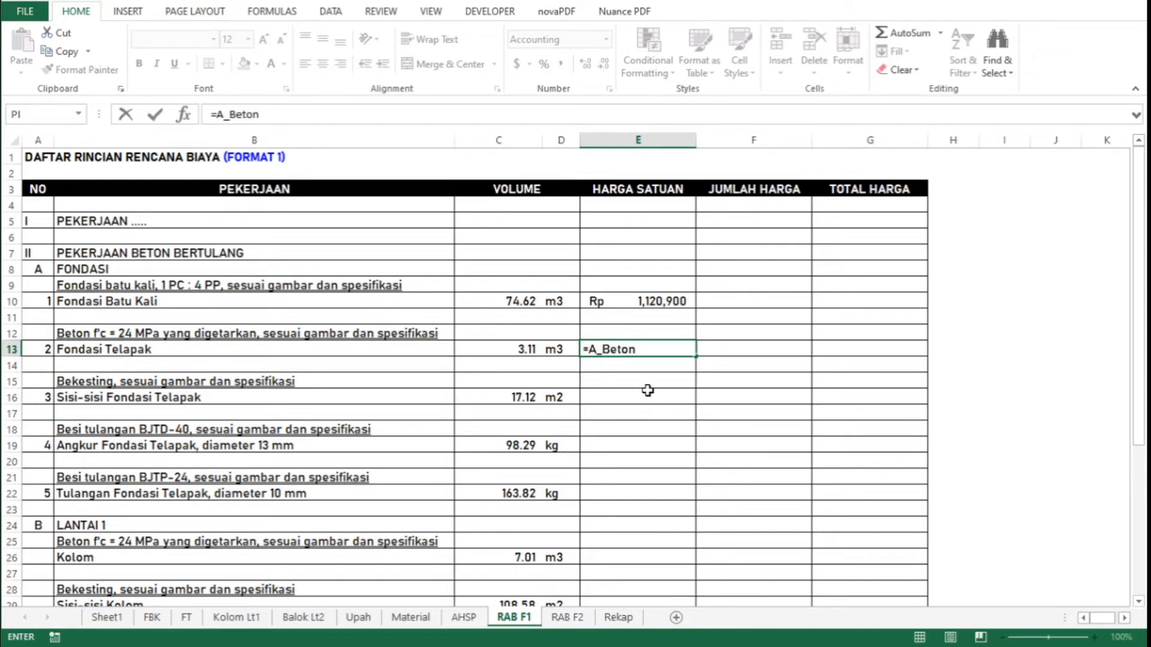
key("Return")
Link the Sisi-sisi Fondasi Telapak formwork HARGA SATUAN in E16 to the named price A_BekestingFondasi
key("Down")
key("Down")
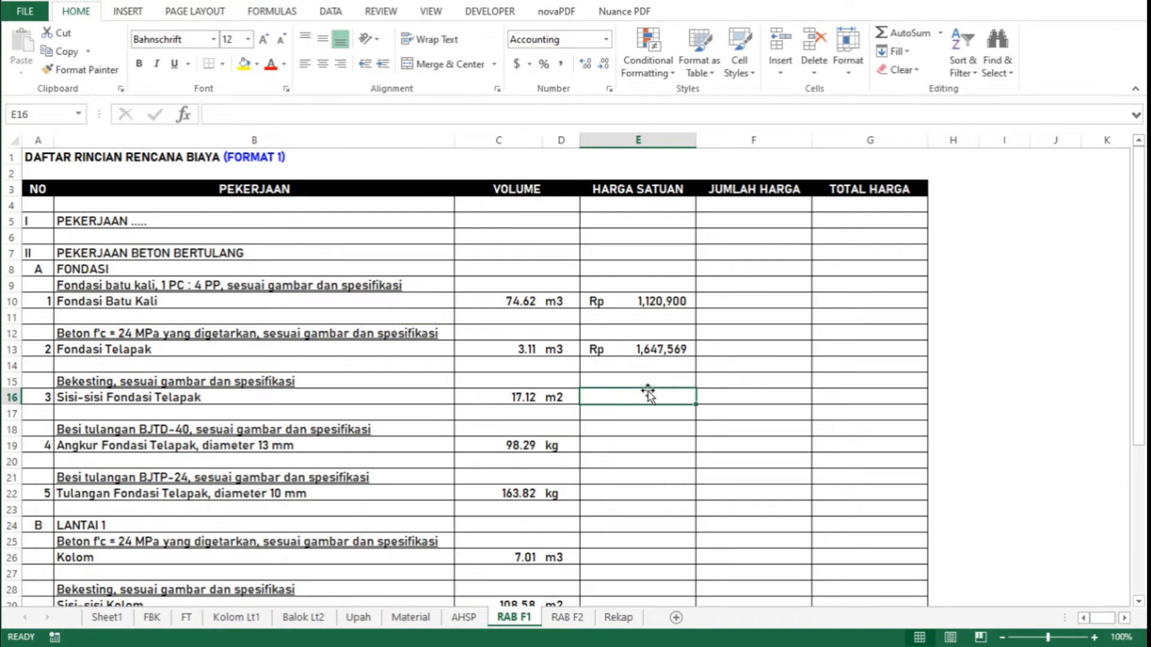
type("=a_")
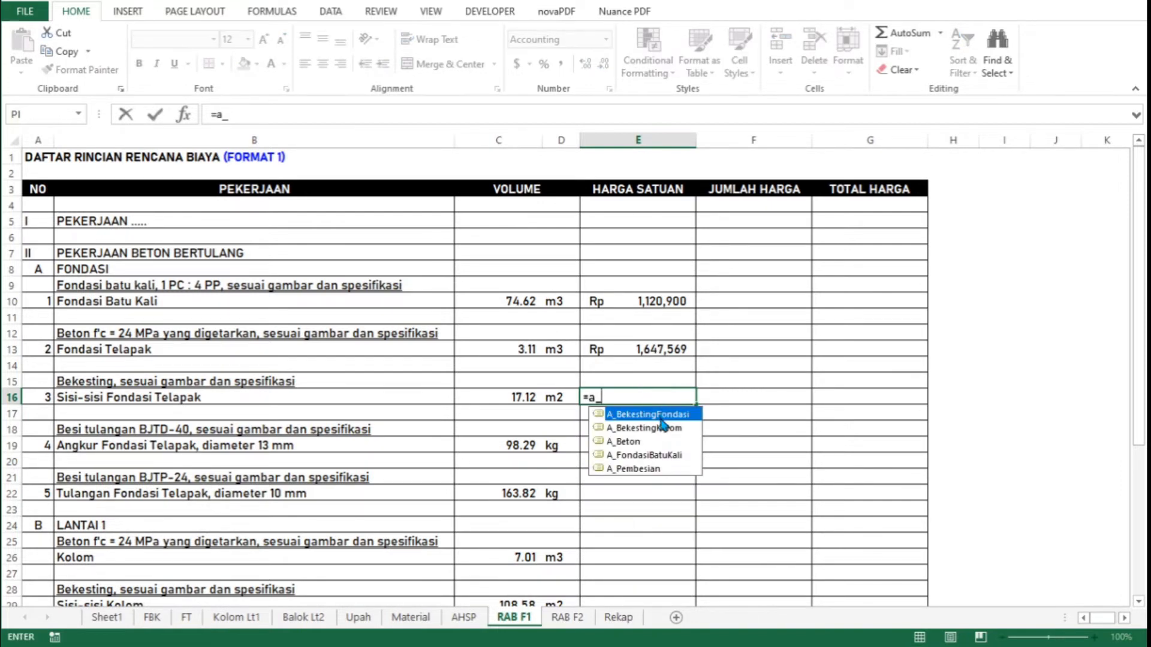
key("Tab")
key("Return")
Link the 13 mm Angkur Fondasi Telapak HARGA SATUAN in E19 to the named price A_Pembesian
key("Down")
key("Down")
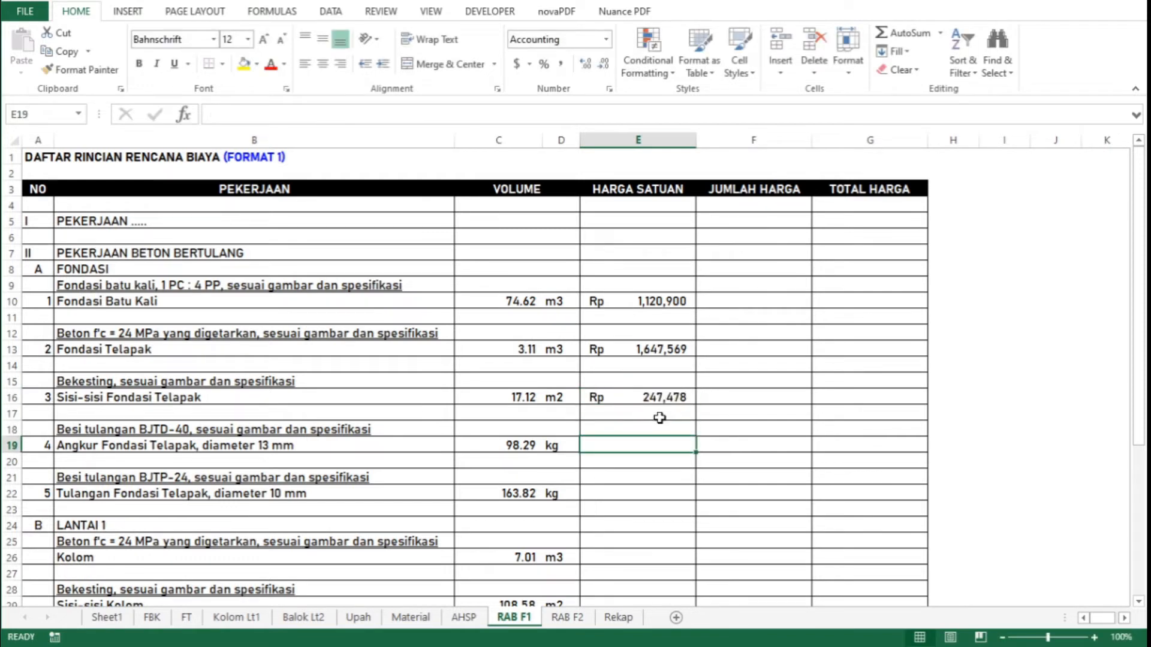
type("=a_")
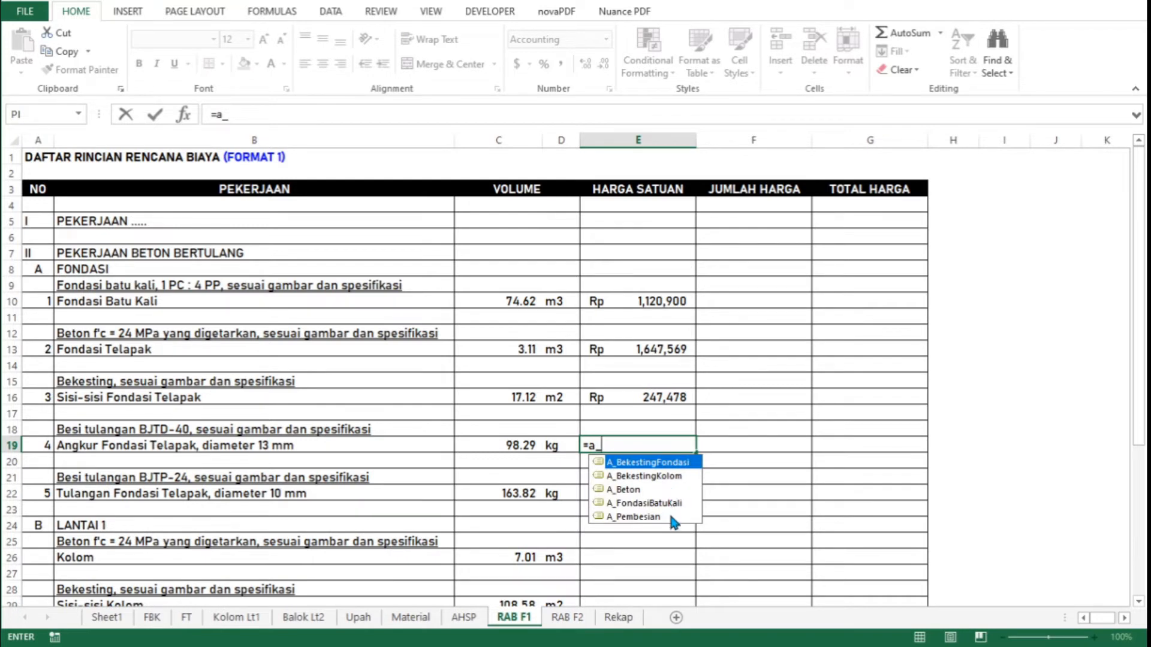
double_click(672, 517)
key("Return")
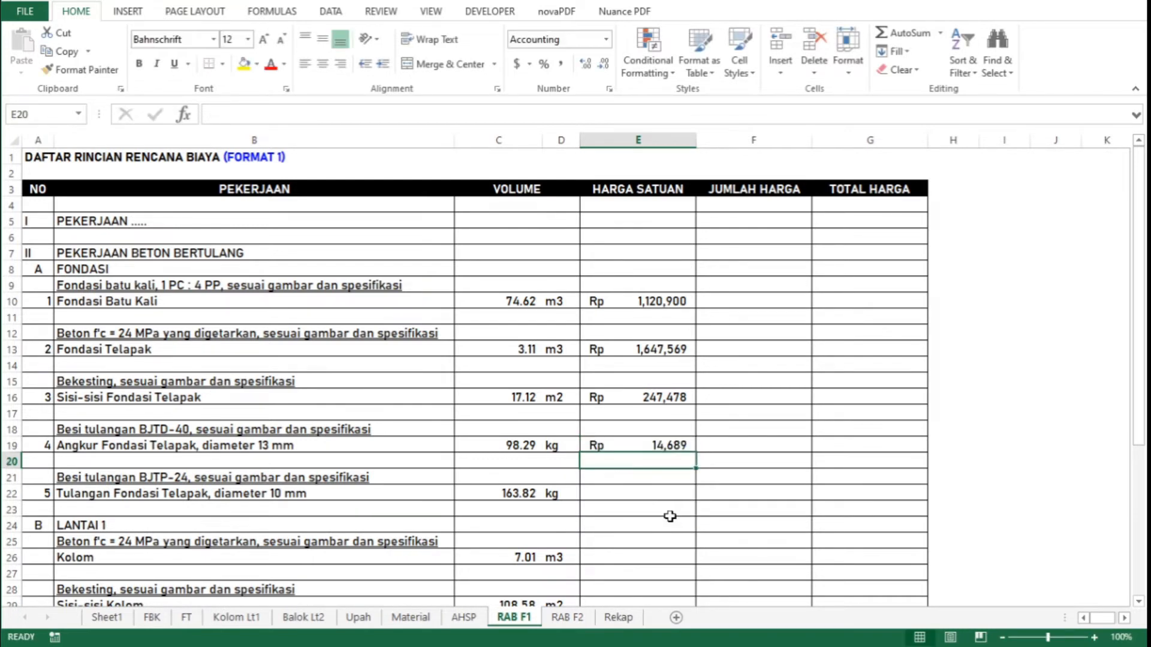
Copy the A_Pembesian unit price from E19 to the 10 mm Tulangan Fondasi Telapak row in E22
key("Down")
key("Down")
key("Up")
key("Up")
key("Up")
key("ctrl+c")
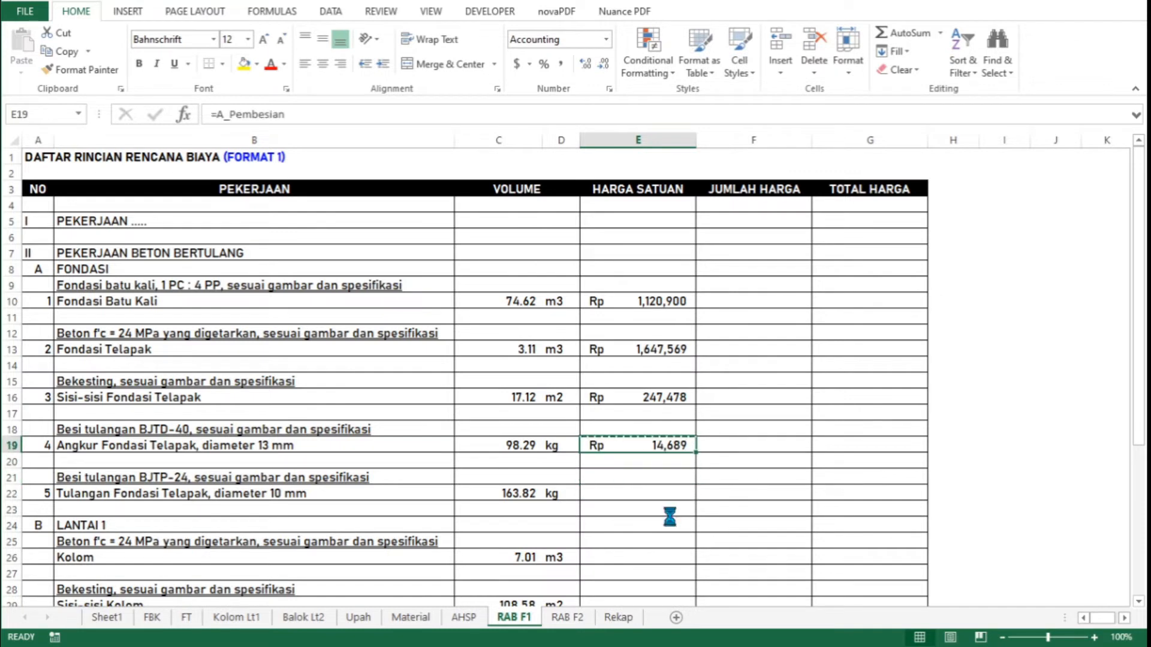
key("Down")
key("Down")
key("Down")
key("Return")
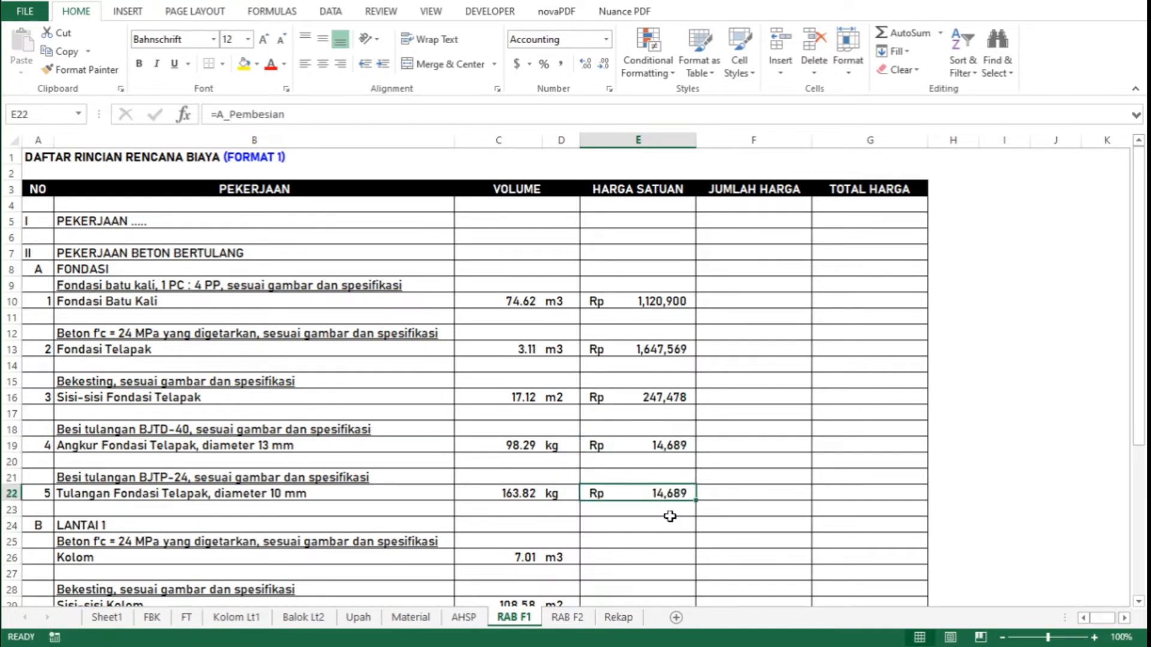
Link the Lantai 1 Kolom concrete HARGA SATUAN in E26 to the named price A_Beton
key("Down")
key("Down")
key("Down")
key("Down")
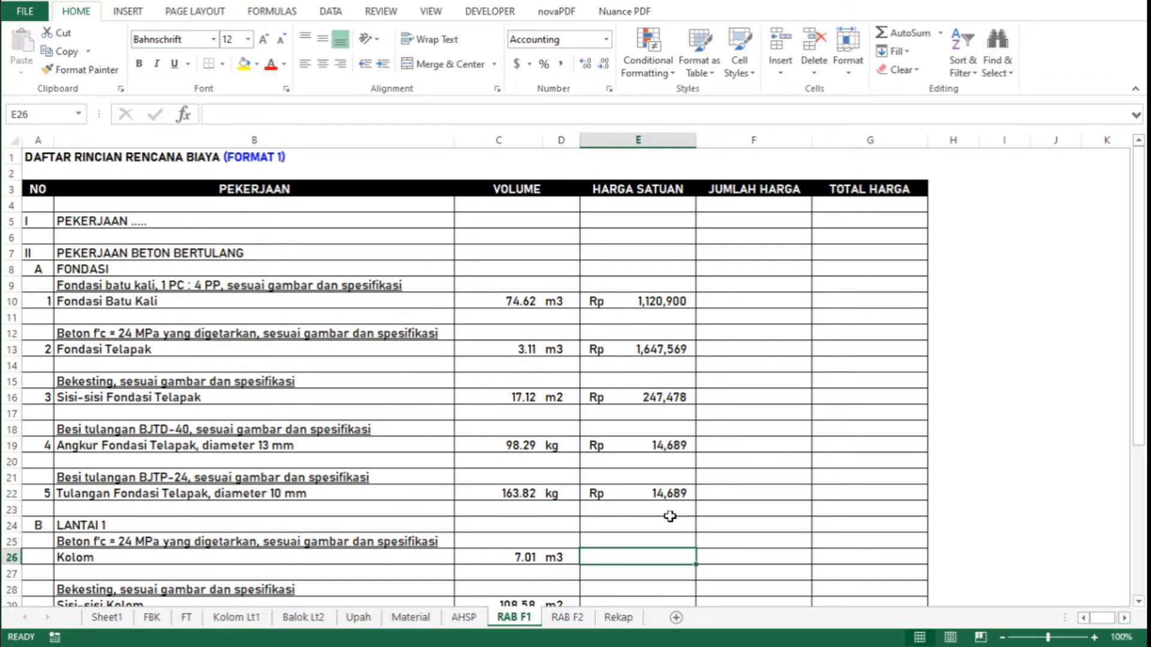
type("=a_")
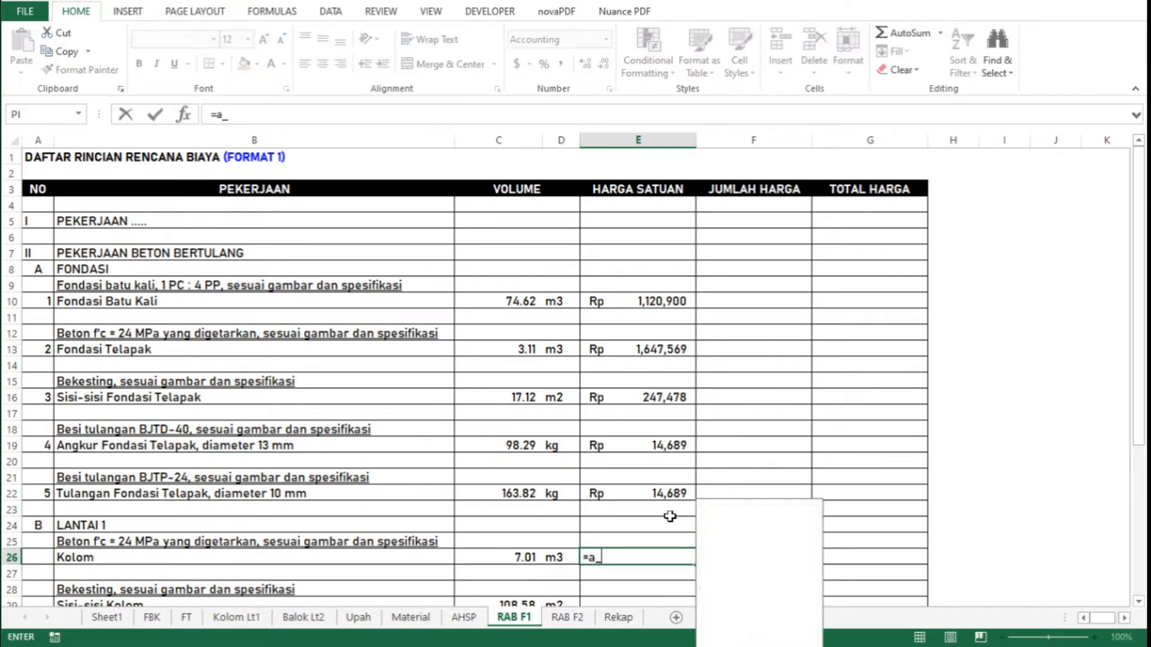
double_click(675, 595)
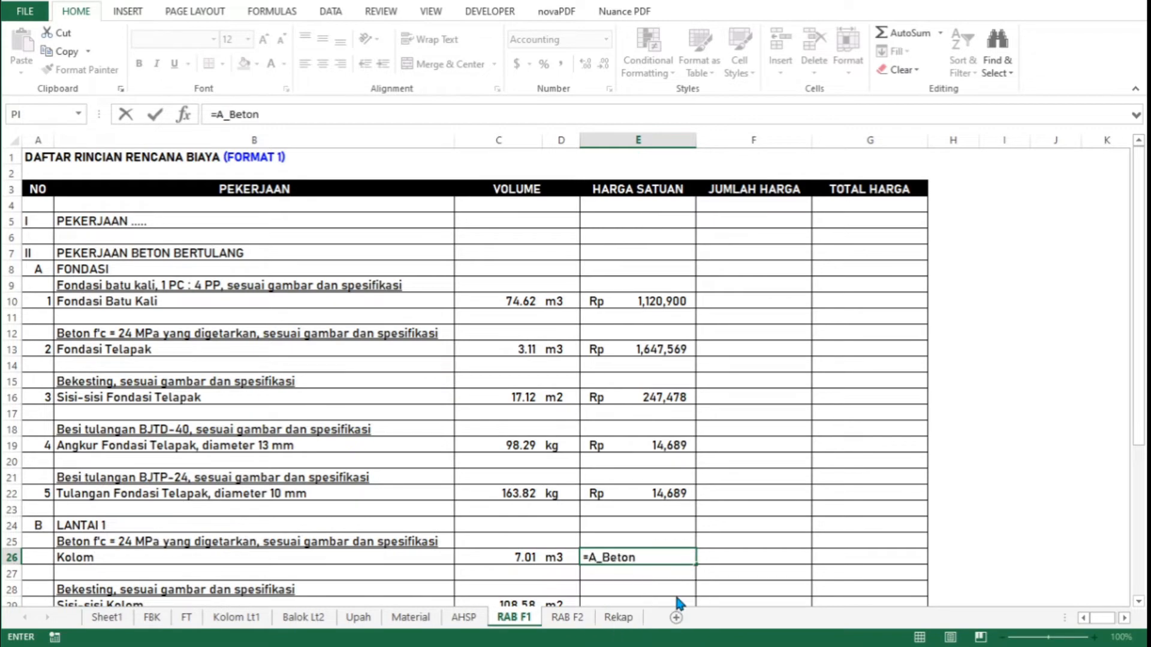
key("Return")
Link the Sisi-sisi Kolom formwork HARGA SATUAN in E29 to the named price A_BekestingKolom
key("Down")
key("Down")
key("Down")
key("Down")
key("Down")
key("Down")
key("Down")
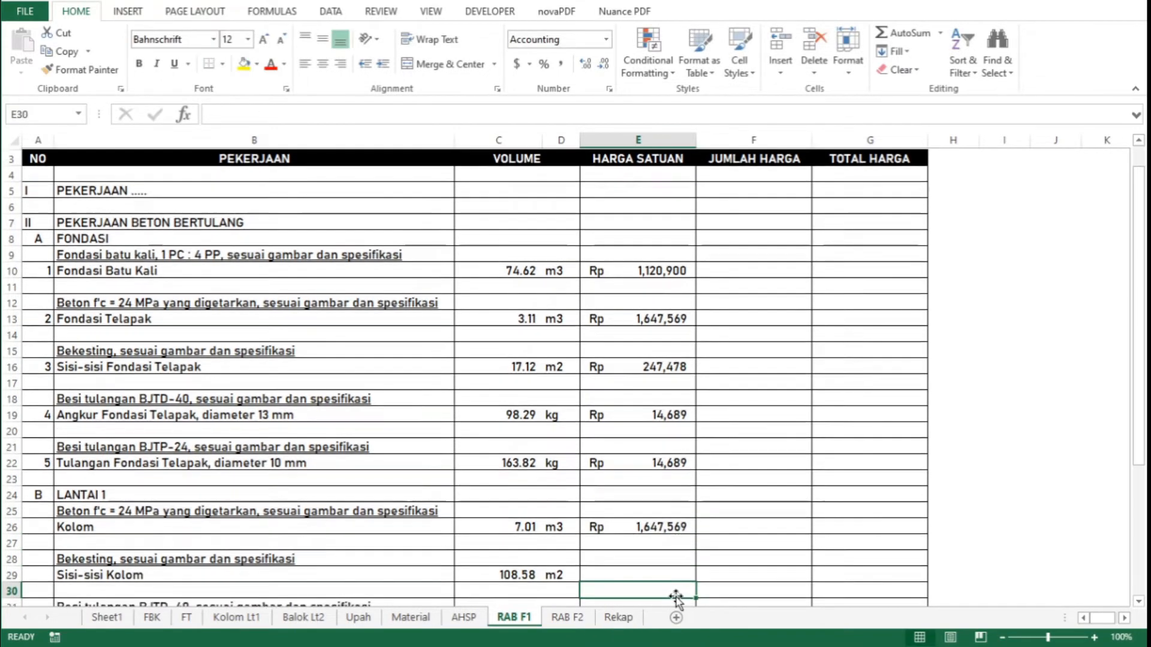
key("Up")
key("Up")
key("Up")
key("Up")
key("Up")
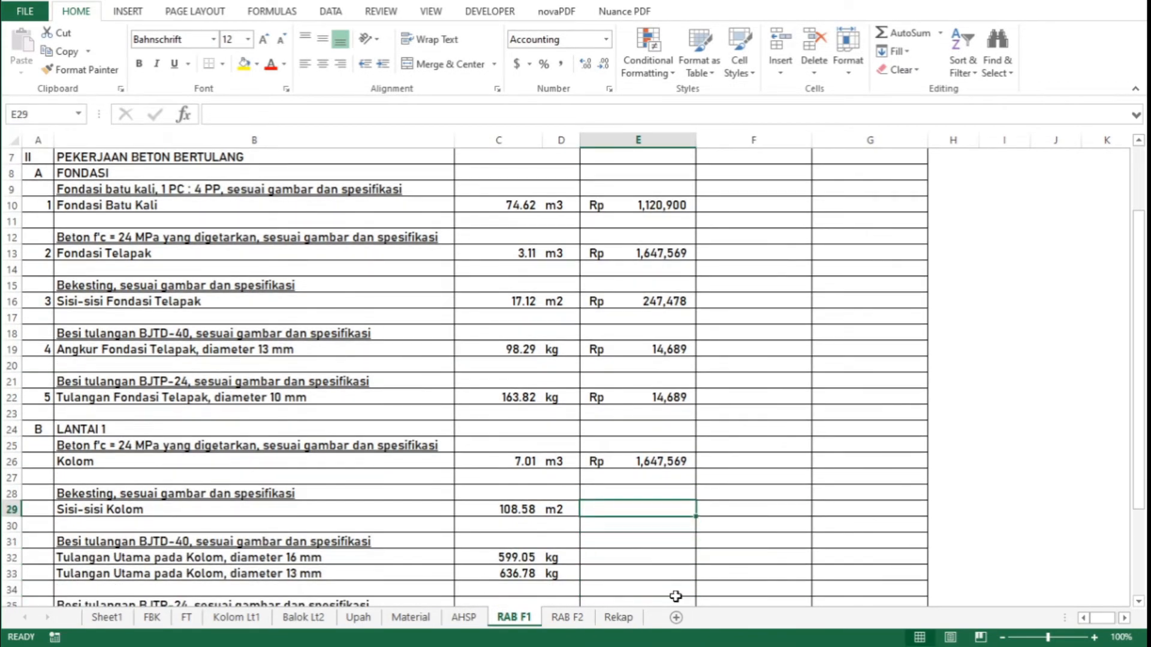
type("=a_")
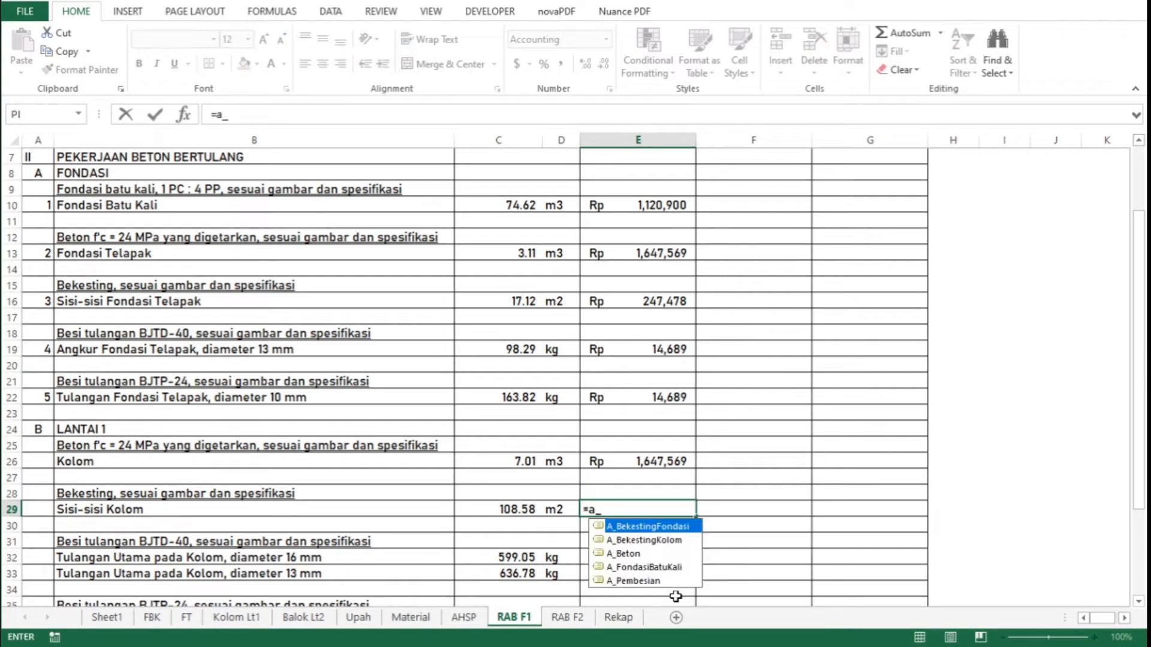
type("b")
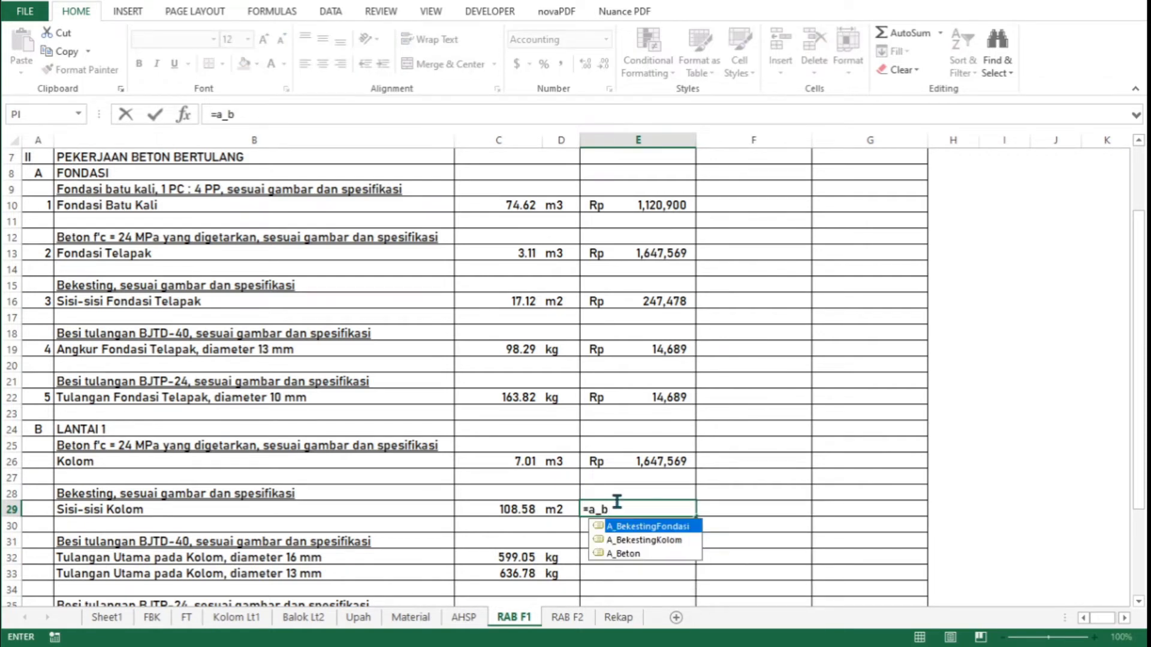
double_click(654, 540)
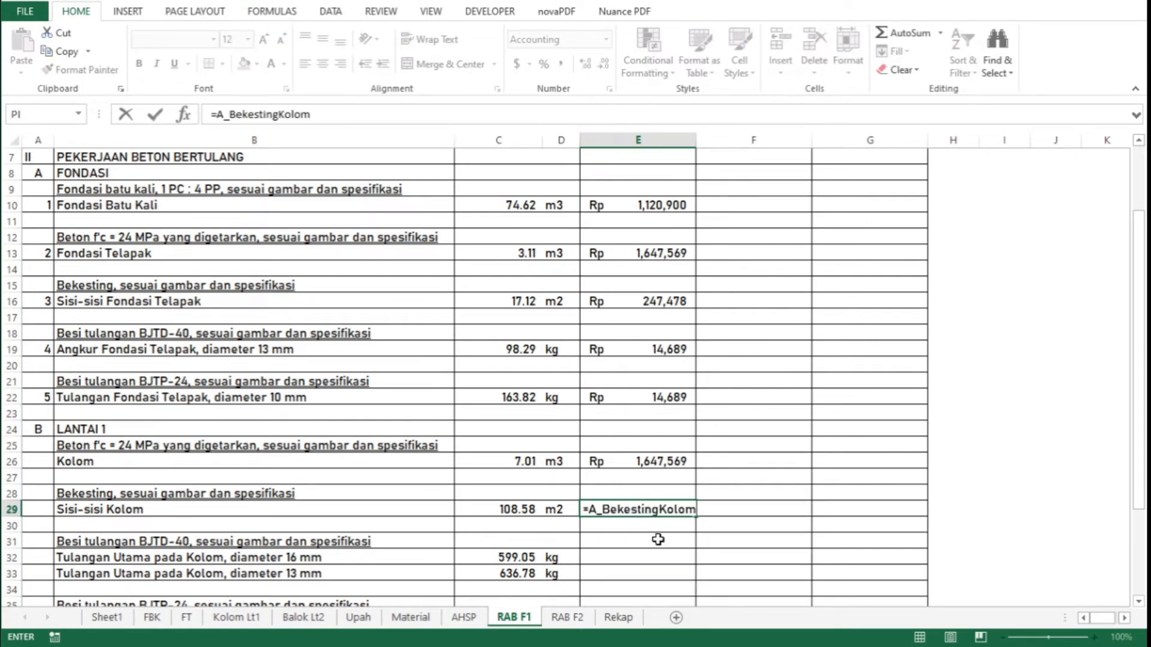
left_click(658, 542)
Copy the A_Pembesian unit price from E22 to the 16 mm and 13 mm Tulangan Utama pada Kolom rows in E32:E33
key("Up")
key("Up")
key("Up")
key("Up")
key("Up")
key("Up")
key("Up")
key("Up")
key("Up")
key("Up")
key("Up")
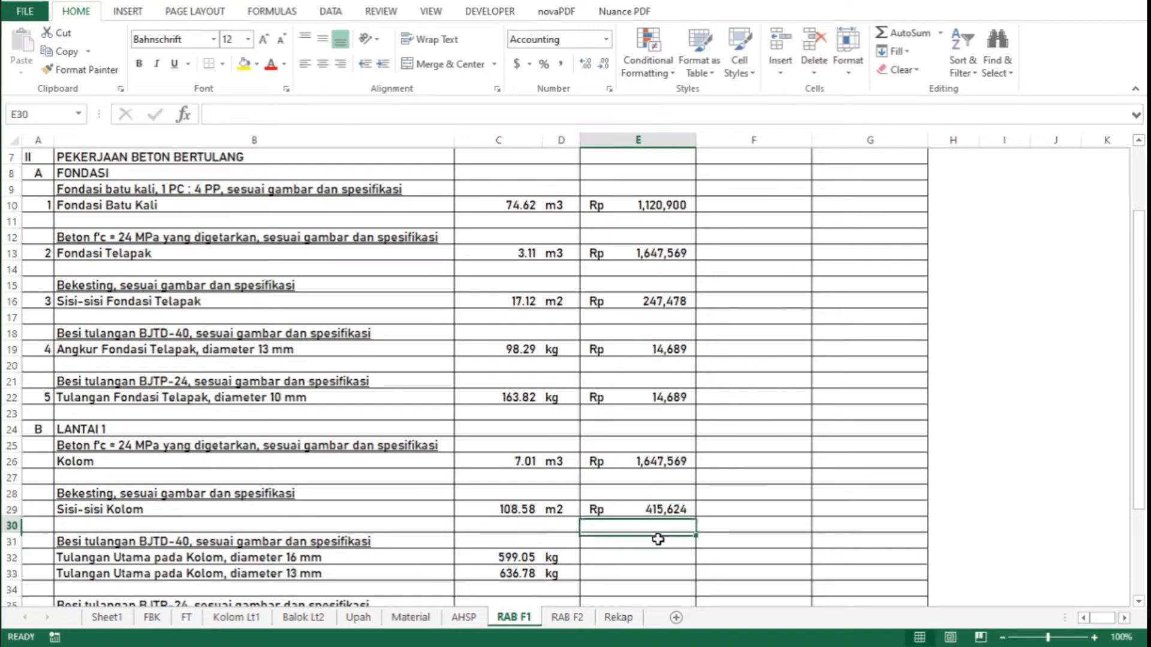
key("Down")
key("ctrl+c")
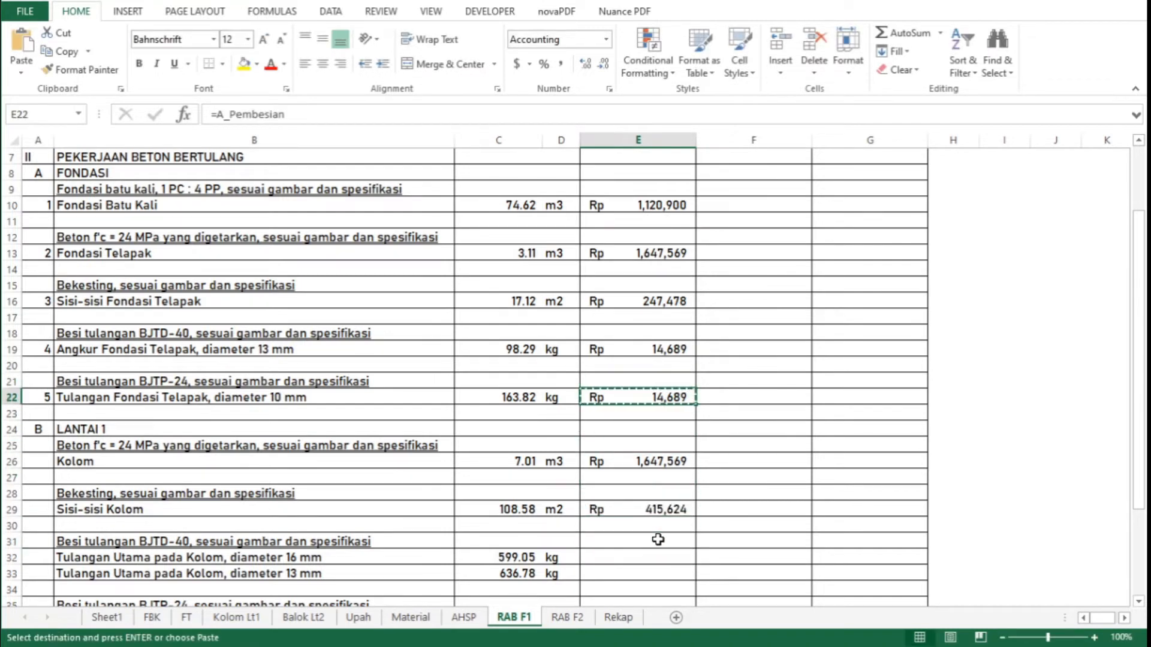
key("Down")
key("Down")
key("Down")
key("Down")
key("Down")
key("Down")
key("Down")
key("Down")
key("Down")
key("Down")
key("shift+Down")
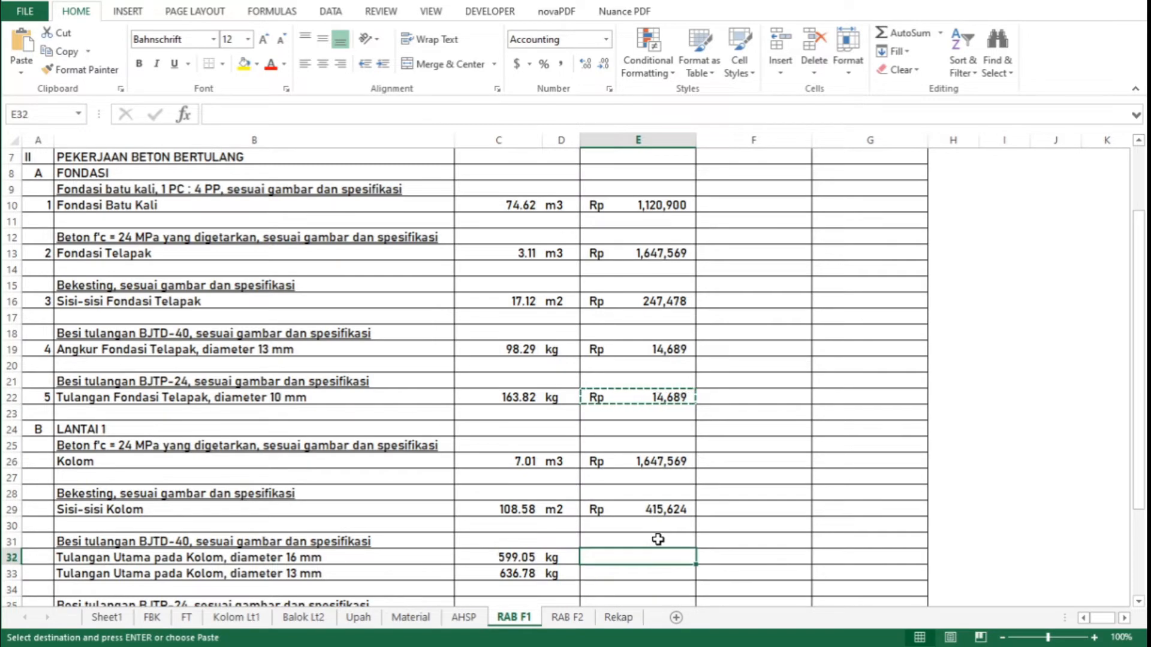
key("ctrl+v")
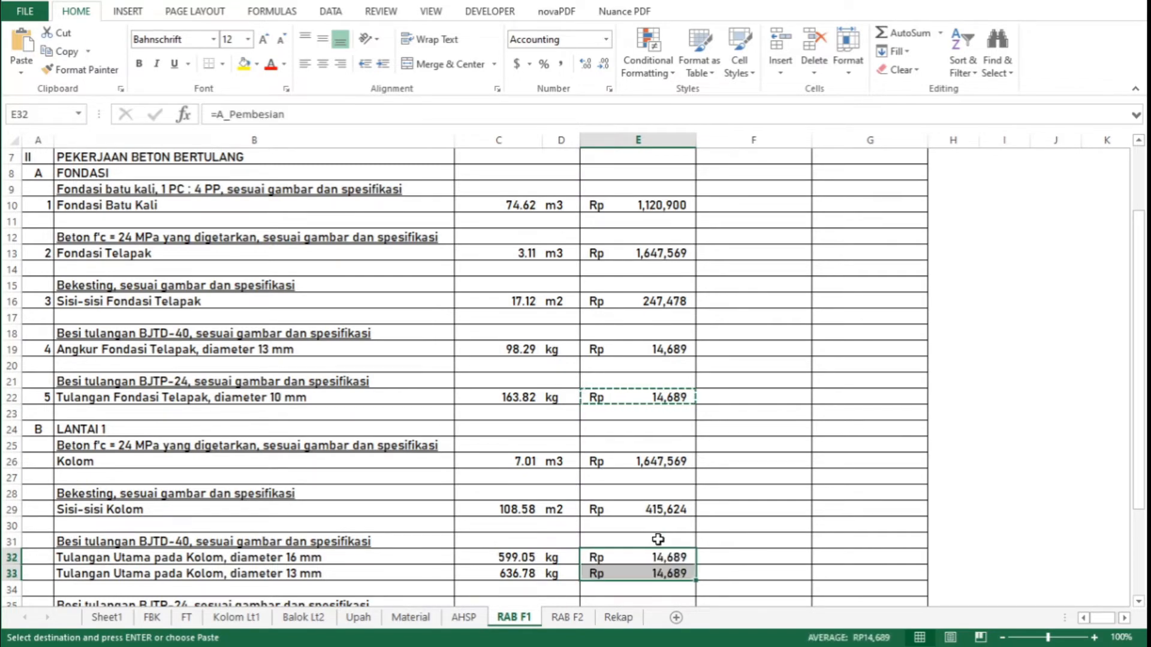
Paste the copied A_Pembesian unit price into the 10 mm and 8 mm Tulangan Sengkang pada Kolom rows in E36:E37
key("Down")
key("Down")
key("Down")
key("Down")
key("Down")
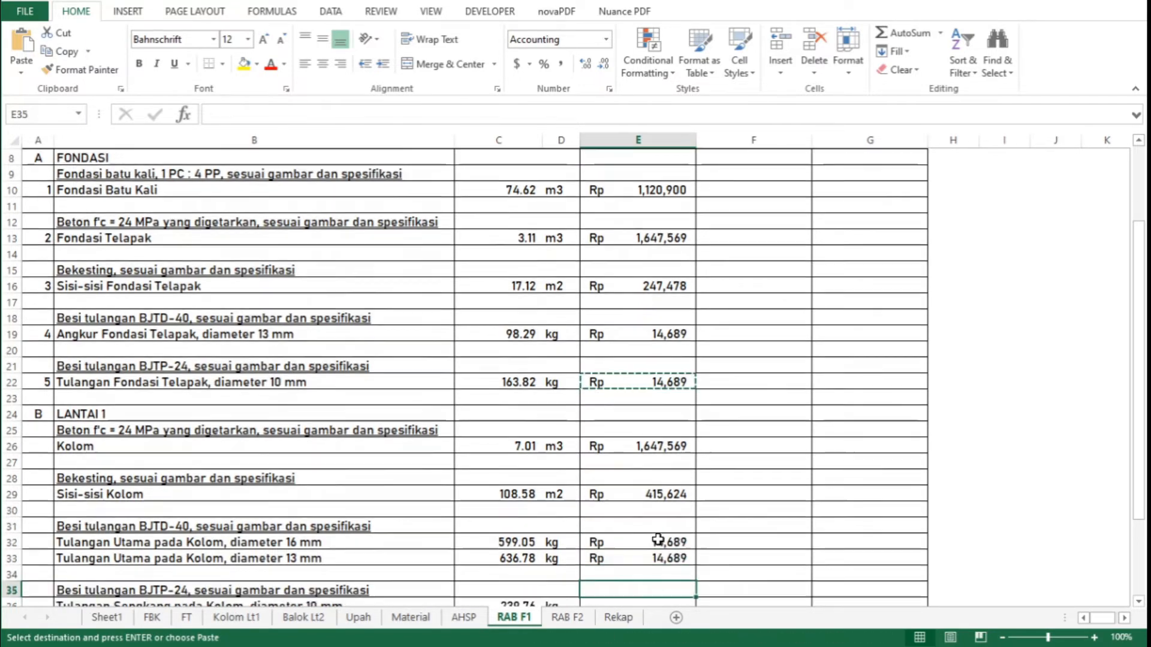
key("Up")
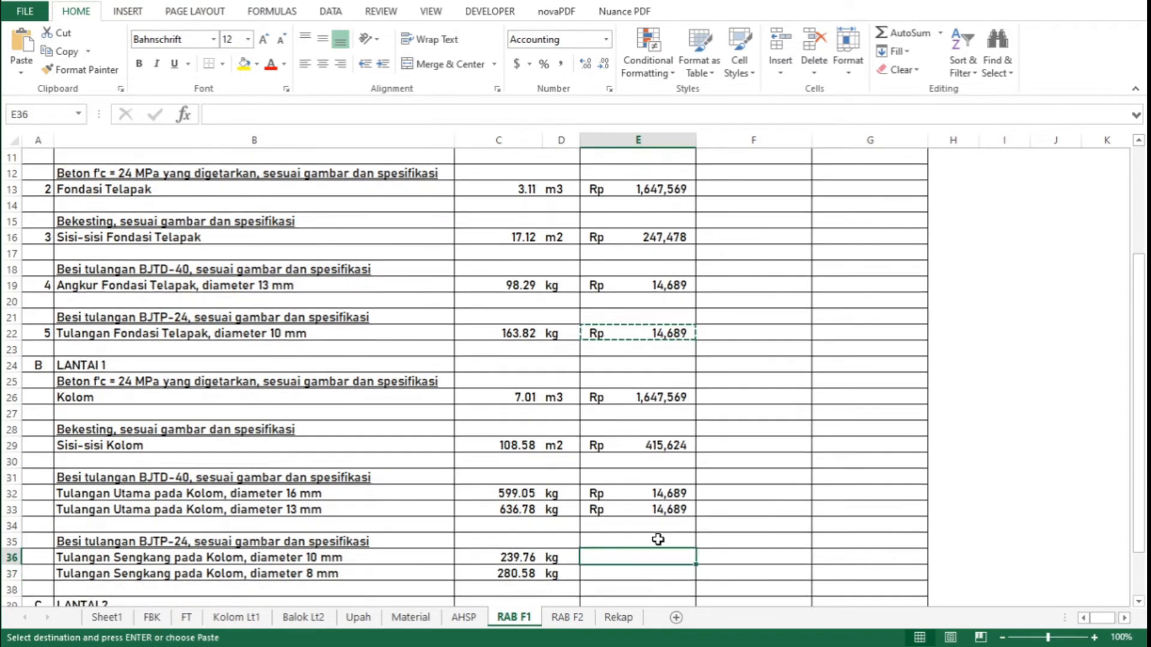
key("shift+Down")
key("ctrl+v")
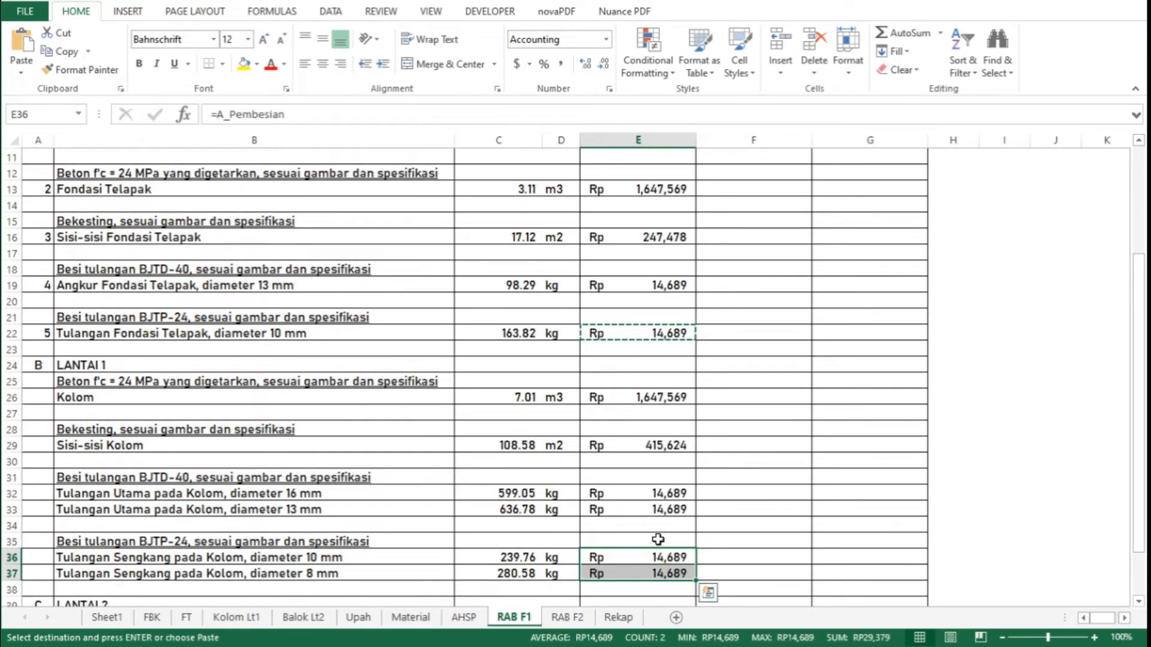
Calculate the Fondasi Batu Kali JUMLAH HARGA in F10 as volume times unit price with =C10*E10
key("ctrl+Home")
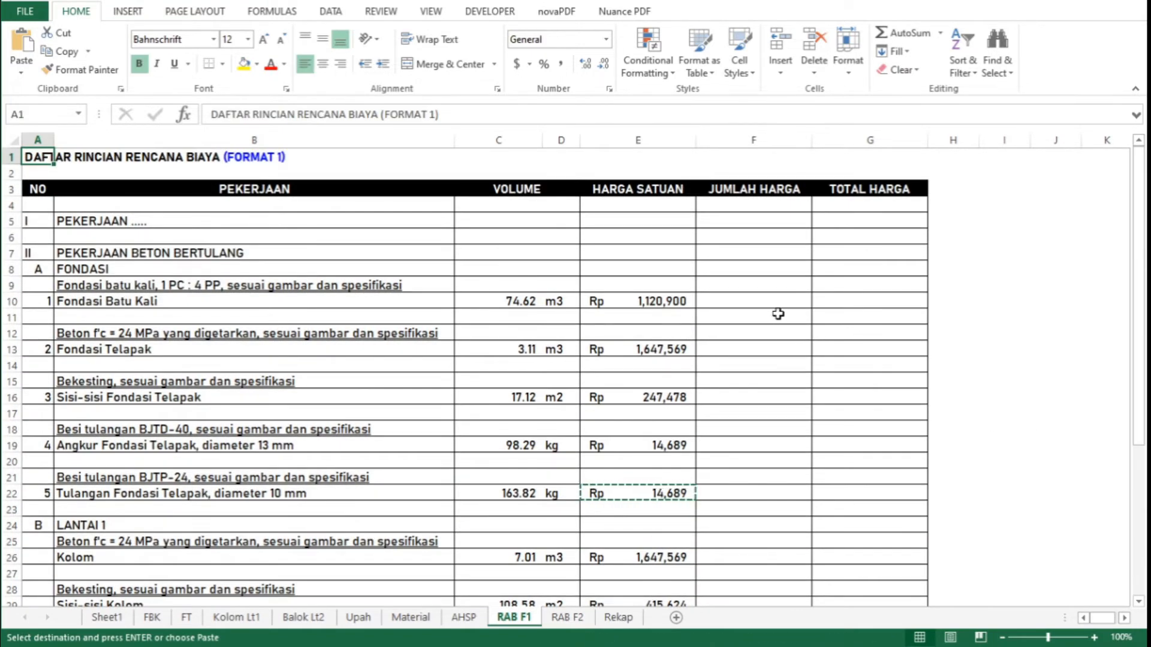
left_click(781, 308)
type("=")
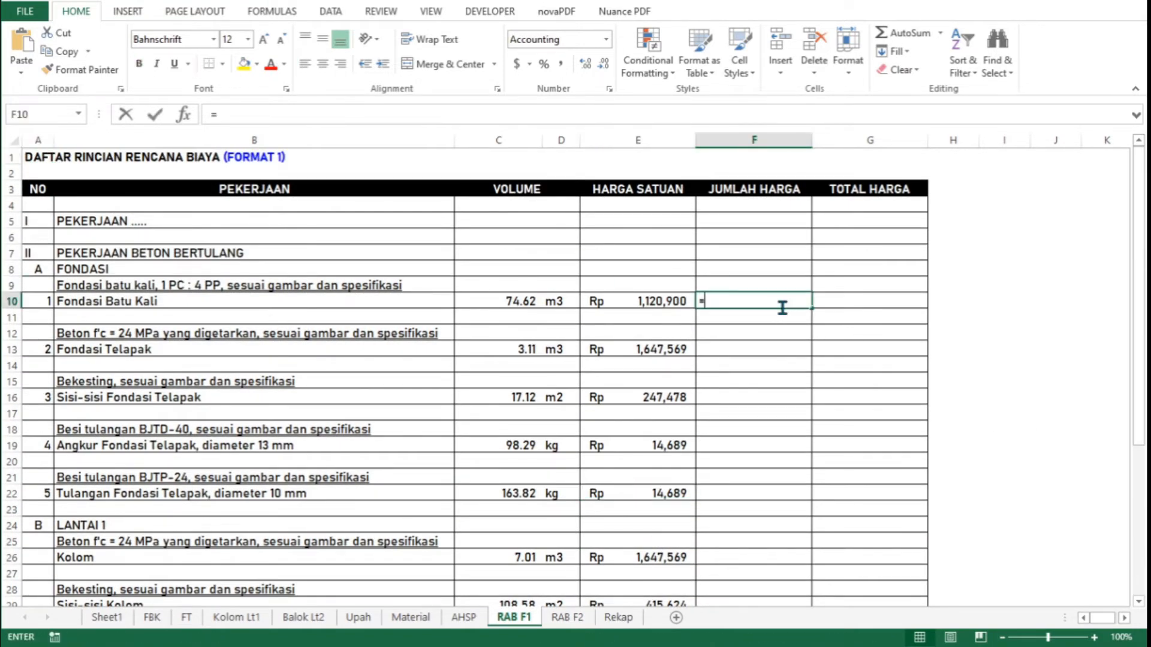
key("Left")
key("Left")
key("Left")
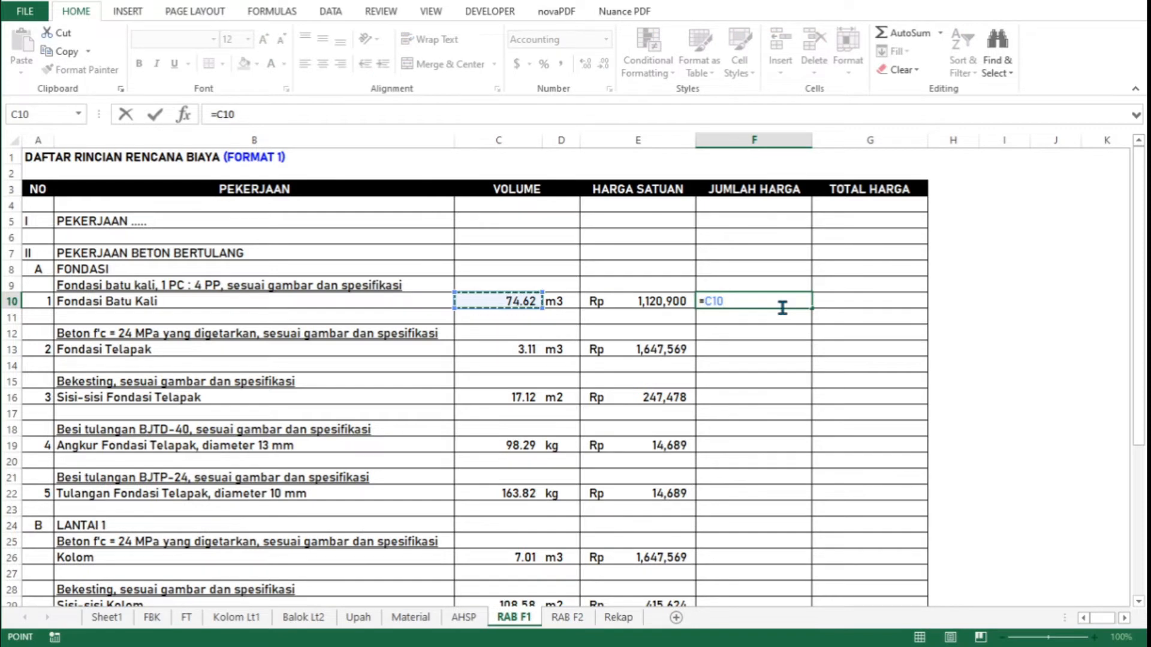
type("*")
key("Left")
key("Return")
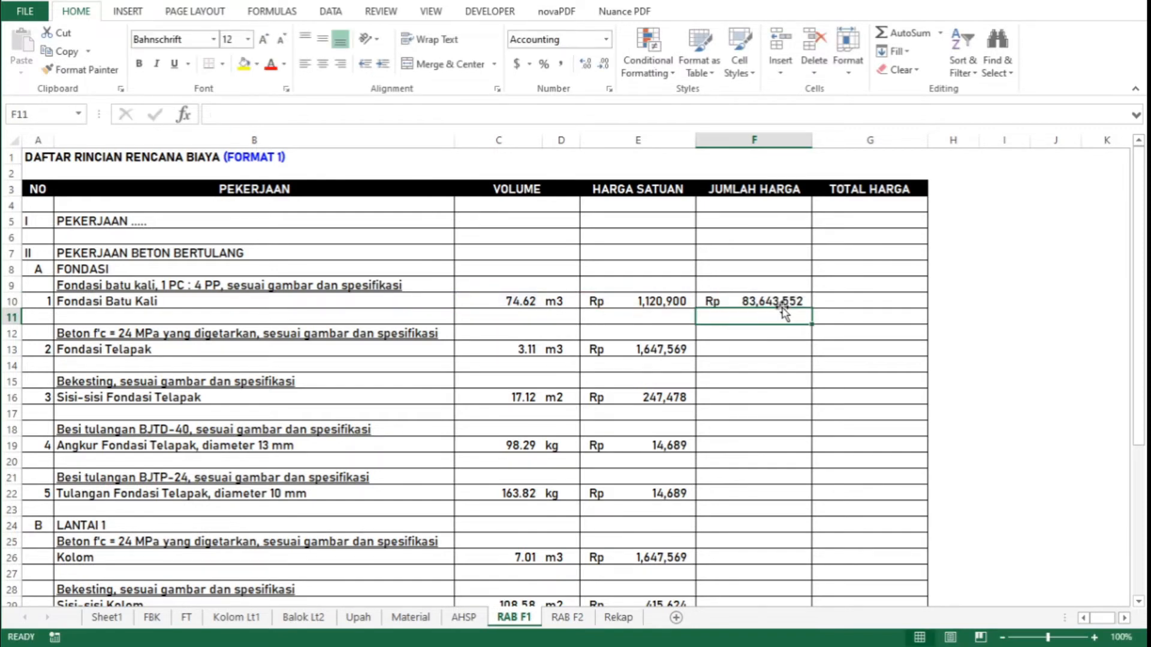
Copy the F10 cost formula to the Fondasi Telapak concrete row in F13 and the Sisi-sisi Fondasi Telapak formwork row in F16
left_click(780, 304)
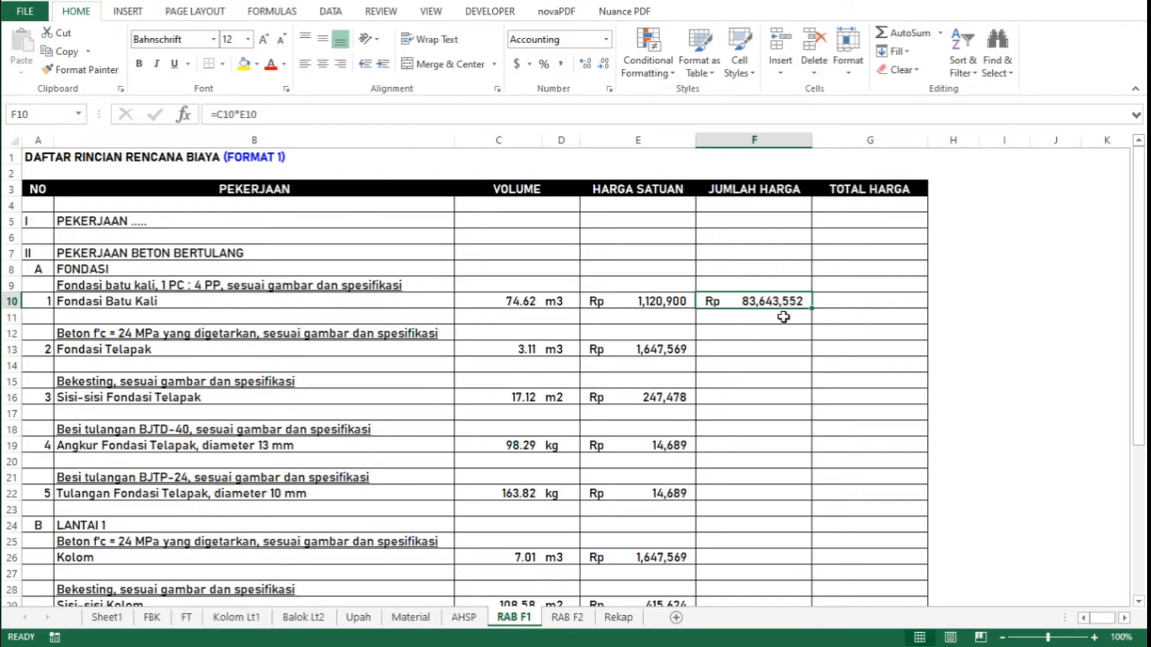
key("ctrl+c")
key("Down")
key("Down")
key("Down")
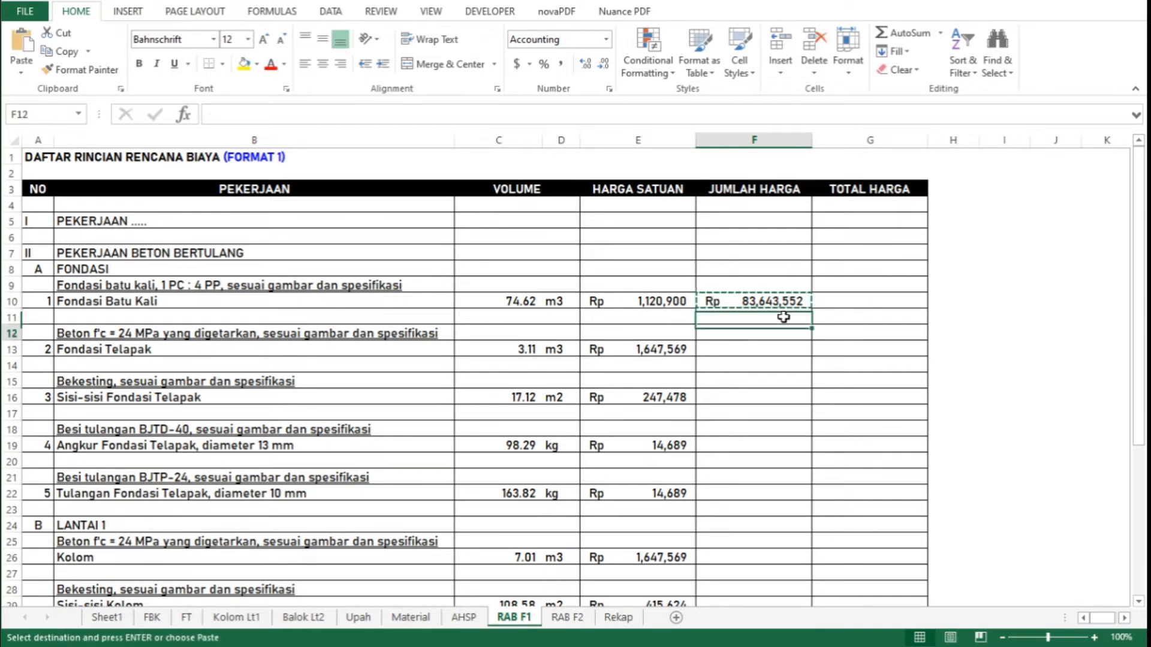
key("ctrl+v")
key("Down")
key("Down")
key("Down")
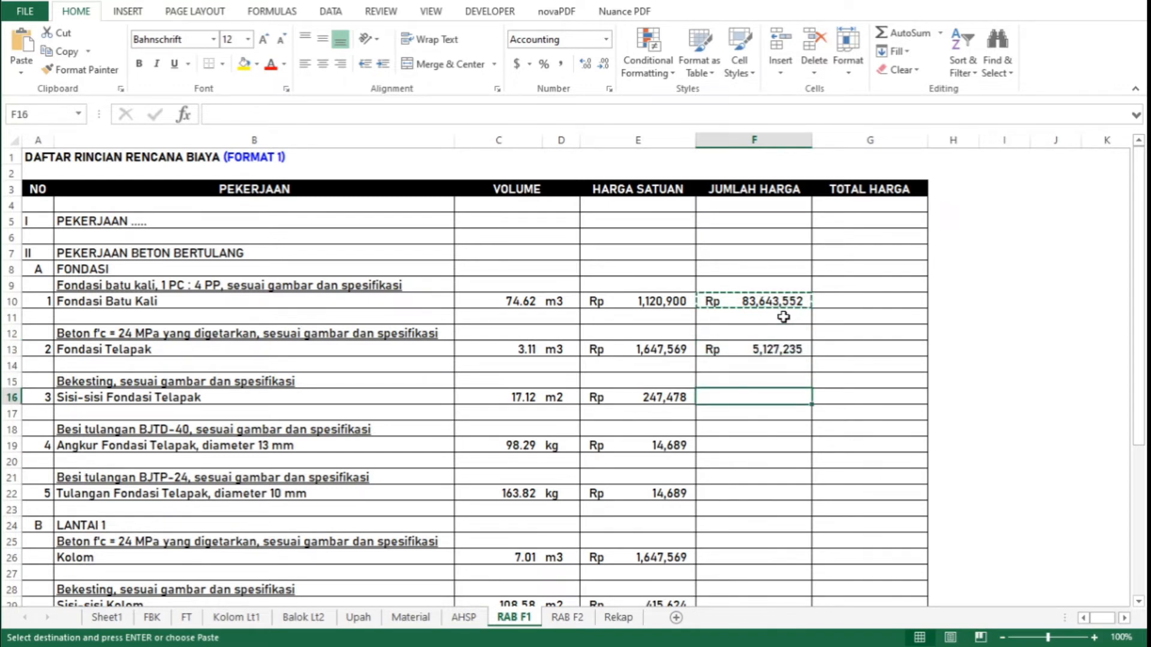
key("ctrl+v")
Paste the copied cost formula into the Angkur Fondasi Telapak row in F19 and the Tulangan Fondasi Telapak row in F22
key("Down")
key("Down")
key("Down")
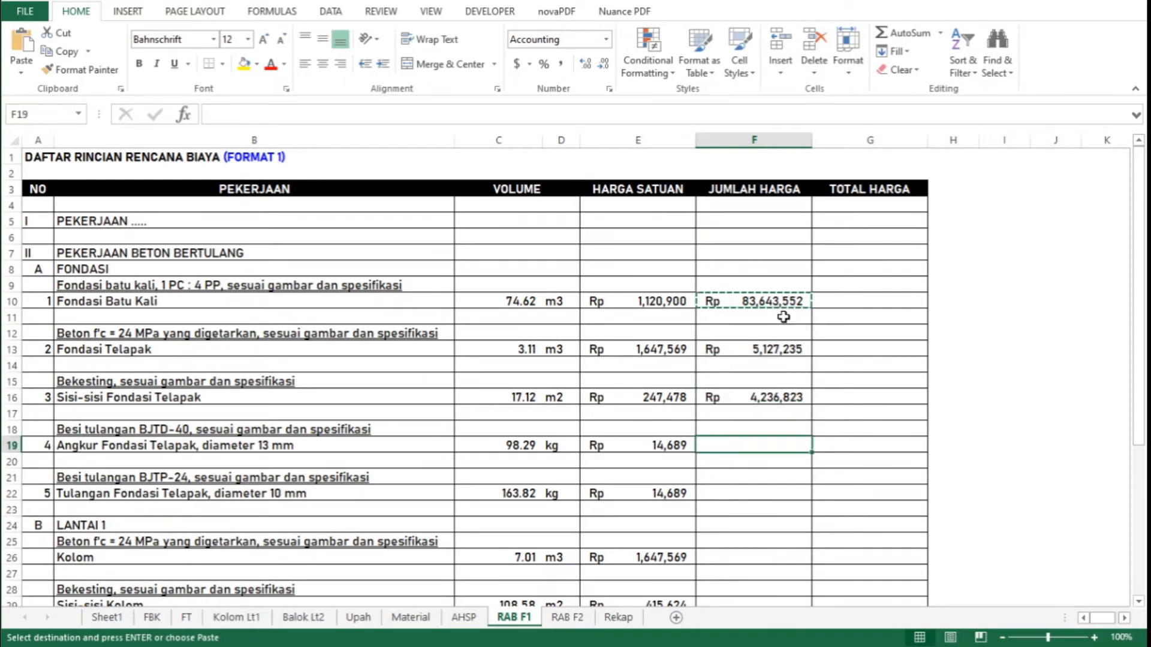
key("ctrl+v")
key("Down")
key("Down")
key("Down")
key("ctrl+v")
Paste the copied cost formula into the Lantai 1 Kolom concrete row in F26 and the Sisi-sisi Kolom row in F29
key("Down")
key("Down")
key("Down")
key("Down")
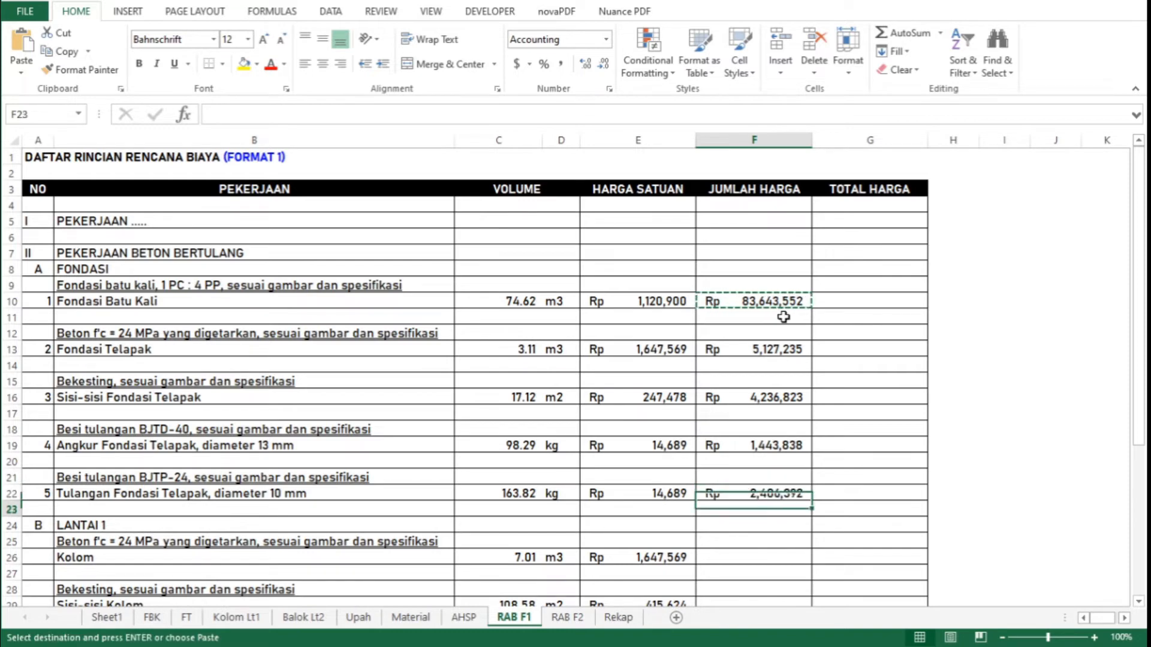
key("Down")
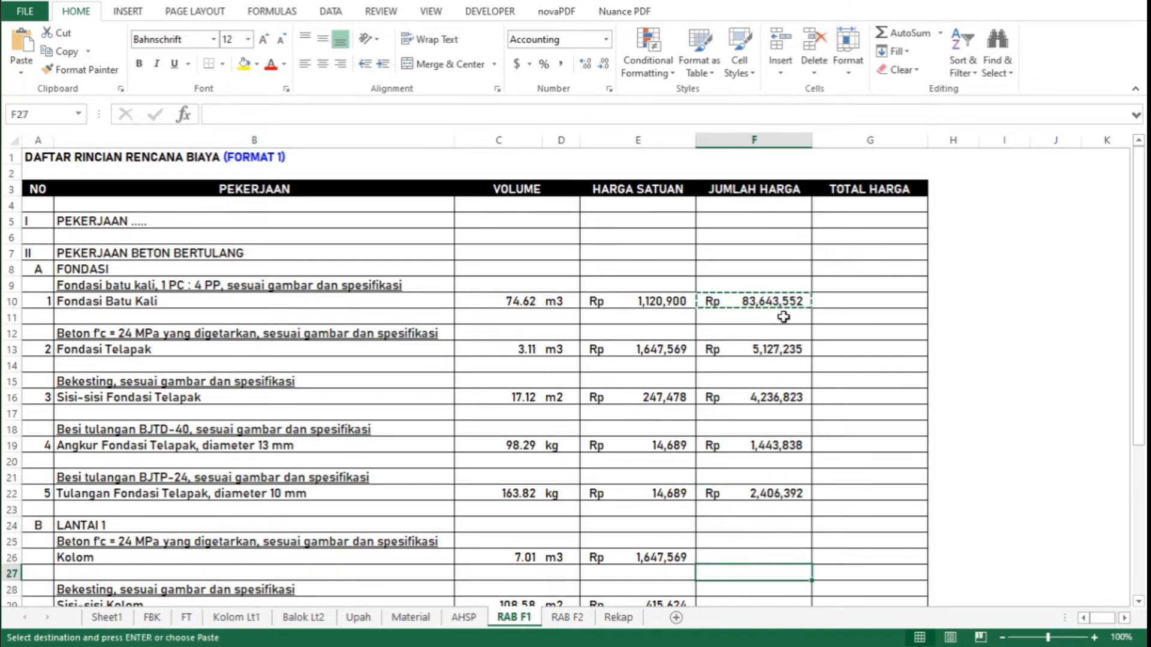
key("Up")
key("ctrl+v")
key("Down")
key("Down")
key("Down")
key("Down")
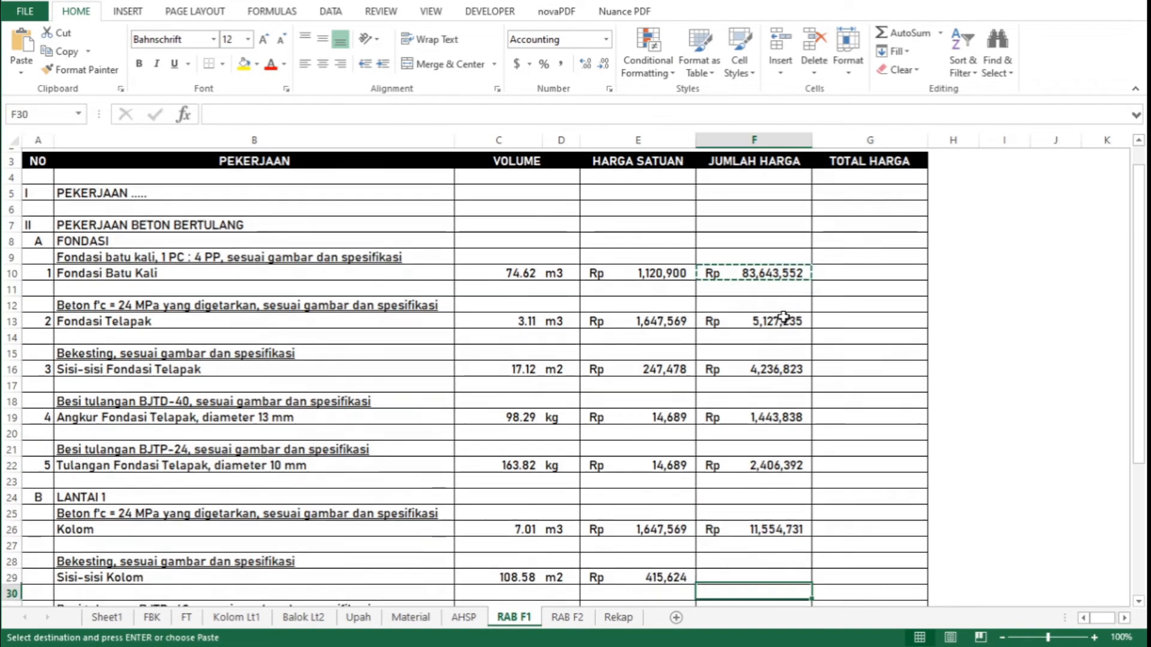
key("Up")
key("ctrl+v")
Paste the copied cost formula into the 16 mm and 13 mm Tulangan Utama pada Kolom rows in F32:F33
key("Down")
key("Down")
key("Down")
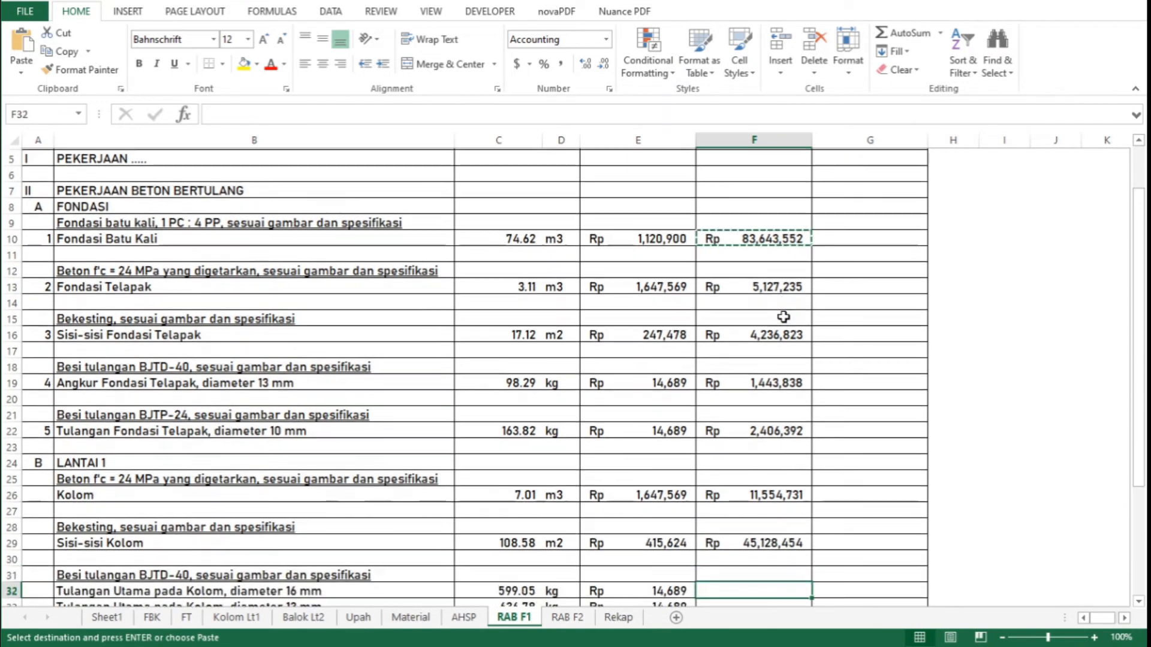
key("ctrl+v")
key("Down")
key("ctrl+v")
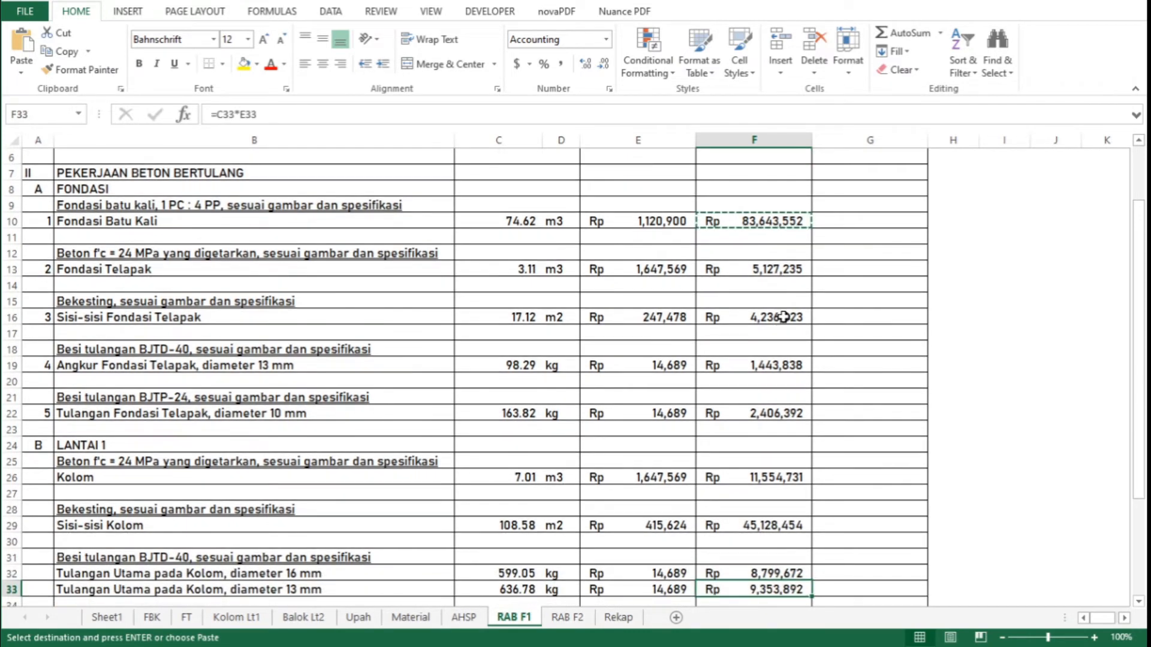
Paste the copied cost formula into the 10 mm and 8 mm Tulangan Sengkang pada Kolom rows in F36:F37
key("Down")
key("Down")
key("Down")
key("ctrl+v")
key("Down")
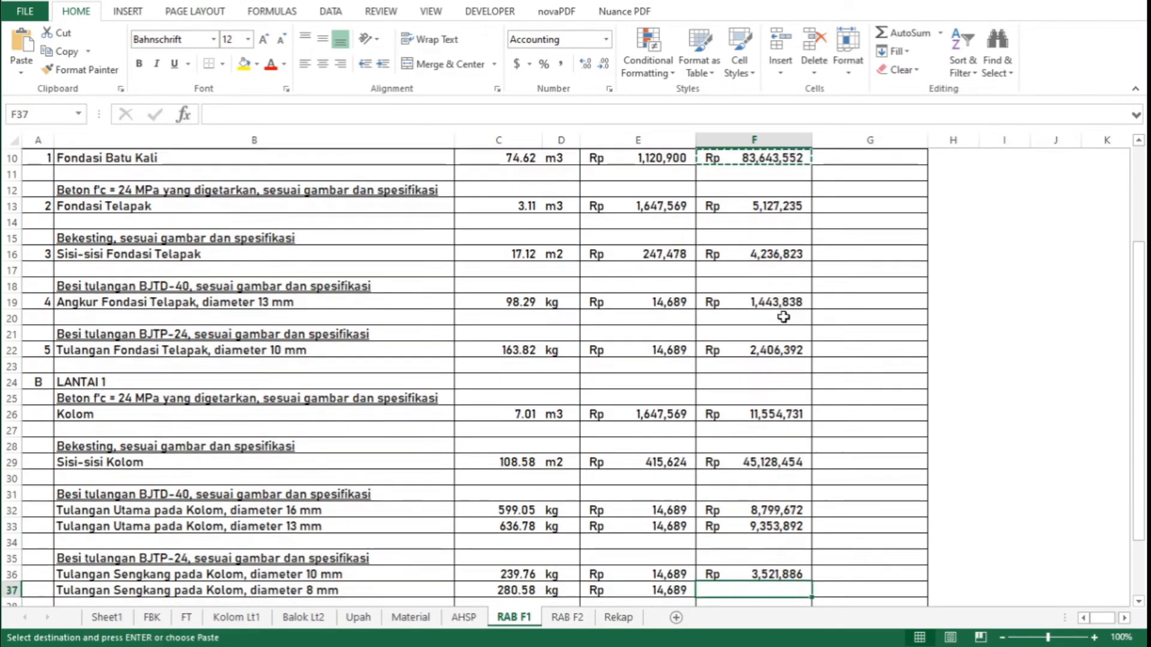
key("ctrl+v")
Total the FONDASI item costs F10:F22 with a SUM formula in the TOTAL HARGA cell G8
key("ctrl+Home")
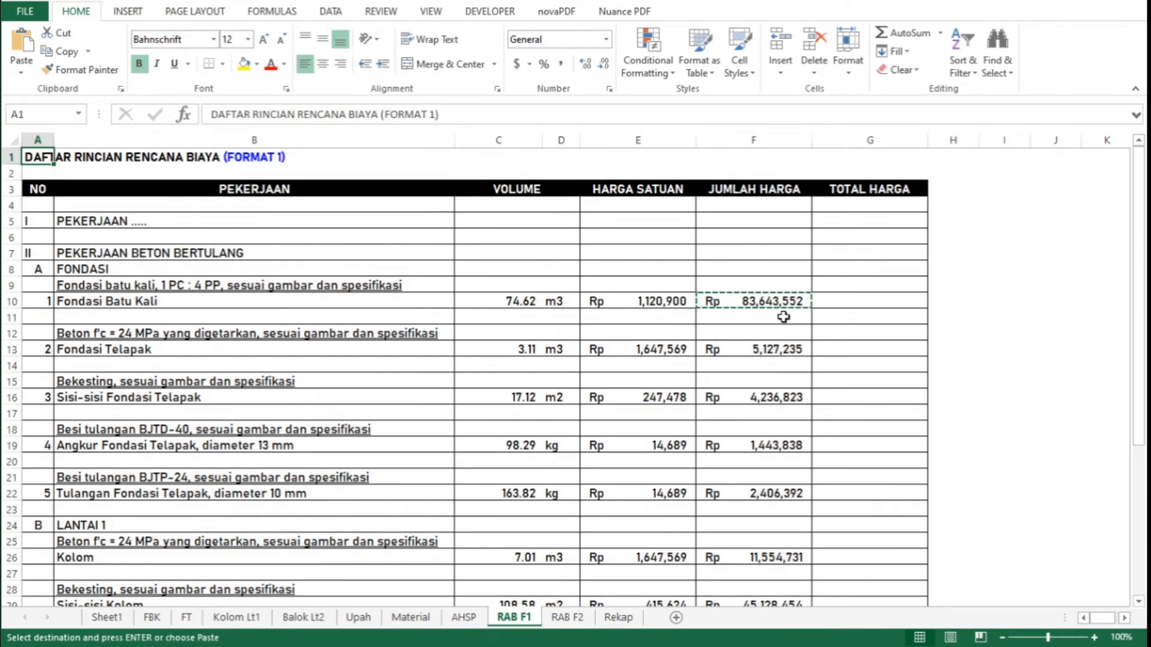
left_click(871, 268)
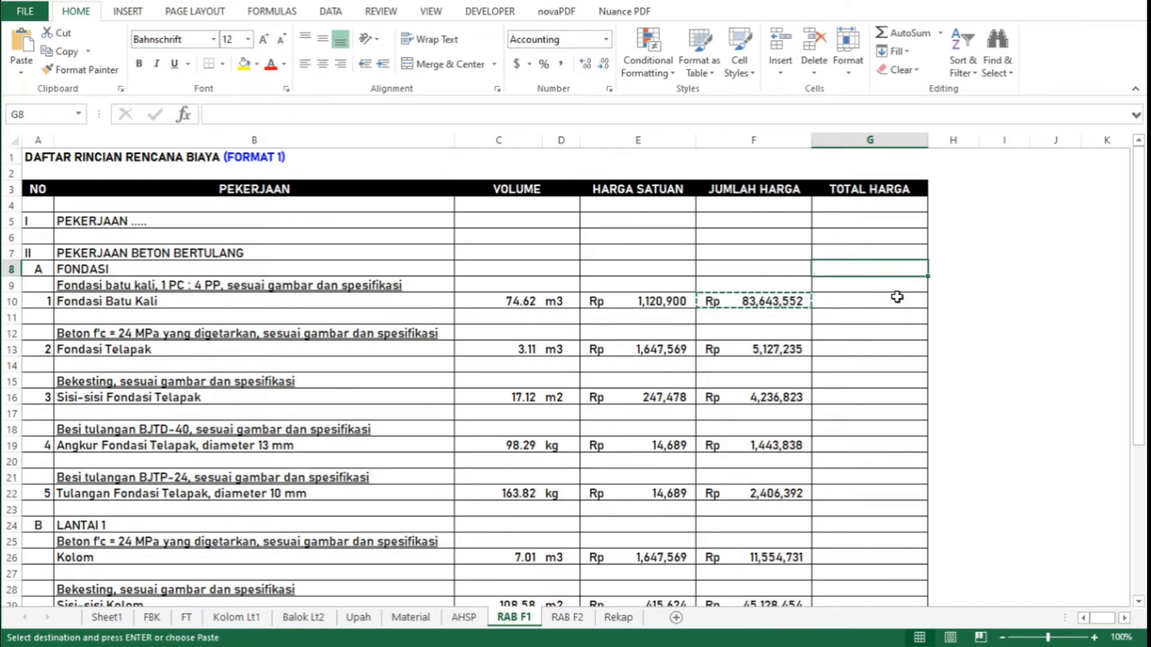
type("=sum(")
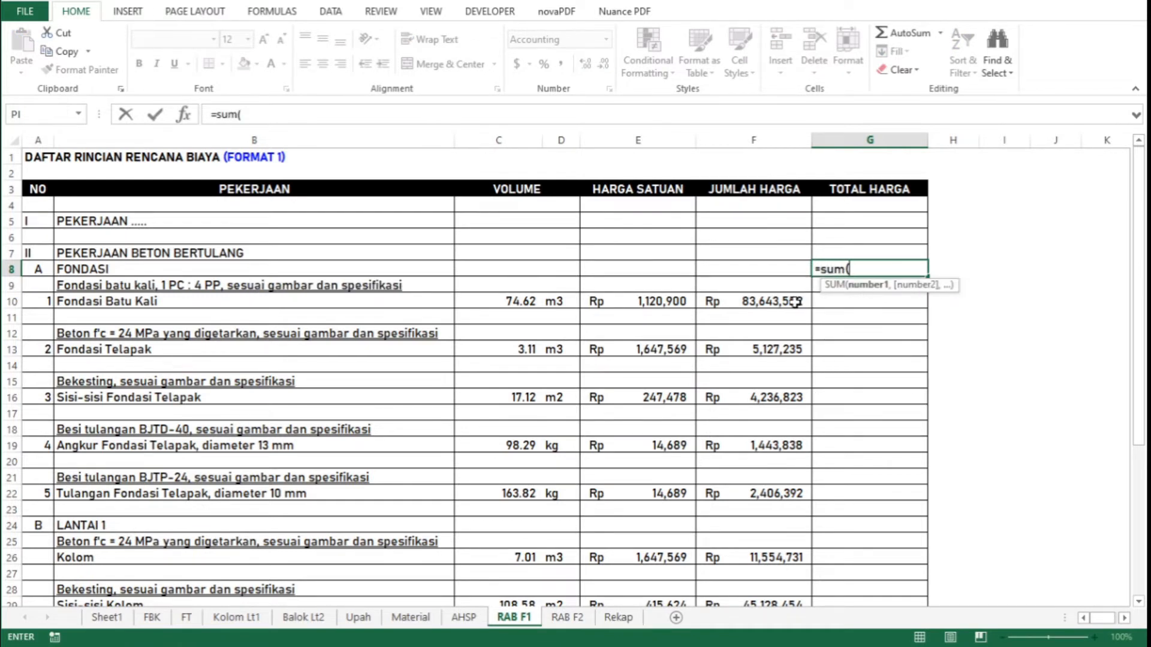
left_click_drag(793, 302, 791, 494)
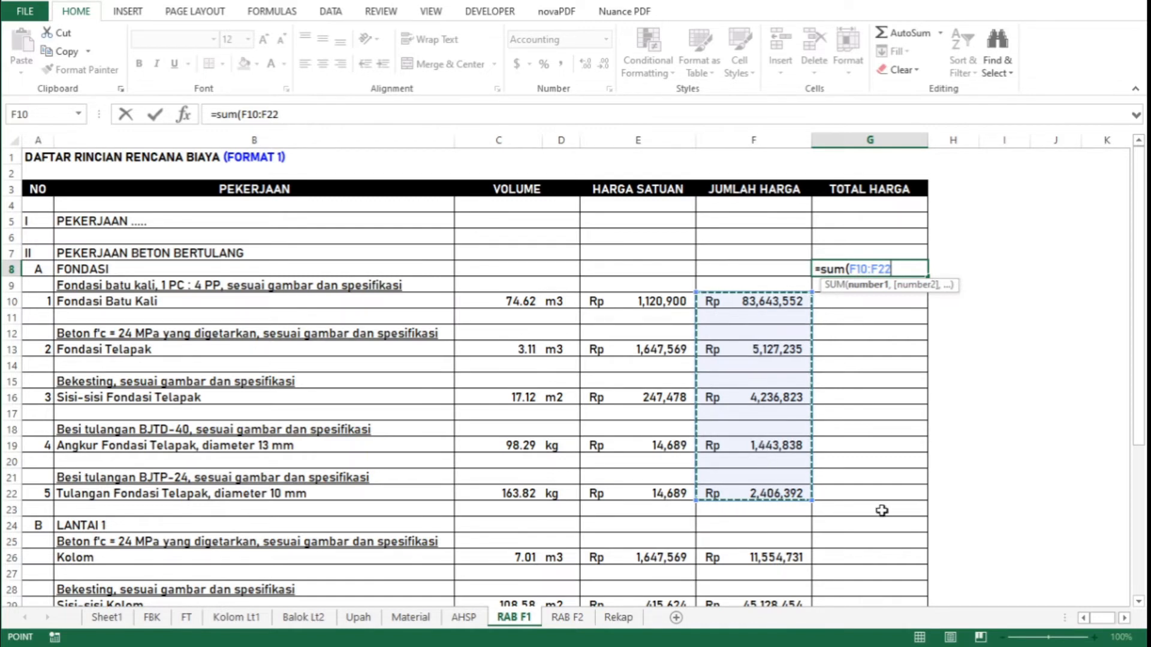
key("Return")
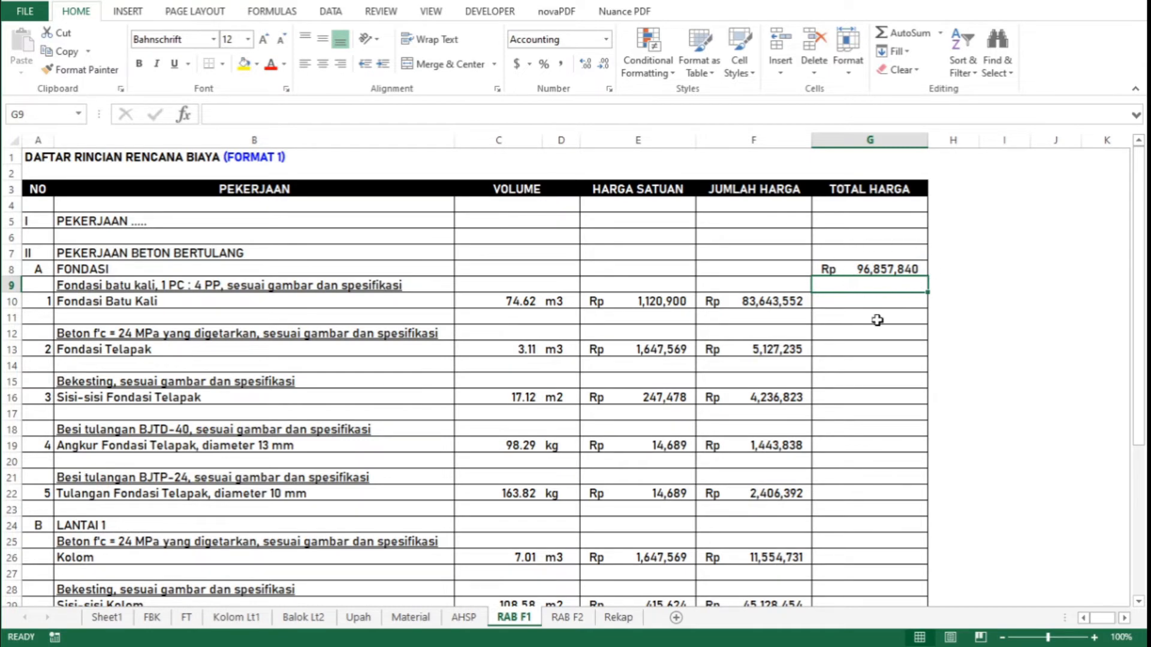
Total the LANTAI 1 item costs in the TOTAL HARGA cell G24 with =SUM(F26:F37)
key("Down")
key("Down")
key("Down")
key("Down")
key("Down")
key("Down")
key("Down")
key("Down")
key("Down")
key("Down")
key("Down")
key("Down")
key("Down")
key("Down")
key("Down")
key("Down")
key("Down")
key("Down")
key("Down")
key("Down")
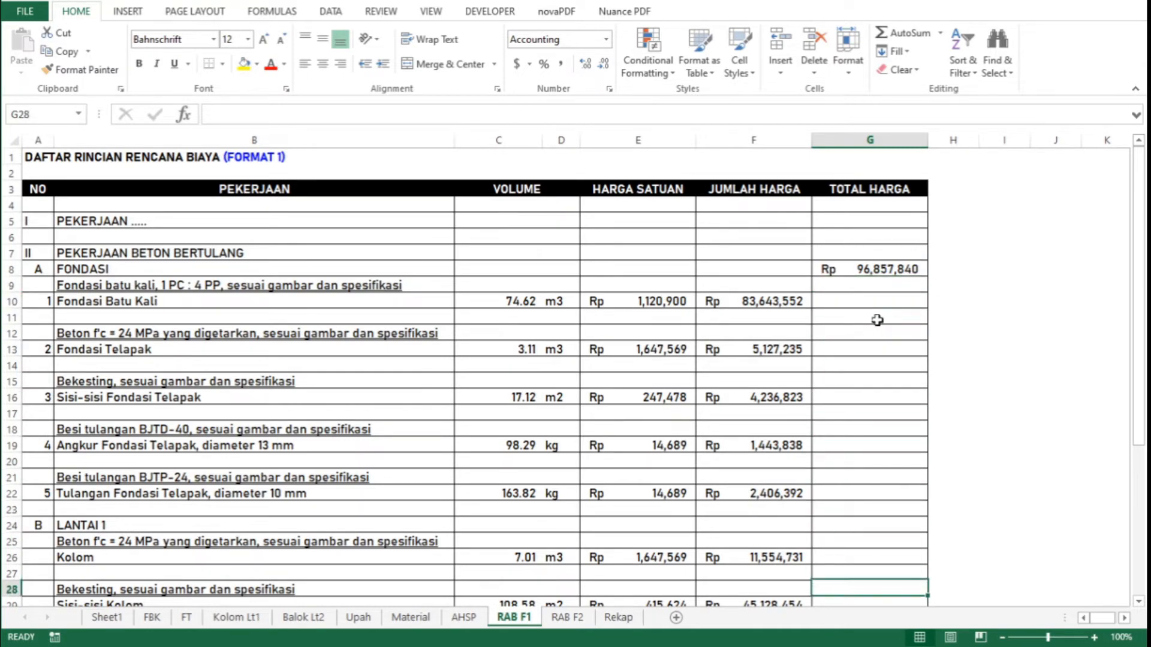
key("Down")
key("Down")
key("Down")
key("Down")
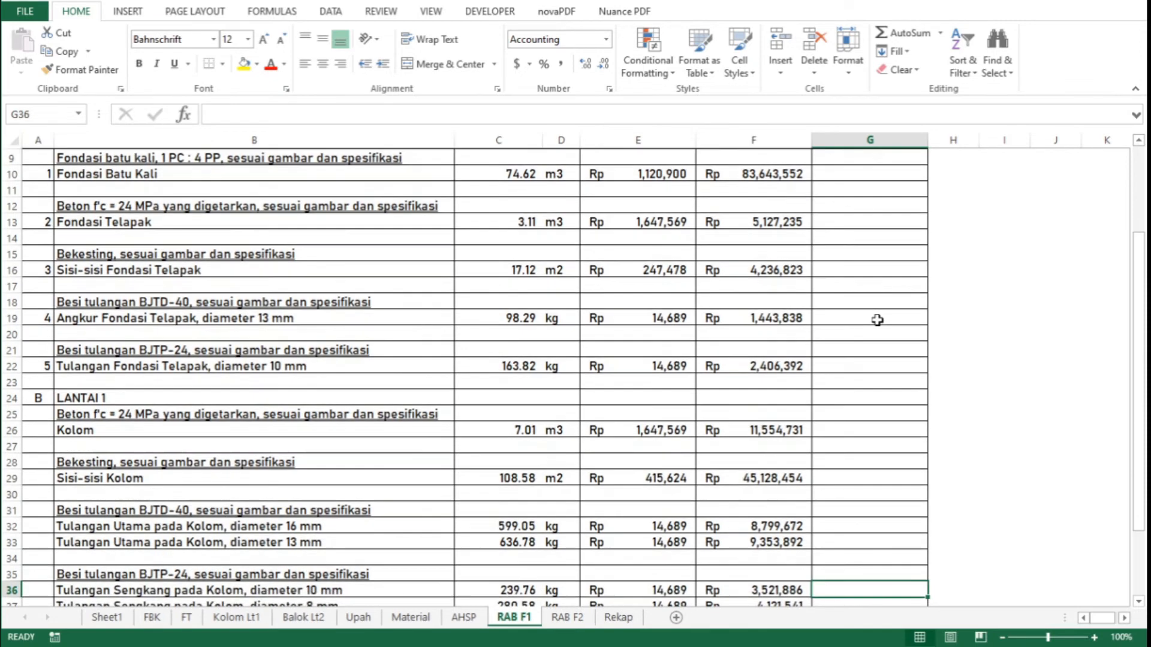
key("Down")
key("Down")
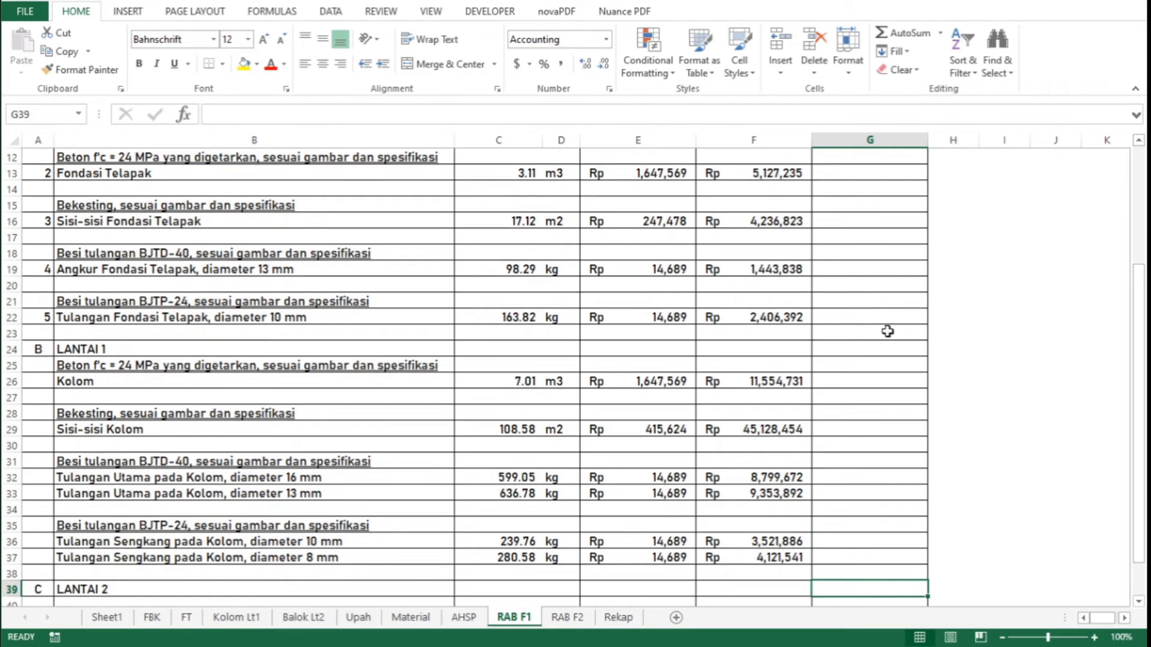
left_click(894, 351)
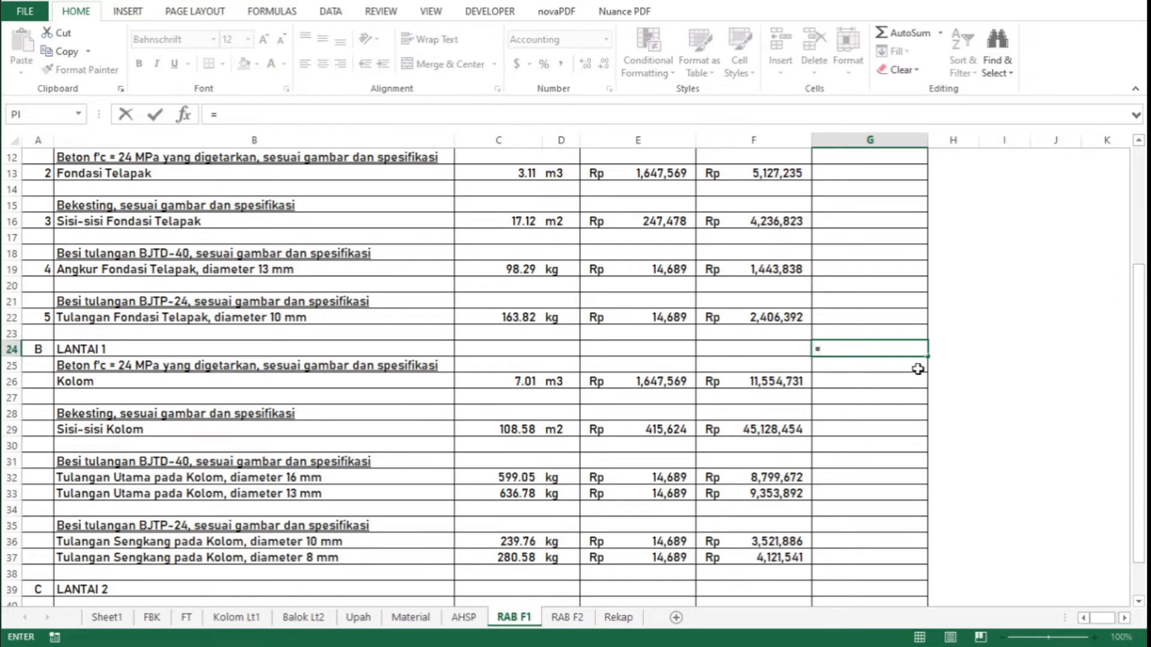
type("sum")
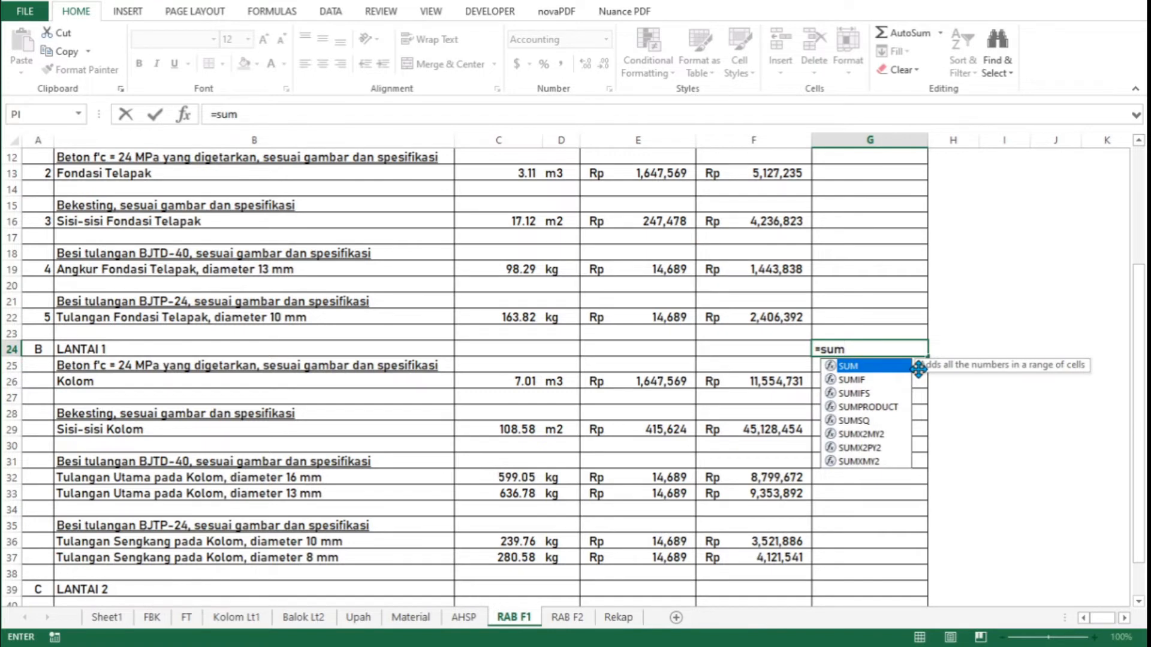
type("(")
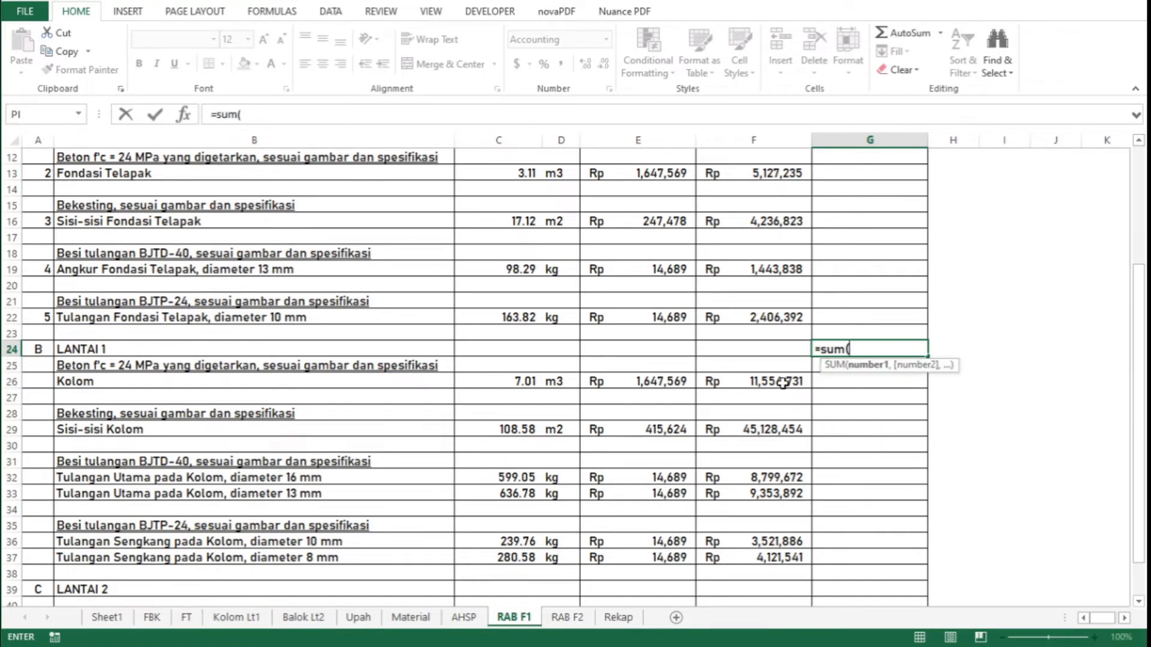
left_click_drag(784, 382, 791, 562)
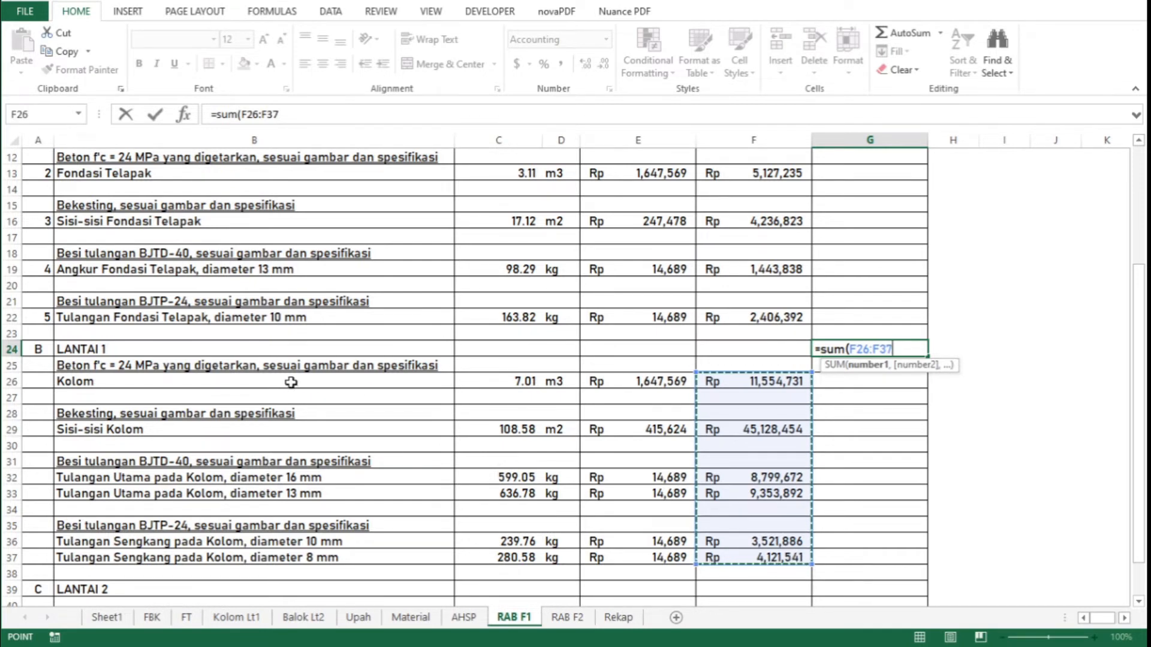
type(")")
key("ctrl+Return")
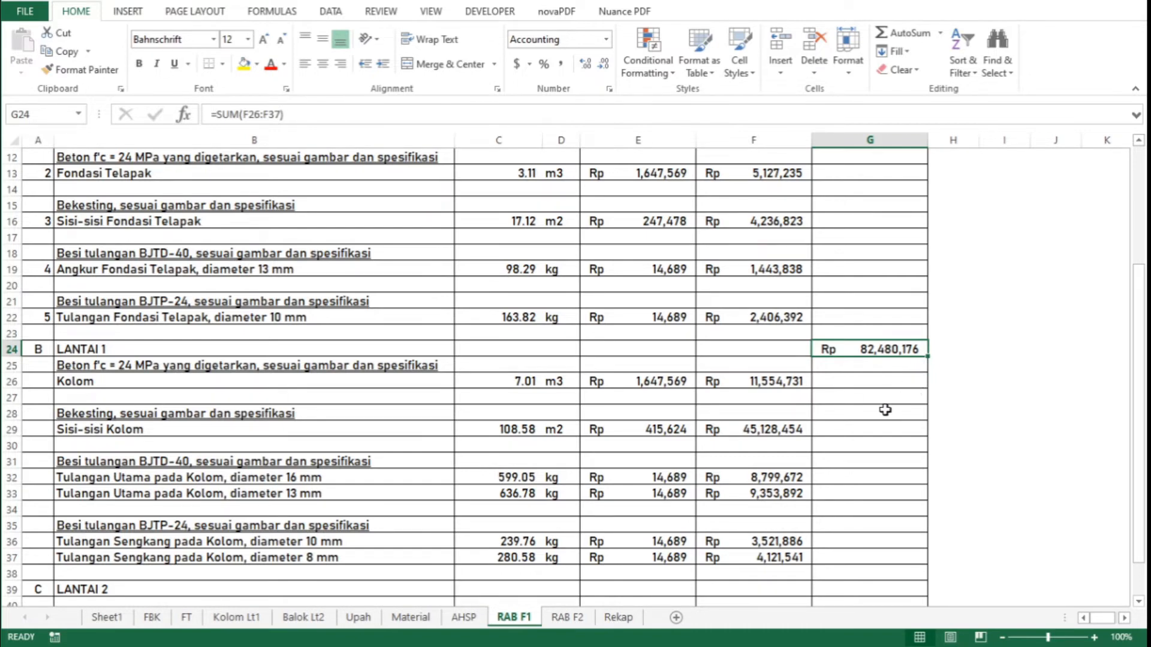
On the RAB F2 sheet, link the Fondasi Batu Kali P1 volume in C9 to FBK!D2
key("ctrl+Home")
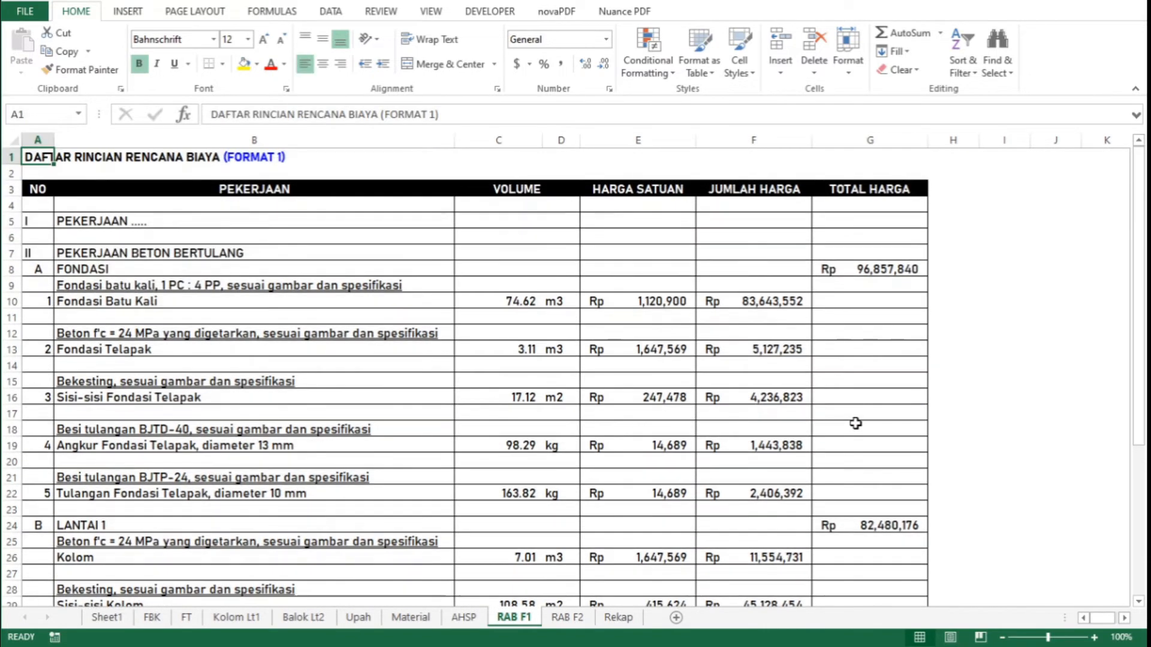
left_click(568, 618)
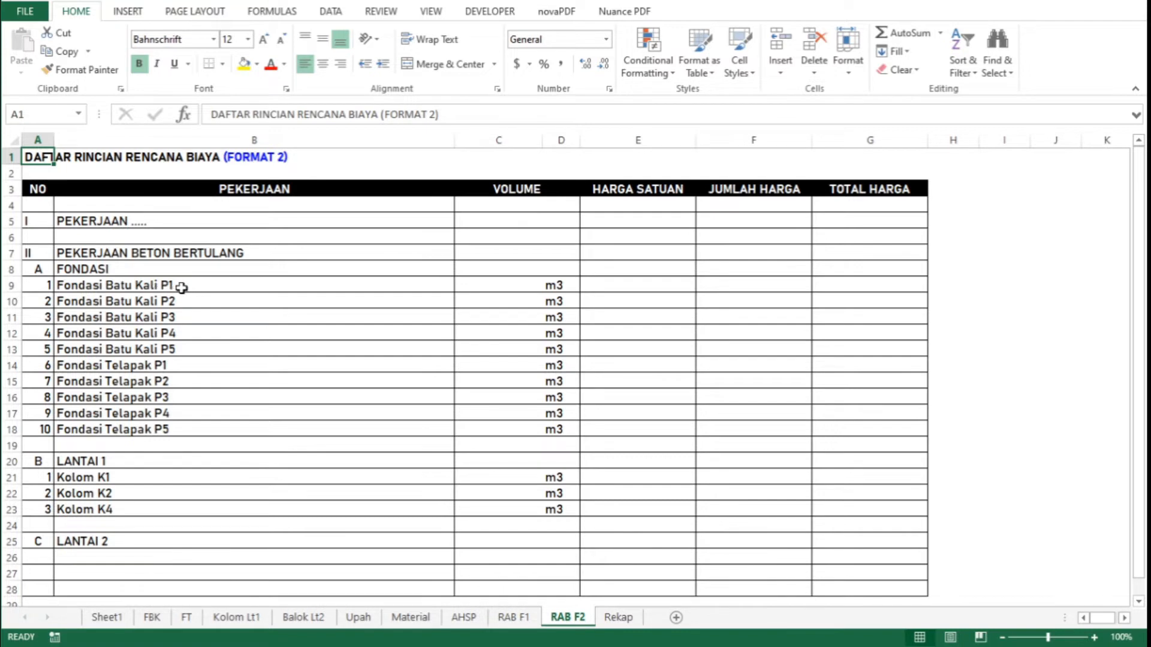
left_click(498, 286)
type("=")
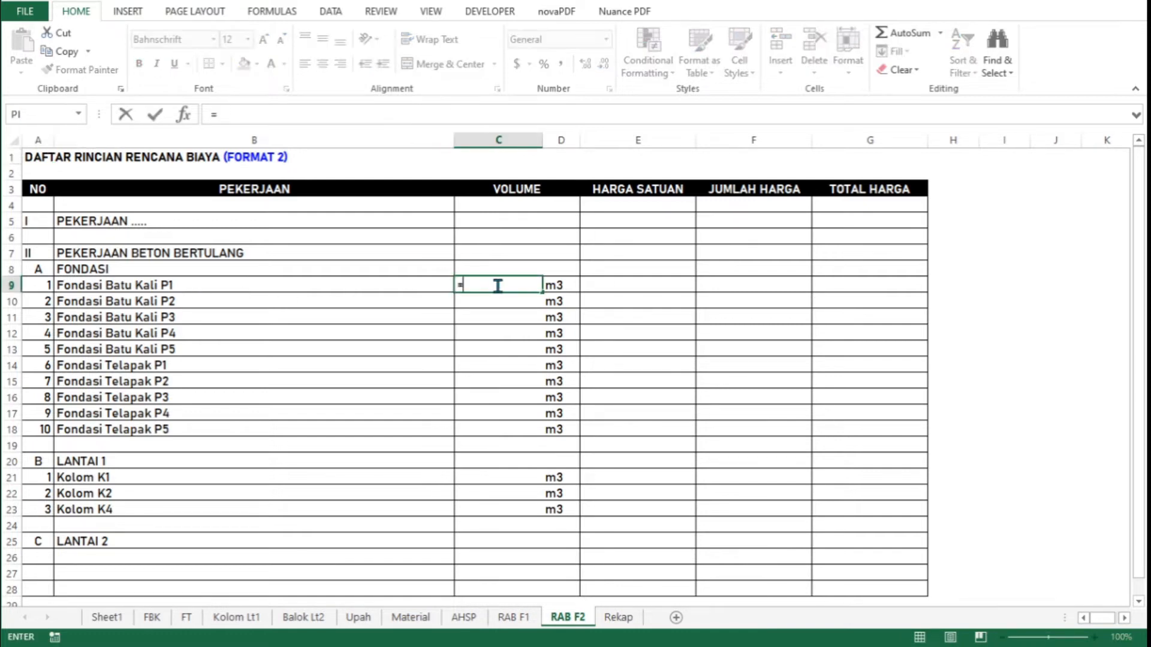
left_click(153, 618)
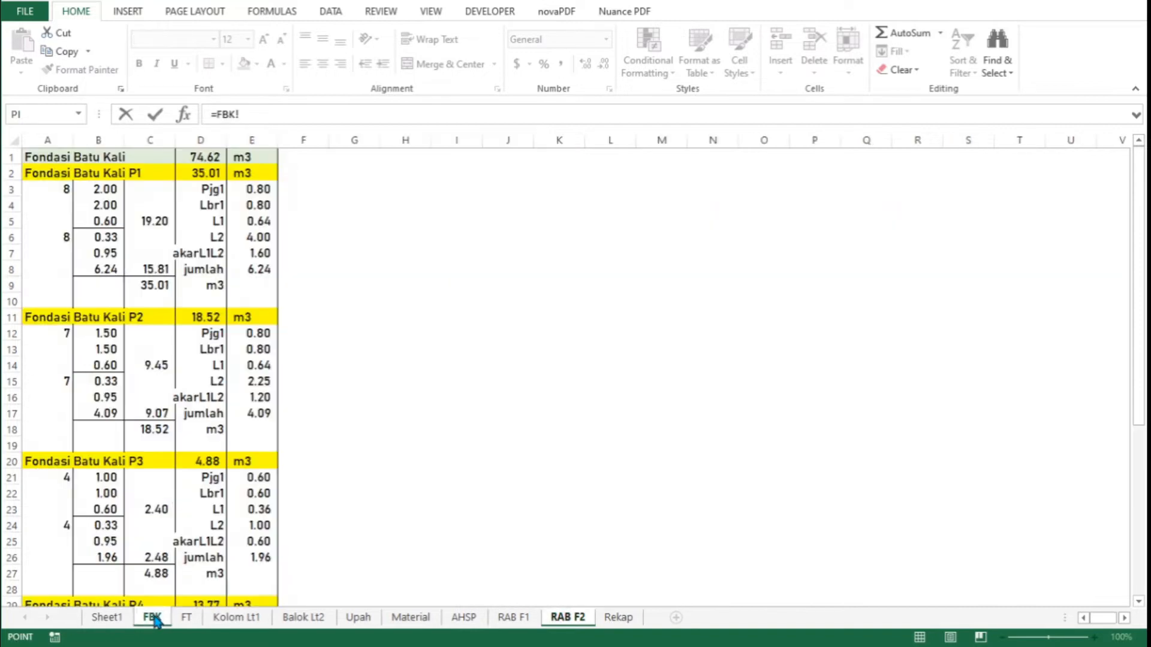
left_click(203, 173)
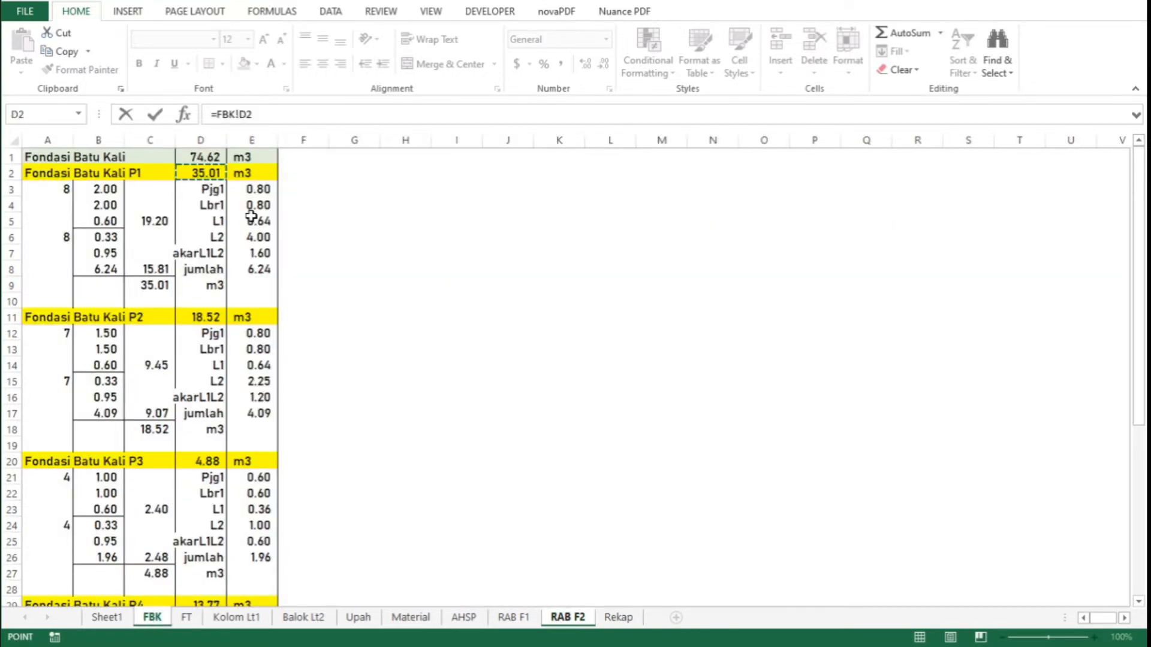
key("Return")
Link the Fondasi Batu Kali P2 volume in C10 to its volume in D11 on the FBK sheet
type("=")
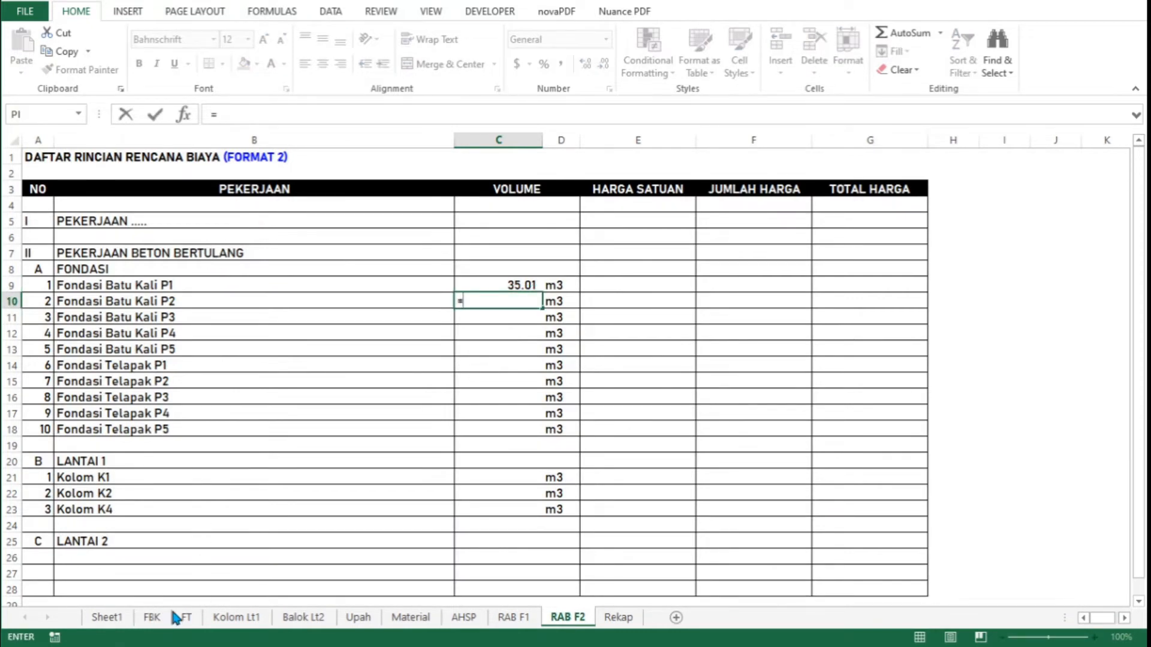
left_click(153, 619)
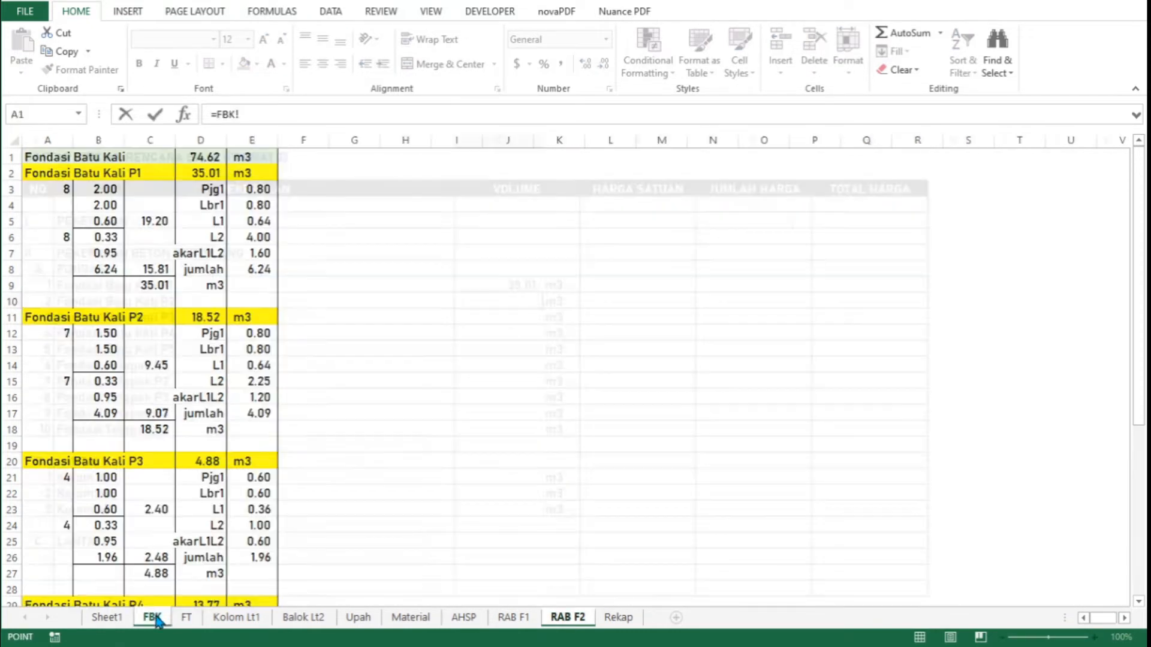
left_click(216, 318)
key("Return")
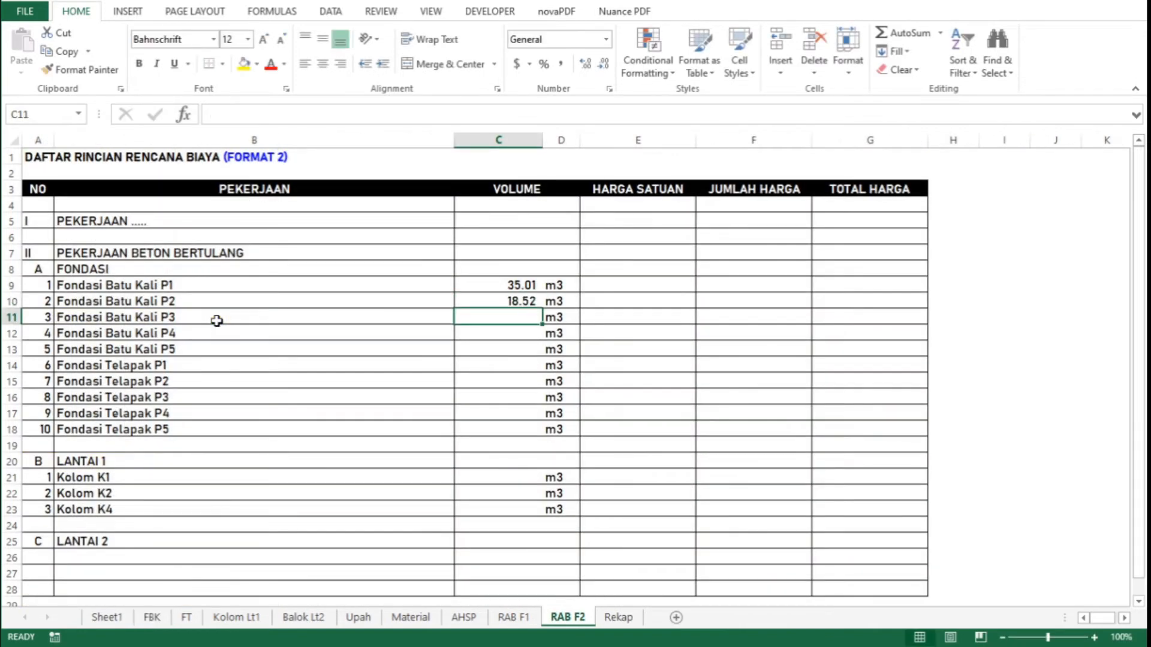
Link the Fondasi Batu Kali P3 volume in C11 to FBK!D20 and the P4 volume in C12 to FBK!D29
type("=")
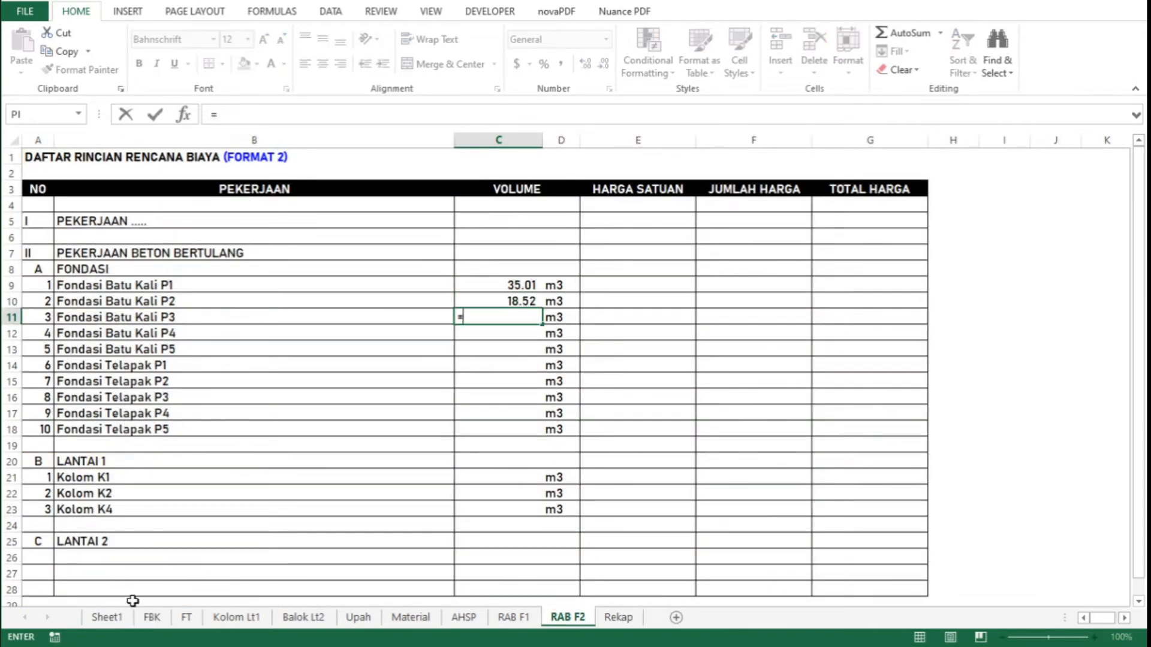
left_click(151, 618)
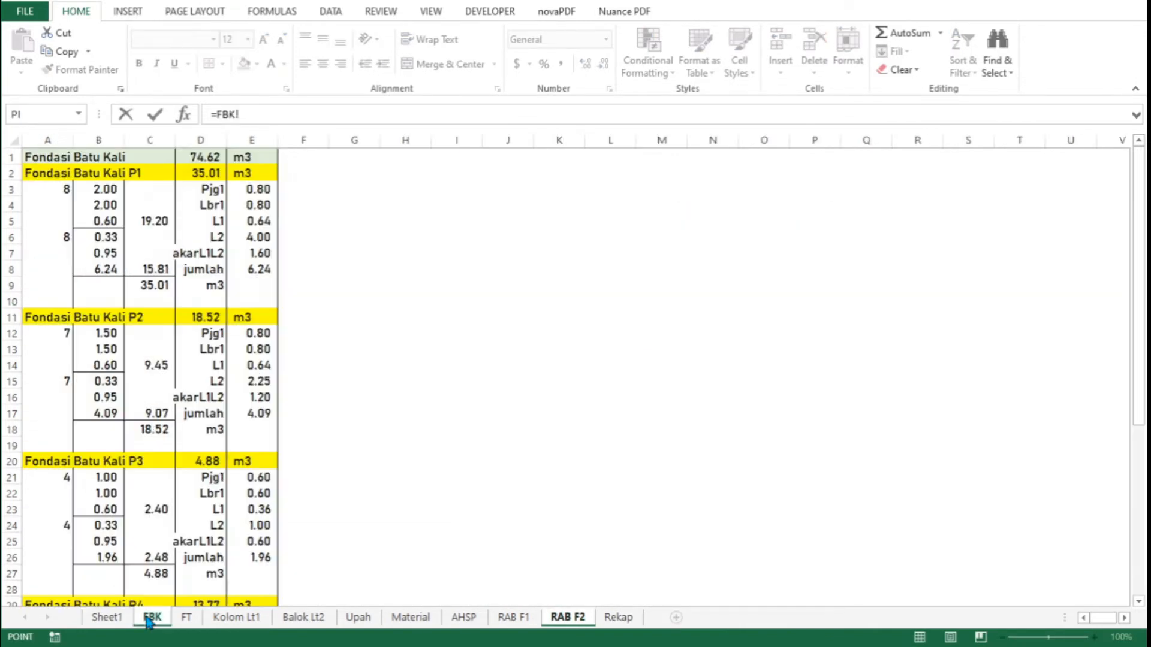
left_click(199, 462)
key("Return")
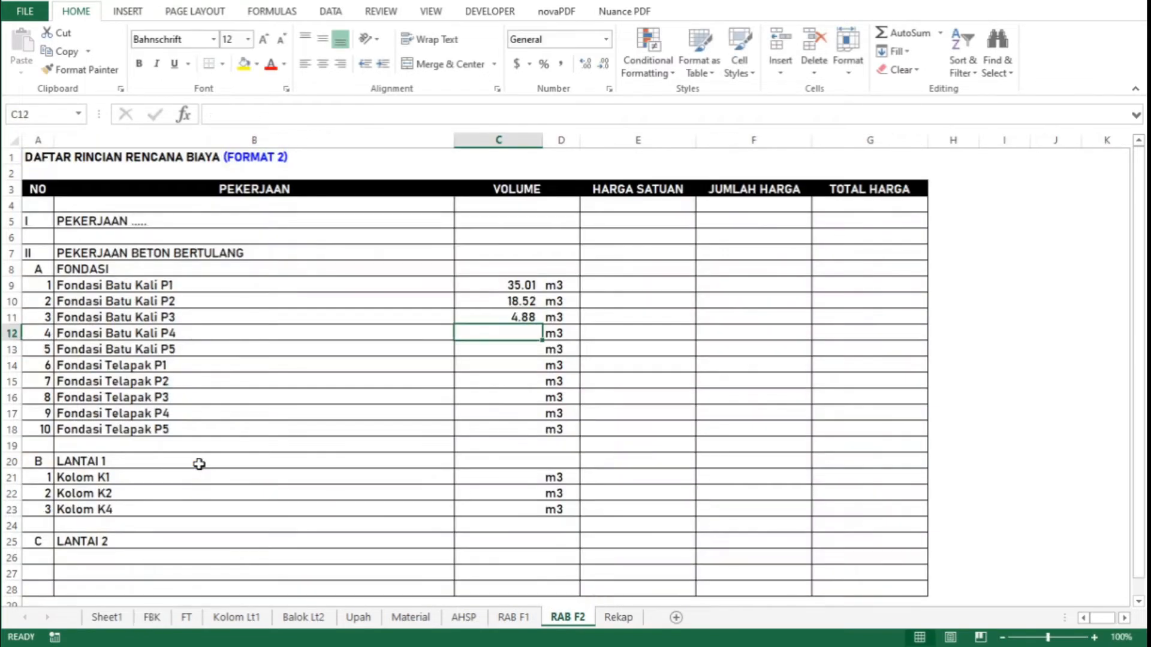
type("=")
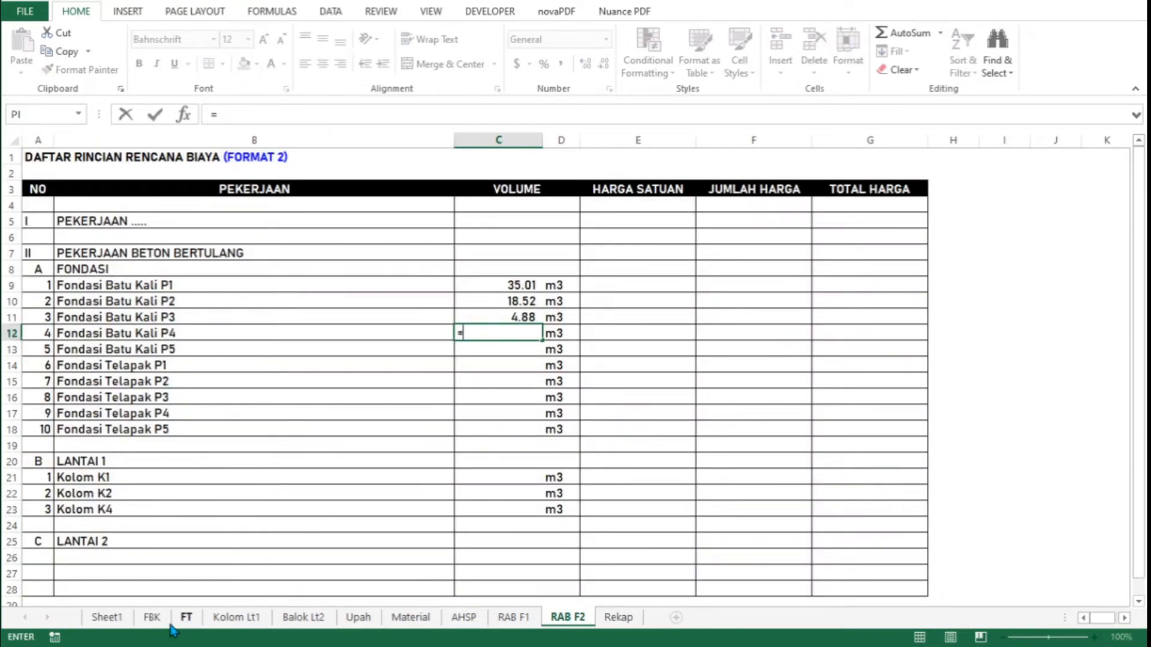
left_click(153, 624)
scroll(217, 506, "down", 3)
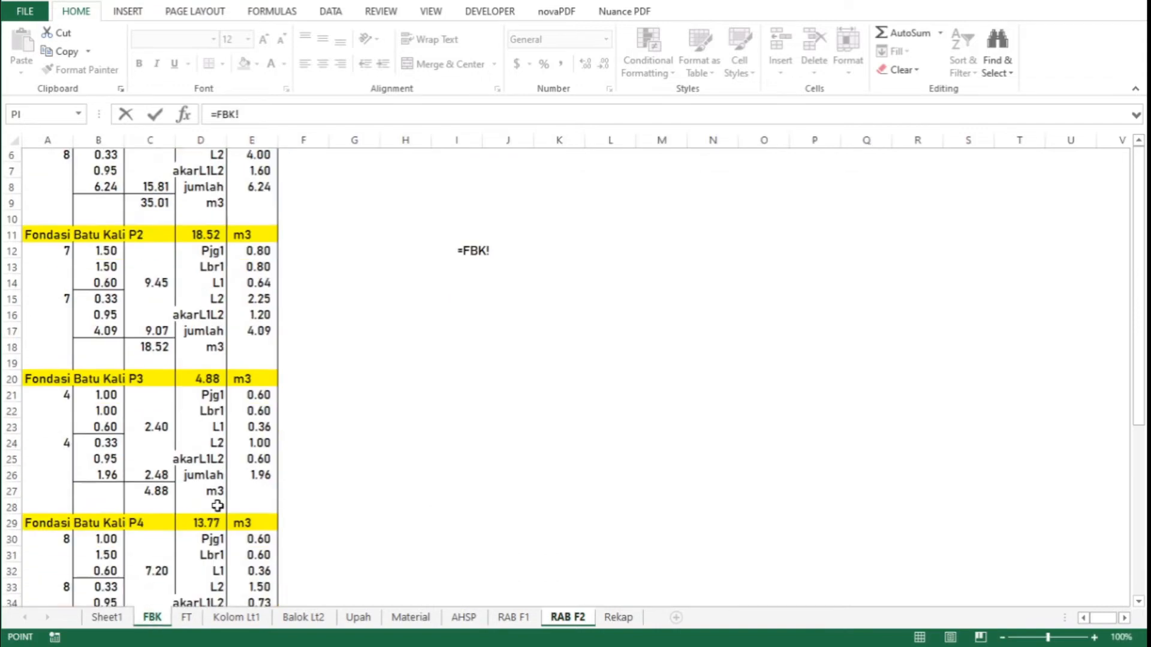
left_click(214, 463)
key("Return")
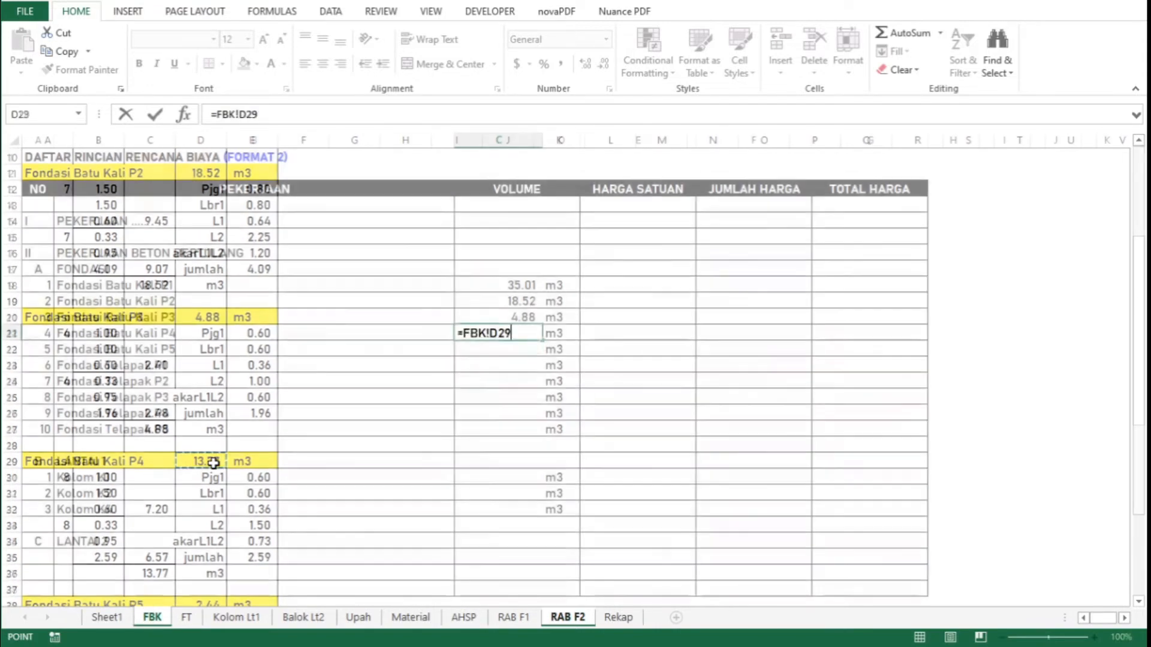
Link the Fondasi Batu Kali P5 volume in C13 to its volume in D38 on the FBK sheet
type("=")
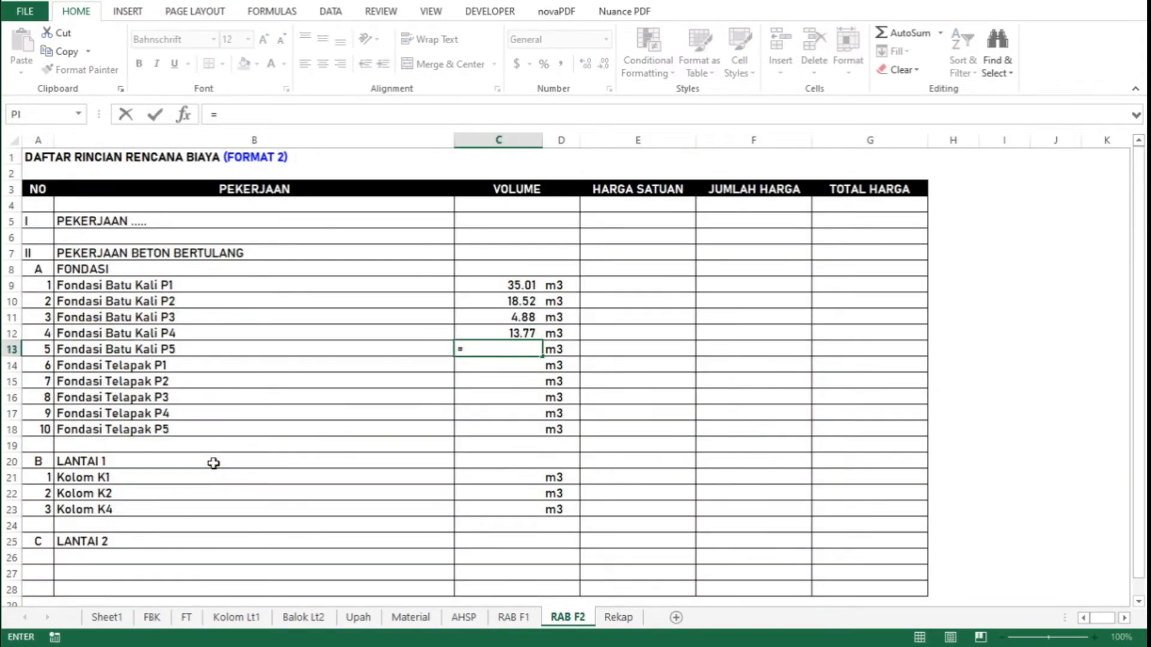
left_click(153, 619)
scroll(173, 477, "down", 1)
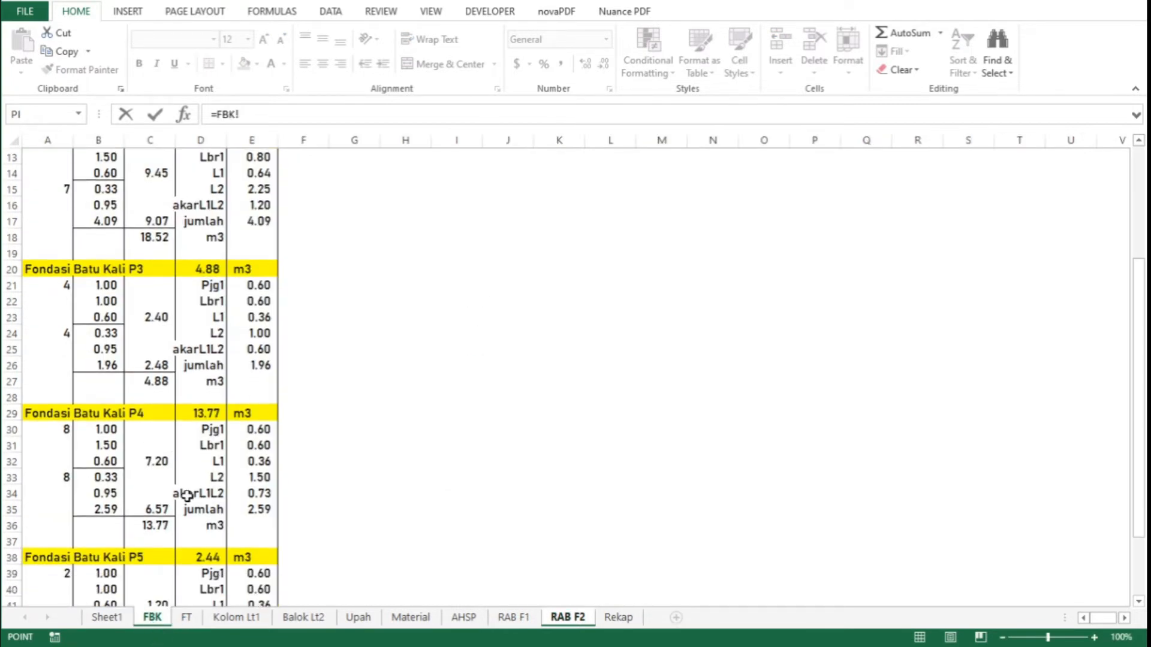
left_click(208, 558)
key("Return")
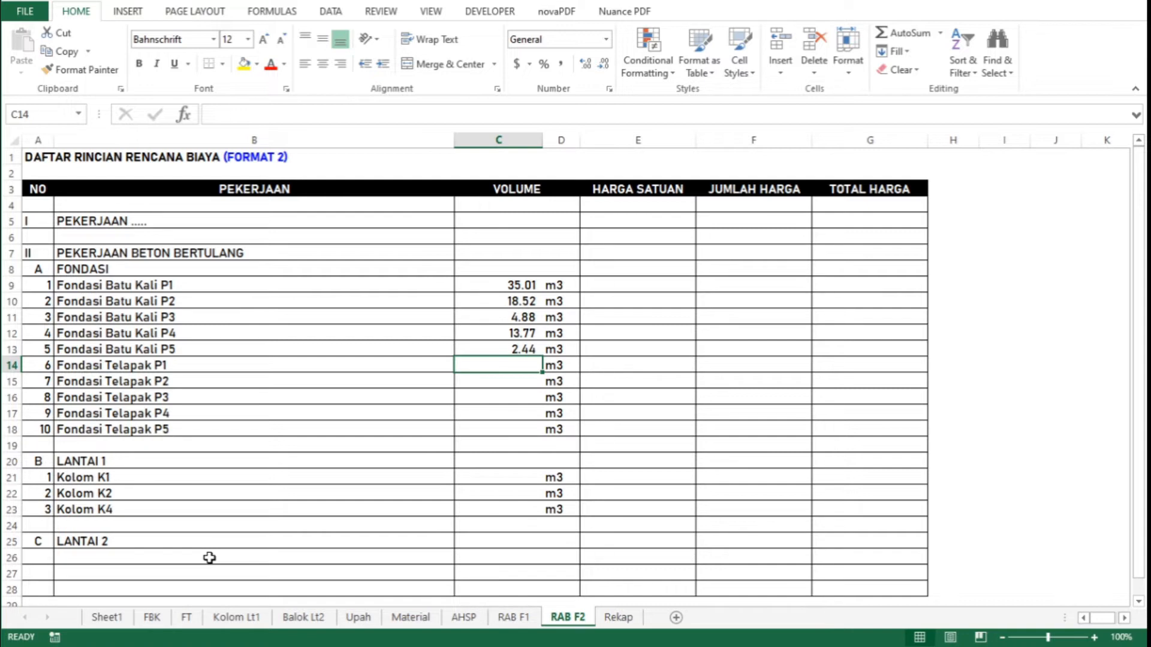
Link the Fondasi Telapak P1 volume in C14 to FT!D3 and the P2 volume in C15 to FT!D10
type("=")
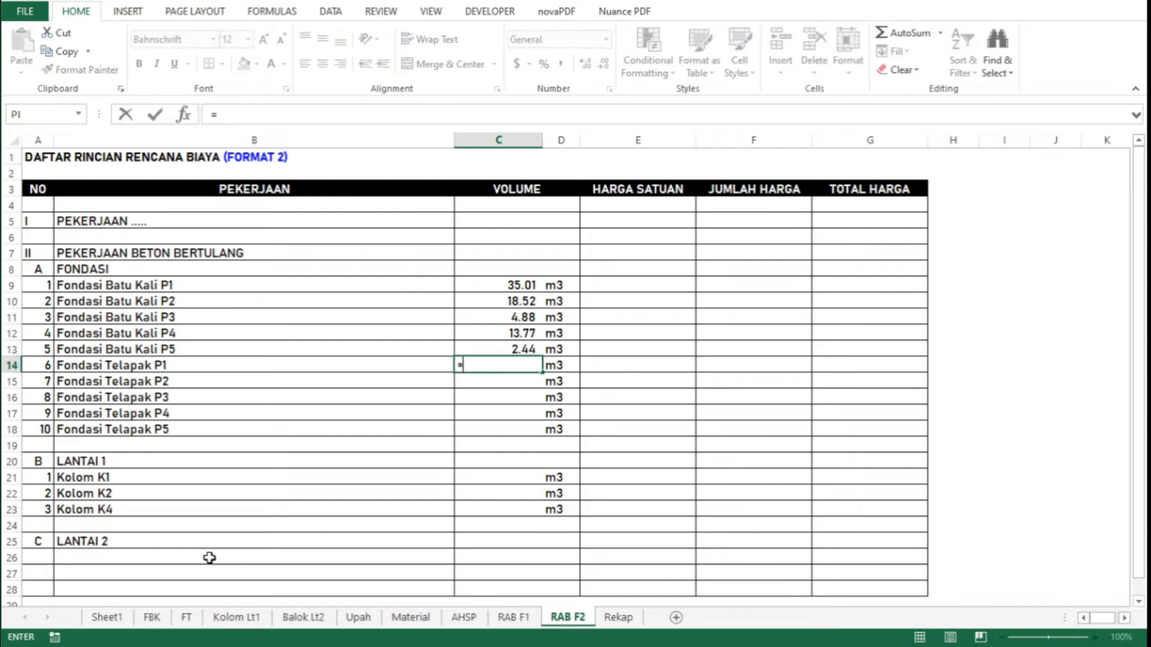
left_click(187, 618)
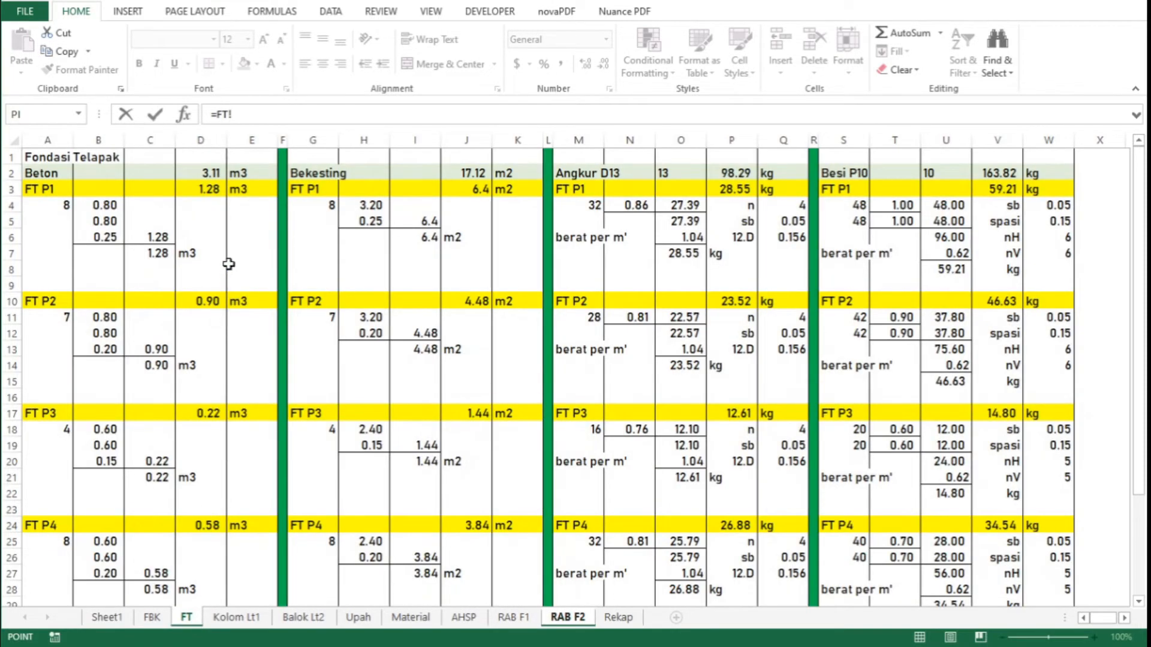
left_click(206, 189)
key("Return")
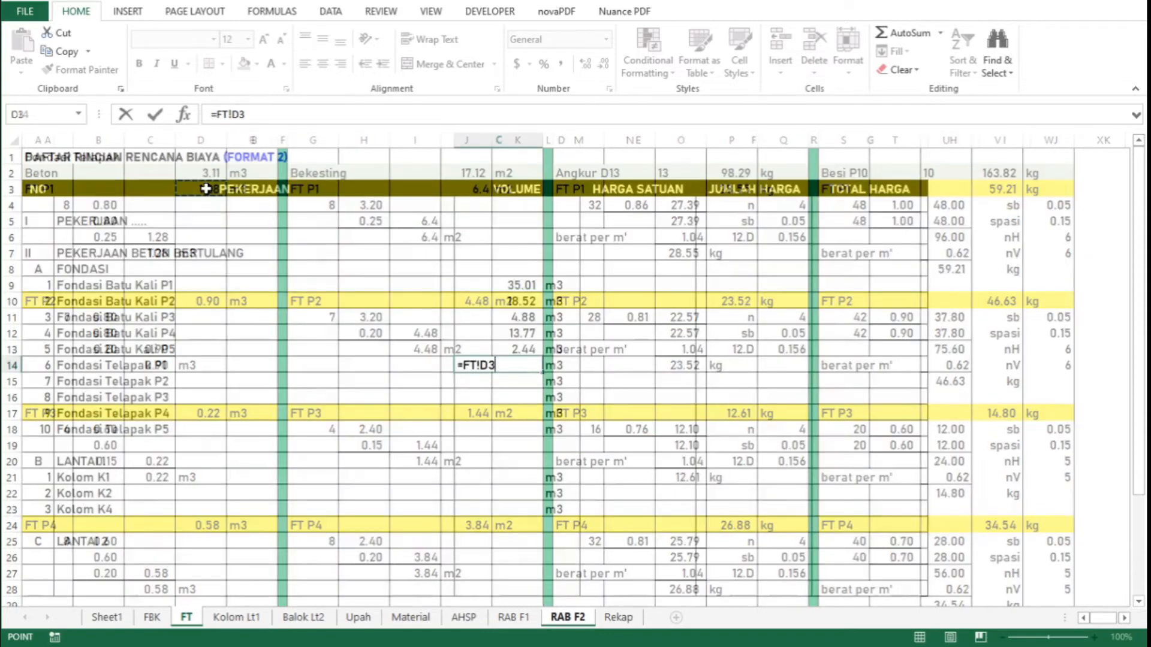
type("=")
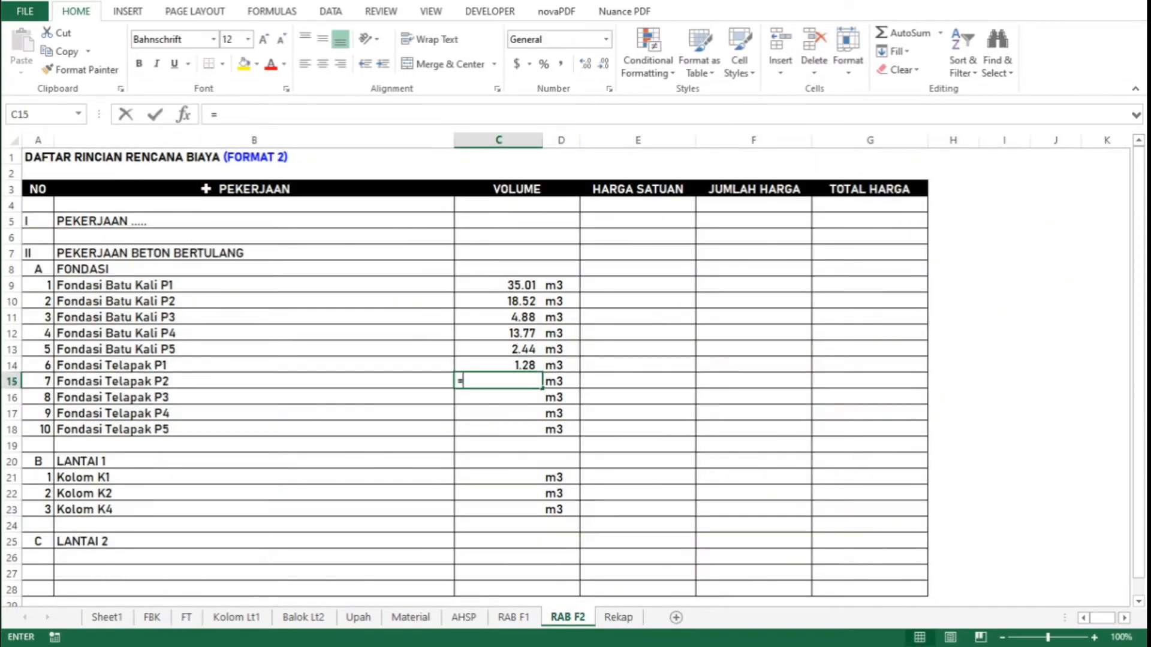
left_click(188, 618)
left_click(207, 301)
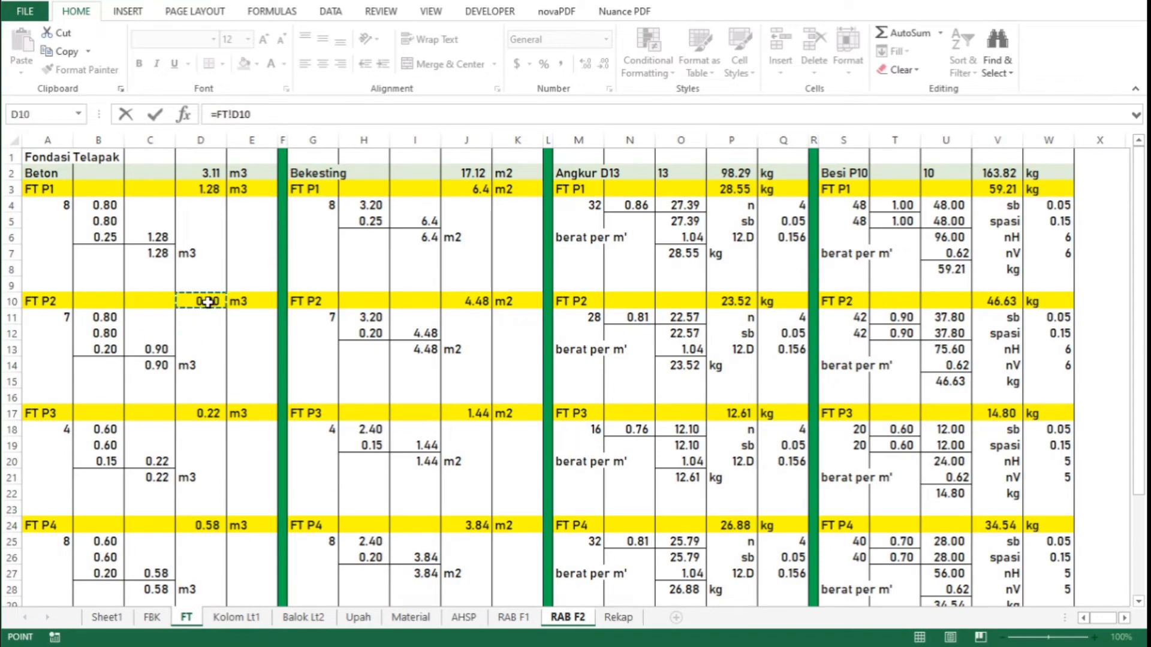
key("Return")
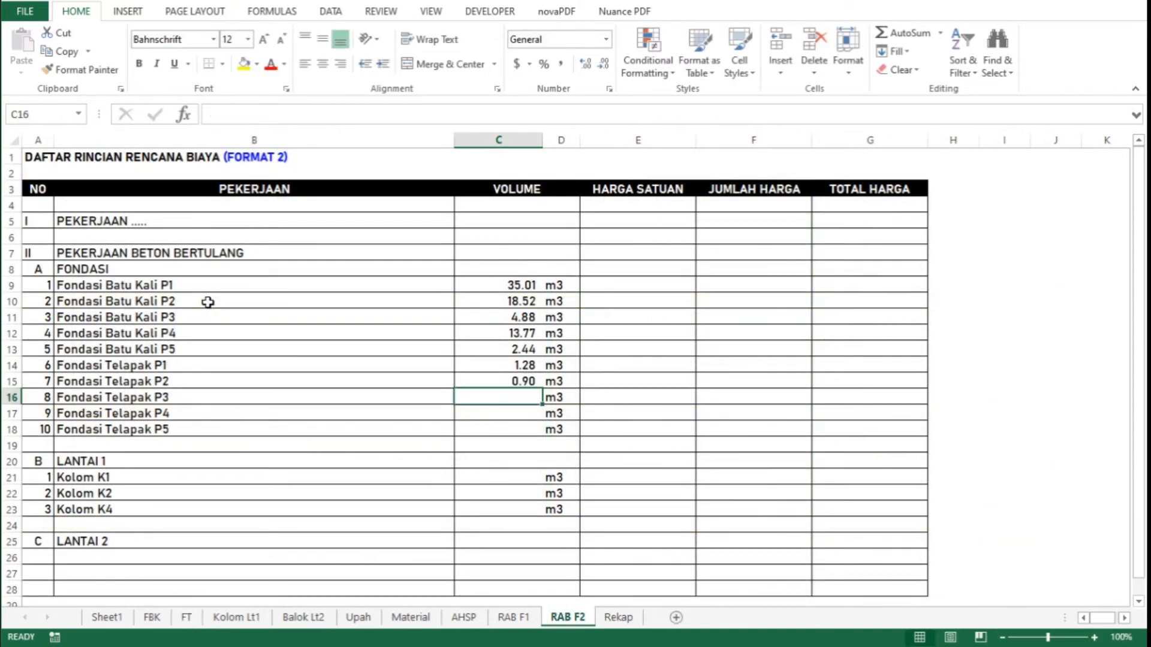
Link the Fondasi Telapak P3 volume in C16 to FT!D17 and the P4 volume in C17 to FT!D24
type("=")
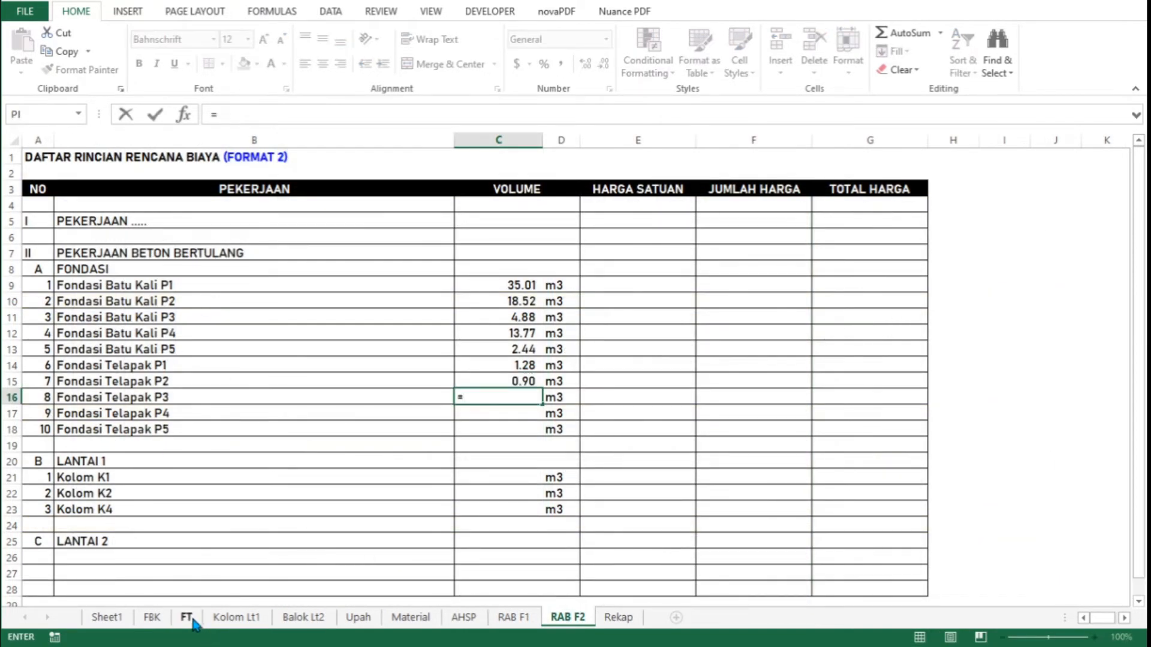
left_click(191, 620)
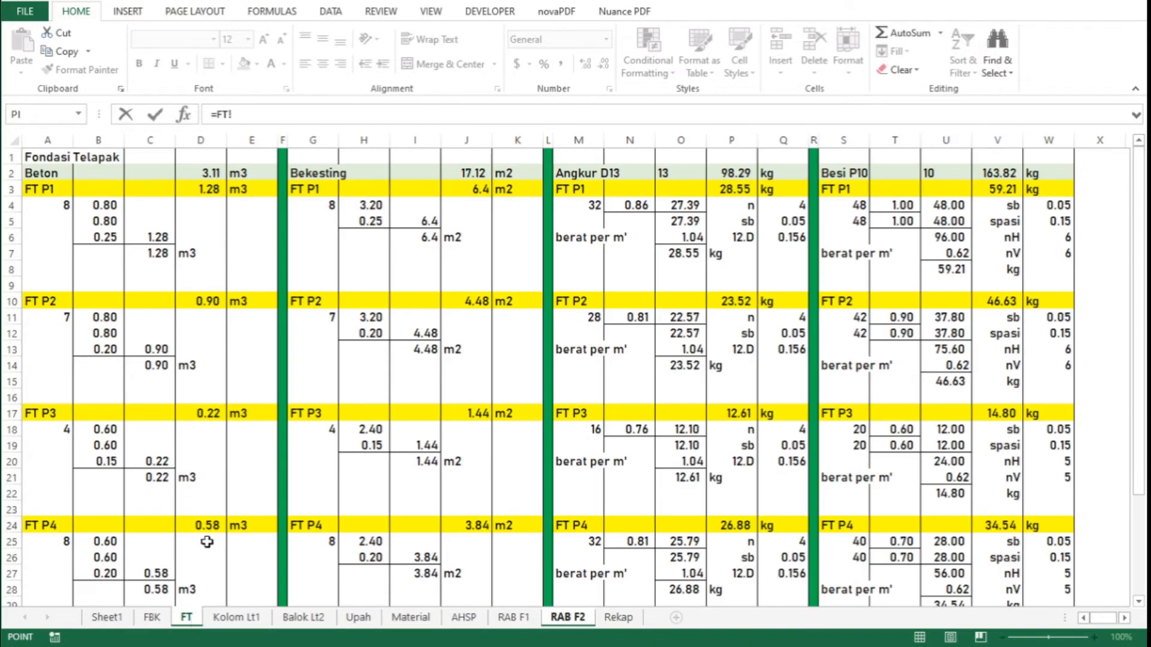
left_click(206, 410)
key("Return")
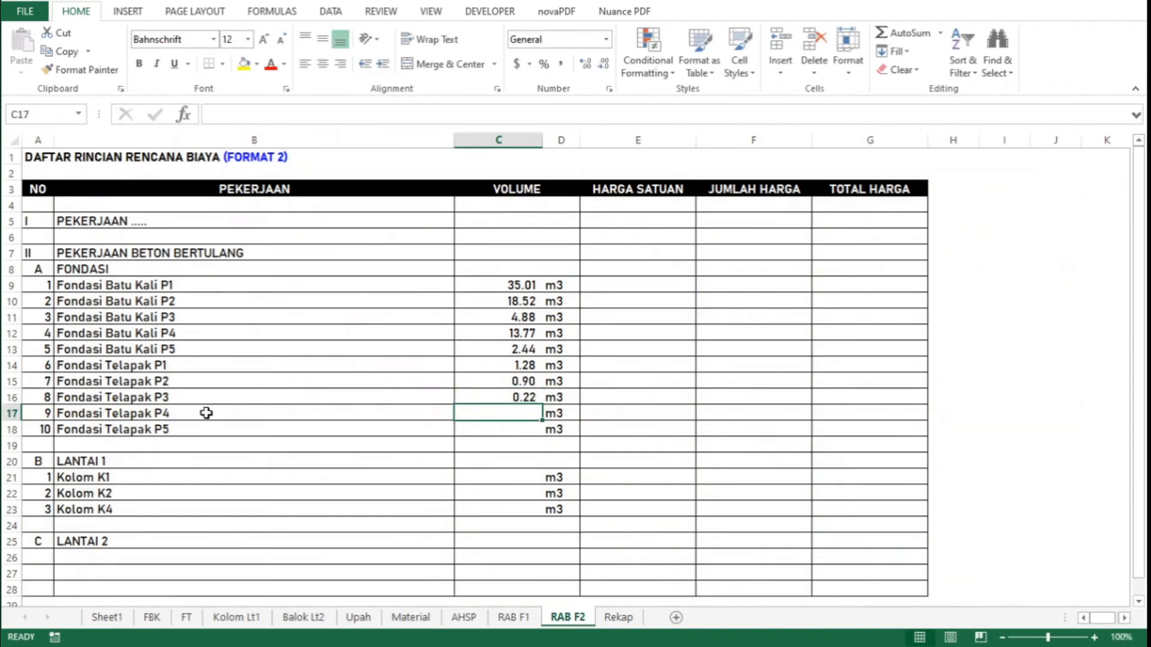
type("=")
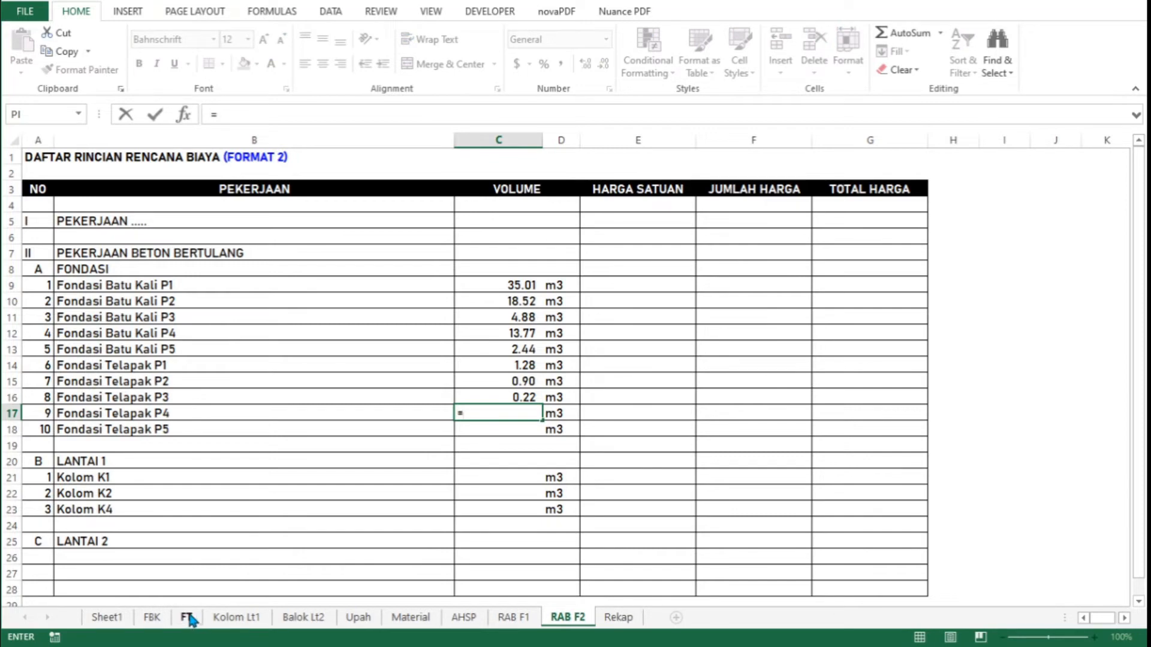
left_click(189, 620)
left_click(208, 526)
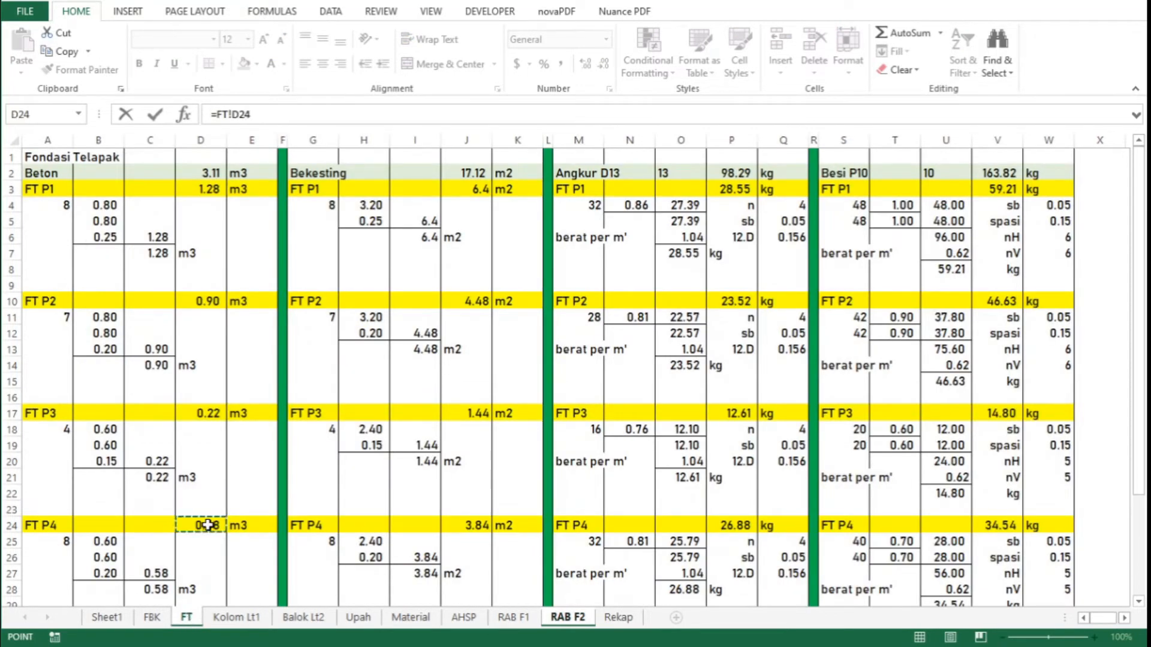
key("Return")
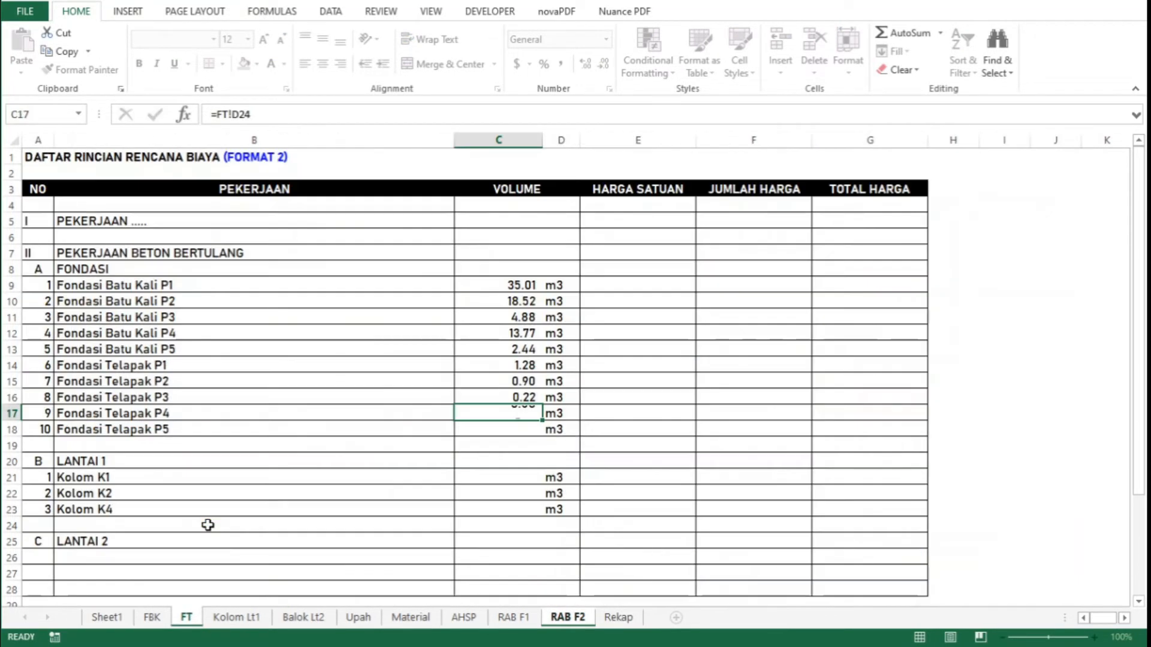
Link the Fondasi Telapak P5 volume in C18 to its concrete volume in D31 on the FT sheet
type("=")
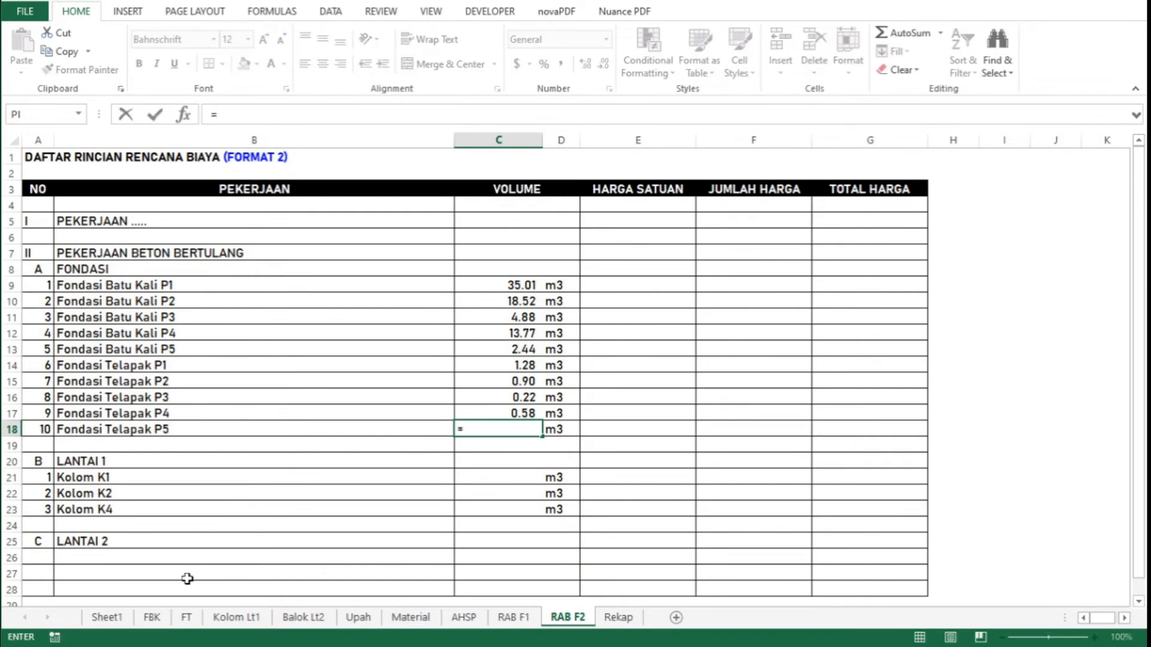
left_click(186, 618)
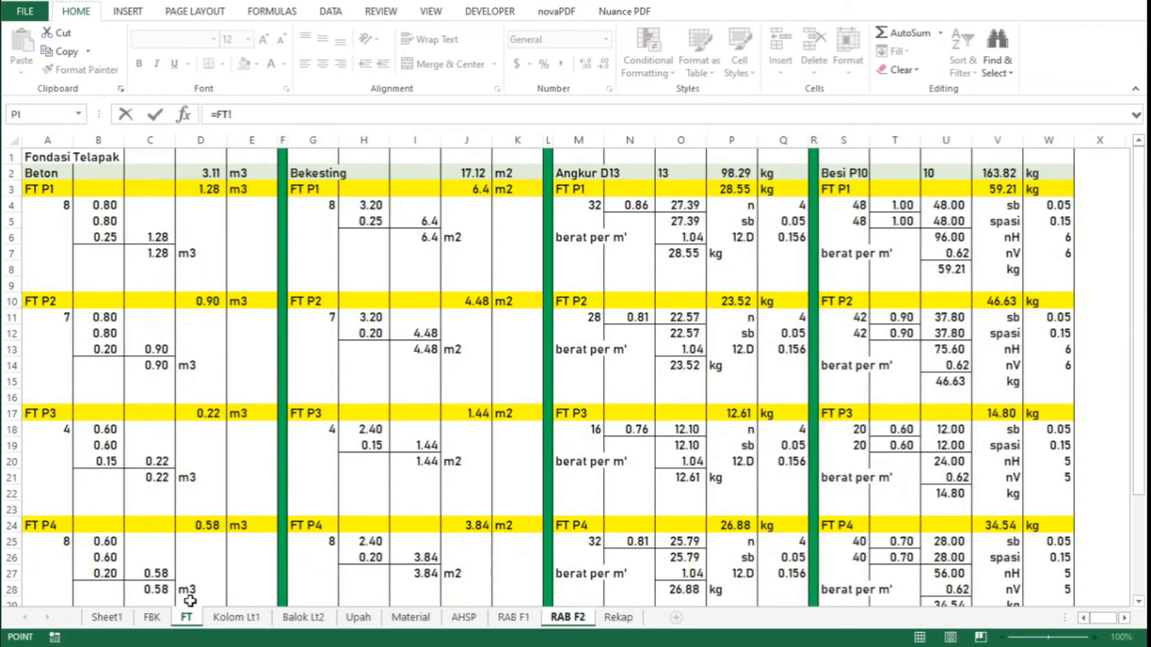
scroll(223, 551, "down", 2)
left_click(206, 541)
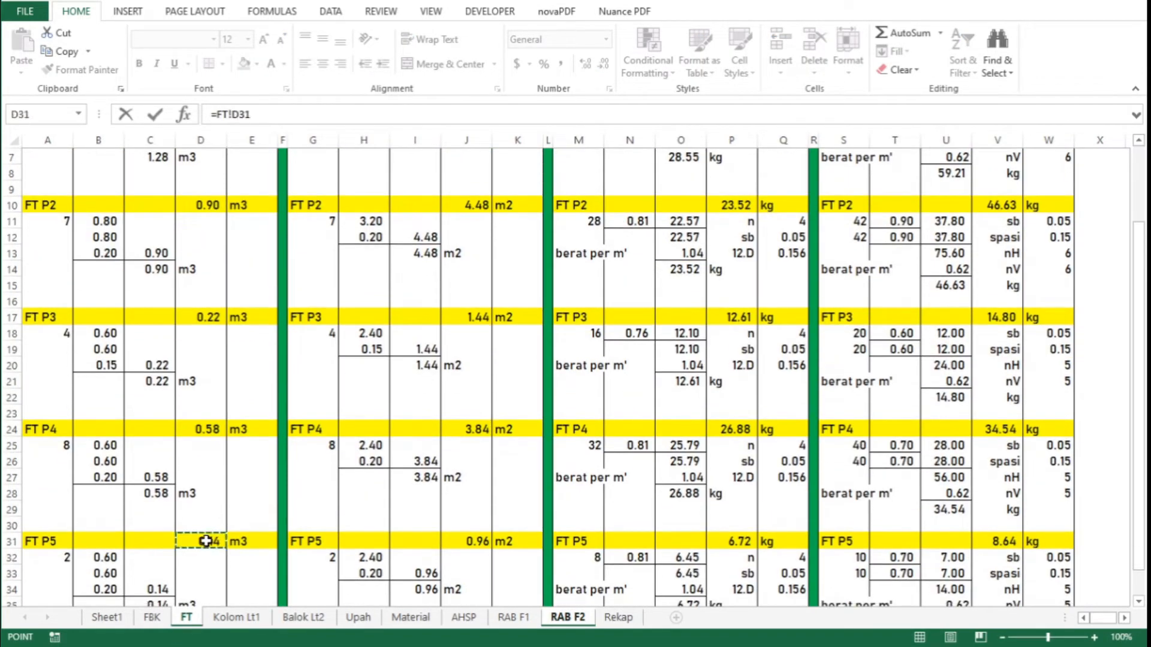
key("Return")
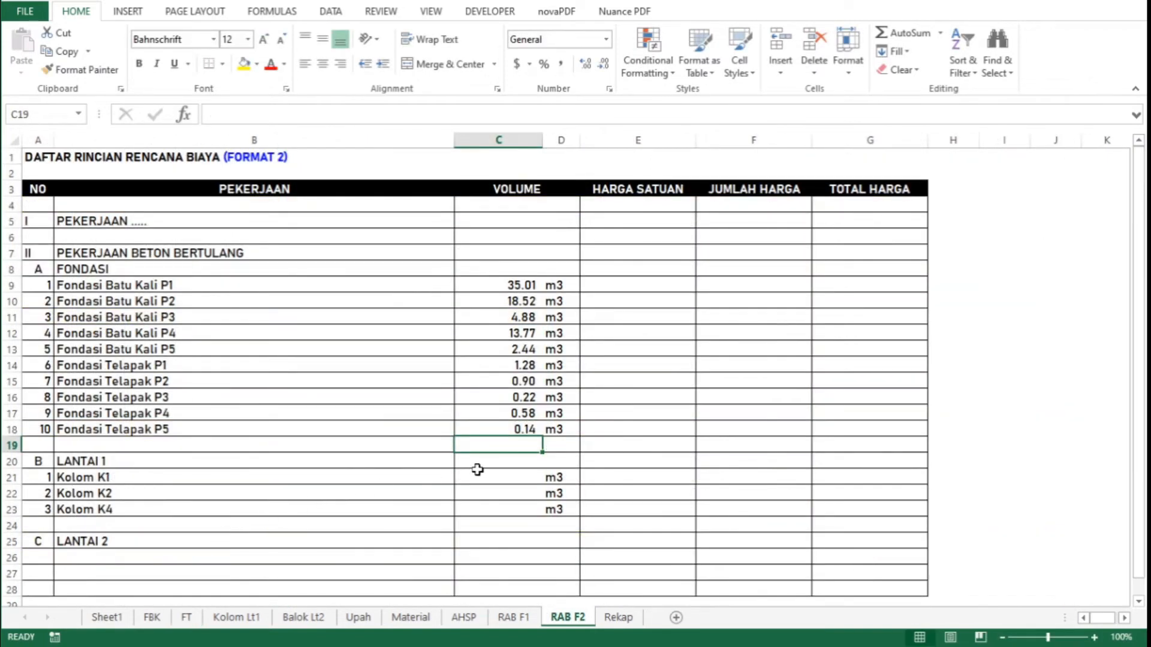
Under LANTAI 1, link the Kolom K1 volume in C21 to the concrete volume in D3 on the Kolom Lt1 sheet
left_click(505, 479)
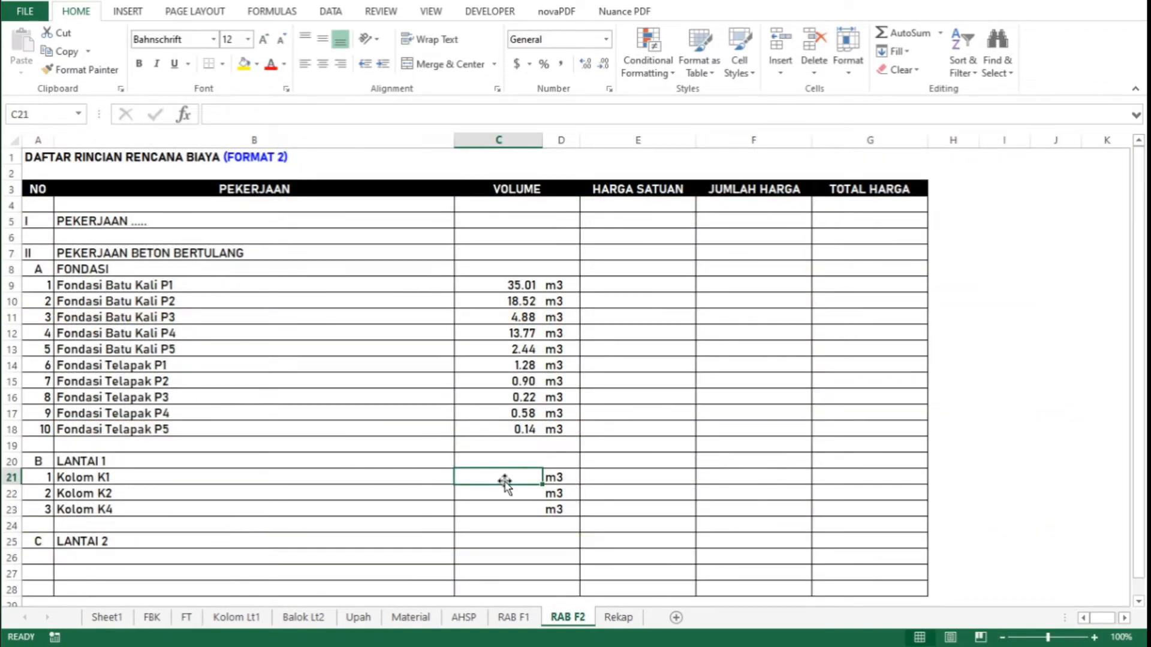
type("=")
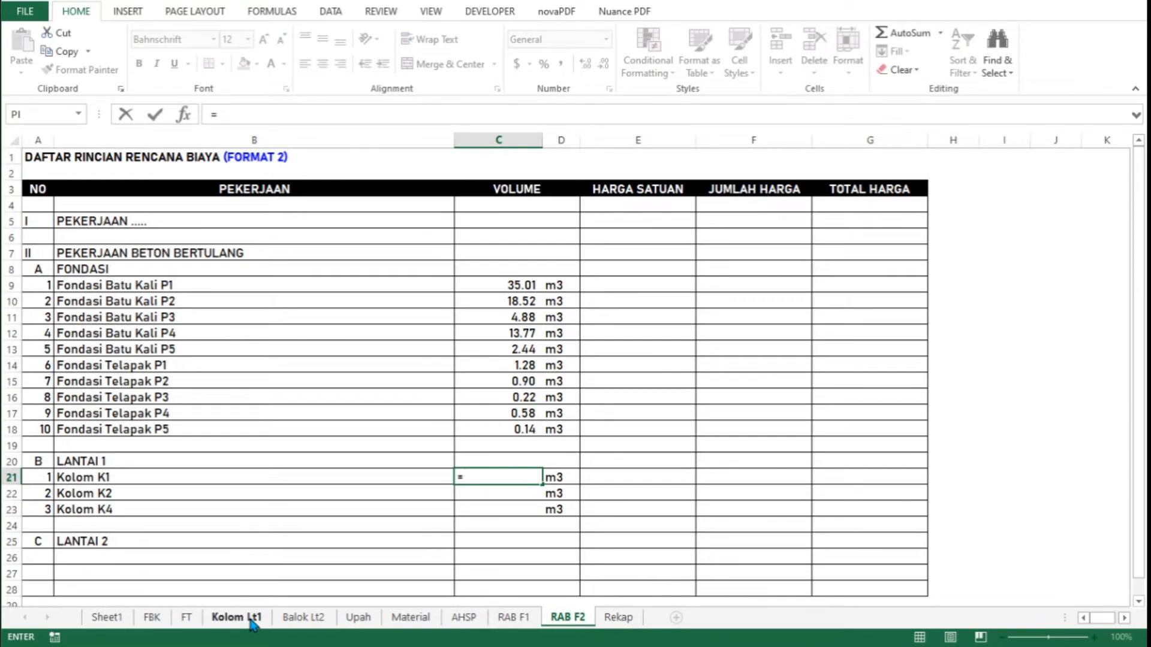
left_click(252, 623)
scroll(288, 394, "left", 3)
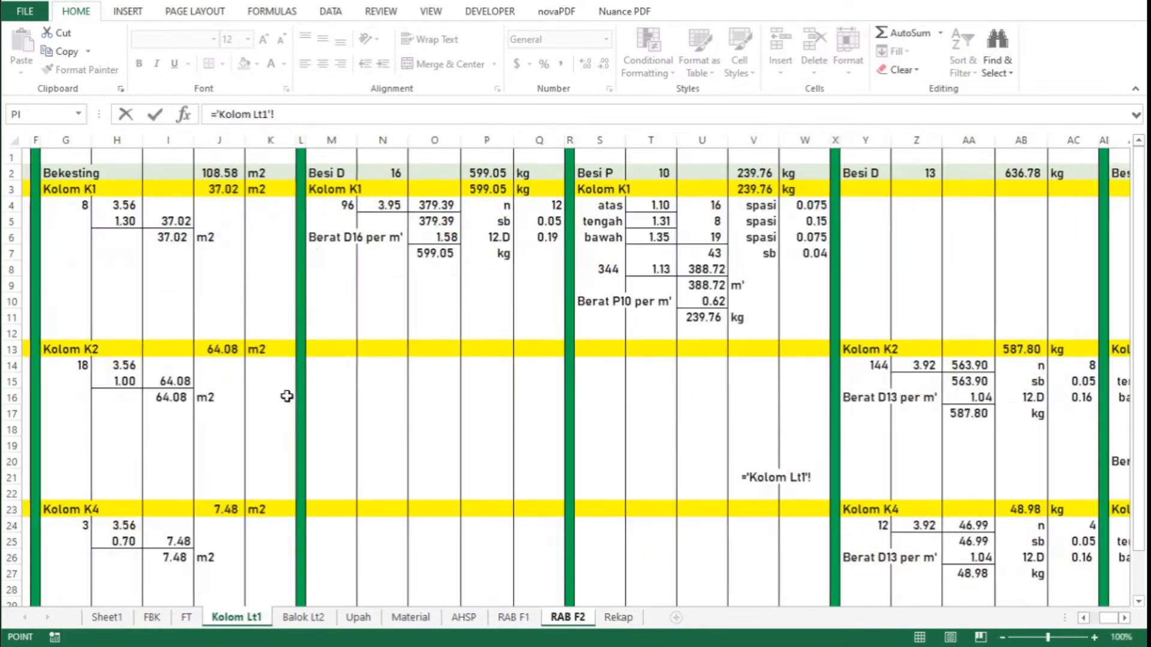
key("ctrl+Home")
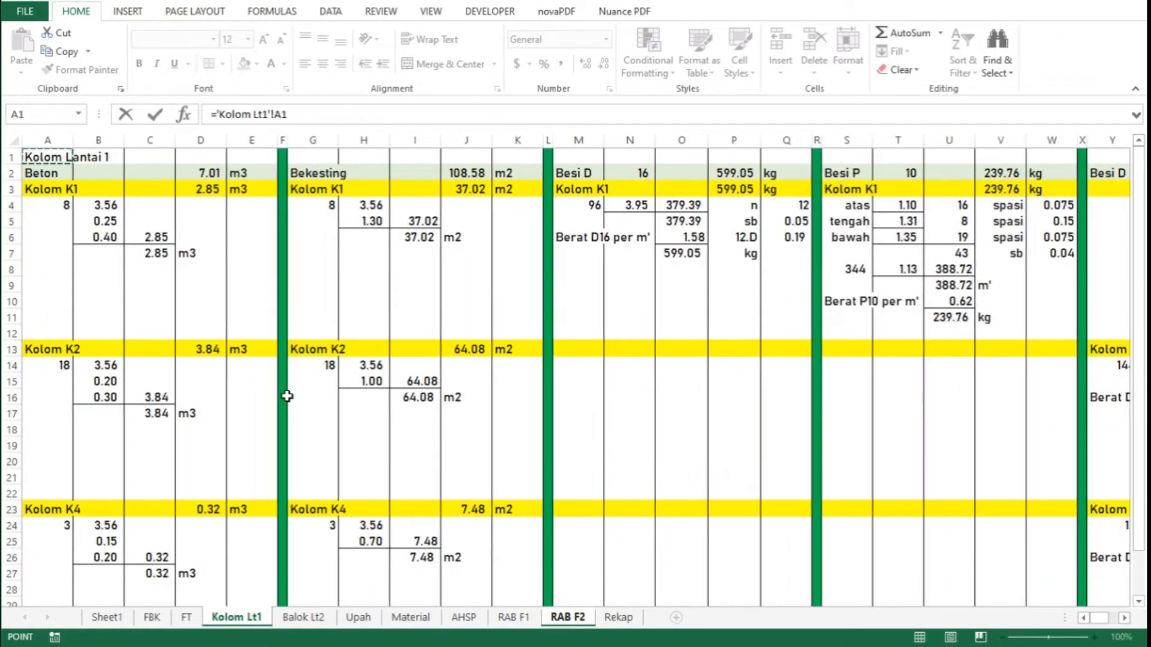
left_click(209, 191)
key("Return")
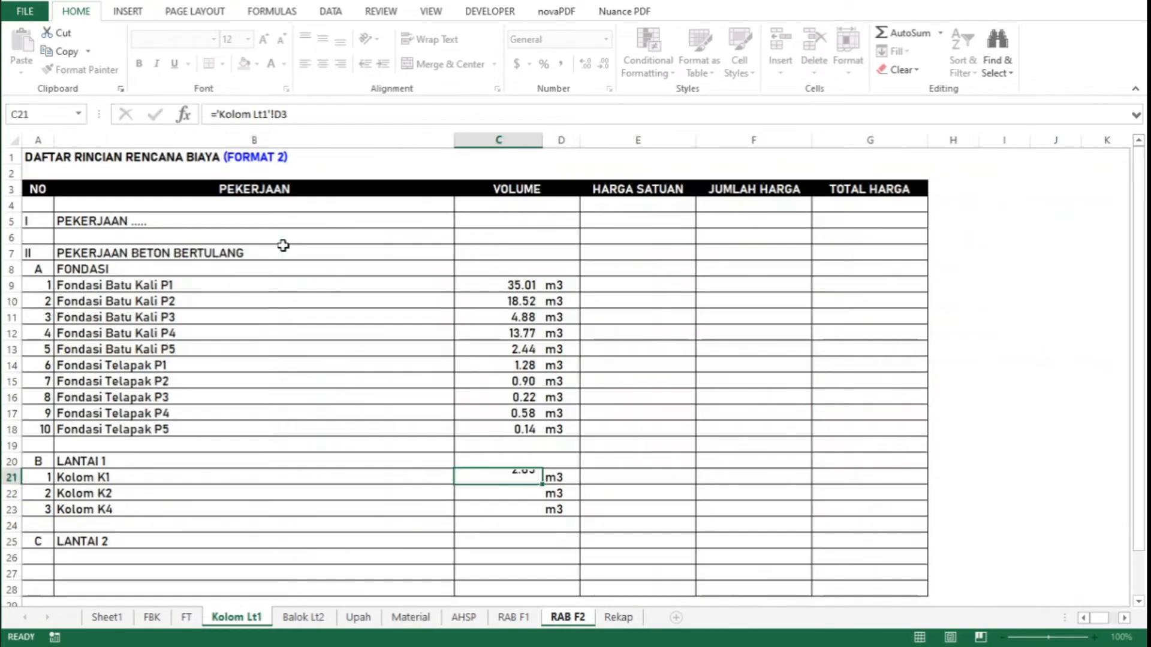
Link the Kolom K2 volume in C22 to its concrete volume in D13 on the Kolom Lt1 sheet
type("=")
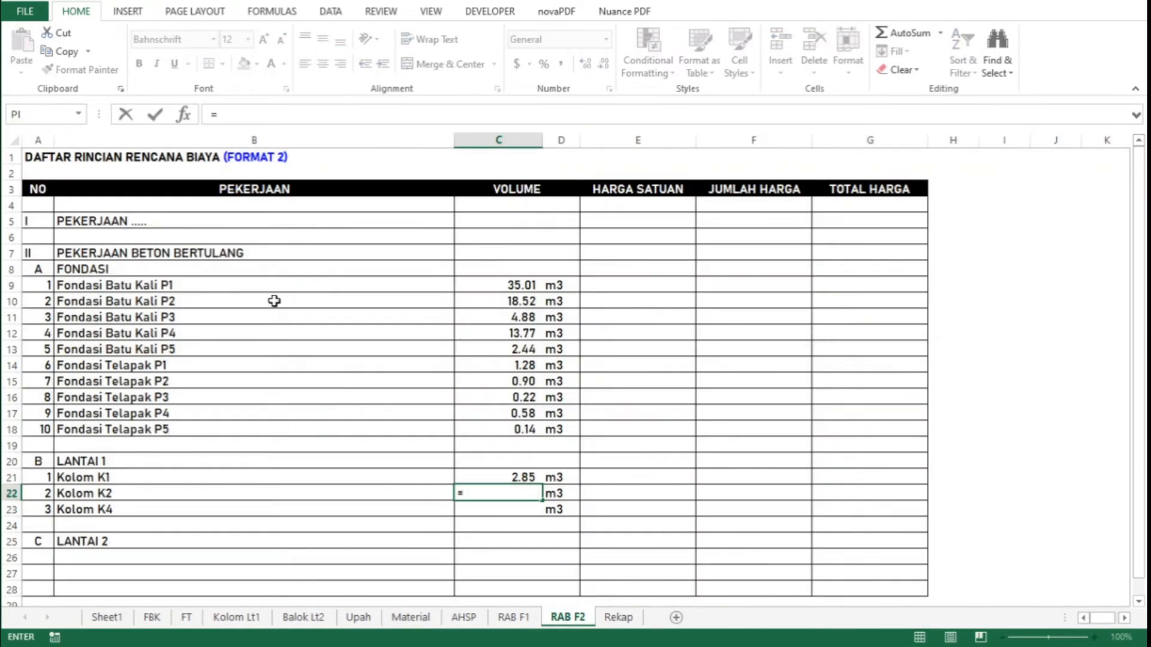
left_click(236, 618)
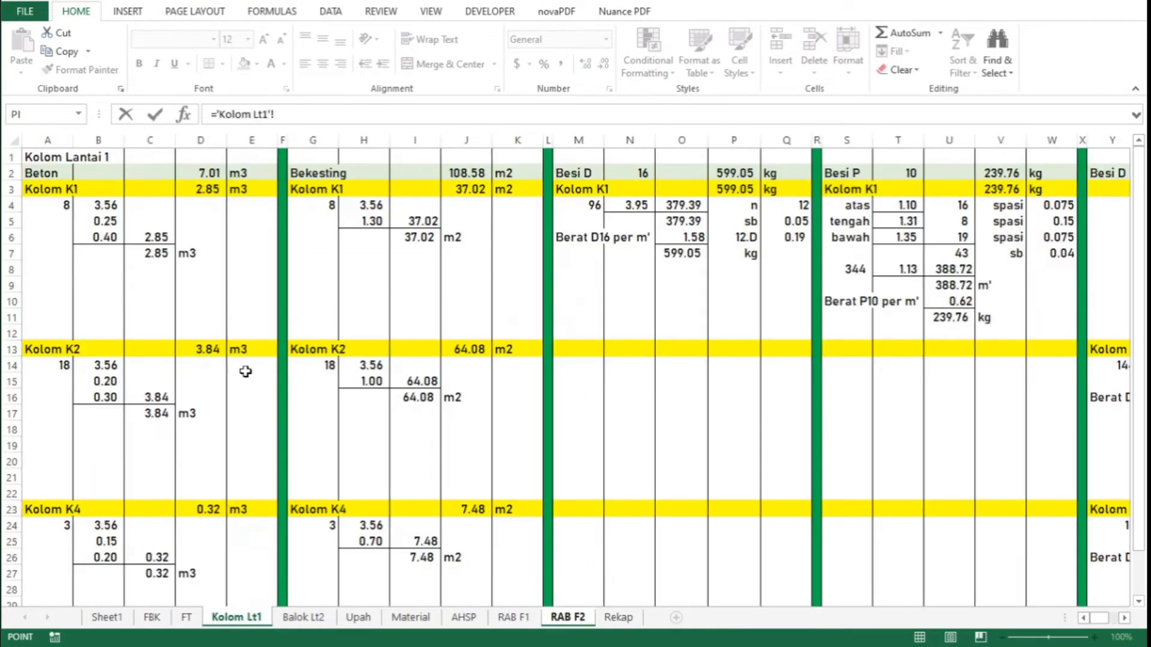
left_click(216, 352)
key("Return")
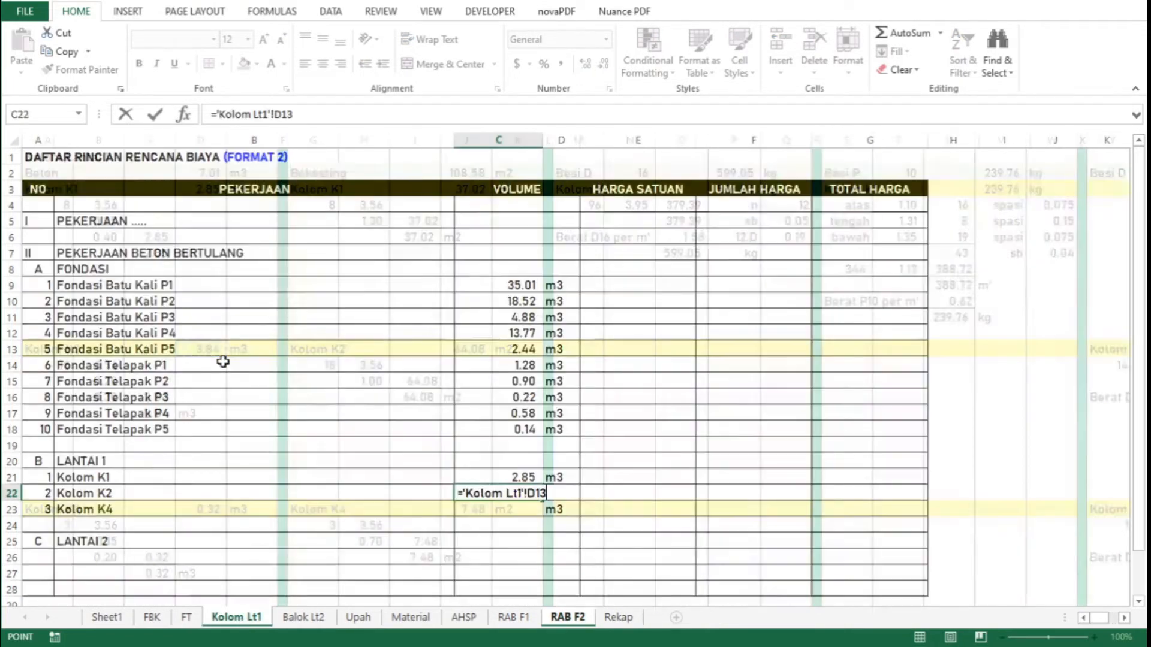
Link the Kolom K4 volume in C23 to its concrete volume in D23 on the Kolom Lt1 sheet
type("=")
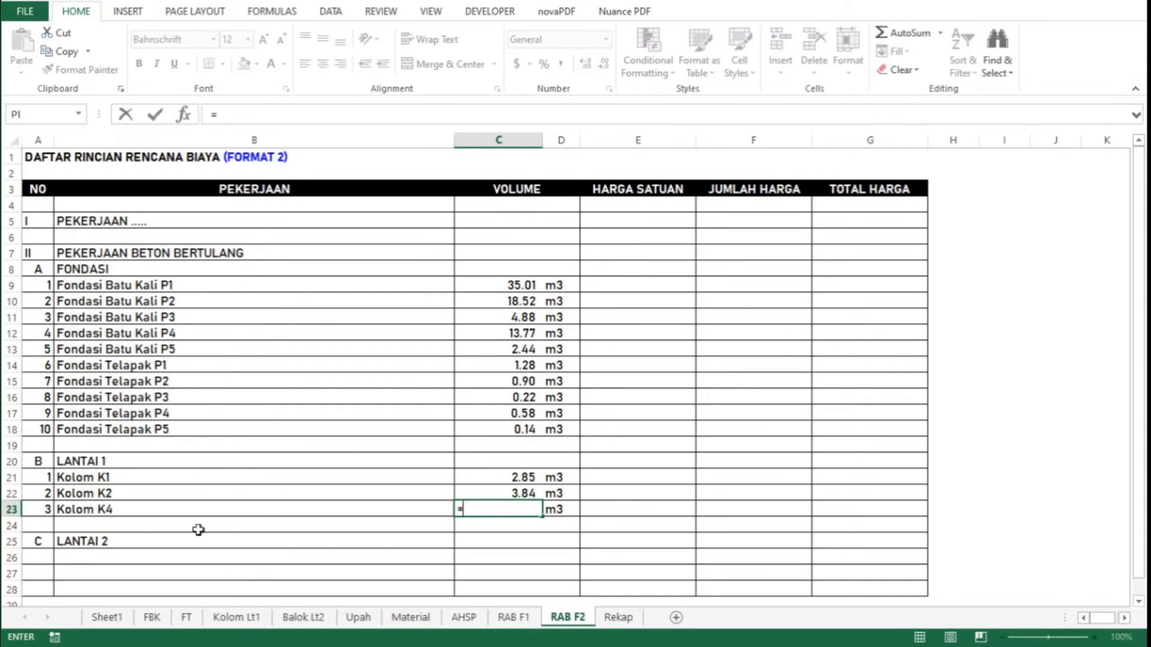
left_click(236, 618)
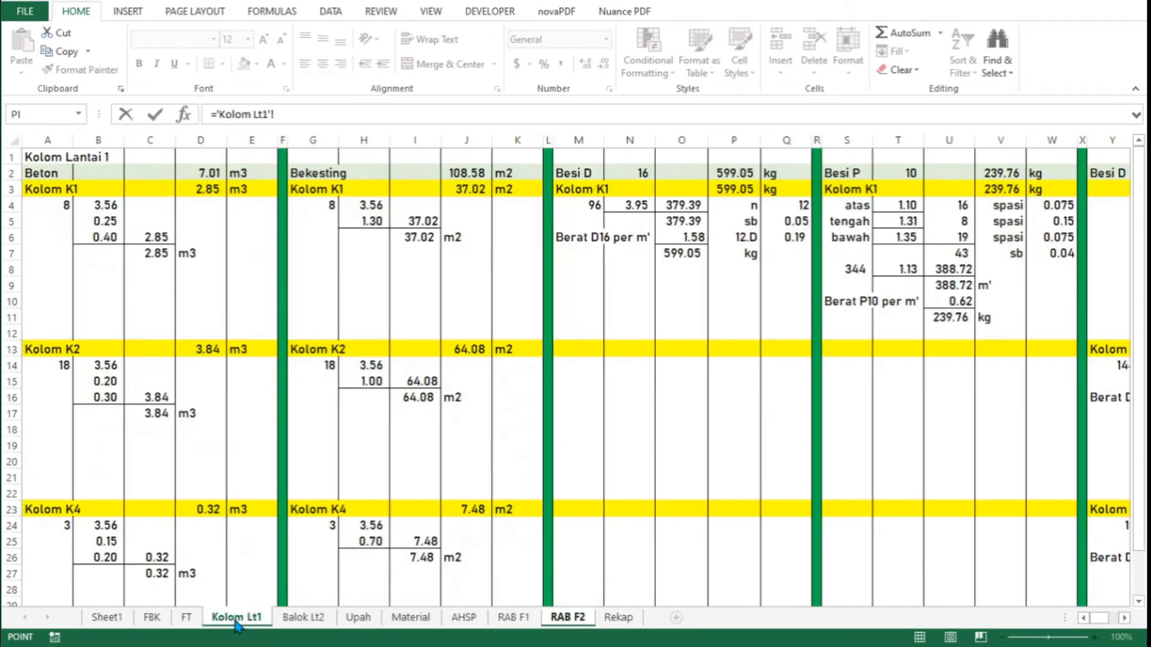
left_click(205, 511)
key("Return")
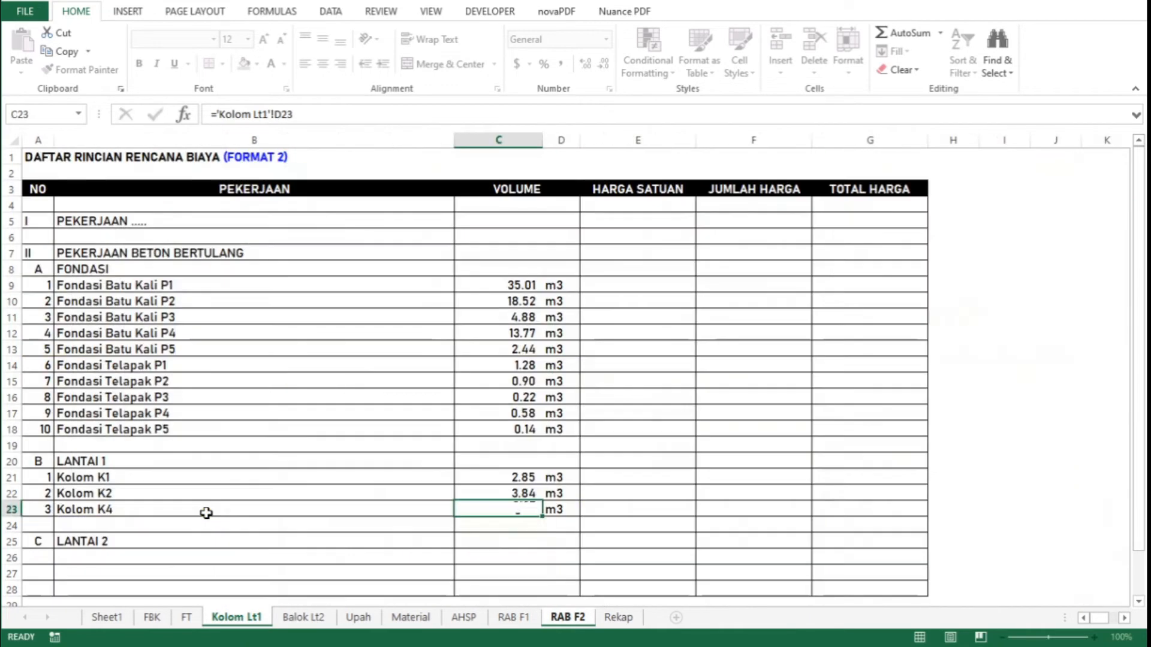
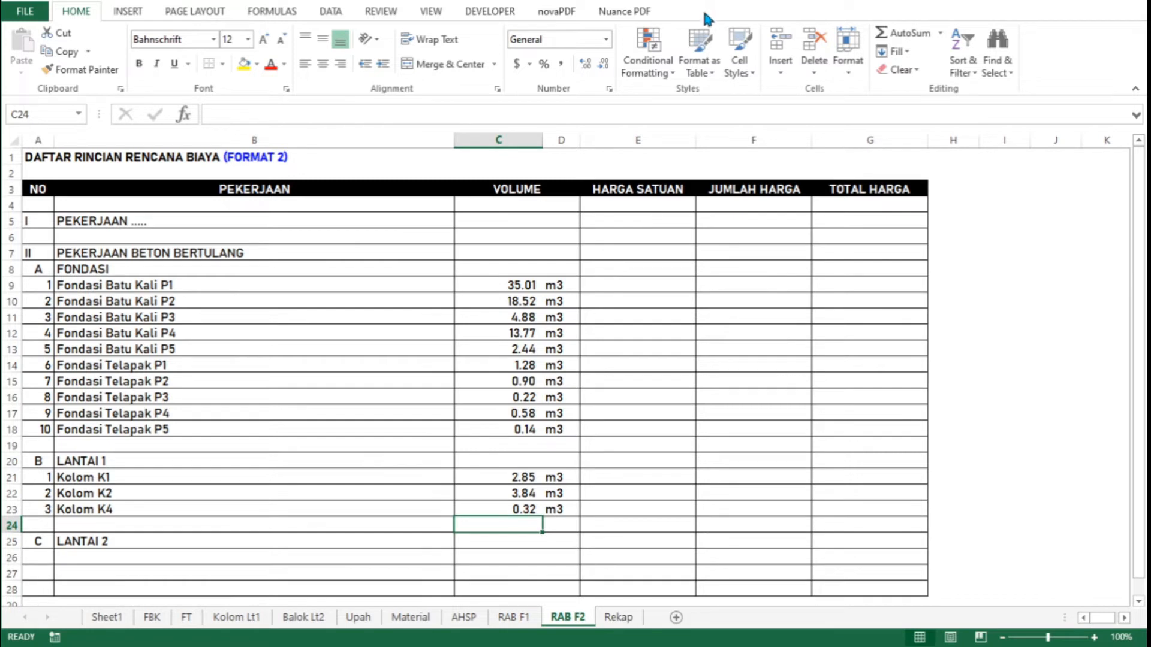
Set the unit price of Fondasi Batu Kali P1 in E9 to the named value A_FondasiBatuKali
left_click(648, 285)
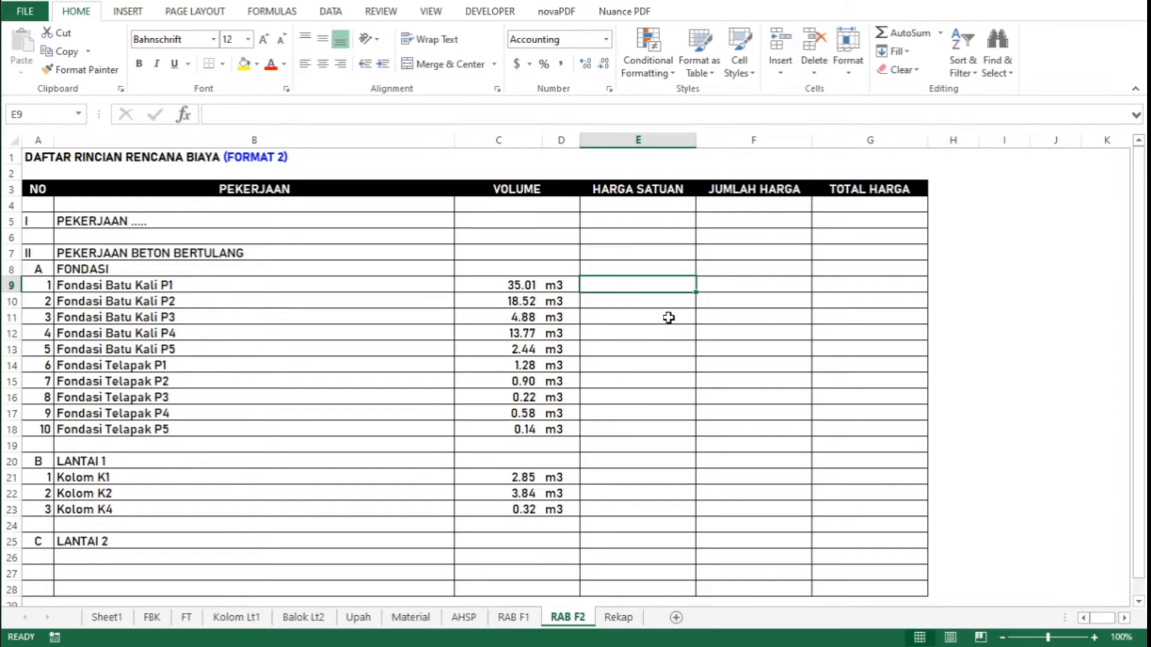
type("=a_")
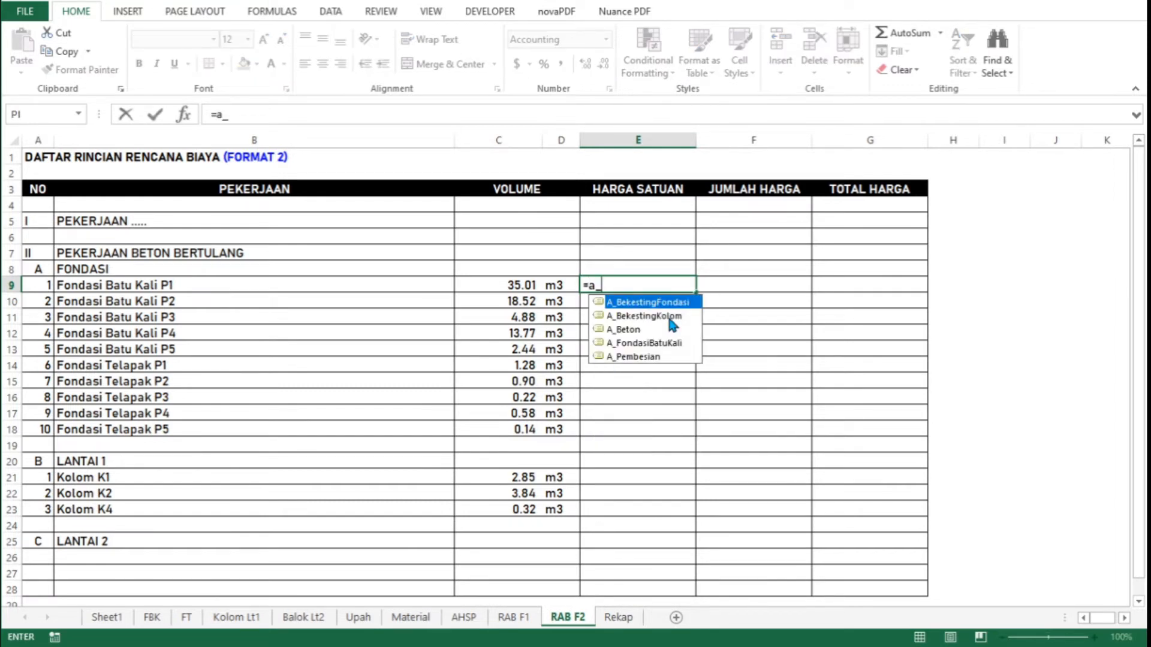
double_click(662, 344)
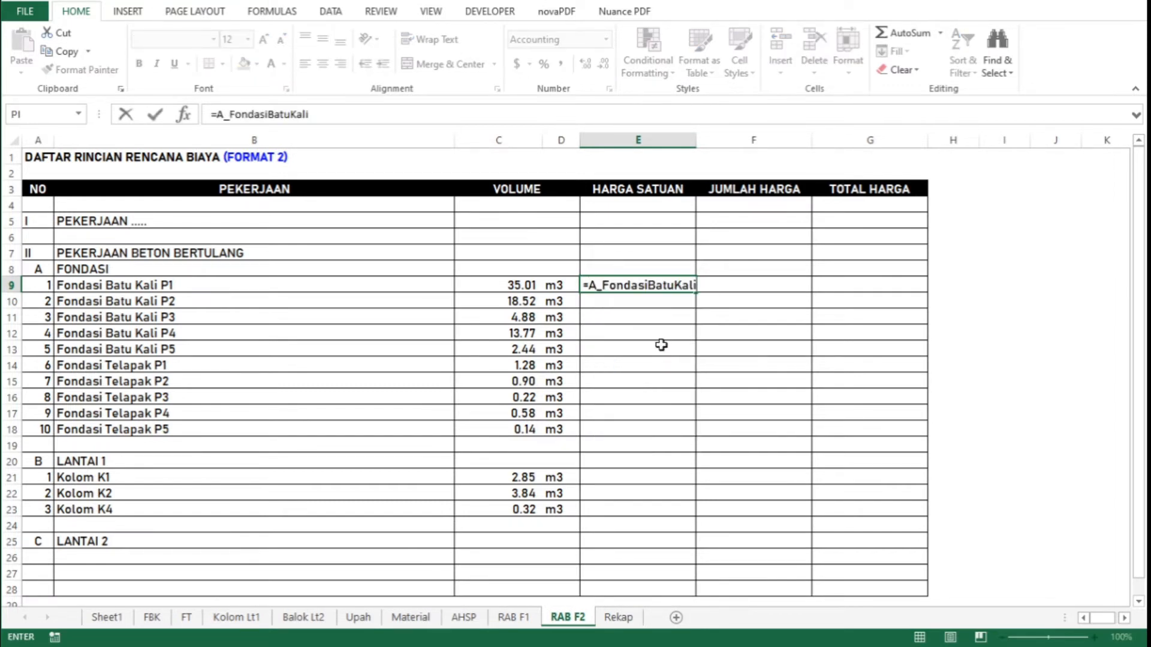
key("Return")
key("Up")
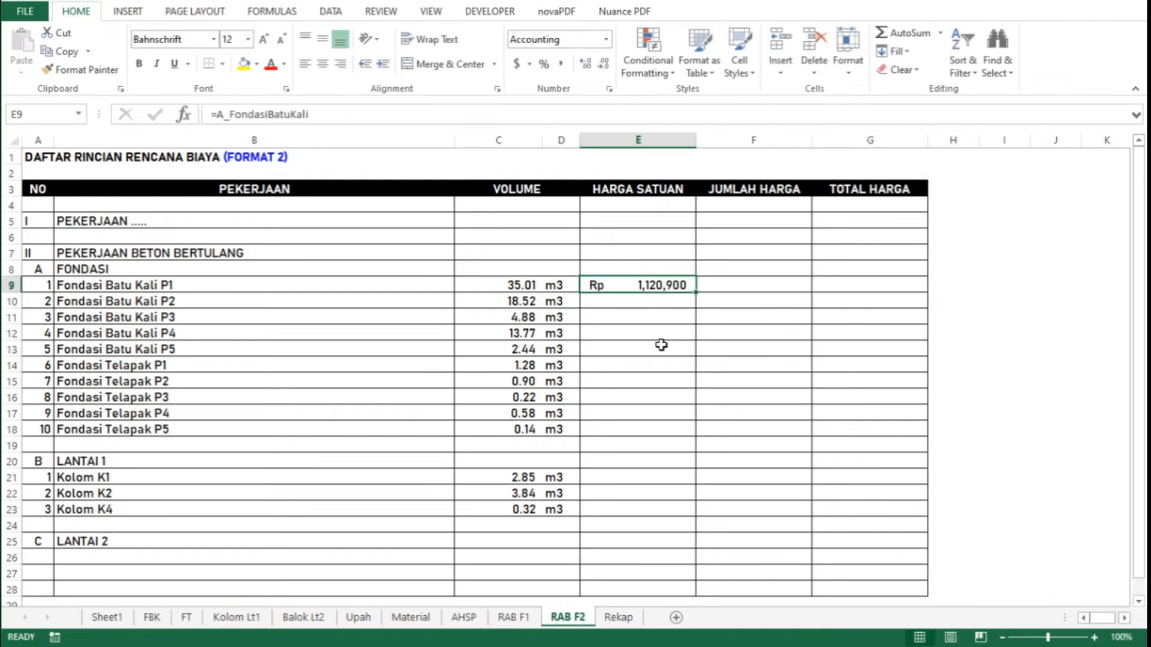
Copy the Fondasi Batu Kali P1 unit price from E9 to the P2 through P5 rows, E10:E13
key("ctrl+c")
key("Down")
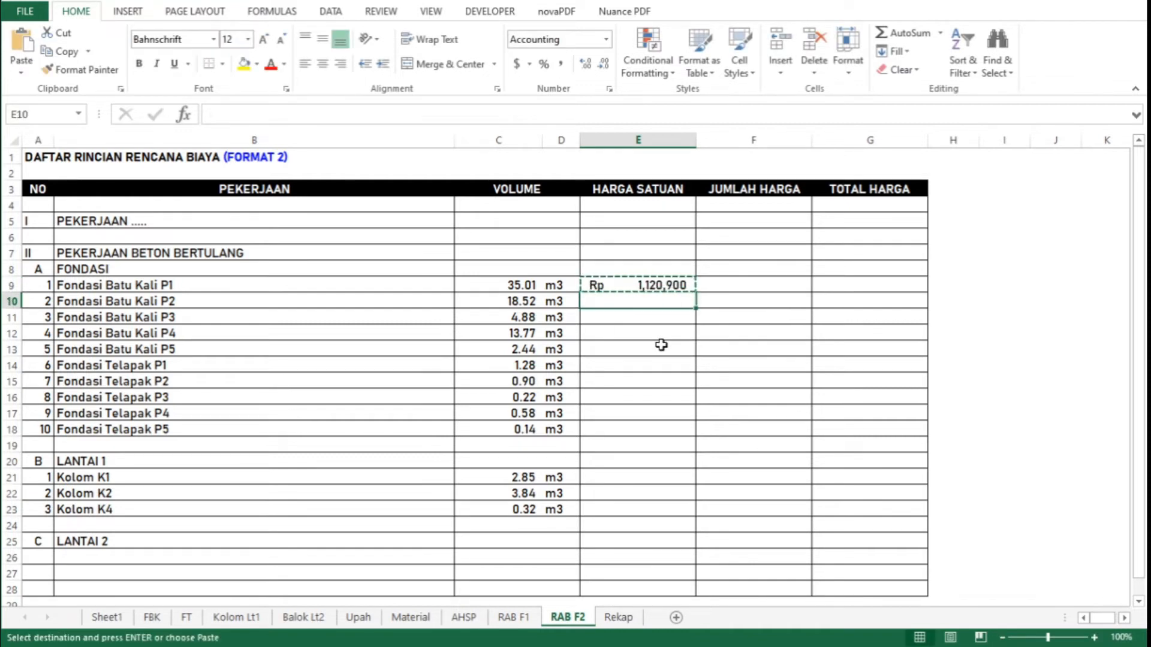
key("shift+Down")
key("shift+Down")
key("shift+Down")
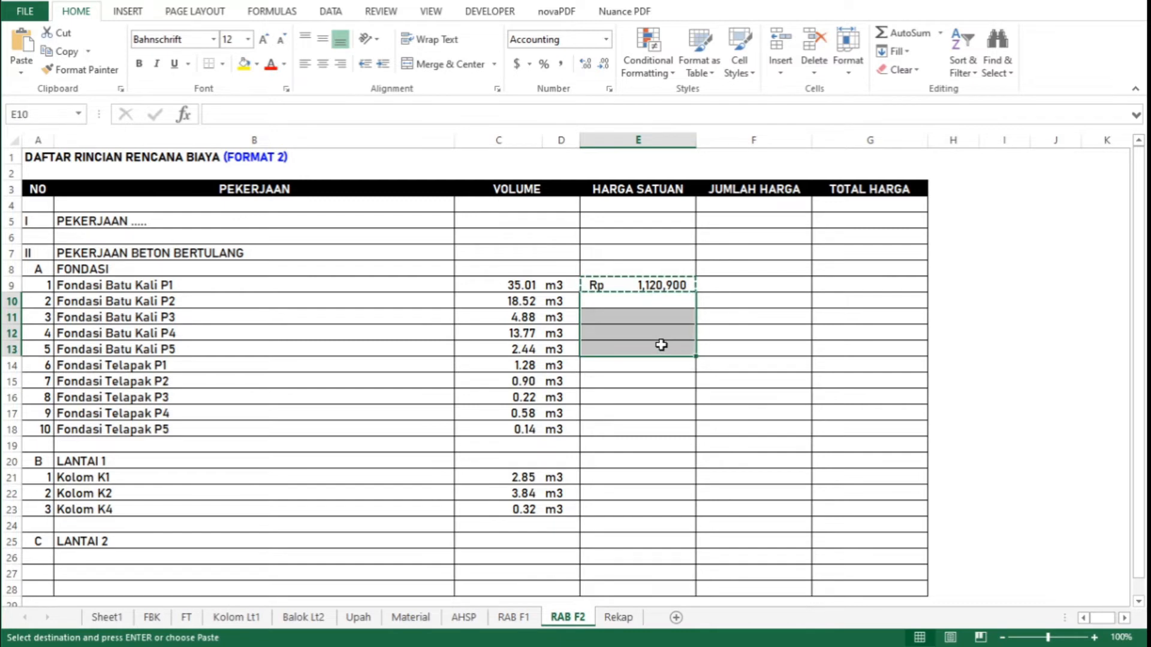
key("Return")
left_click(661, 345)
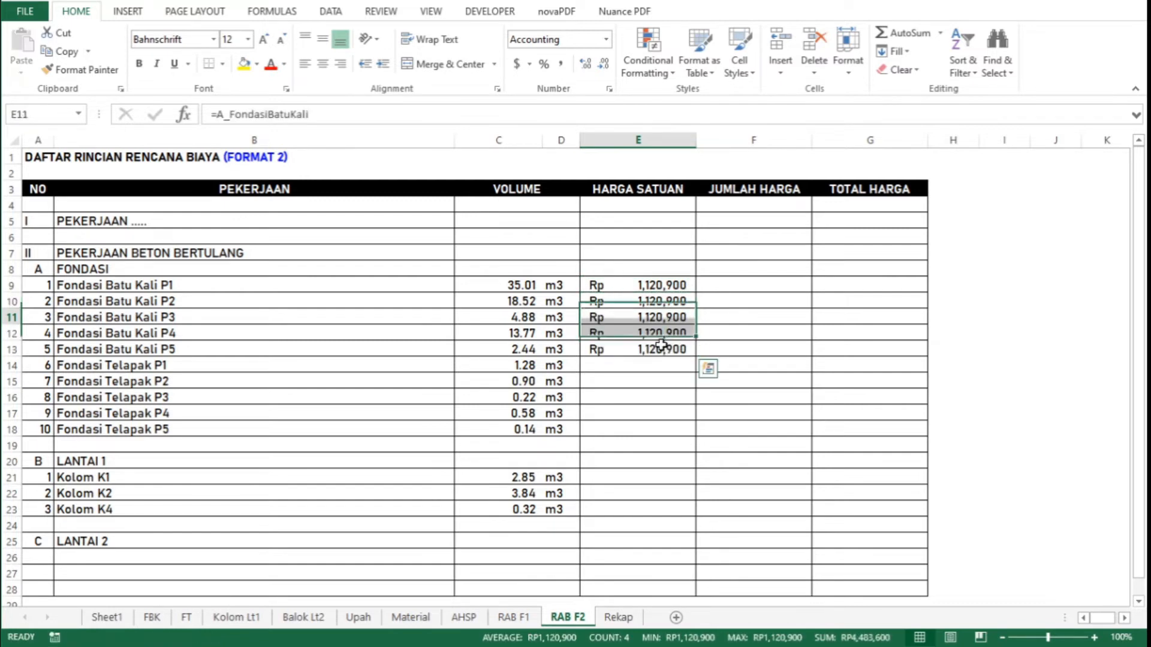
key("Down")
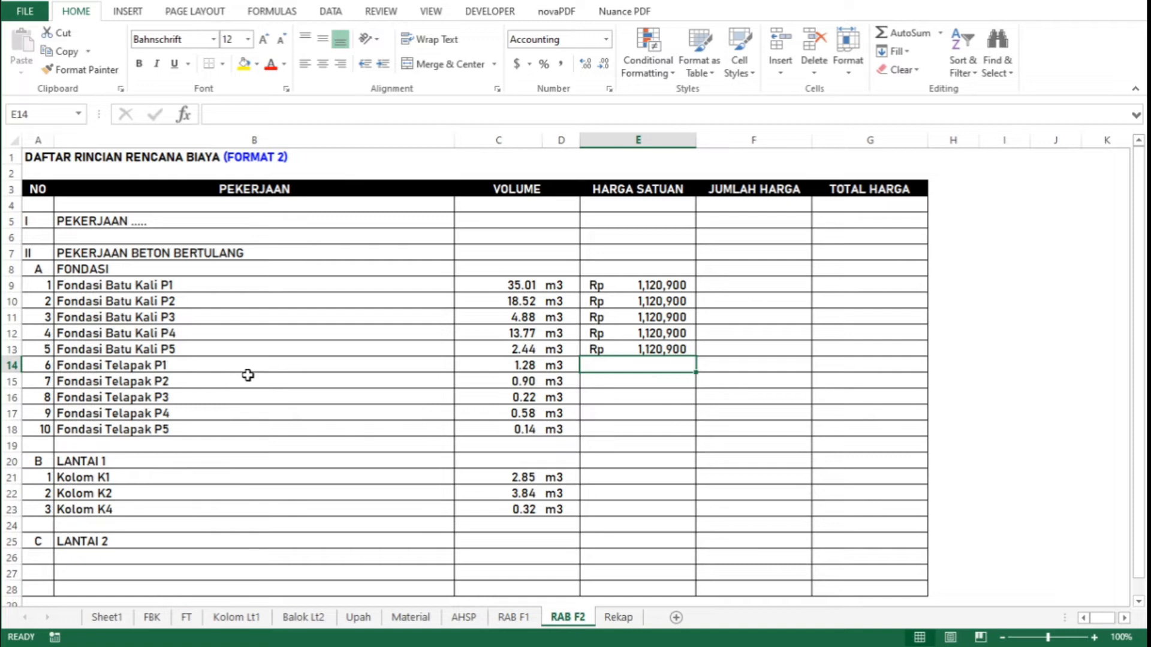
On the FT sheet, enter the labels Beton, Bekesting and Besi in cells Y4 to Y6, beside the quantity tables
left_click(186, 618)
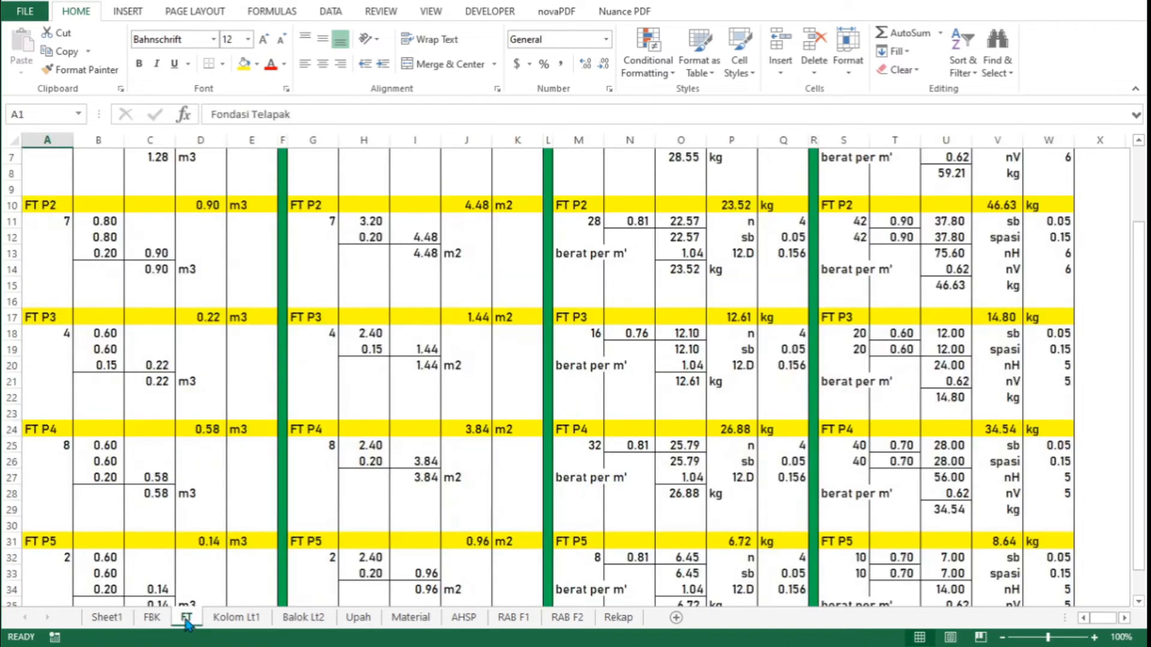
key("ctrl+Home")
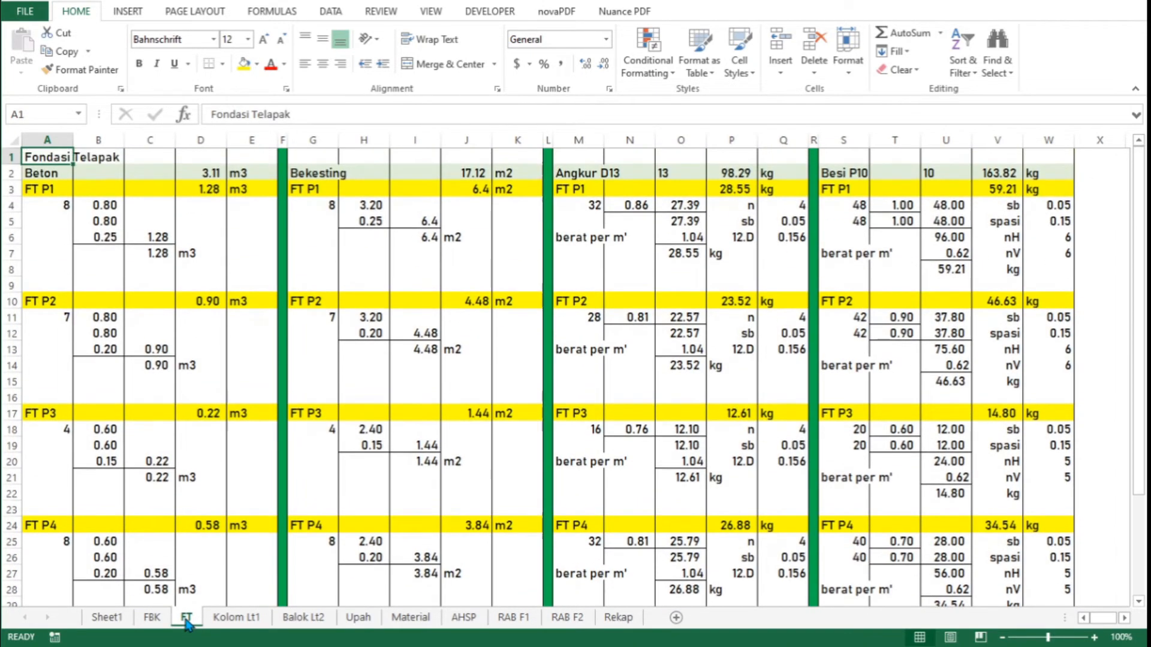
key("Down")
key("Down")
key("Right")
key("Right")
key("Right")
key("Right")
key("Right")
key("Right")
key("Right")
key("Right")
key("Right")
key("Right")
key("Right")
key("Right")
key("Right")
key("Right")
key("Right")
key("Right")
key("Right")
key("Right")
key("Right")
key("Right")
key("Right")
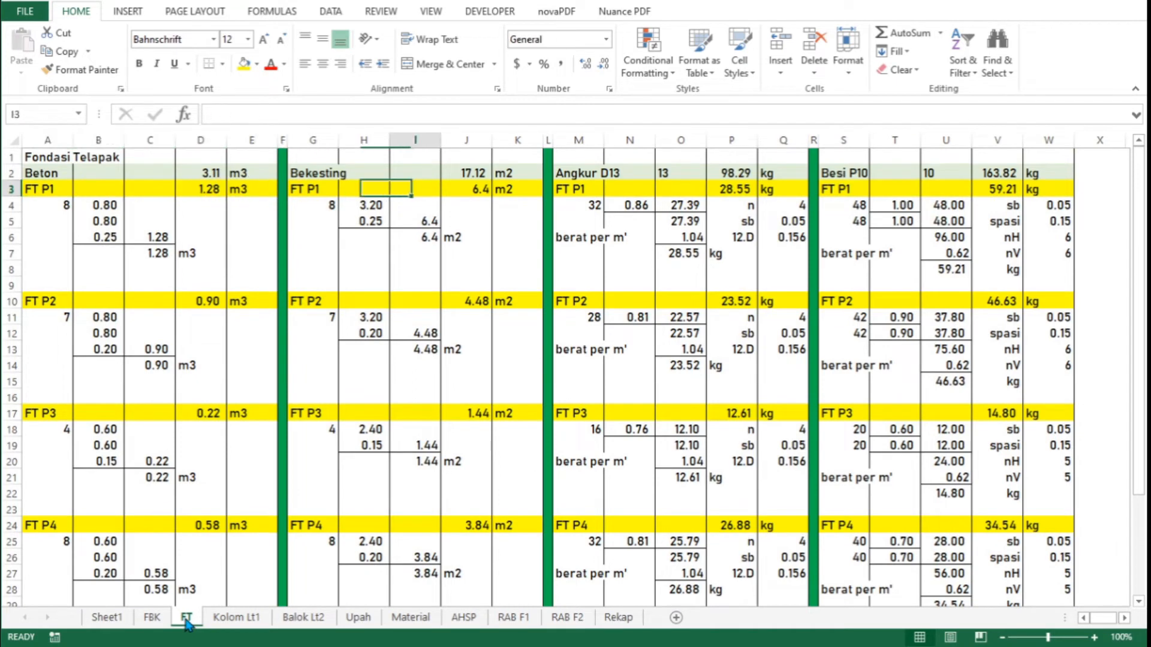
key("Right")
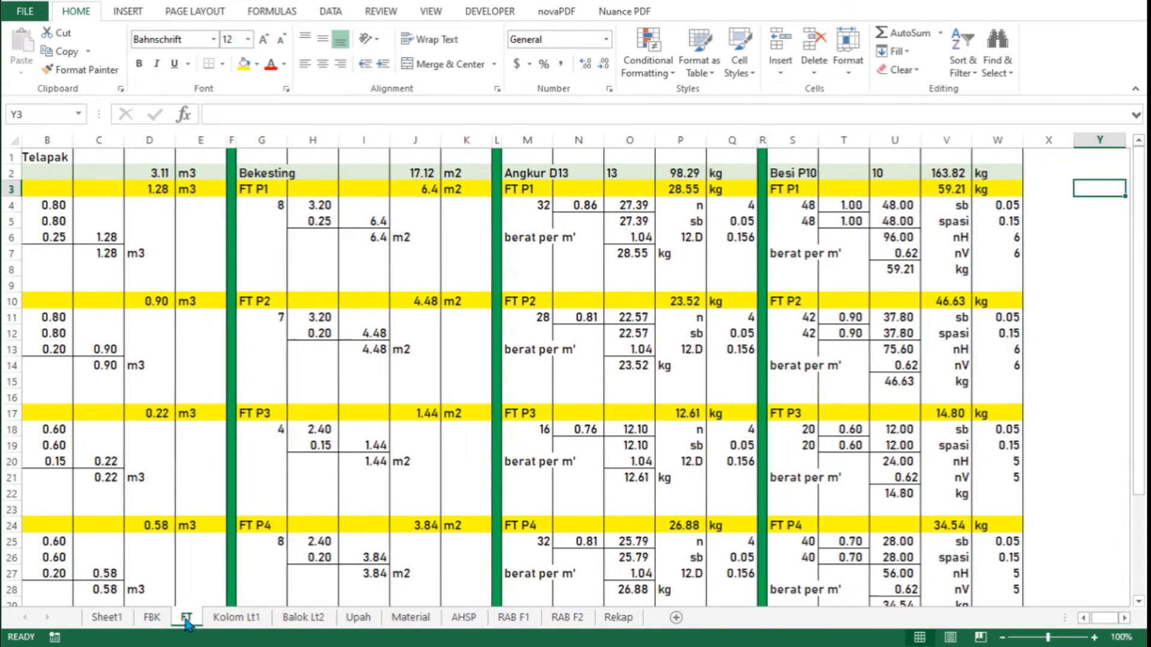
key("Down")
key("Up")
key("Down")
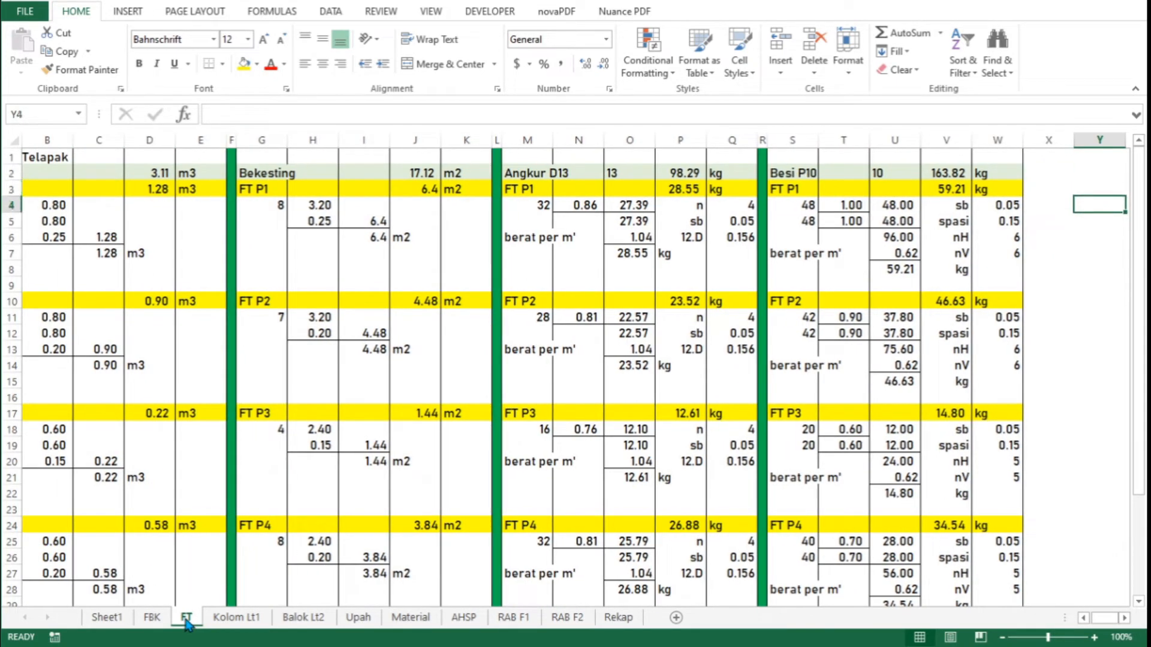
type("Beton")
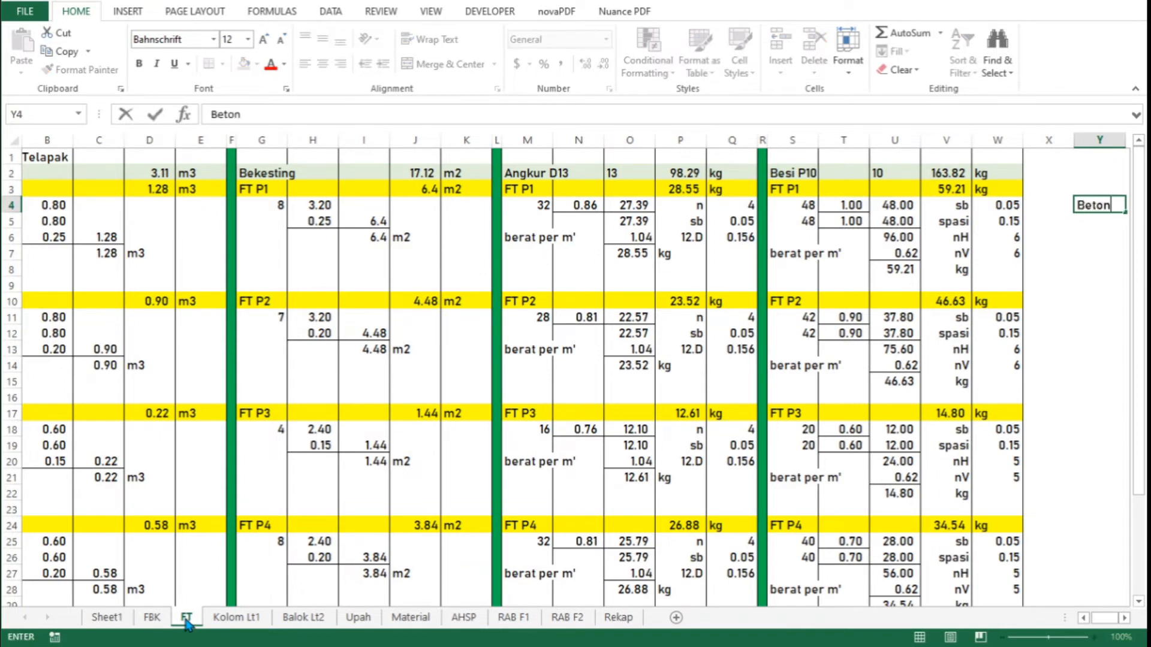
key("Return")
type("Beke")
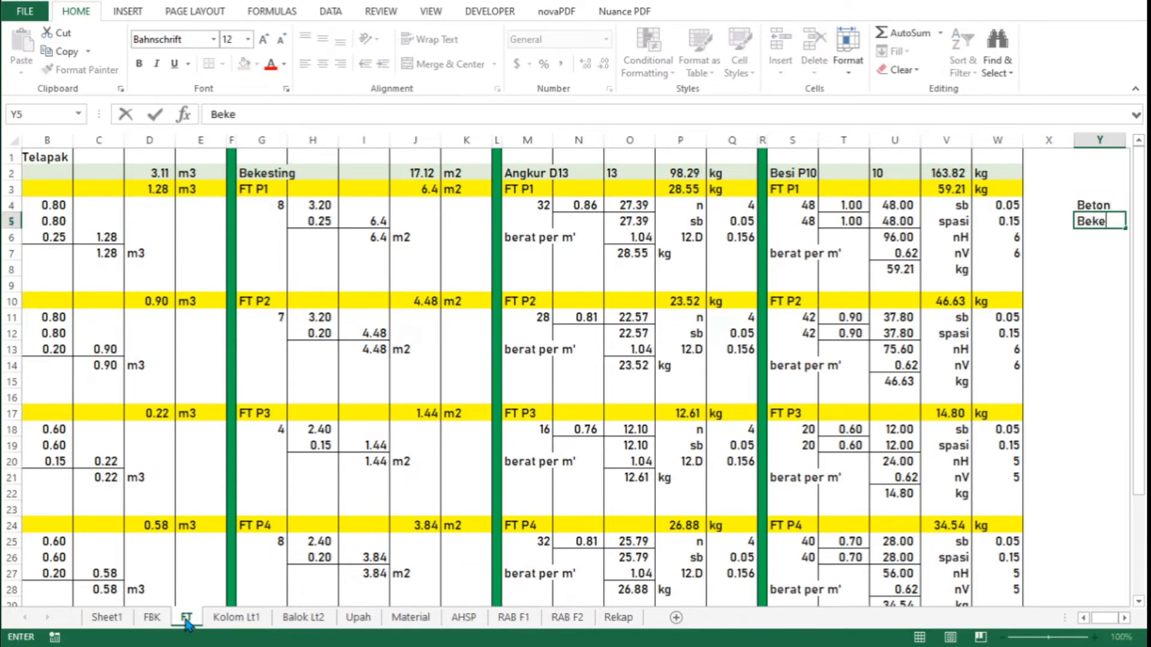
type("sting")
key("Return")
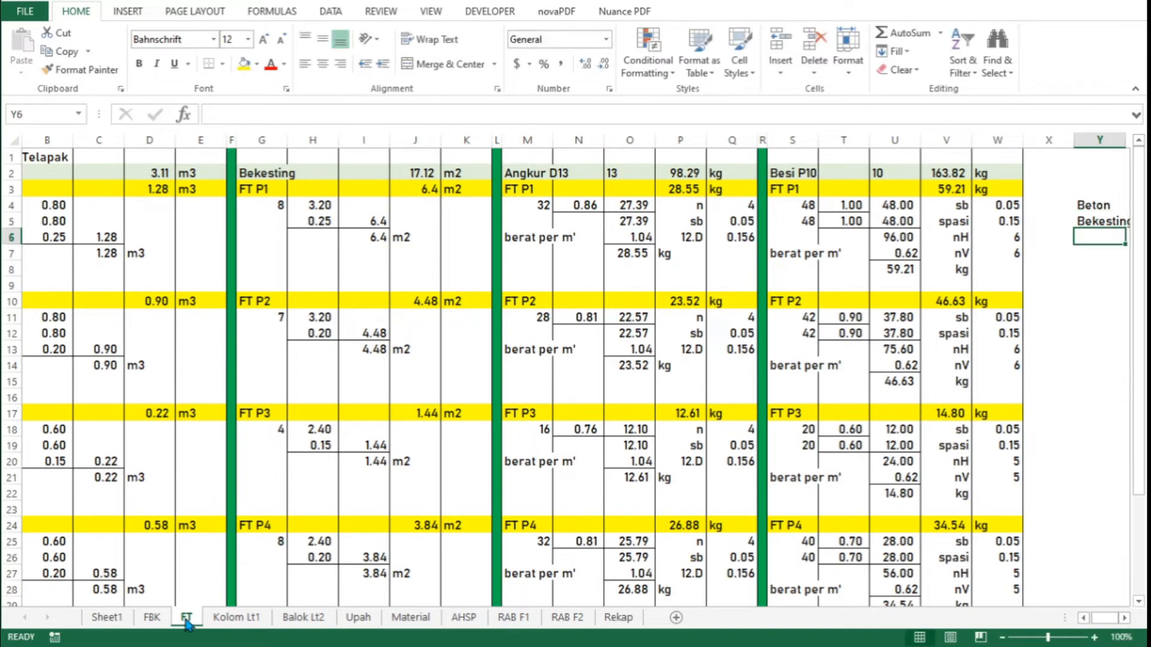
type("Bes")
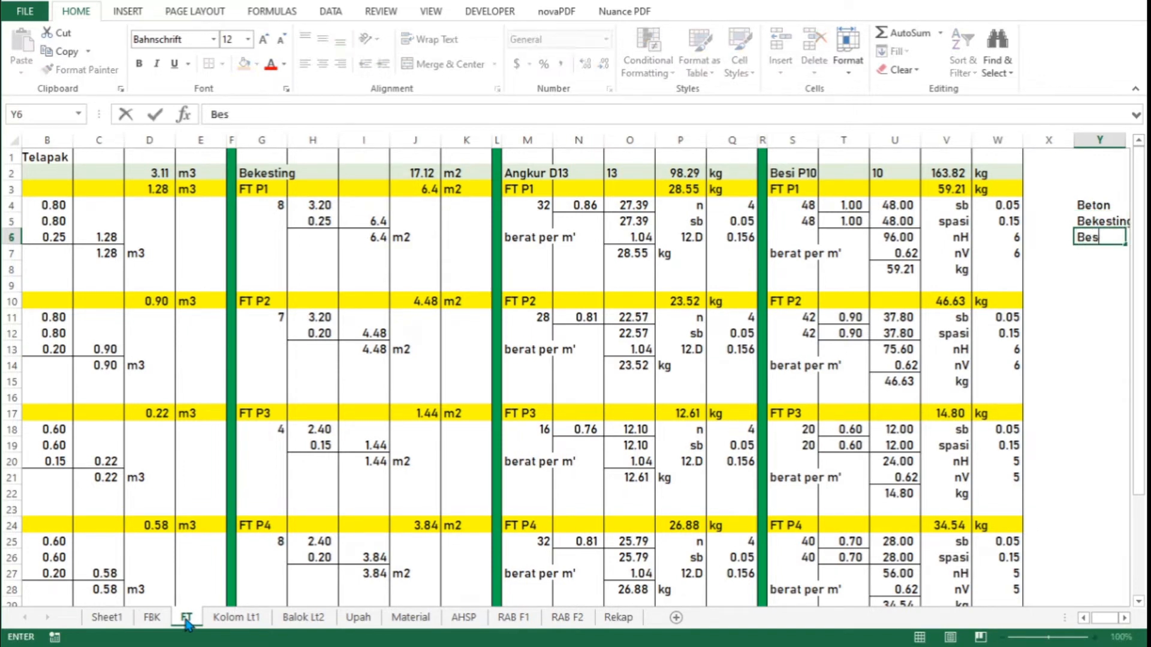
type("i")
key("Tab")
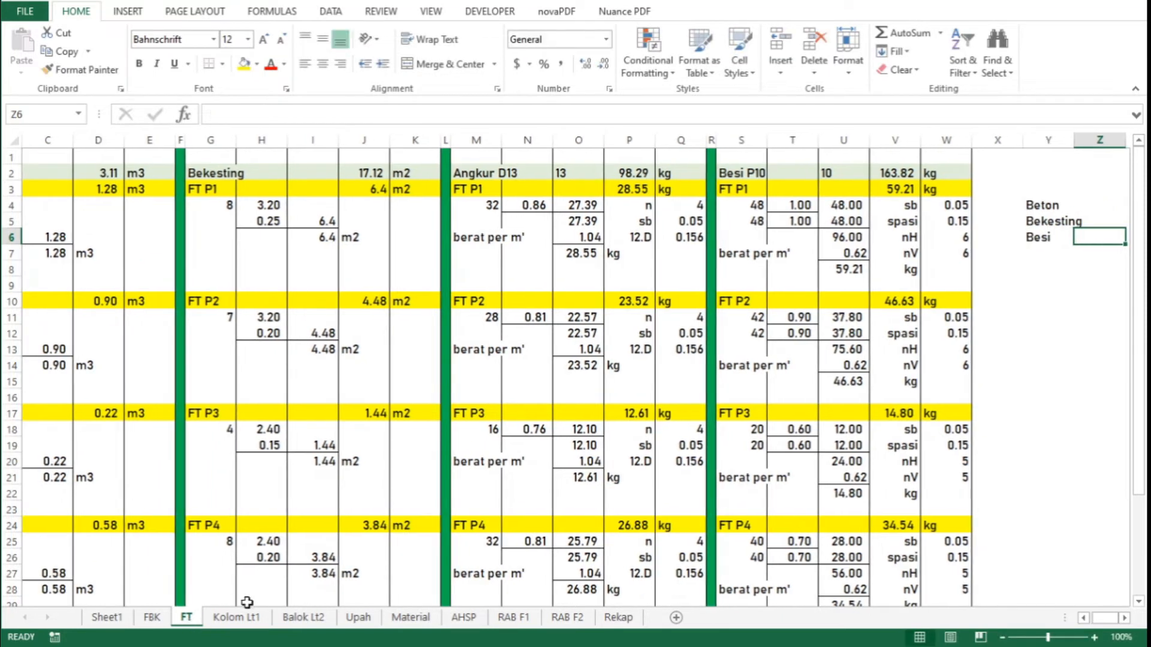
Enter 1 in Z4 beside the Beton label and fit column Y to its widest label
key("Up")
key("Up")
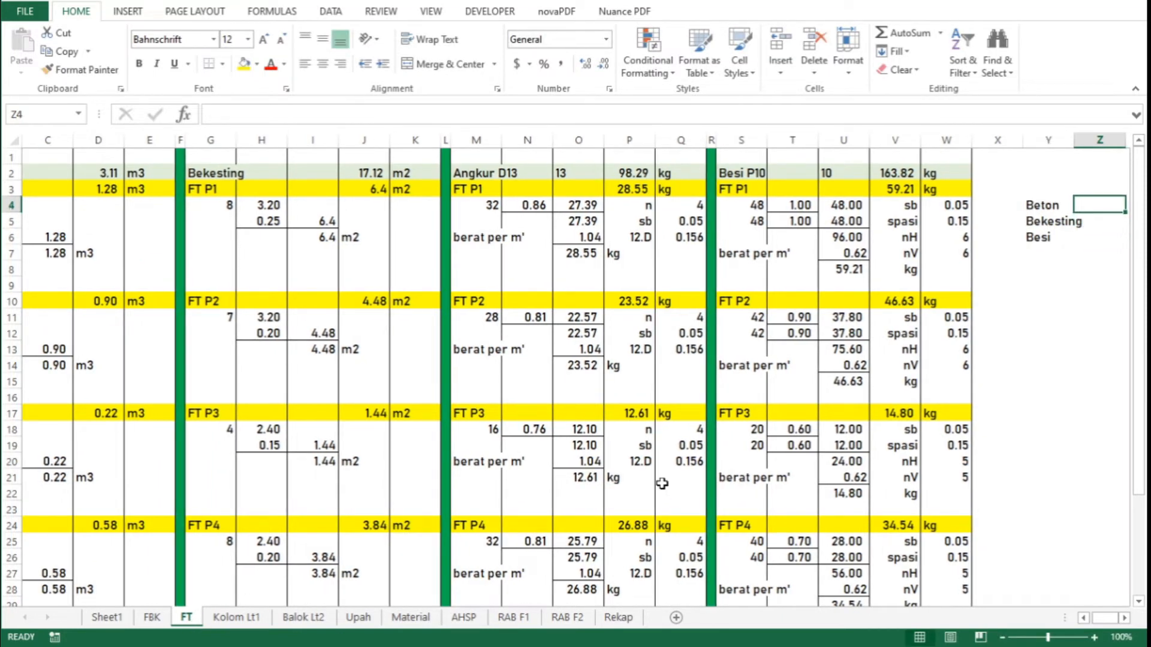
type("1")
key("Return")
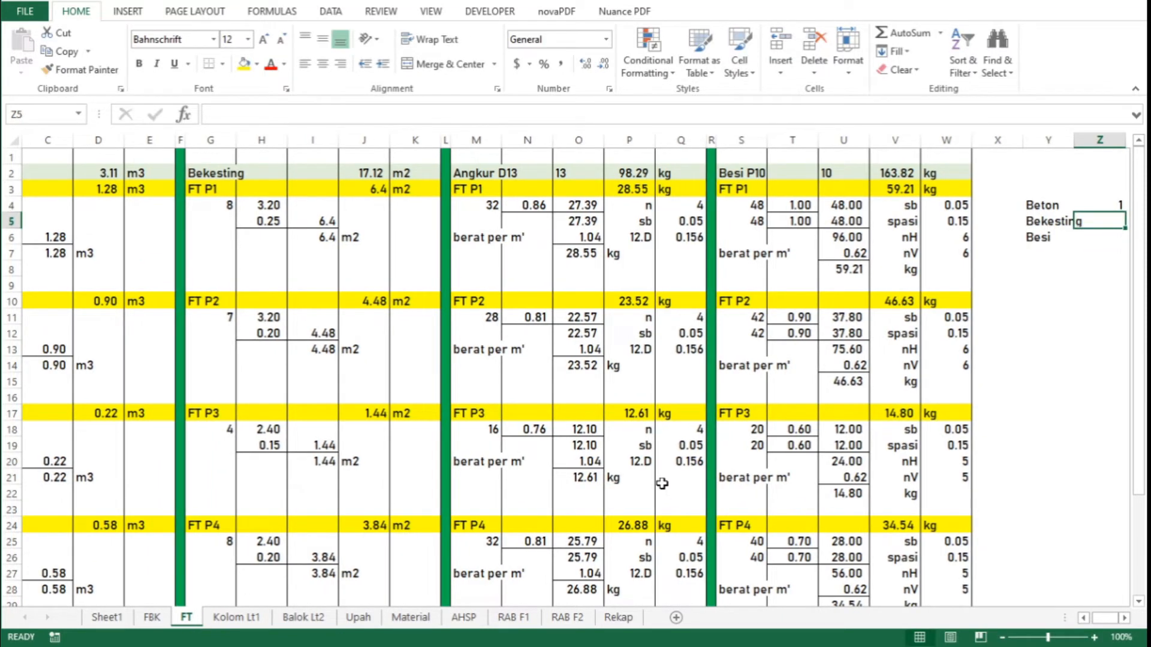
key("Up")
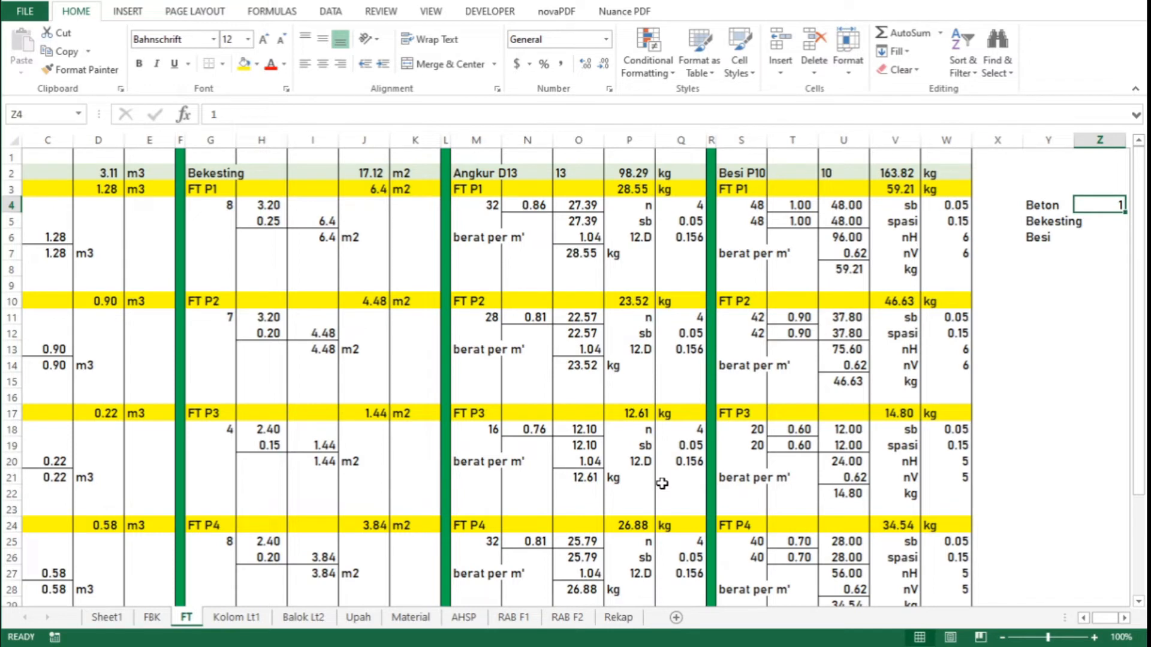
left_click_drag(1074, 144, 1074, 144)
double_click(1075, 142)
Examine the FT P1 concrete volume in D3 and formwork area in J3 alongside the Beton, Bekesting and Besi labels
key("Left")
key("Left")
key("Left")
key("Left")
key("Left")
key("Left")
key("Left")
key("Left")
key("Left")
key("Left")
key("Left")
key("Left")
key("Left")
key("Left")
key("Left")
key("Left")
key("Left")
key("Left")
key("Left")
key("Left")
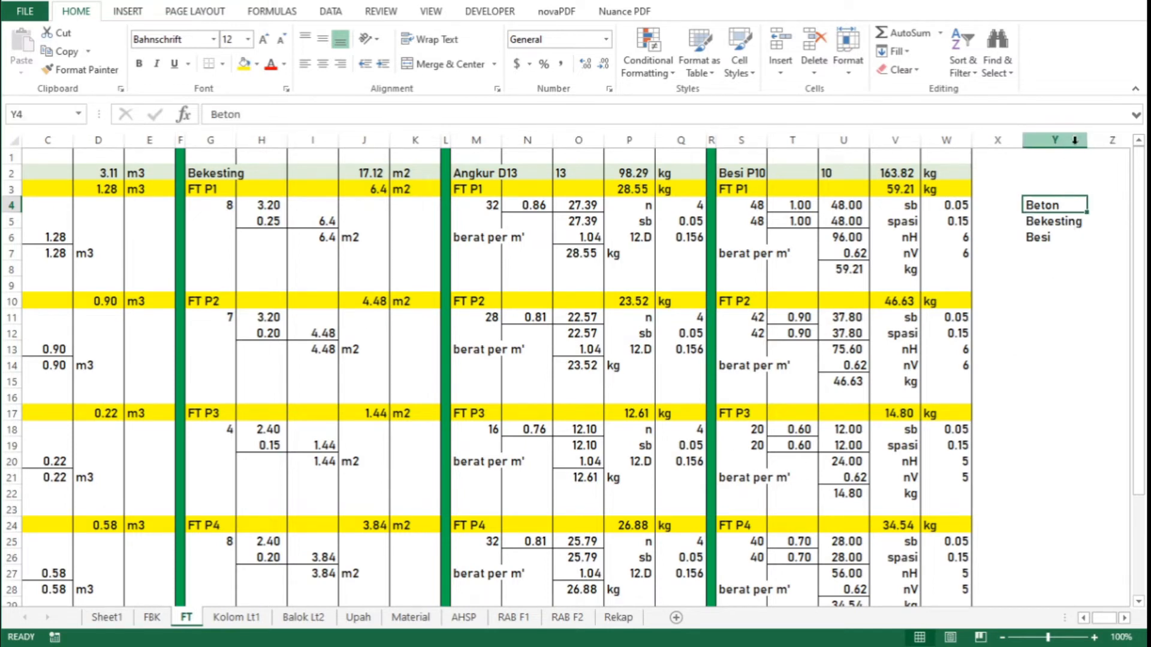
key("Up")
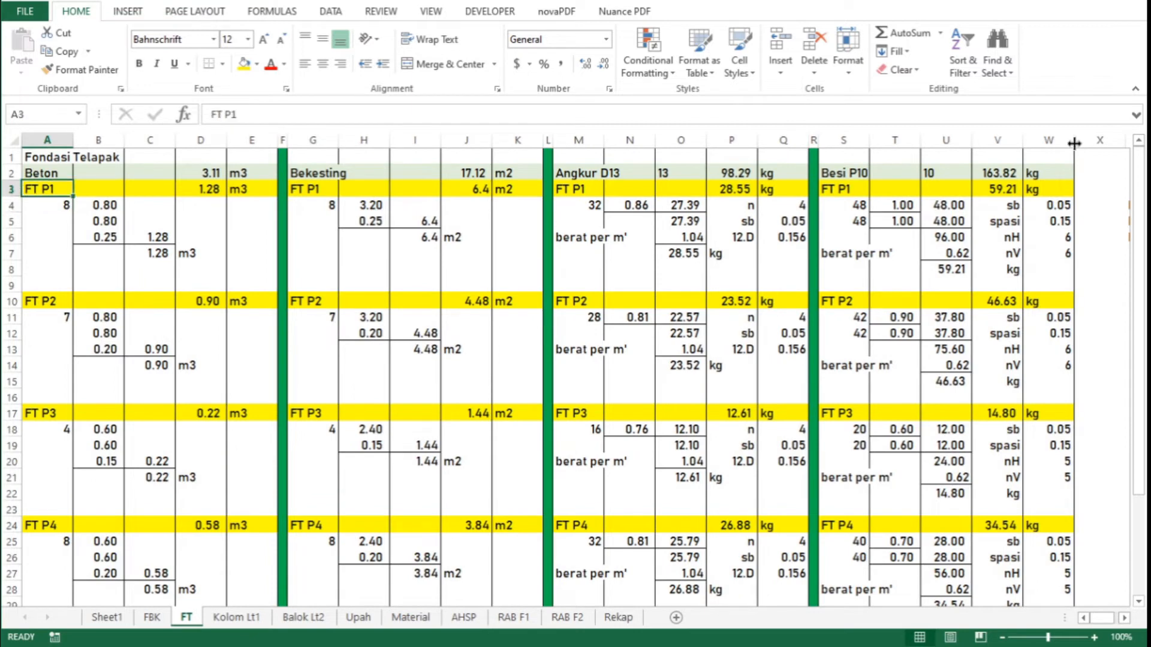
key("Right")
key("Right")
key("Right")
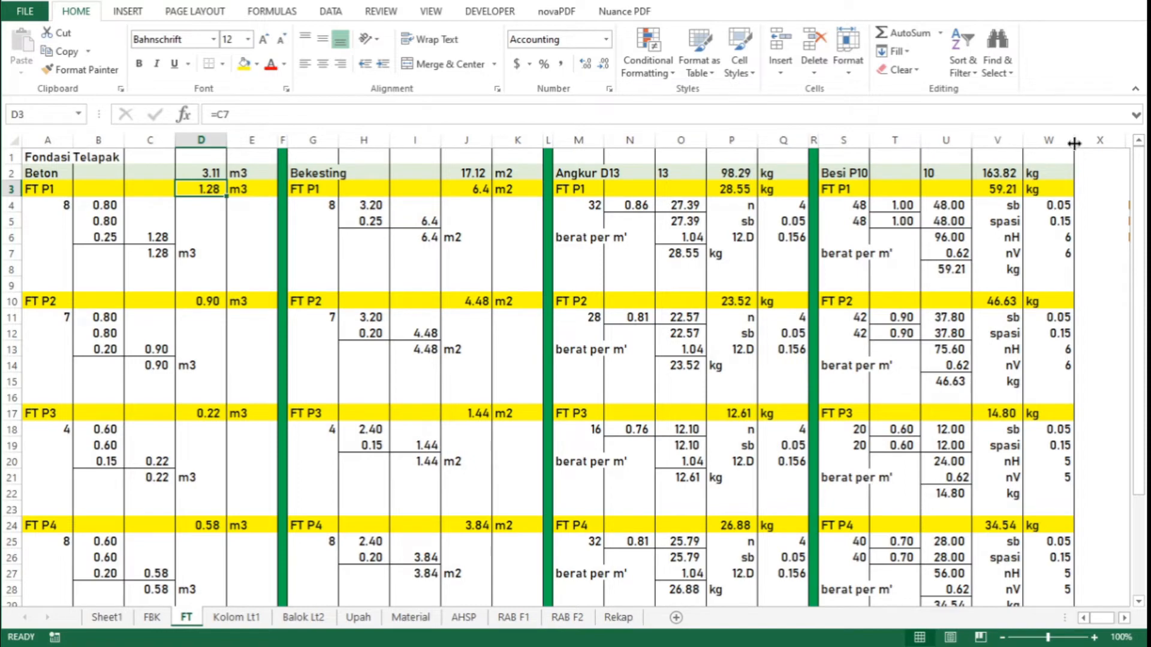
key("Right")
key("Right")
key("Right")
key("Right")
key("Right")
key("Right")
key("Right")
key("Right")
key("Right")
key("Right")
key("Right")
key("Right")
key("Right")
key("Right")
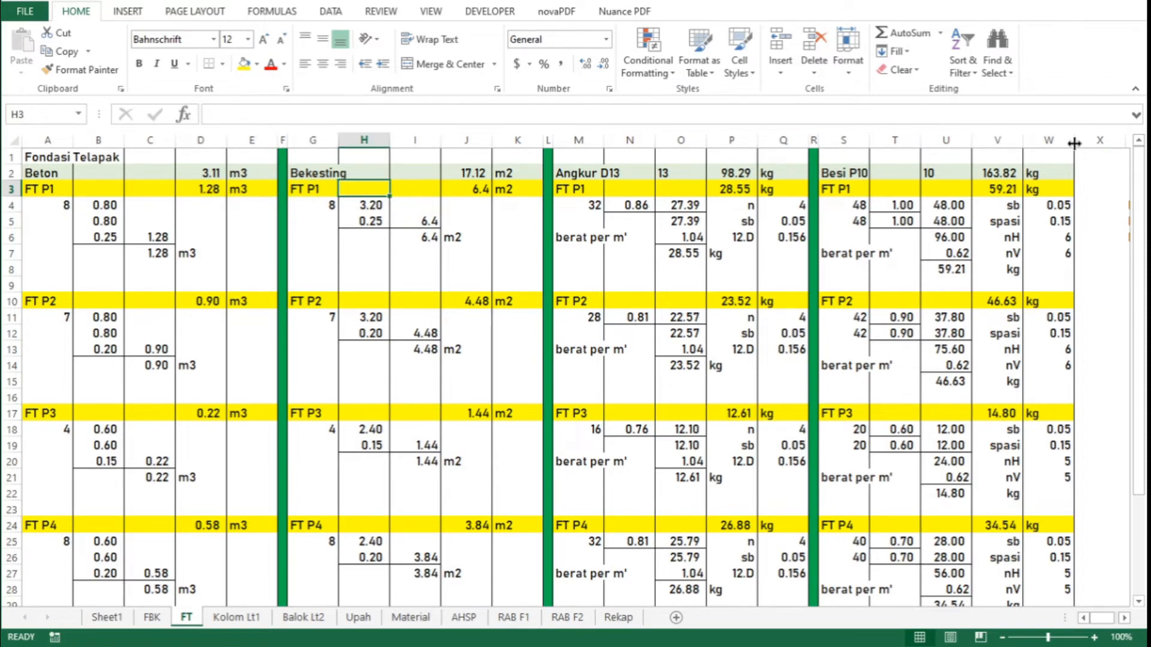
key("Right")
key("Right")
key("Right")
key("Right")
key("Right")
key("Right")
key("Right")
key("Right")
key("Right")
key("Right")
key("Right")
key("Left")
key("Left")
key("Left")
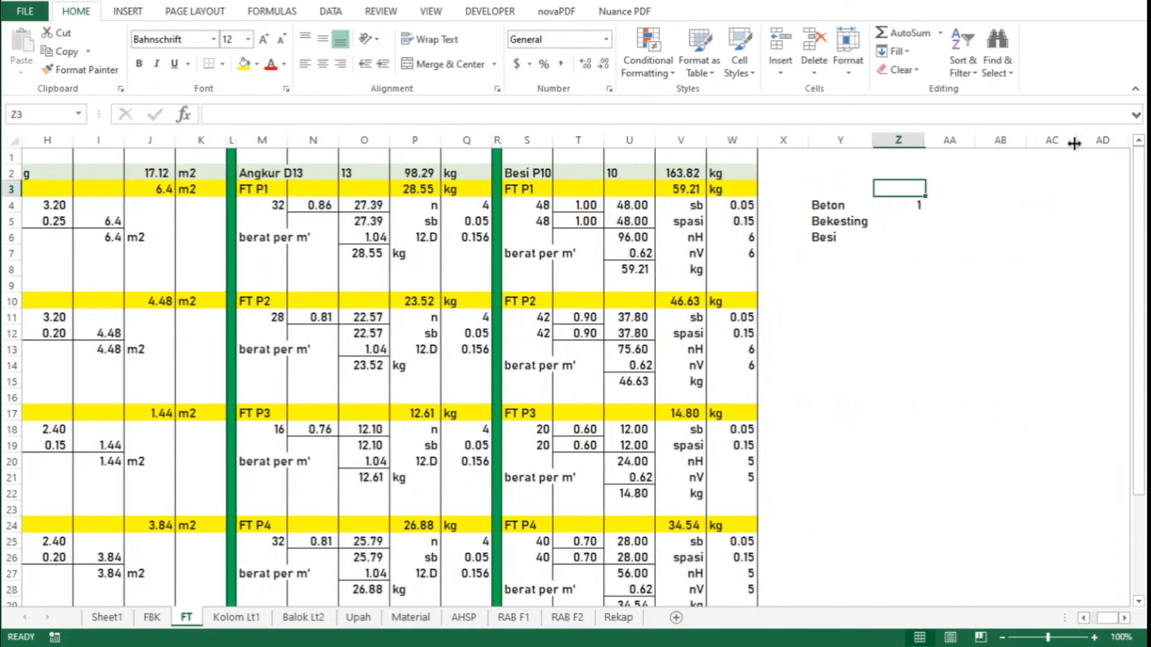
key("Down")
key("Left")
key("Left")
key("Left")
key("Left")
key("Left")
key("Left")
key("Left")
key("Left")
key("Left")
key("Left")
key("Left")
key("Left")
key("Left")
key("Left")
key("Left")
key("Left")
key("Left")
key("Left")
key("Left")
key("Left")
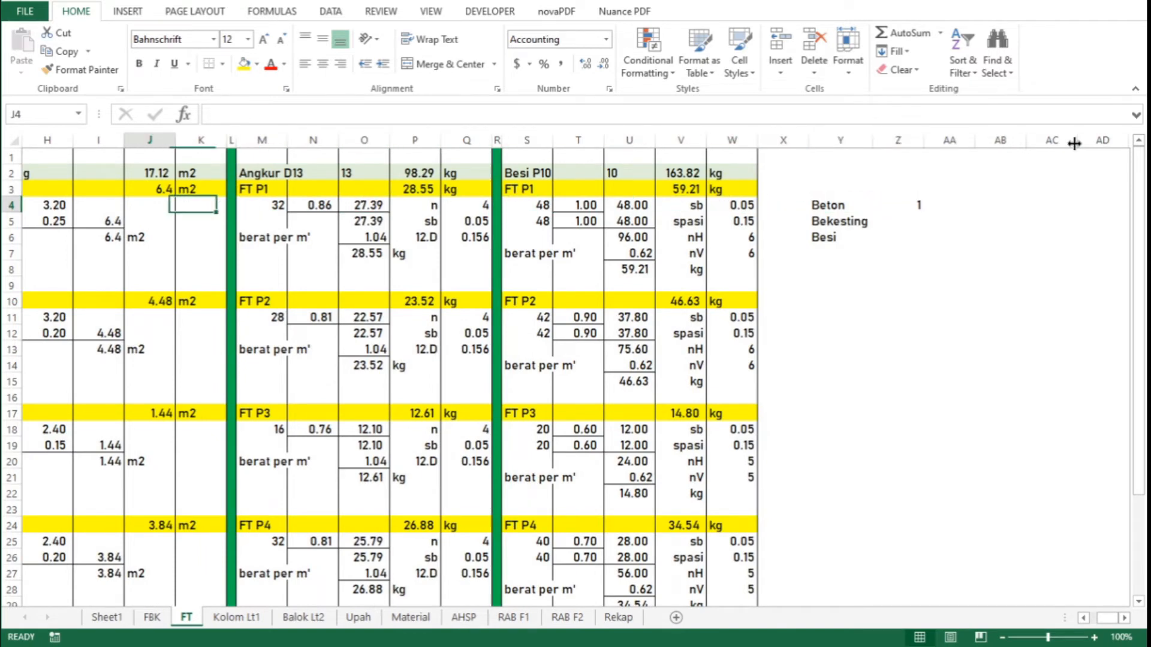
key("Left")
key("Up")
key("Right")
key("Right")
key("Right")
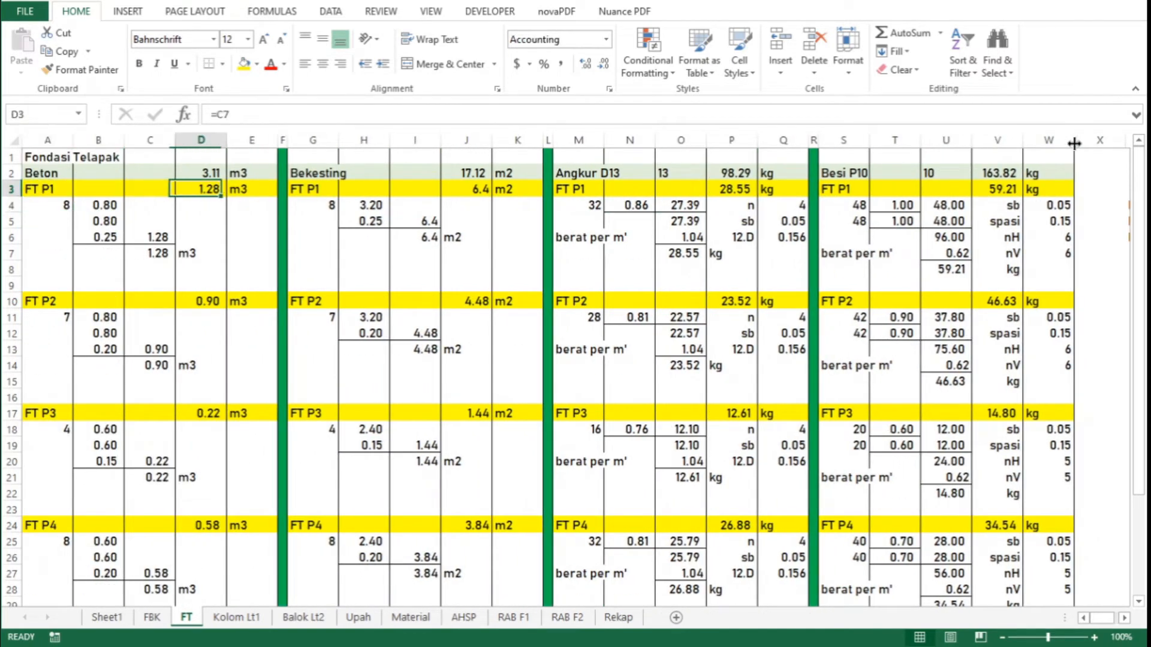
key("Right")
key("Right")
key("Right")
key("Right")
key("Right")
key("Right")
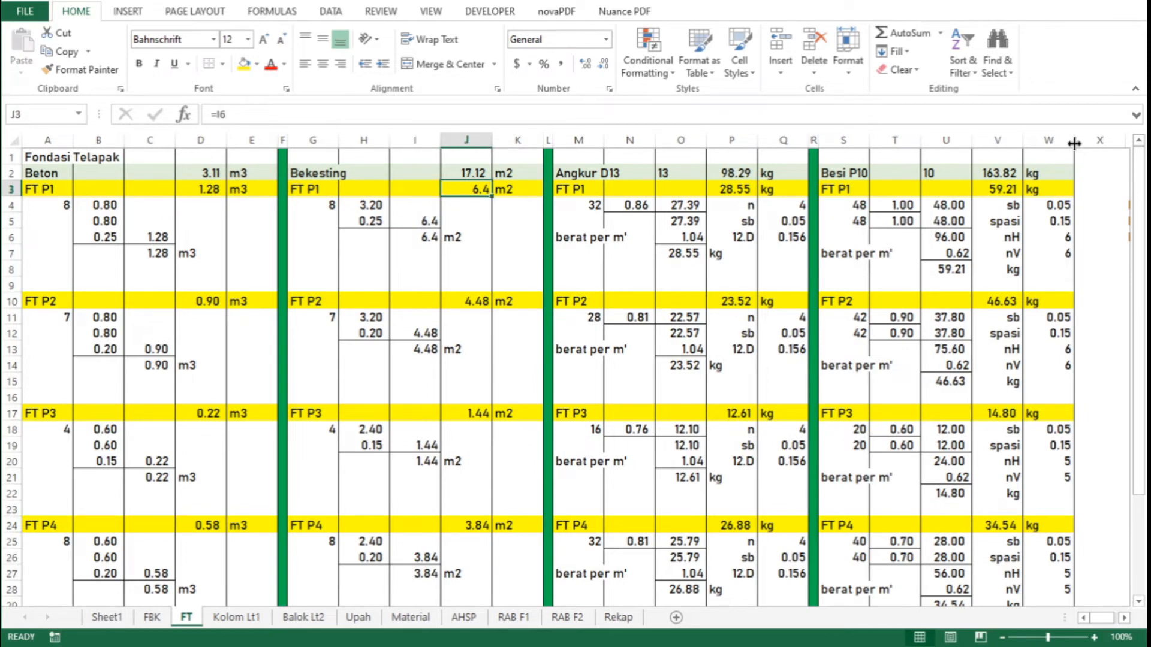
key("Left")
key("Left")
key("Left")
key("Left")
key("Left")
key("Left")
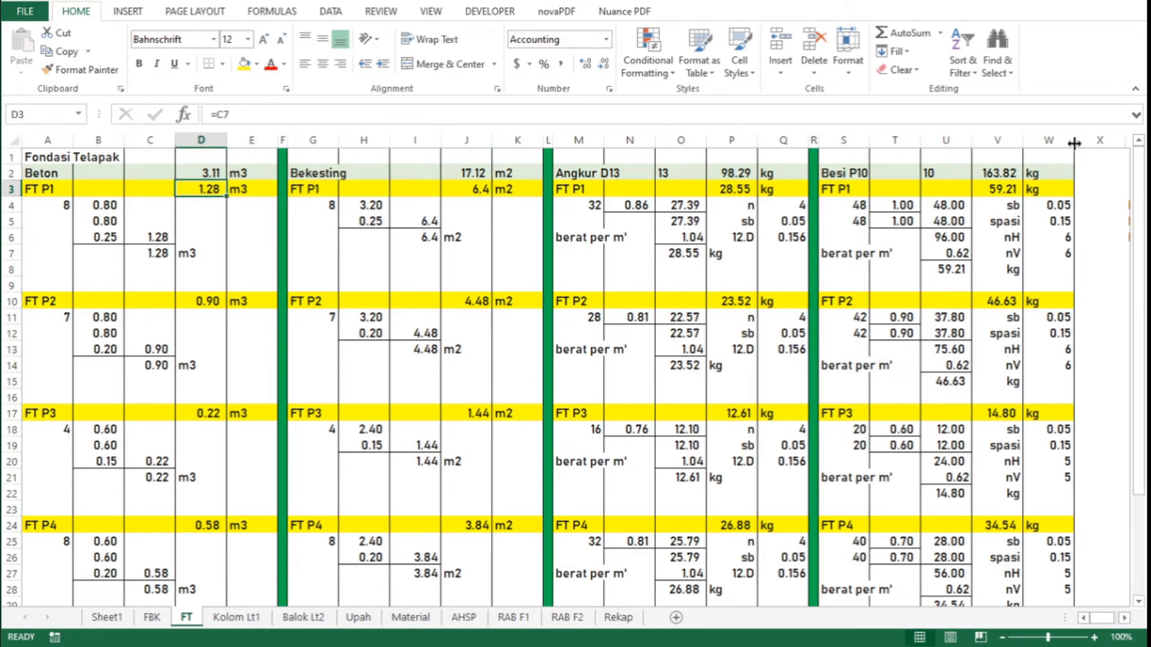
Examine the FT P1 formwork area in J3 and the Angkur D13 weight in P3
key("Right")
key("Right")
key("Right")
key("Right")
key("Right")
key("Right")
key("Right")
key("Right")
key("Right")
key("Right")
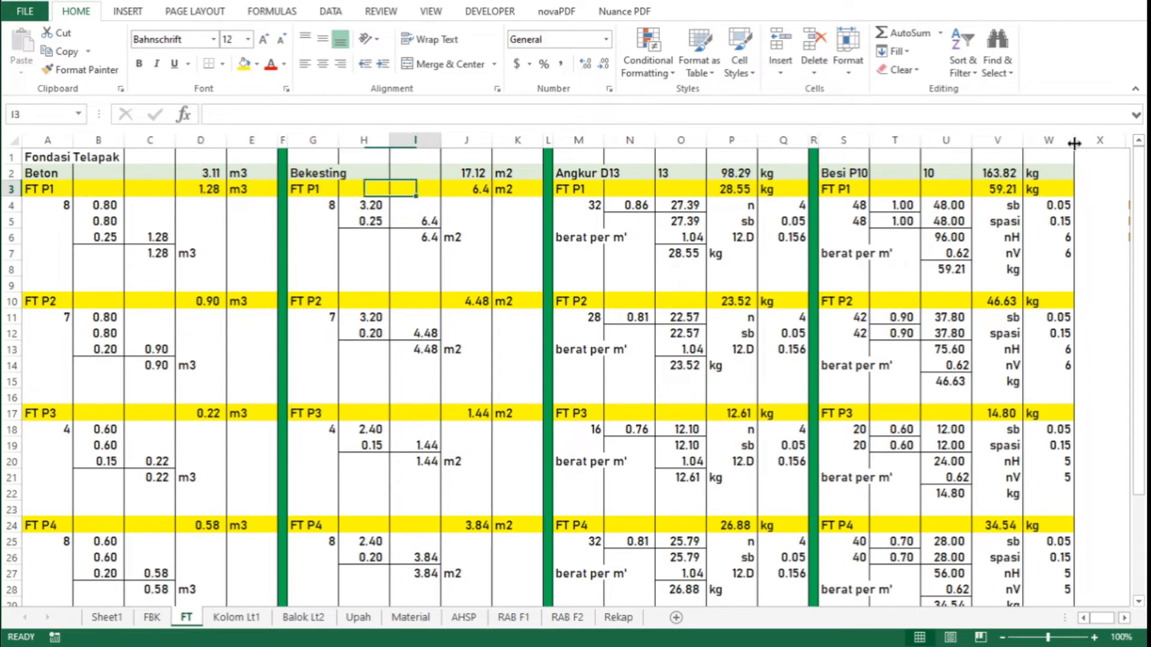
key("Right")
key("Right")
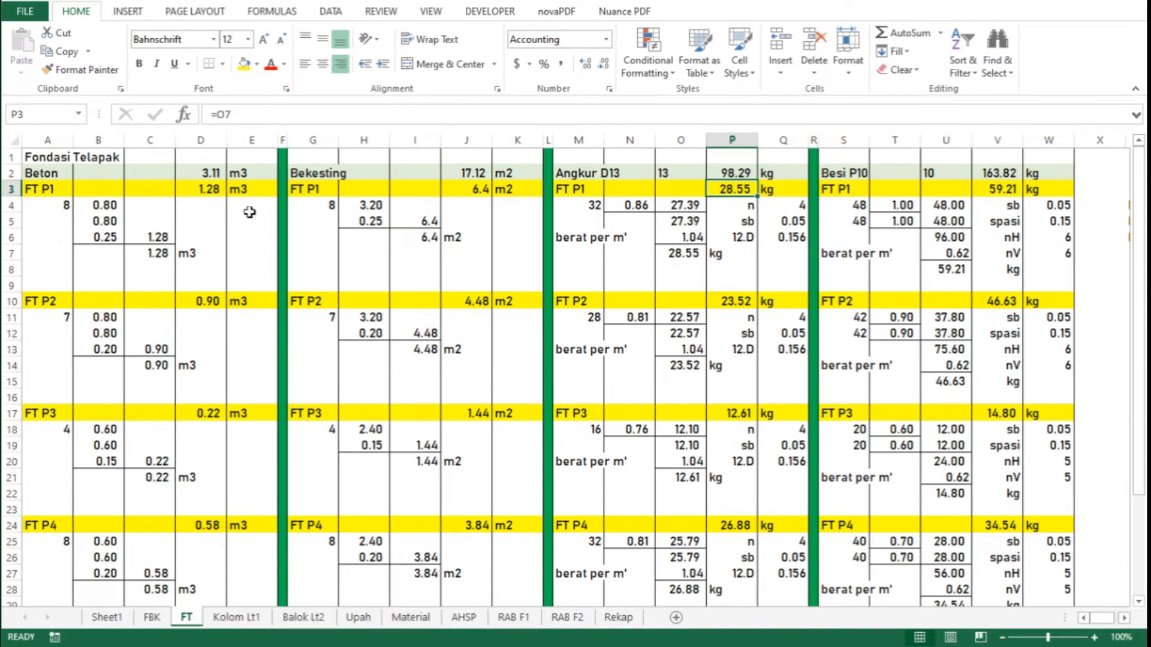
In Z5 beside Bekesting, calculate the FT P1 formwork area per cubic metre of concrete with =J3/D3
key("Right")
key("Right")
key("Right")
key("Right")
key("Right")
key("Right")
key("Right")
key("Right")
key("Right")
key("Right")
key("Right")
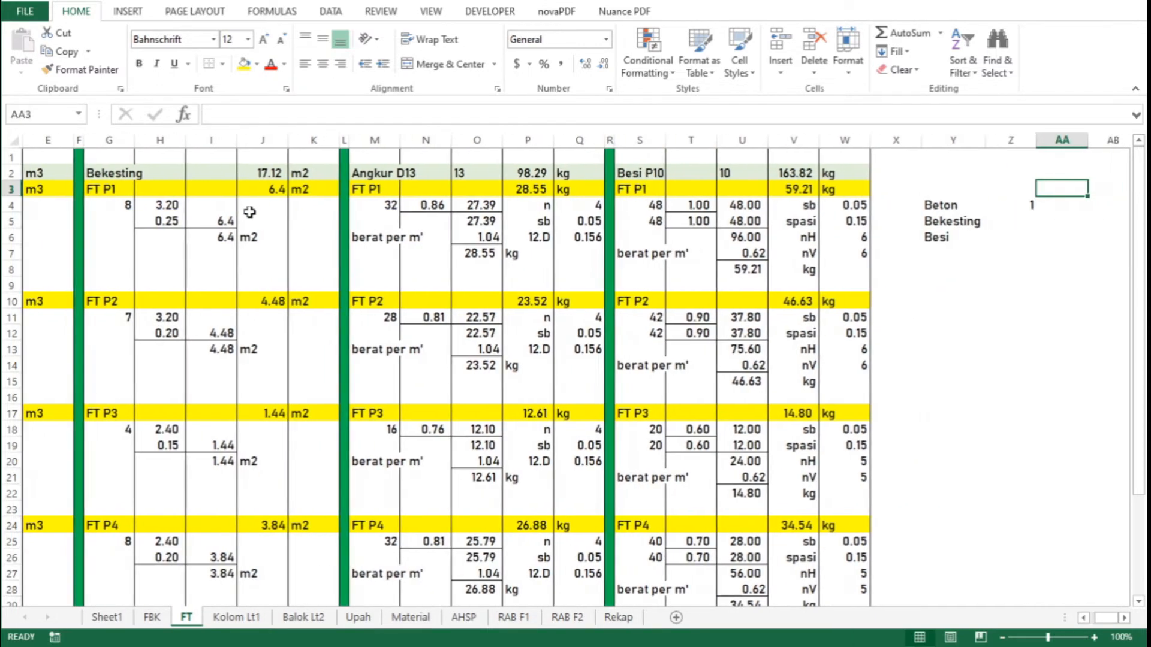
key("Down")
key("Left")
key("Down")
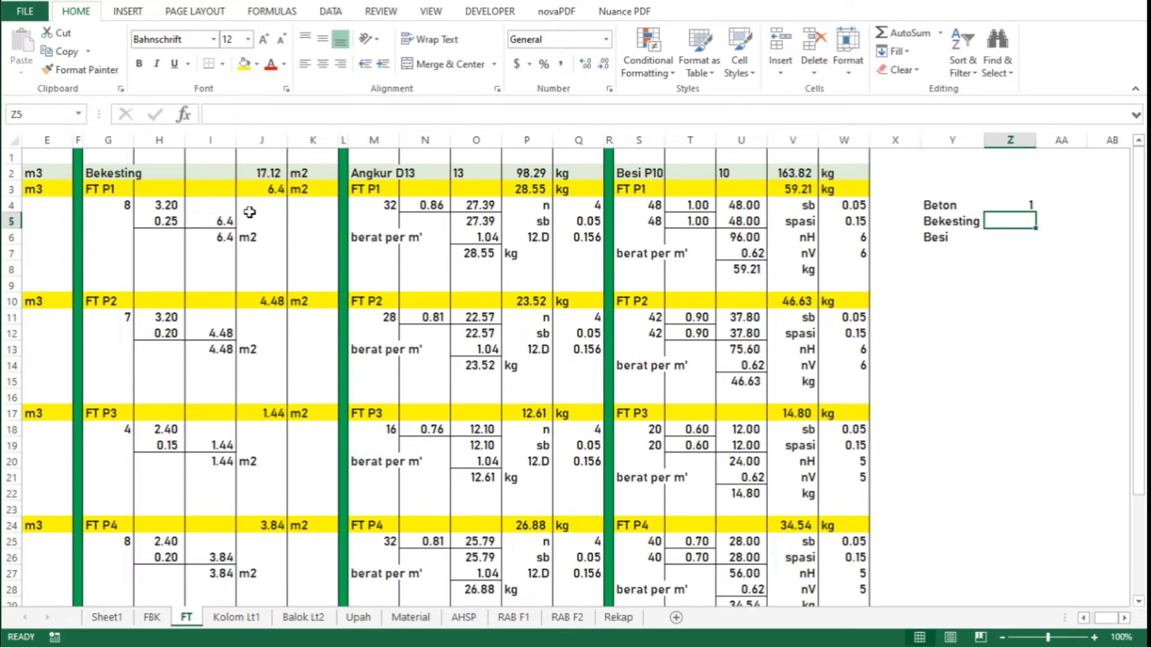
type("=")
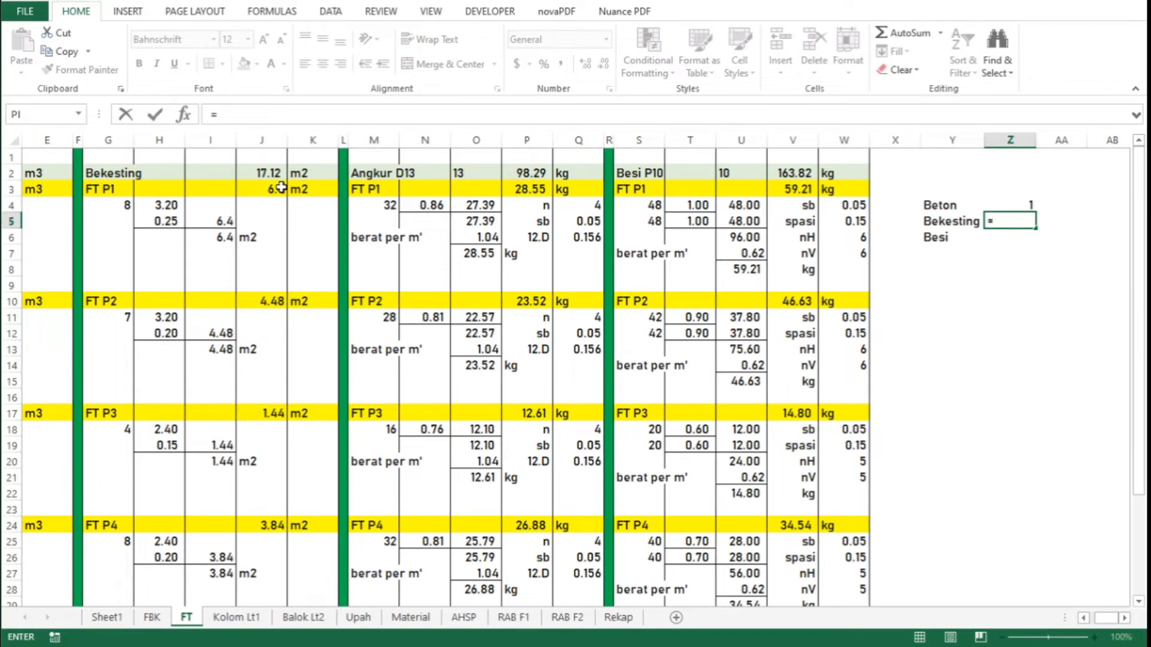
left_click(277, 190)
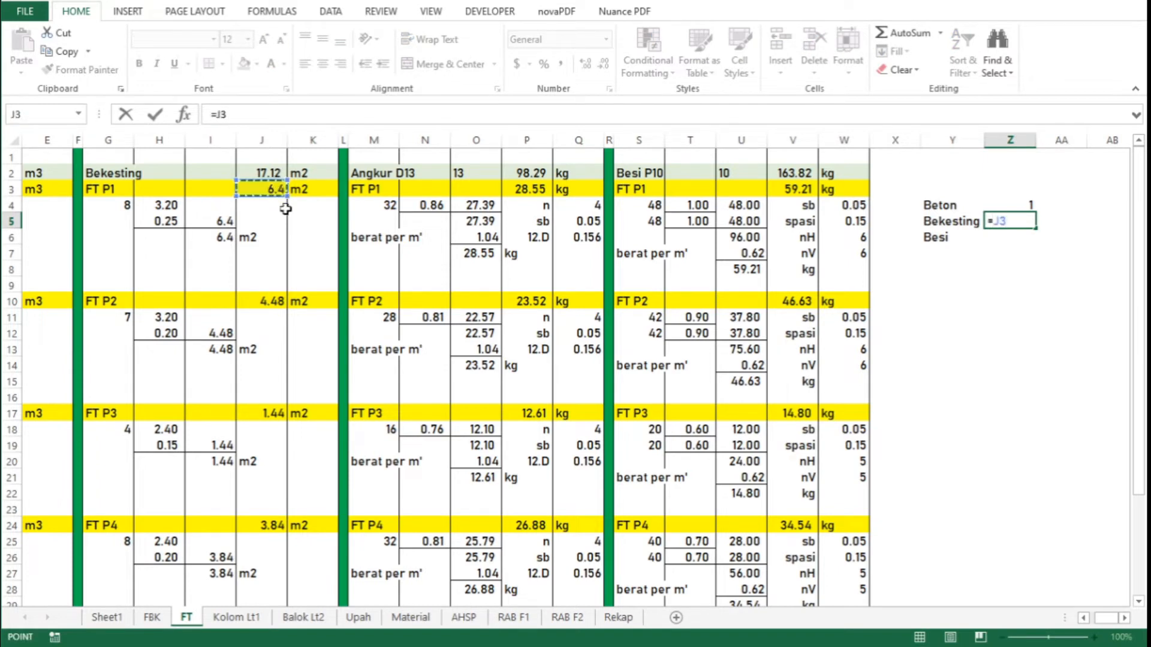
type("/")
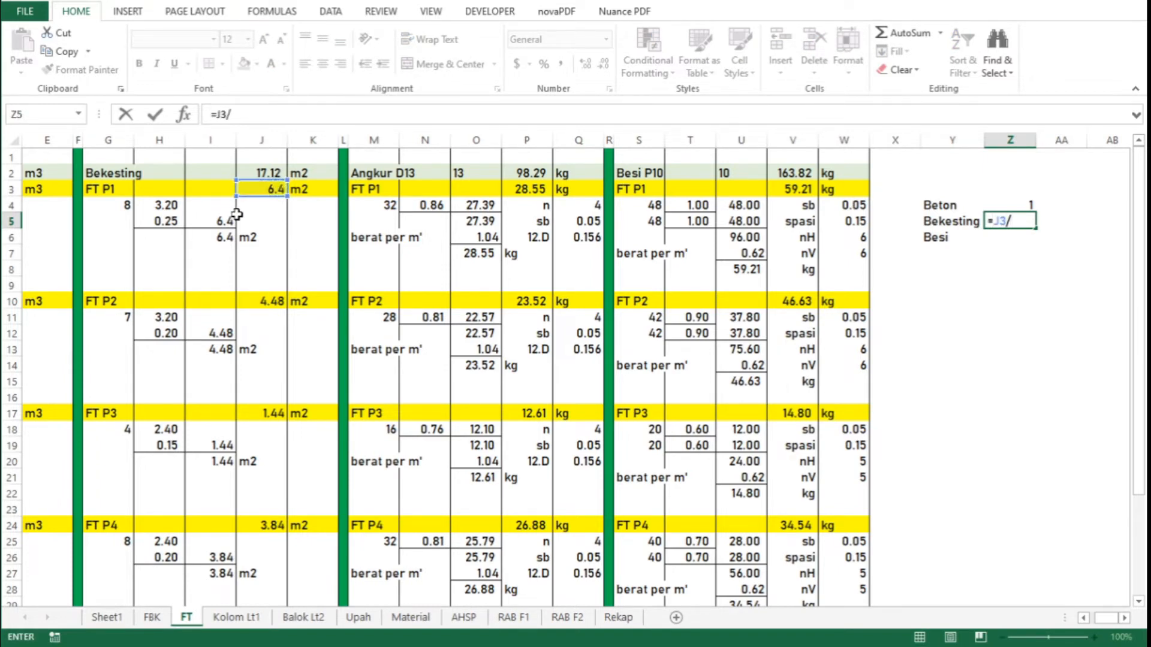
scroll(238, 217, "left", 2)
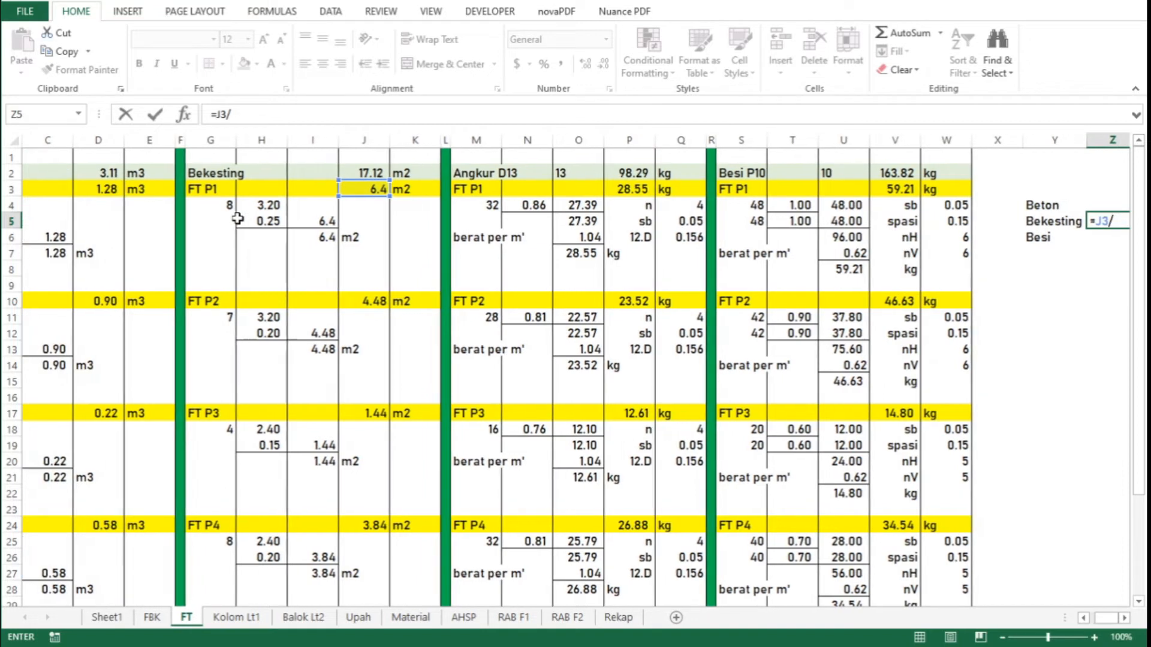
left_click(87, 190)
key("ctrl+Return")
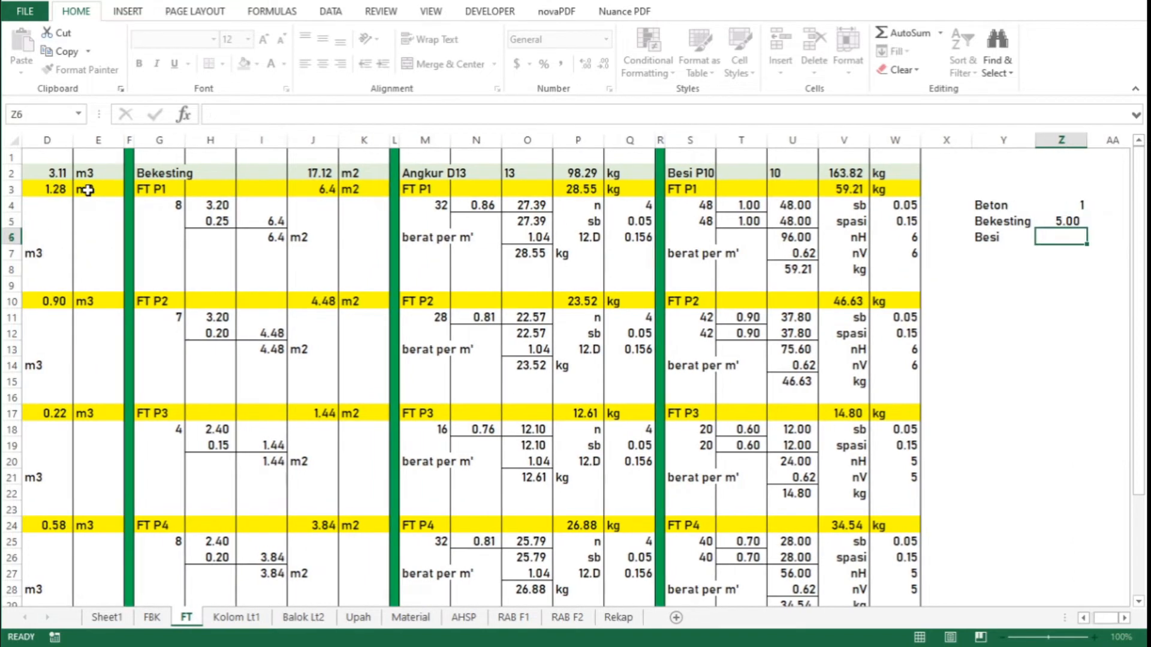
key("Return")
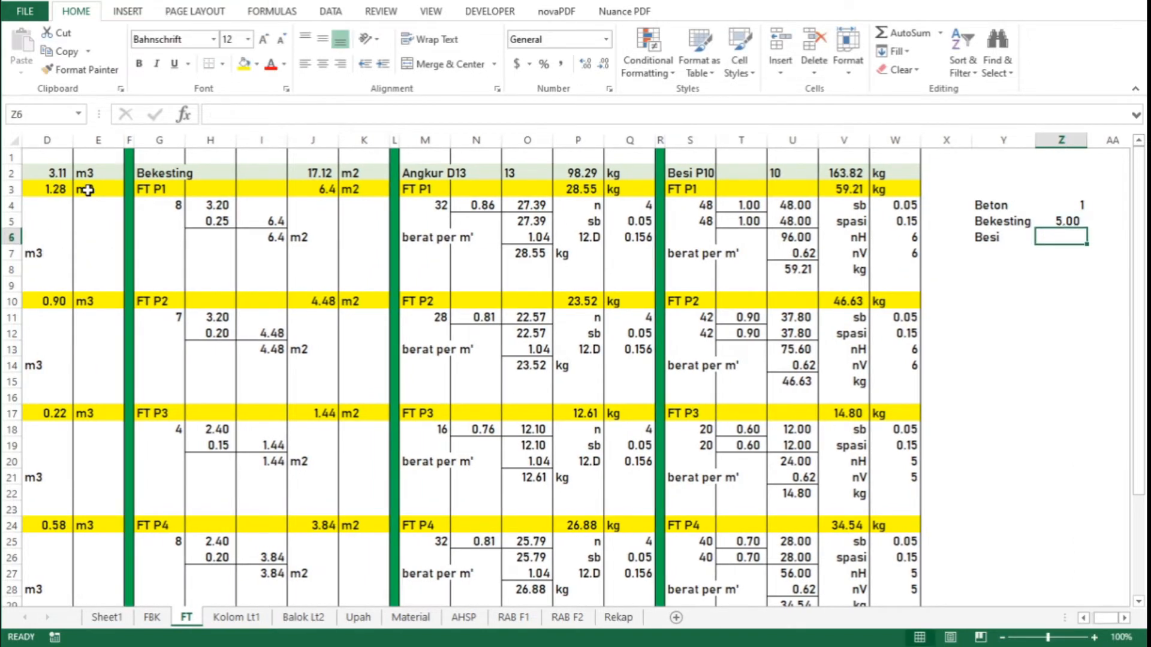
In Z6 beside Besi, calculate the FT P1 steel weight per cubic metre of concrete with =(P3+V3)/D3
type("=(")
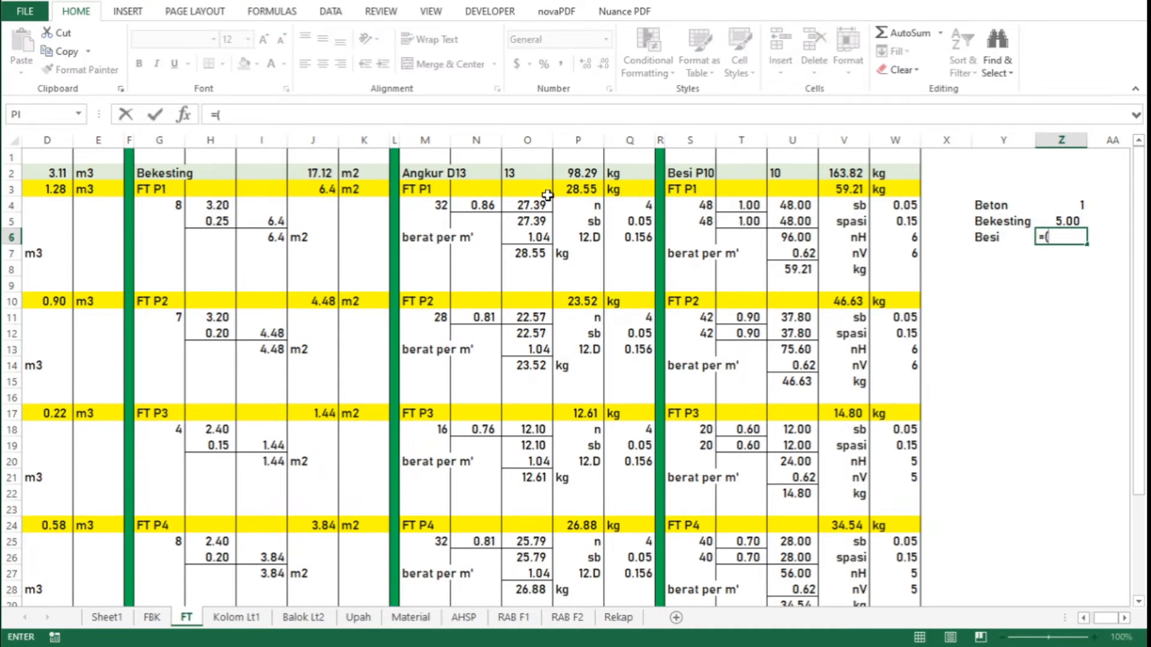
left_click(593, 188)
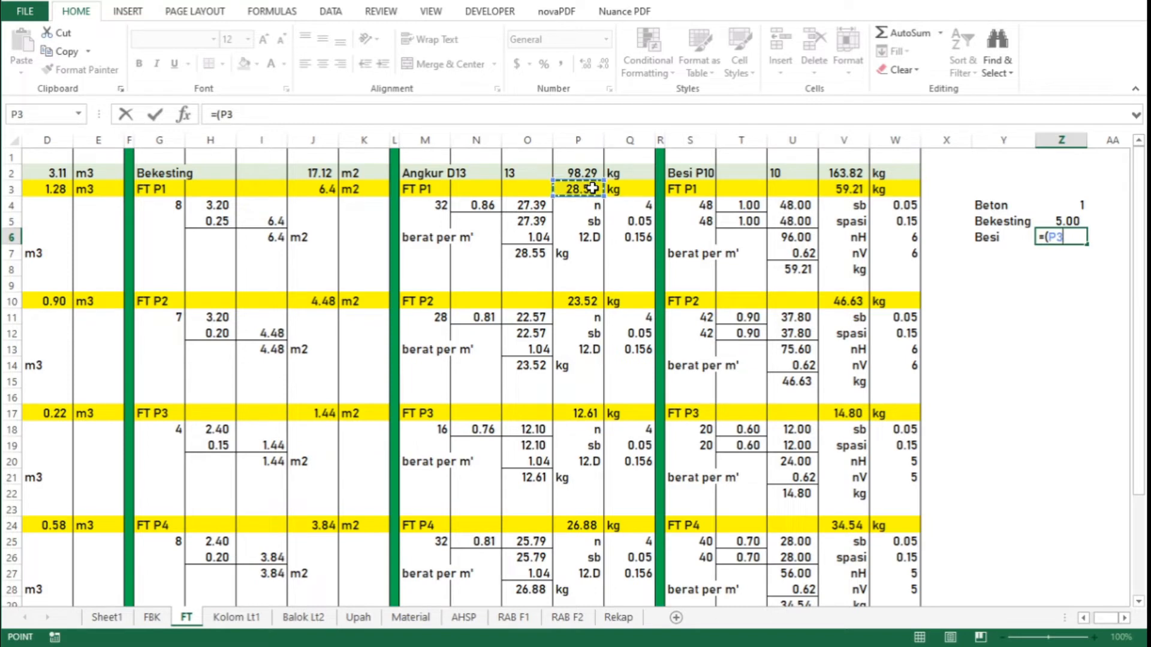
type("+")
left_click(844, 190)
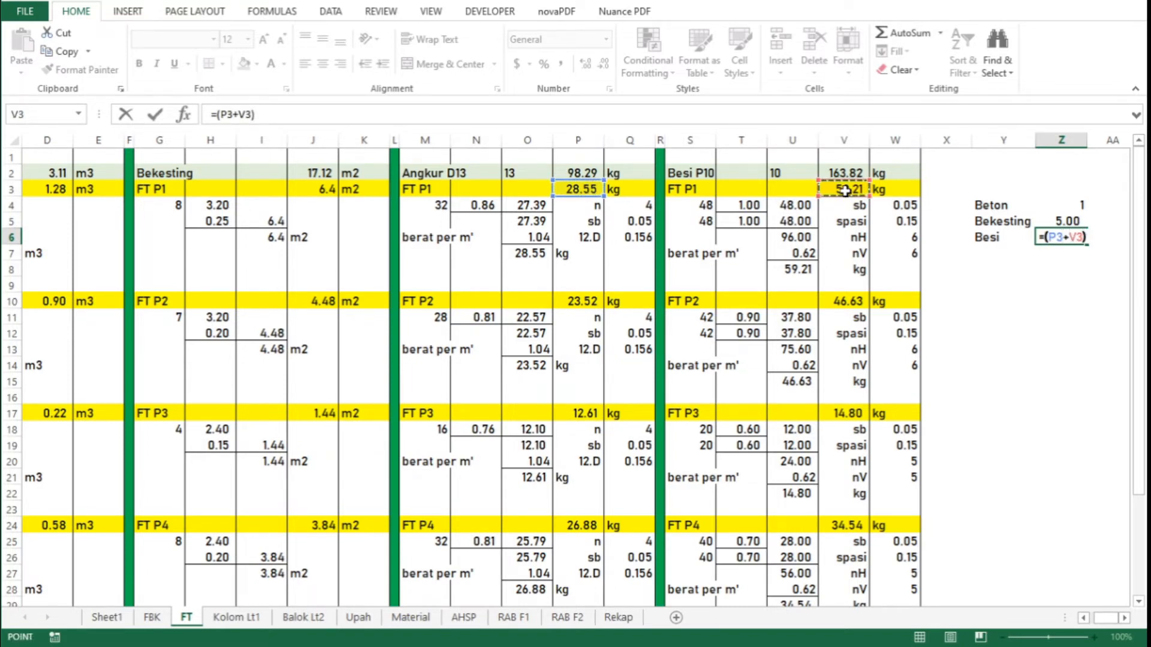
type(")/")
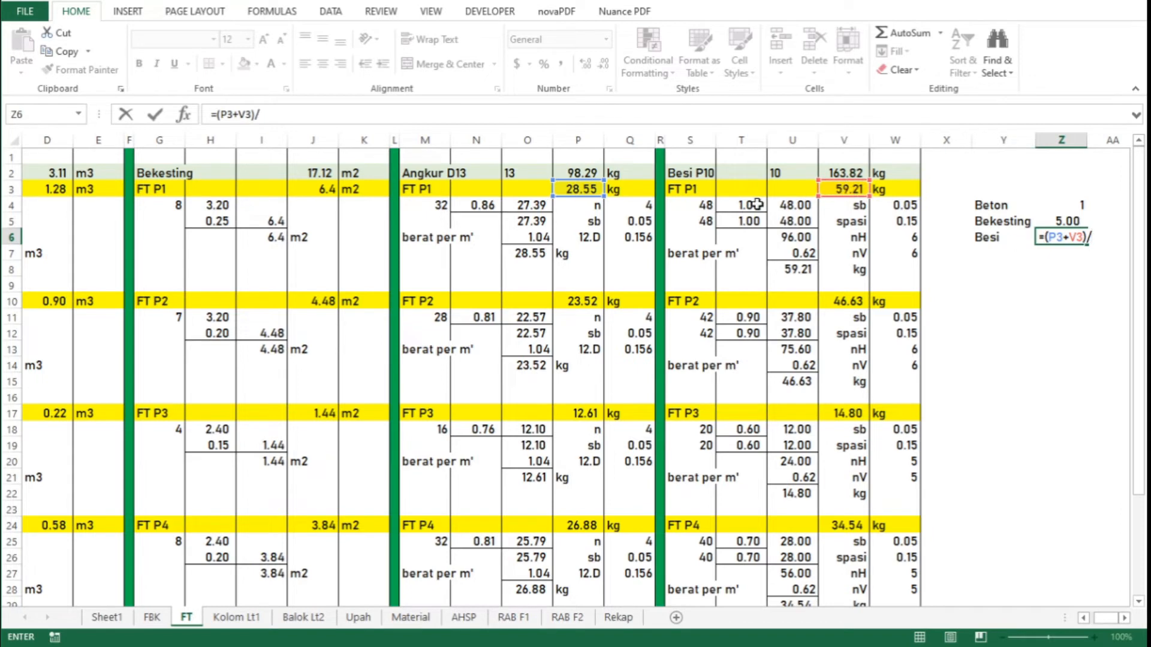
left_click(55, 189)
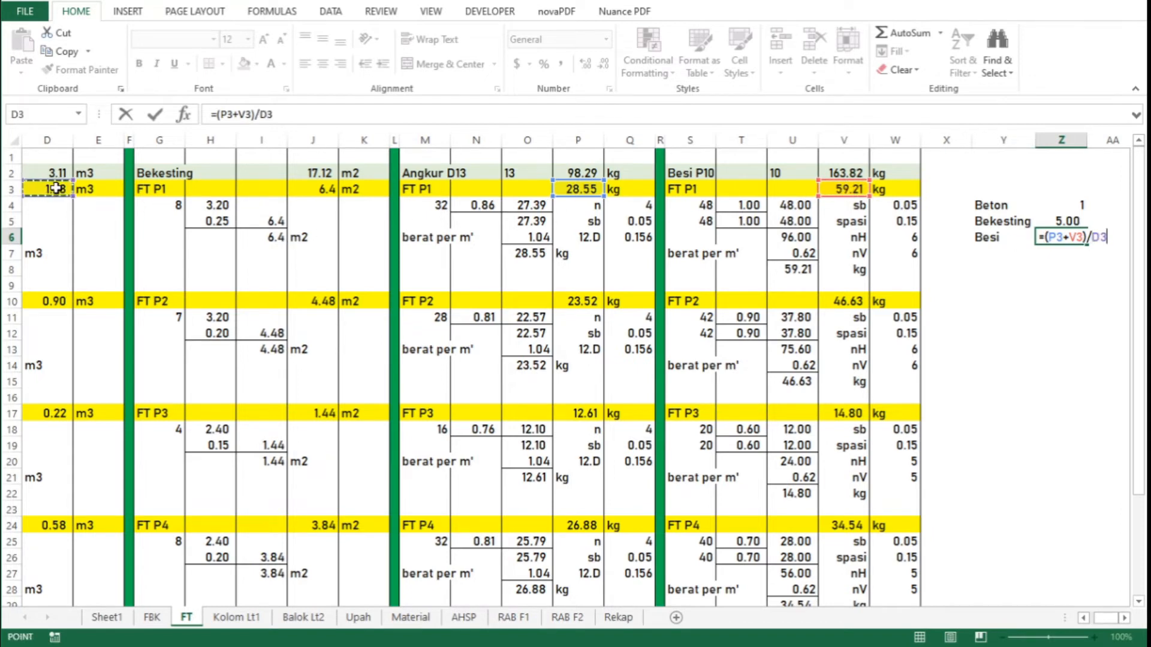
key("Return")
Enter the unit m3/m3 in AA4, beside the Beton quantity
key("Up")
key("Up")
key("Up")
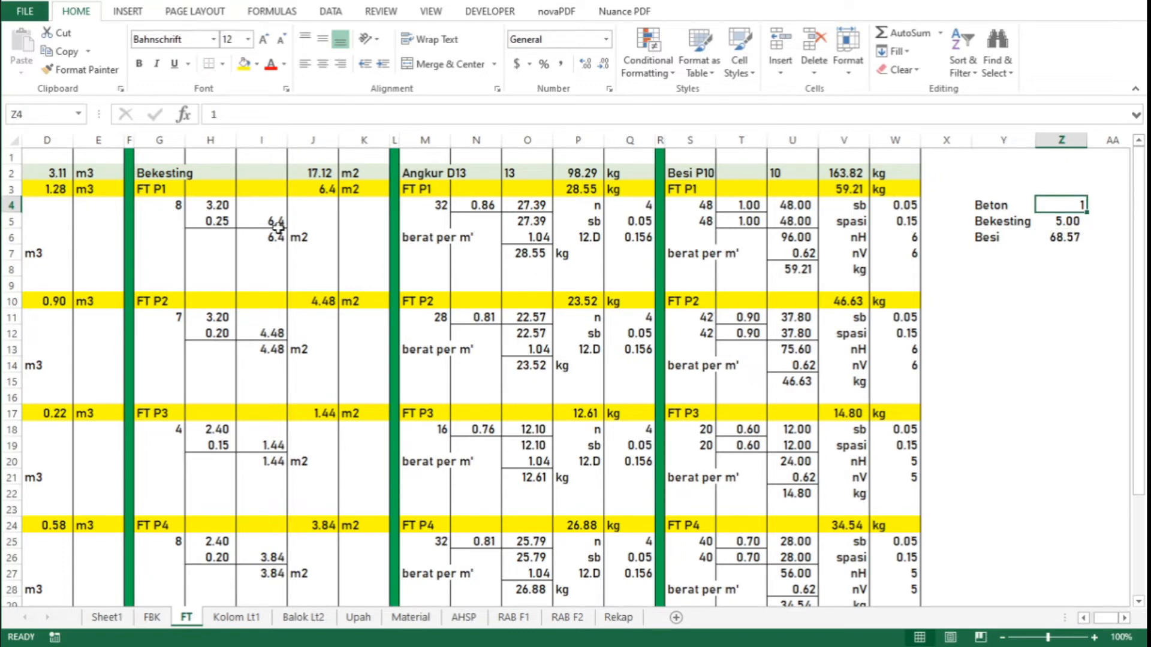
scroll(398, 226, "right", 1)
key("Right")
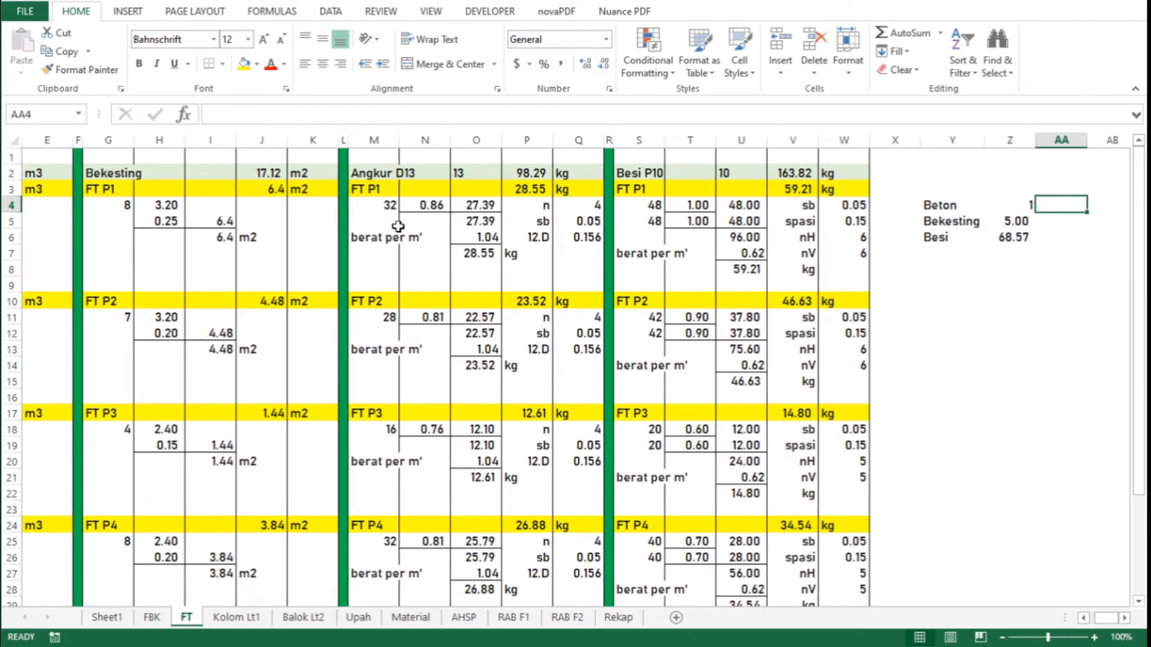
type("m3/m3")
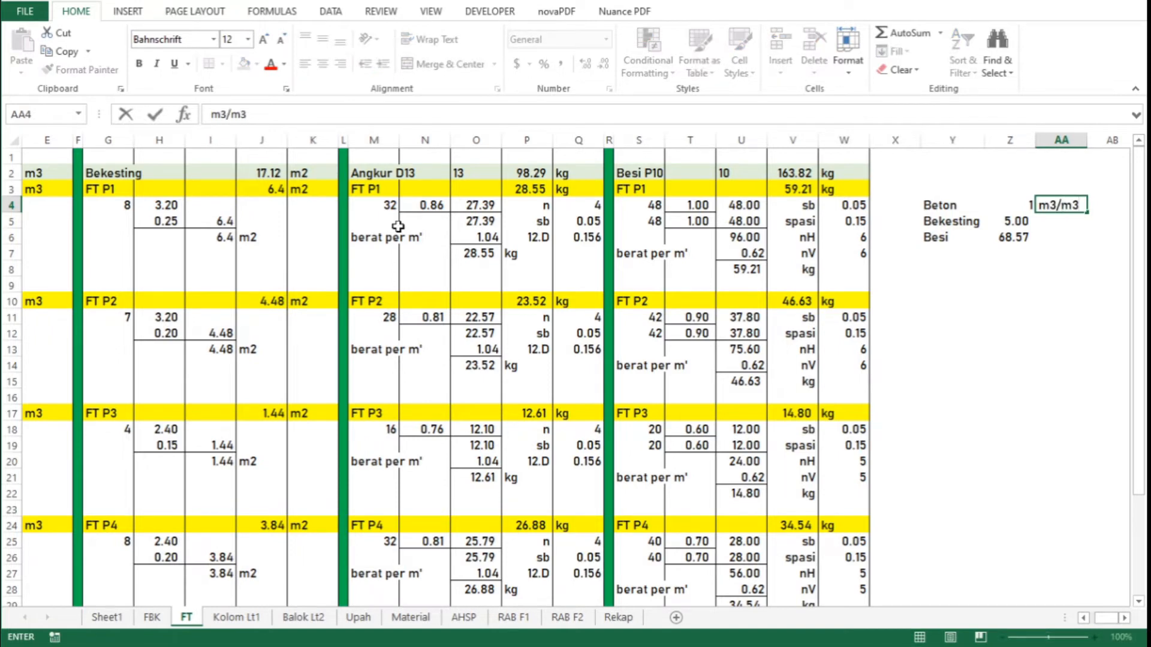
key("Return")
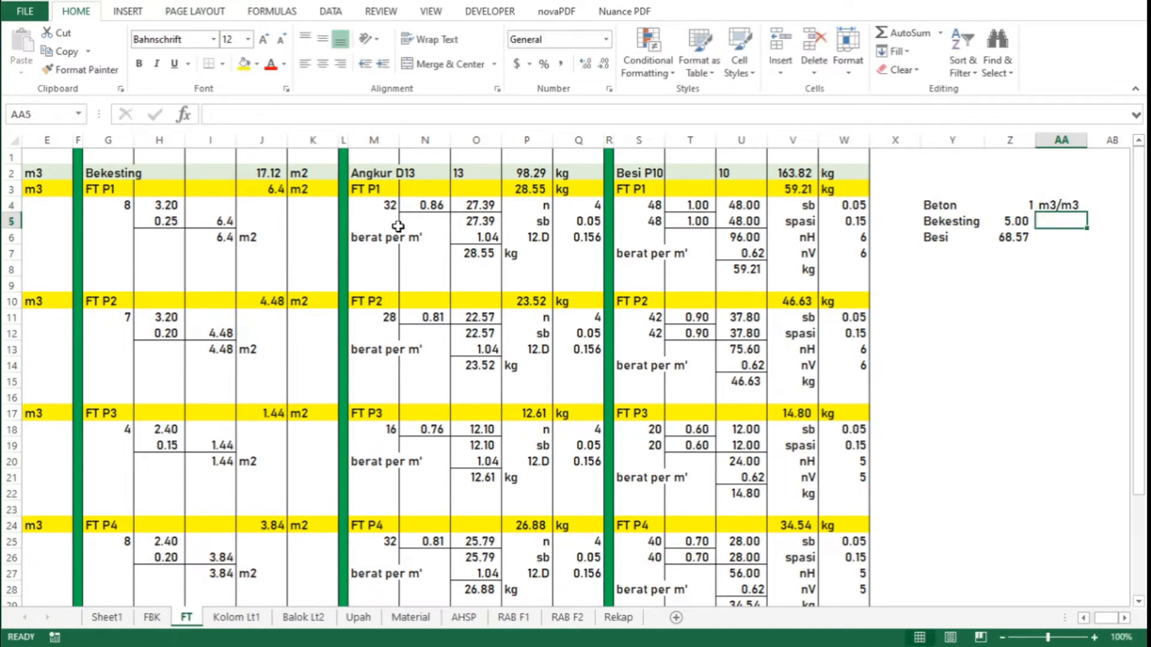
Replace the Beton value in Z4 with the formula =D3/D3, based on the FT P1 concrete volume
key("Up")
key("Left")
key("Left")
key("Left")
key("Left")
key("Left")
key("Left")
key("Left")
key("Left")
key("Left")
key("Left")
key("Left")
key("Left")
key("Left")
key("Left")
key("Left")
key("Left")
key("Left")
key("Left")
key("Left")
key("Left")
key("Left")
key("Left")
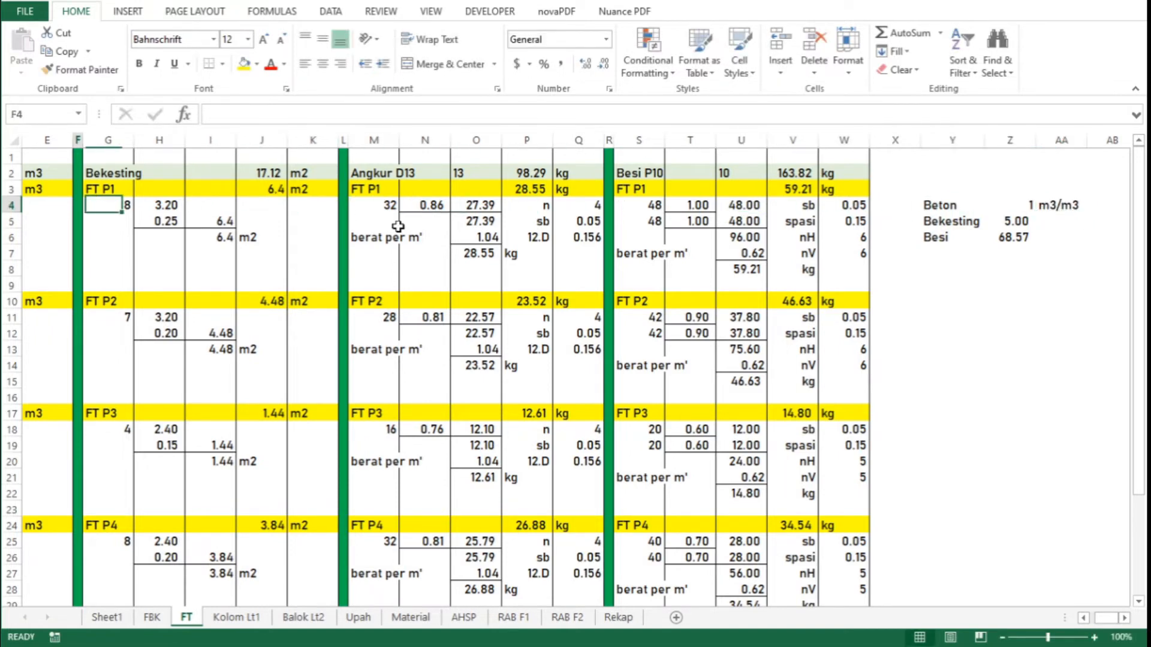
key("Right")
key("Right")
key("Right")
key("Right")
key("Right")
key("Right")
key("Right")
key("Right")
key("Right")
key("Right")
key("Right")
key("Right")
key("Right")
key("Right")
key("Right")
key("Right")
key("Right")
key("Right")
key("Right")
key("Right")
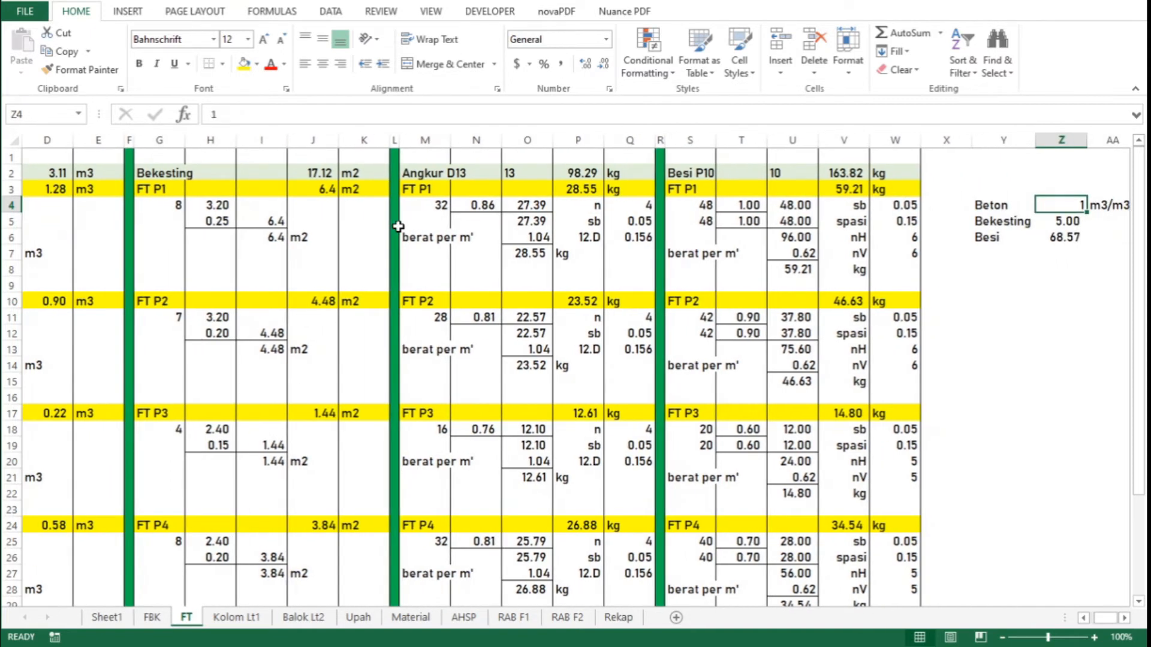
type("=")
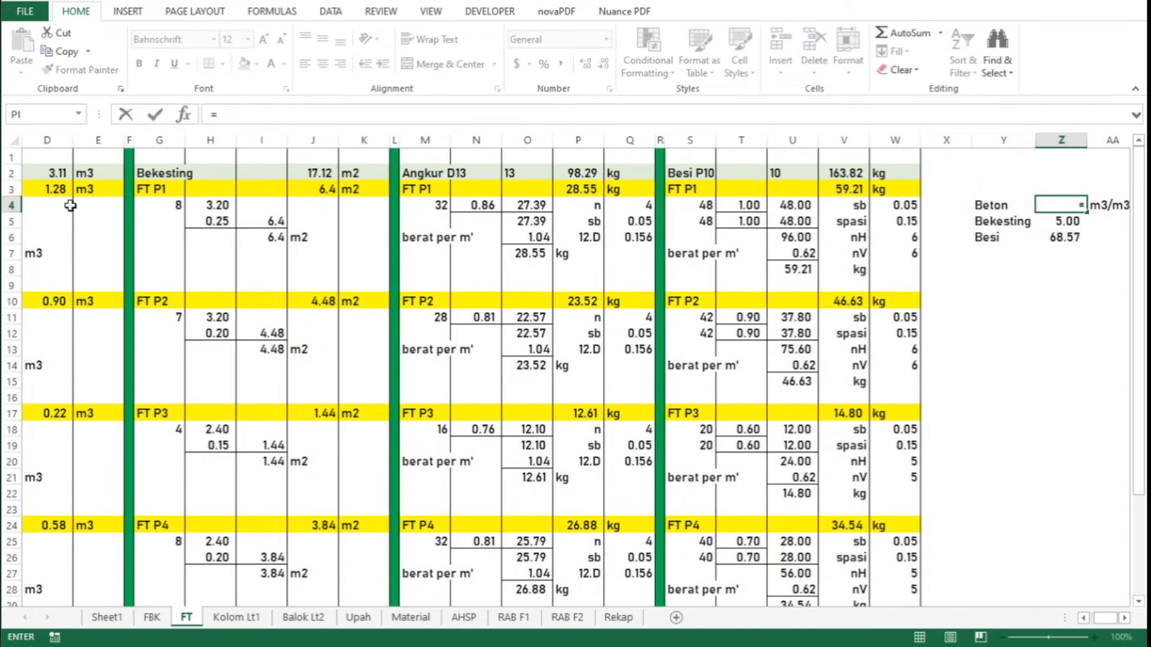
left_click(58, 193)
type("/")
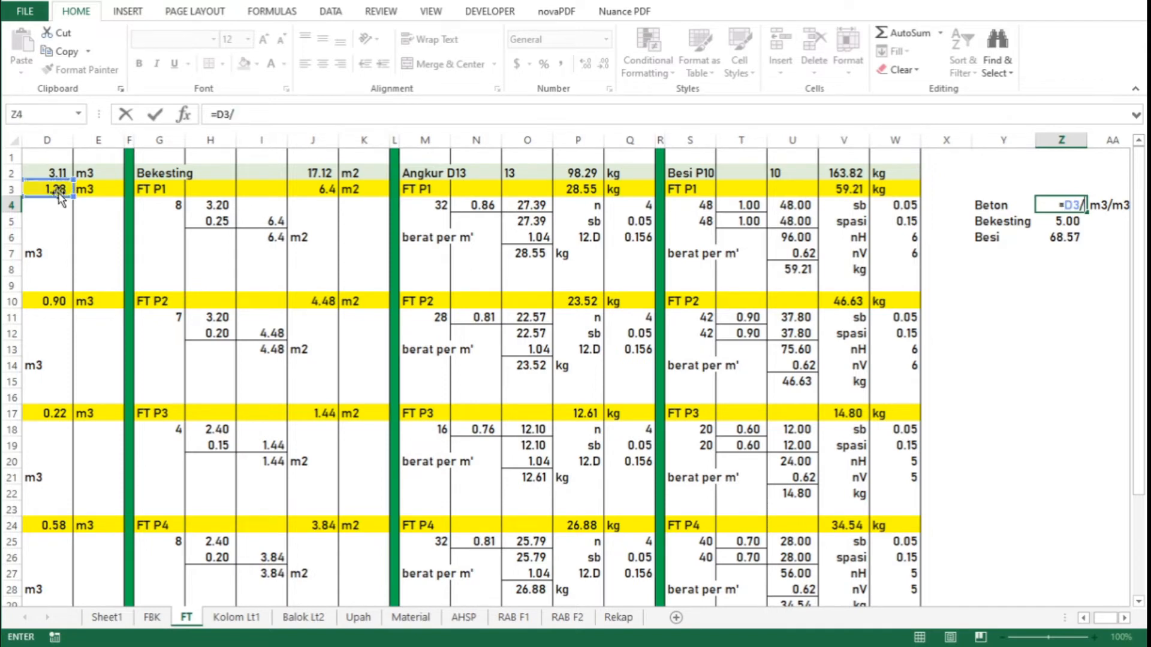
left_click(57, 192)
key("Return")
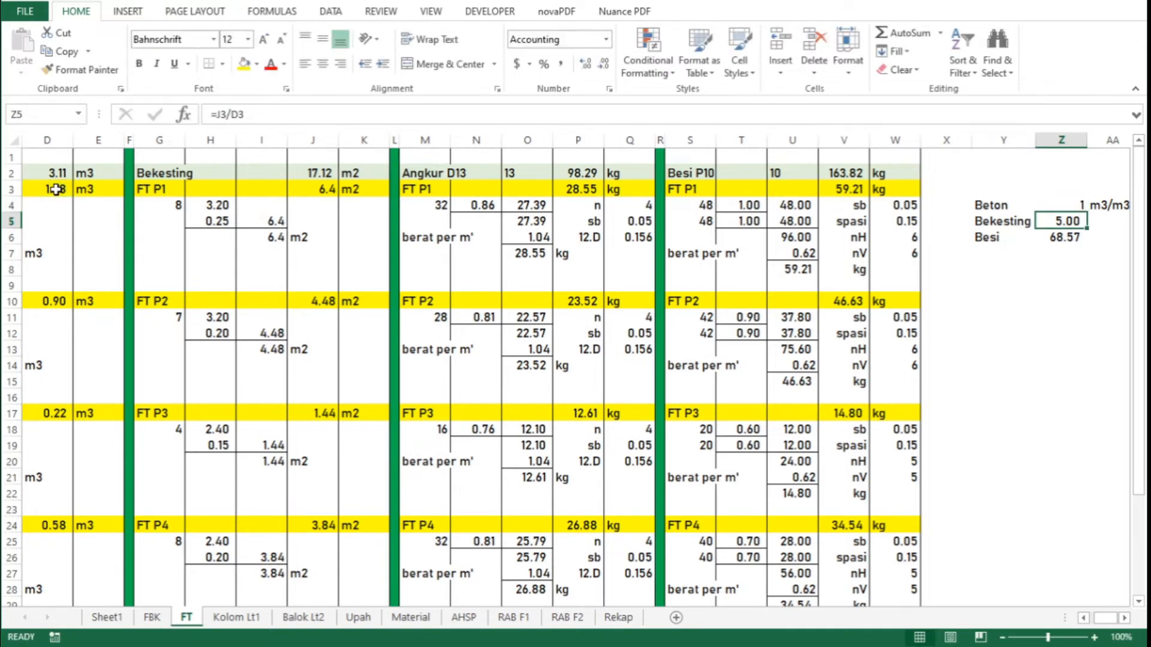
Format the Beton quantity in Z4 to display two decimal places
key("Up")
key("Right")
key("Left")
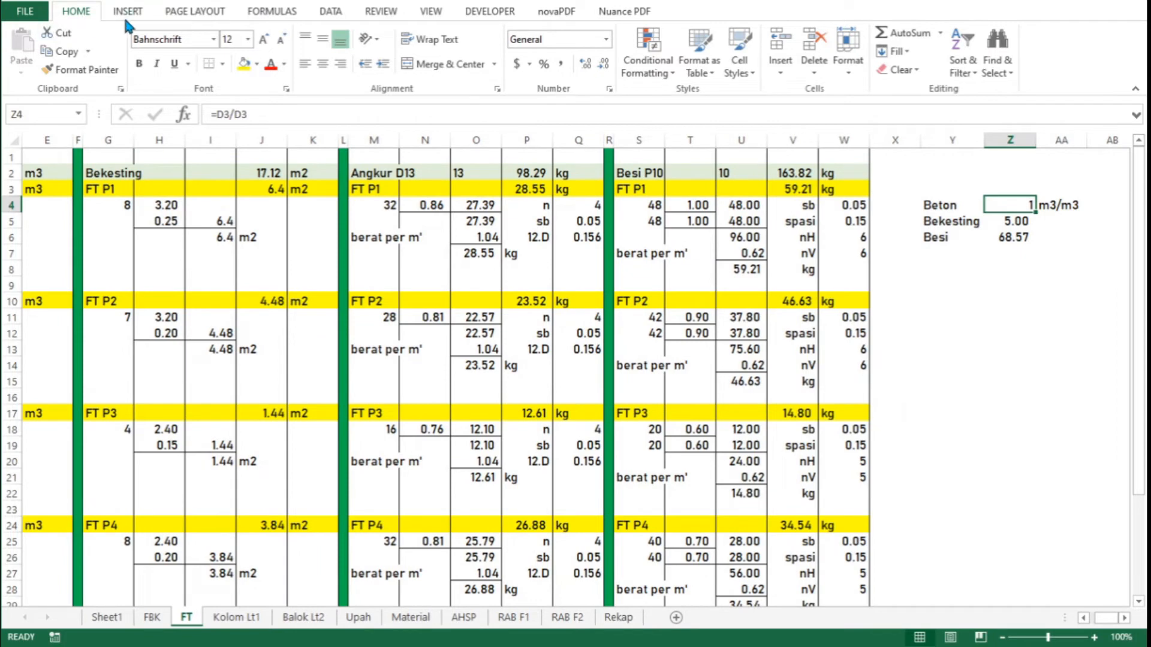
left_click(586, 63)
left_click(586, 64)
left_click(586, 64)
left_click(586, 63)
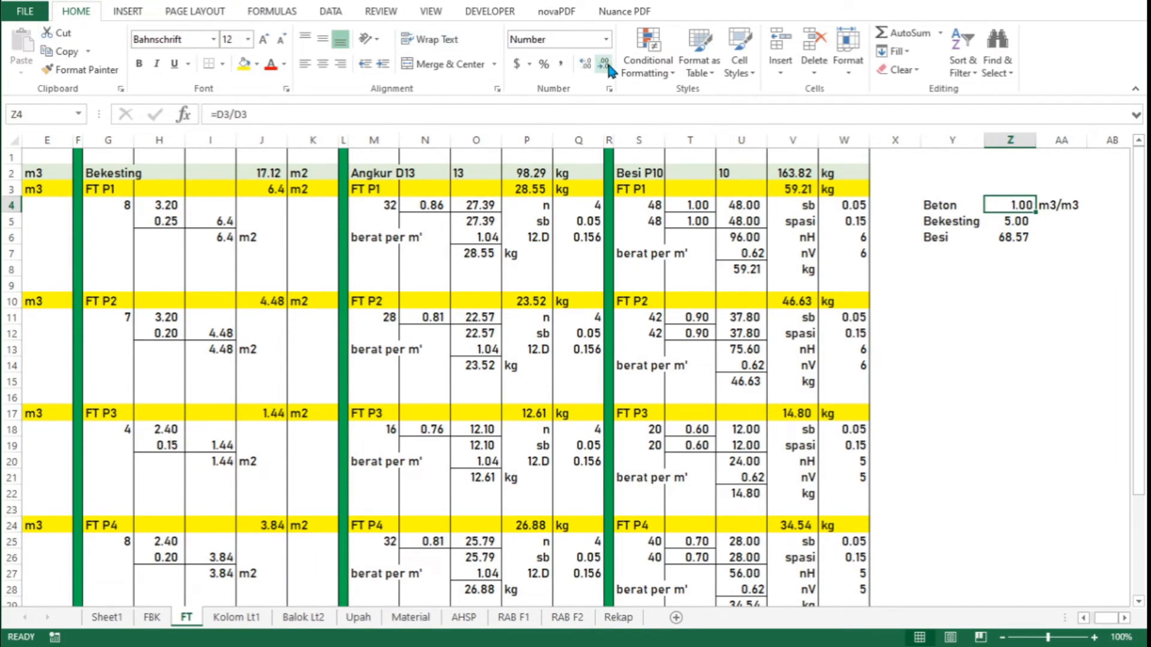
key("Down")
key("Up")
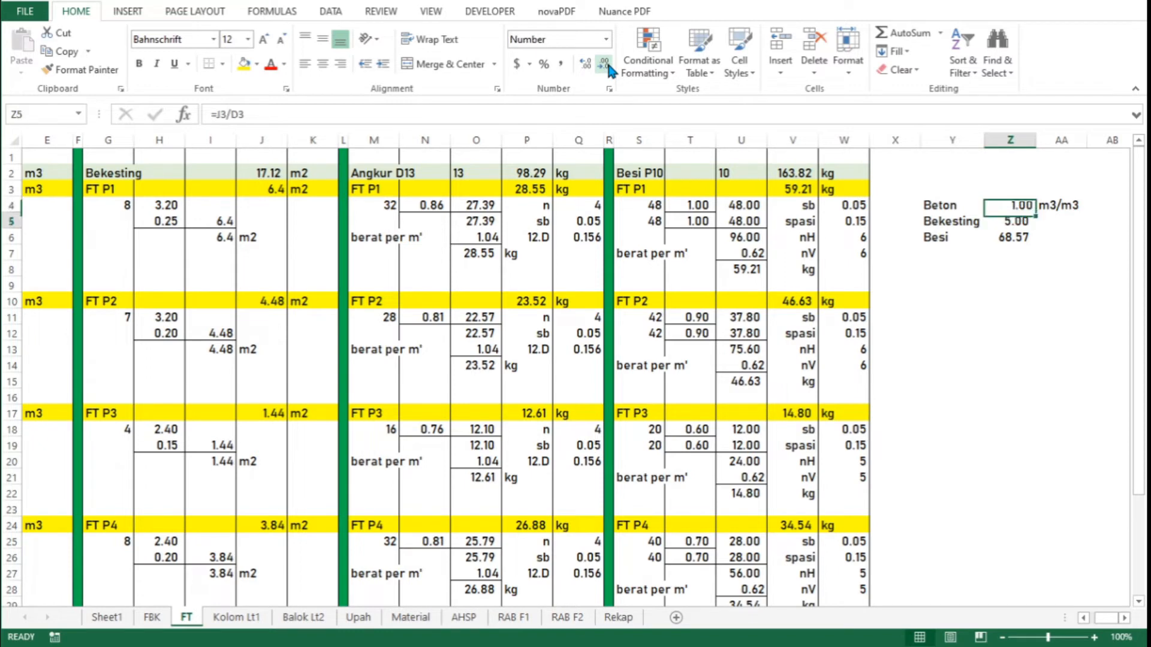
Enter the unit m2/m3 in AA5 for Bekesting and kg/m3 in AA6 for Besi
key("Down")
key("Right")
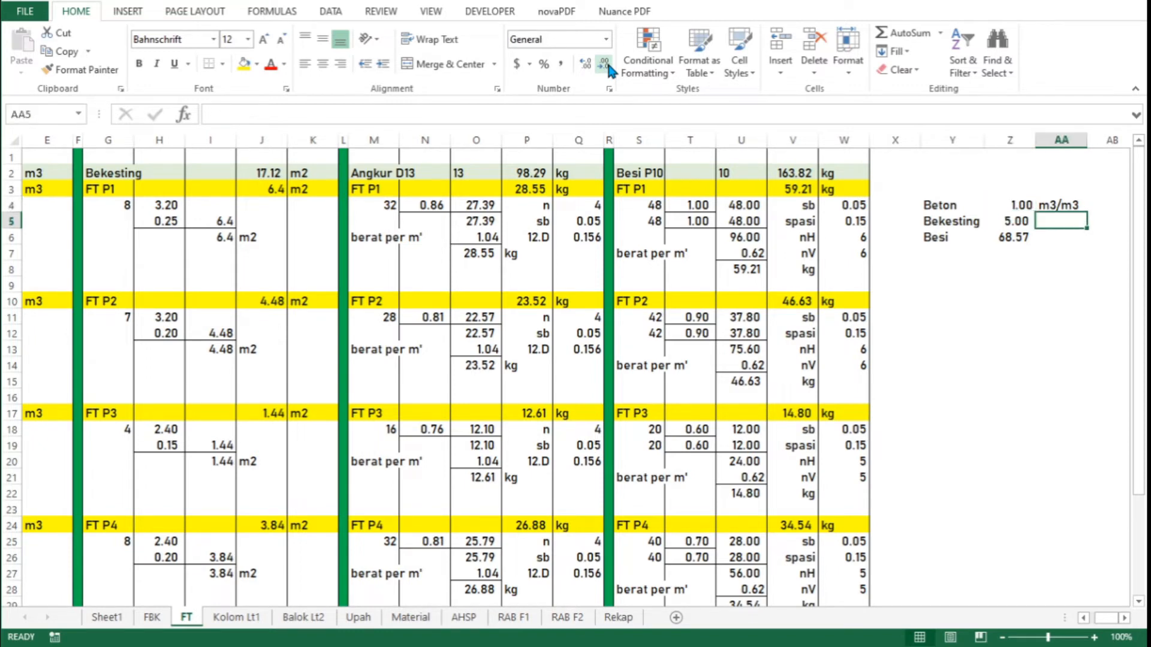
type("m2/m3")
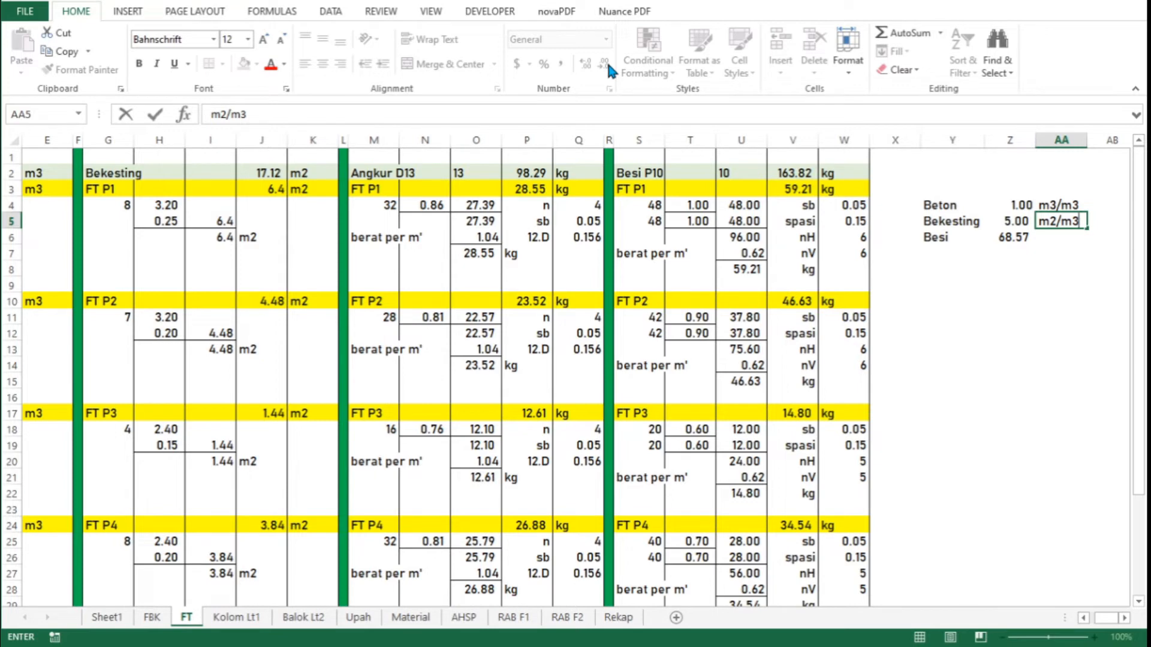
key("Return")
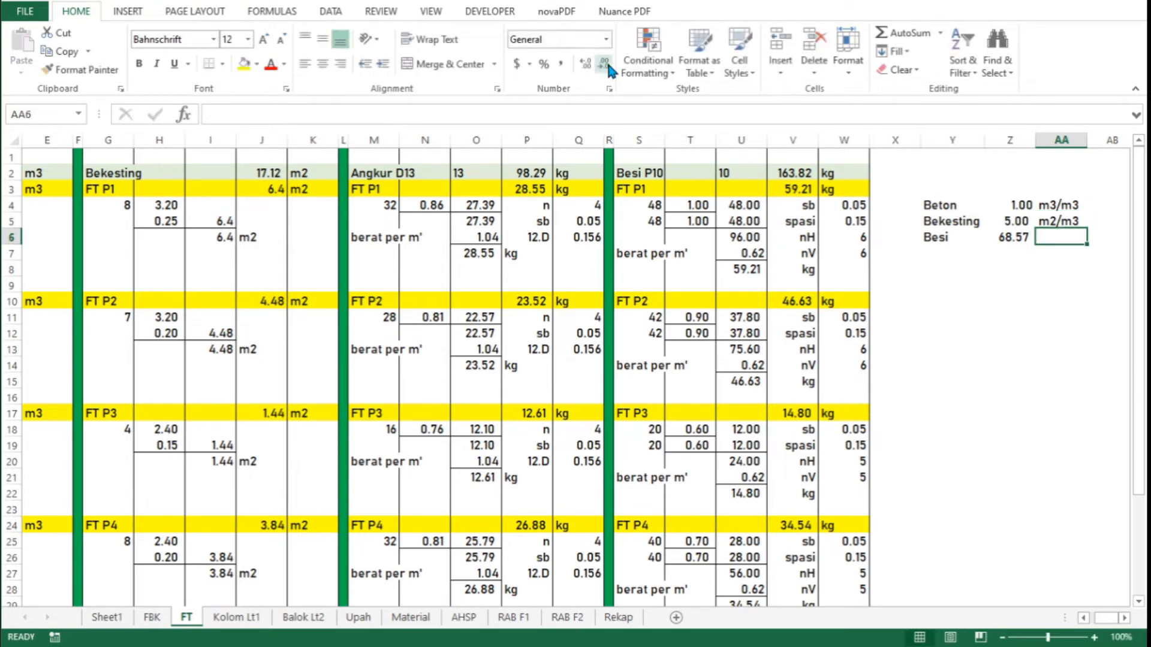
type("kg/m3")
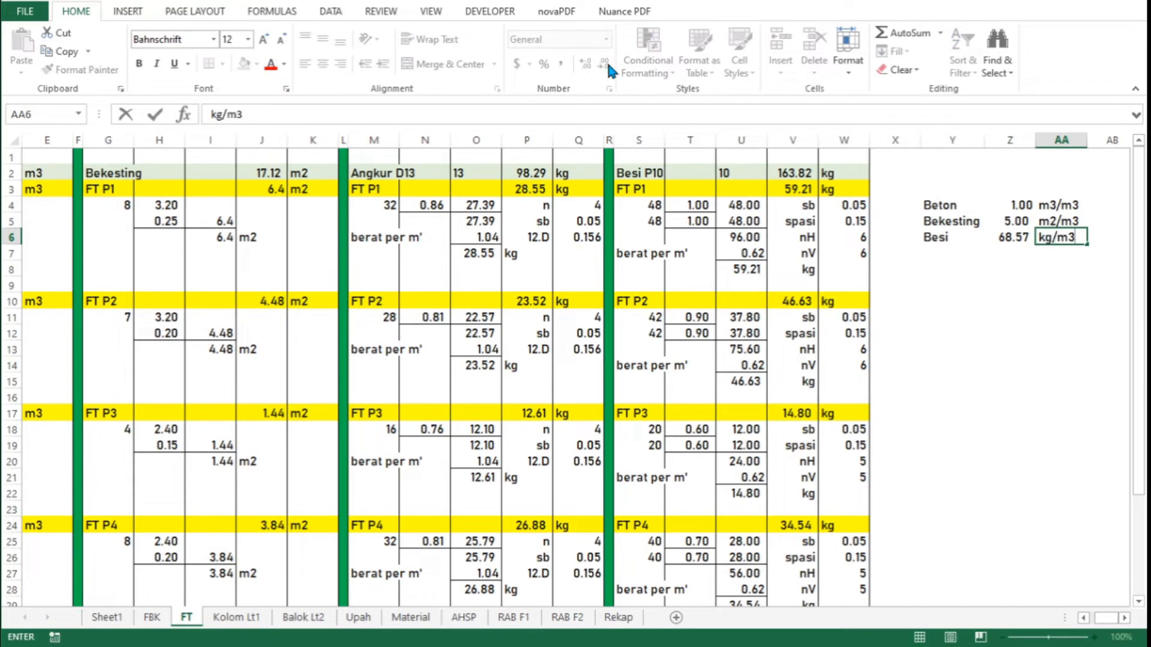
key("Return")
key("Up")
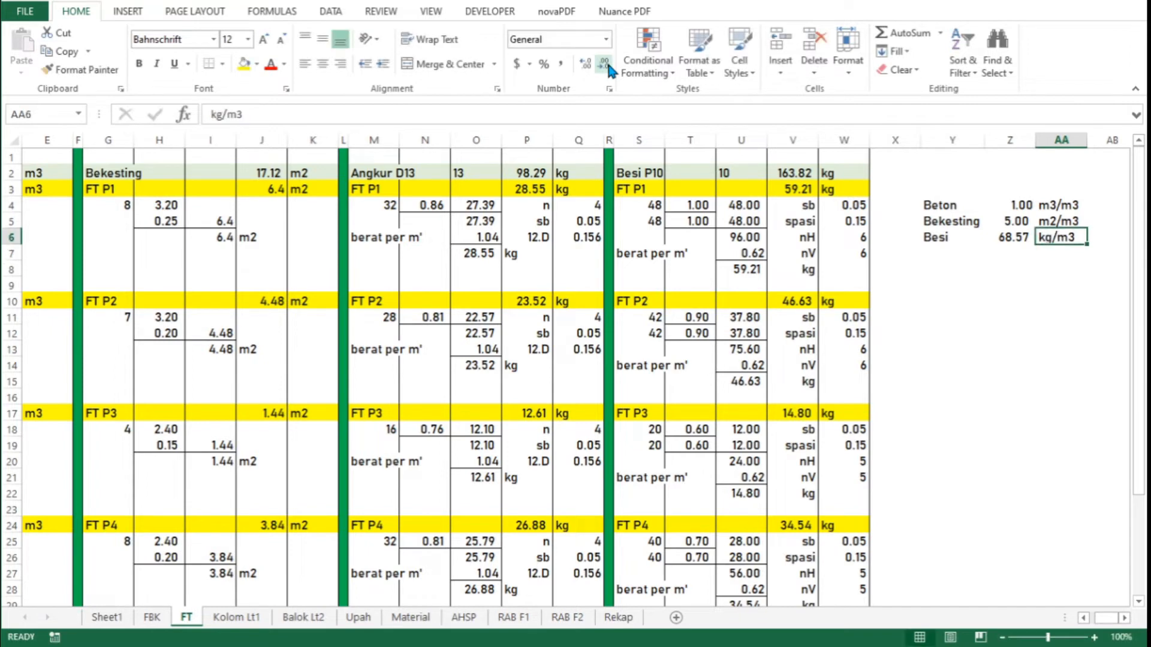
key("Left")
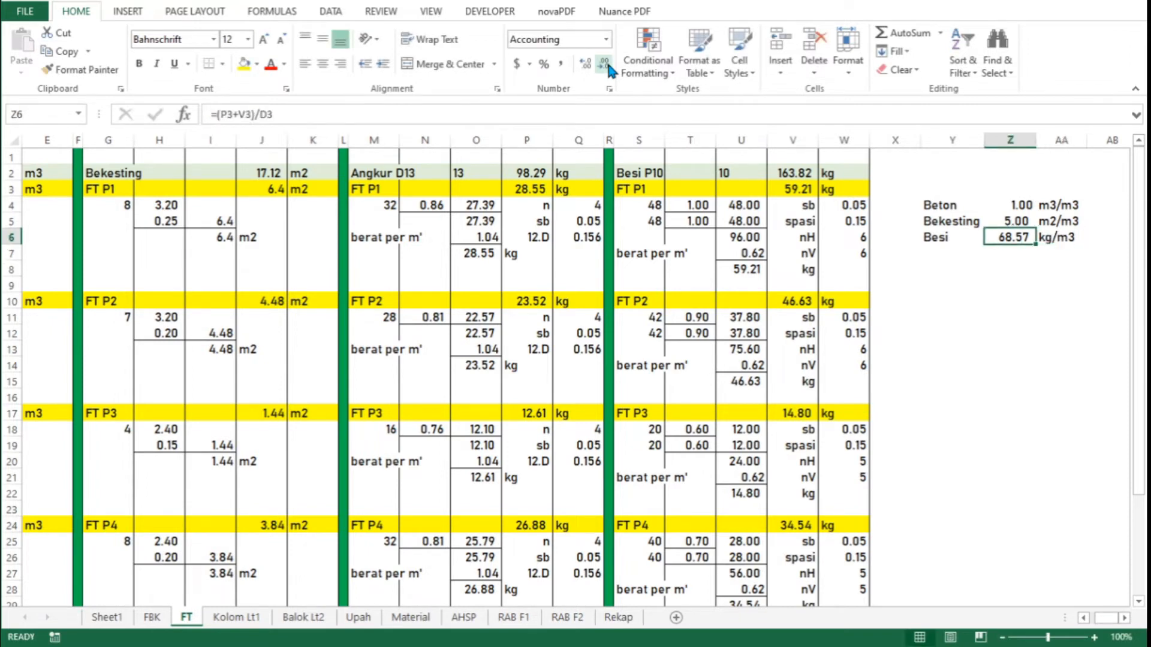
key("Up")
key("Up")
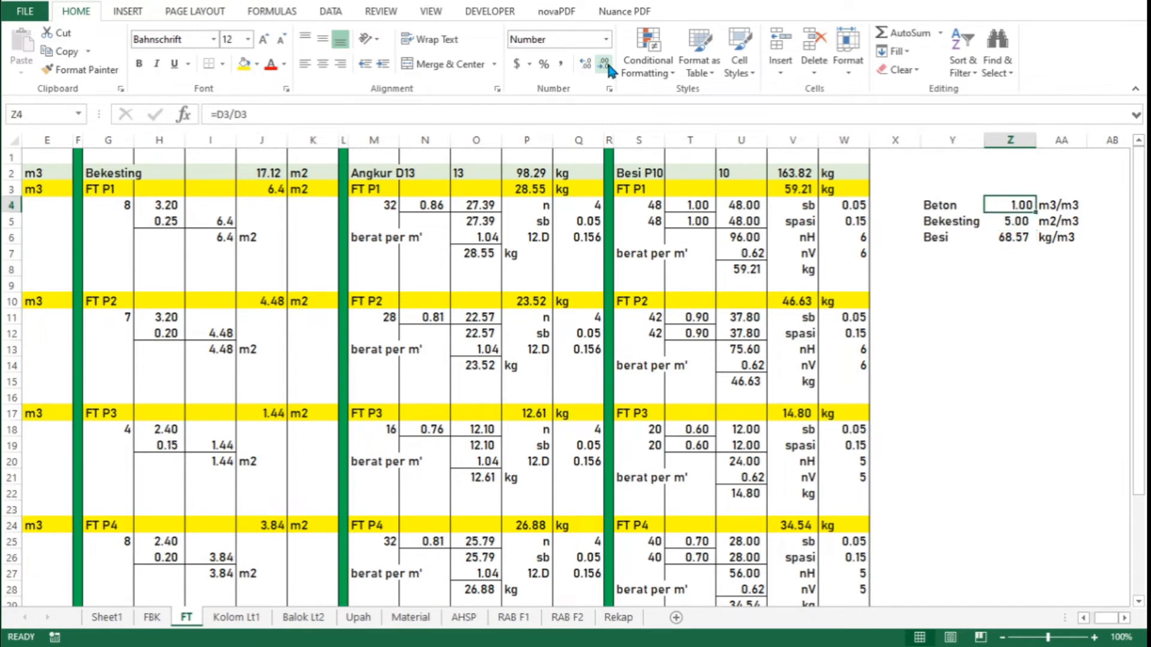
key("Left")
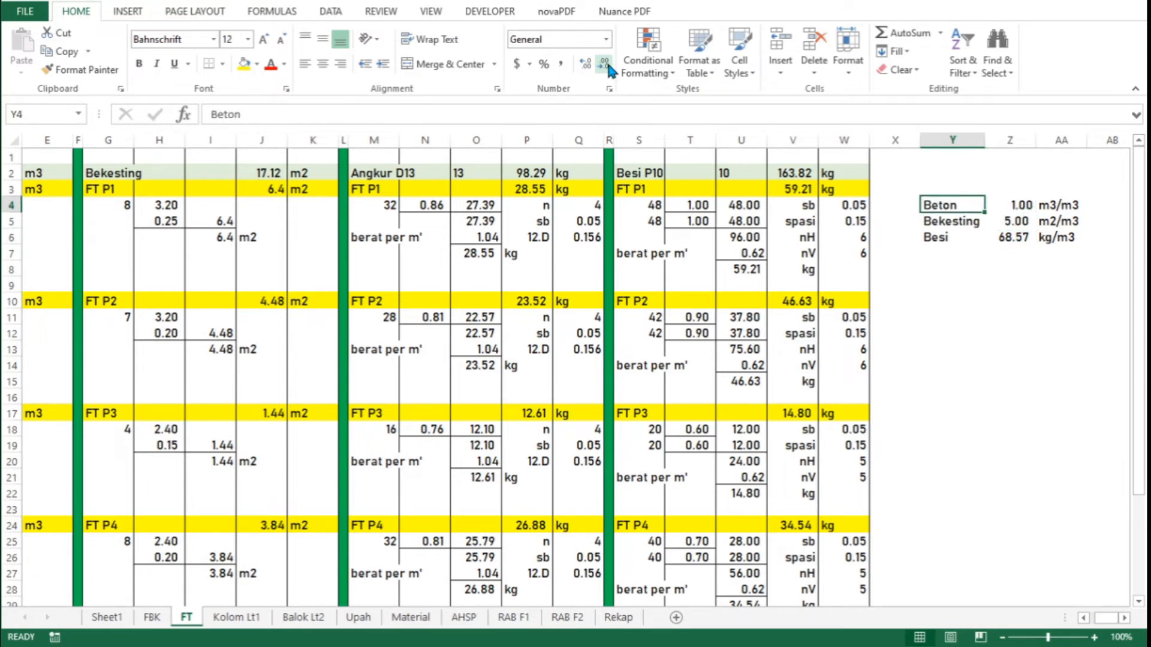
Copy the Beton, Bekesting and Besi ratio block Y4:AA6 to Y11, beside the FT P2 calculation
key("shift+Down")
key("shift+Down")
key("shift+Right")
key("shift+Right")
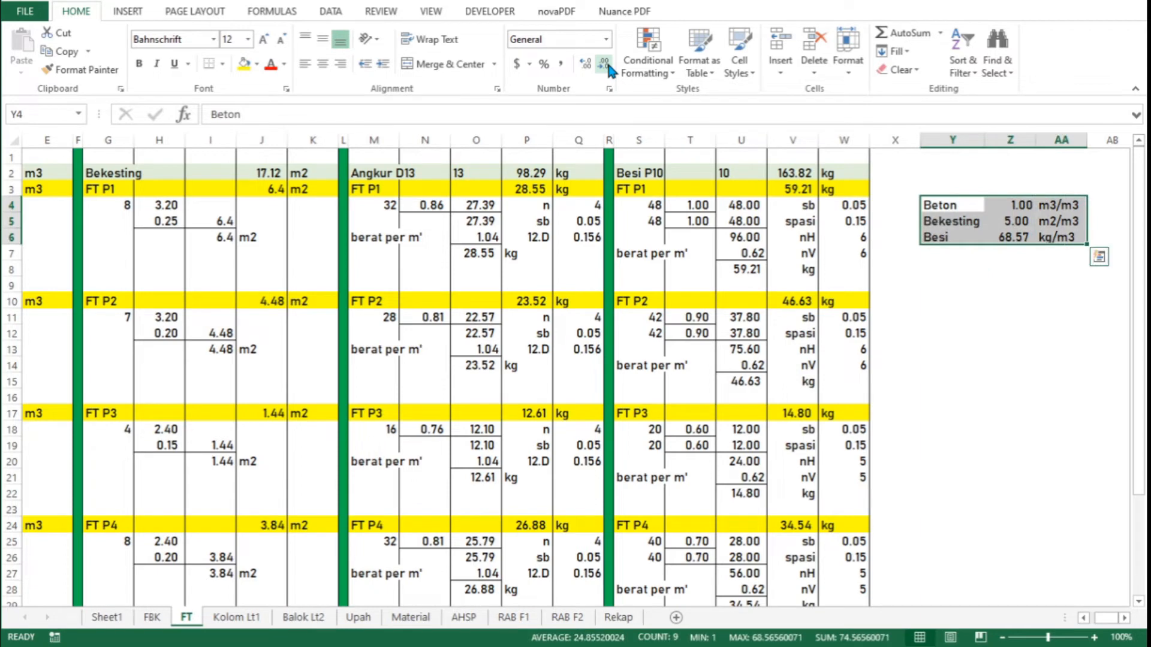
key("ctrl+c")
key("Down")
key("Down")
key("Down")
key("Down")
key("Down")
key("Down")
key("Down")
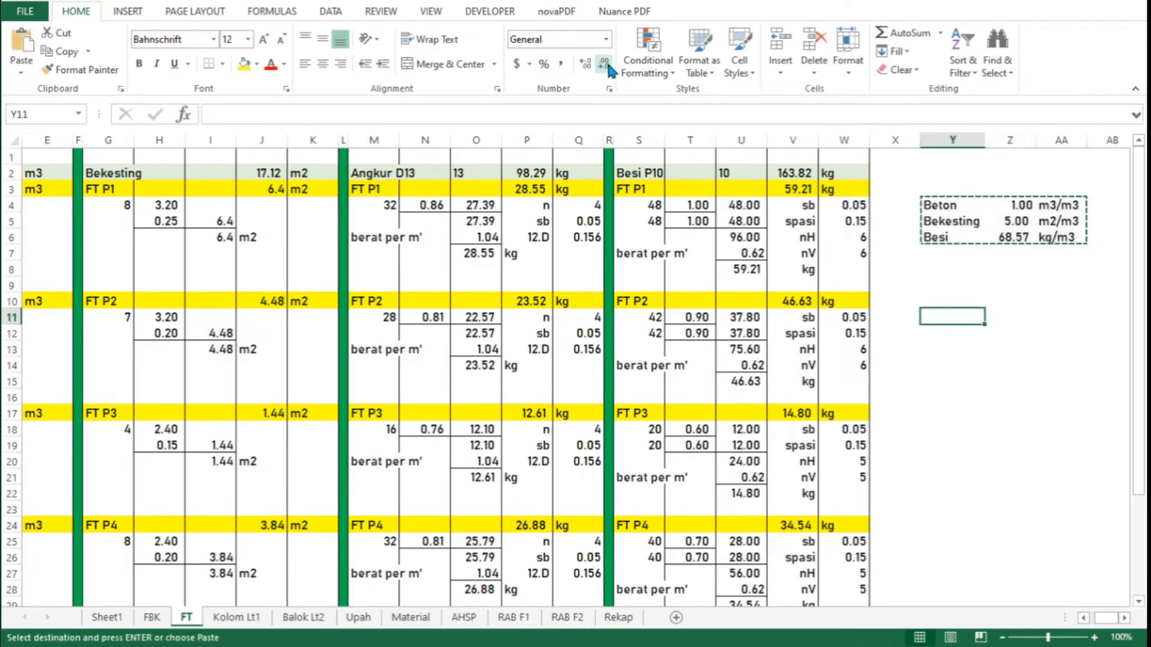
key("Down")
key("Up")
key("ctrl+v")
Paste the copied ratio block at Y18, beside the FT P3 calculation
key("Down")
key("Down")
key("Down")
key("Down")
key("Down")
key("Down")
key("Down")
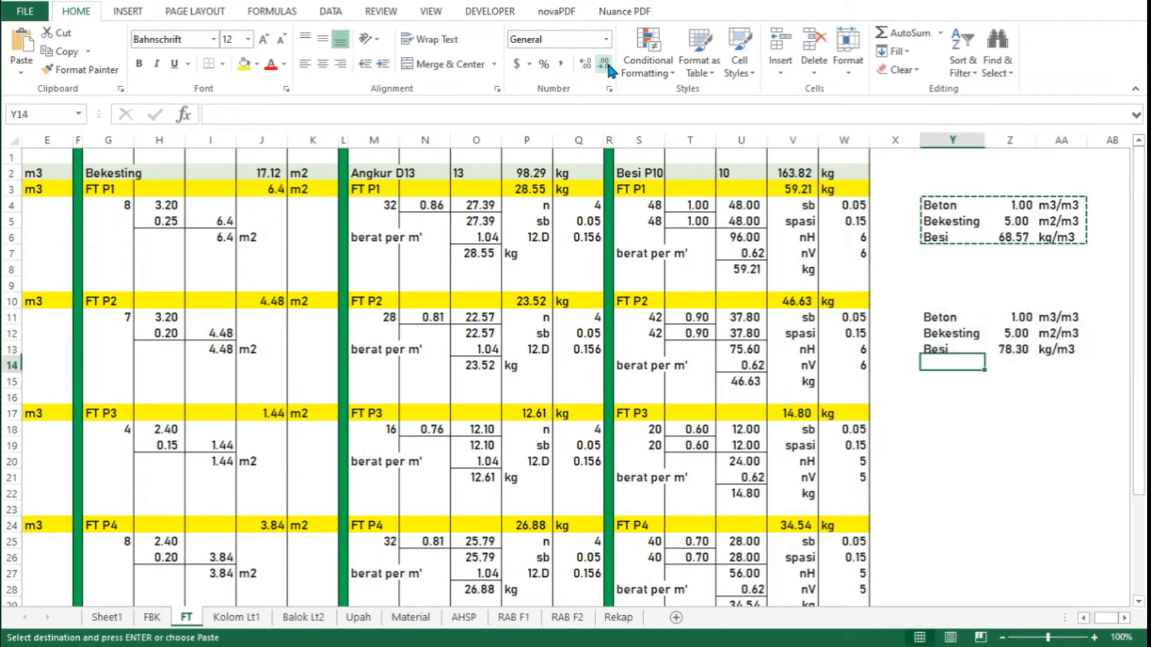
key("ctrl+v")
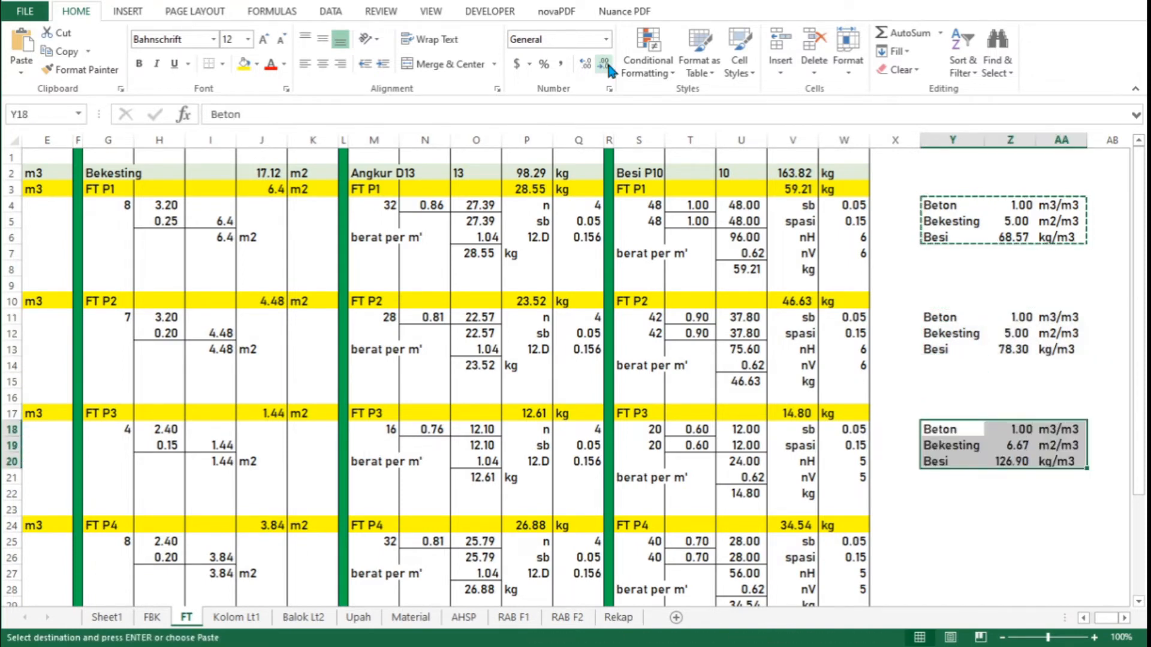
Paste the copied ratio block at Y25, beside the FT P4 calculation
key("Down")
key("Down")
key("Down")
key("Down")
key("Down")
key("Down")
key("Down")
key("ctrl+v")
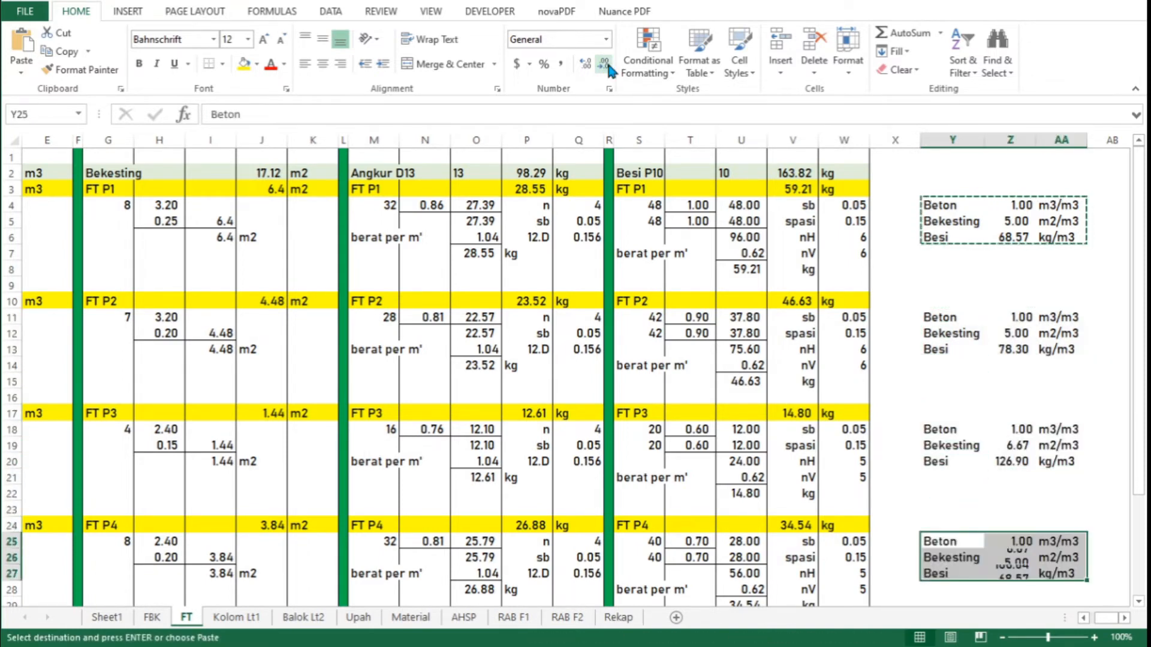
key("Down")
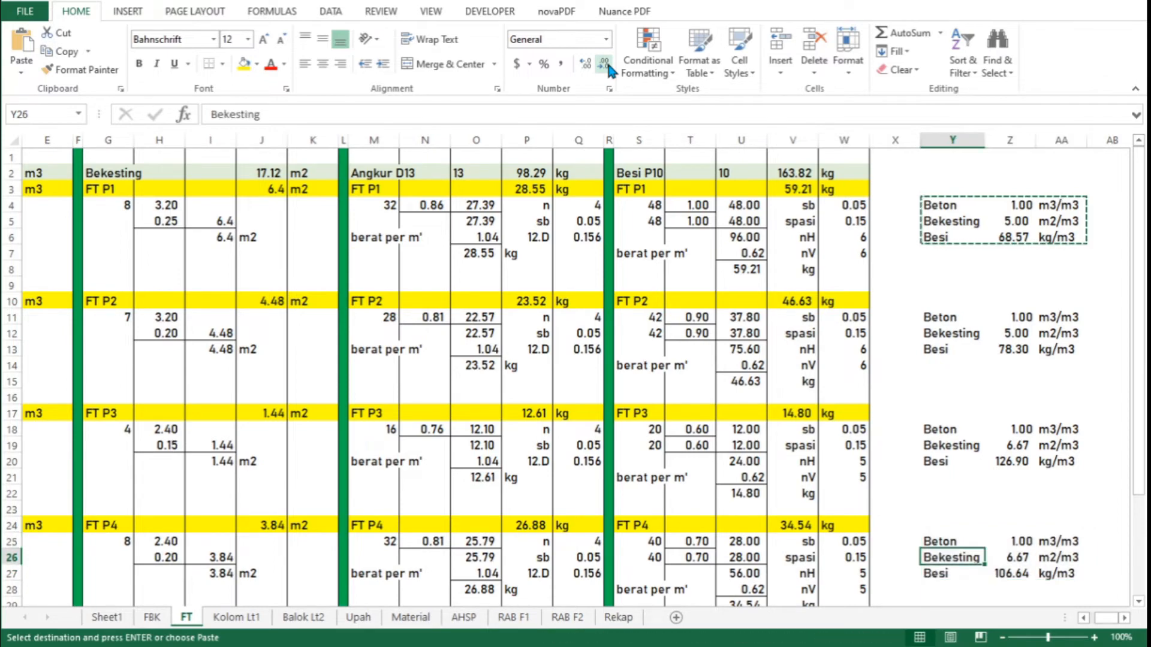
Review the FT sheet from the volume columns across to the per-m3 ratio blocks of all four footings
key("ctrl+Home")
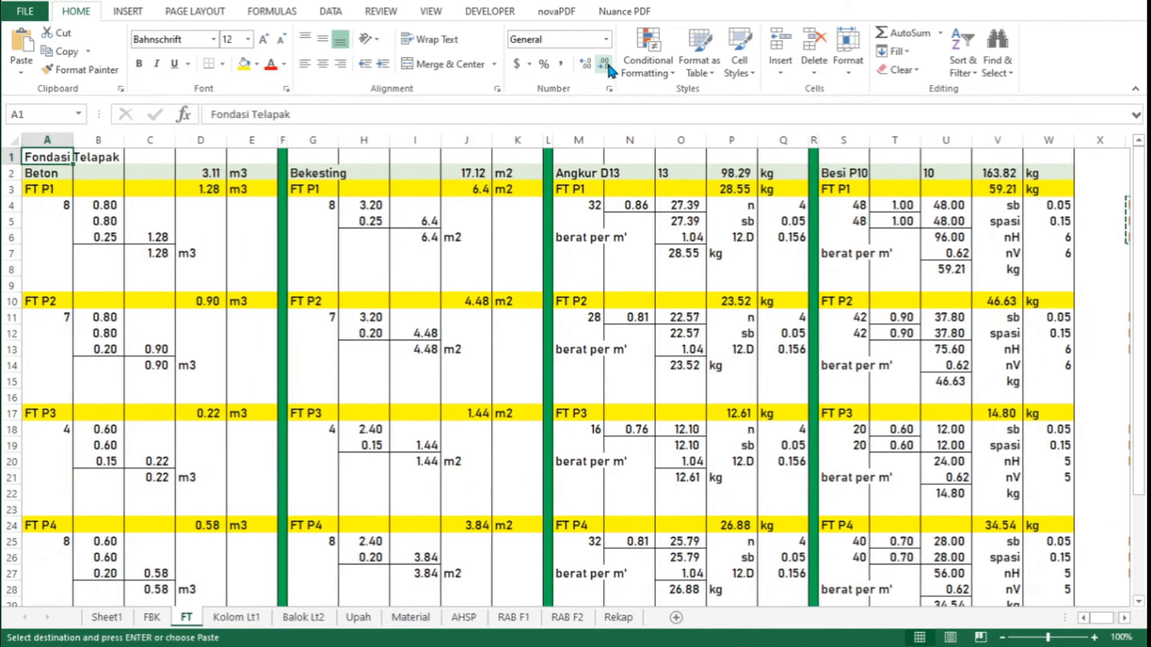
key("Right")
key("Right")
key("Right")
key("Right")
key("Right")
key("Right")
key("Right")
key("Right")
key("Right")
key("Right")
key("Right")
key("Right")
key("Right")
key("Right")
key("Right")
key("Right")
key("Right")
key("Right")
key("Right")
key("Right")
key("Right")
key("Right")
key("Right")
key("Right")
key("Right")
key("Right")
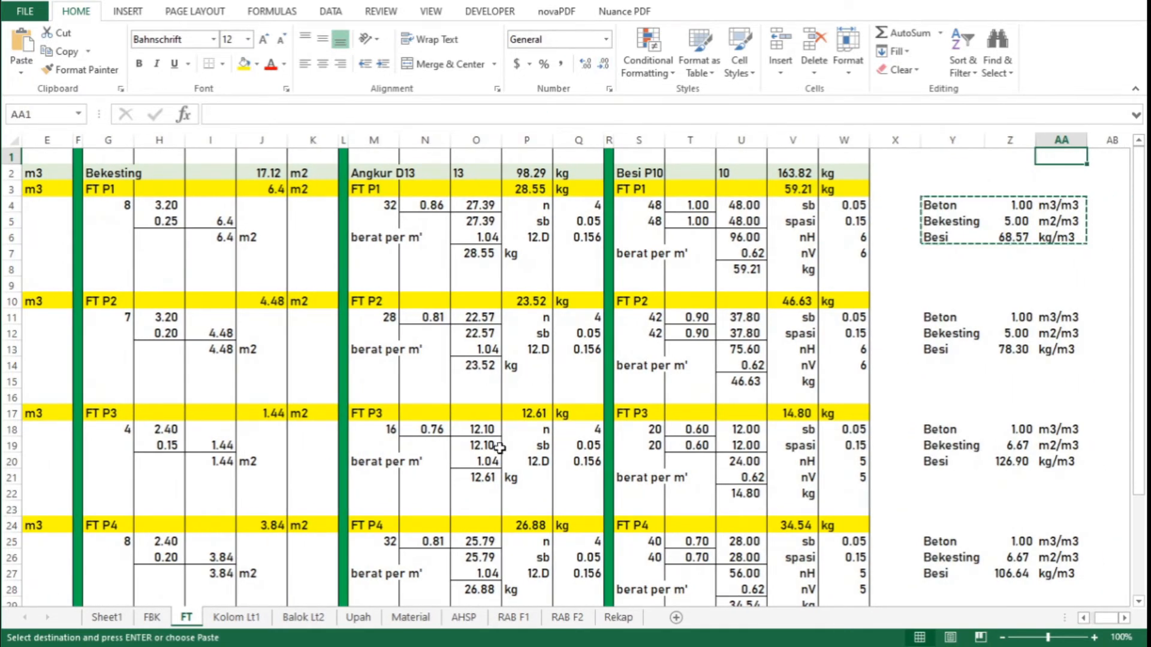
On the AHSP sheet, copy the 1 kg Pembesian heading row 88 to row 107, below the last analysis
left_click(474, 618)
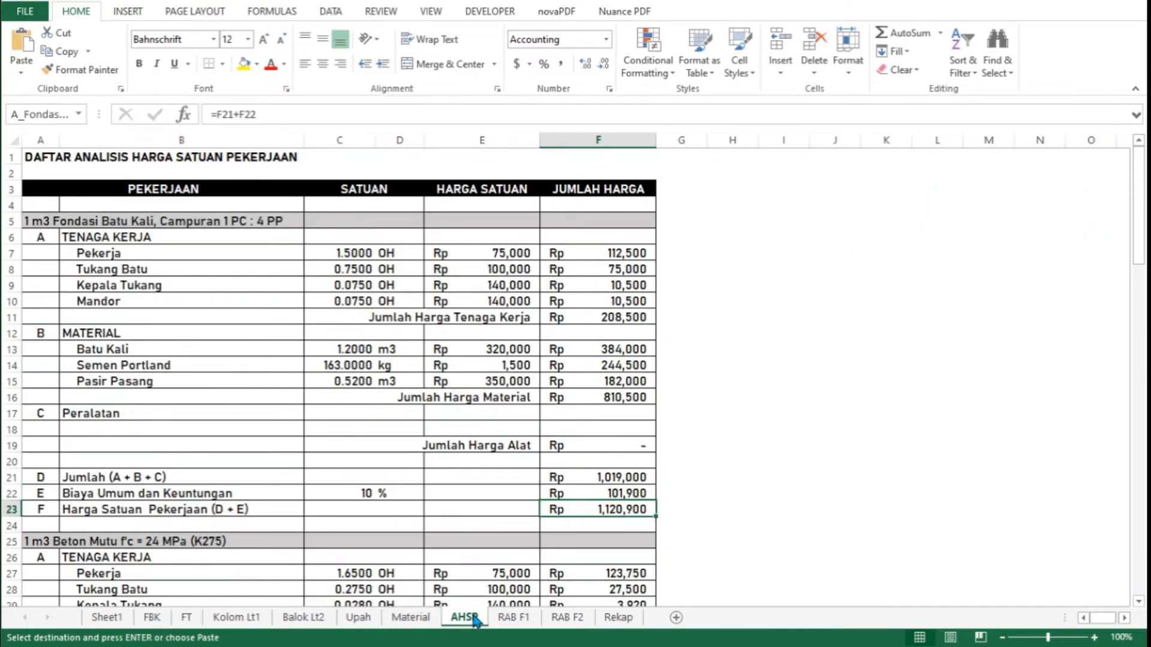
left_click(483, 592)
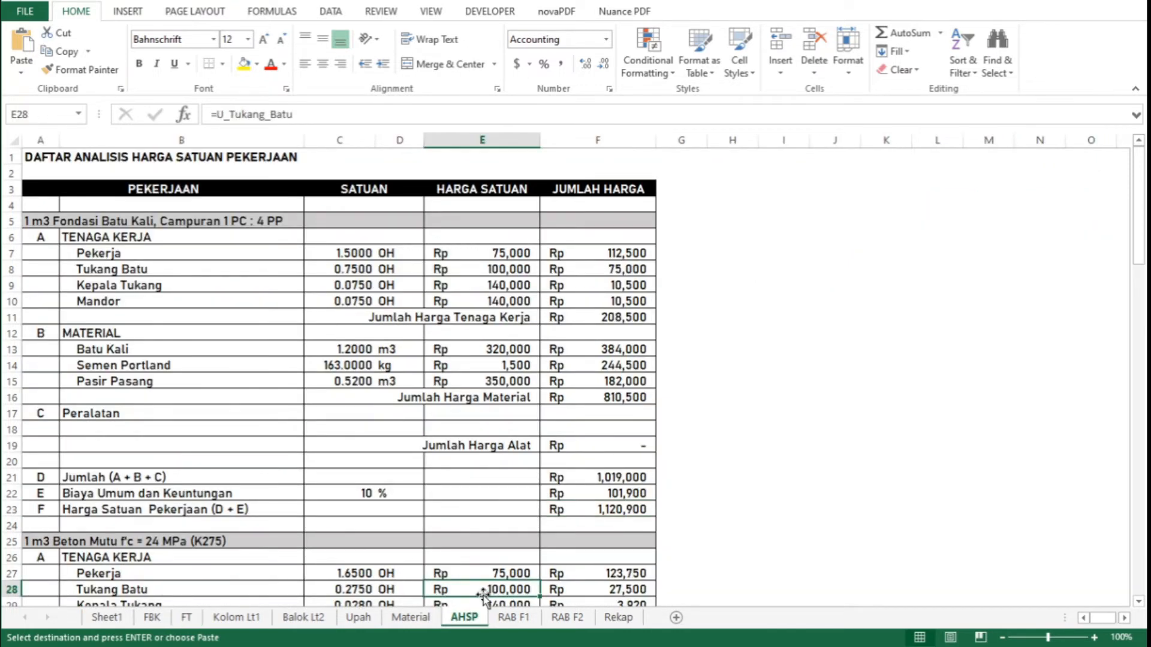
key("Down")
key("Down")
key("Down")
key("Down")
key("Down")
key("Down")
key("Down")
key("Down")
key("Down")
key("Down")
key("Down")
key("Down")
key("Down")
key("Down")
key("Down")
key("Down")
key("Down")
key("Down")
key("Down")
key("Down")
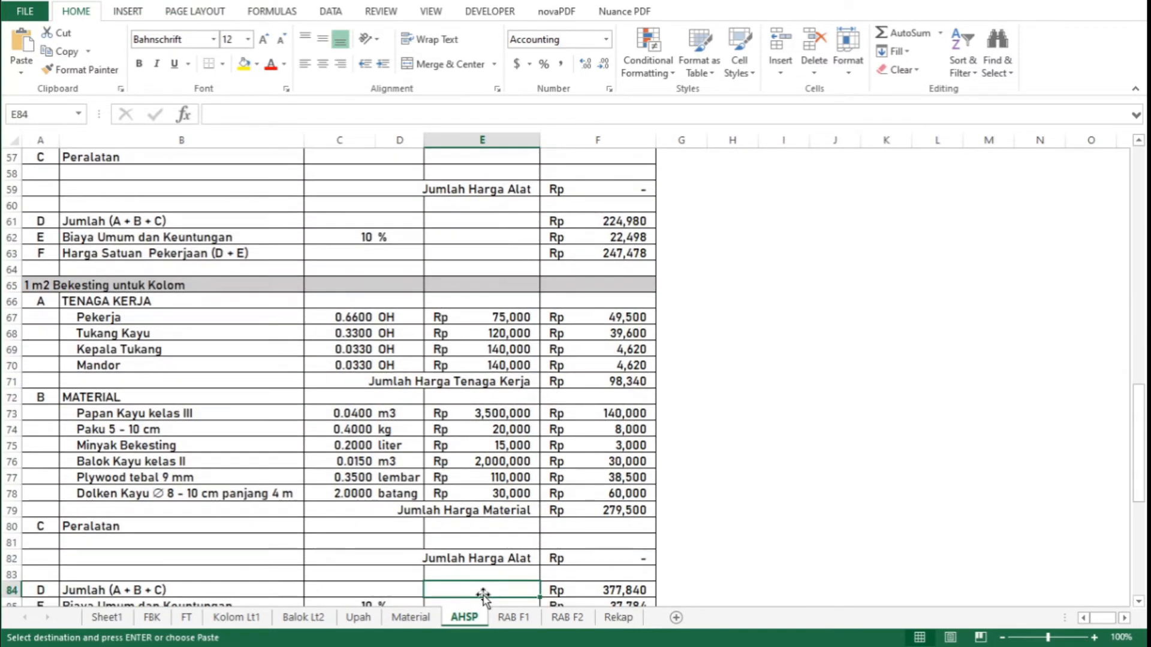
key("Down")
key("Down")
key("Down")
key("Down")
key("Down")
key("Down")
key("Down")
key("Down")
key("Down")
key("Down")
key("Down")
key("Down")
key("Down")
key("Down")
key("Down")
key("Down")
key("Down")
key("Down")
key("Down")
key("Down")
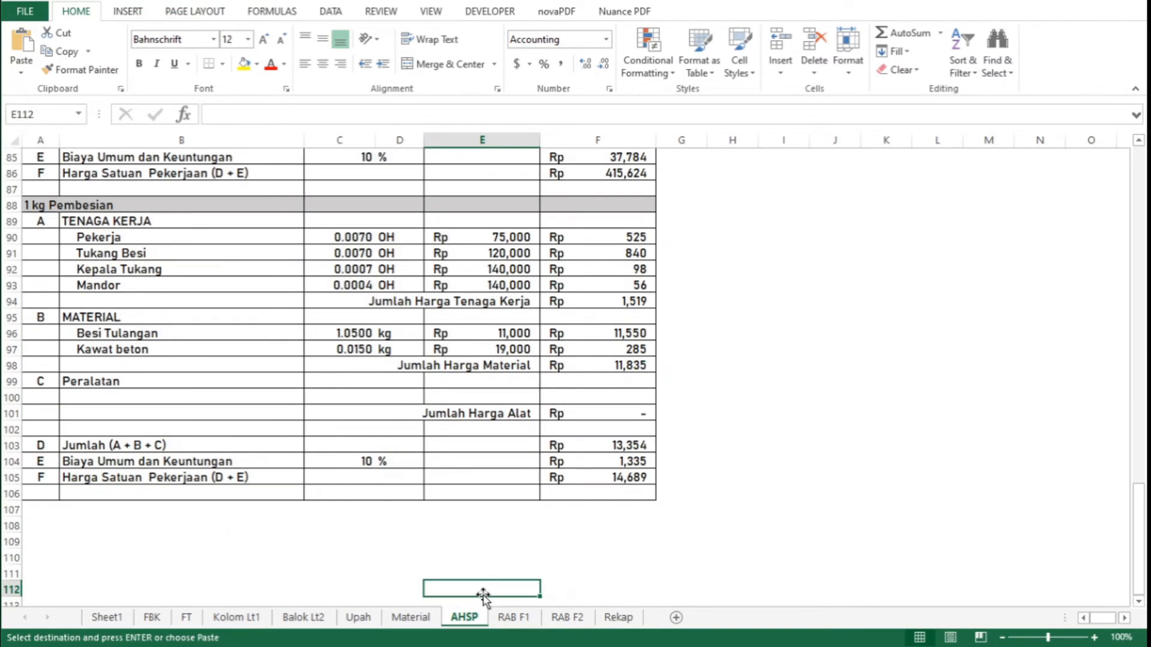
key("Up")
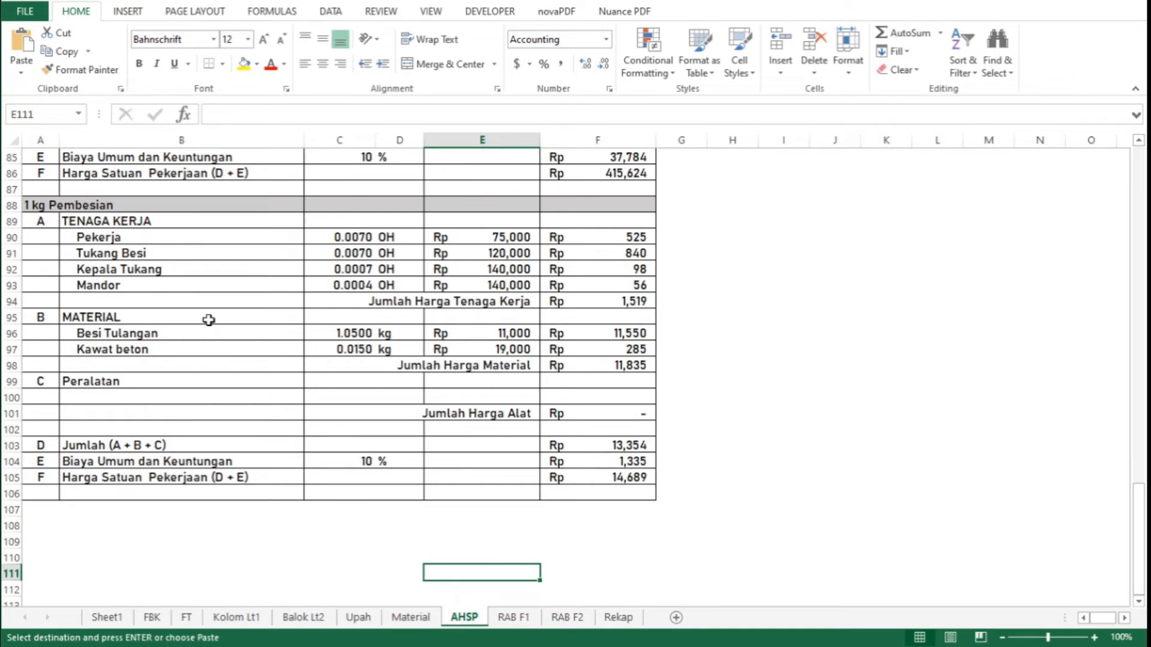
left_click(11, 205)
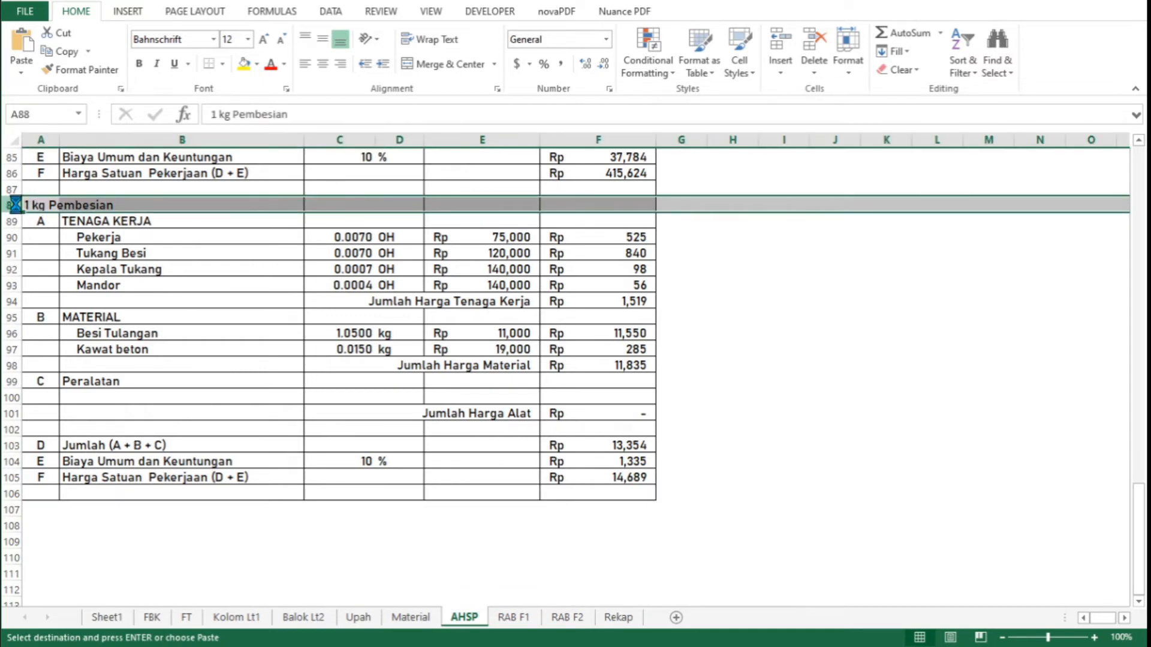
key("ctrl+c")
left_click(42, 509)
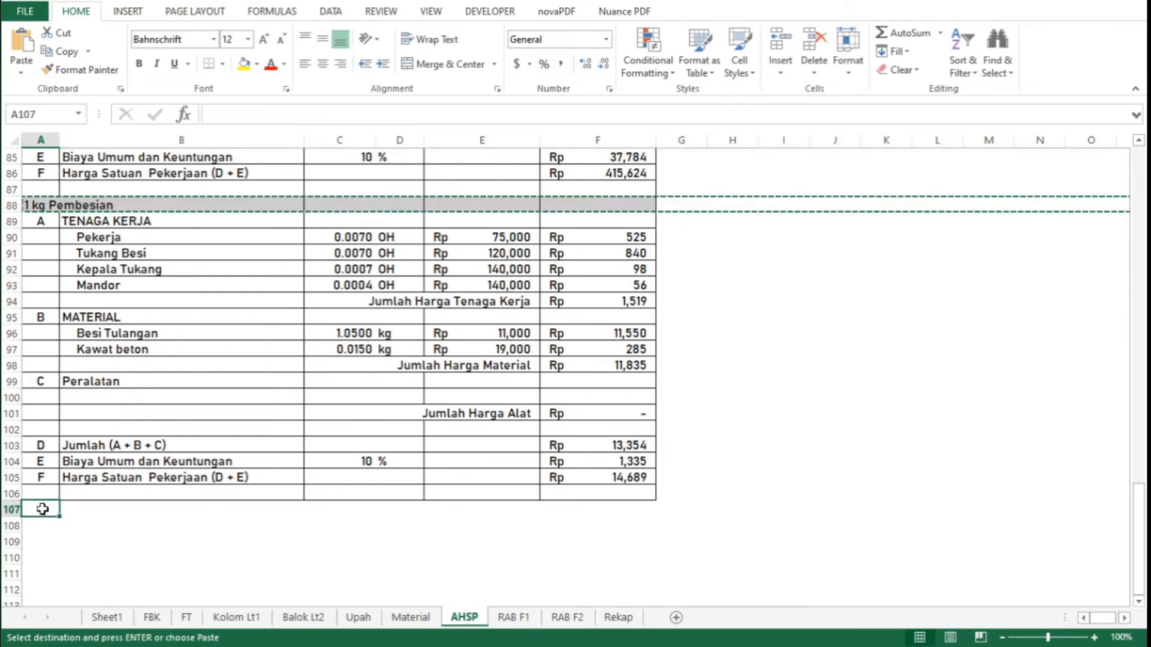
key("ctrl+v")
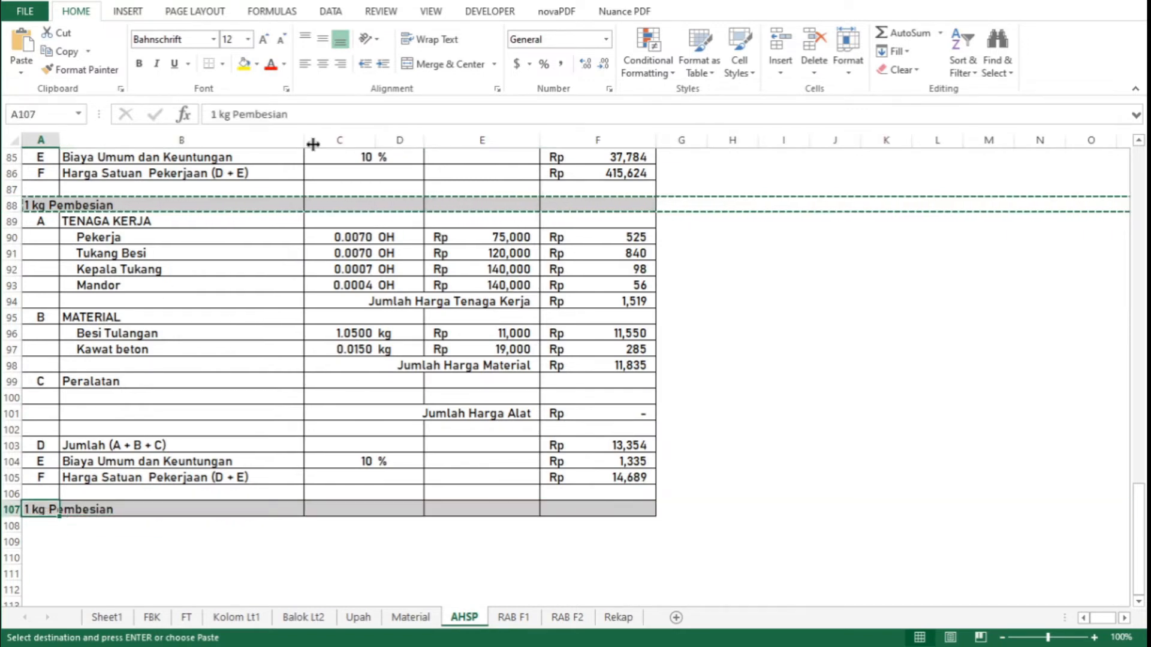
Change the copied heading in A107 to "1 m3 Fondasi Telapak P1"
left_click(319, 108)
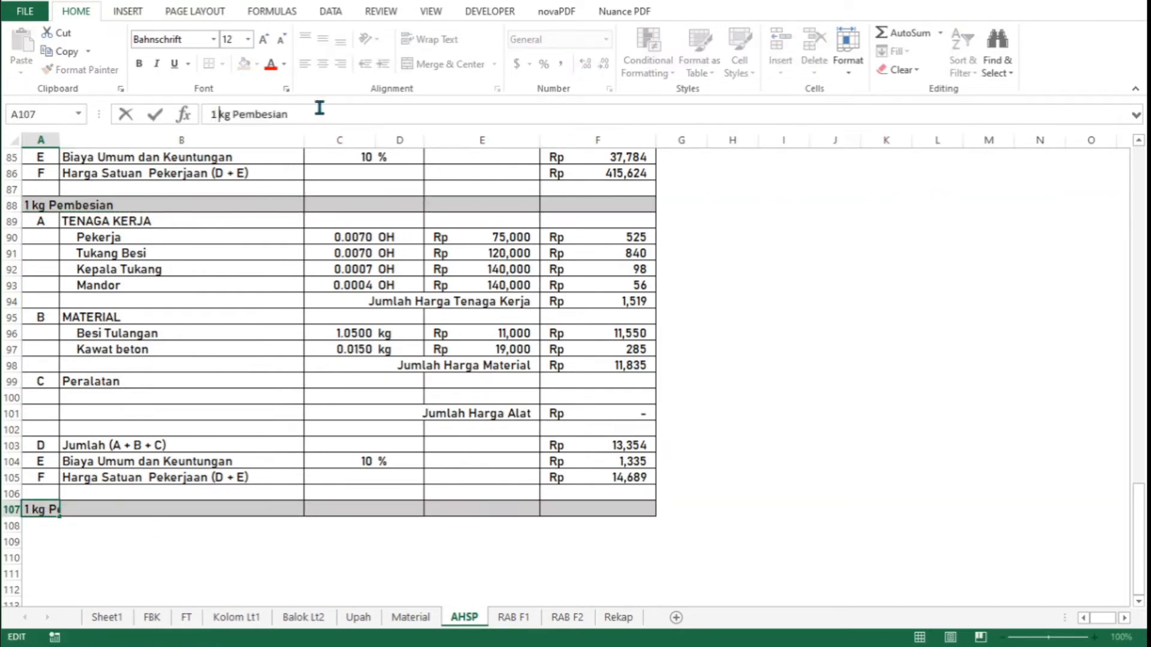
key("shift+Right")
key("shift+Right")
type("m3")
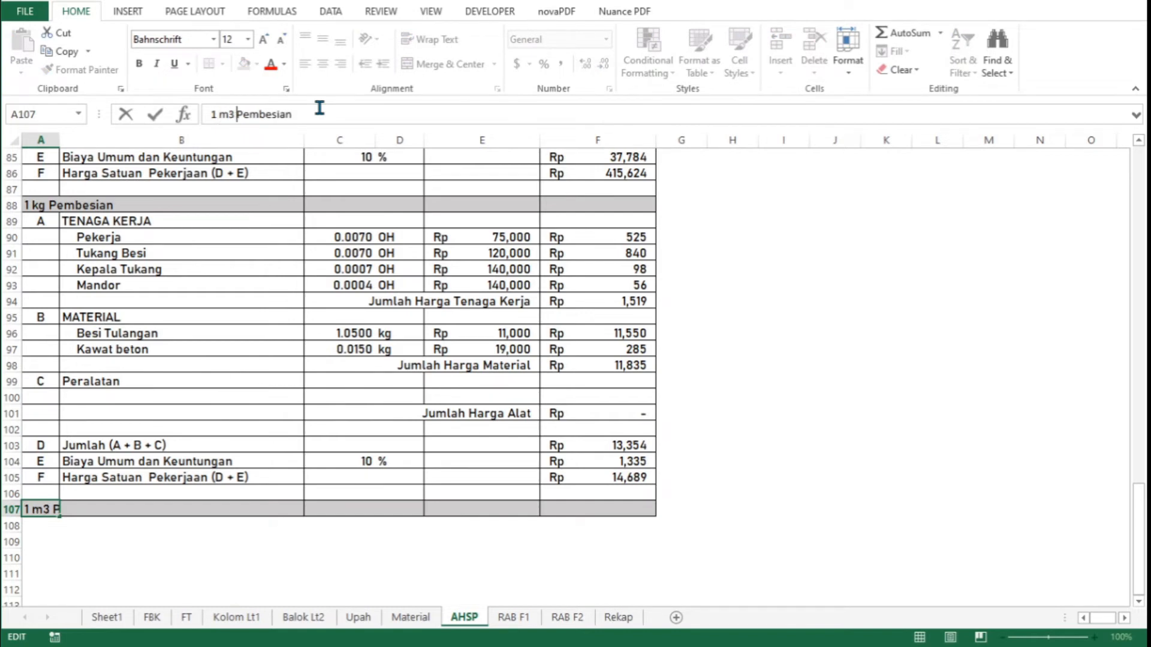
key("shift+End")
type("Fondas")
type("i T")
type("ak P")
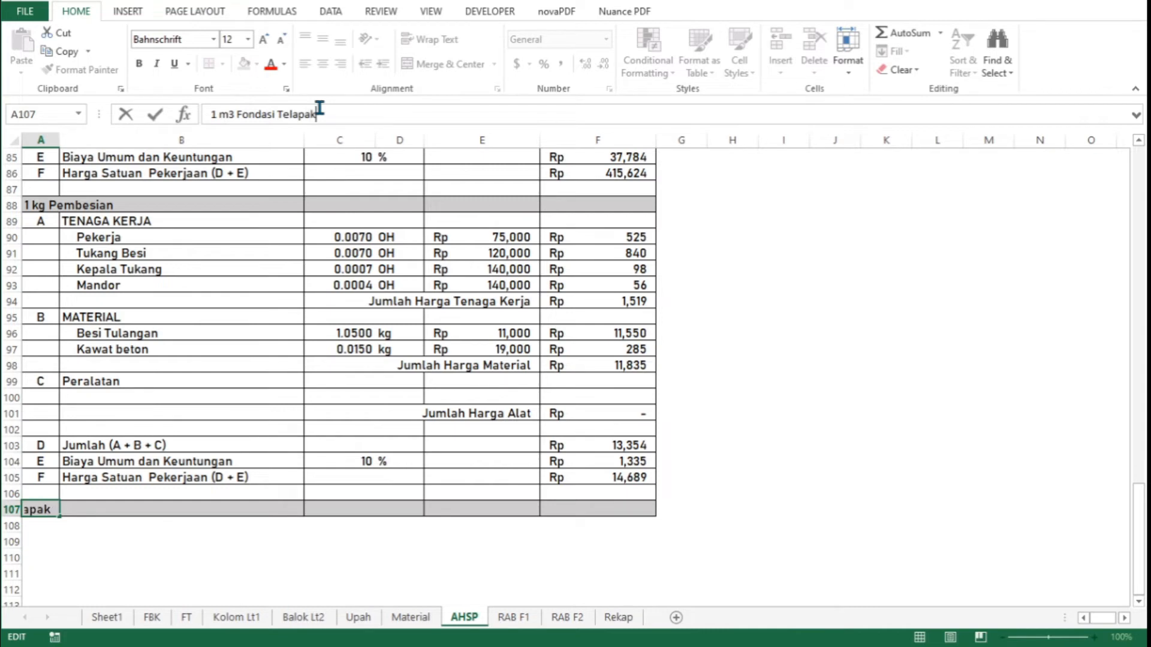
key("Return")
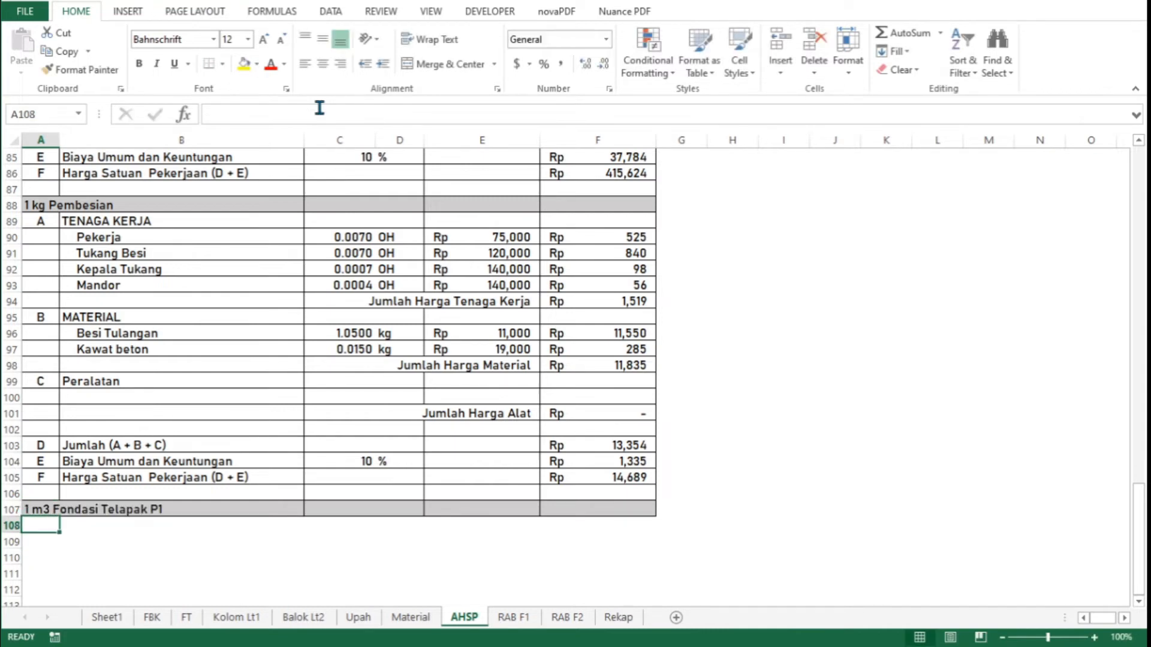
Copy the three labour rows 90 to 92 to row 108, under the Fondasi Telapak P1 heading
left_click(11, 237)
key("shift+Down")
key("shift+Down")
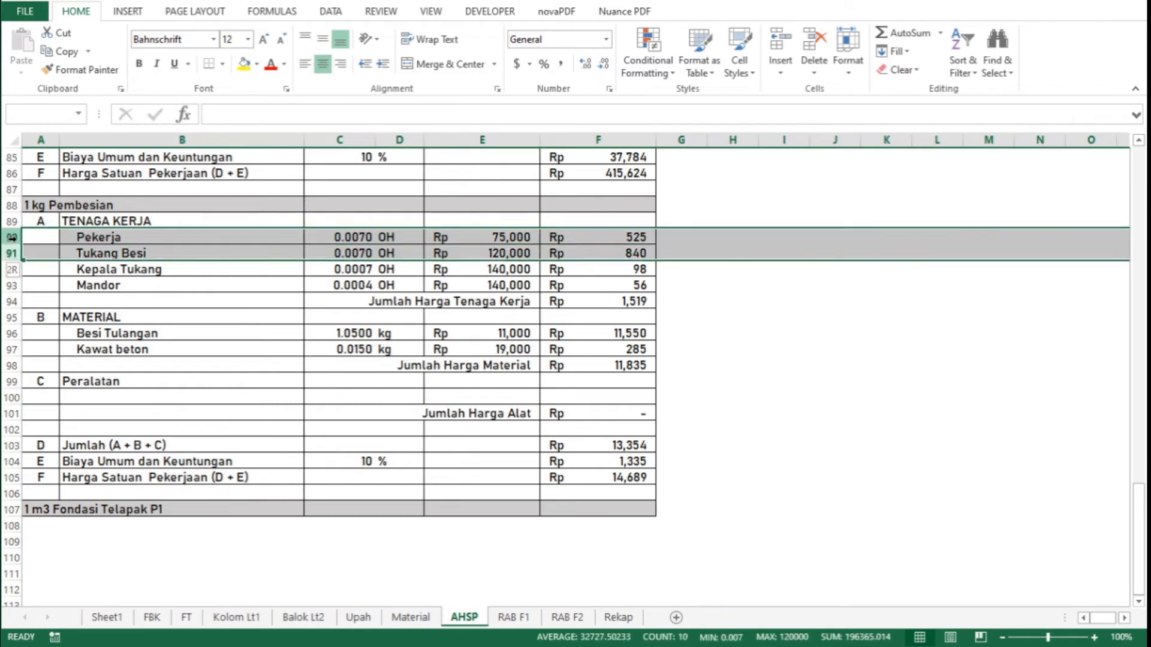
key("ctrl+c")
key("Down")
key("Down")
key("Down")
key("Down")
key("Down")
key("Down")
key("Down")
key("Down")
key("Down")
key("Down")
key("Down")
key("Down")
key("Down")
key("Down")
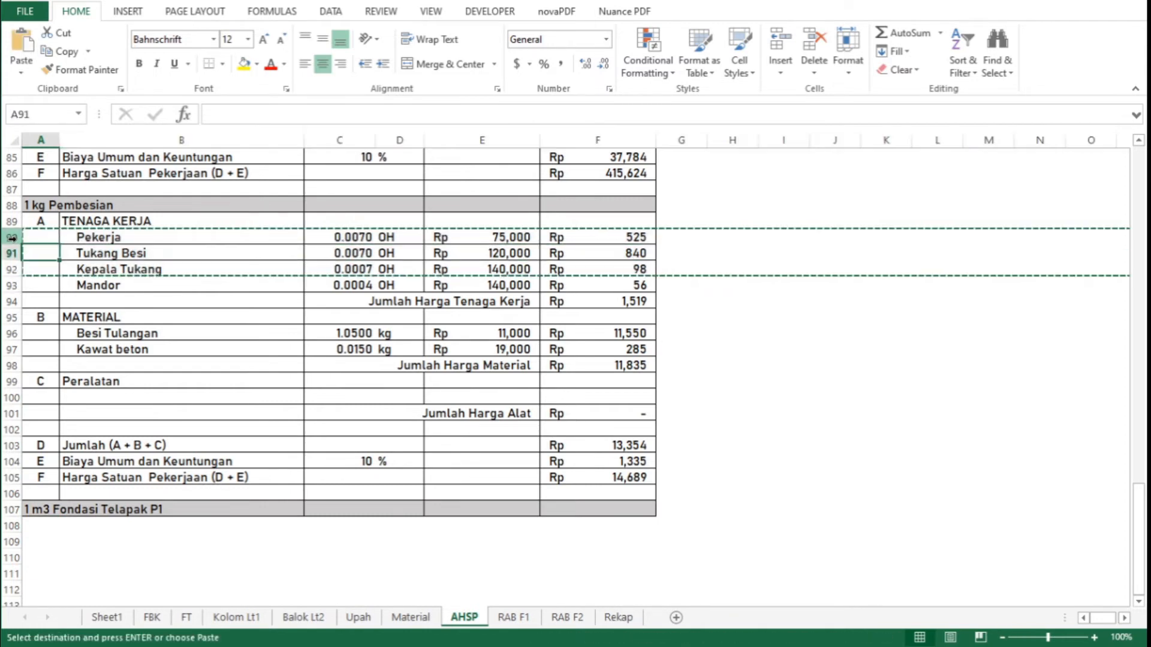
key("Down")
key("Down")
key("Down")
key("Down")
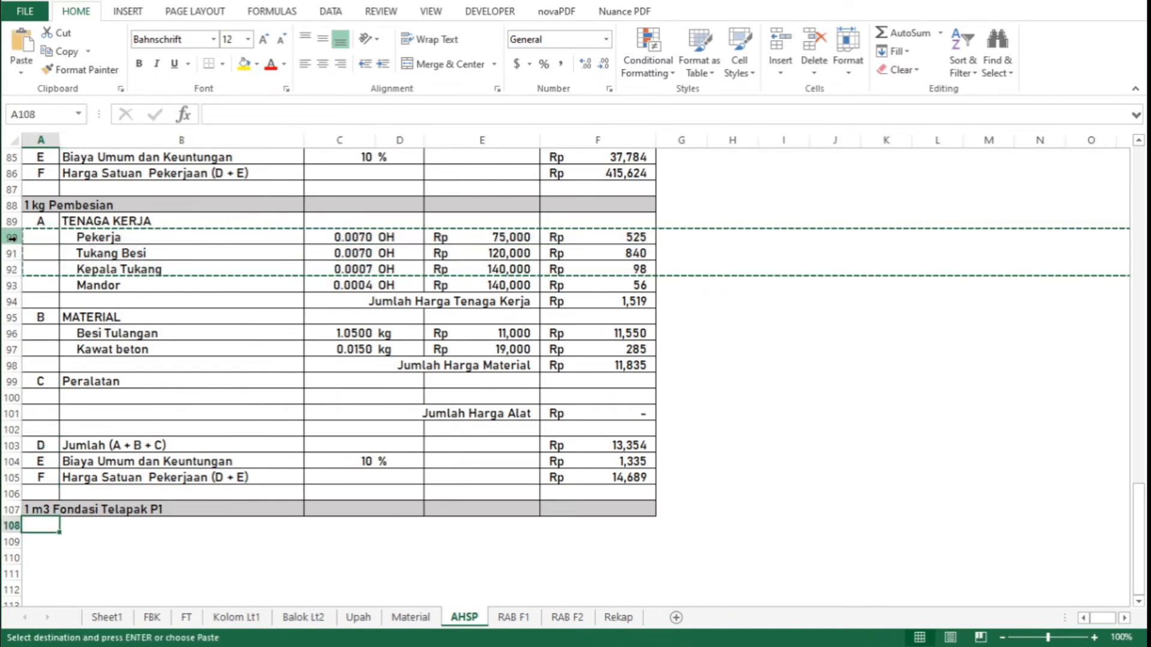
key("Return")
Rename the three copied items in B108:B110 as Beton, Bekesting and Besi
key("Right")
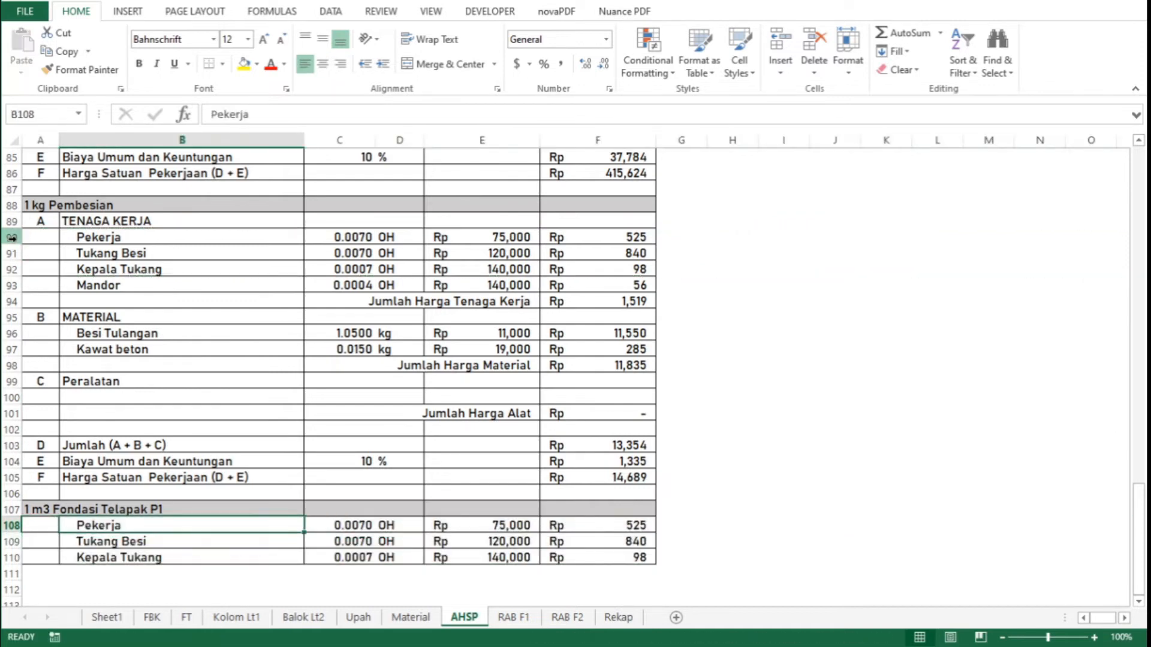
type("Beton")
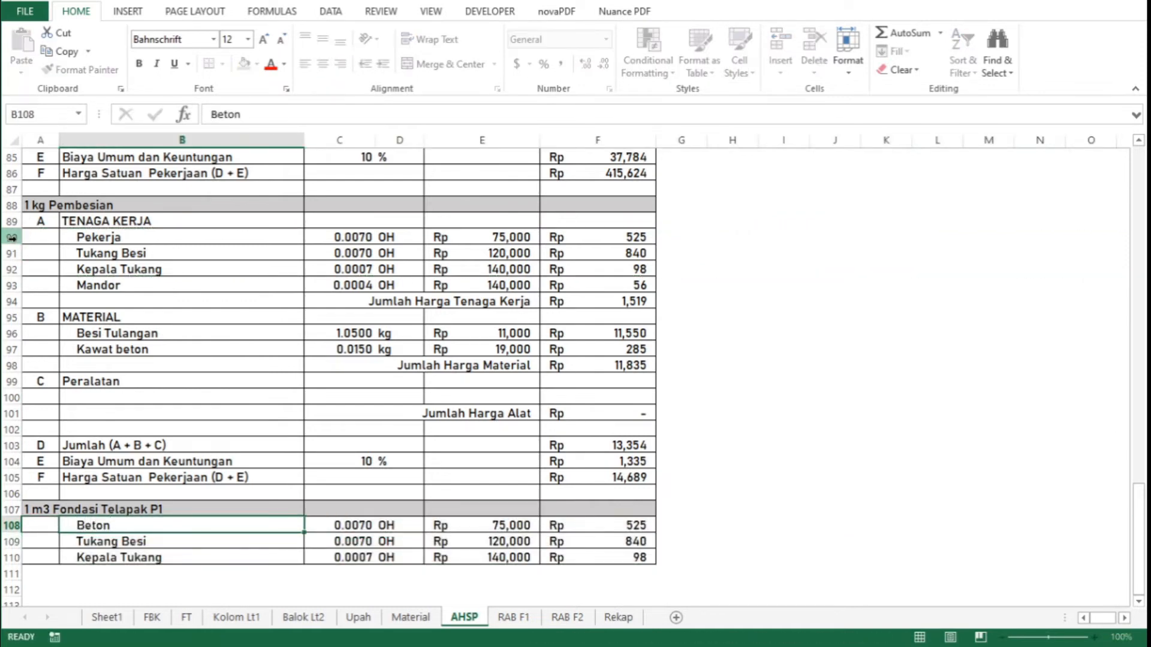
key("Return")
type("Bel")
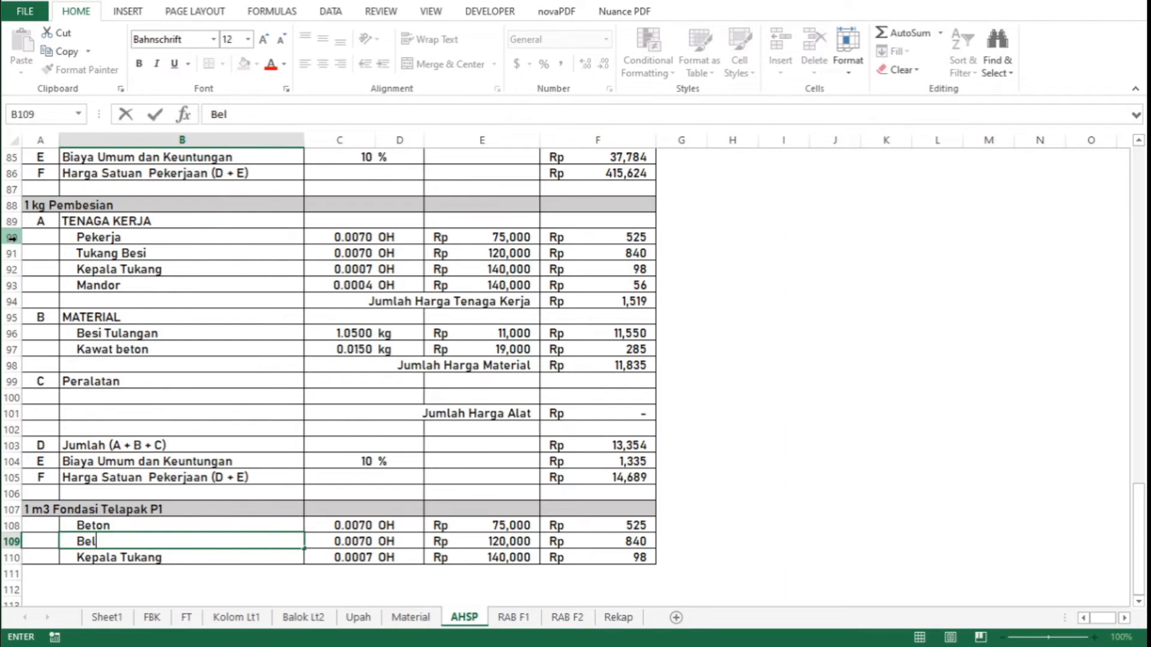
type("kesting")
key("Return")
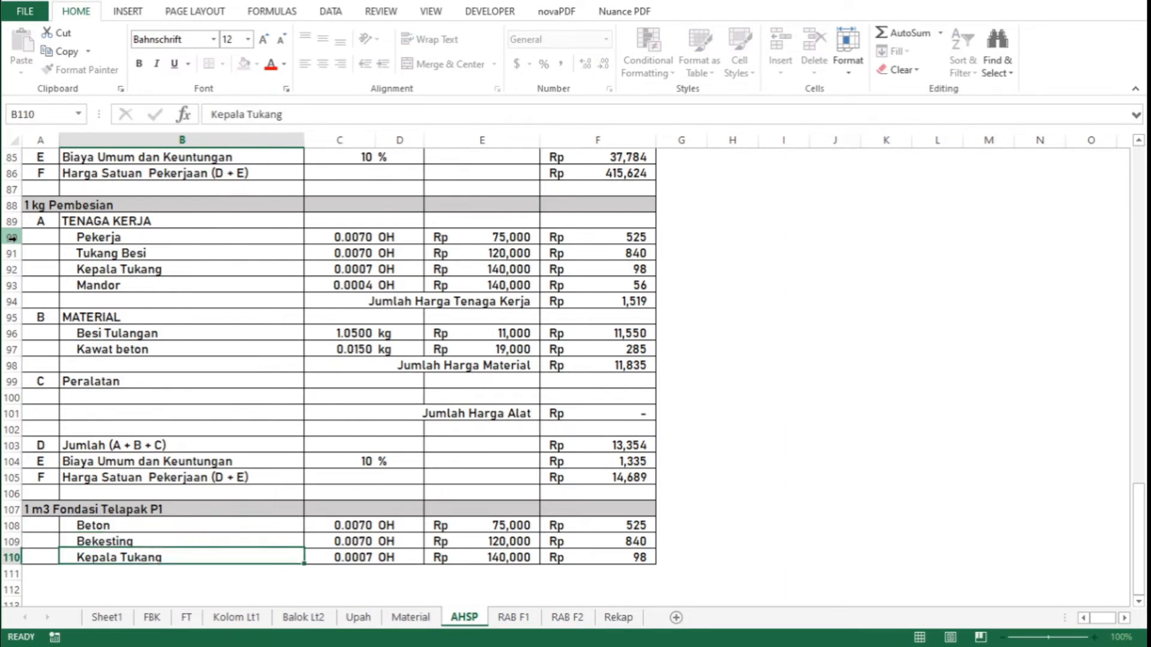
type("Bes")
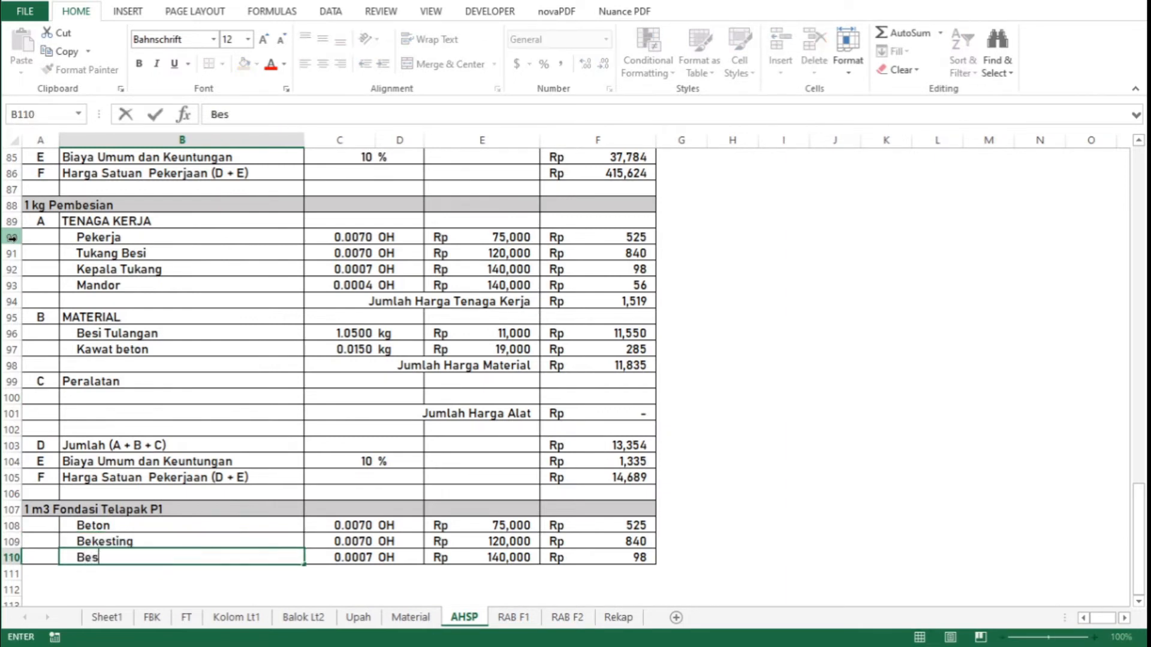
key("Return")
Set the Beton row's unit in D108 to m3 and its quantity in C108 to 1
key("Up")
key("Up")
key("Up")
key("Right")
key("Right")
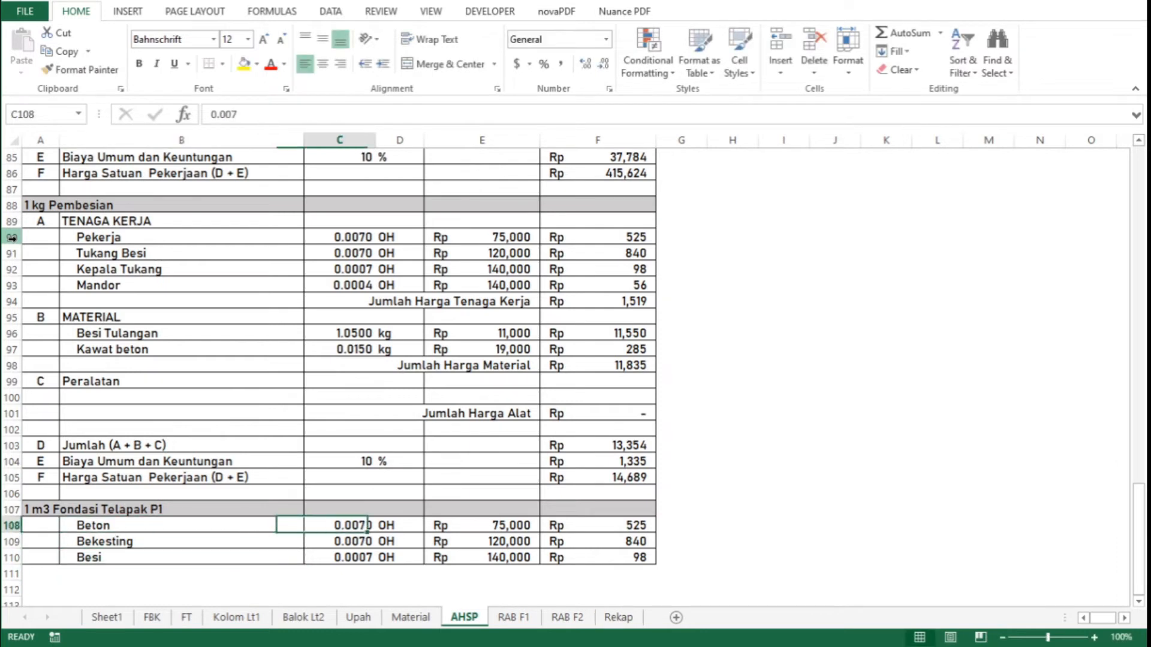
type("m3")
key("Return")
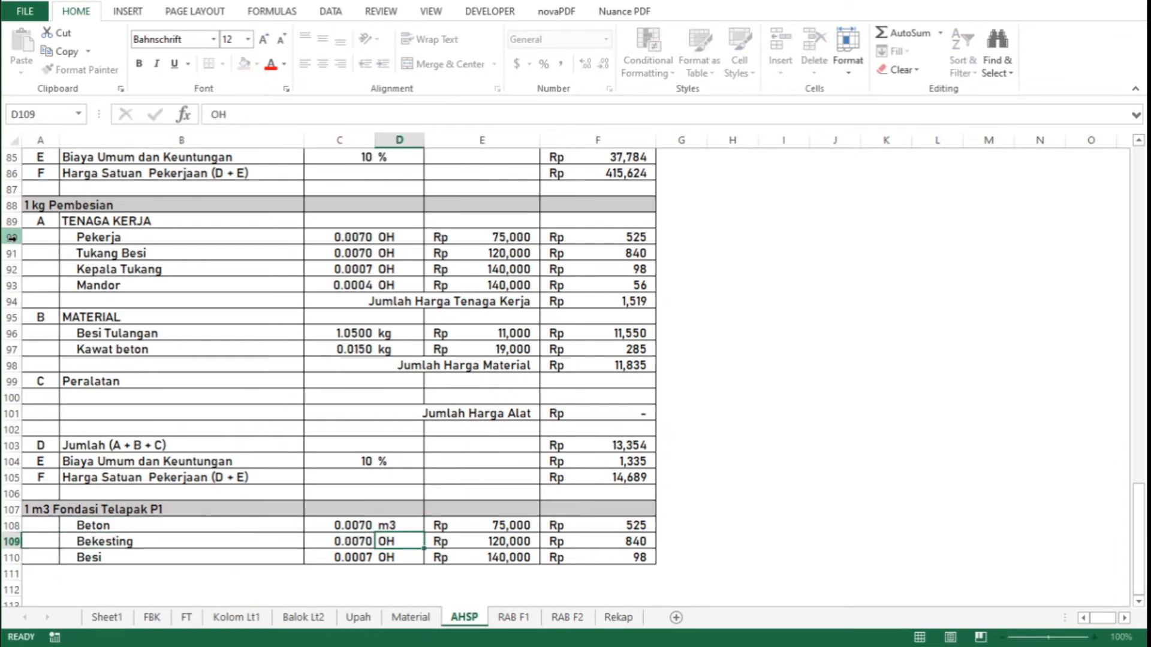
key("Up")
key("Left")
type("1")
key("Return")
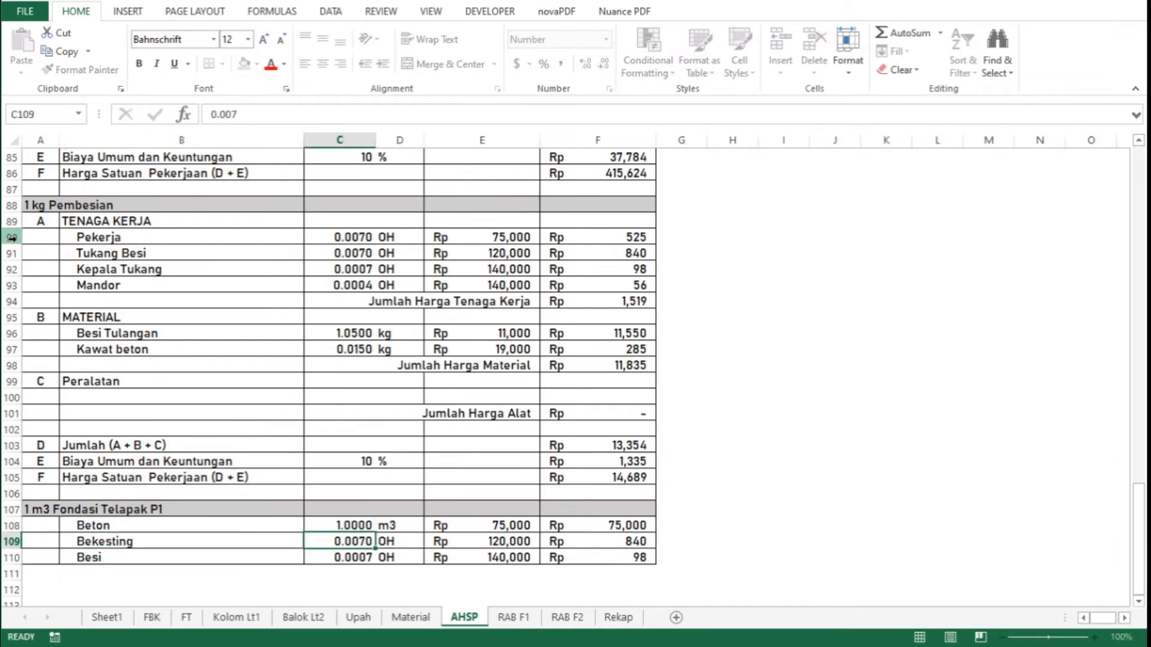
Set the Bekesting row's unit in D109 to m2
key("Right")
type("m2")
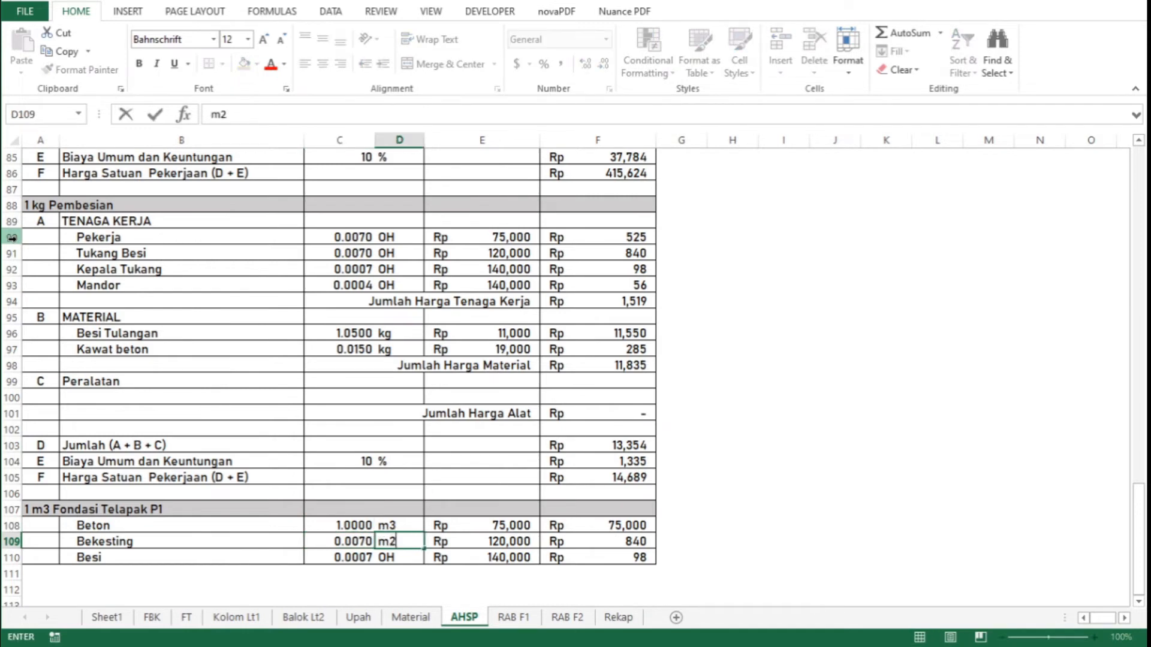
key("Return")
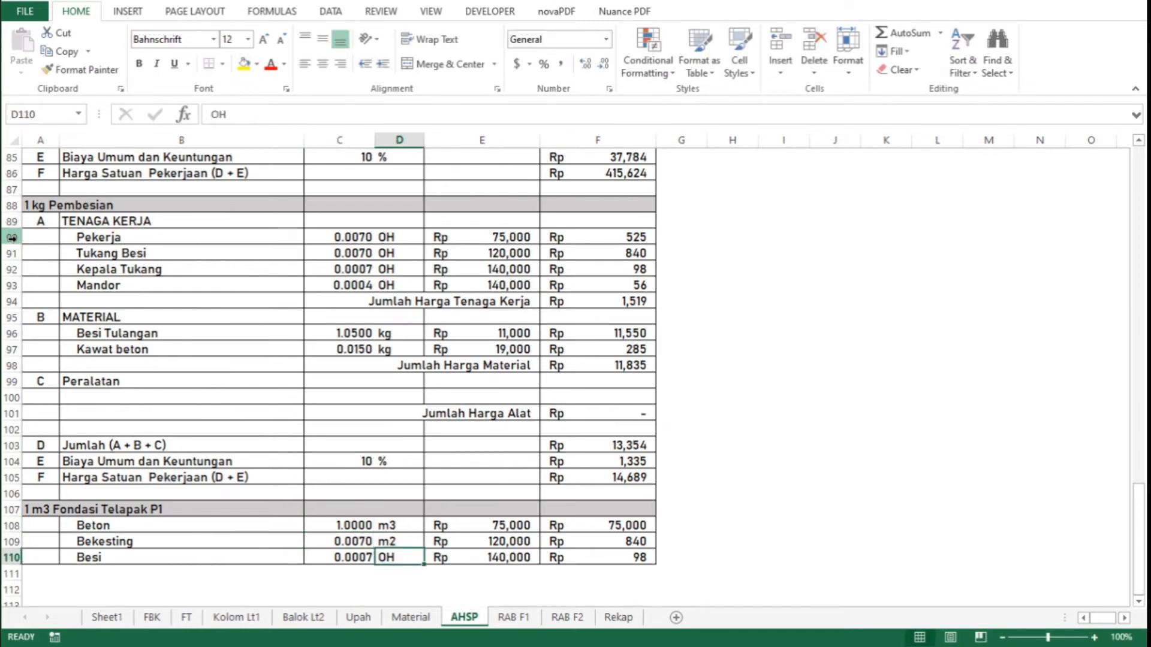
Set the Besi row's unit in D110 to kg and link the Bekesting quantity in C109 to cell Z5 of sheet FT
type("kg")
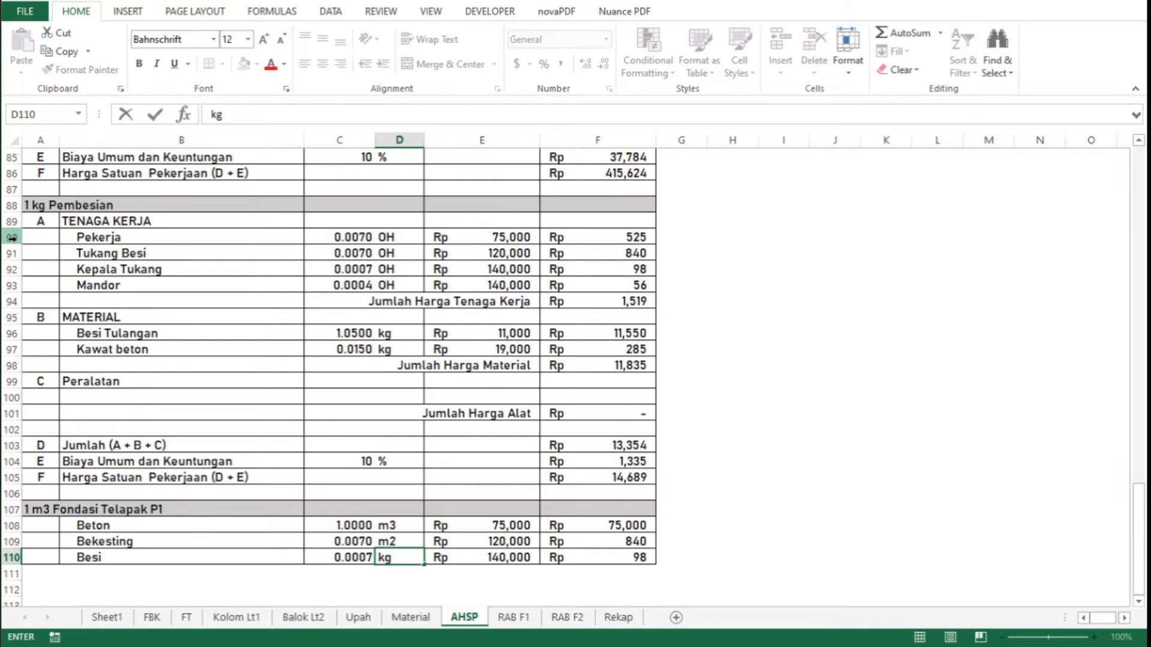
key("Return")
key("Up")
key("Up")
key("Up")
key("Left")
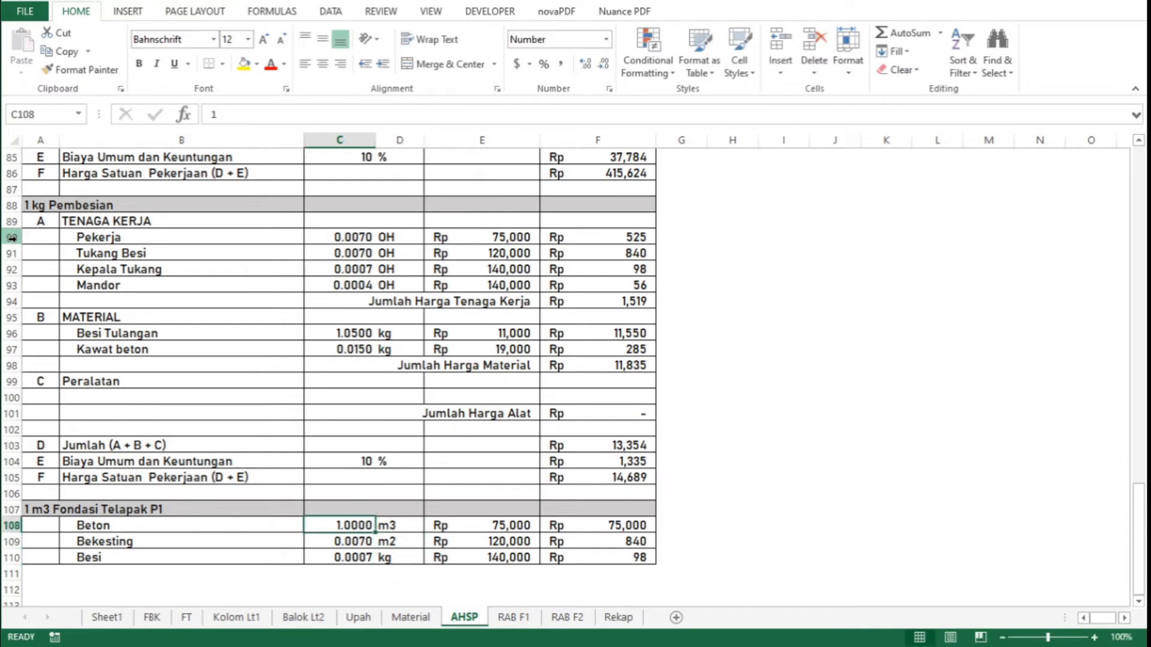
key("Down")
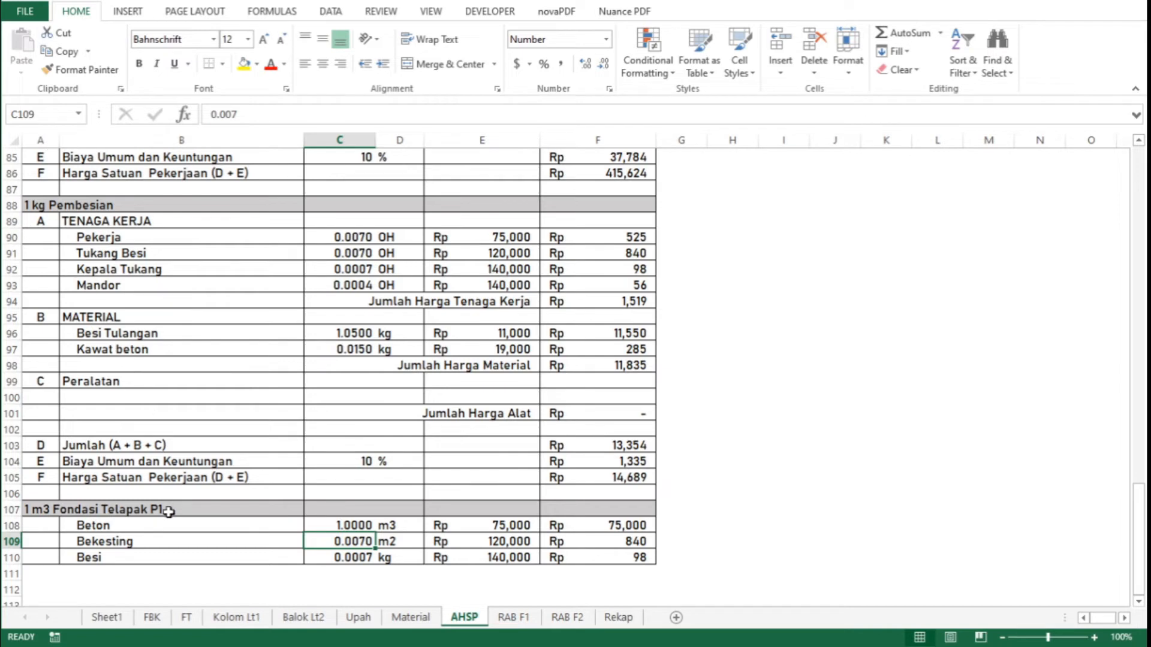
type("=")
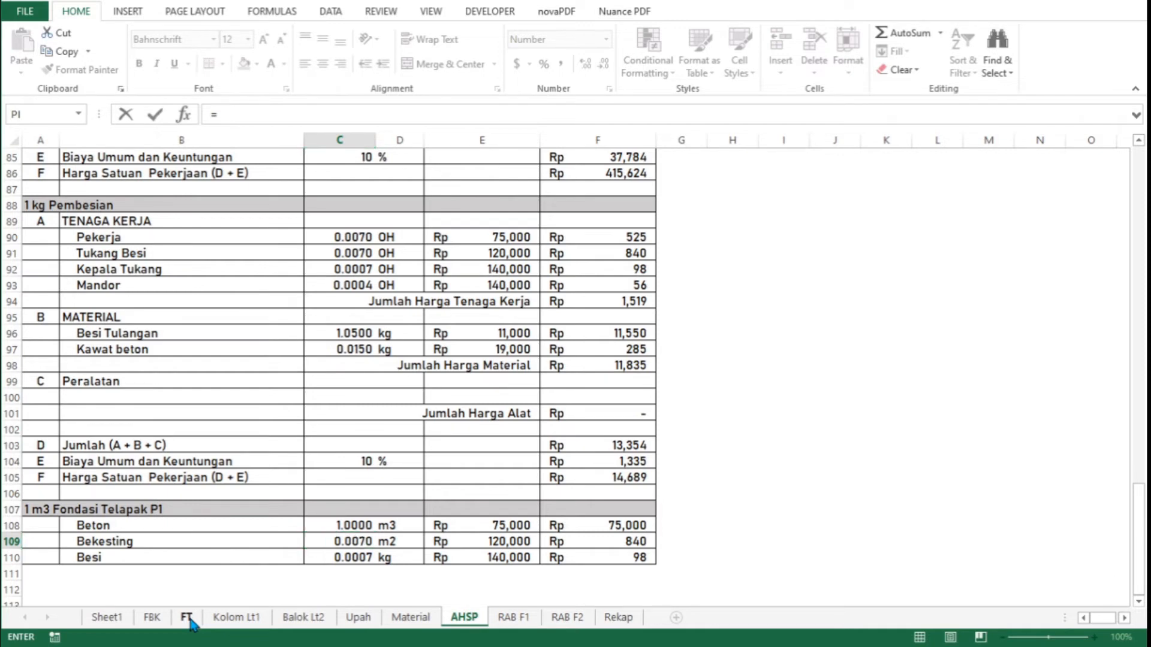
left_click(186, 618)
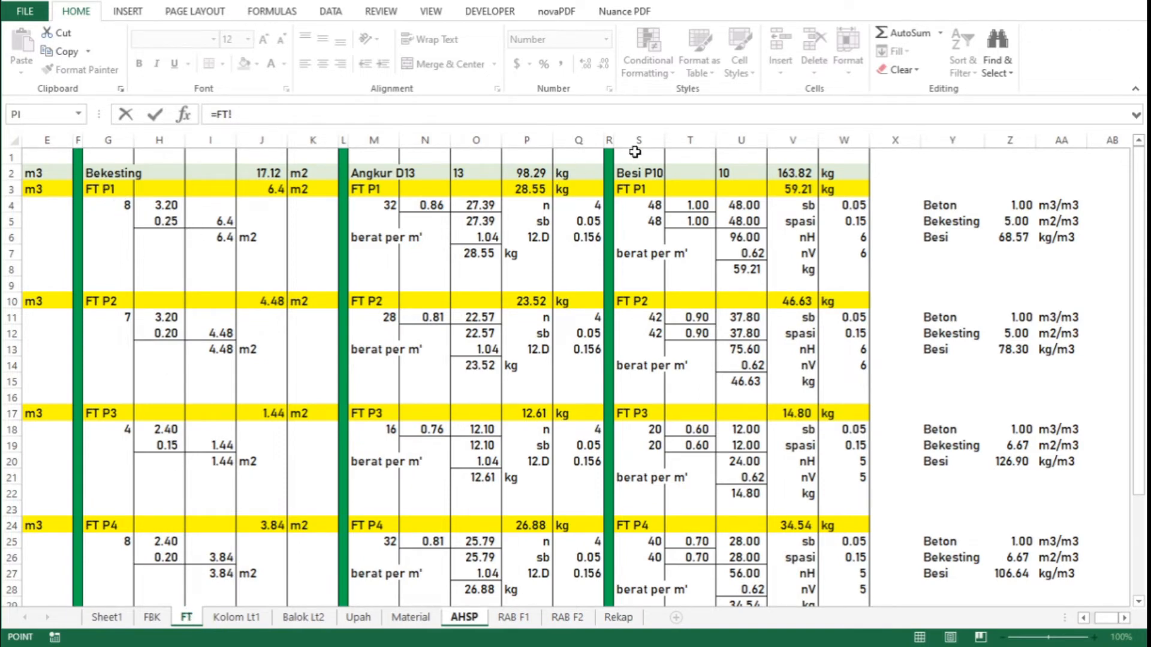
left_click(1013, 223)
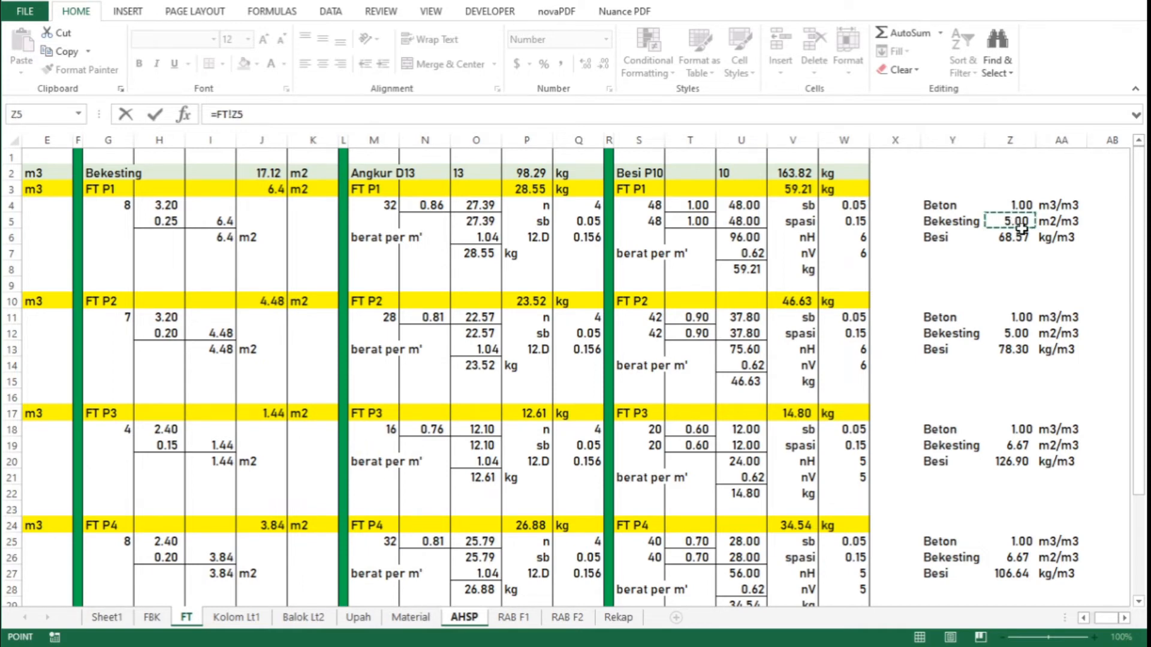
key("Return")
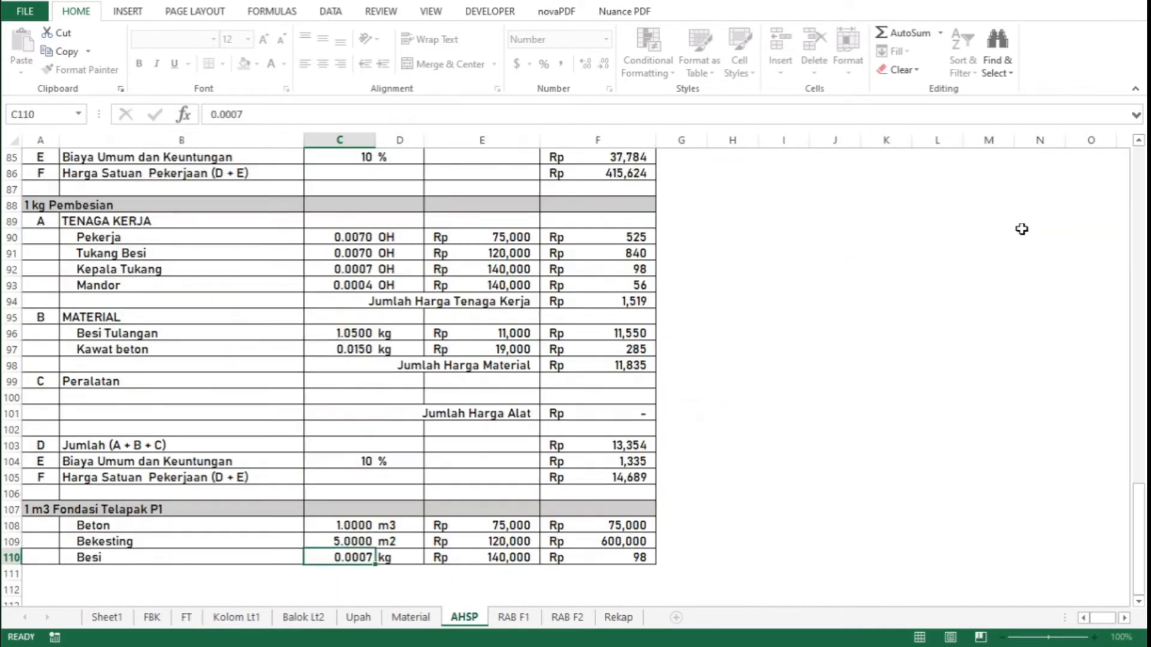
Link the Besi quantity in C110 to the FT P1 steel ratio in cell Z6 of sheet FT
type("=")
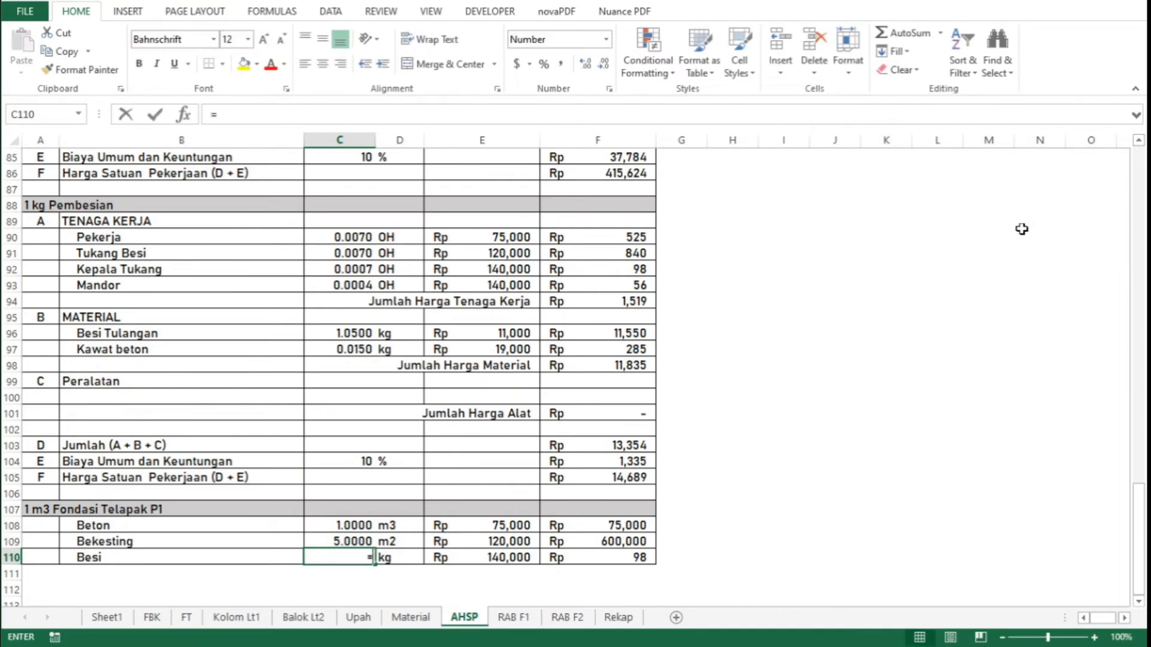
left_click(187, 618)
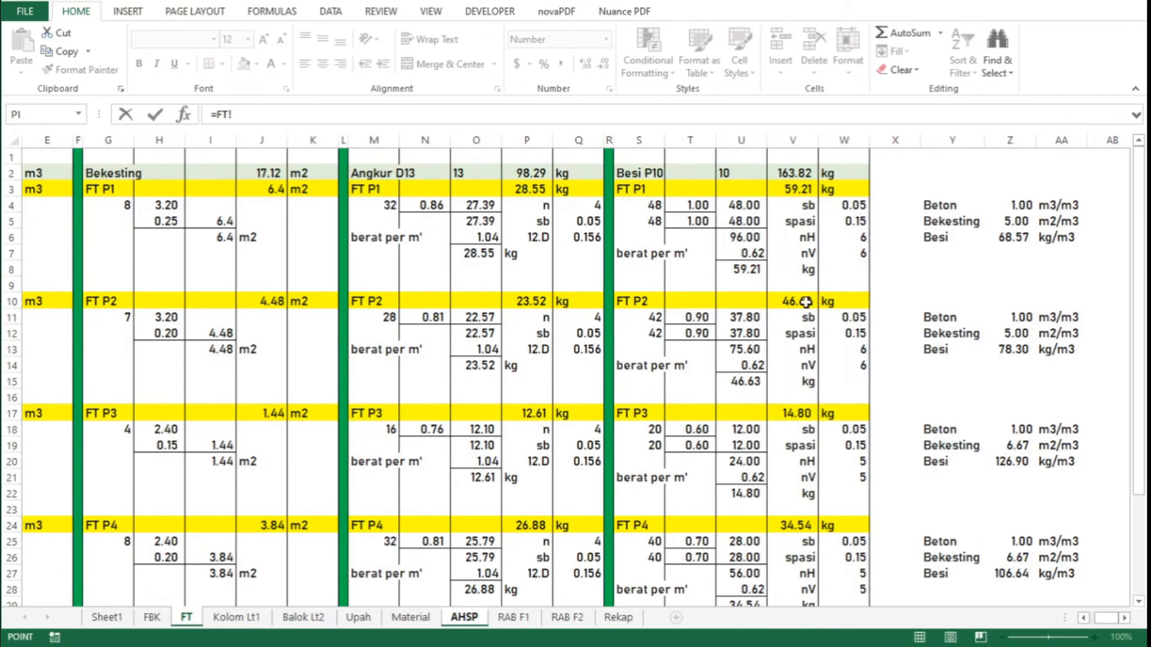
left_click(1005, 239)
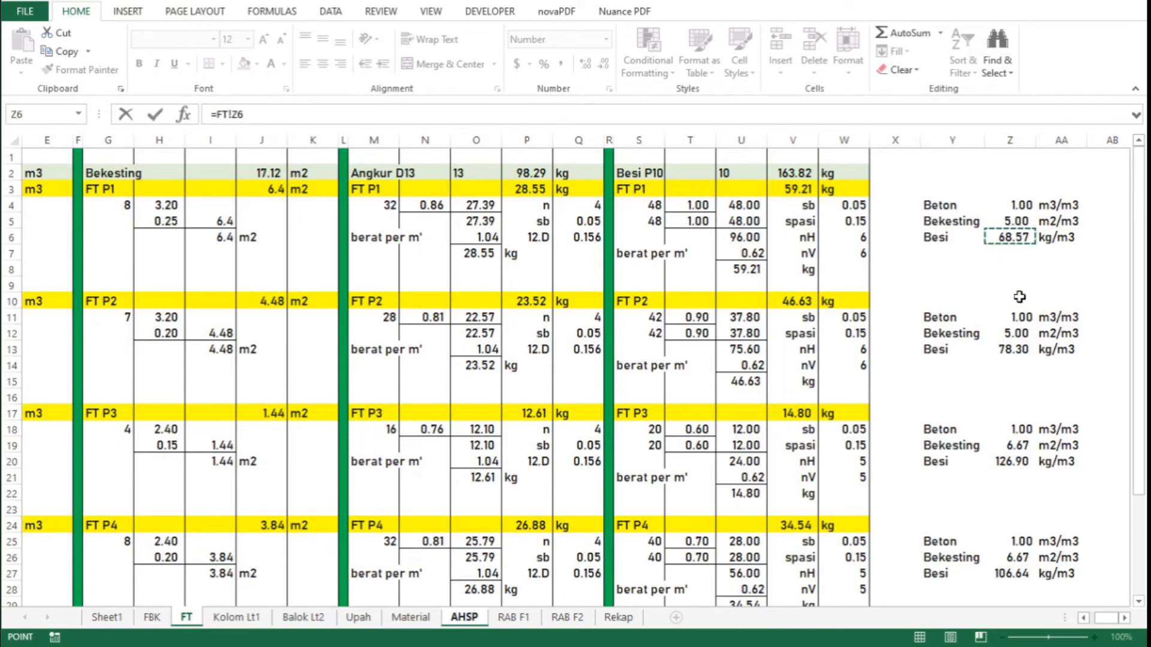
key("Return")
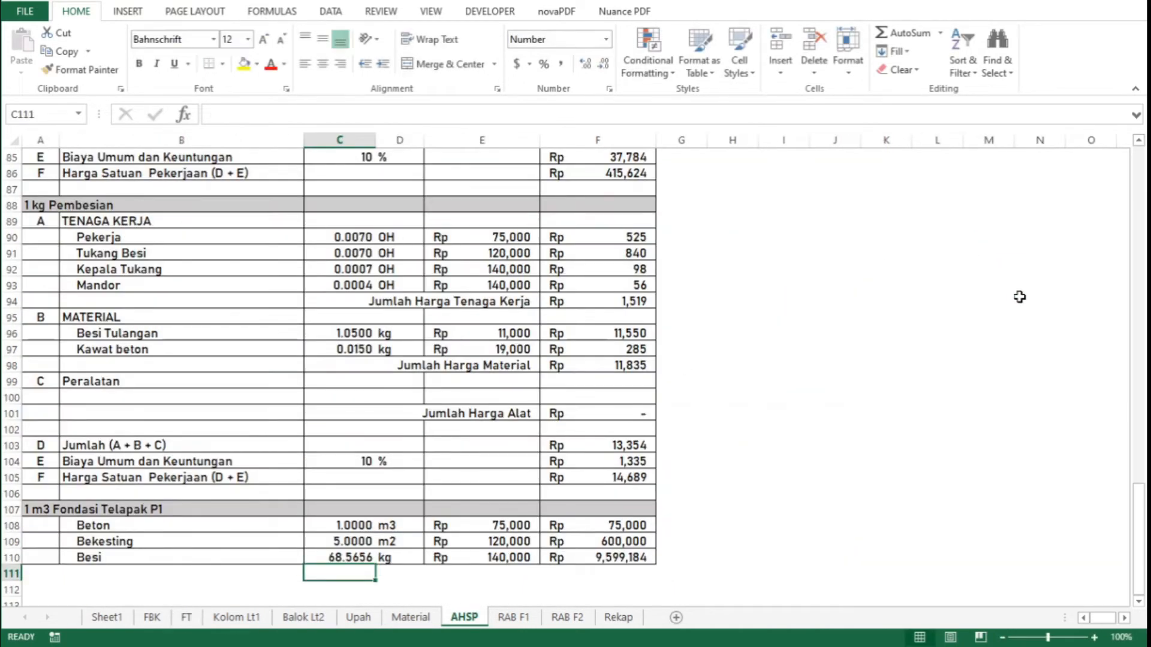
Set the Beton row's unit price in E108 to the named value =A_Beton
key("Up")
key("Up")
key("Up")
key("Right")
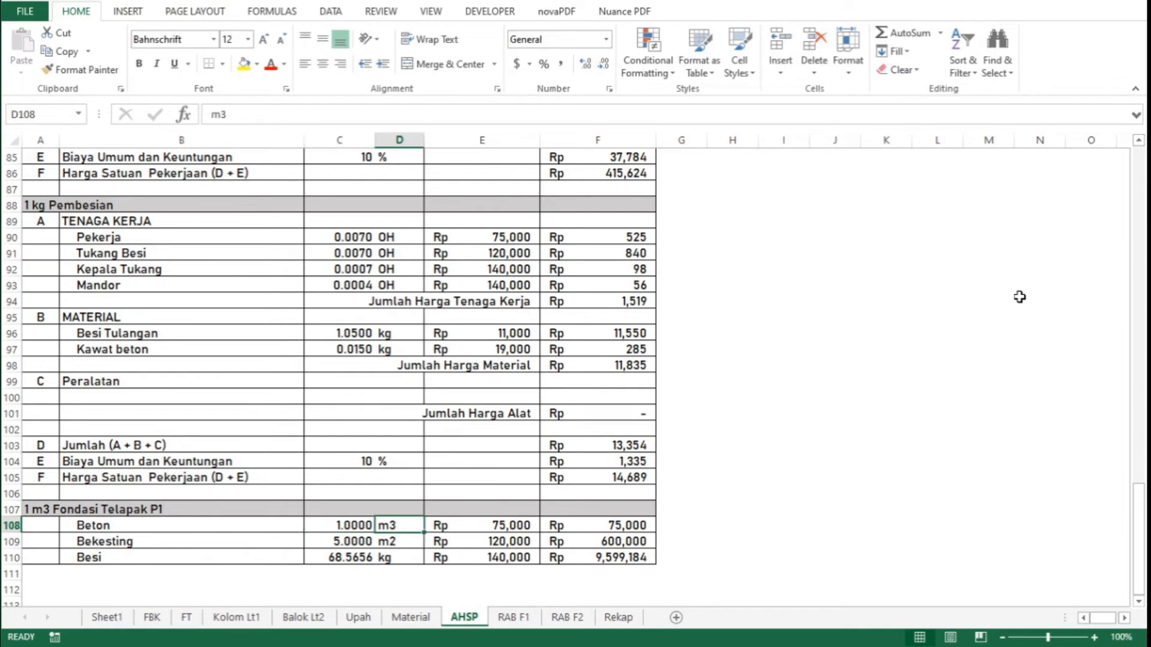
key("Right")
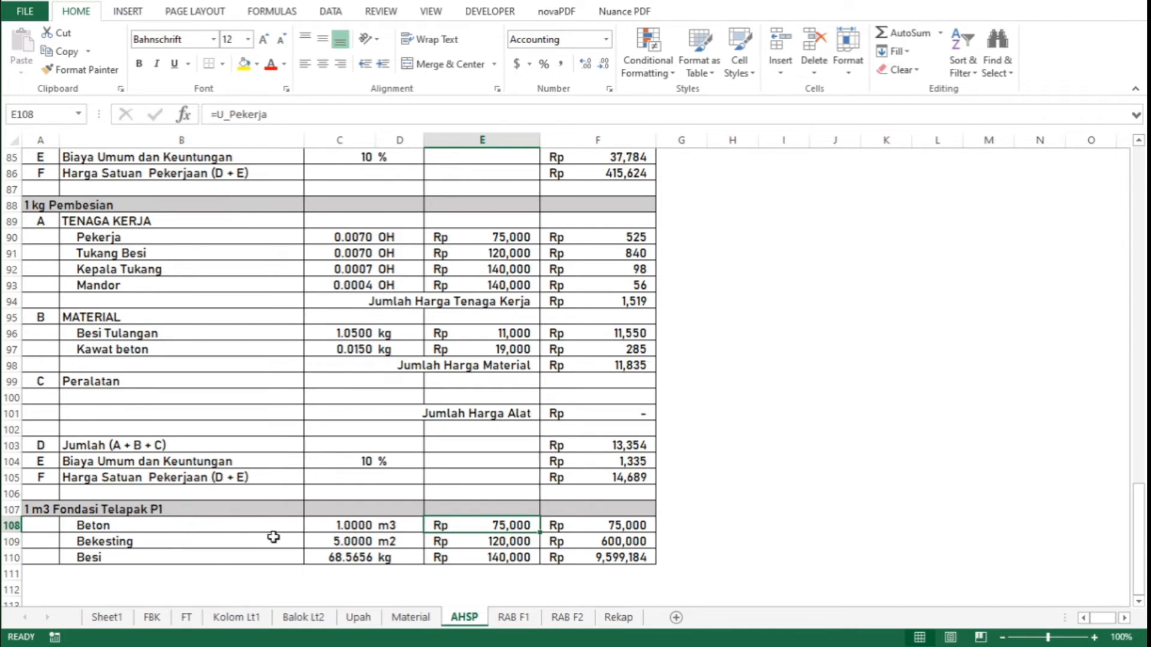
type("=a_")
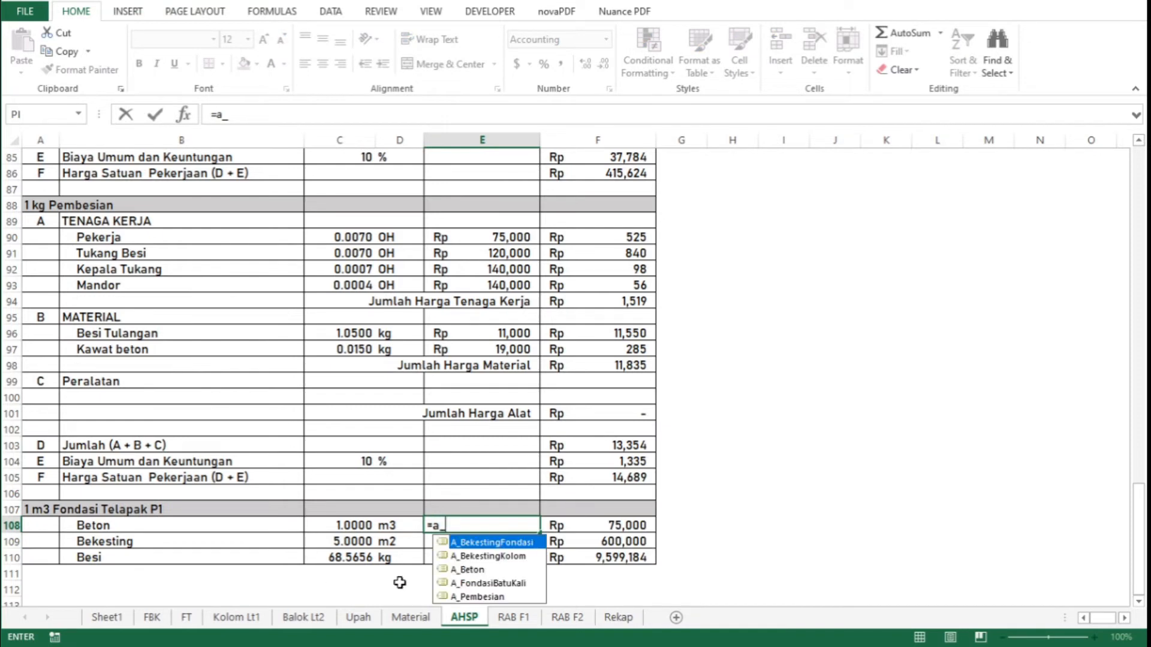
double_click(492, 571)
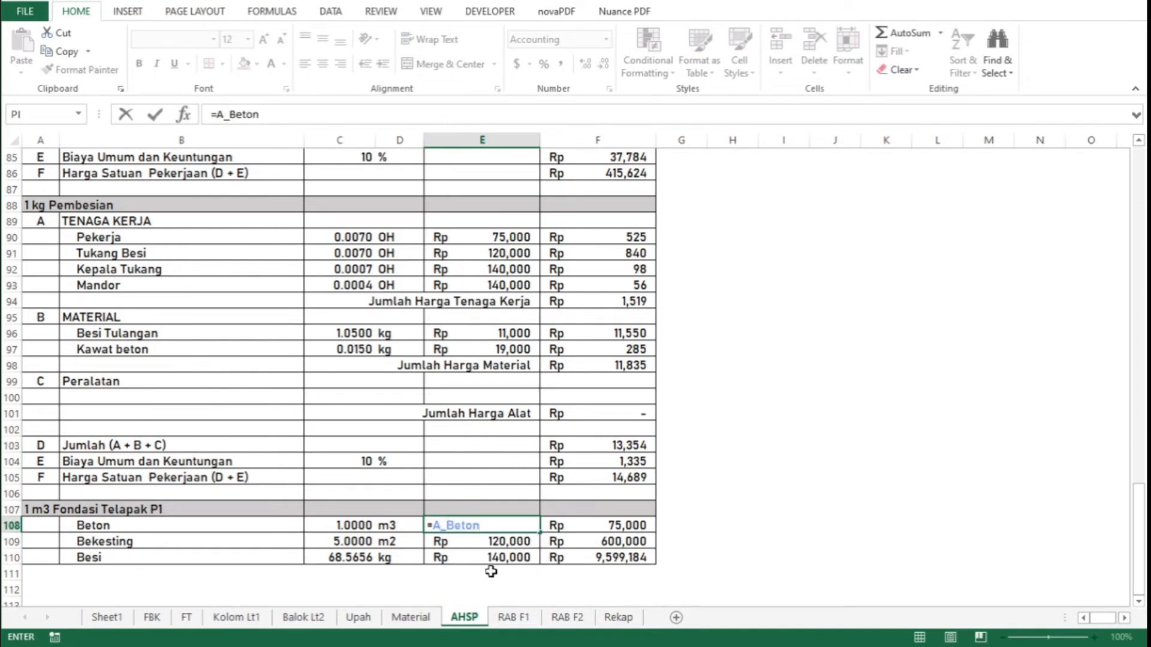
key("Return")
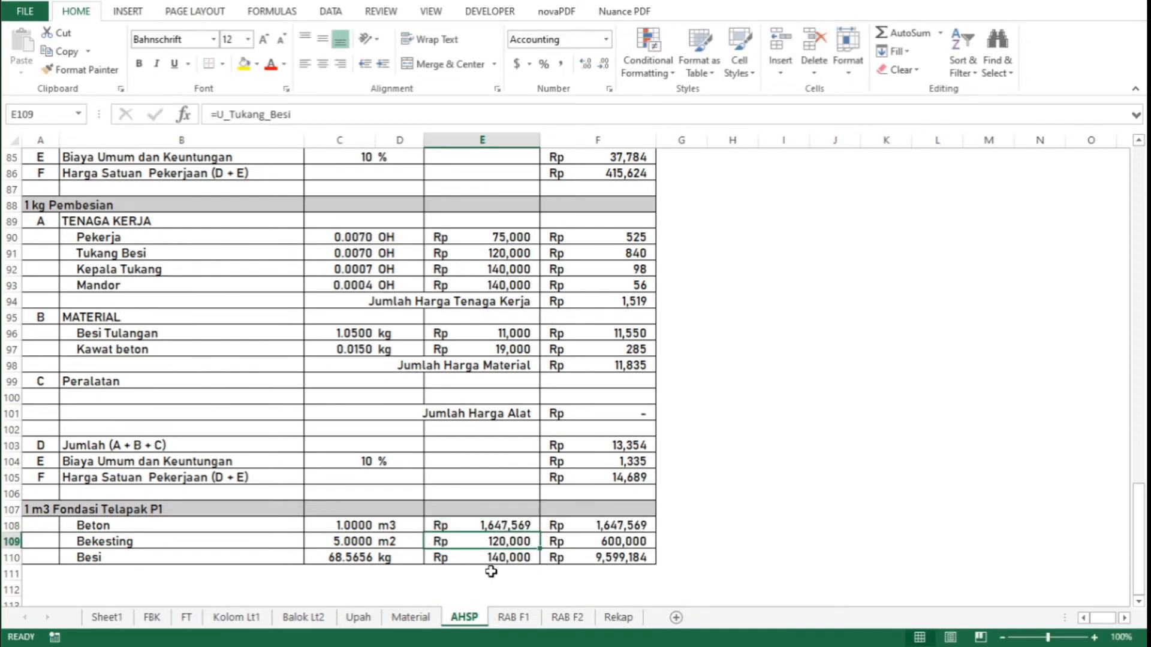
Replace the Bekesting row's unit price formula in E109 with =A_BekestingFondasi
key("F2")
key("BackSpace")
key("BackSpace")
key("BackSpace")
key("BackSpace")
key("BackSpace")
key("BackSpace")
key("BackSpace")
key("BackSpace")
key("BackSpace")
key("BackSpace")
key("BackSpace")
key("BackSpace")
key("BackSpace")
type("a")
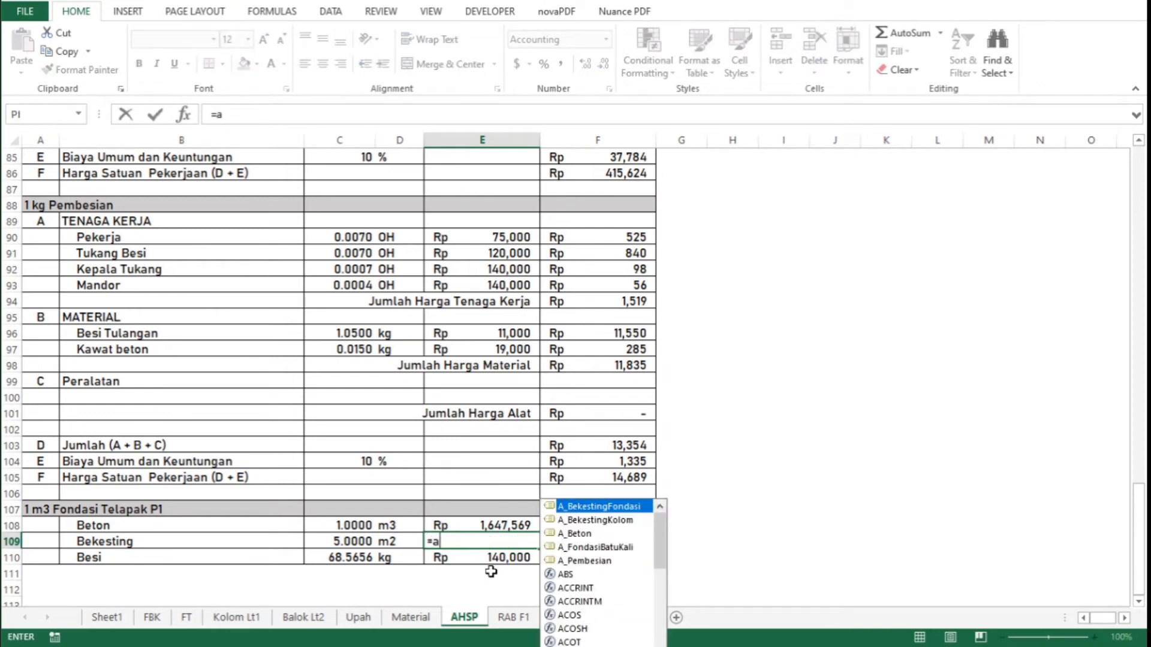
type("_")
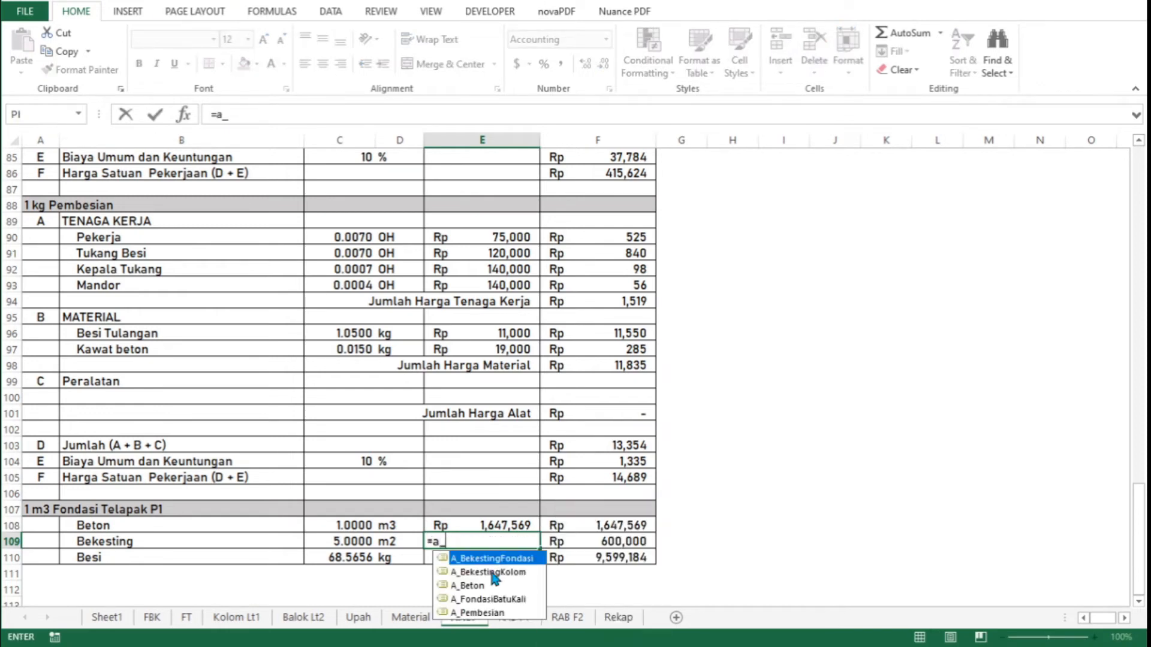
double_click(526, 564)
key("Return")
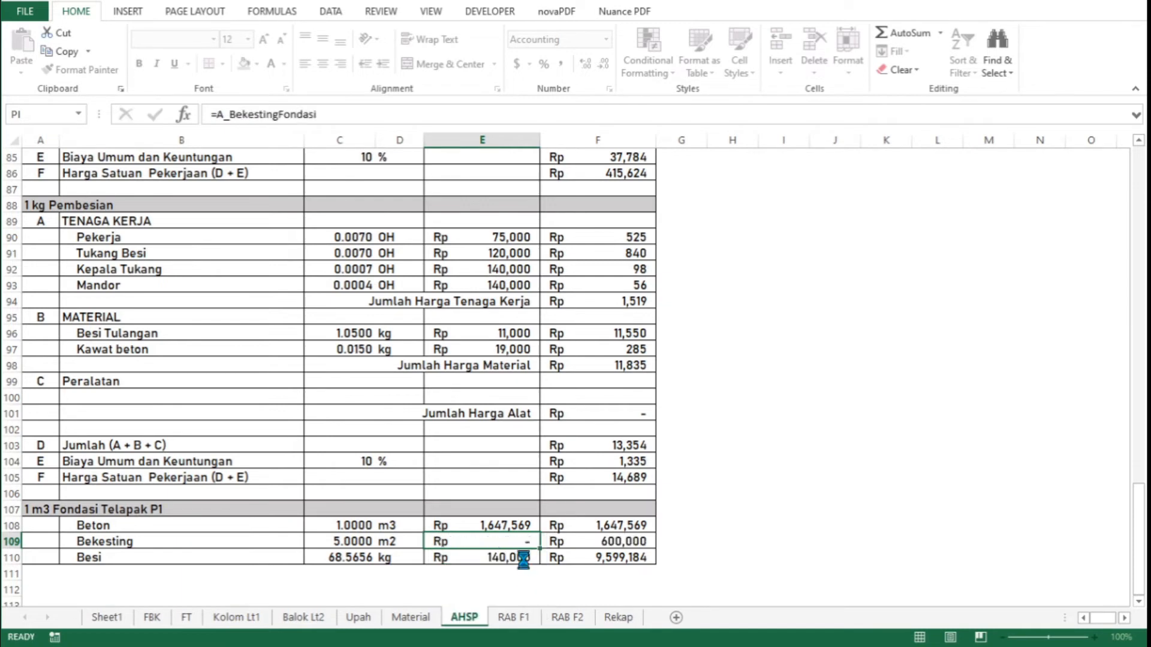
Set the Besi row's unit price in E110 to the named value =A_Pembesian
type("=")
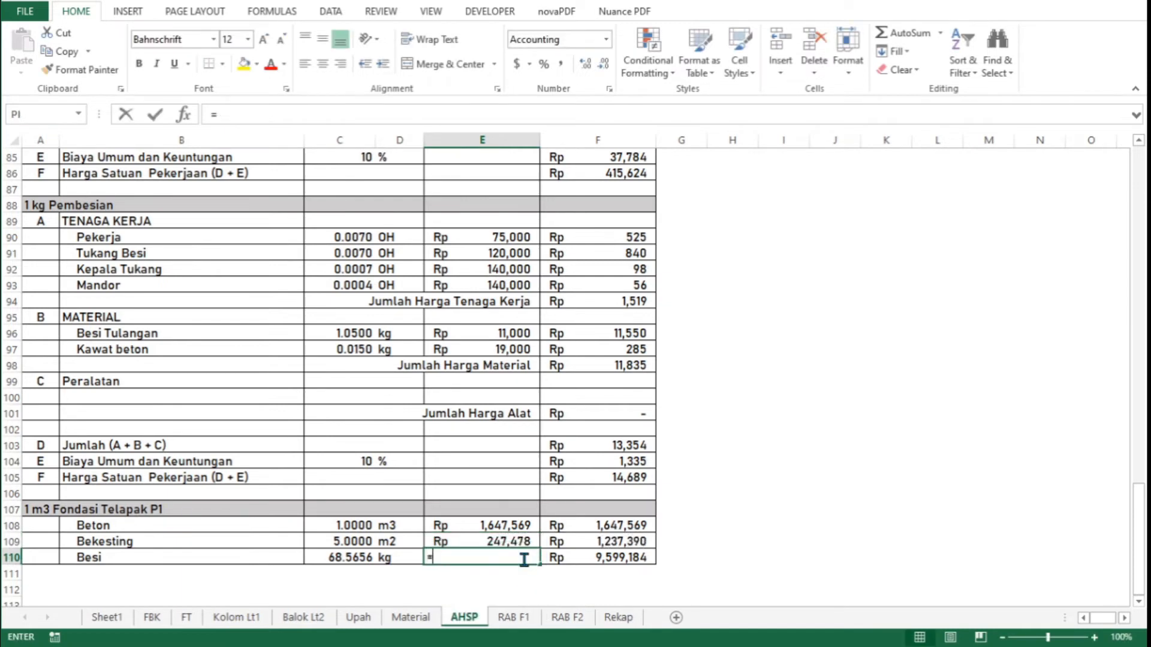
type("a_")
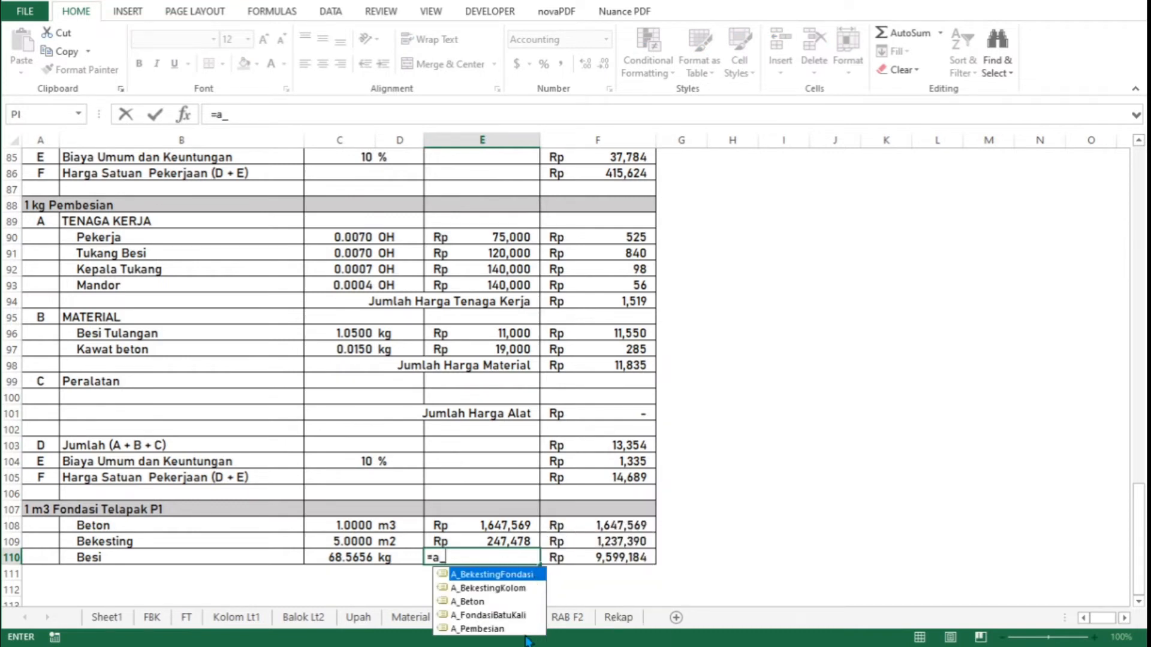
double_click(477, 629)
key("Return")
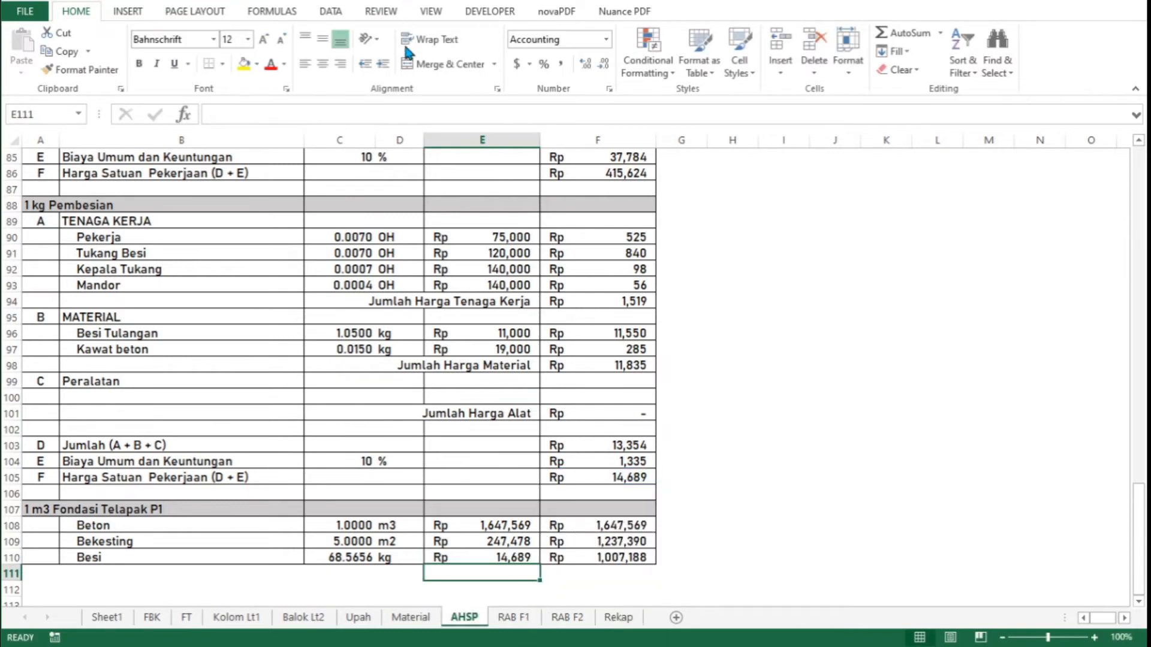
Copy the Jumlah Harga Material total row 98 to row 111, below the Besi row
left_click(9, 365)
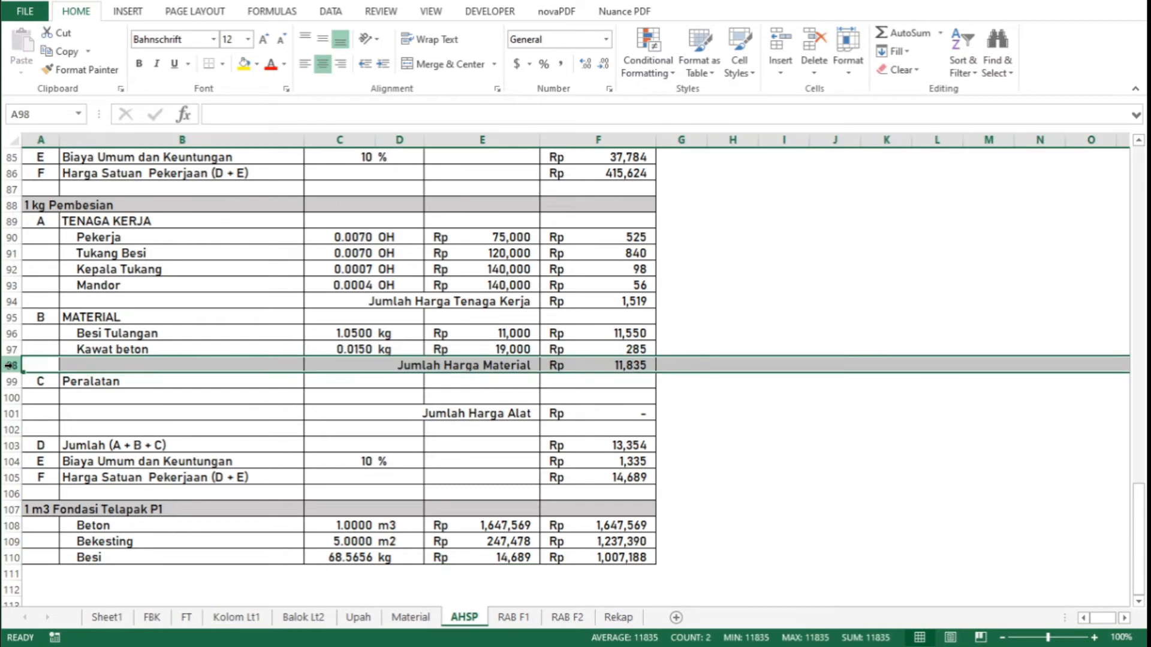
key("ctrl+c")
key("Down")
key("Down")
key("Down")
key("Down")
key("Down")
key("Down")
key("Down")
key("Down")
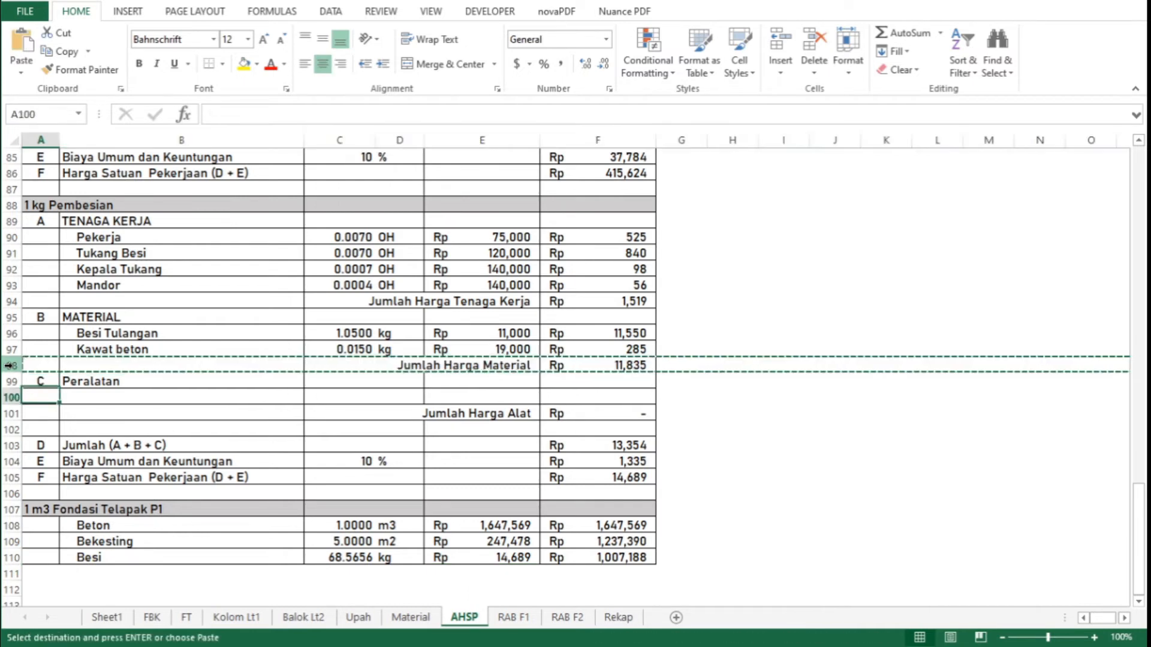
key("Down")
key("Down")
key("Down")
key("Down")
key("Down")
key("Return")
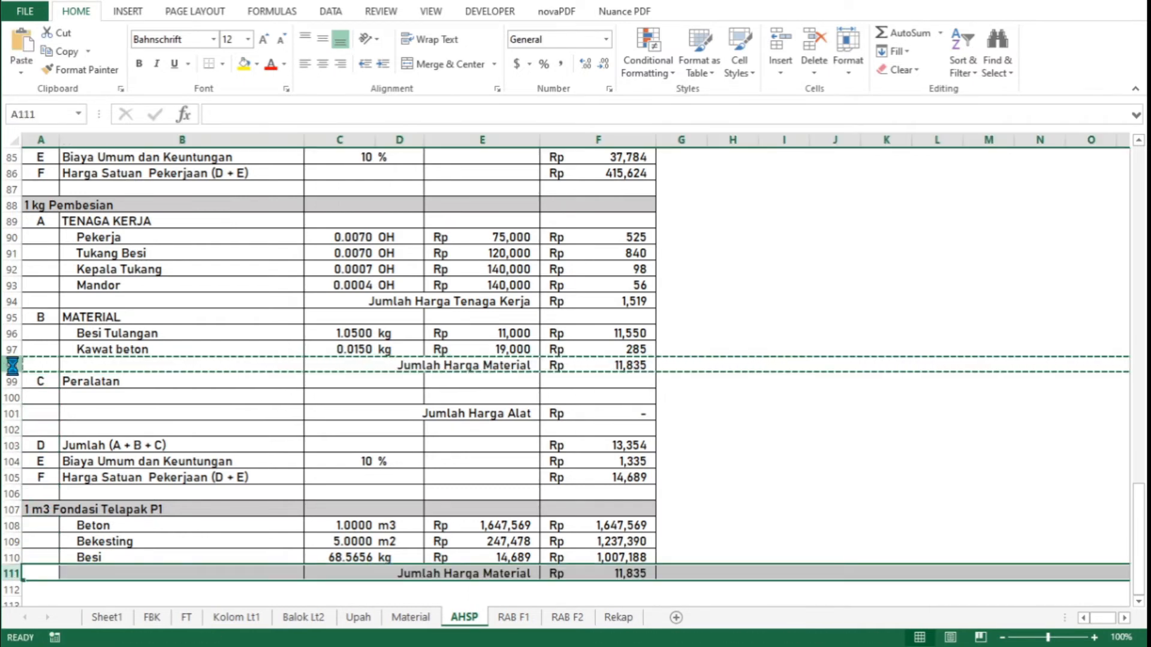
Relabel the copied total row in E111 as "Harga Satuan Pekerjaan Fondasi P1"
key("Right")
key("Right")
key("Right")
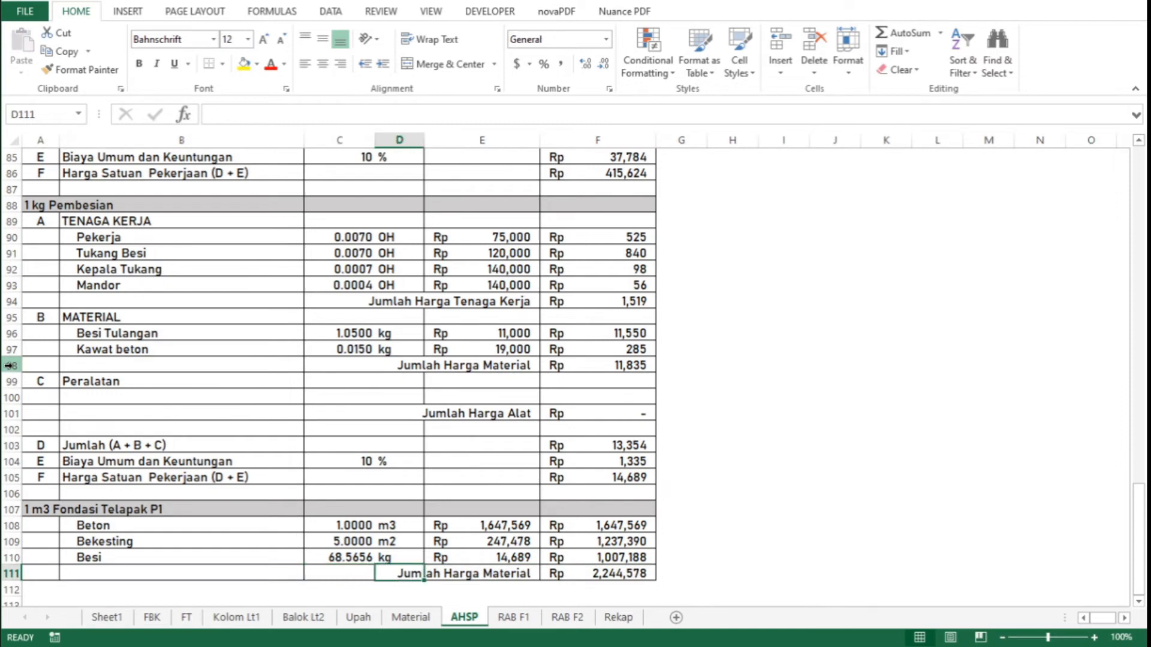
key("Right")
type("Ha")
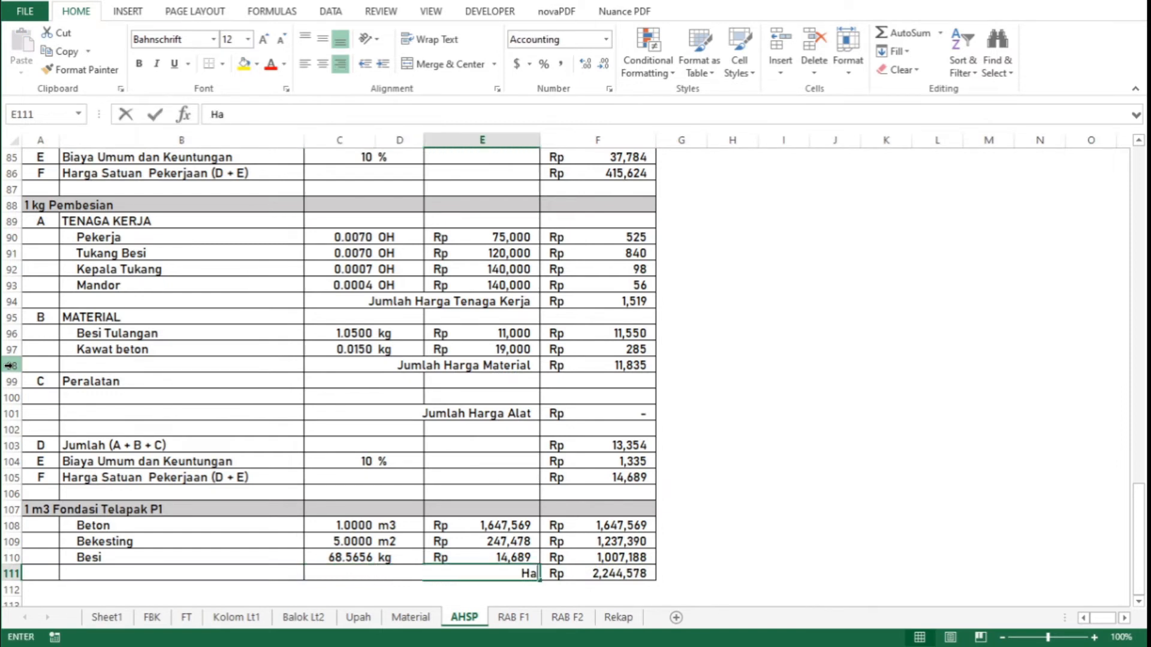
type("rga Satuan")
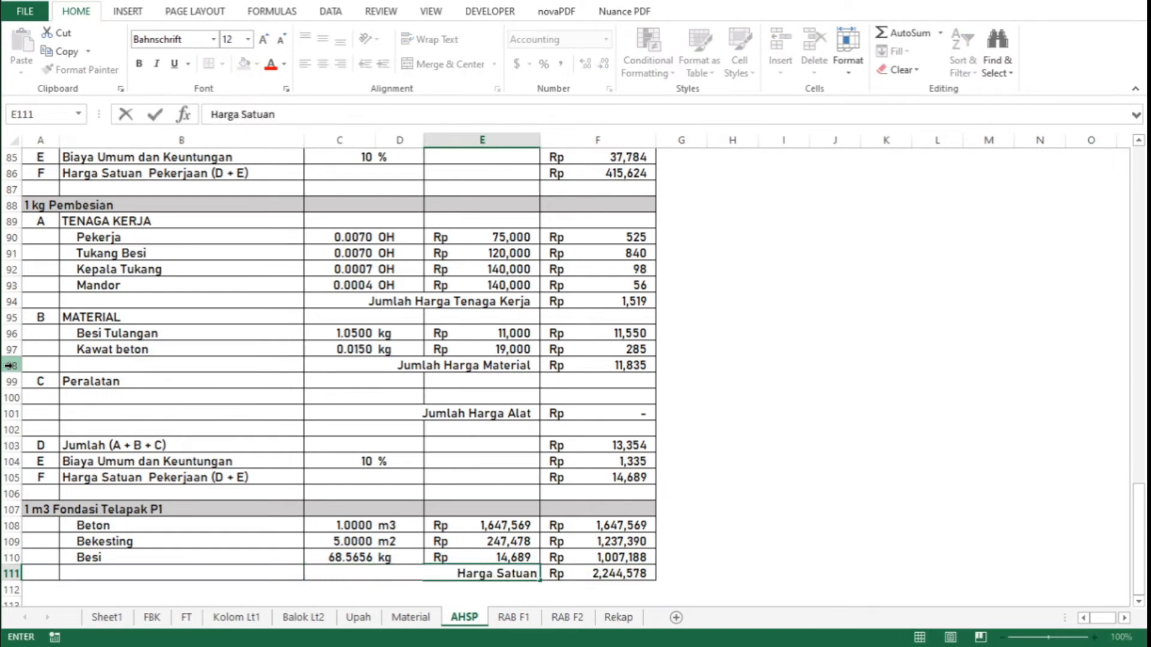
type(" Pekerjaan")
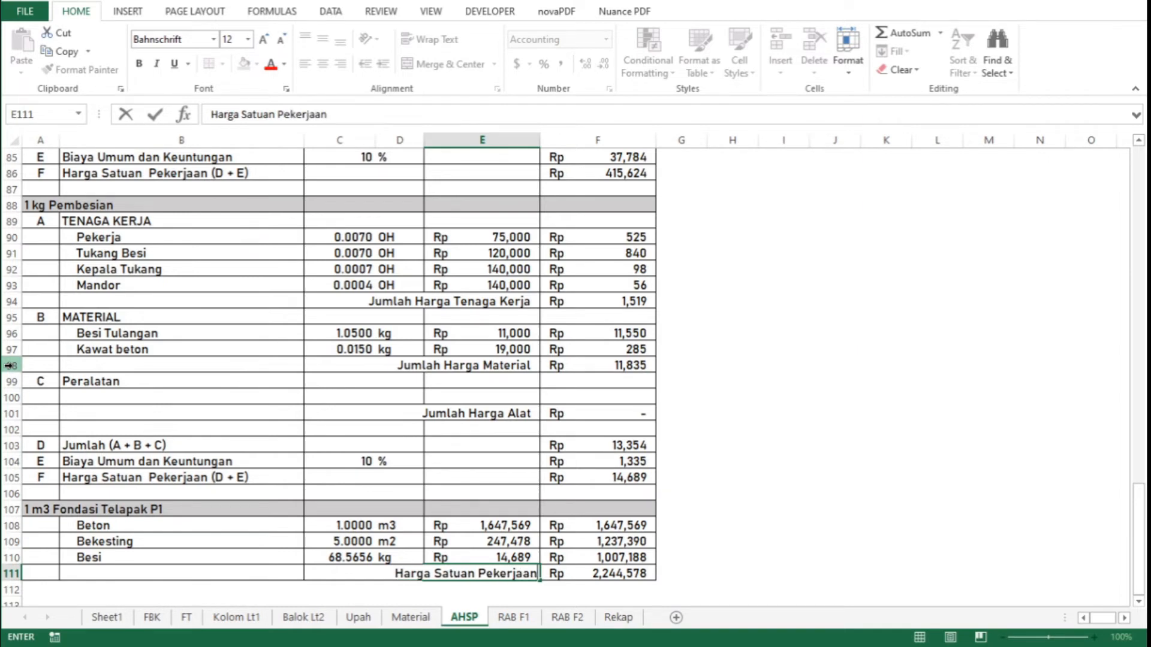
type(" Fondasi")
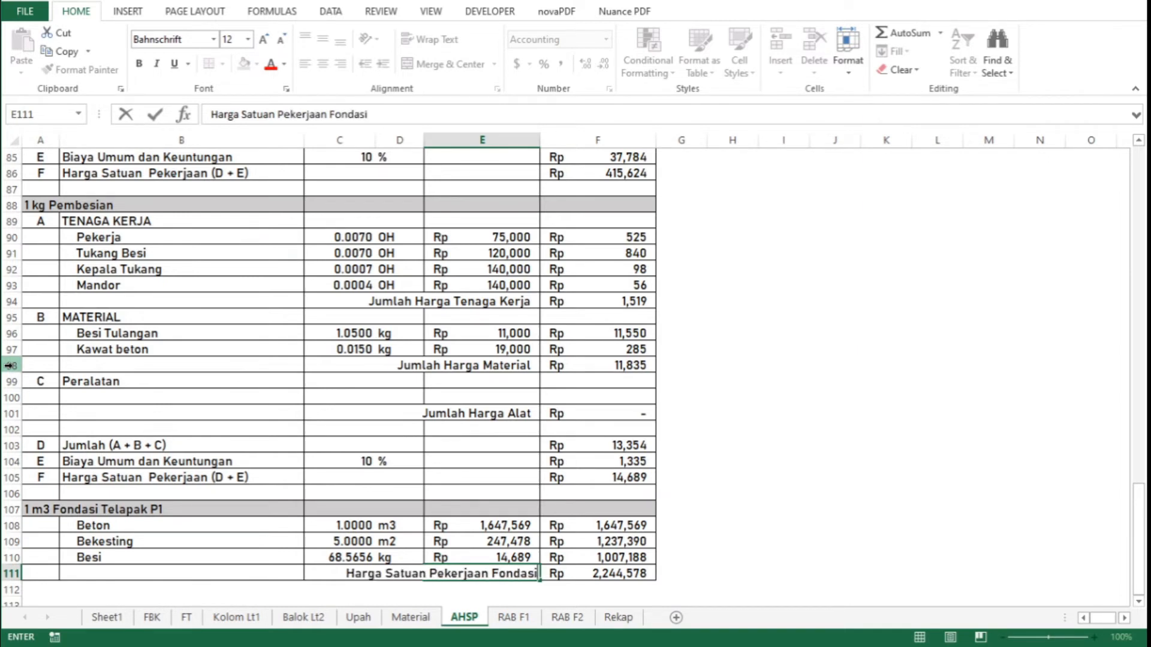
type(" P1")
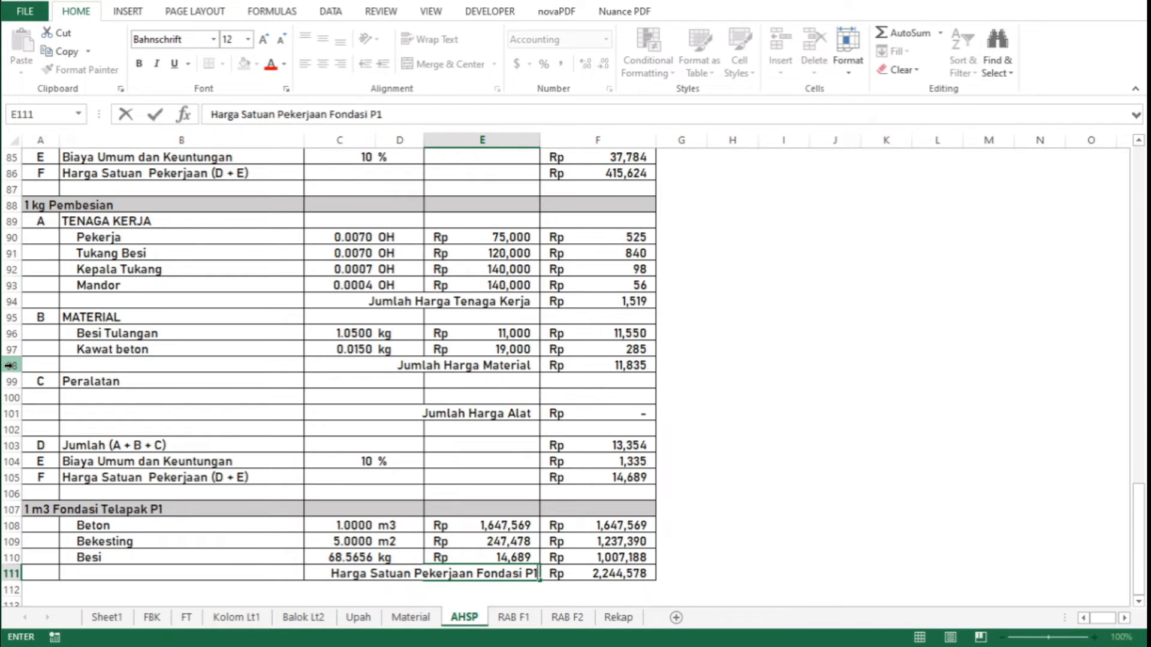
key("Return")
Replace the Fondasi P1 total formula in F111 with =SUM(F108:F110) so it covers Beton, Bekesting and Besi
key("Right")
key("Up")
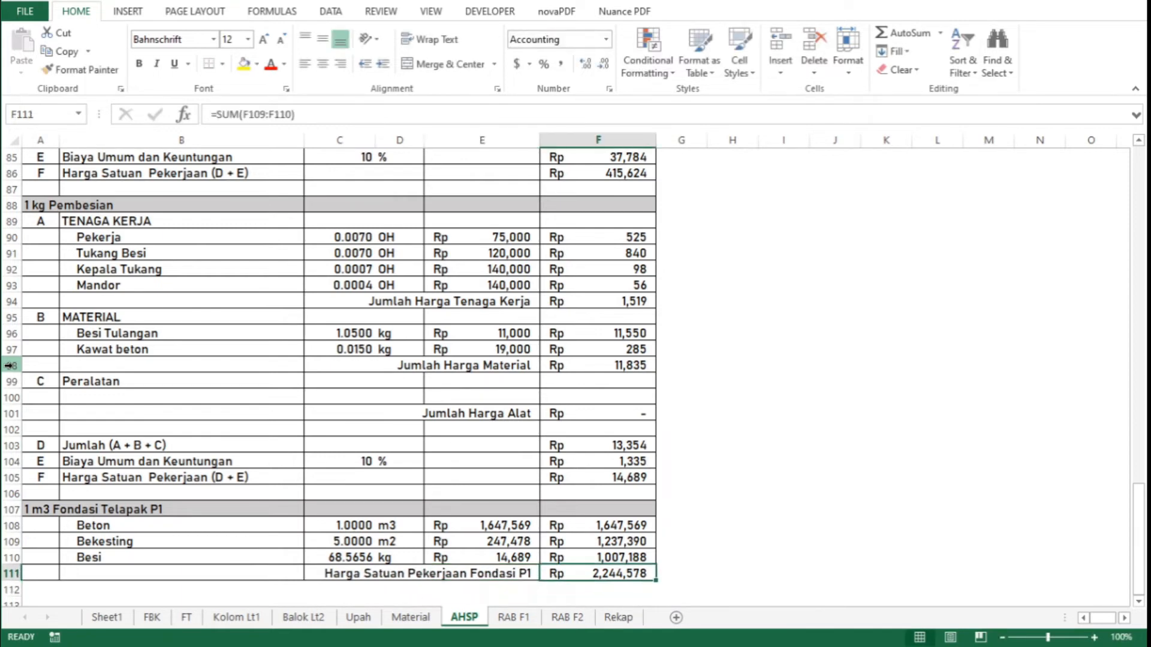
type("=")
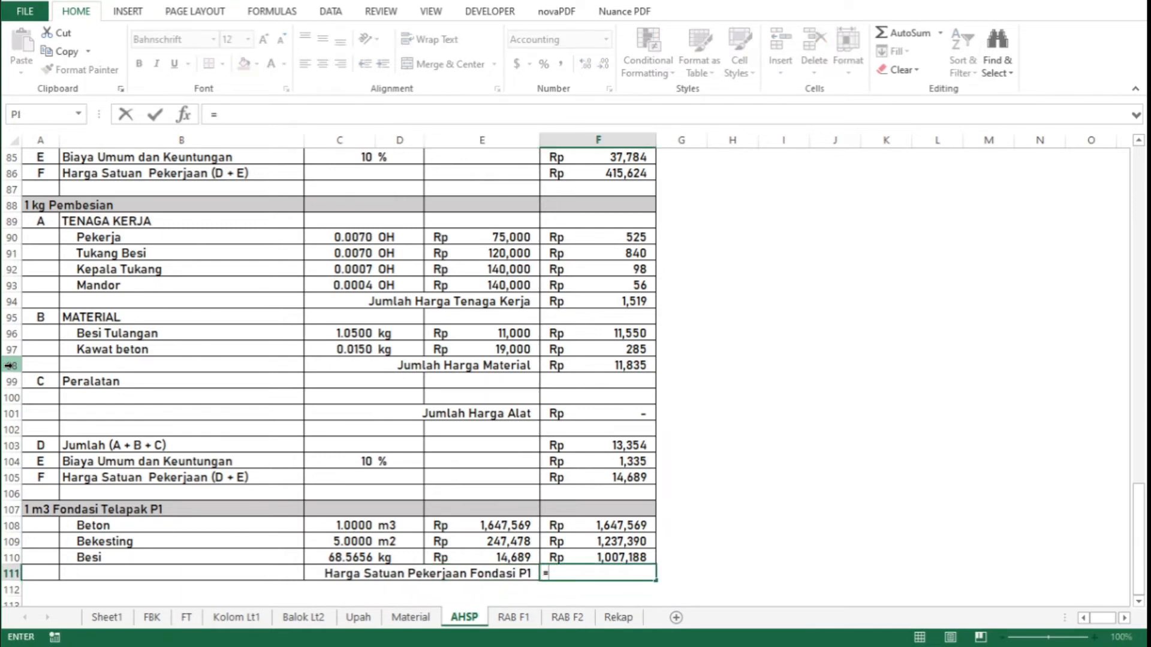
type("sum(")
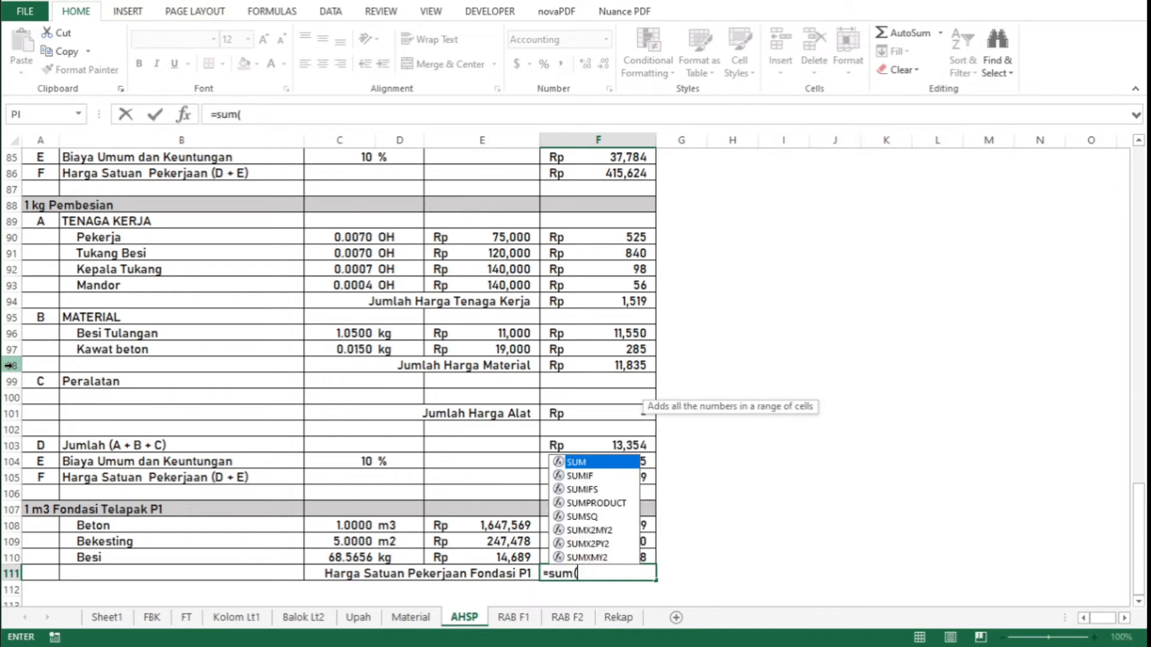
key("Up")
key("shift+Up")
key("shift+Up")
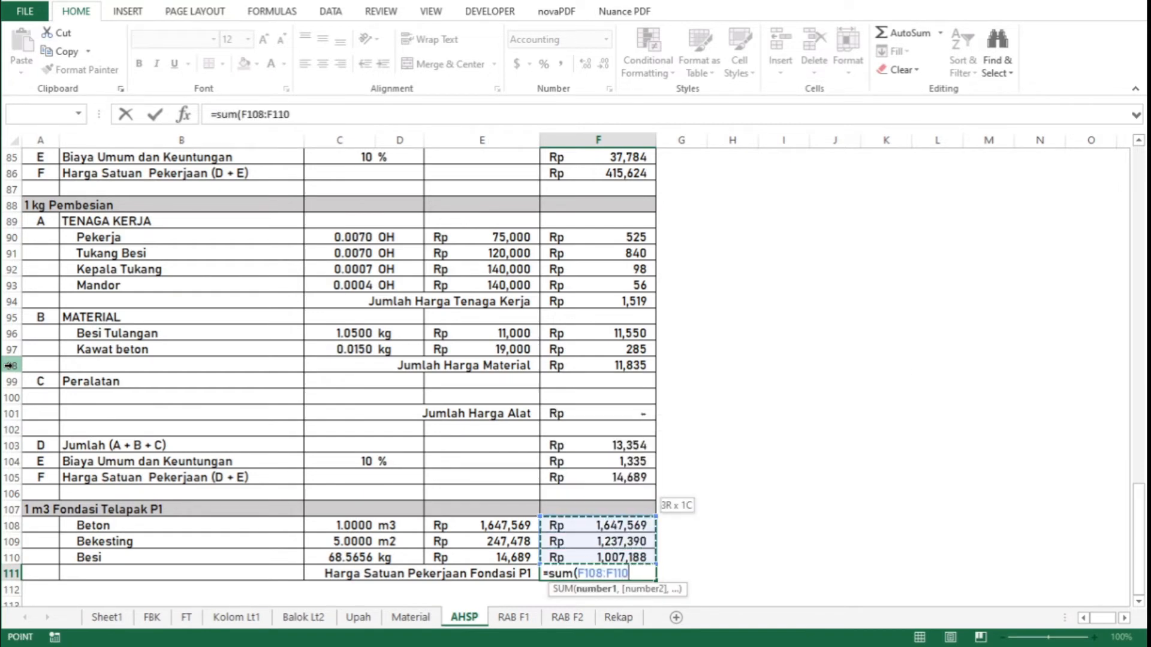
key("Return")
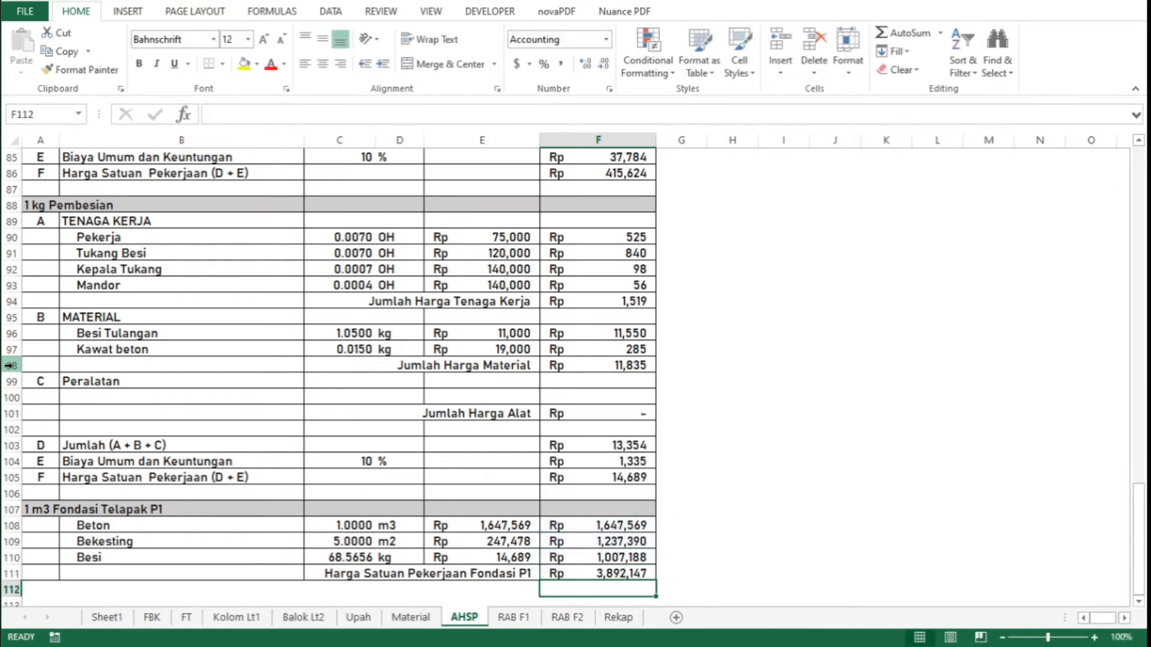
key("Up")
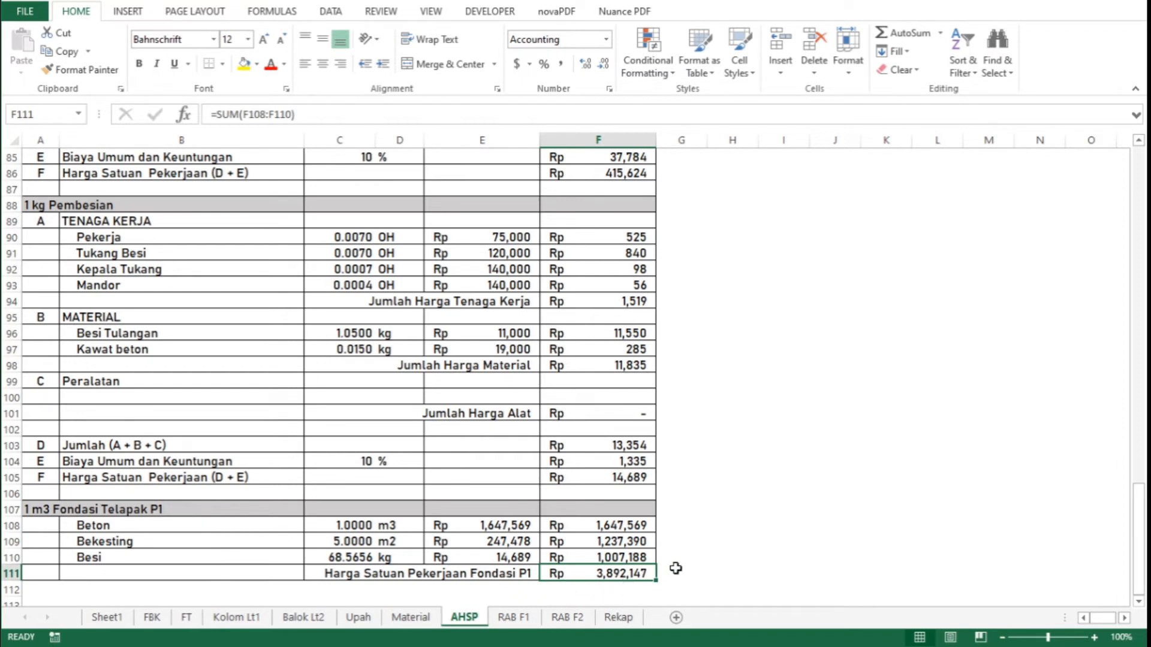
Copy the Fondasi Telapak P1 analysis block, rows 106 to 111 including the blank row above it, to row 112
scroll(679, 567, "down", 2)
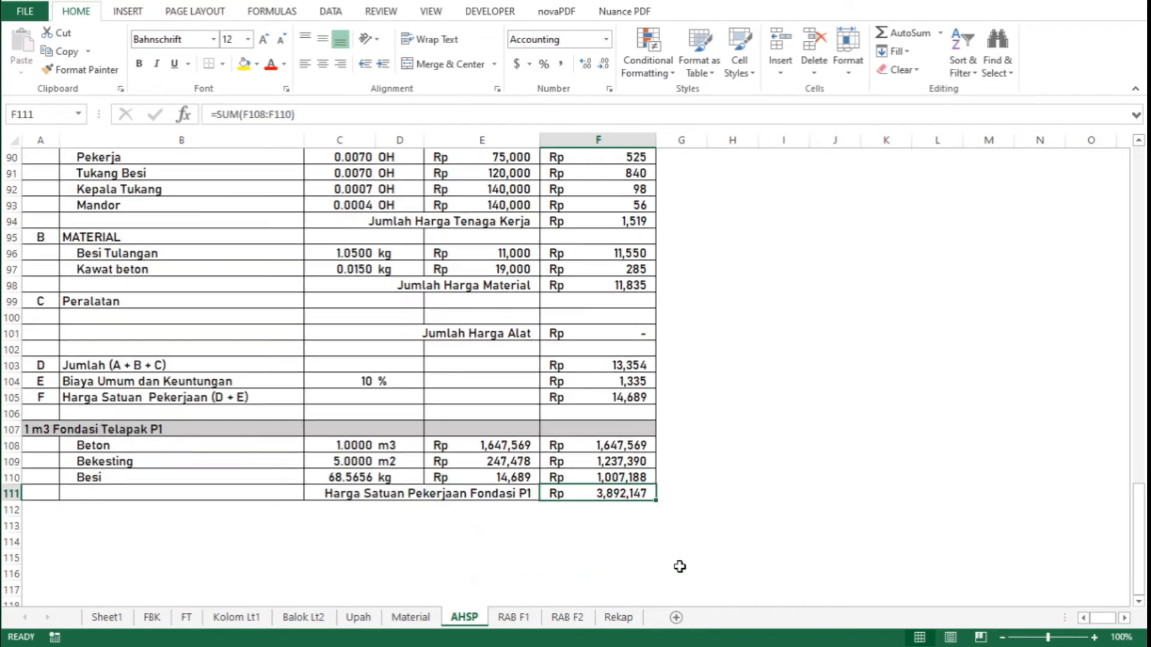
left_click(4, 413)
key("shift+Down")
key("shift+Down")
key("shift+Down")
key("shift+Down")
key("shift+Down")
key("shift+Down")
key("shift+Down")
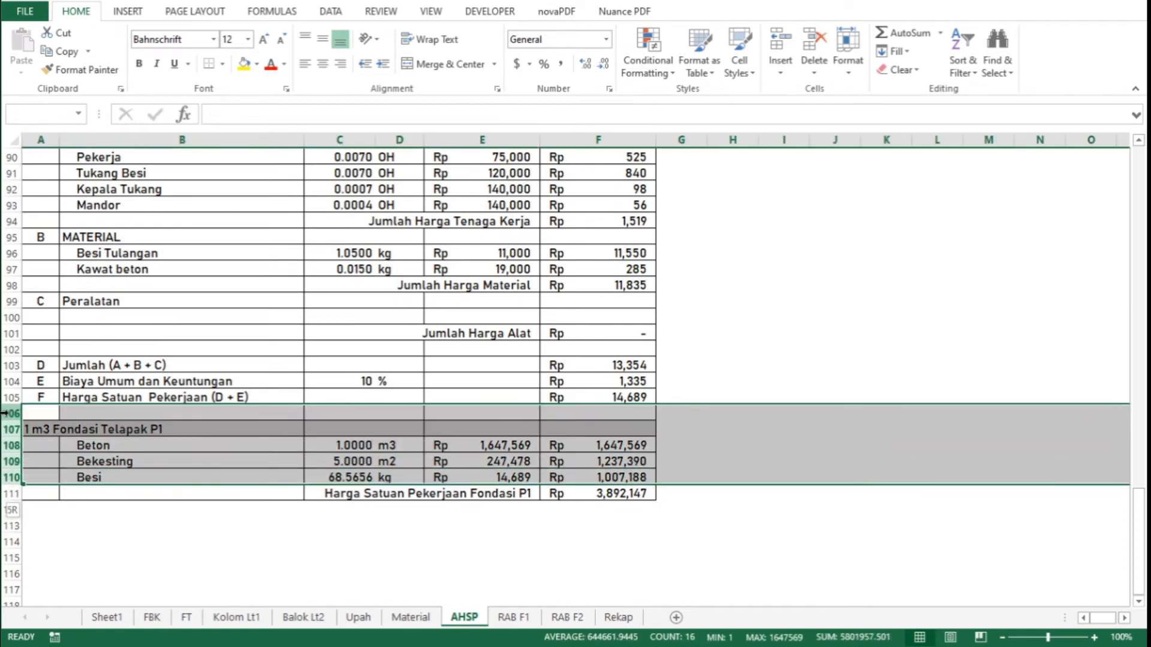
key("shift+Up")
key("shift+Up")
key("ctrl+c")
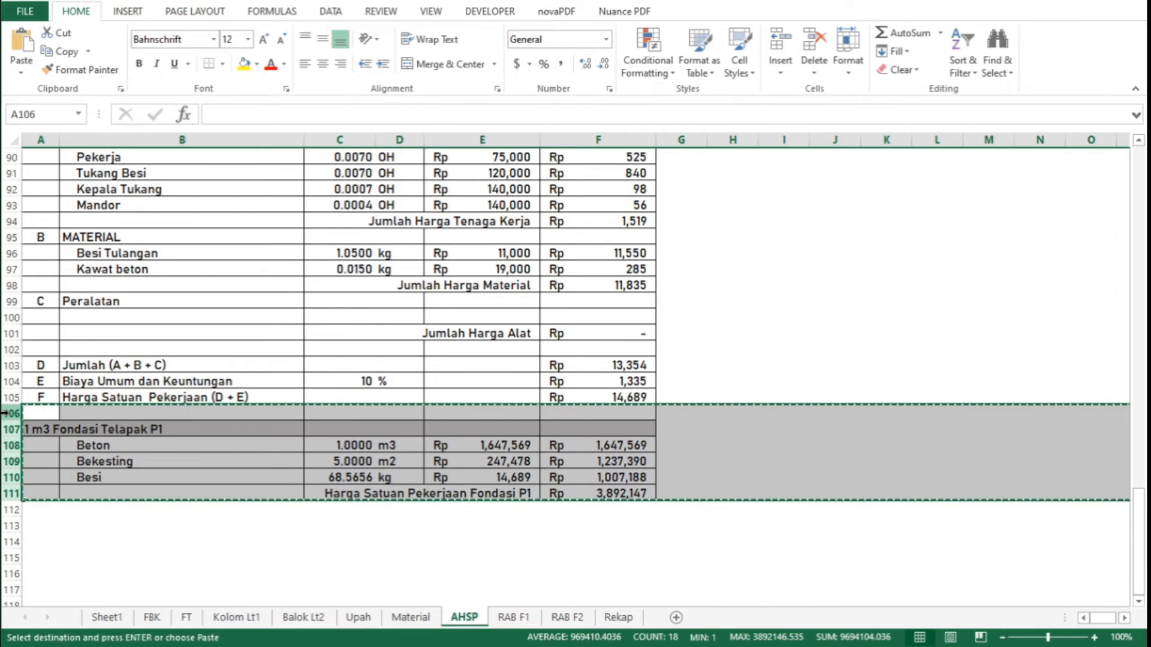
key("Down")
key("Down")
key("Down")
key("Down")
key("Down")
key("Down")
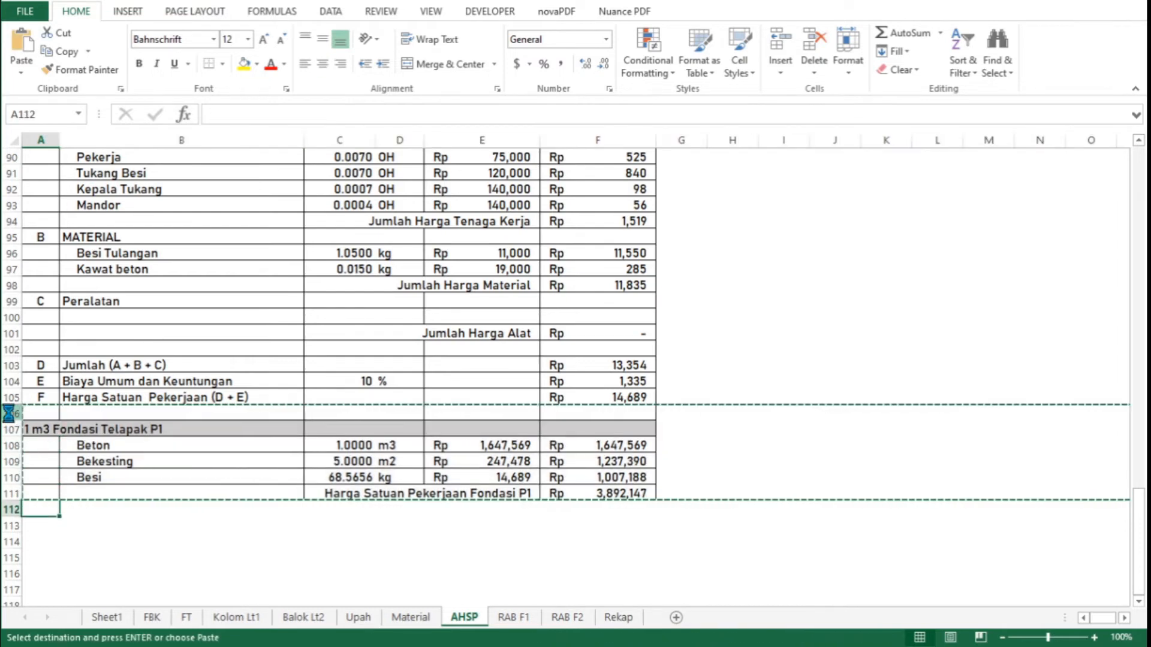
key("ctrl+v")
Rename the copied block's heading in A113 as "1 m3 Fondasi Telapak P2"
key("Down")
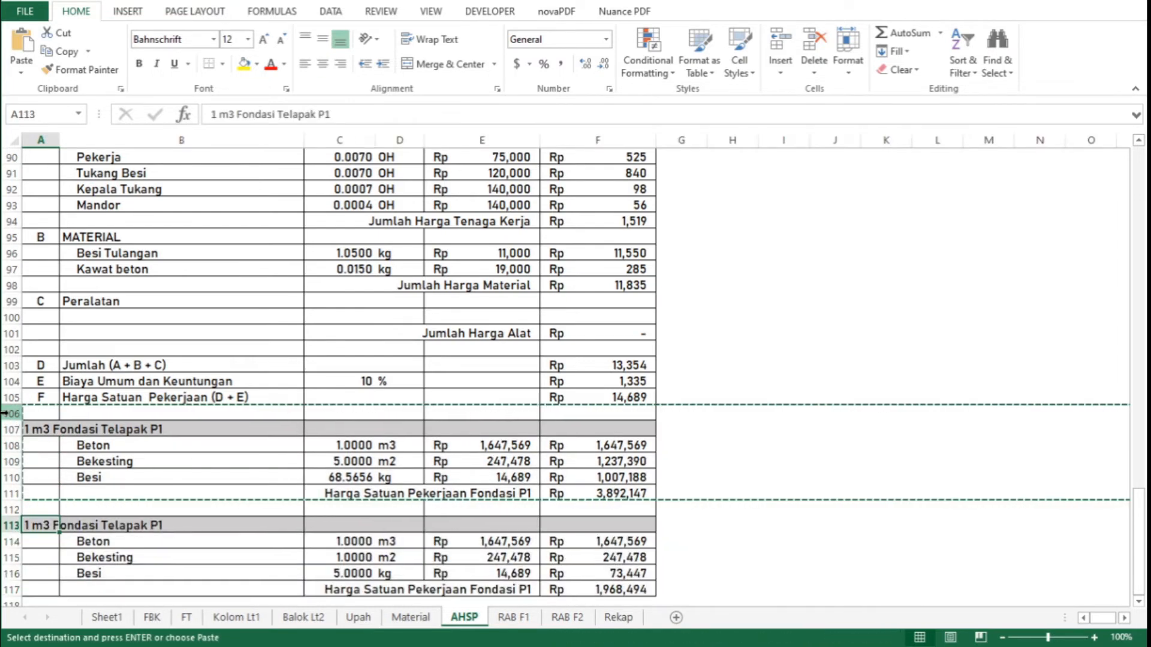
key("F2")
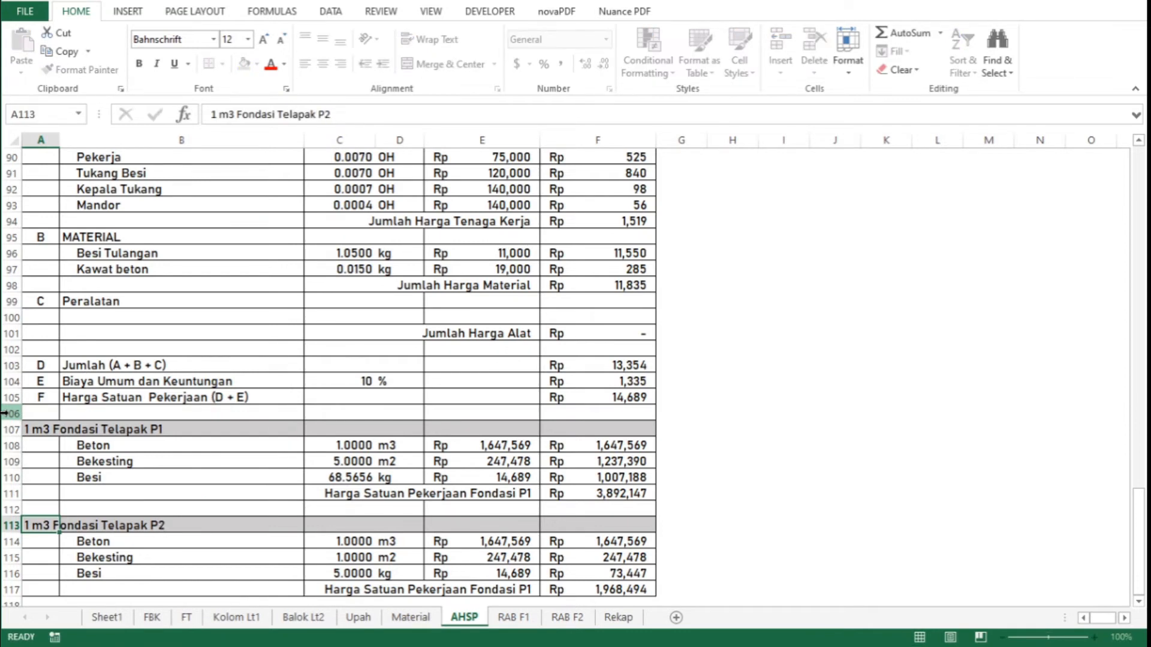
key("Return")
Link the P2 Bekesting coefficient in C115 to the FT P2 formwork ratio with =FT!Z12
key("Right")
key("Right")
key("Right")
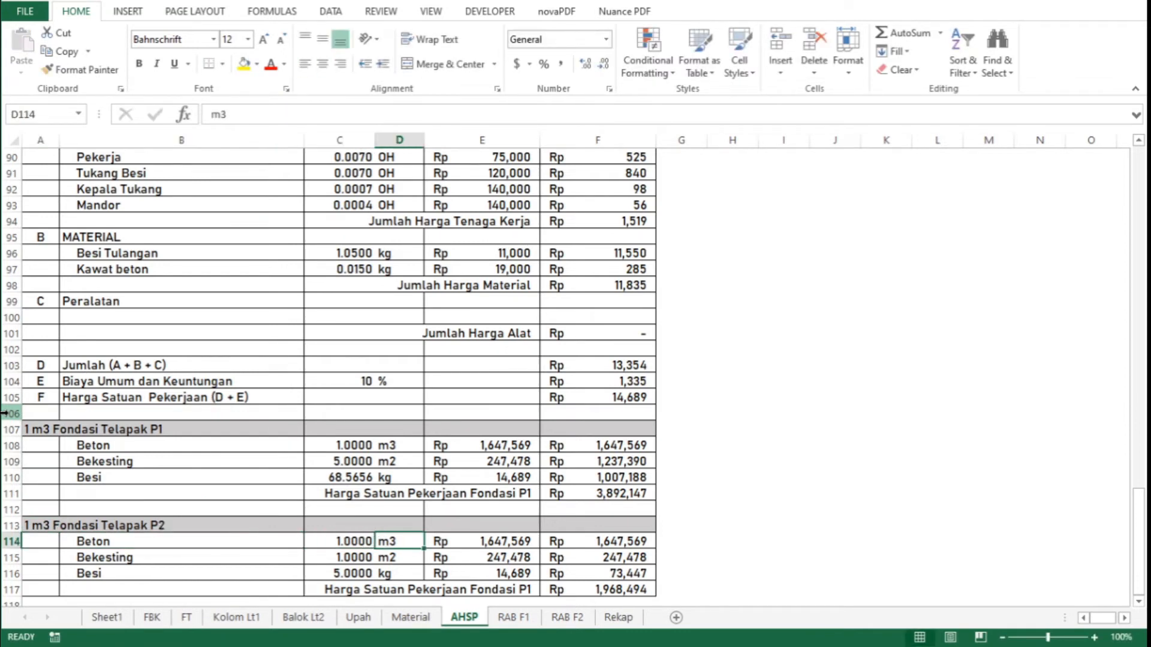
key("Left")
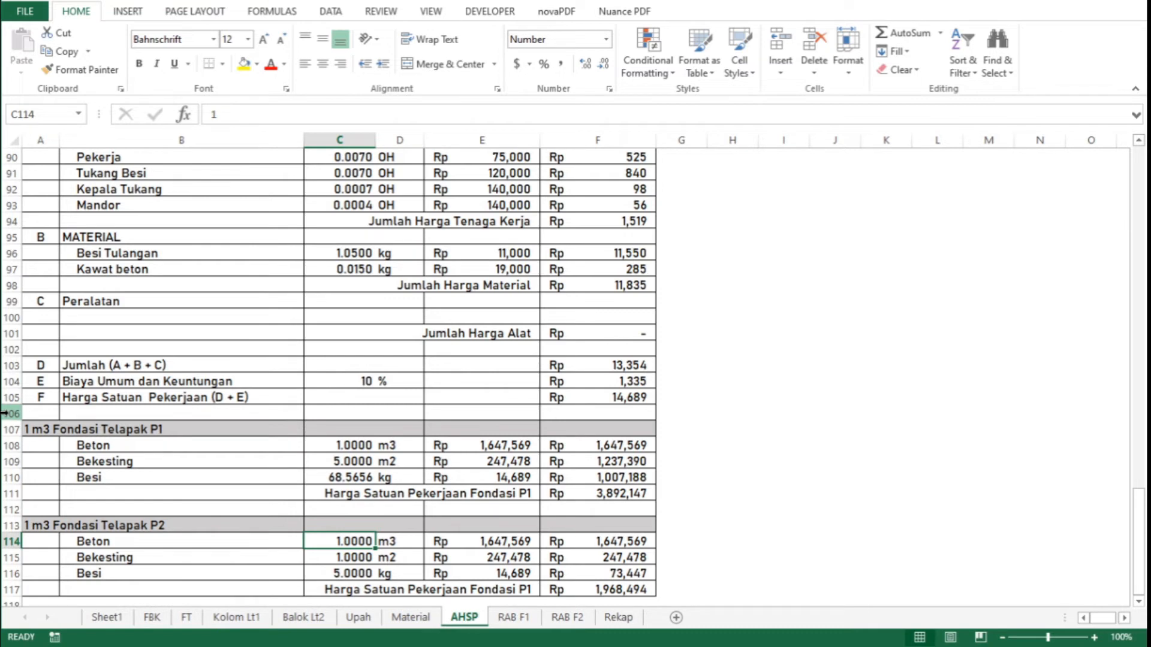
key("Down")
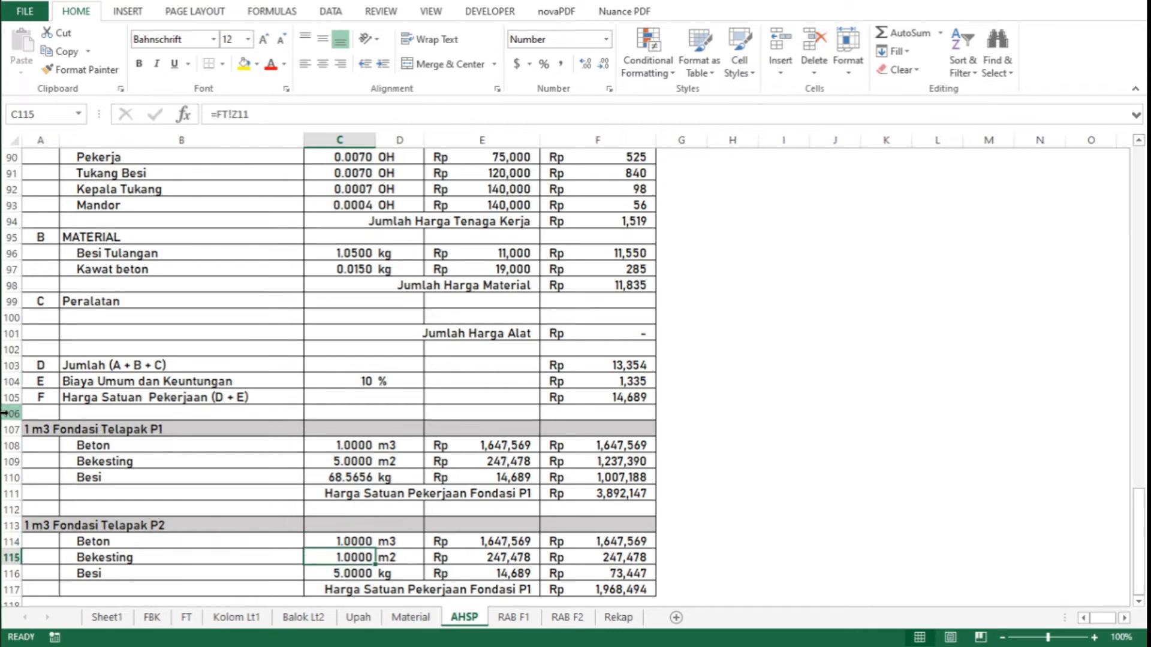
type("=")
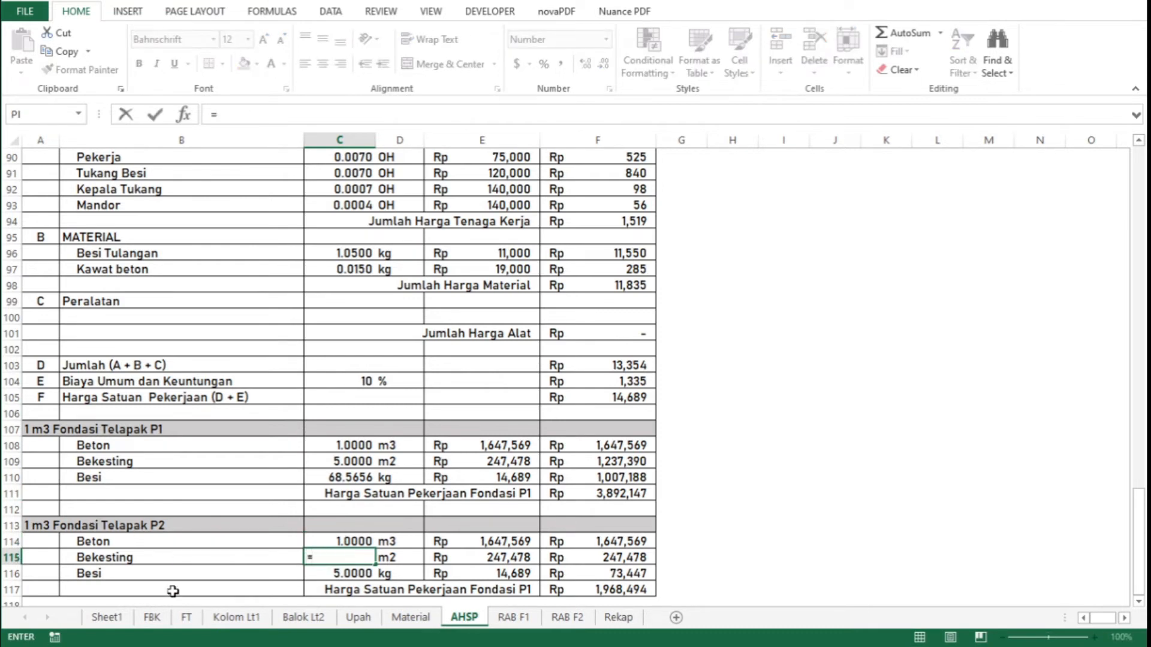
left_click(189, 619)
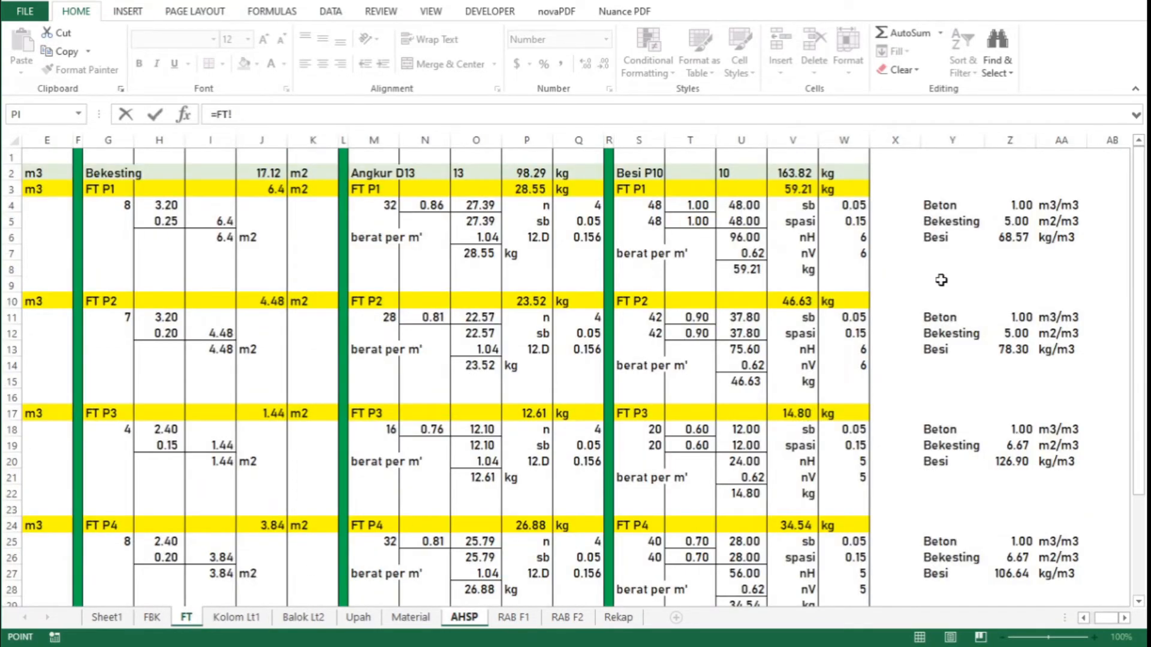
left_click(1011, 334)
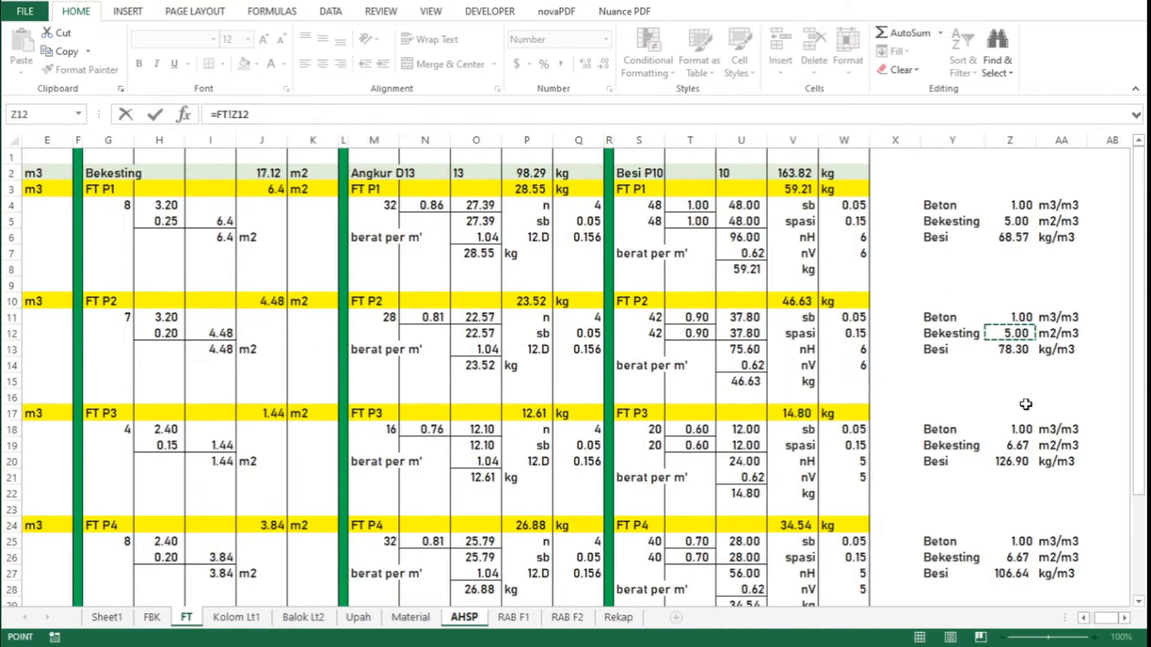
key("Return")
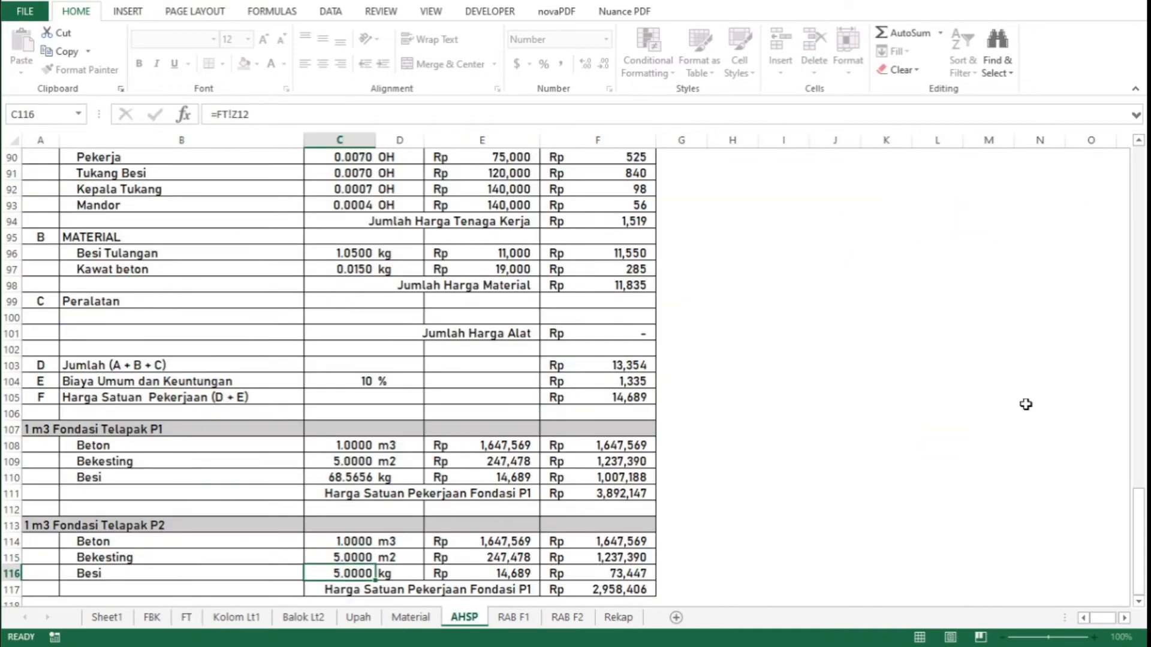
Link the Besi quantity of Fondasi Telapak P2 in C116 to cell Z13 on the FT sheet
type("=")
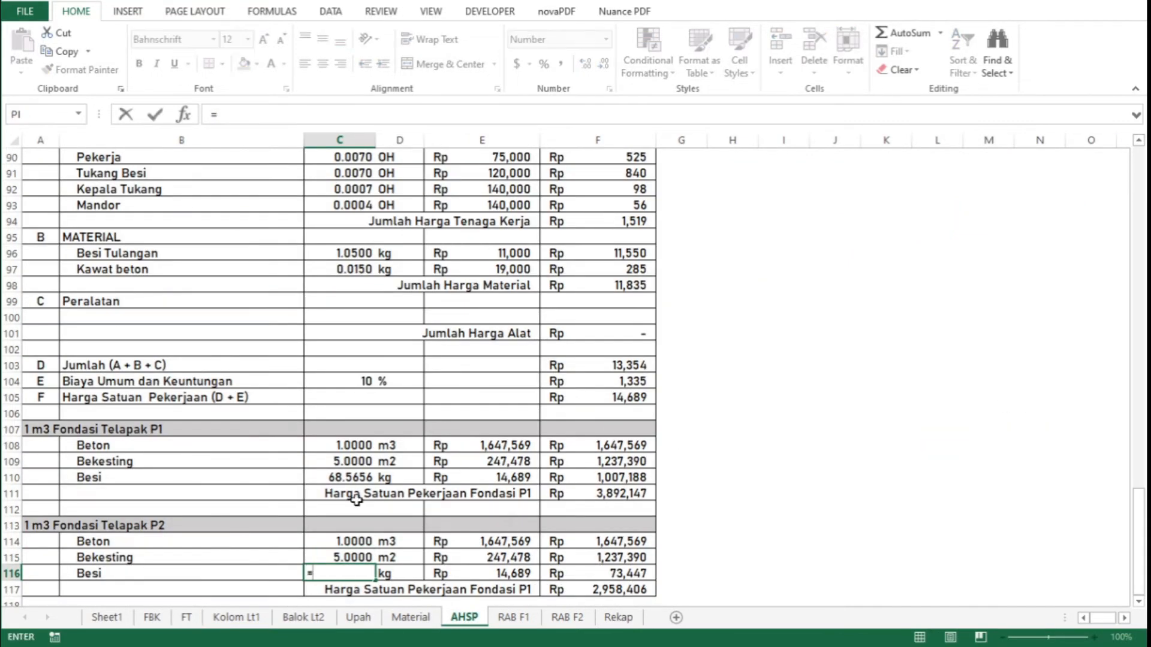
left_click(193, 618)
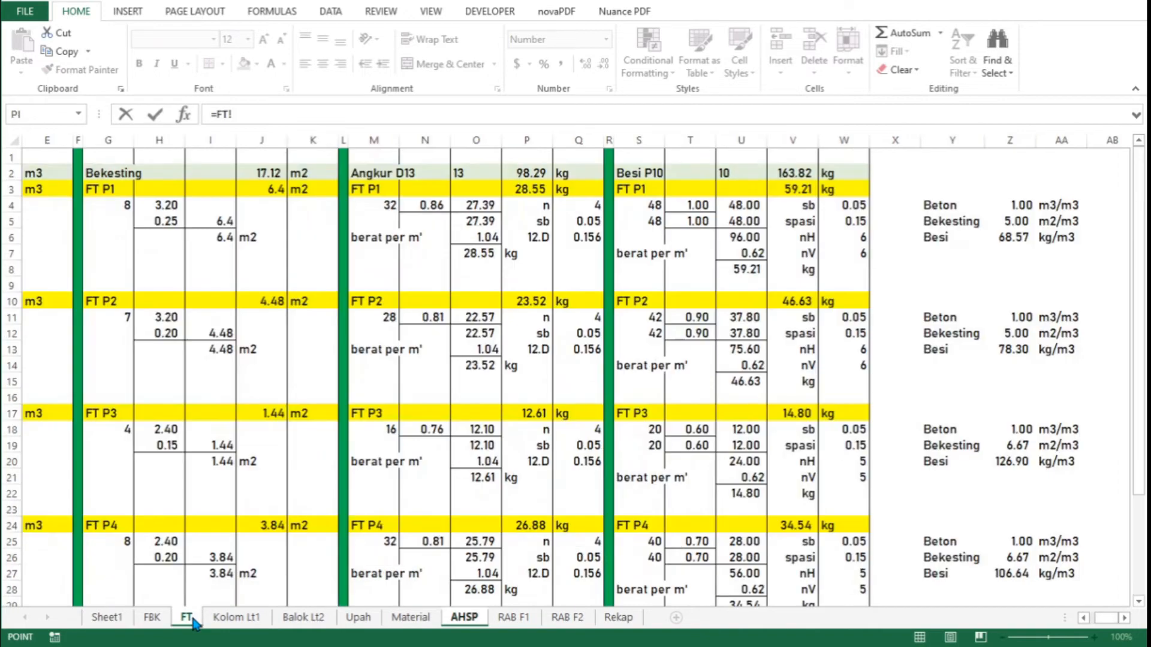
left_click(1017, 349)
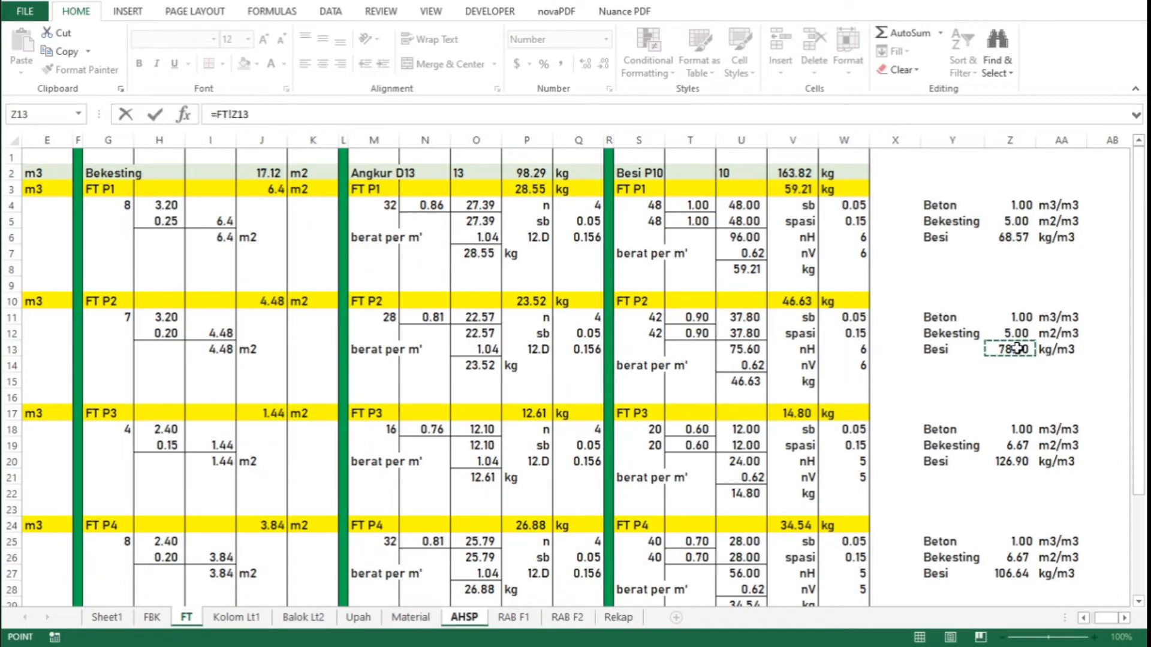
key("Return")
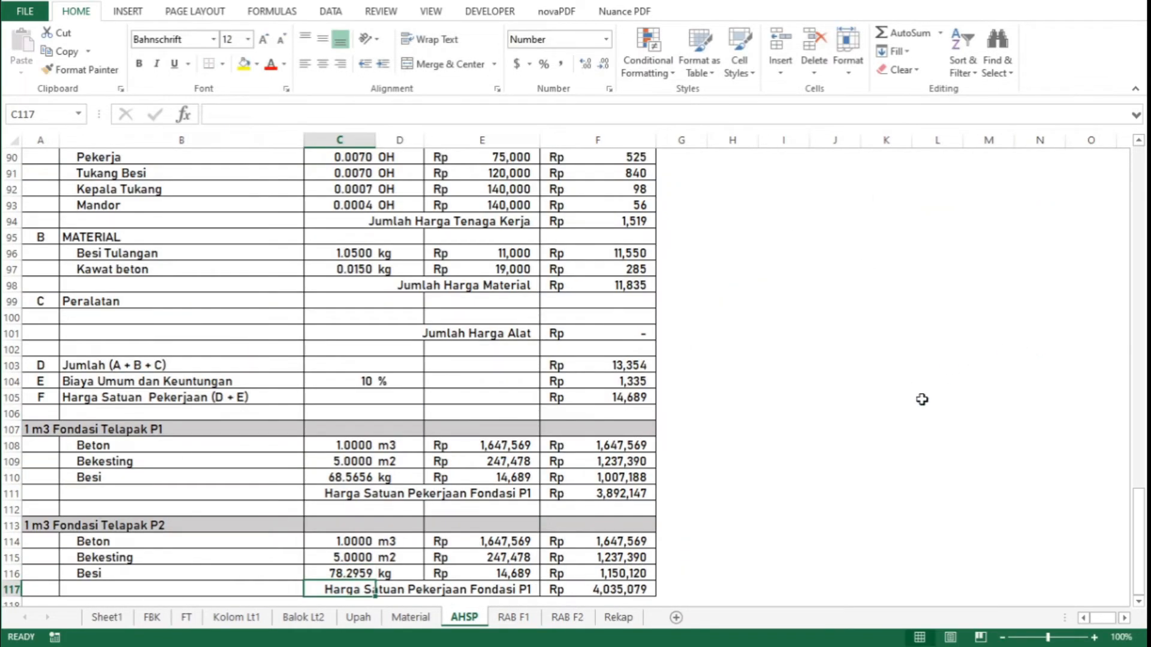
left_click(493, 542)
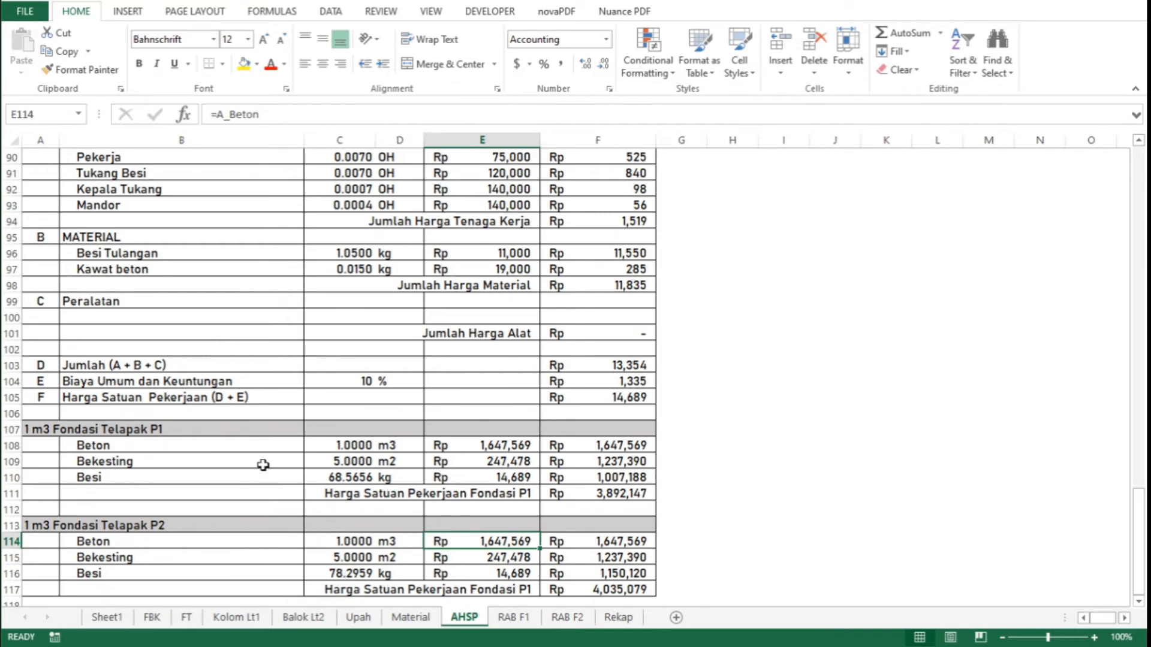
Copy the Fondasi Telapak P2 block, rows 112 to 117, and paste it starting at row 118
scroll(264, 465, "down", 4)
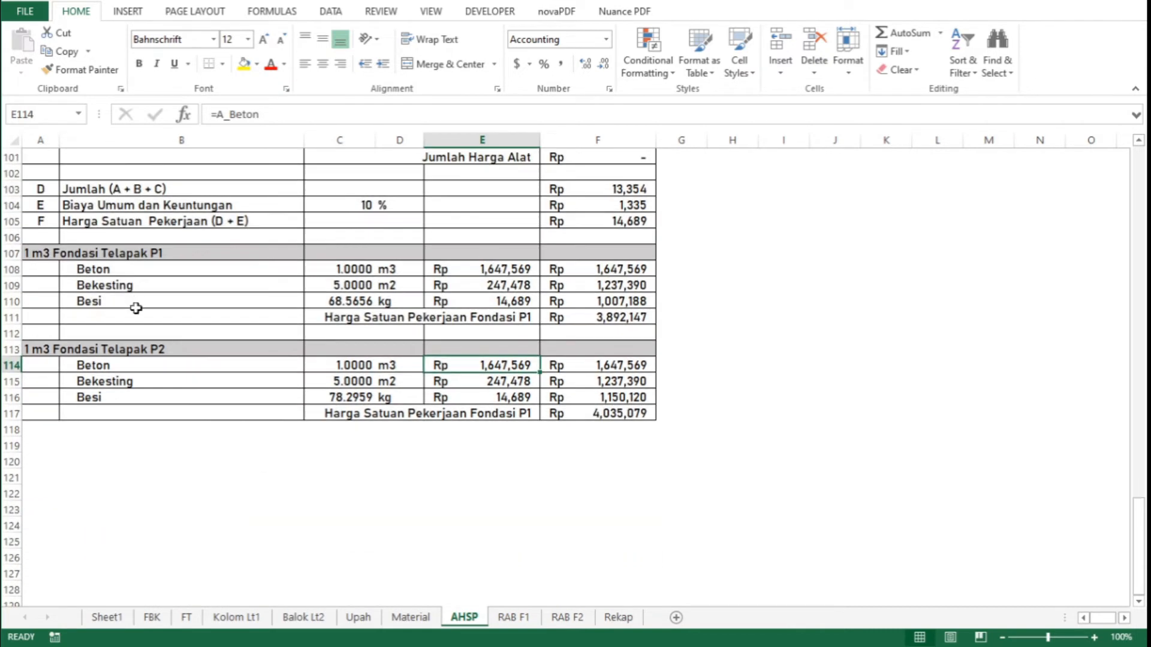
left_click(12, 333)
key("shift+Down")
key("shift+Down")
key("shift+Down")
key("shift+Down")
key("shift+Down")
key("shift+Down")
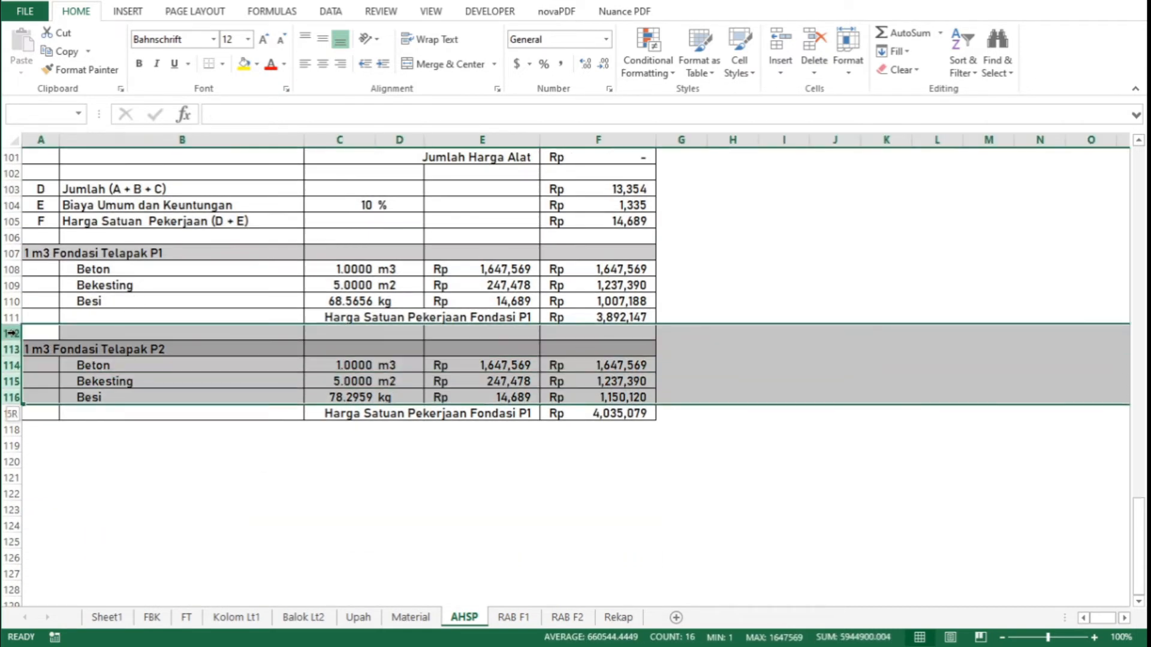
key("shift+Up")
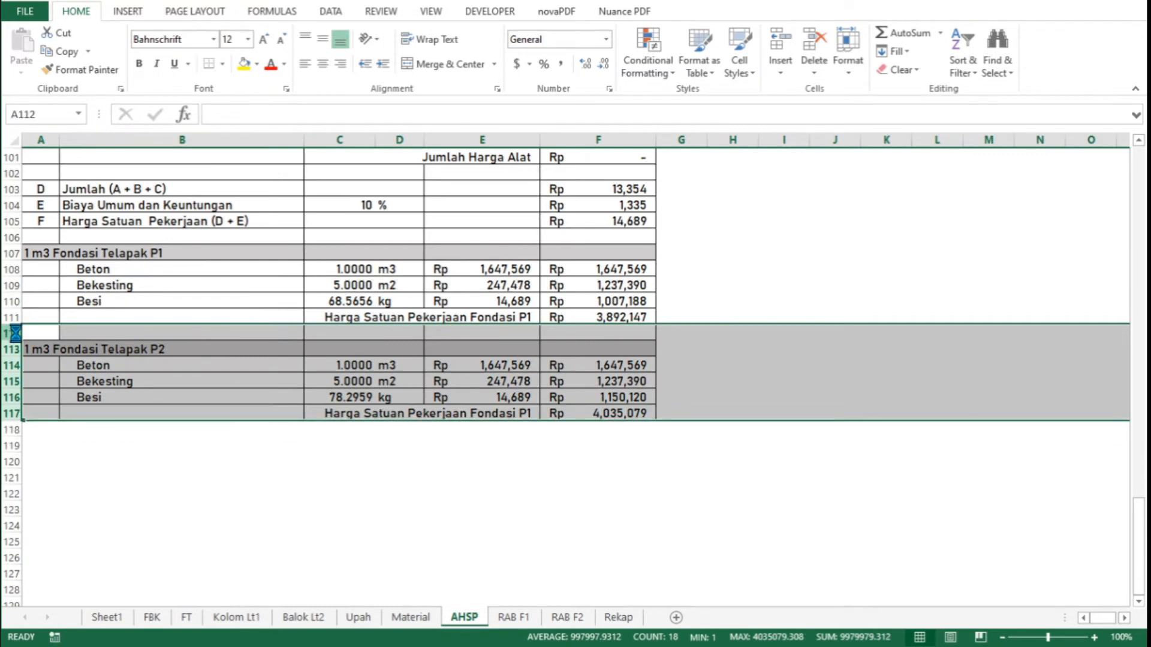
key("ctrl+c")
key("Down")
key("Down")
key("Down")
key("Down")
key("Down")
key("Down")
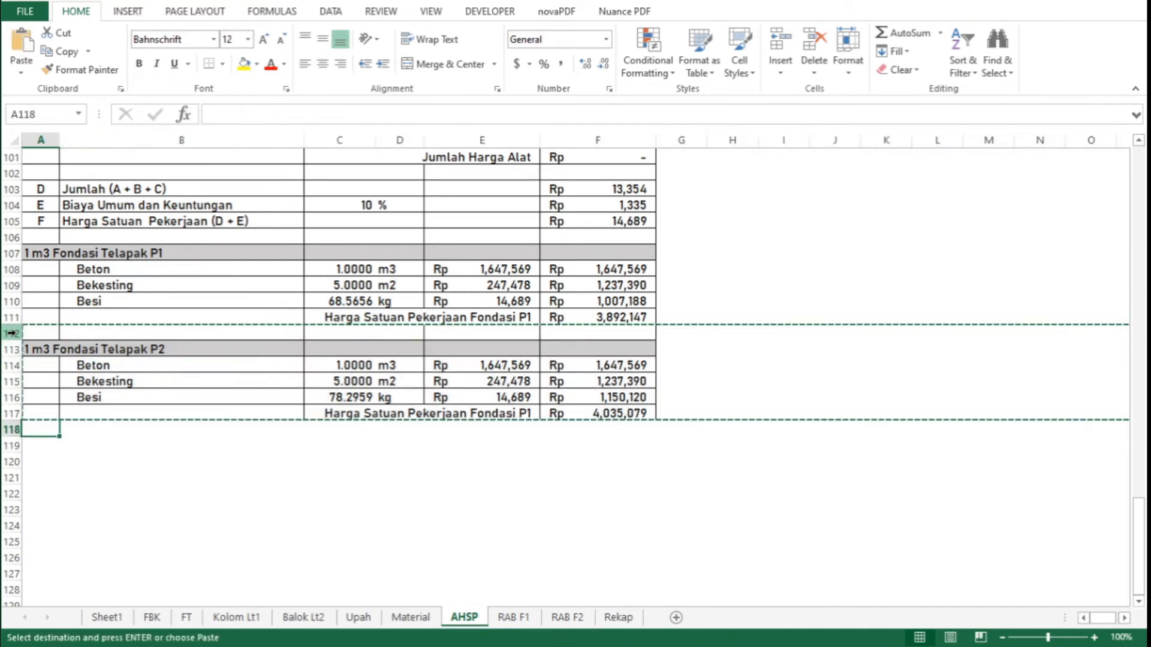
key("ctrl+v")
Paste another copy of the Fondasi Telapak P2 block starting at row 124
key("Down")
key("Down")
key("Down")
key("Down")
key("Down")
key("Down")
key("Down")
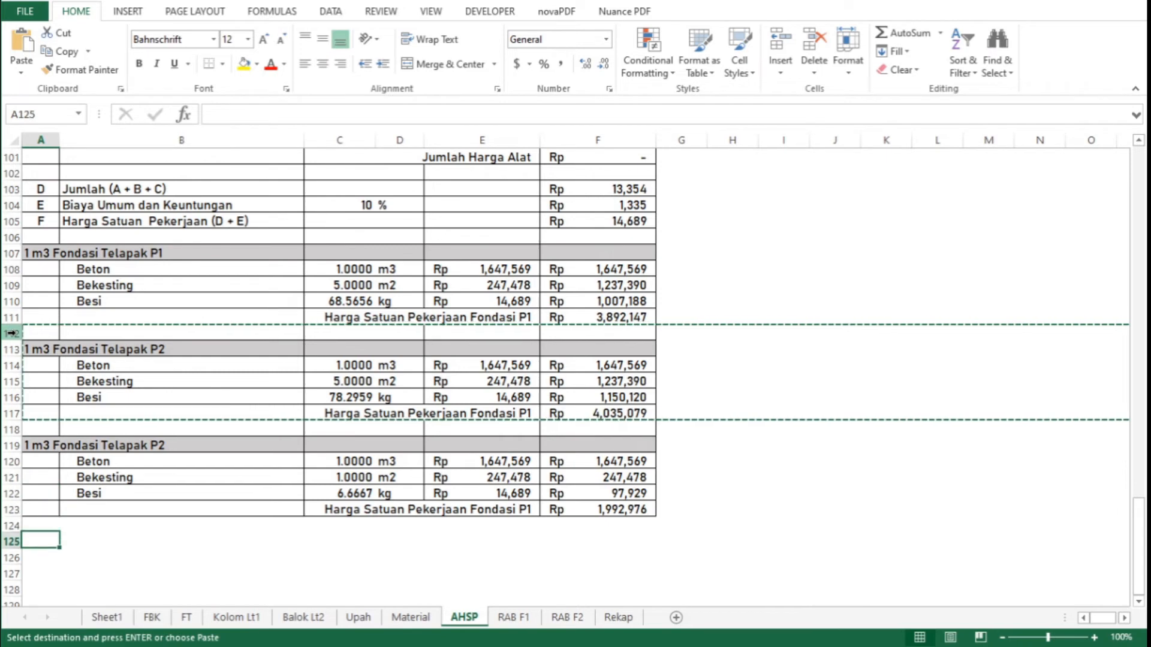
key("Up")
key("ctrl+v")
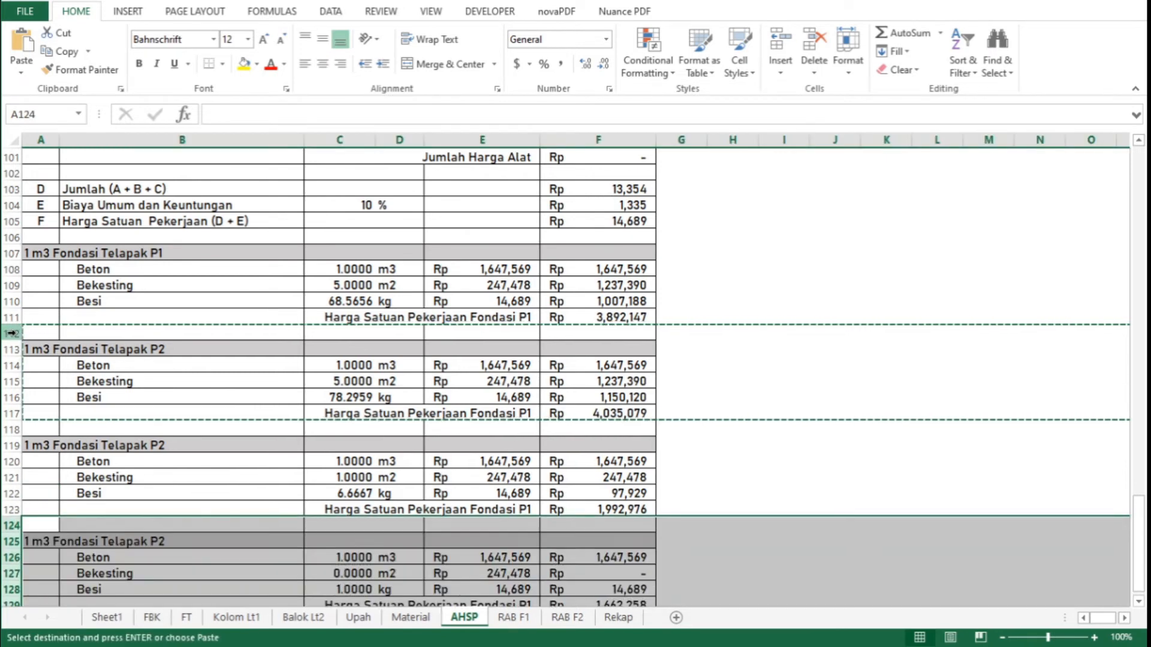
Paste one more copy of the Fondasi Telapak P2 block starting at row 130
key("Down")
key("Down")
key("Down")
key("Down")
key("Down")
key("Down")
key("Down")
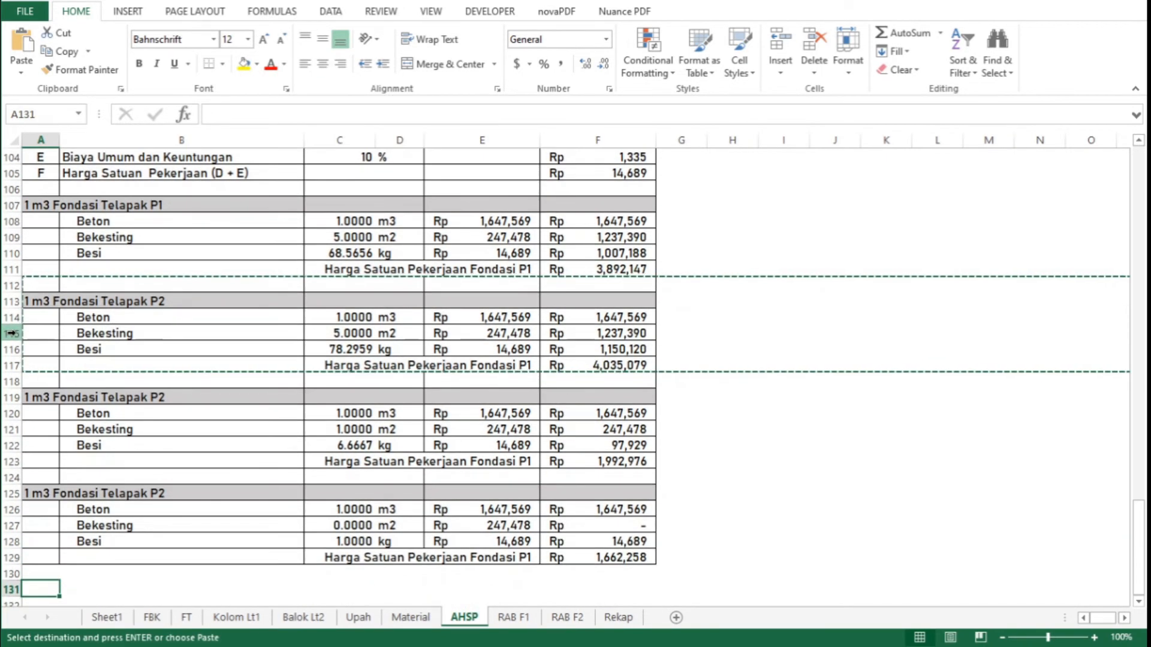
key("Up")
key("ctrl+v")
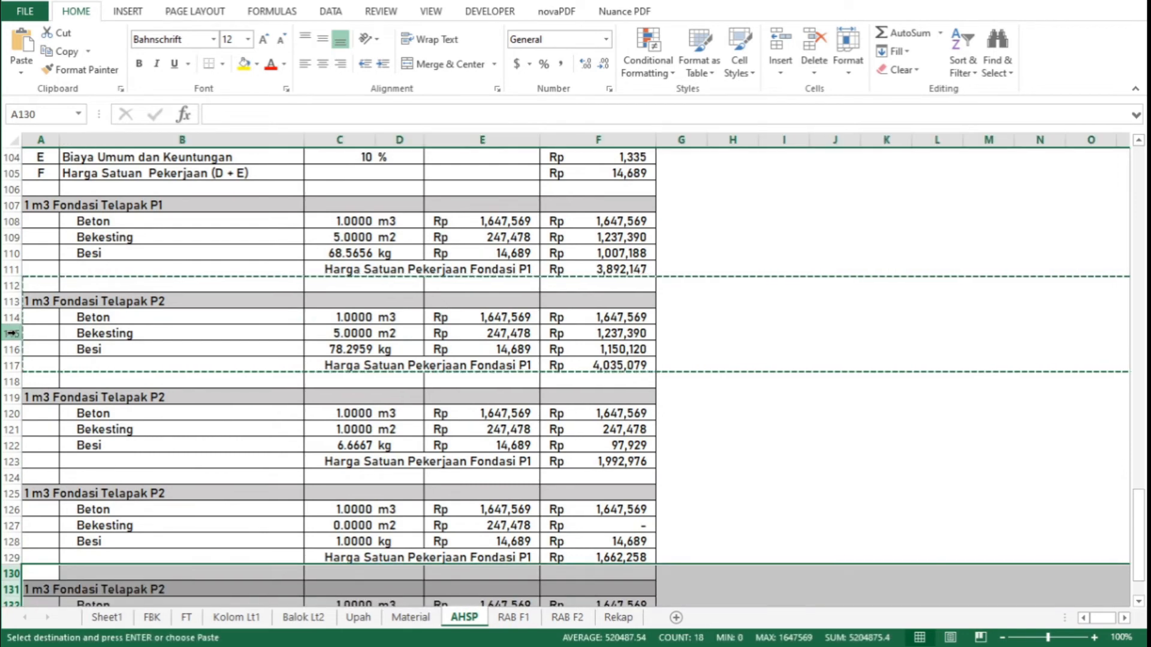
Rename the block heading in A119 to "1 m3 Fondasi Telapak P3"
key("Up")
key("Up")
key("Up")
key("Up")
key("Up")
key("Up")
key("Up")
key("Up")
key("Up")
key("Up")
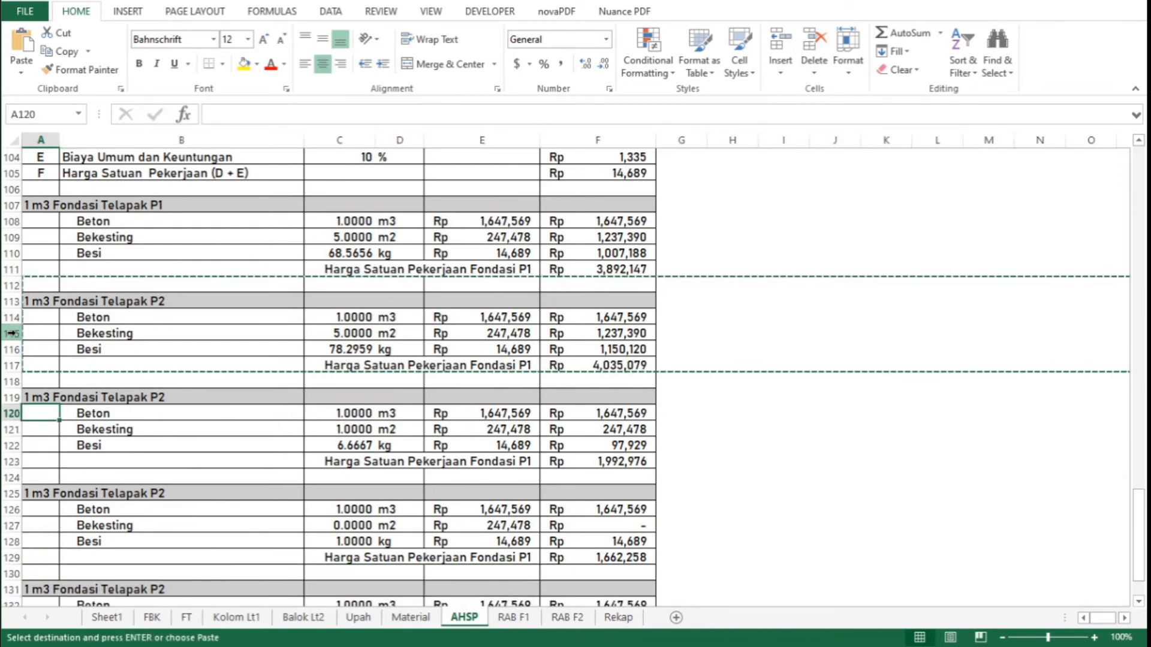
key("Up")
key("Escape")
key("F2")
key("BackSpace")
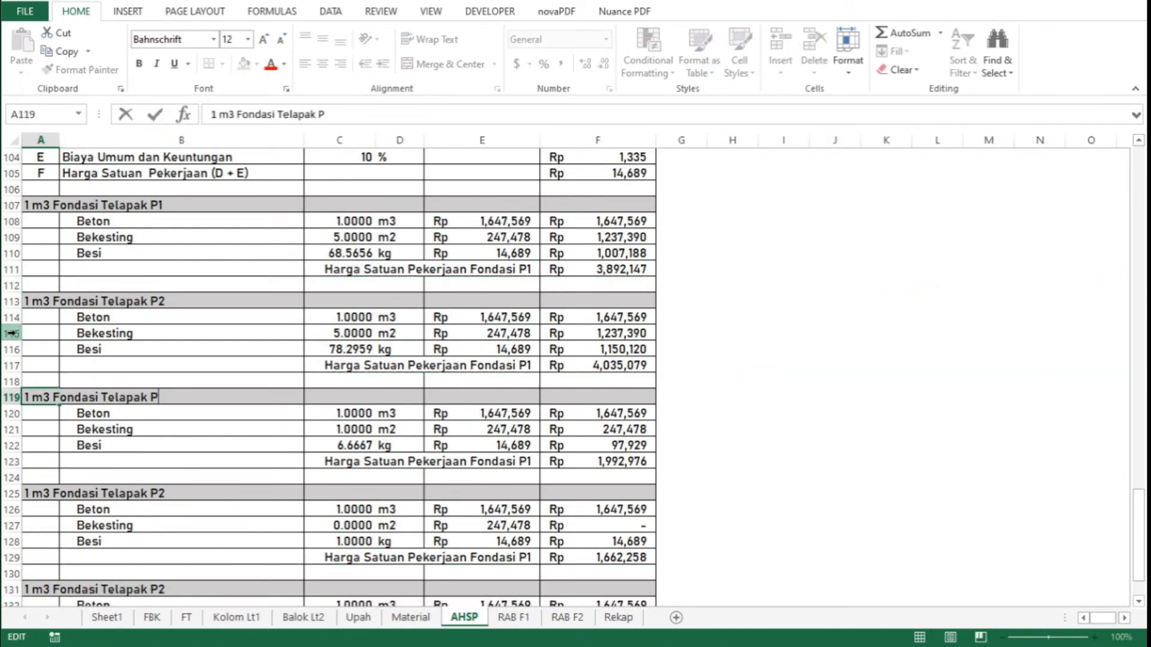
key("Return")
Change the block heading in A125 to "1 m3 Fondasi Telapak P4"
key("Down")
key("Down")
key("Down")
key("Down")
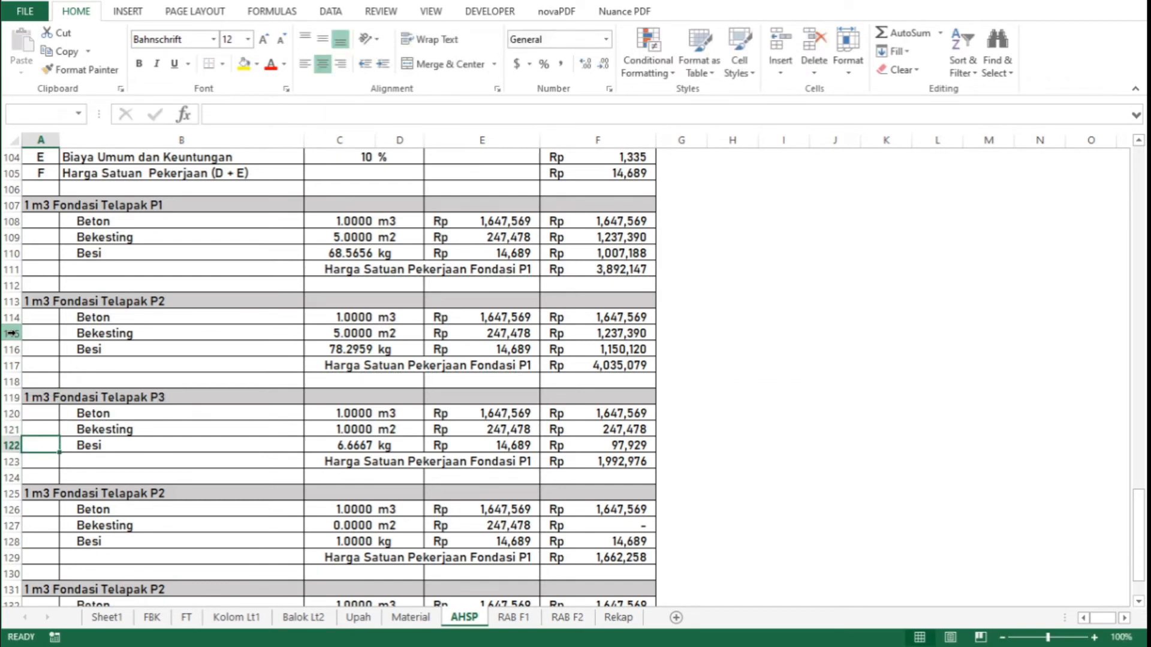
key("Down")
key("F2")
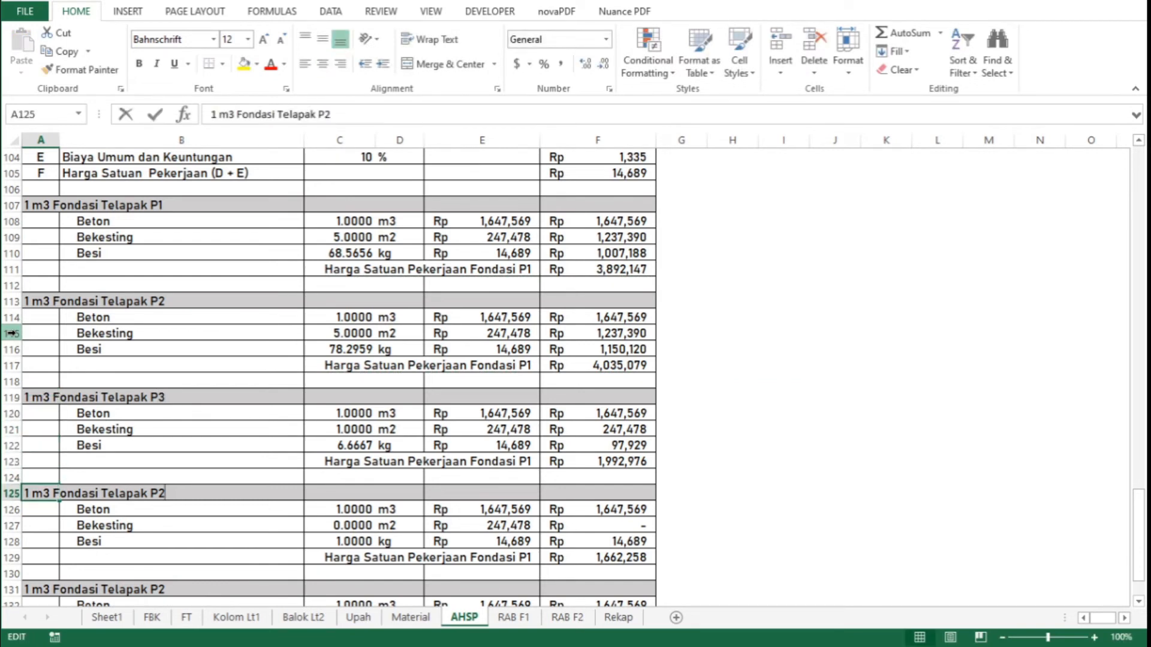
key("BackSpace")
type("4")
key("Return")
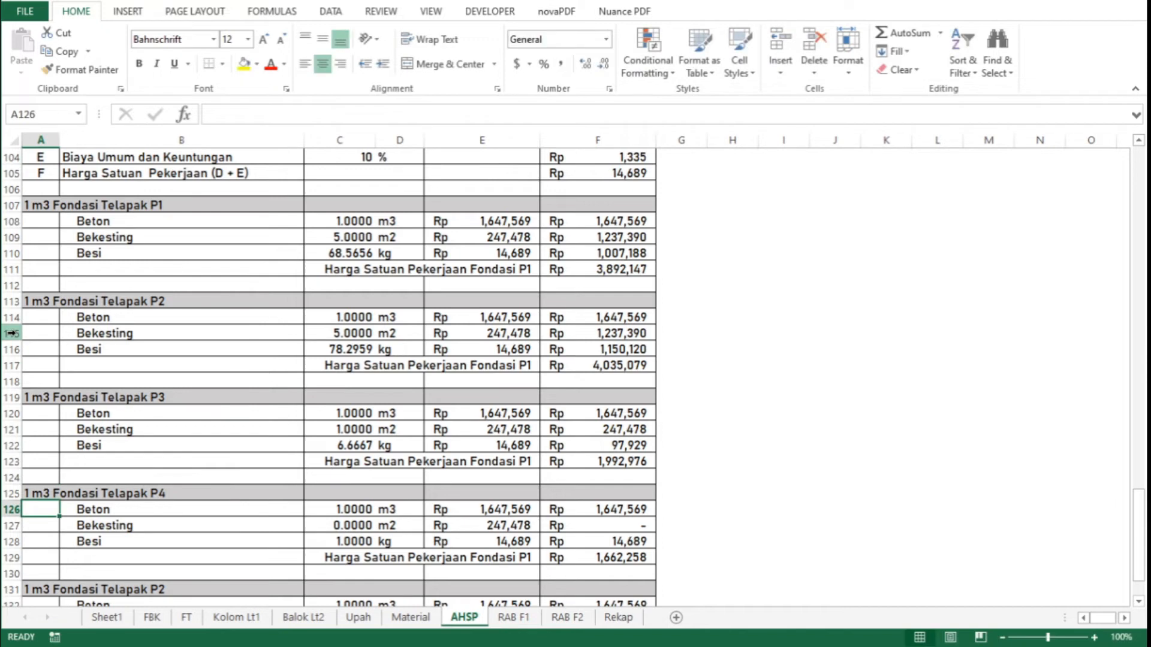
Change the block heading in A131 to "1 m3 Fondasi Telapak P5"
key("Down")
key("Down")
key("Down")
key("Down")
key("Down")
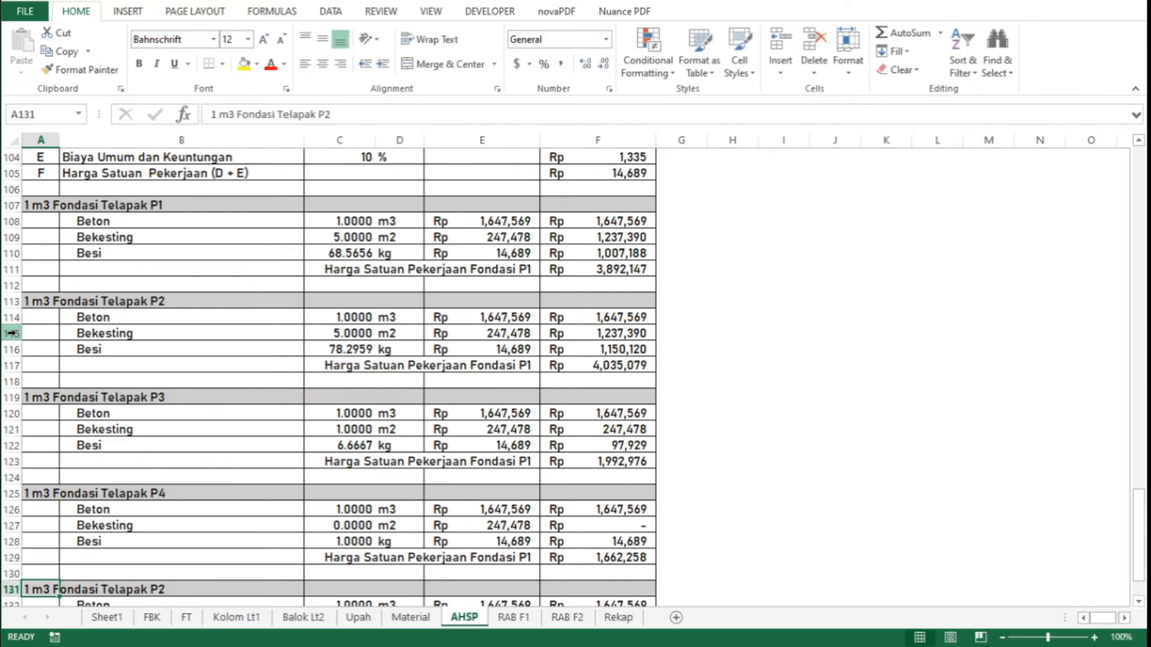
key("F2")
key("BackSpace")
key("Return")
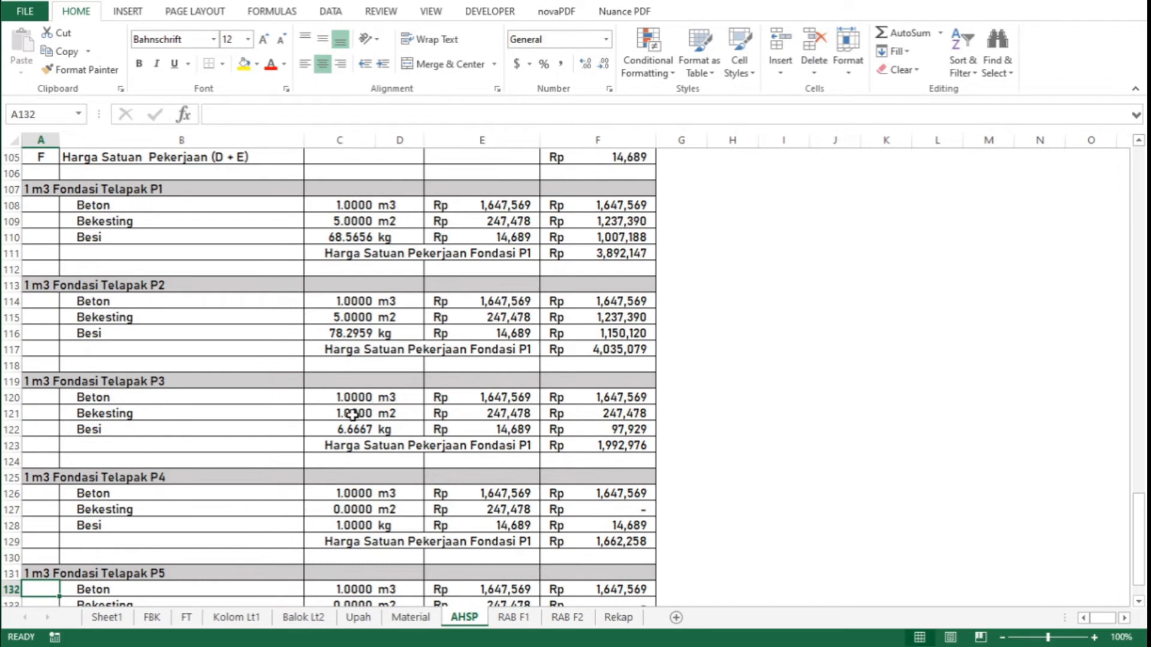
Link the Bekesting quantity of Fondasi Telapak P3 in C121 to cell Z19 on the FT sheet
left_click(352, 415)
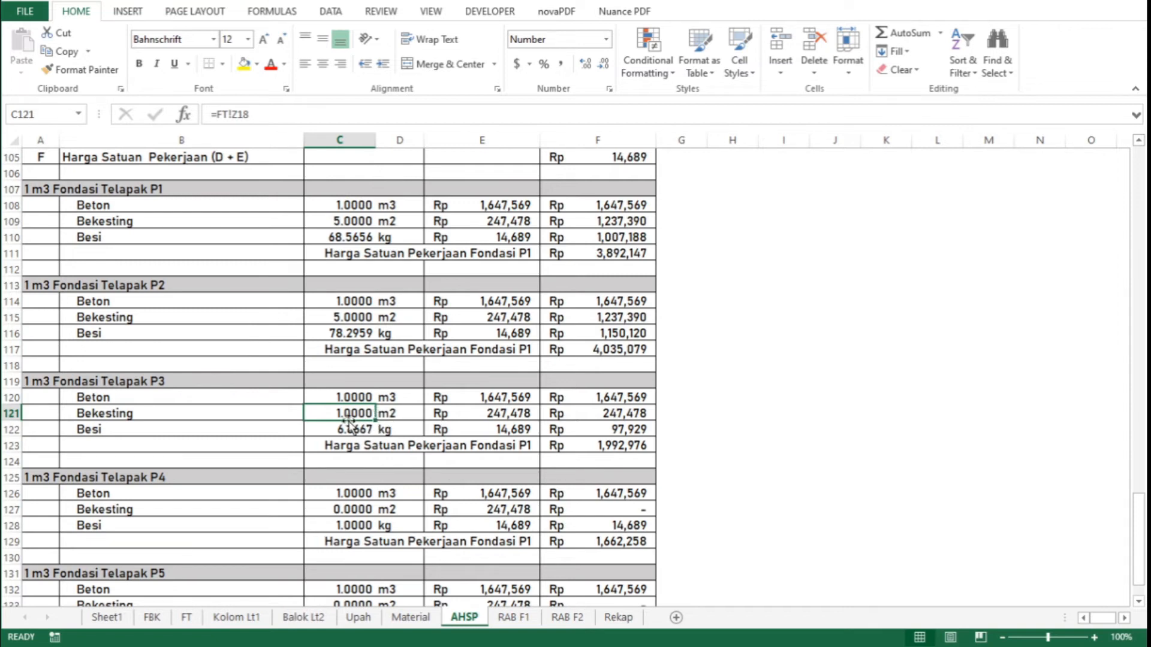
type("=")
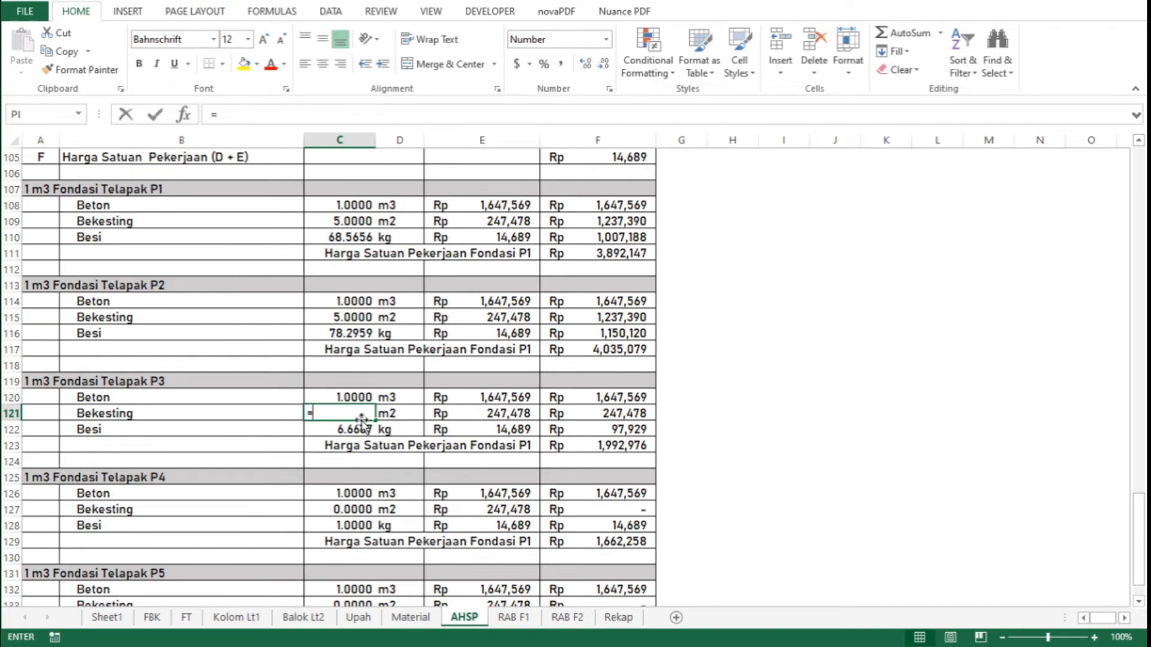
left_click(186, 618)
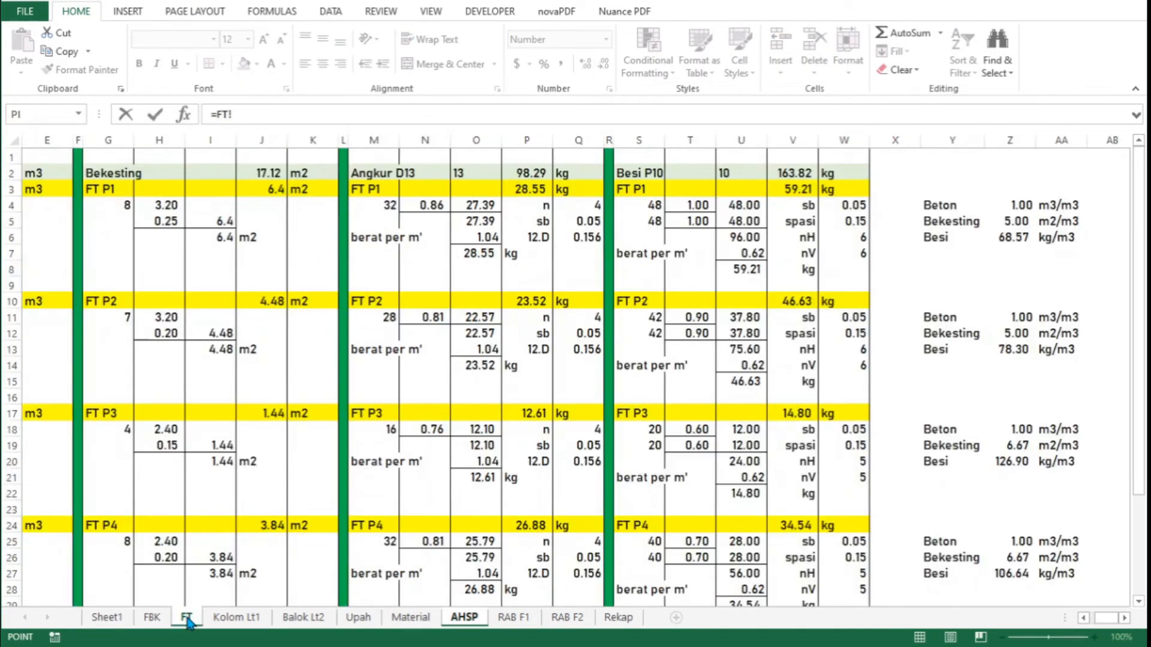
left_click(1011, 447)
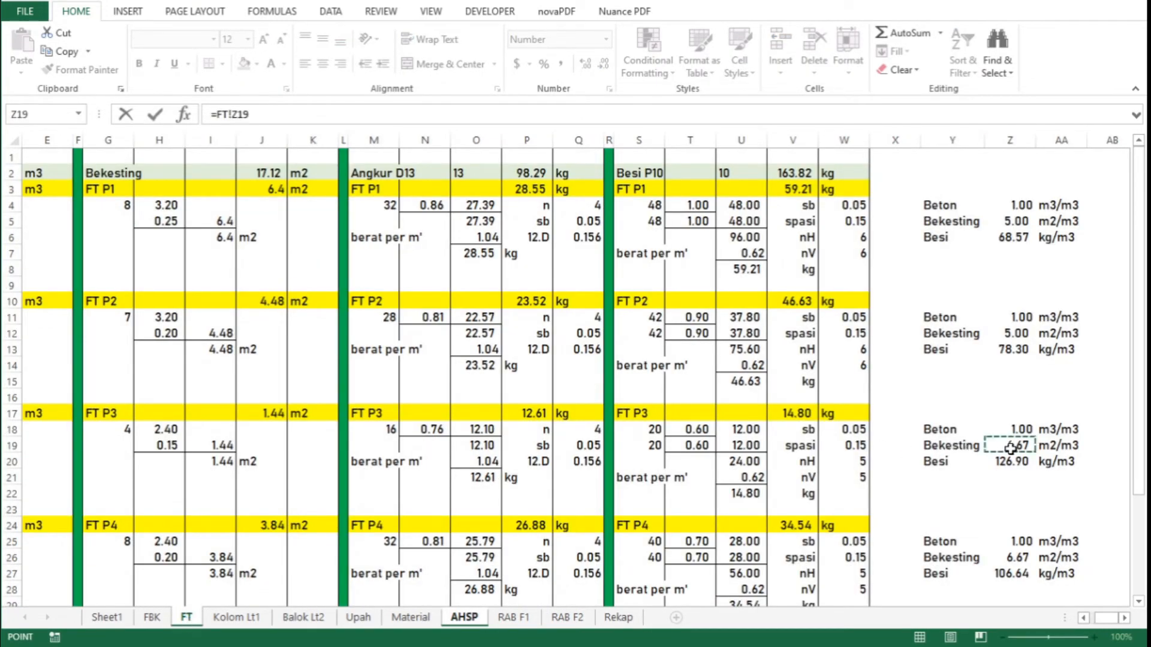
key("Return")
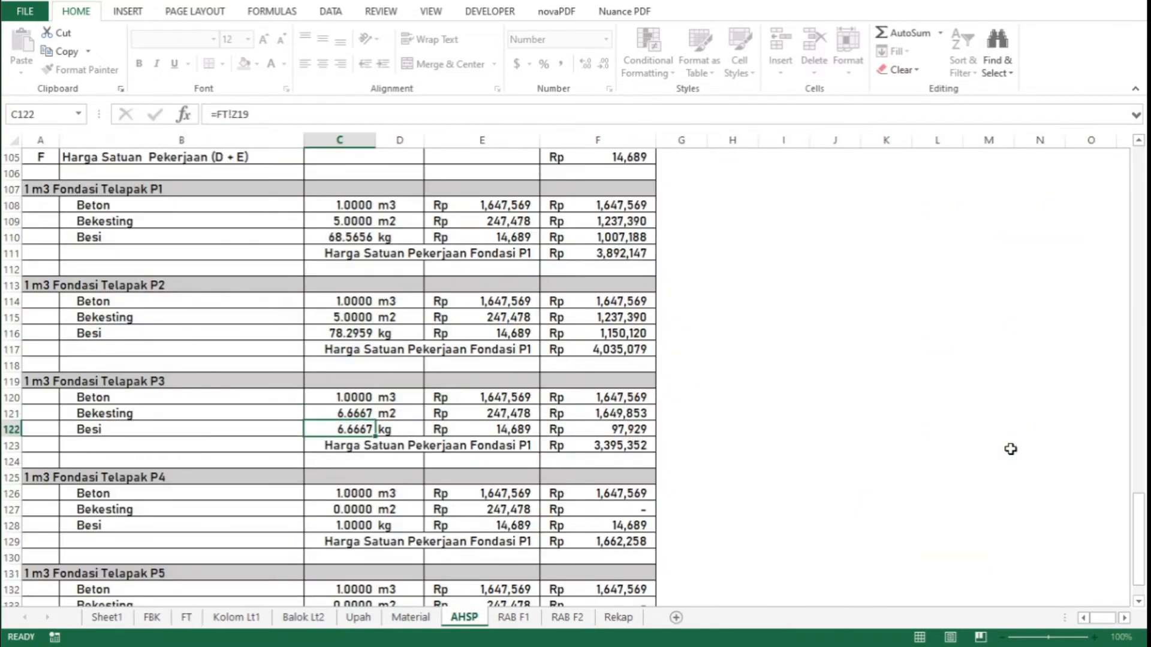
Link the Besi quantity of Fondasi Telapak P3 in C122 to cell Z20 on the FT sheet
type("=")
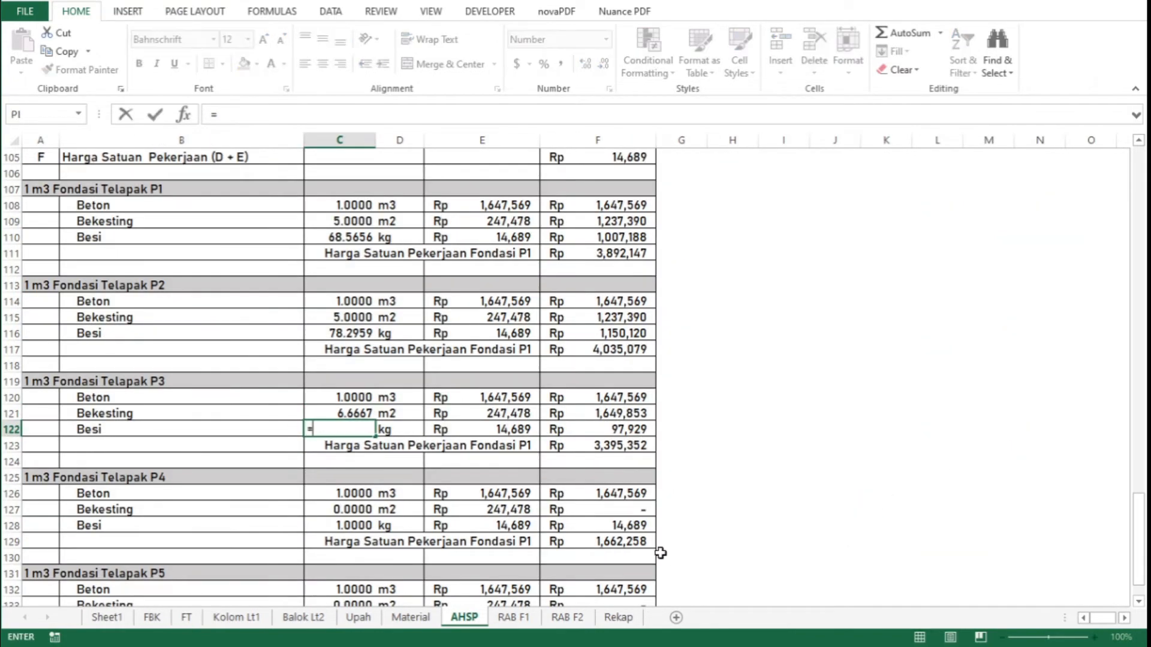
left_click(186, 618)
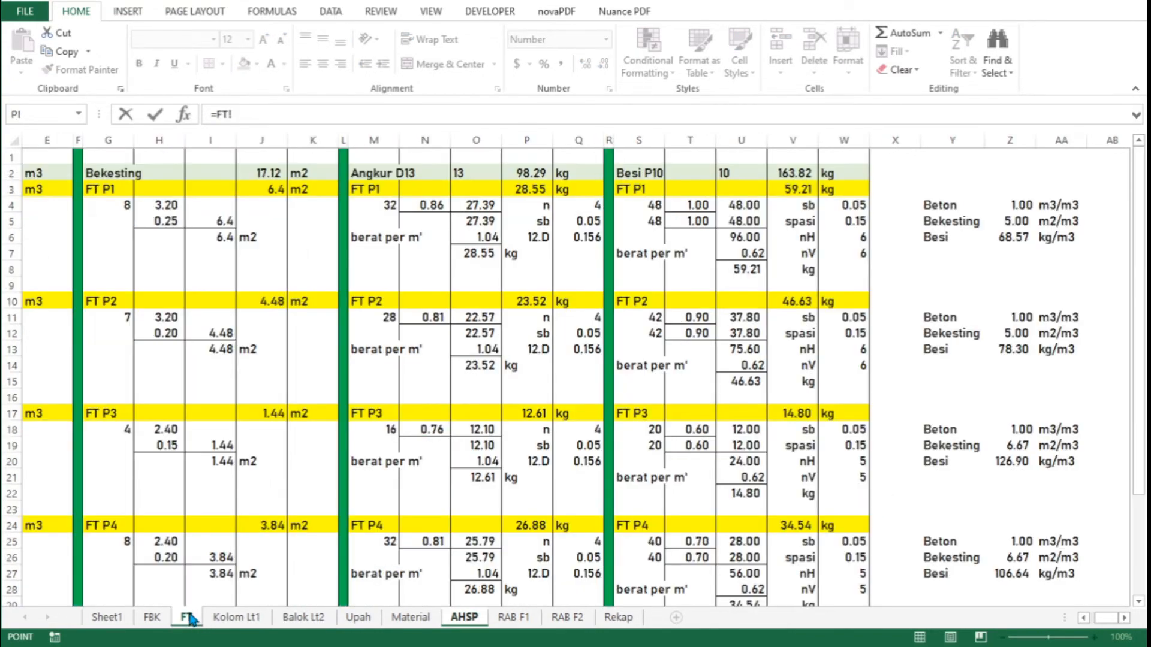
left_click(1020, 461)
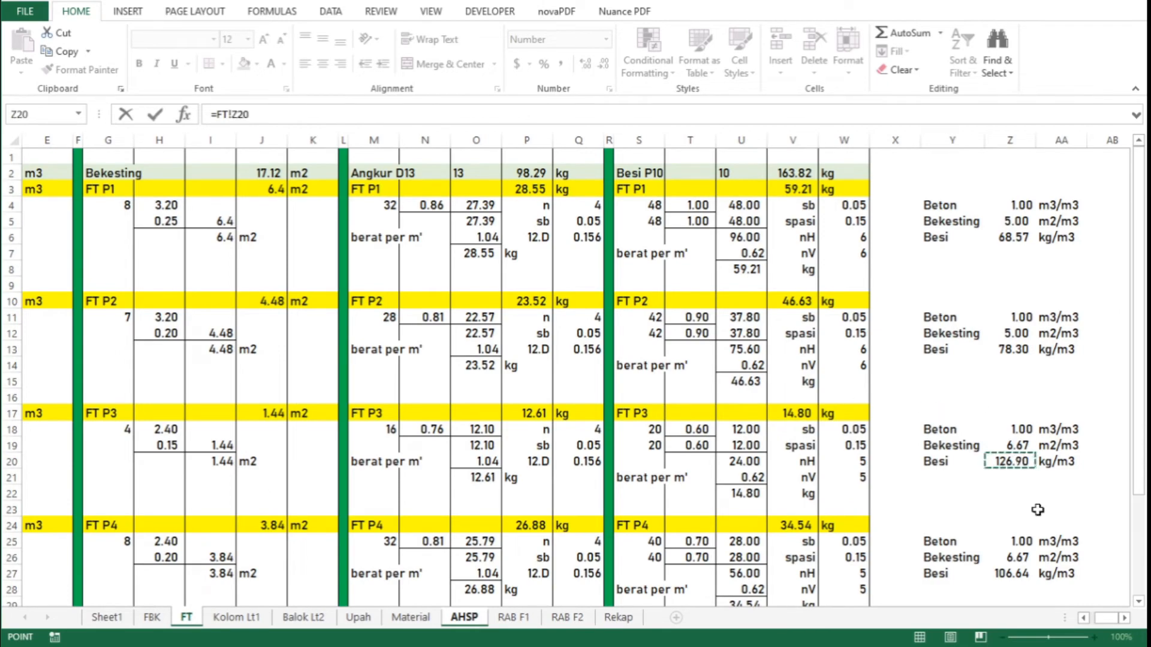
key("Return")
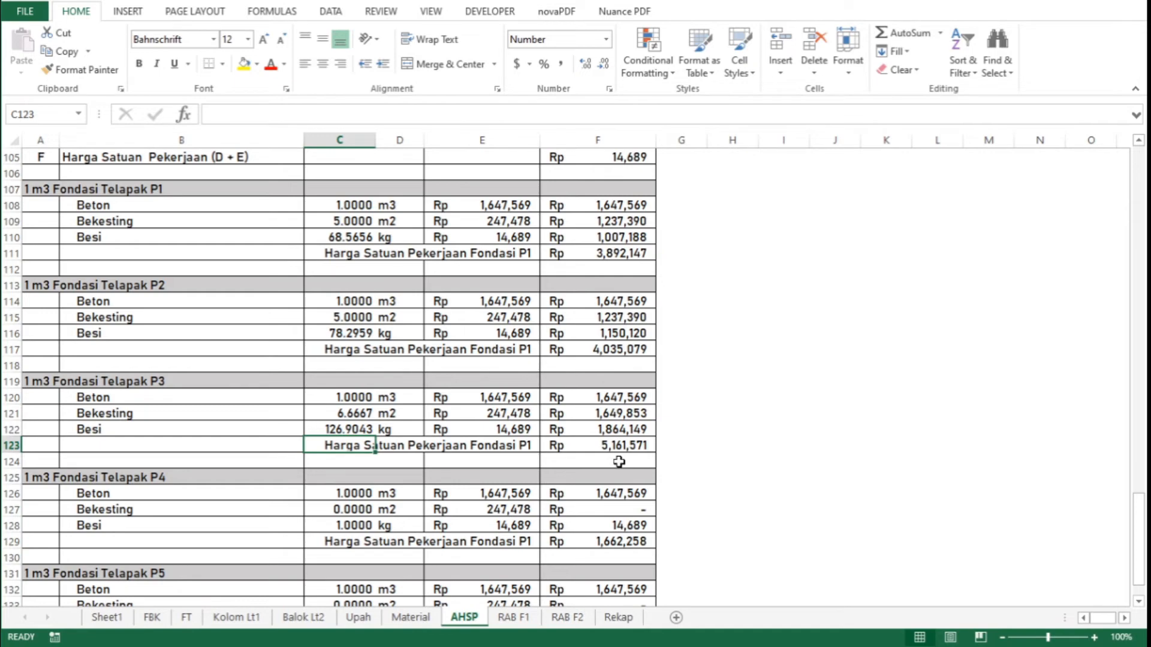
Link the Bekesting quantity of Fondasi Telapak P4 in C127 to cell Z26 on the FT sheet
scroll(619, 461, "down", 2)
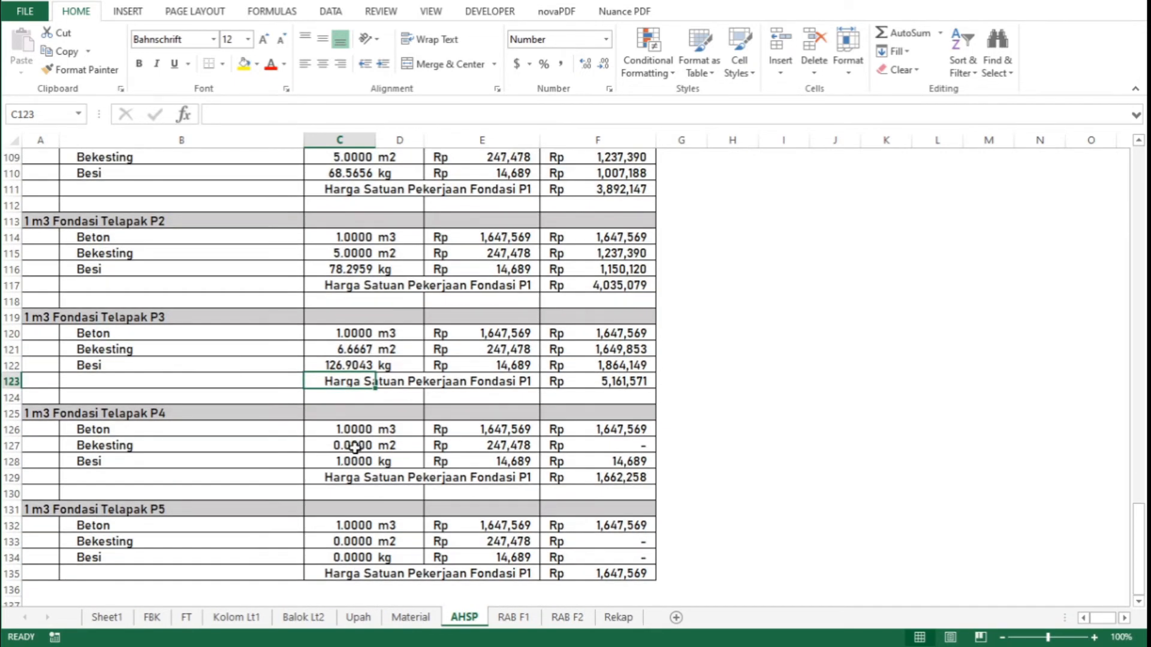
left_click(355, 446)
type("=")
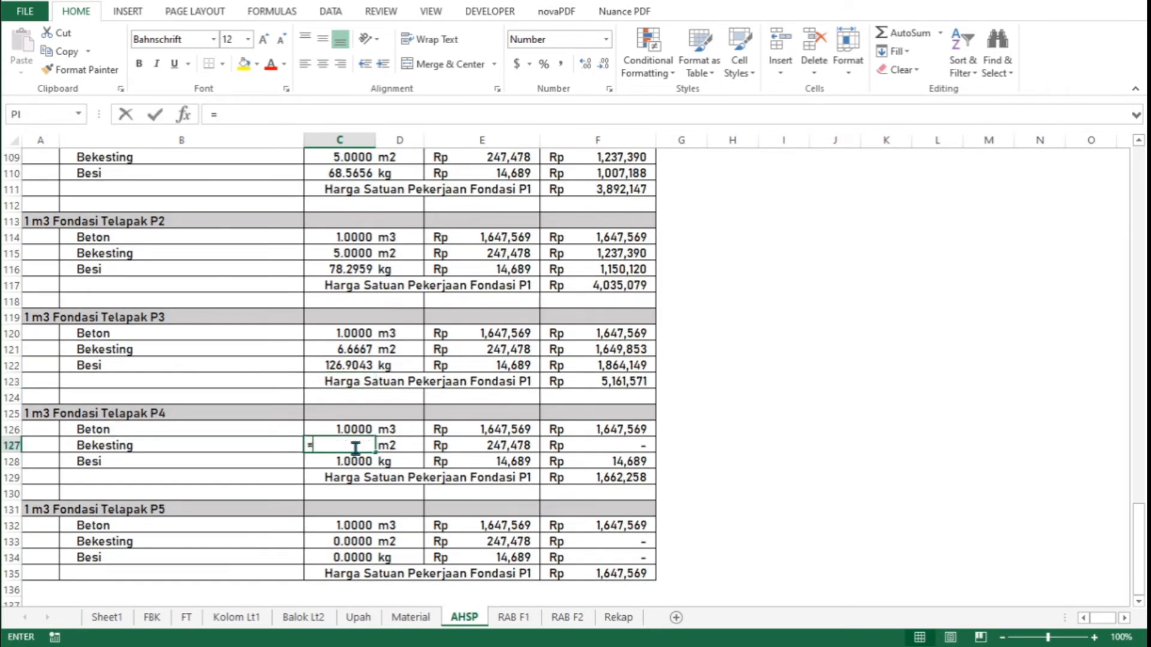
left_click(187, 619)
scroll(638, 379, "down", 1)
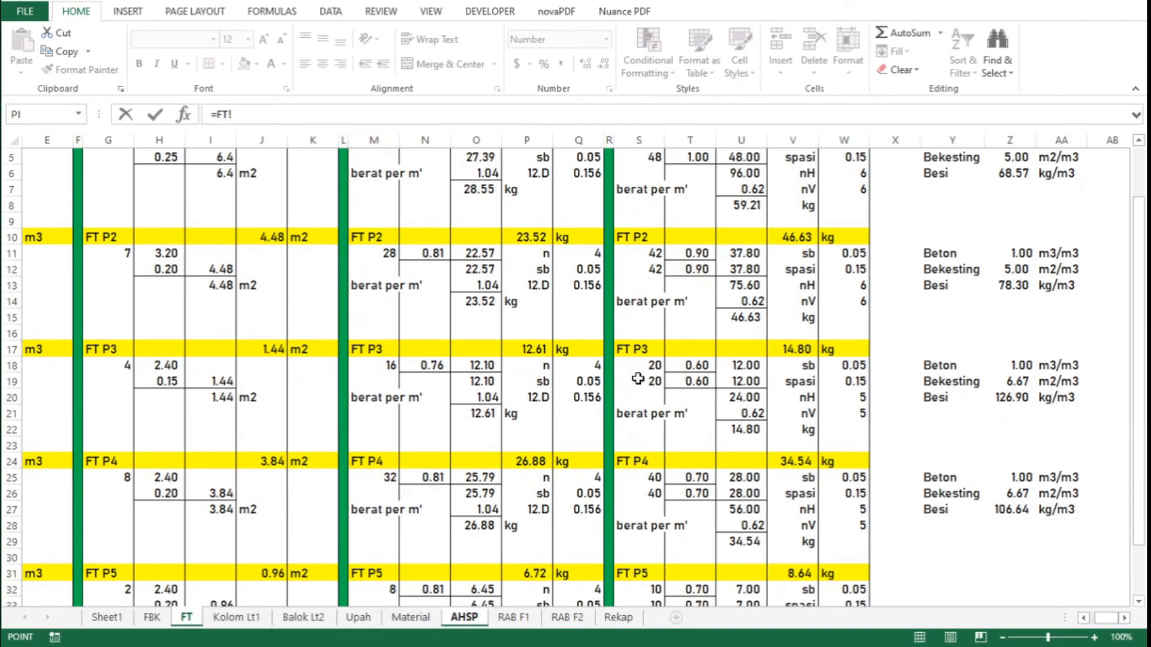
left_click(1021, 495)
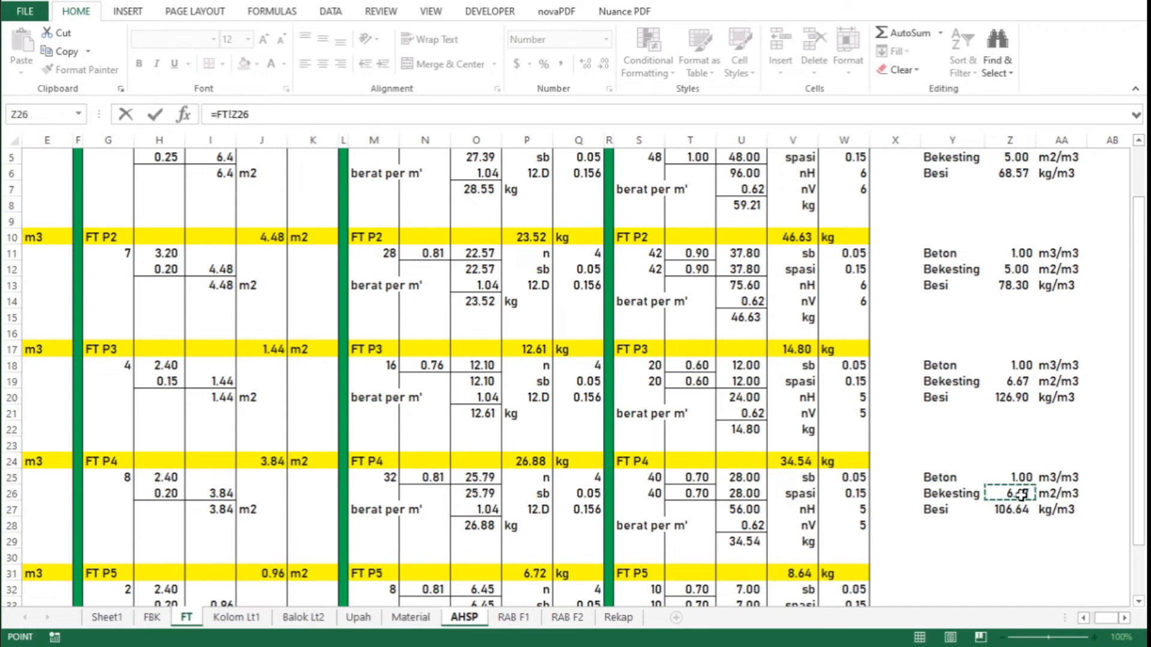
key("Return")
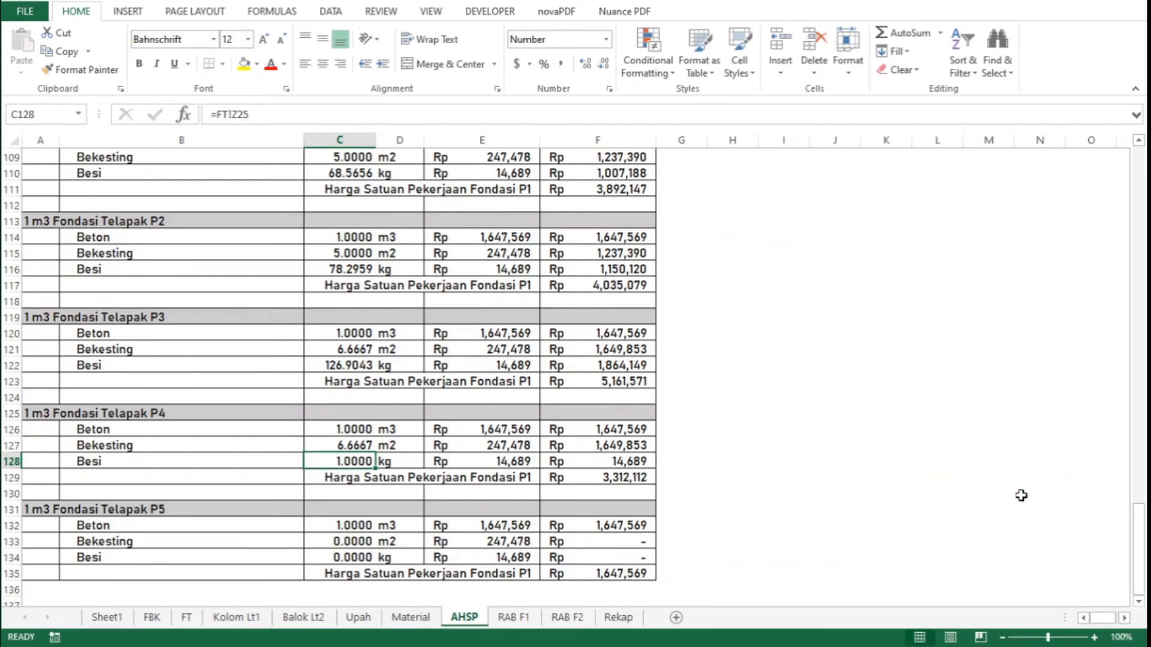
Link the Besi quantity of Fondasi Telapak P4 in C128 to cell Z27 on the FT sheet
type("=")
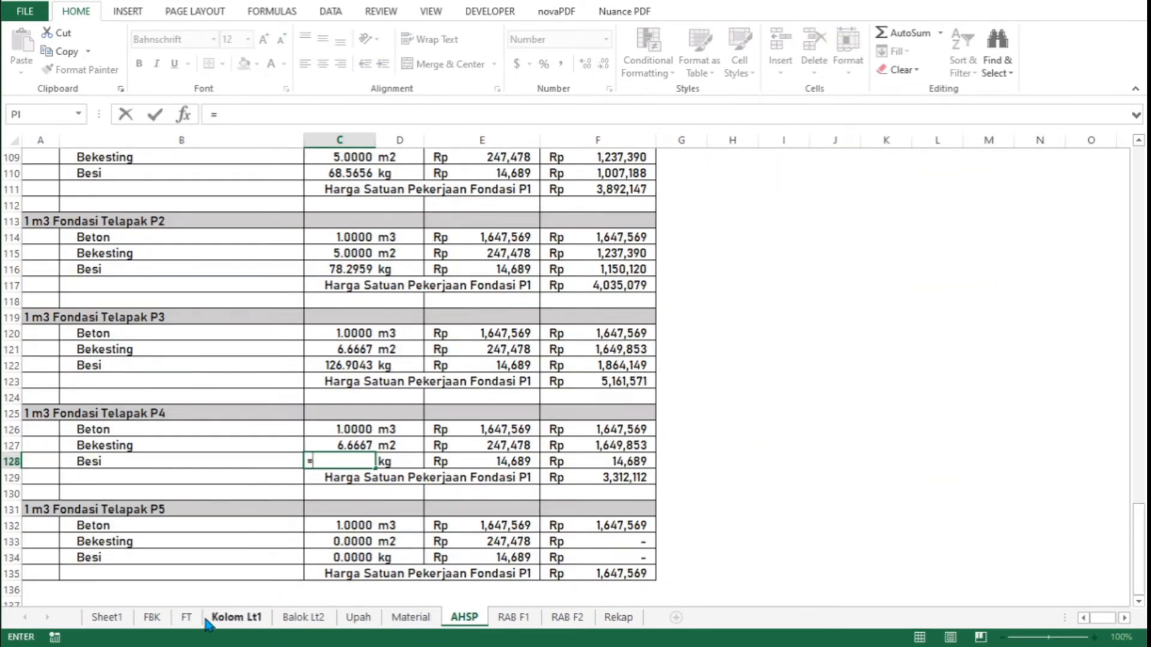
left_click(191, 620)
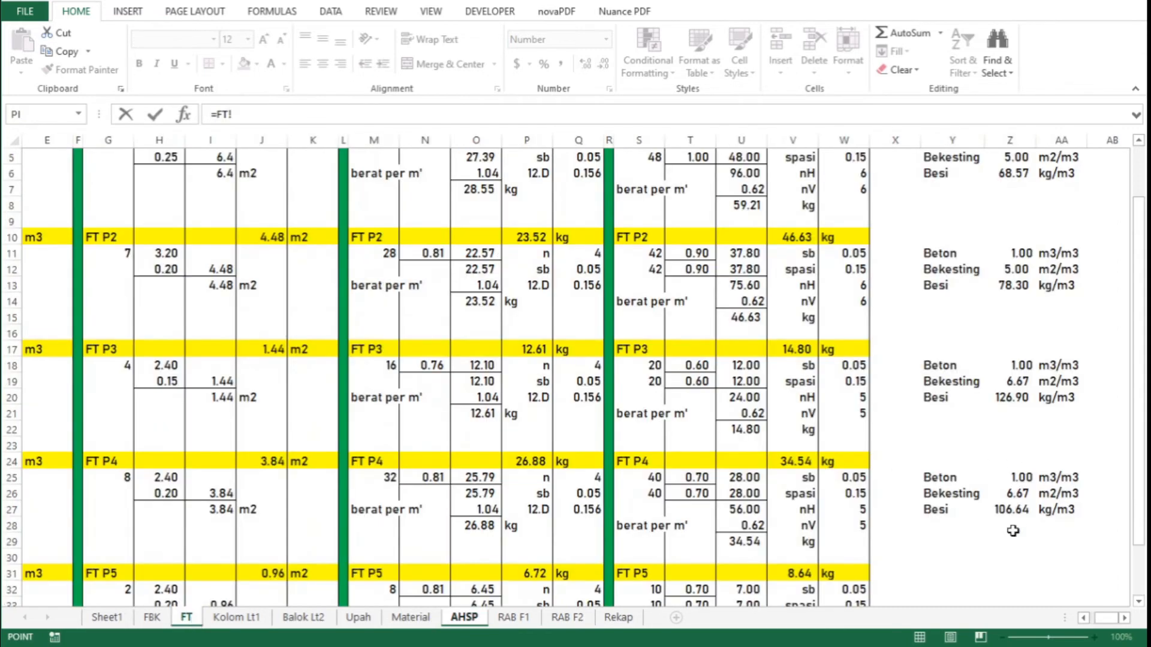
left_click(1013, 509)
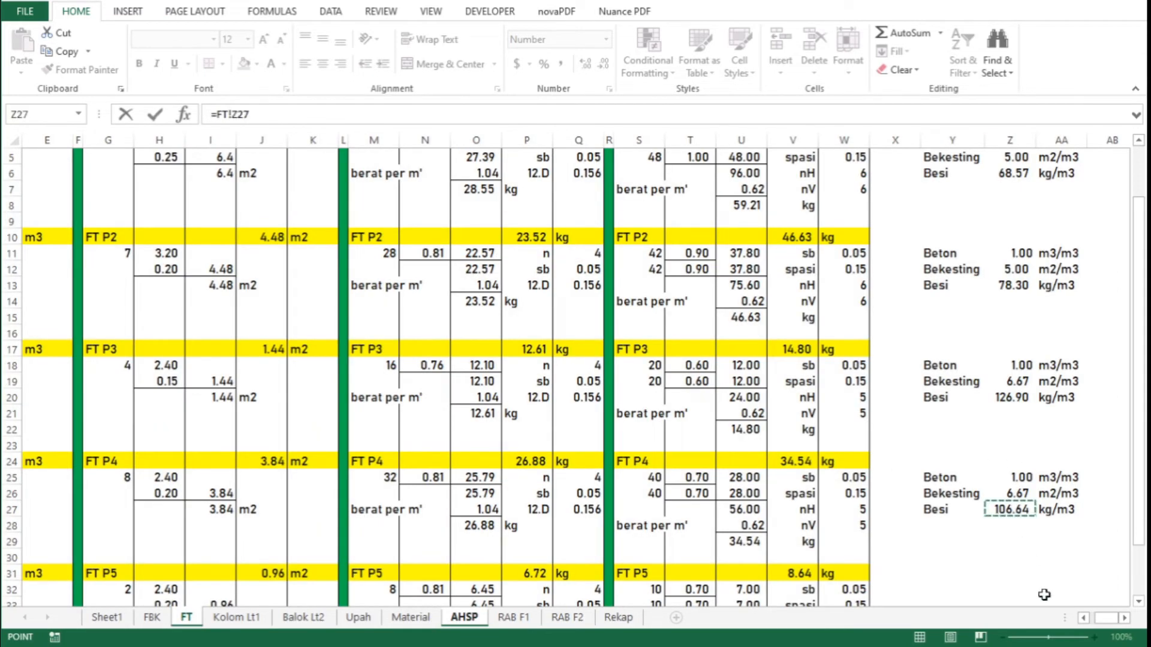
key("Return")
key("Down")
key("Down")
key("Down")
key("Down")
key("Down")
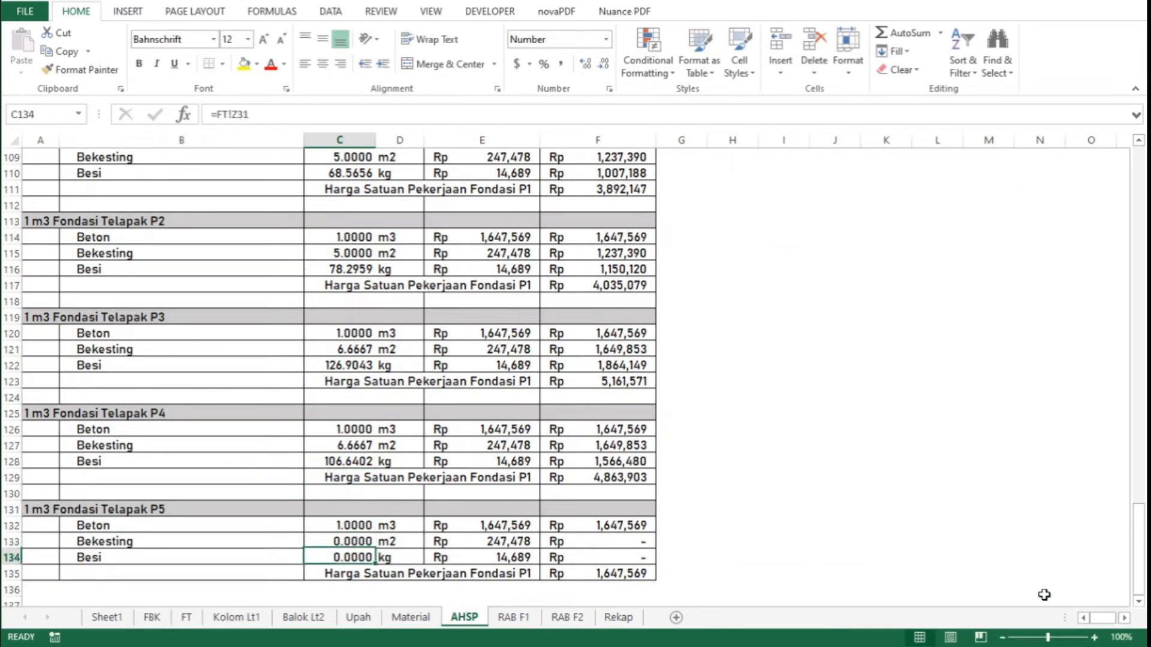
key("Down")
key("Down")
key("Down")
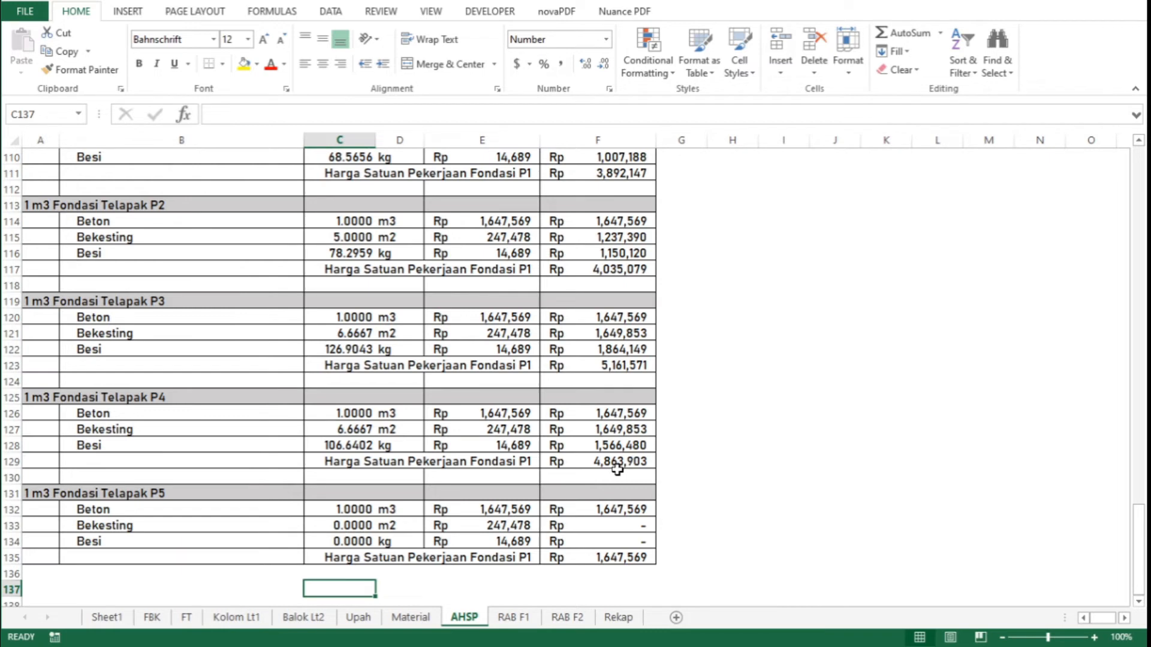
left_click(362, 528)
type("=")
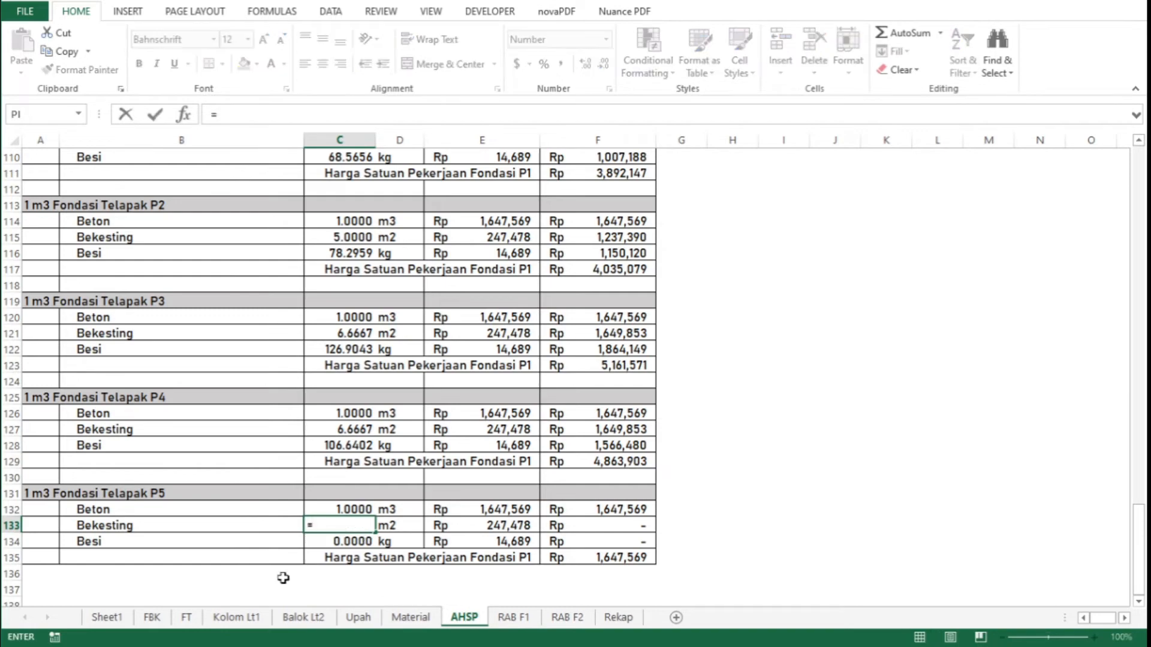
left_click(188, 617)
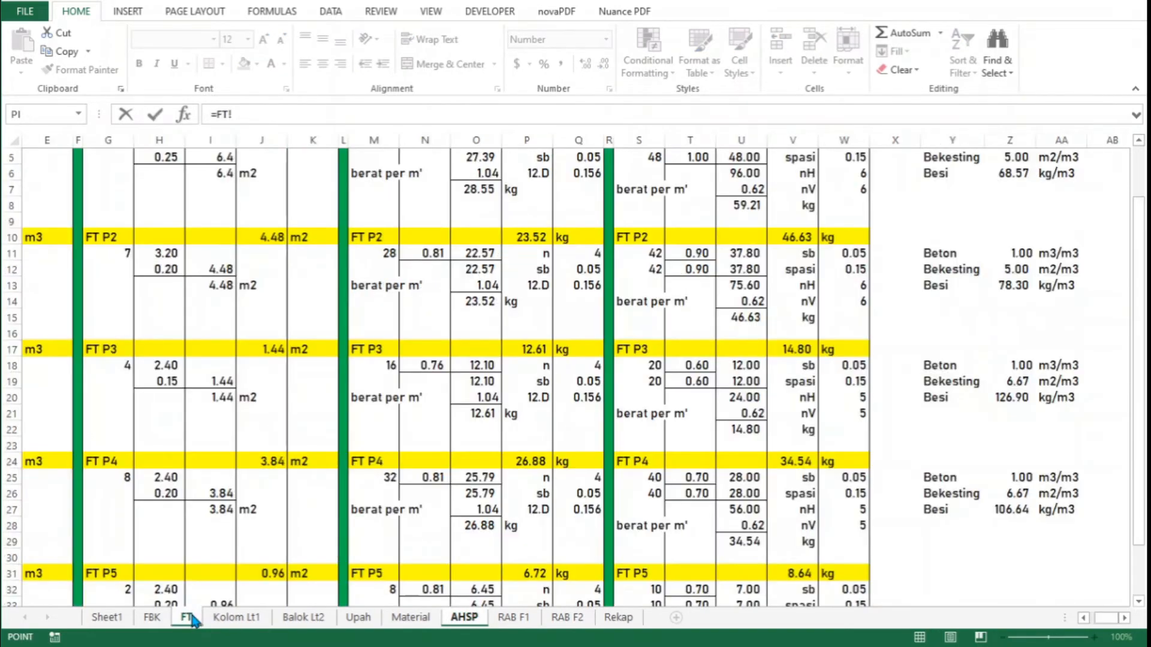
scroll(891, 405, "down", 3)
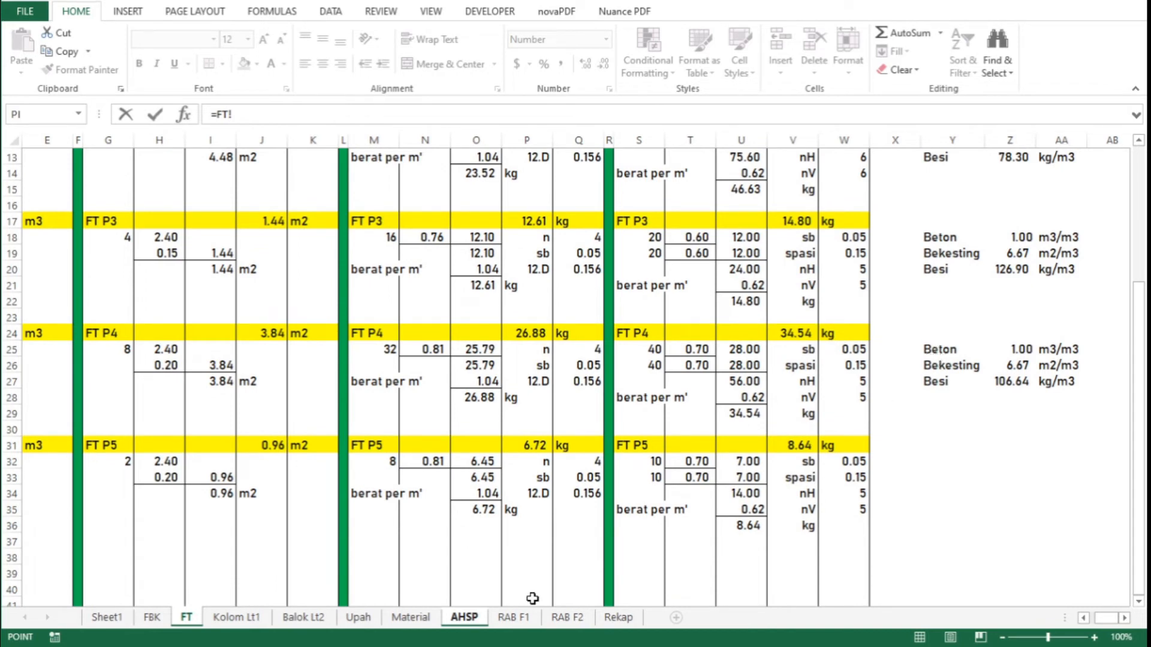
left_click(465, 618)
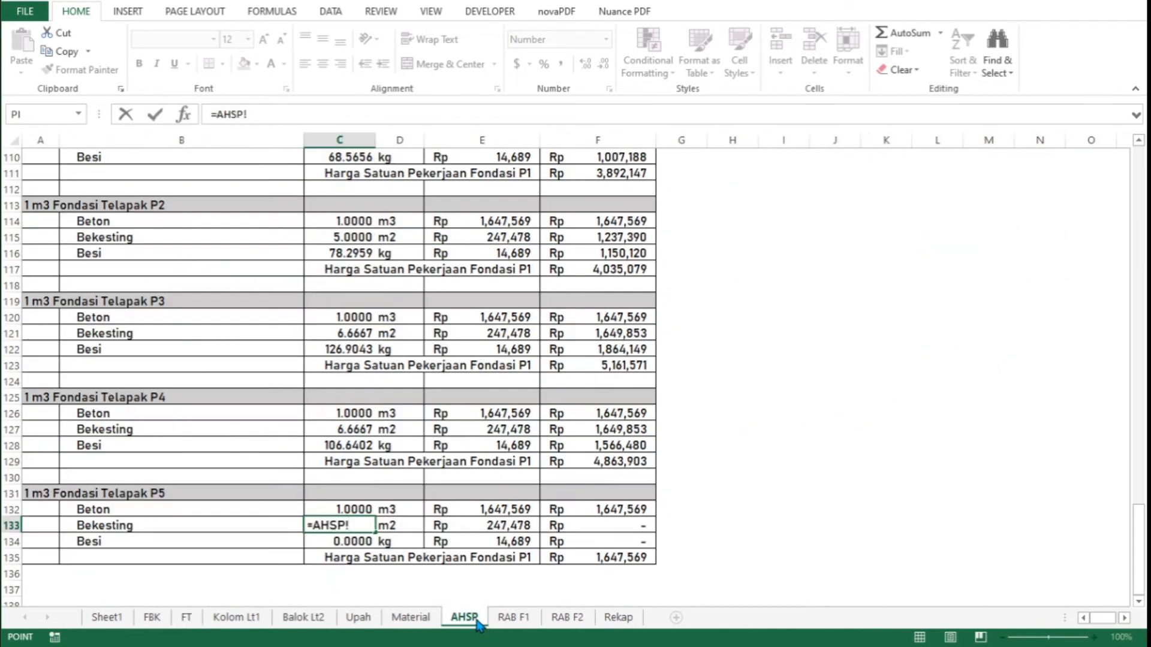
key("Escape")
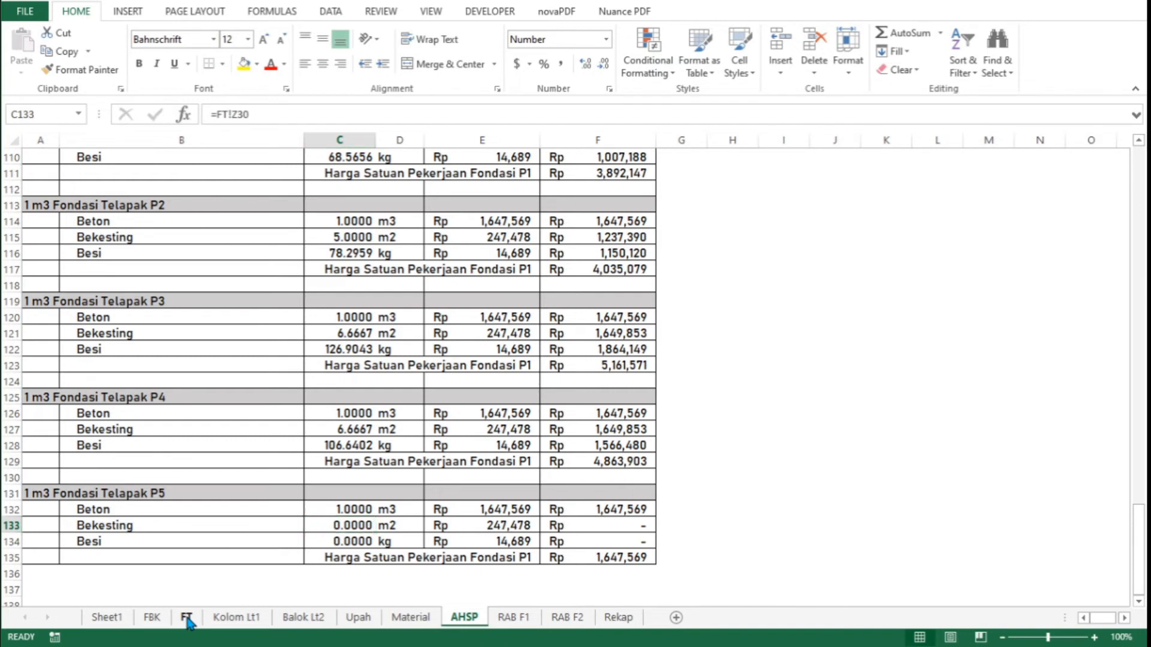
Copy the P4 Beton, Bekesting and Besi coefficient block Y25:AA27 on the FT sheet to Y32 beside FT P5
left_click(186, 619)
left_click(947, 350)
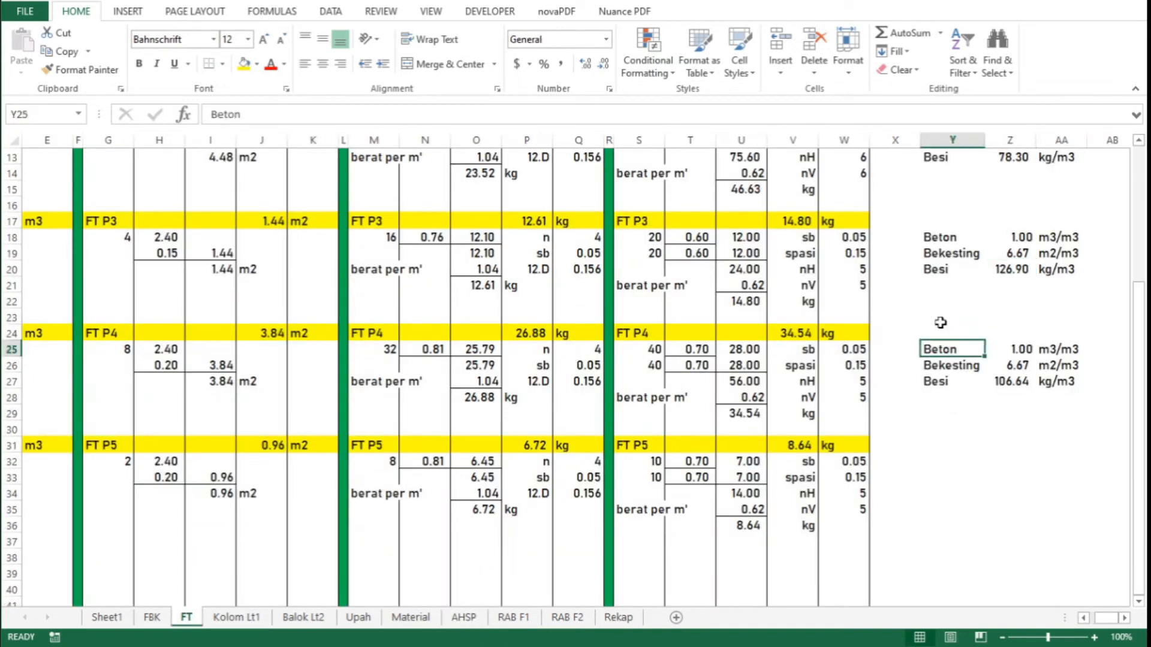
key("shift+Down")
key("shift+Down")
key("shift+Right")
key("shift+Right")
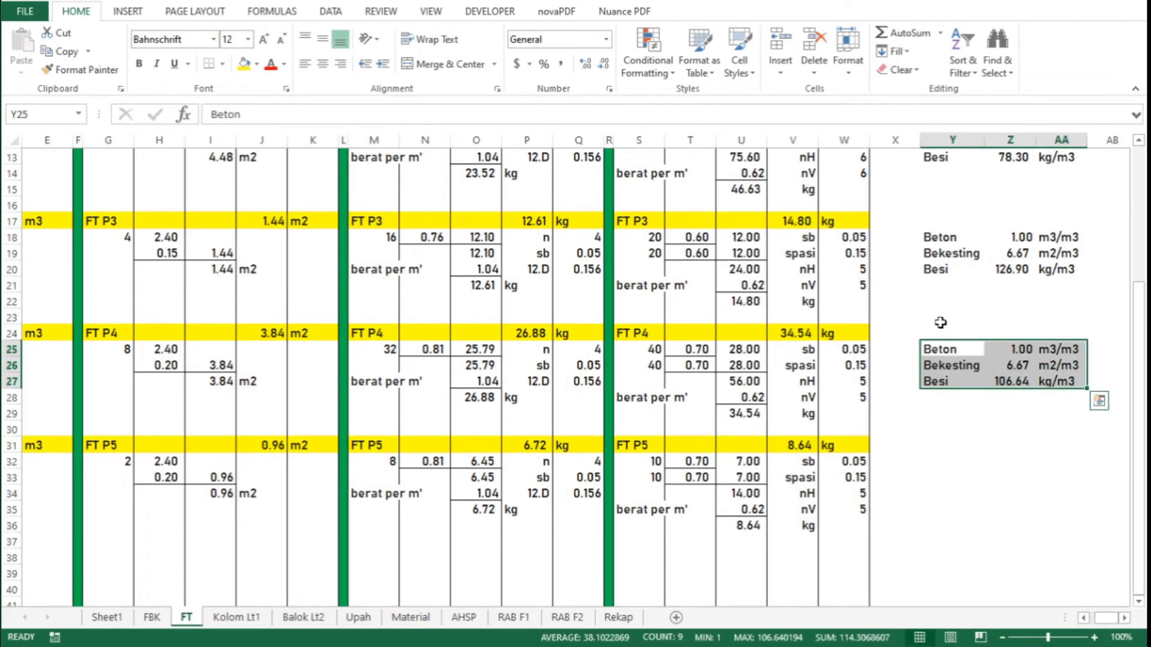
key("ctrl+c")
key("Down")
key("Down")
key("Down")
key("Down")
key("Down")
key("Down")
key("Down")
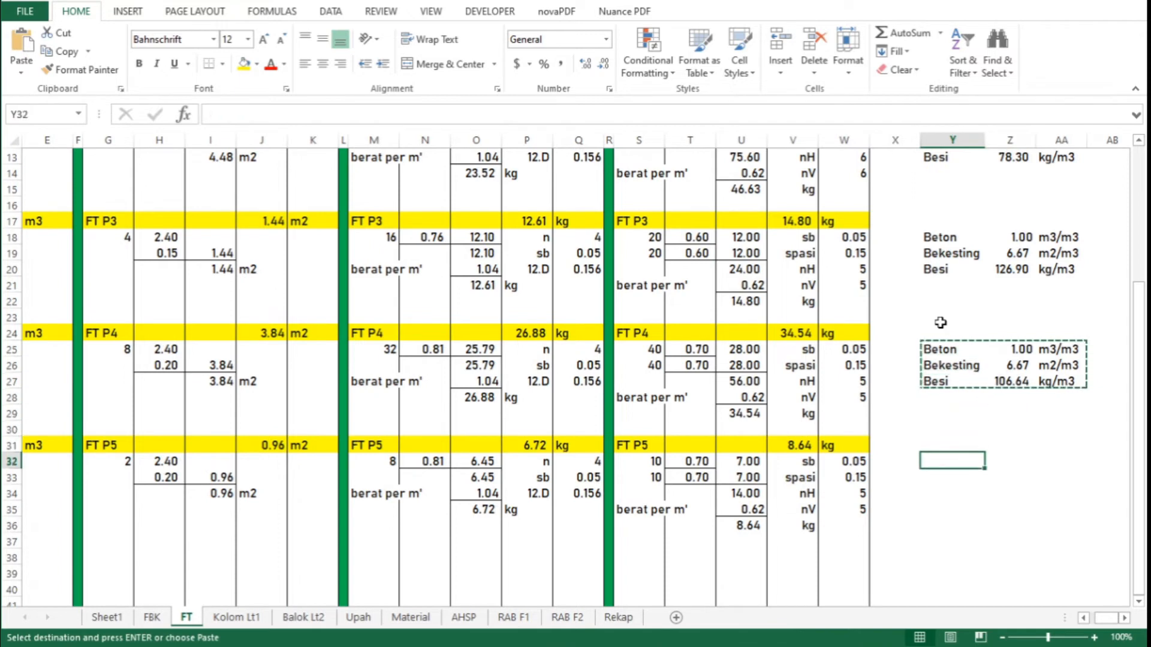
key("Return")
key("Down")
key("Down")
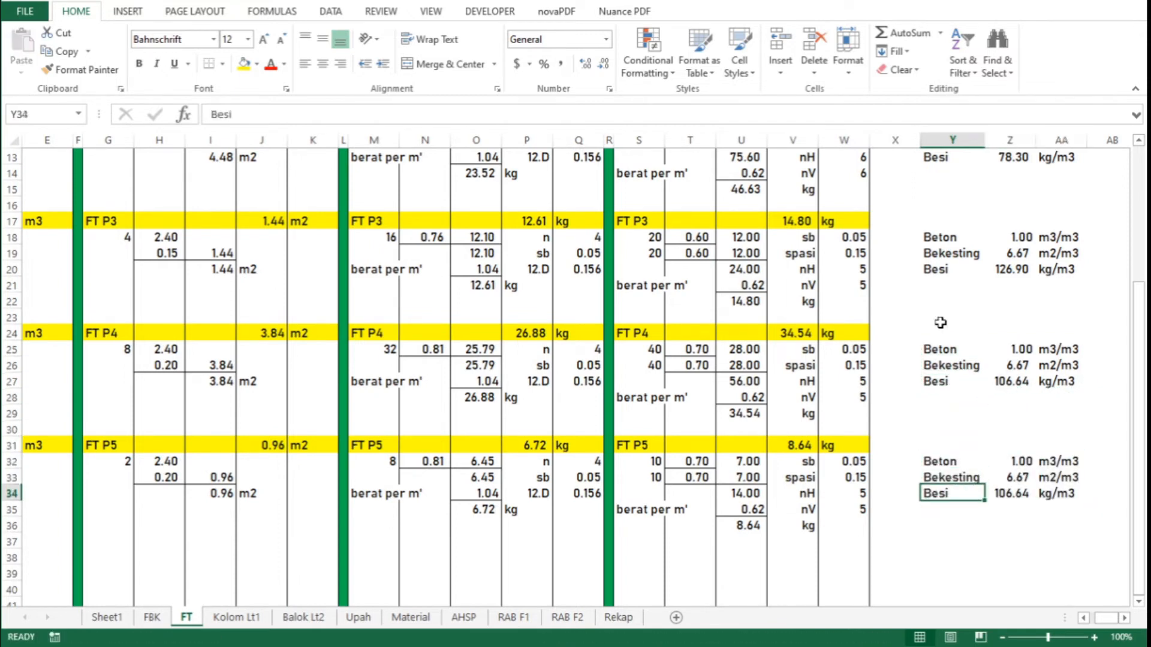
Link the Bekesting quantity of Fondasi Telapak P5 in C133 on the AHSP sheet to cell Z33 on the FT sheet
left_click(462, 624)
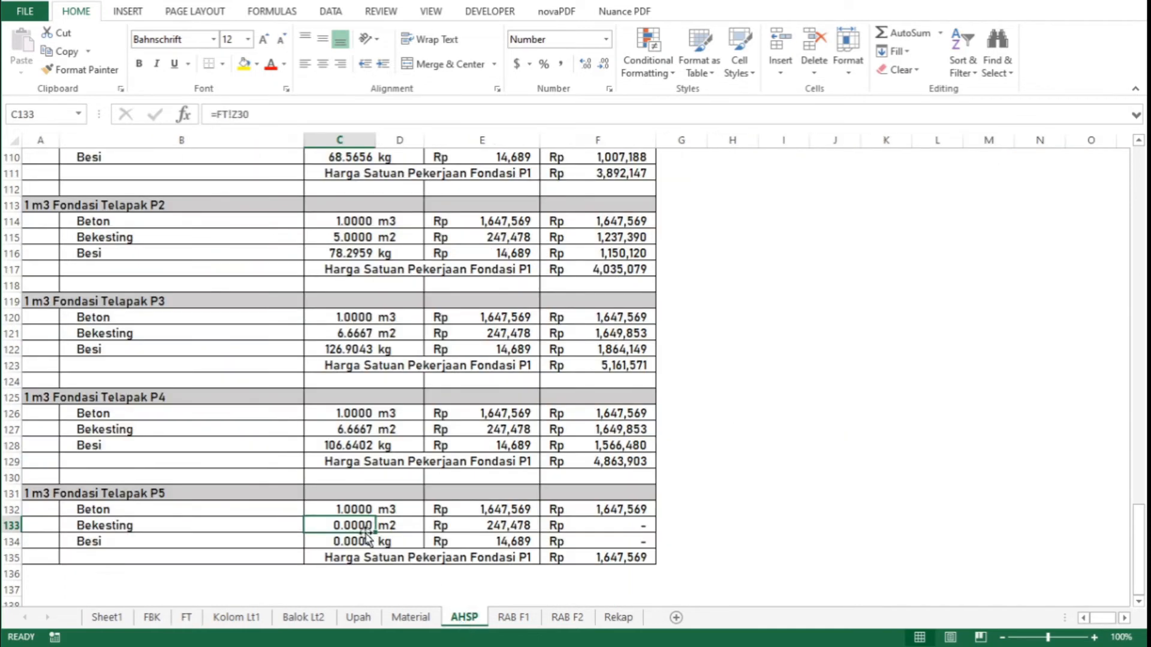
double_click(366, 527)
key("BackSpace")
key("BackSpace")
key("BackSpace")
key("BackSpace")
key("BackSpace")
key("BackSpace")
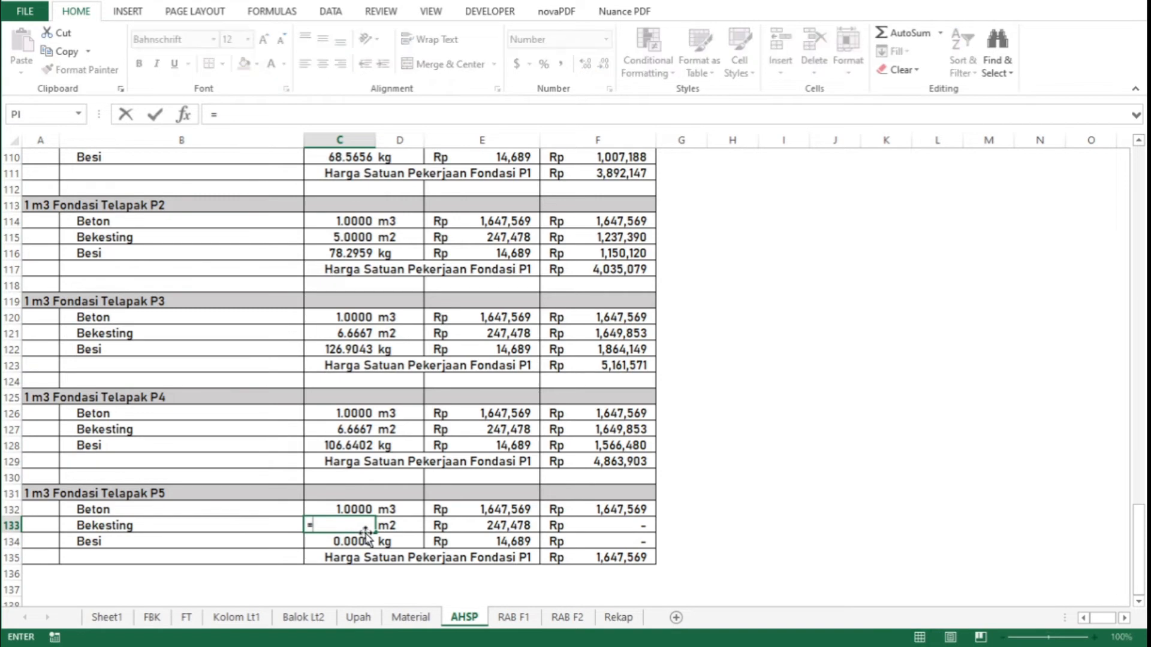
left_click(193, 623)
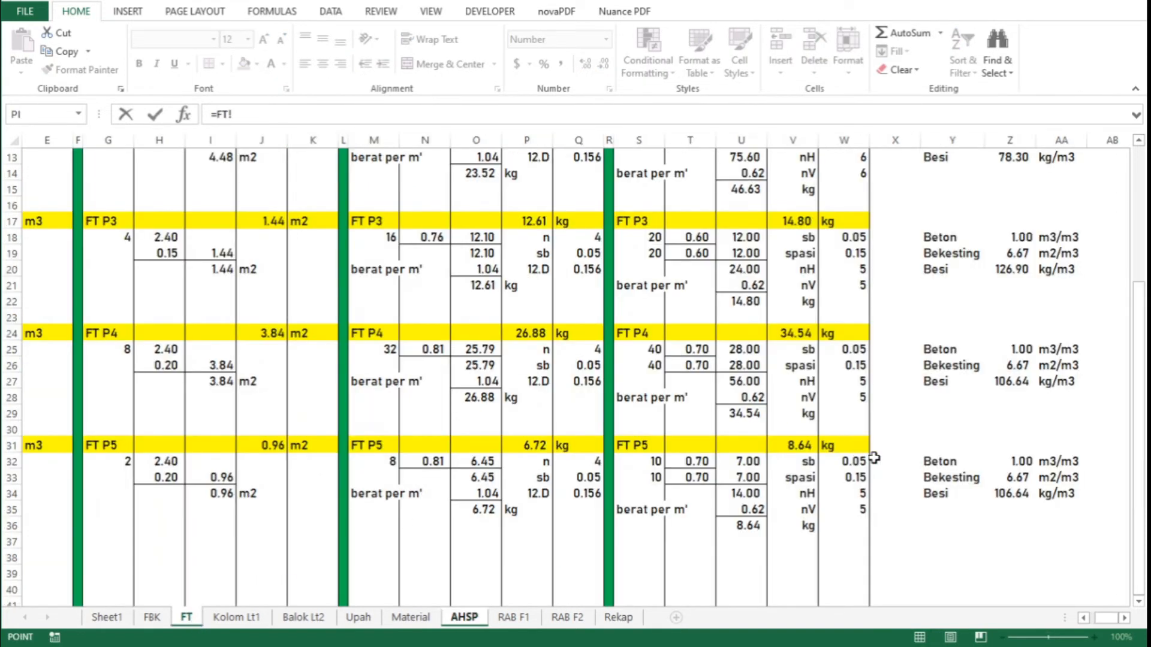
left_click(1011, 480)
key("Return")
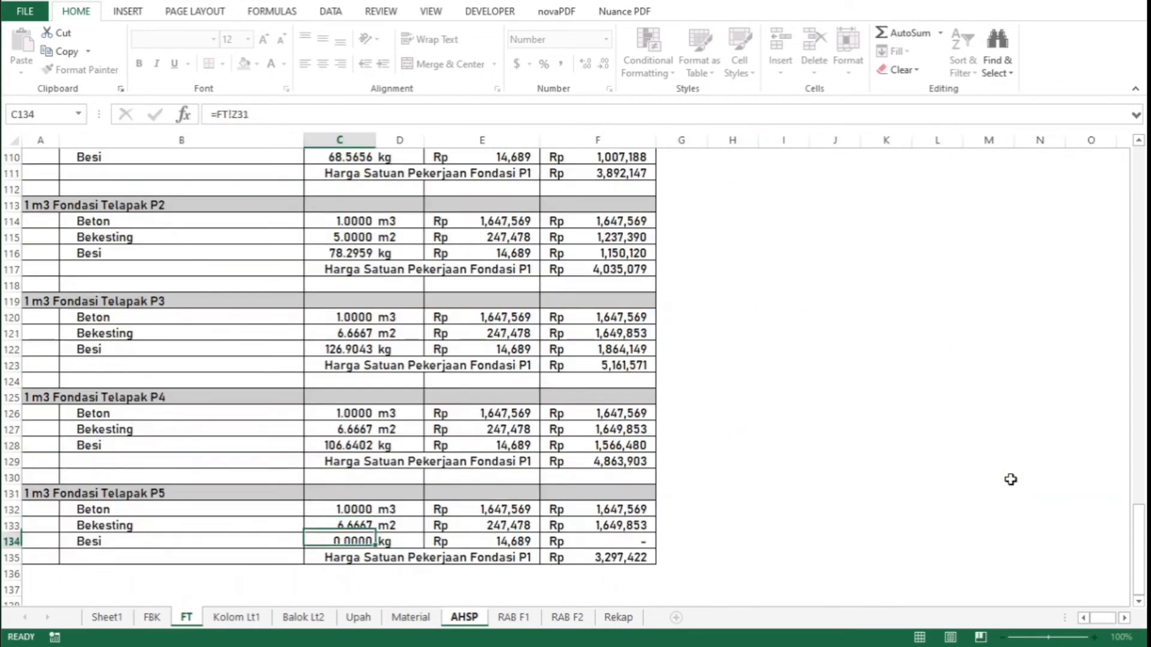
Link the Besi quantity of Fondasi Telapak P5 in C134 to cell Z34 on the FT sheet
key("F2")
key("BackSpace")
key("BackSpace")
key("BackSpace")
key("BackSpace")
key("BackSpace")
key("BackSpace")
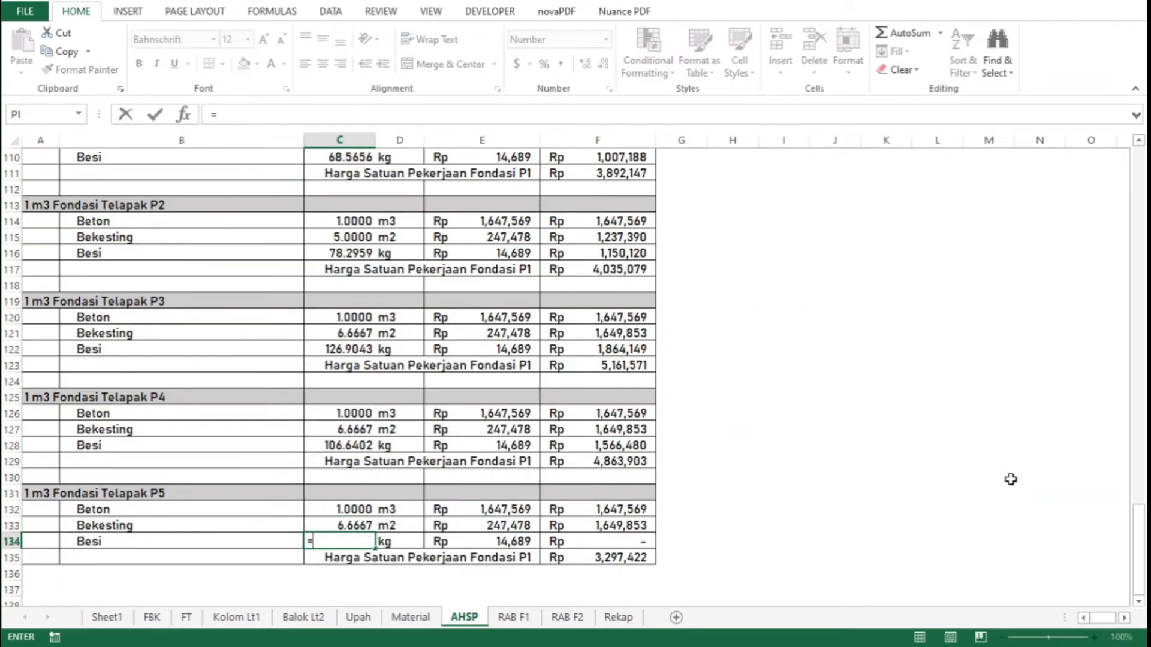
left_click(187, 618)
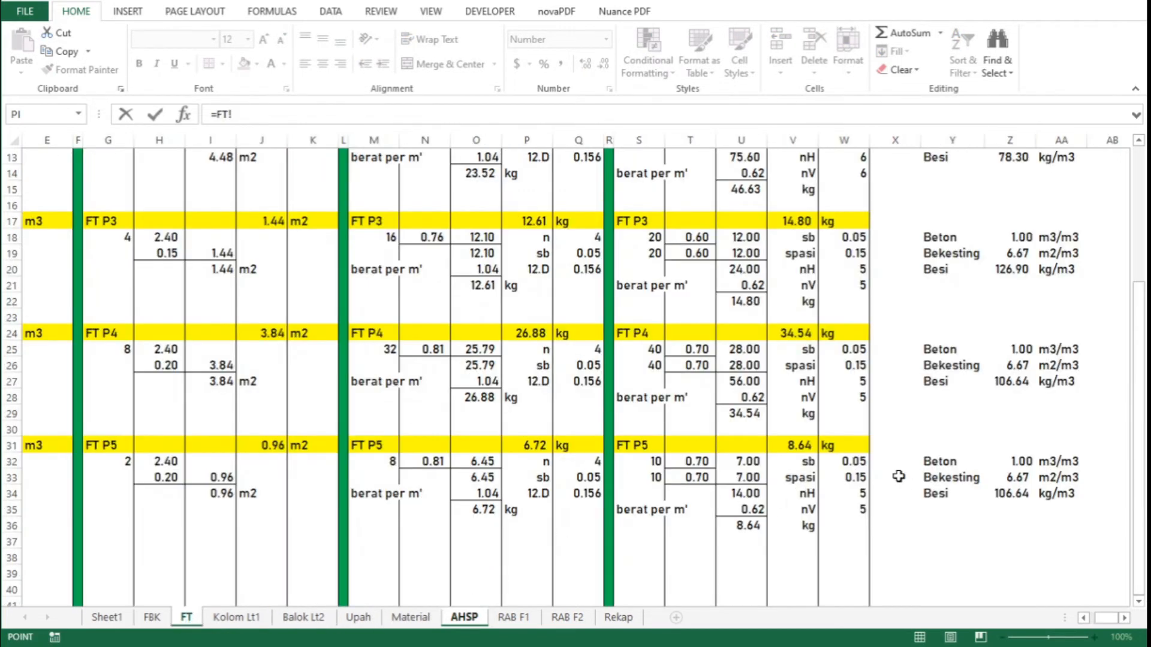
left_click(1001, 497)
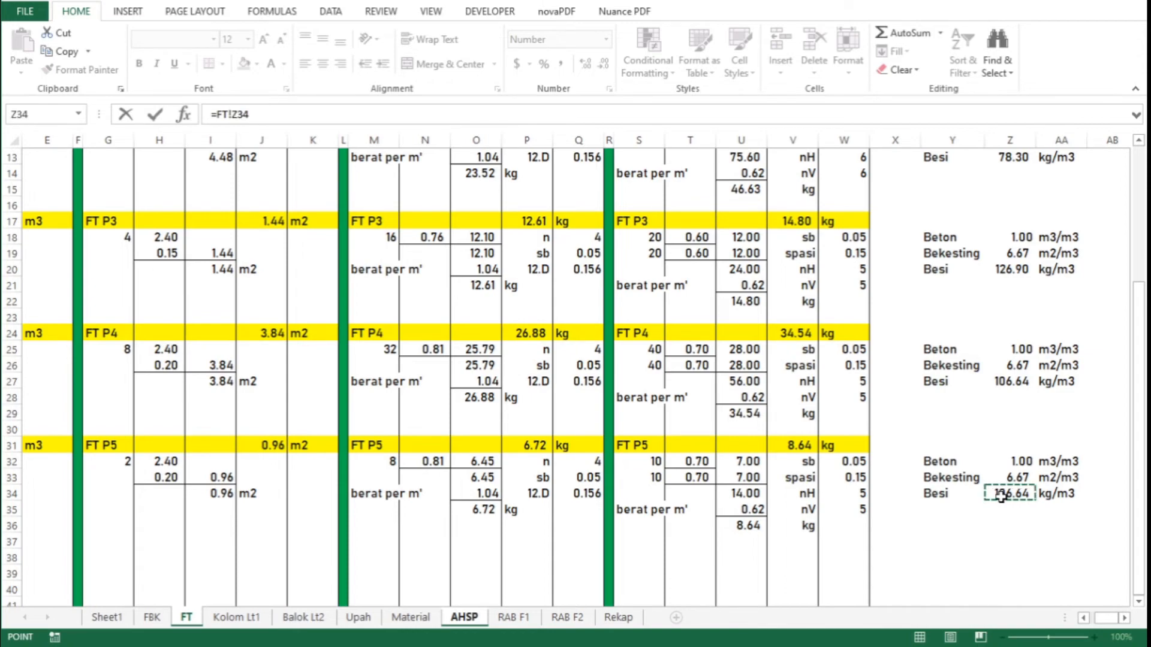
key("Return")
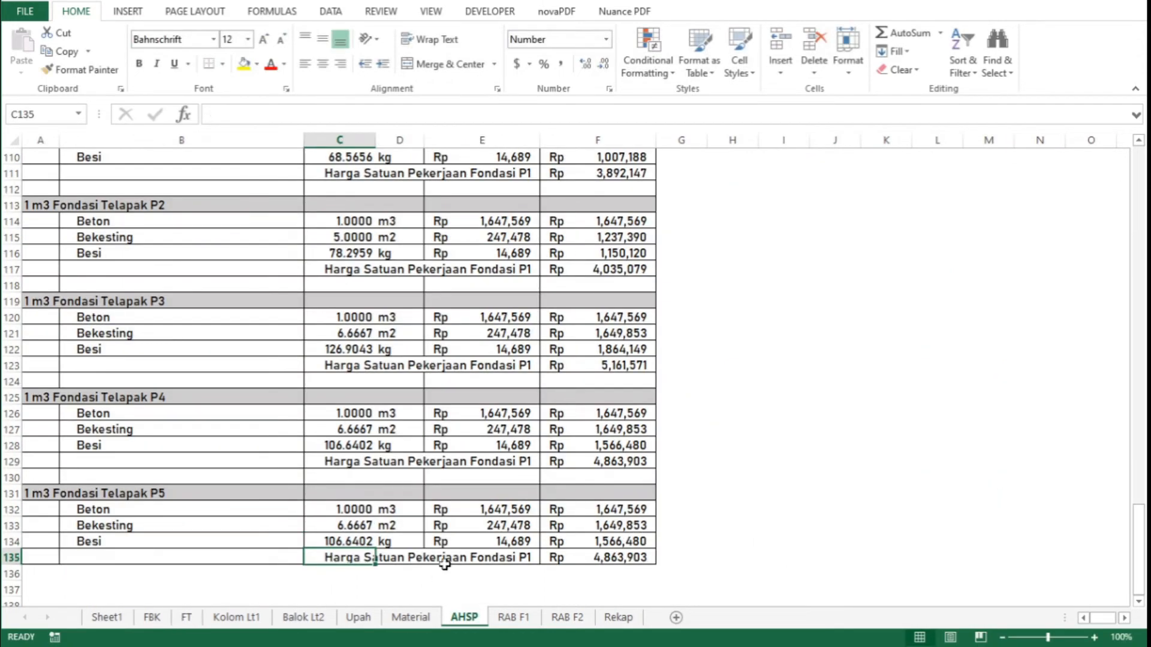
Check the cell references in the P5 Beton, Bekesting and Besi coefficient formulas in Z32:Z34 on the FT sheet
left_click(187, 618)
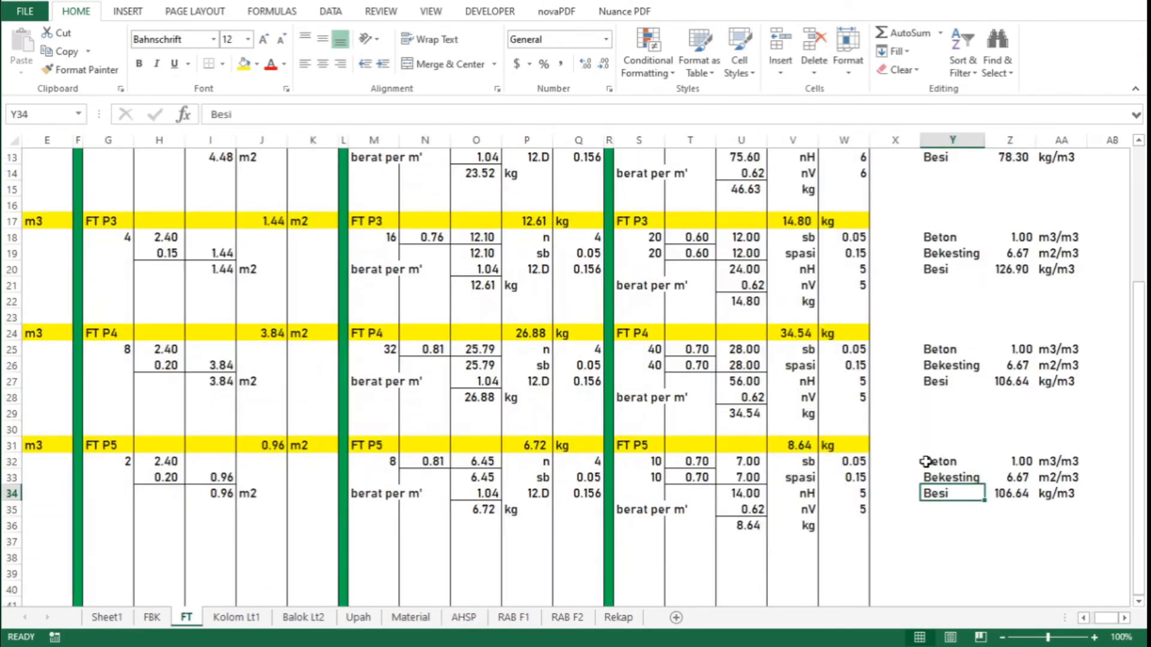
left_click(1003, 461)
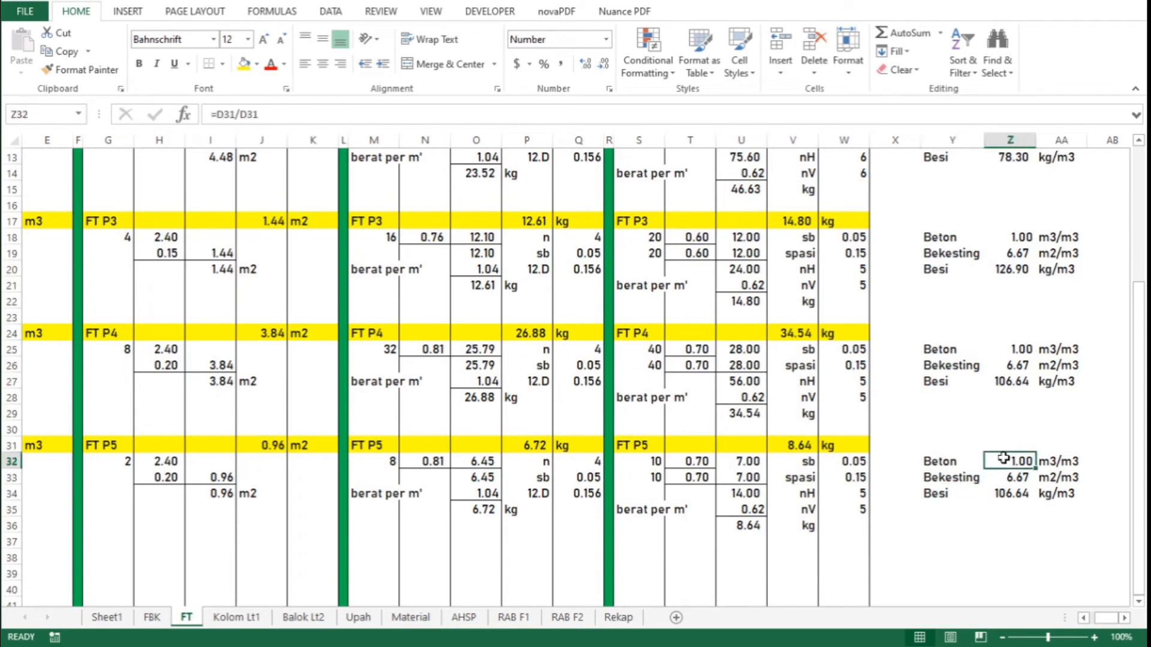
double_click(1003, 459)
key("Return")
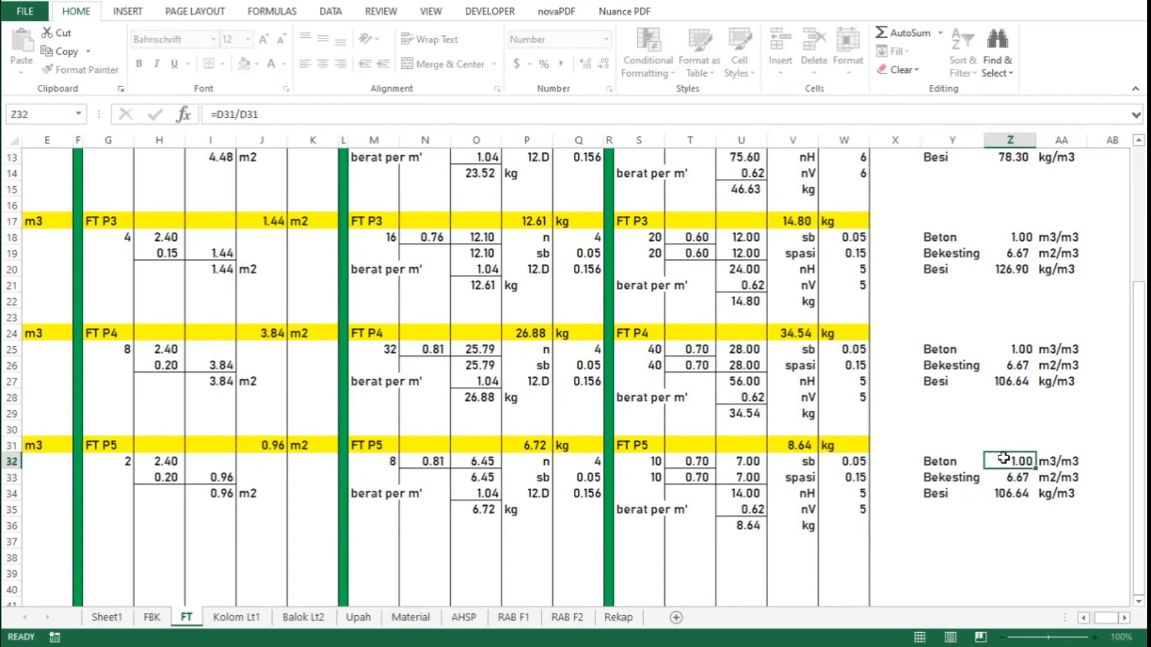
key("F2")
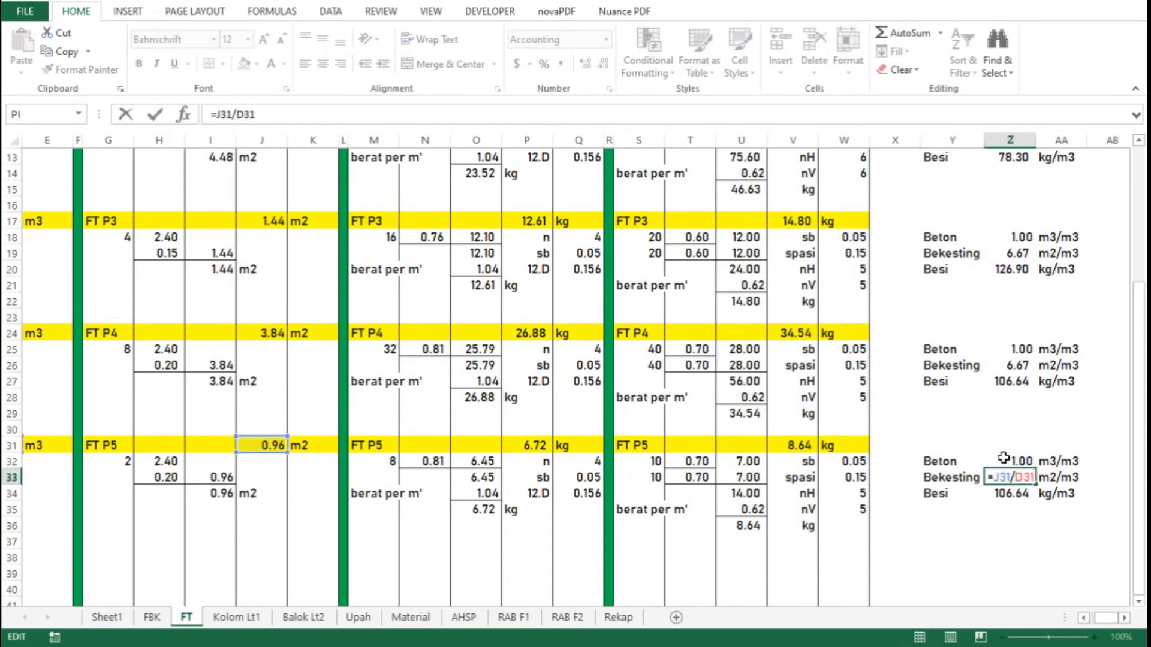
key("Escape")
key("Down")
key("F2")
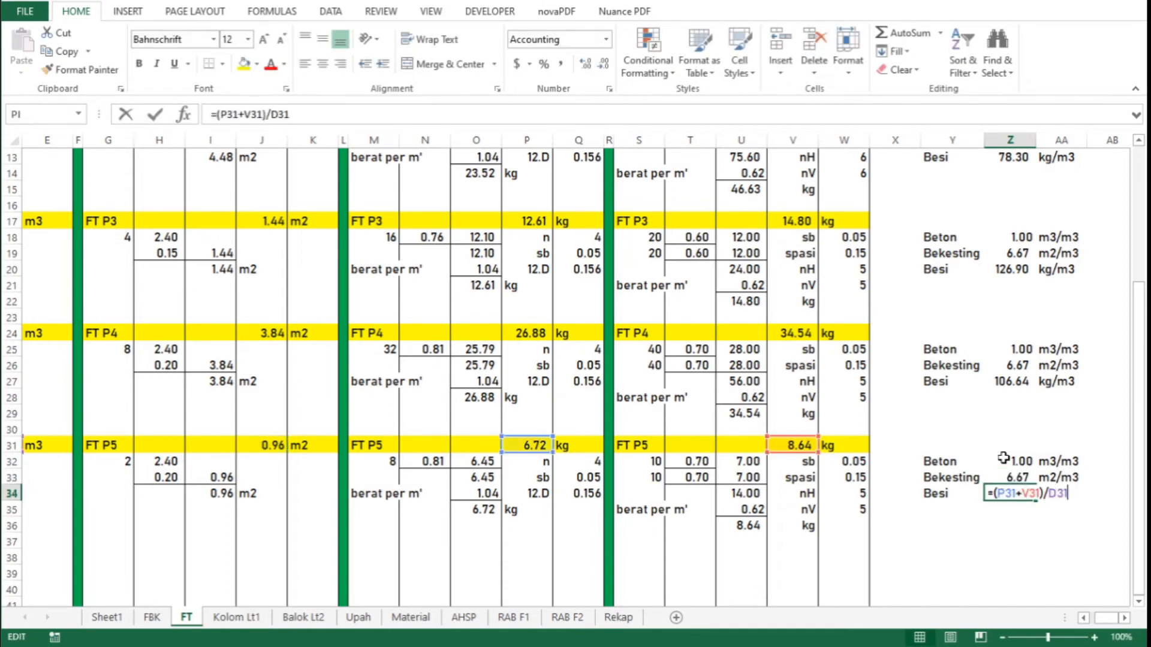
key("Escape")
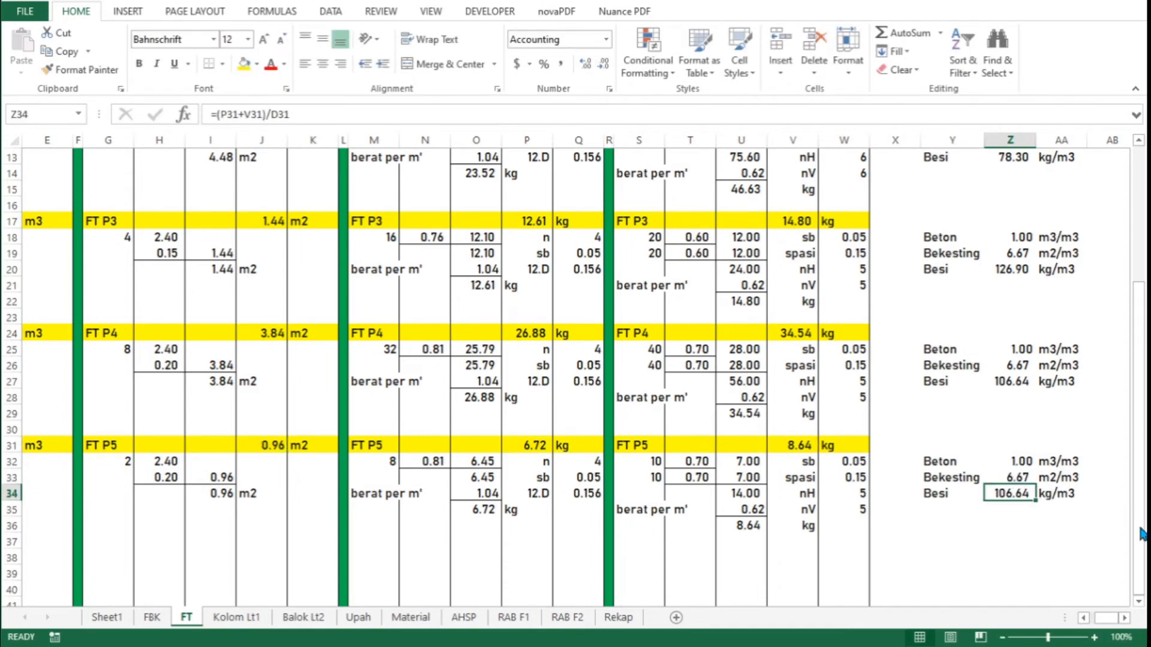
Review the work items on the RAB F1 and RAB F2 sheets to see which unit prices are still missing
left_click(463, 618)
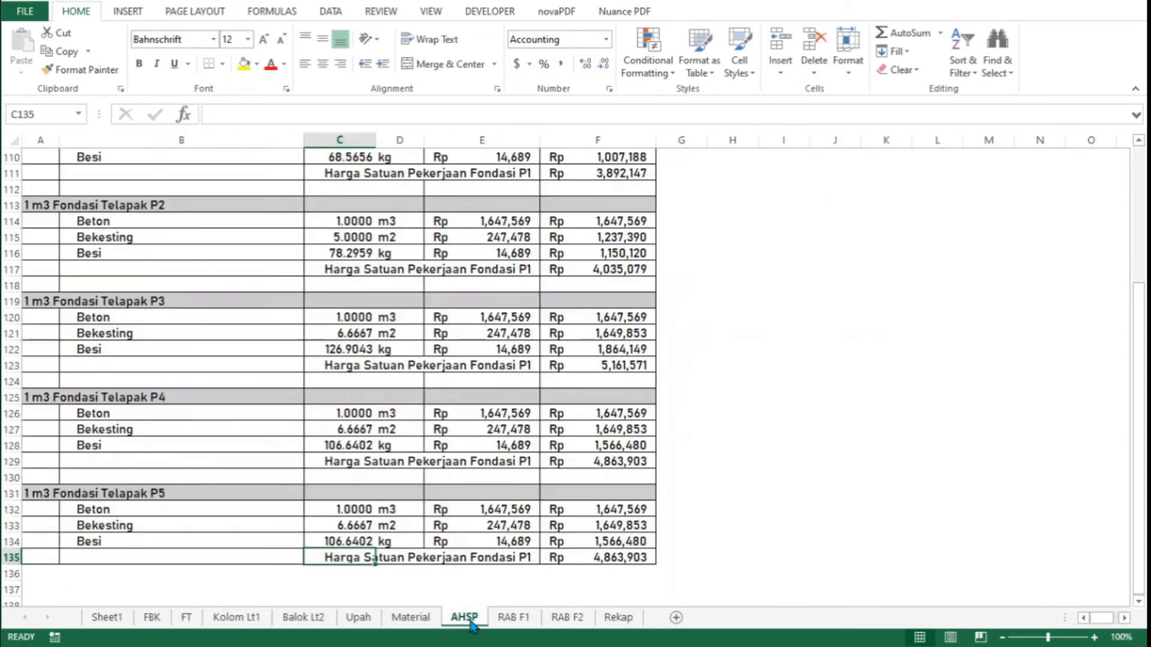
left_click(514, 617)
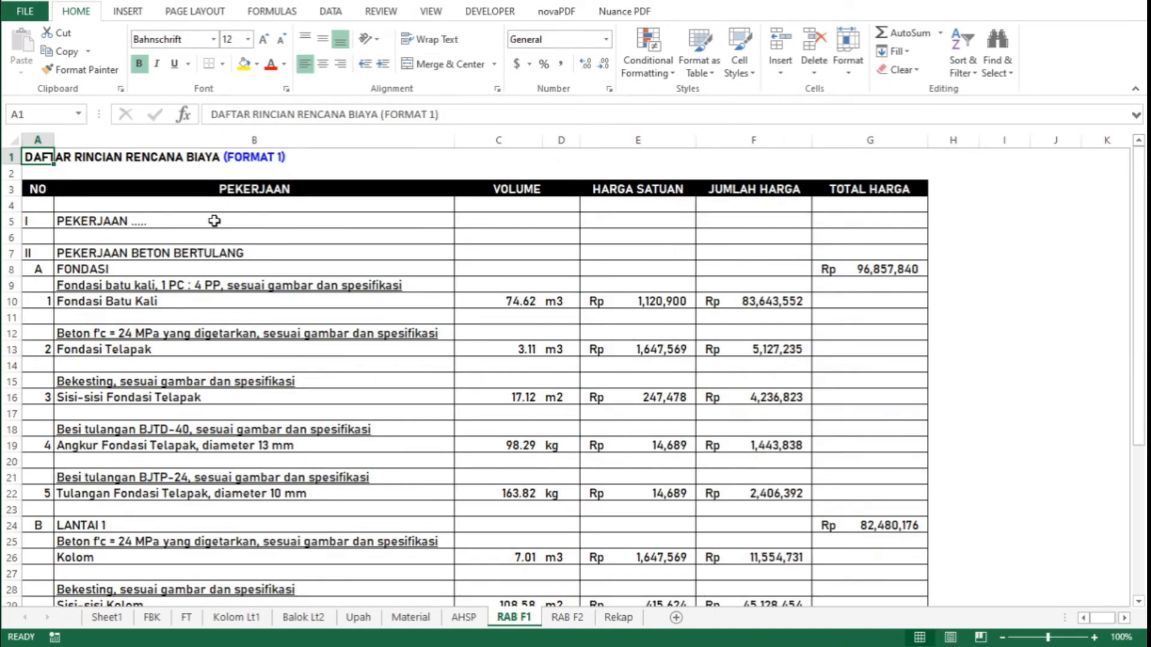
left_click(567, 619)
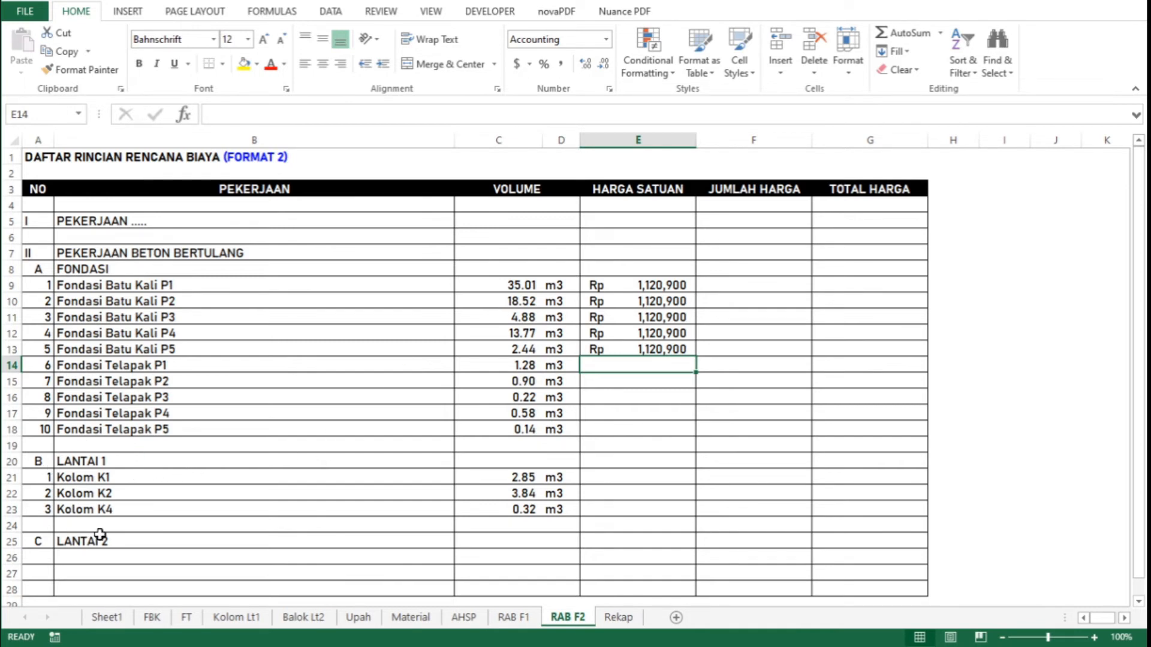
left_click(465, 618)
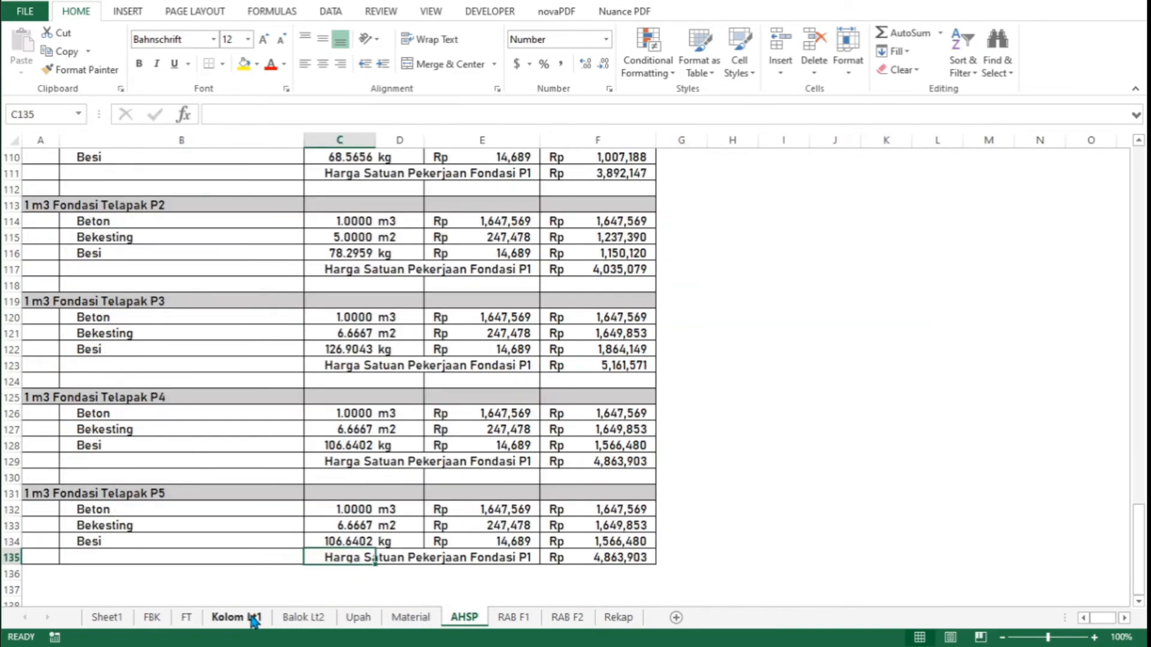
On the Kolom Lt1 sheet, enter the labels Beton, Bekesting and Besi in AK4:AK6 and fit column AK to its text
left_click(254, 618)
left_click(514, 350)
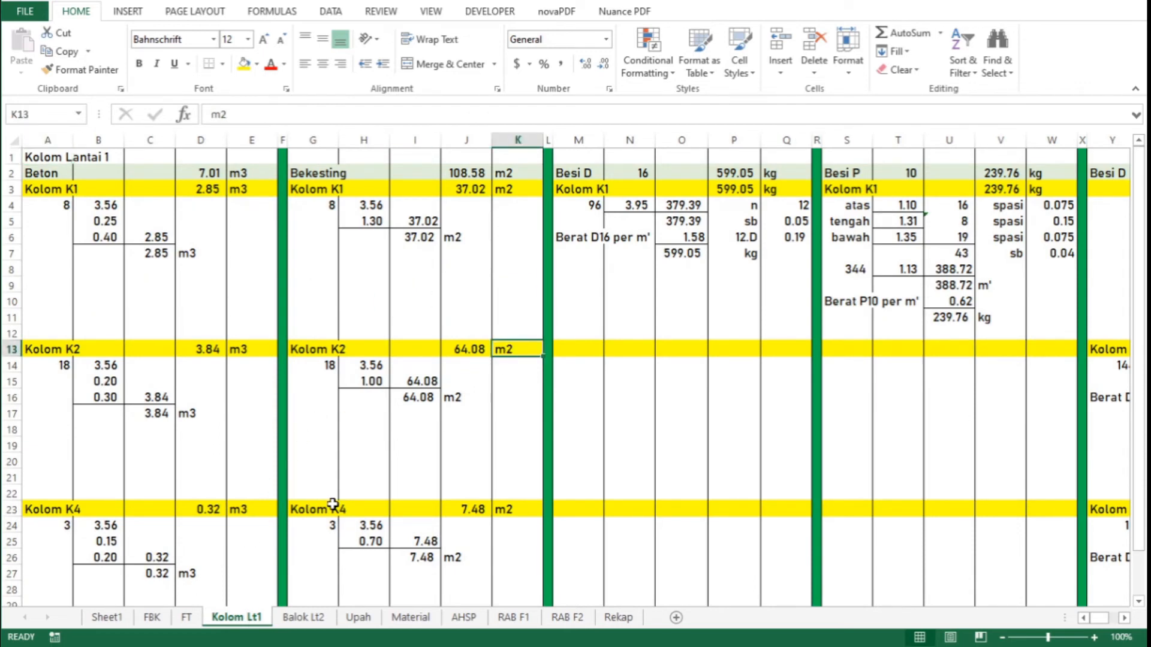
key("ctrl+Home")
key("Right")
key("Right")
key("Right")
key("Right")
key("Right")
key("Right")
key("Right")
key("Right")
key("Right")
key("Right")
key("Right")
key("Right")
key("Right")
key("Right")
key("Right")
key("Right")
key("Right")
key("Right")
key("Right")
key("Right")
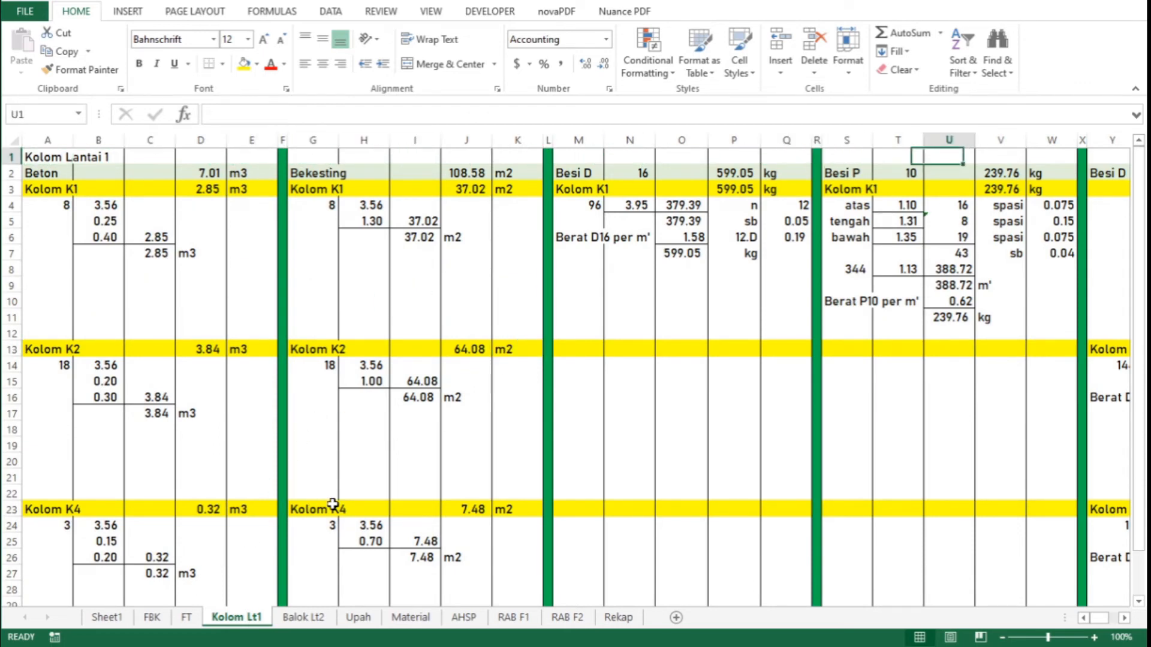
key("Right")
key("Right")
key("Right")
key("Right")
key("Right")
key("Right")
key("Right")
key("Right")
key("Right")
key("Right")
key("Right")
key("Right")
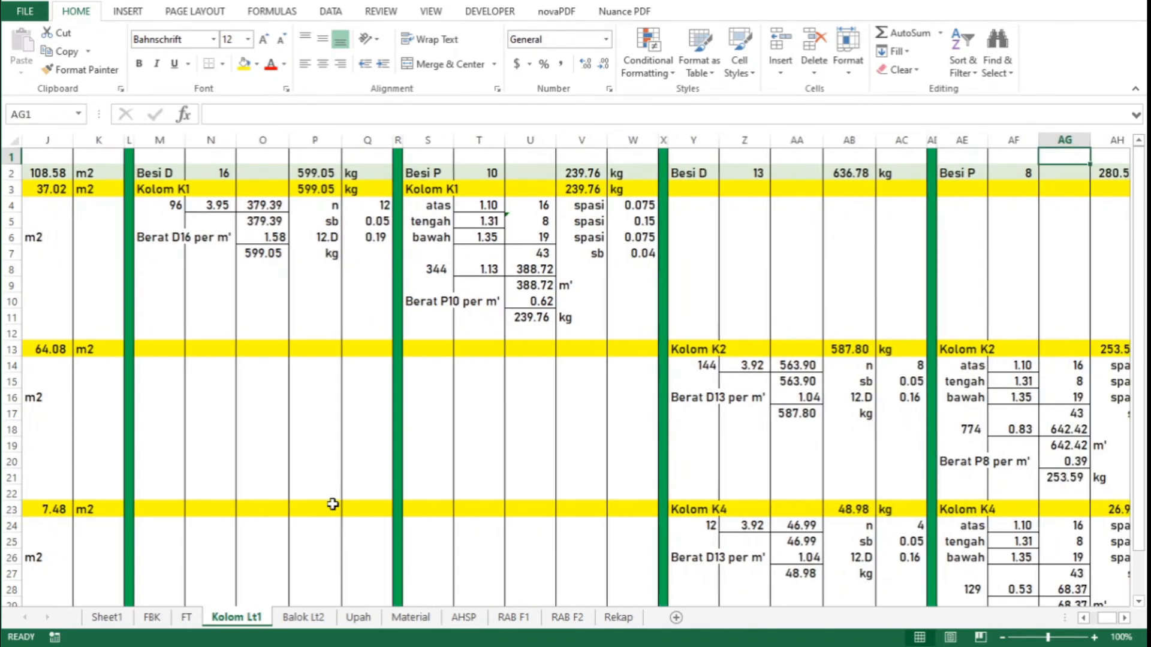
key("Right")
key("Right")
key("Right")
key("Right")
key("Right")
key("Down")
key("Down")
key("Down")
key("Left")
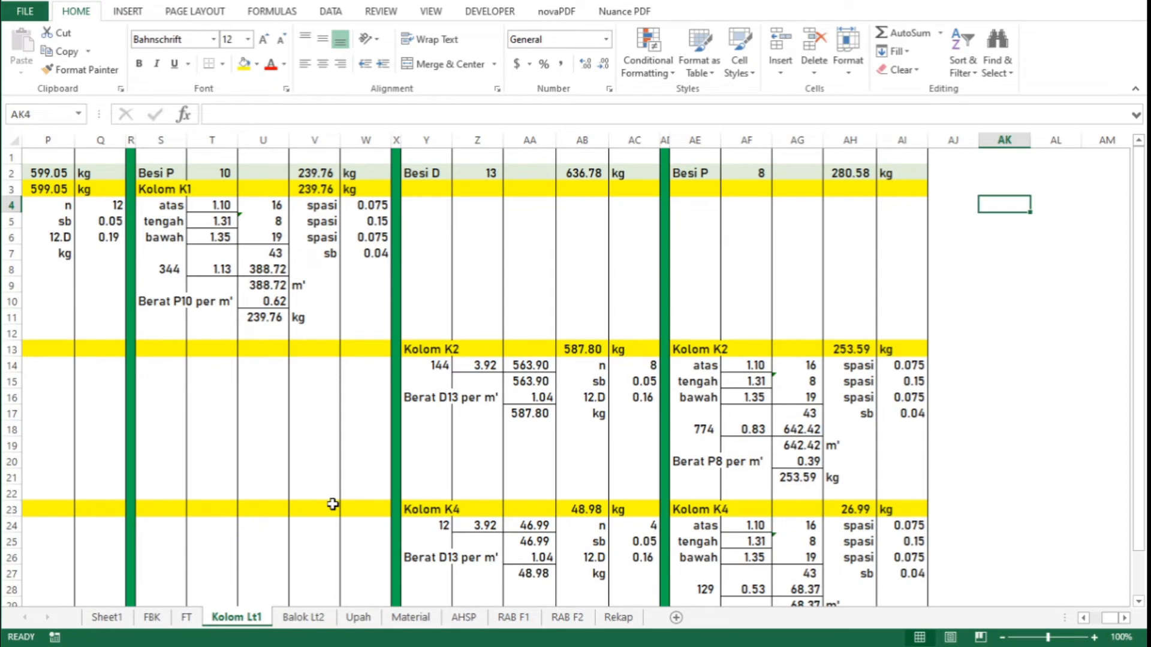
type("Beton")
key("Return")
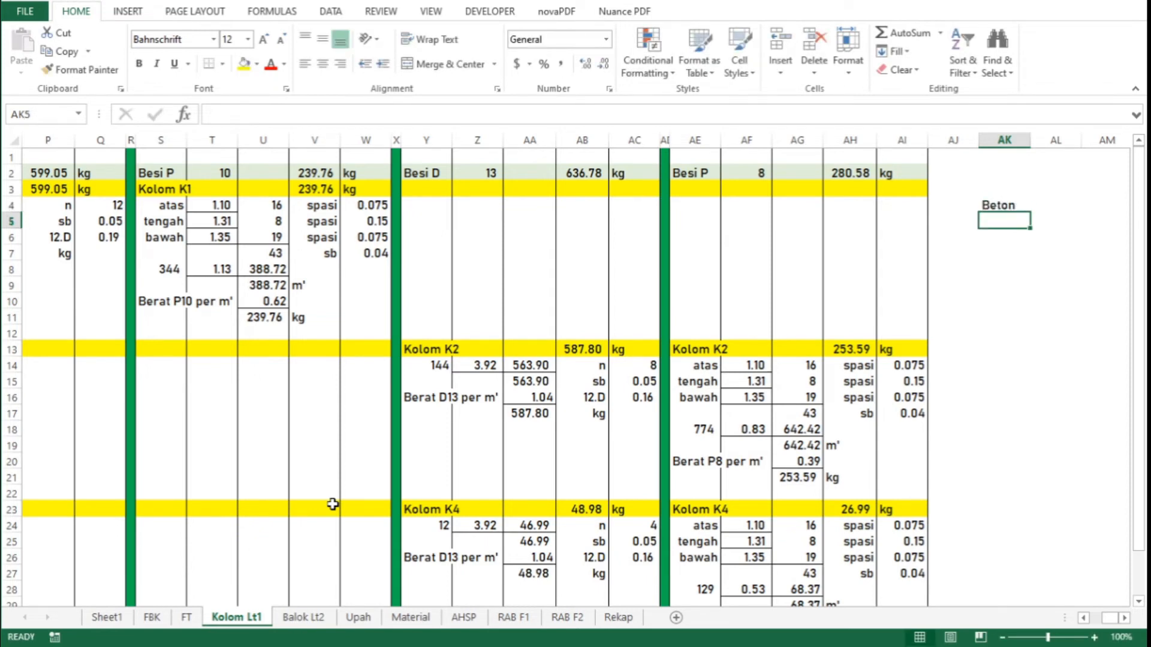
type("Bekesting")
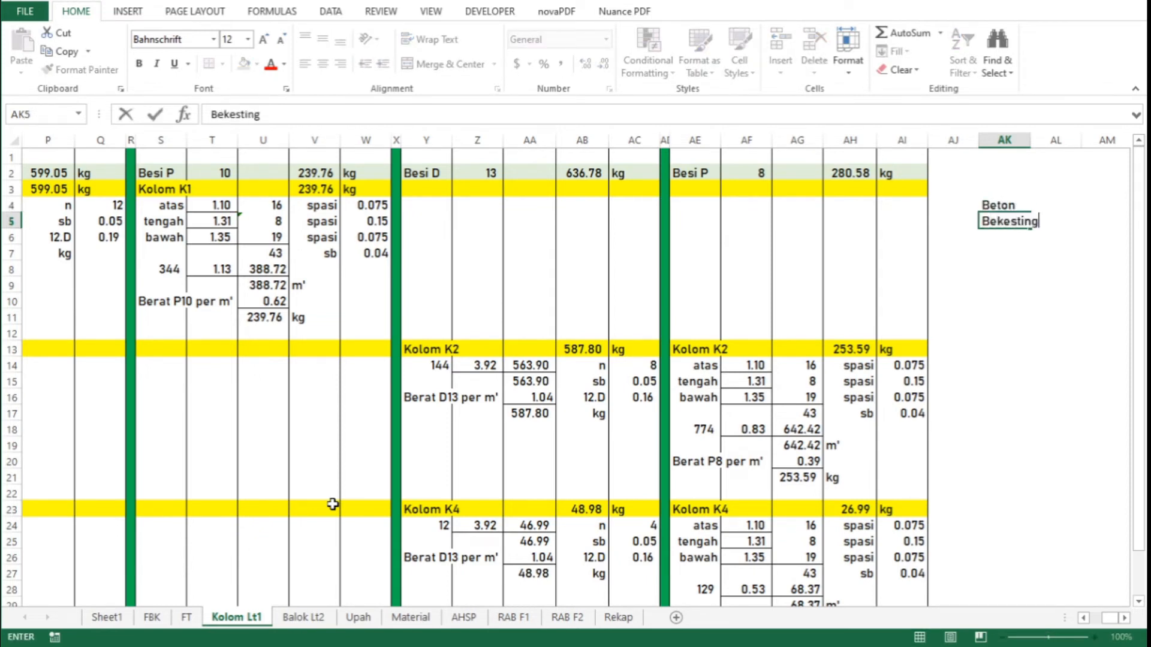
key("Return")
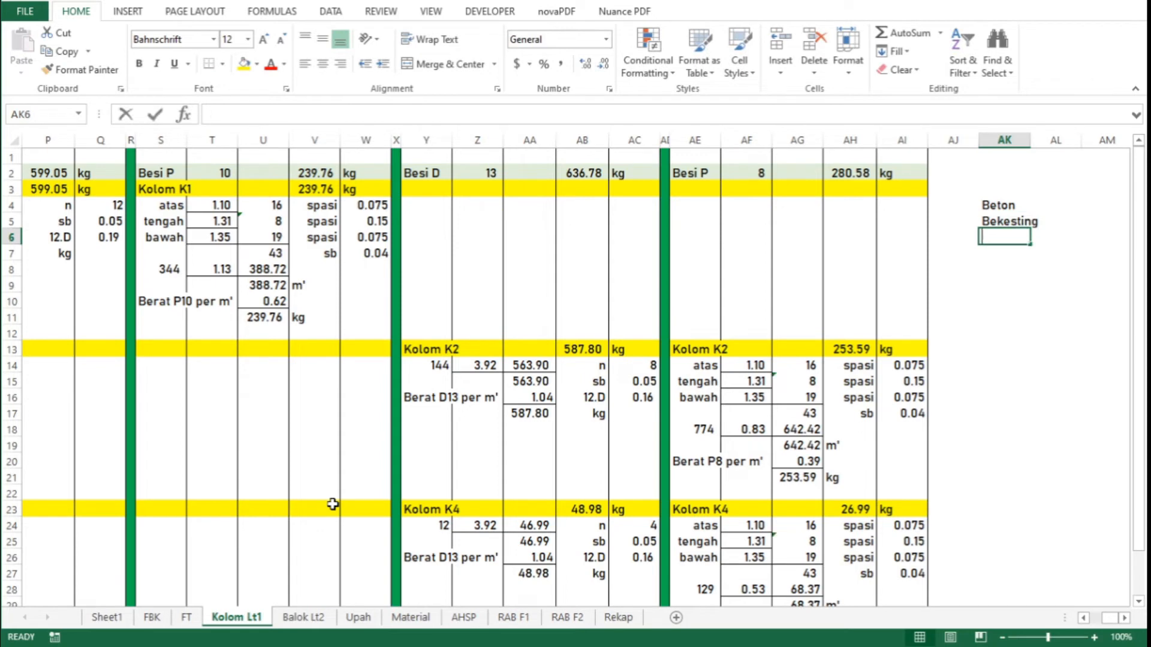
type("Besi")
key("Return")
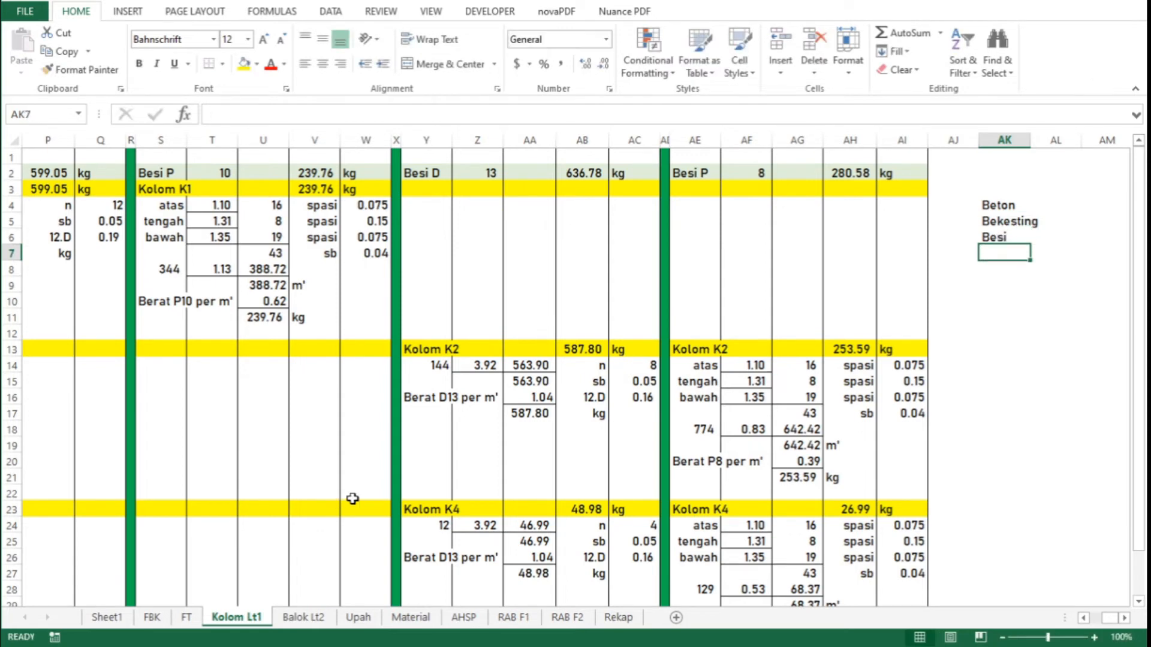
double_click(1032, 139)
Calculate the Kolom K1 Beton coefficient in AL4 by dividing the concrete volume by itself, =D3/D3
key("Up")
key("Up")
key("Up")
key("Right")
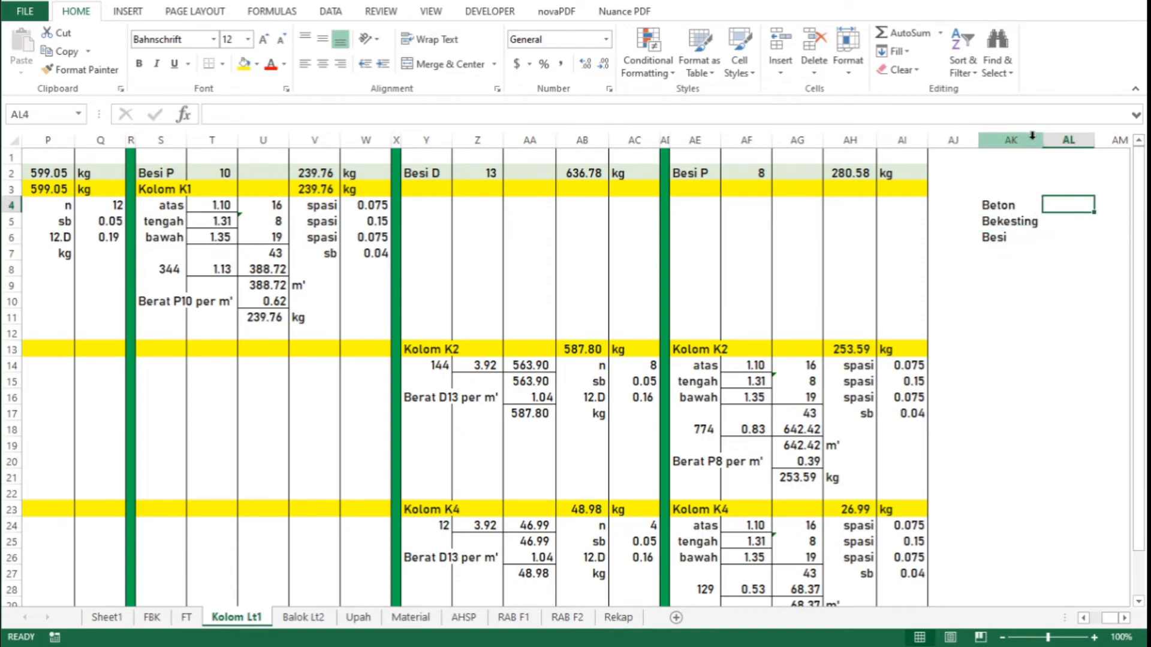
type("=")
scroll(593, 351, "left", 10)
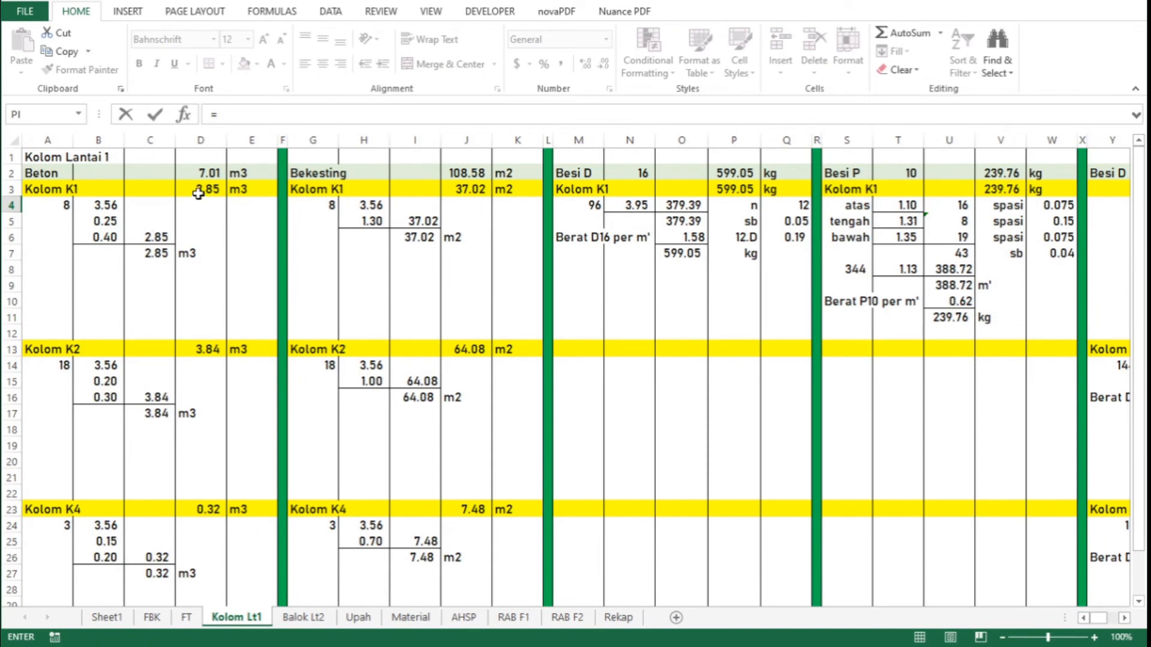
left_click(200, 191)
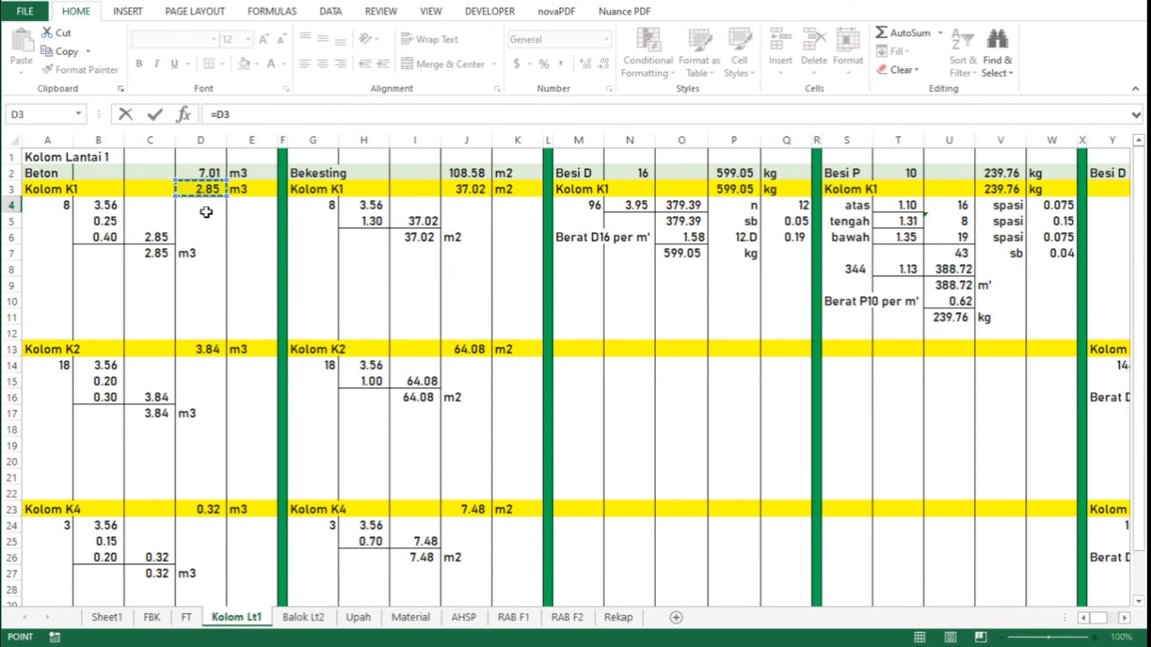
type("/")
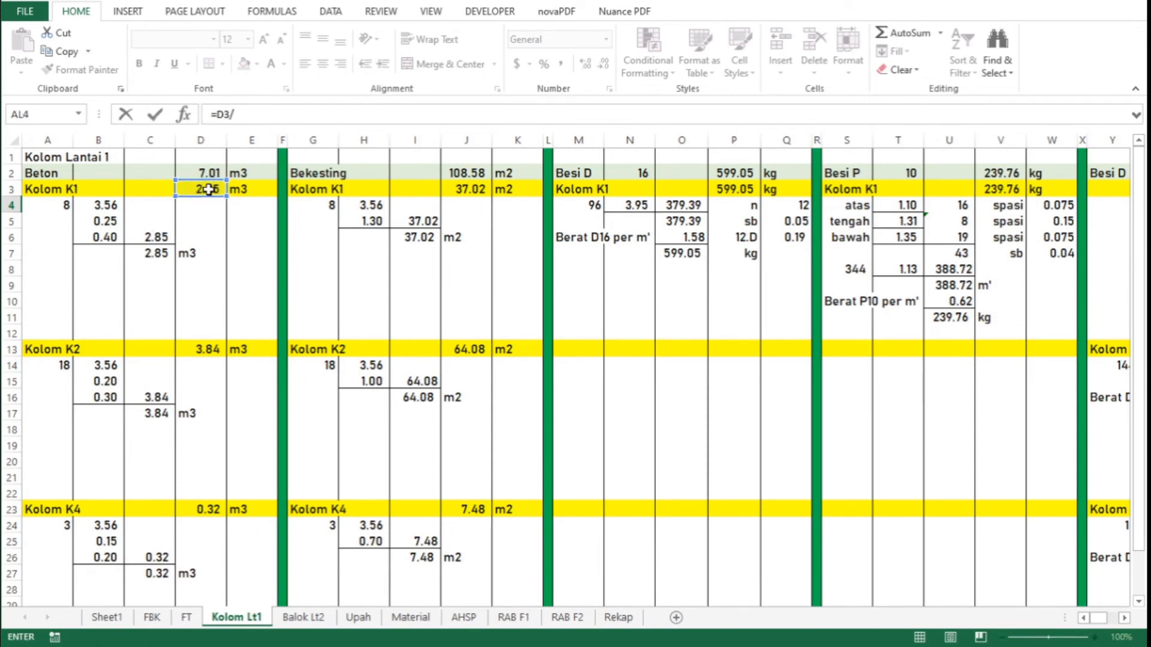
left_click(208, 189)
key("ctrl+Return")
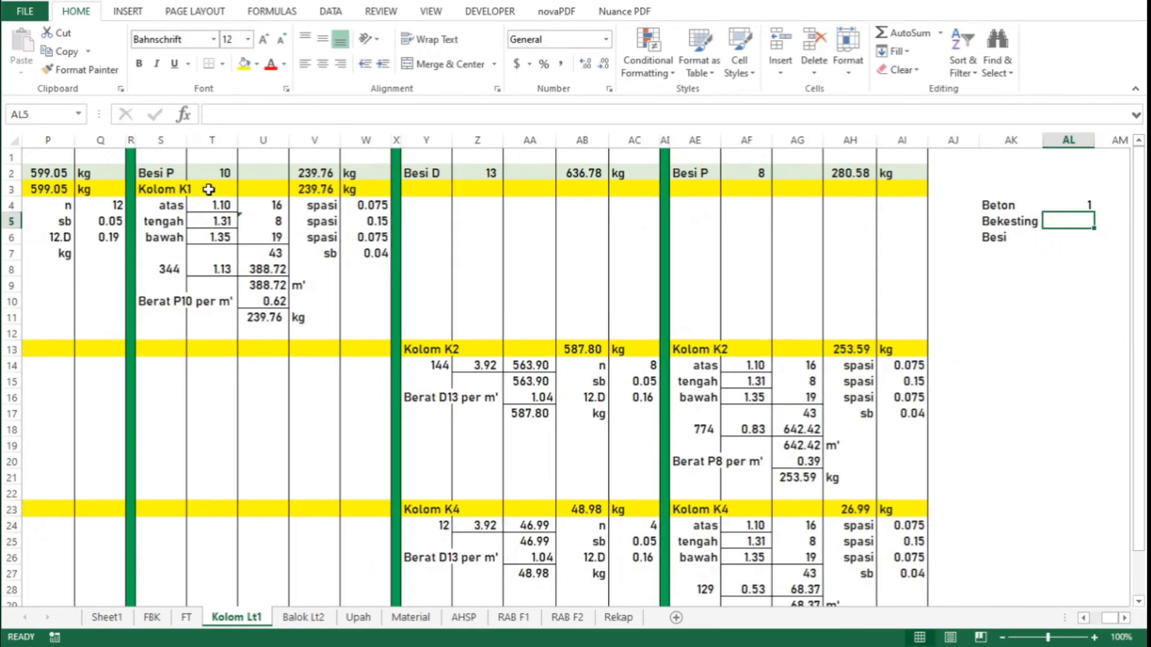
key("Return")
Calculate the Kolom K1 Bekesting coefficient in AL5 as formwork area over concrete volume, =J3/D3
type("=")
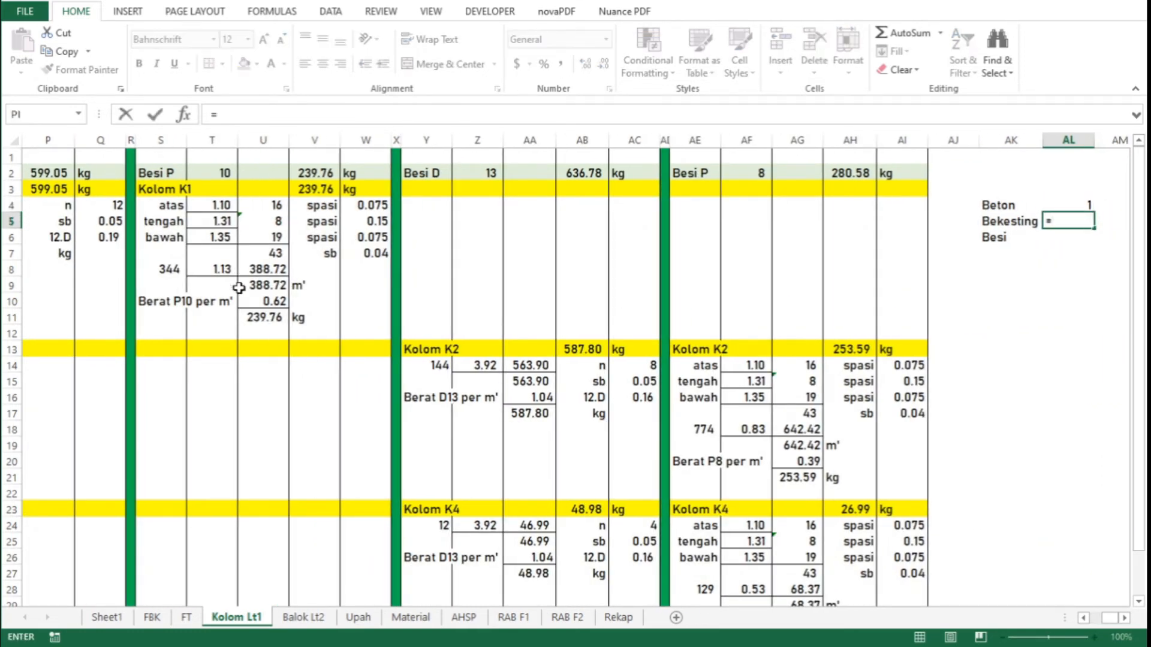
scroll(107, 333, "left", 3)
scroll(107, 333, "left", 3)
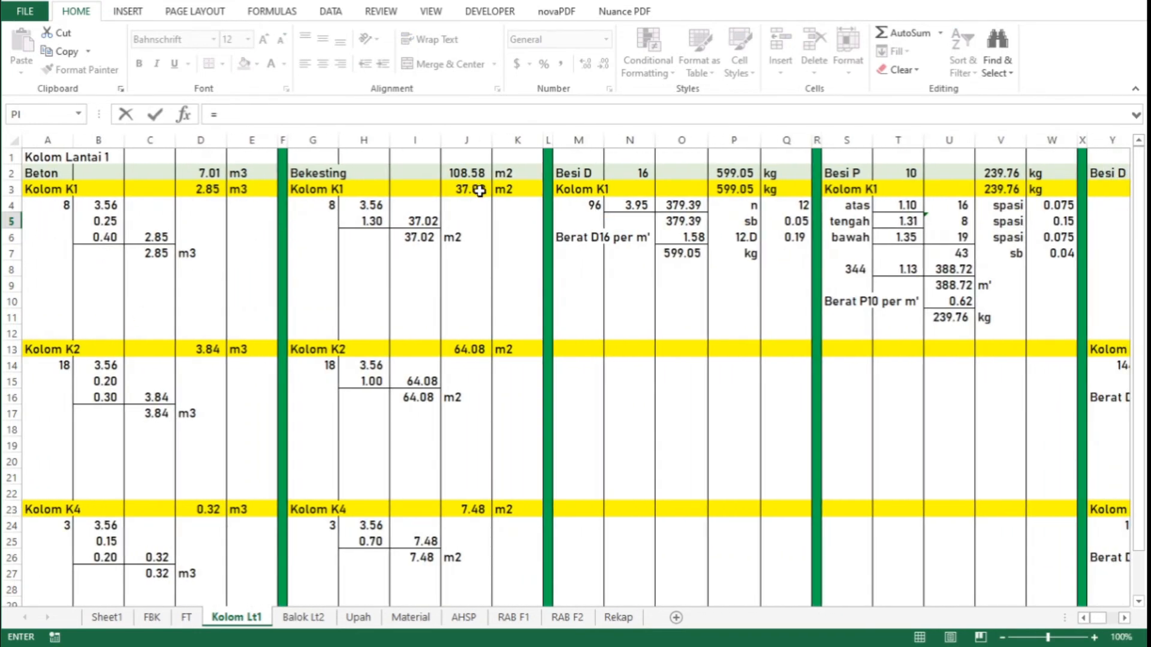
left_click(479, 190)
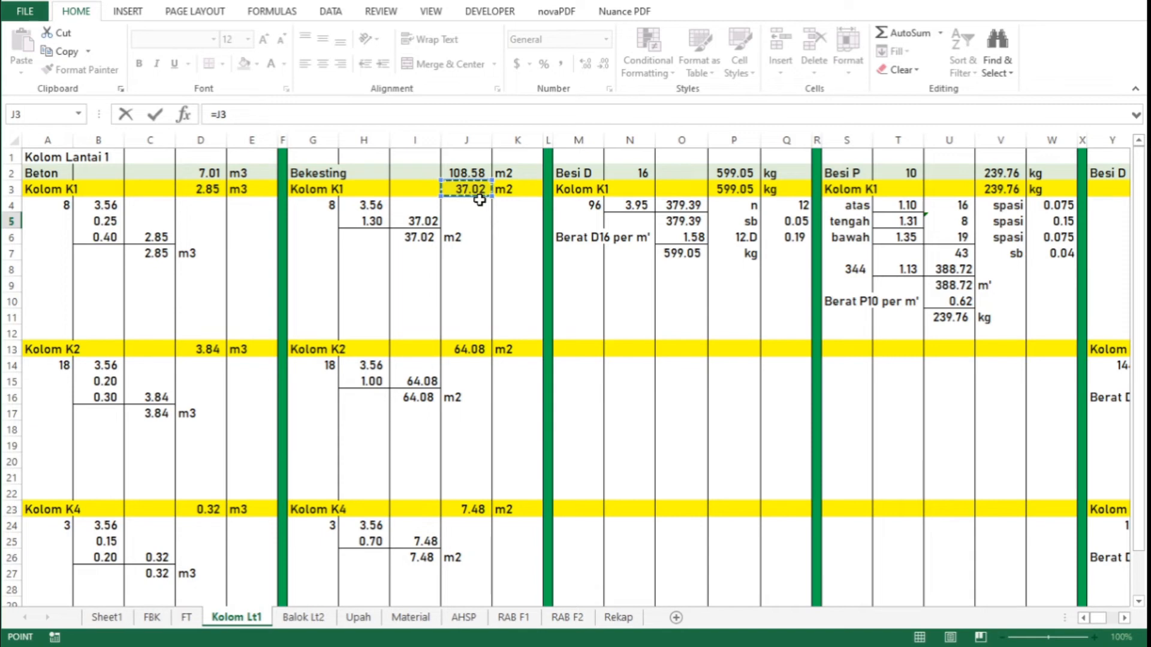
type("/")
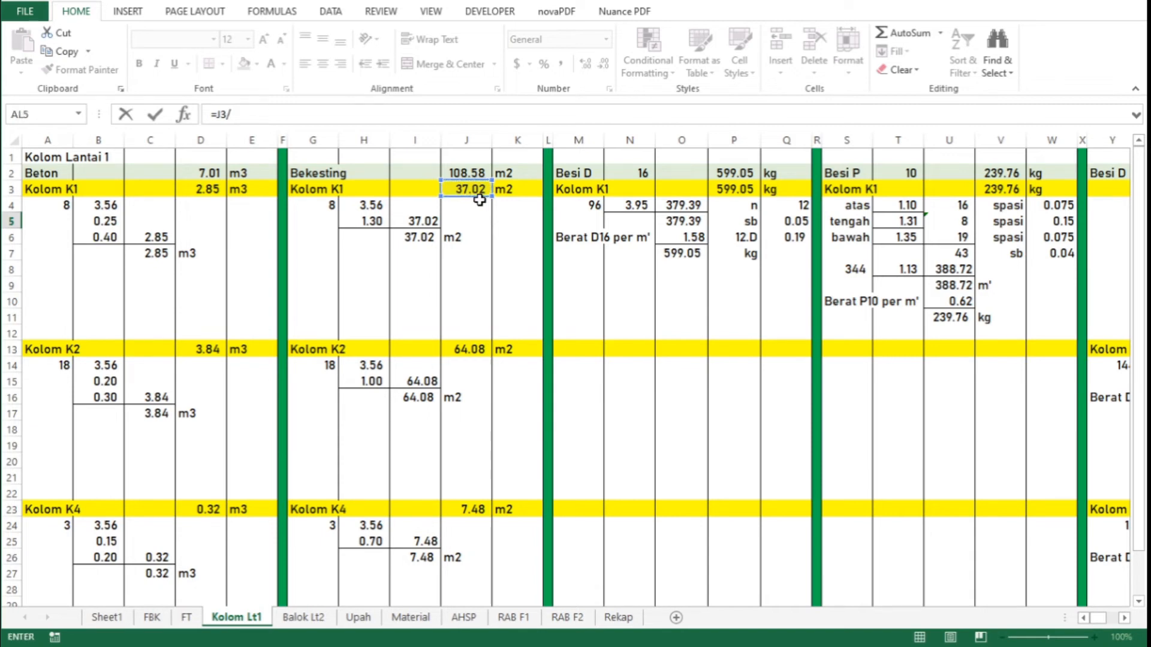
left_click(213, 190)
key("Return")
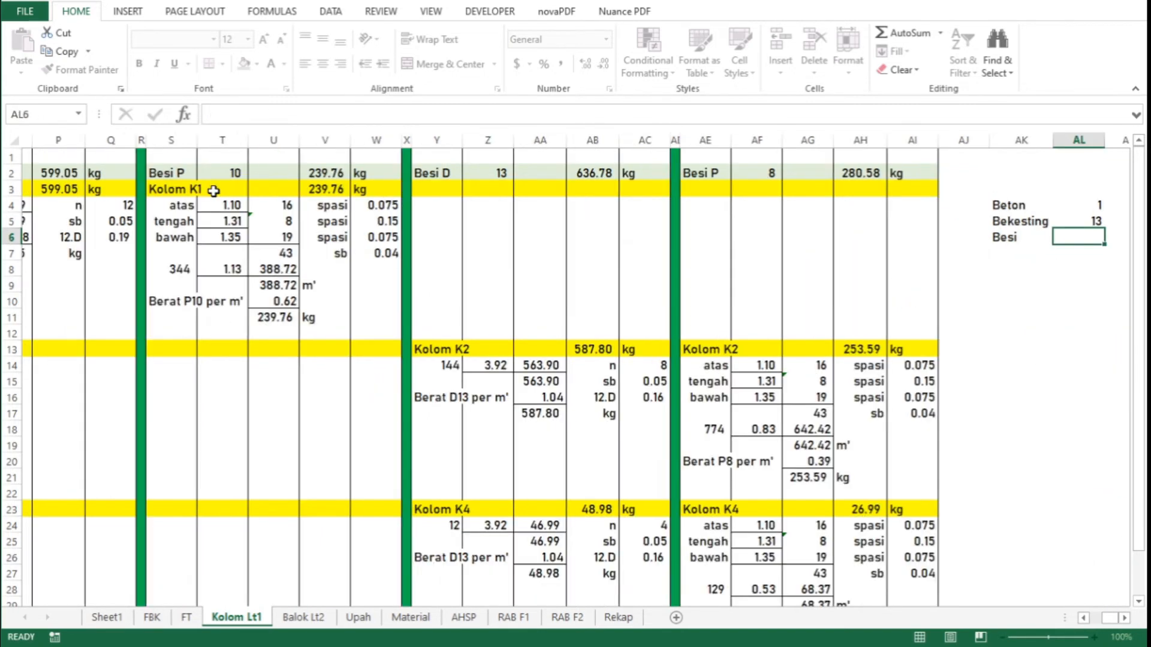
Format the coefficient cells AL4:AL6 to show two decimal places
key("Up")
key("Up")
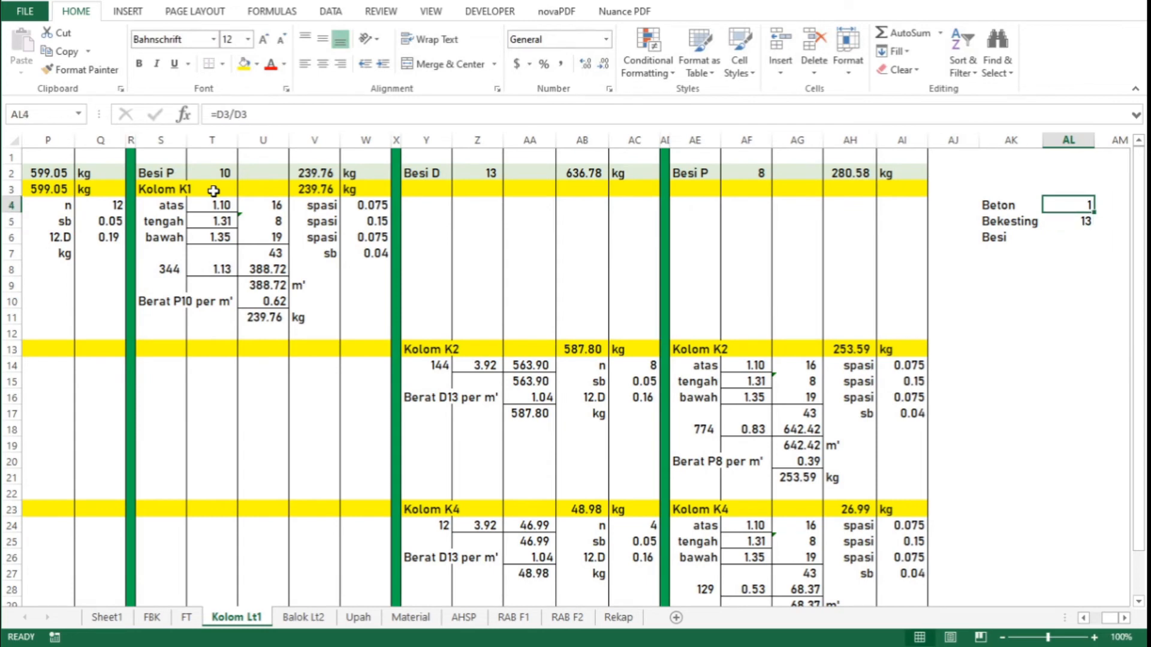
key("shift+Down")
key("shift+Down")
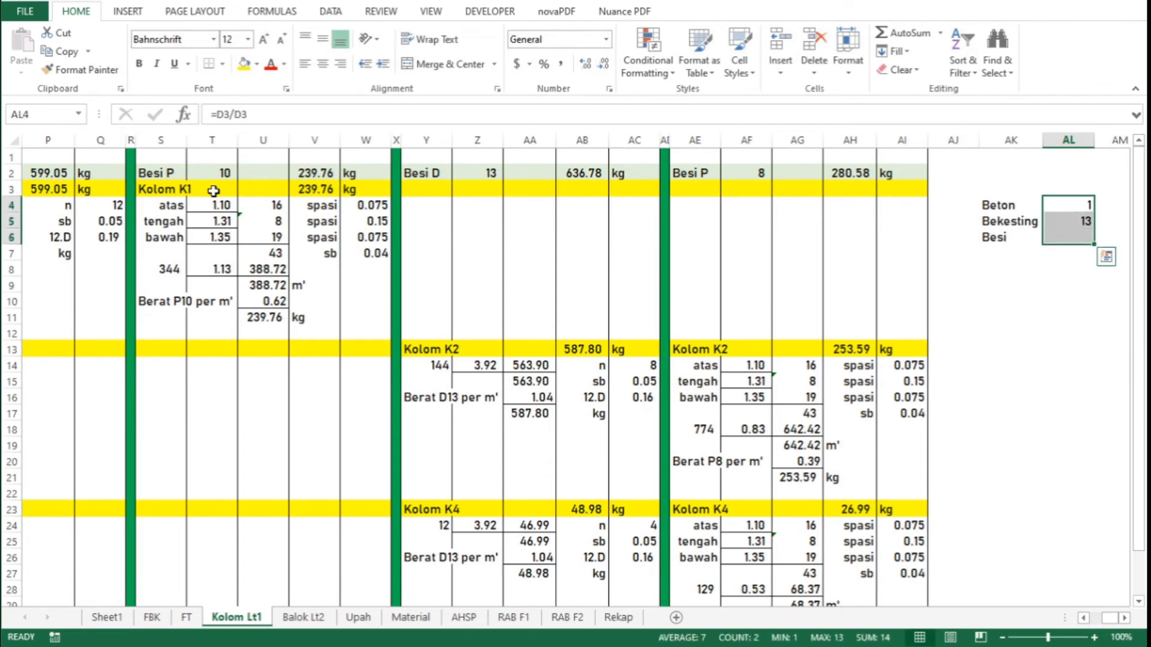
left_click(586, 65)
left_click(585, 65)
left_click(586, 65)
left_click(604, 65)
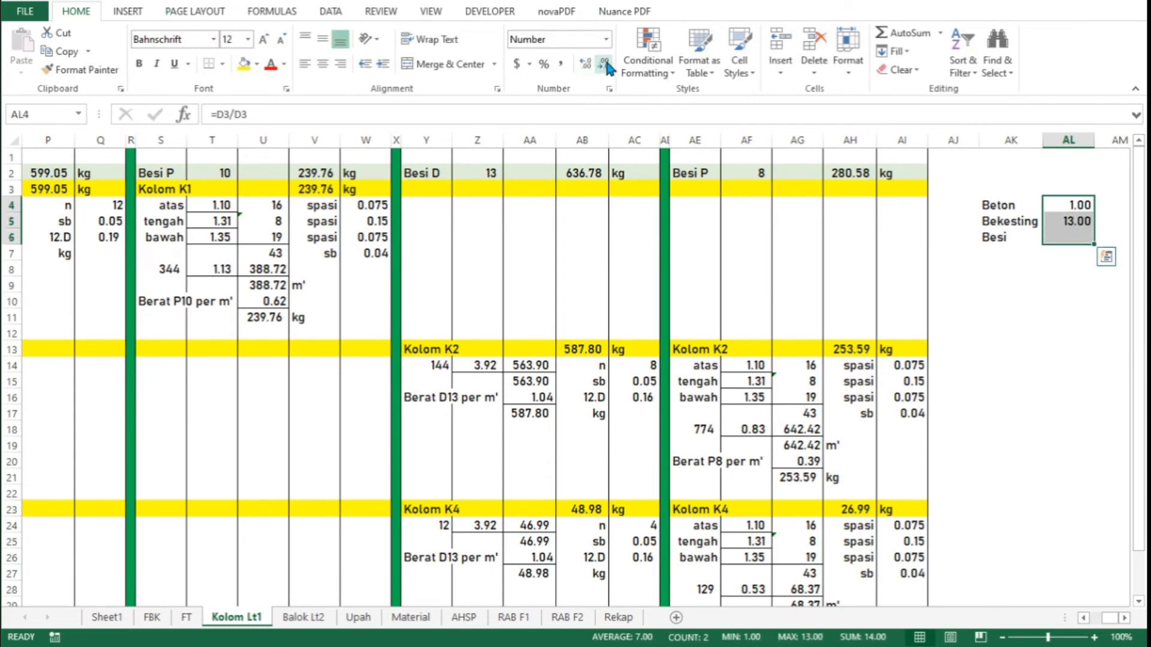
Calculate the Kolom K1 Besi coefficient in AL6 as total rebar weight over concrete volume, =(AH3+AB3+V3+P3)/D3
key("Down")
key("Down")
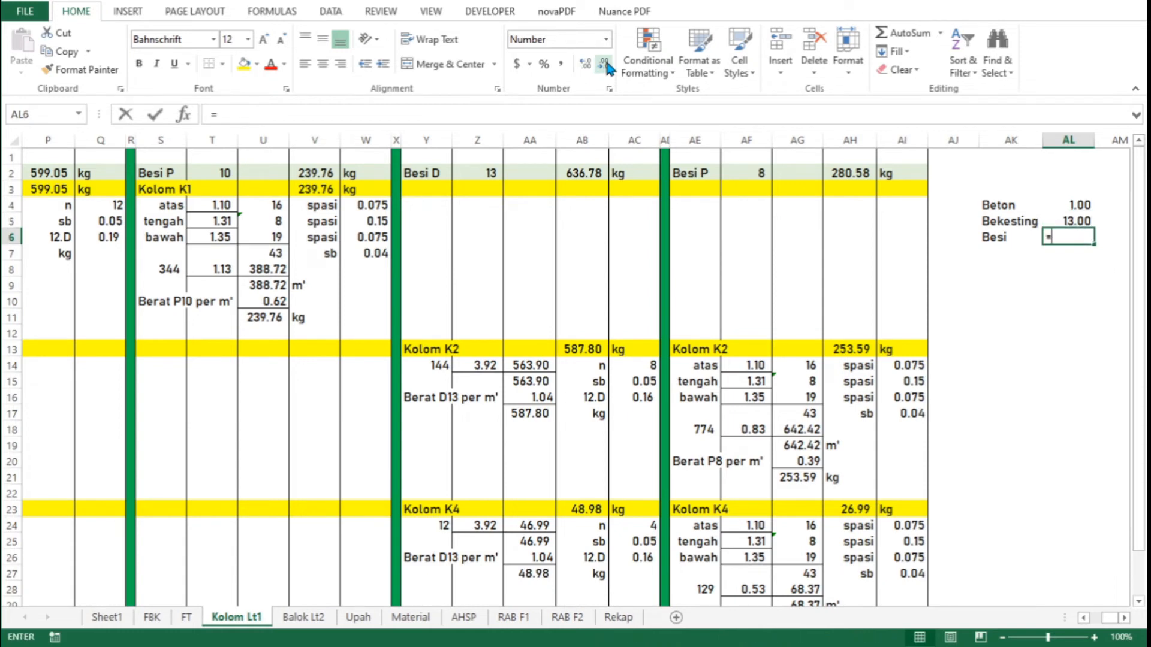
type("=(")
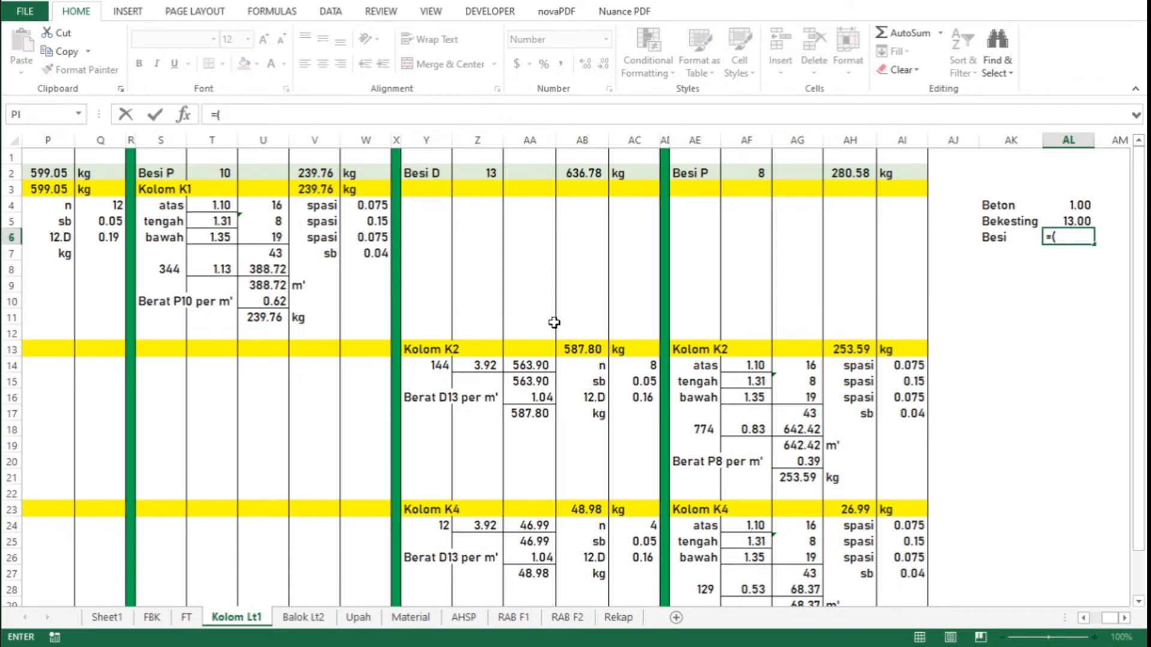
left_click(856, 191)
type("+")
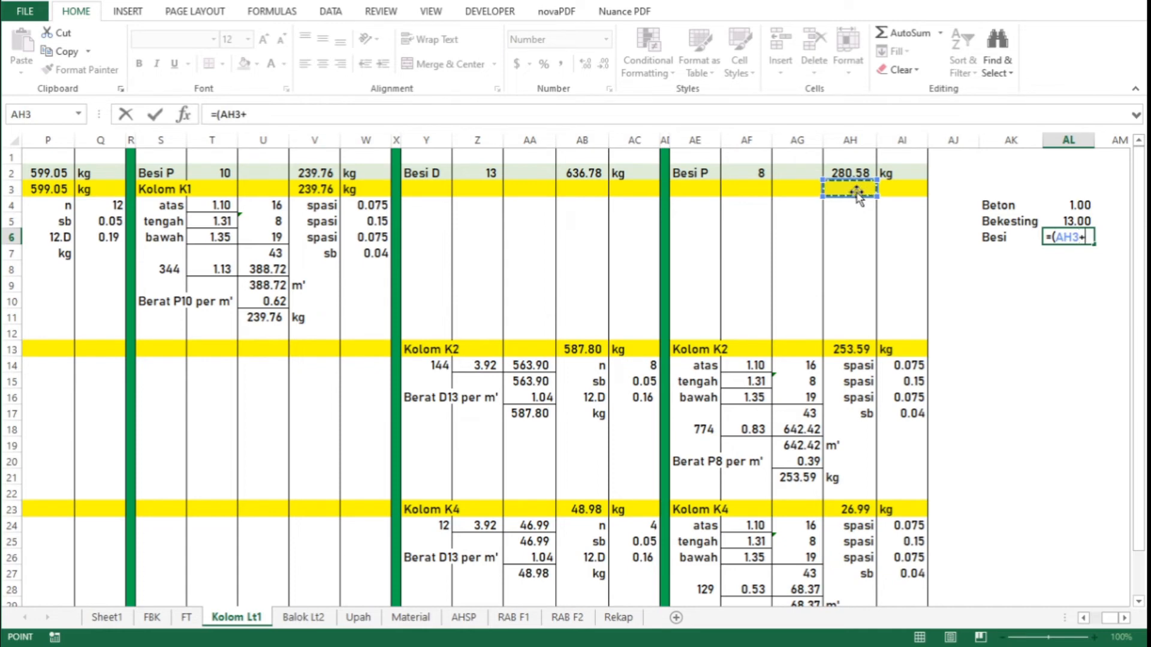
left_click(591, 191)
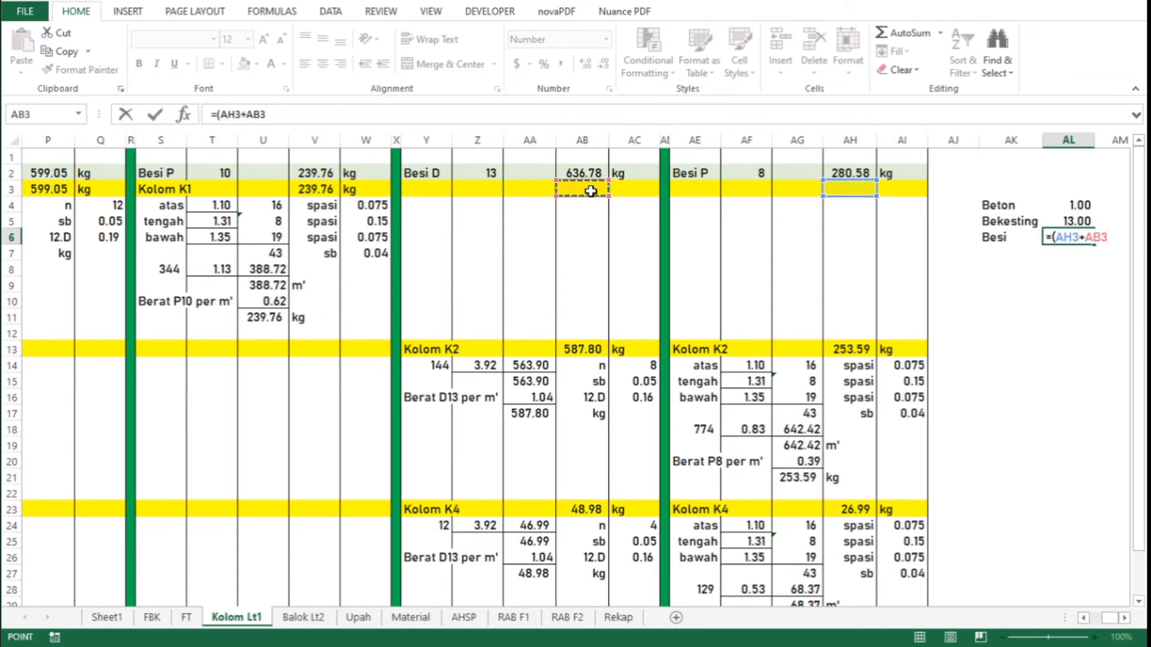
left_click(327, 190)
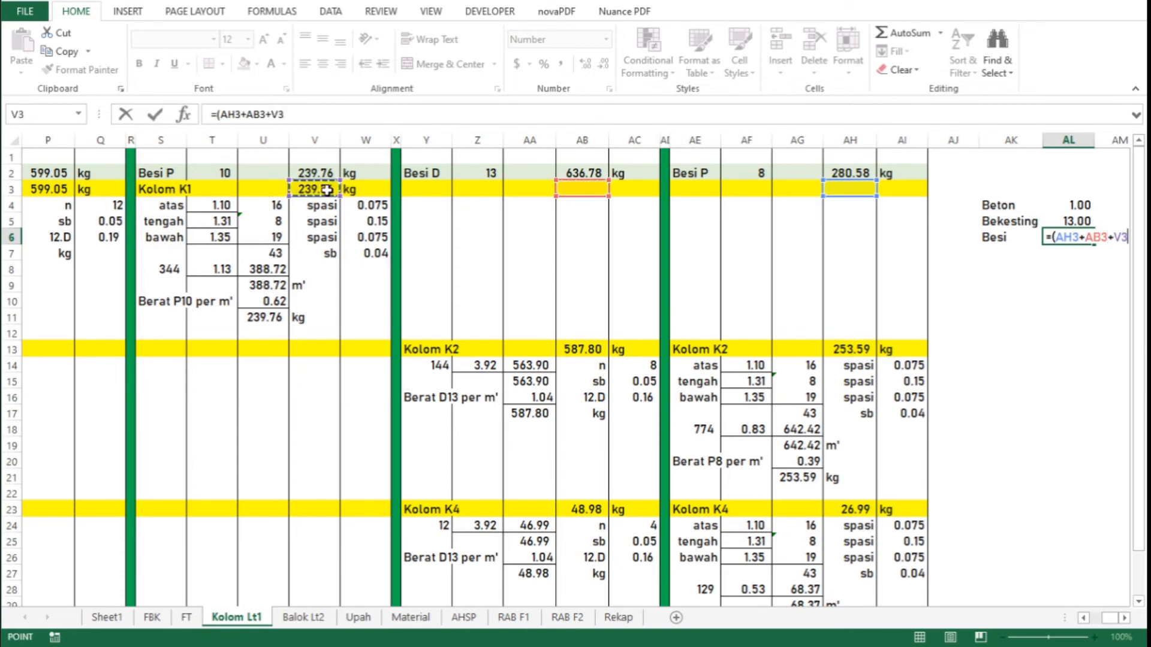
type("+")
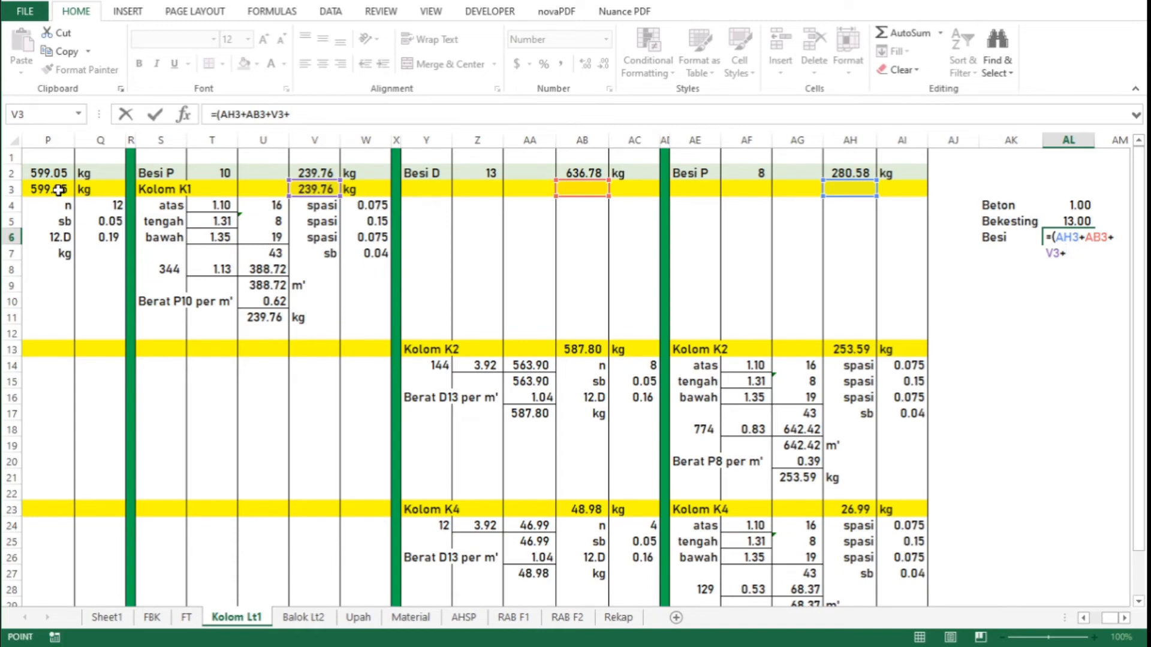
left_click(58, 190)
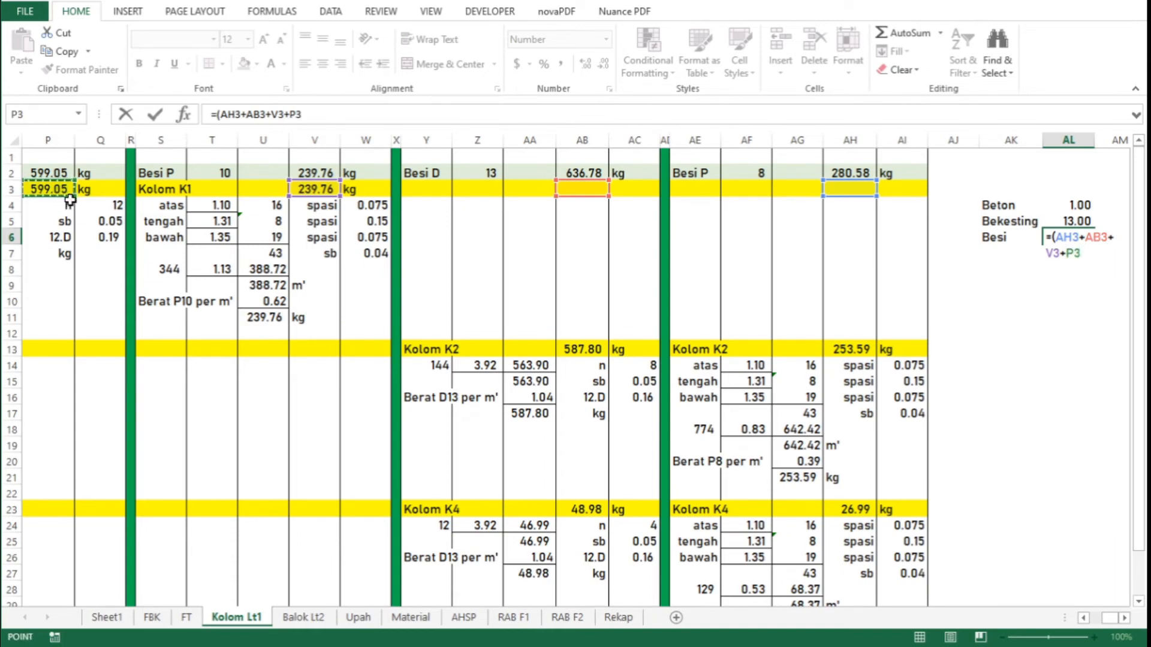
type(")/")
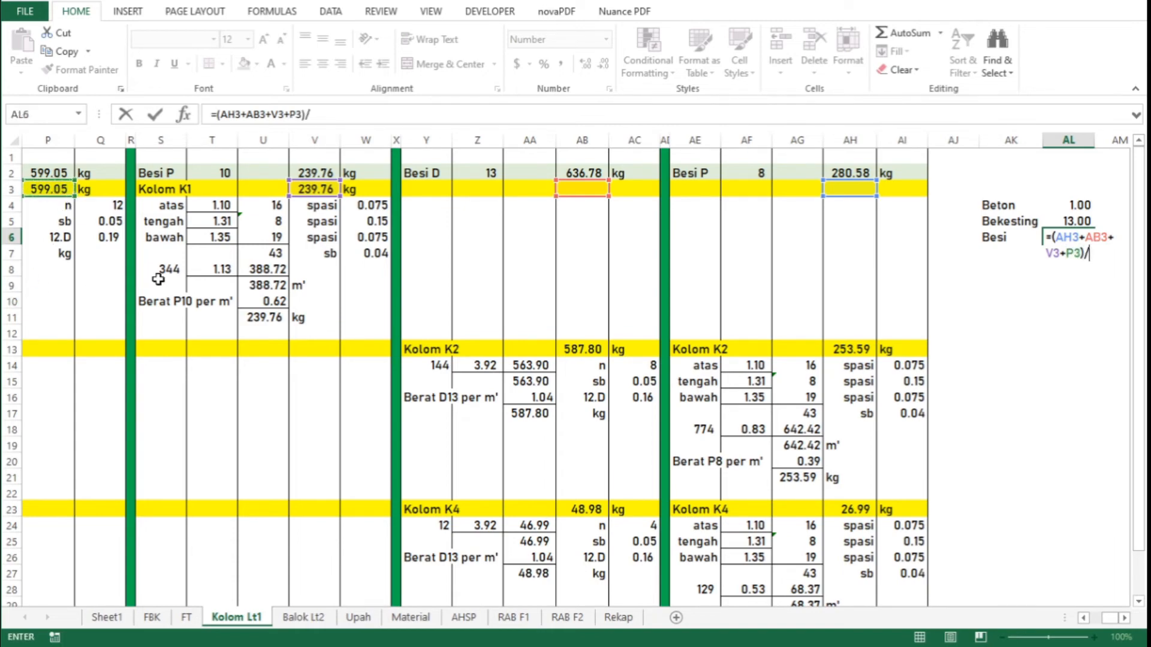
scroll(157, 279, "left", 5)
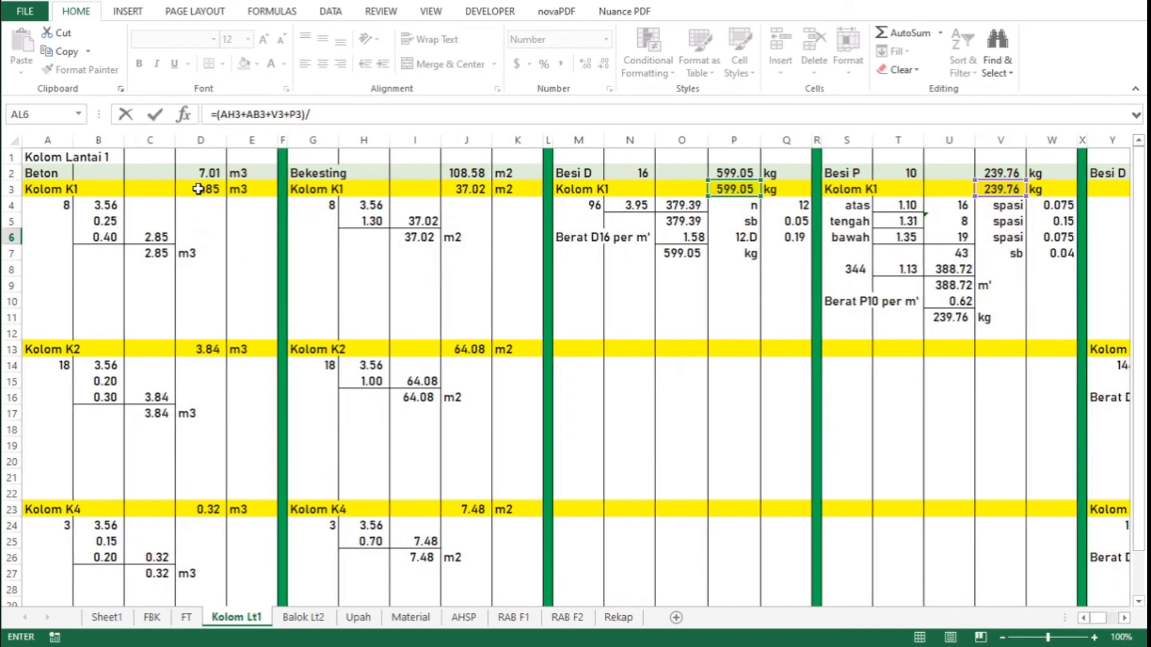
left_click(198, 189)
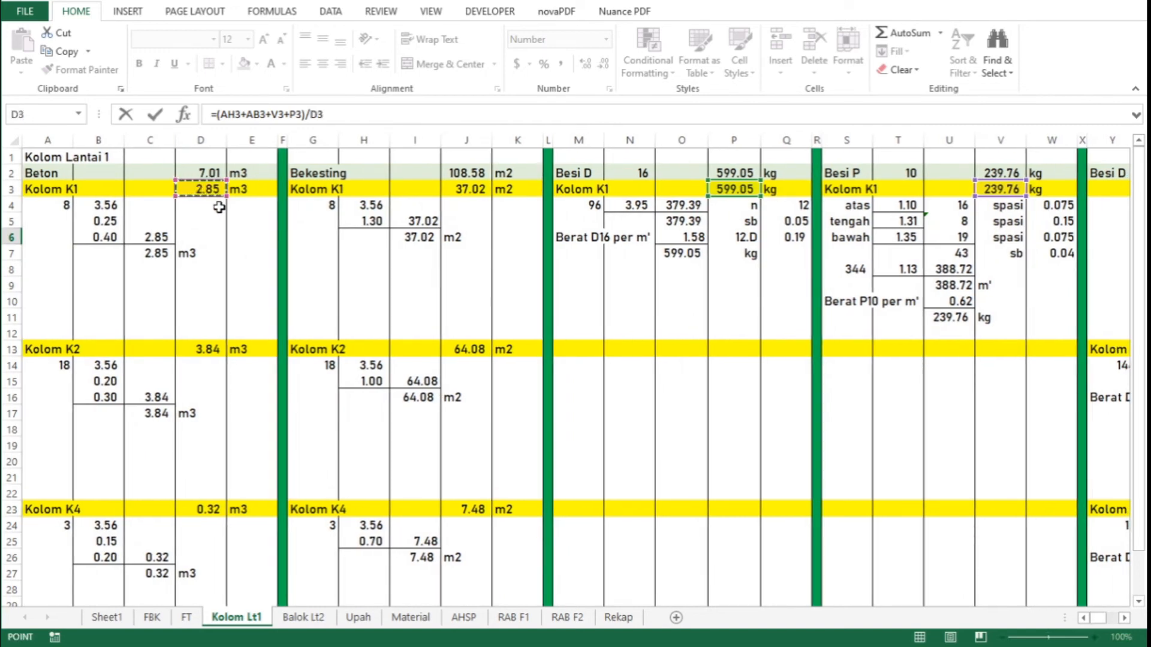
key("Return")
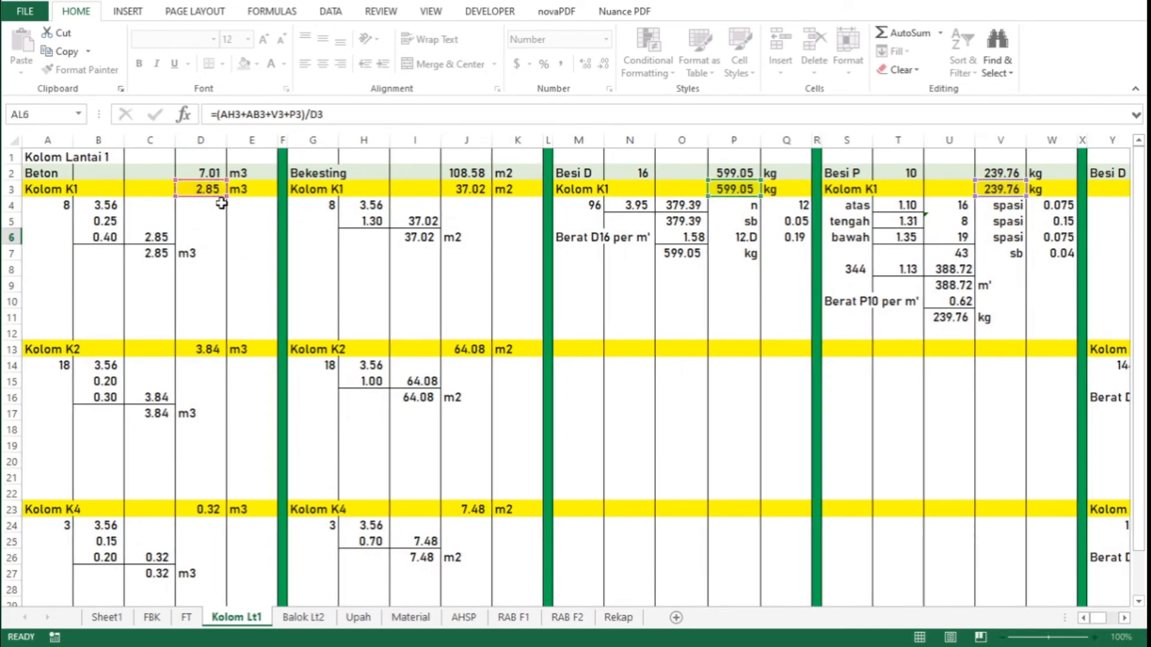
Enter the units m3/m3, m2/m3 and kg/m3 in AM4:AM6 beside the Kolom K1 Beton, Bekesting and Besi coefficients
key("Up")
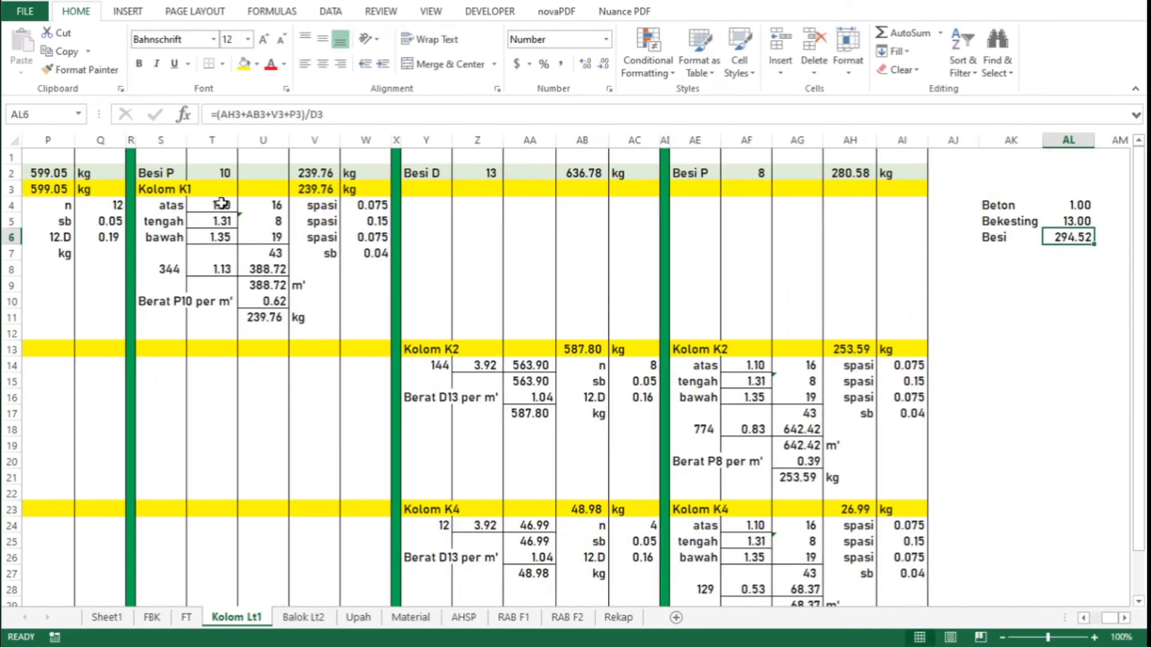
key("Right")
key("Up")
key("Up")
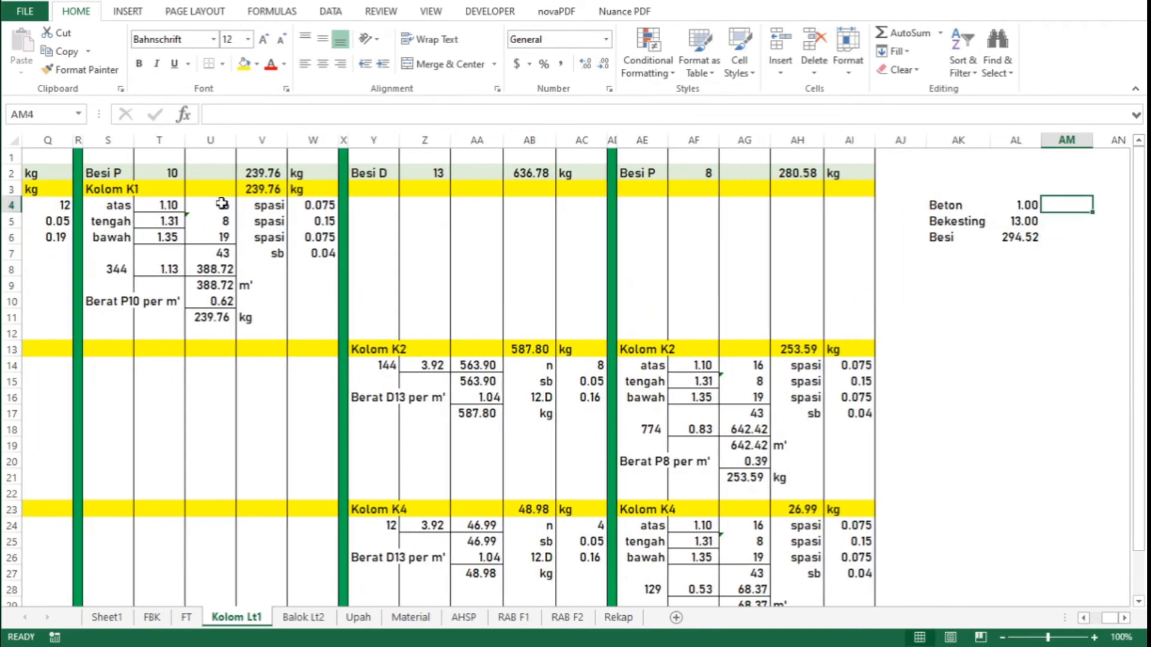
type("m3/m3")
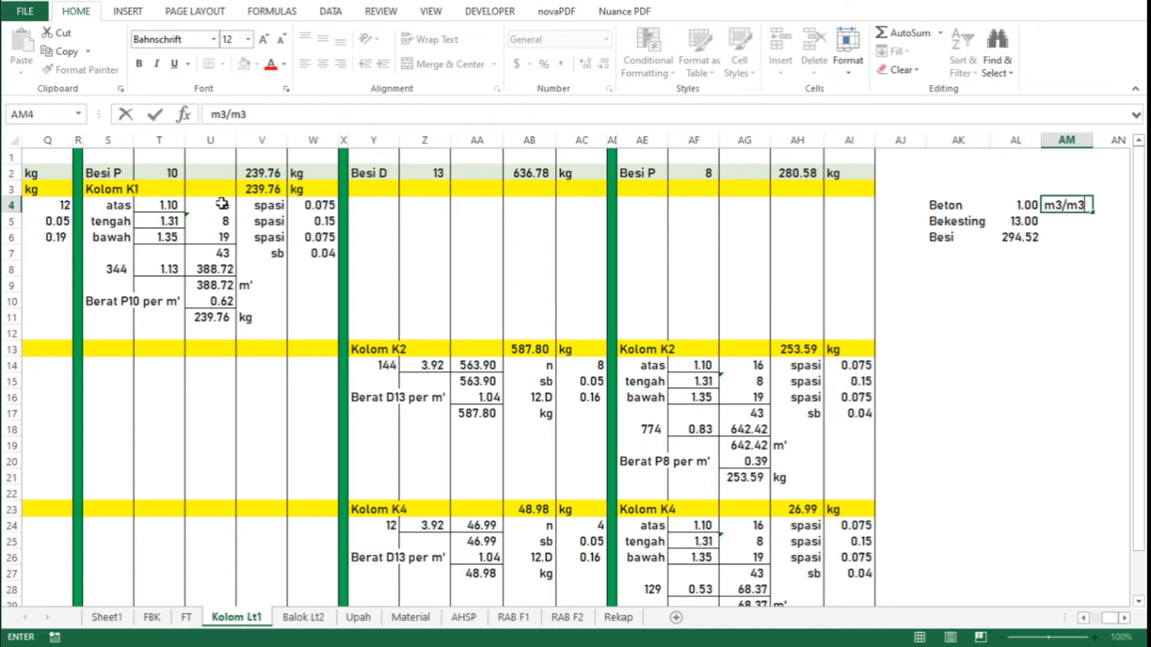
key("Return")
type("m2/")
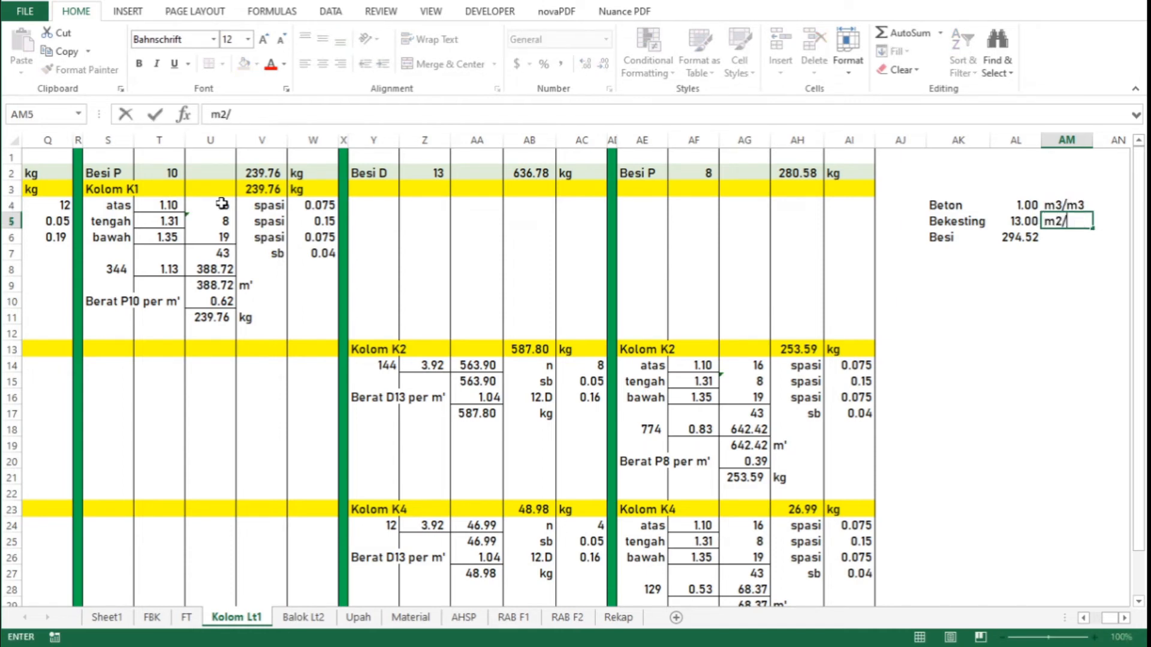
type("m3")
key("Return")
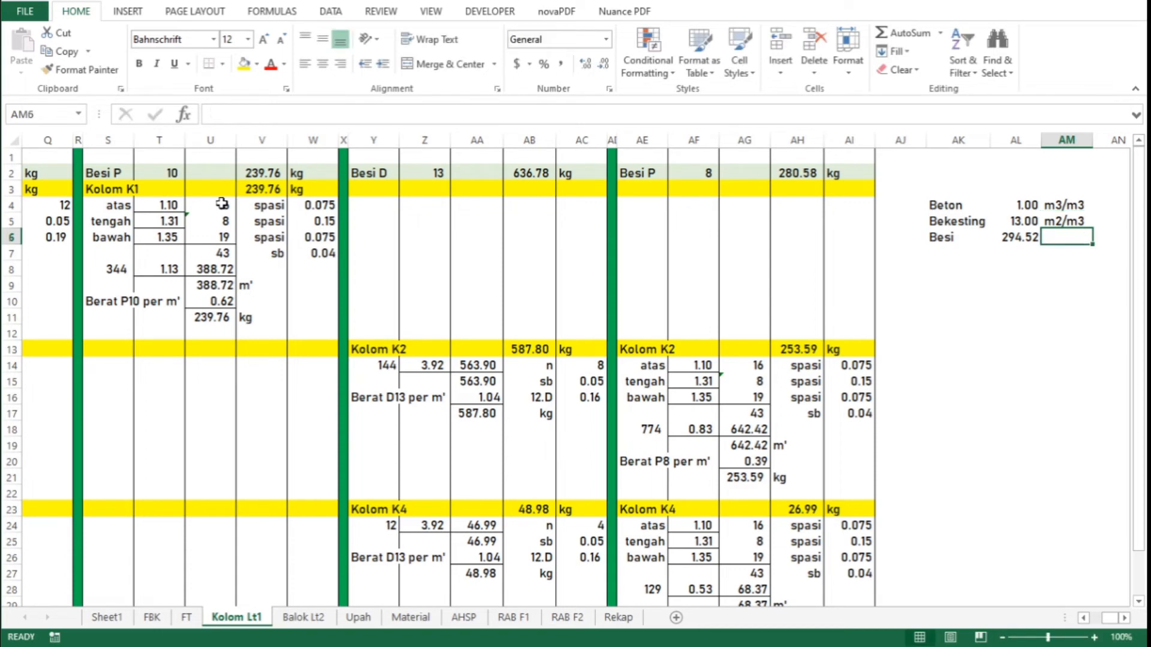
type("kg/m")
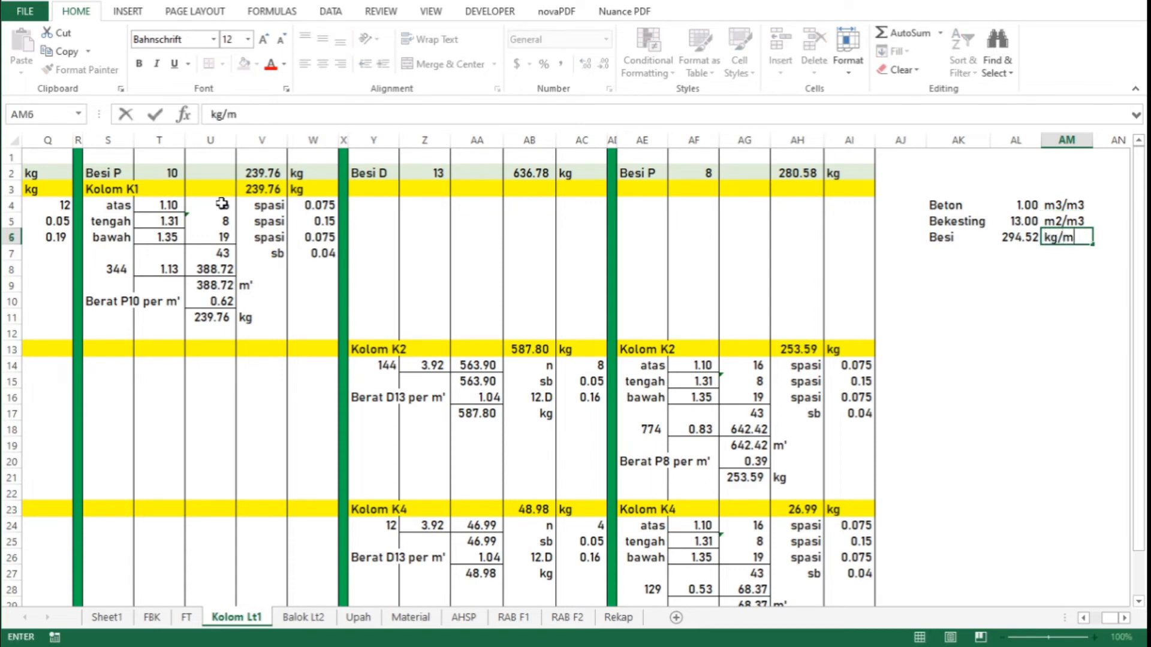
type("3")
key("Return")
Copy the Kolom K1 coefficient block AK4:AM6 to AK14:AM16 for Kolom K2
key("Up")
key("Up")
key("Up")
key("Left")
key("Left")
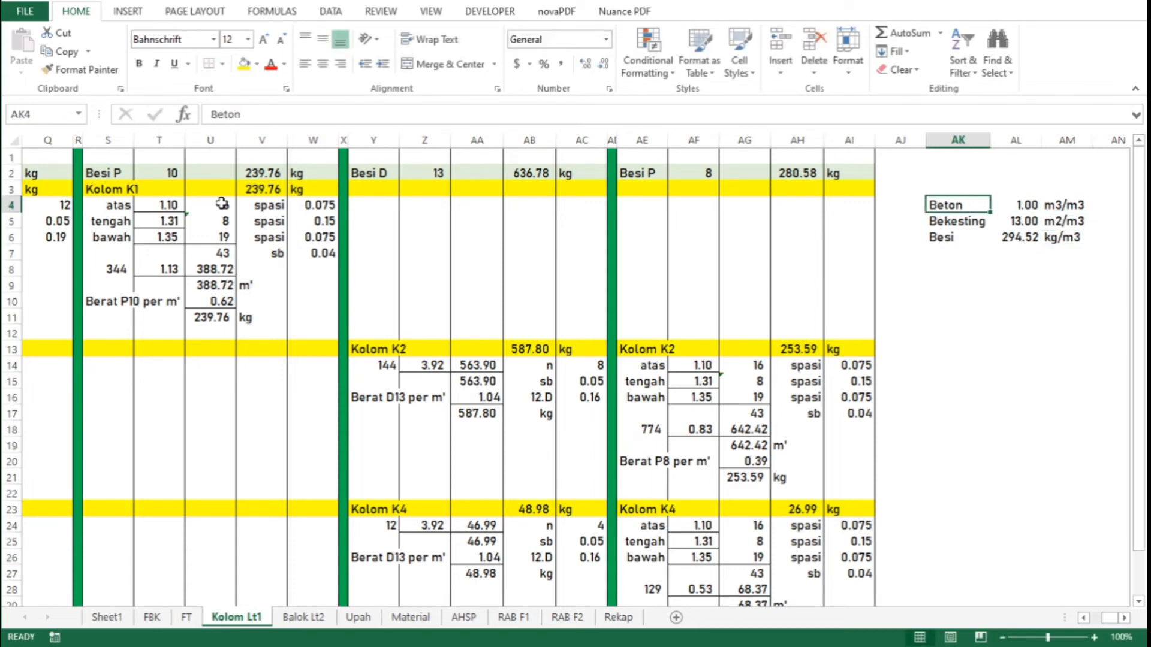
key("shift+Right")
key("shift+Right")
key("shift+Down")
key("shift+Down")
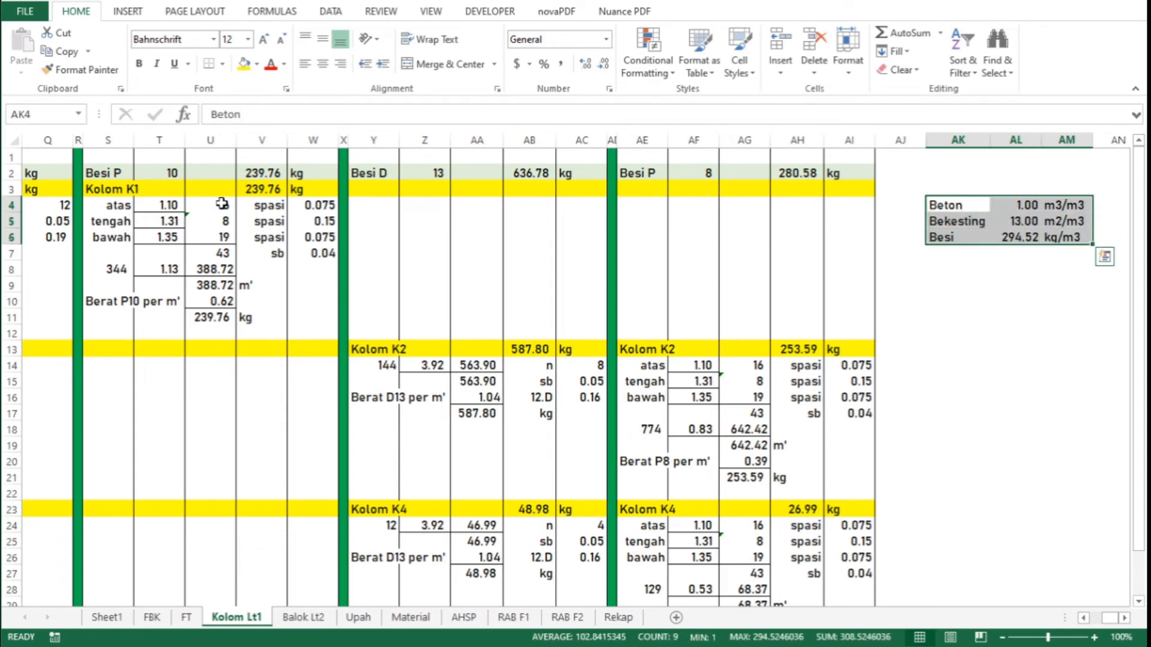
key("ctrl+c")
key("Down")
key("Down")
key("Down")
key("Down")
key("Down")
key("Down")
key("Down")
key("Down")
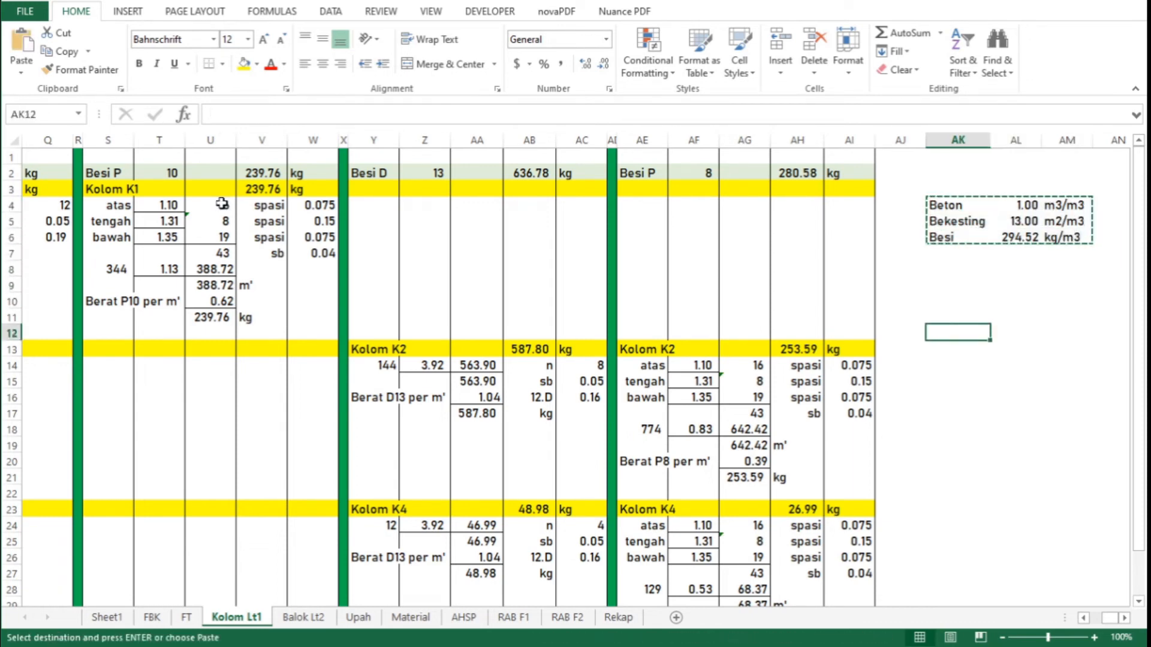
key("Down")
key("Down")
key("Down")
key("Up")
key("shift+Right")
key("shift+Right")
key("shift+Down")
key("shift+Down")
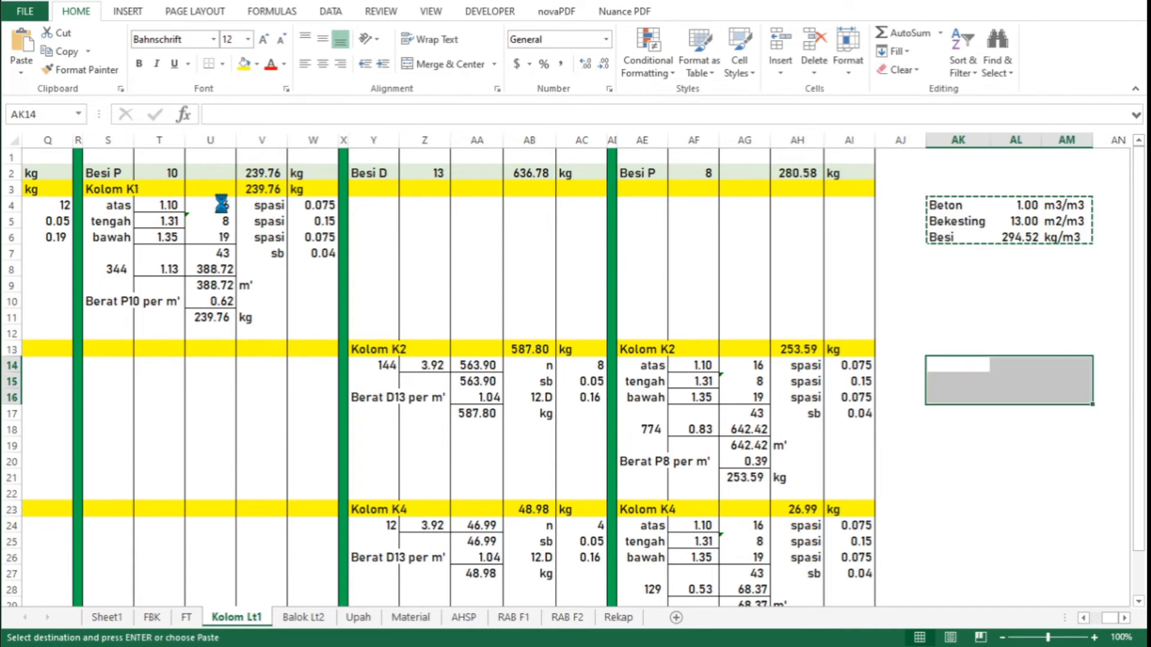
key("ctrl+v")
Paste the copied coefficient block at AK24 for Kolom K4
key("Down")
key("Down")
key("Down")
key("Down")
key("Down")
key("Down")
key("Down")
key("Down")
key("Down")
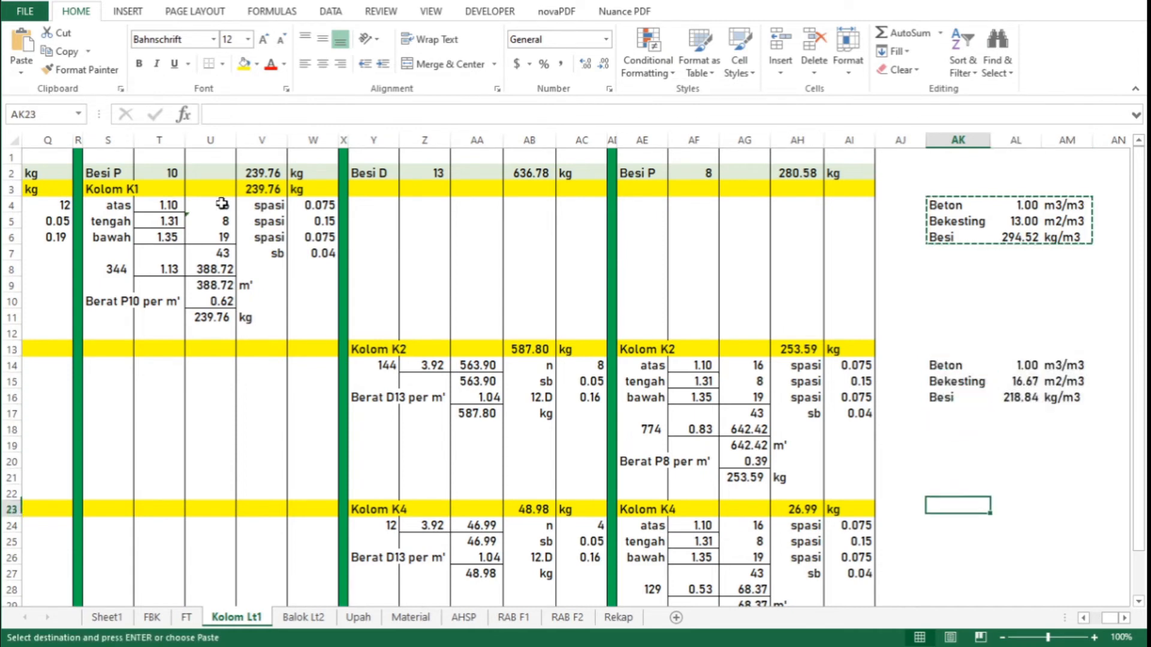
key("Down")
key("ctrl+v")
key("Down")
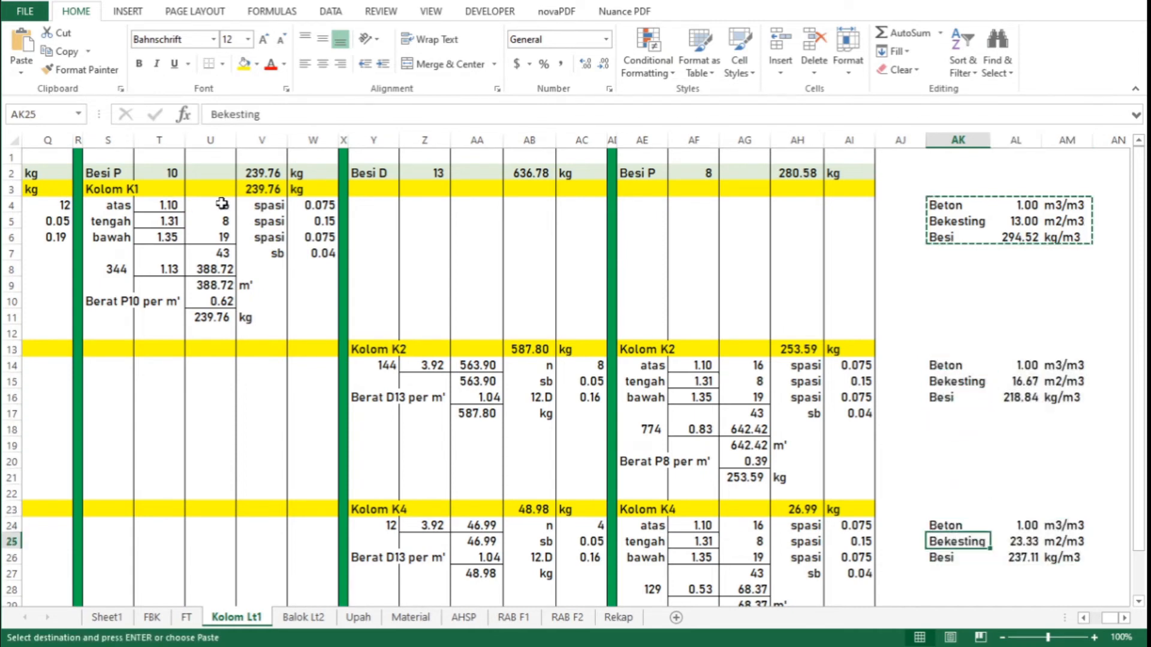
On the AHSP sheet, copy the Fondasi Telapak P3 analysis block A118:F123 to A136, below the P5 block
left_click(473, 618)
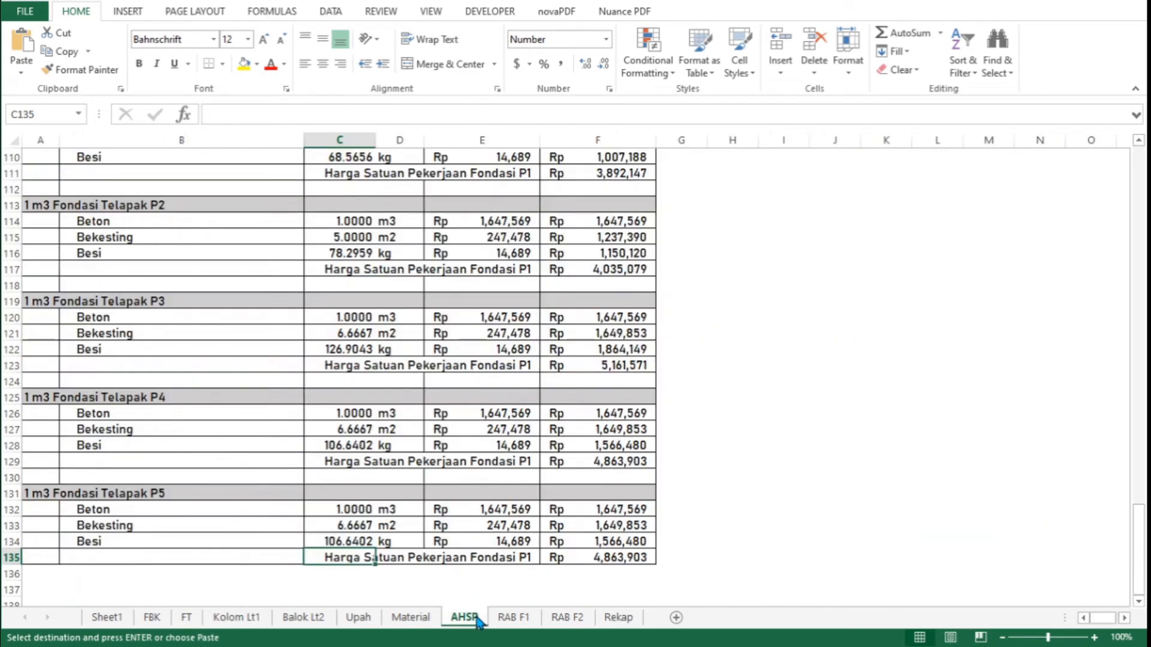
left_click(50, 289)
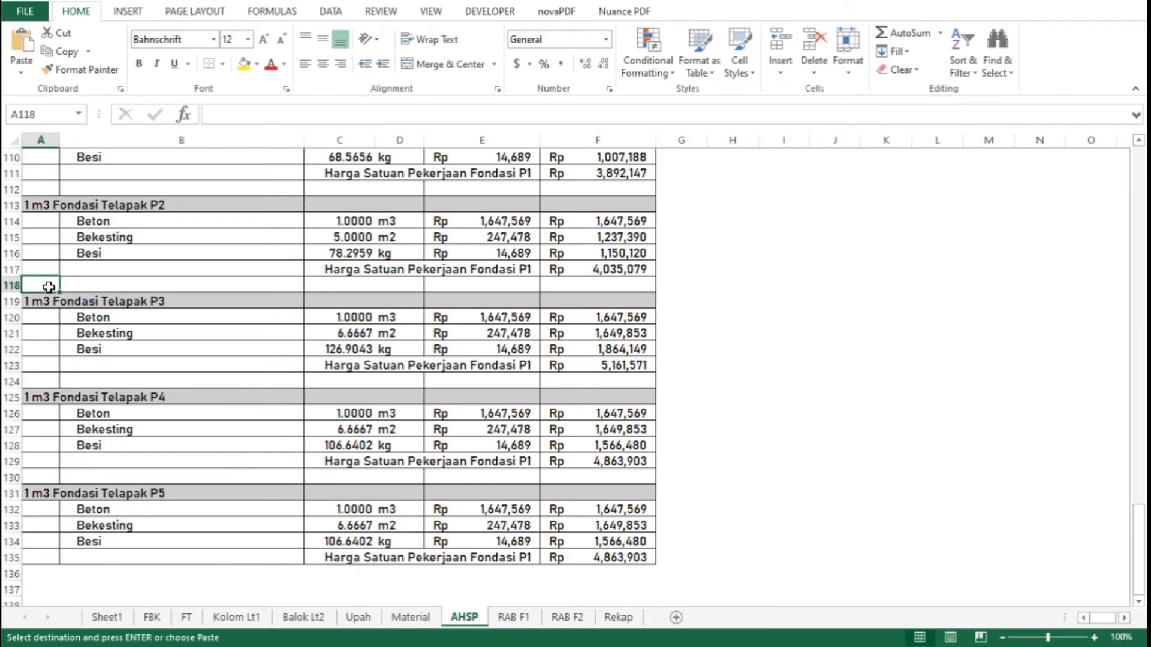
key("shift+Down")
key("shift+Down")
key("shift+Down")
key("shift+Down")
key("shift+Down")
key("shift+Right")
key("shift+Right")
key("shift+Right")
key("shift+Right")
key("shift+Right")
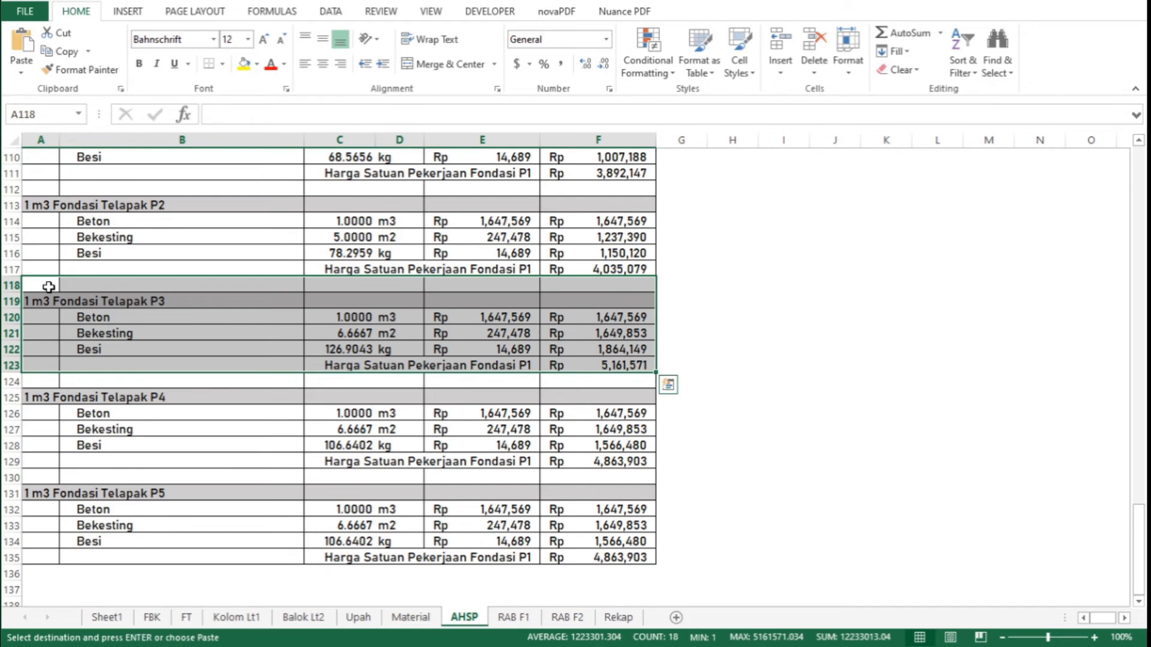
key("Down")
key("Down")
key("Down")
key("Down")
key("Down")
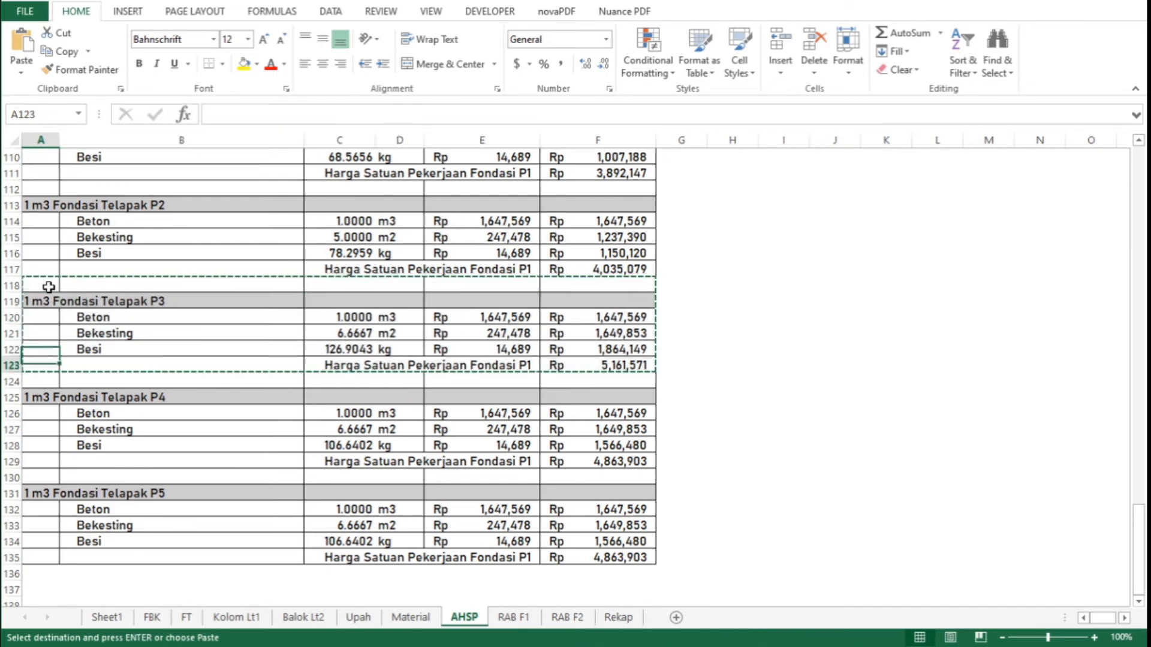
key("Down")
key("Down")
key("Down")
key("Down")
key("Down")
key("Down")
key("Down")
key("Down")
key("Down")
key("Down")
key("Down")
key("Down")
key("Down")
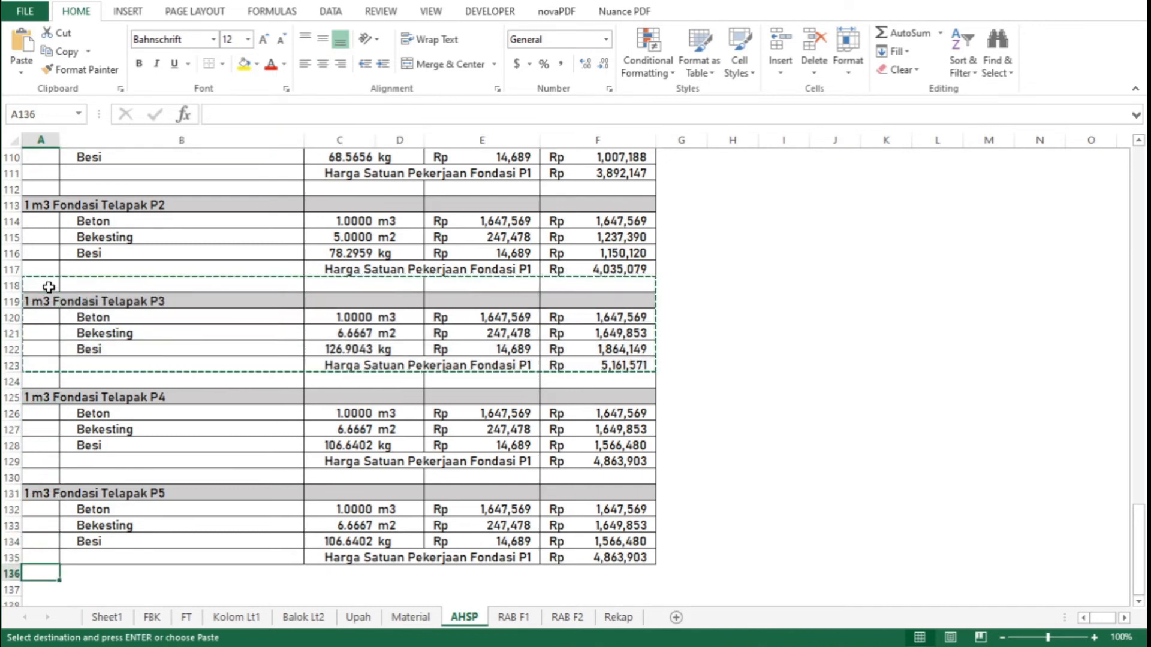
key("Return")
Rename the copied block's heading in A137 to "1 m3 Kolom K1"
key("Down")
key("Down")
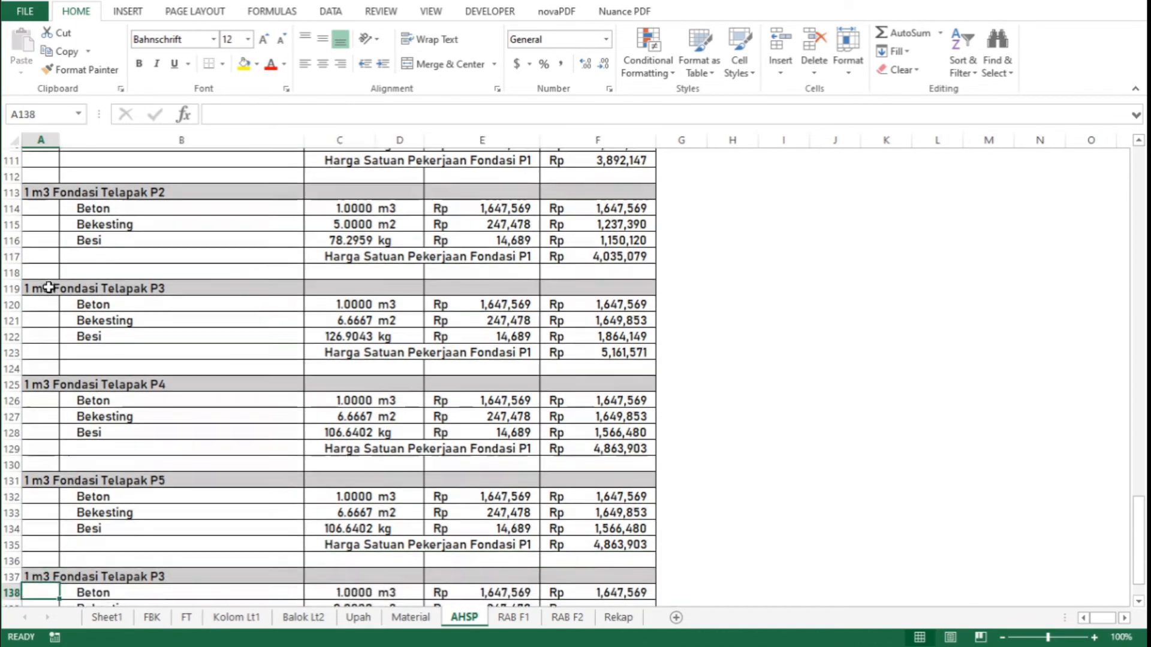
key("Down")
key("Down")
key("Down")
key("Down")
key("Down")
key("Up")
key("Up")
key("Up")
key("Up")
key("Up")
key("Up")
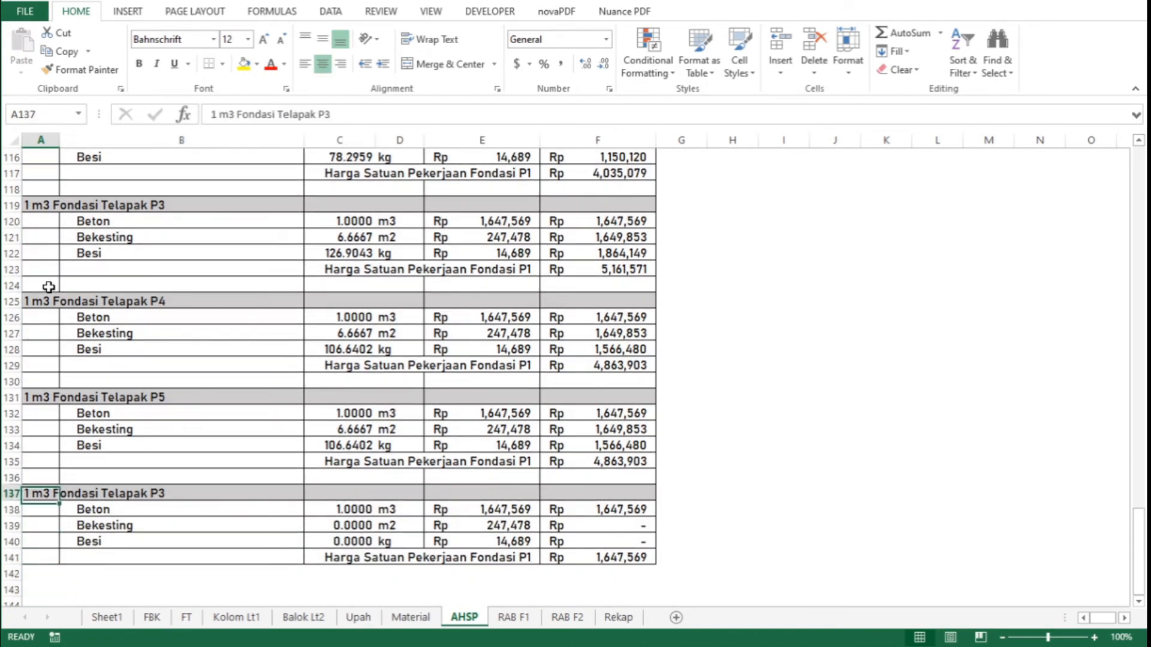
key("F2")
key("Left")
key("Left")
key("Left")
key("Left")
key("Left")
key("Left")
key("Left")
key("Left")
key("Left")
key("Left")
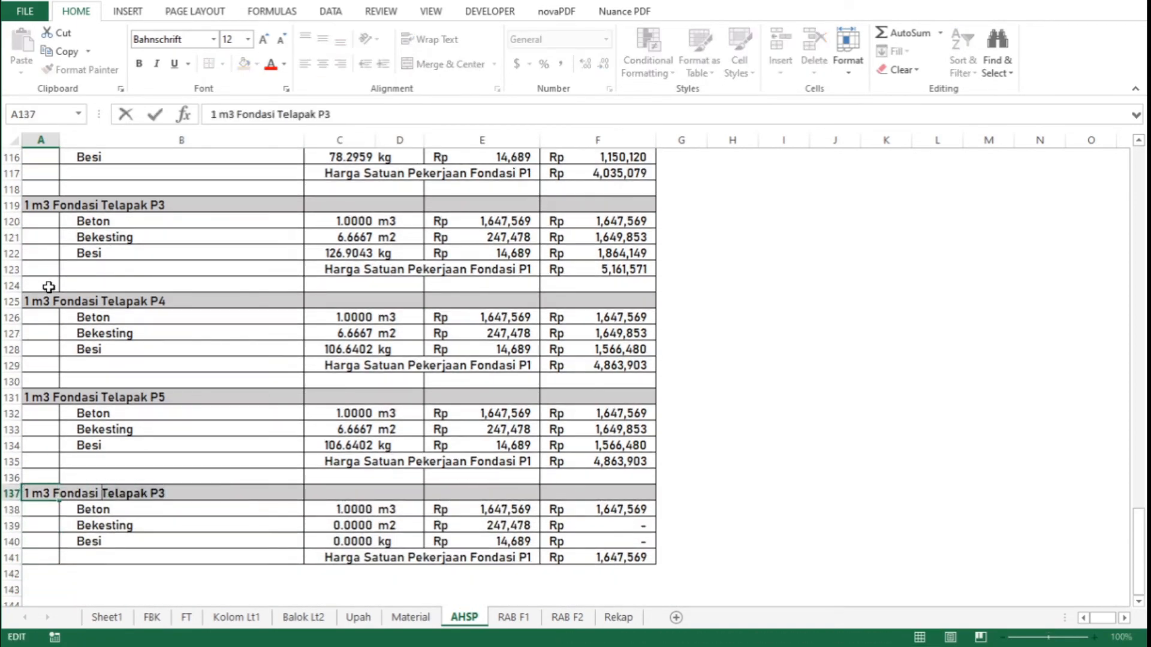
key("Left")
key("Left")
key("Left")
key("Left")
key("Left")
key("Left")
key("Left")
key("Left")
key("shift+End")
type("K")
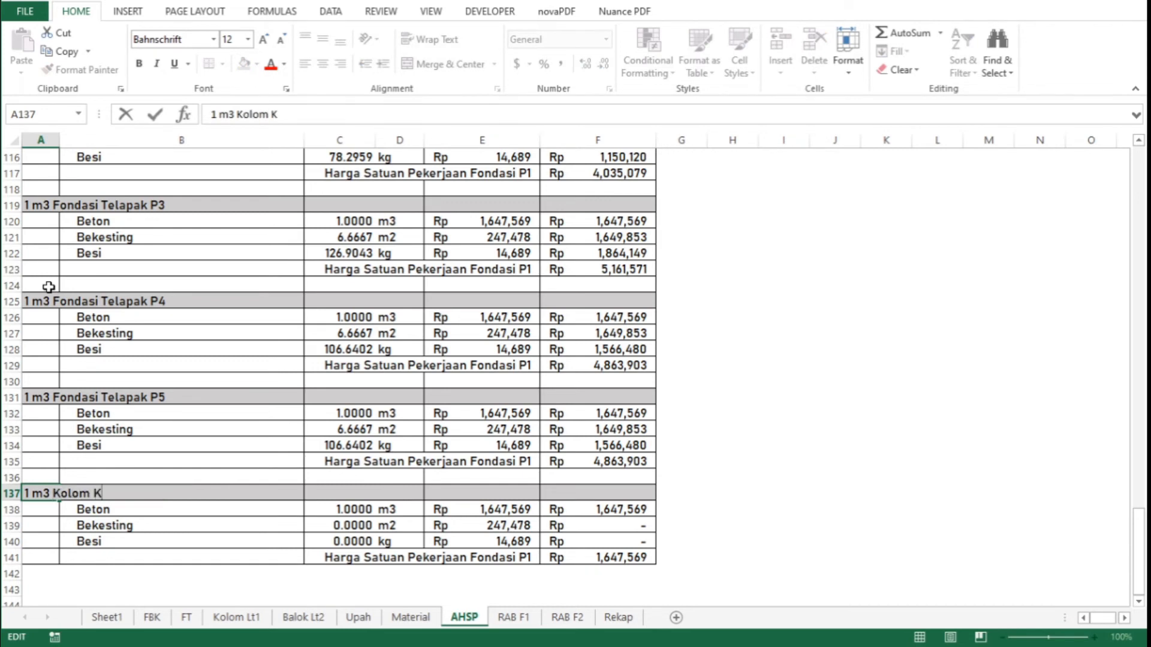
key("Return")
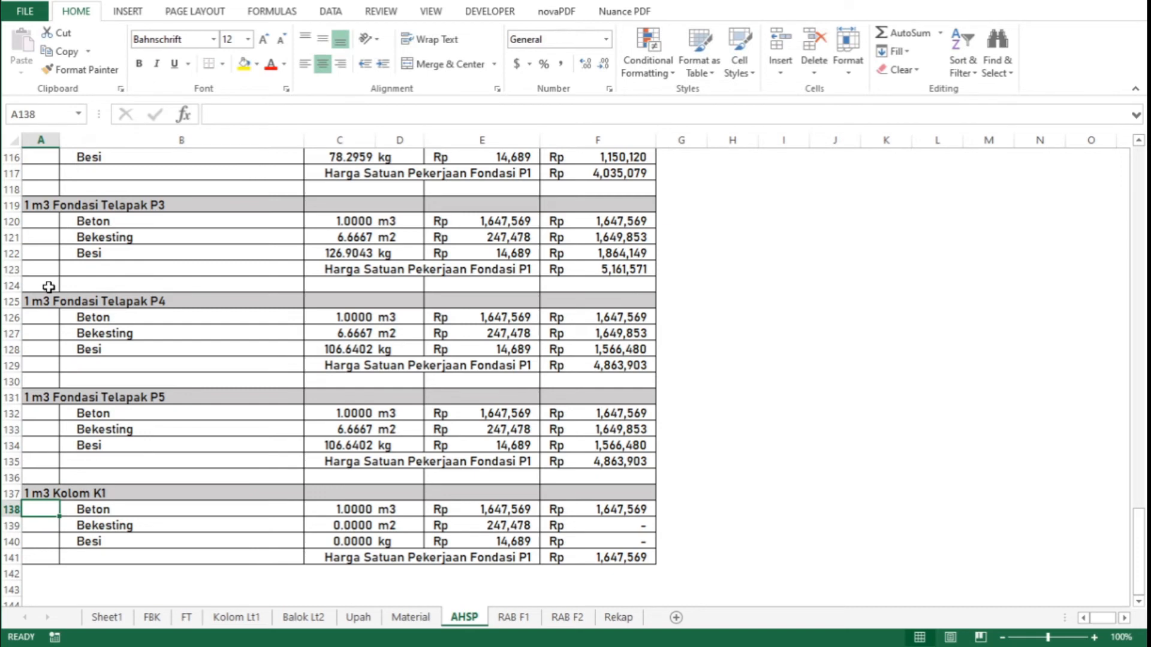
Link the Kolom K1 Bekesting coefficient in C139 to the Kolom Lt1 sheet with ='Kolom Lt1'!AL5
key("Right")
key("Right")
key("Right")
key("Left")
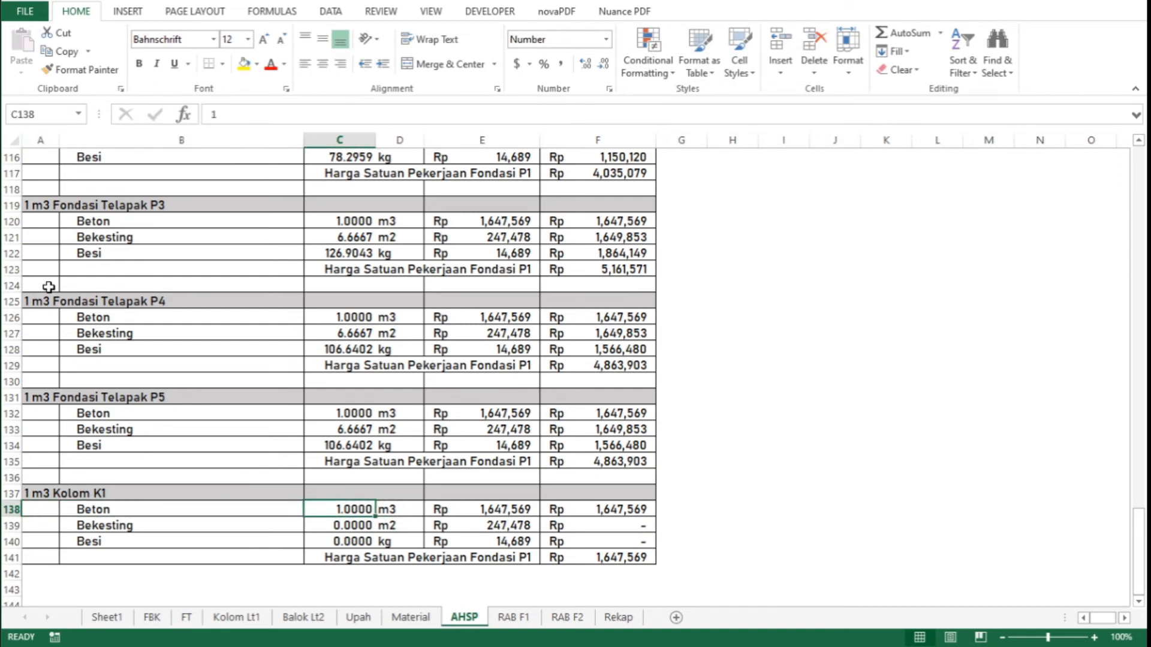
key("Down")
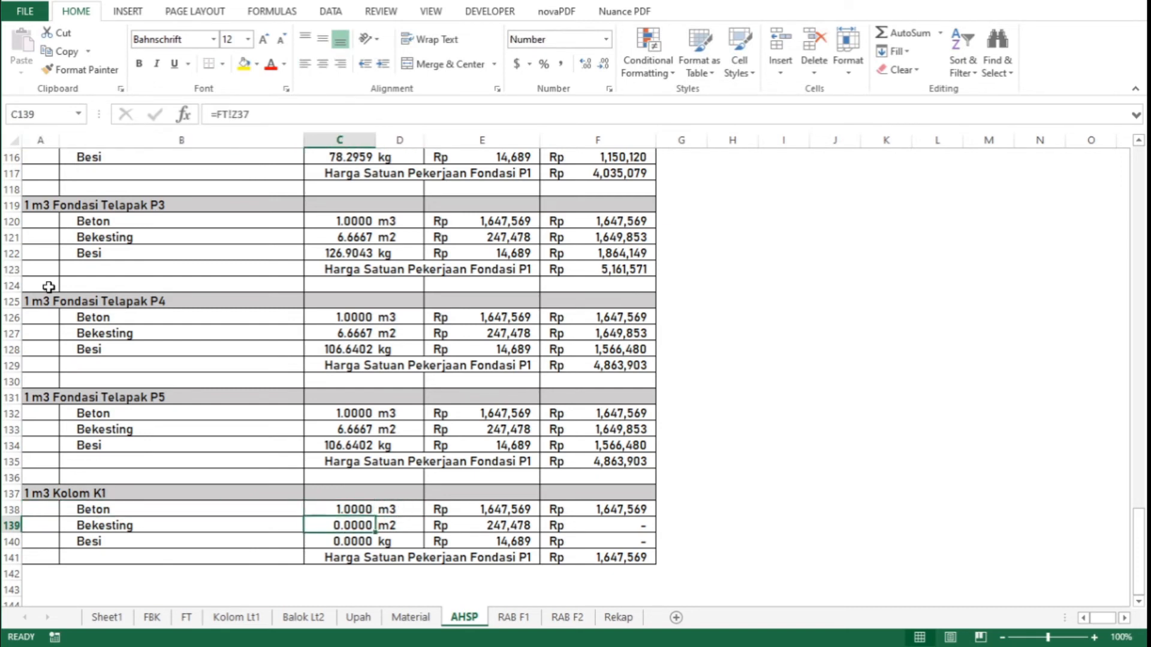
key("F2")
key("BackSpace")
key("BackSpace")
key("BackSpace")
key("BackSpace")
key("BackSpace")
key("BackSpace")
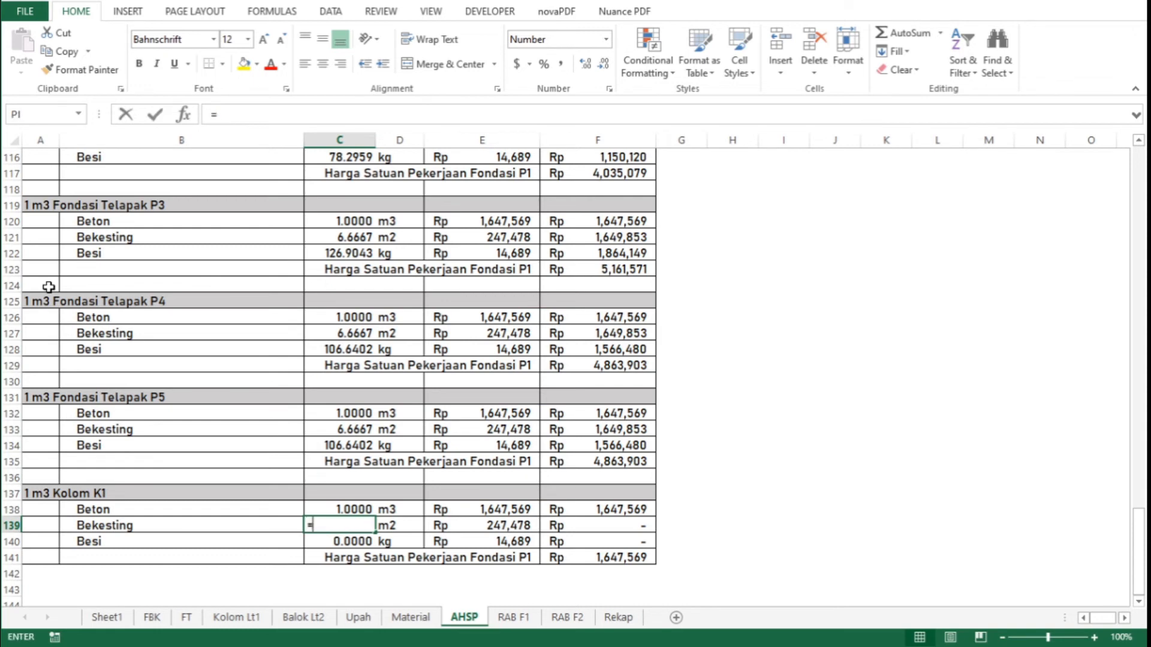
left_click(256, 618)
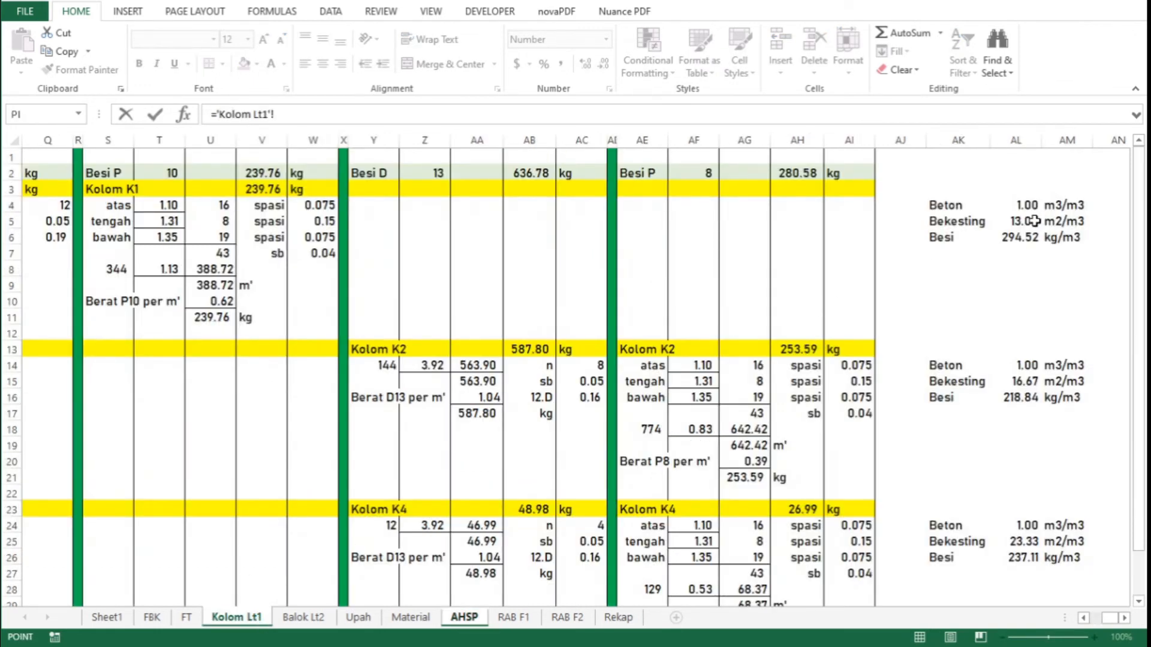
left_click(1035, 223)
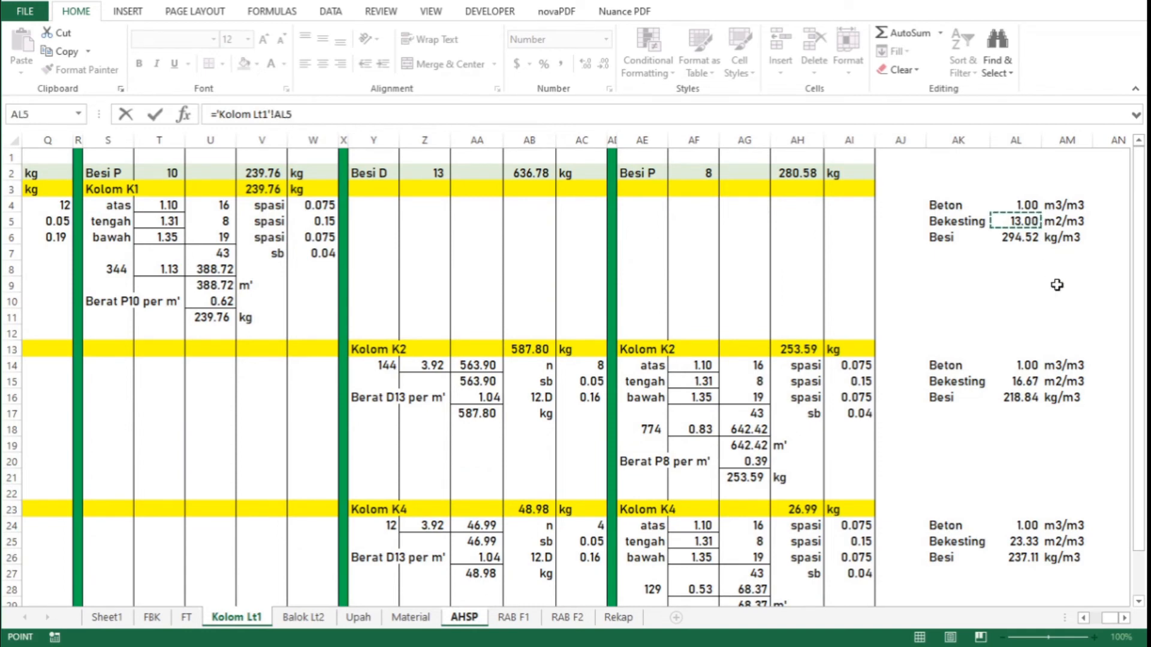
key("Return")
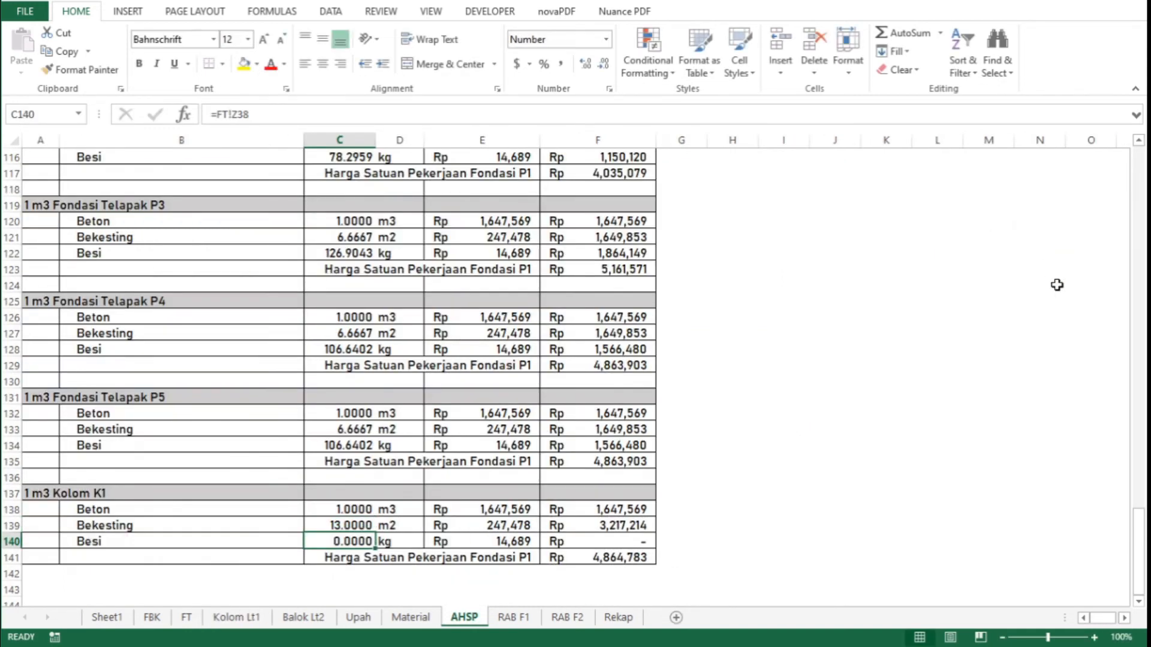
Link the Kolom K1 Besi coefficient in C140 to the Kolom Lt1 sheet with ='Kolom Lt1'!AL6
key("F2")
type("=")
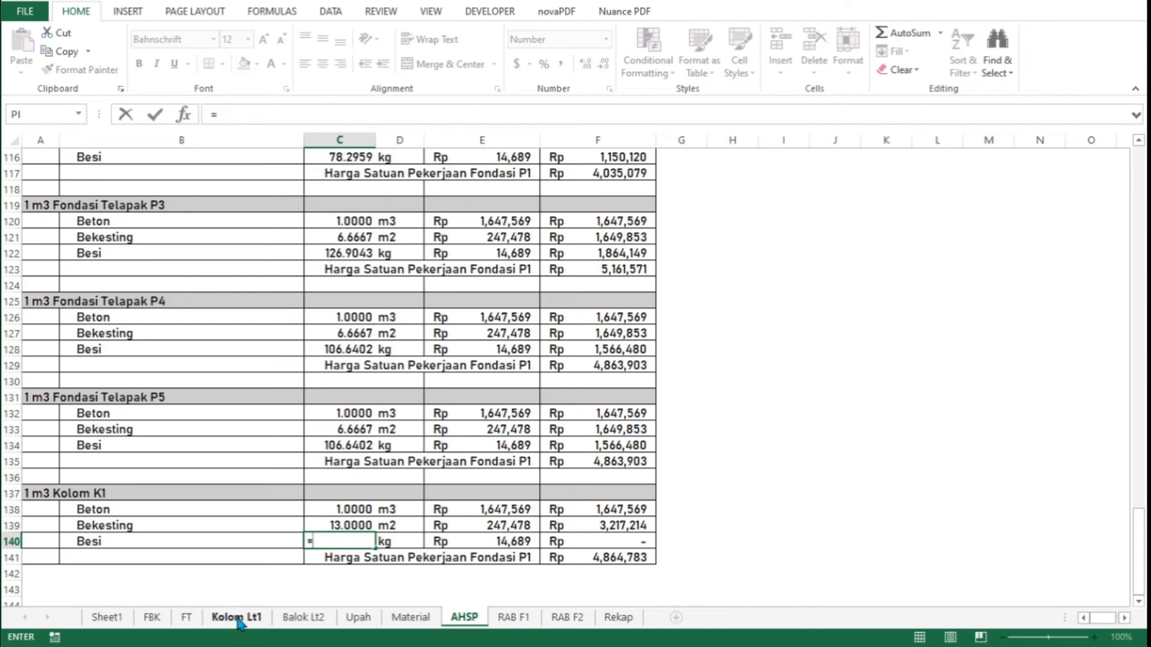
left_click(237, 619)
left_click(1021, 239)
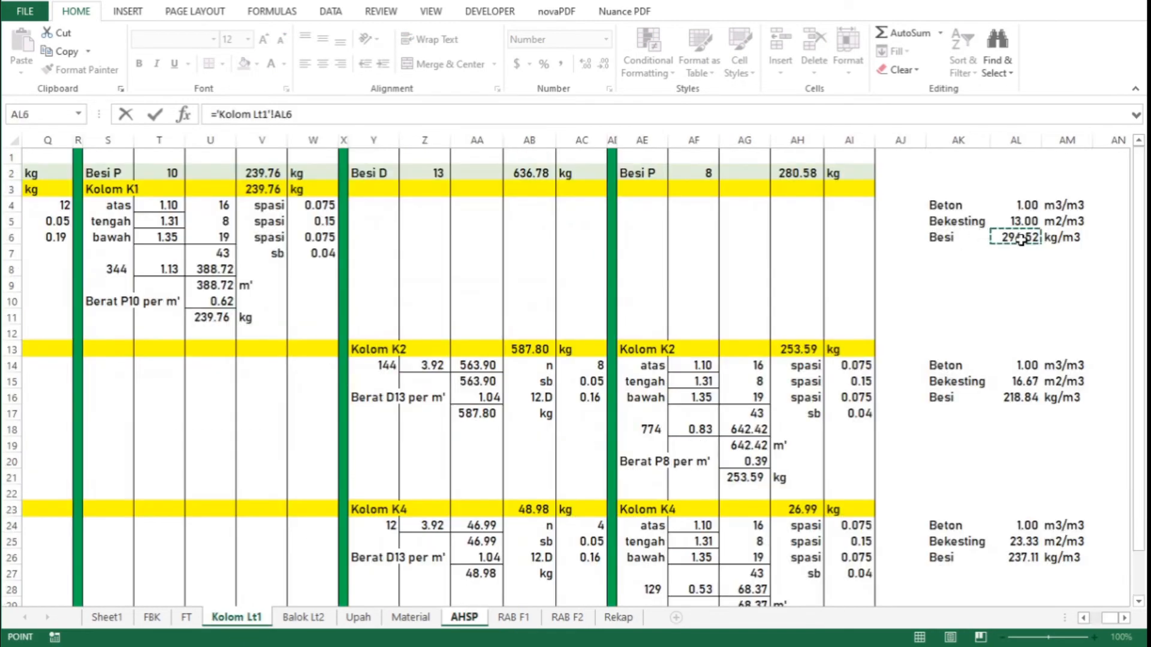
key("Return")
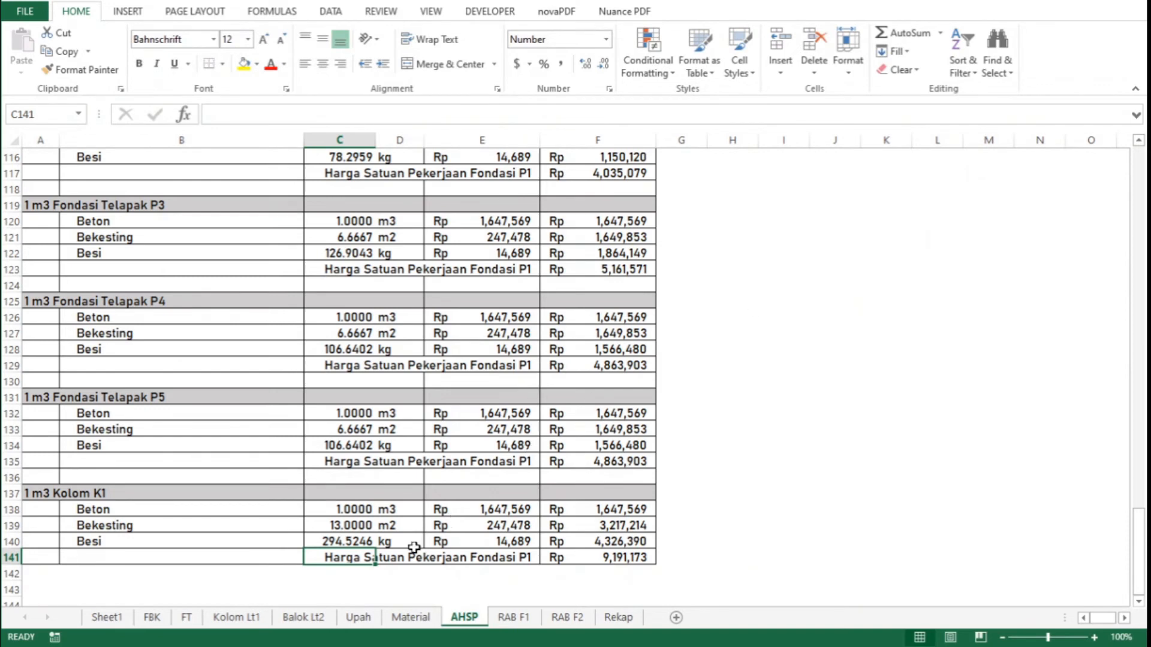
Change the total label of the Kolom K1 block in E141 to "Harga Satuan Pekerjaan Kolom K1"
left_click(458, 557)
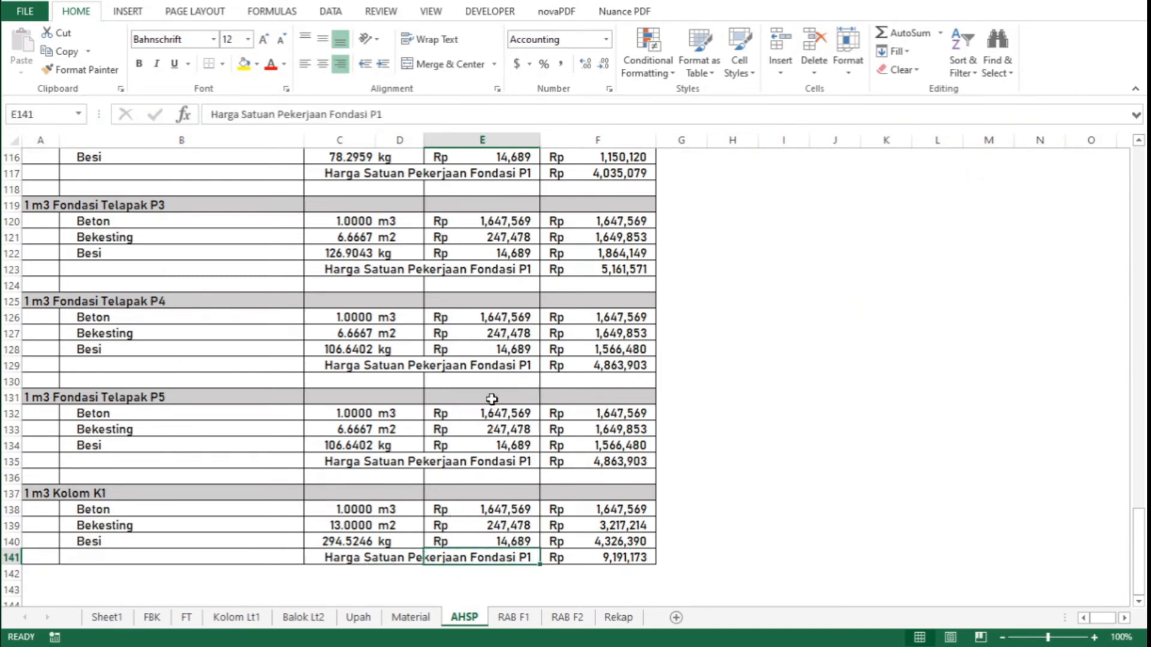
left_click(439, 114)
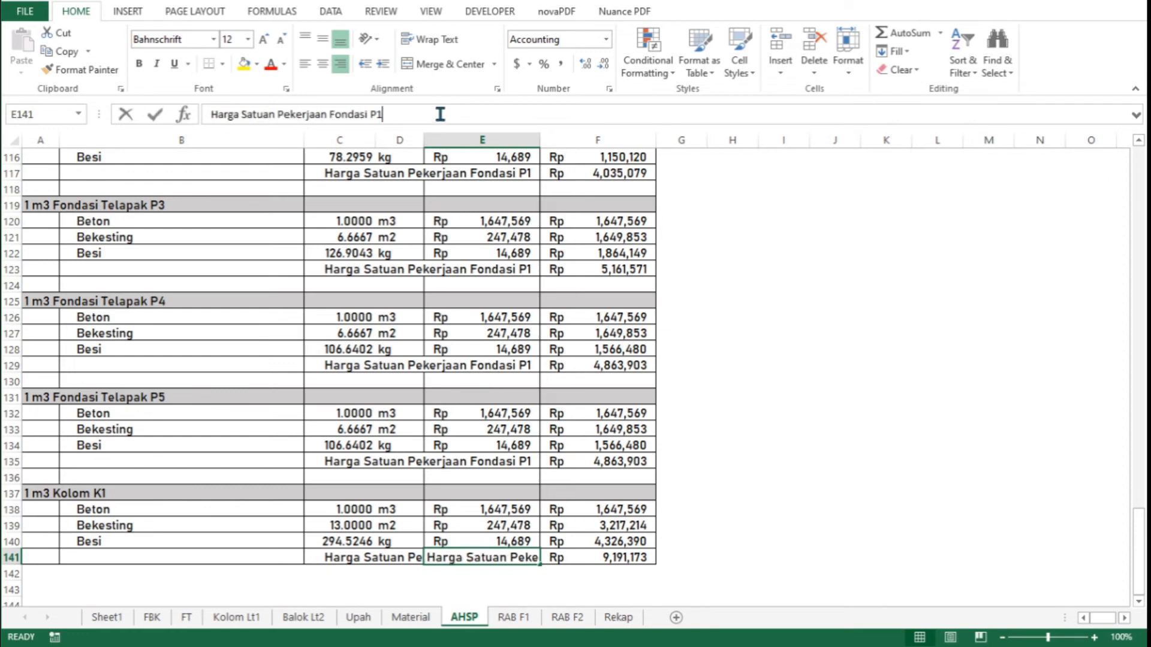
key("ctrl+shift+Left")
key("ctrl+shift+Left")
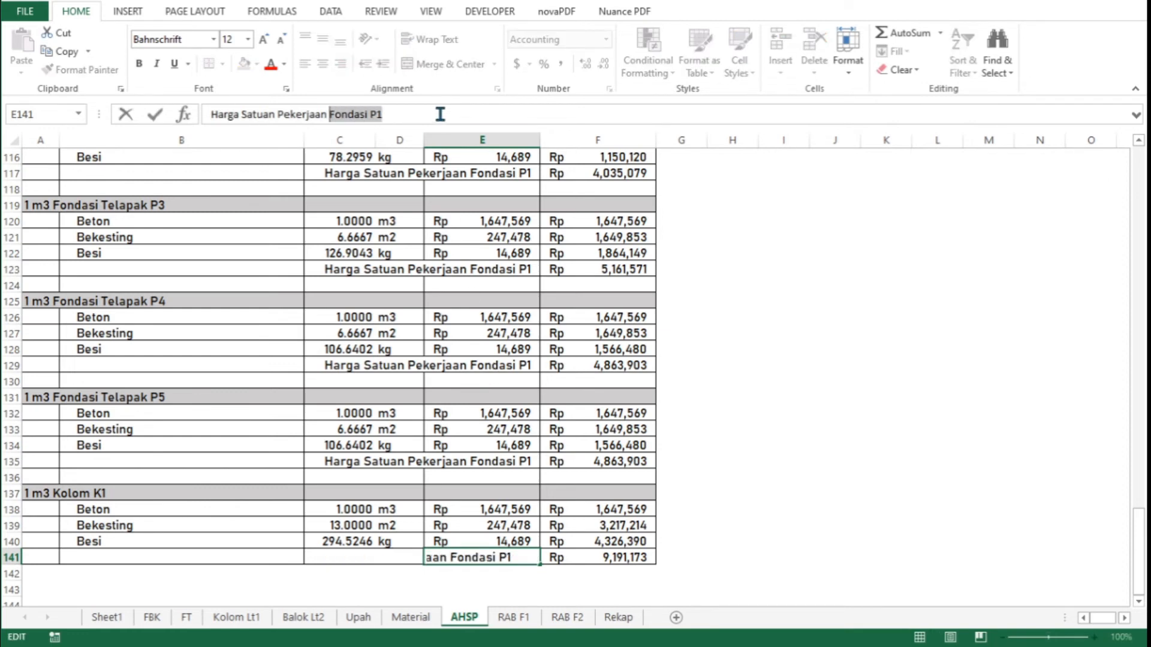
type("KO")
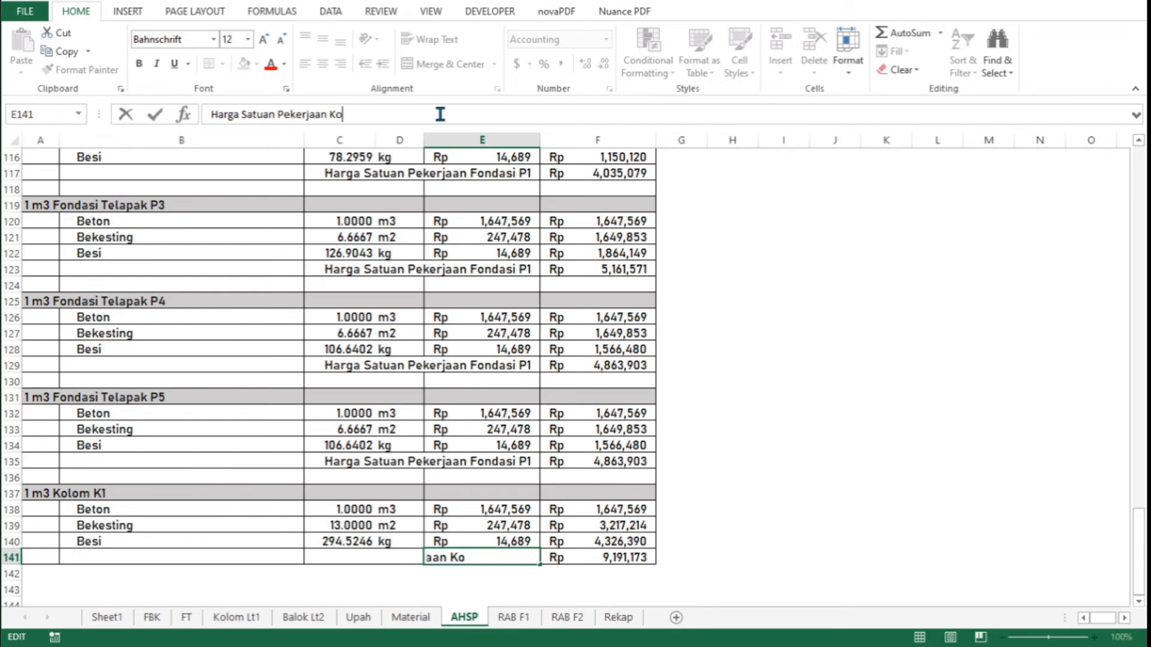
type("lom K1")
key("Return")
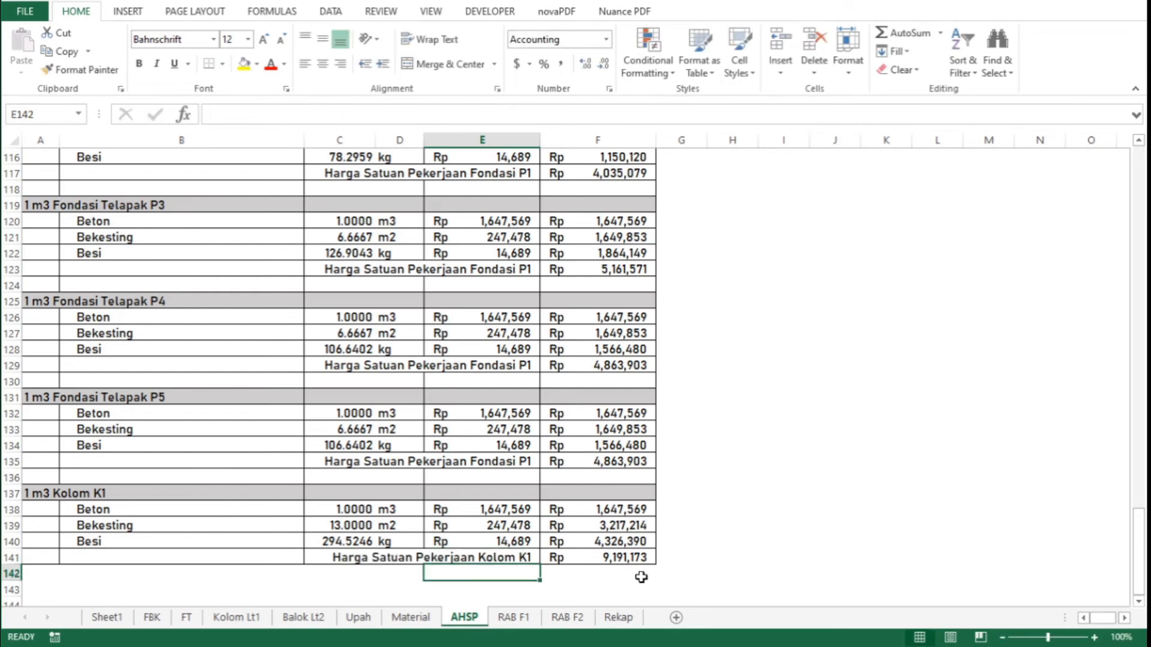
Correct the total label of the Fondasi Telapak P5 block in E135 to "Harga Satuan Pekerjaan Fondasi P5"
left_click(477, 465)
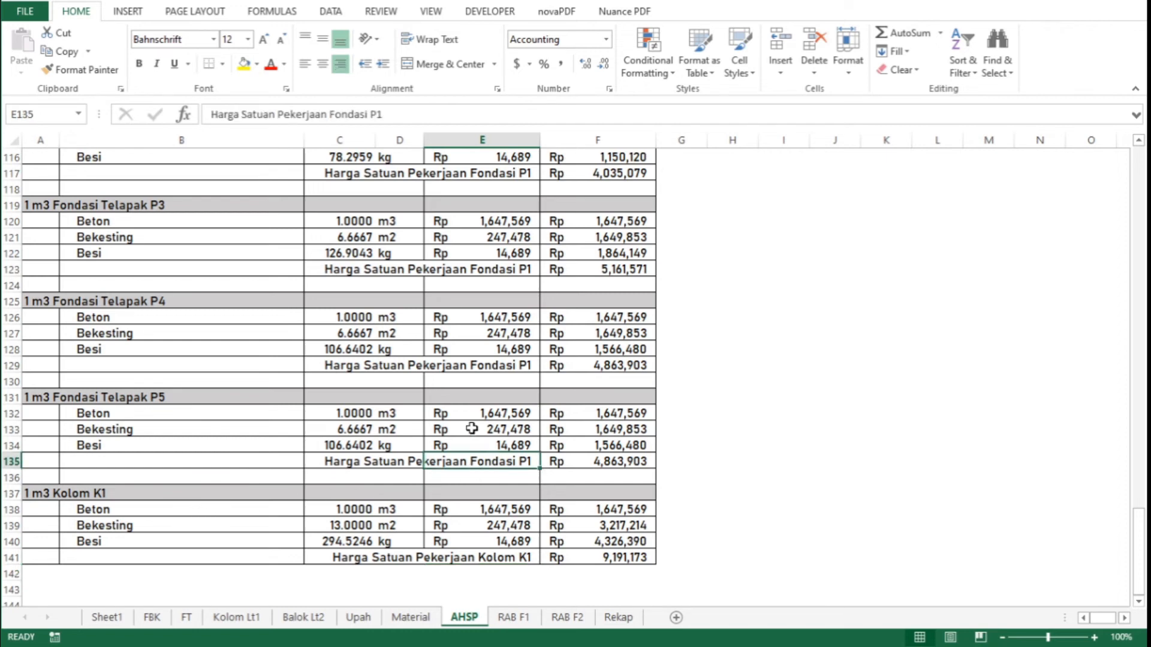
left_click(449, 113)
key("BackSpace")
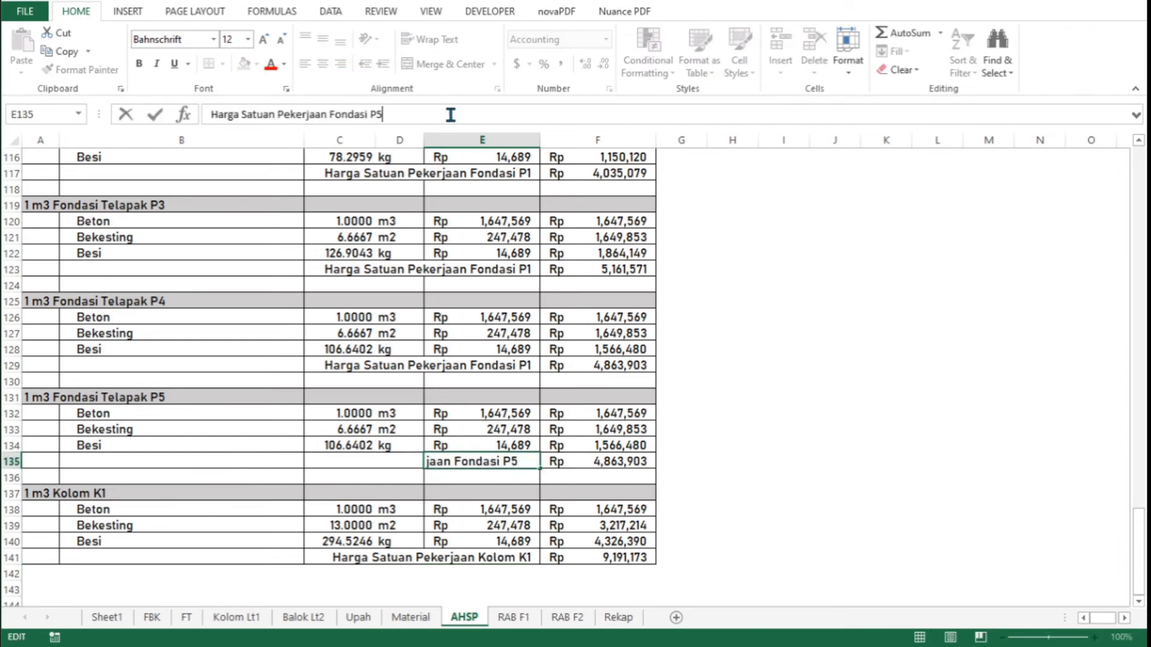
key("Return")
Correct the total label of the Fondasi Telapak P4 block in E129 to "Harga Satuan Pekerjaan Fondasi P4"
key("Up")
key("Up")
key("Up")
key("Up")
key("Up")
key("Up")
key("Up")
key("Up")
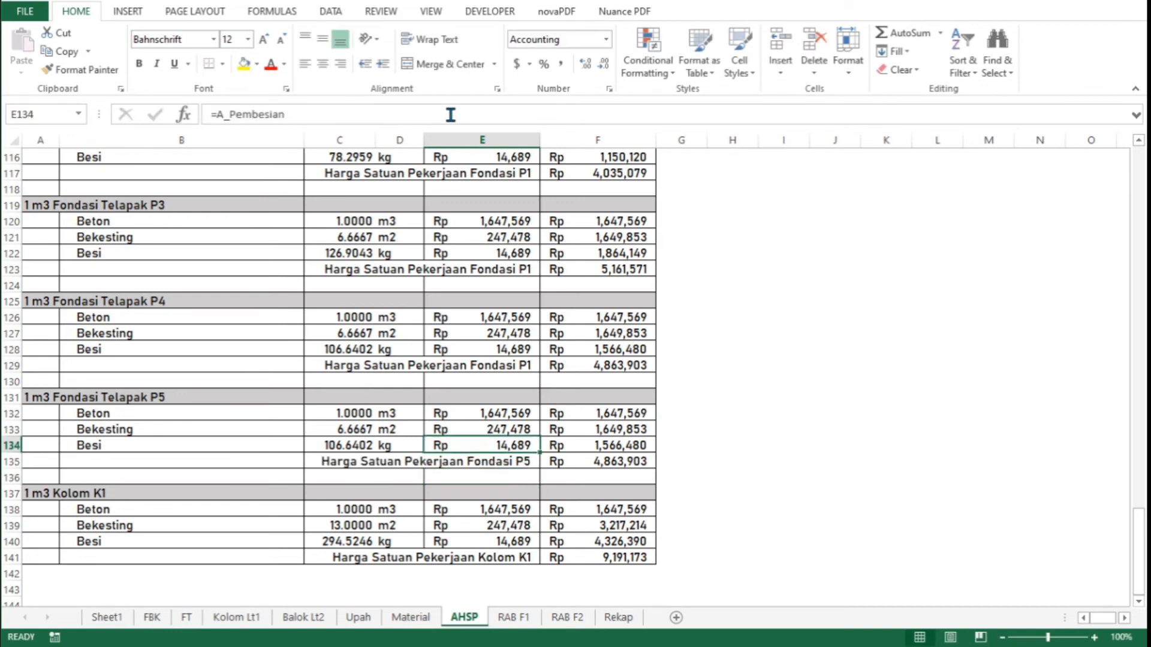
key("Down")
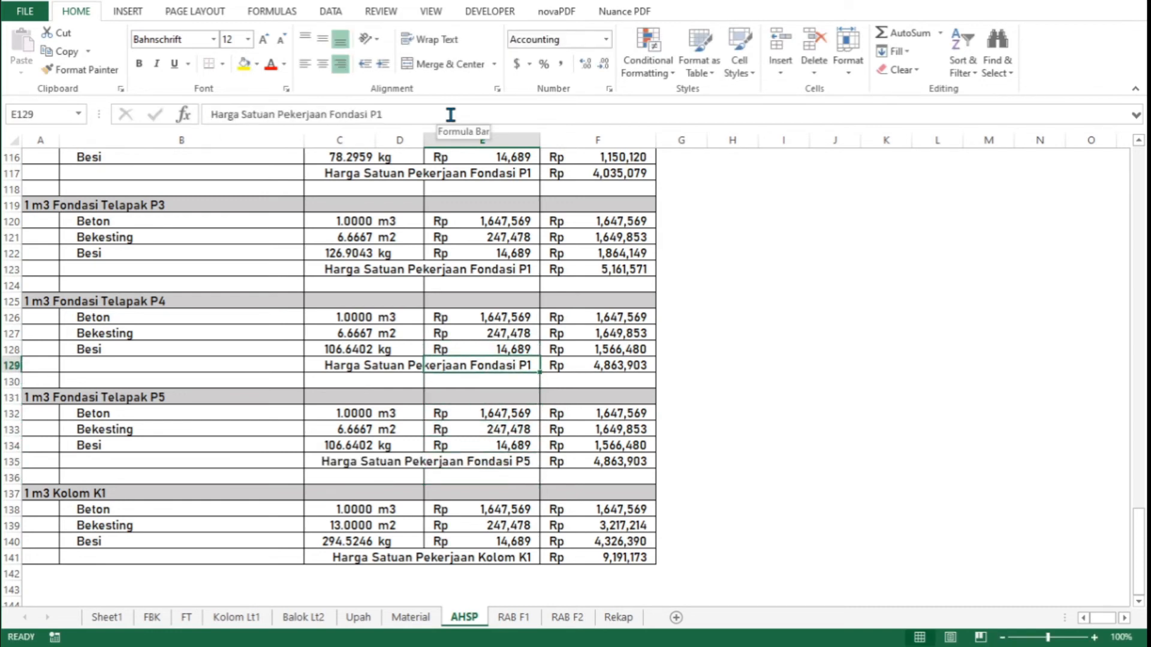
left_click(449, 113)
key("BackSpace")
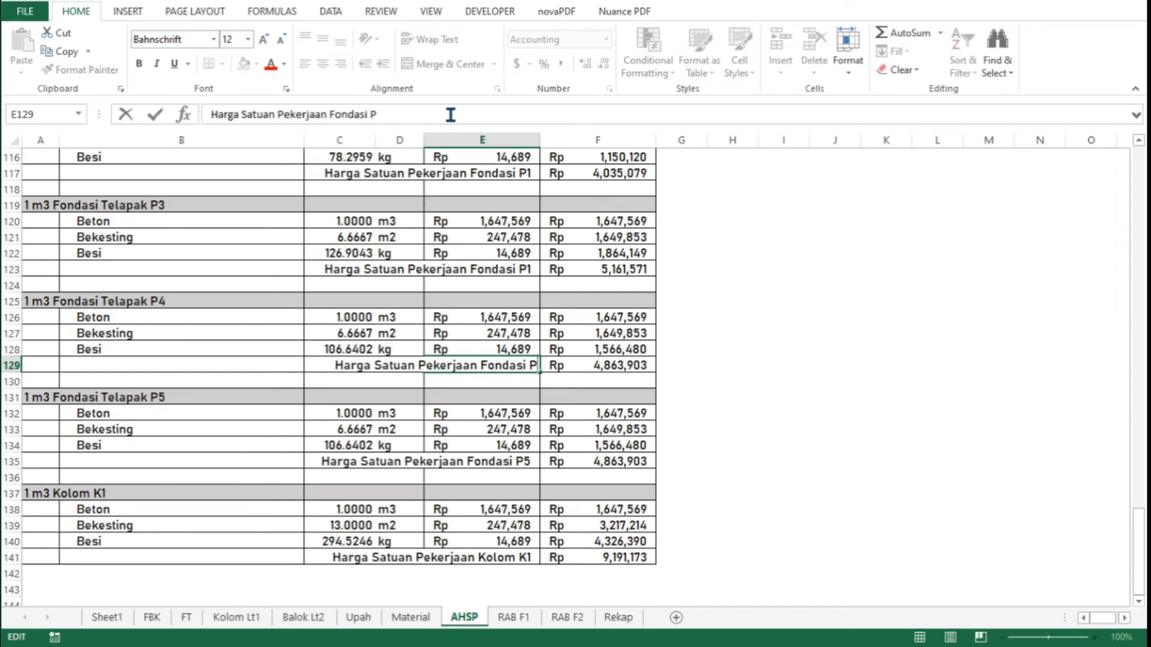
type("4")
key("Return")
Correct the total label of the Fondasi Telapak P3 block in E123 to "Harga Satuan Pekerjaan Fondasi P3"
key("Up")
key("Up")
key("Up")
key("Up")
key("Up")
key("Up")
key("Up")
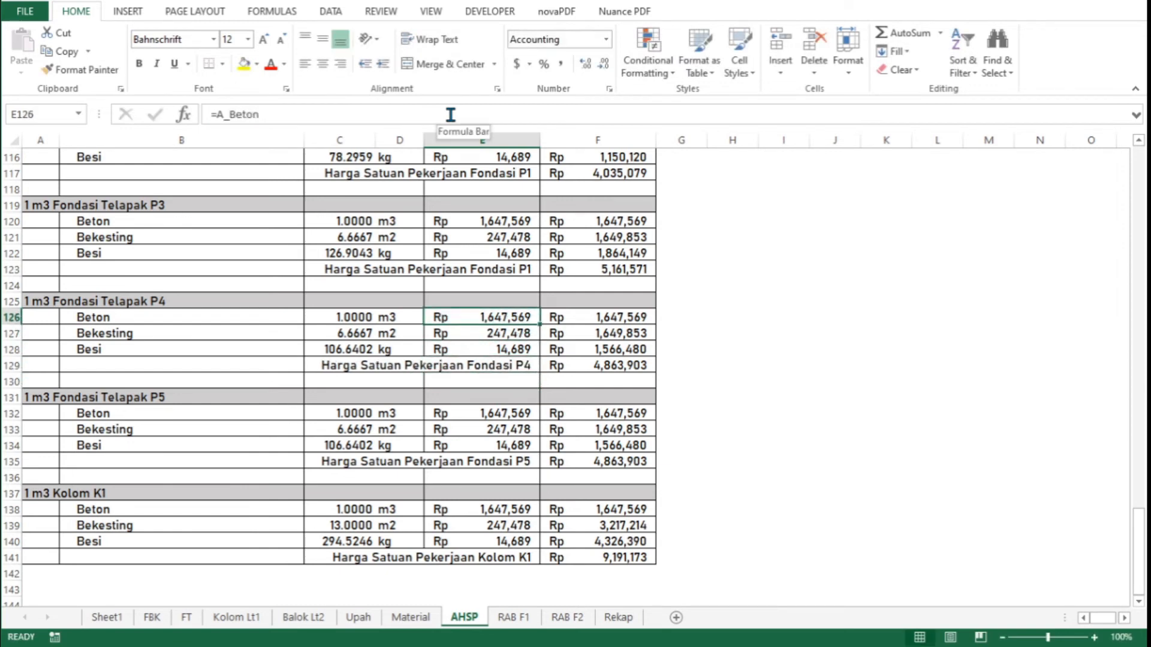
left_click(451, 114)
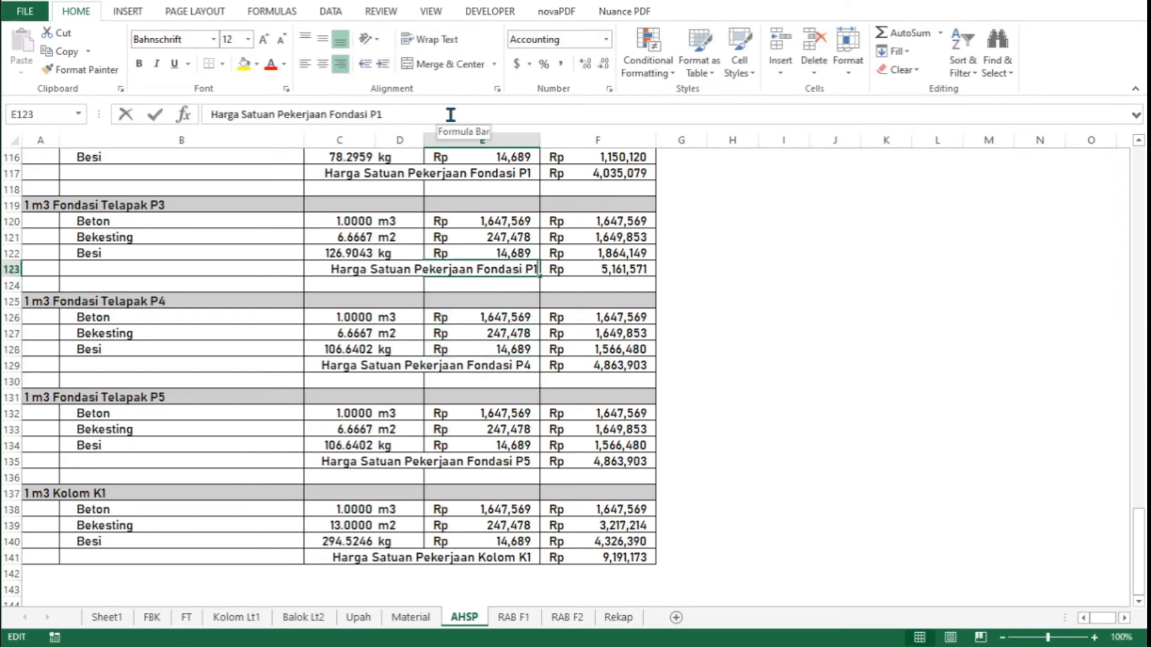
key("BackSpace")
type("3")
key("Return")
Correct the total label in E117, above the P3 block, to "Harga Satuan Pekerjaan Fondasi P2"
key("Up")
key("Up")
key("Up")
key("Up")
key("Up")
key("Up")
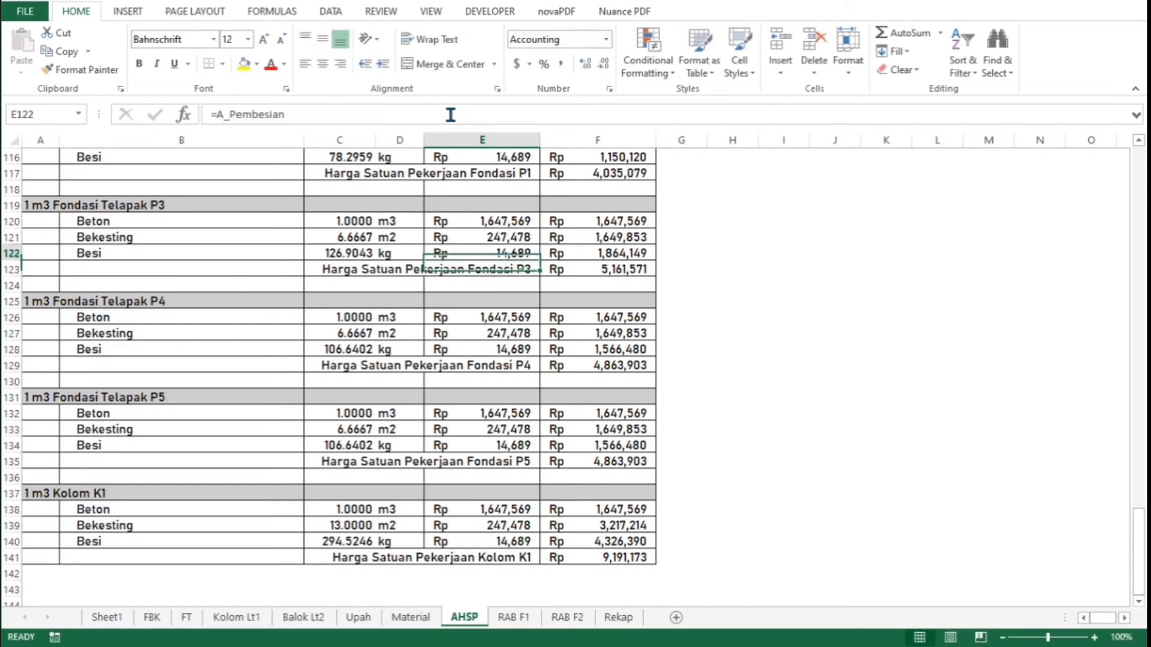
key("Up")
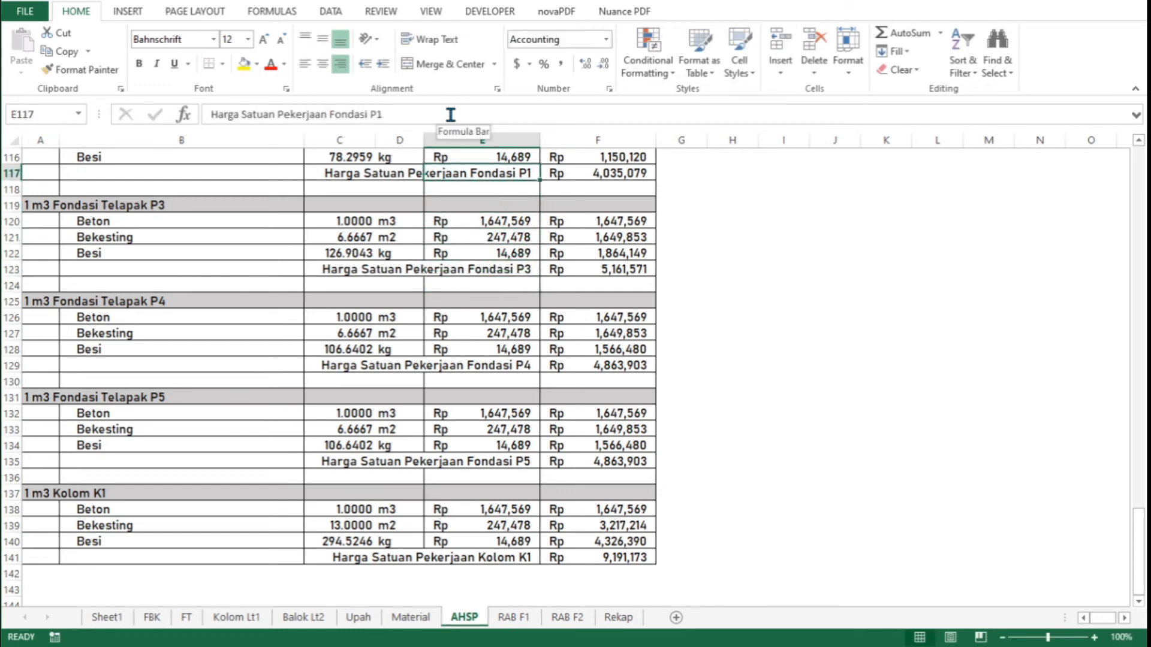
left_click(450, 115)
key("BackSpace")
type("2")
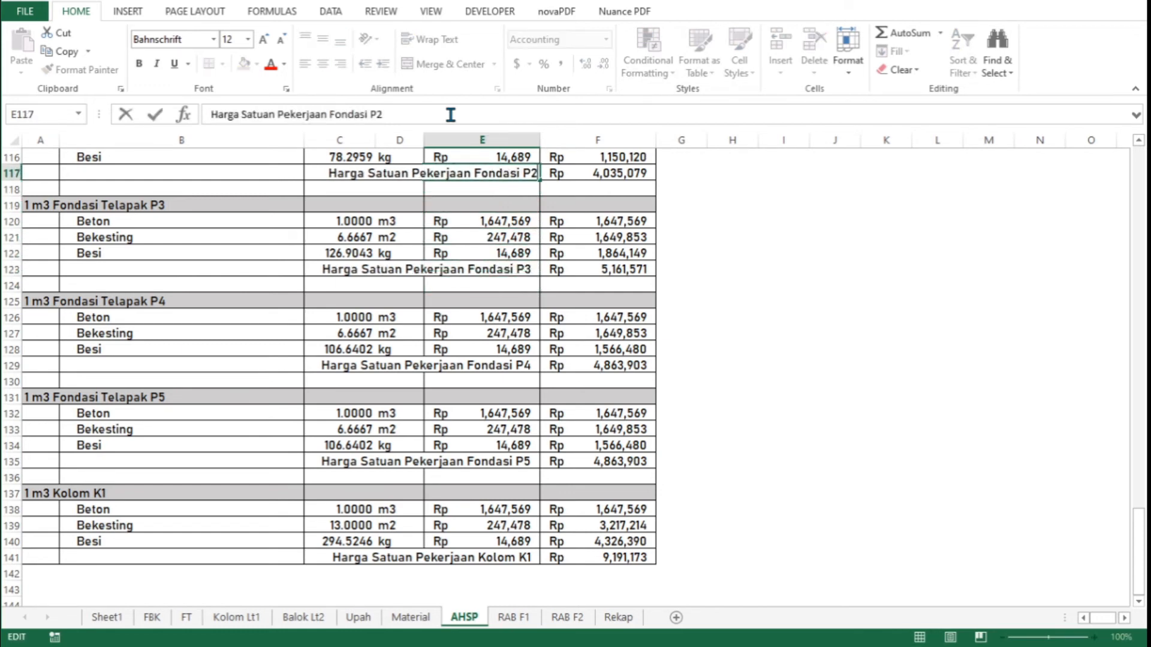
key("Return")
Copy the Kolom K1 analysis block, rows 136 to 141, and paste it twice below, at rows 142 and 148
key("Down")
key("Down")
key("Down")
key("Down")
key("Down")
key("Down")
key("Down")
key("Down")
key("Down")
key("Down")
key("Down")
key("Down")
key("Down")
key("Down")
key("Down")
key("Down")
key("Down")
key("Down")
key("Down")
key("Down")
key("Down")
key("Down")
key("Down")
key("Down")
key("Down")
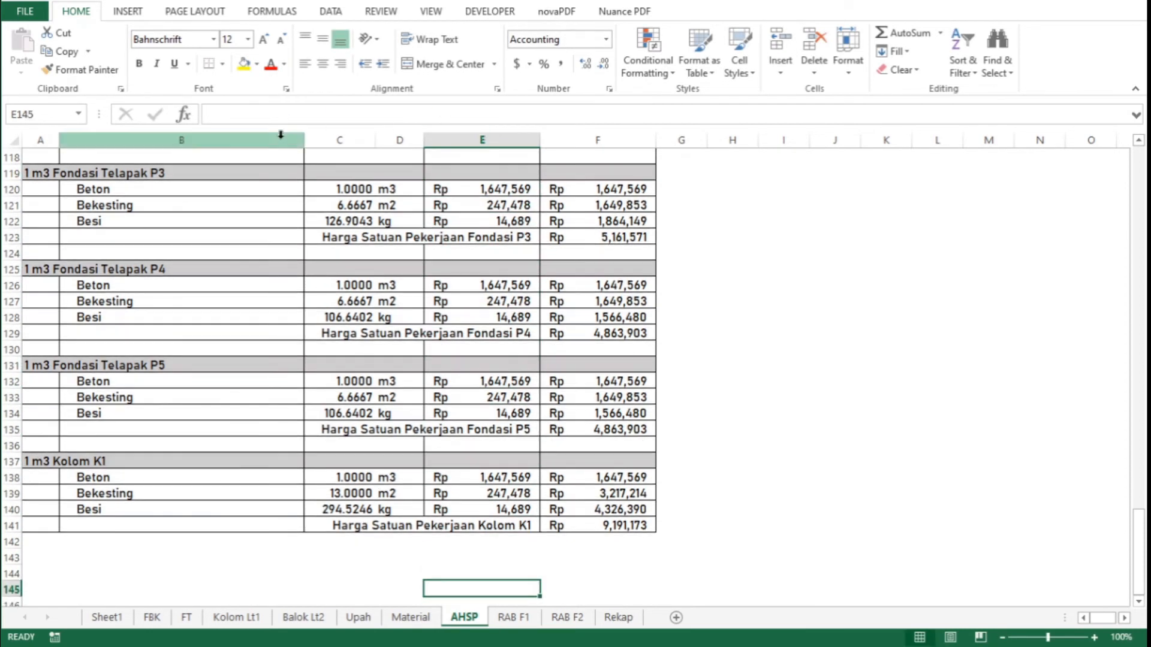
left_click_drag(9, 445, 9, 525)
key("ctrl+c")
key("Down")
key("Down")
key("Down")
key("Down")
key("Down")
key("Down")
key("Down")
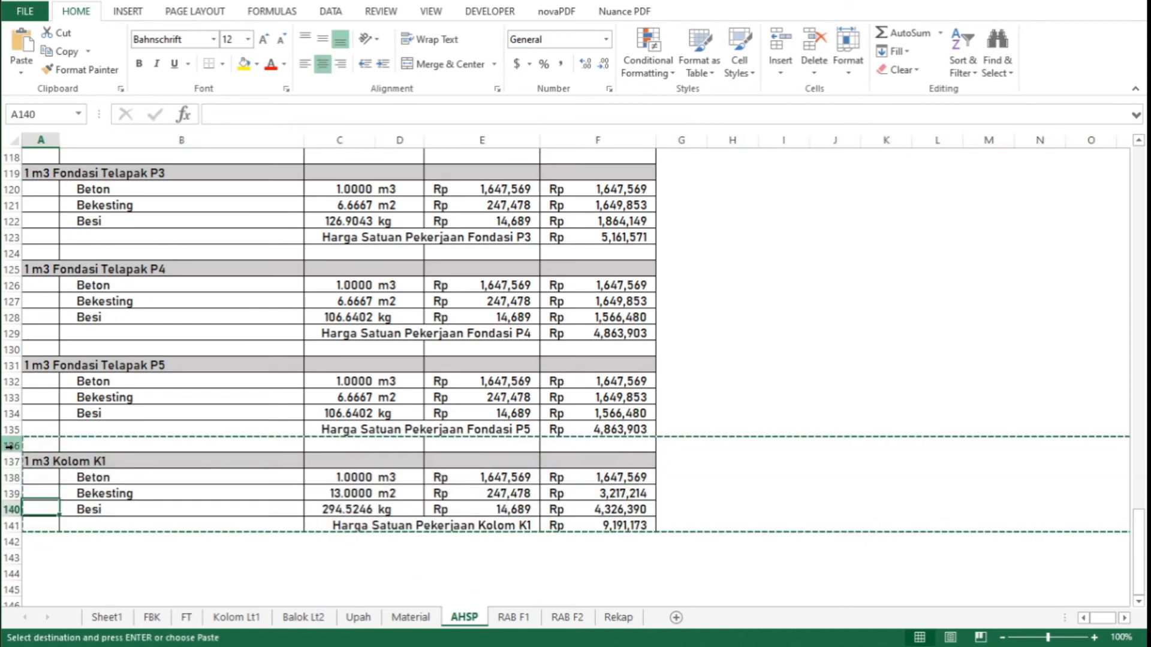
key("ctrl+v")
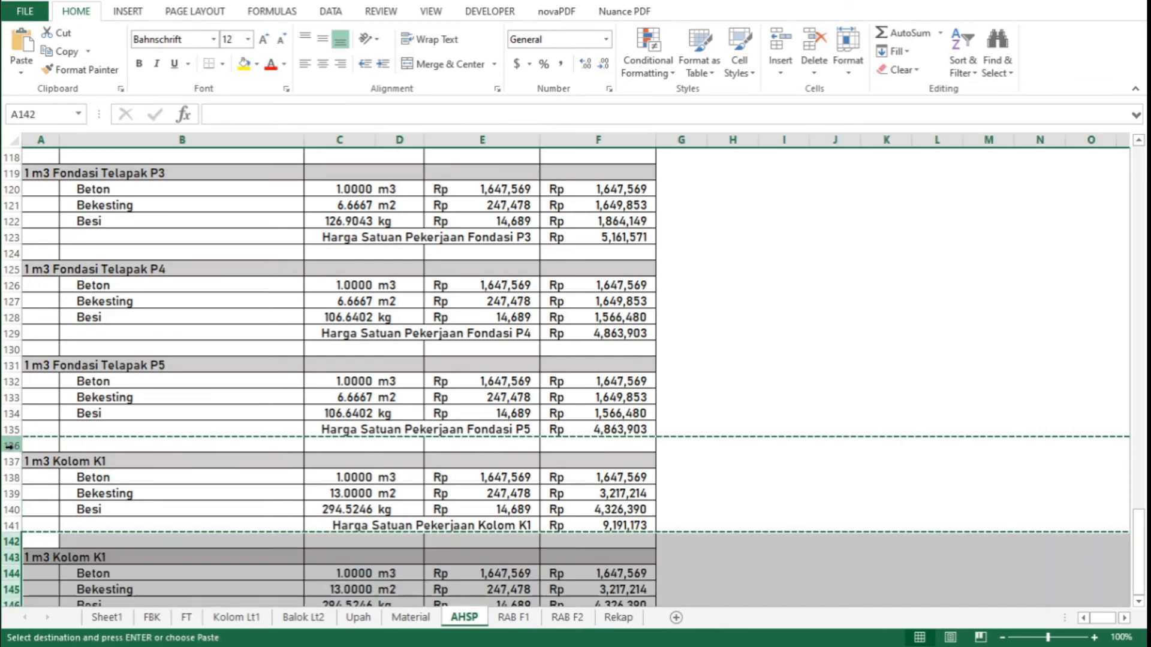
key("Down")
key("Down")
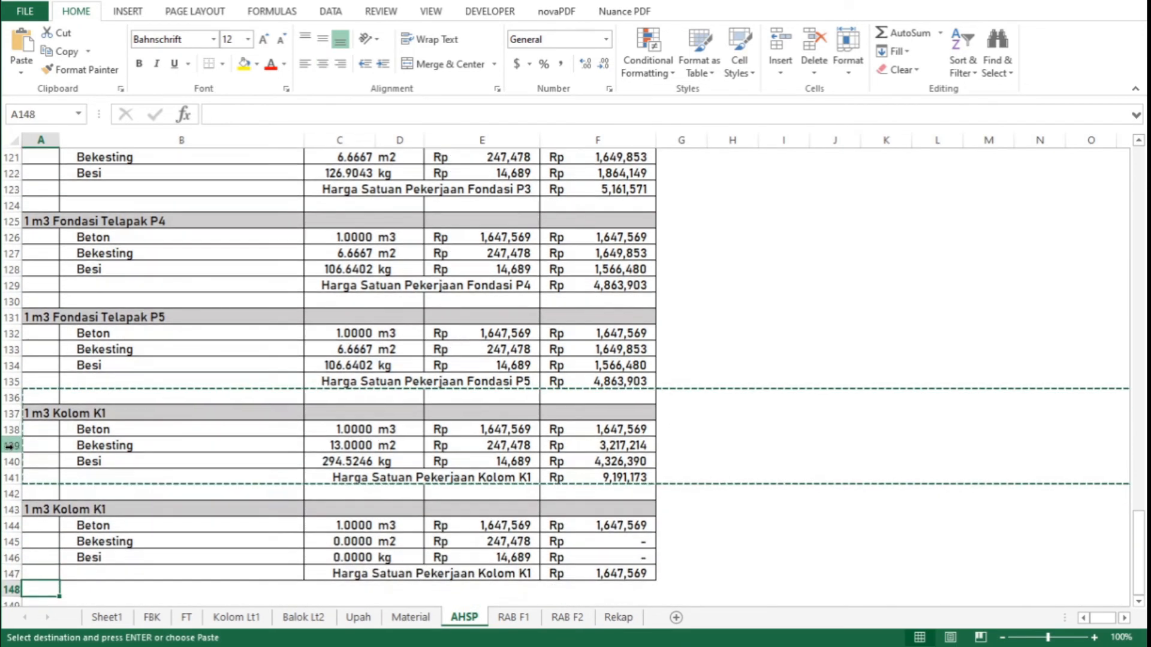
Rename the first copied block's heading in A143 to "1 m3 Kolom K2"
key("Up")
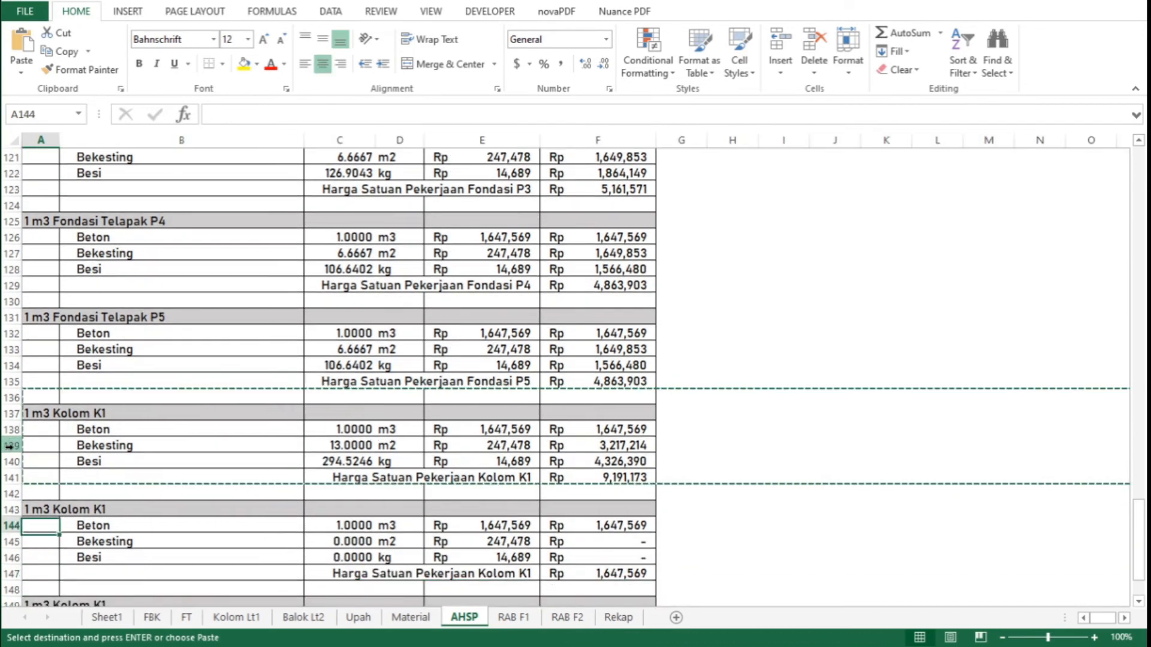
key("Up")
key("Up")
key("Up")
key("Up")
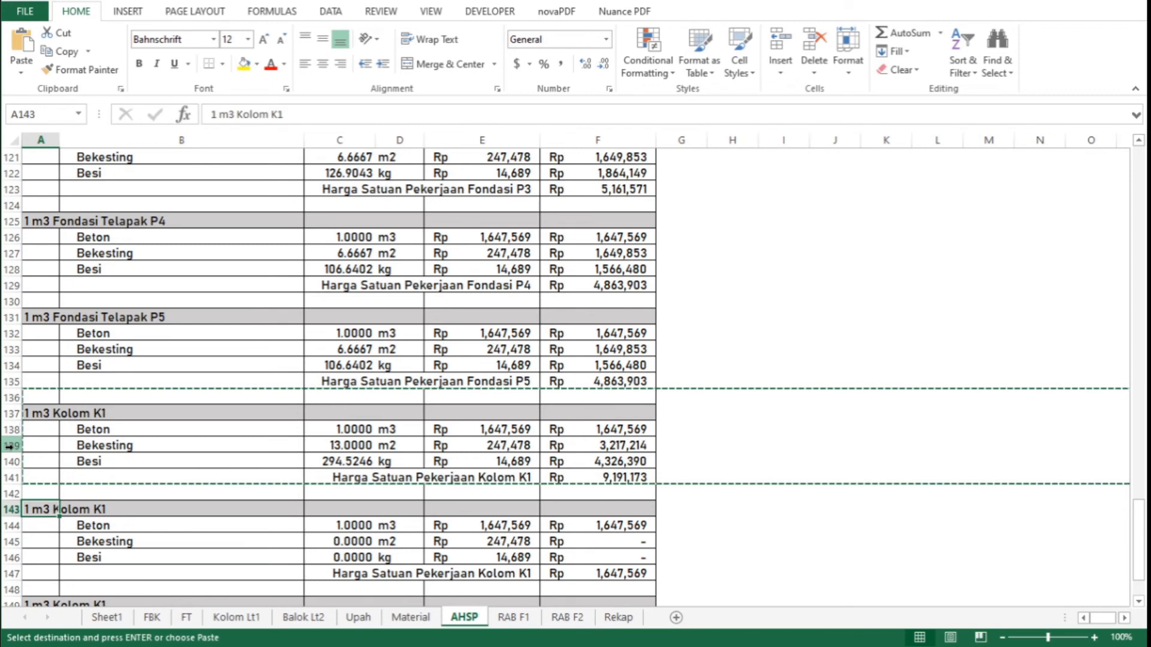
left_click(348, 115)
key("BackSpace")
key("Return")
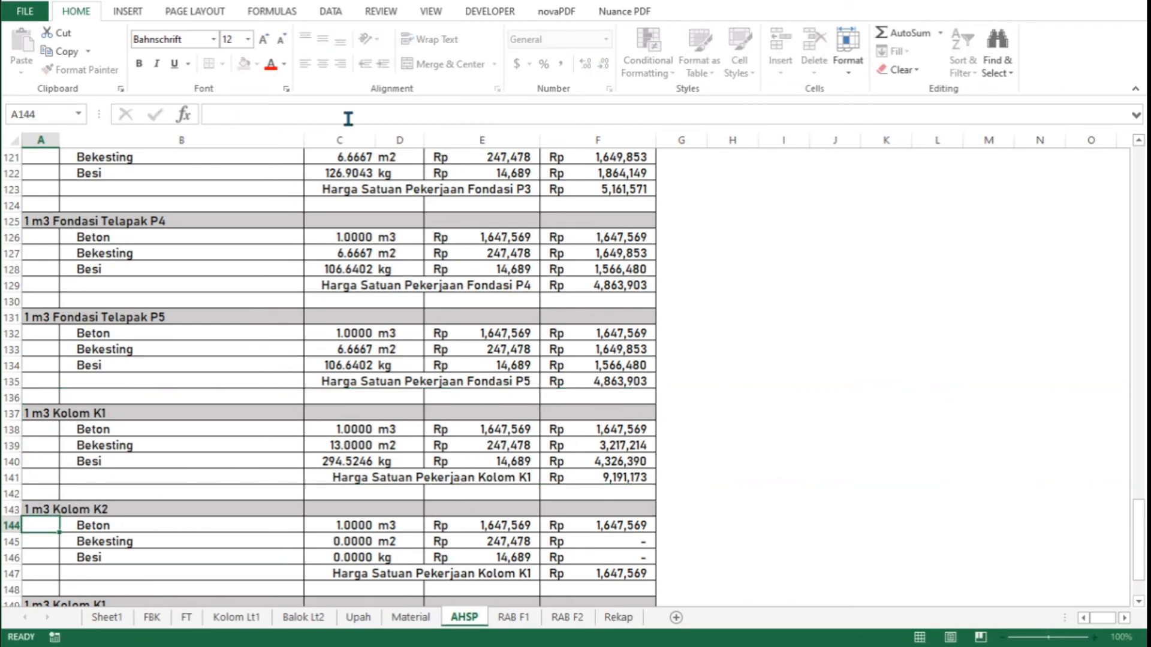
Rename the second copied block's heading in A149 to "1 m3 Kolom K3"
key("Down")
key("Down")
key("Down")
key("Down")
key("Down")
key("Down")
key("Down")
key("Down")
key("Down")
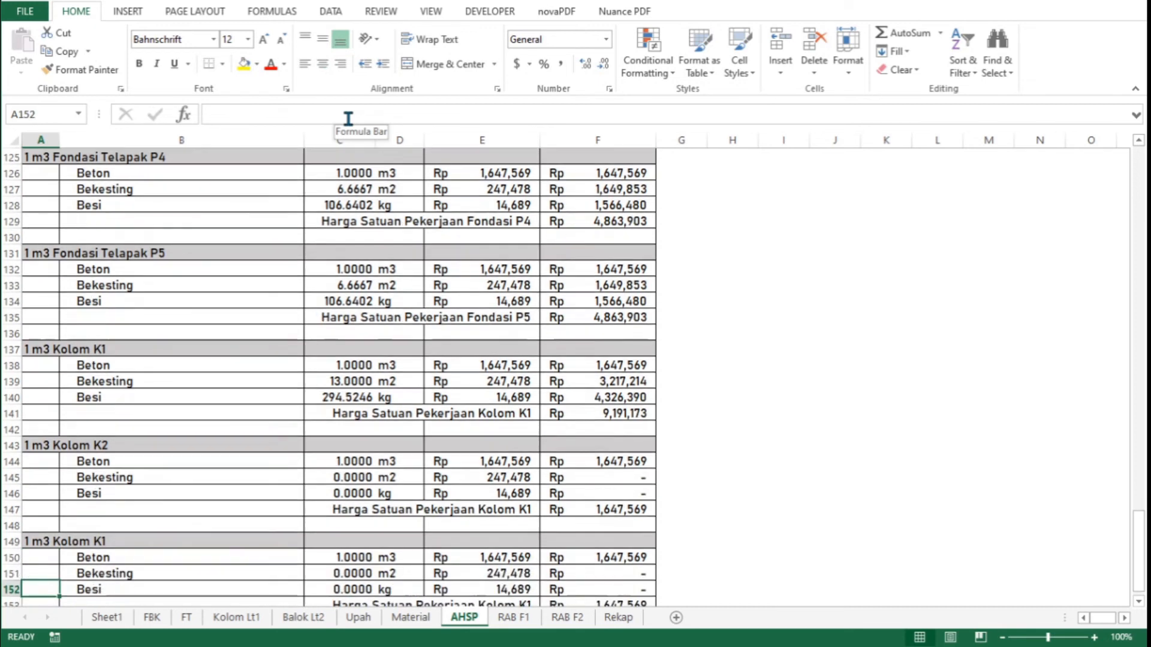
key("Up")
key("Up")
key("Up")
key("Up")
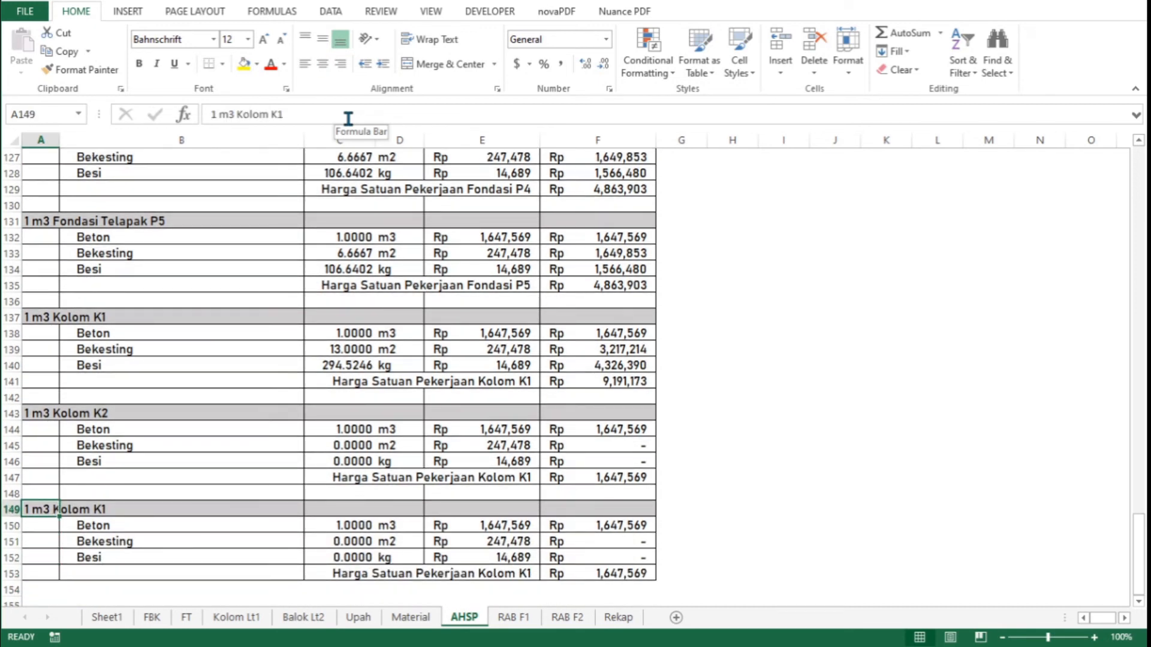
left_click(348, 118)
key("BackSpace")
type("3")
key("Return")
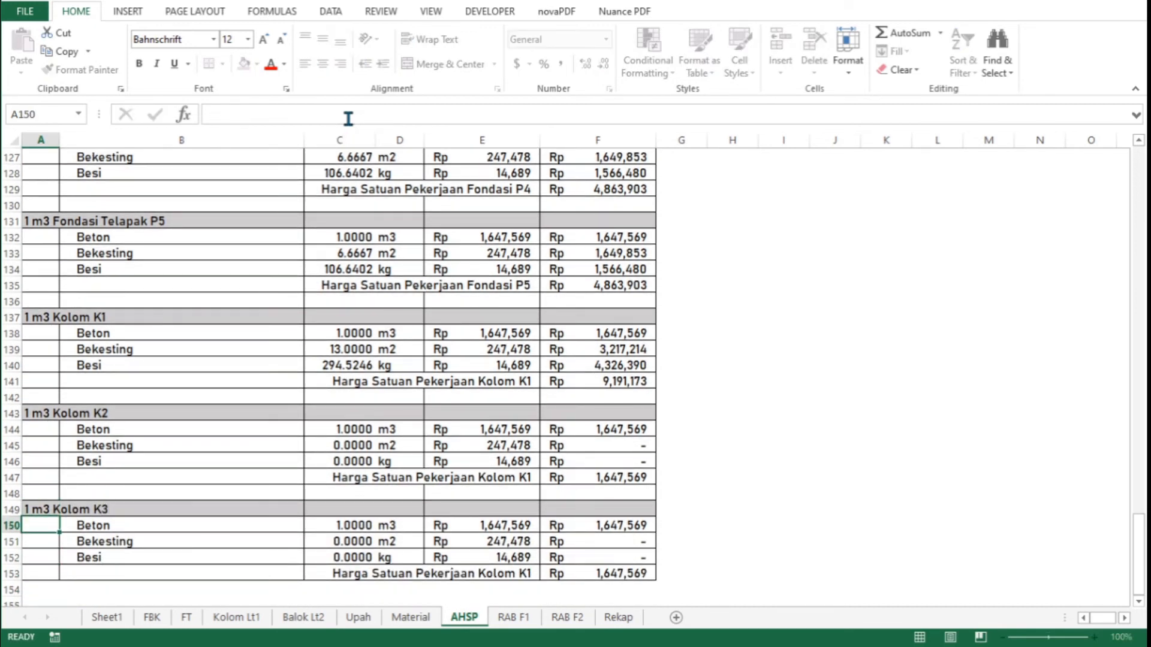
Change the total label of the Kolom K3 block in E153 to "Harga Satuan Pekerjaan Kolom K3"
key("Down")
key("Down")
key("Down")
key("Right")
key("Right")
key("Right")
key("Right")
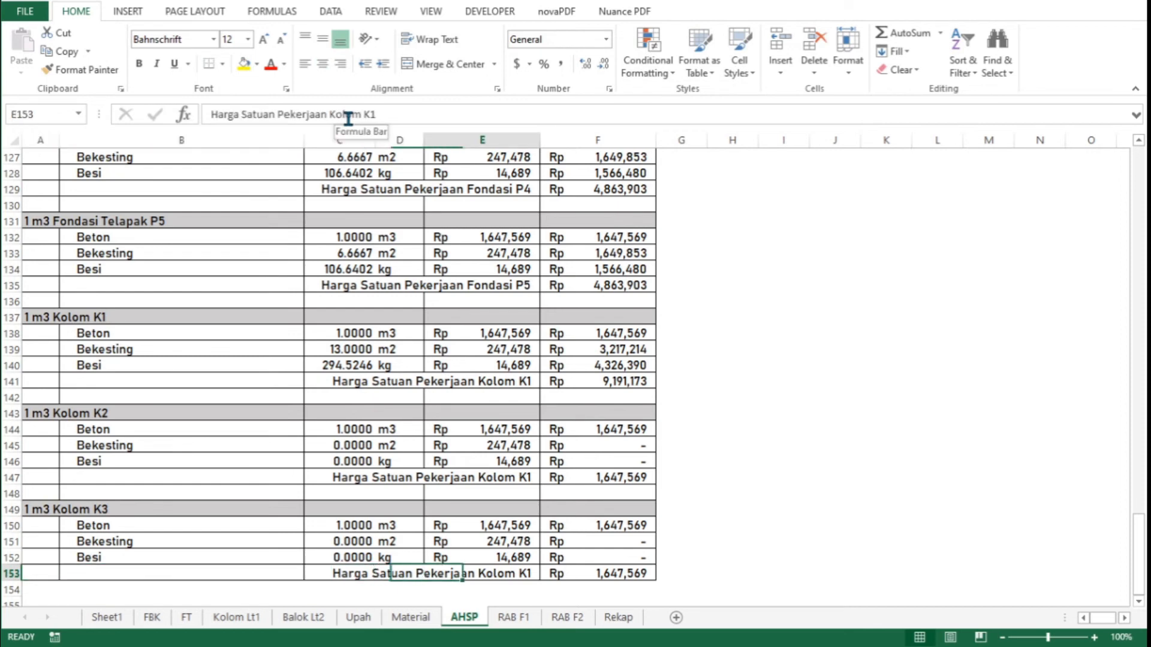
left_click(427, 116)
key("BackSpace")
type("3")
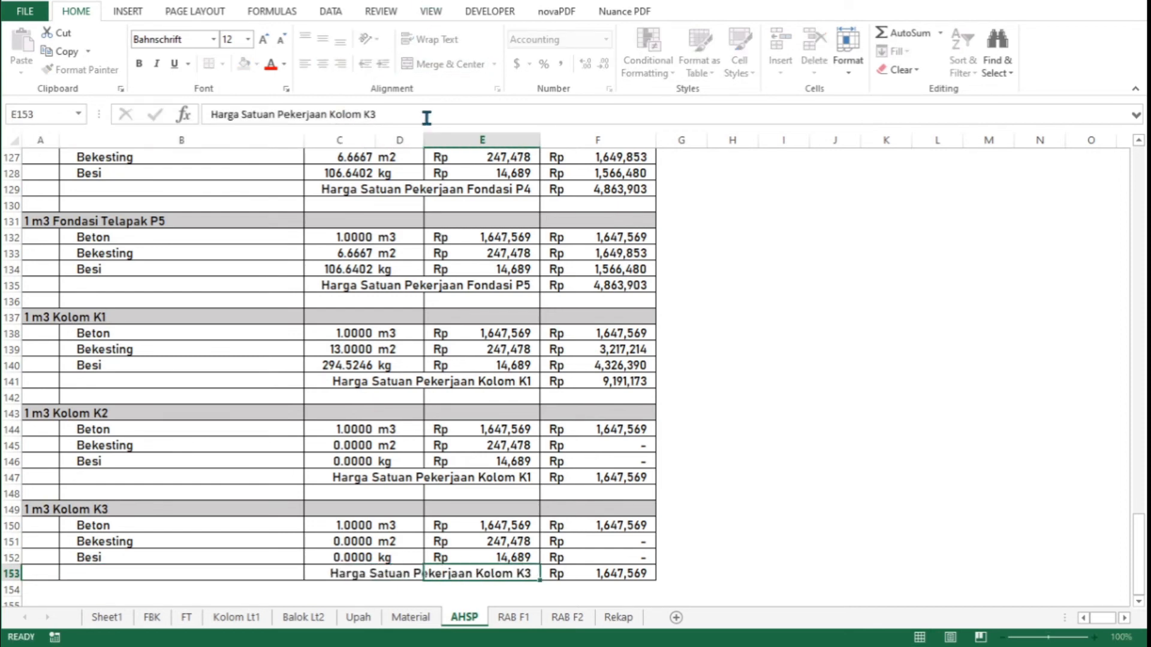
key("Return")
Change the total label of the Kolom K2 block in E147 to "Harga Satuan Pekerjaan Kolom K2"
key("Up")
key("Up")
key("Up")
key("Up")
key("Up")
key("Up")
key("Up")
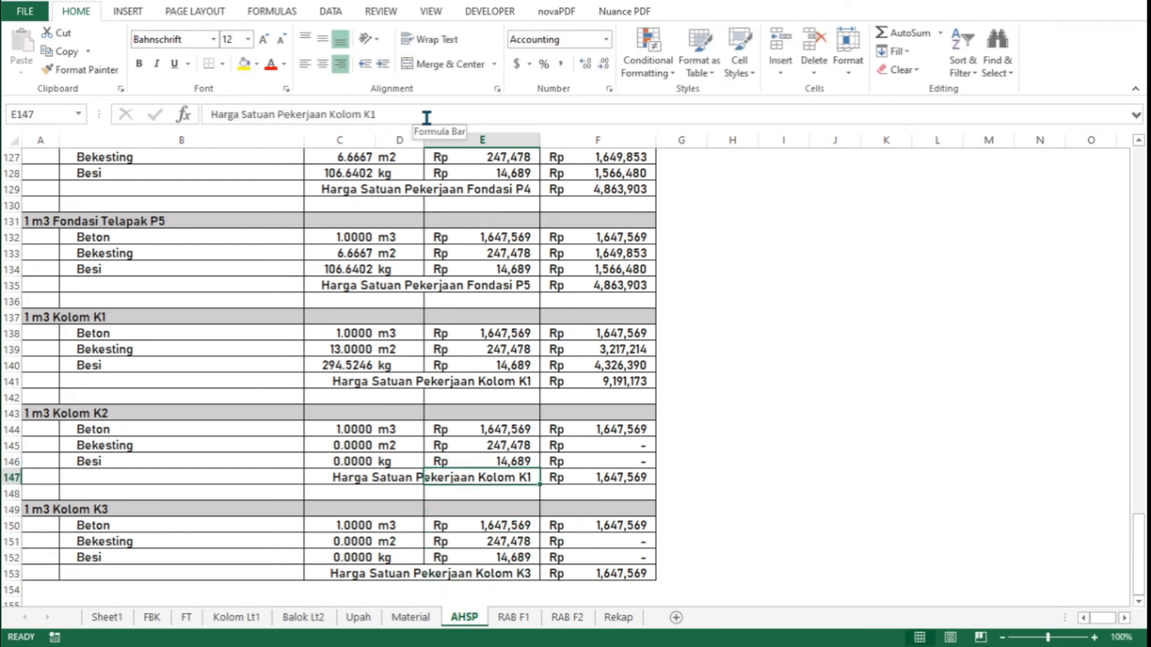
left_click(427, 116)
key("BackSpace")
type("2")
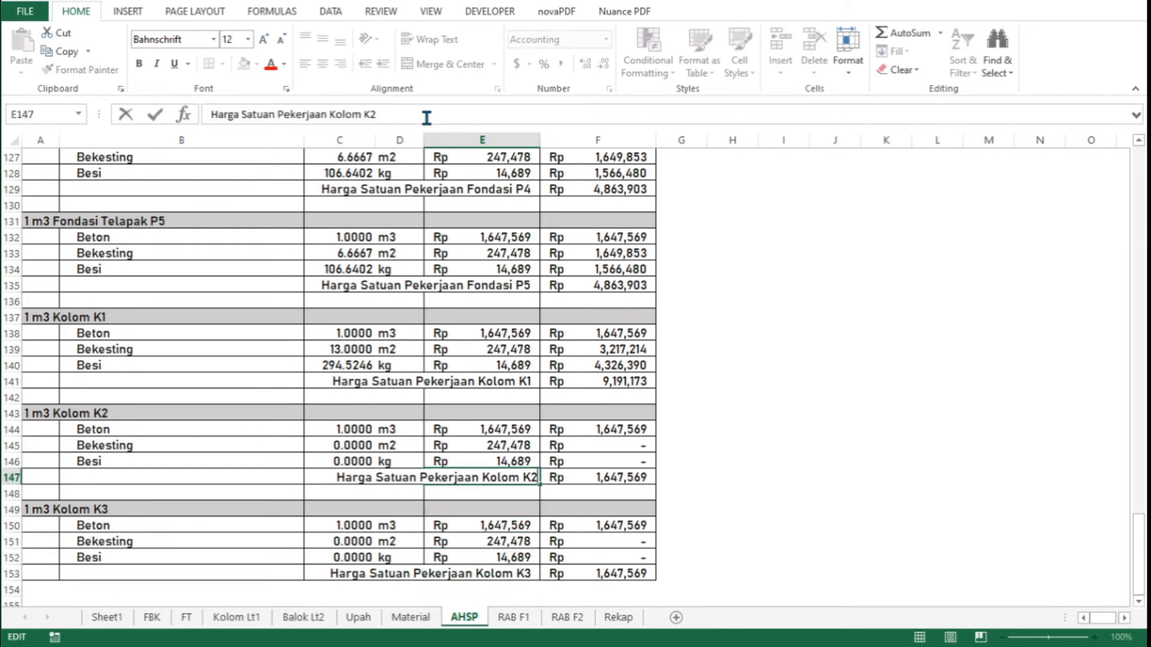
key("Return")
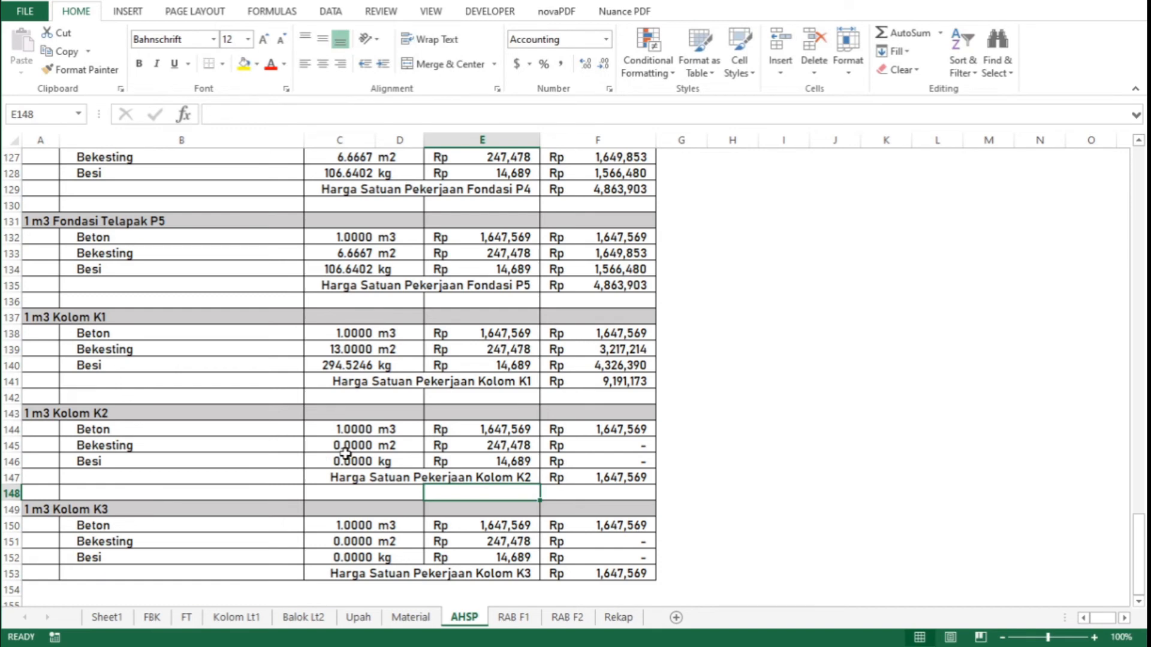
Link the Kolom K2 Bekesting coefficient in C145 to the Kolom Lt1 sheet with ='Kolom Lt1'!AL15
left_click(346, 448)
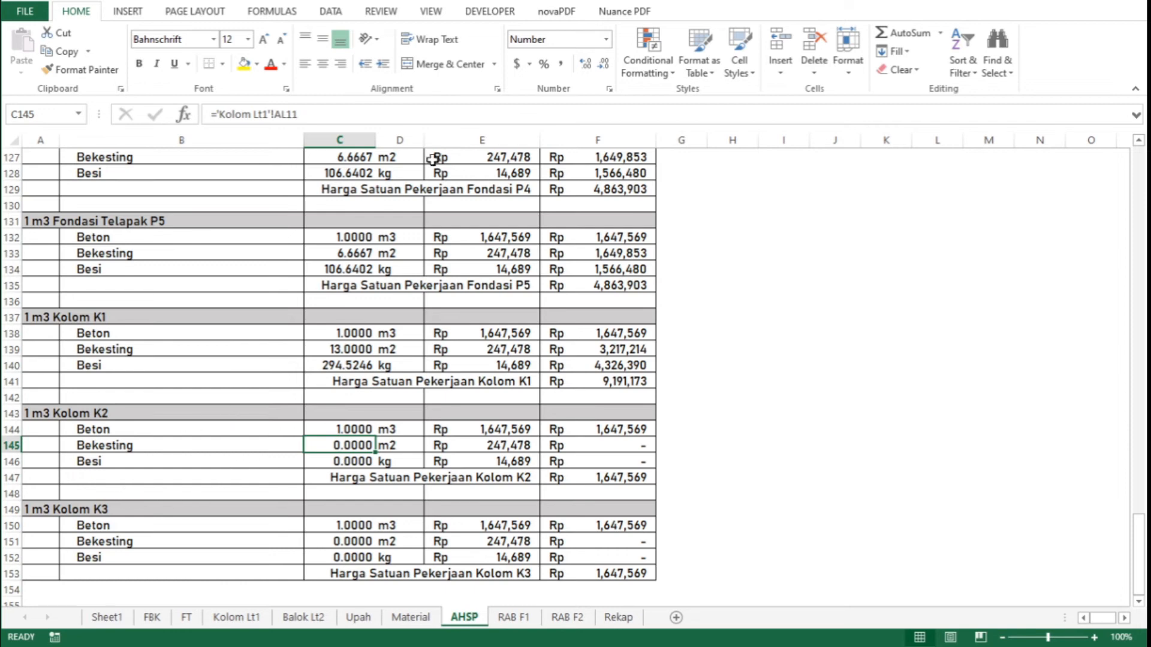
type("=")
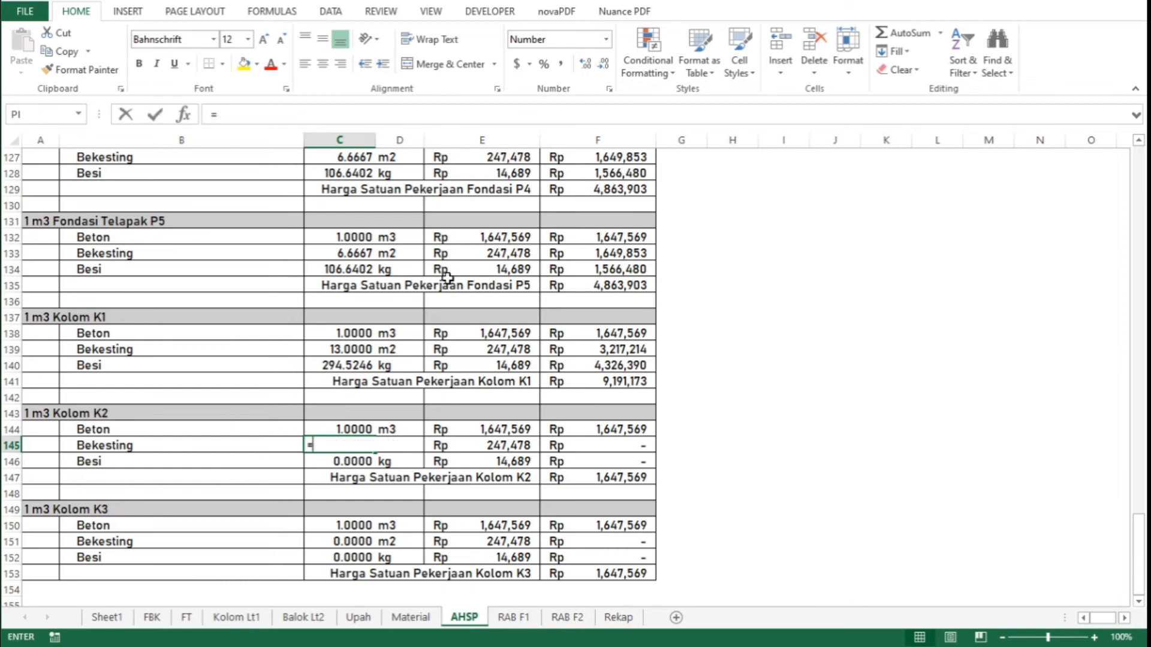
left_click(249, 623)
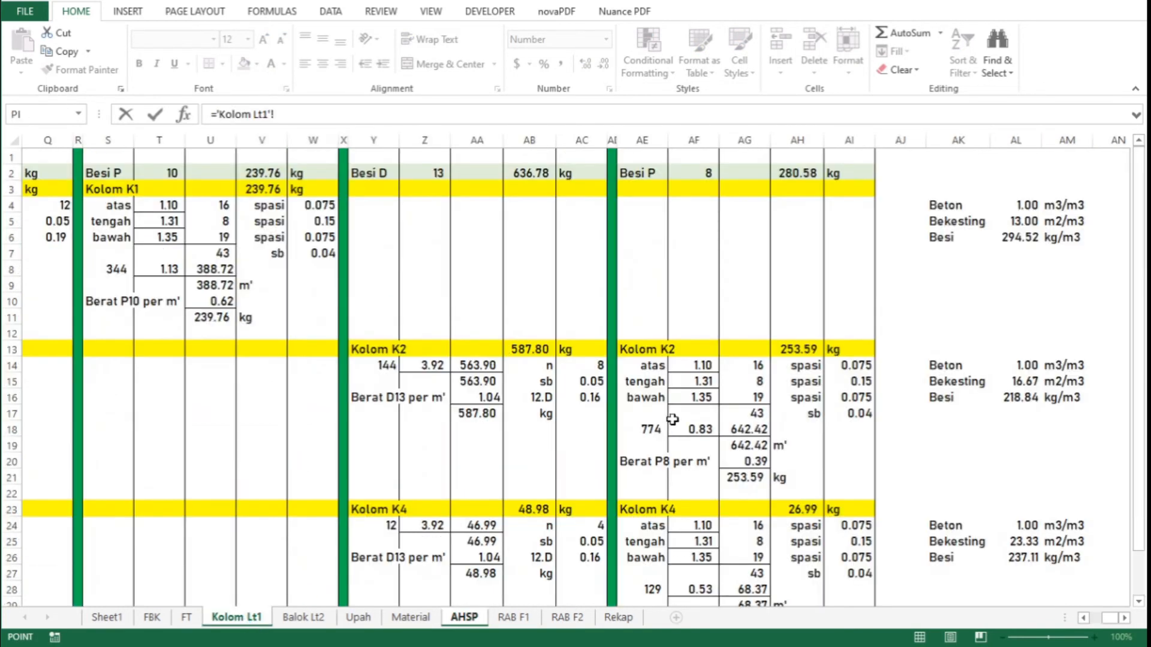
left_click(1030, 382)
key("Return")
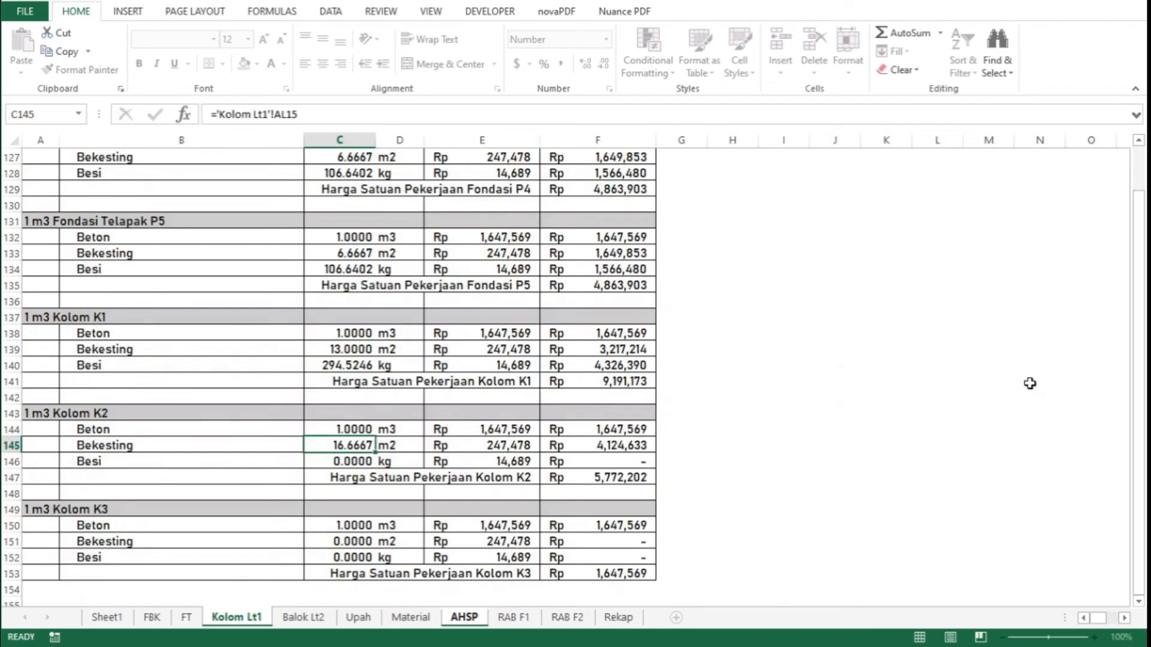
Link the Kolom K2 Besi coefficient in C146 to the Kolom Lt1 sheet with ='Kolom Lt1'!AL16
type("=")
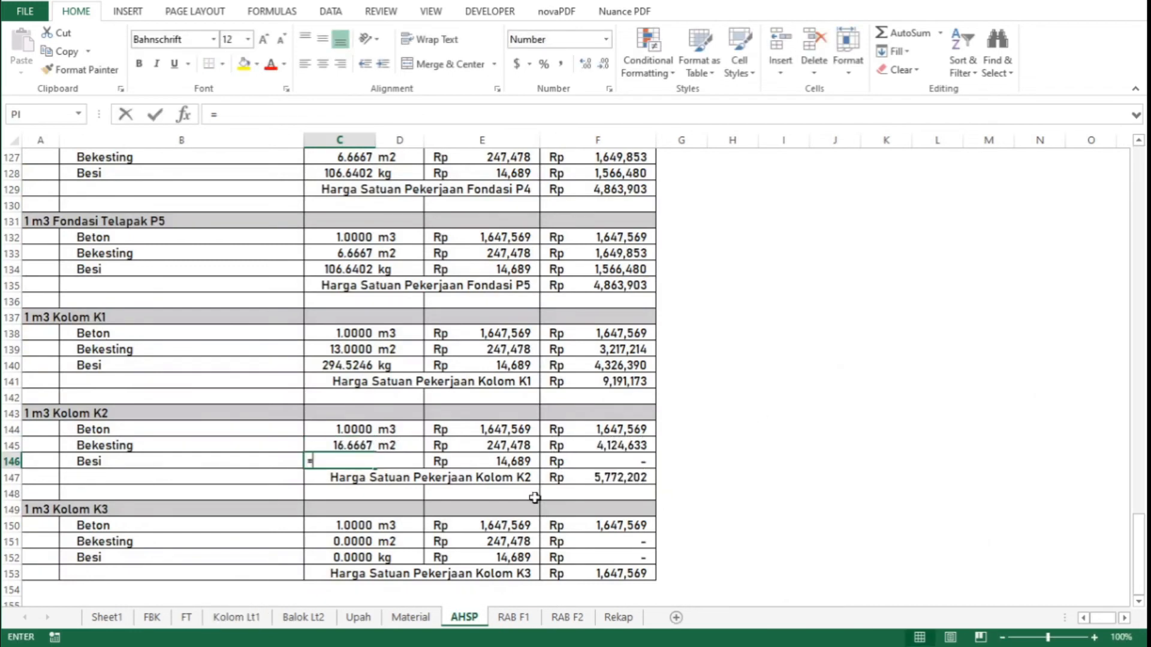
left_click(237, 617)
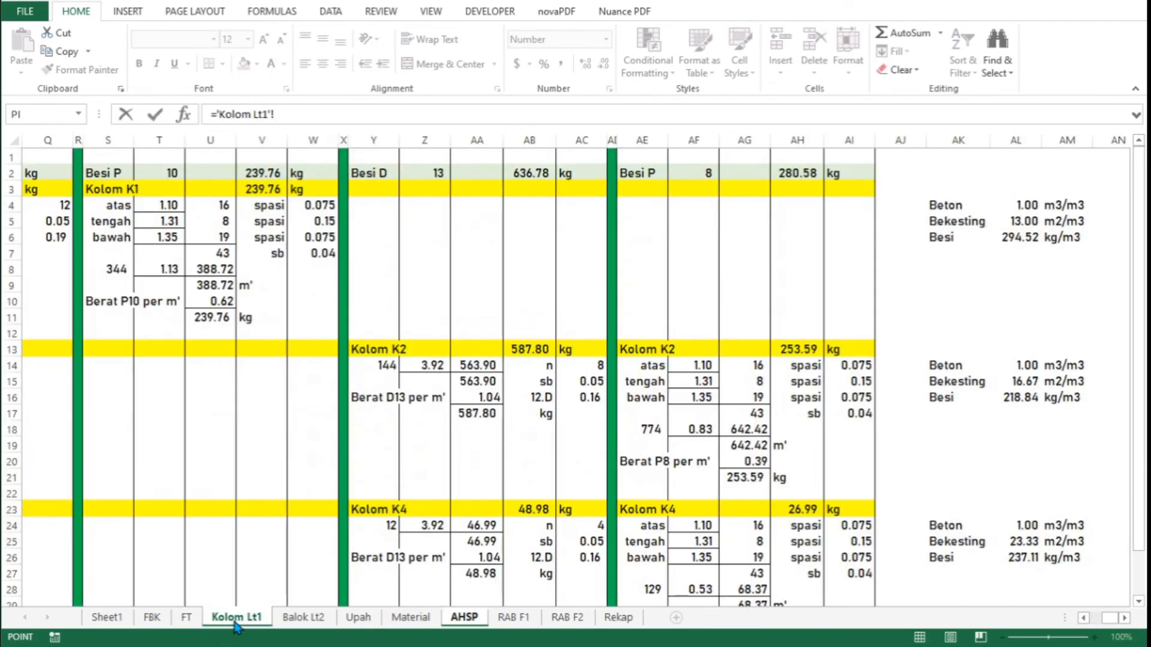
left_click(1024, 400)
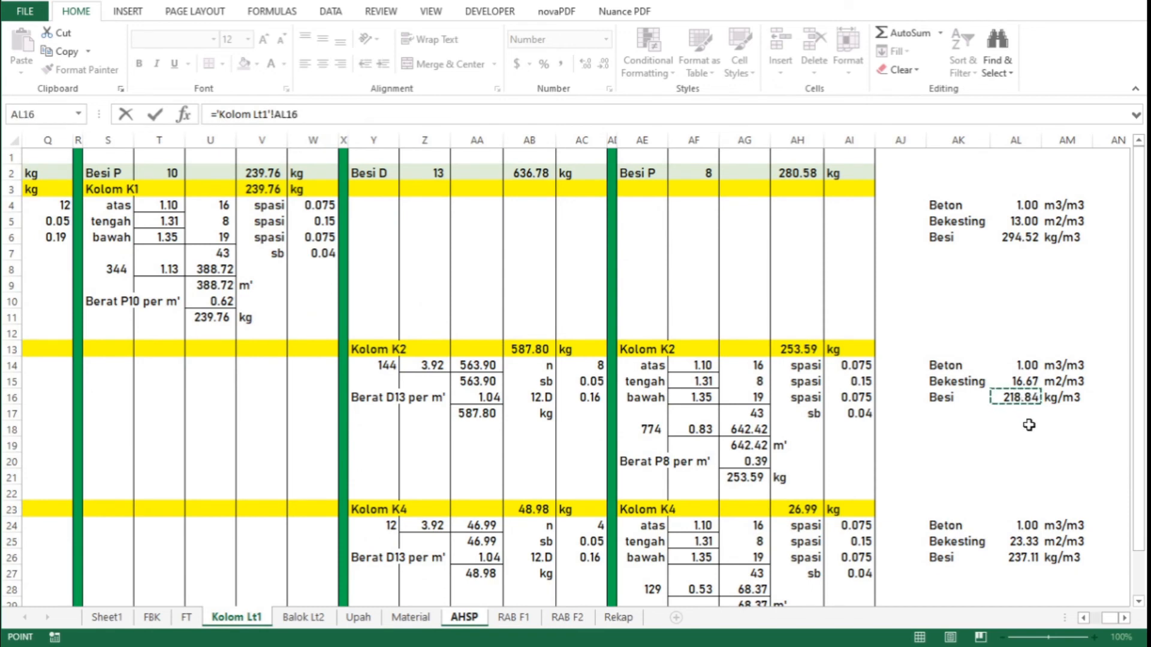
key("Return")
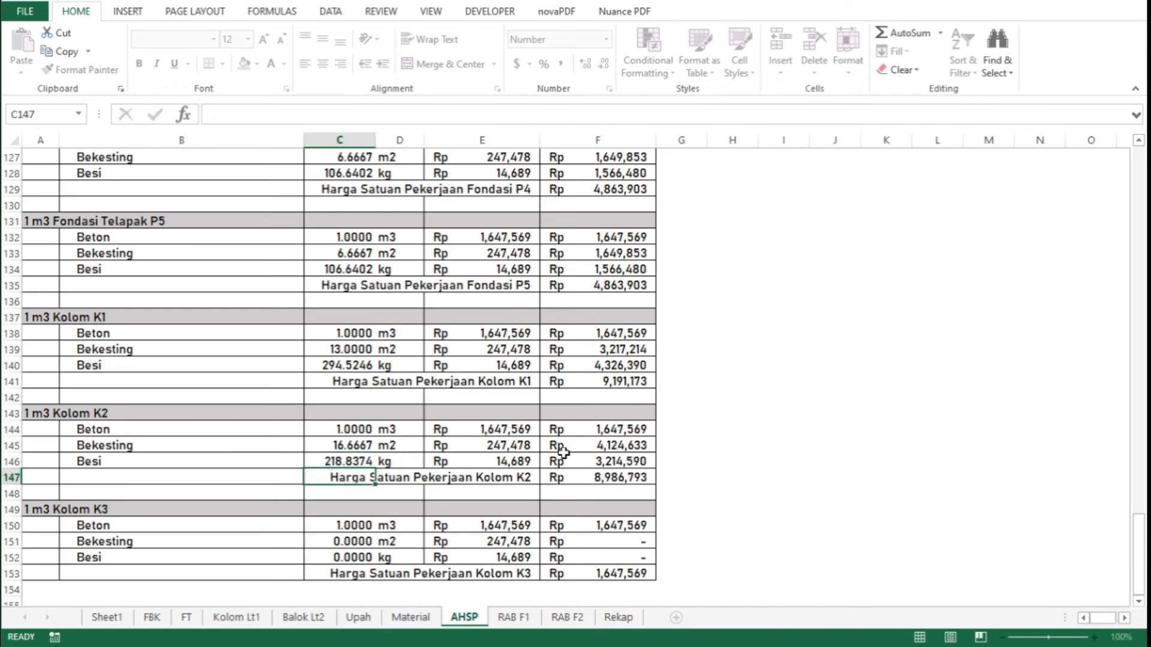
Check the column names on the Kolom Lt1 sheet and change the AHSP heading in A149 to "1 m3 Kolom K4"
left_click(238, 621)
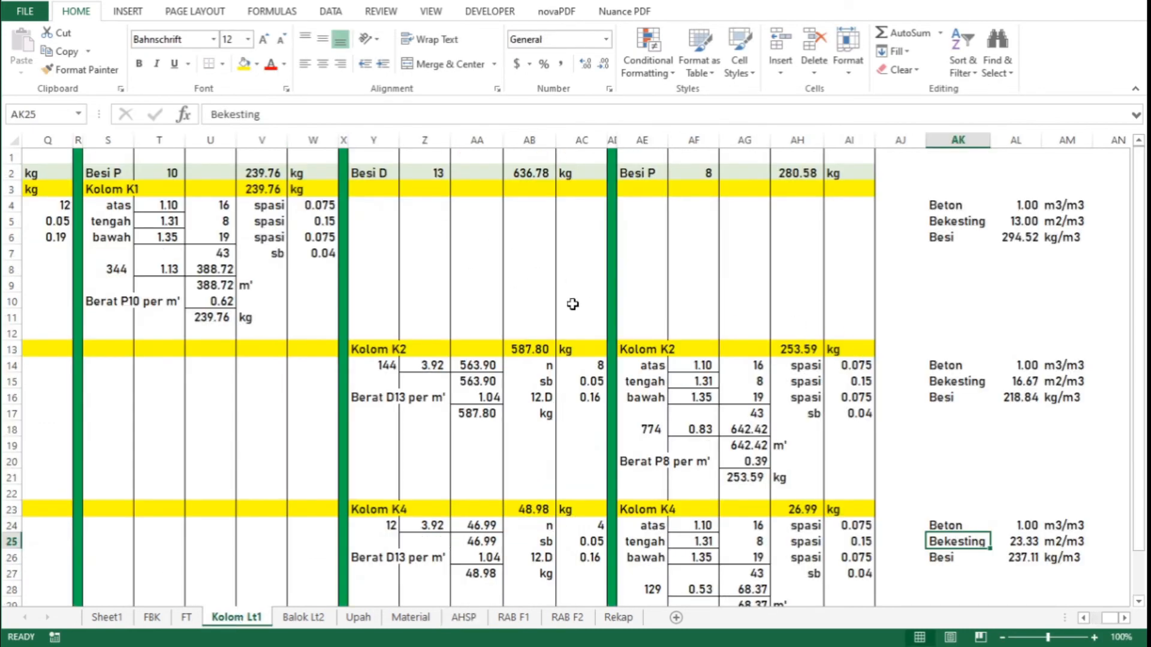
left_click(465, 618)
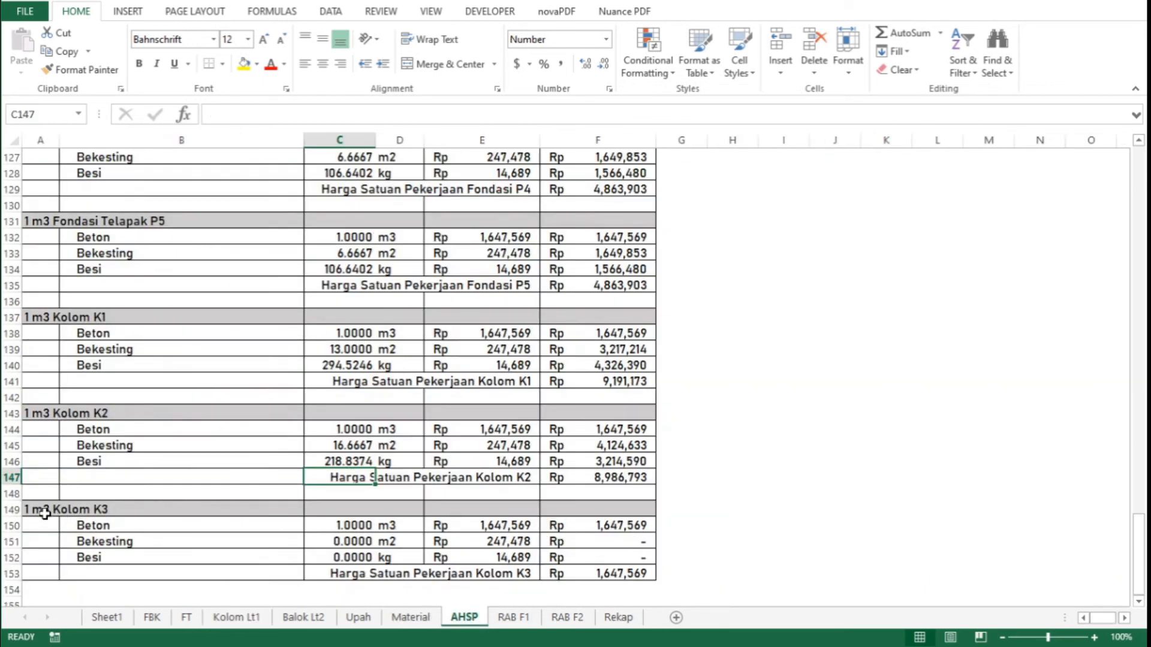
left_click(44, 511)
left_click(339, 119)
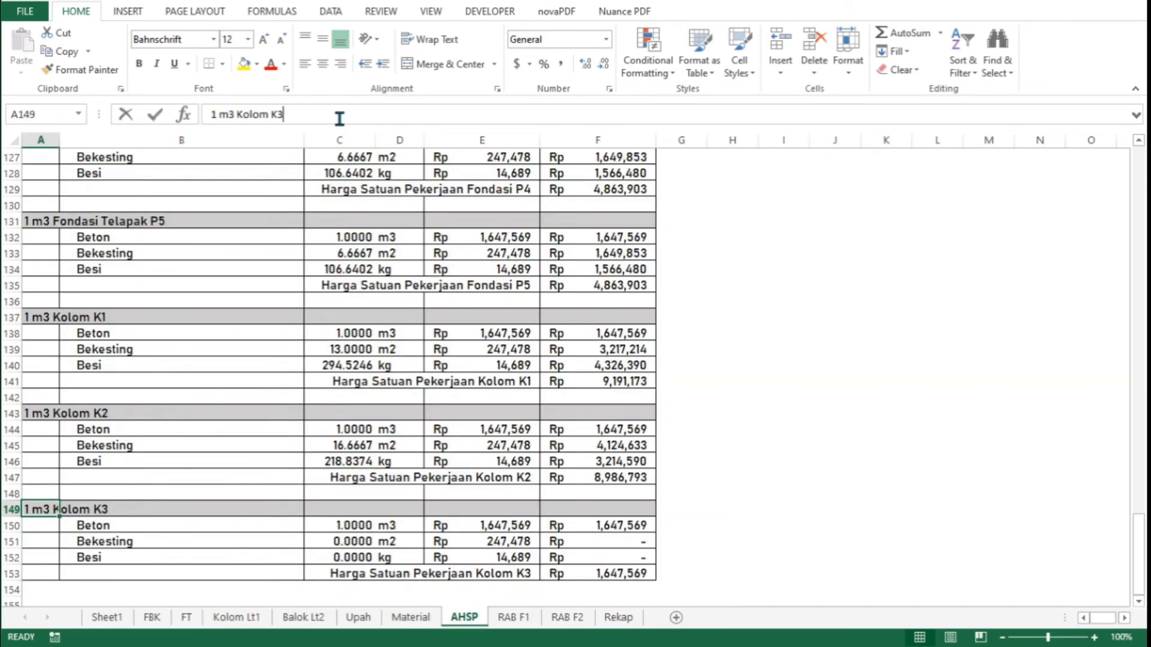
key("BackSpace")
type("4")
key("Return")
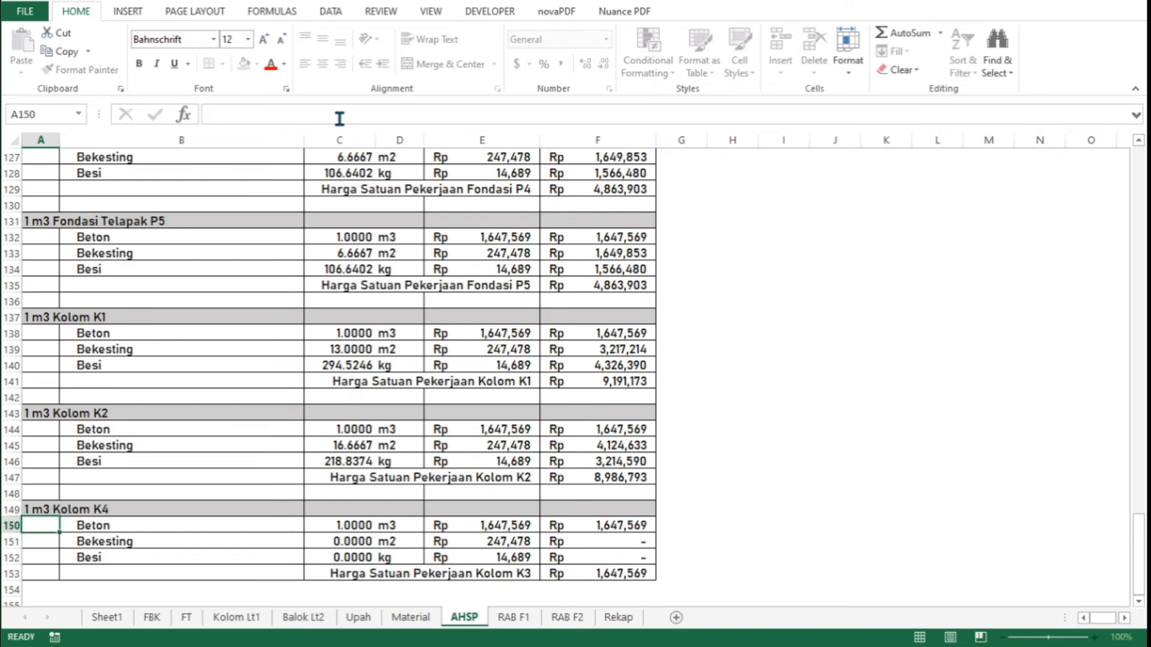
Change the total label in E153 to "Harga Satuan Pekerjaan Kolom K4"
left_click(486, 577)
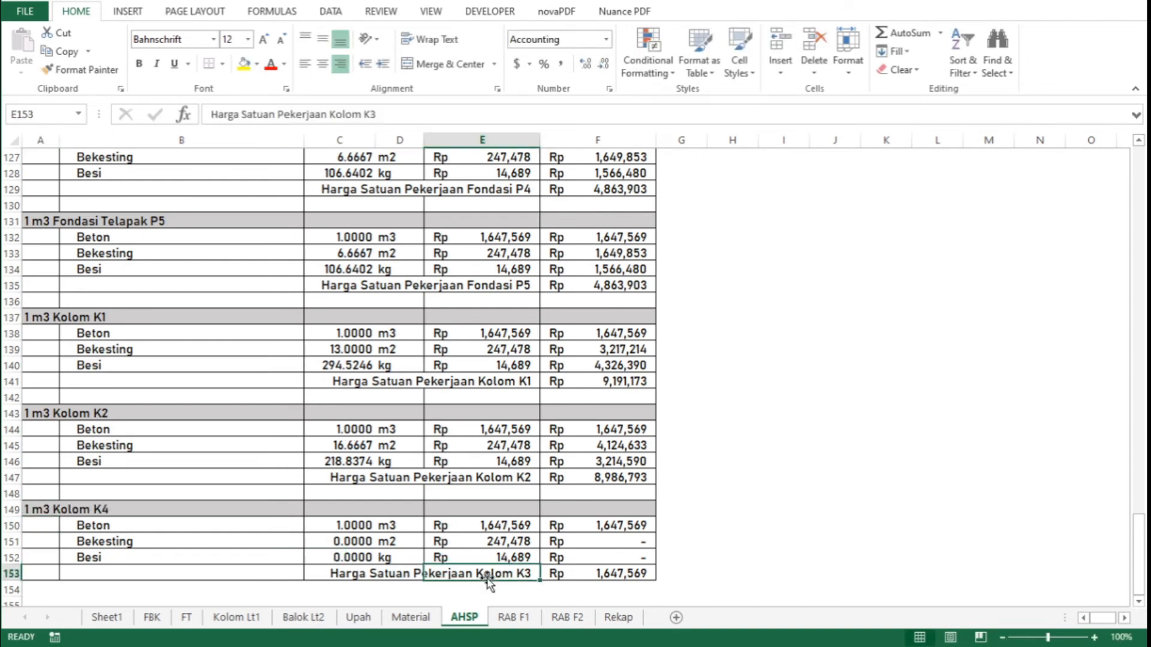
left_click(533, 113)
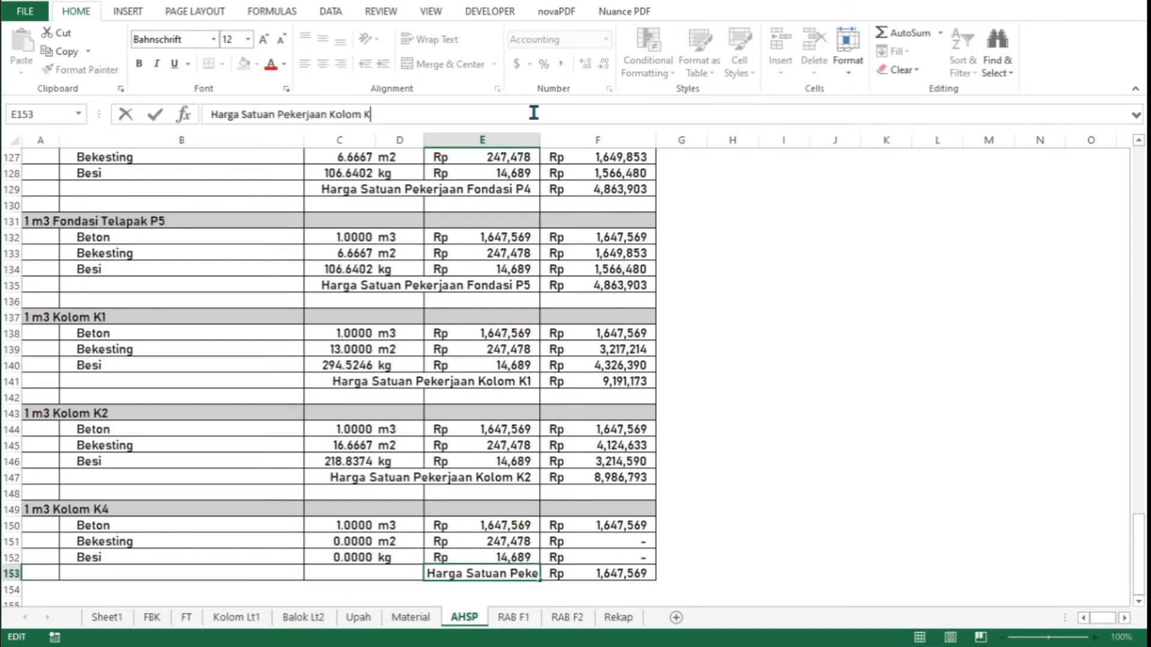
key("BackSpace")
type("4")
key("Return")
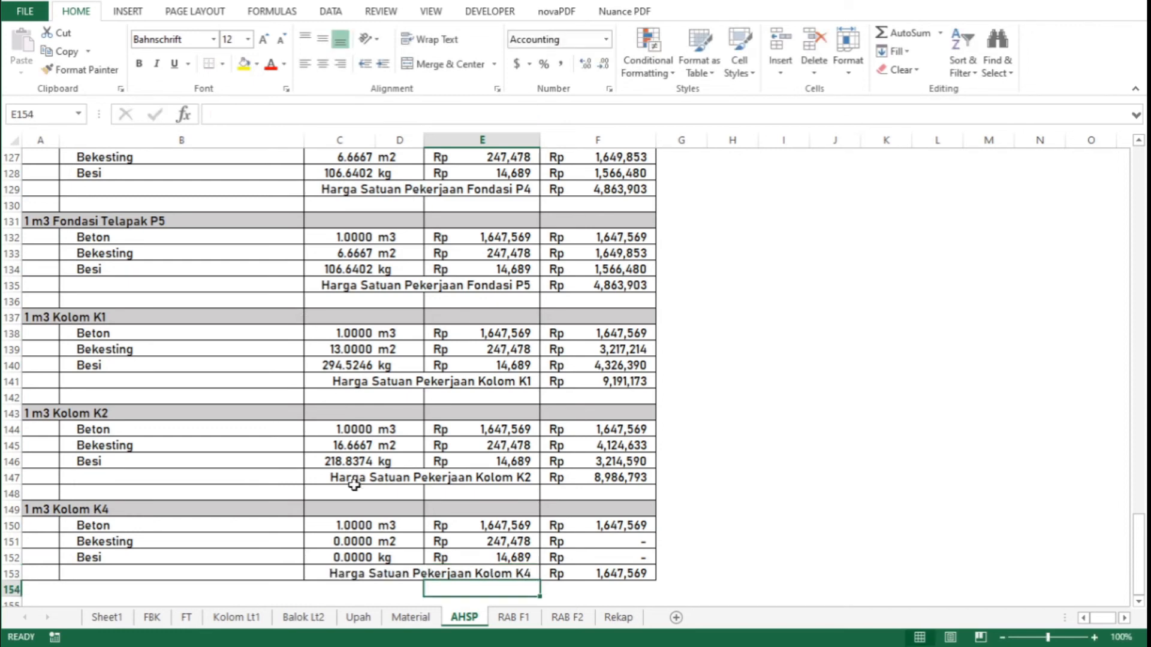
Link the Kolom K4 Bekesting coefficient in C151 to the Kolom Lt1 sheet with ='Kolom Lt1'!AL25
left_click(350, 543)
double_click(349, 542)
type("=")
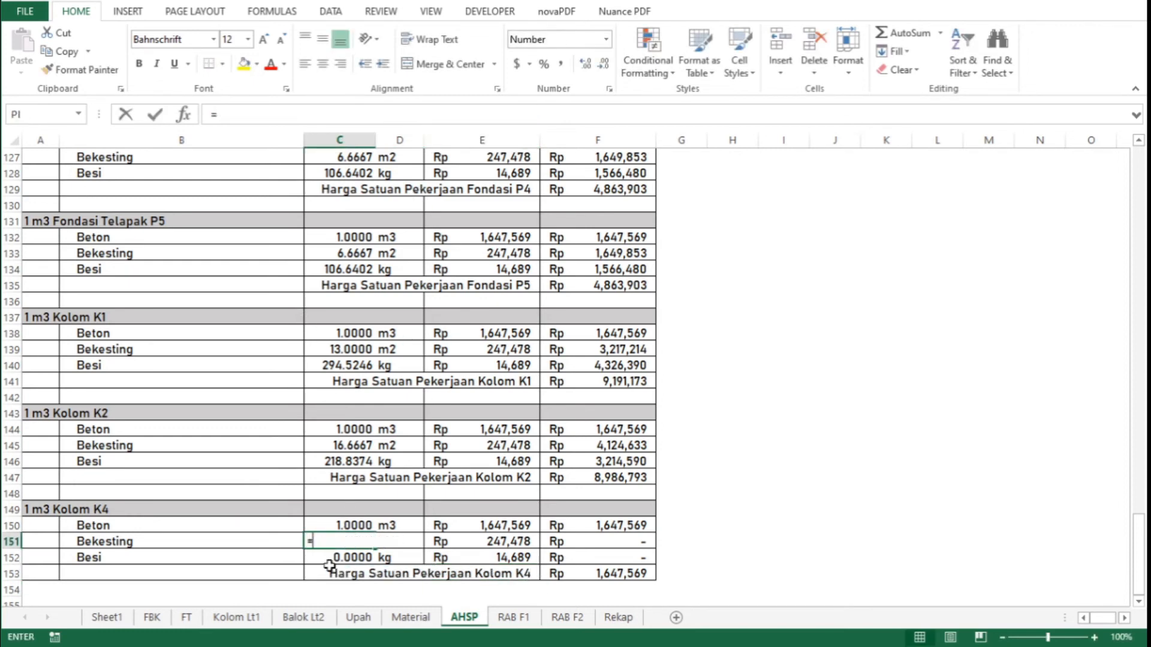
left_click(228, 624)
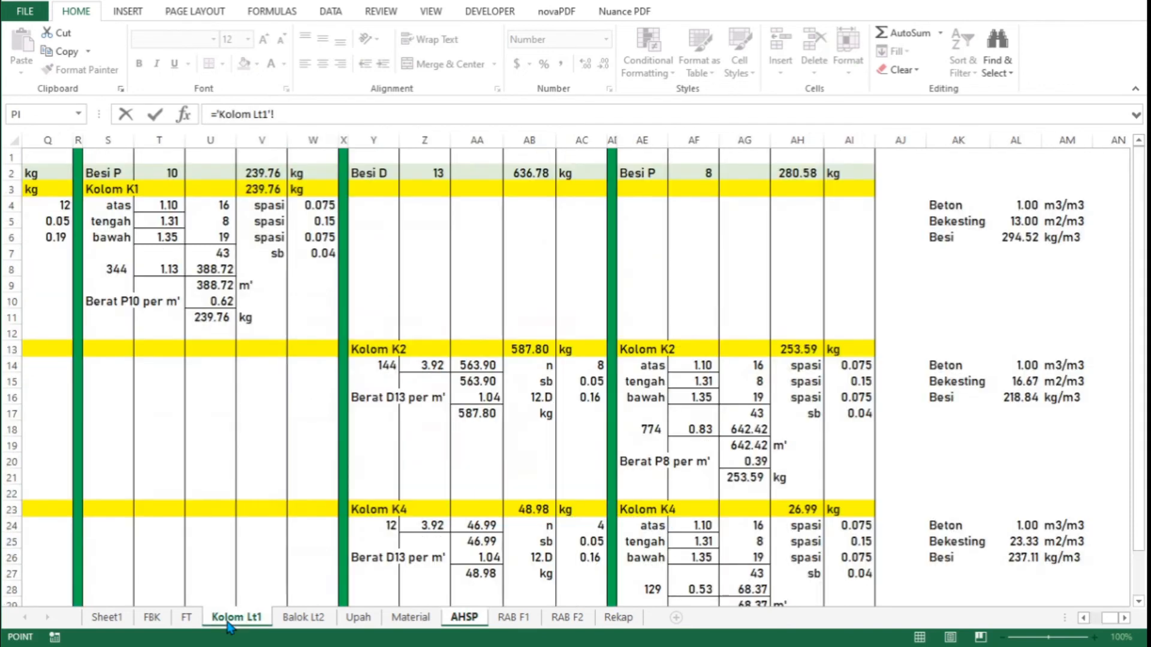
left_click(1021, 541)
key("Return")
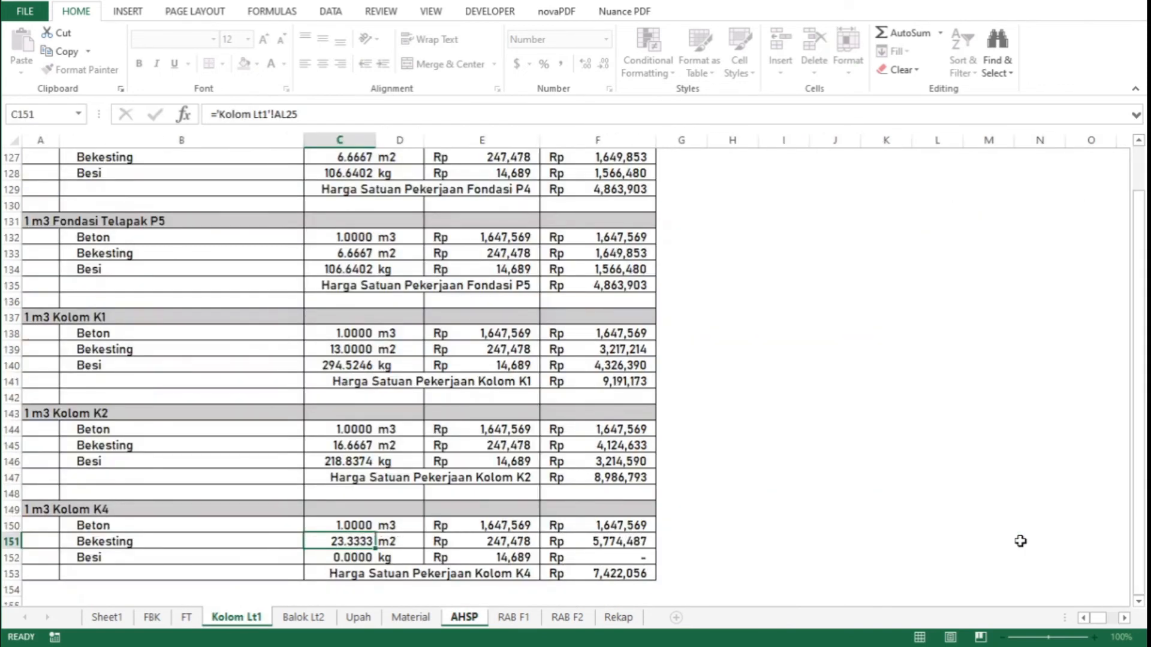
Link the Kolom K4 Besi coefficient in C152 to the Kolom Lt1 sheet with ='Kolom Lt1'!AL26
type("=")
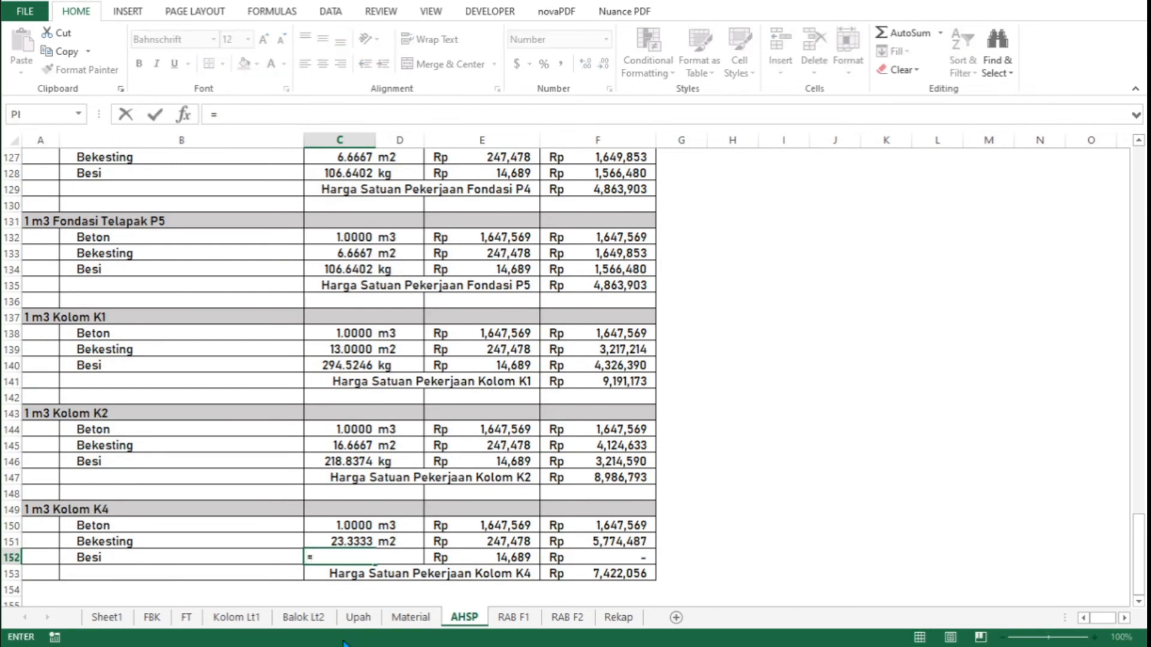
left_click(236, 618)
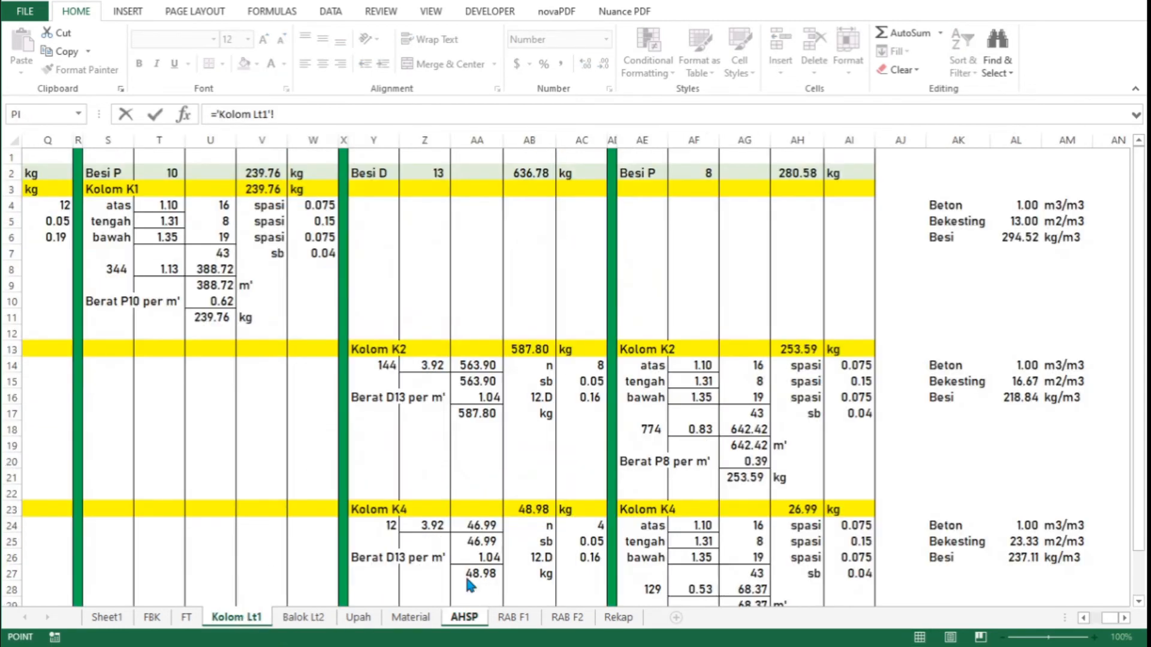
left_click(1021, 557)
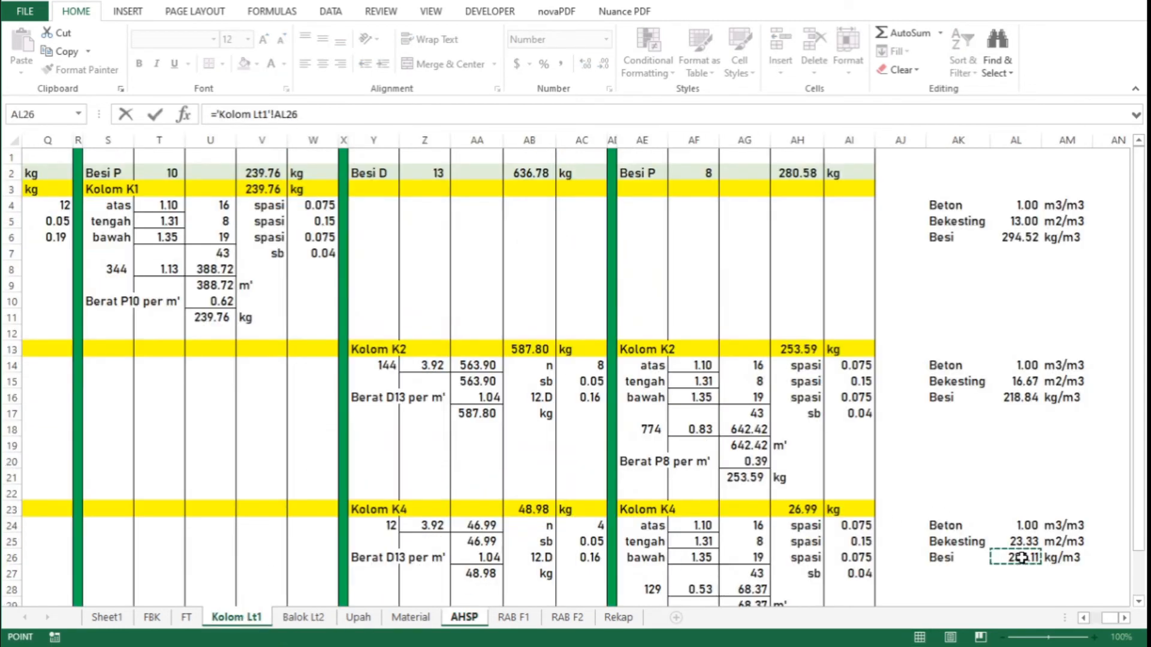
key("Return")
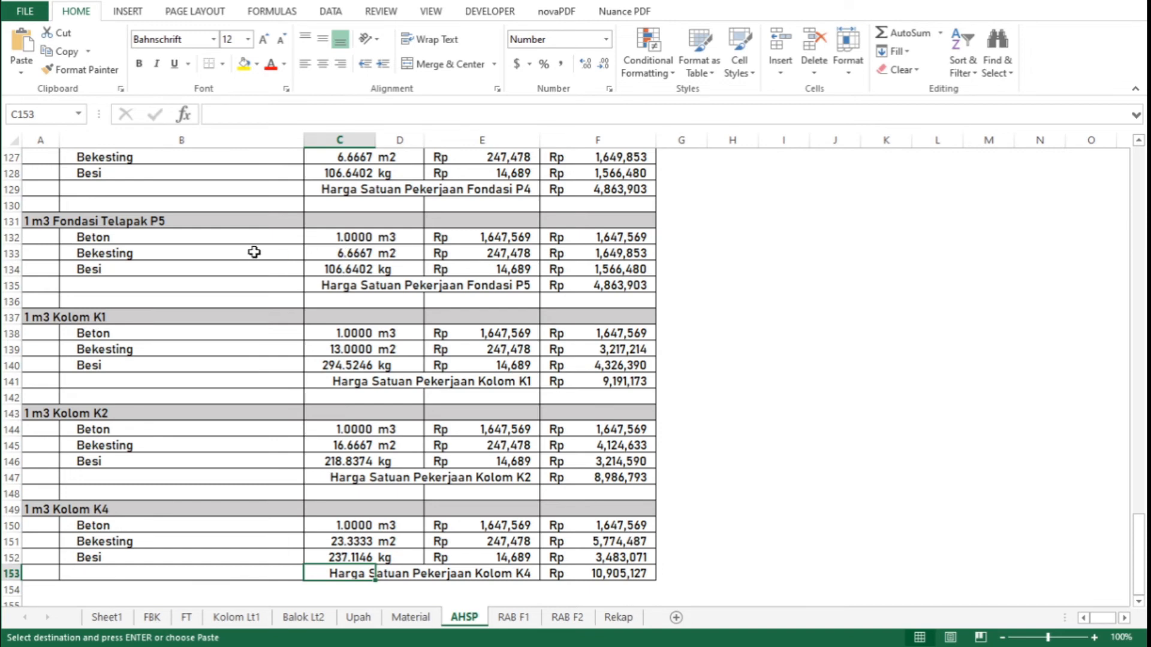
Change the Kolom K1 Bekesting unit price formula in E139 to =A_BekestingKolom
left_click(488, 351)
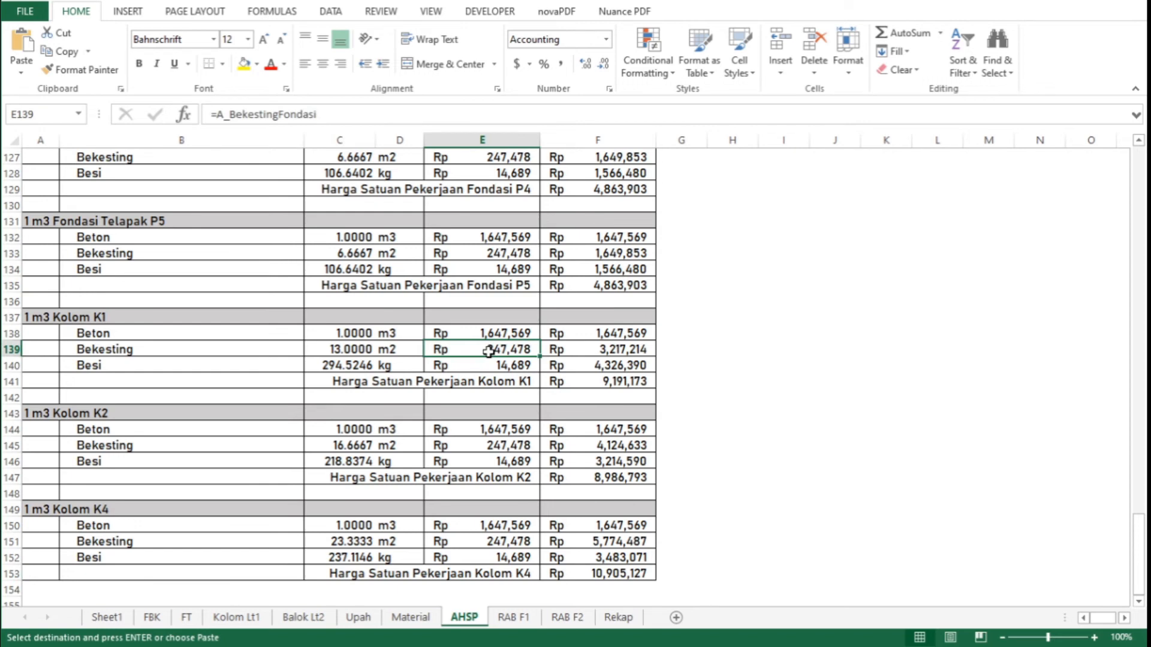
left_click(362, 118)
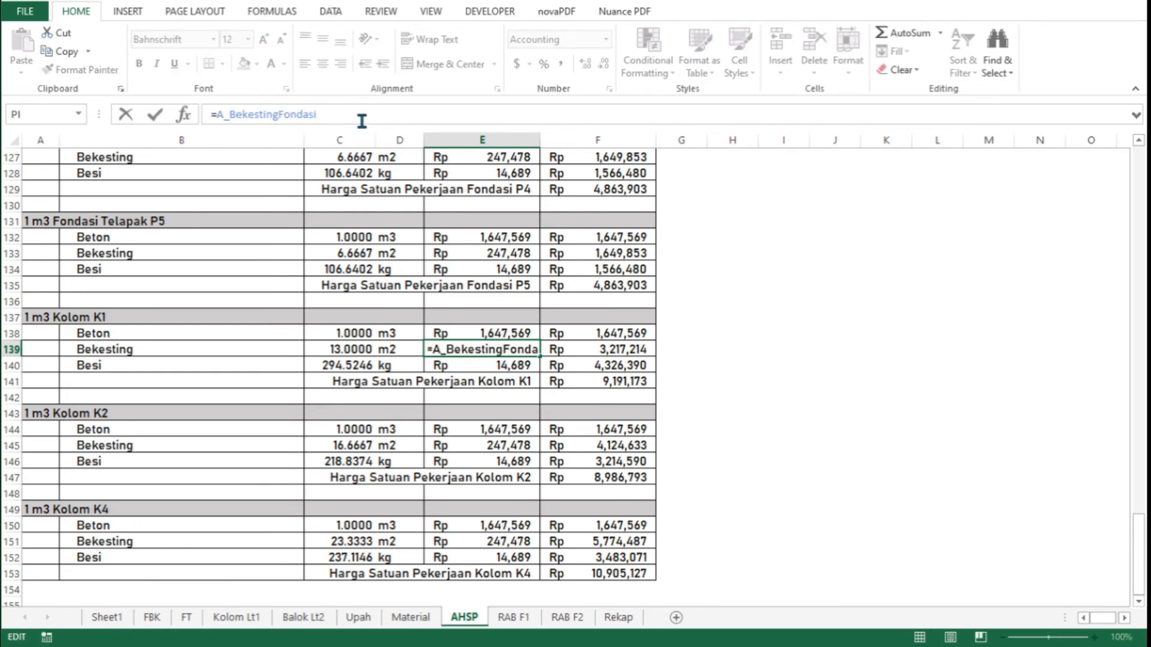
key("BackSpace")
key("BackSpace")
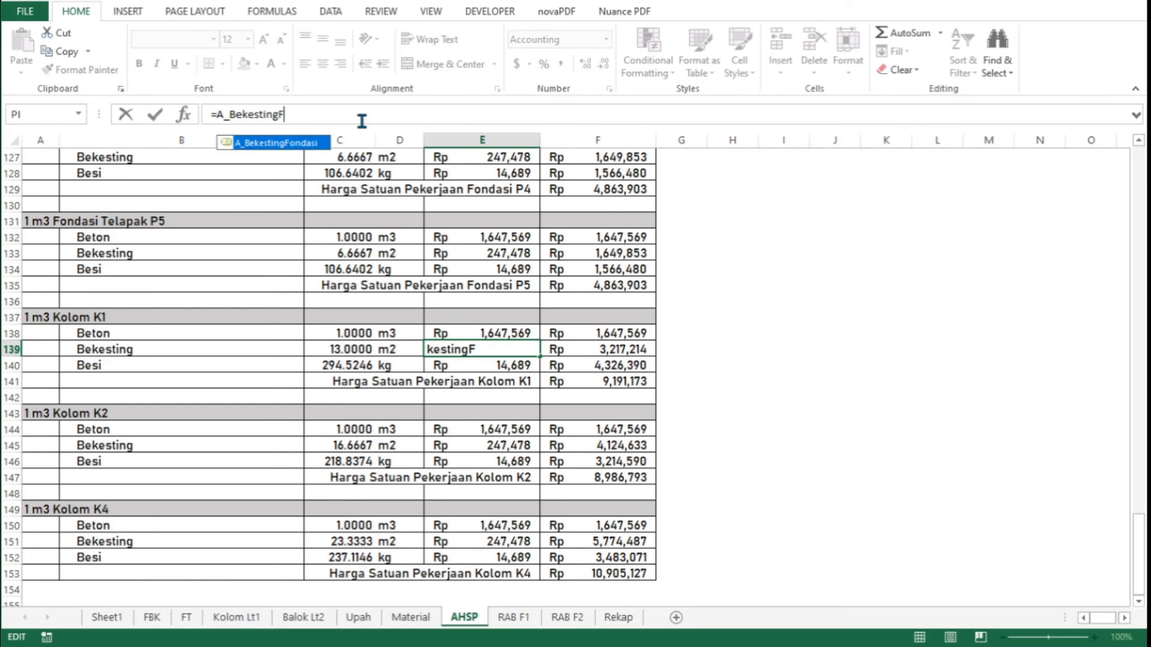
key("BackSpace")
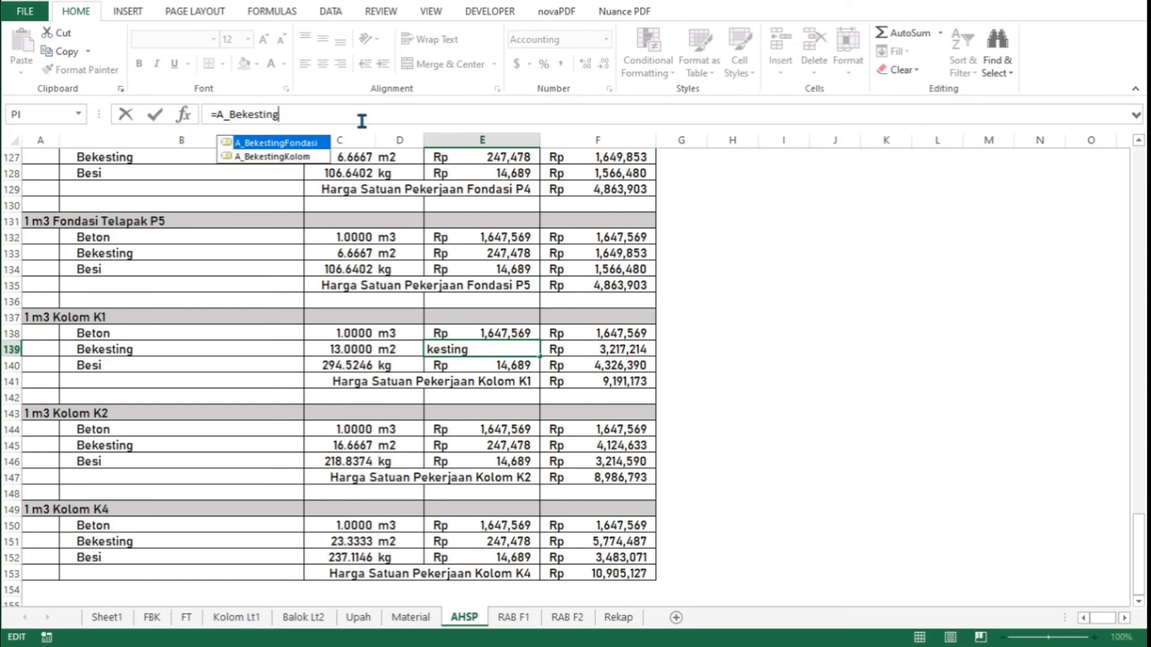
double_click(289, 158)
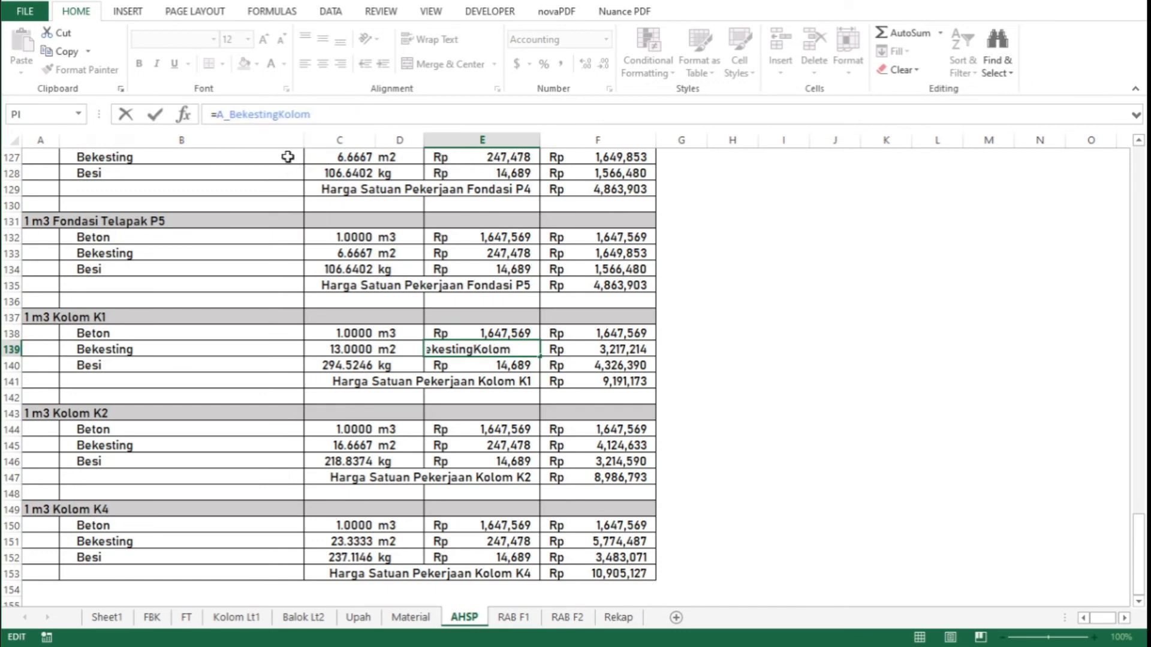
key("ctrl+Return")
Copy the Kolom K1 Bekesting unit price from E139 to the Kolom K2 and Kolom K4 blocks in E145 and E151
key("Down")
key("Down")
key("Down")
key("Down")
key("Down")
key("Down")
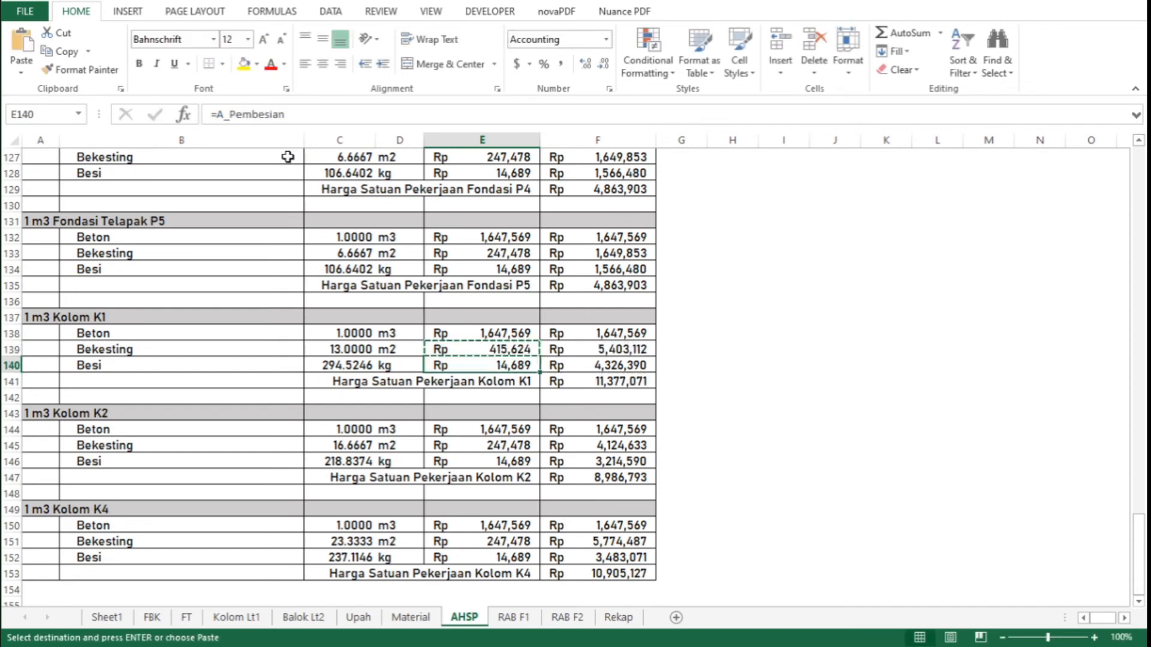
key("ctrl+v")
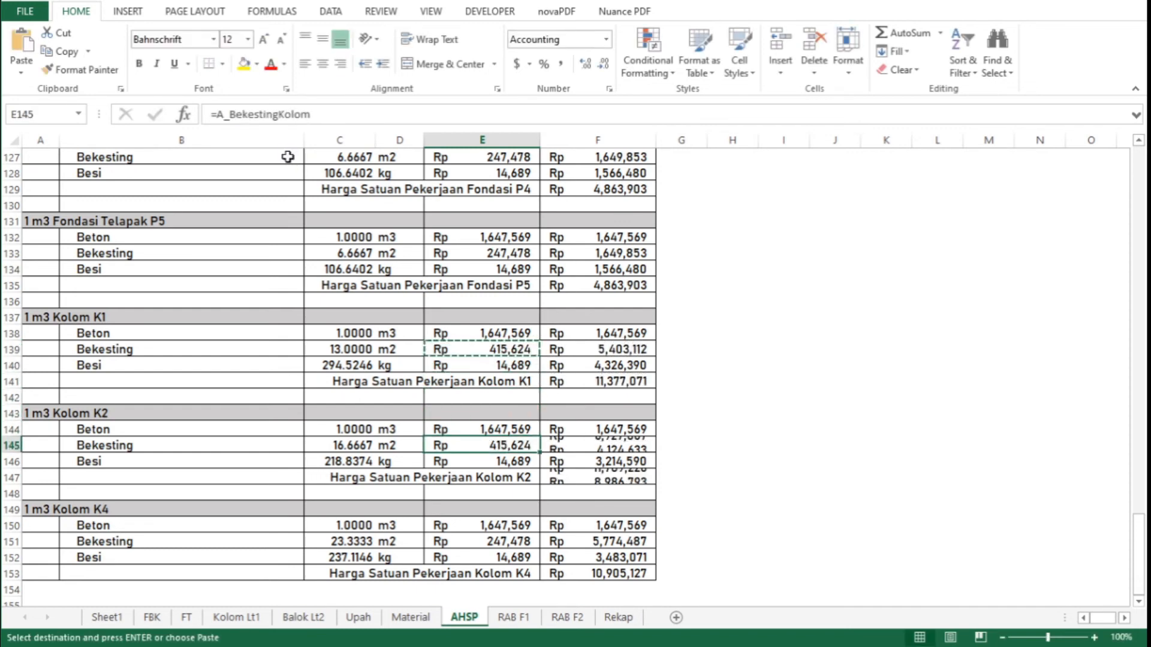
key("Down")
key("Down")
key("Down")
key("Down")
key("Down")
key("Down")
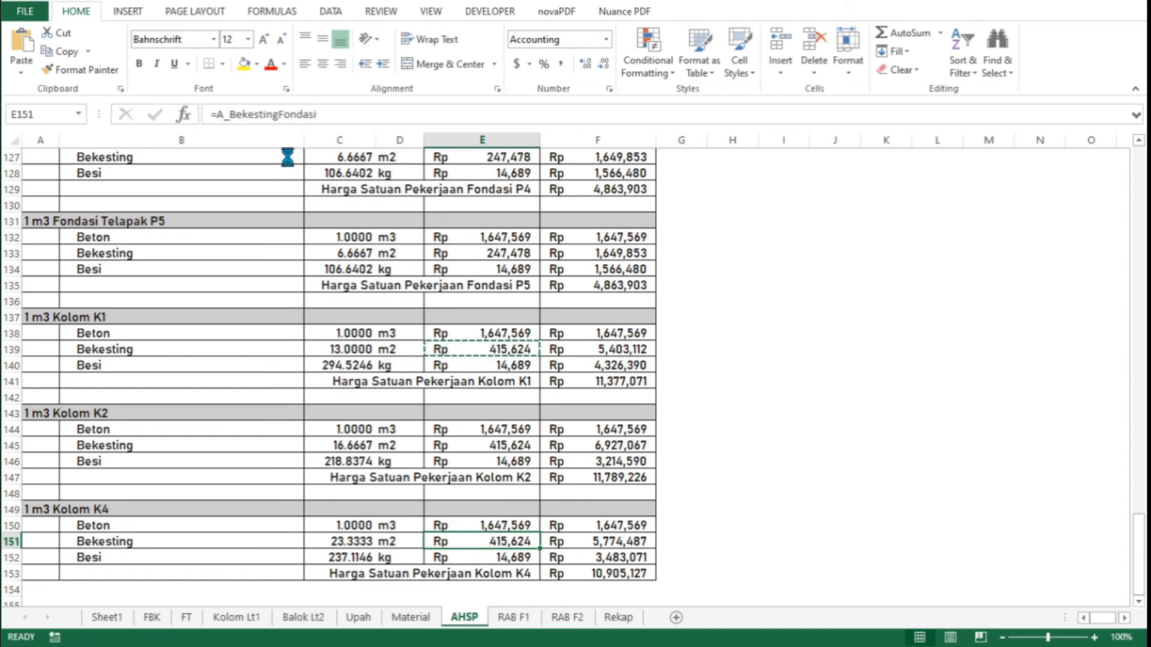
key("ctrl+v")
key("Right")
key("Right")
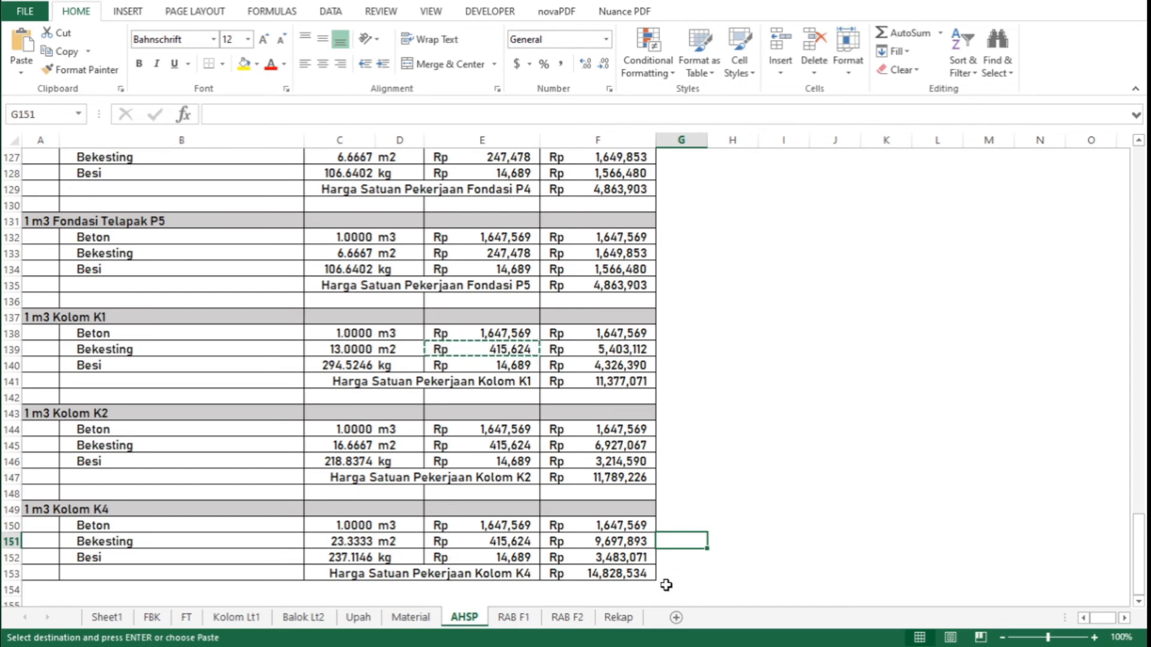
Define the workbook name A_K4 for the Kolom K4 total unit price in F153
left_click(628, 575)
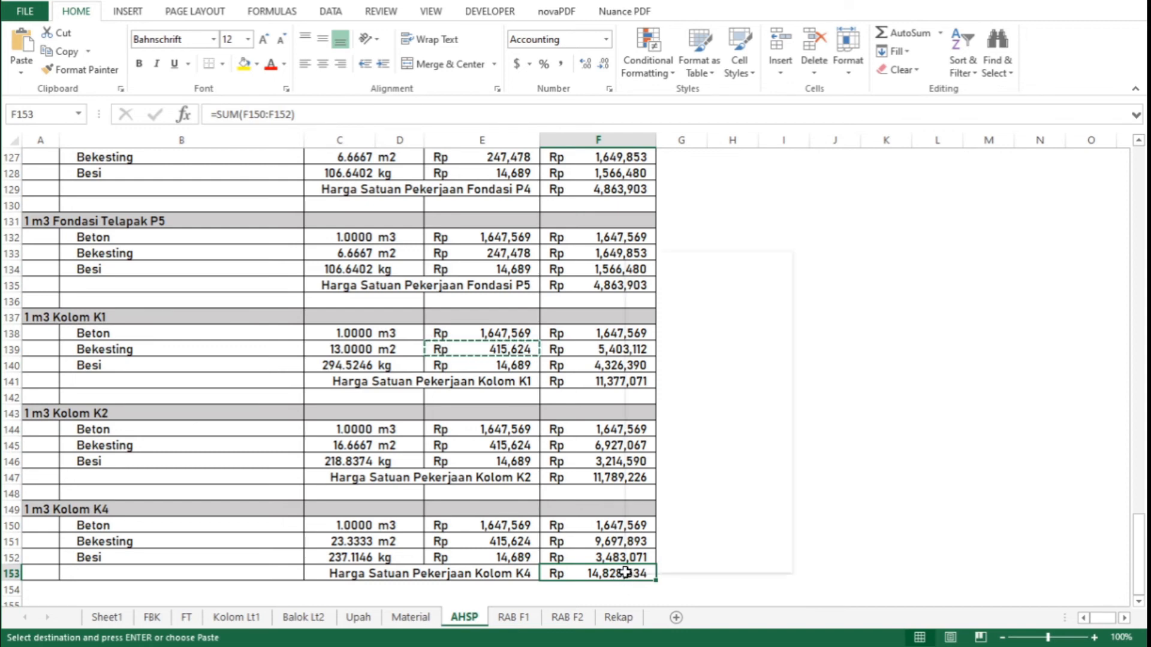
right_click(626, 573)
left_click(672, 543)
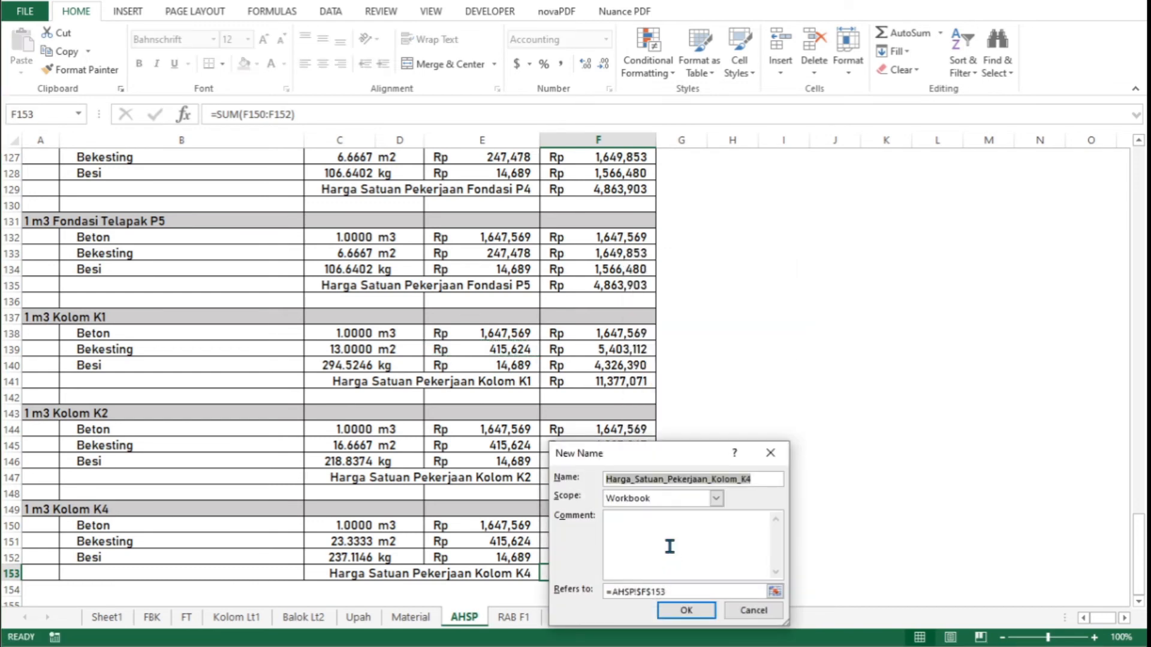
type("A")
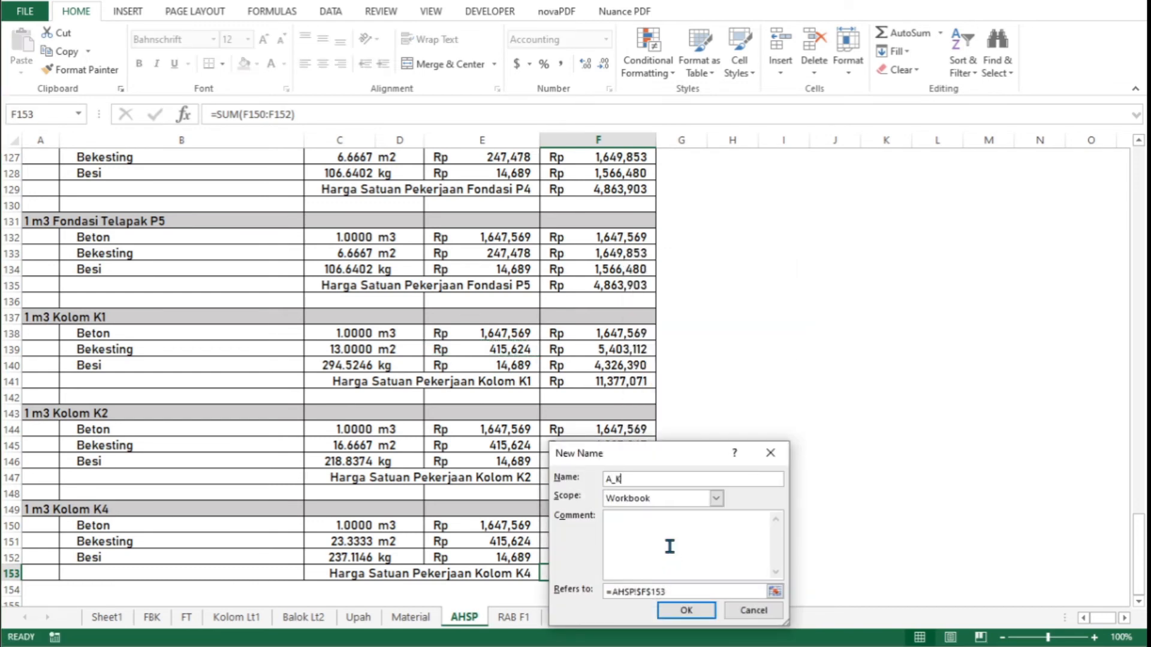
key("Return")
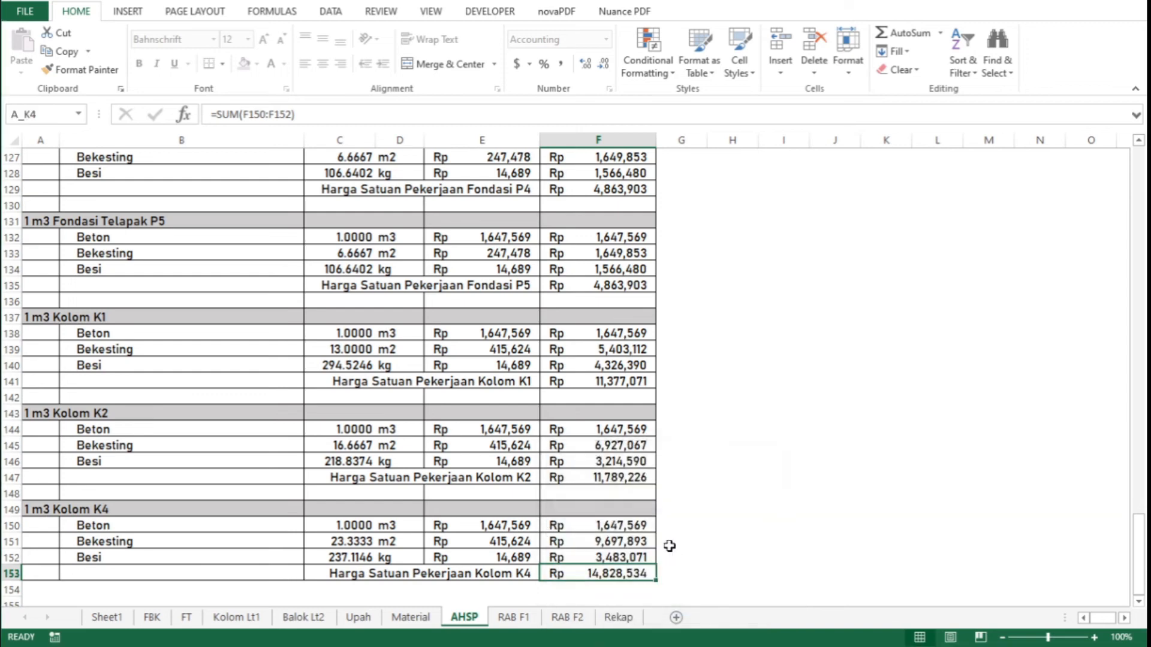
Define the workbook name A_K2 for the Kolom K2 total unit price in F147
left_click(626, 478)
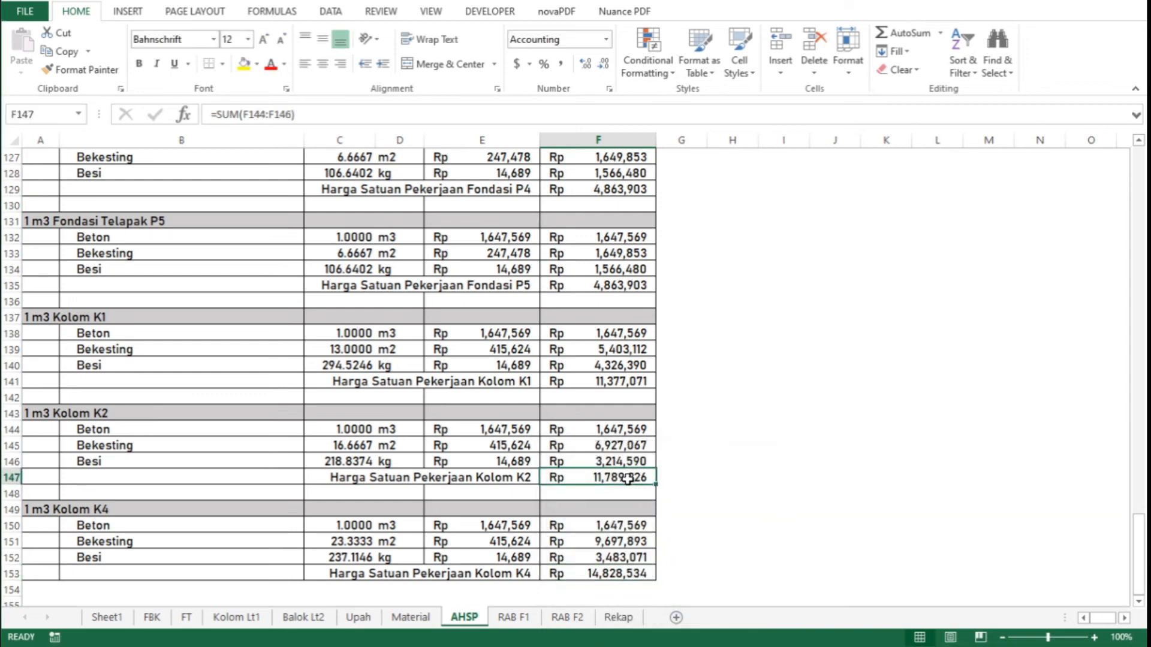
right_click(626, 478)
key("Escape")
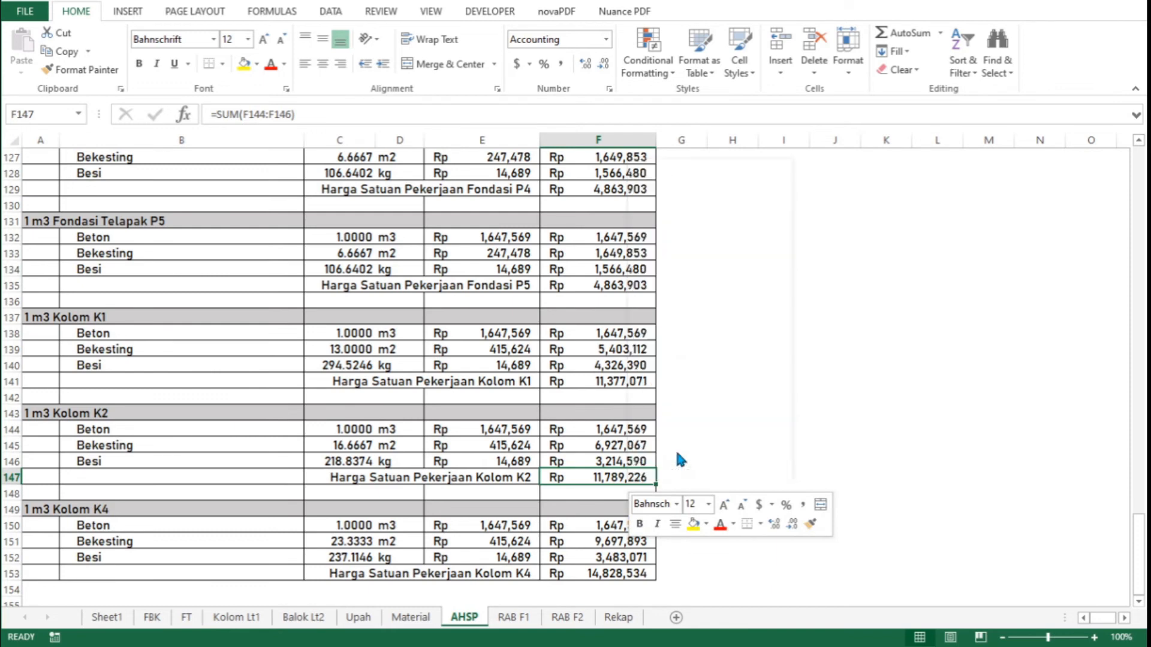
key("alt+m")
type("mdA")
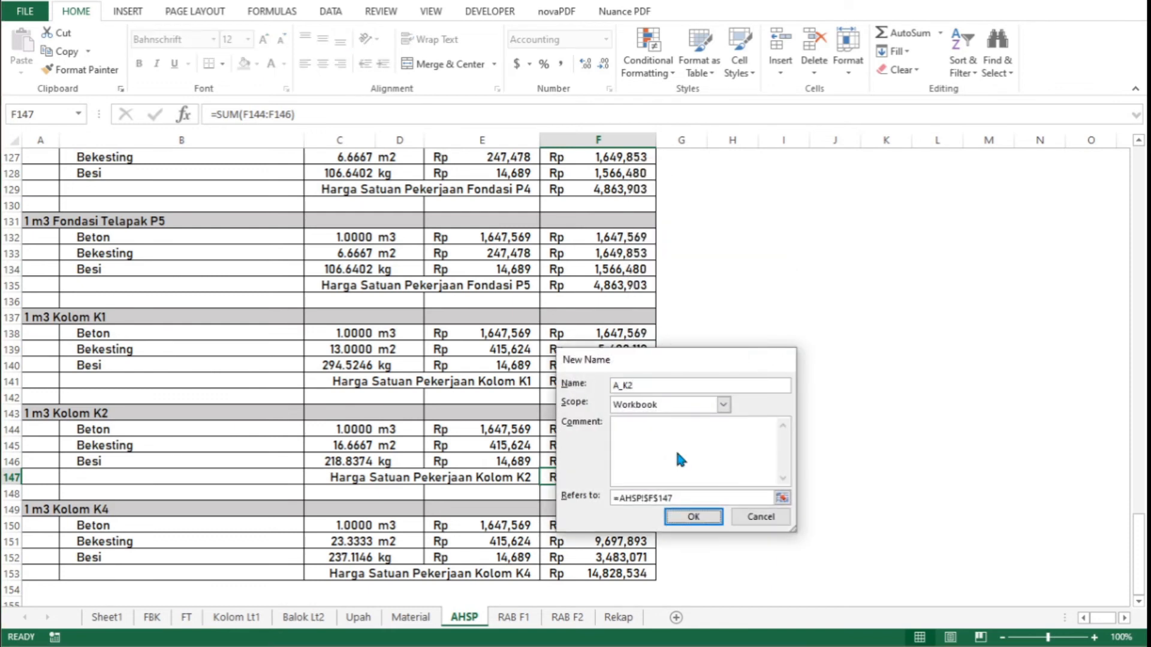
key("Return")
Define the workbook name A_K1 for the Kolom K1 total unit price in F141
left_click(627, 383)
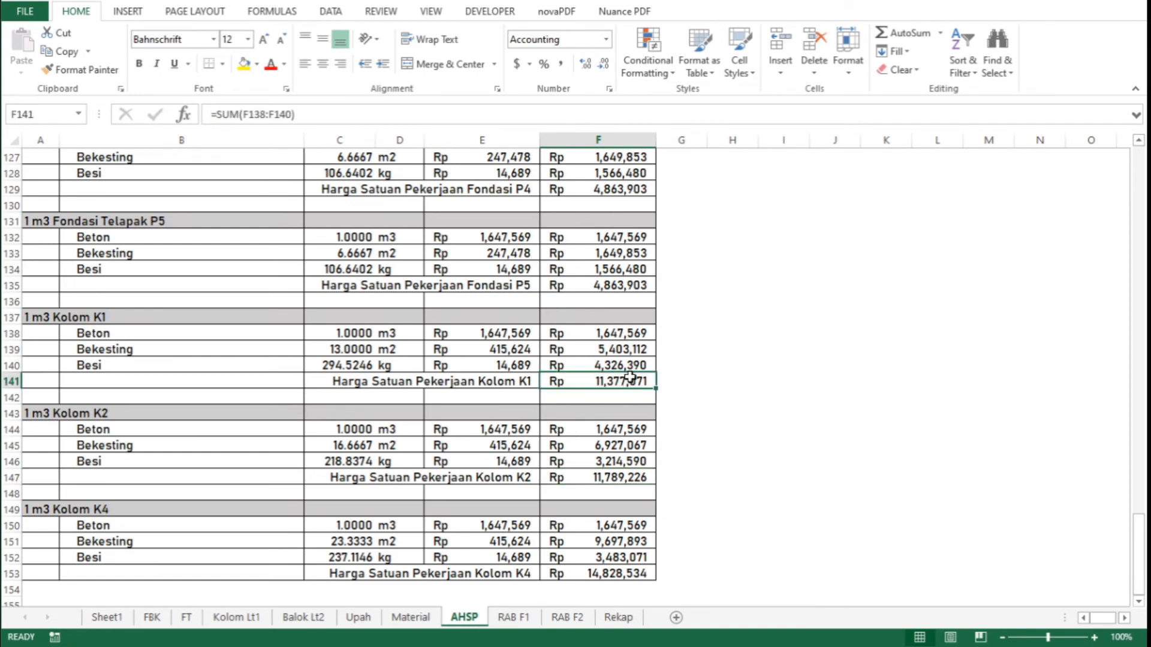
right_click(627, 380)
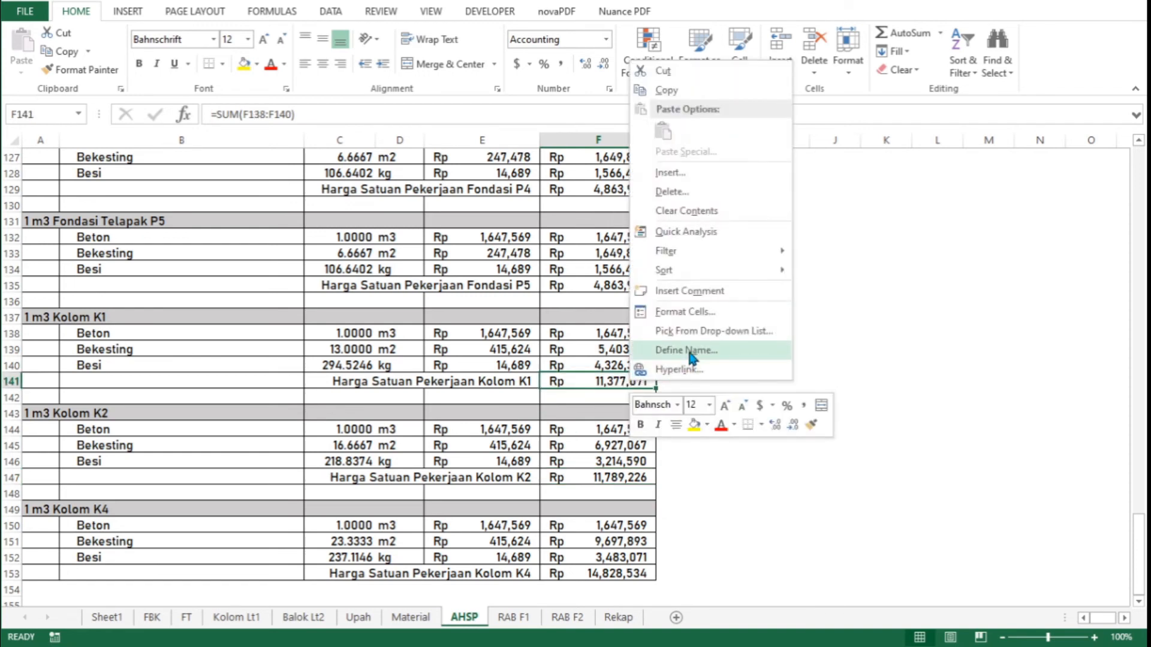
left_click(687, 348)
type("A")
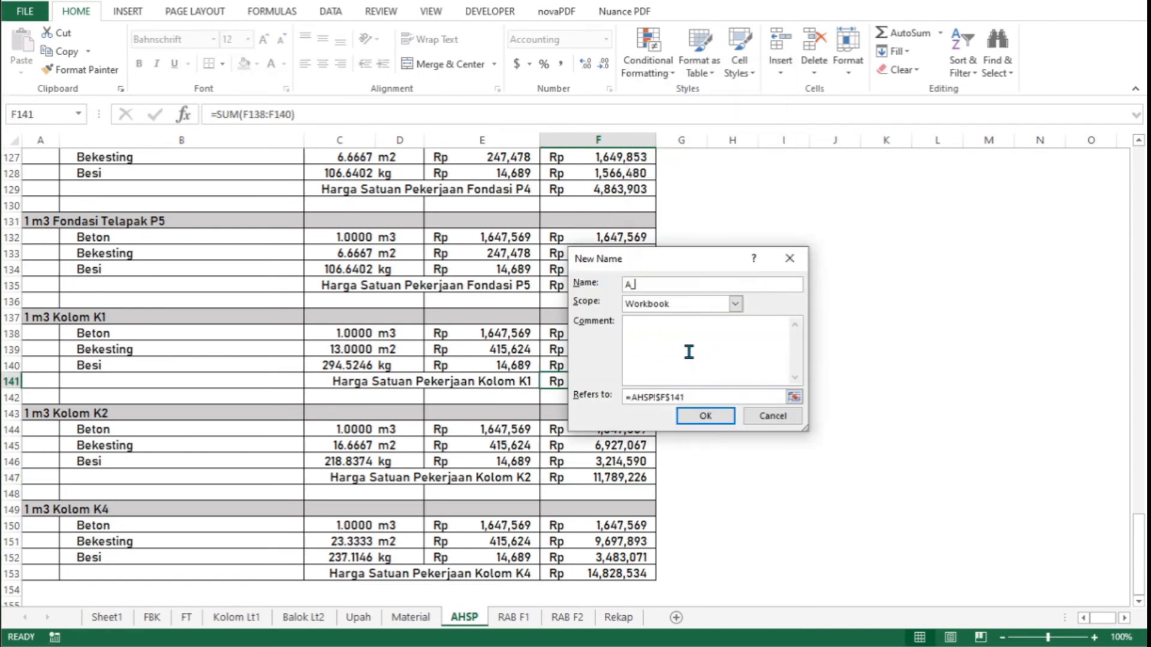
type("_K1")
key("Return")
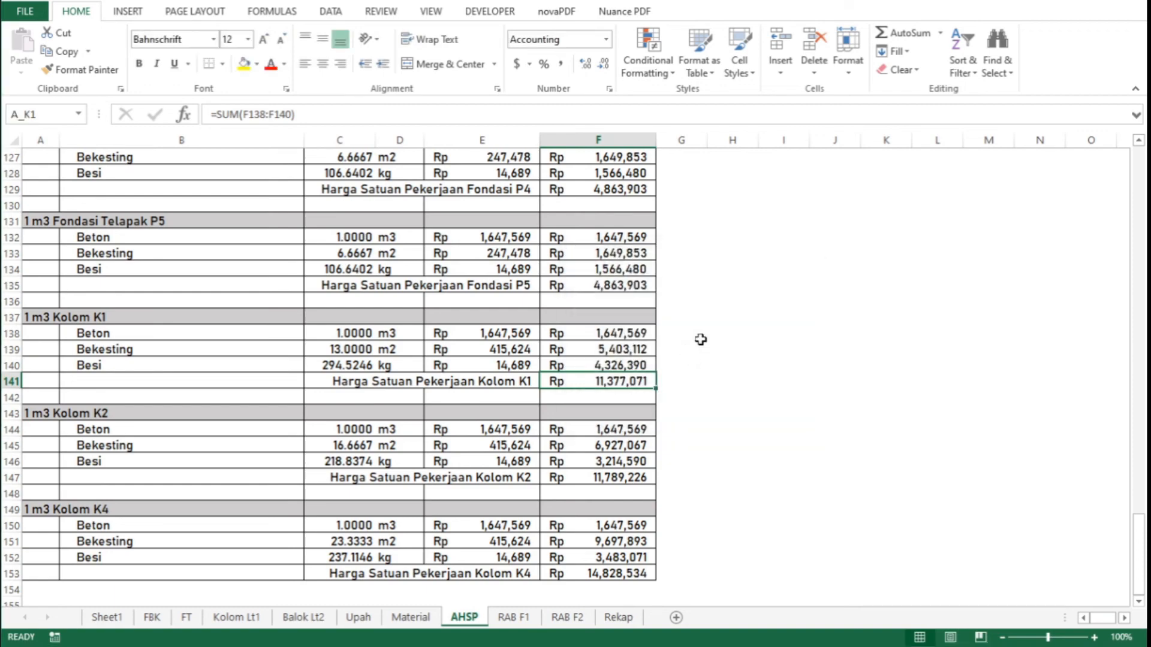
Define the workbook name A_P5 for the Fondasi P5 total unit price in F135
scroll(723, 321, "up", 2)
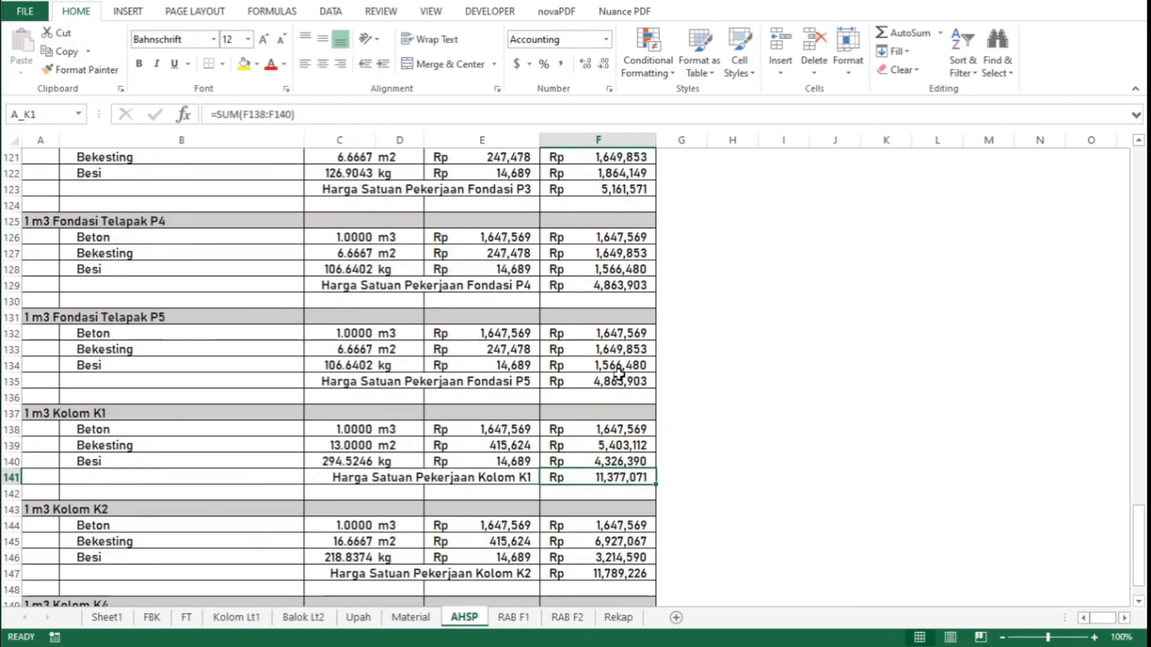
left_click(605, 382)
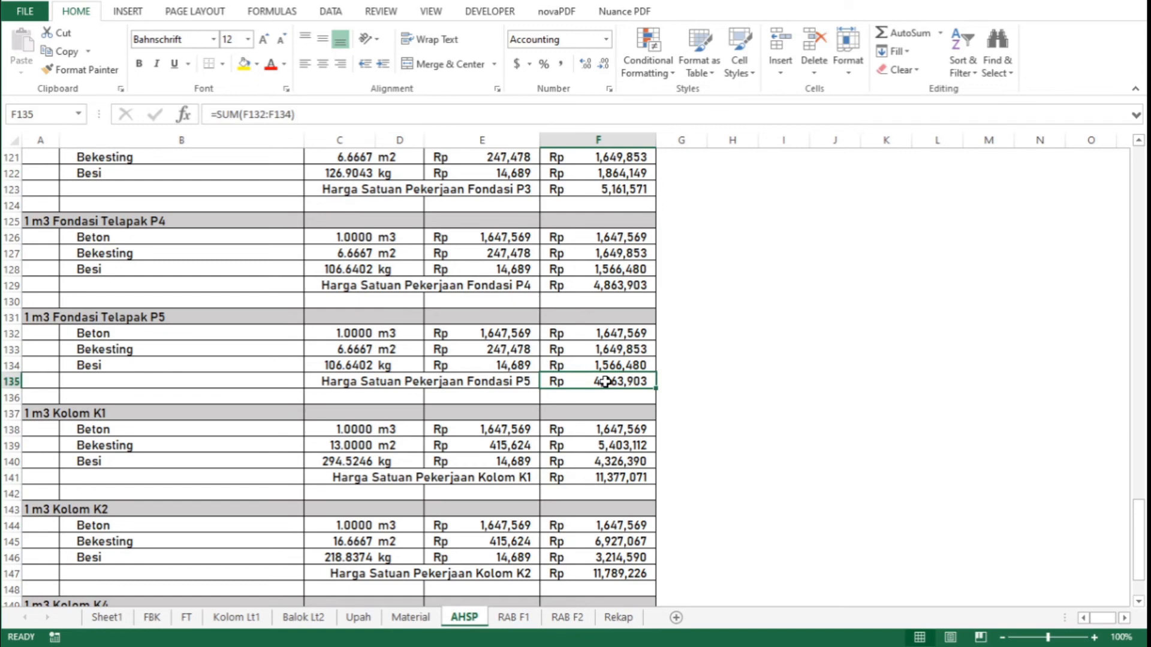
right_click(606, 381)
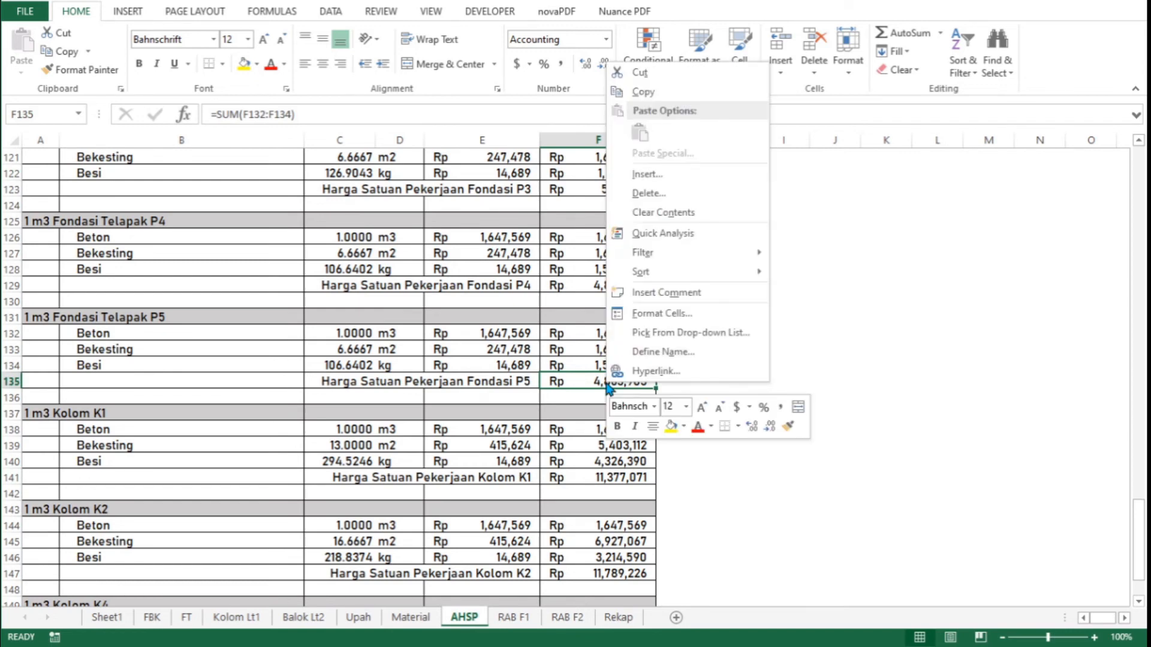
left_click(657, 353)
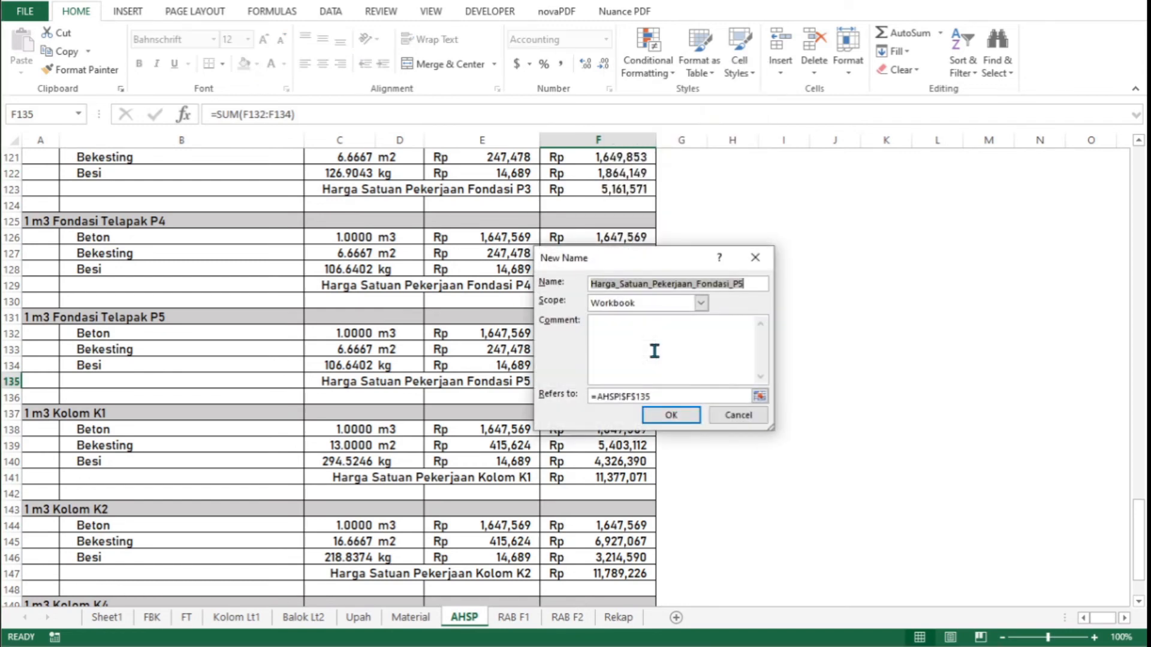
type("A")
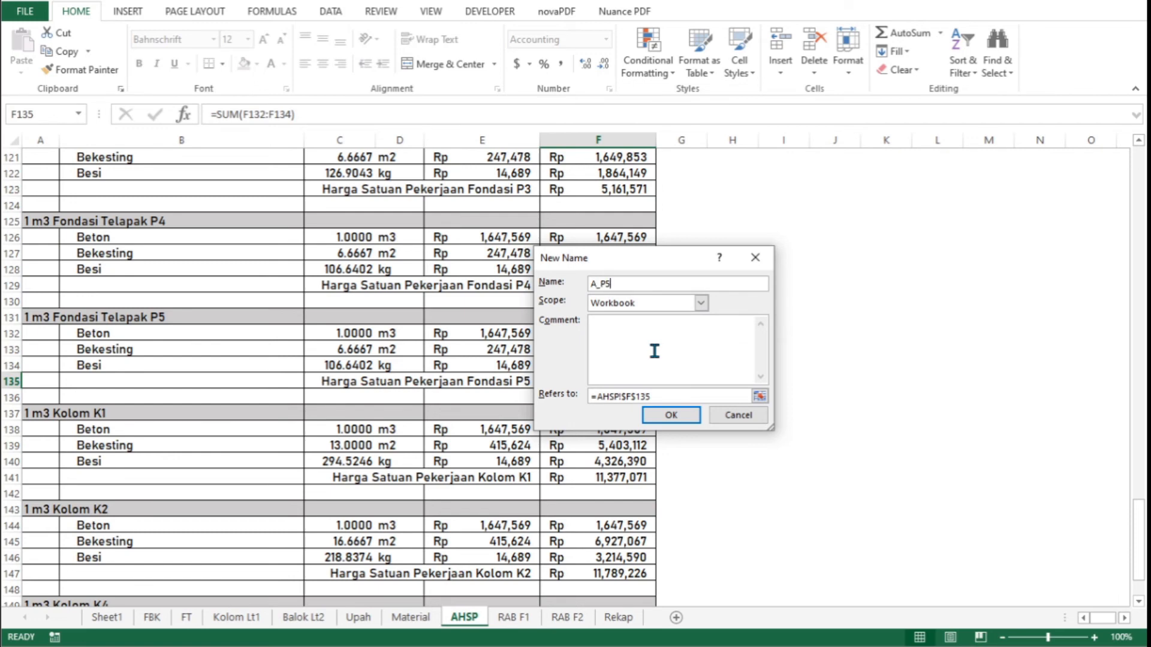
key("Return")
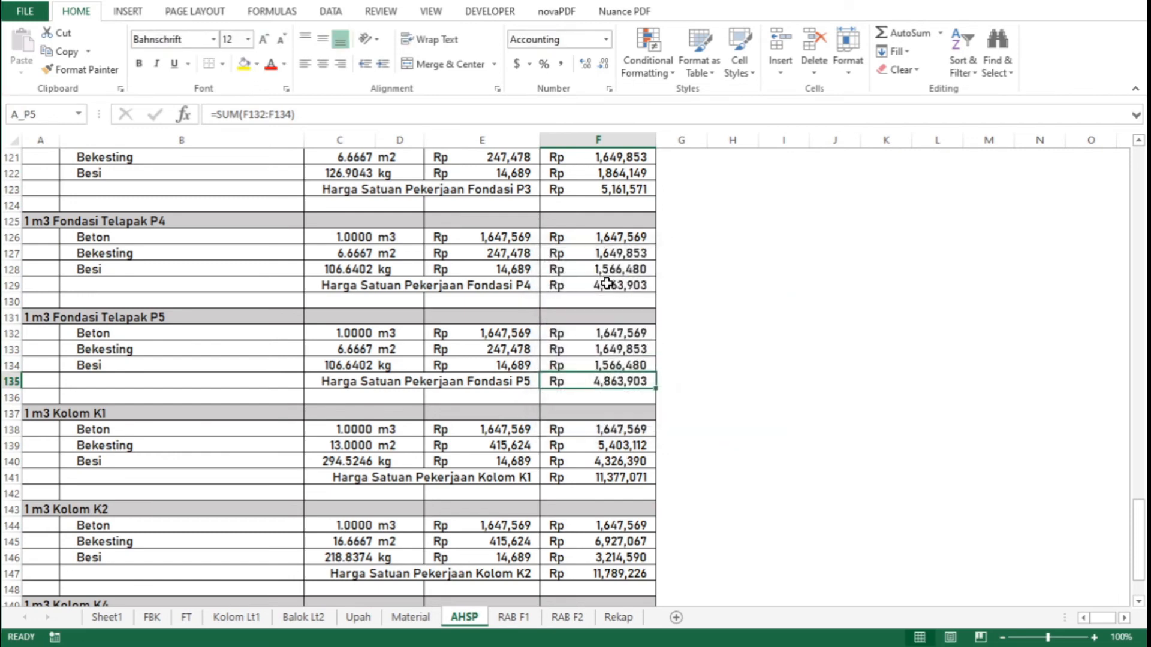
Define the workbook name A_P4 for the Fondasi P4 total unit price in F129
left_click(607, 284)
right_click(608, 285)
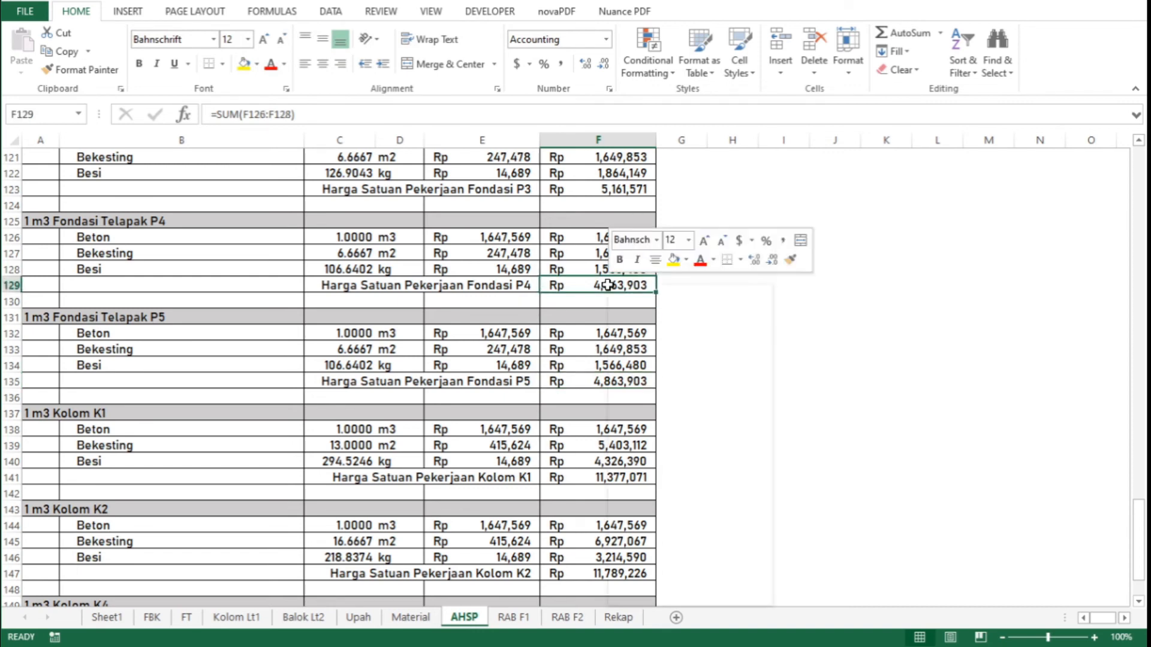
left_click(665, 575)
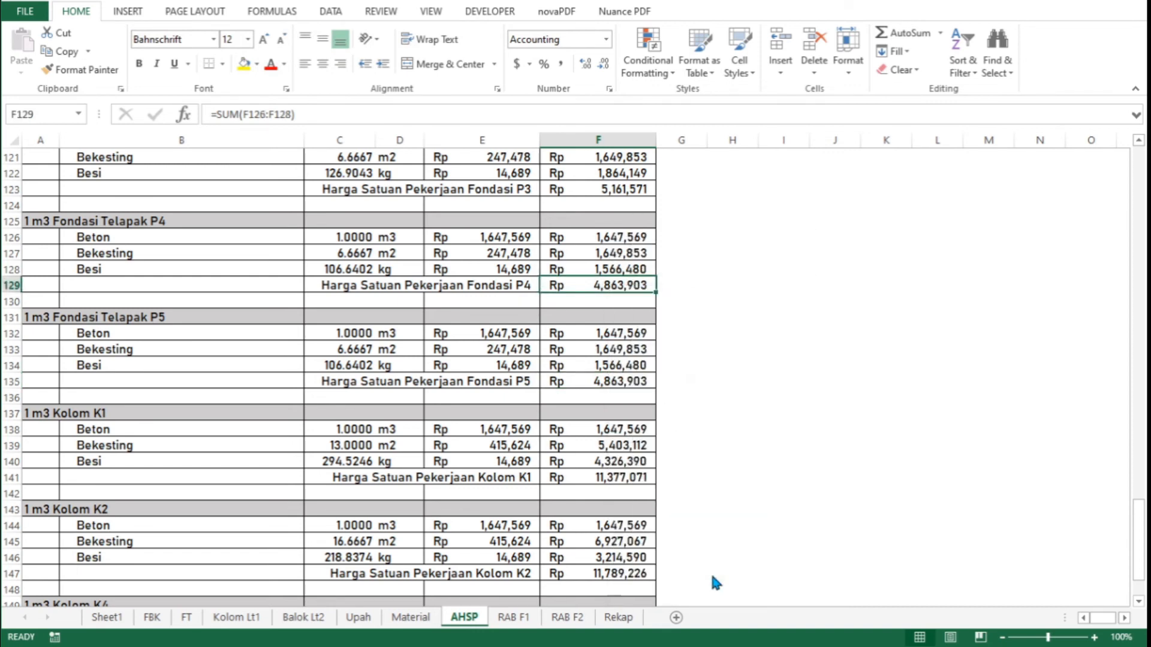
type("A_P4")
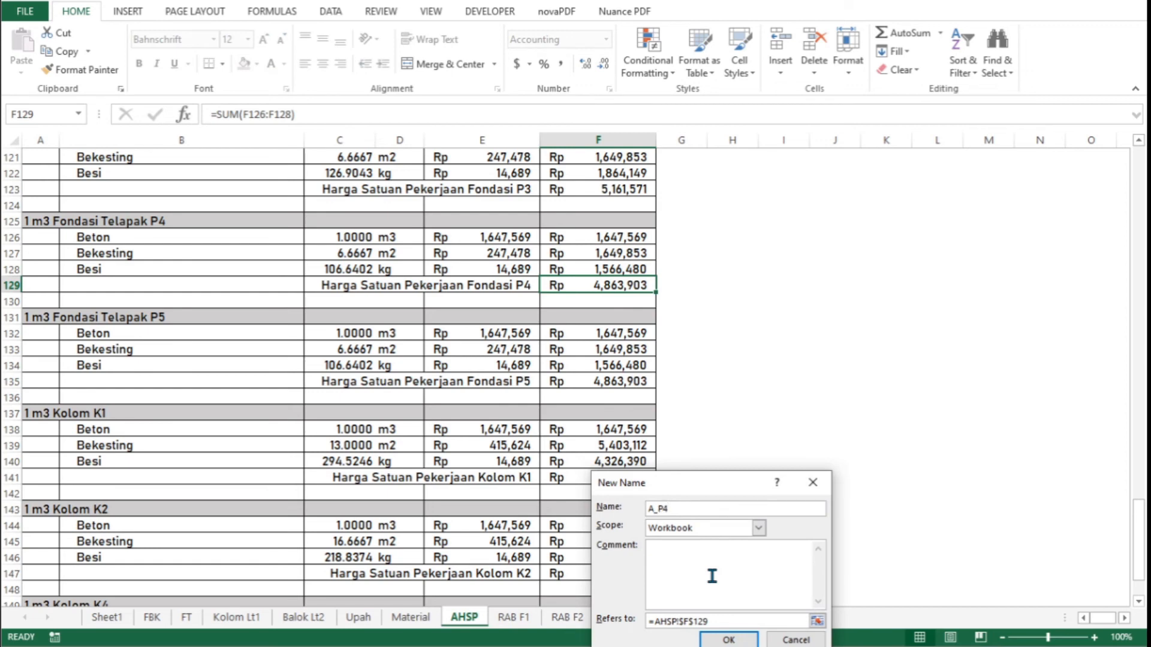
key("Return")
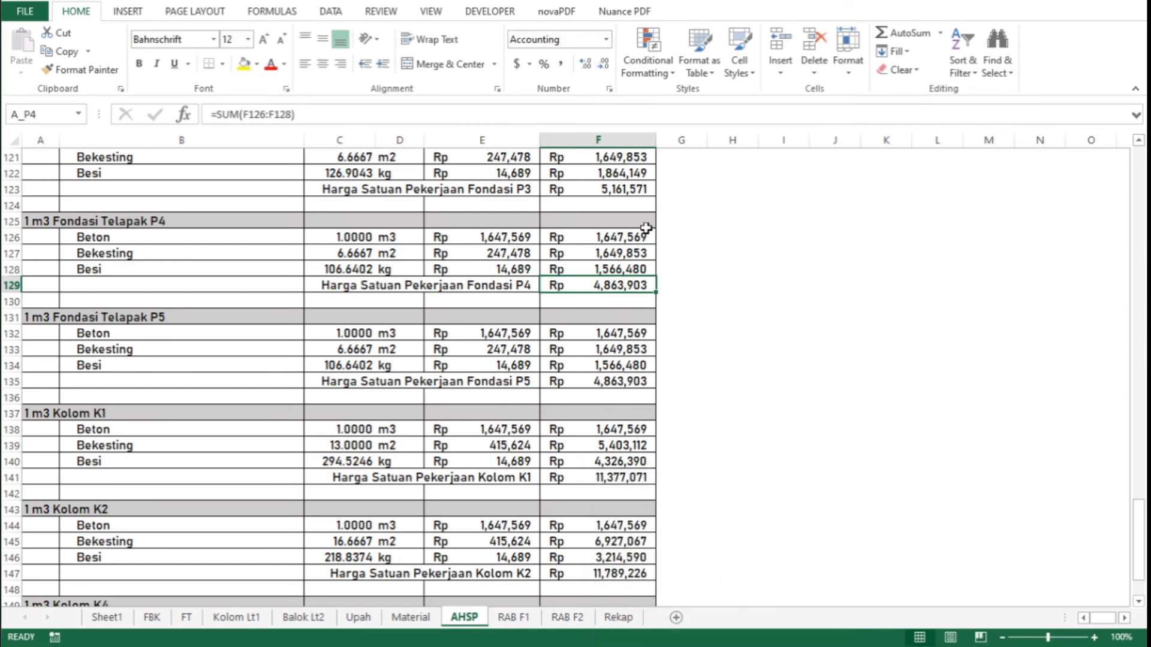
Define the workbook name A_P3 for the Fondasi P3 total unit price in F123
left_click(620, 187)
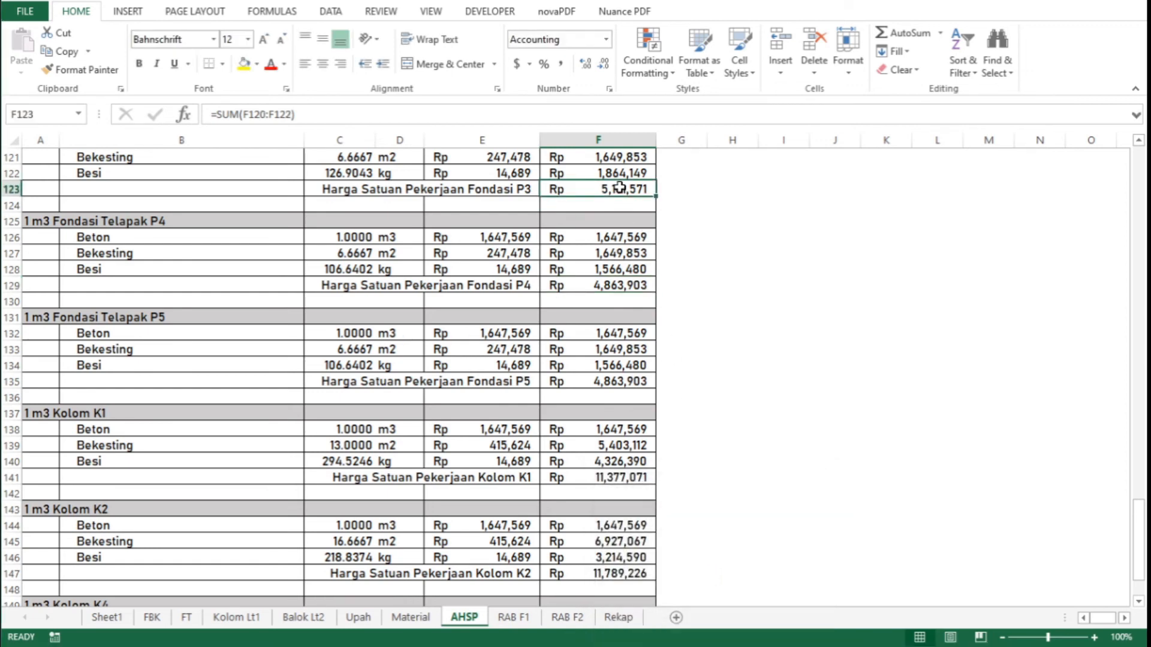
right_click(620, 188)
left_click(716, 476)
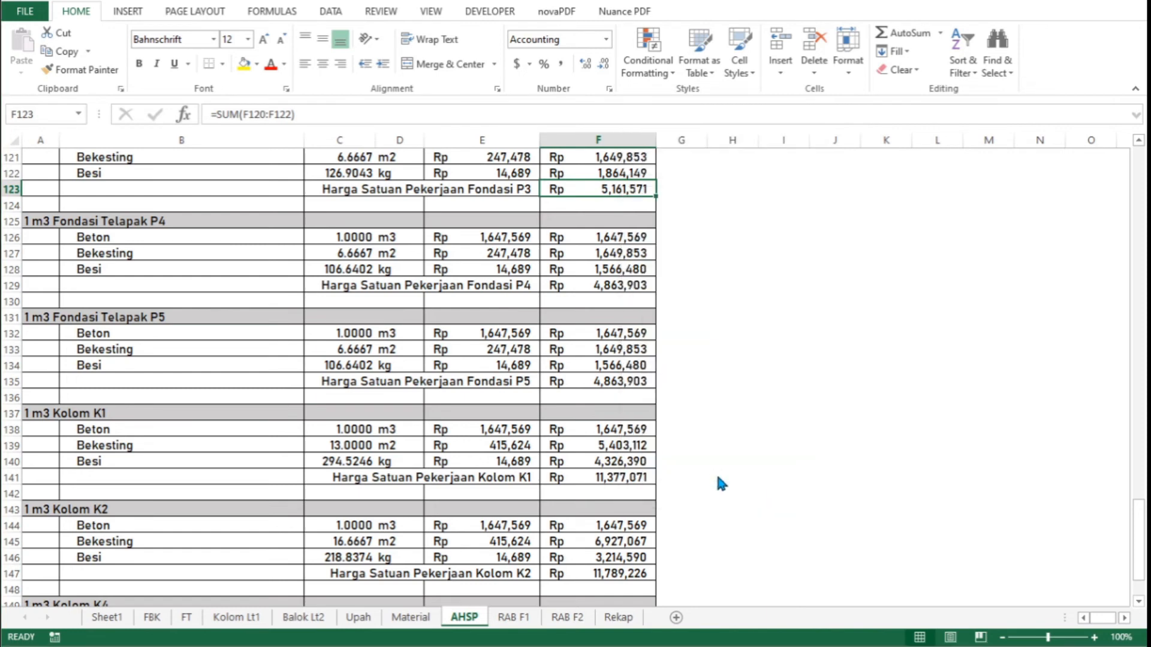
type("A_")
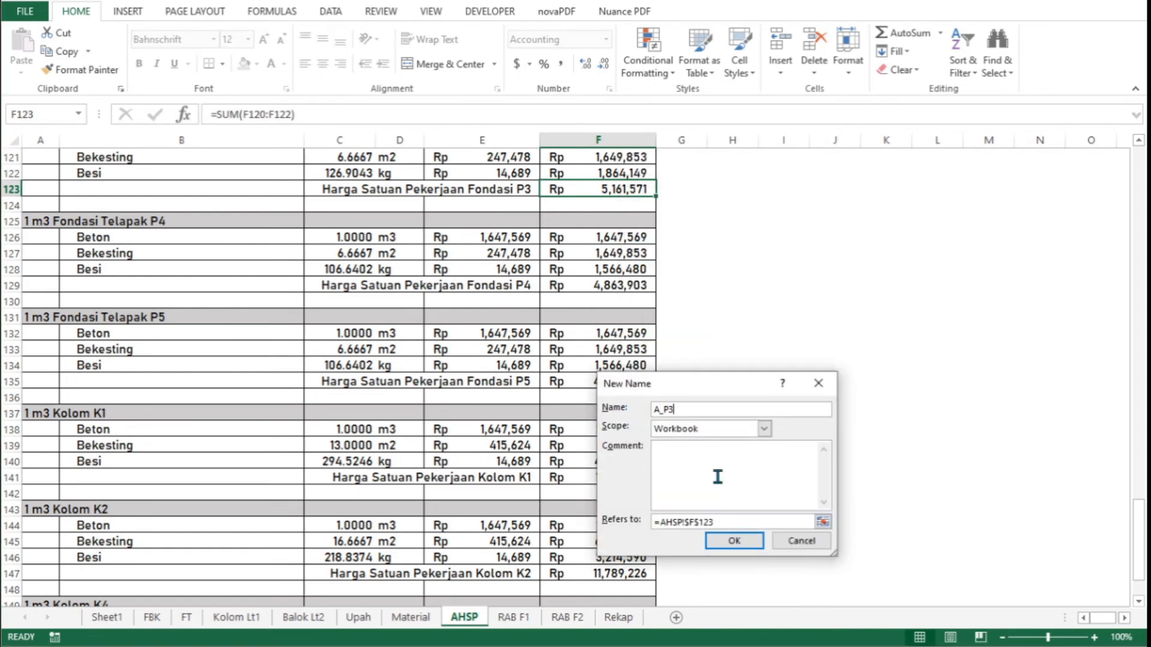
type("P3")
key("Return")
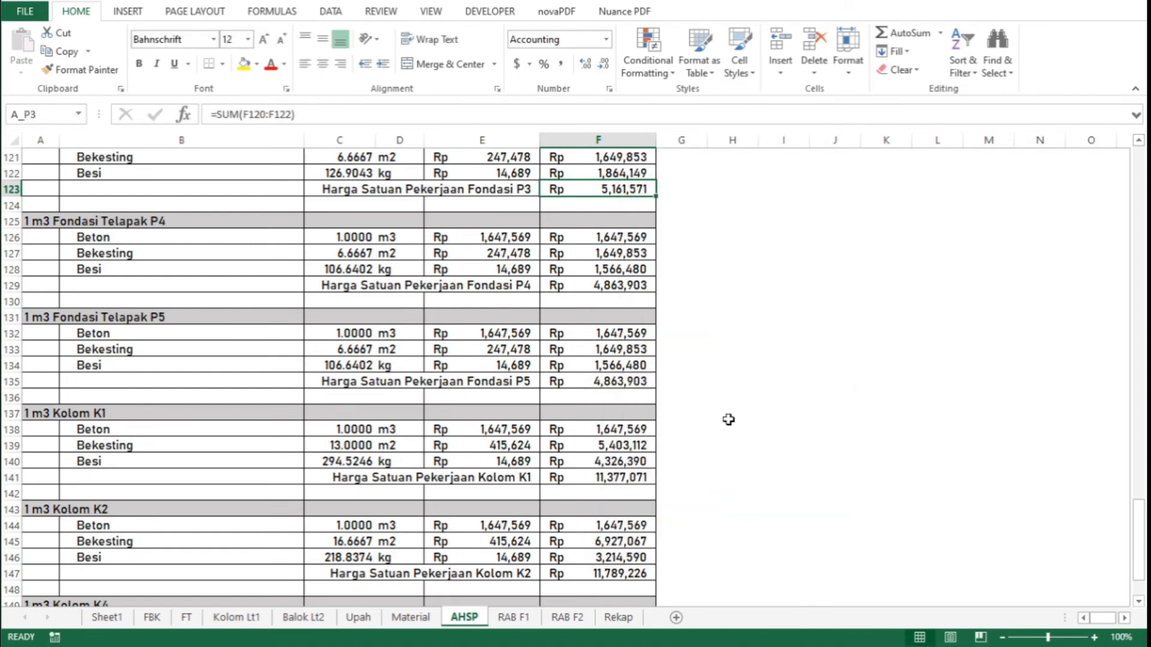
Define the workbook name A_P2 for the Fondasi P2 total unit price in F117
scroll(729, 420, "up", 1)
scroll(728, 420, "up", 4)
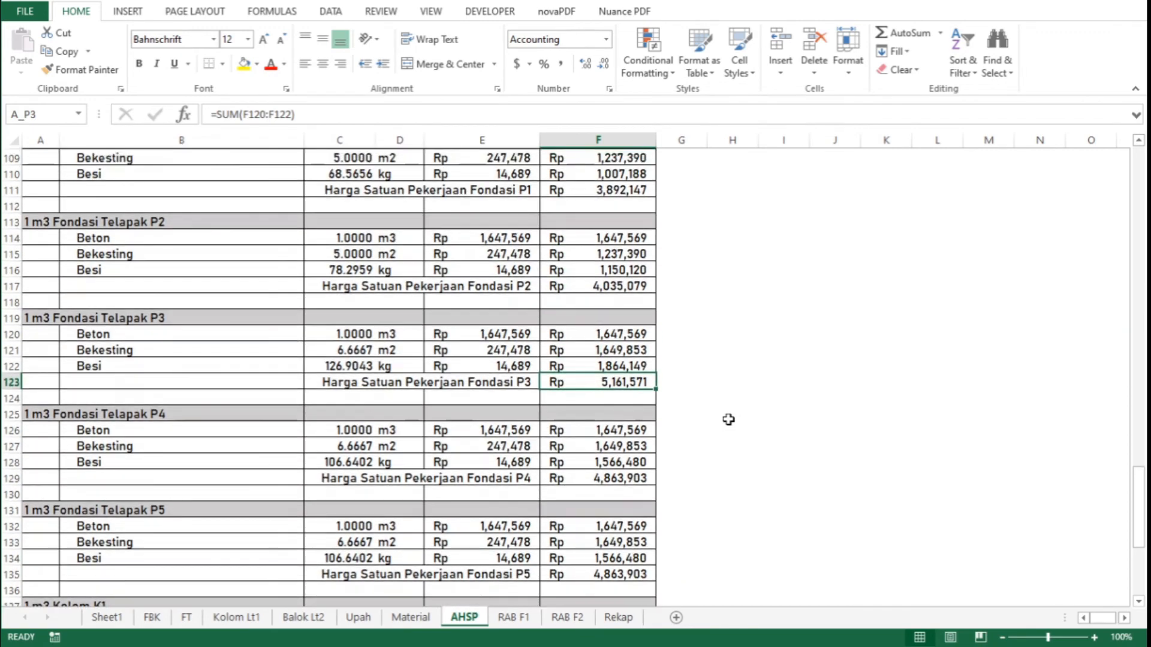
left_click(626, 334)
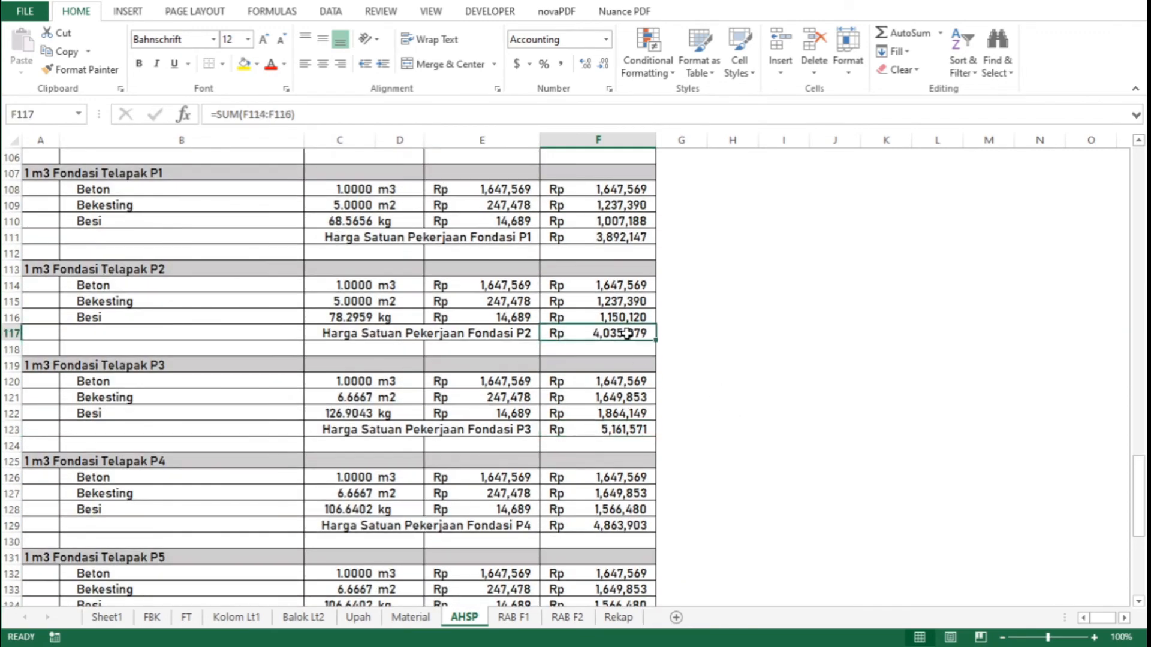
right_click(655, 335)
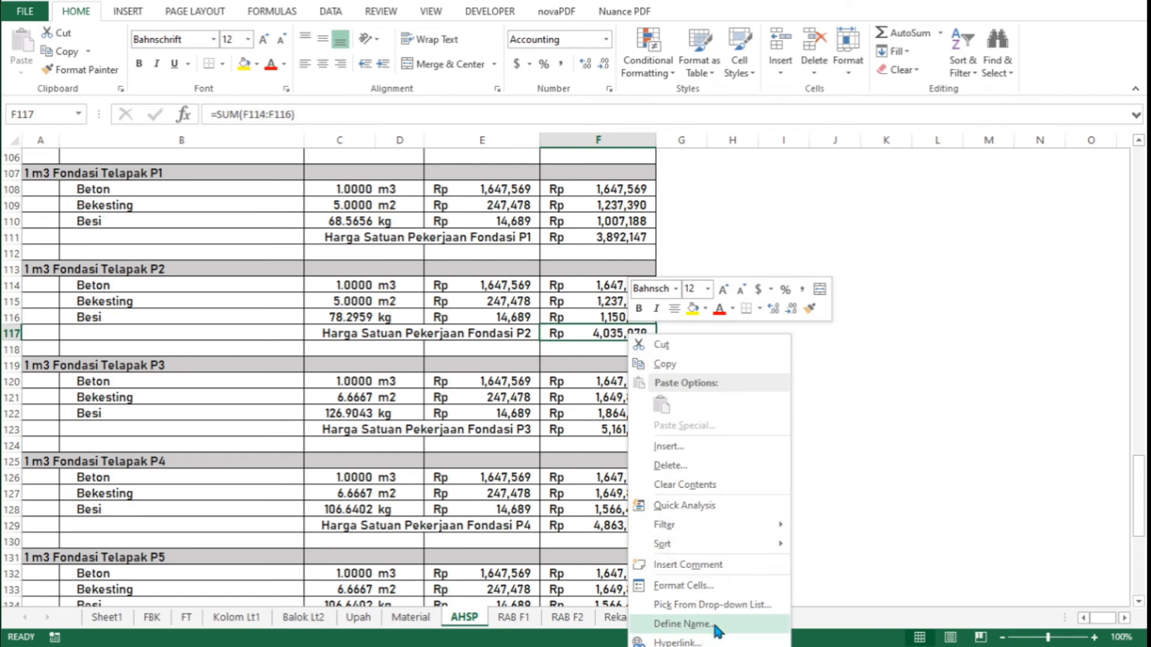
left_click(684, 624)
type("A_P2")
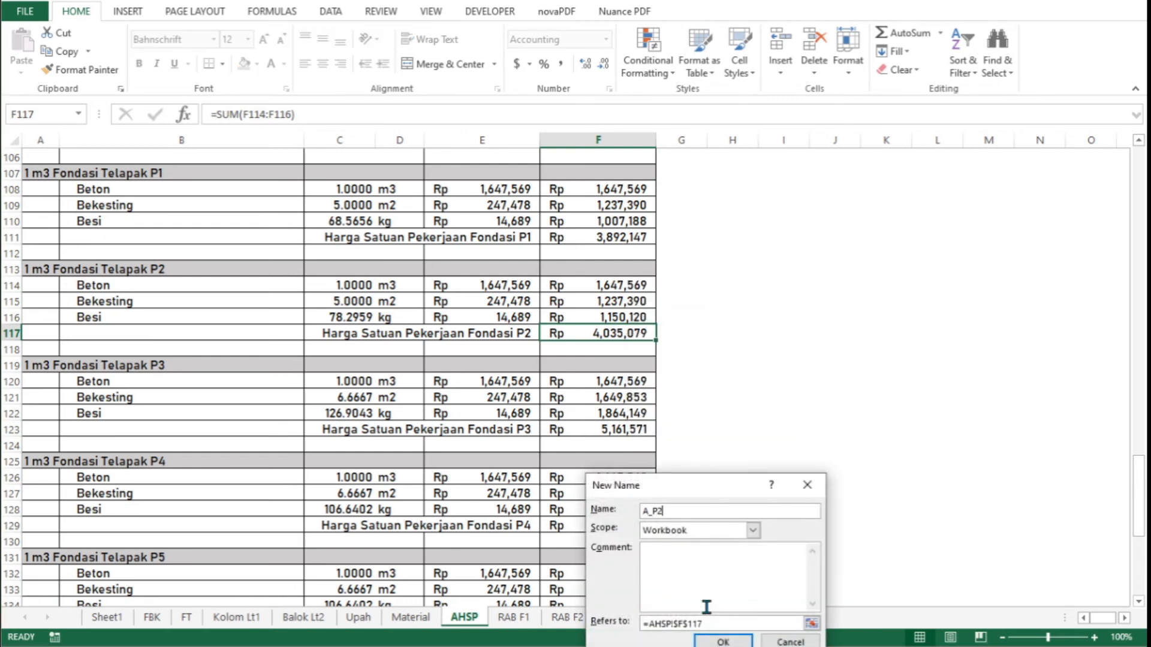
left_click(723, 641)
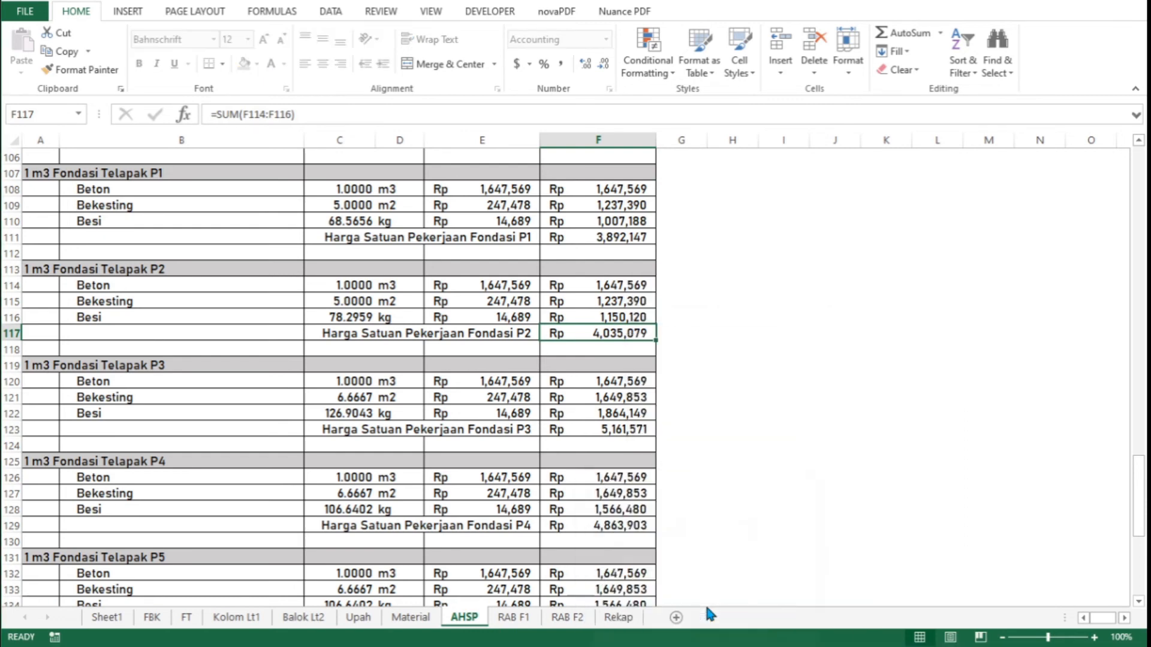
Define the workbook name A_P1 for the Fondasi P1 total unit price in F111
left_click(614, 237)
right_click(614, 237)
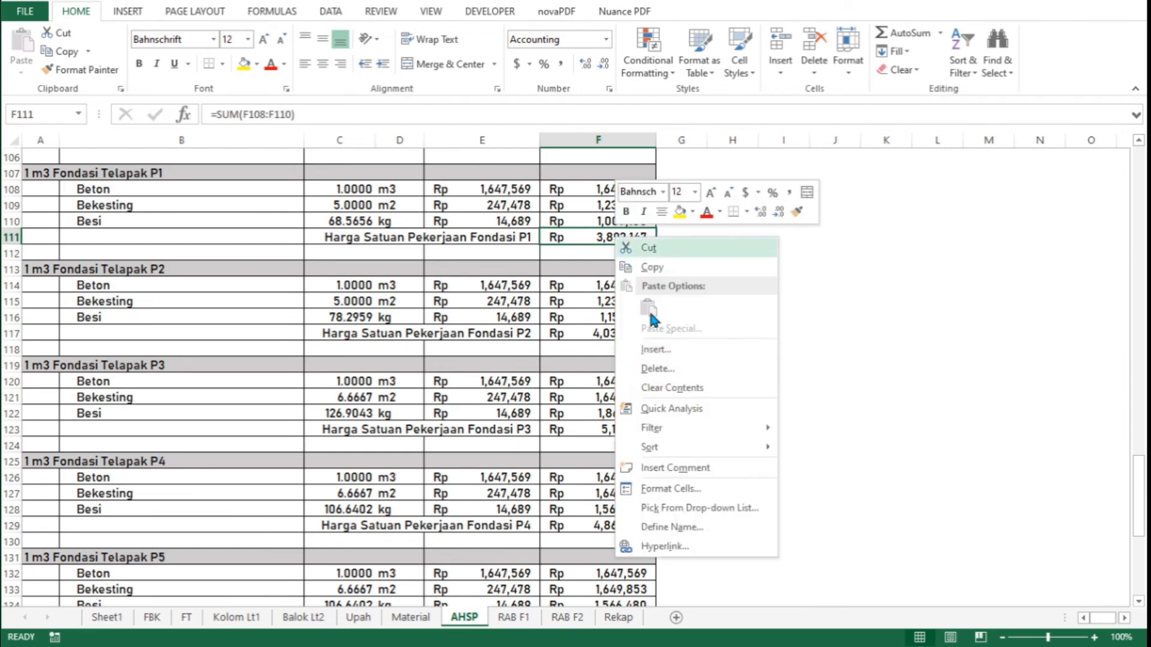
left_click(714, 528)
type("A_P1")
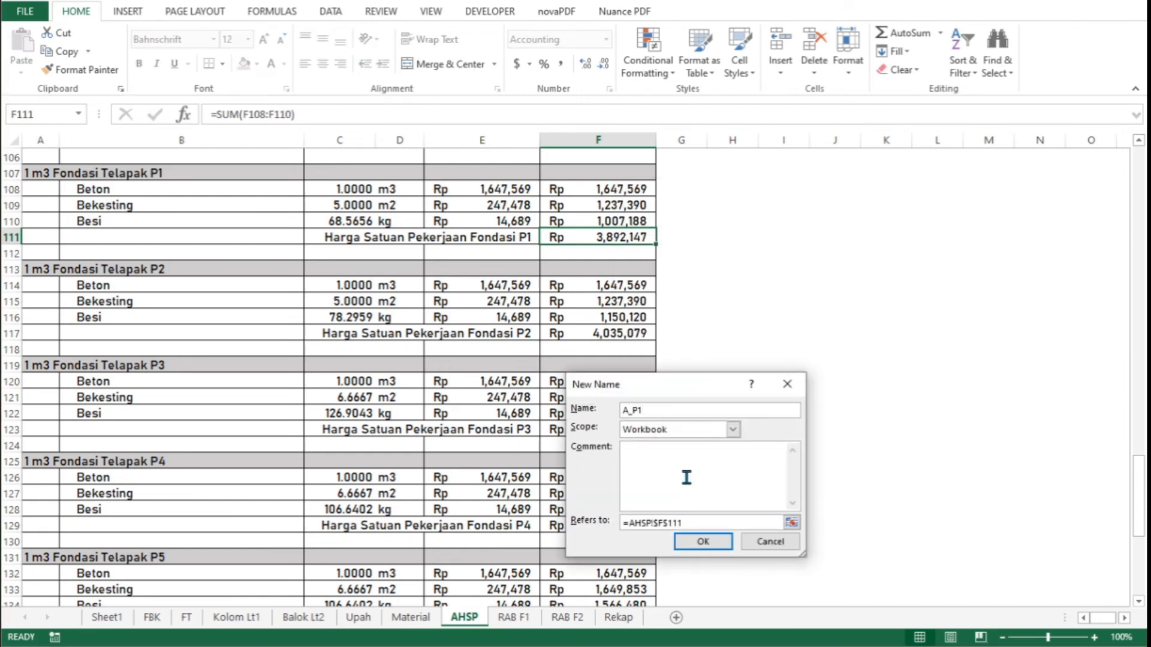
key("Return")
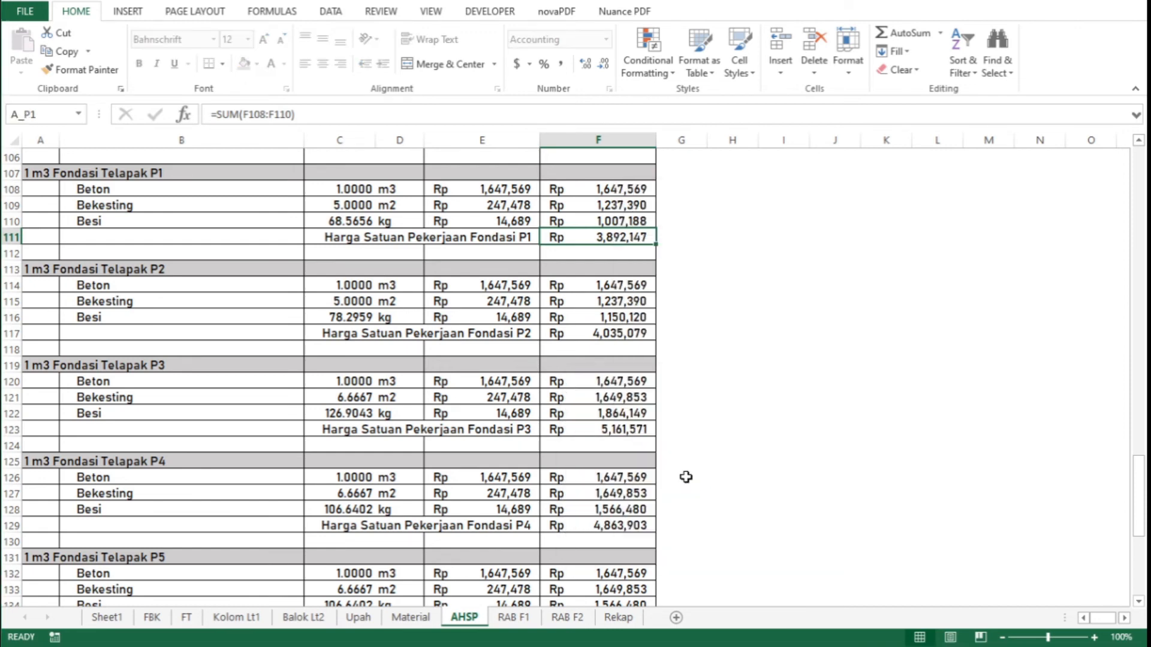
On the RAB F2 sheet, enter =A_P1 in E14 as the Fondasi Telapak P1 unit price
left_click(567, 617)
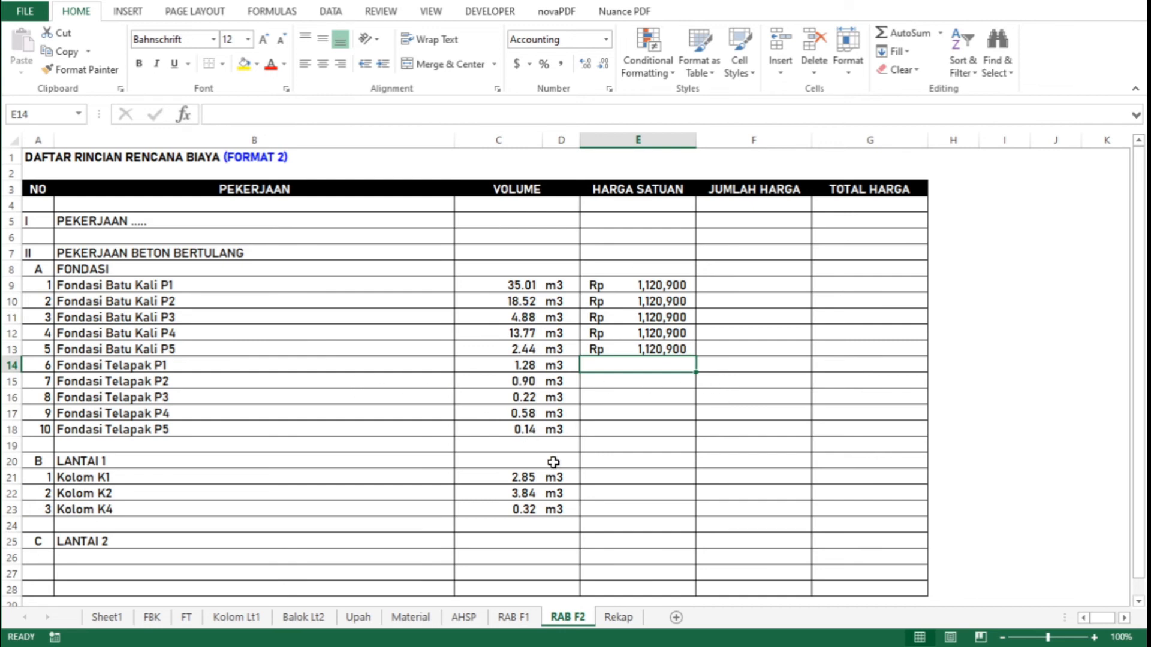
type("=A_P")
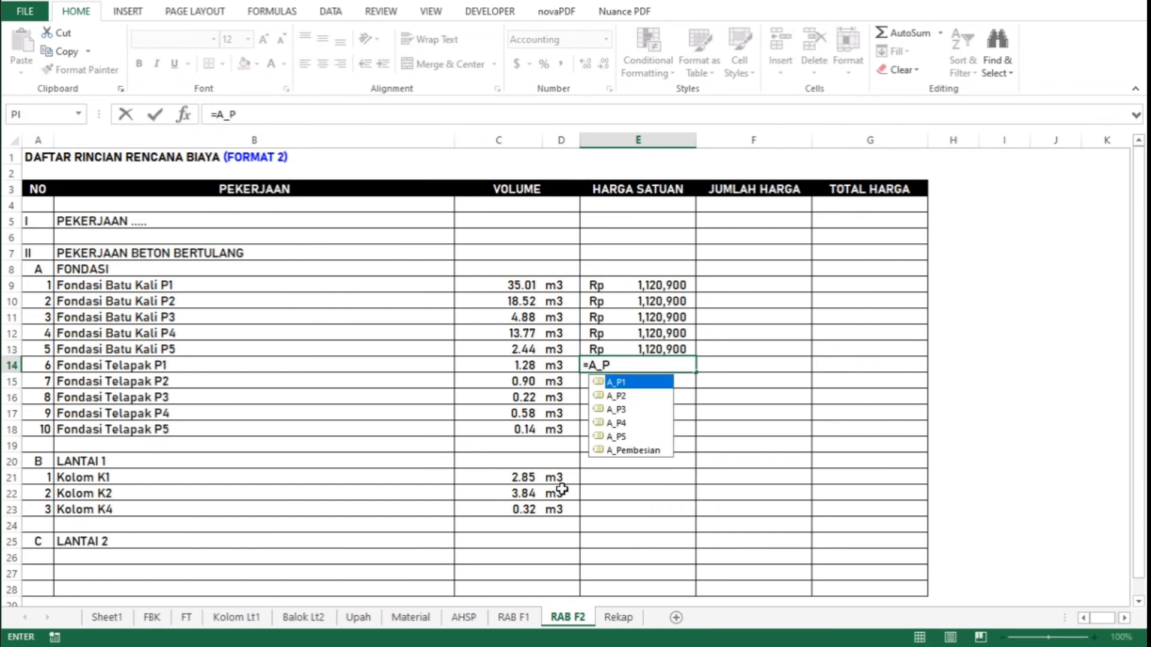
double_click(643, 386)
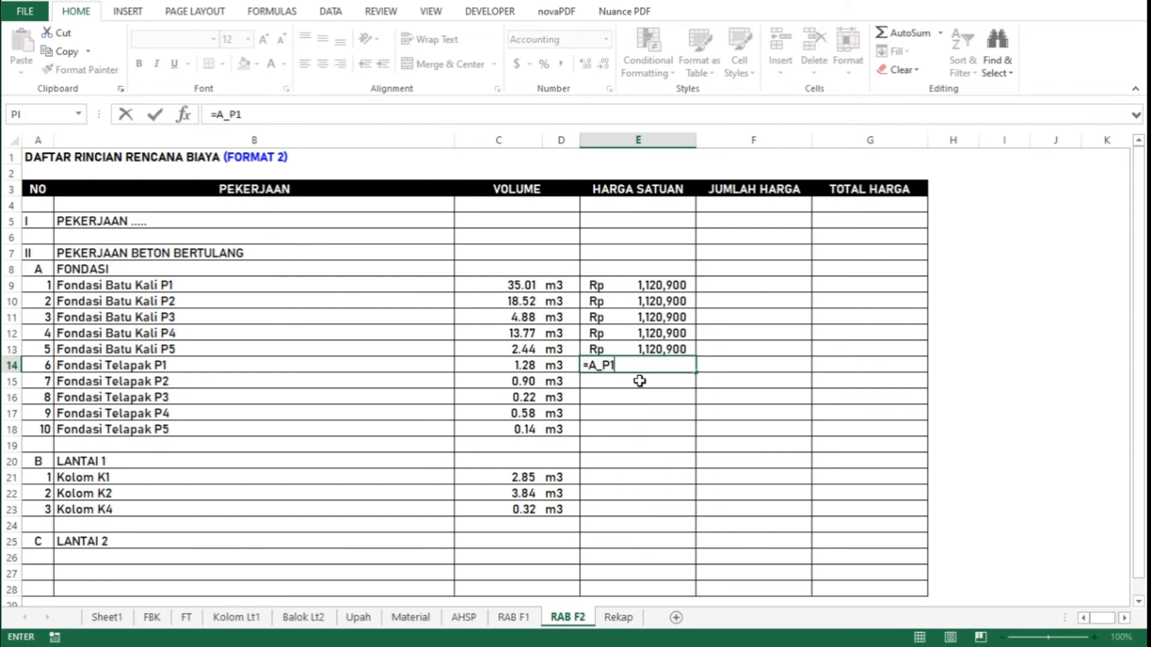
key("Return")
Enter =A_P2 in E15 as the Fondasi Telapak P2 unit price
type("=")
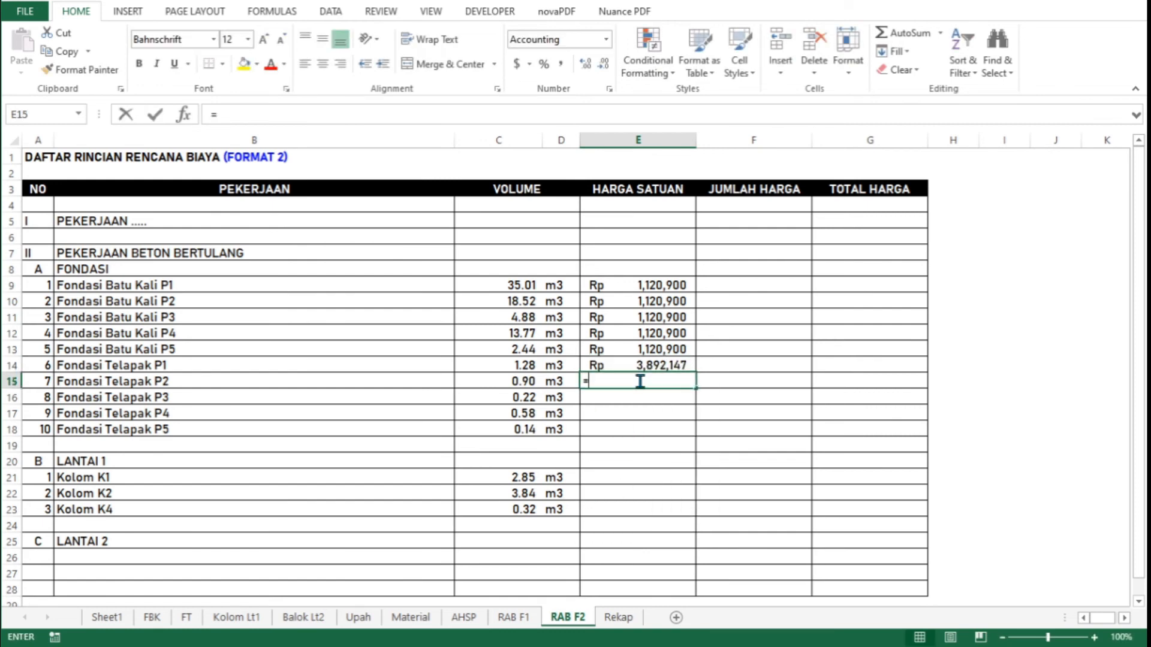
type("A")
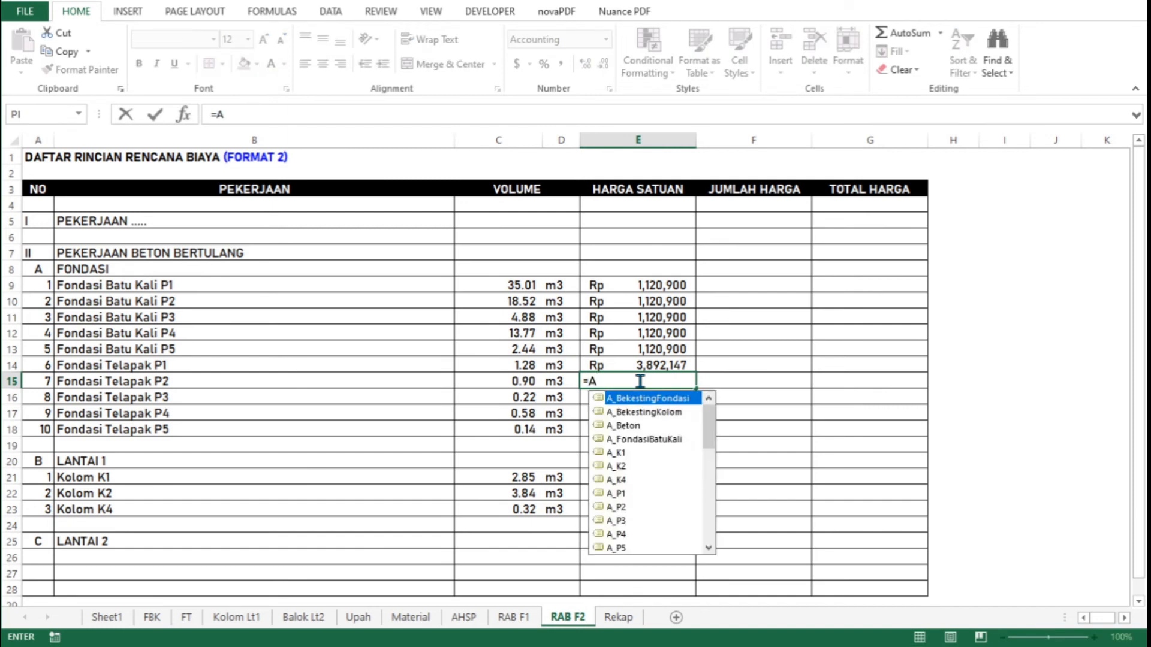
type("_P")
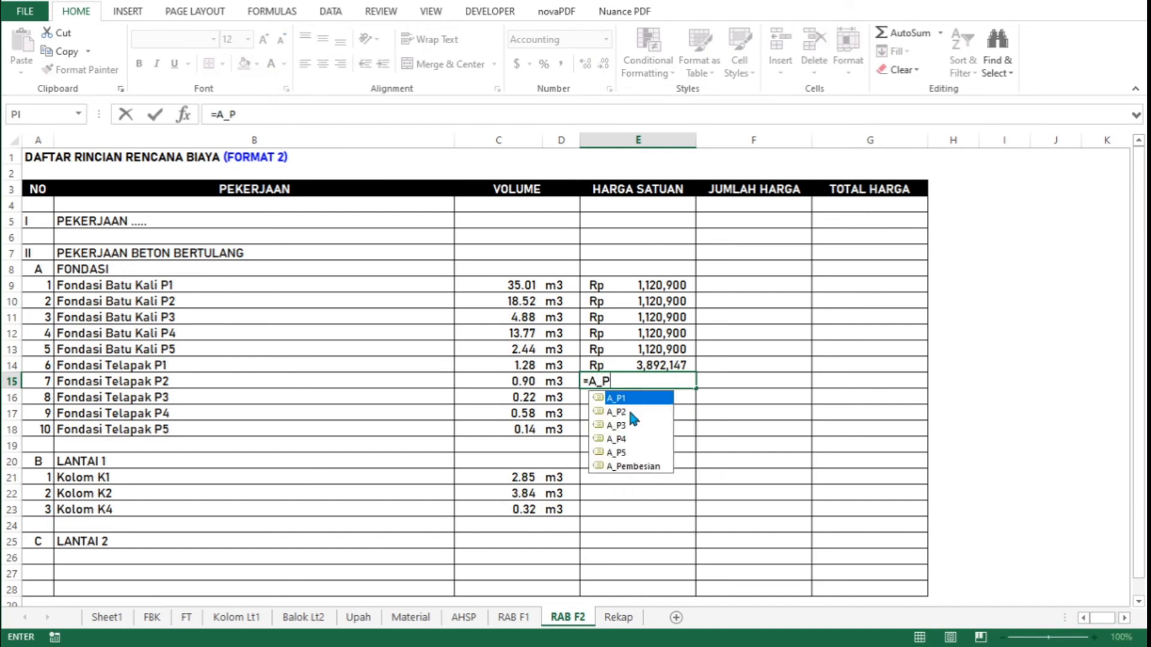
double_click(617, 413)
key("Return")
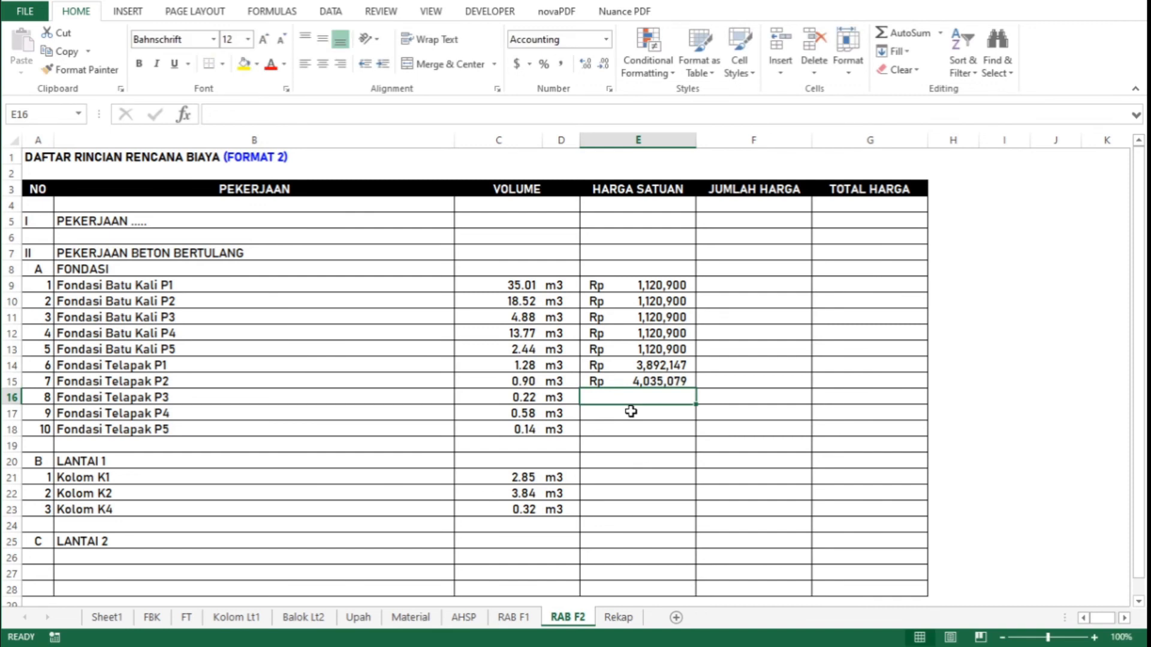
Enter =A_P3 in E16 as the Fondasi Telapak P3 unit price
type("=A_P")
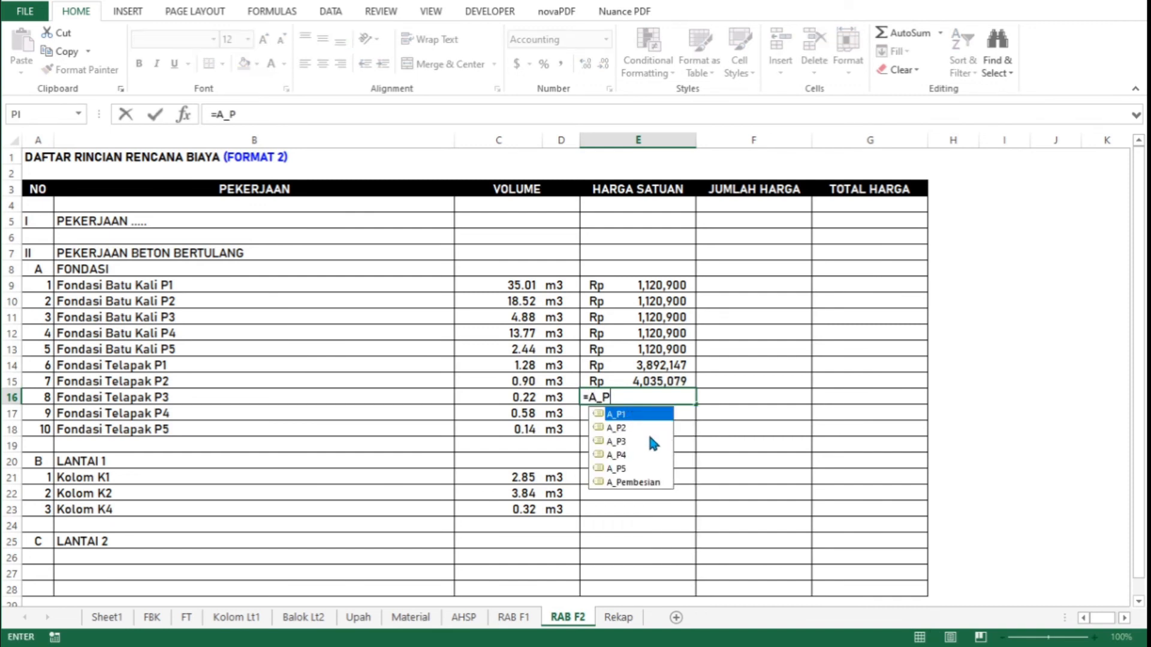
double_click(649, 437)
key("Return")
Enter =A_P4 in E17 and =A_P5 in E18 as the Fondasi Telapak P4 and P5 unit prices
type("=")
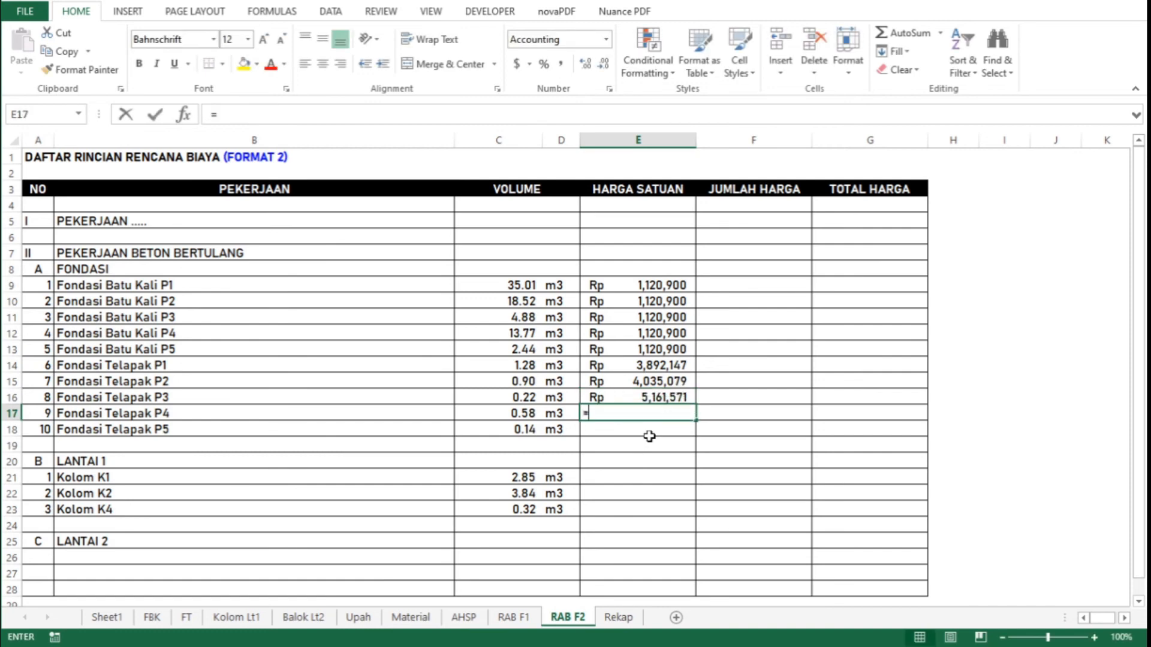
type("A_P")
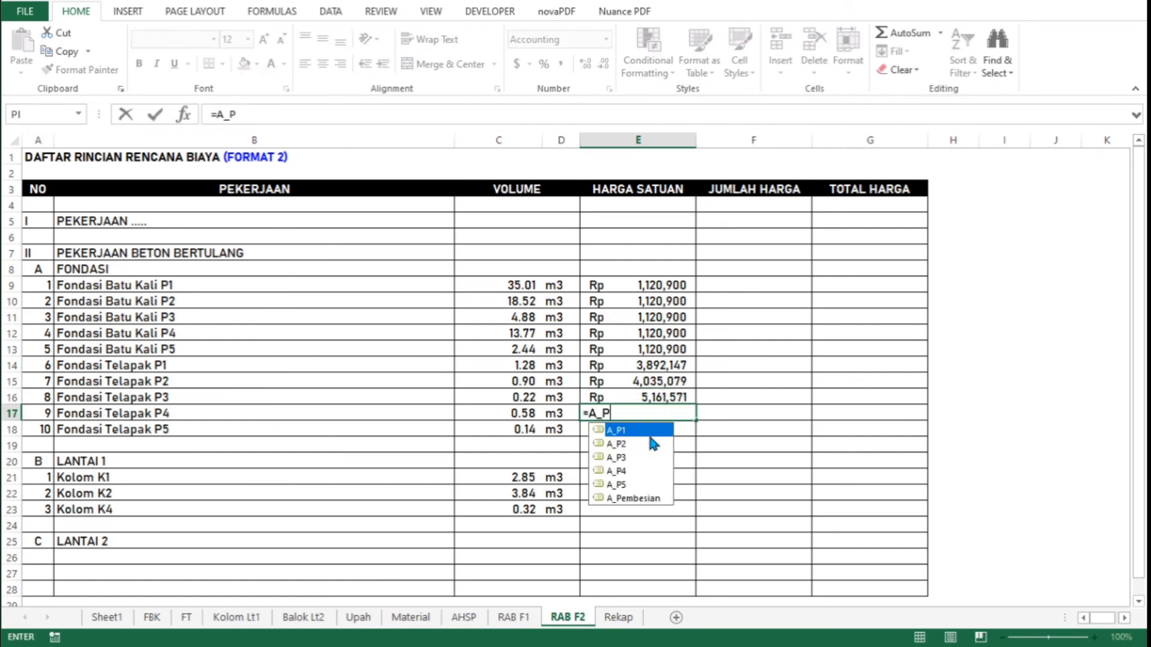
double_click(641, 470)
key("Return")
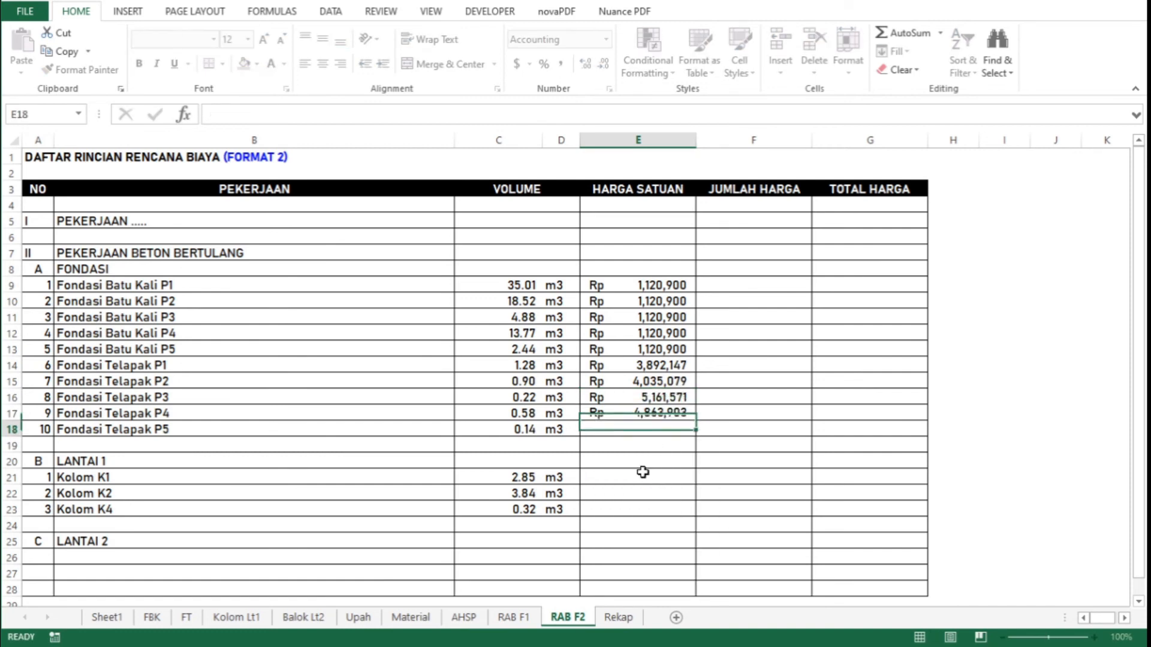
type("=A_P")
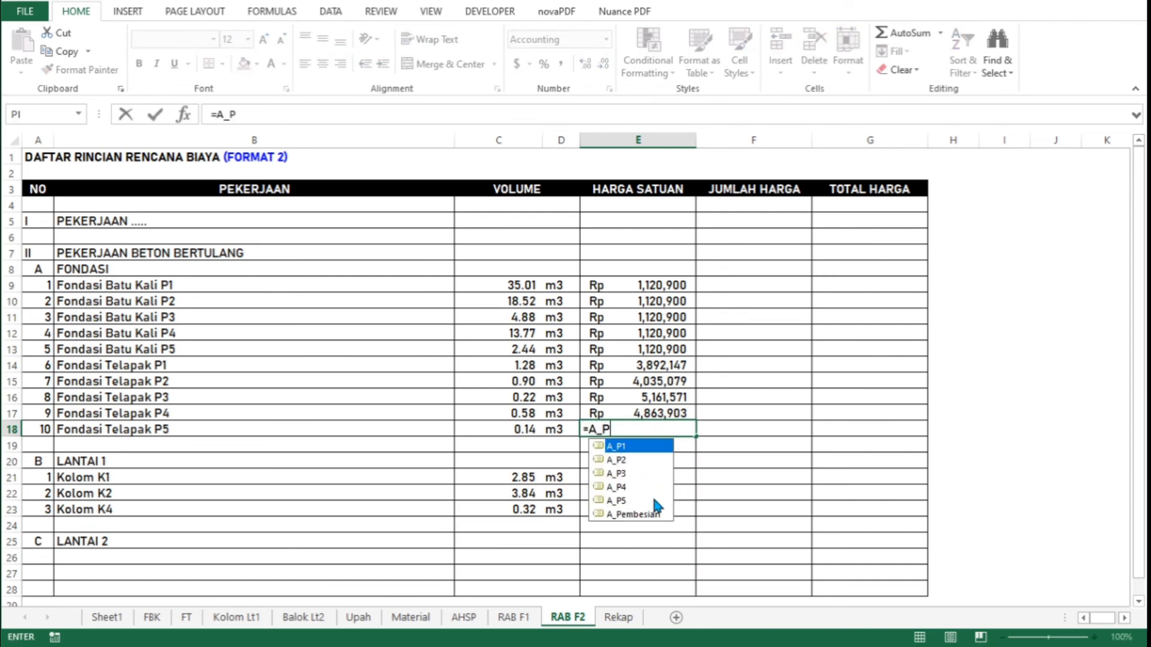
double_click(653, 501)
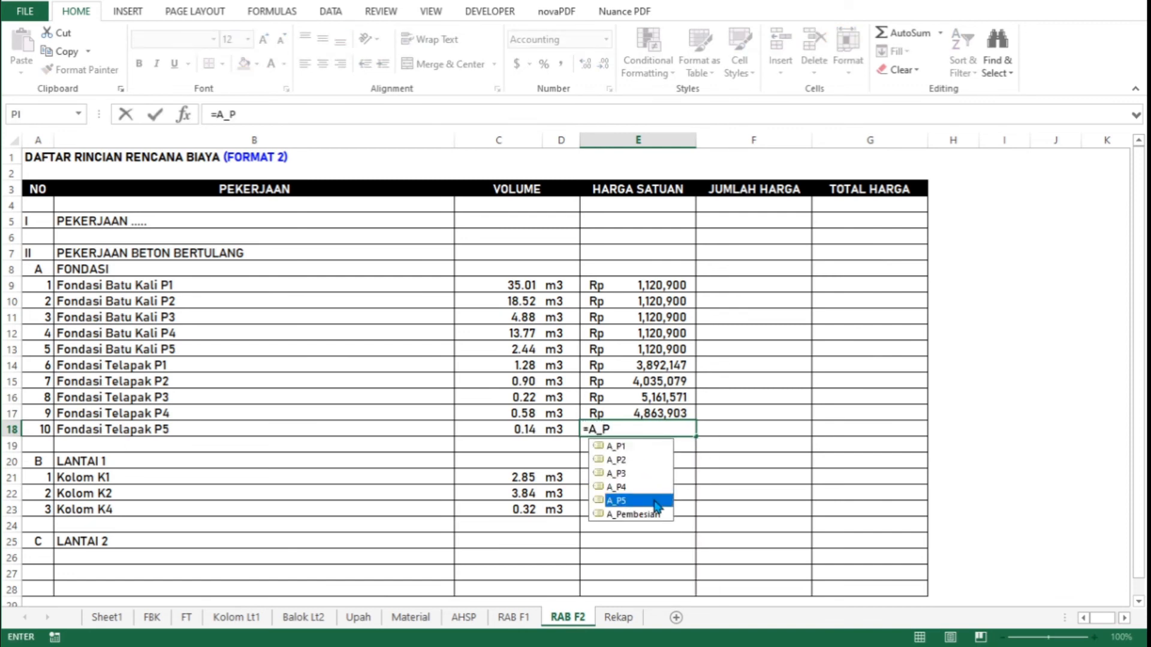
key("Return")
Enter =A_K1 in E21 as the Kolom K1 unit price
key("Down")
key("Down")
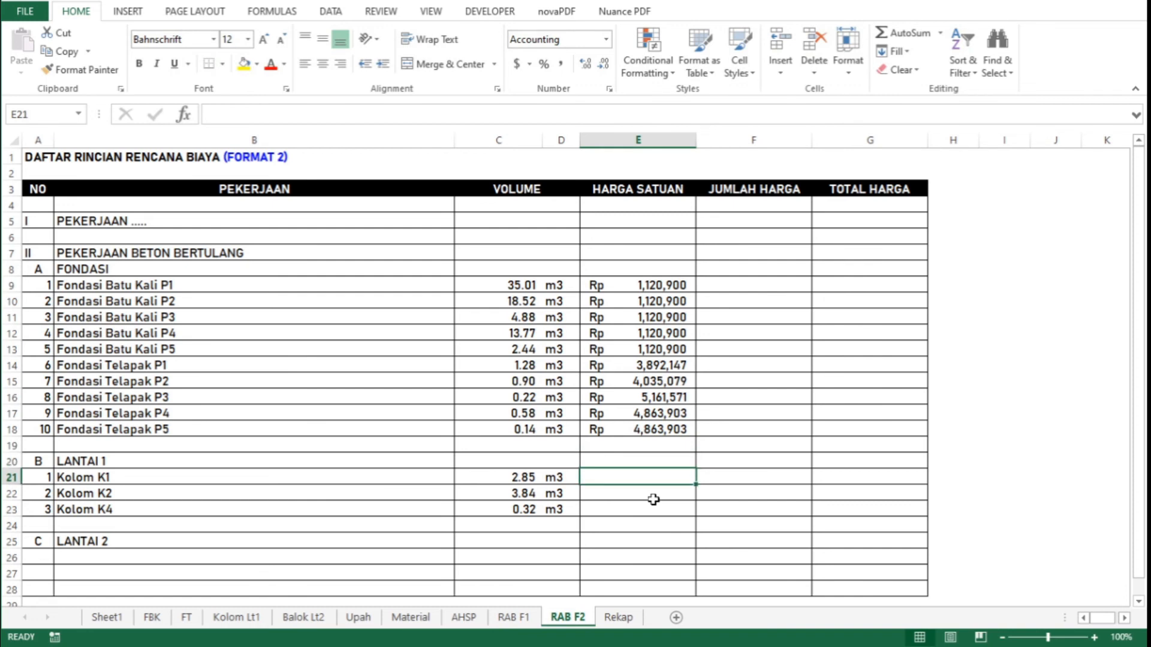
type("=")
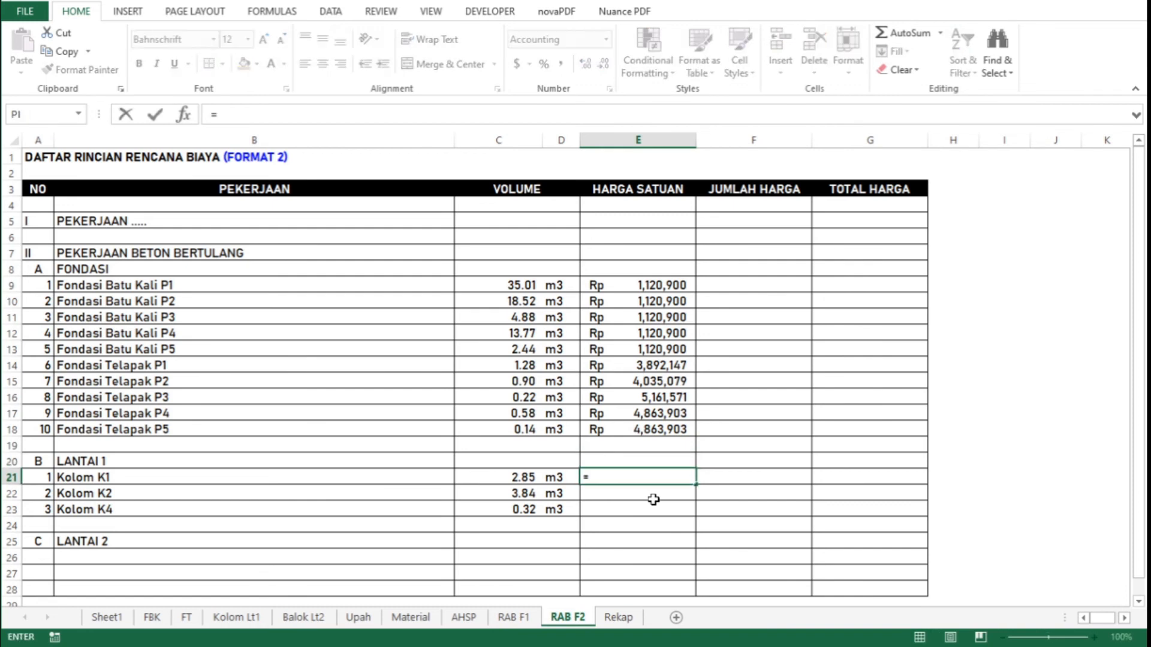
type("A_K")
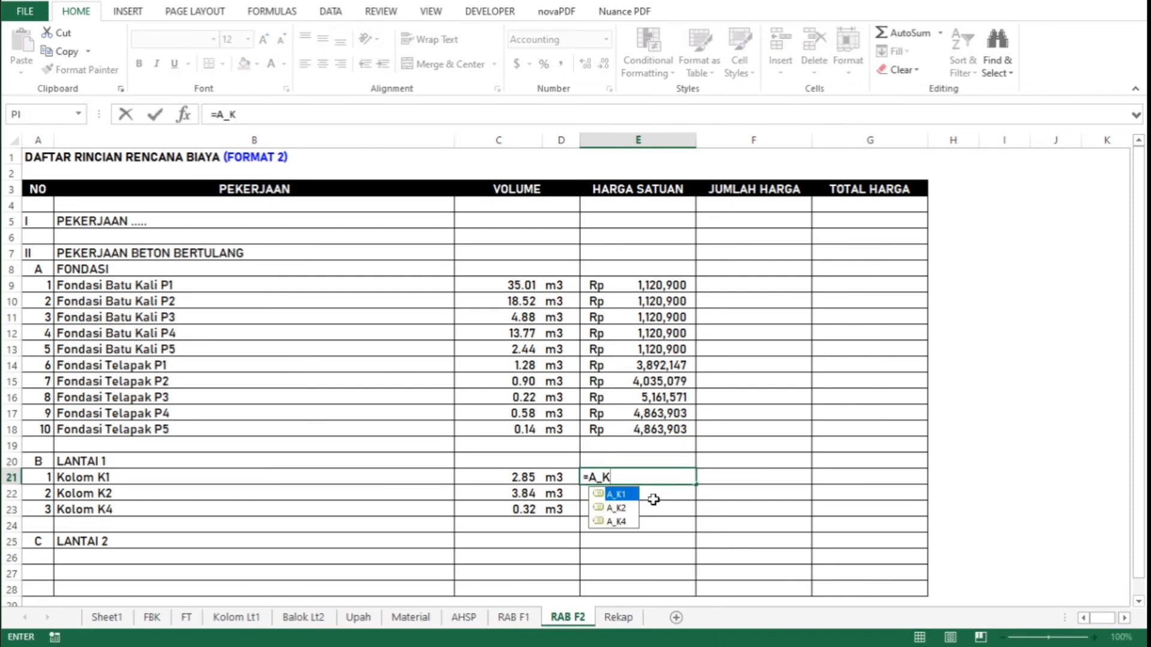
double_click(623, 496)
key("Return")
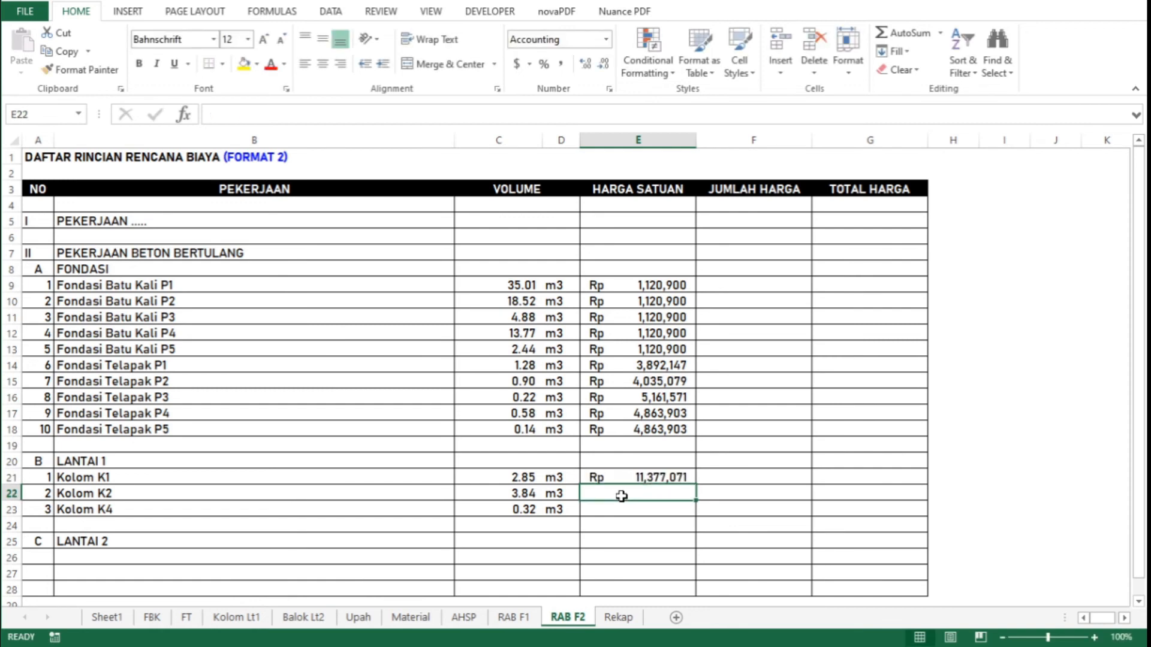
Enter =A_K2 in E22 and =A_K4 in E23 as the Kolom K2 and K4 unit prices
type("=A_K")
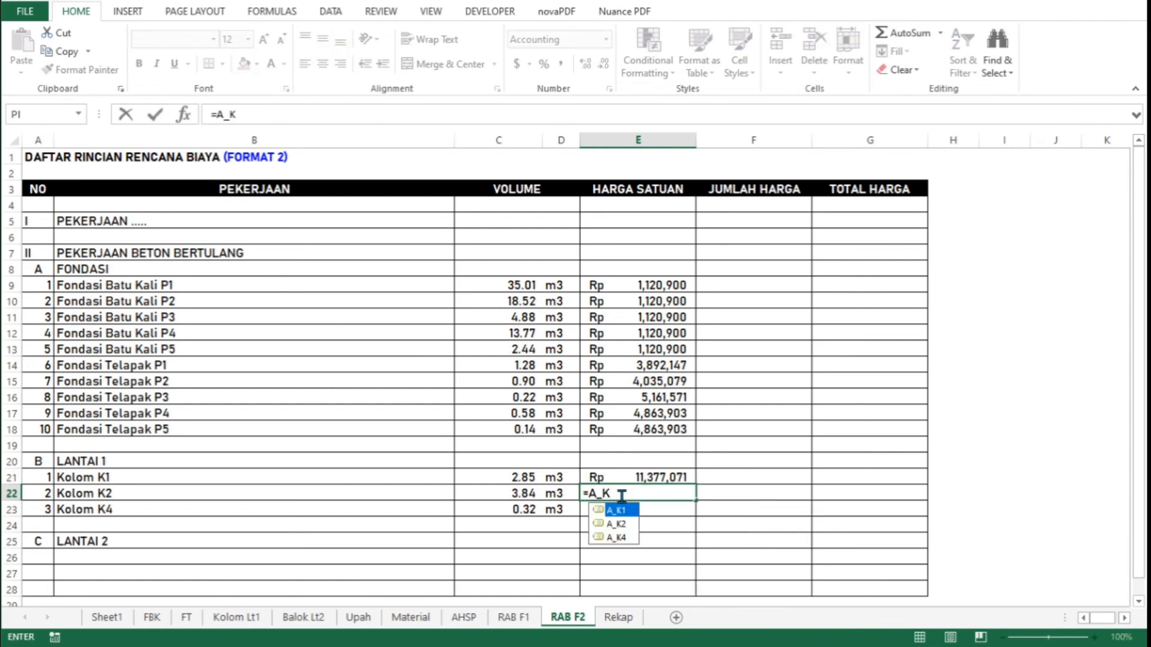
double_click(628, 526)
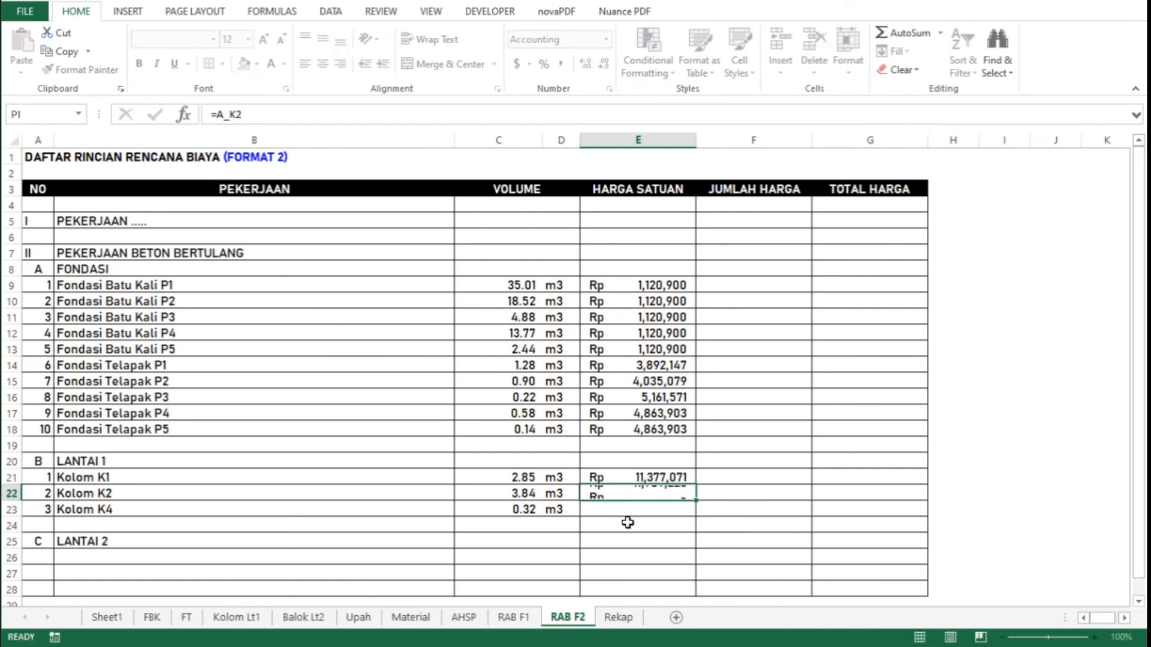
key("Return")
type("=A_K")
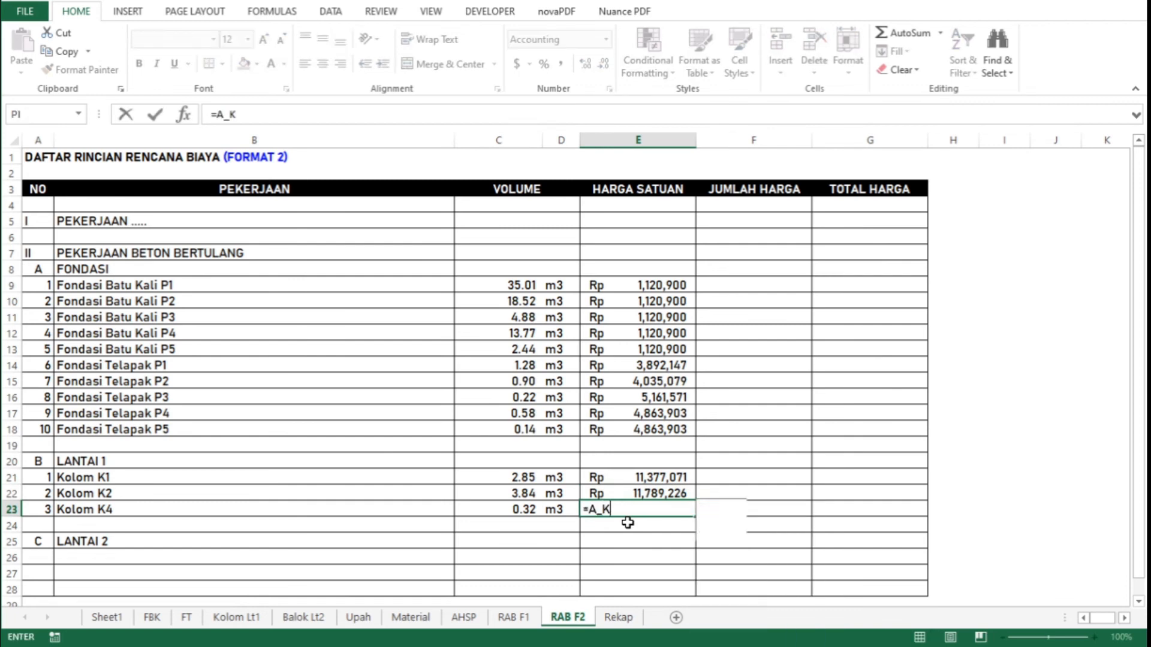
double_click(628, 555)
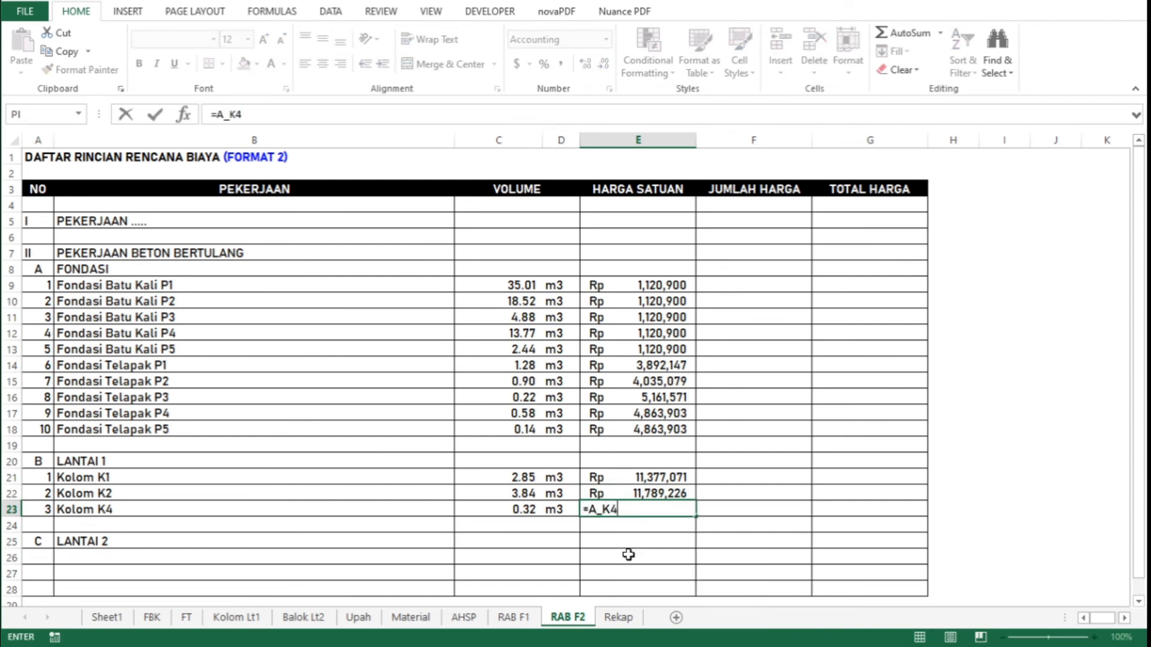
key("Return")
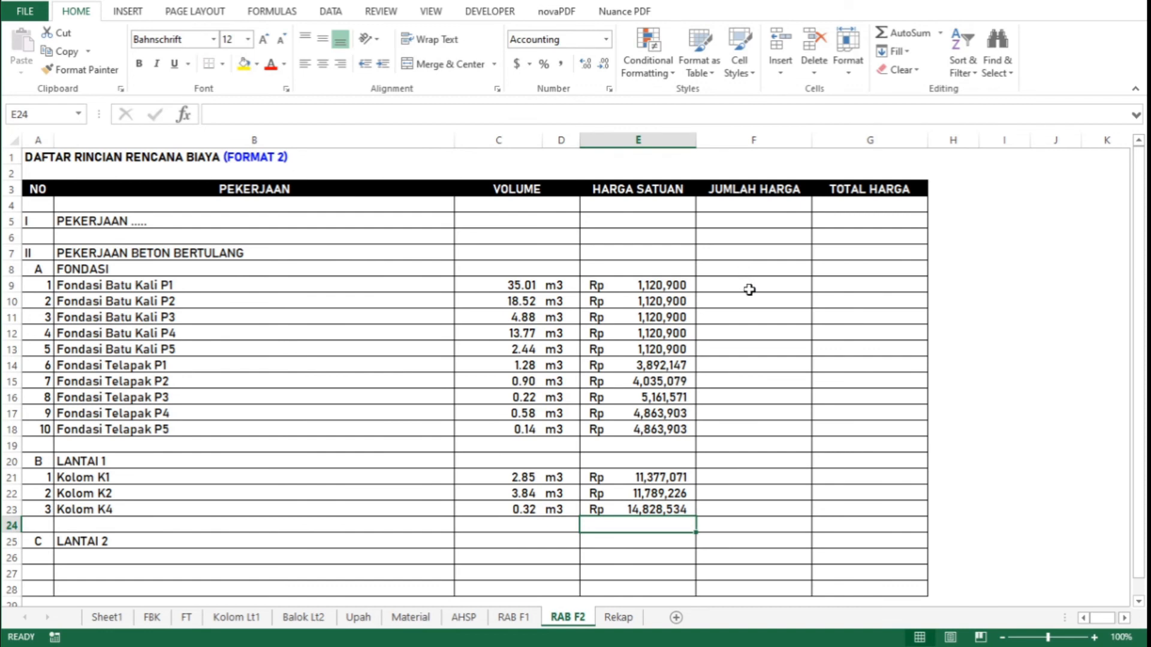
Enter =C9*E9 in F9 as the Jumlah Harga and fill the formula down to F18 for all foundation items
left_click(750, 291)
type("=")
key("Left")
key("Left")
key("Left")
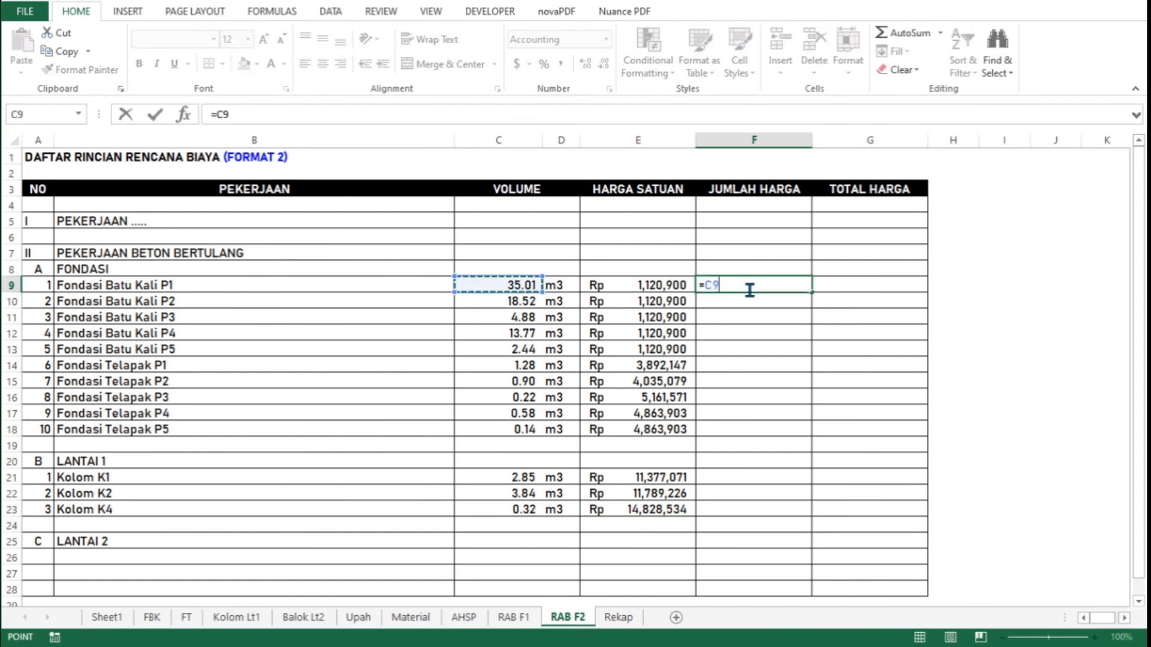
type("*")
key("Left")
key("Return")
left_click(750, 290)
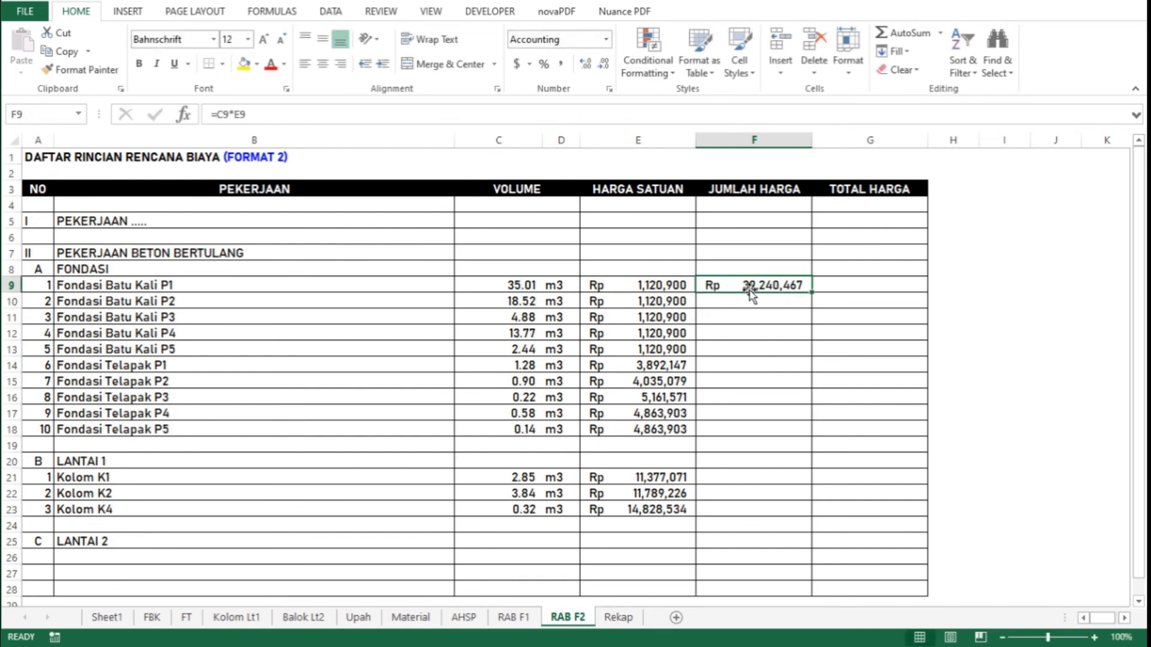
double_click(811, 293)
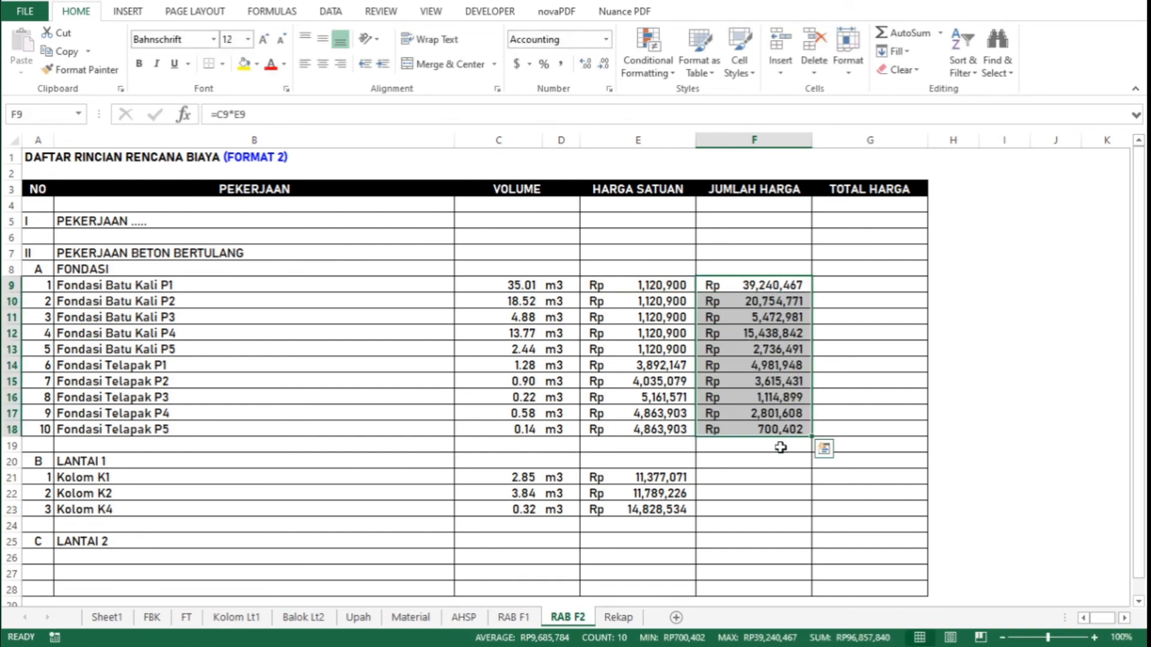
Copy the Jumlah Harga formula from F18 into F21:F23 for the Lantai 1 columns
left_click(765, 429)
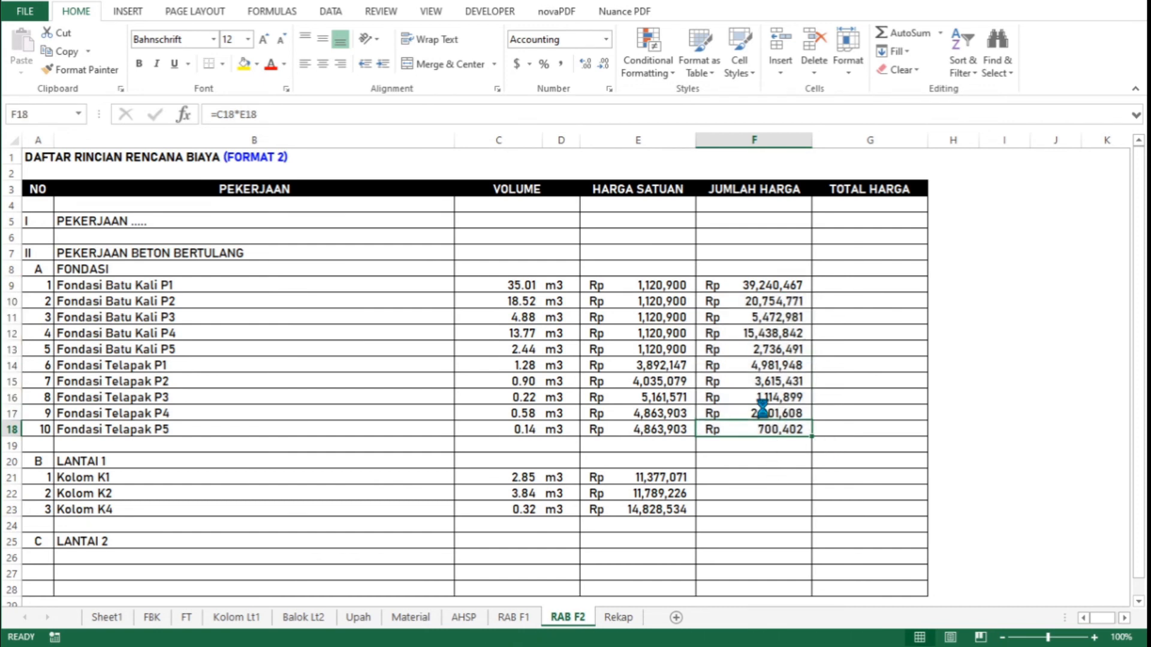
key("ctrl+c")
key("Down")
key("Down")
key("Down")
key("shift+Down")
key("shift+Down")
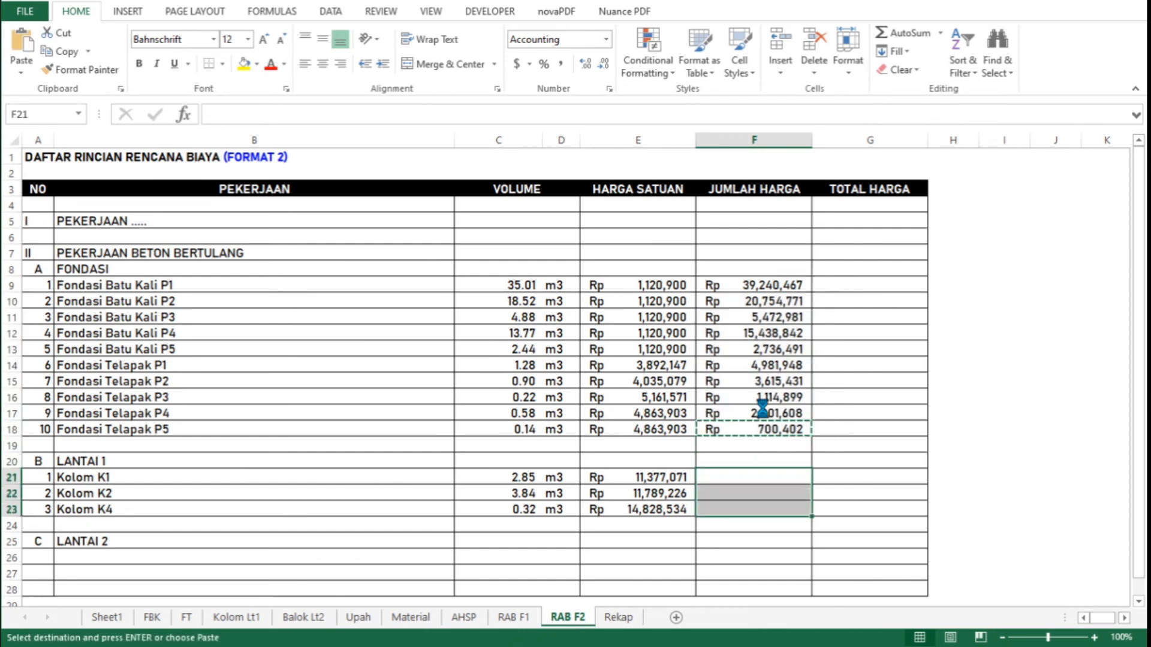
key("Return")
Enter a SUM of F9:F18 in G8 as the Fondasi Total Harga
key("Up")
key("Up")
key("Up")
key("Up")
key("Up")
key("Up")
key("Up")
key("Up")
key("Up")
key("Up")
key("Up")
key("Up")
key("Up")
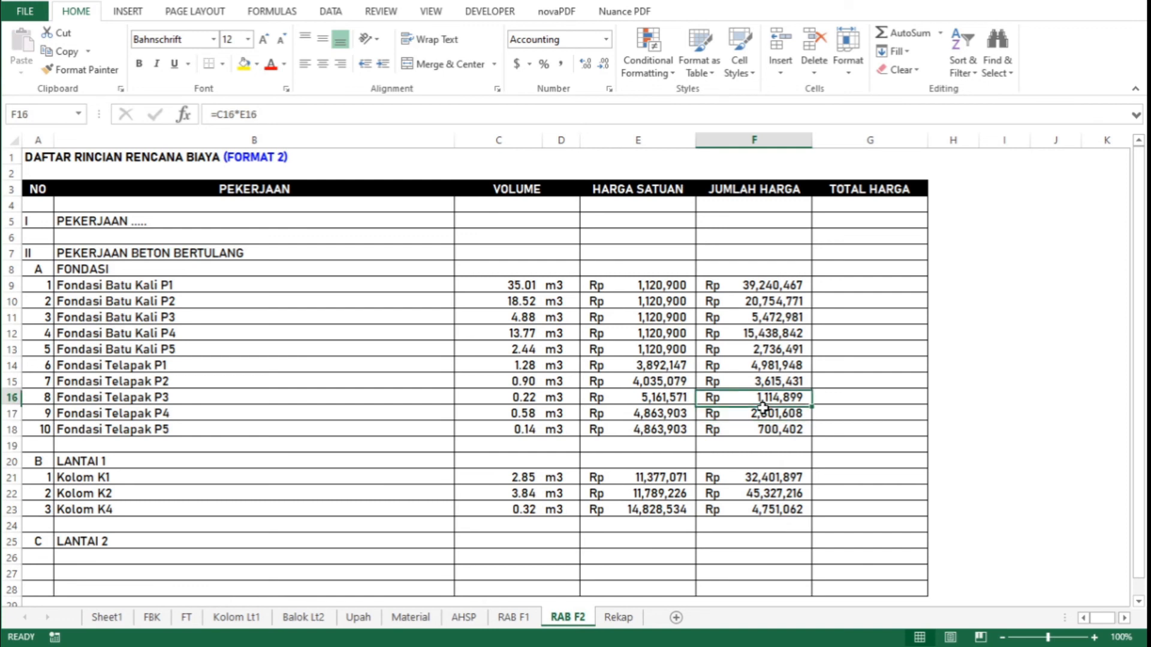
key("Right")
type("=")
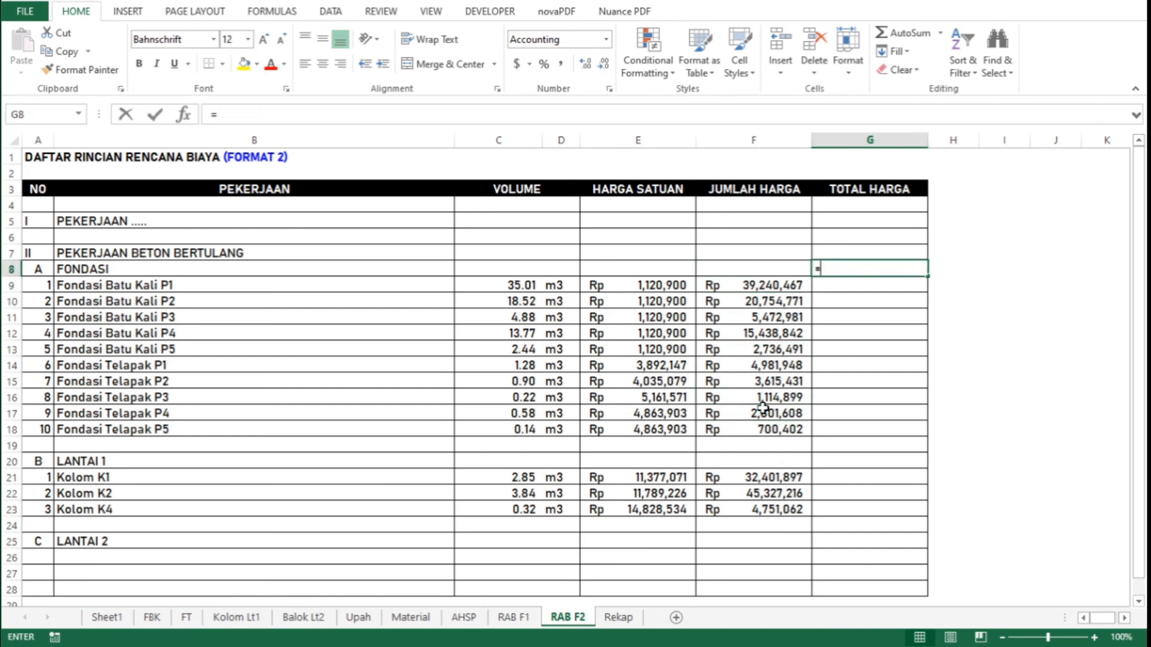
type("sum")
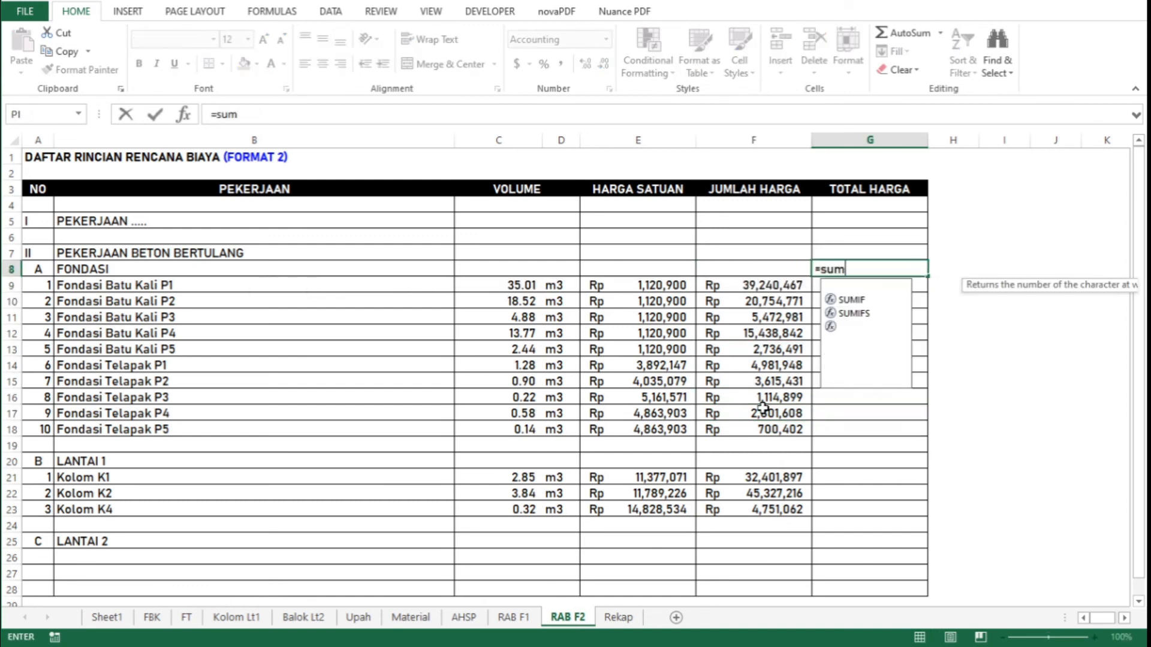
type("(")
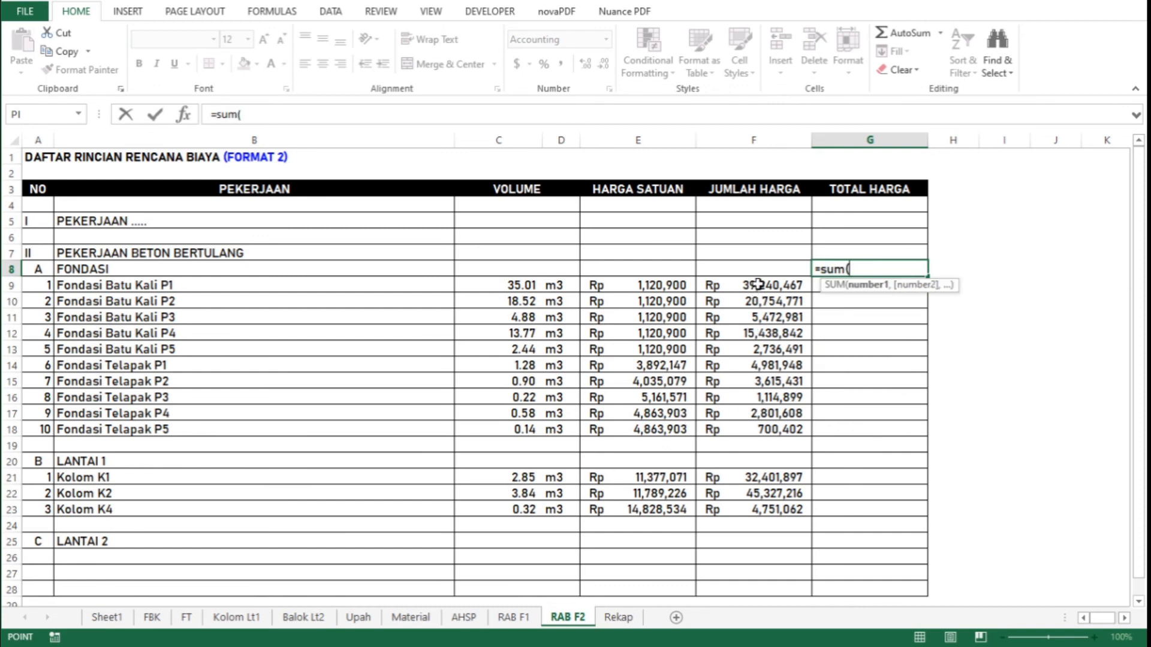
left_click_drag(758, 284, 791, 431)
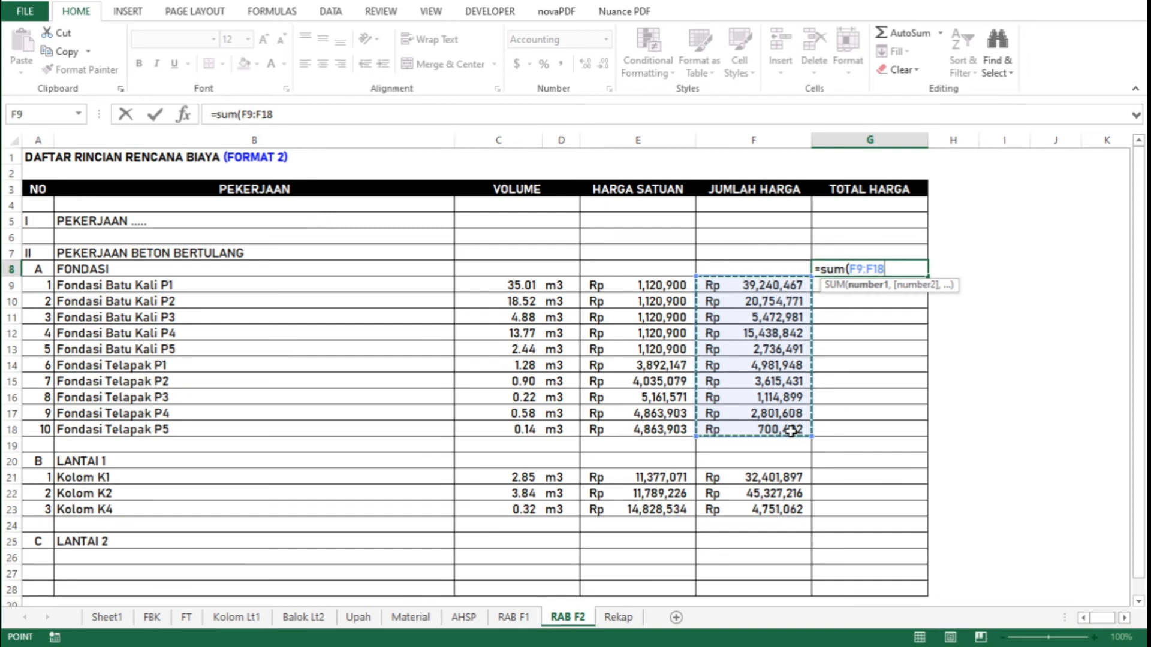
key("Return")
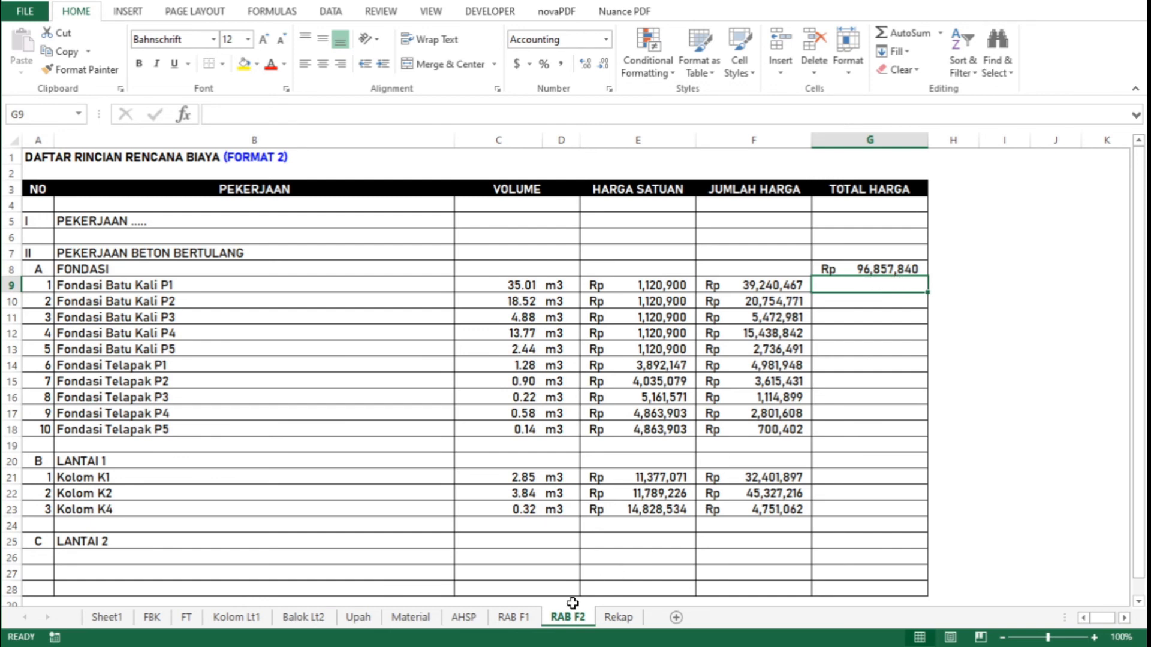
Compare the Fondasi Total Harga on the RAB F1 sheet with the one on RAB F2
left_click(527, 626)
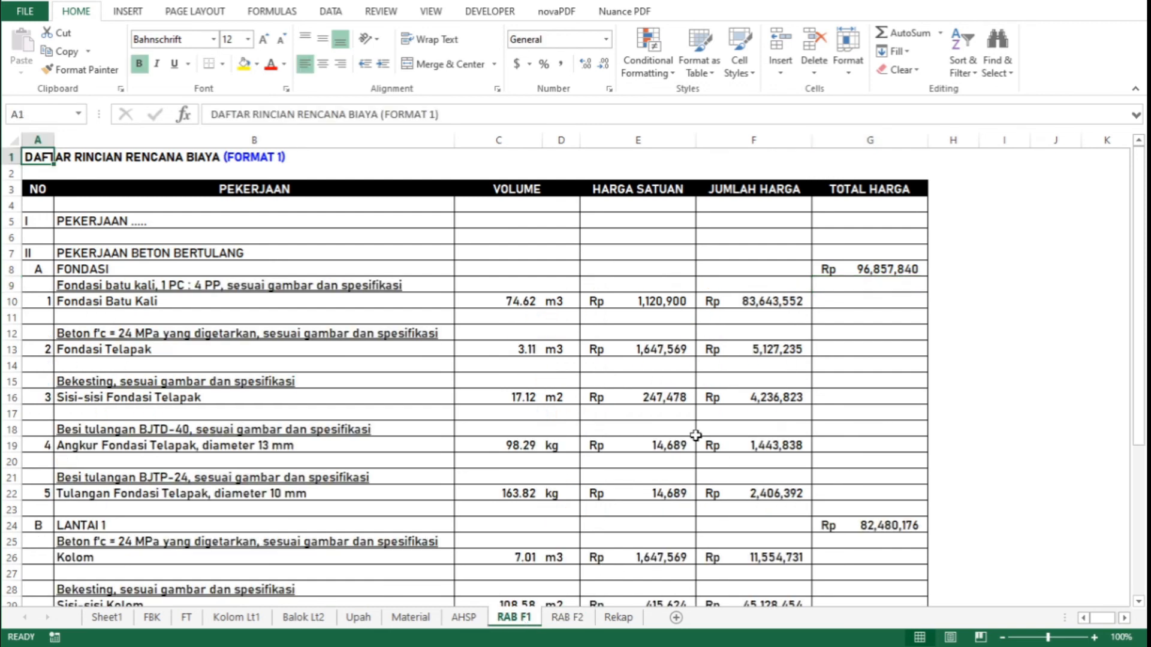
left_click(577, 618)
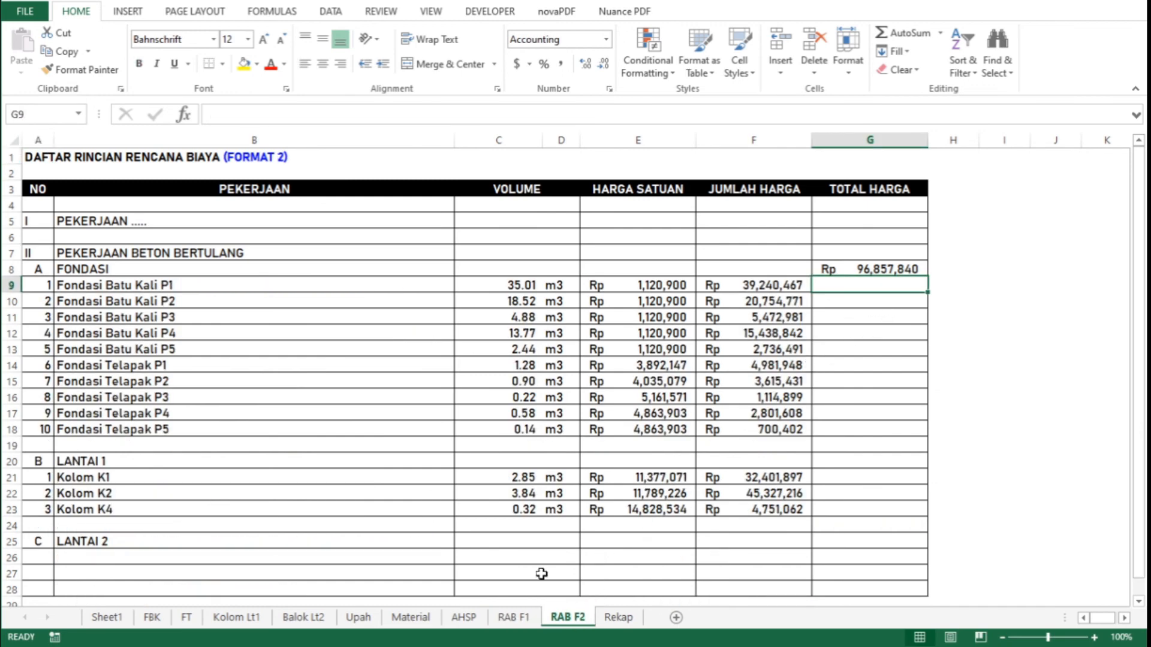
left_click(527, 623)
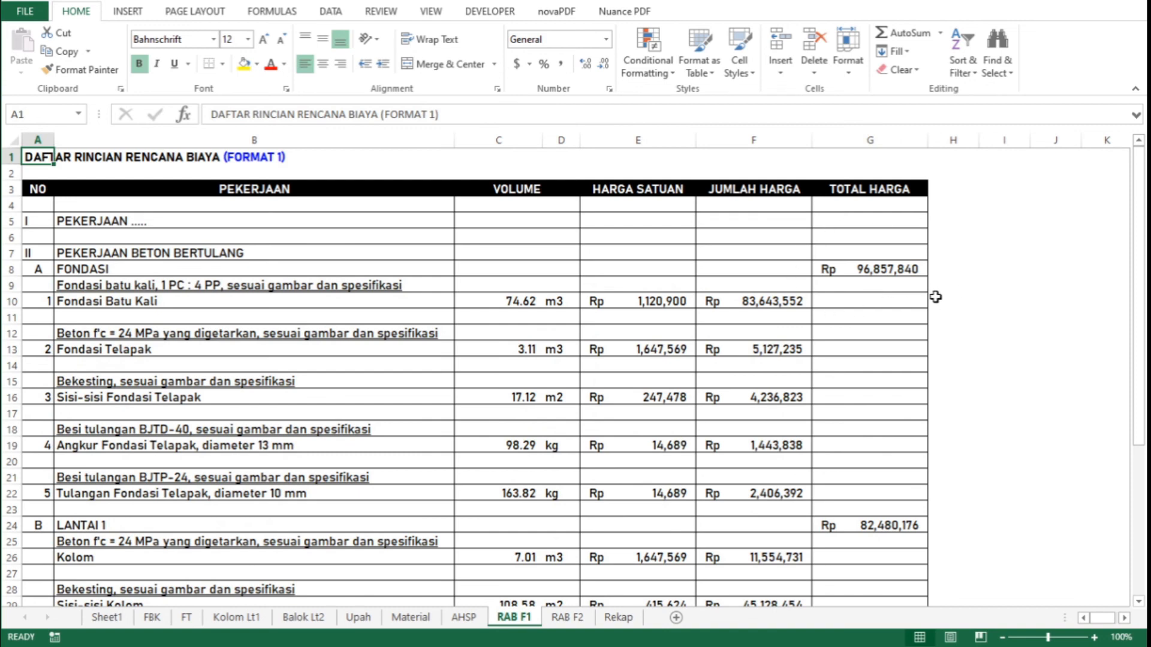
left_click(563, 622)
Enter a SUM of F21:F23 in G20 as the Lantai 1 Total Harga
left_click(856, 459)
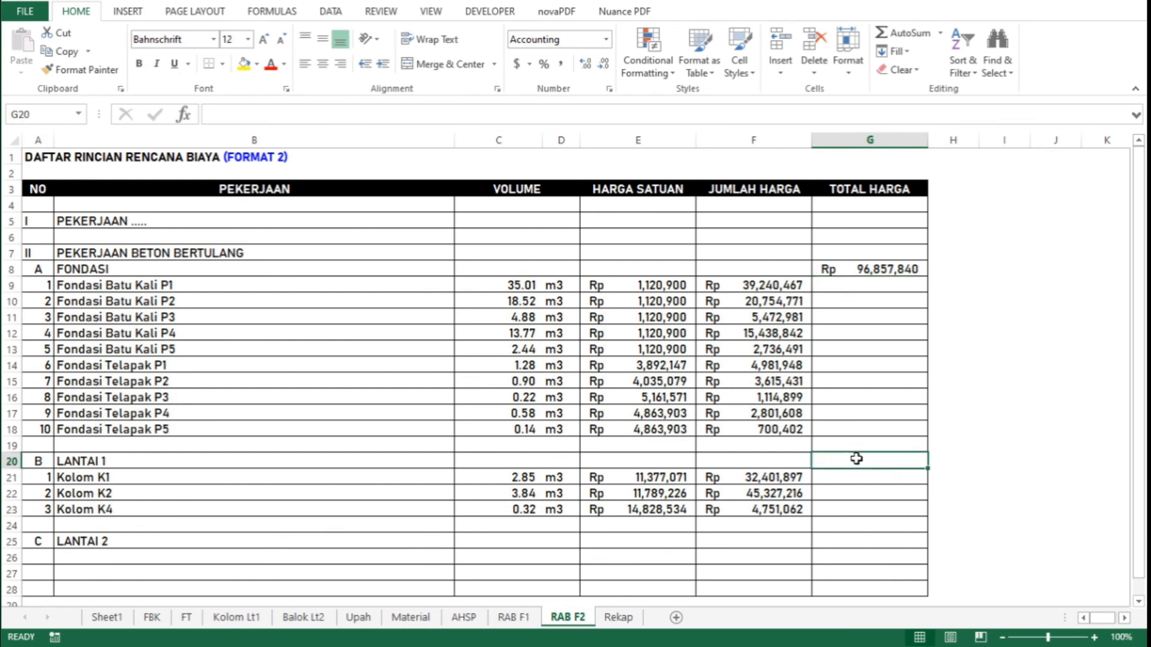
type("=sum(")
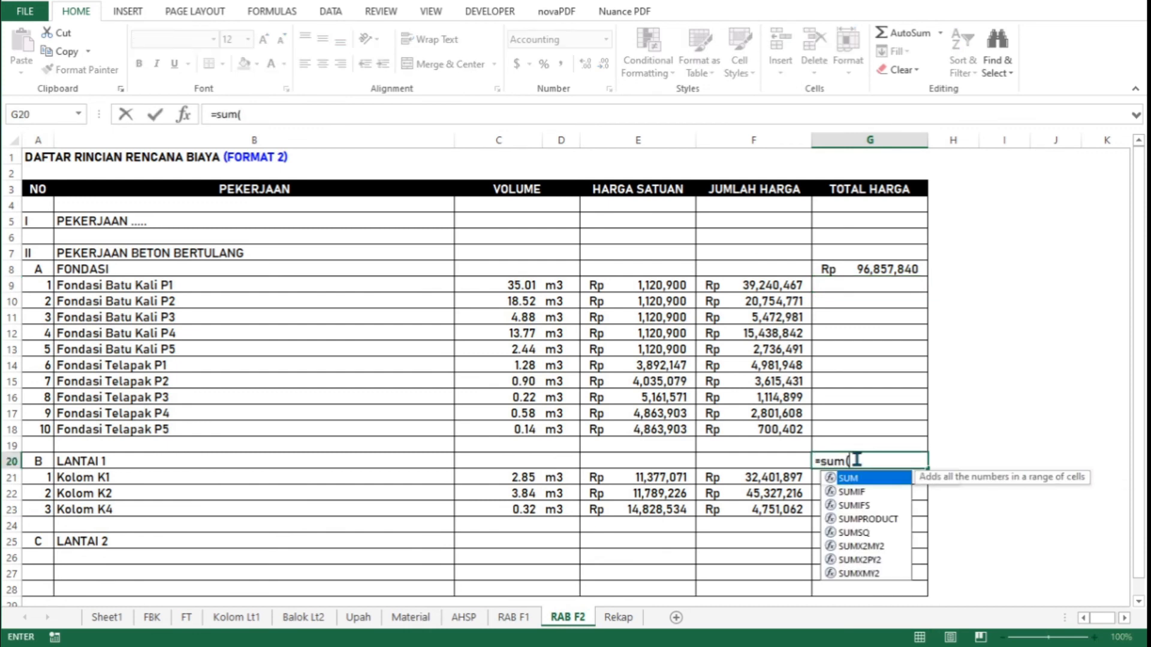
left_click_drag(788, 480, 794, 502)
key("Return")
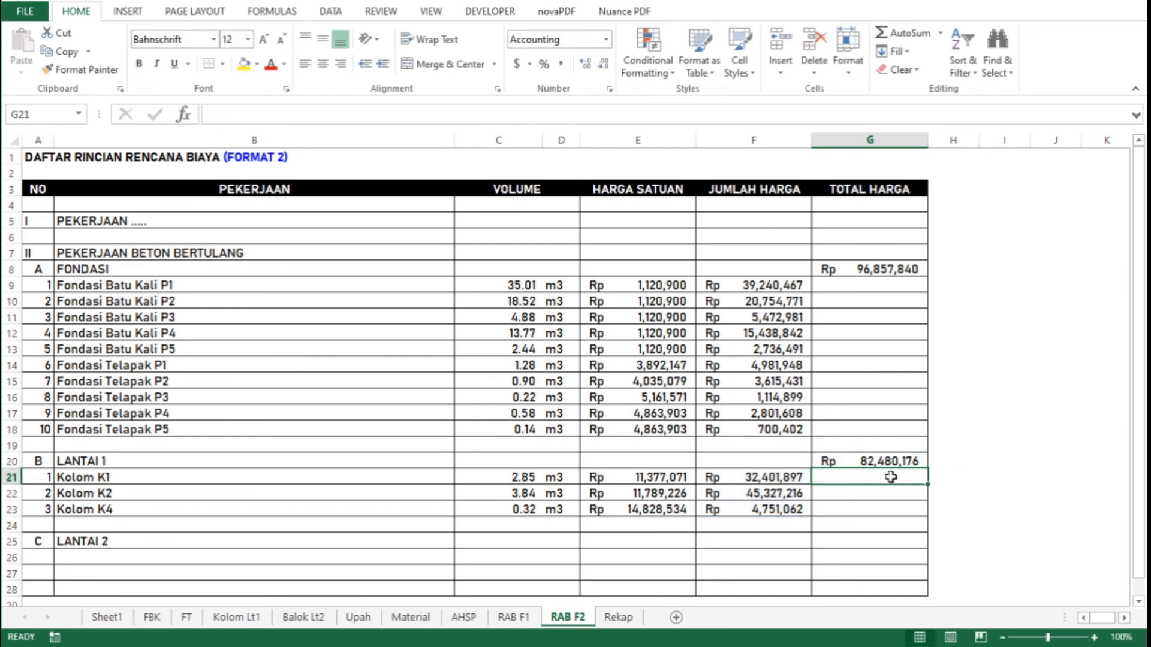
Compare the Lantai 1 Total Harga and the overall layout between the RAB F1 and RAB F2 sheets
left_click(514, 618)
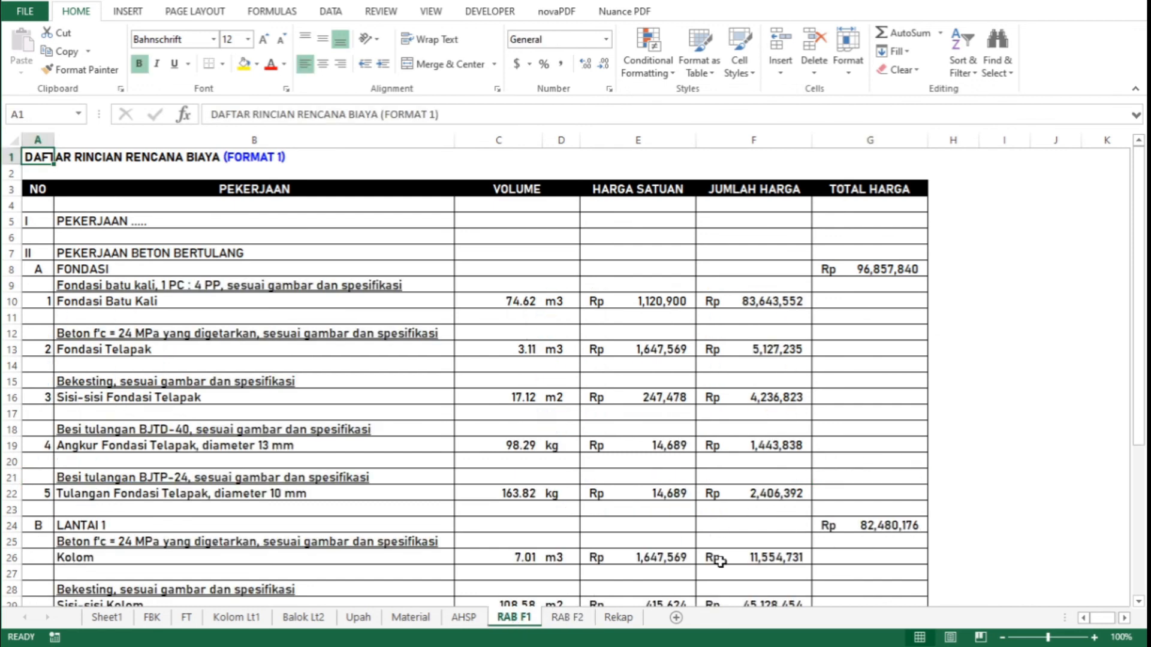
left_click(588, 618)
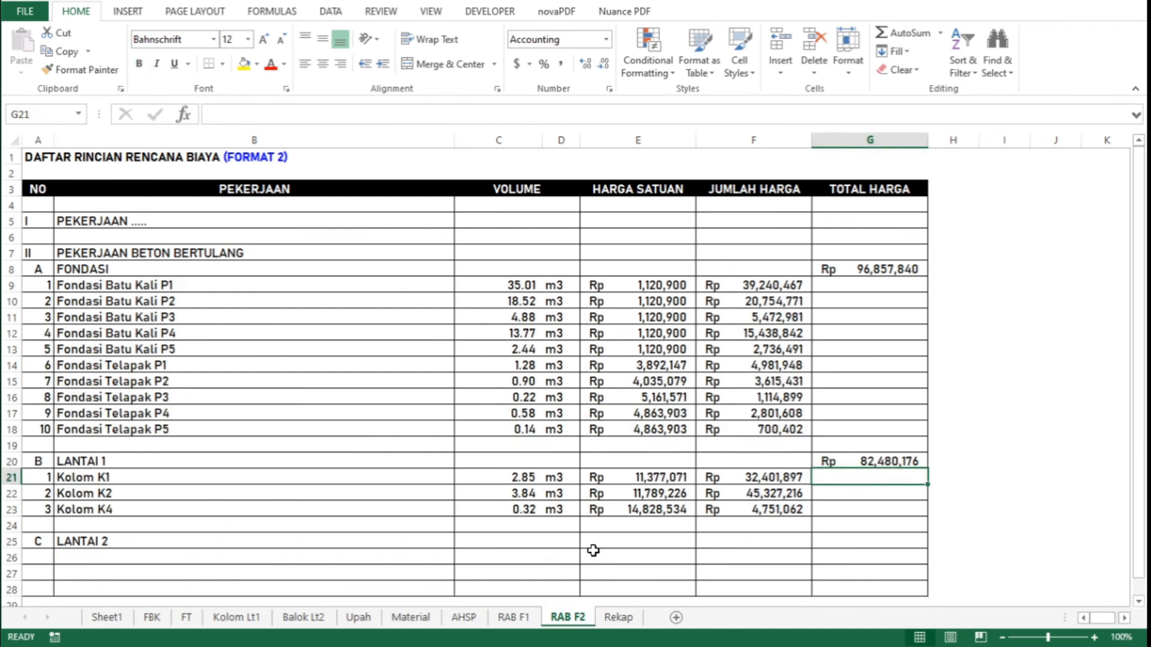
left_click(516, 618)
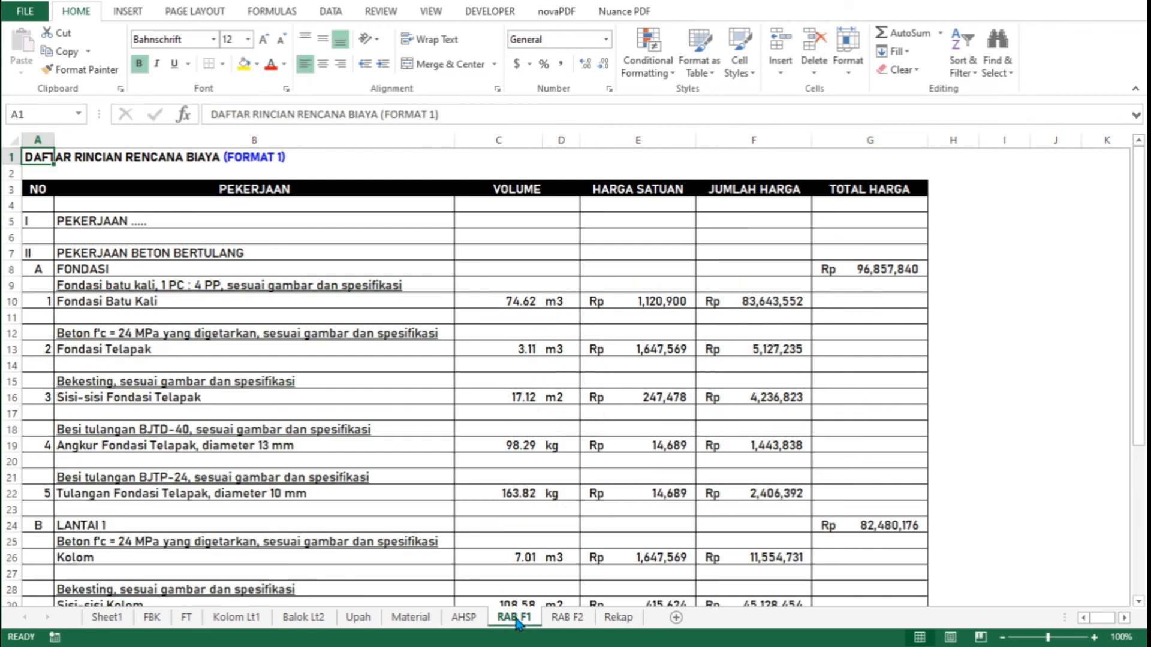
left_click(559, 618)
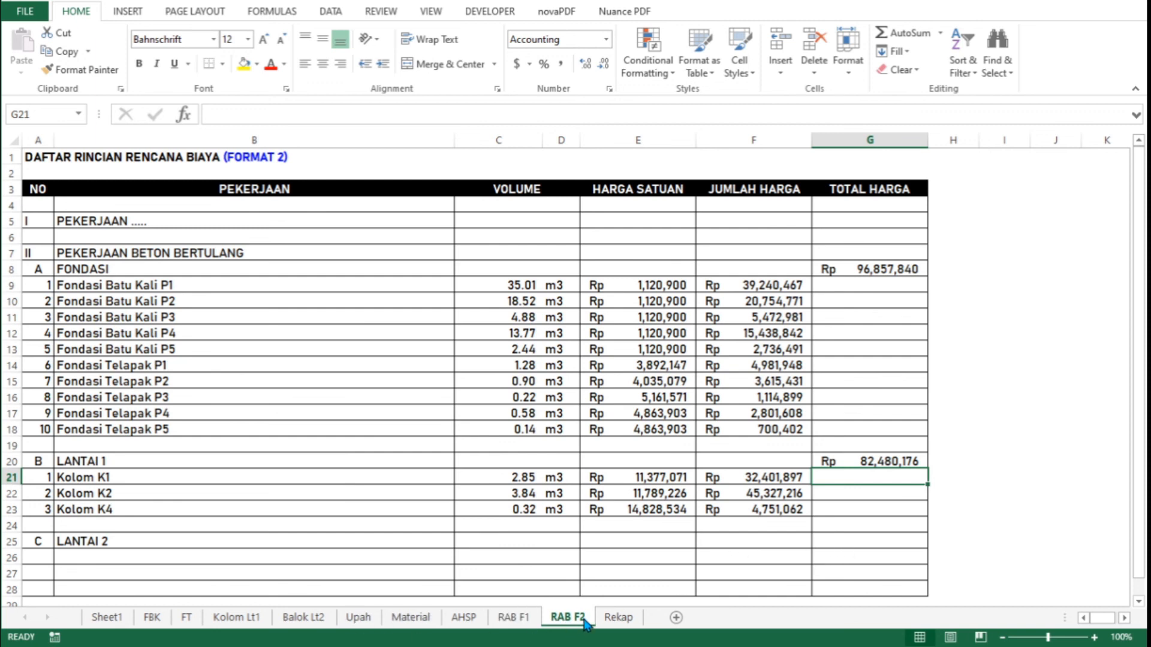
On the Rekap sheet, link the Fondasi Jumlah Harga in C7 to cell G8 of the RAB F2 sheet
left_click(616, 619)
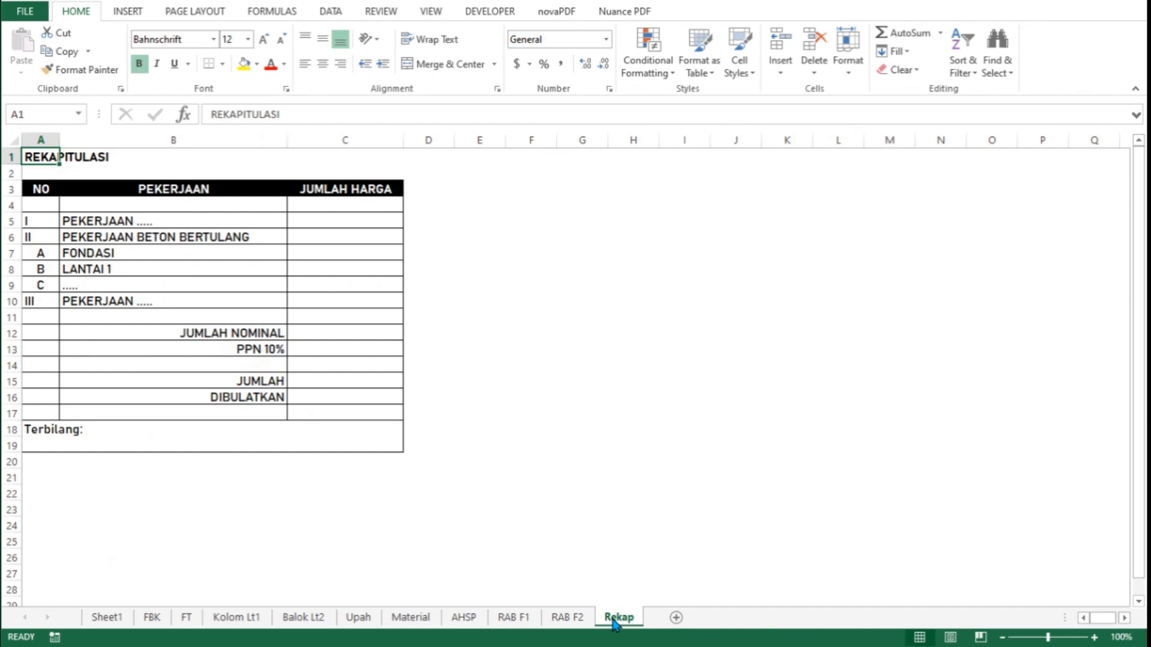
left_click(362, 257)
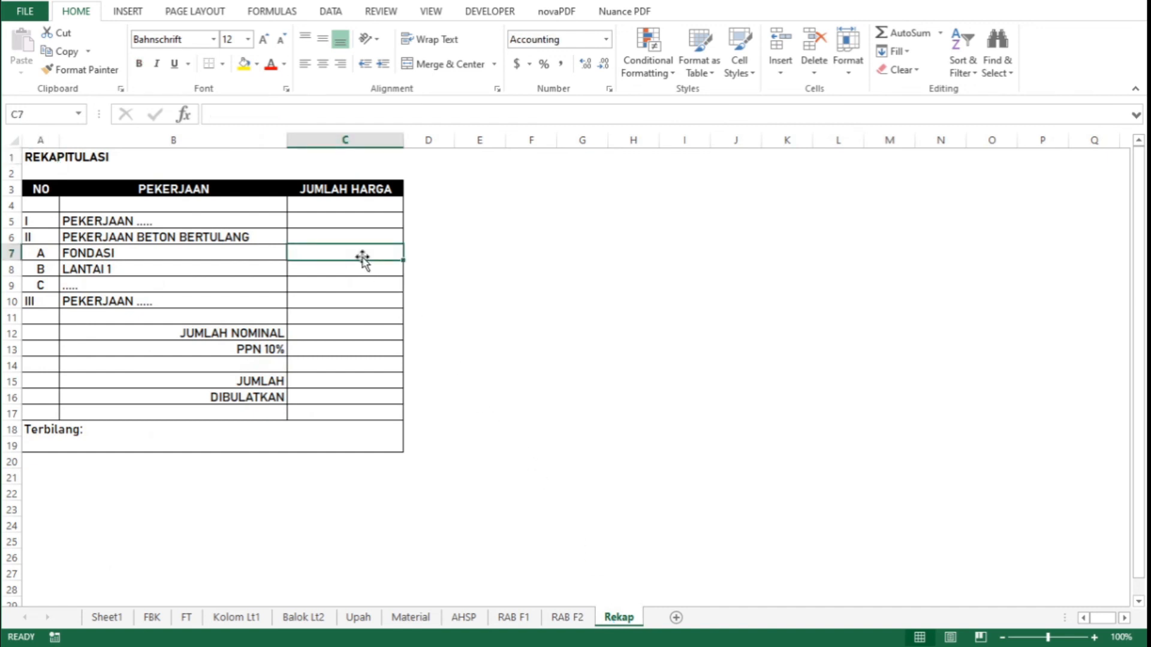
type("=")
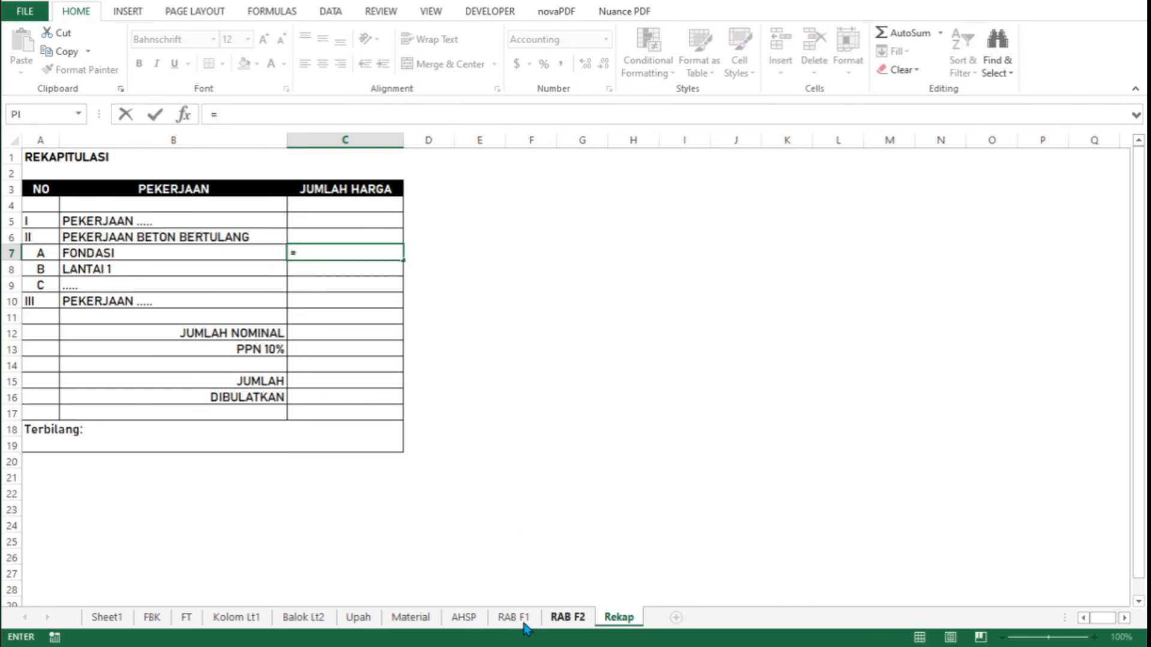
left_click(522, 621)
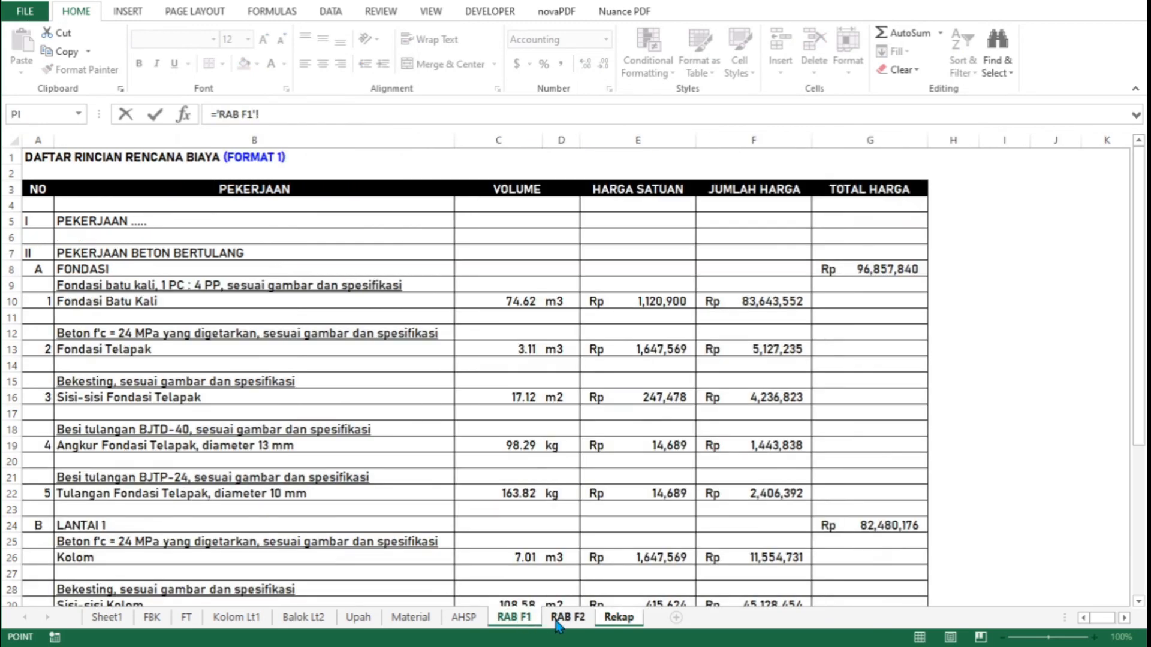
left_click(558, 619)
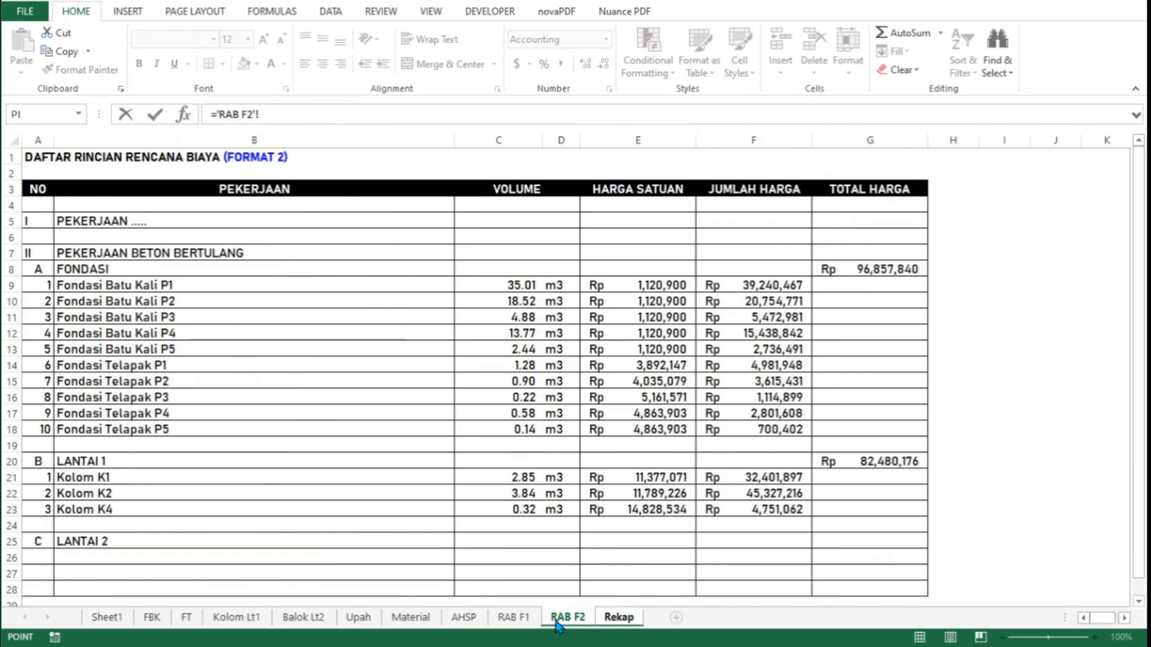
left_click(881, 270)
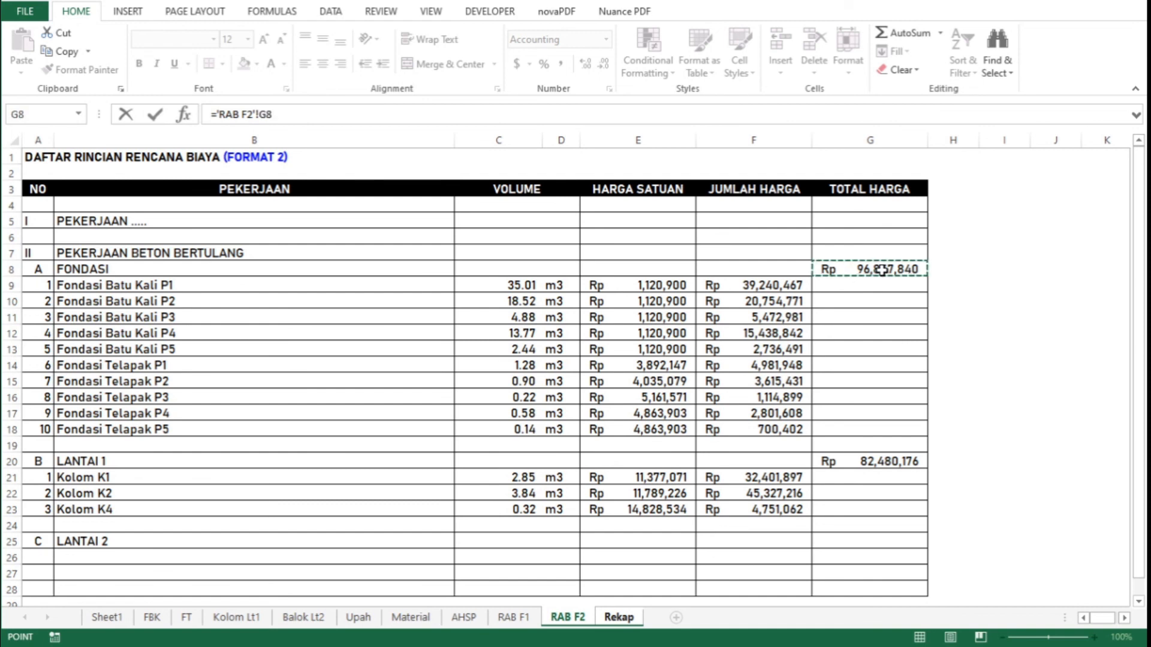
key("Return")
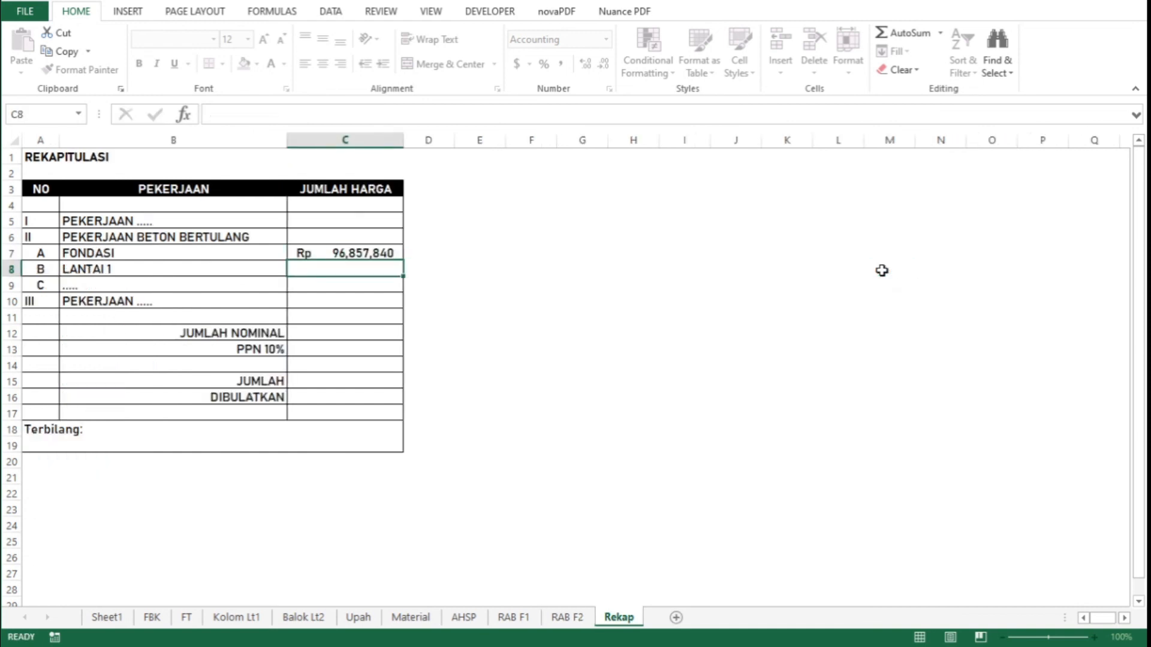
Link the Lantai 1 Jumlah Harga in C8 to cell G20 of the RAB F2 sheet
type("=")
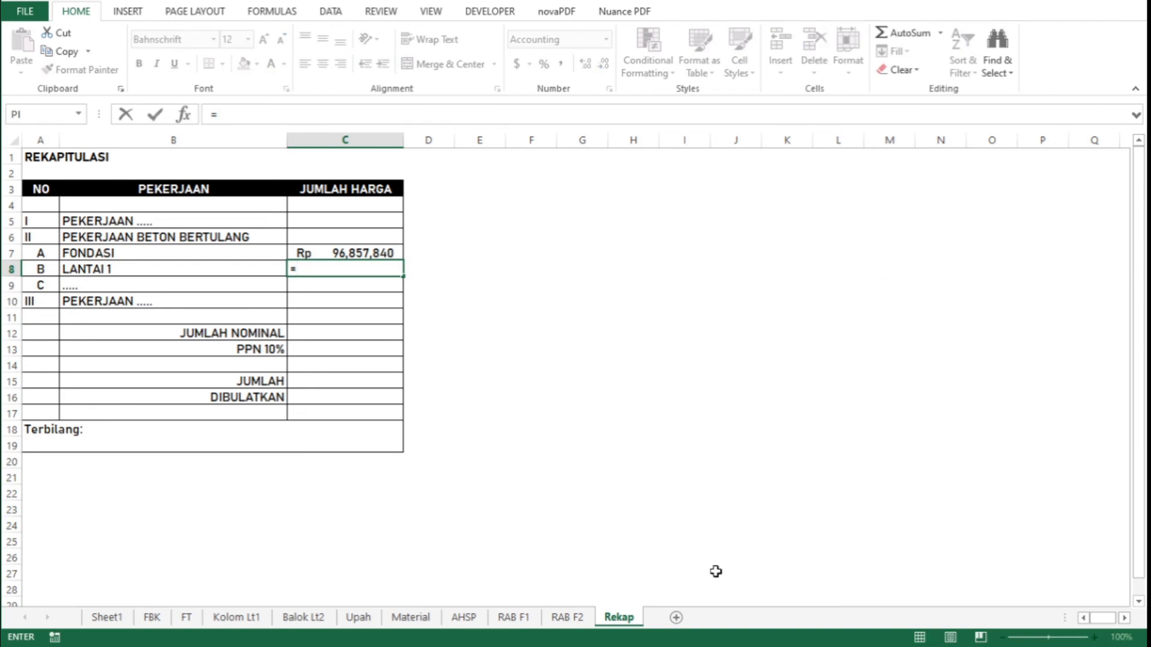
left_click(564, 622)
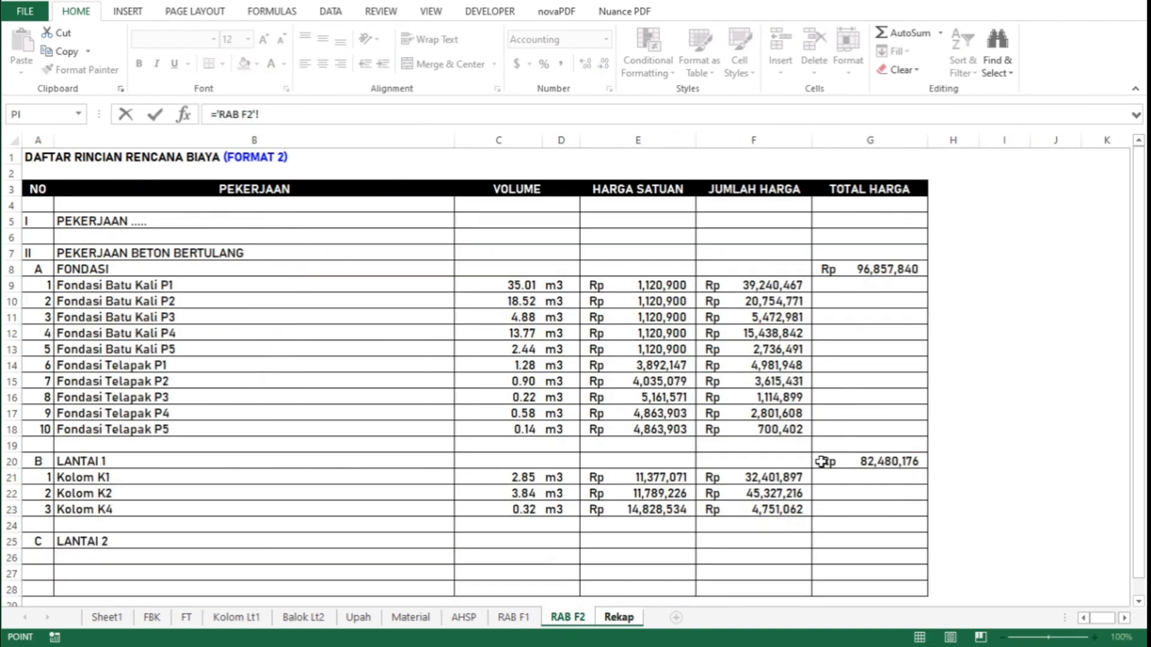
left_click(852, 464)
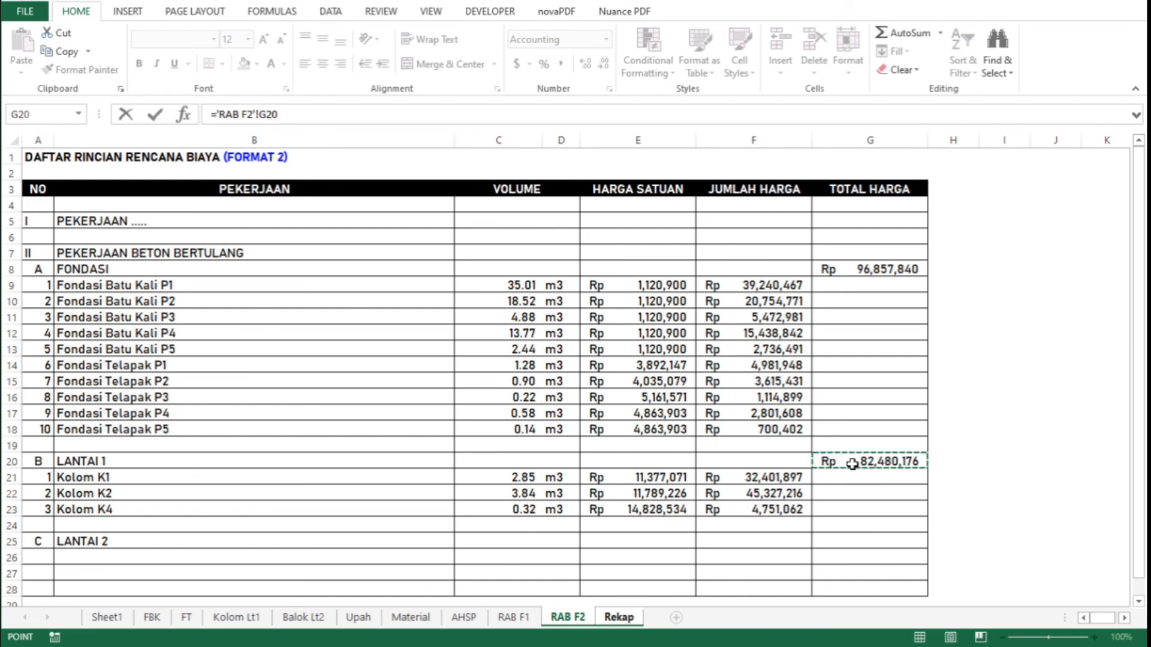
key("Return")
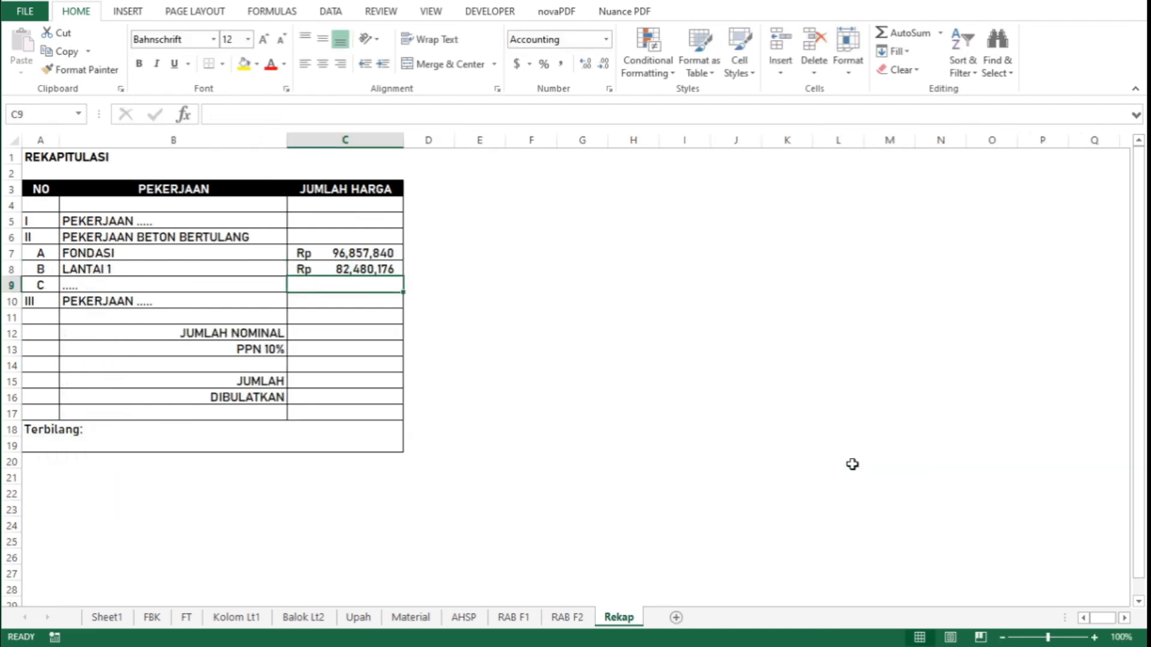
Enter a SUM of C5:C10 in C12 as the Jumlah Nominal
key("Down")
key("Down")
key("Down")
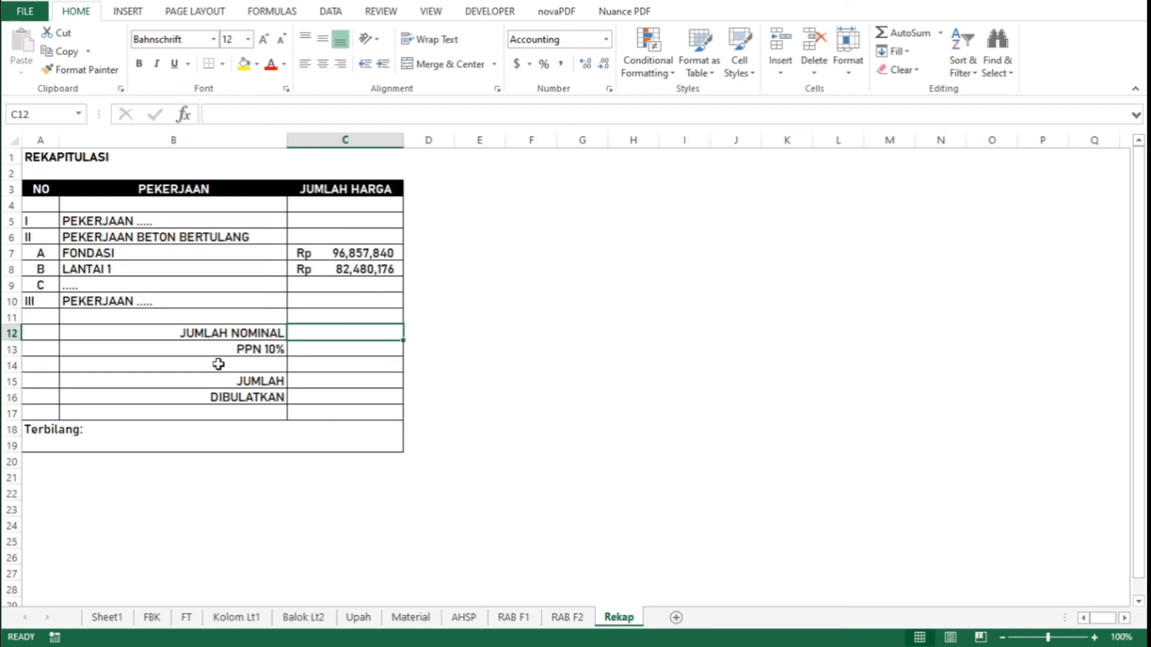
type("=s")
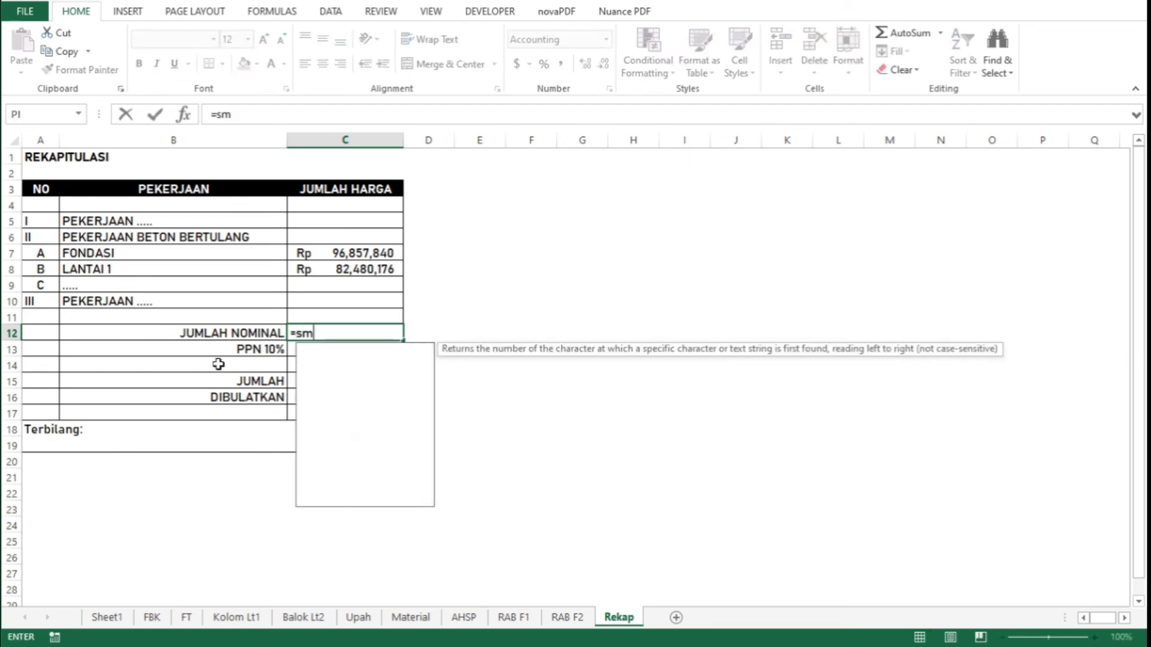
type("m")
key("BackSpace")
type("um(")
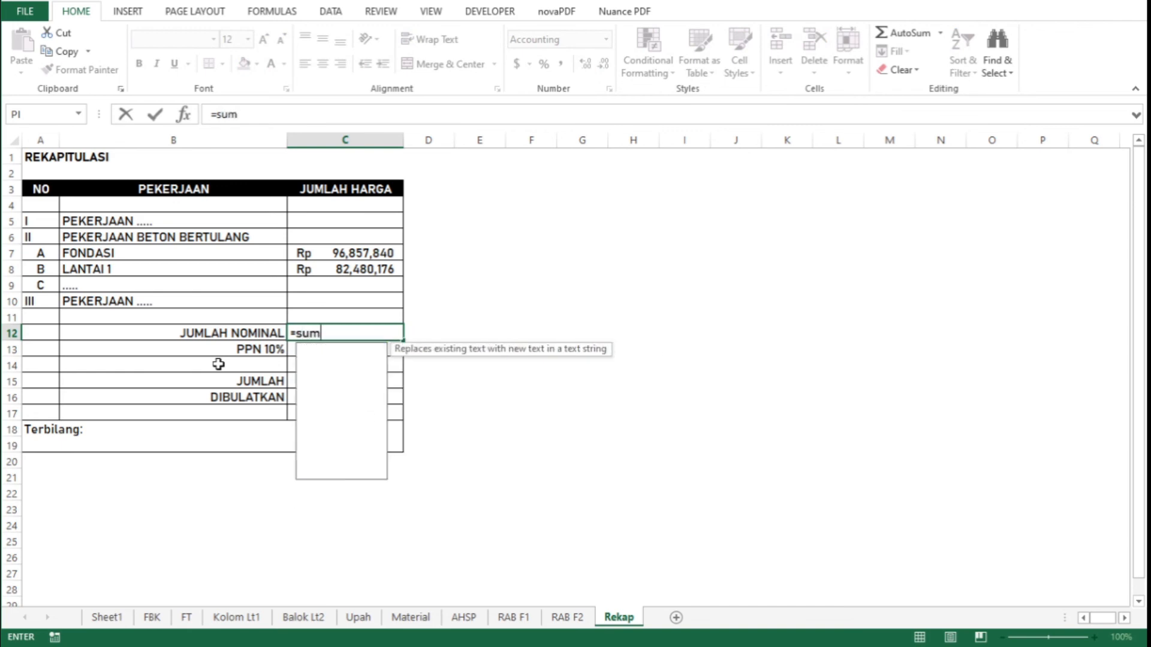
key("Up")
key("Up")
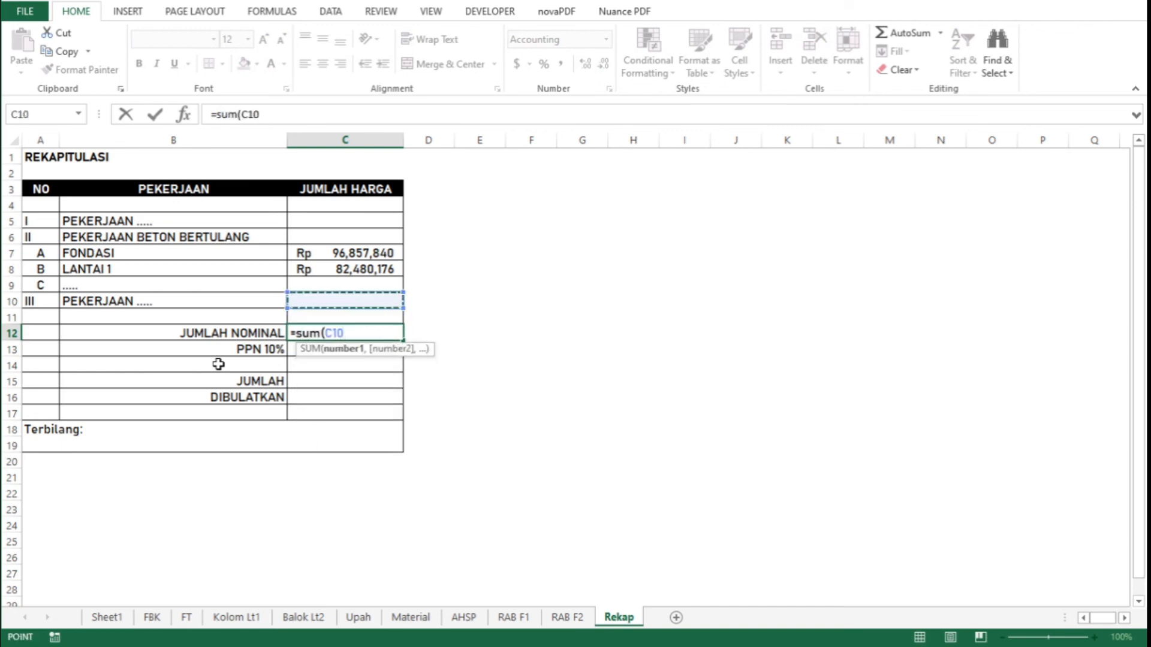
key("shift+Up")
key("shift+Up")
key("shift+Up")
key("shift+Up")
key("shift+Up")
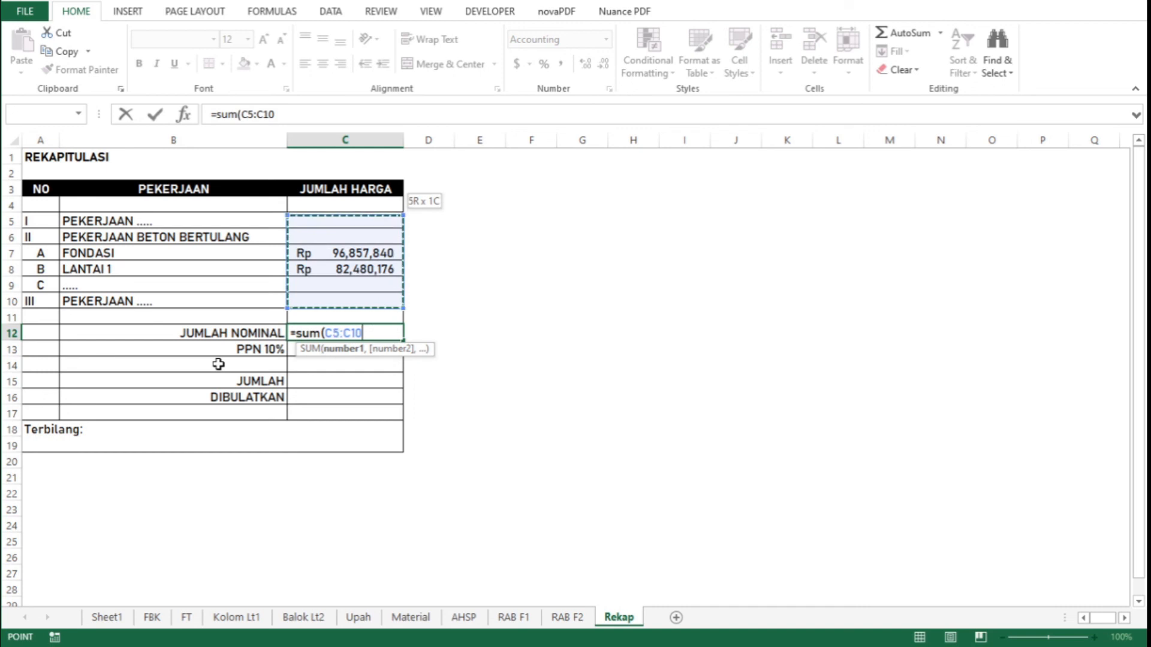
key("Return")
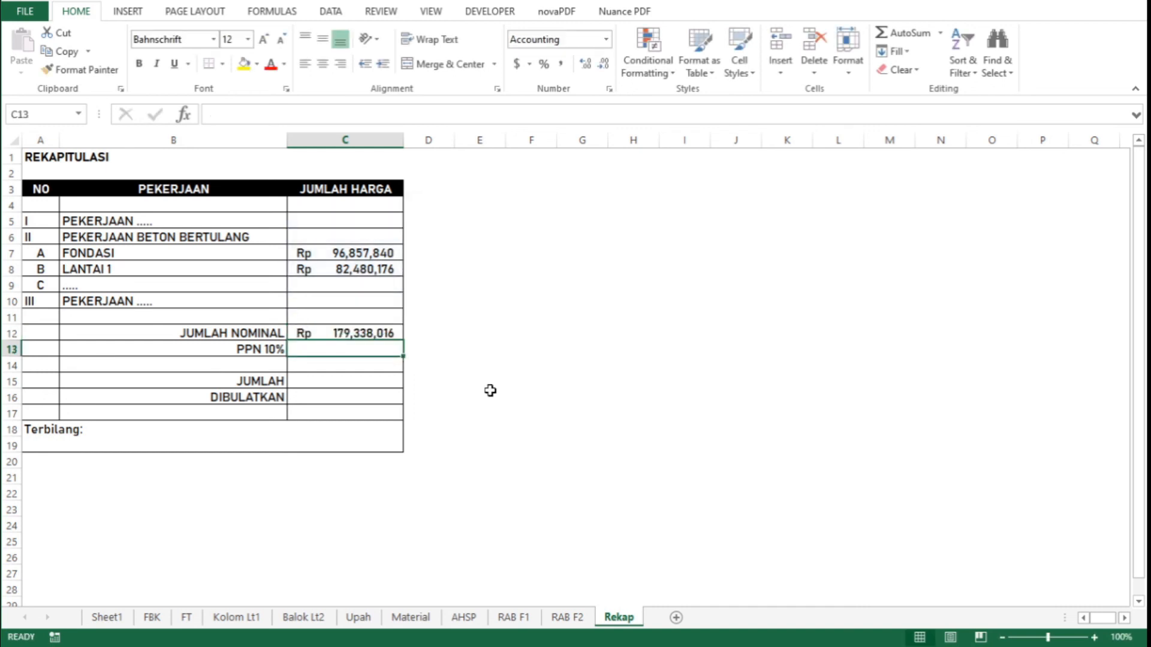
Calculate the PPN 10% in C13 with the formula =0.1*C12
type("=")
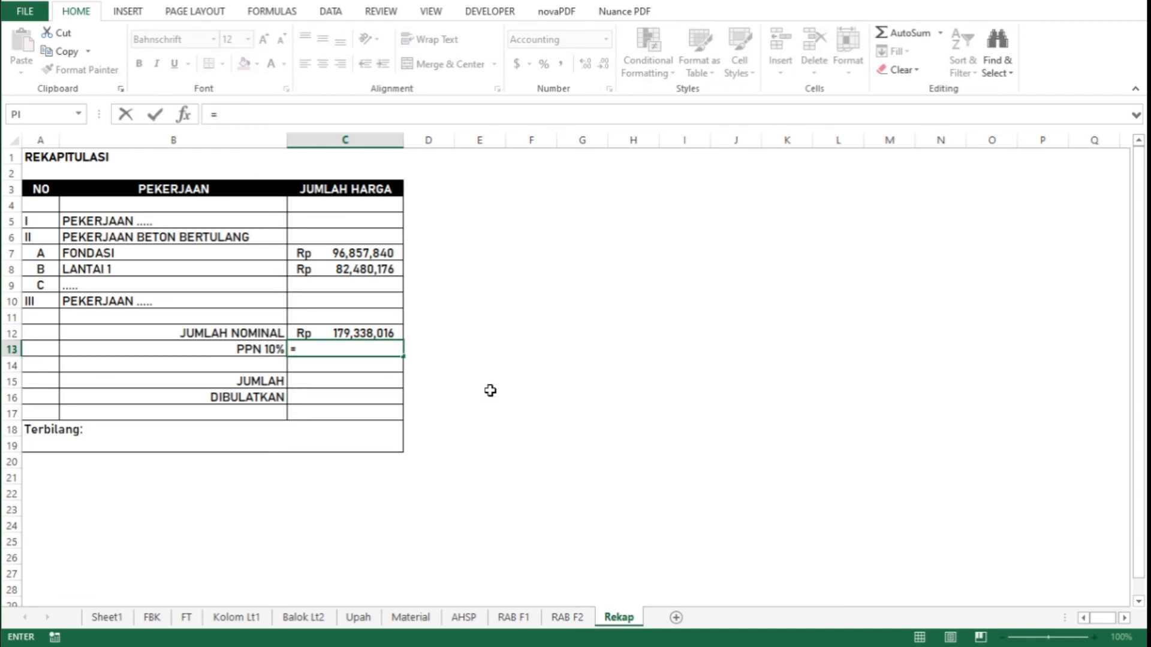
type("0.1*")
key("Up")
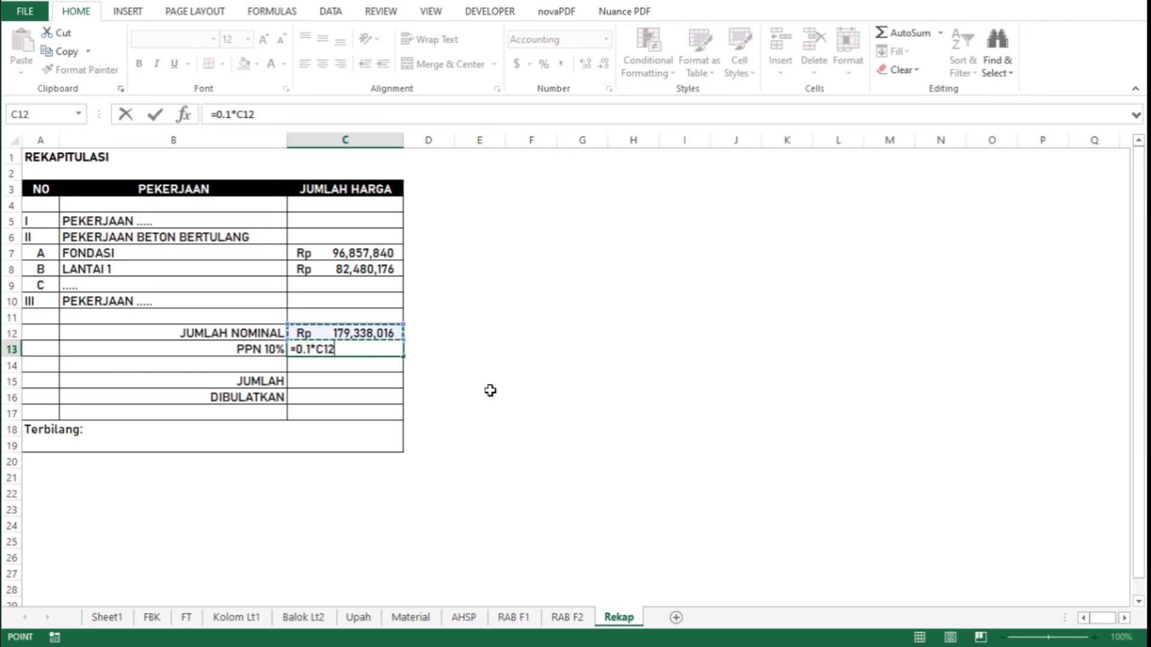
key("Return")
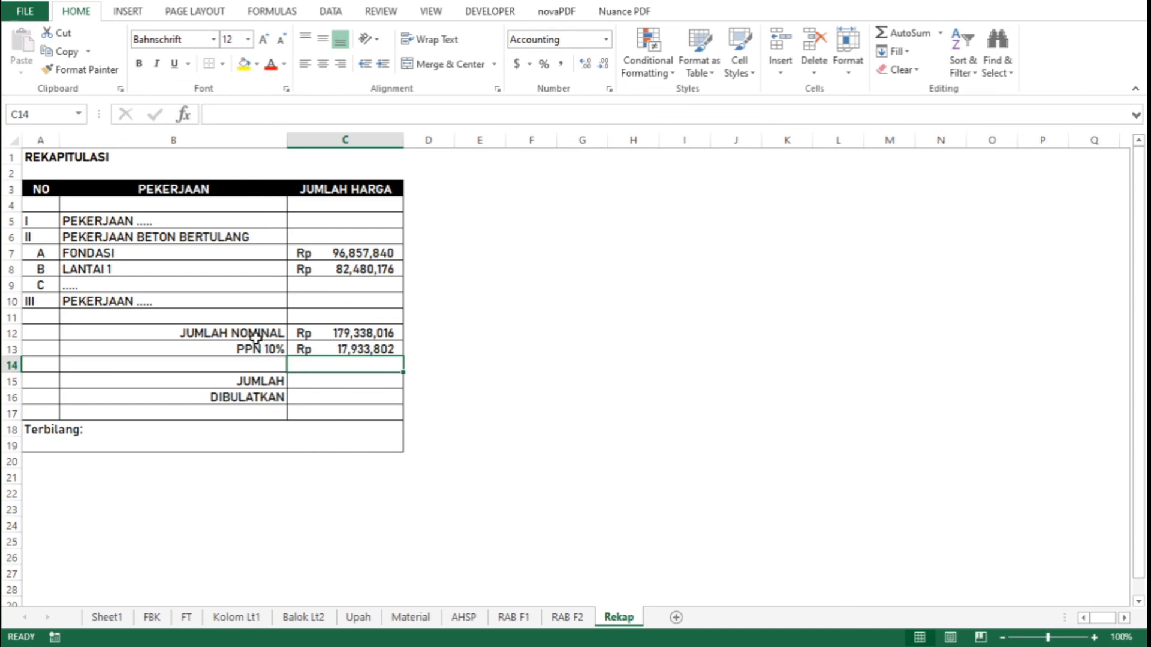
Enter a SUM of C12:C13 in C15 as the Jumlah
left_click(335, 387)
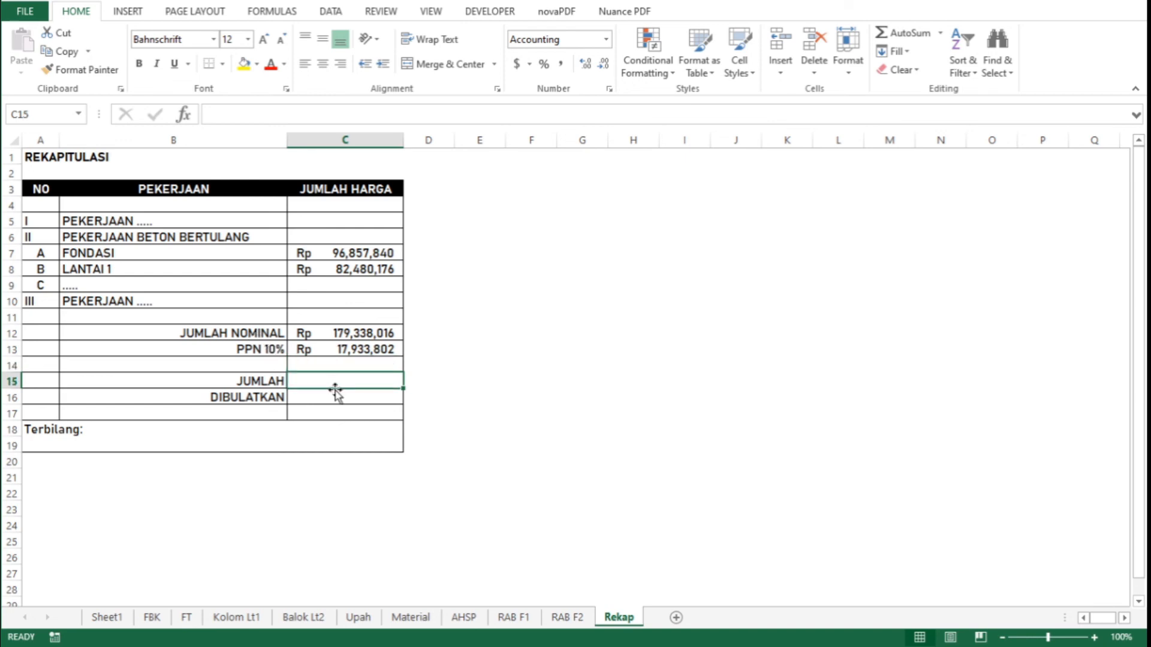
type("=s")
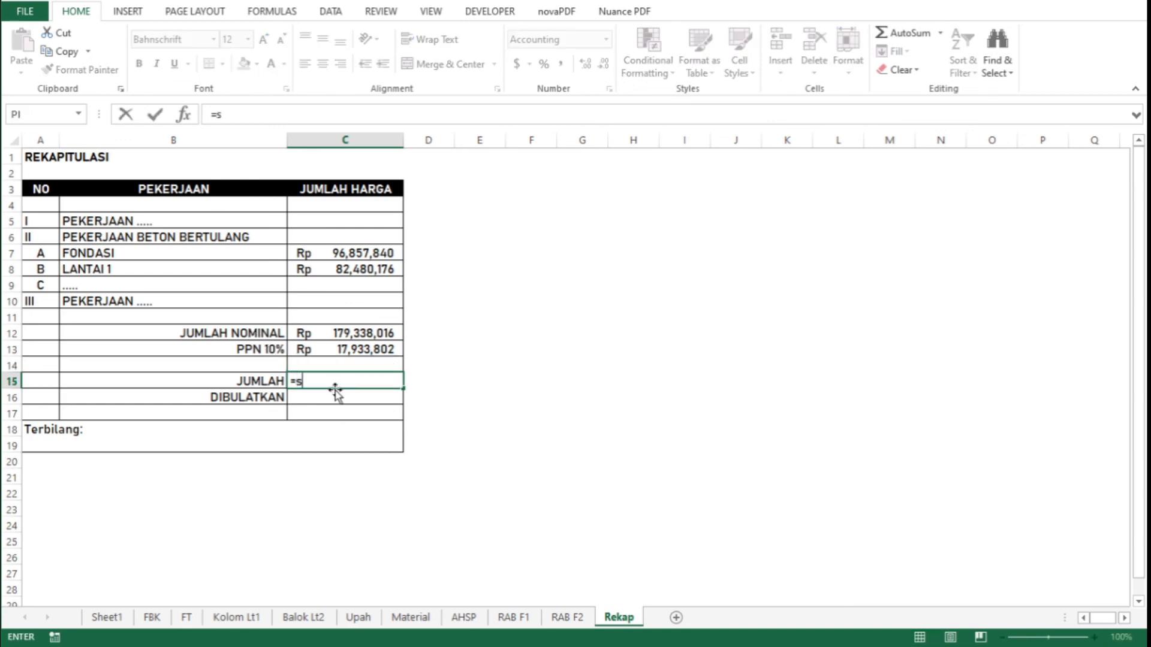
type("um(")
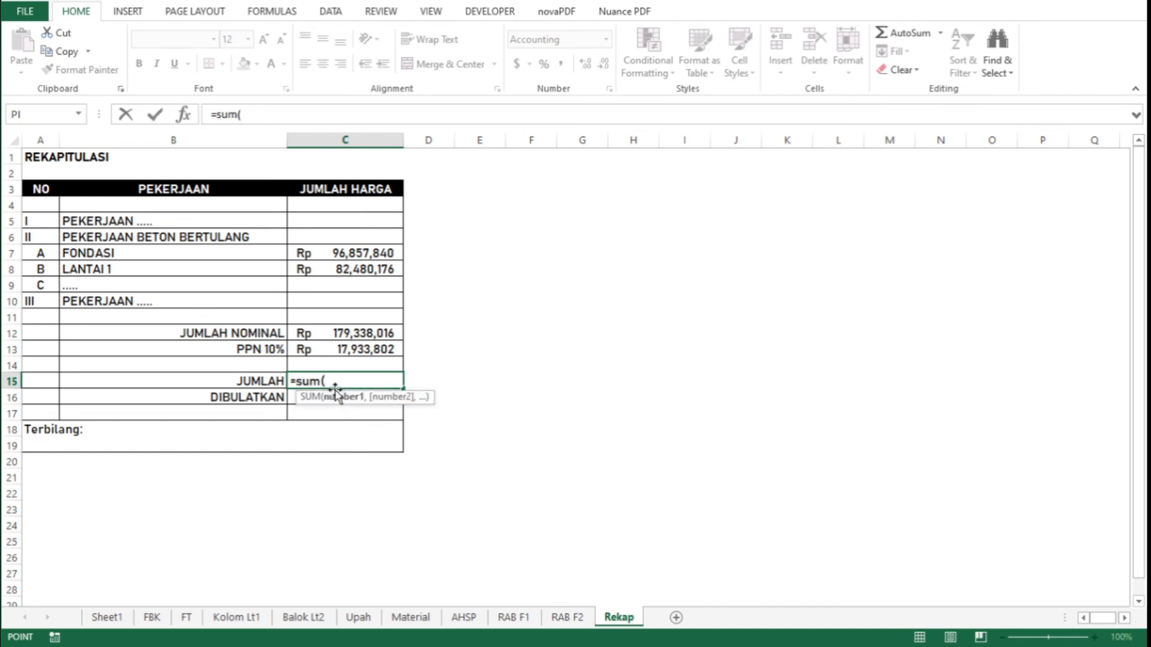
key("Up")
key("Up")
key("shift+Up")
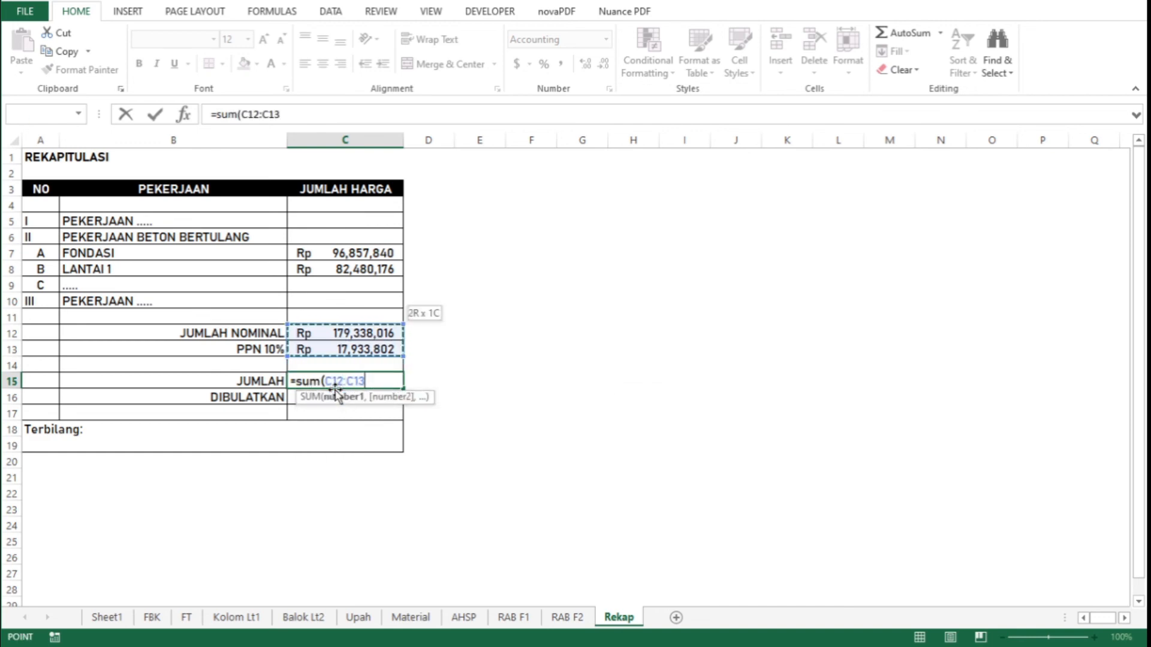
type(")")
key("Return")
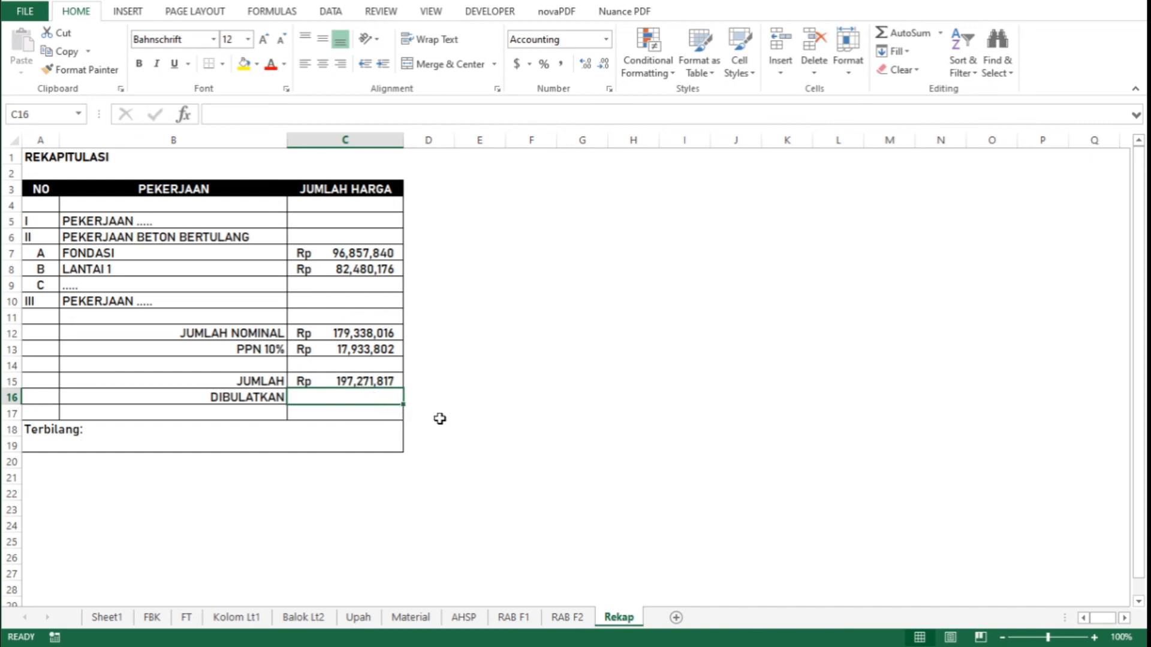
Round the Jumlah down to the nearest thousand in the Dibulatkan cell C16 with =FLOOR(C15,1000)
type("=")
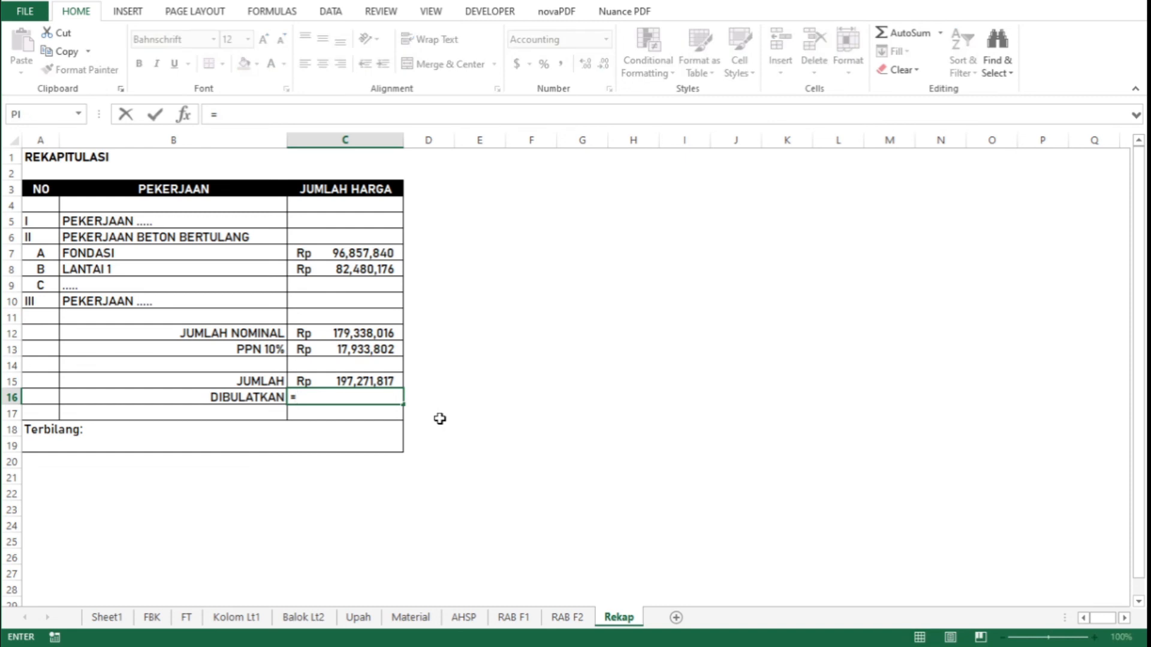
type("floor")
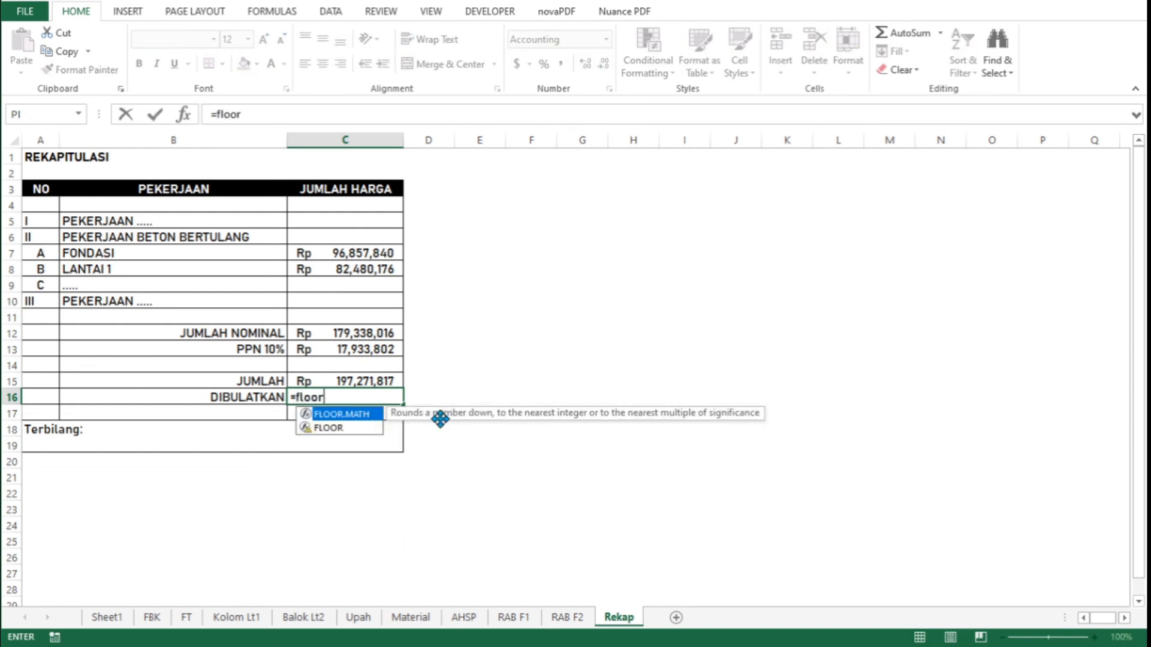
type("(")
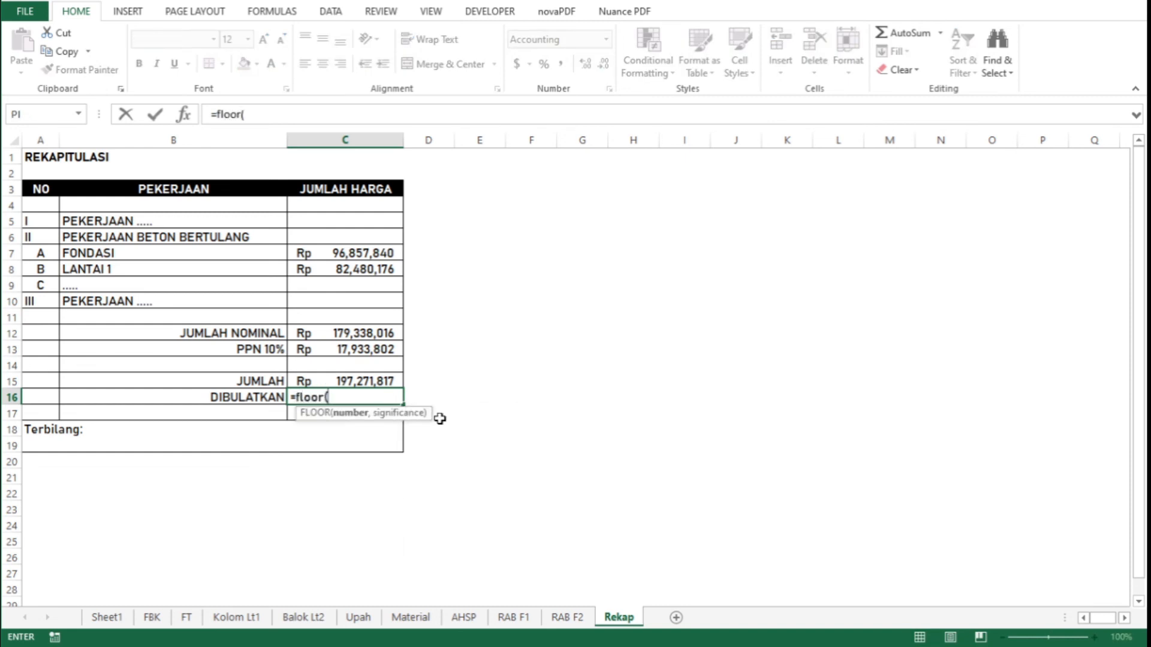
left_click(385, 380)
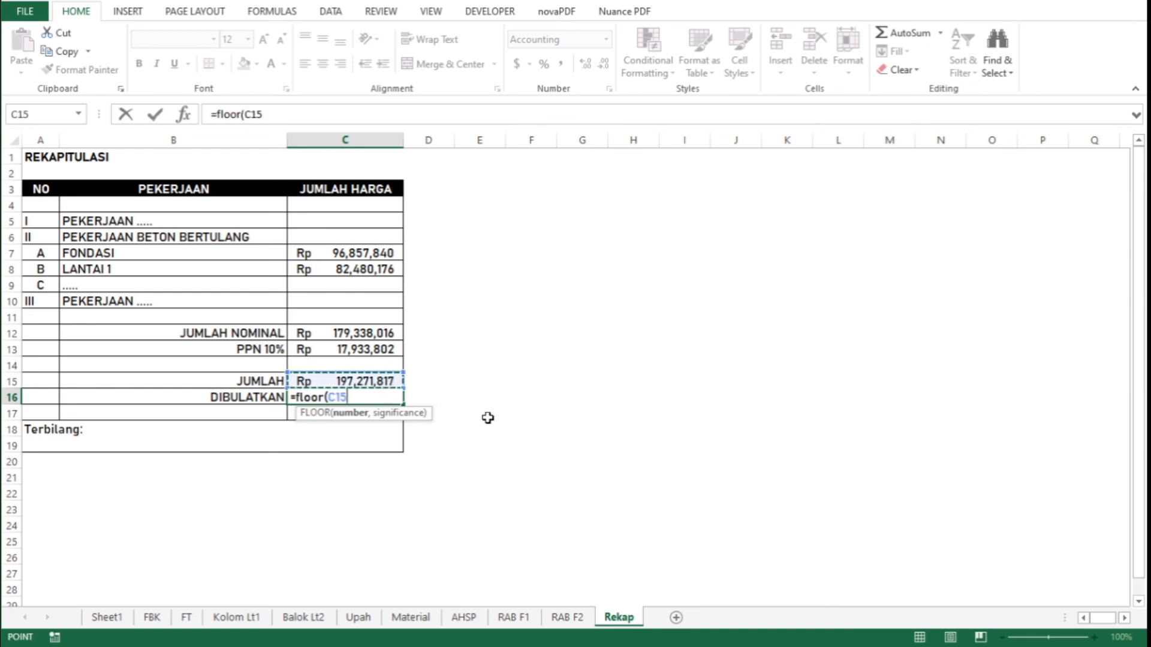
type(",")
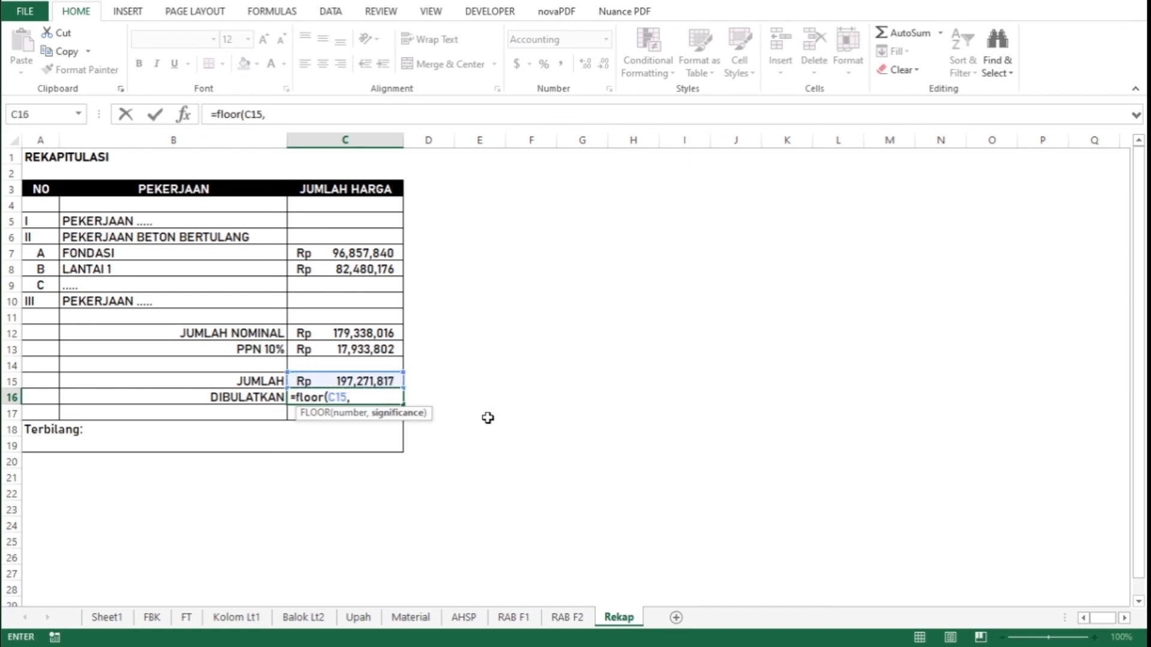
type("1000)")
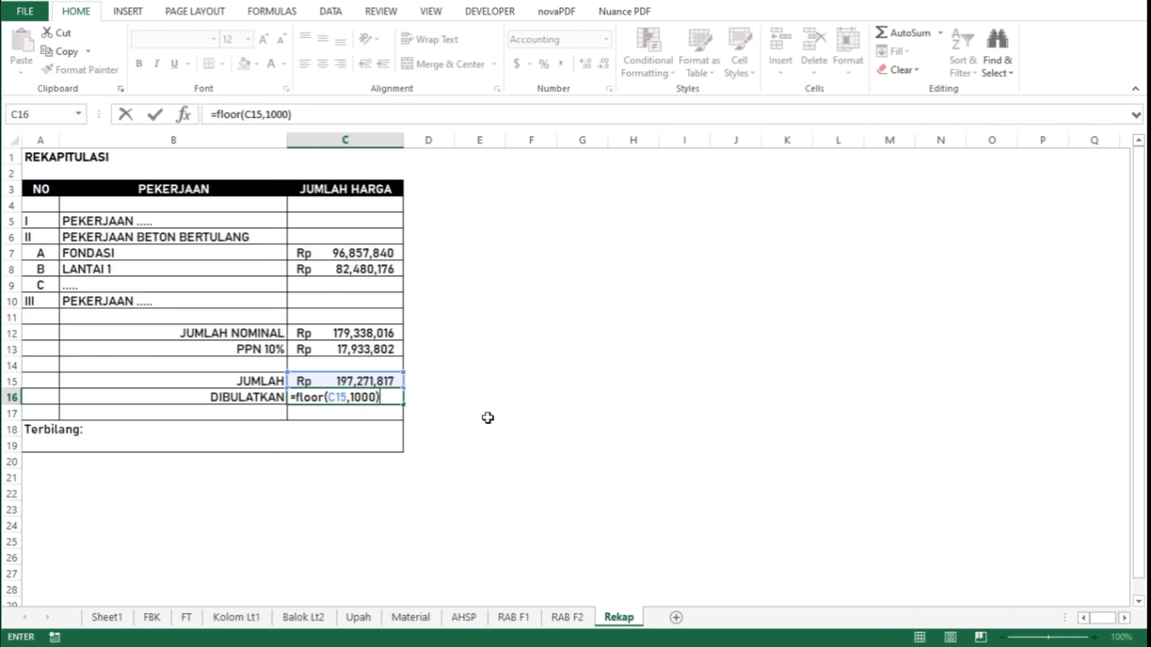
key("Return")
key("Up")
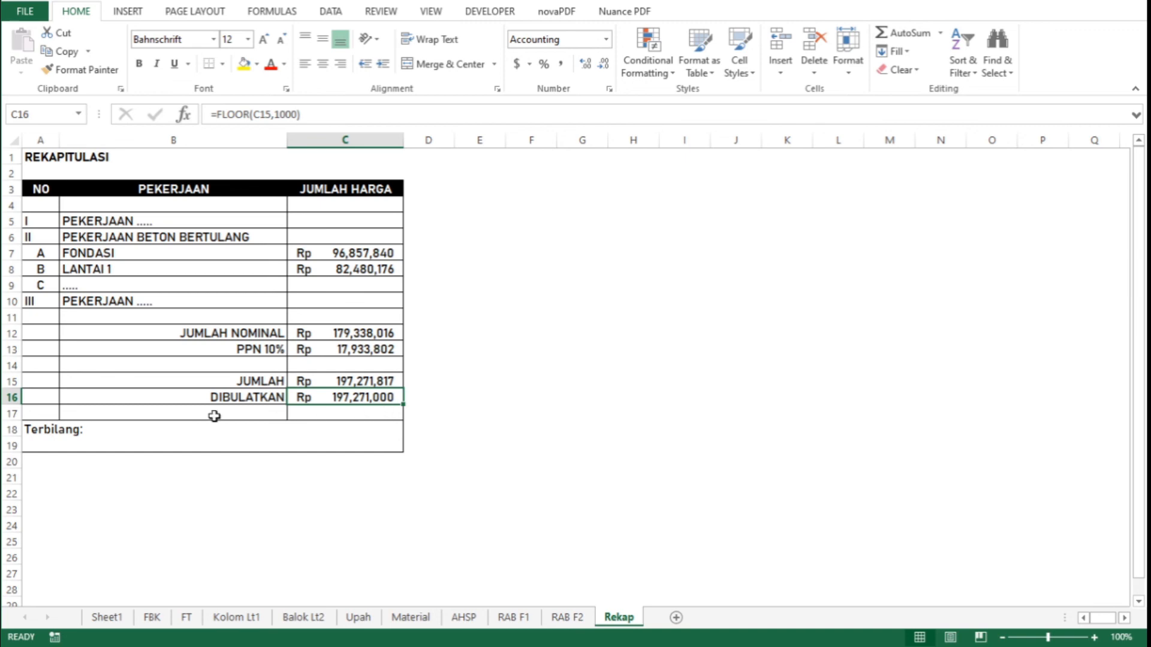
Enter "Seratus sembilan puluh tujuh juta dua ratur tujuh puluh satu ribu rupiah" under Terbilang in A19 and heighten row 19 to fit two lines
left_click(67, 444)
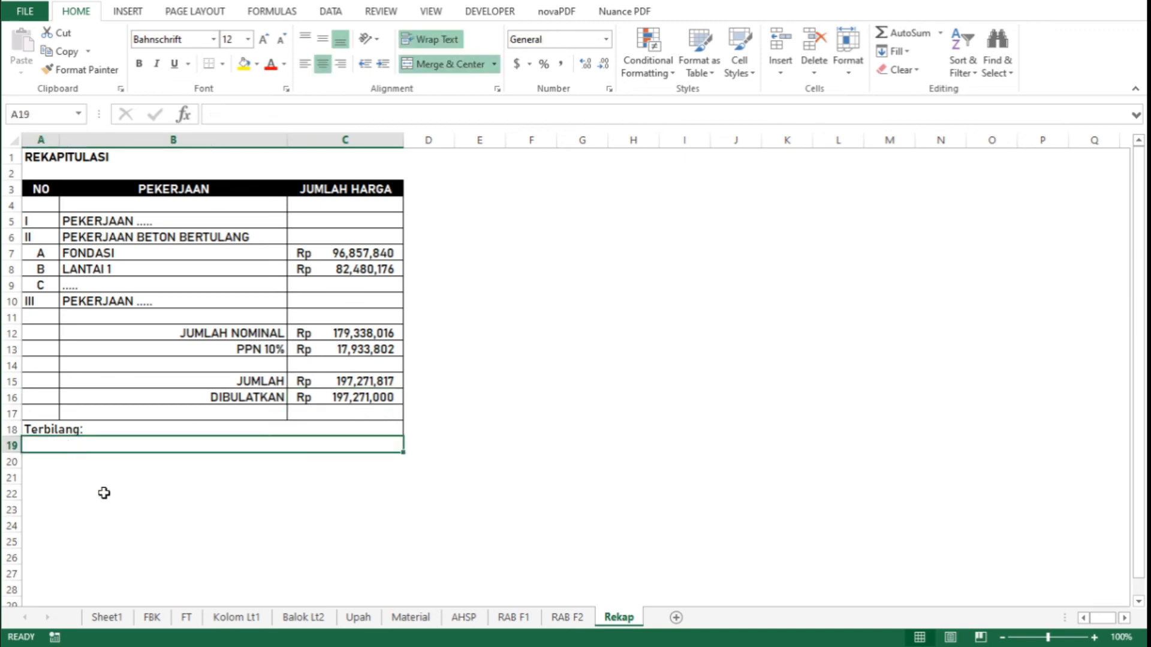
type("Seratus")
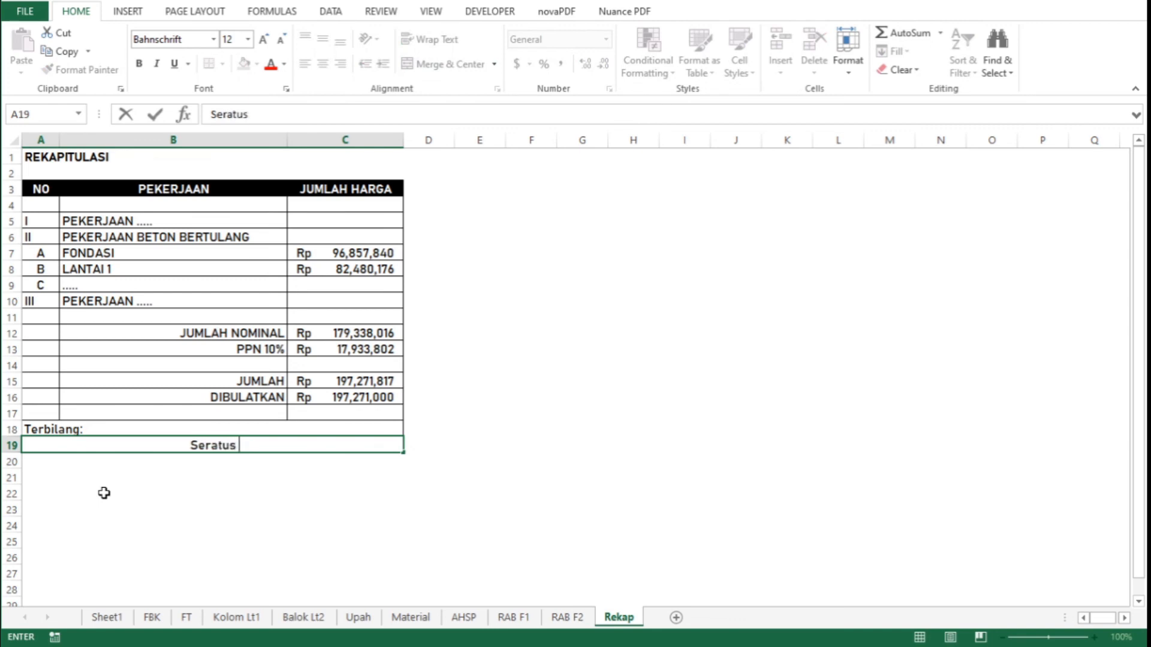
type(" sembi")
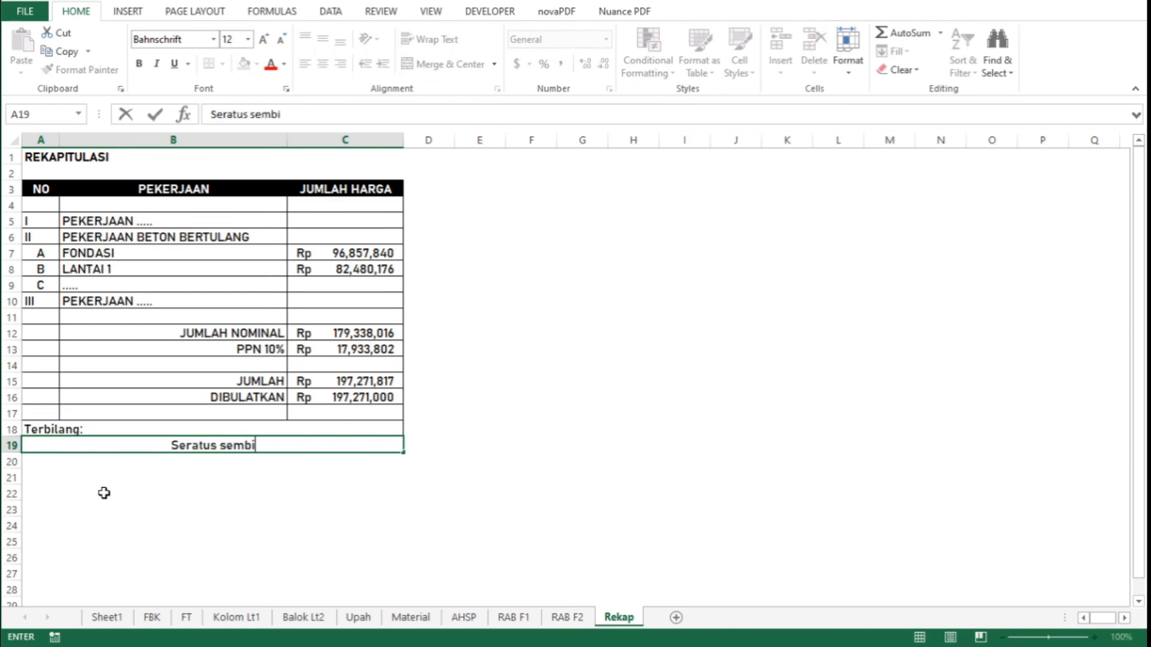
type("lan")
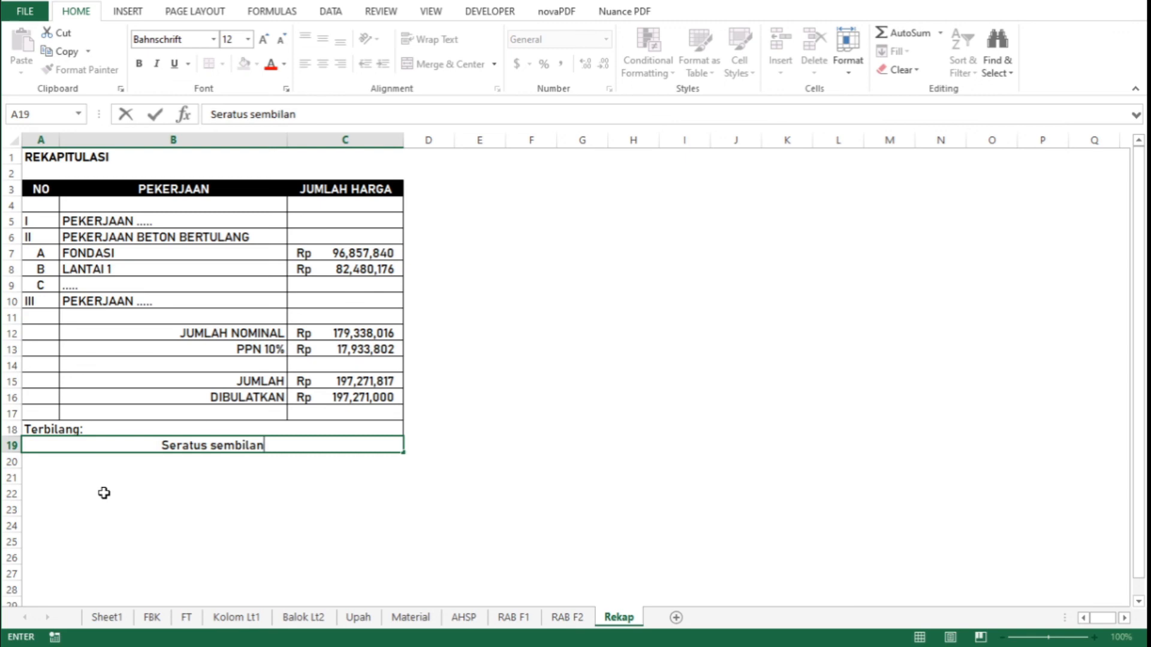
type(" puluh tuju")
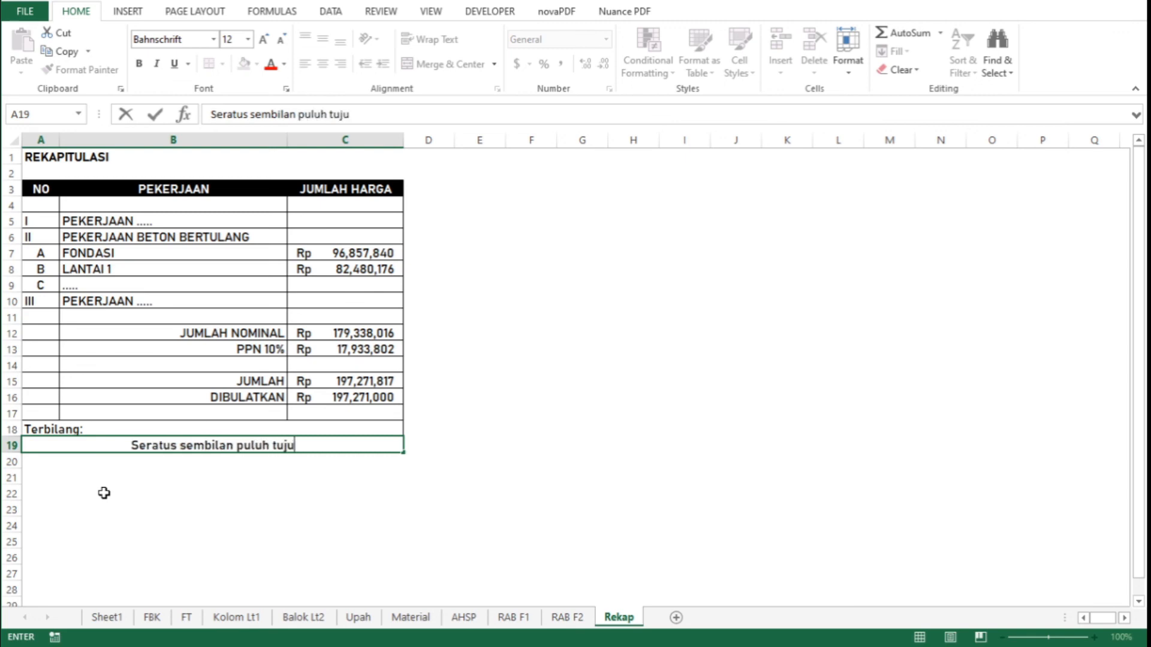
type("h juta")
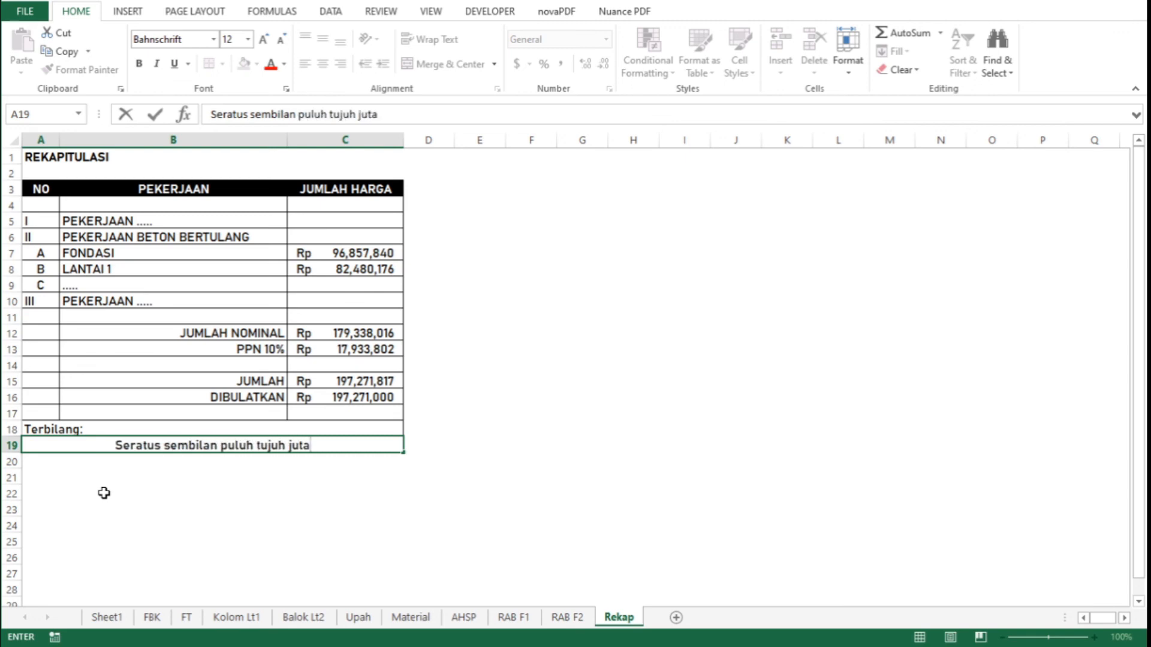
type(" dua")
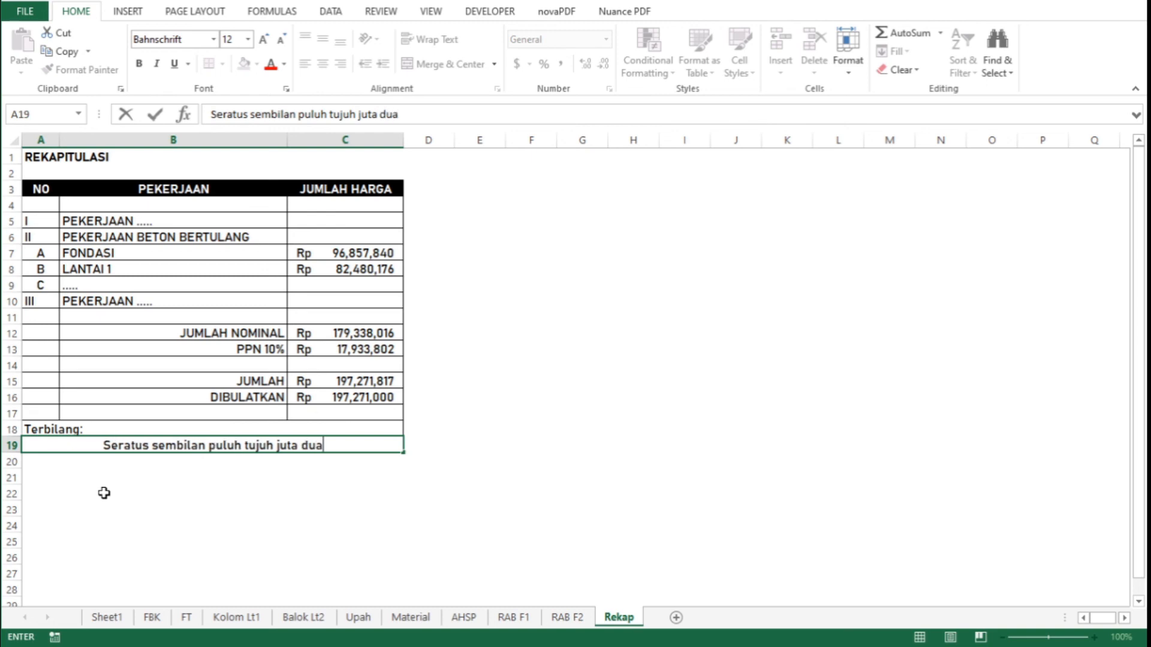
type(" ratur ")
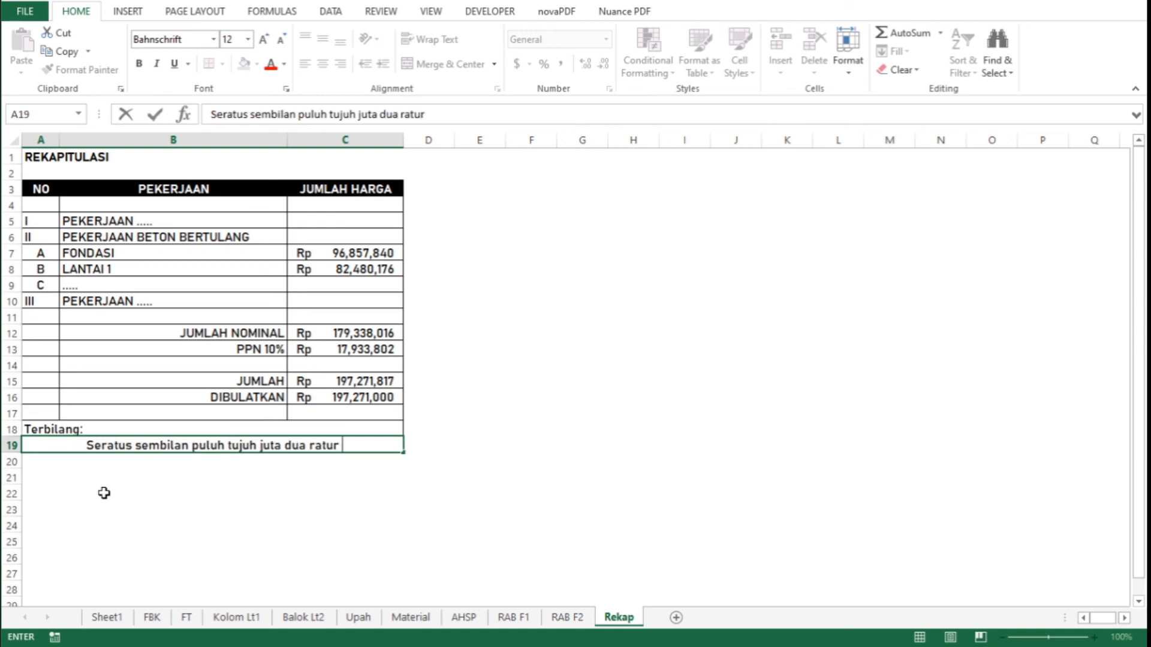
type("tujuh pul")
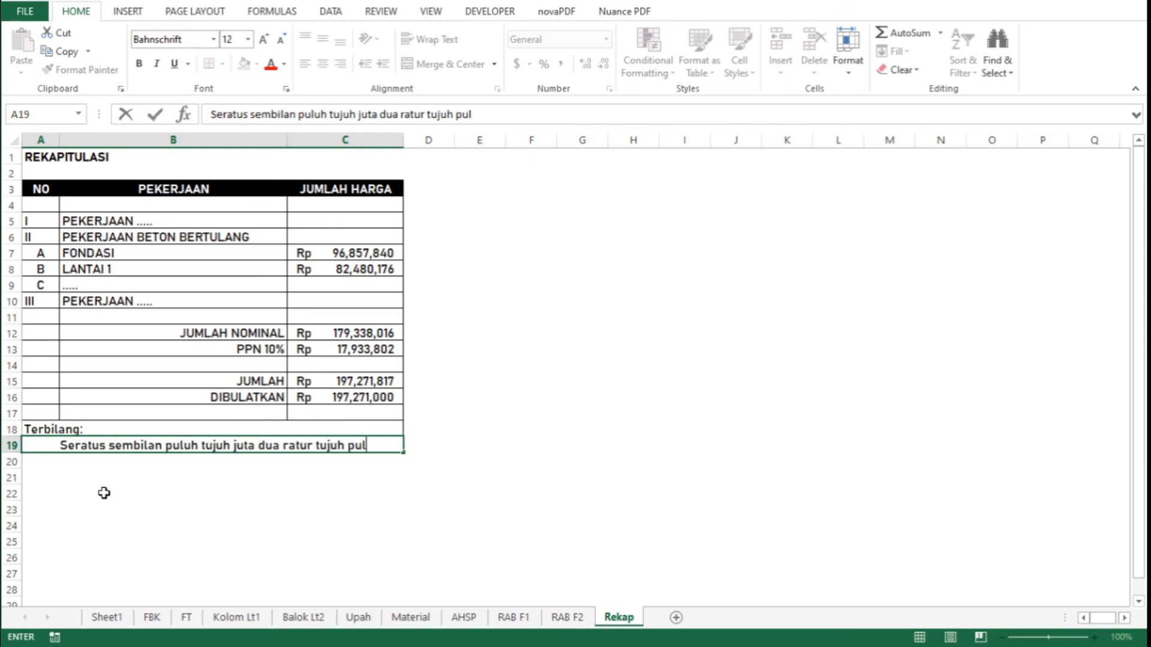
type("u")
type("h sat")
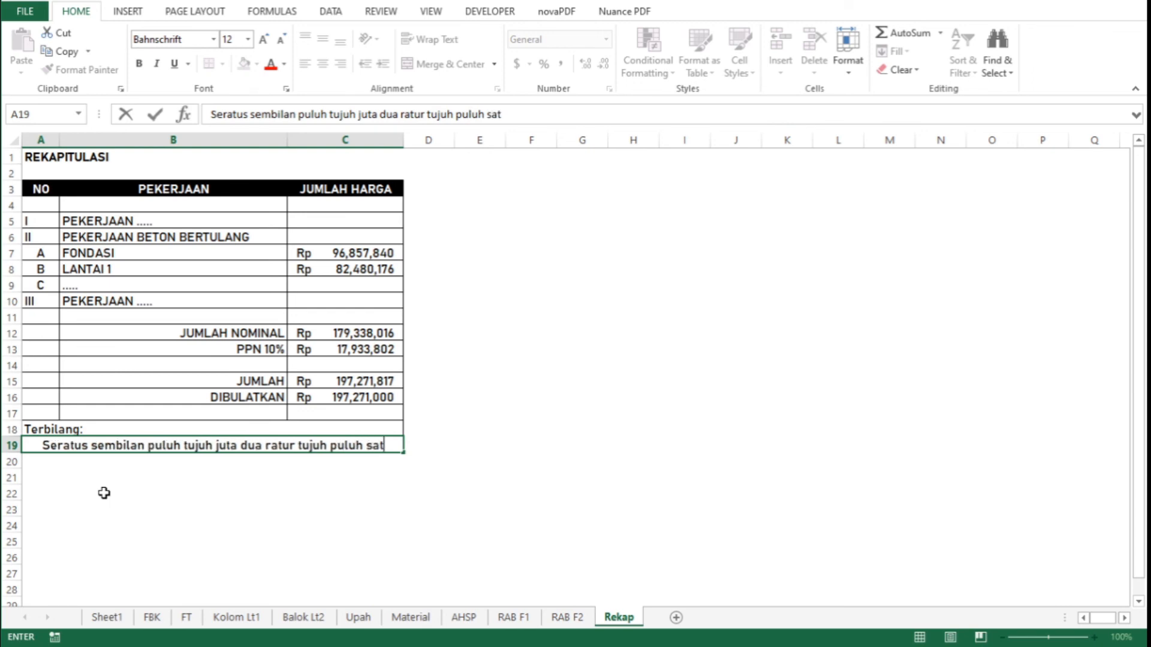
type("u ribu")
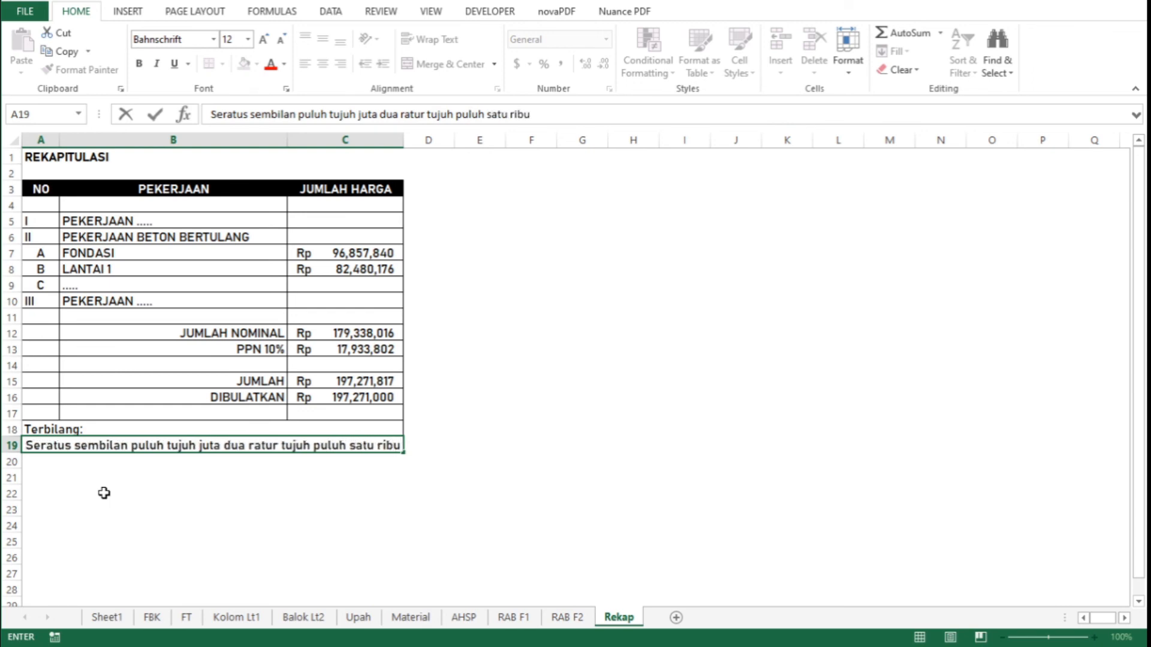
type(" rupiah")
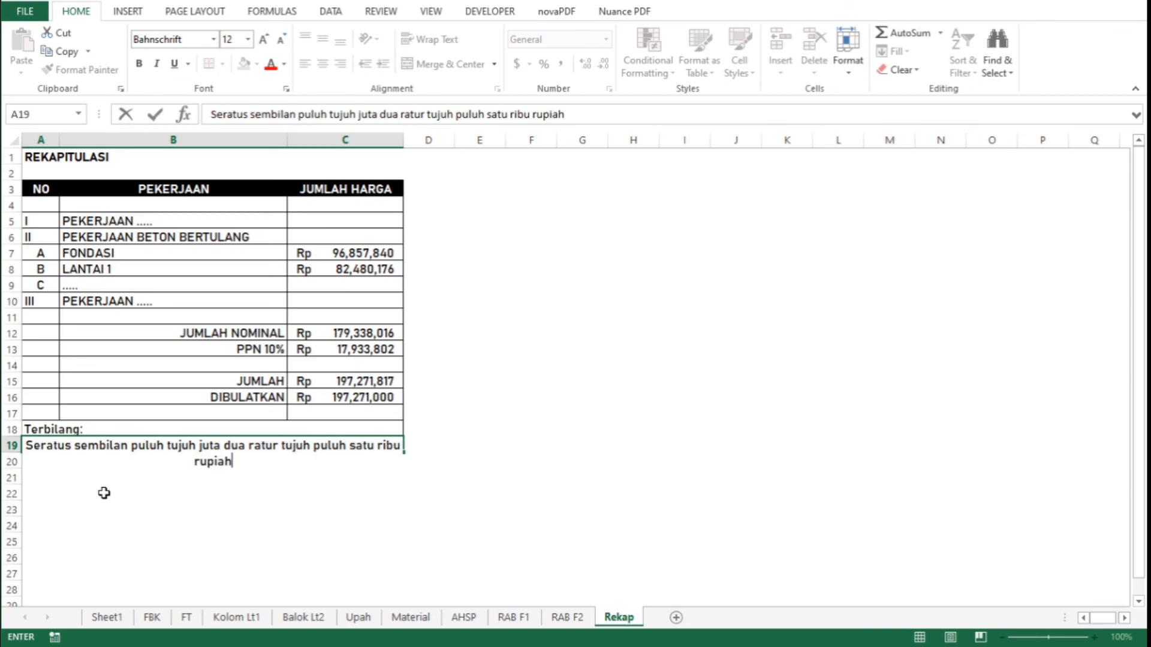
key("Return")
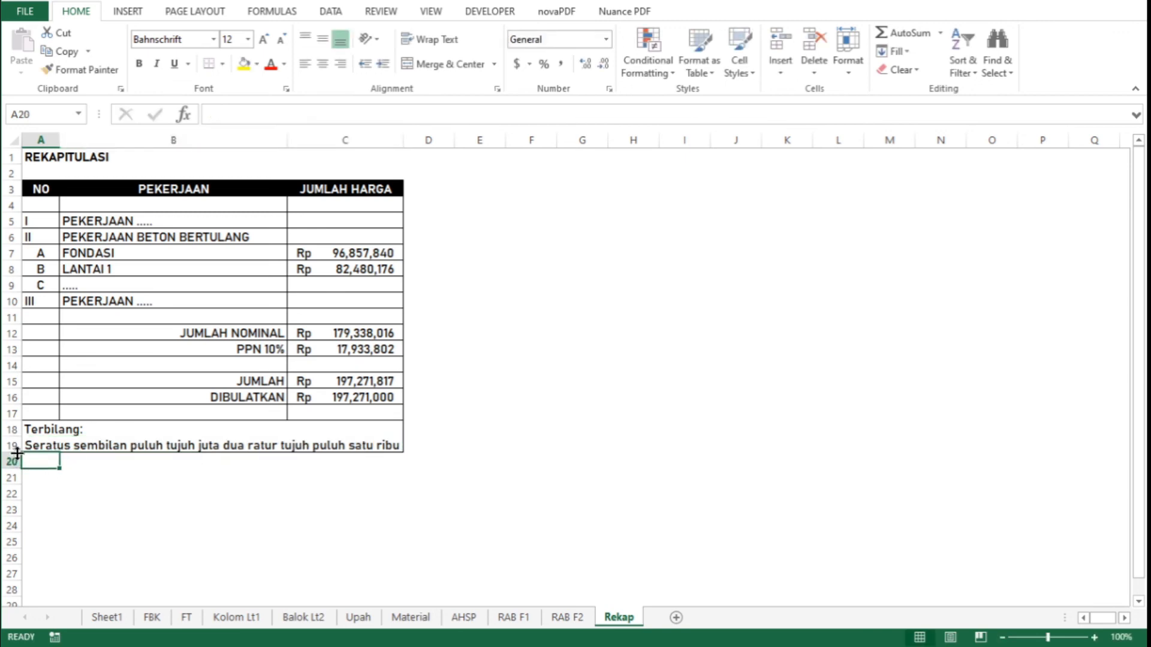
left_click_drag(16, 454, 24, 473)
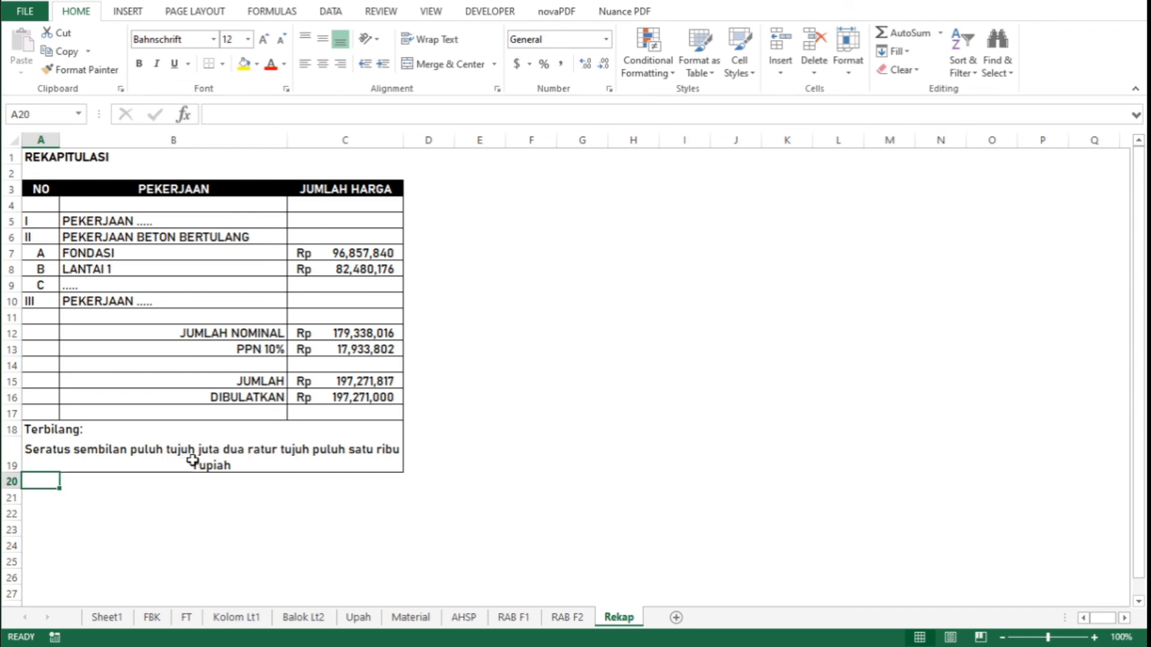
Correct the misspelled word "ratur" to "ratus" in the amount in words in A19
left_click(251, 454)
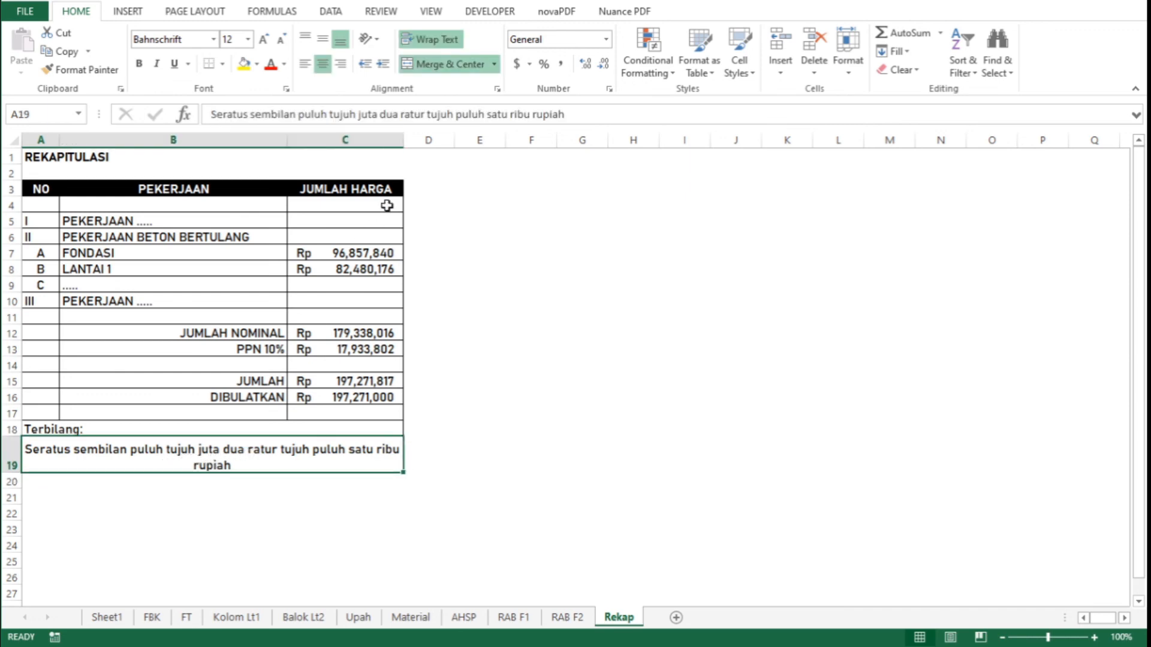
left_click(423, 115)
left_click(422, 116)
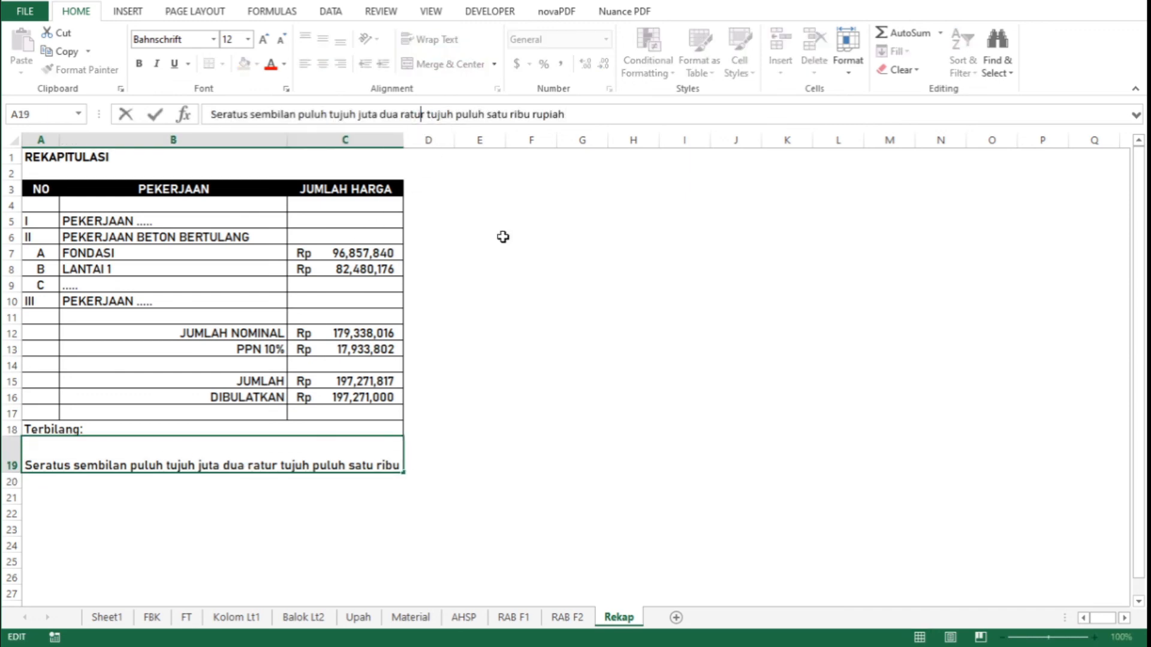
key("BackSpace")
type("s")
key("Return")
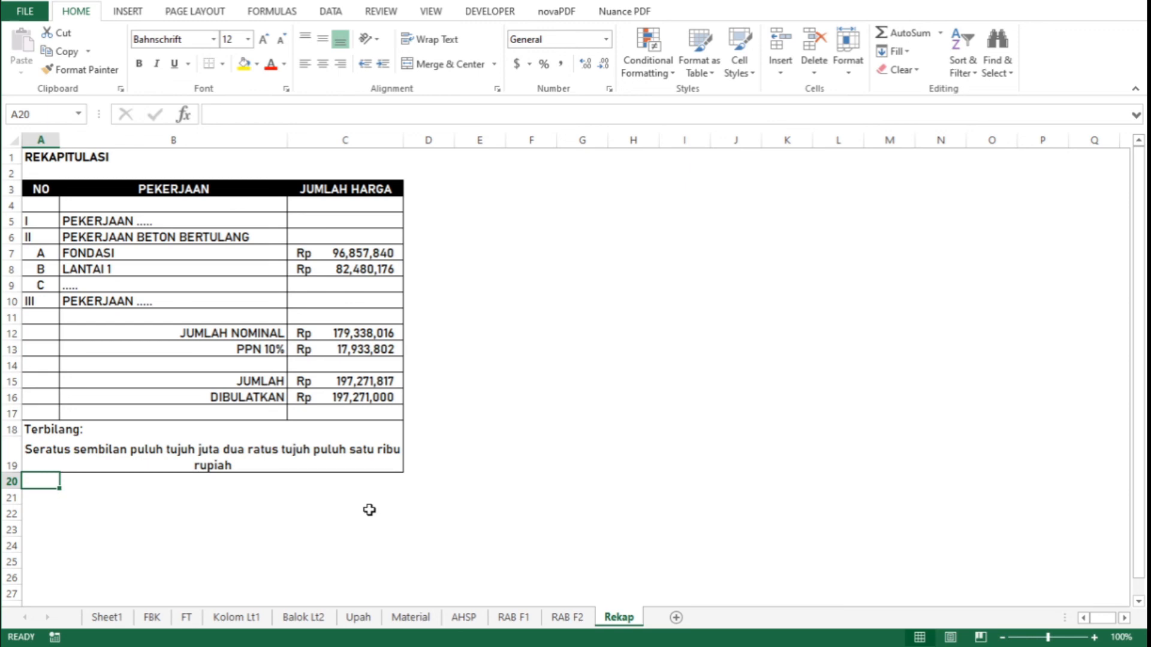
Return to the cover page on Sheet1
left_click(123, 622)
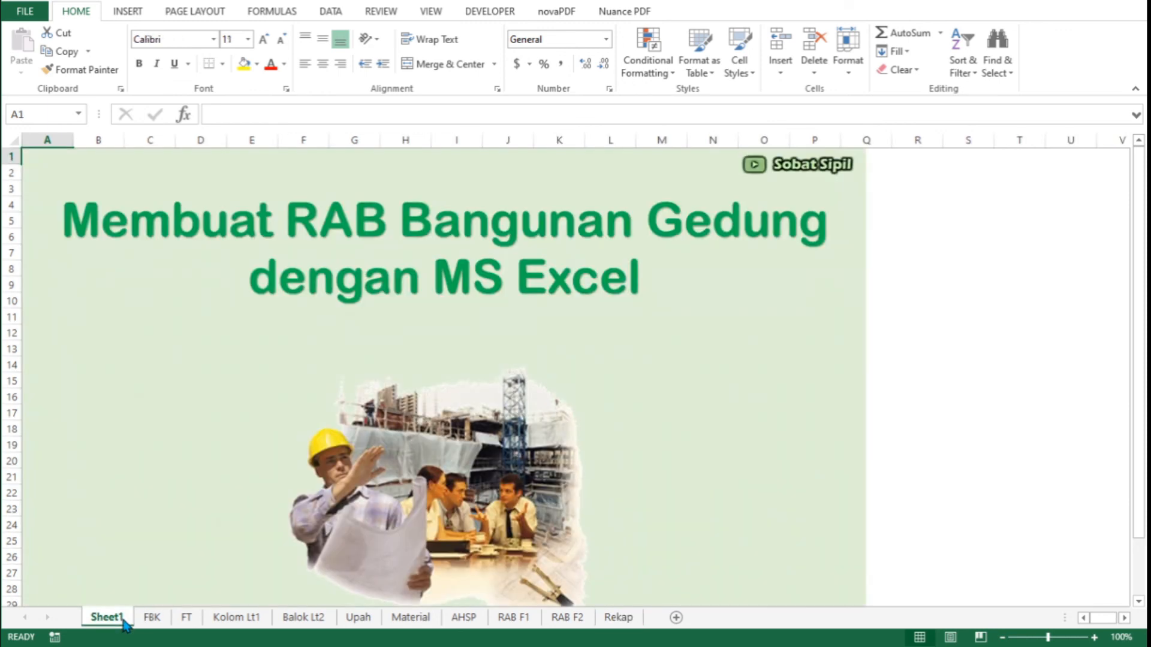